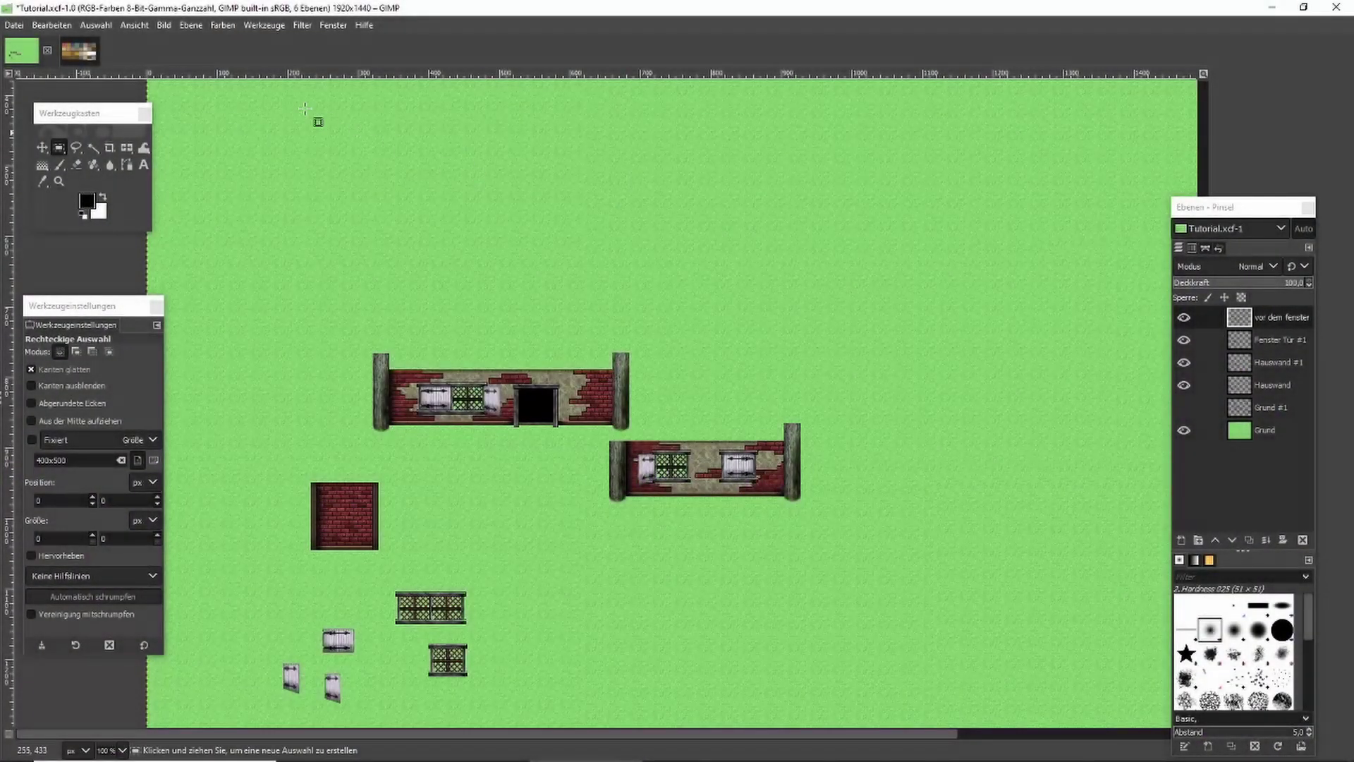
# Show the grid over the Tutorial map and switch to the Outside_A3 tileset image.
pyautogui.click(136, 26)
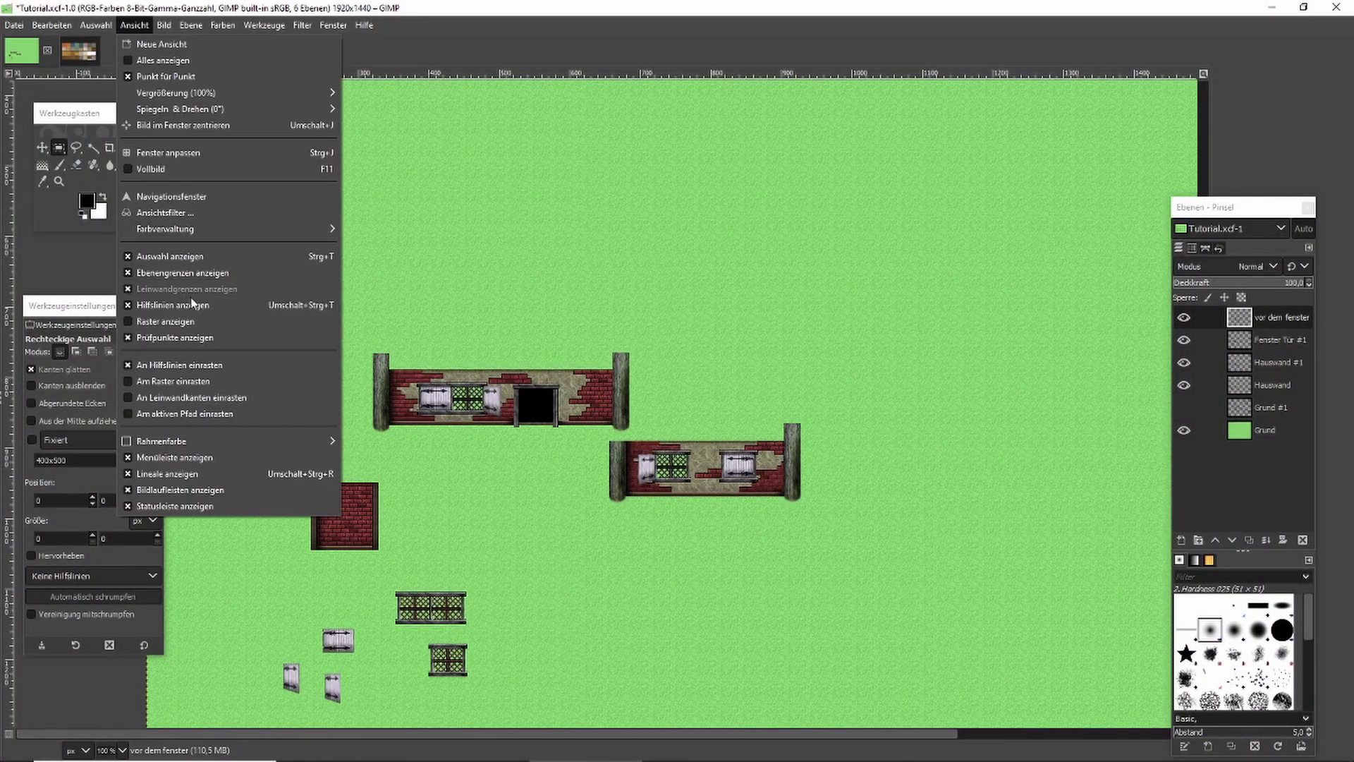
pyautogui.click(187, 321)
pyautogui.click(79, 51)
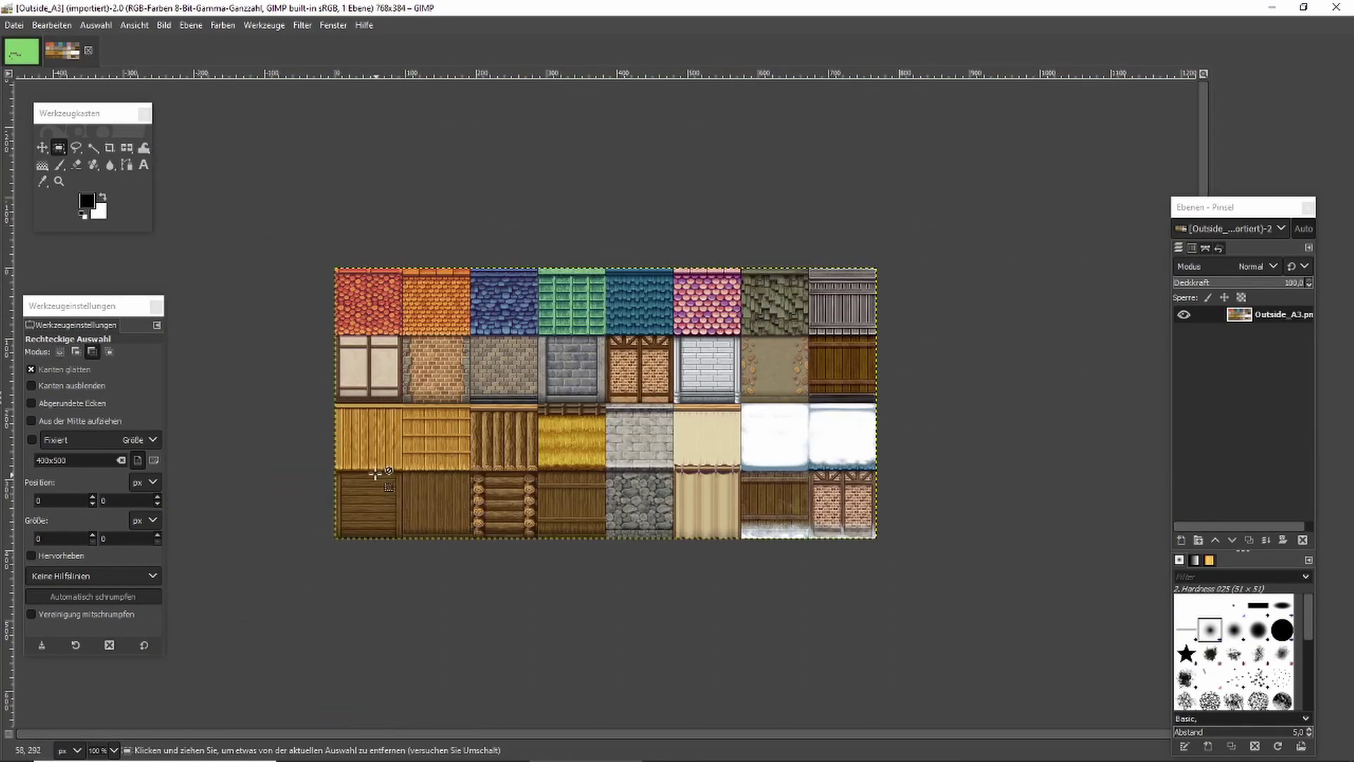
# Select the 96 x 96 px light wood tile with horizontal battens at position 96, 192 and copy it.
pyautogui.scroll(4, 376, 474)
pyautogui.moveTo(453, 246); pyautogui.dragTo(721, 511)
pyautogui.scroll(3, 721, 244)
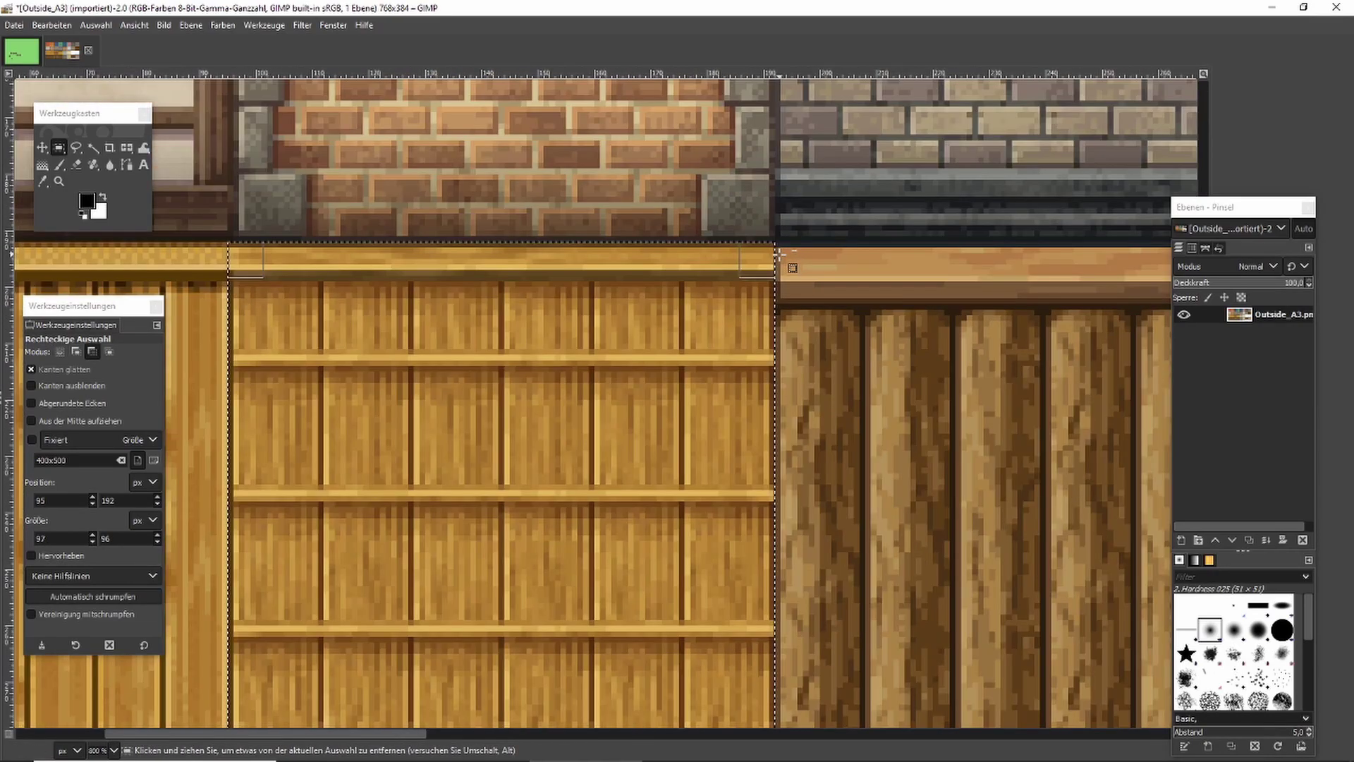
pyautogui.scroll(-1, 779, 251)
pyautogui.scroll(-3, 425, 428)
pyautogui.scroll(3, 426, 428)
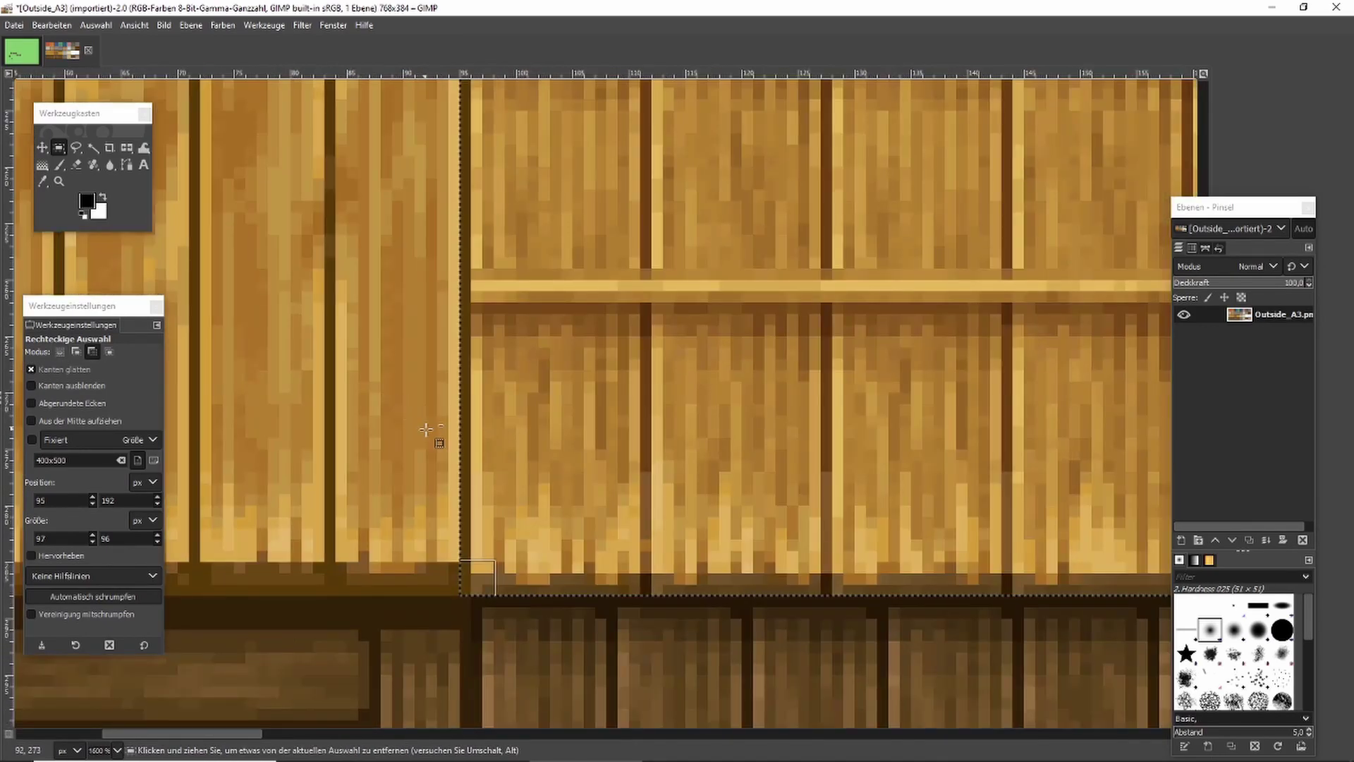
pyautogui.scroll(-1, 459, 451)
pyautogui.hotkey('ctrl', 'z')
pyautogui.moveTo(474, 443); pyautogui.dragTo(482, 443)
pyautogui.scroll(-2, 482, 443)
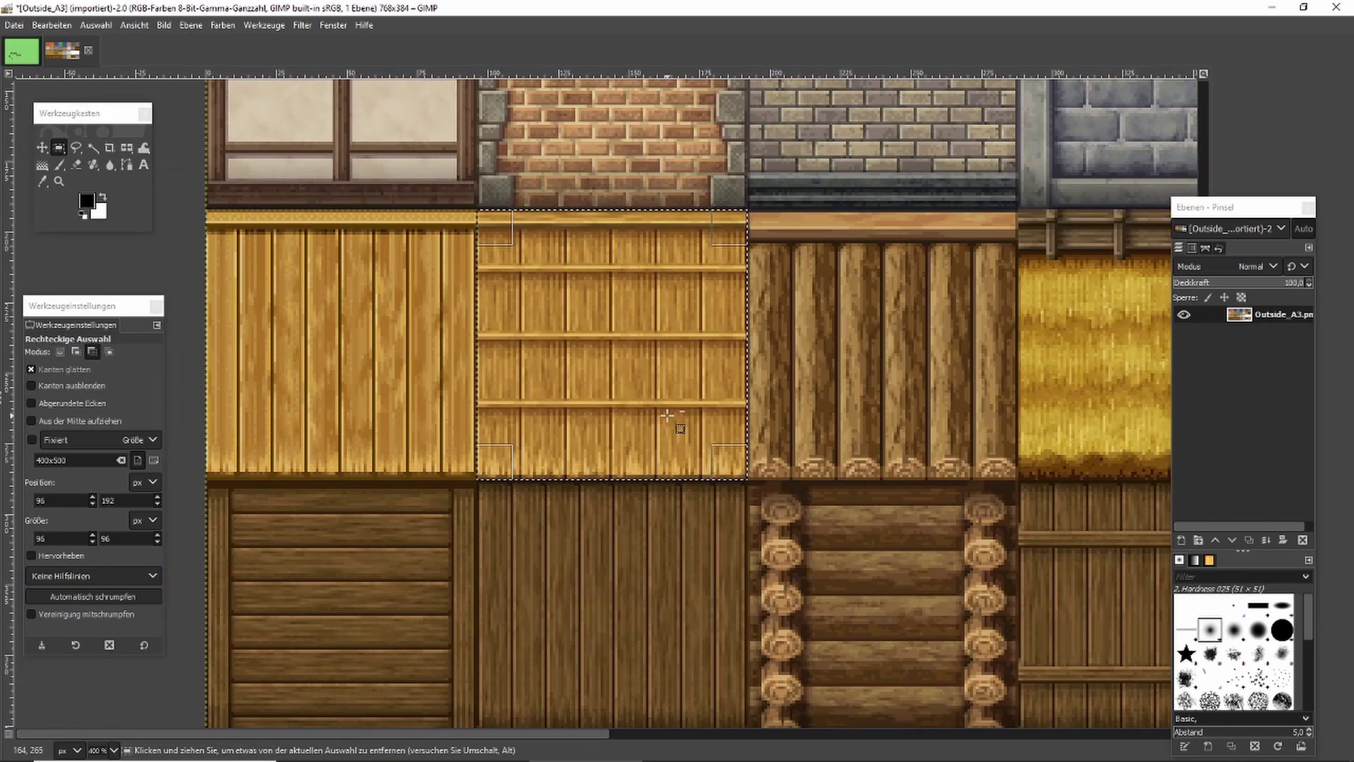
# Switch back to the Tutorial map and create a new transparent layer named Dach, 1920 x 1440 px.
pyautogui.click(22, 51)
pyautogui.press('ctrl')
pyautogui.scroll(1, 430, 266)
pyautogui.click(1182, 539)
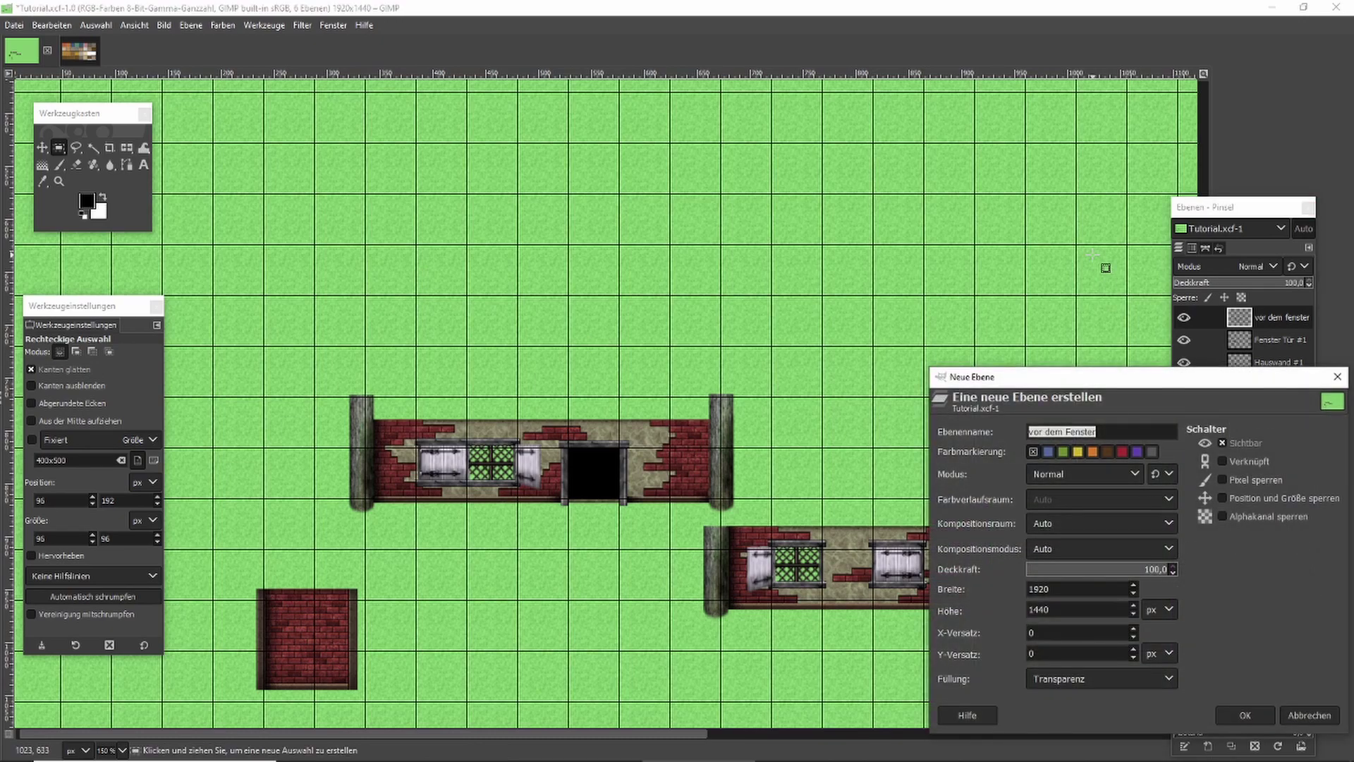
pyautogui.write('Dach')
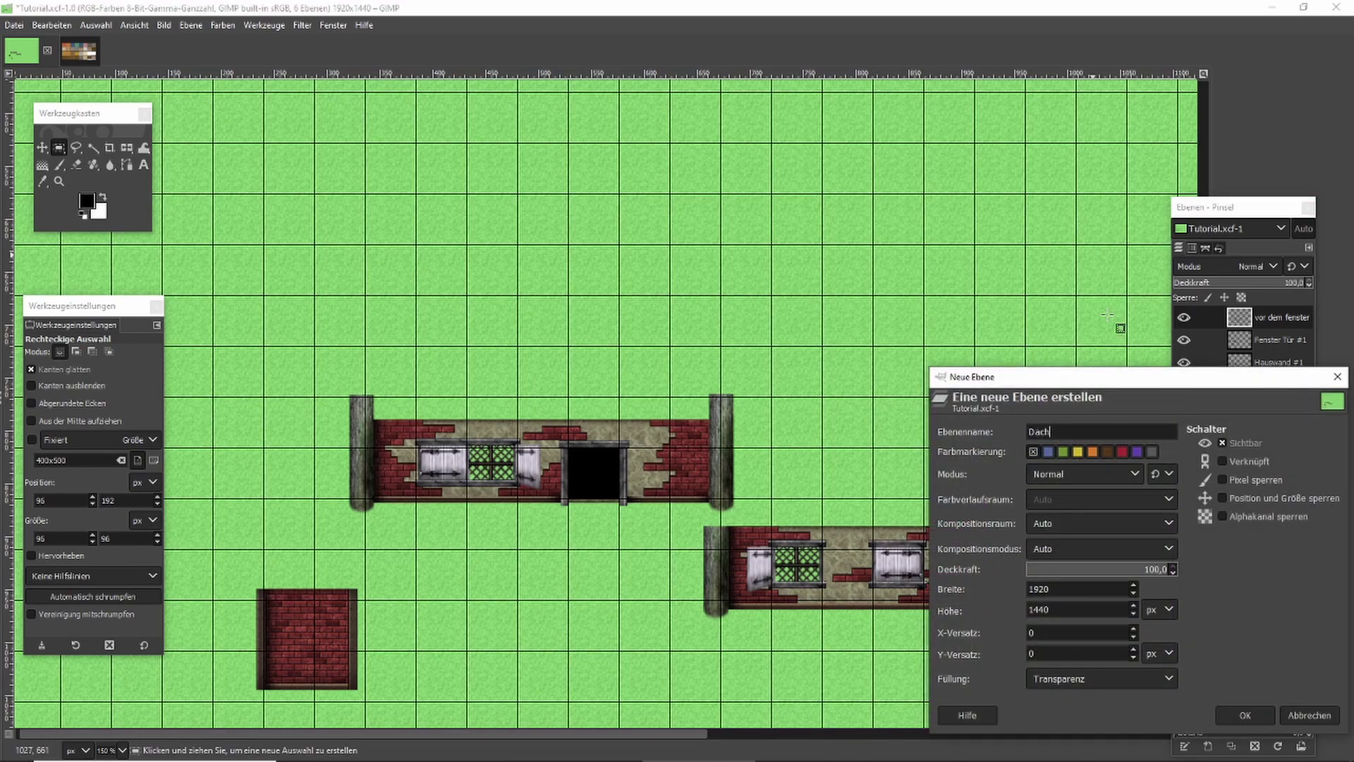
pyautogui.click(1243, 709)
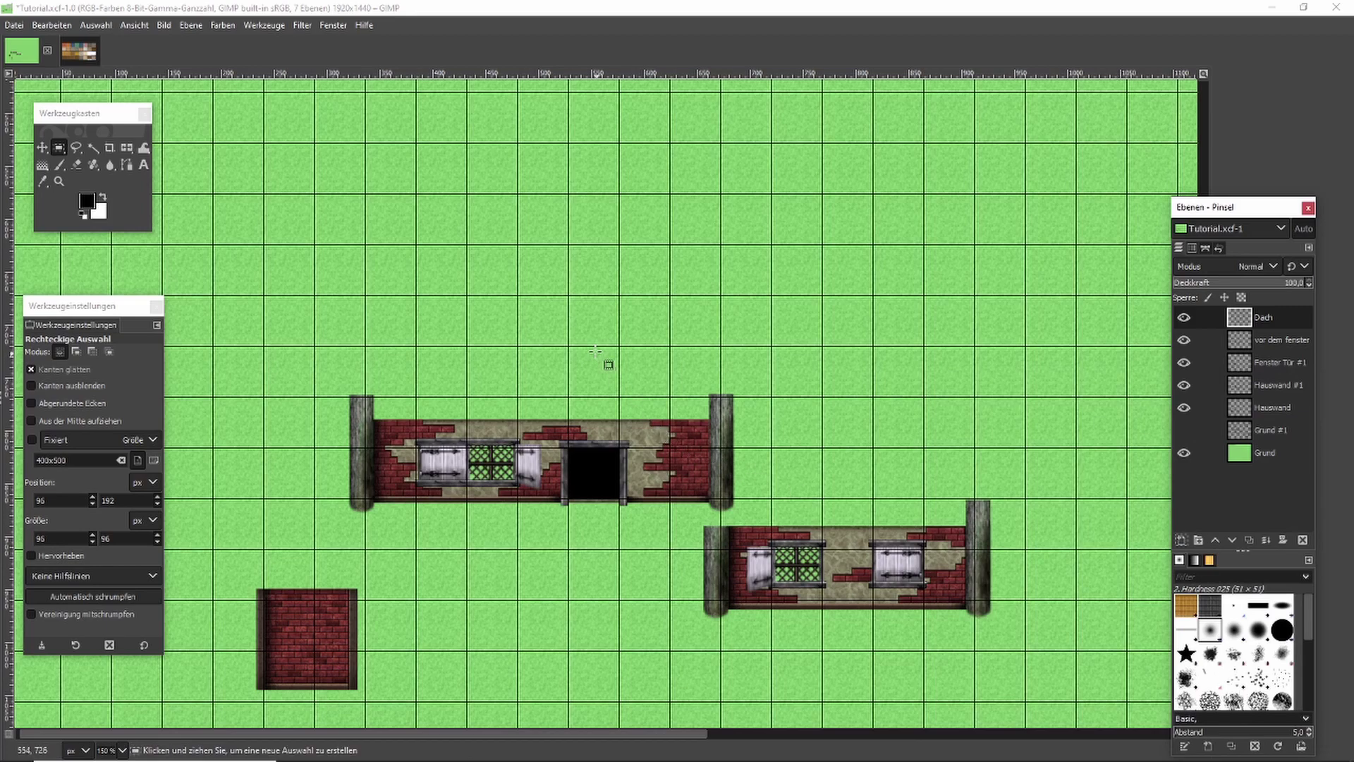
# Paste the wood tile onto the Dach layer, place it above the upper house wall and anchor it.
pyautogui.hotkey('ctrl', 'v')
pyautogui.moveTo(605, 384); pyautogui.dragTo(515, 305)
pyautogui.scroll(-1, 536, 310)
pyautogui.scroll(3, 581, 312)
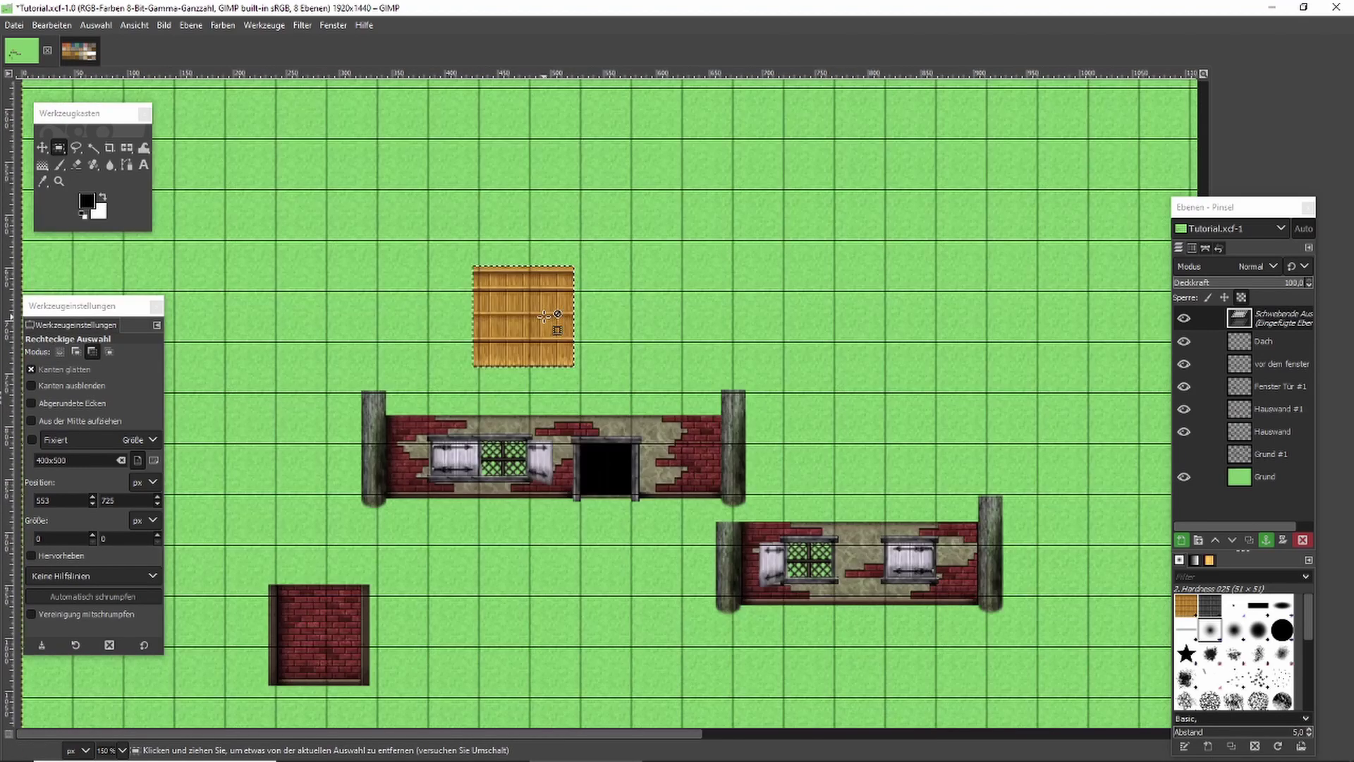
pyautogui.click(648, 335)
# Duplicate the wood tile, place the copy lower so the planks reach the wall's top edge, and anchor it.
pyautogui.moveTo(389, 259); pyautogui.dragTo(648, 464)
pyautogui.scroll(1, 557, 262)
pyautogui.moveTo(549, 267)
pyautogui.mouseDown()
pyautogui.moveTo(558, 465)
pyautogui.moveTo(557, 419)
pyautogui.mouseUp()
pyautogui.hotkey('ctrl', 'c')
pyautogui.hotkey('ctrl', 'v')
pyautogui.scroll(-2, 621, 462)
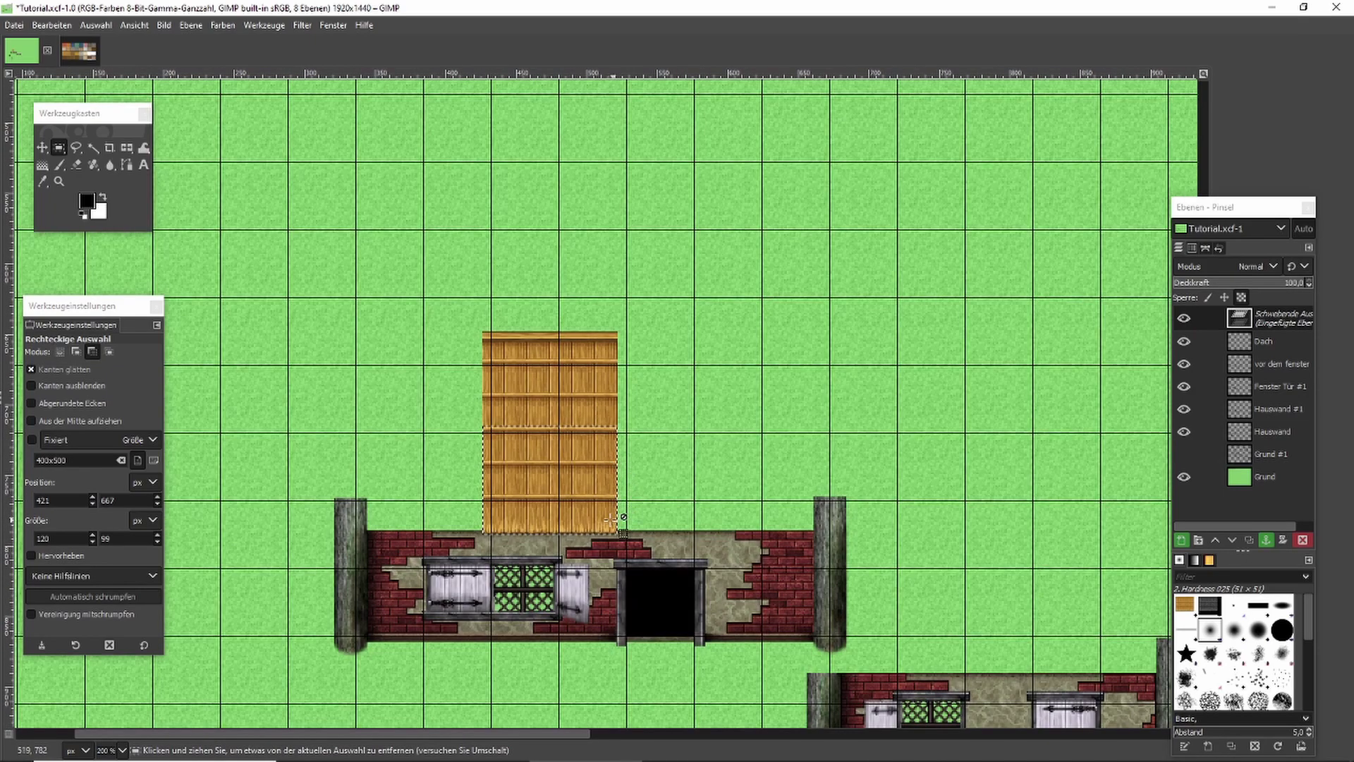
pyautogui.hotkey('ctrl', 'h')
# Copy the 96 x 9 px batten strip at 426, 739 to just above the roof's lowest batten and anchor it.
pyautogui.scroll(2, 612, 519)
pyautogui.scroll(2, 529, 458)
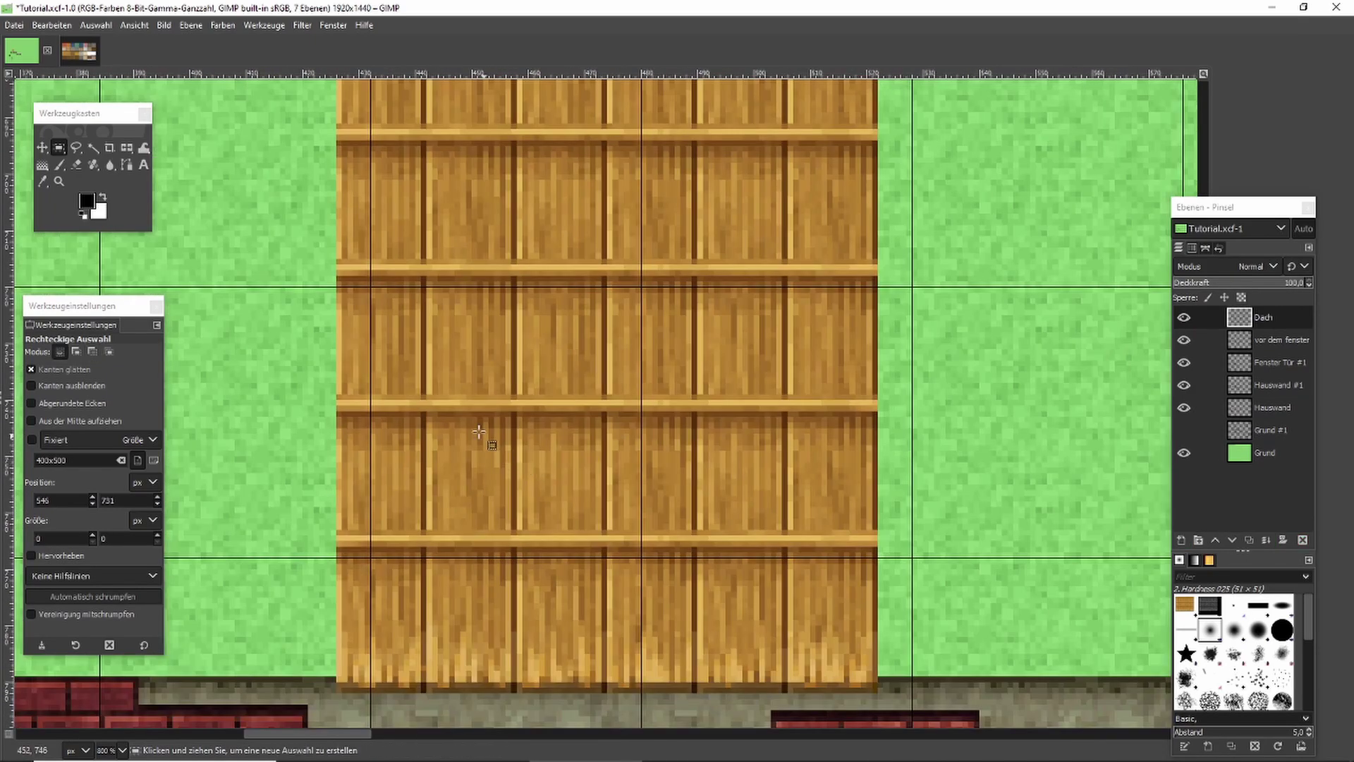
pyautogui.moveTo(333, 393); pyautogui.dragTo(873, 446)
pyautogui.hotkey('ctrl', 'c')
pyautogui.hotkey('ctrl', 'v')
pyautogui.moveTo(800, 421); pyautogui.dragTo(802, 506)
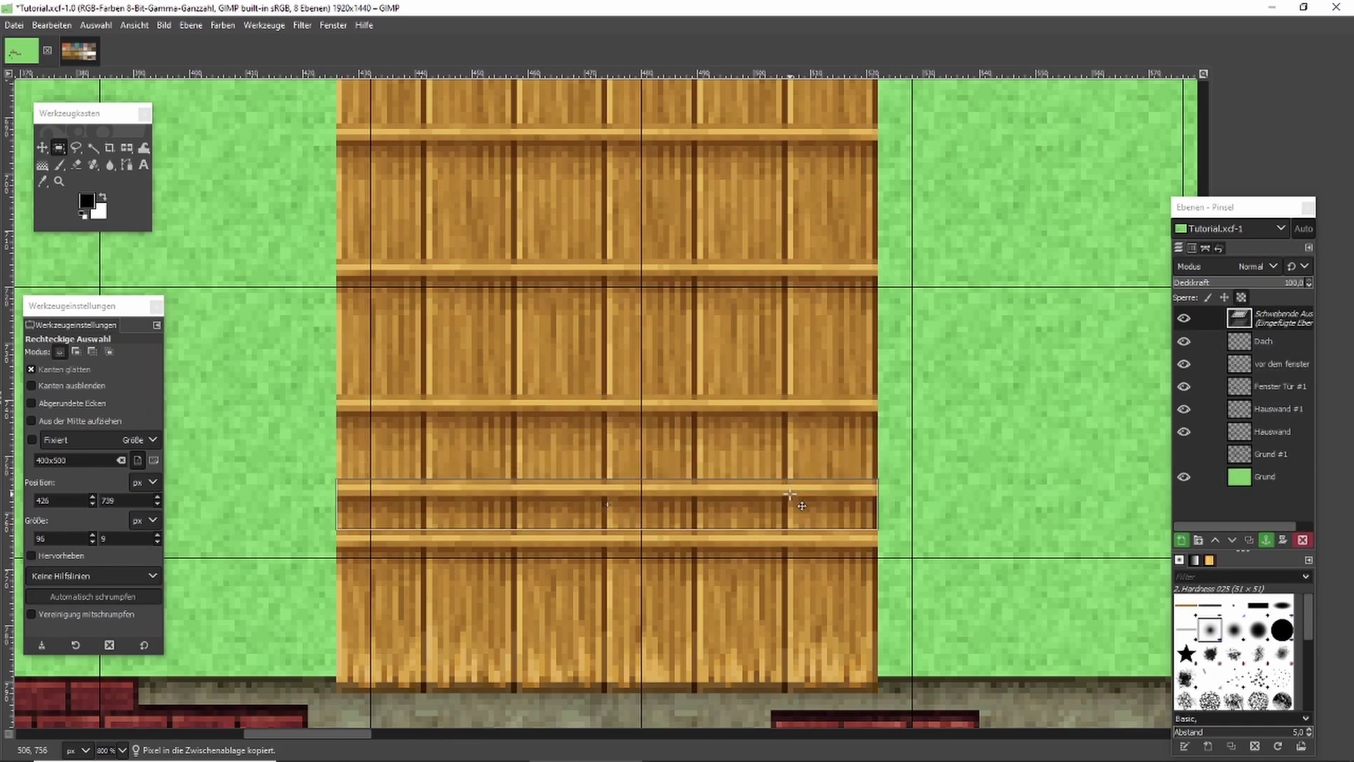
pyautogui.scroll(-3, 802, 505)
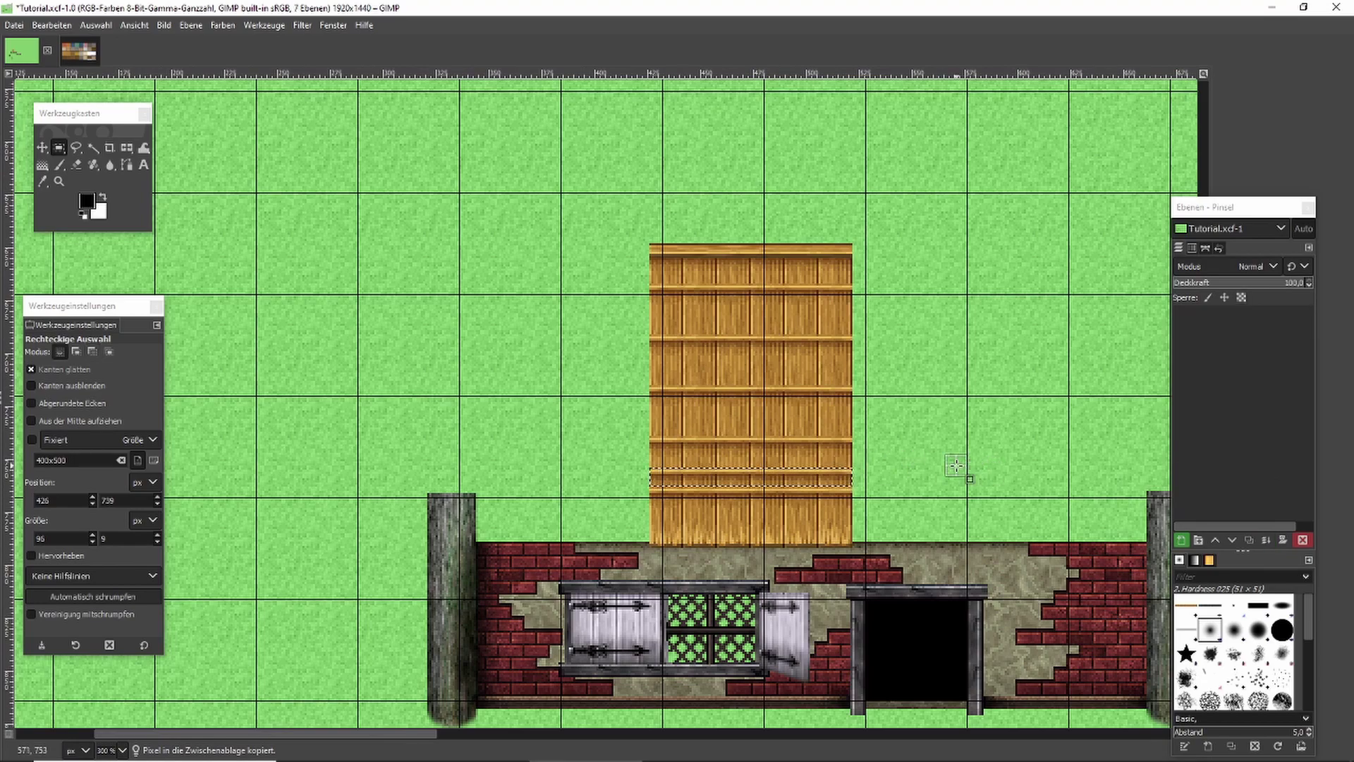
pyautogui.click(956, 465)
# Copy the plain 96 x 13 px plank section at 426, 726 over the batten directly above it.
pyautogui.scroll(2, 874, 462)
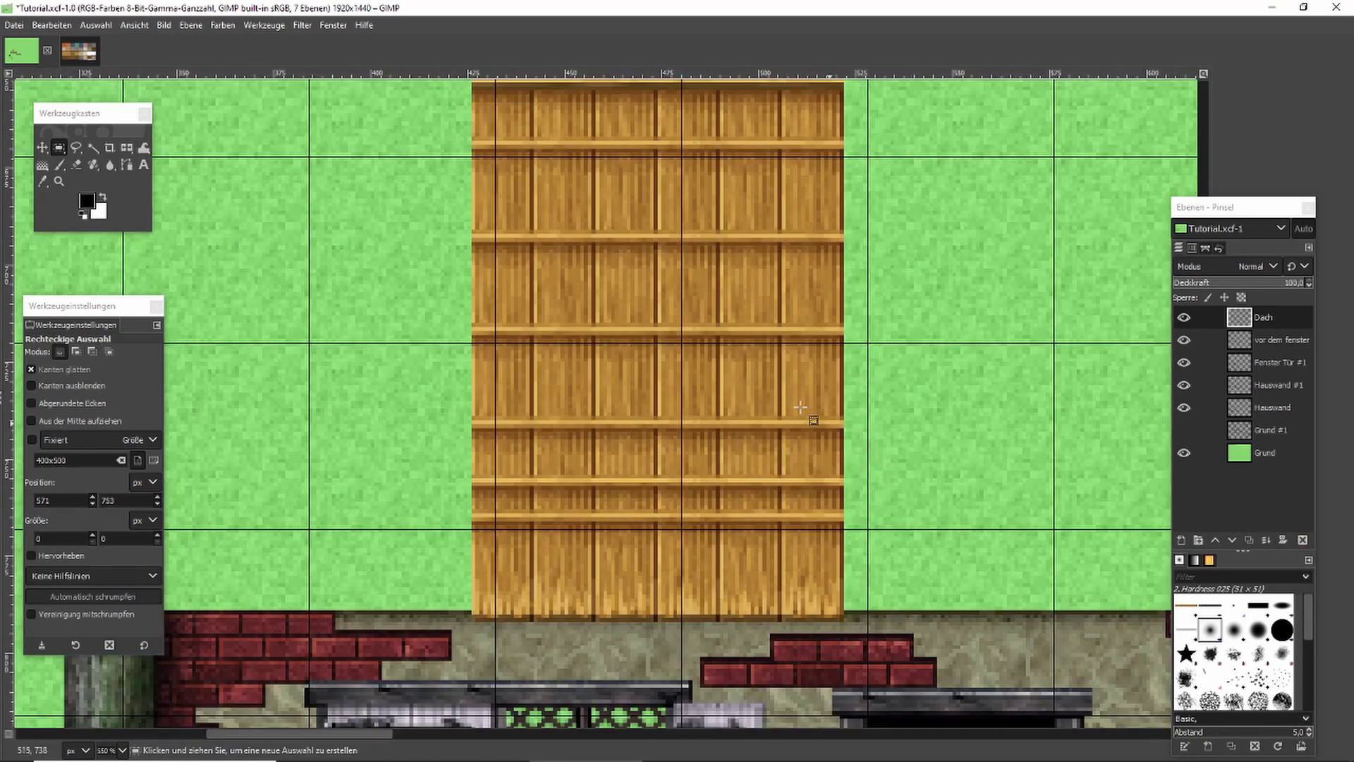
pyautogui.moveTo(473, 366); pyautogui.dragTo(843, 417)
pyautogui.hotkey('ctrl', 'c')
pyautogui.hotkey('ctrl', 'v')
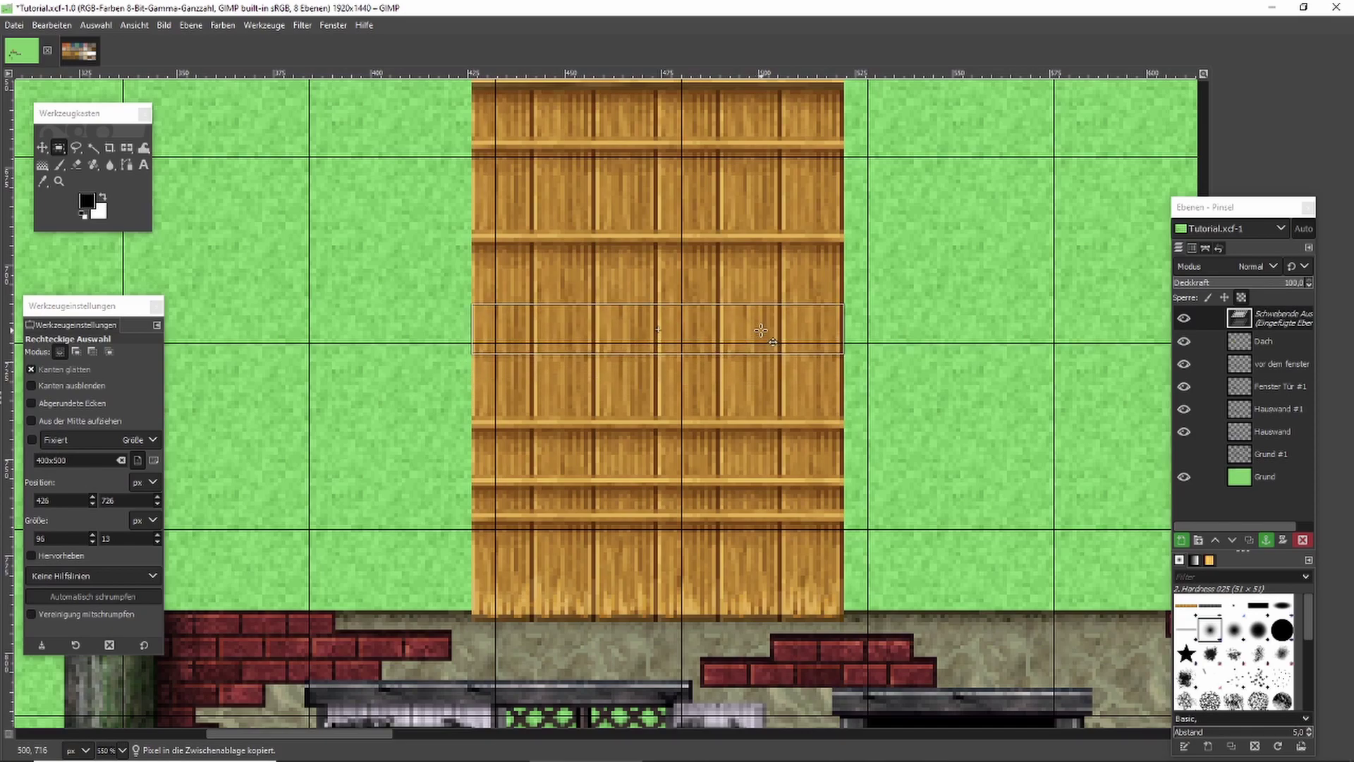
# Unlock the pasted strip's alpha channel and soften its upper and lower edges with the Eraser at size 17 and force 6.7.
pyautogui.click(73, 163)
pyautogui.click(1242, 298)
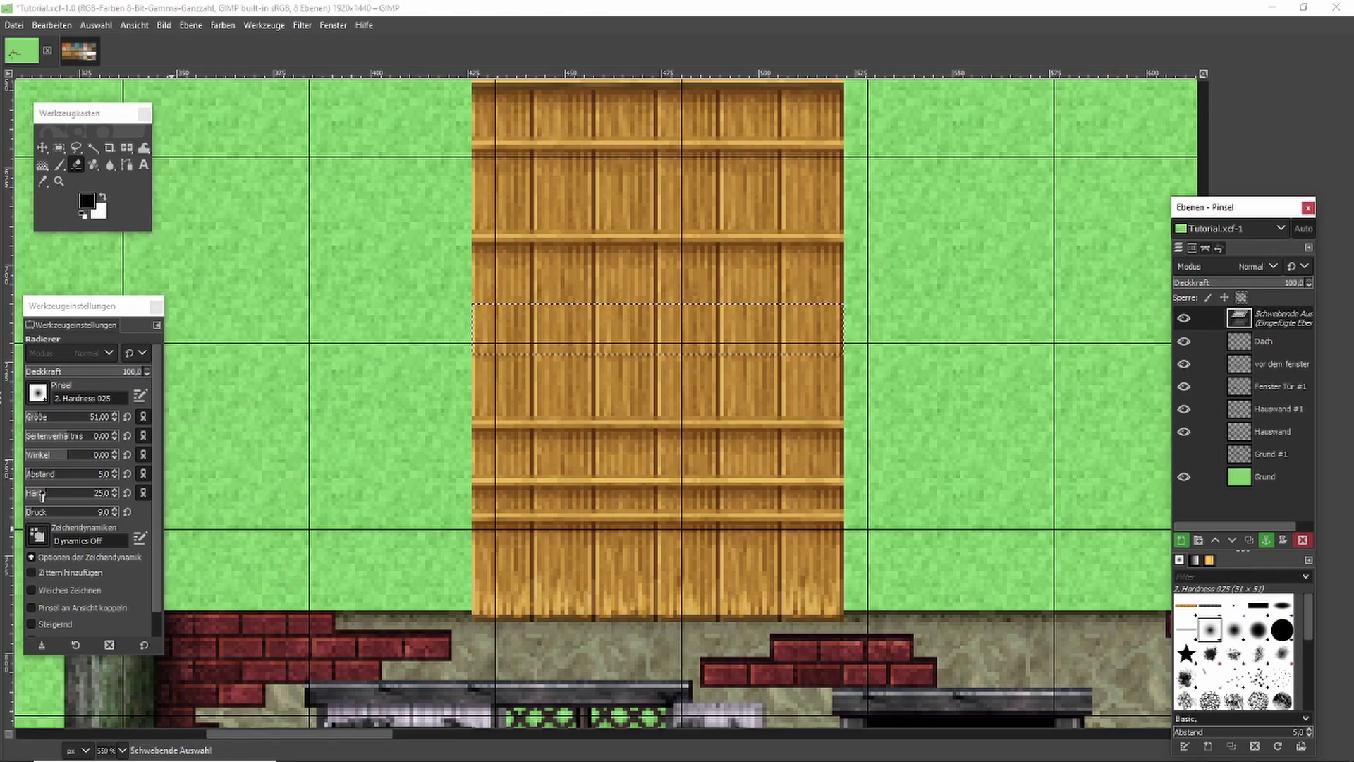
pyautogui.click(32, 417)
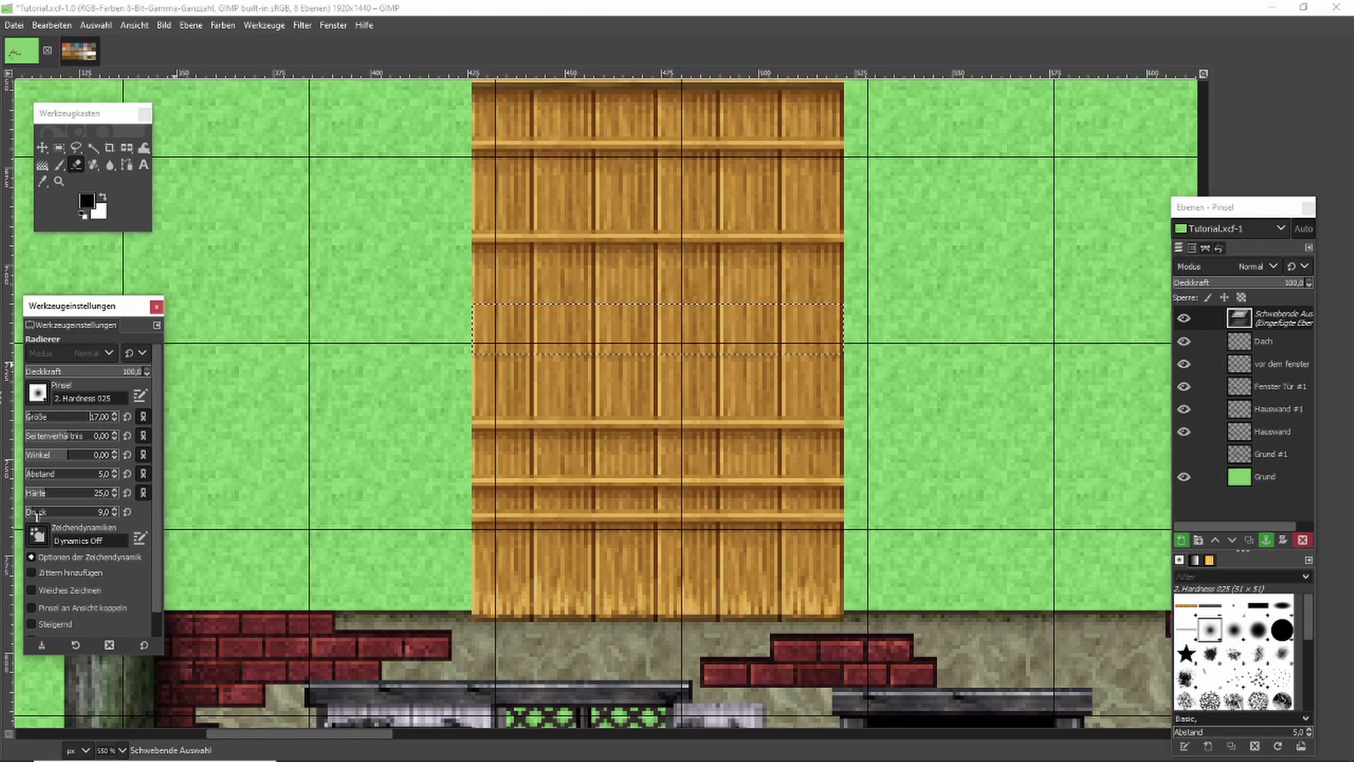
pyautogui.scroll(-1, 37, 515)
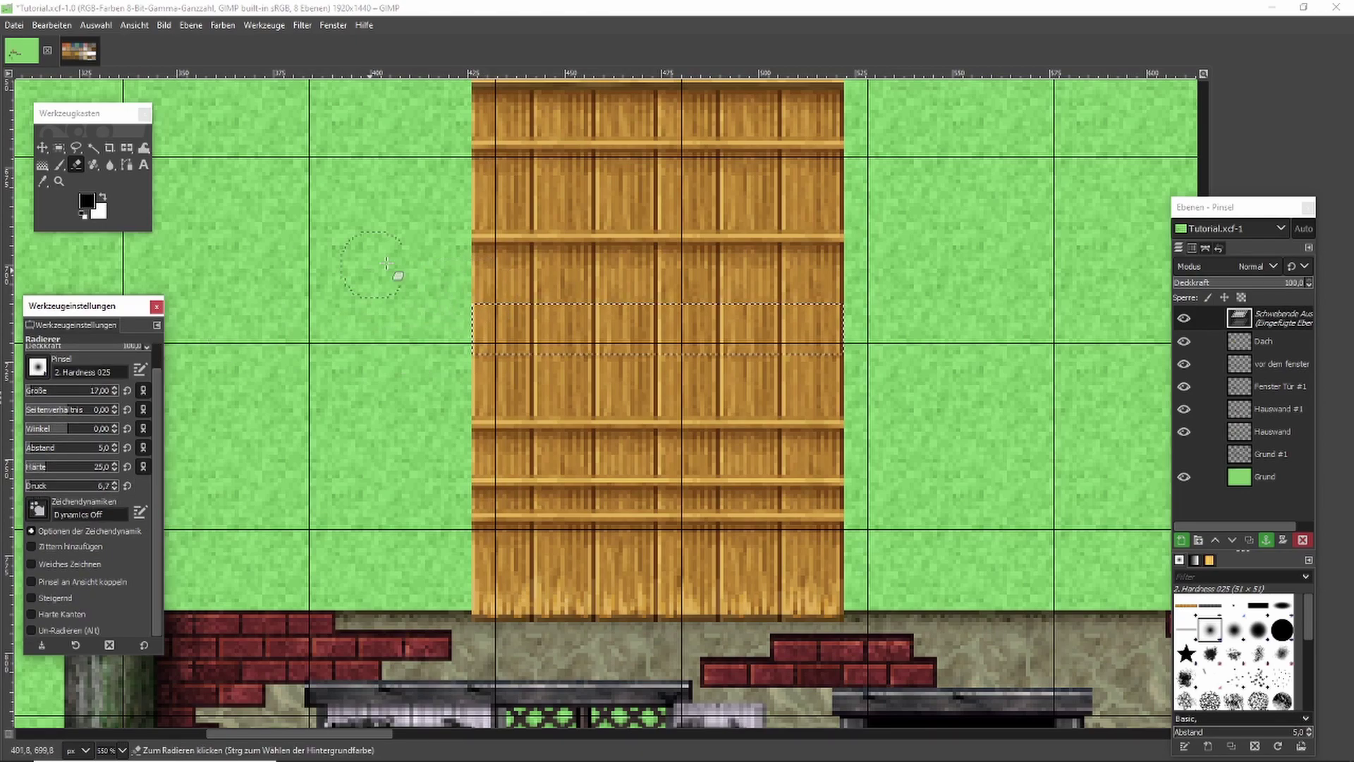
pyautogui.click(484, 286)
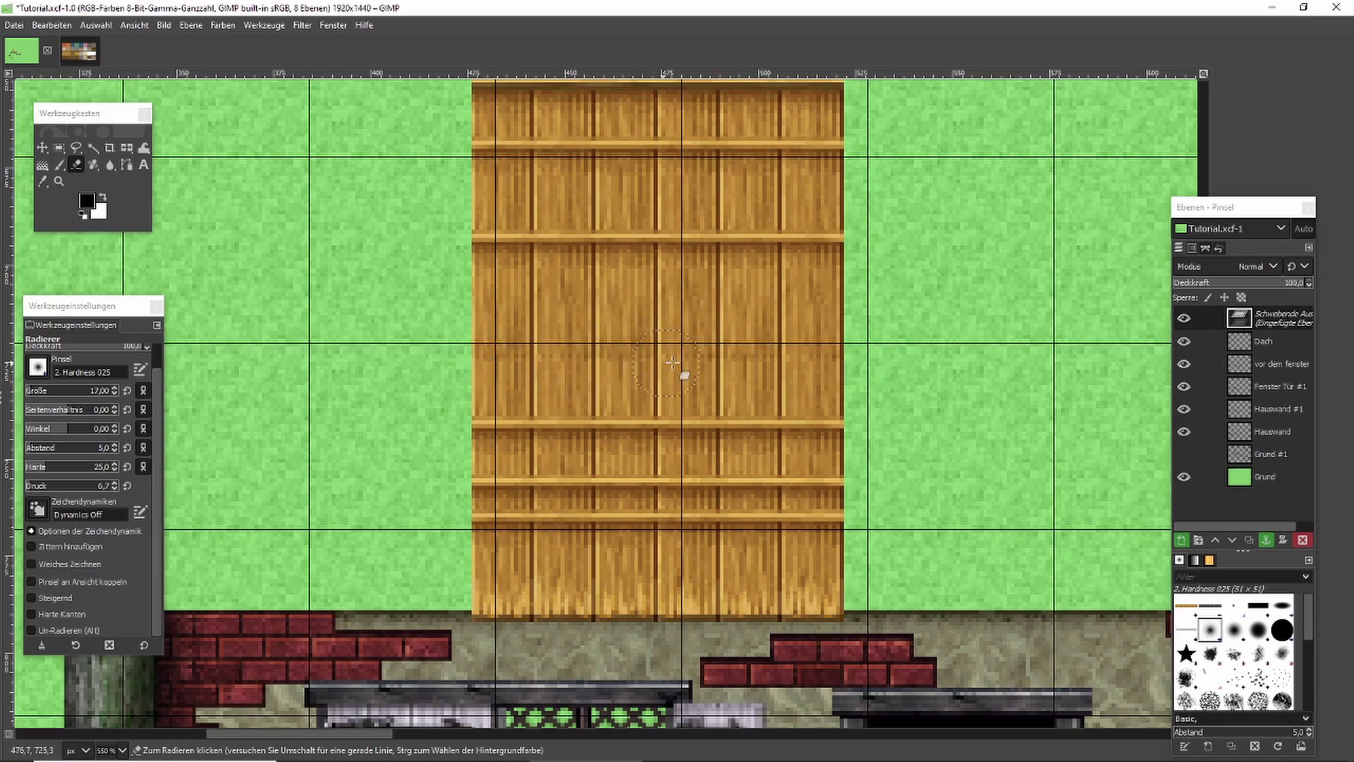
# Copy the softened plank strip and anchor it to the Dach layer.
pyautogui.click(59, 149)
pyautogui.hotkey('ctrl', 'c')
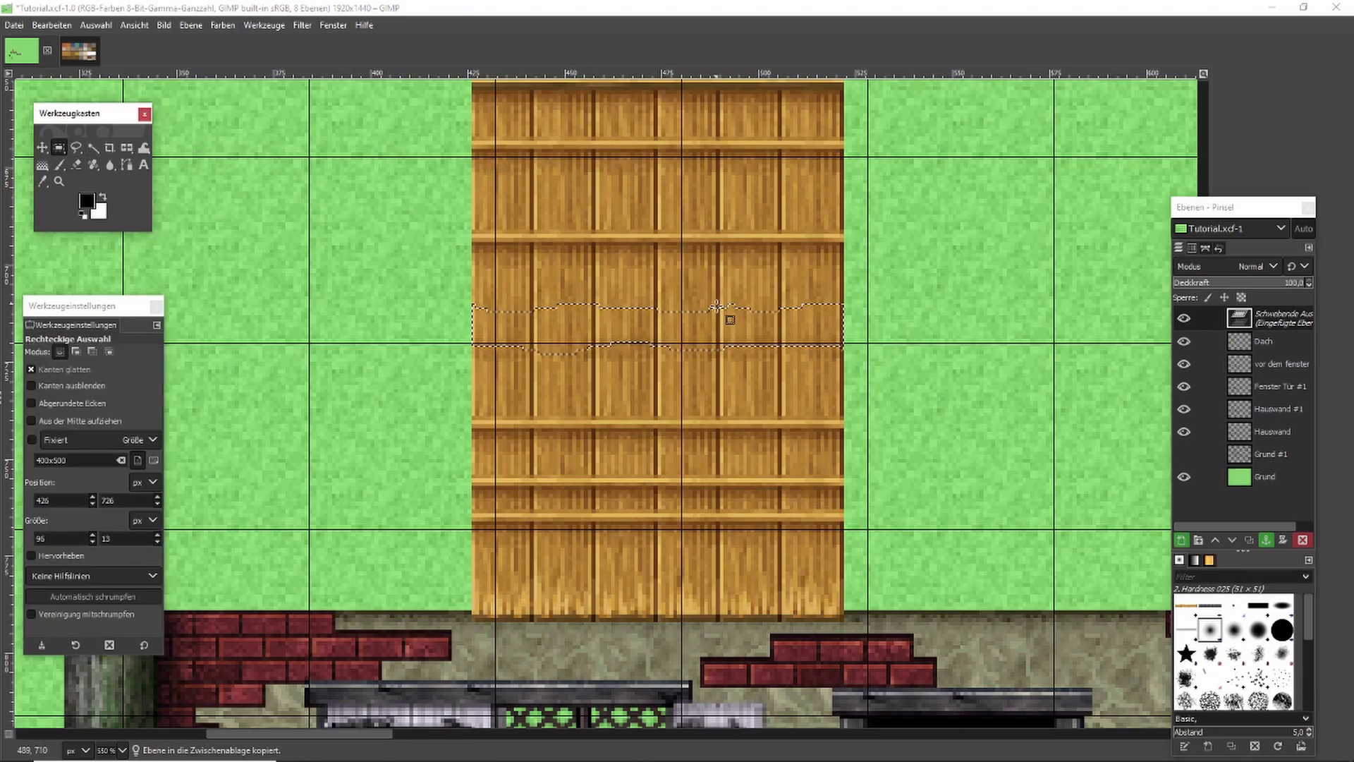
pyautogui.click(876, 326)
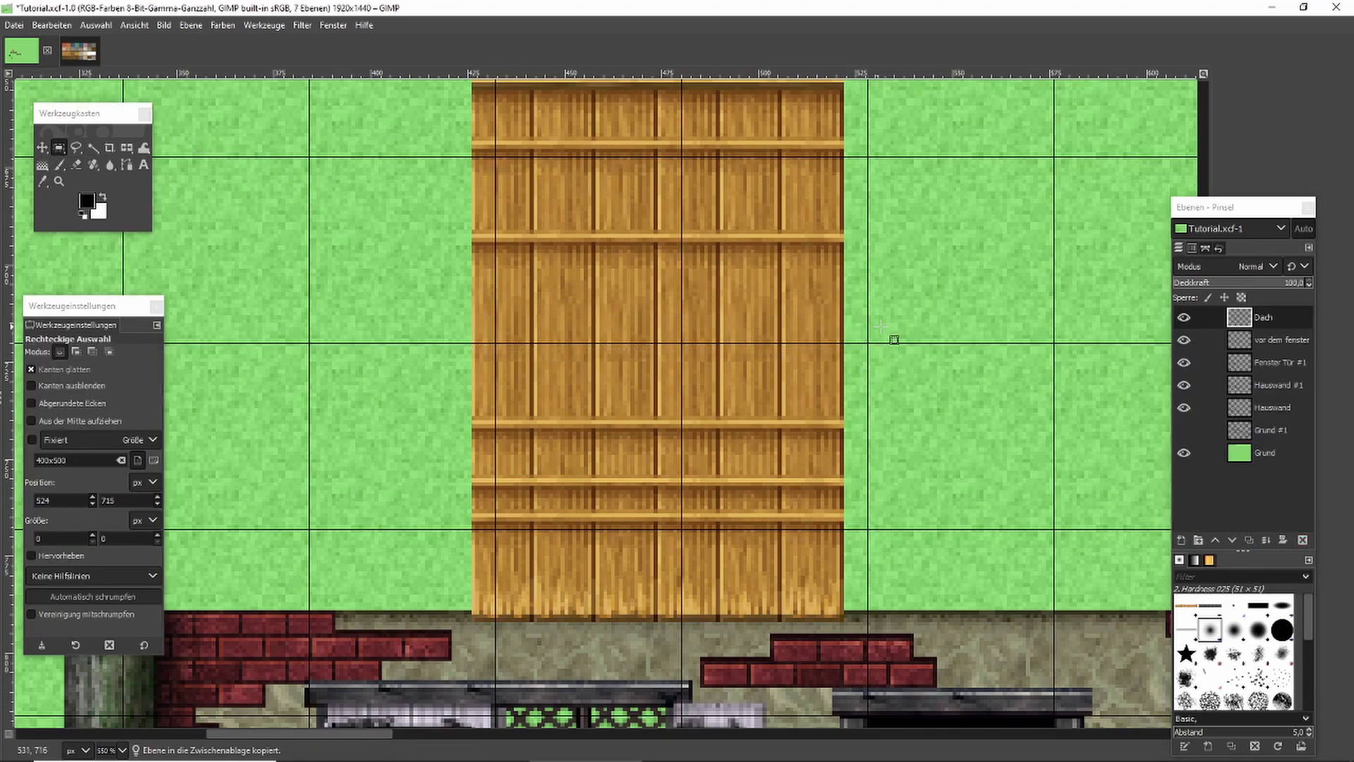
# Paste the softened plank strip over the batten above the lower pair and over the uppermost inner batten, anchoring each.
pyautogui.hotkey('ctrl', 'v')
pyautogui.moveTo(732, 369); pyautogui.dragTo(825, 318)
pyautogui.click(876, 387)
pyautogui.scroll(3, 867, 374)
pyautogui.hotkey('ctrl', 'v')
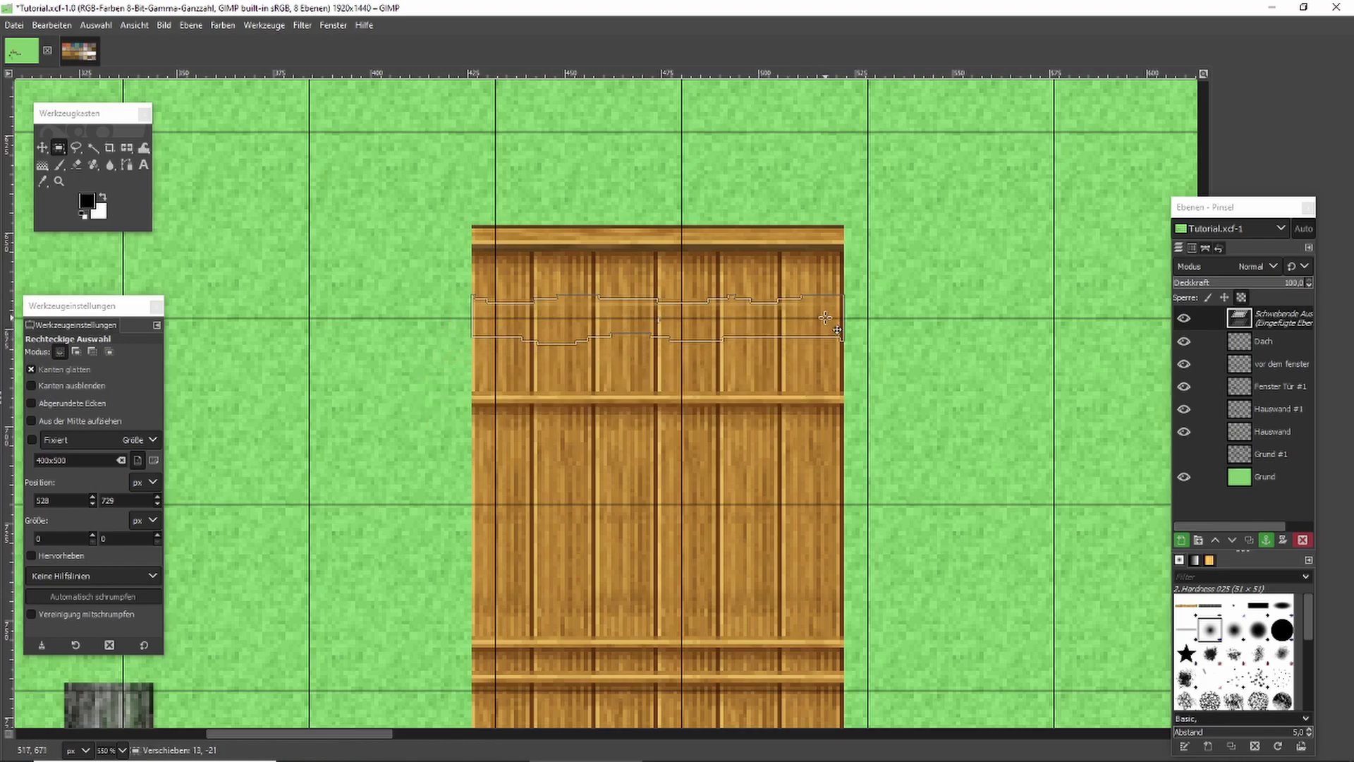
pyautogui.click(925, 308)
pyautogui.scroll(-3, 921, 307)
pyautogui.scroll(-1, 919, 305)
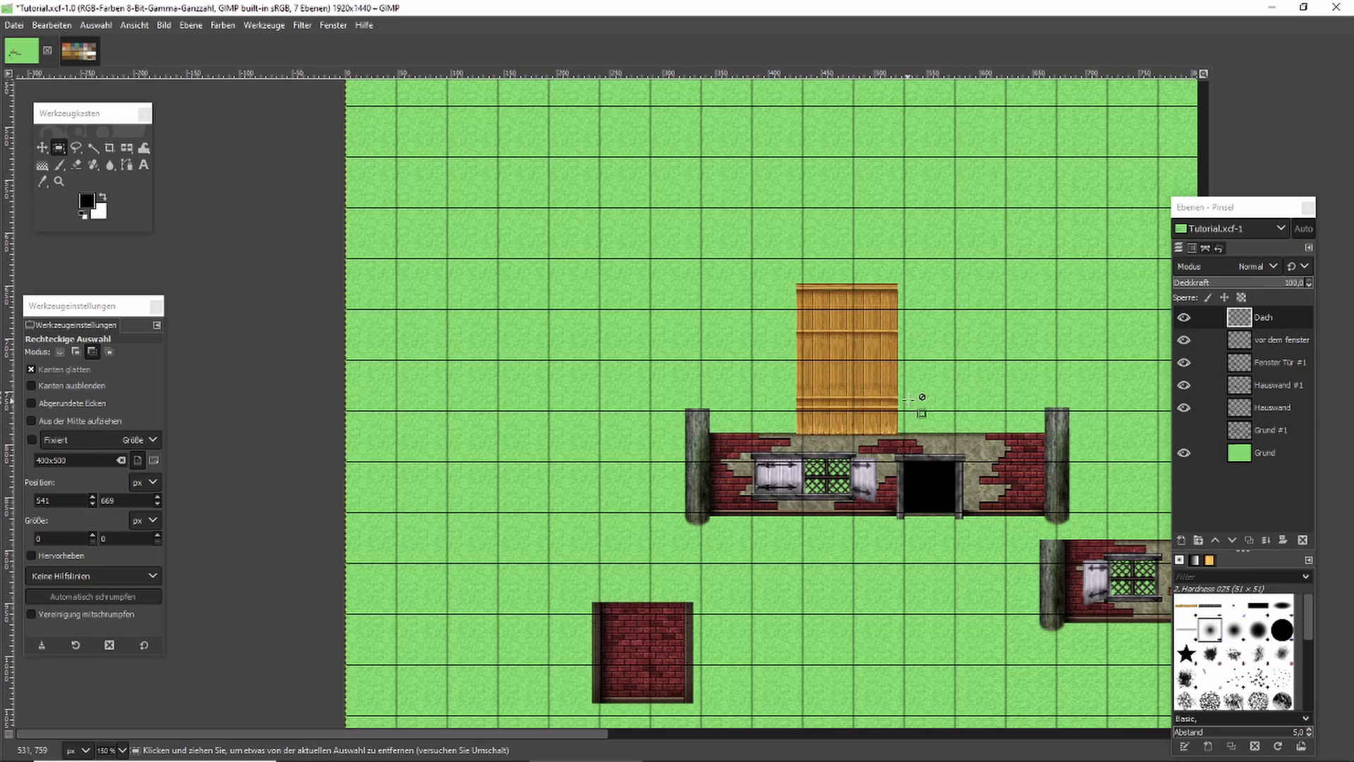
# Duplicate the finished roof panel and anchor the copy flush against its left side, level with the original.
pyautogui.scroll(2, 927, 381)
pyautogui.moveTo(605, 142); pyautogui.dragTo(866, 494)
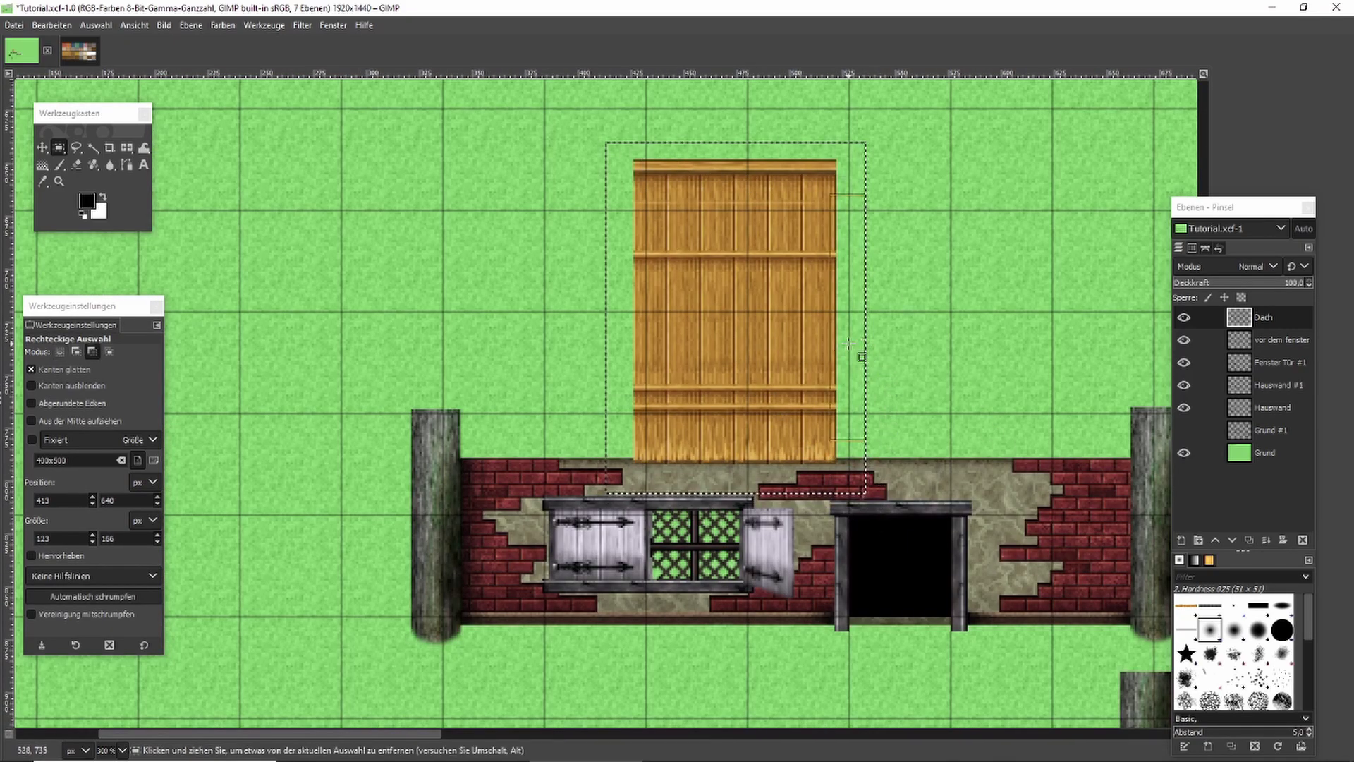
pyautogui.hotkey('ctrl', 'c')
pyautogui.hotkey('ctrl', 'v')
pyautogui.moveTo(801, 422); pyautogui.dragTo(647, 409)
pyautogui.scroll(3, 646, 410)
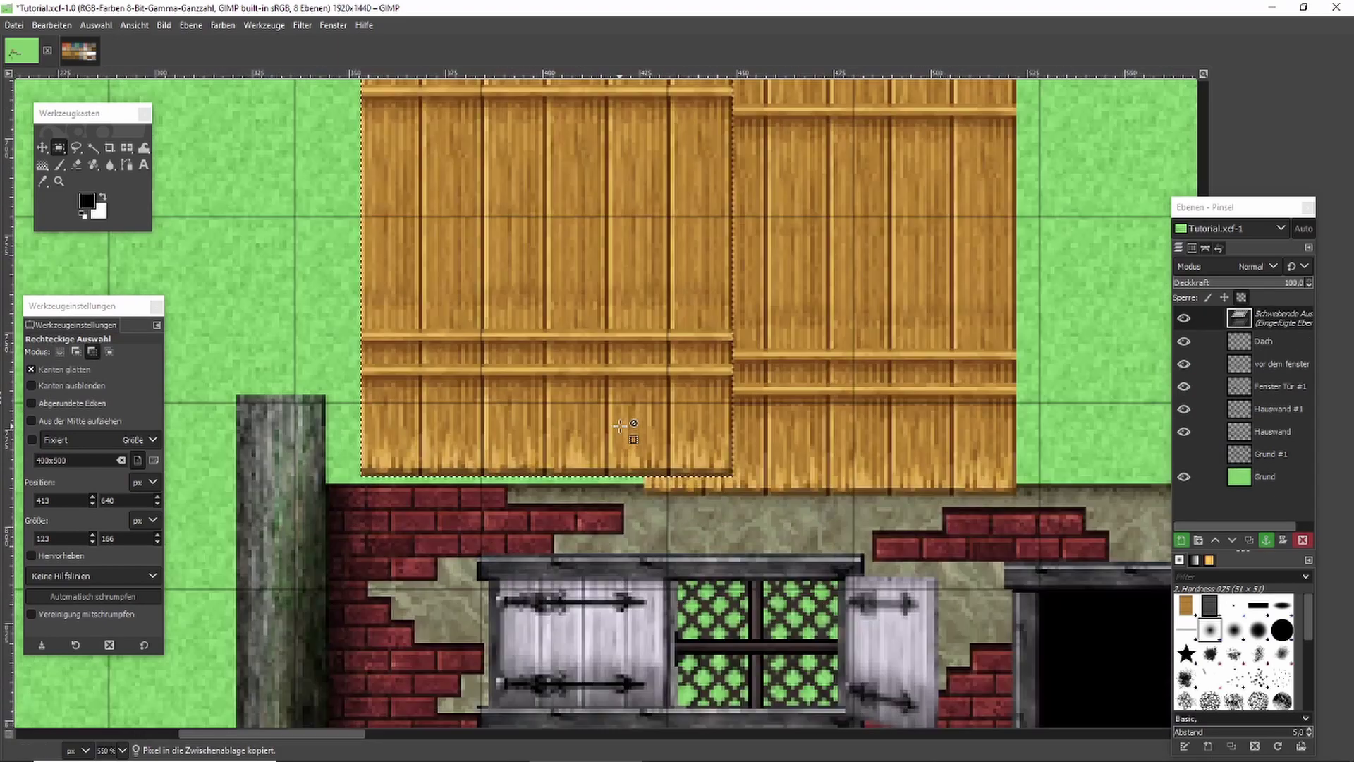
pyautogui.moveTo(580, 436); pyautogui.dragTo(597, 455)
pyautogui.hotkey('ctrl', 'h')
# Paste another roof panel flush against the roof's right side and anchor it.
pyautogui.scroll(-3, 753, 493)
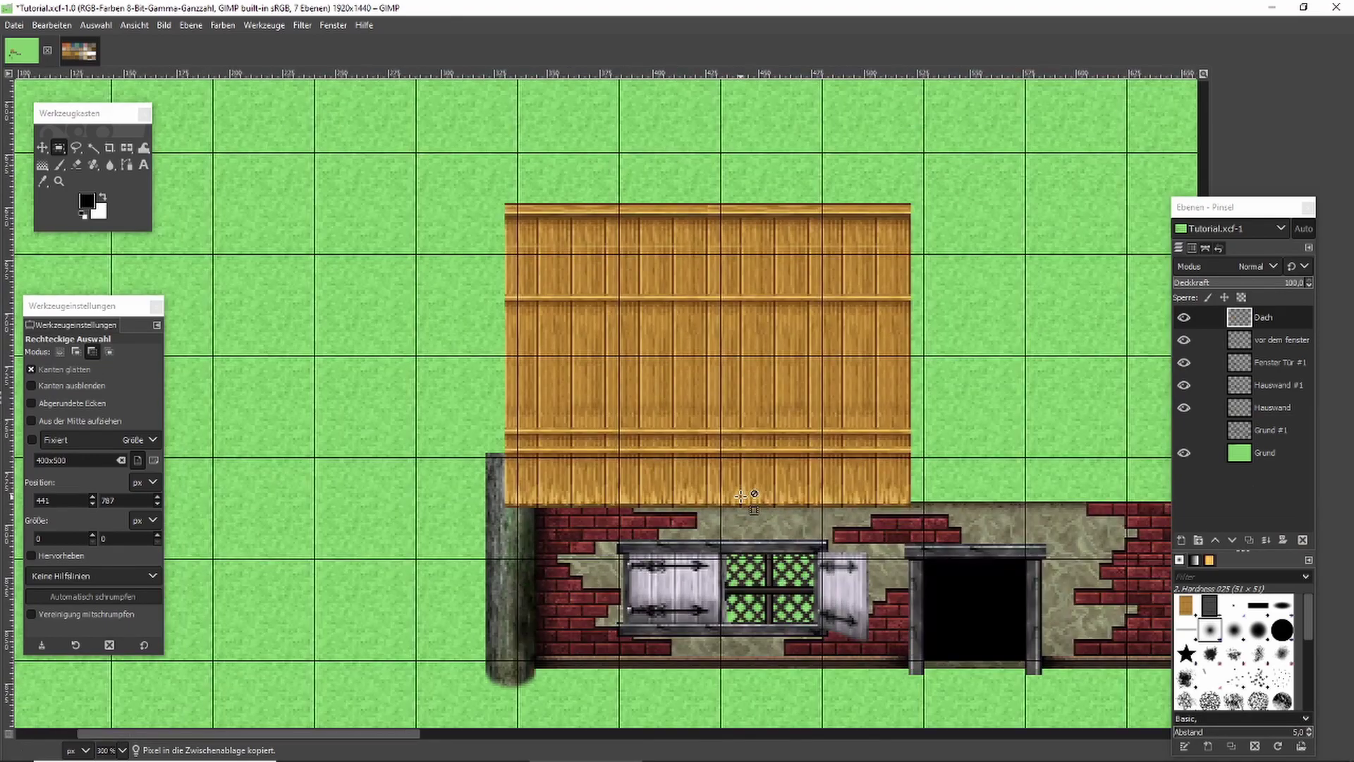
pyautogui.scroll(-2, 708, 493)
pyautogui.scroll(3, 708, 493)
pyautogui.hotkey('ctrl', 'v')
pyautogui.moveTo(620, 529); pyautogui.dragTo(718, 424)
pyautogui.scroll(2, 584, 441)
pyautogui.moveTo(584, 442); pyautogui.dragTo(574, 441)
pyautogui.hotkey('ctrl', 'h')
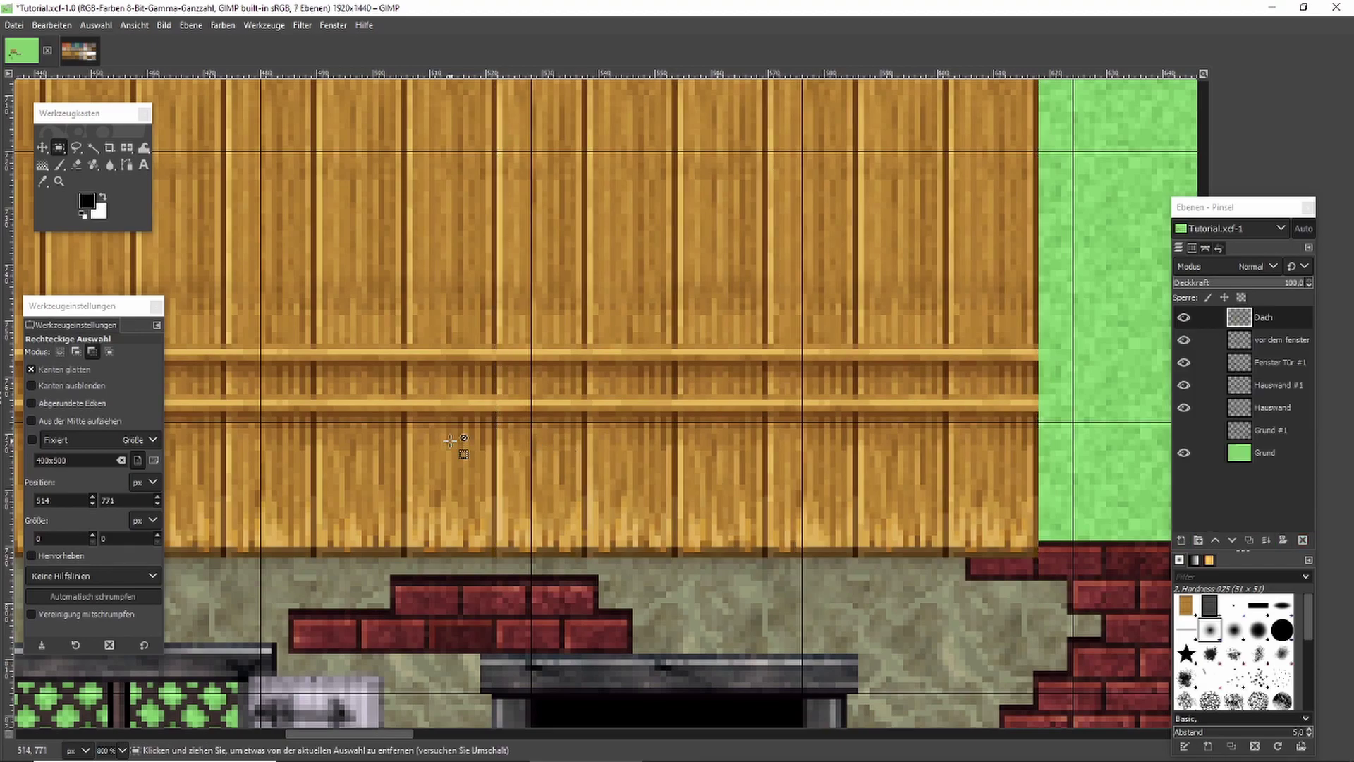
# Cut the whole roof out of the Dach layer and paste it back as a floating selection.
pyautogui.scroll(-3, 600, 443)
pyautogui.scroll(-2, 601, 443)
pyautogui.moveTo(218, 311); pyautogui.dragTo(985, 517)
pyautogui.hotkey('ctrl', 'c')
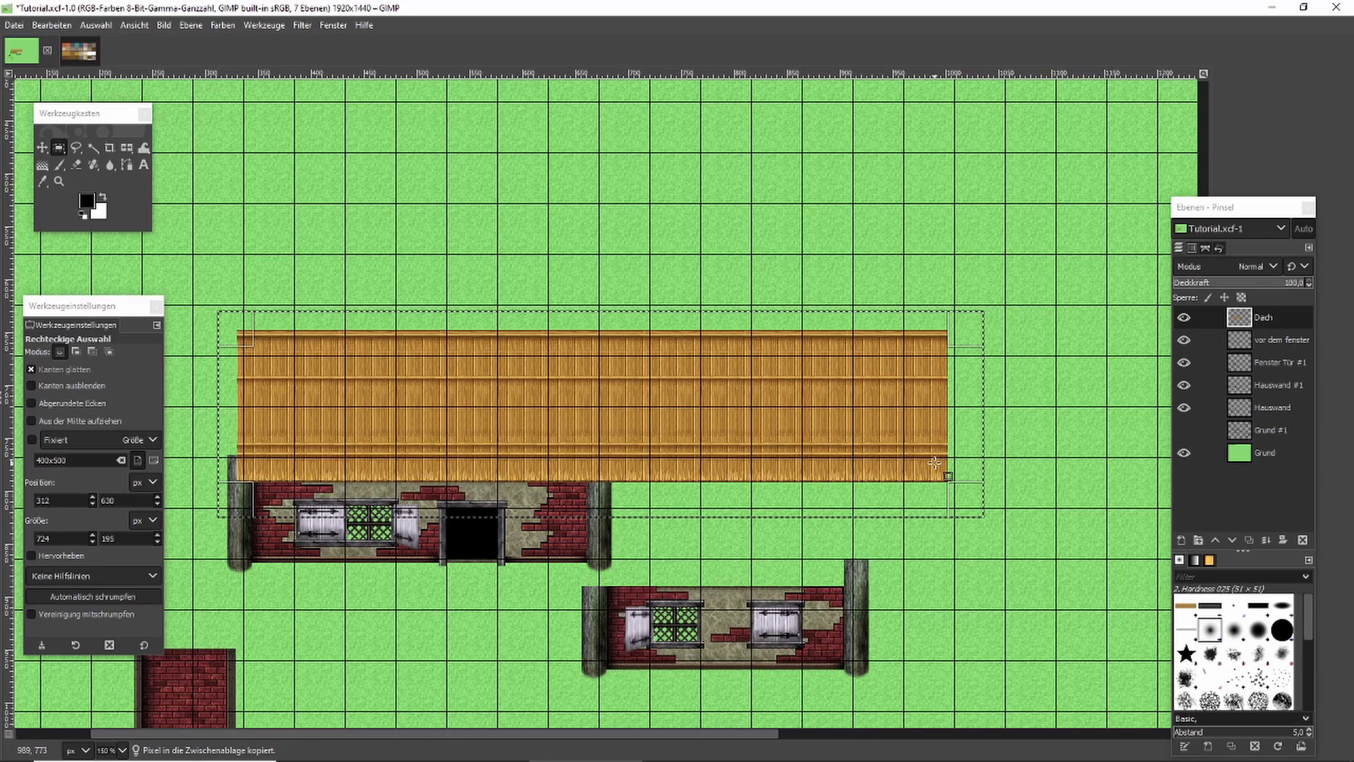
pyautogui.press('Delete')
pyautogui.hotkey('ctrl', 'v')
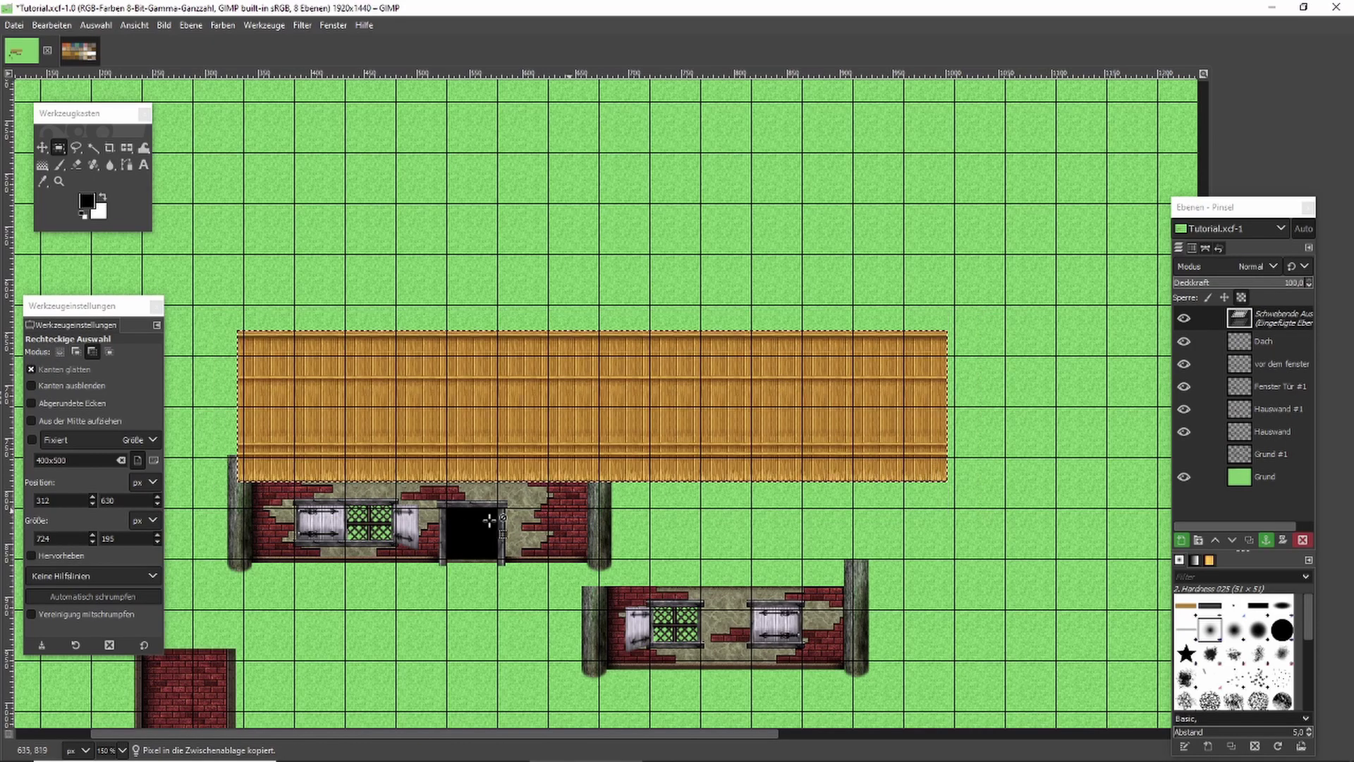
# Shift the floating roof left so it overhangs the upper wall's left post, and anchor it.
pyautogui.scroll(1, 194, 455)
pyautogui.scroll(2, 194, 455)
pyautogui.moveTo(383, 456); pyautogui.dragTo(299, 462)
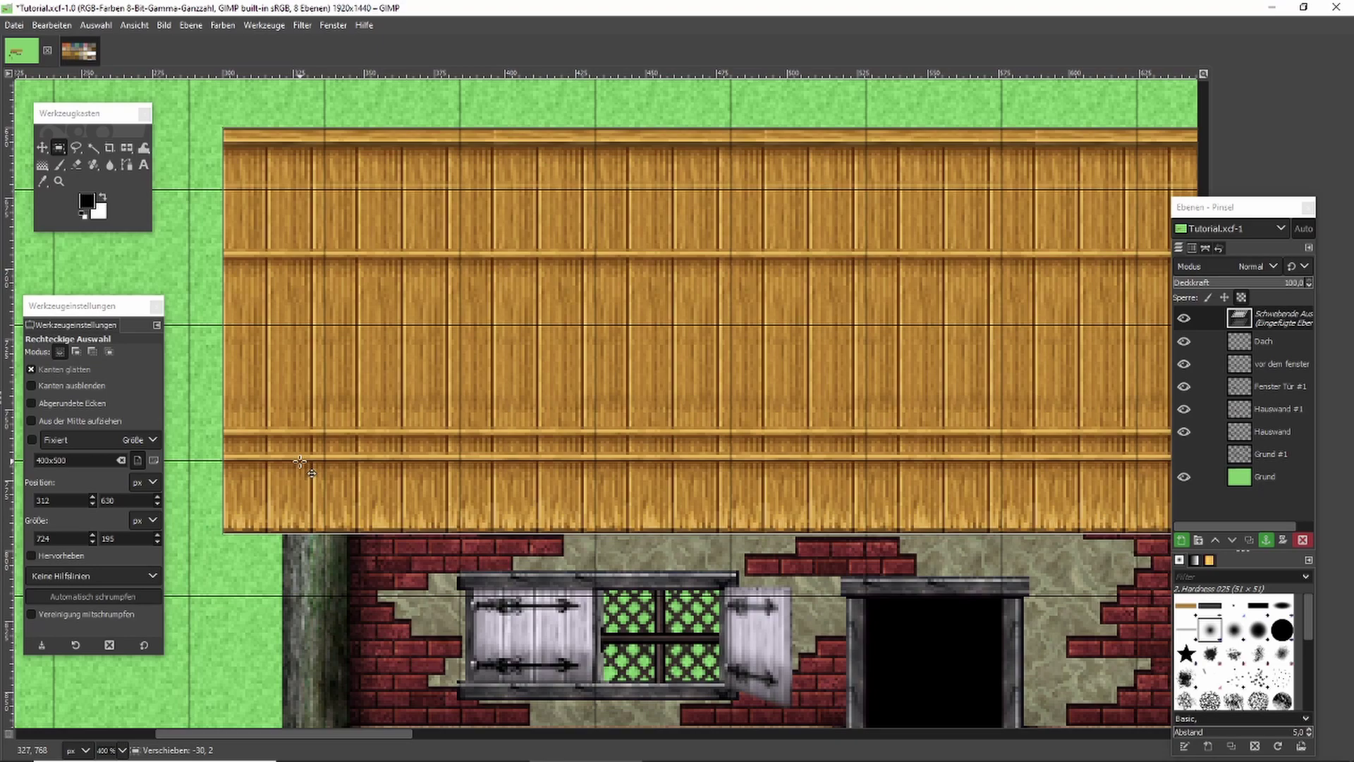
pyautogui.moveTo(300, 462); pyautogui.dragTo(309, 464)
pyautogui.scroll(-3, 417, 518)
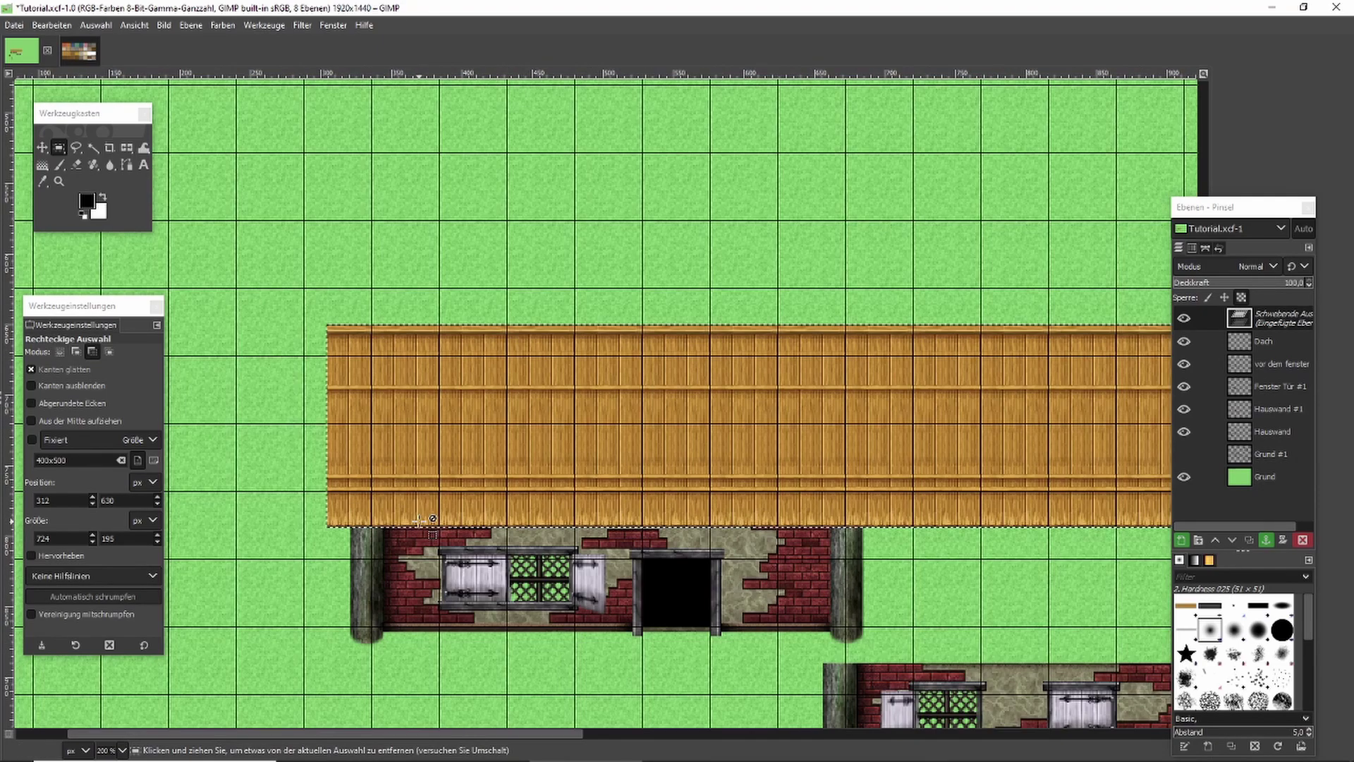
pyautogui.scroll(1, 1056, 676)
pyautogui.click(1064, 622)
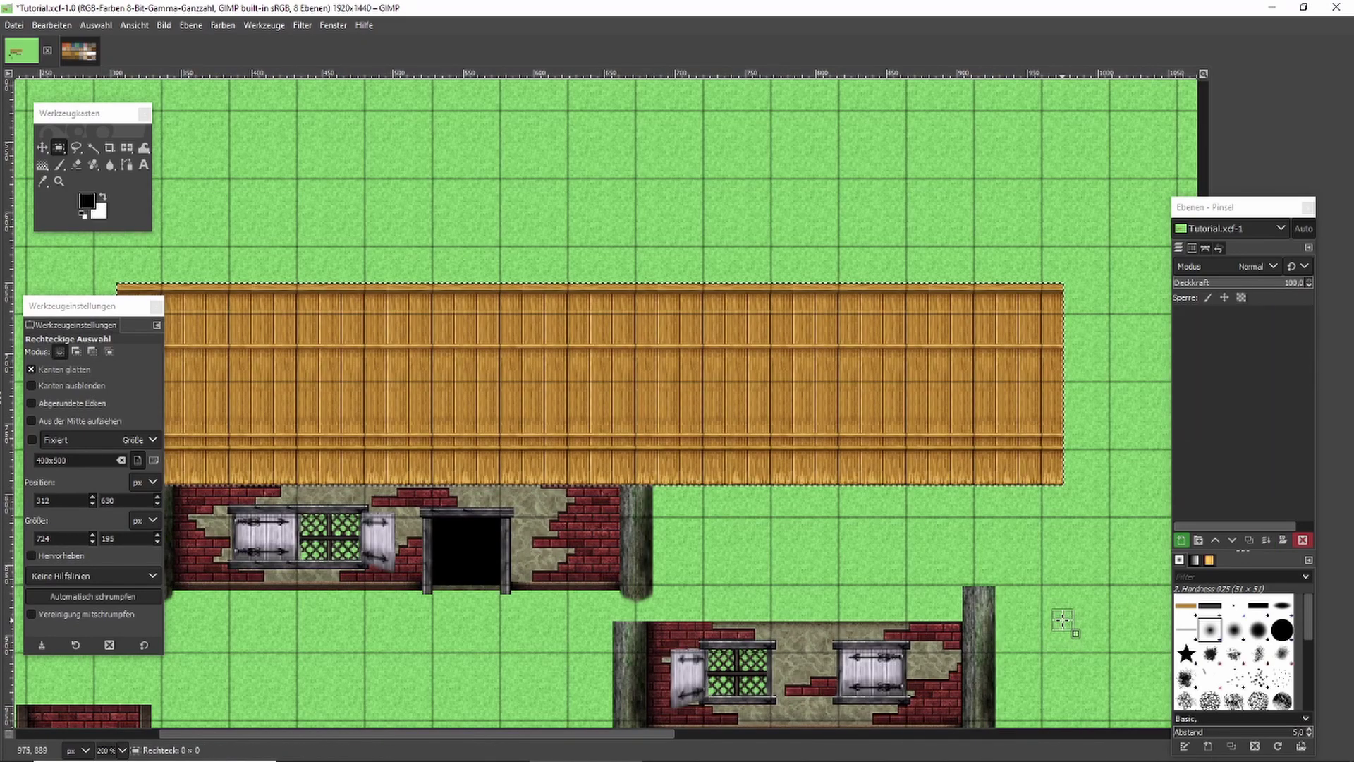
pyautogui.scroll(-1, 982, 575)
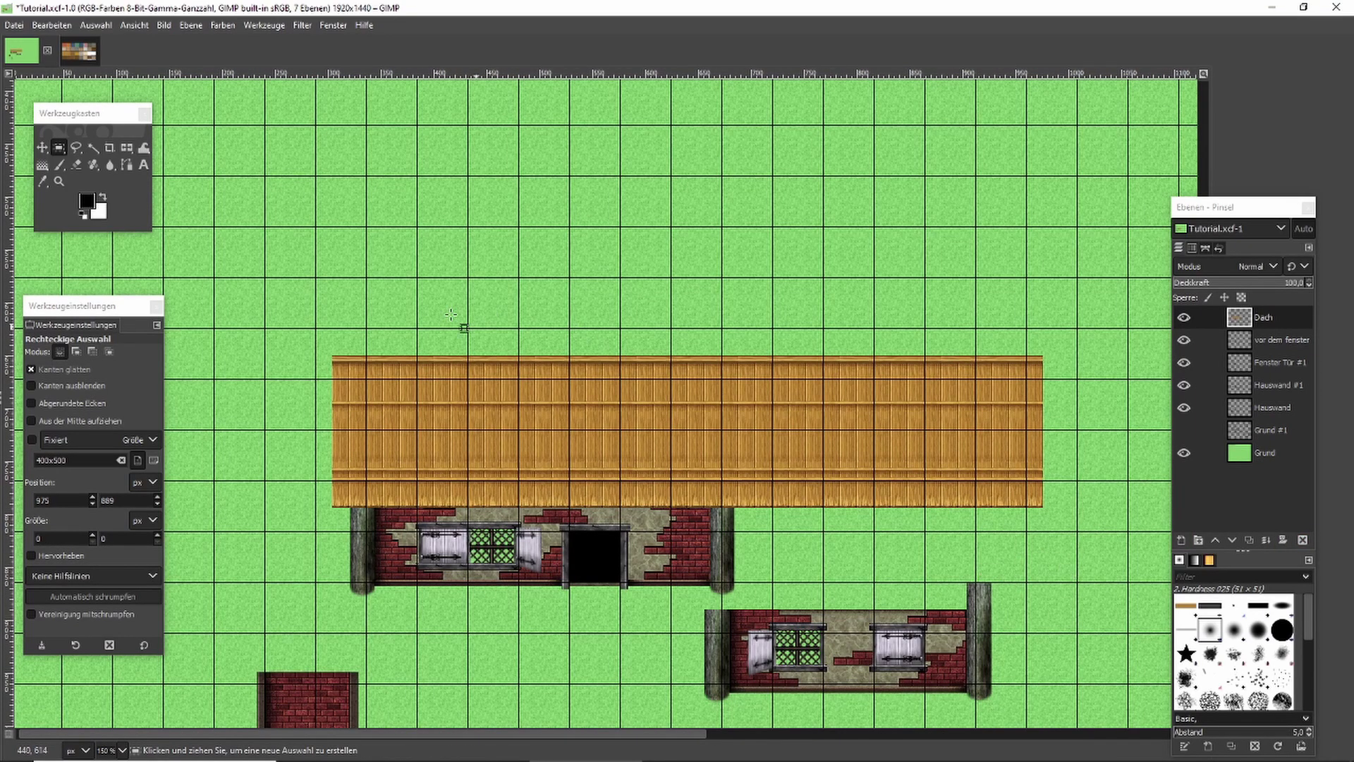
# Select the whole roof on the Dach layer and set its lightness to -7.9 and saturation to -55.6.
pyautogui.moveTo(300, 324); pyautogui.dragTo(1056, 517)
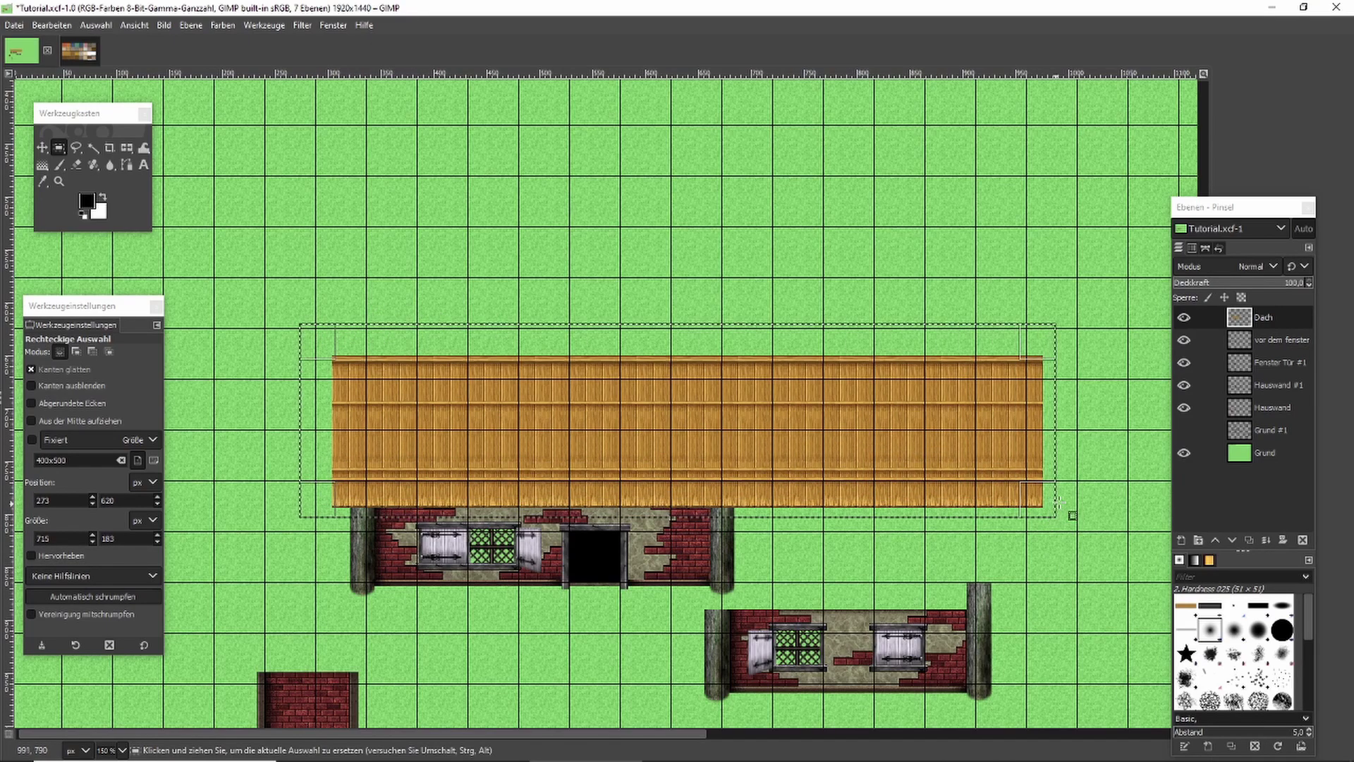
pyautogui.click(223, 24)
pyautogui.click(260, 87)
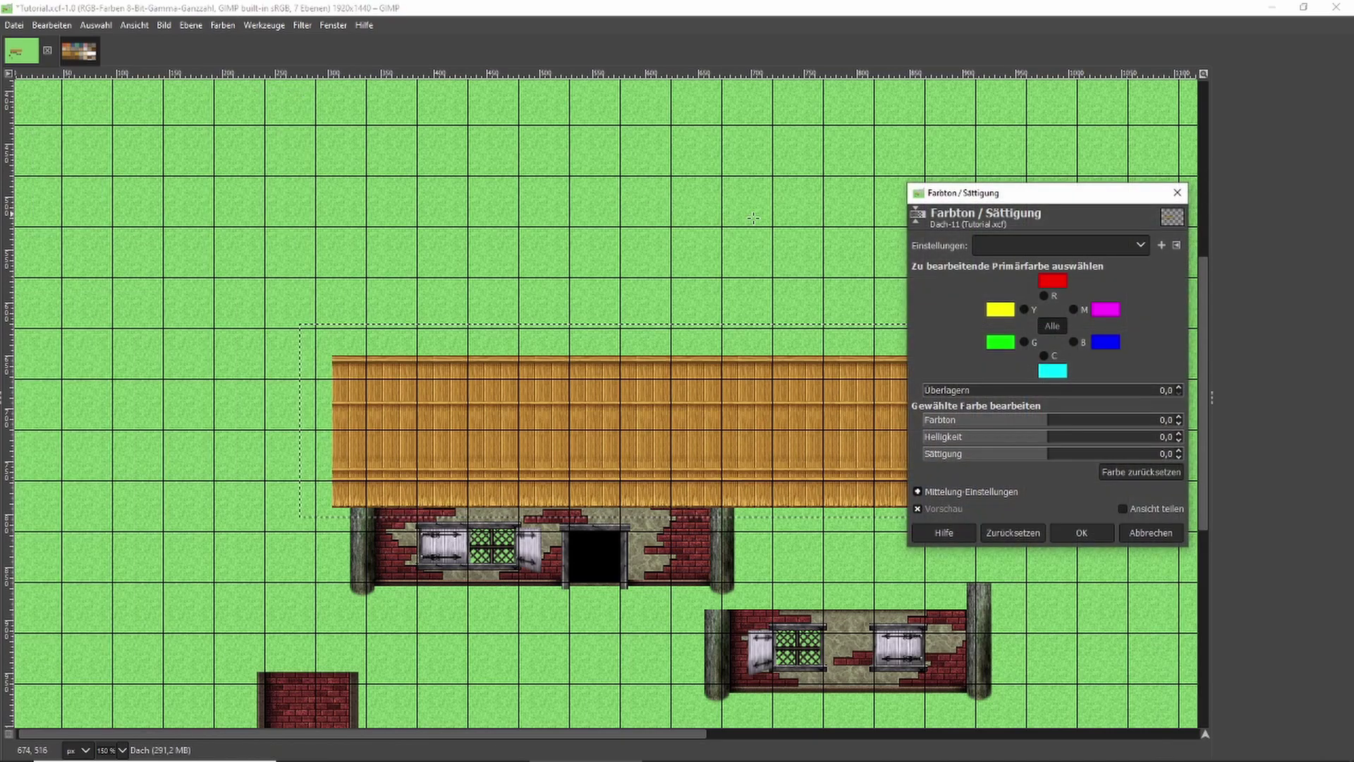
pyautogui.moveTo(1044, 457); pyautogui.dragTo(988, 460)
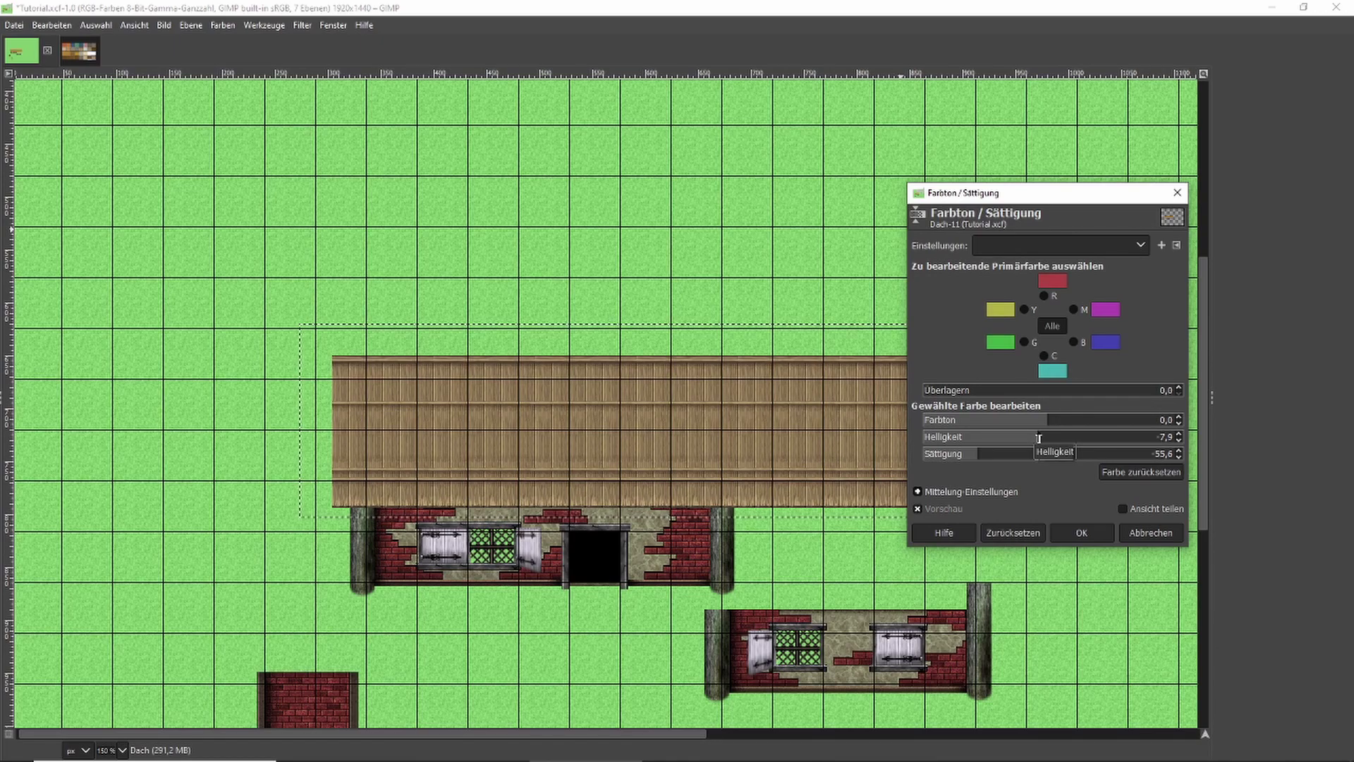
pyautogui.click(1082, 534)
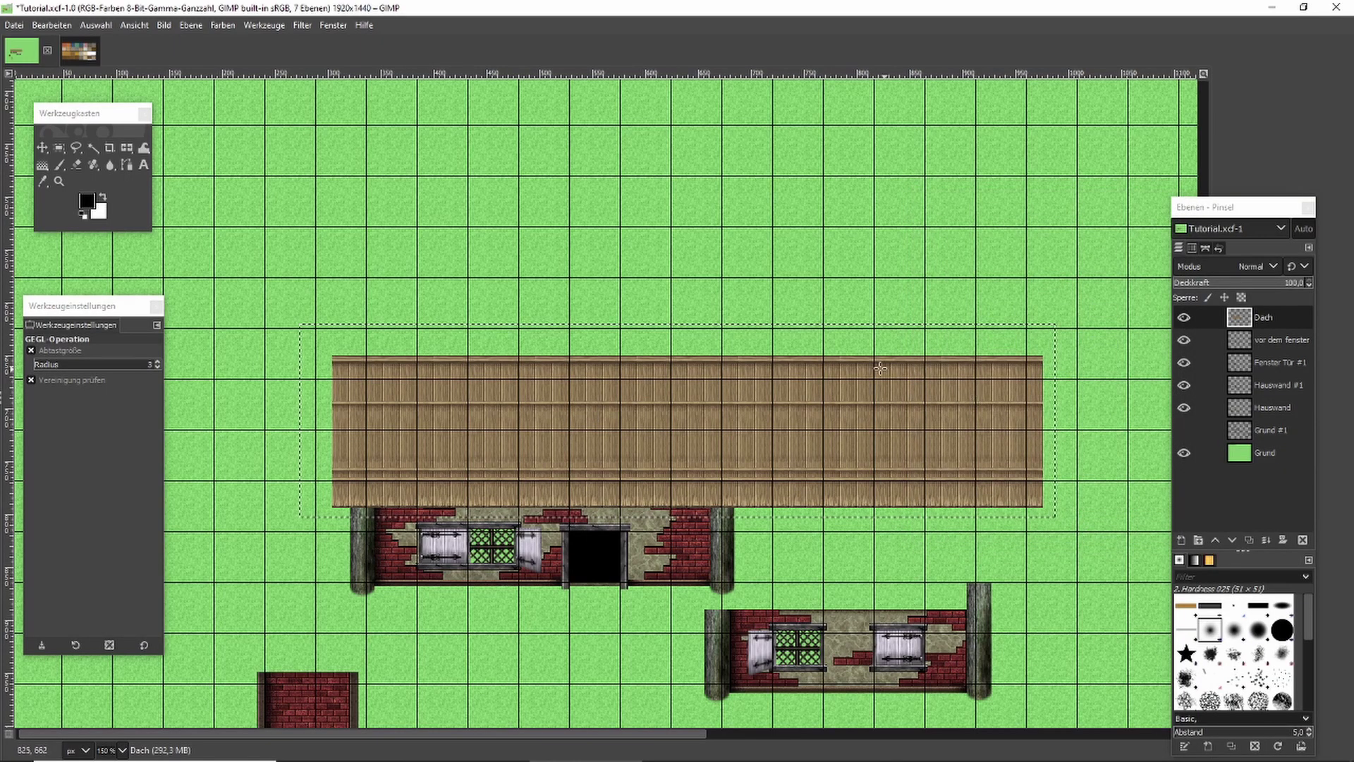
# Copy the recoloured roof with a rectangular selection, paste it, and move the floating copy just above the original.
pyautogui.click(59, 147)
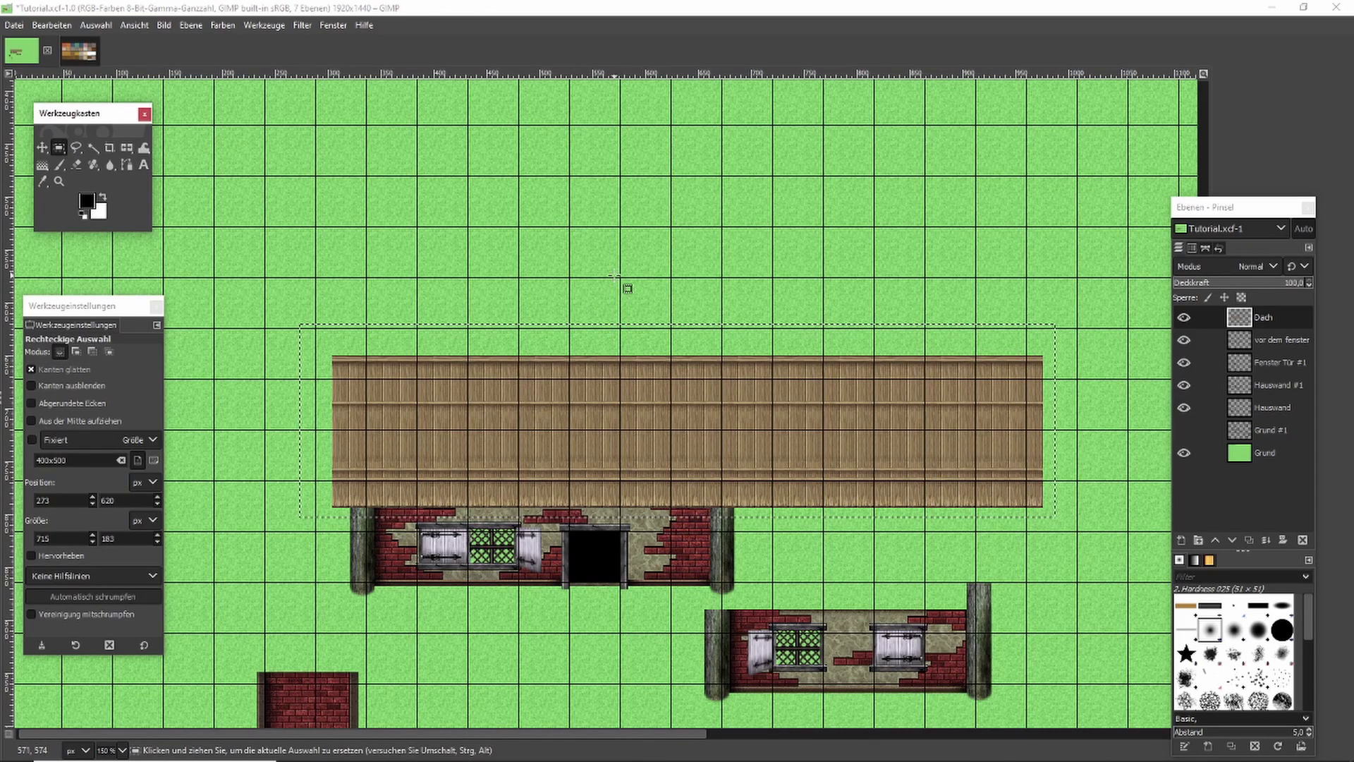
pyautogui.scroll(-1, 523, 299)
pyautogui.moveTo(1062, 498); pyautogui.dragTo(1070, 509)
pyautogui.press('ctrl')
pyautogui.hotkey('ctrl', 'c')
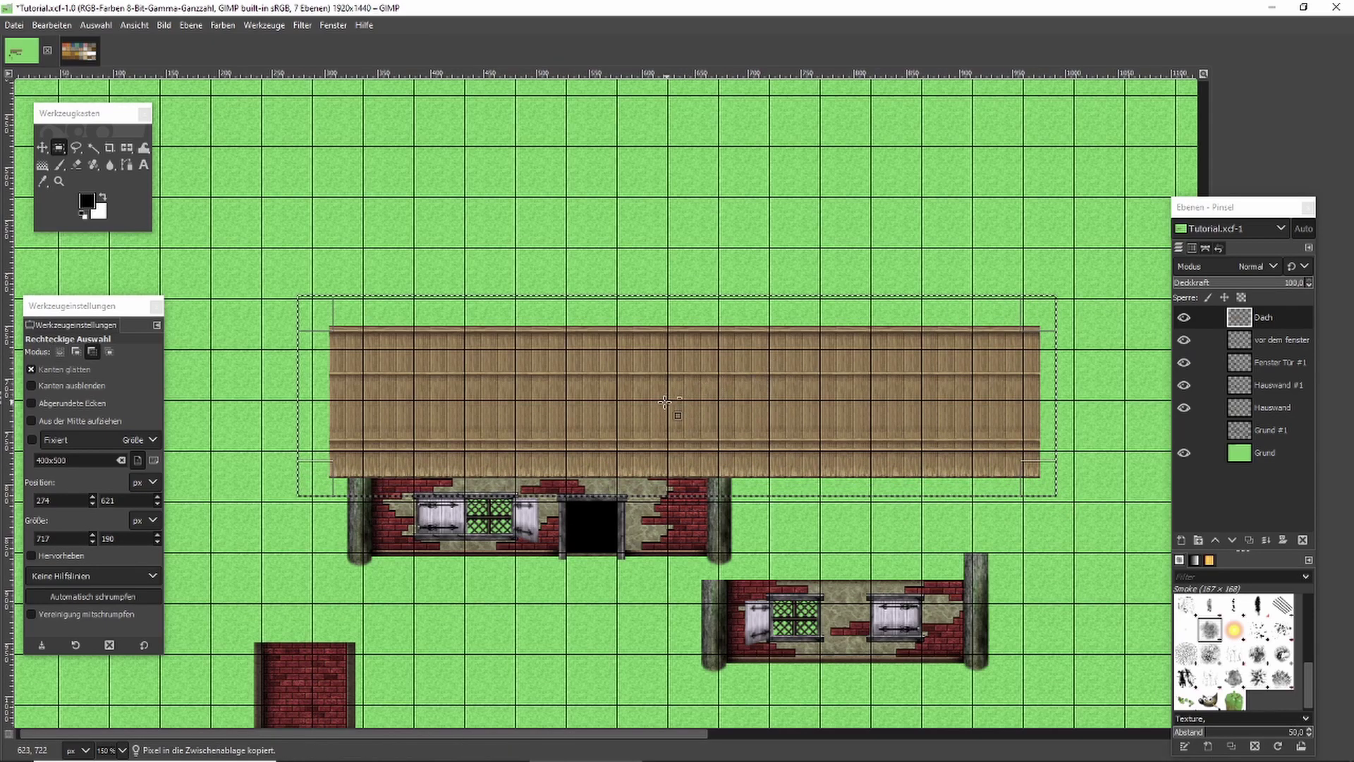
pyautogui.hotkey('ctrl', 'v')
pyautogui.moveTo(629, 427); pyautogui.dragTo(634, 261)
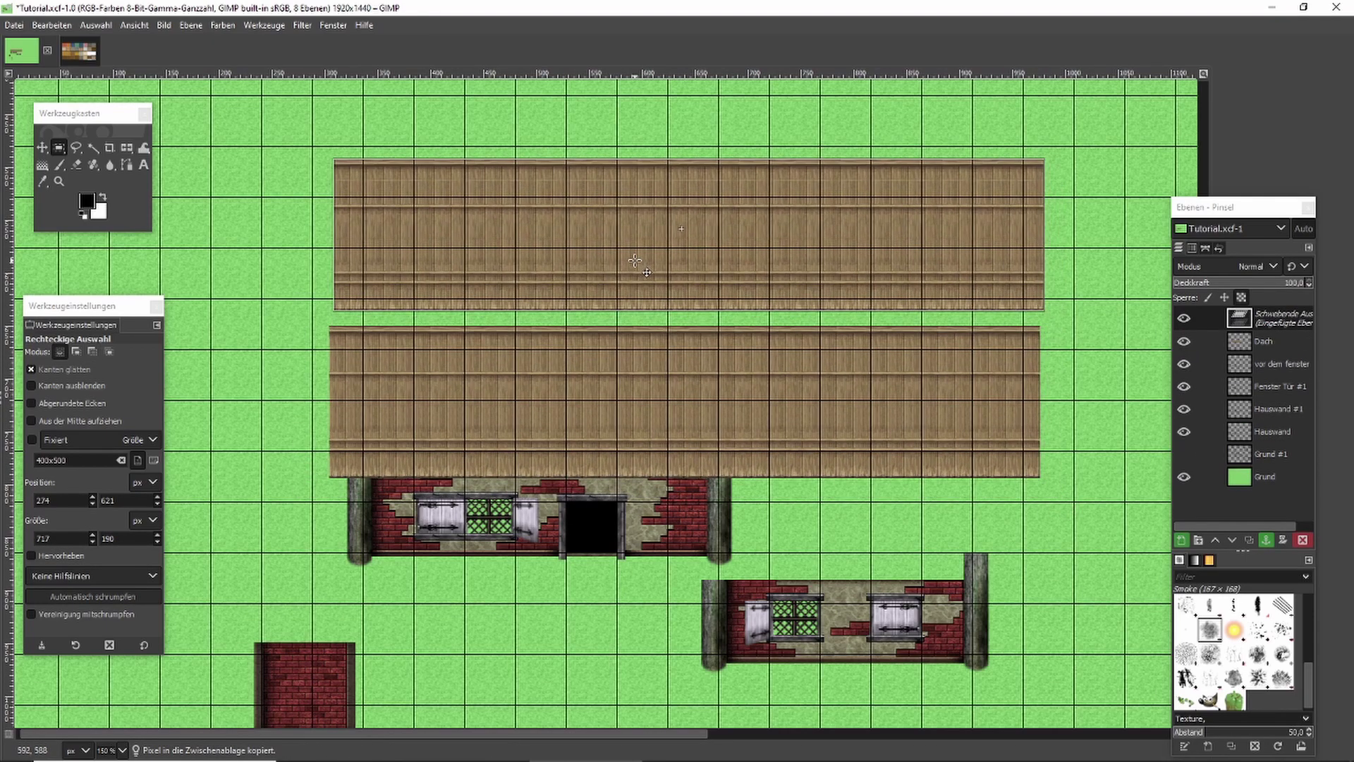
# Darken the floating roof copy with Hue-Saturation, setting lightness to -60.7 and saturation to -15.7.
pyautogui.click(224, 25)
pyautogui.click(264, 92)
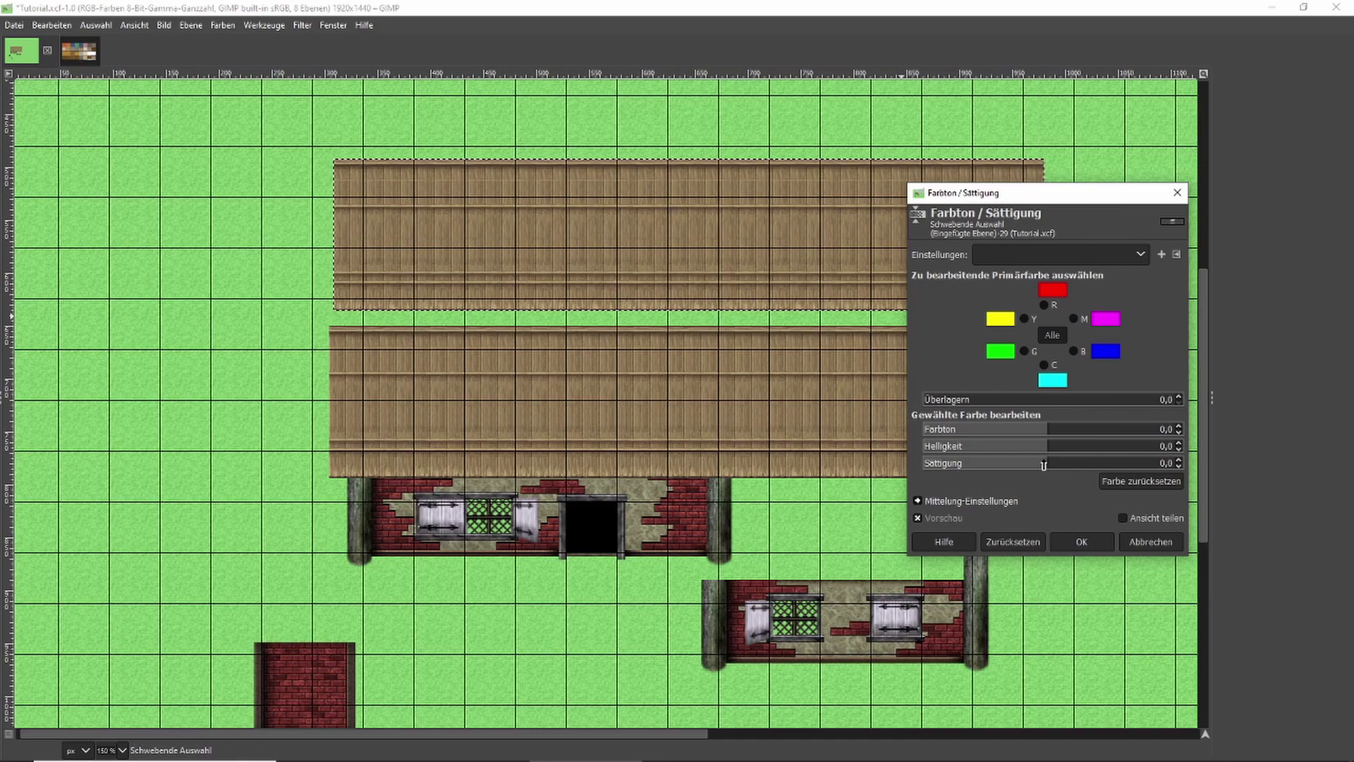
pyautogui.moveTo(1036, 447); pyautogui.dragTo(1010, 445)
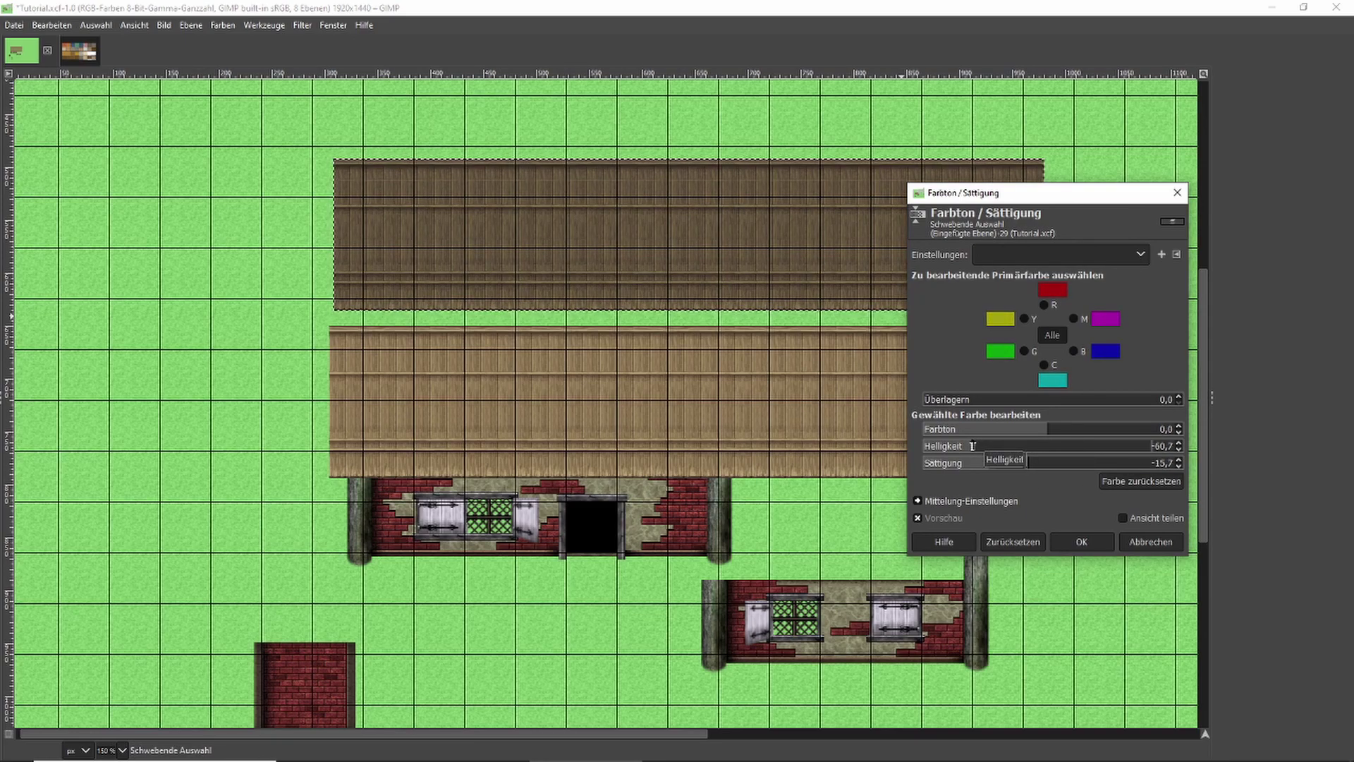
pyautogui.click(1089, 532)
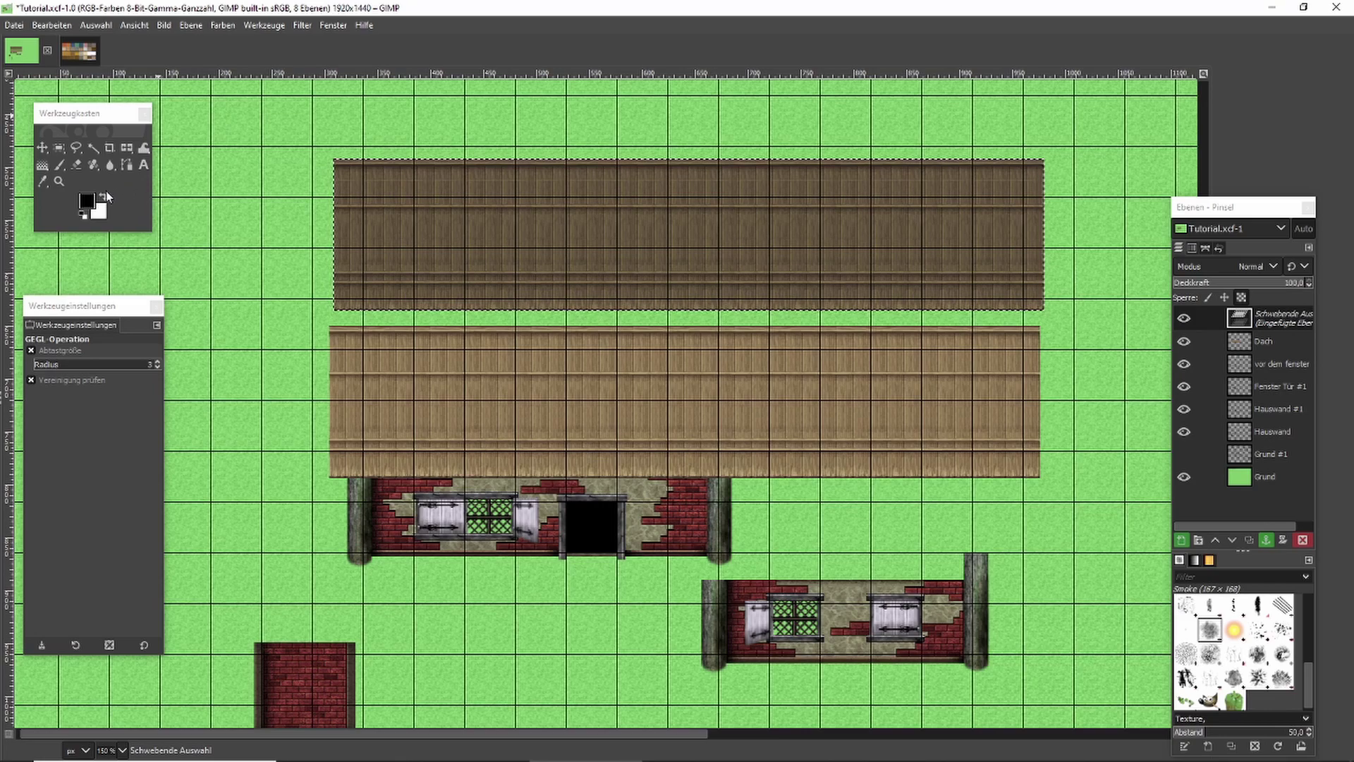
# Erase soft irregular patches from the right half and lower middle of the dark roof copy using the Grunge 01 brush.
pyautogui.click(75, 166)
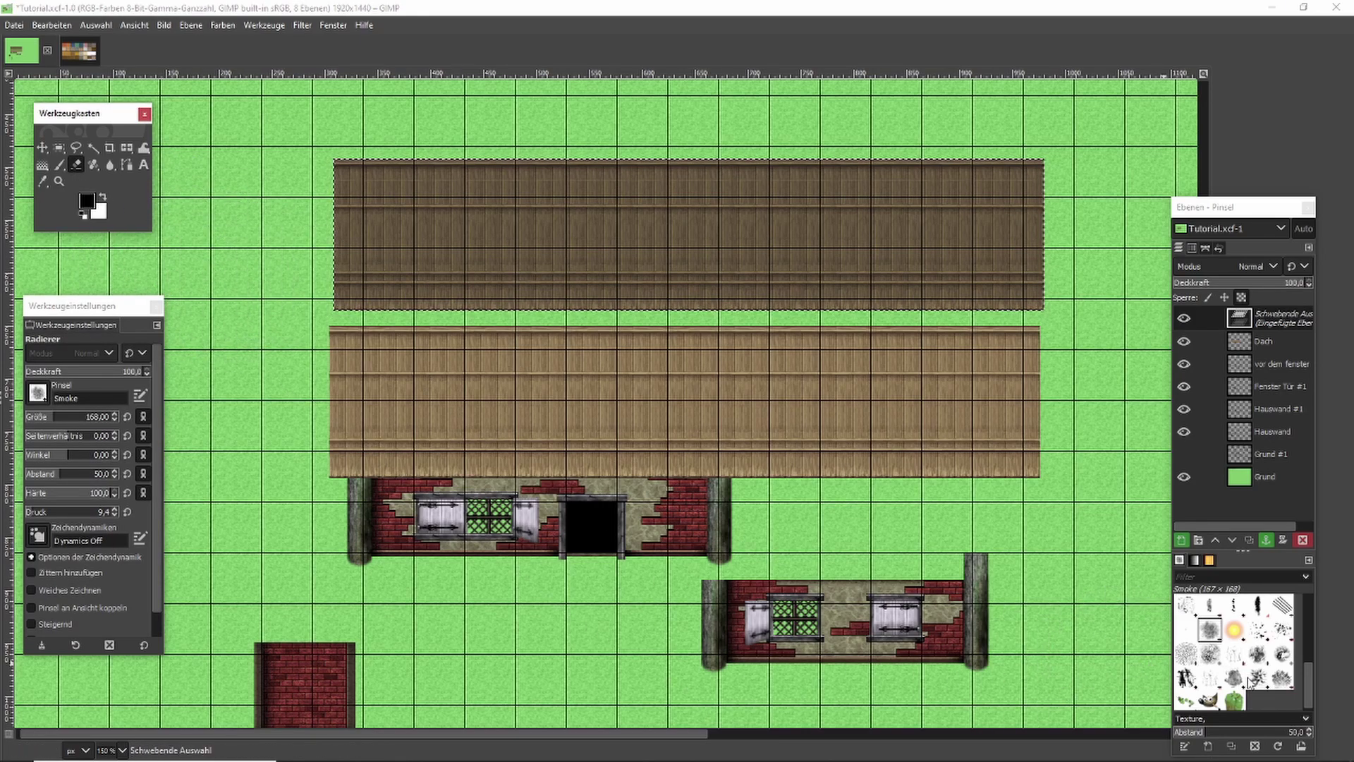
pyautogui.scroll(1, 1269, 688)
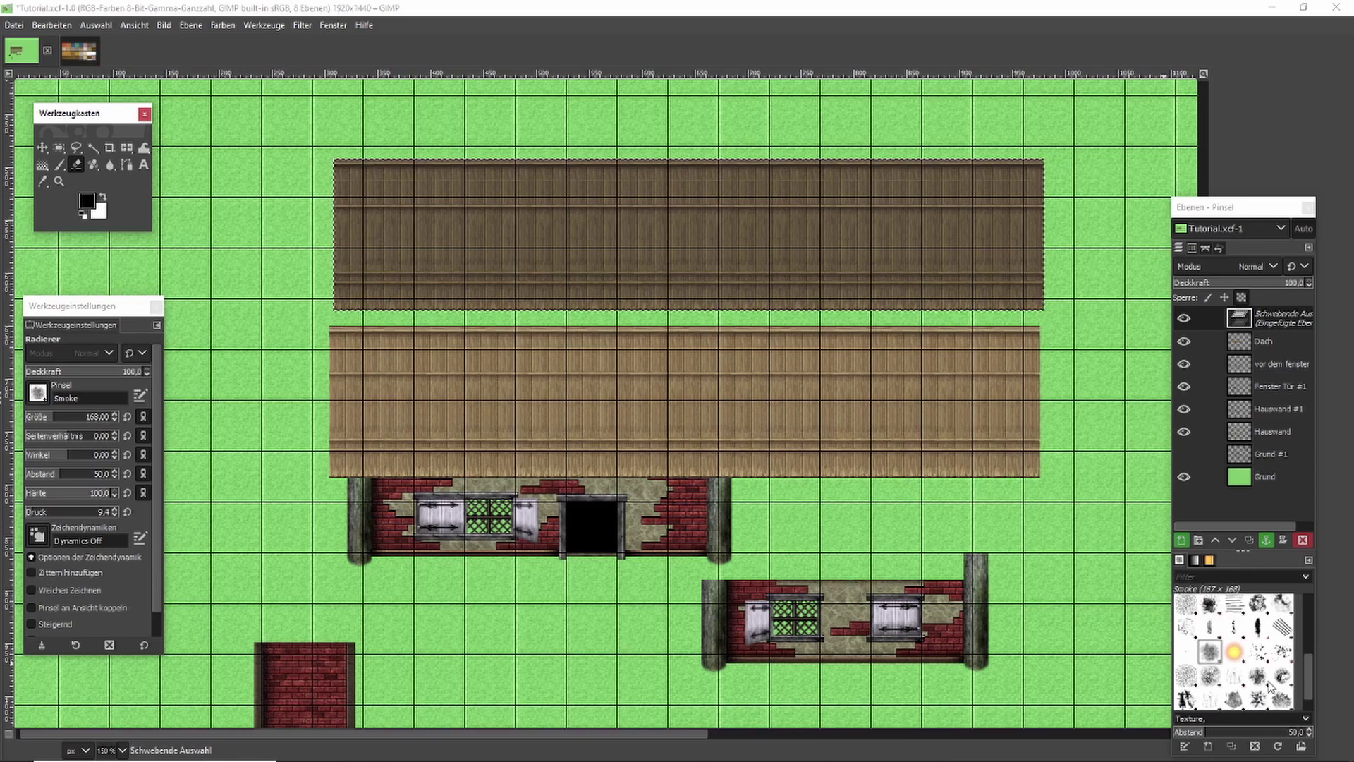
pyautogui.click(1210, 605)
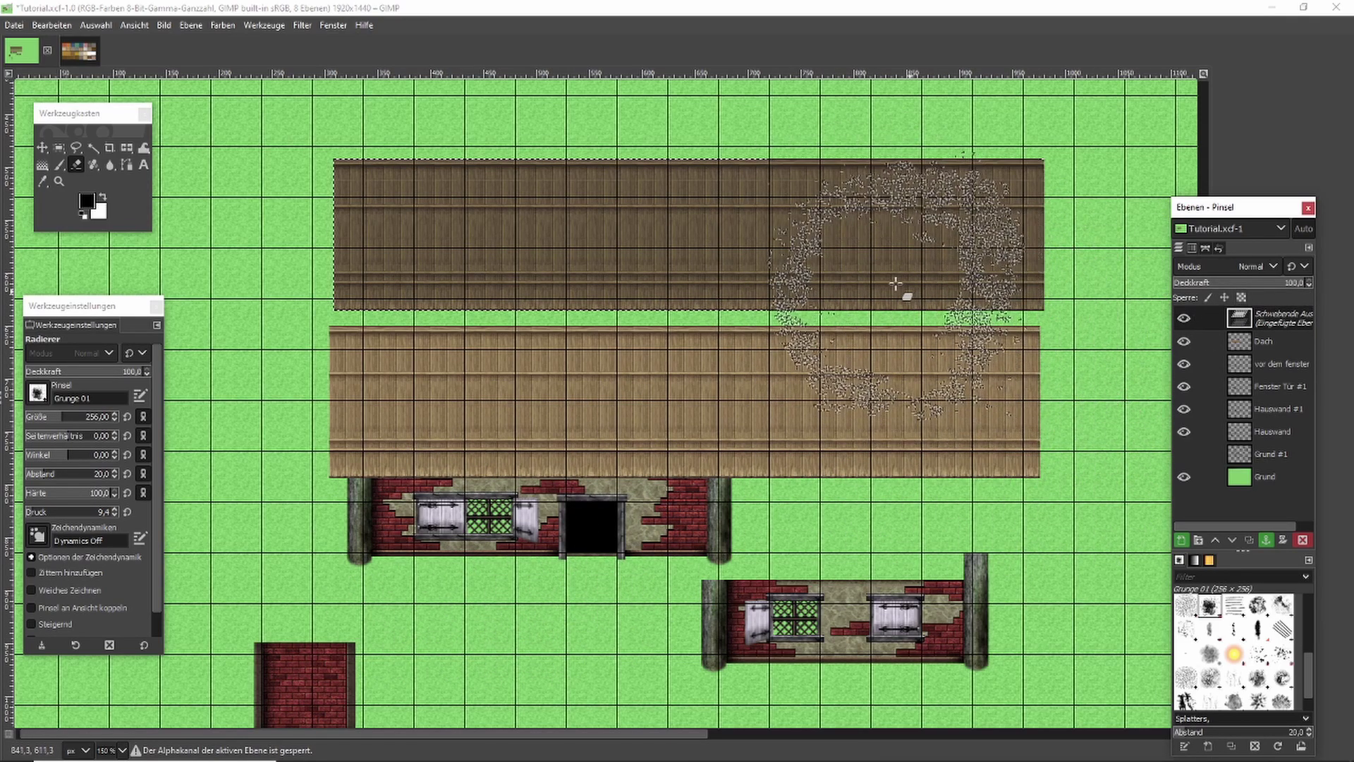
pyautogui.moveTo(889, 276); pyautogui.dragTo(858, 263)
pyautogui.click(694, 364)
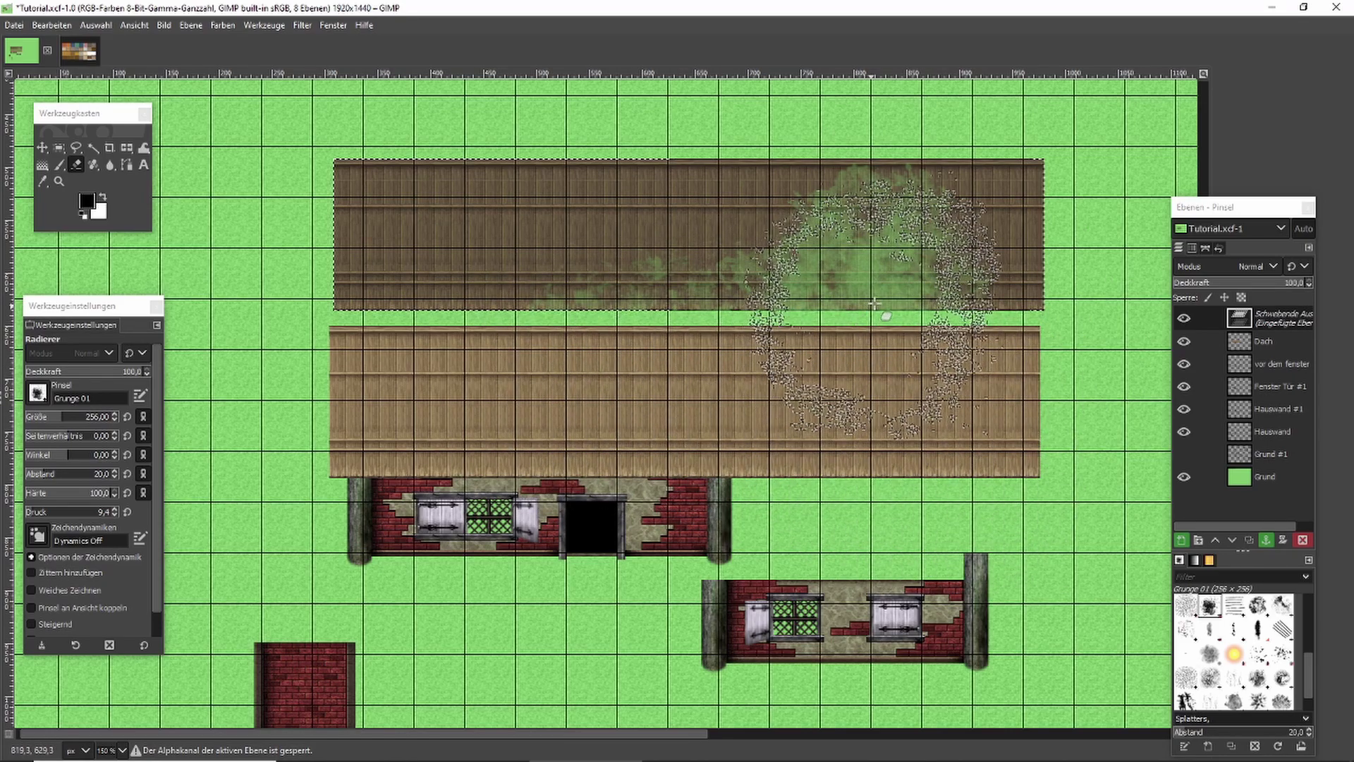
# Erase more texture from the dark roof copy with the Pencil 02 brush, then its left and middle parts with Cell 02 and Cell 01.
pyautogui.click(1234, 629)
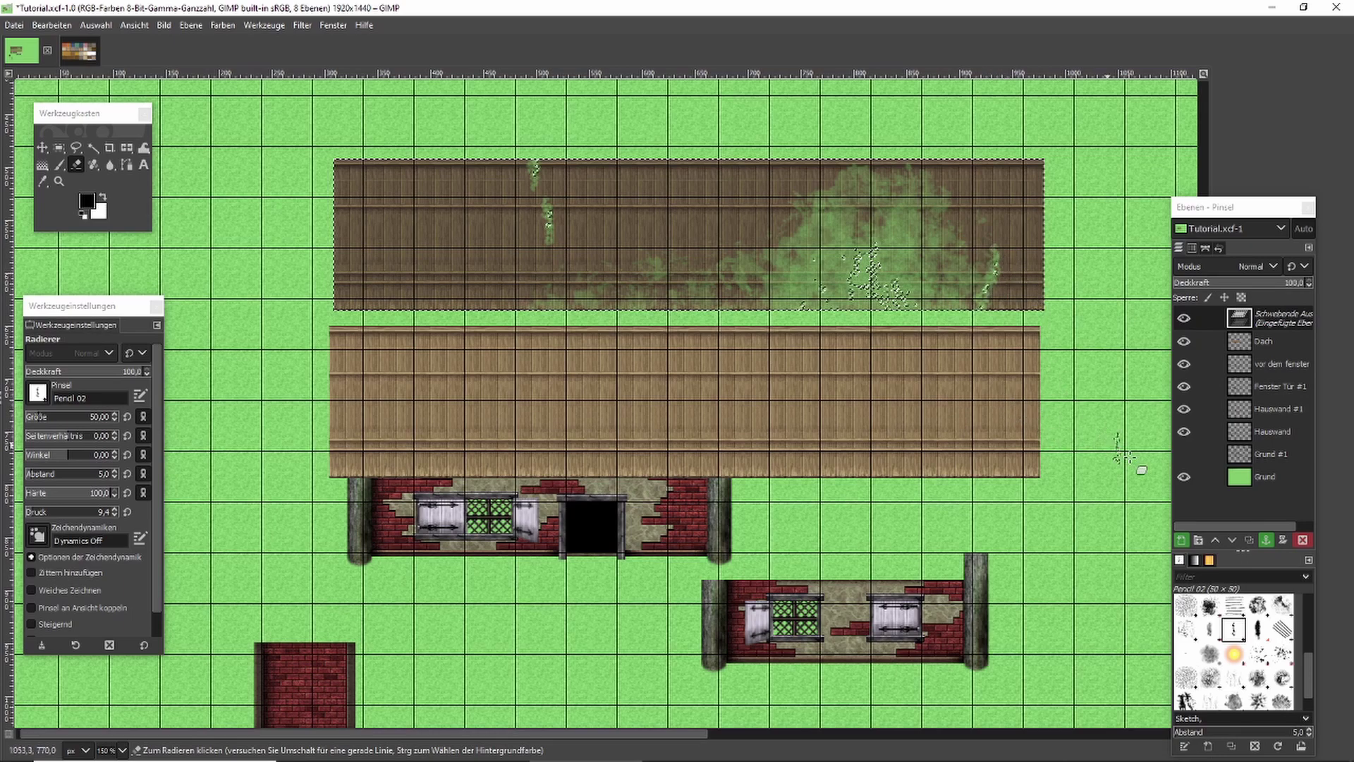
pyautogui.scroll(2, 1274, 664)
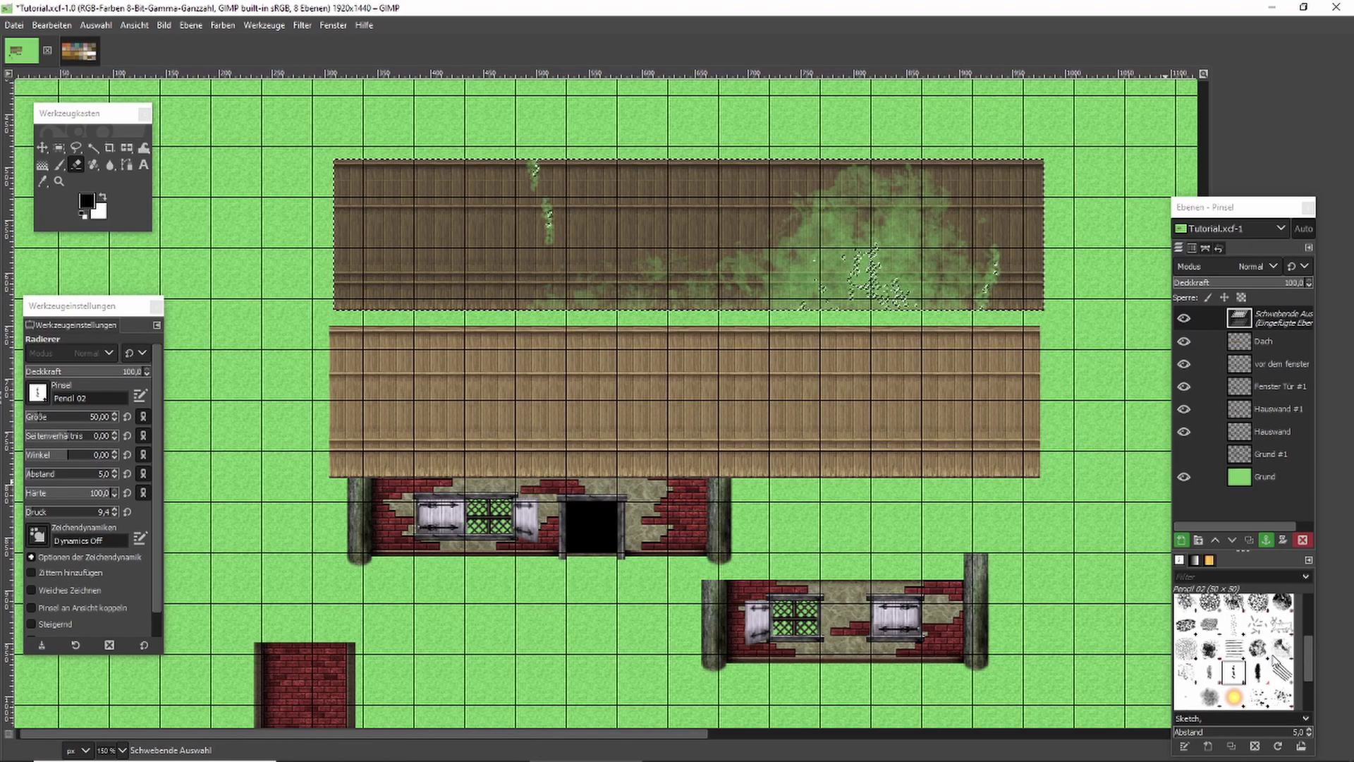
pyautogui.scroll(1, 1261, 654)
pyautogui.click(1211, 621)
pyautogui.click(506, 262)
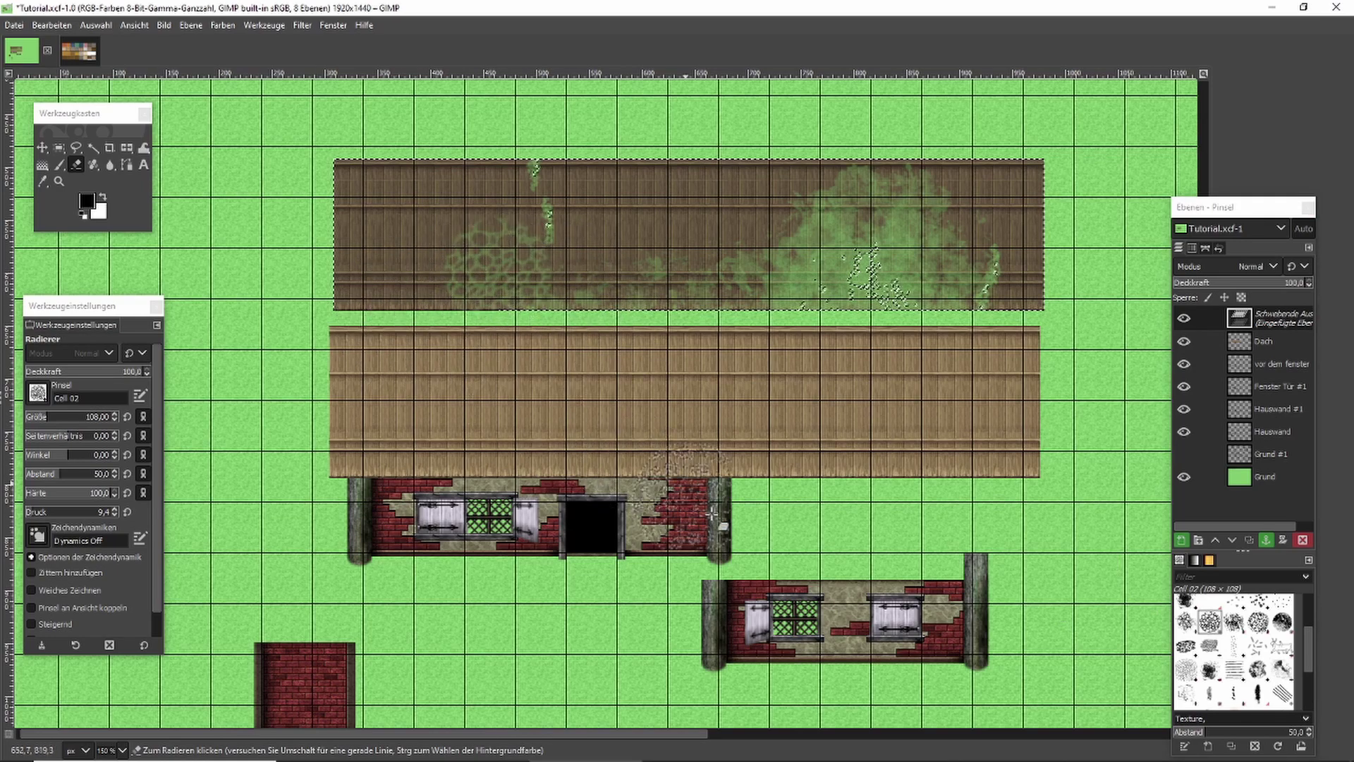
pyautogui.click(1185, 622)
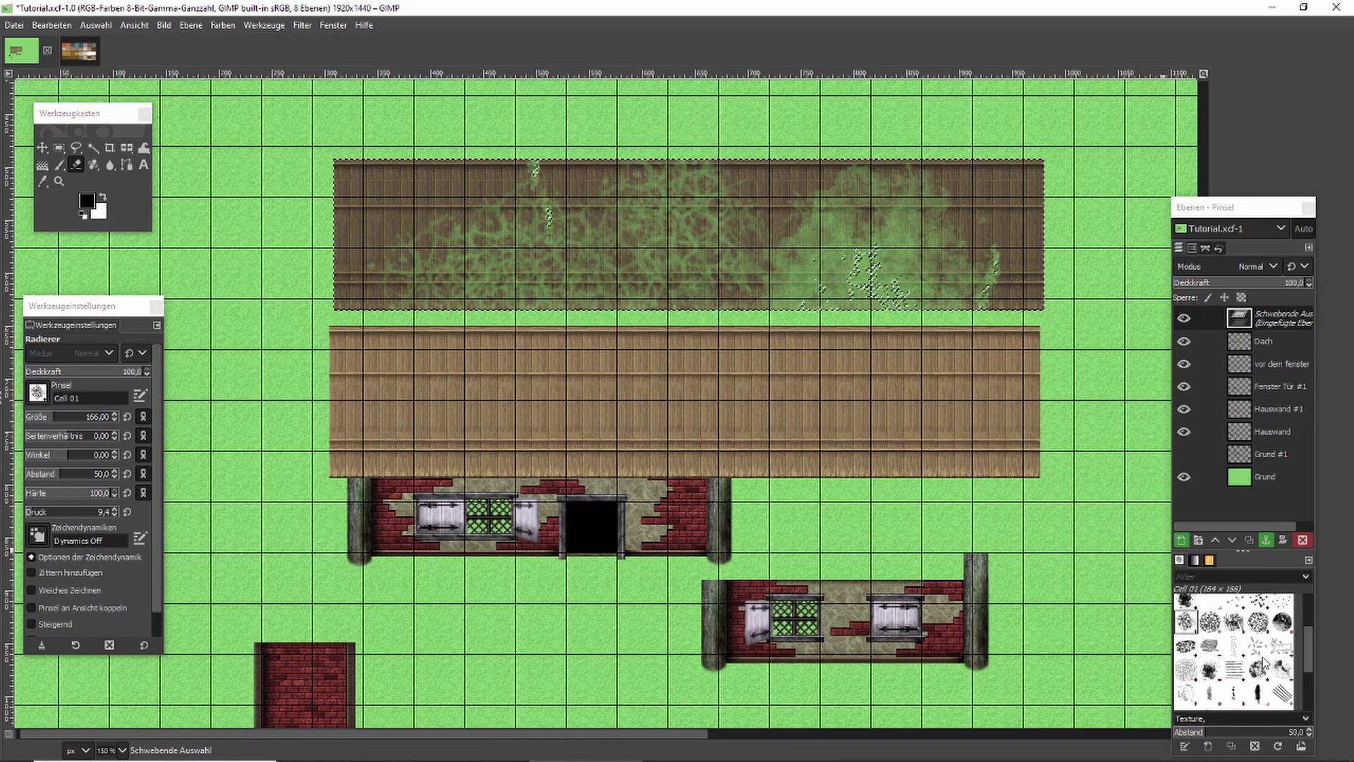
# Blend the erased areas across the dark roof copy with the eraser and the Sponge 02 brush.
pyautogui.scroll(2, 1270, 653)
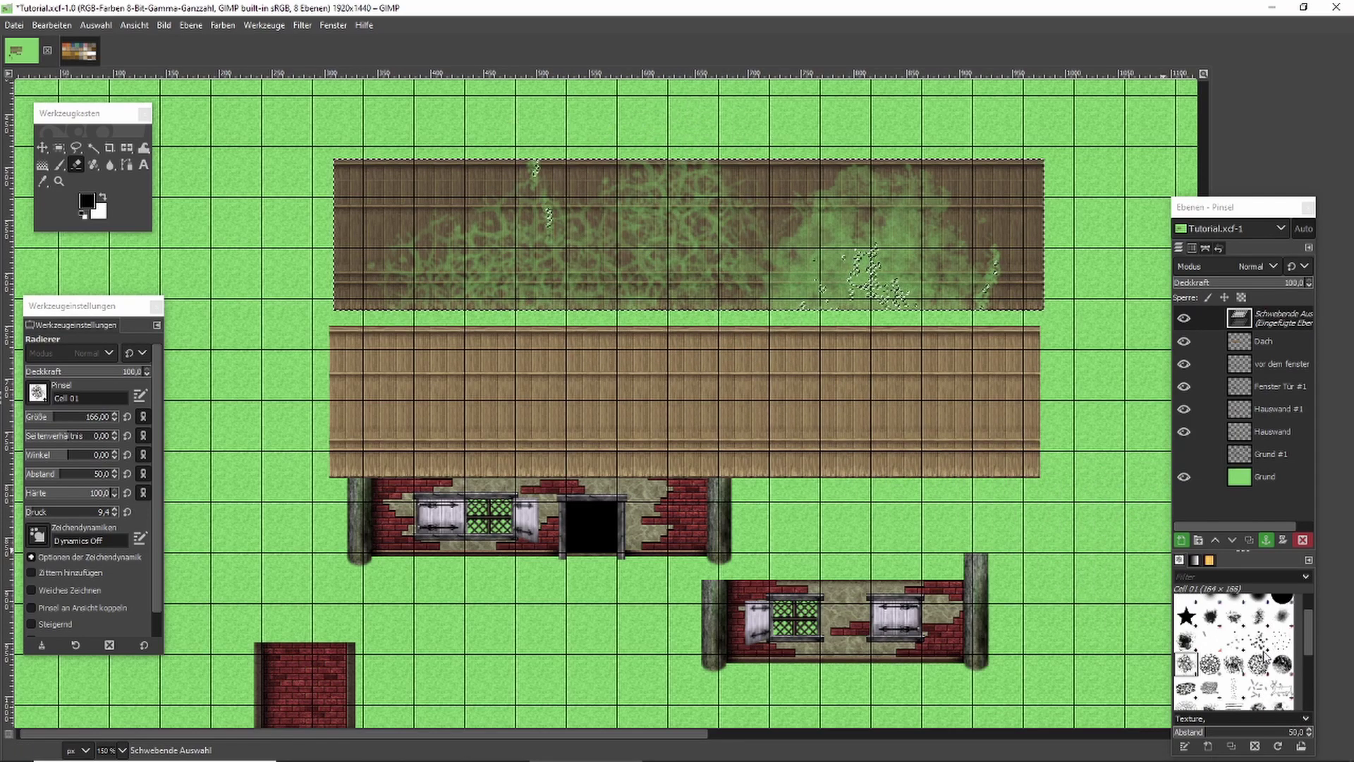
pyautogui.scroll(1, 1266, 656)
pyautogui.scroll(-5, 1265, 657)
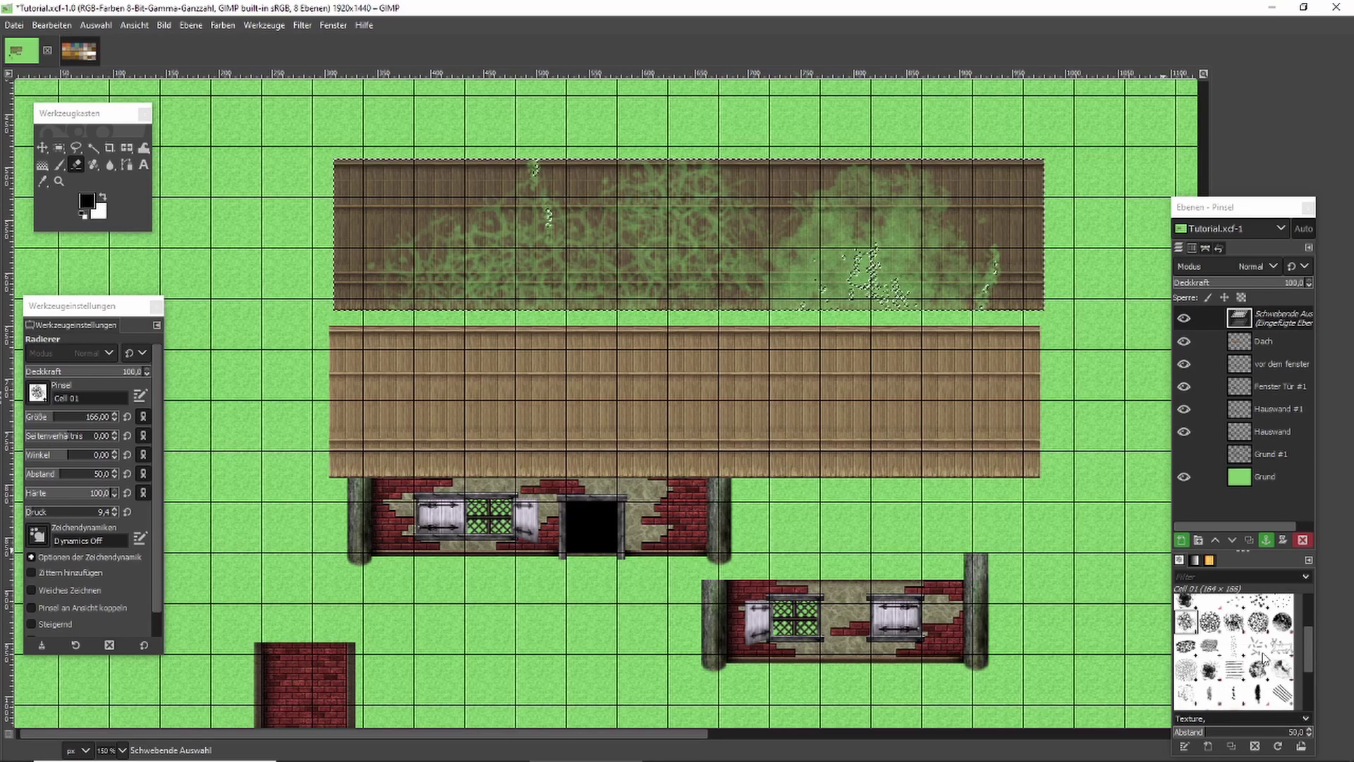
pyautogui.scroll(-2, 1279, 679)
pyautogui.click(1223, 677)
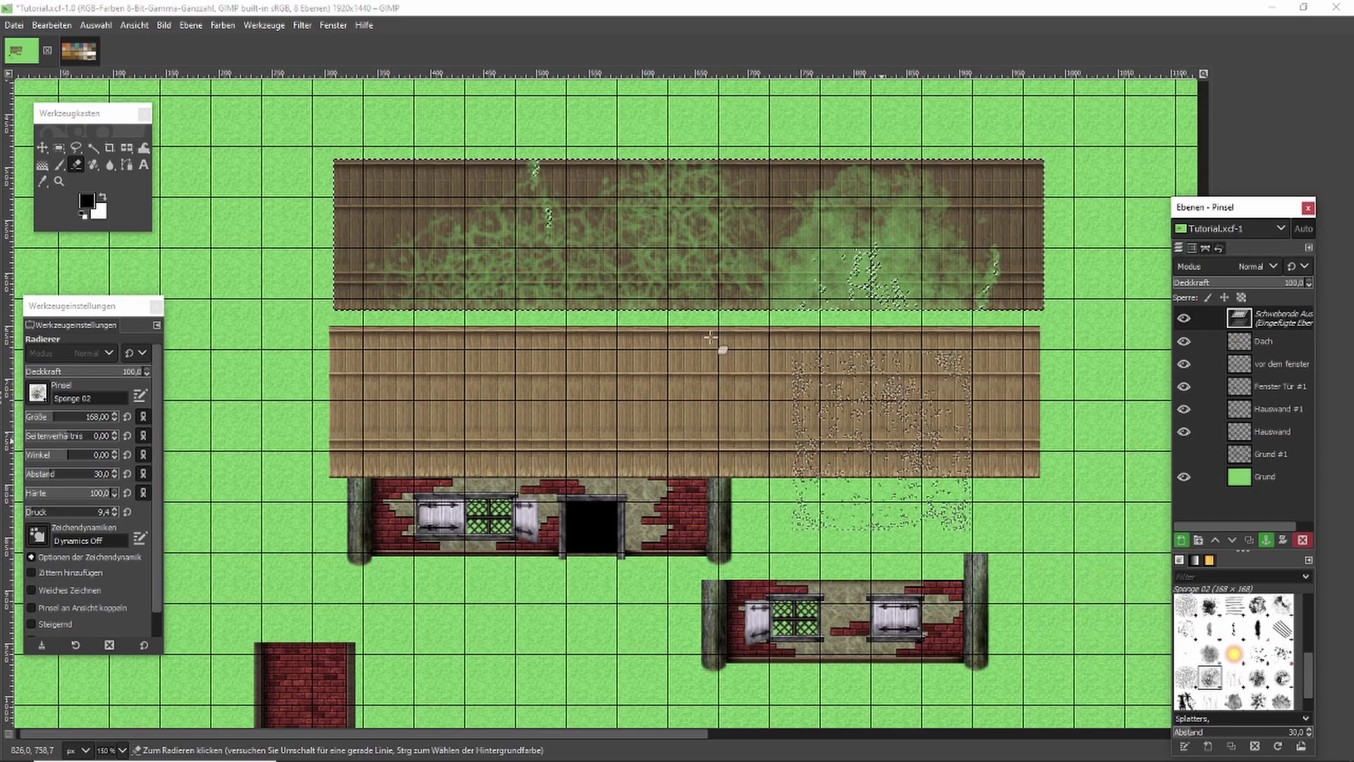
pyautogui.click(681, 335)
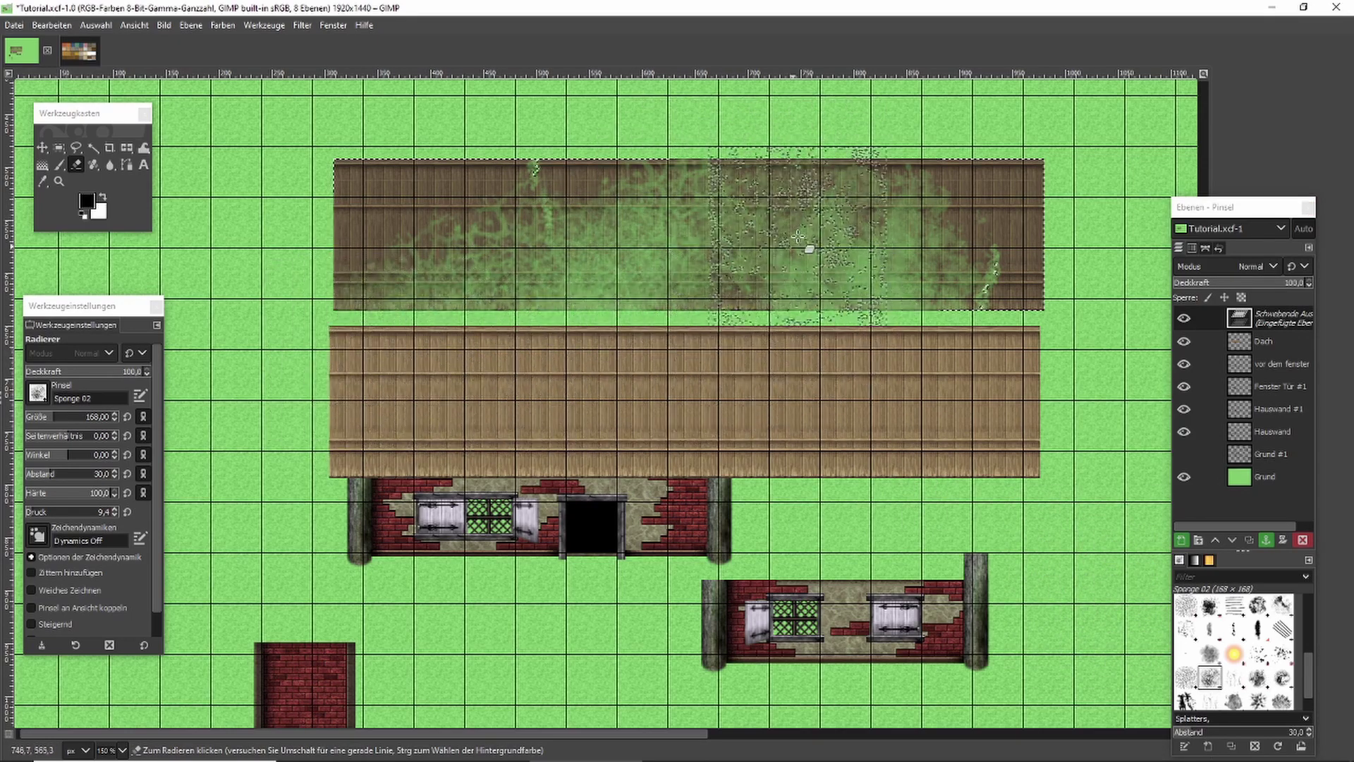
pyautogui.click(712, 206)
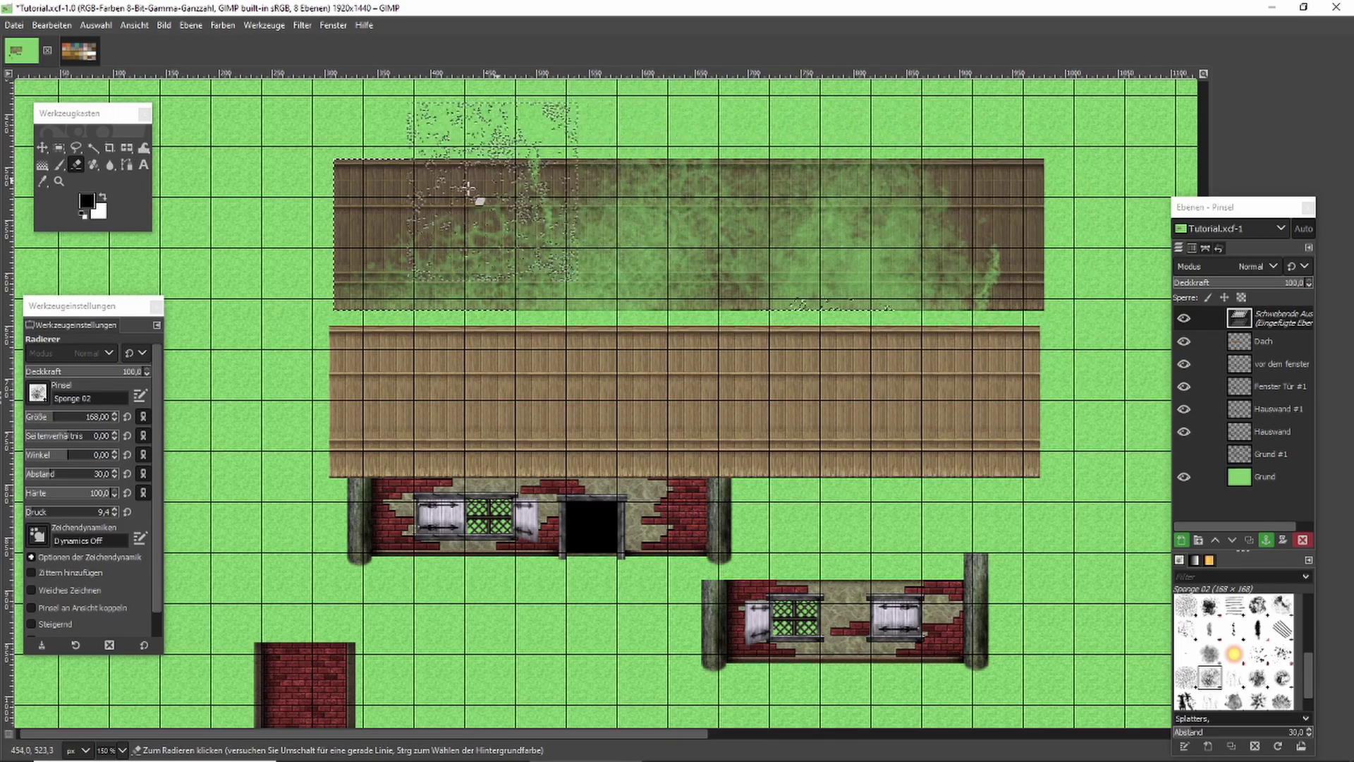
# Move the weathered dark roof copy down onto the original roof, aligning it with the roof's upper left corner.
pyautogui.click(59, 148)
pyautogui.moveTo(390, 192); pyautogui.dragTo(400, 341)
pyautogui.scroll(4, 301, 365)
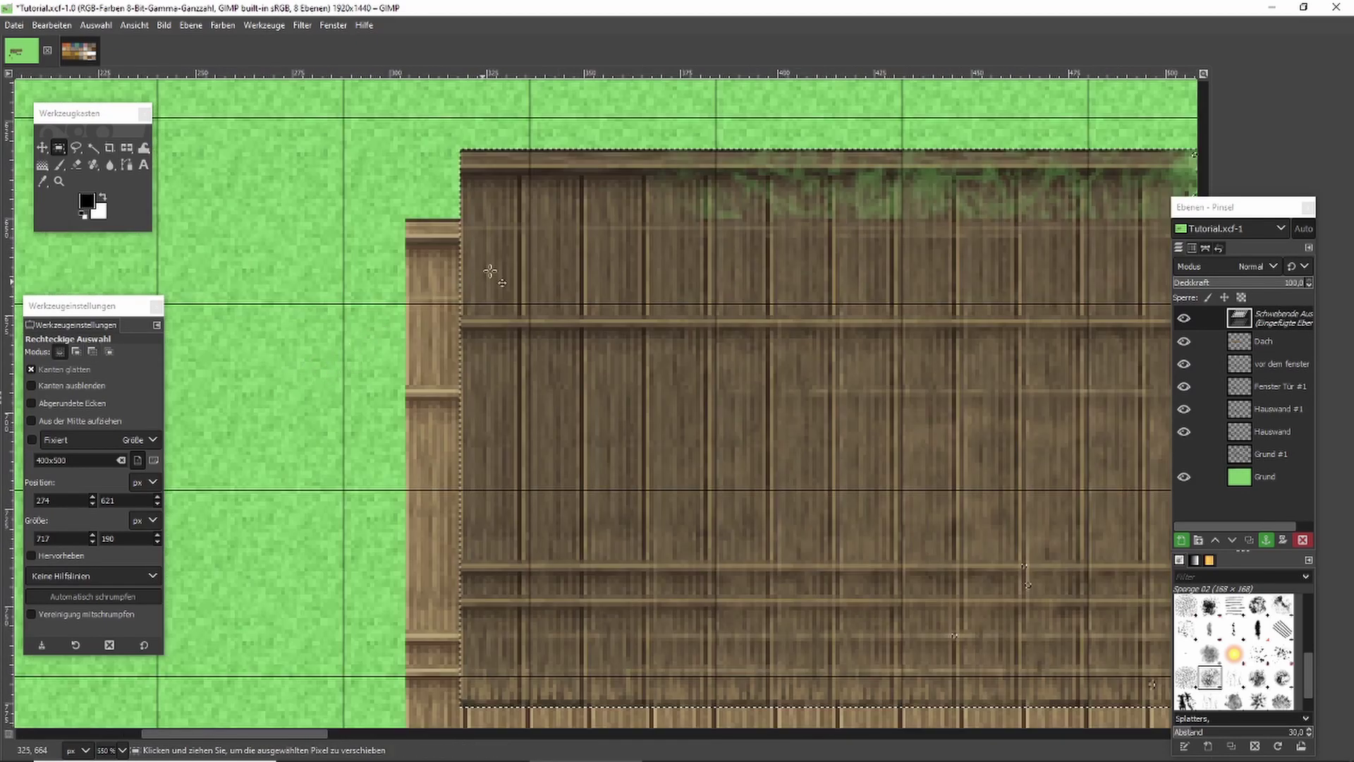
pyautogui.moveTo(483, 199); pyautogui.dragTo(440, 269)
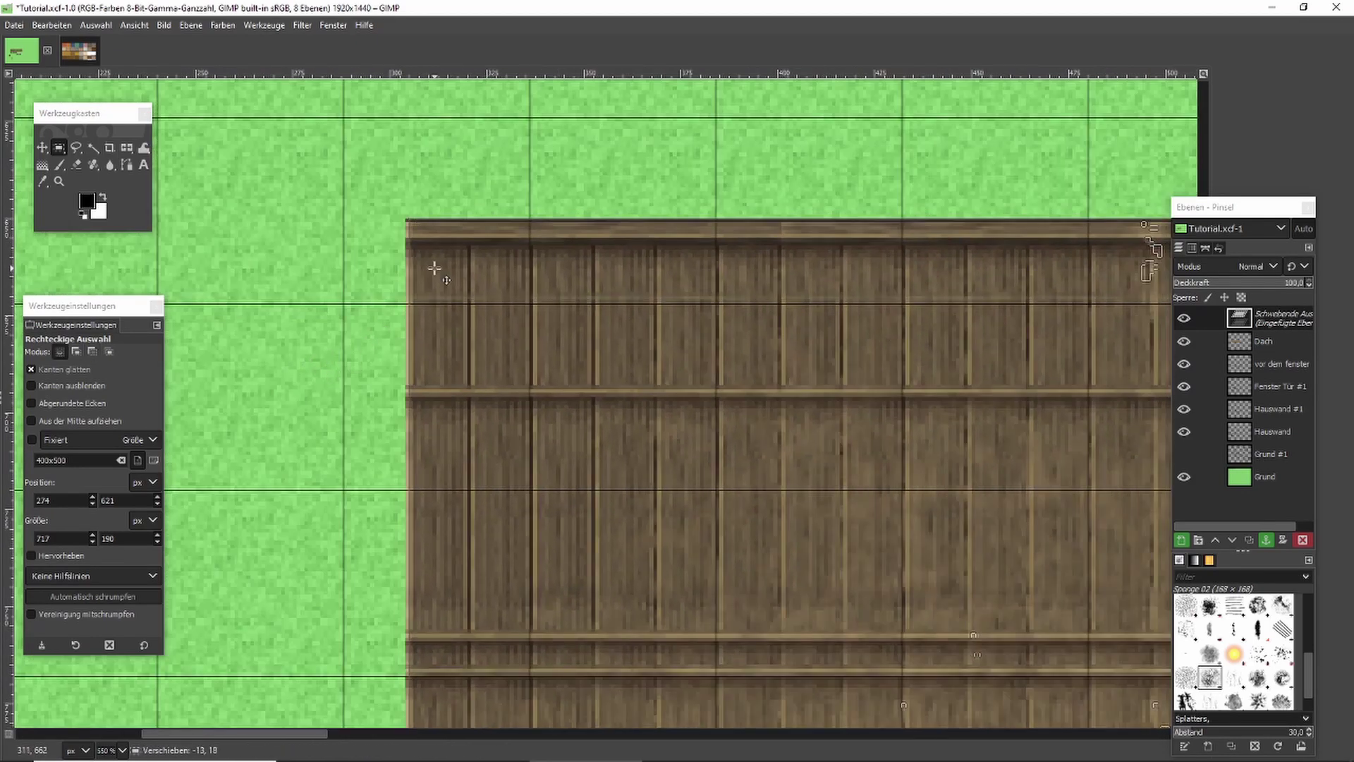
pyautogui.scroll(-2, 307, 307)
pyautogui.scroll(-2, 302, 308)
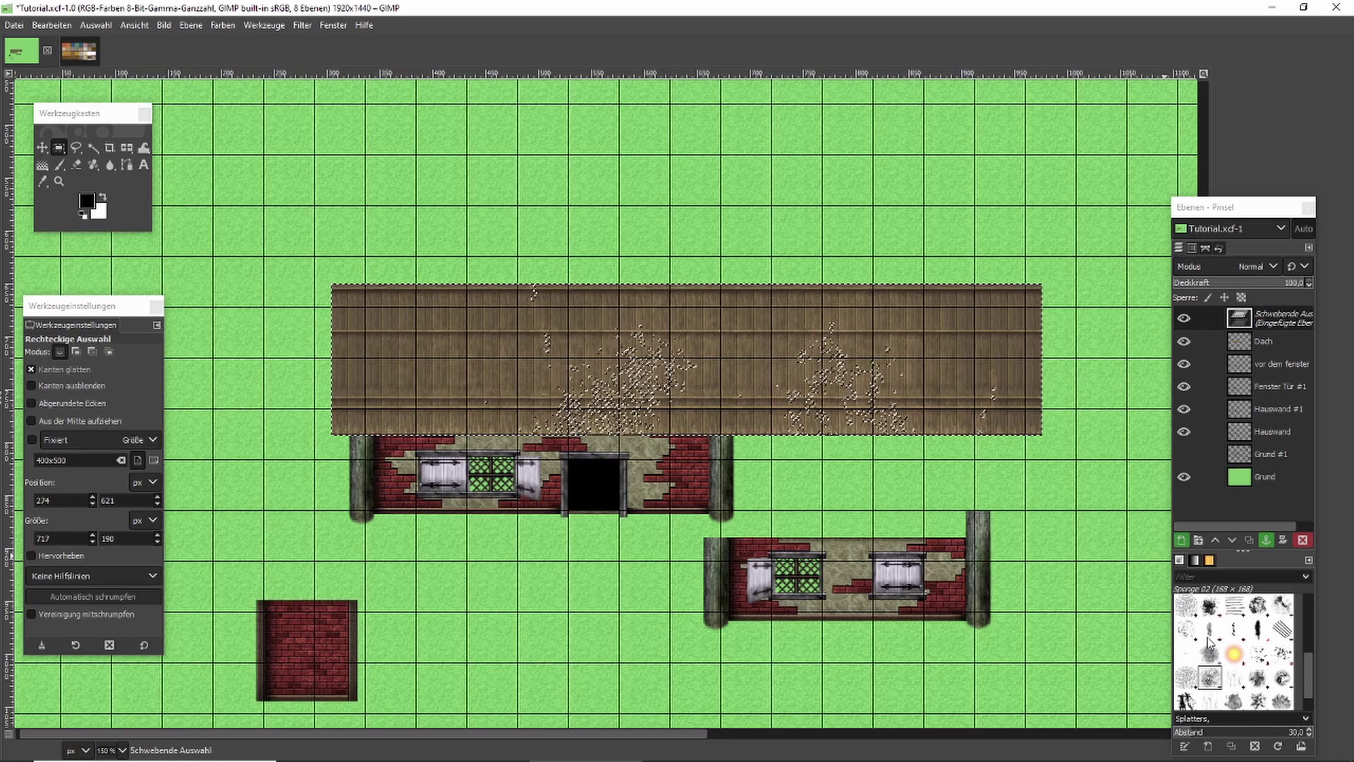
# Choose the Grass brush and realign the floating dark copy exactly with the original roof's upper left corner.
pyautogui.click(1186, 604)
pyautogui.click(385, 361)
pyautogui.press('ctrl')
pyautogui.scroll(4, 330, 290)
pyautogui.moveTo(390, 283); pyautogui.dragTo(382, 276)
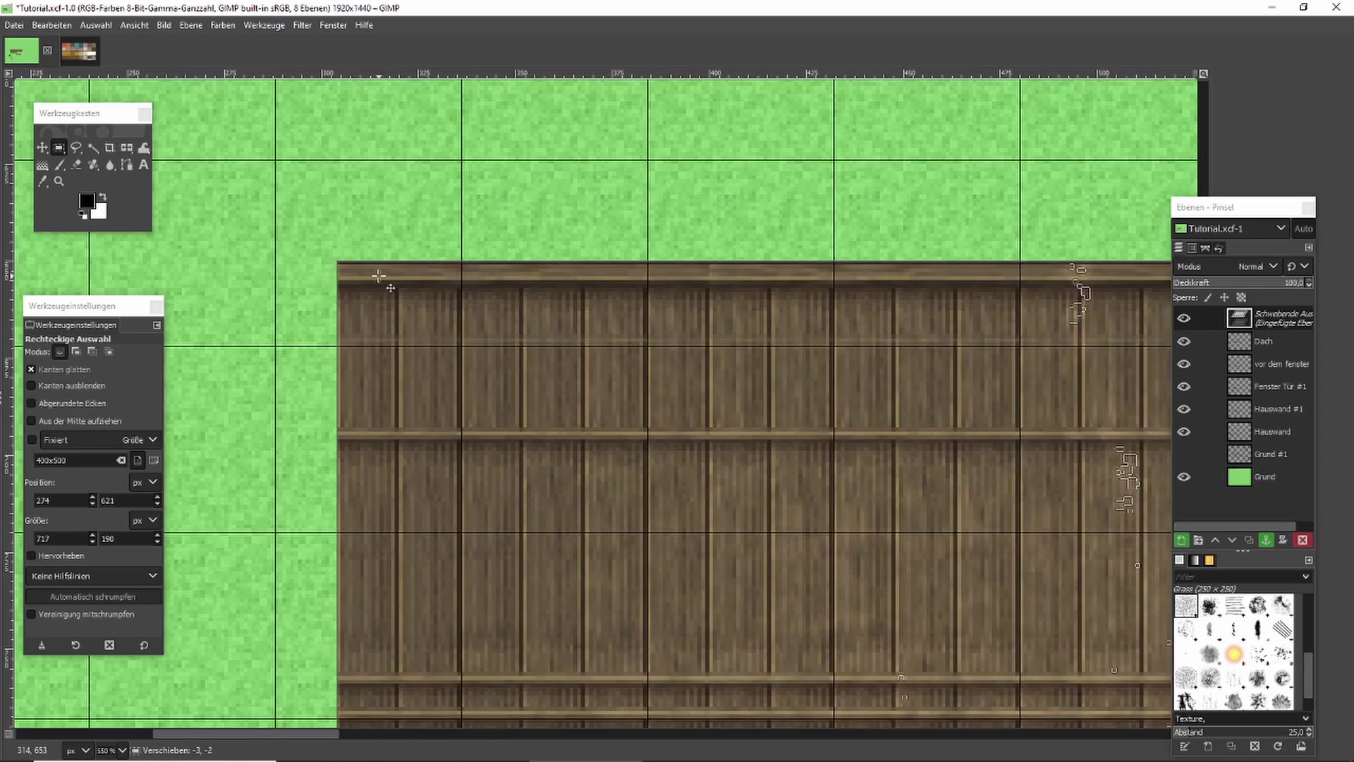
pyautogui.press('2')
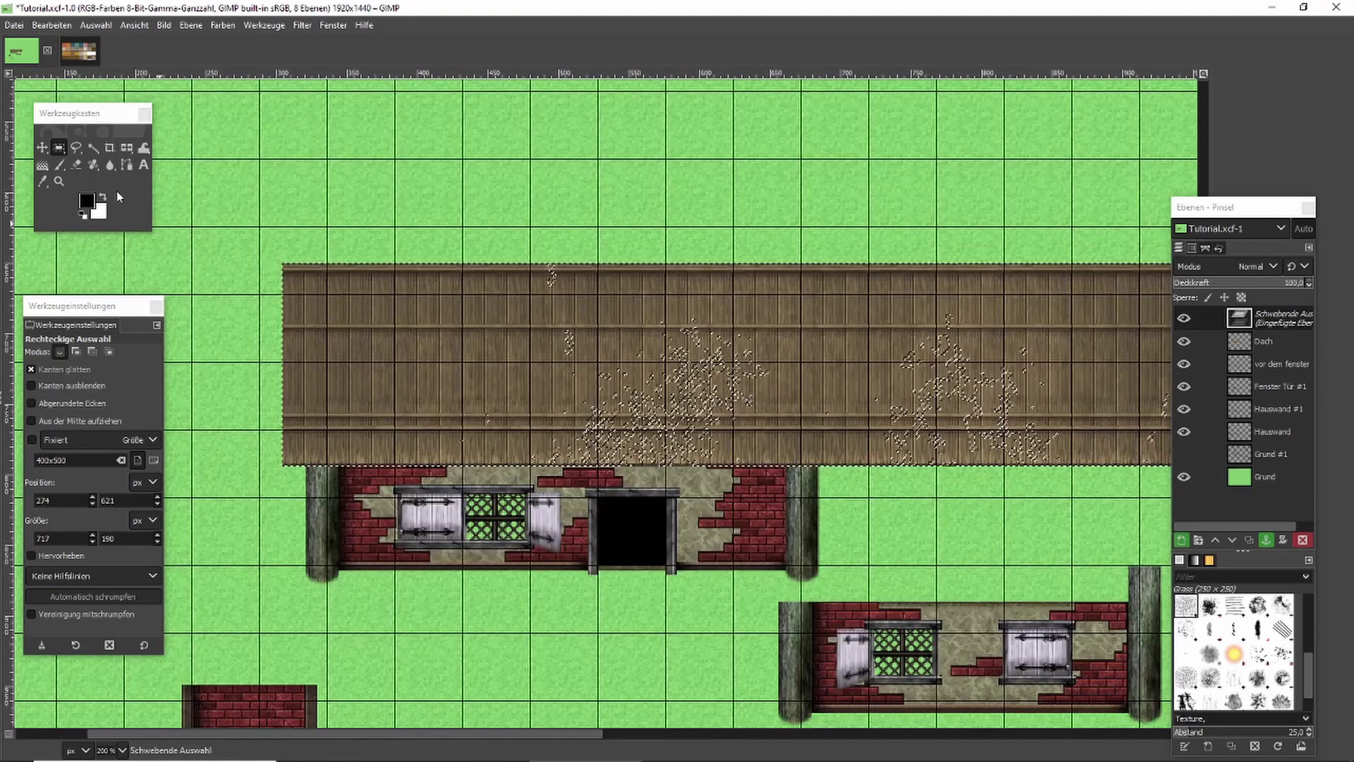
# Erase the floating dark roof overlay with the Grass brush, then its lower left area above the window with the Smoke brush.
pyautogui.click(76, 164)
pyautogui.click(558, 395)
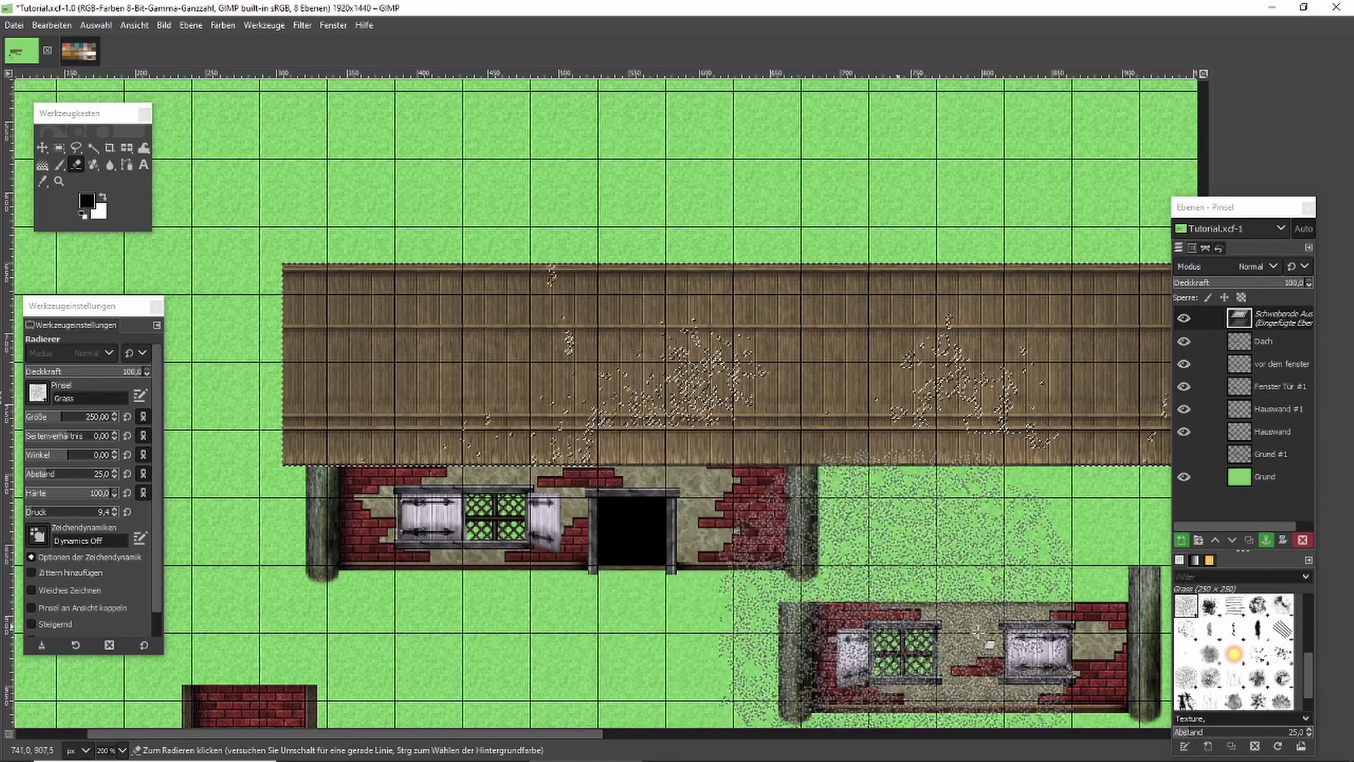
pyautogui.click(1210, 654)
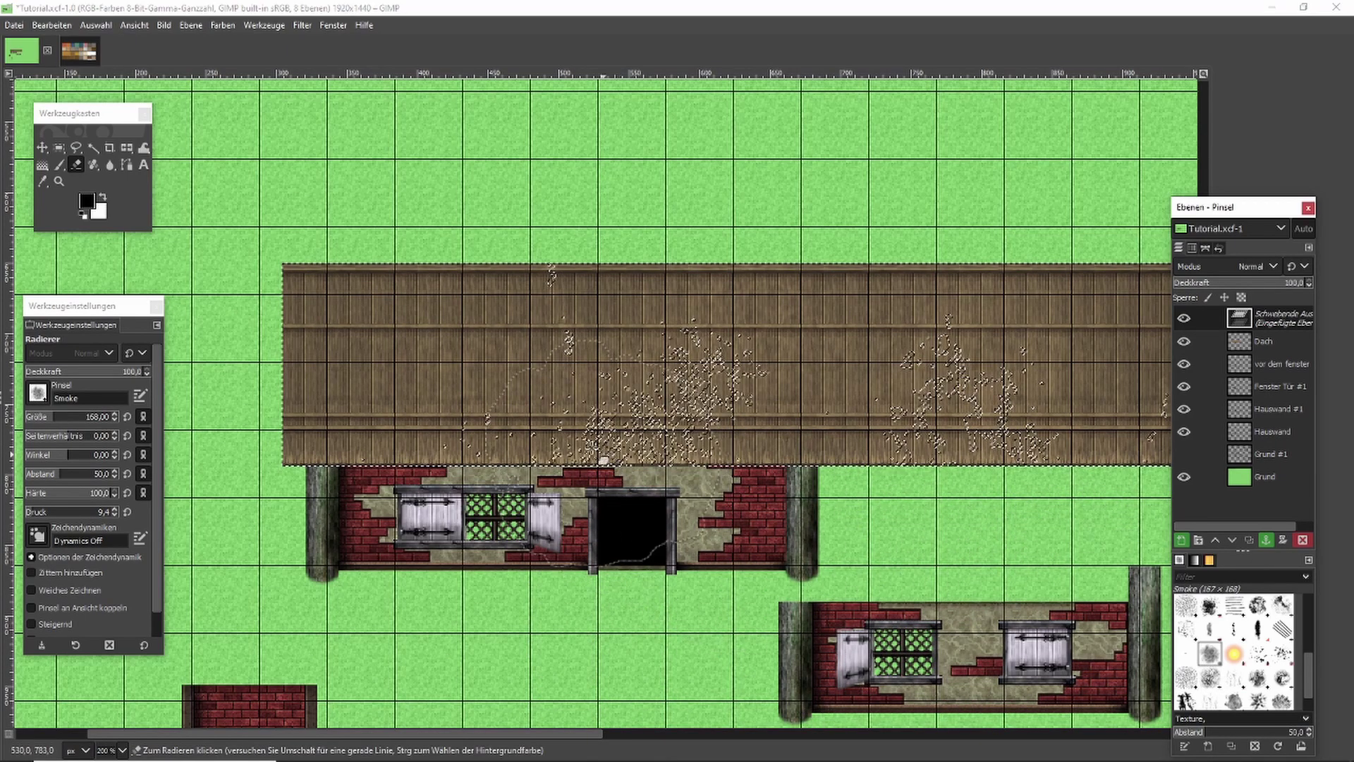
pyautogui.click(429, 394)
pyautogui.click(471, 426)
# Thin out the left part of the dark roof overlay with the eraser and the Texture 01 brush.
pyautogui.scroll(-1, 1185, 677)
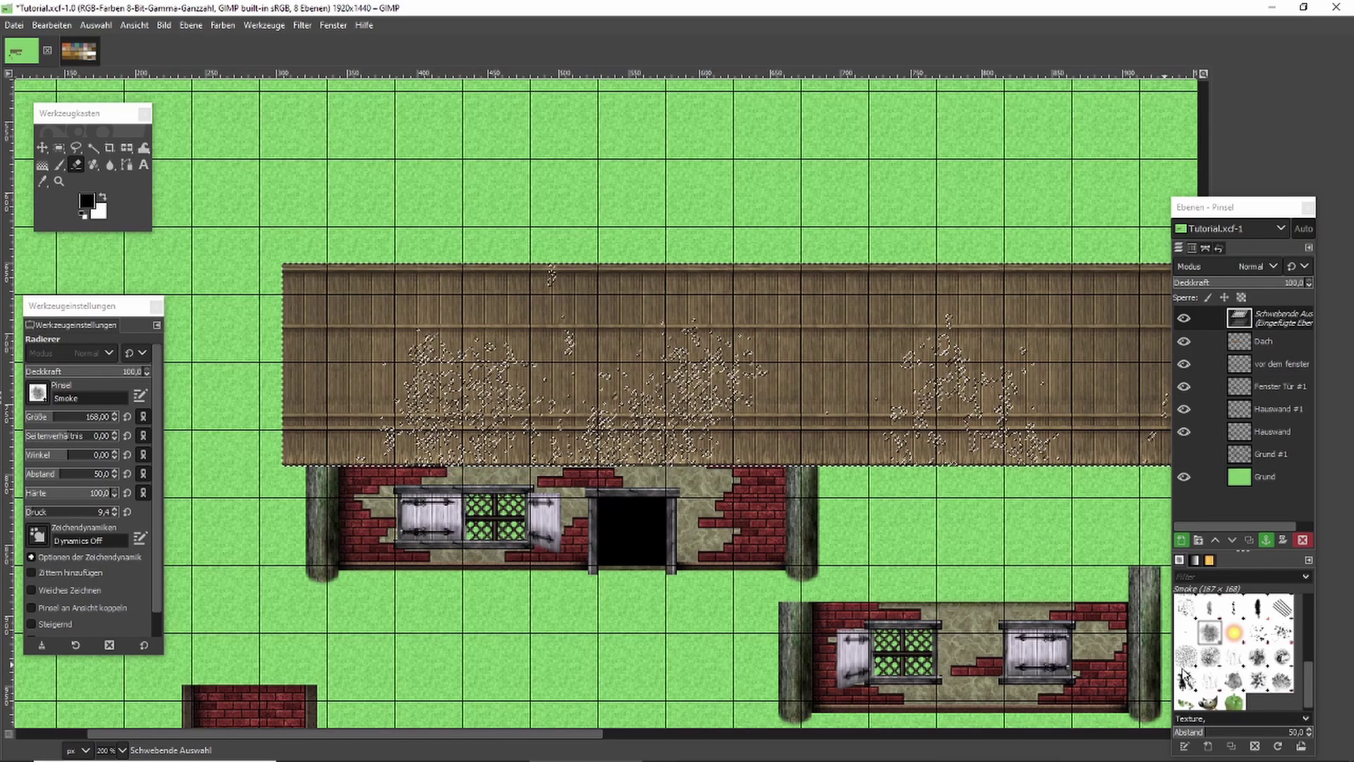
pyautogui.click(1258, 656)
pyautogui.click(493, 378)
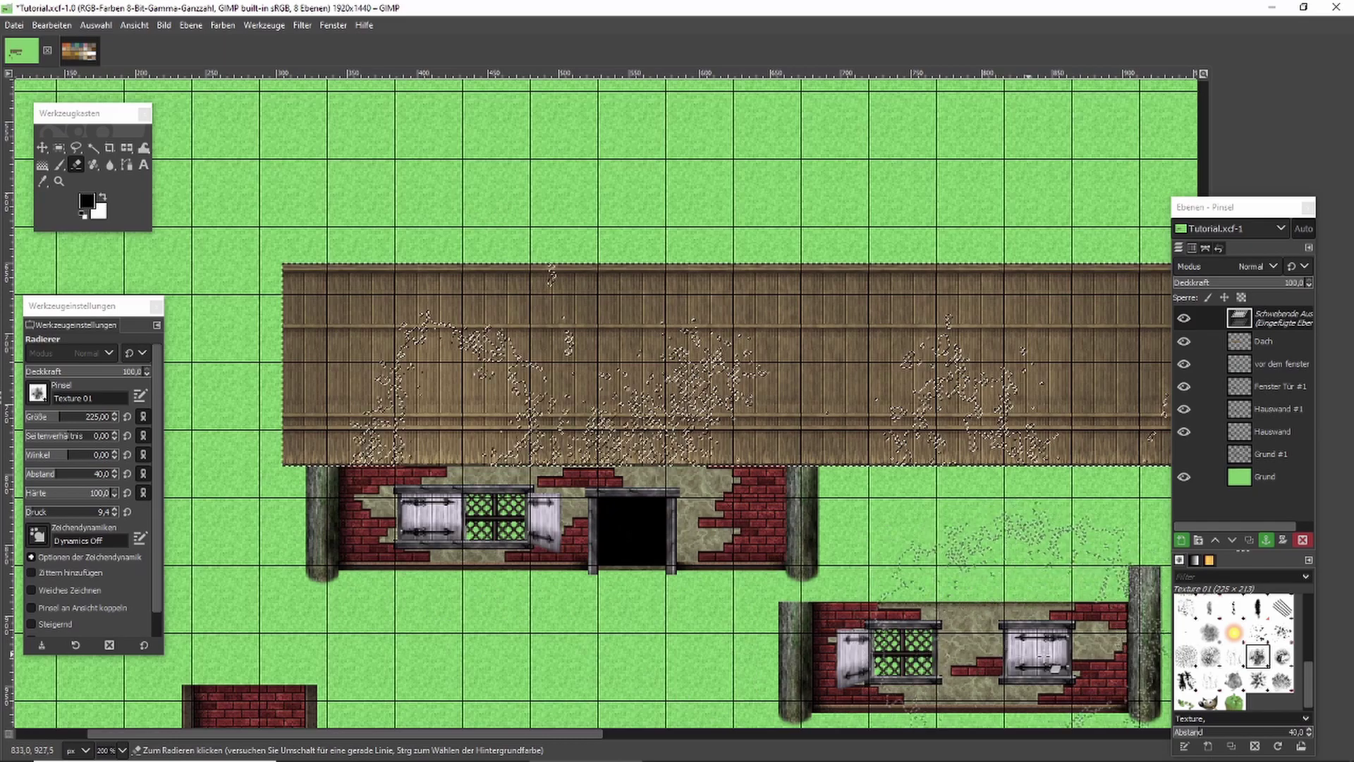
# Erase speckled wear from the middle and right of the dark roof overlay using the Texture Hose 02 brush.
pyautogui.click(1210, 674)
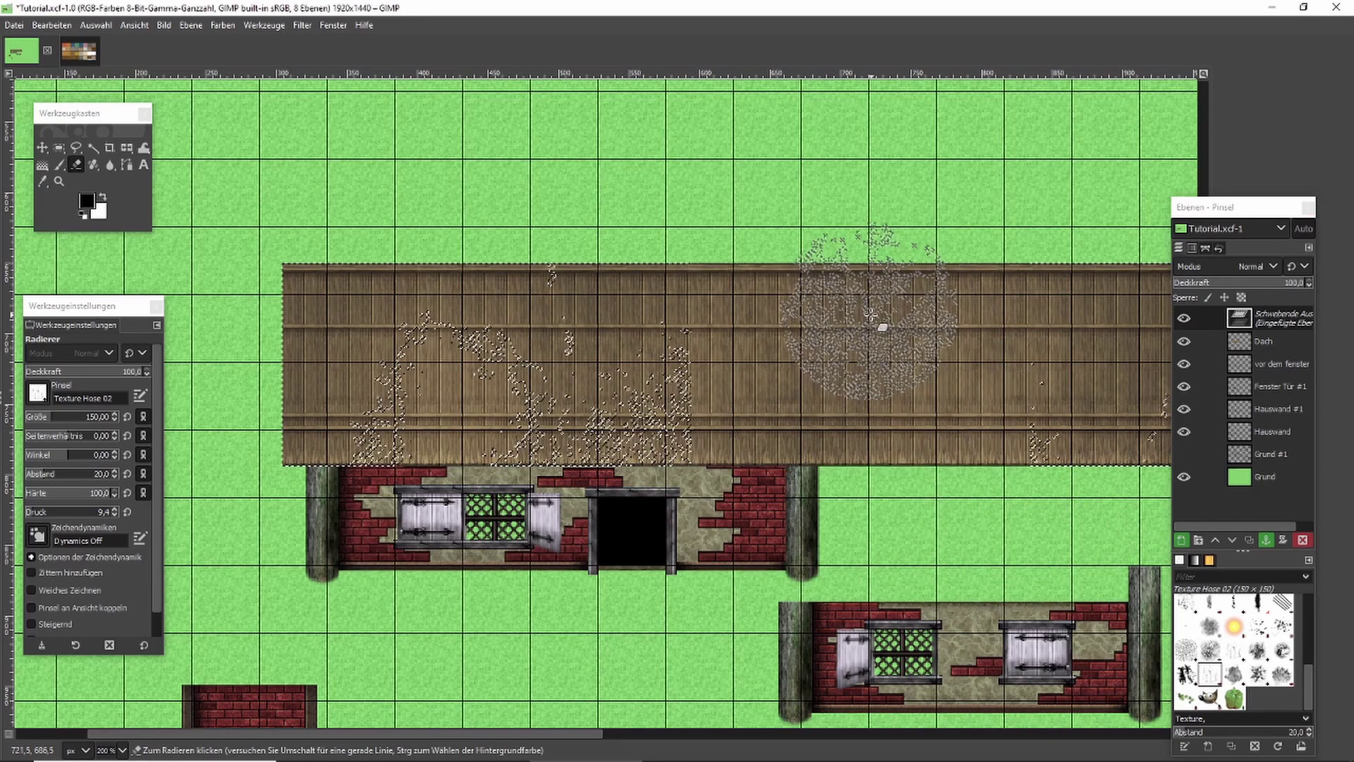
pyautogui.click(832, 381)
pyautogui.click(931, 385)
pyautogui.keyDown('ctrl'); pyautogui.scroll(-1, 952, 467); pyautogui.keyUp('ctrl')
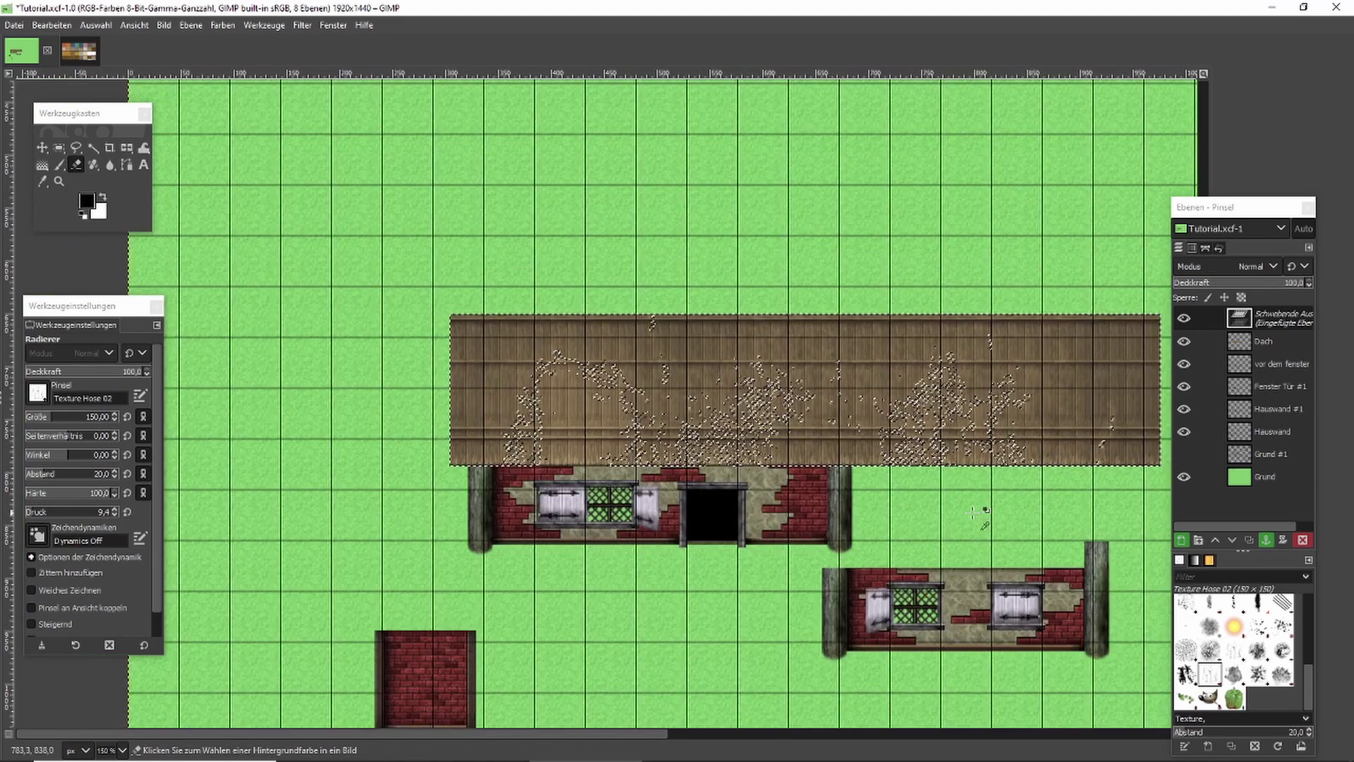
pyautogui.scroll(1, 1280, 643)
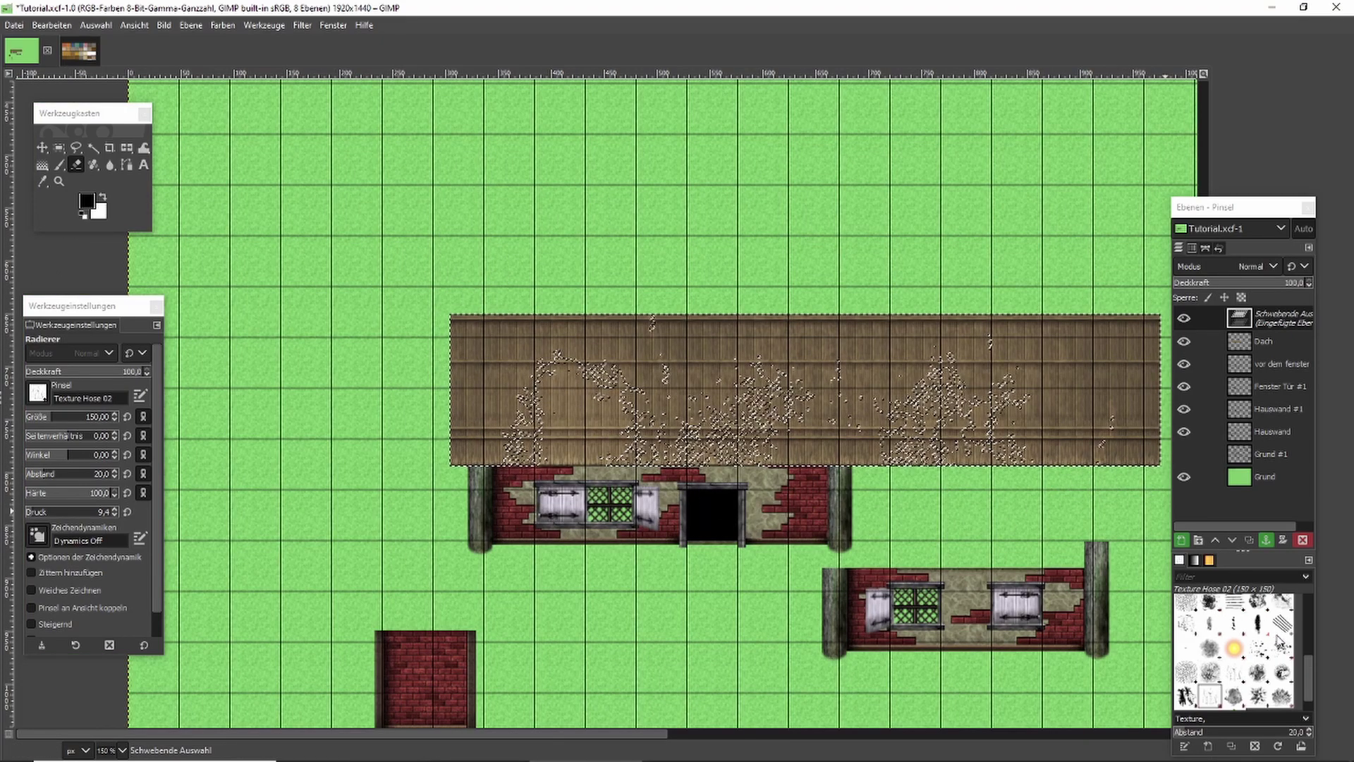
# Erase thin wear lines across the dark roof overlay with the Pencil 02 brush and anchor the overlay onto the roof layer.
pyautogui.click(1233, 623)
pyautogui.keyDown('ctrl'); pyautogui.scroll(1, 996, 477); pyautogui.keyUp('ctrl')
pyautogui.moveTo(1105, 450)
pyautogui.mouseDown()
pyautogui.moveTo(1087, 422)
pyautogui.moveTo(1097, 345)
pyautogui.moveTo(1124, 310)
pyautogui.moveTo(1157, 357)
pyautogui.mouseUp()
pyautogui.moveTo(507, 266)
pyautogui.mouseDown()
pyautogui.moveTo(331, 289)
pyautogui.moveTo(318, 395)
pyautogui.moveTo(660, 310)
pyautogui.mouseUp()
pyautogui.moveTo(628, 263); pyautogui.dragTo(716, 381)
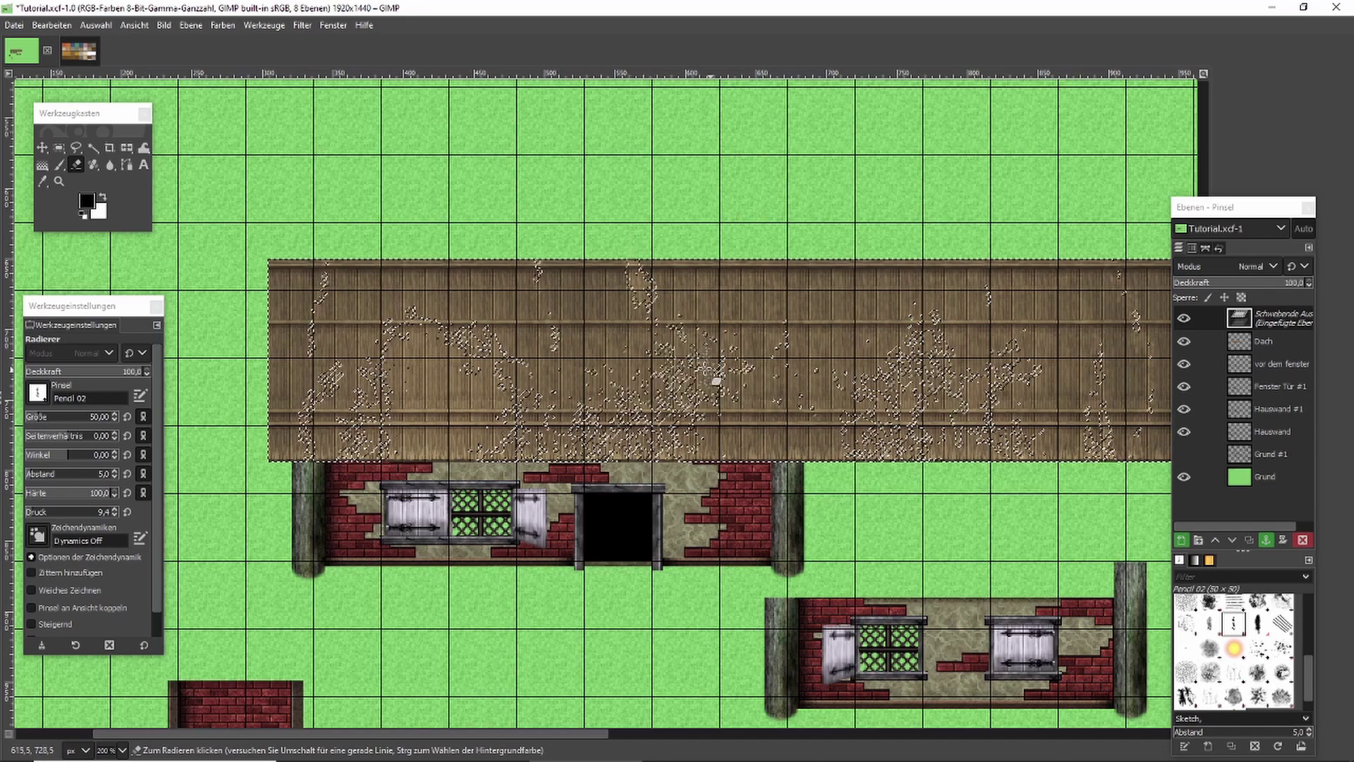
pyautogui.click(59, 147)
pyautogui.click(338, 180)
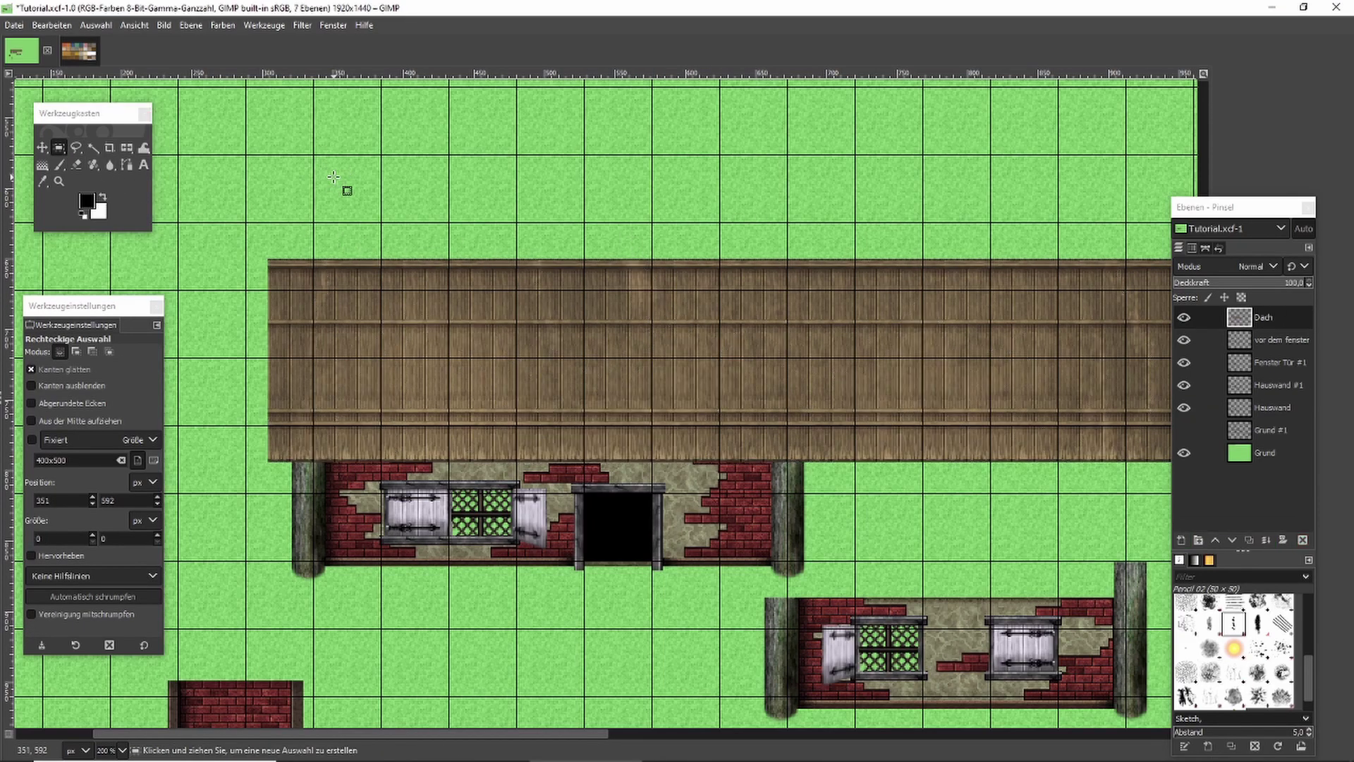
# Copy the roof's left section, paste it above a new transparent layer, and move the piece just below the main roof.
pyautogui.scroll(-2, 447, 211)
pyautogui.scroll(1, 421, 237)
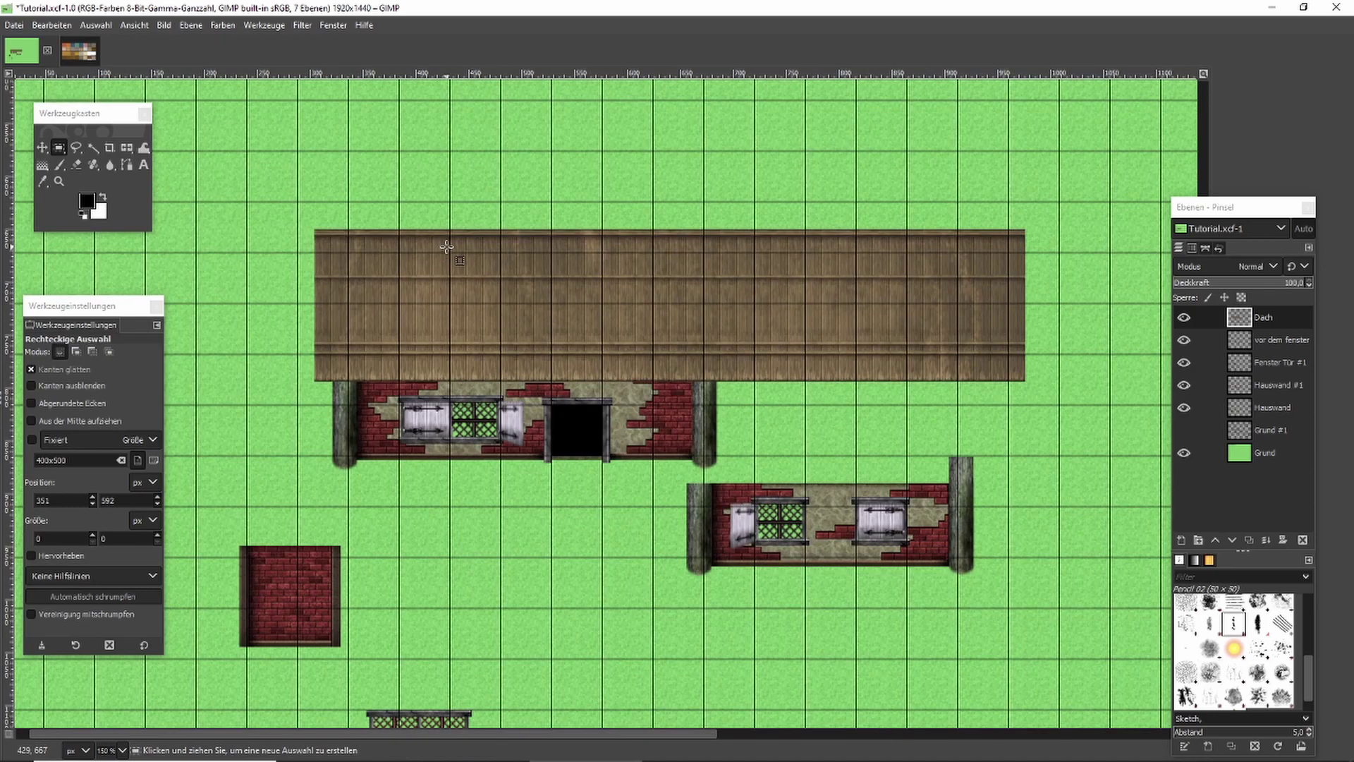
pyautogui.moveTo(284, 203); pyautogui.dragTo(604, 414)
pyautogui.hotkey('ctrl', 'c')
pyautogui.click(1181, 539)
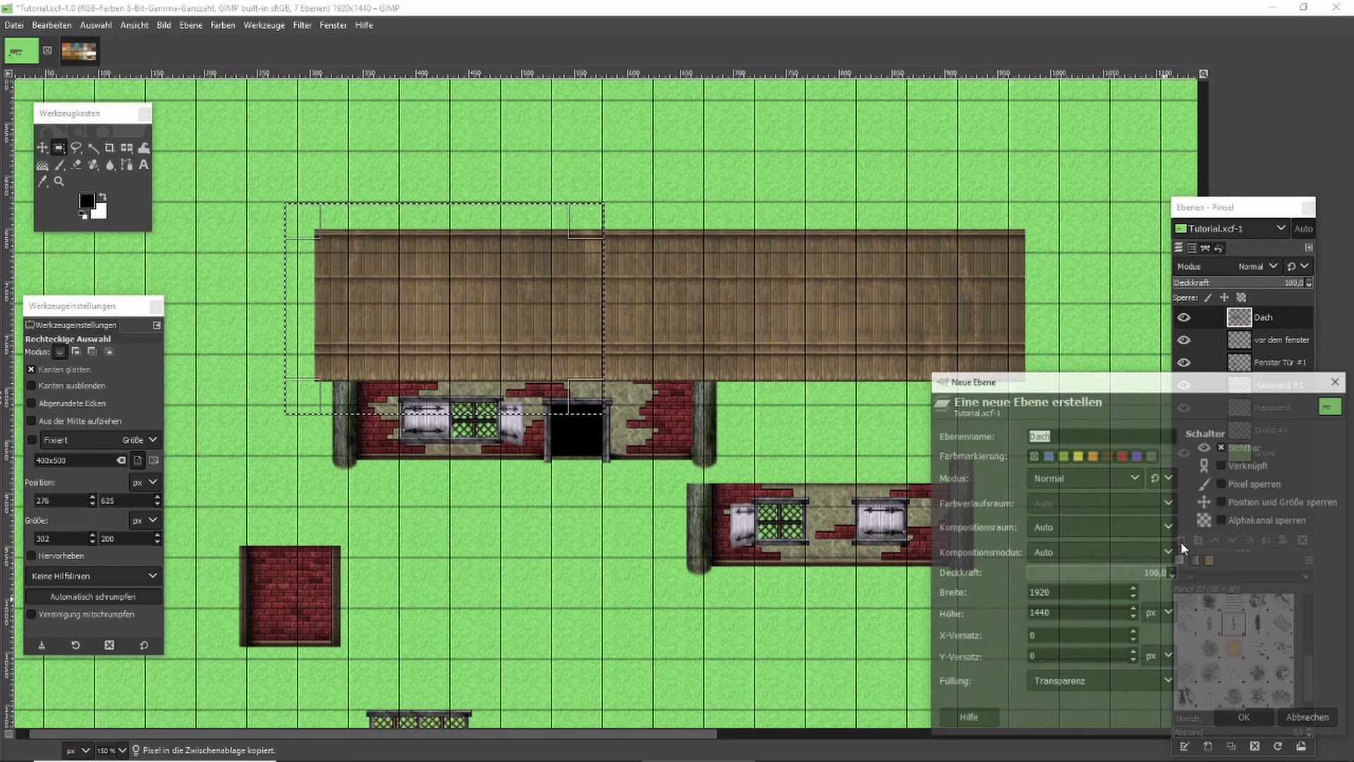
pyautogui.click(1256, 727)
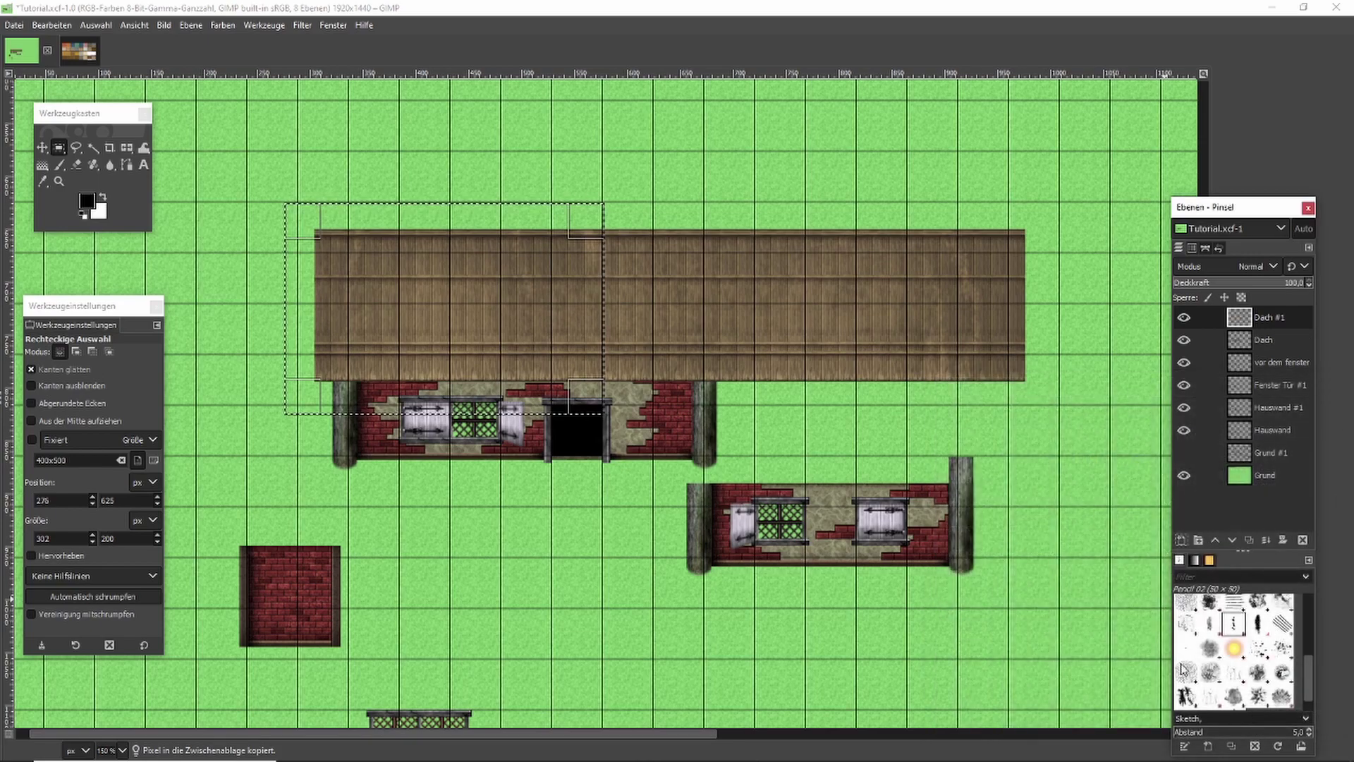
pyautogui.click(1001, 479)
pyautogui.hotkey('ctrl', 'v')
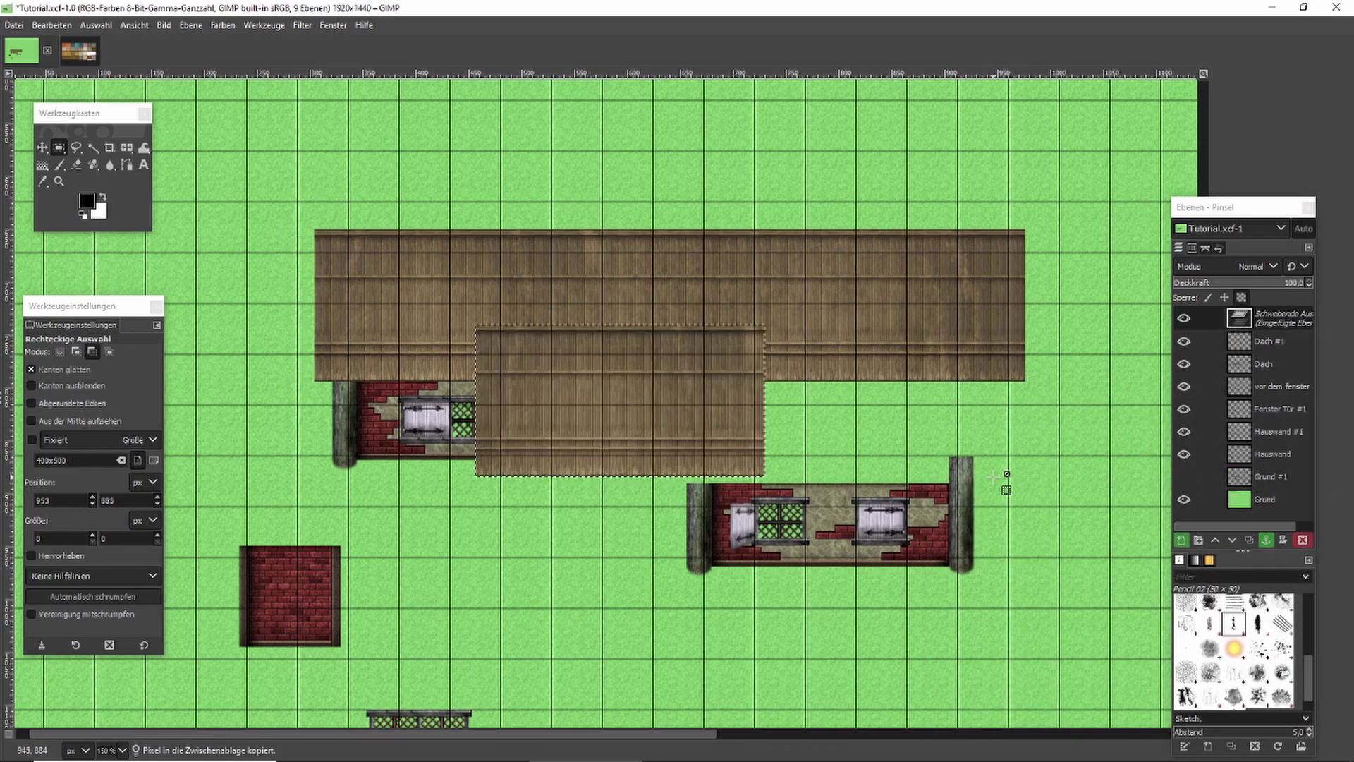
pyautogui.moveTo(689, 414); pyautogui.dragTo(689, 464)
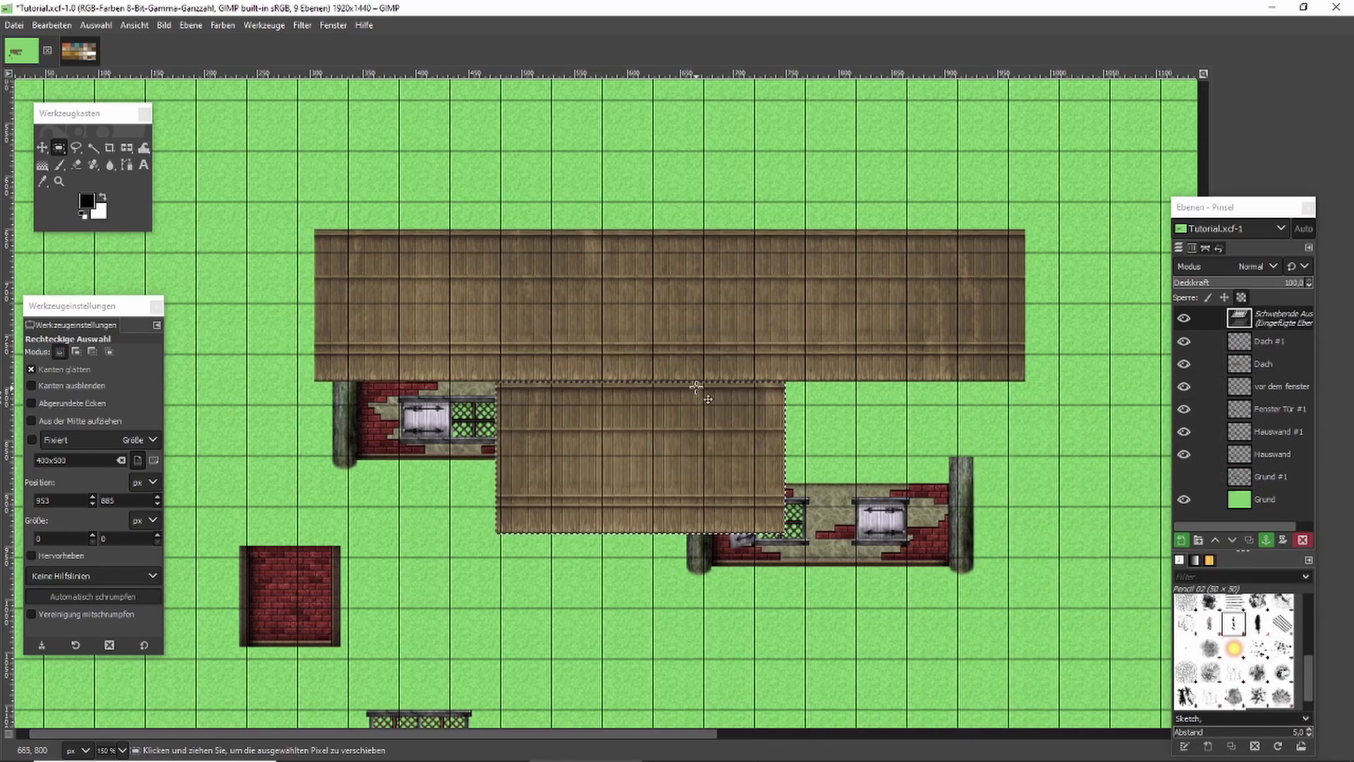
# Rotate the pasted roof piece by 90 degrees.
pyautogui.click(126, 149)
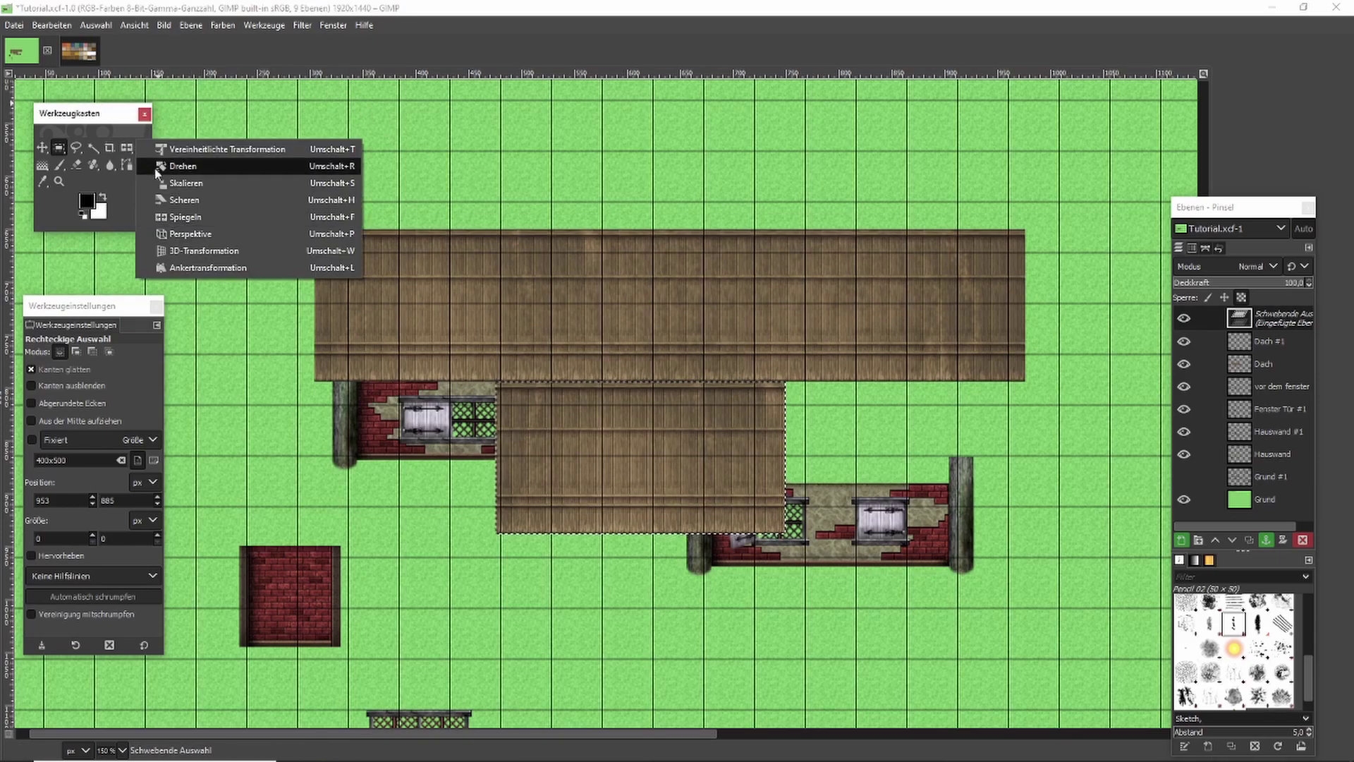
pyautogui.click(212, 166)
pyautogui.click(685, 447)
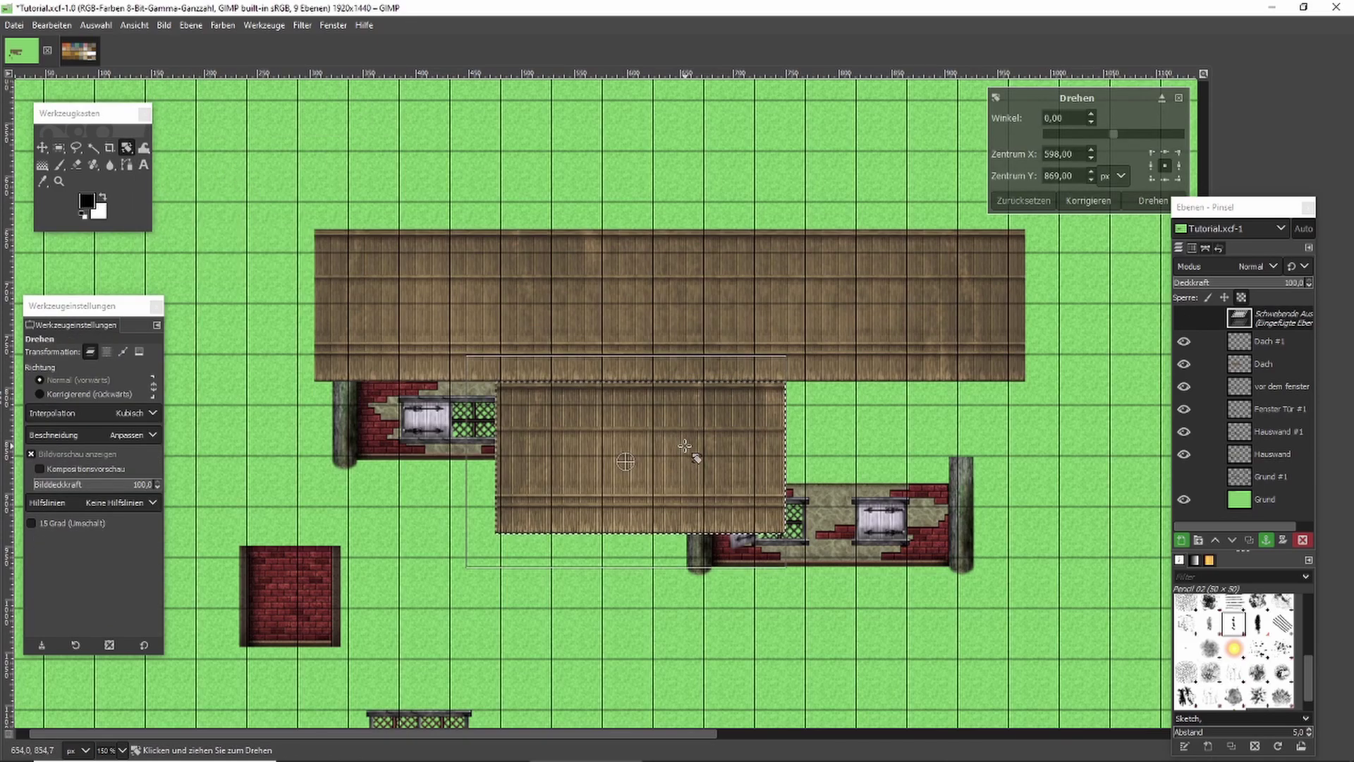
pyautogui.write('90')
pyautogui.click(1153, 201)
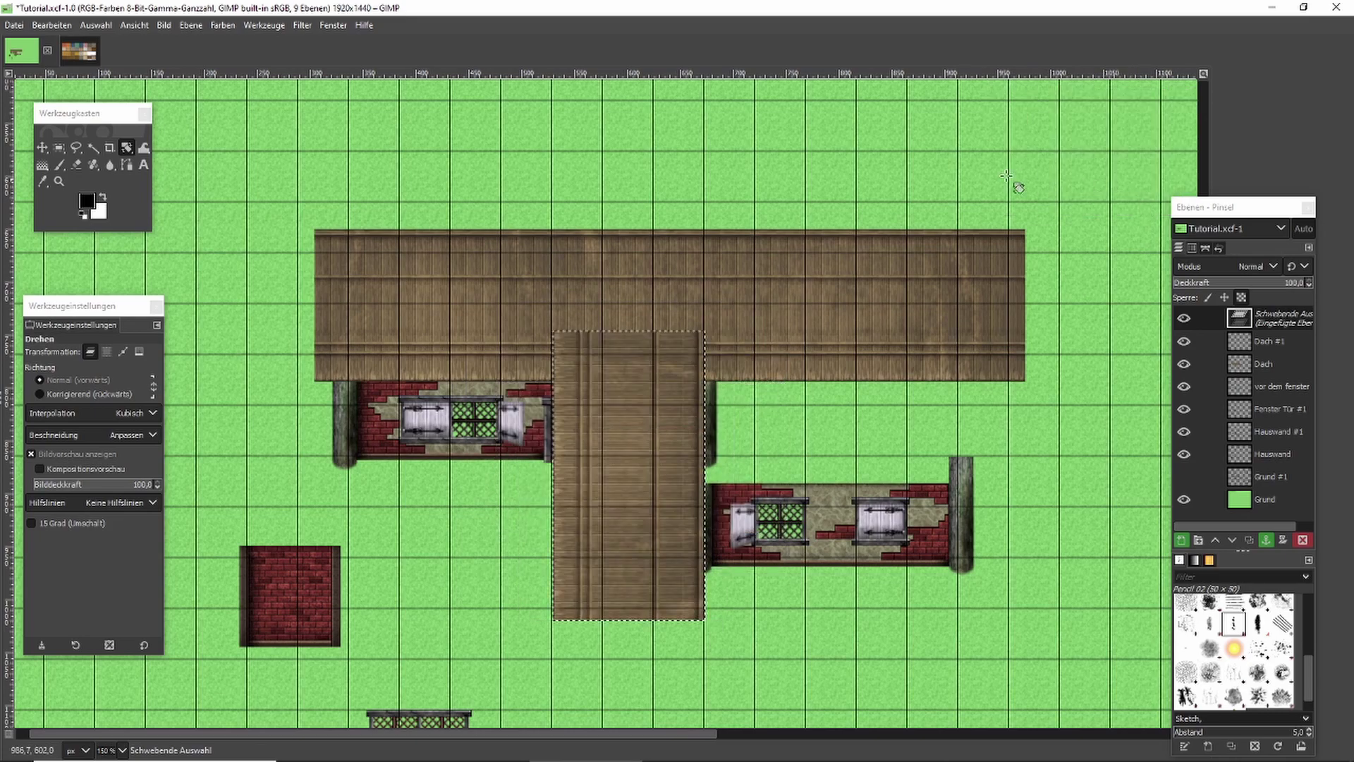
# Move the rotated roof piece over the junction between the two front walls, overlapping the lower part of the main roof.
pyautogui.click(59, 147)
pyautogui.moveTo(674, 358); pyautogui.dragTo(803, 334)
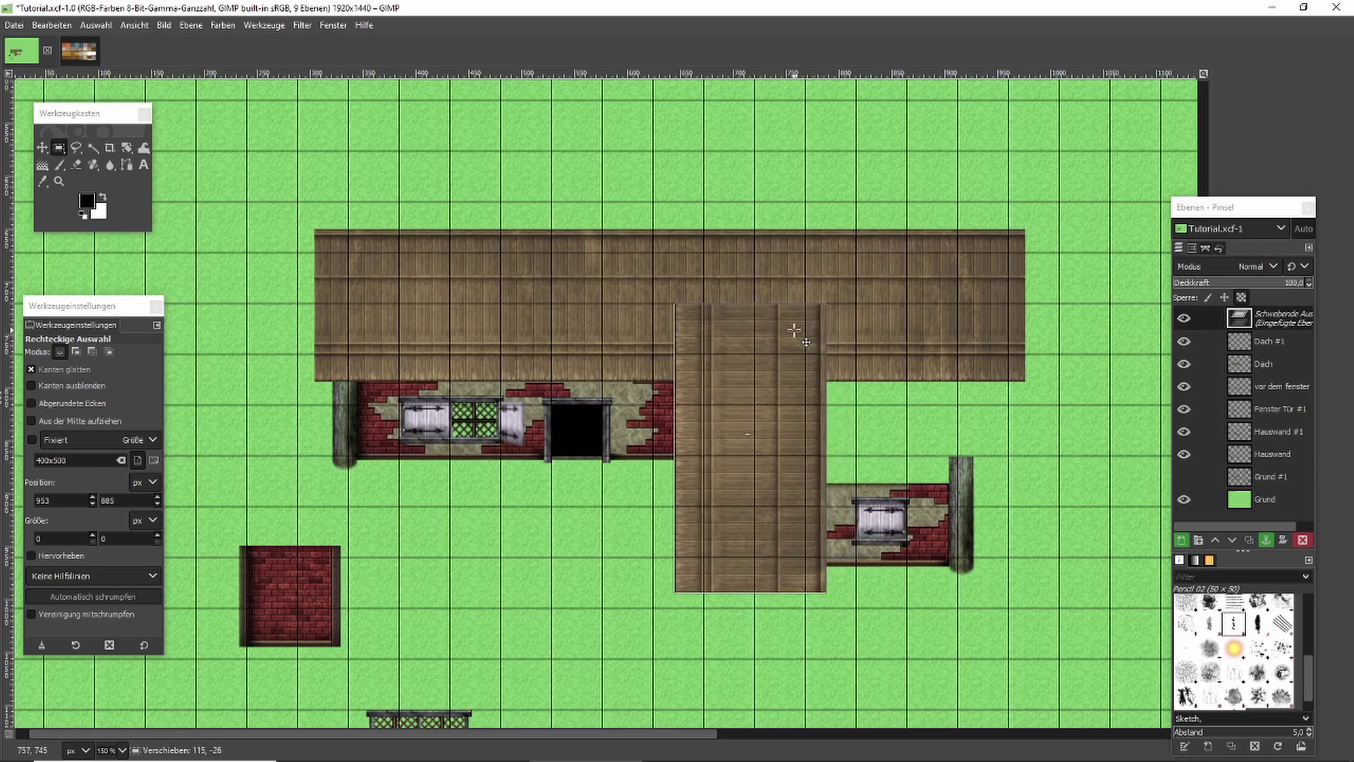
pyautogui.moveTo(793, 330); pyautogui.dragTo(794, 330)
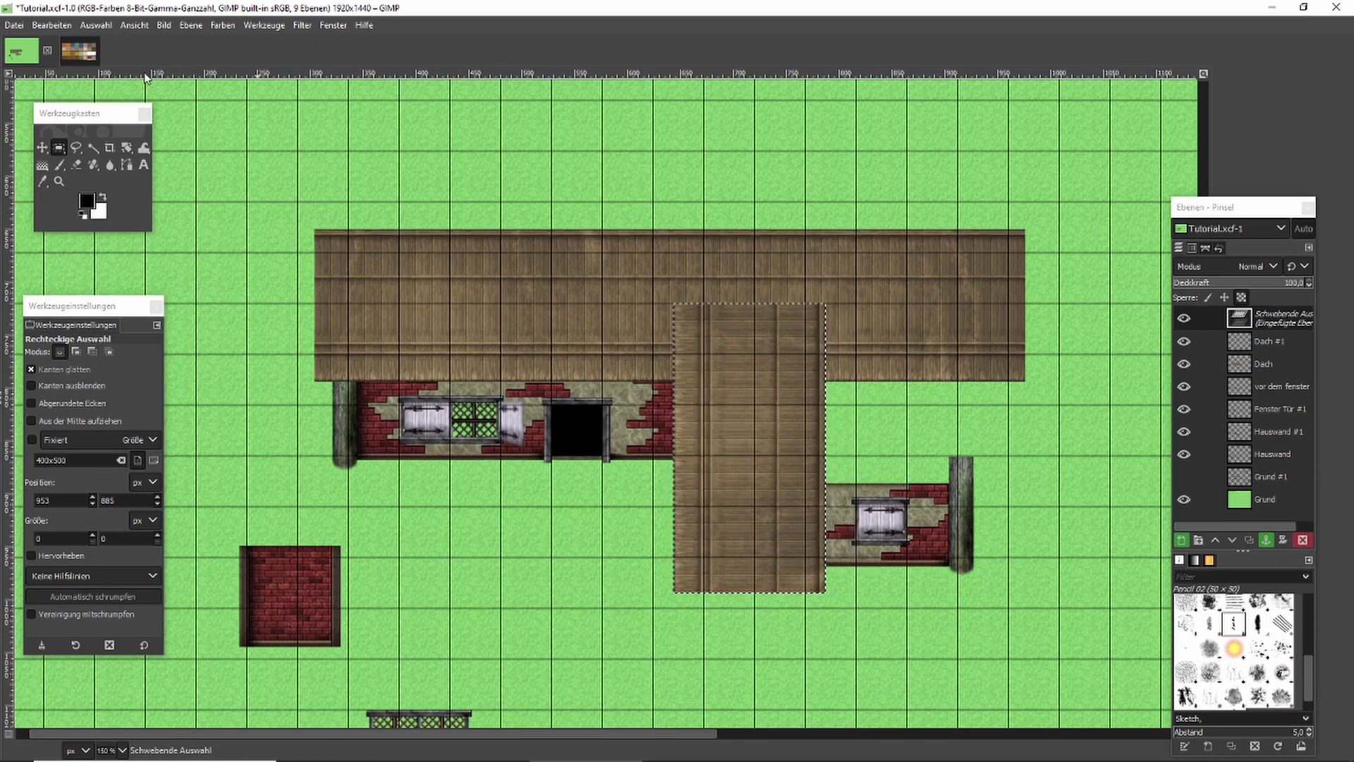
# Shear the rotated roof piece vertically by about -190 so its ends slant up toward the main roof's top edge.
pyautogui.rightClick(127, 146)
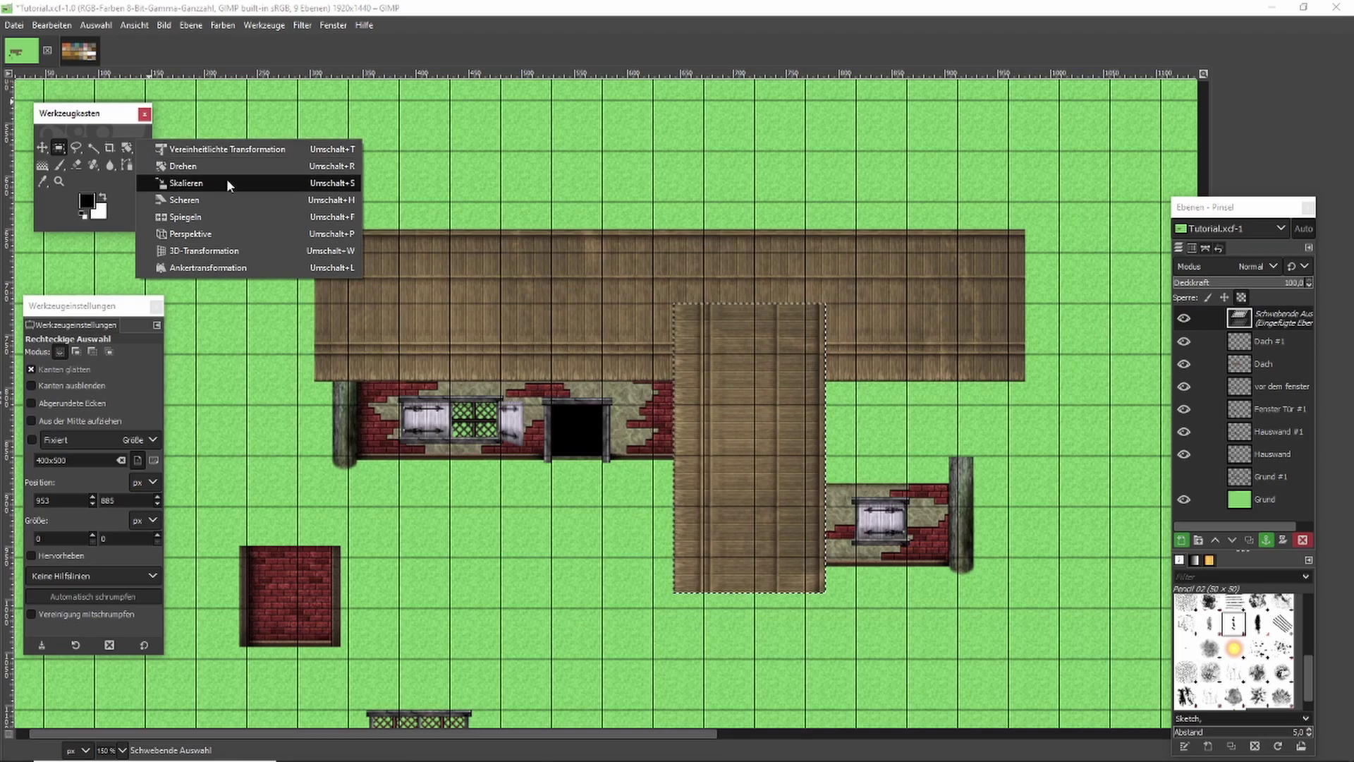
pyautogui.click(226, 198)
pyautogui.click(802, 345)
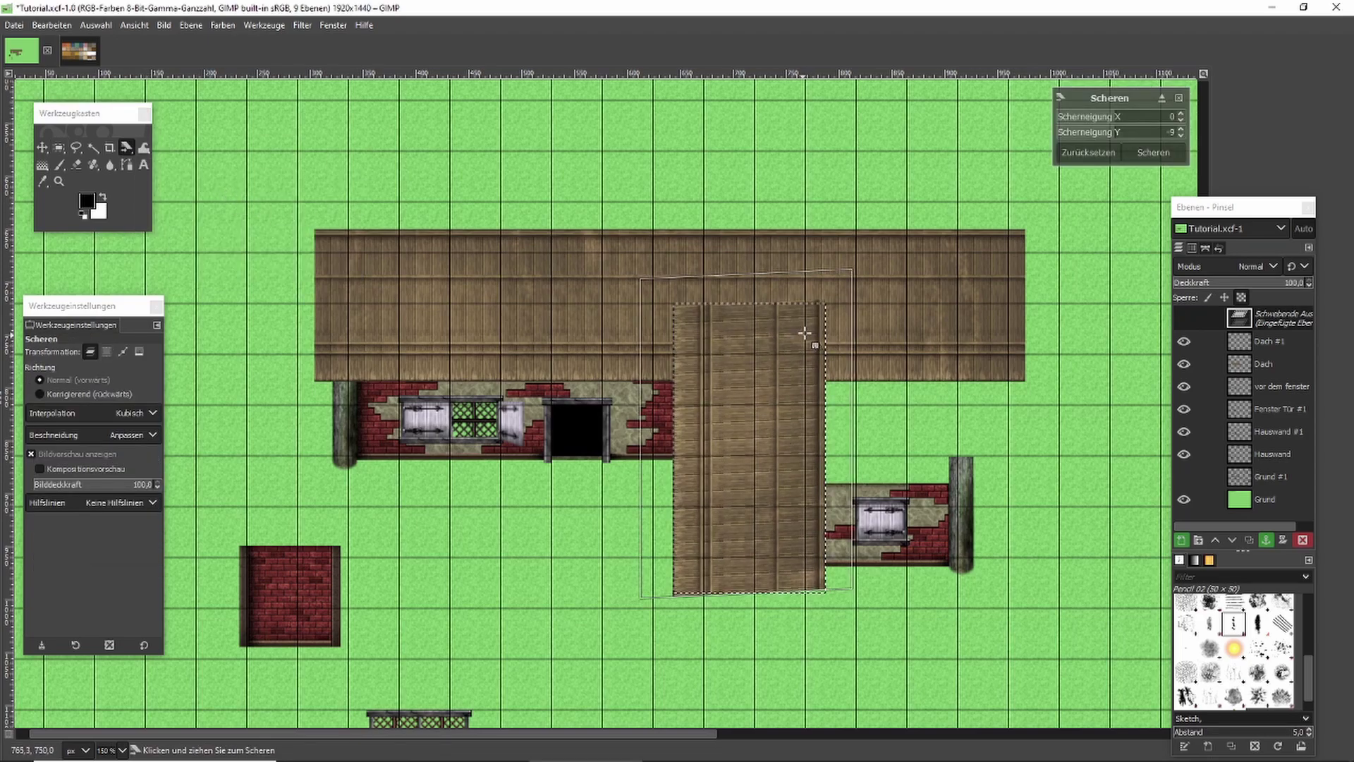
pyautogui.moveTo(771, 235); pyautogui.dragTo(542, 261)
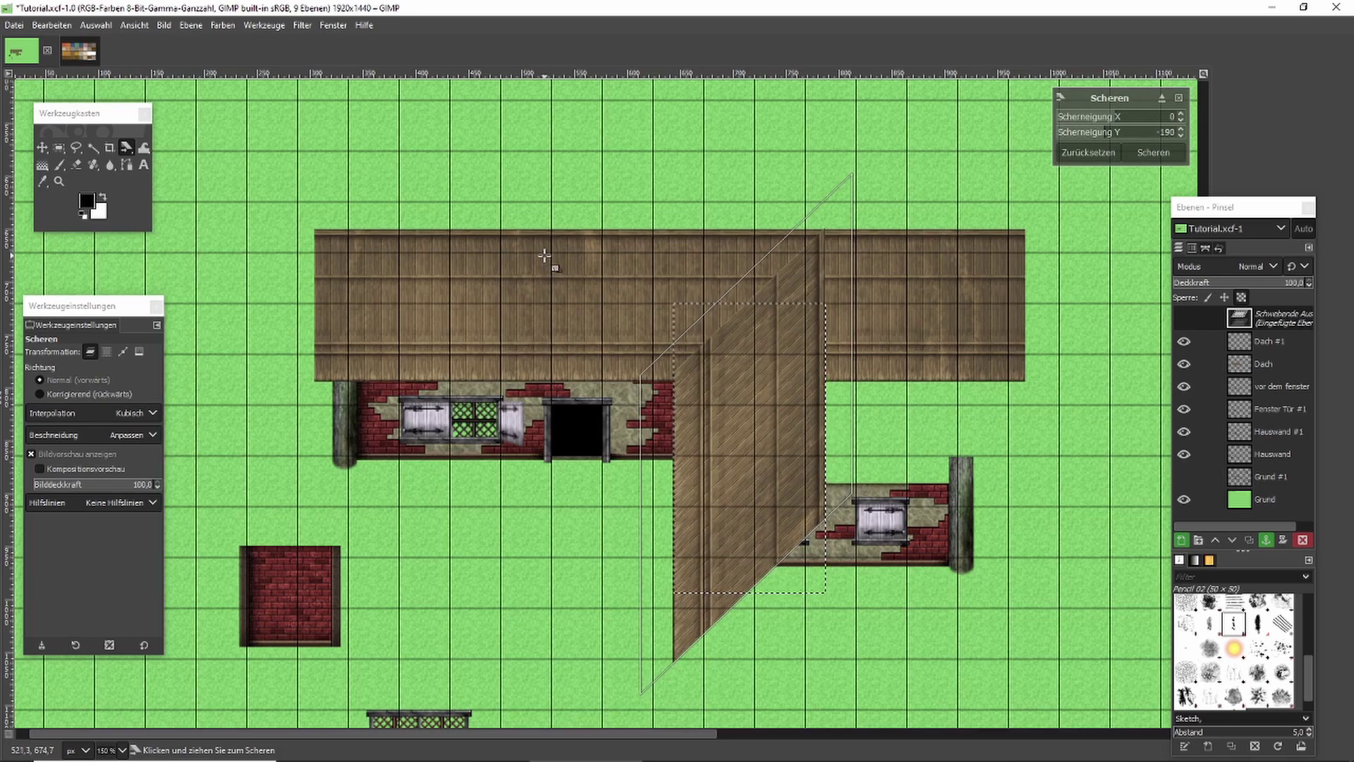
pyautogui.moveTo(540, 255); pyautogui.dragTo(537, 260)
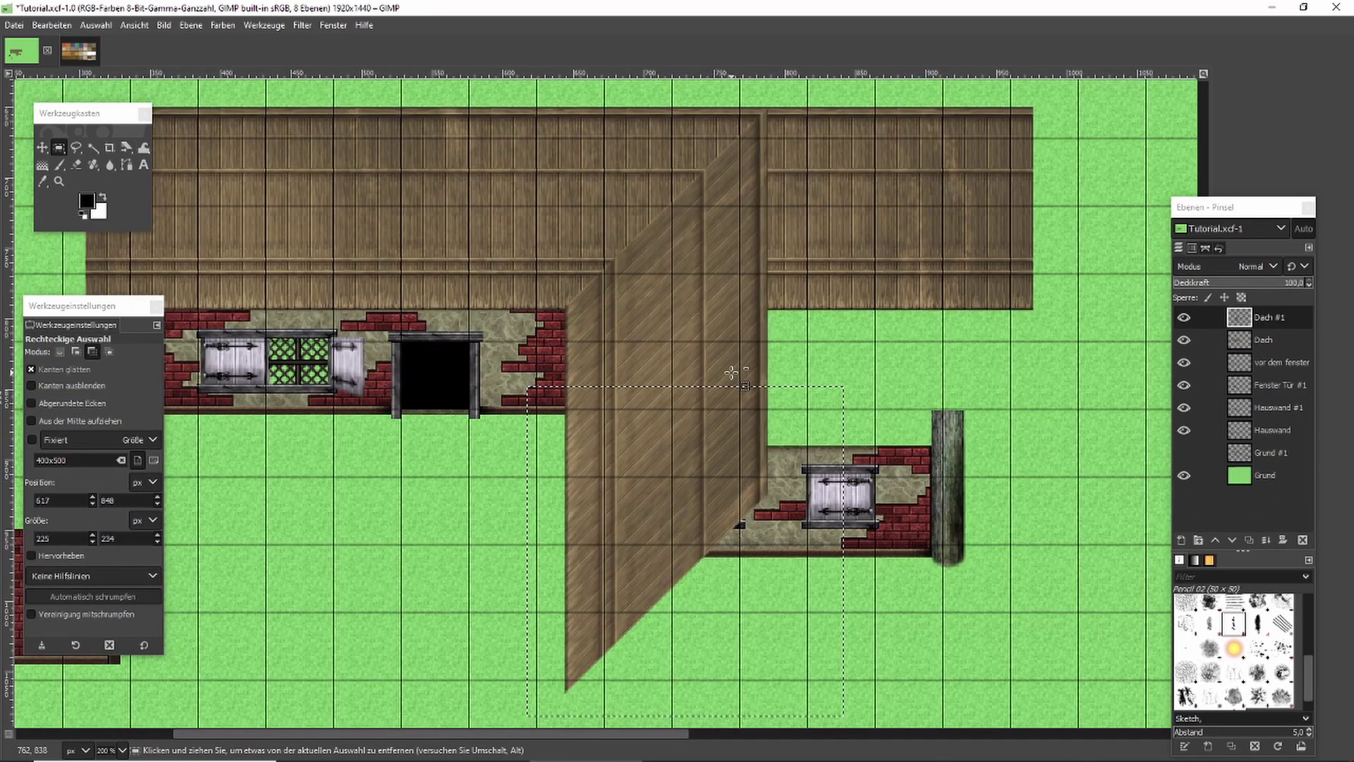
# Copy the lower end of the sheared roof piece and paste it higher up, aligned with the side edges, to shorten the piece.
pyautogui.hotkey('ctrl', 'c')
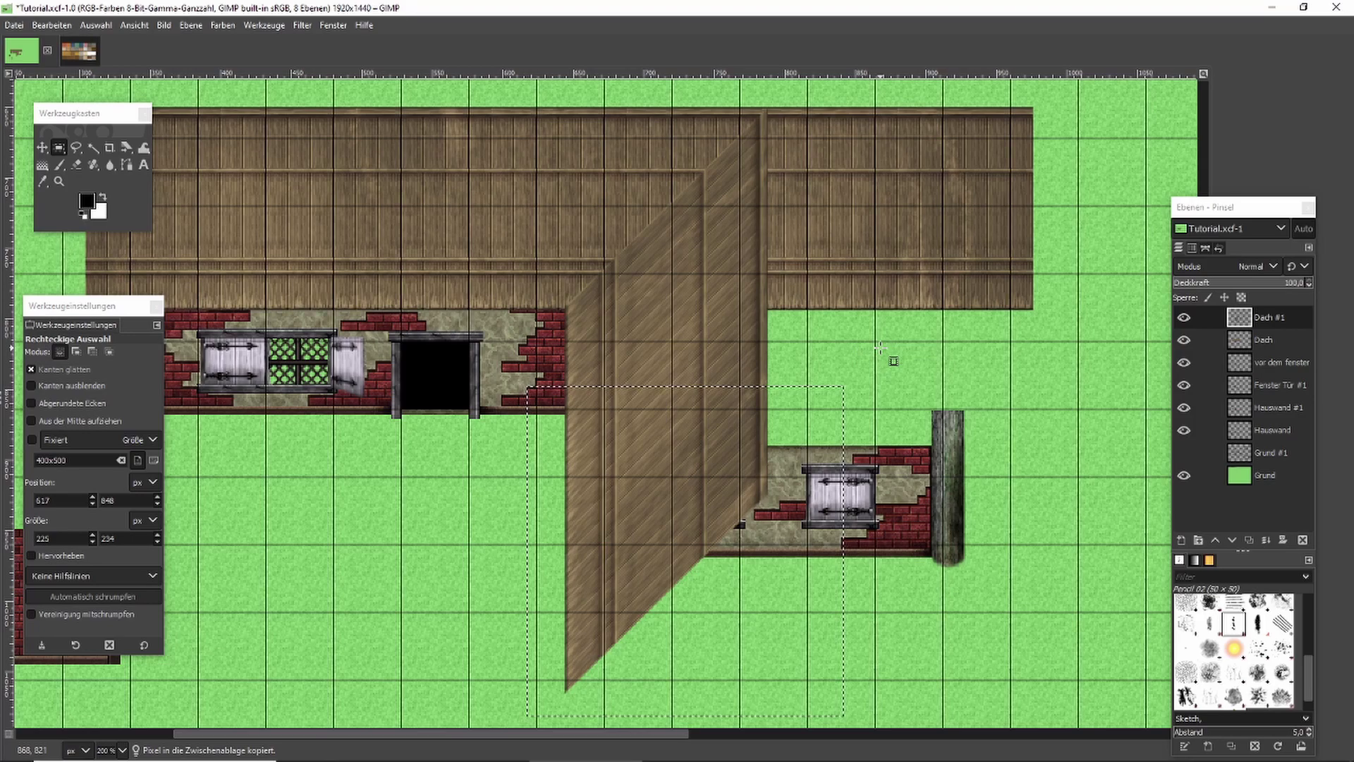
pyautogui.hotkey('ctrl', 'v')
pyautogui.moveTo(762, 457); pyautogui.dragTo(787, 351)
pyautogui.scroll(3, 756, 368)
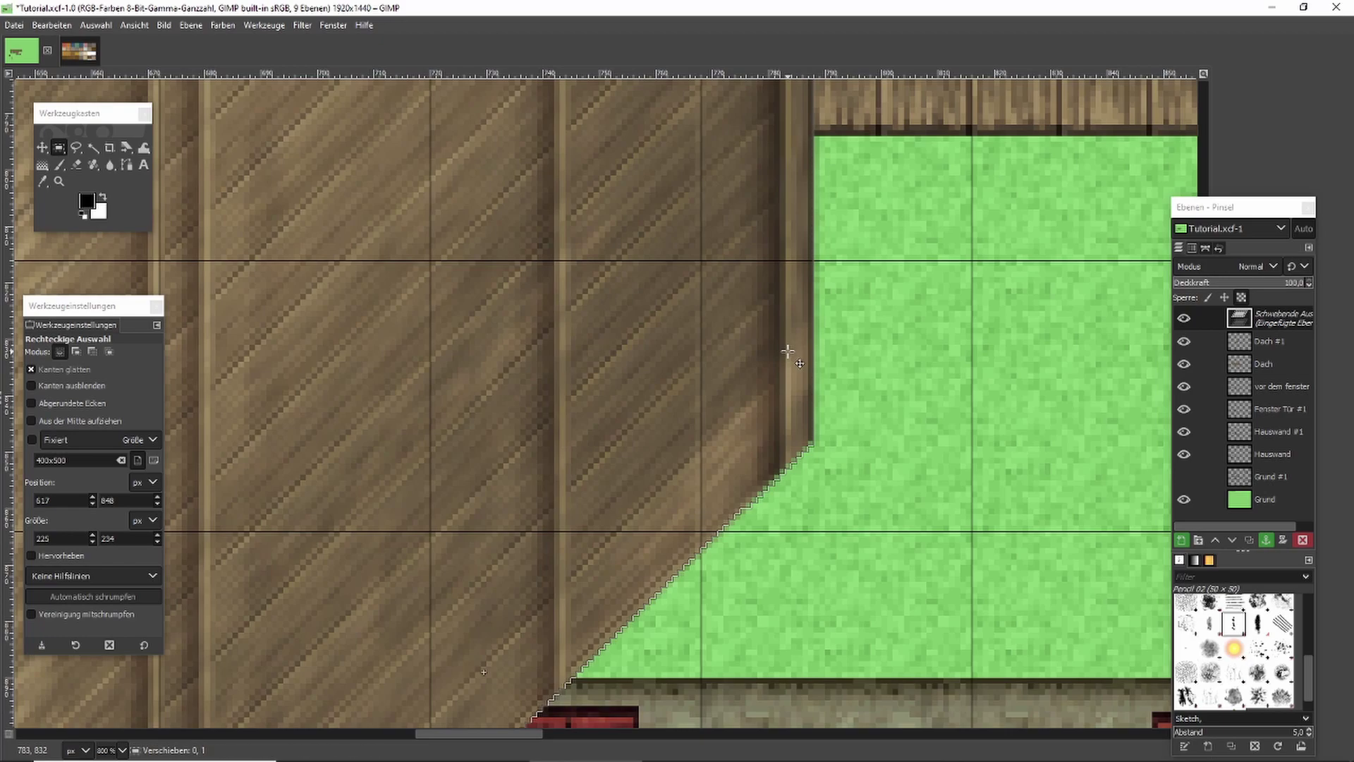
pyautogui.scroll(-2, 788, 351)
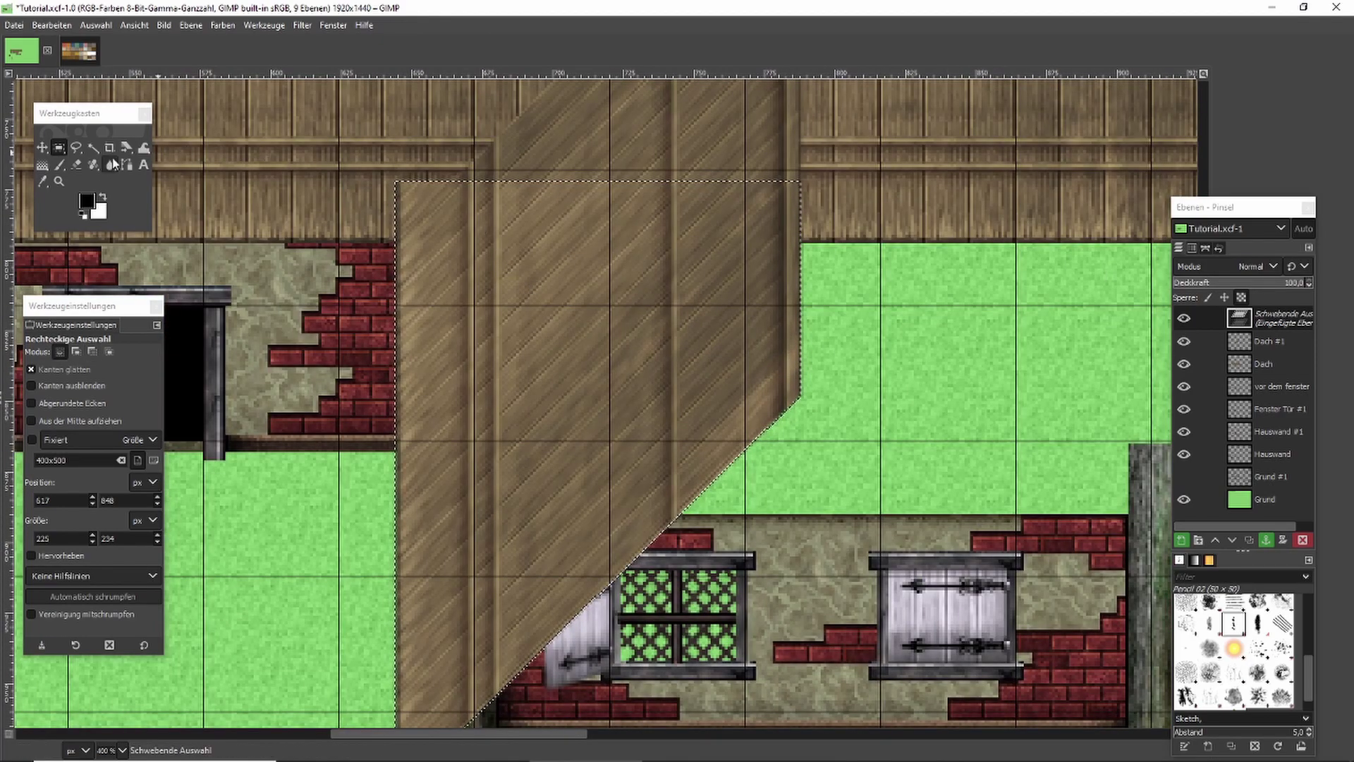
# Blend the upper seam of the pasted section with the eraser and the 2. Hardness 025 brush, then anchor it.
pyautogui.click(78, 165)
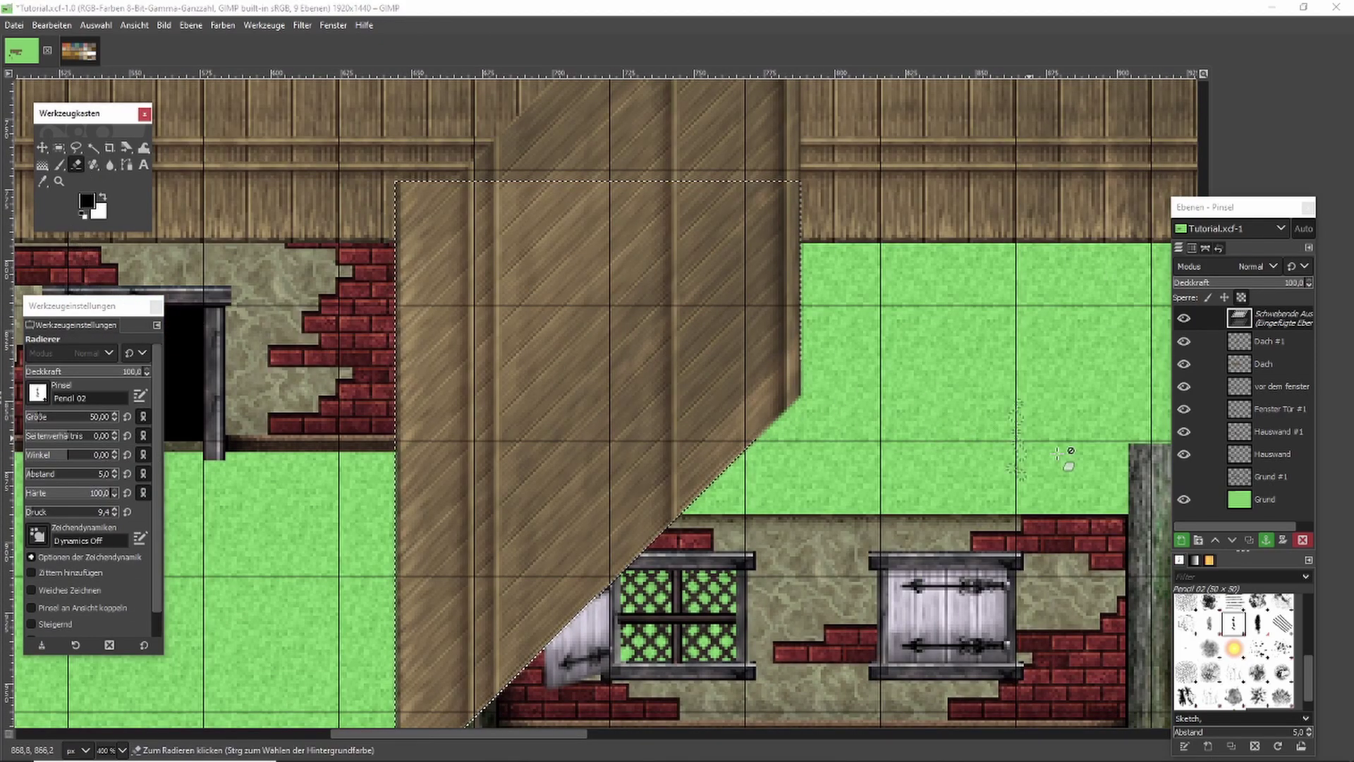
pyautogui.scroll(5, 1253, 650)
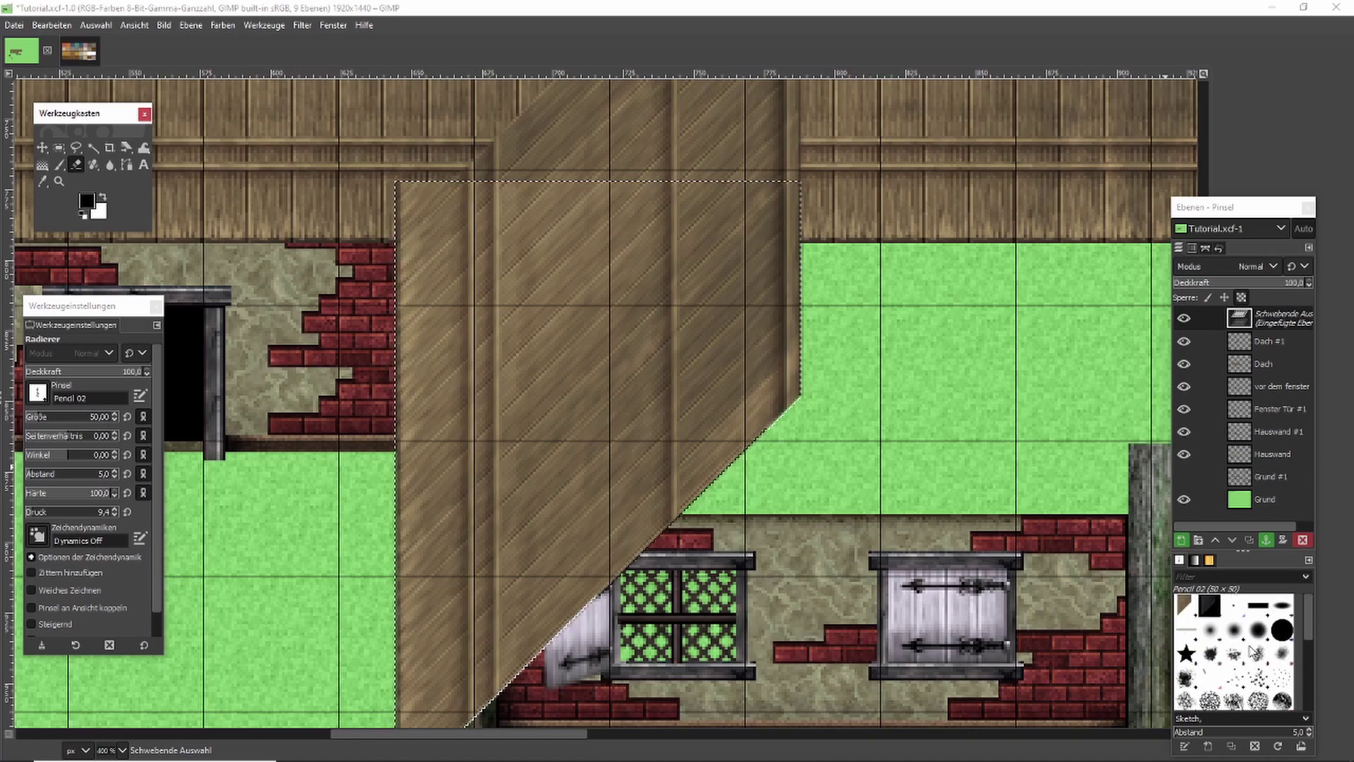
pyautogui.click(1210, 629)
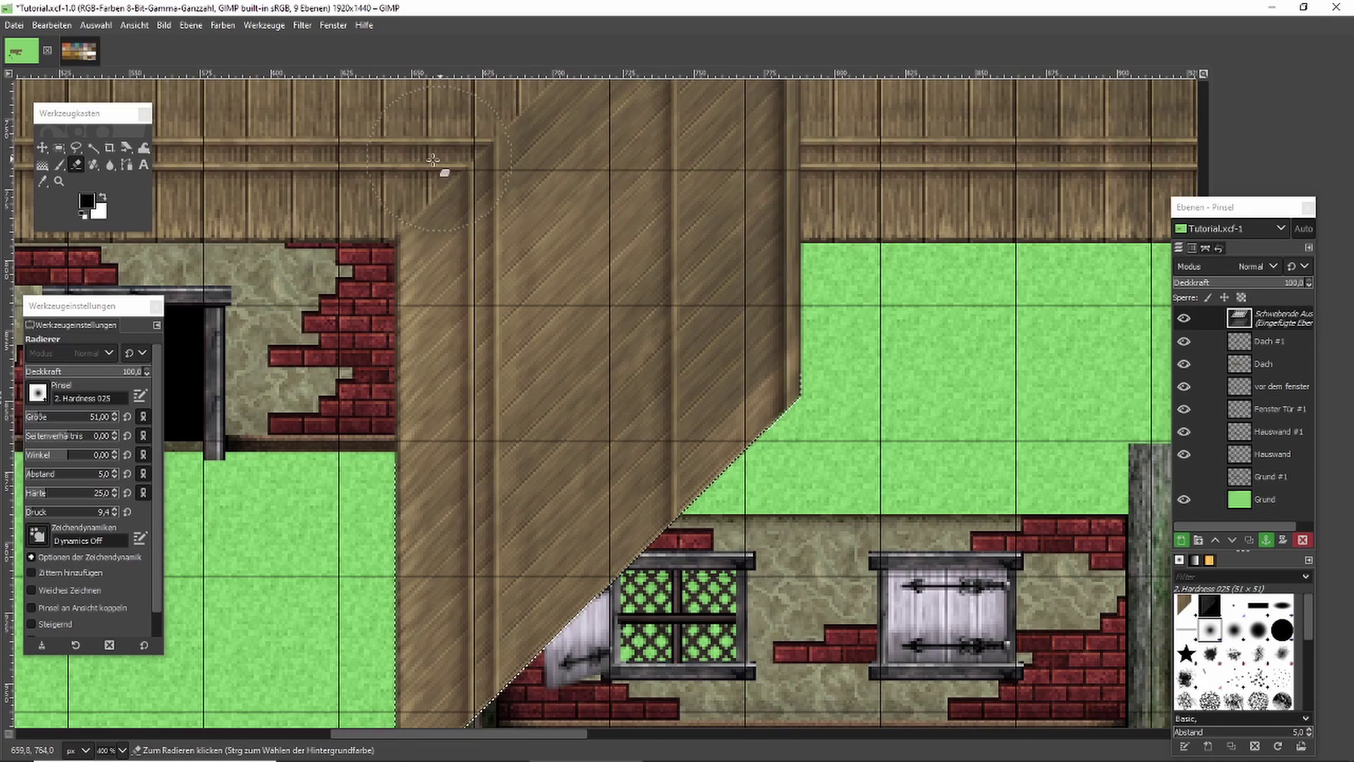
pyautogui.press('r')
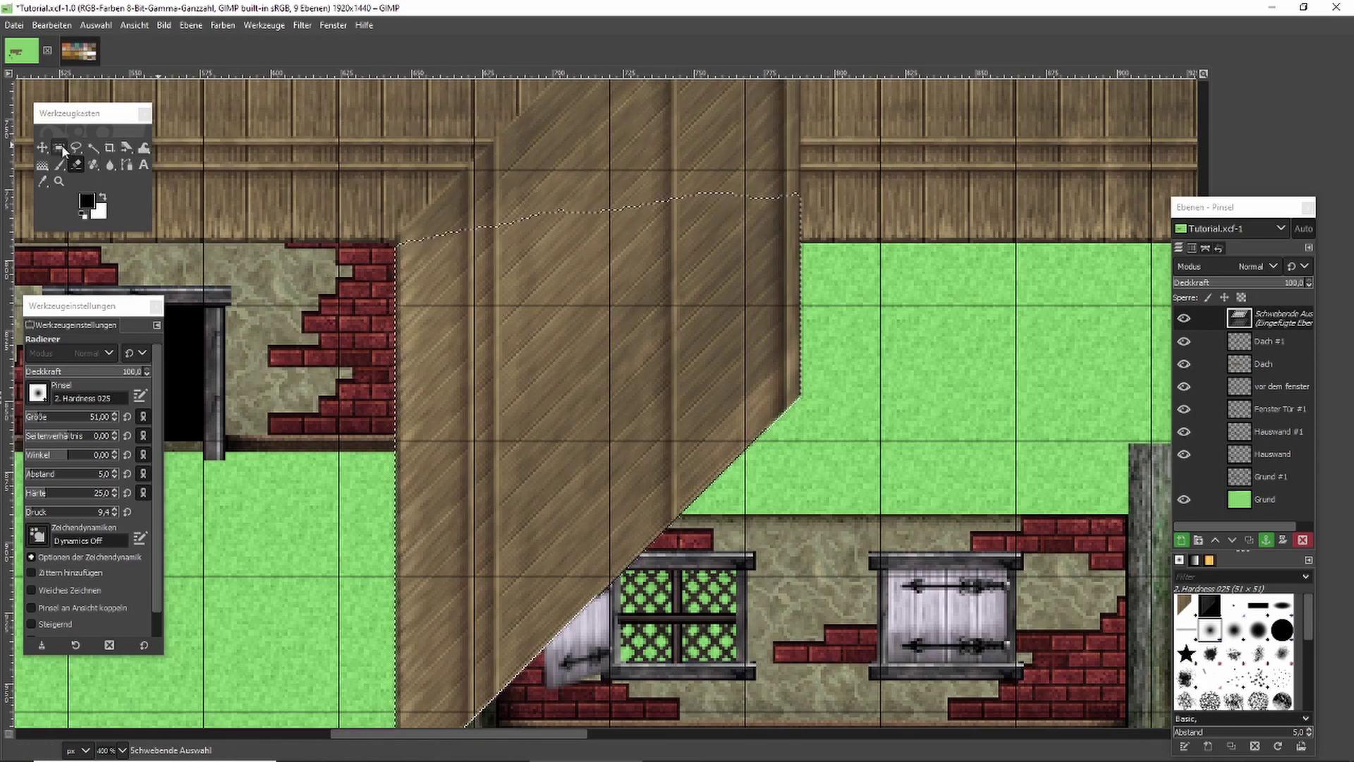
pyautogui.click(852, 212)
pyautogui.press('1')
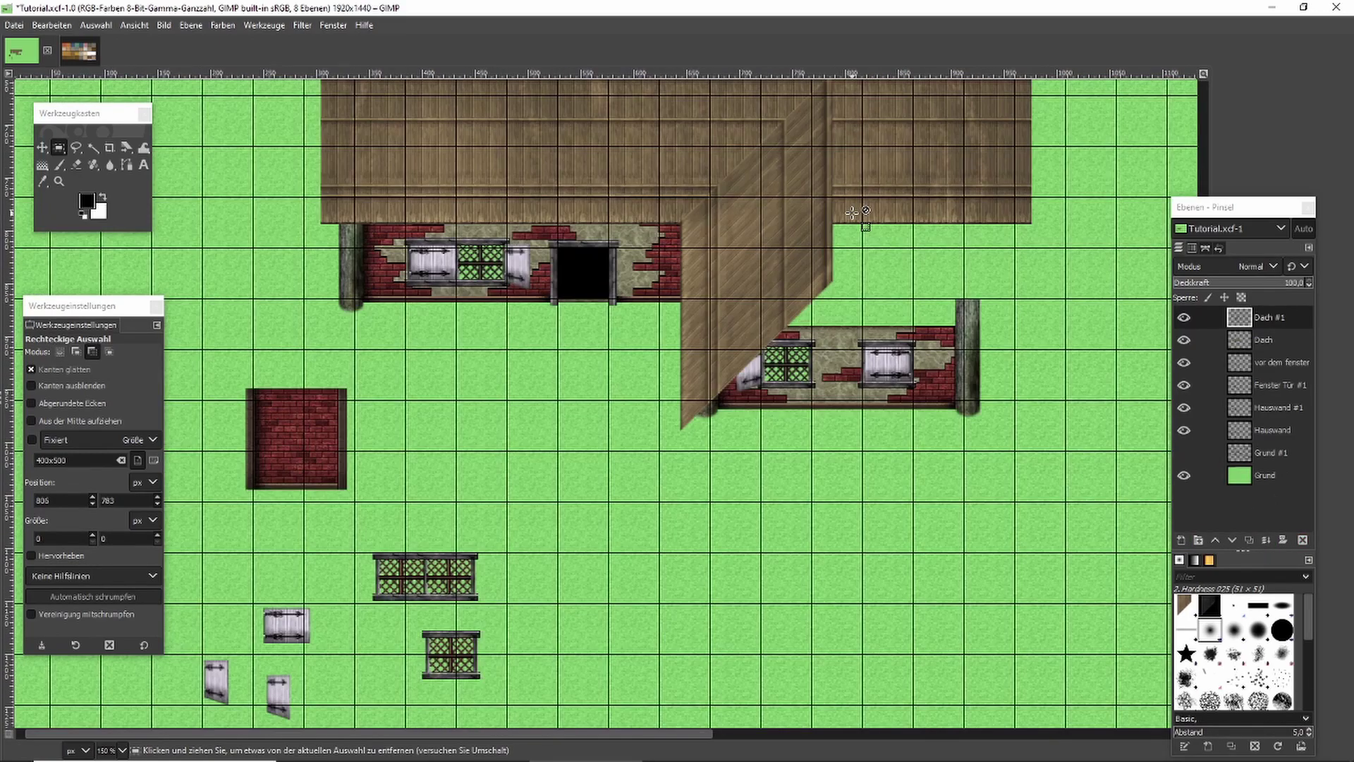
pyautogui.scroll(1, 862, 240)
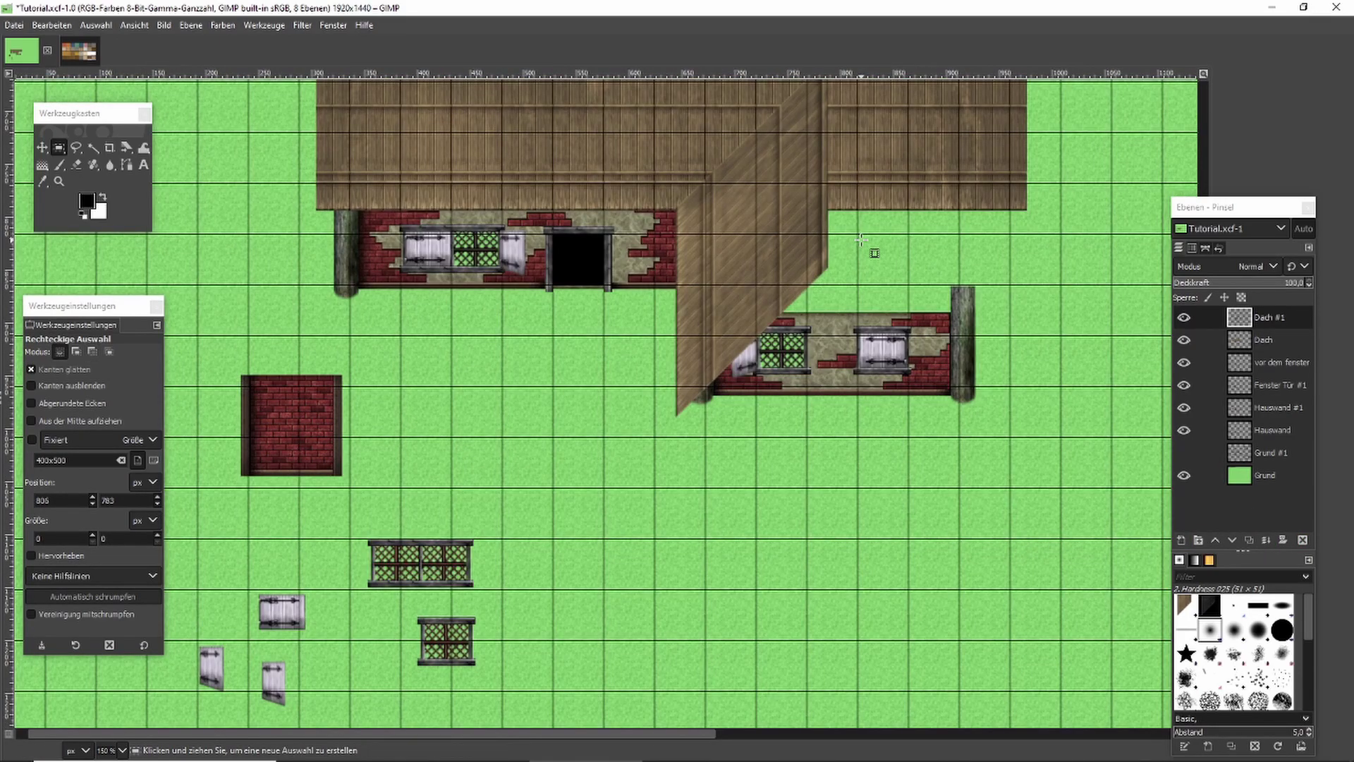
# Cut off the lower slanted end of the sheared roof piece along a freehand polygon selection and clear the selection.
pyautogui.click(76, 147)
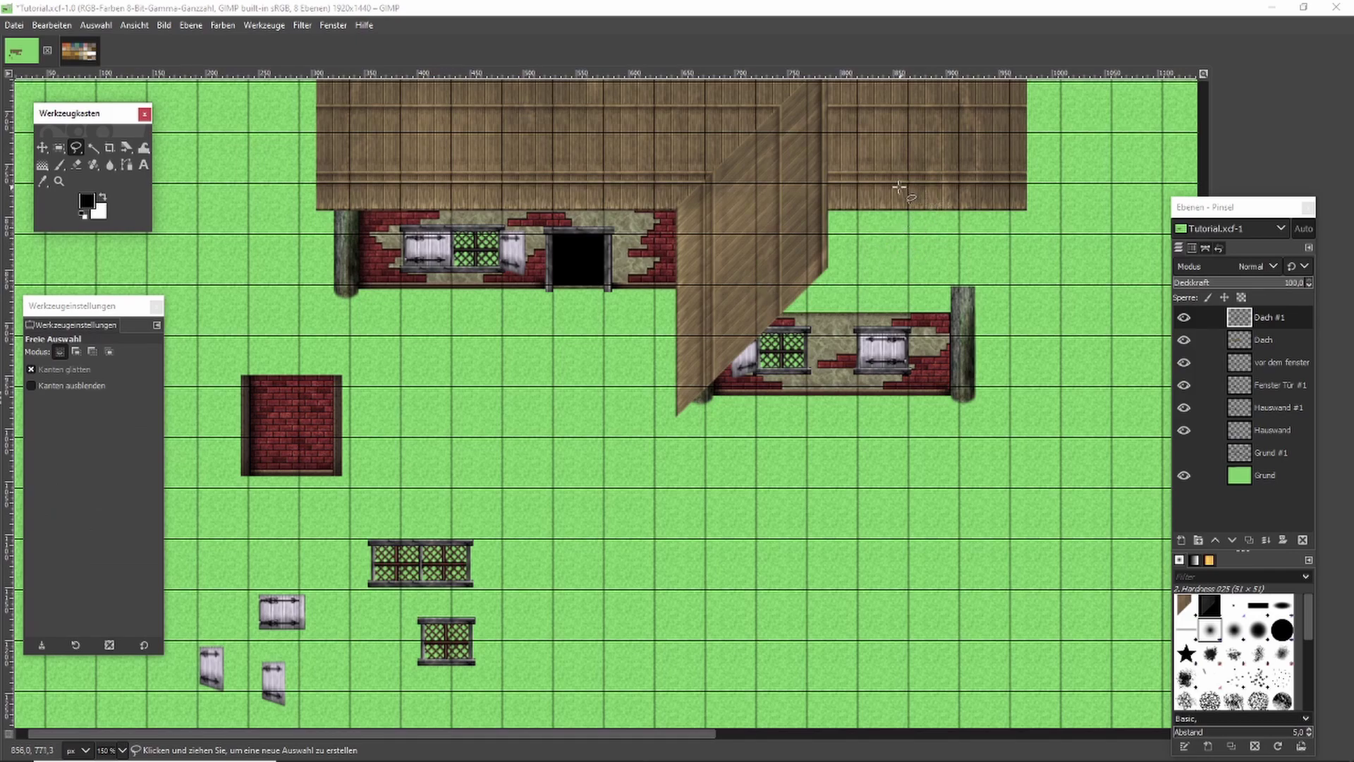
pyautogui.scroll(2, 901, 188)
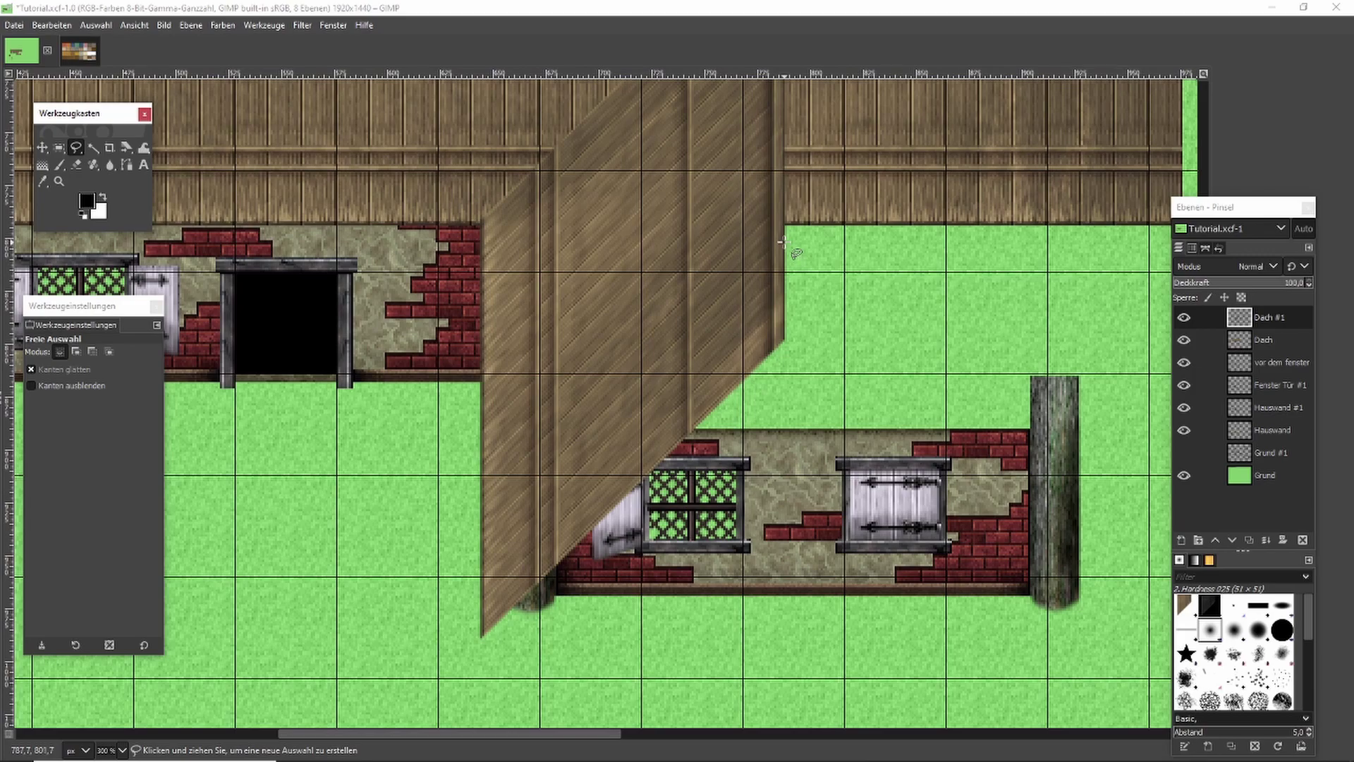
pyautogui.click(785, 242)
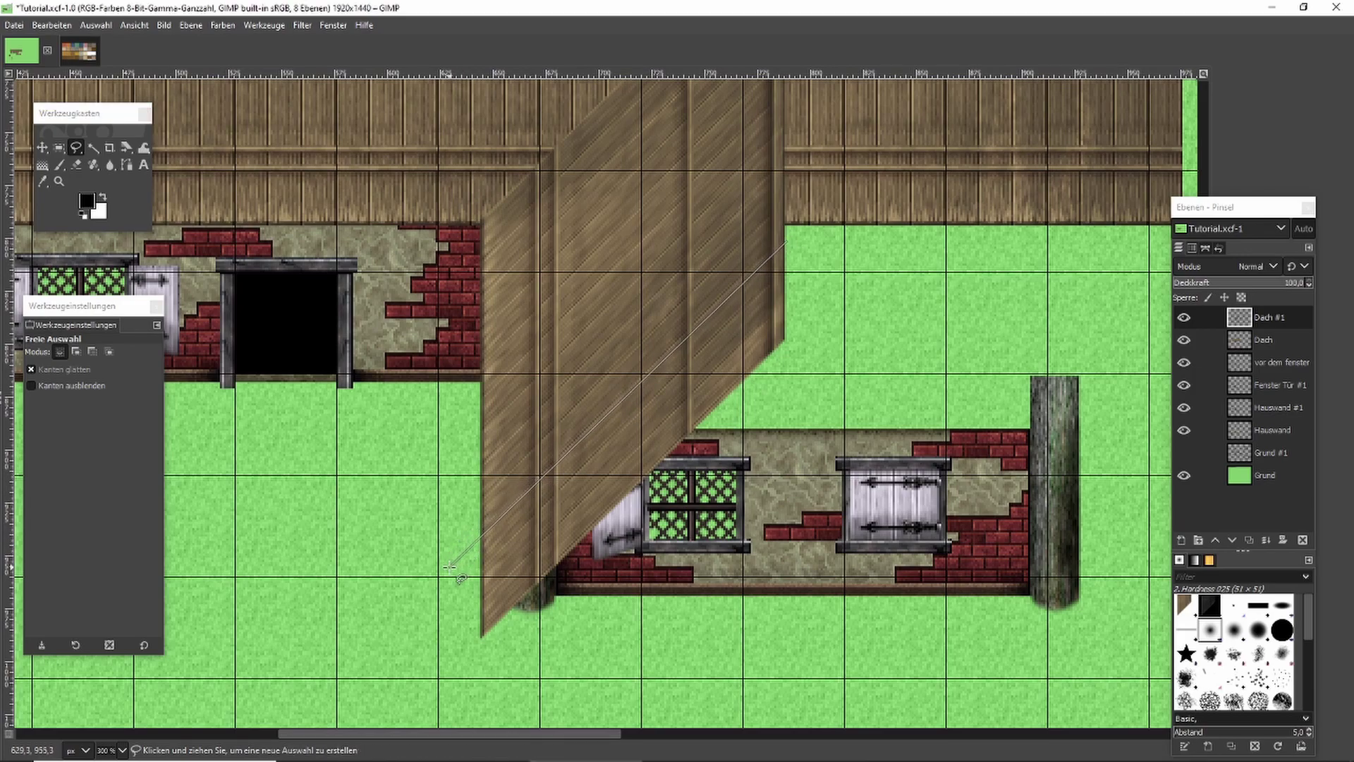
pyautogui.click(466, 681)
pyautogui.click(709, 663)
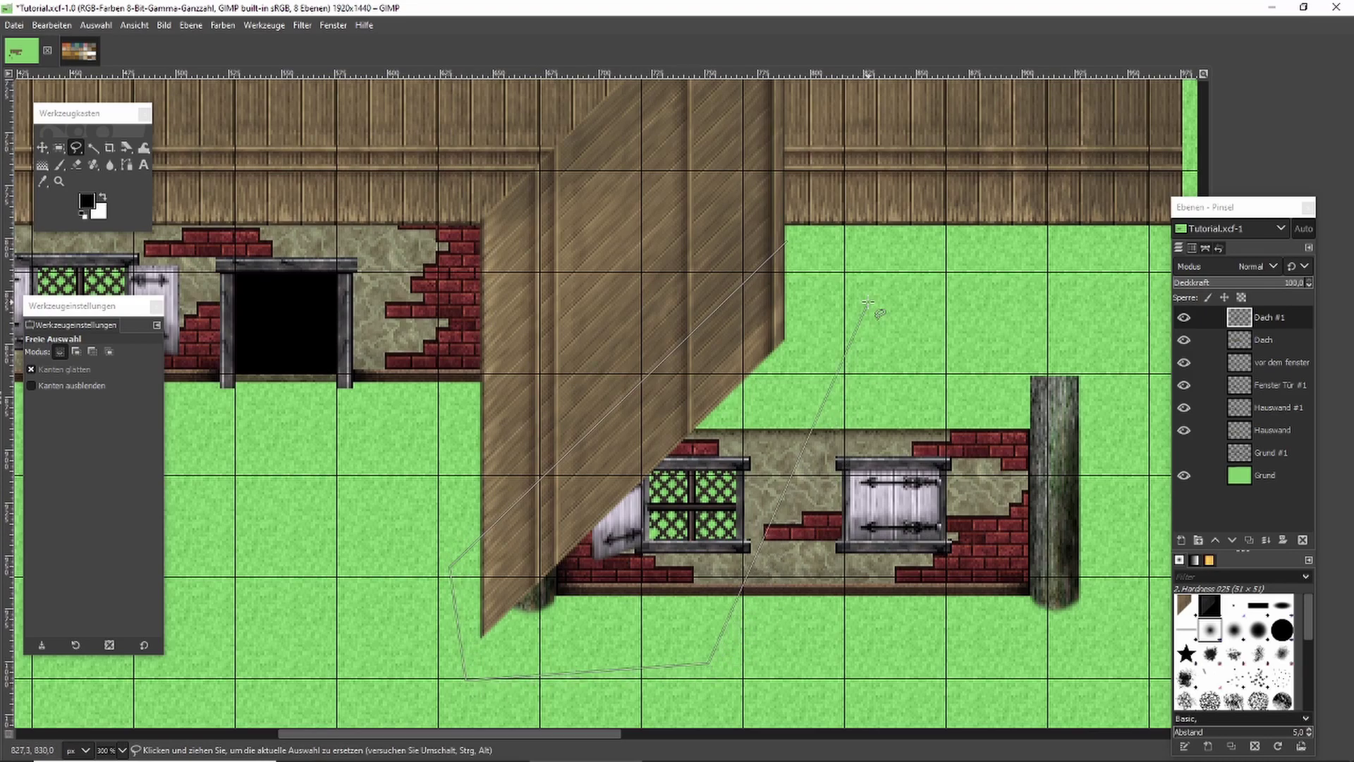
pyautogui.click(787, 242)
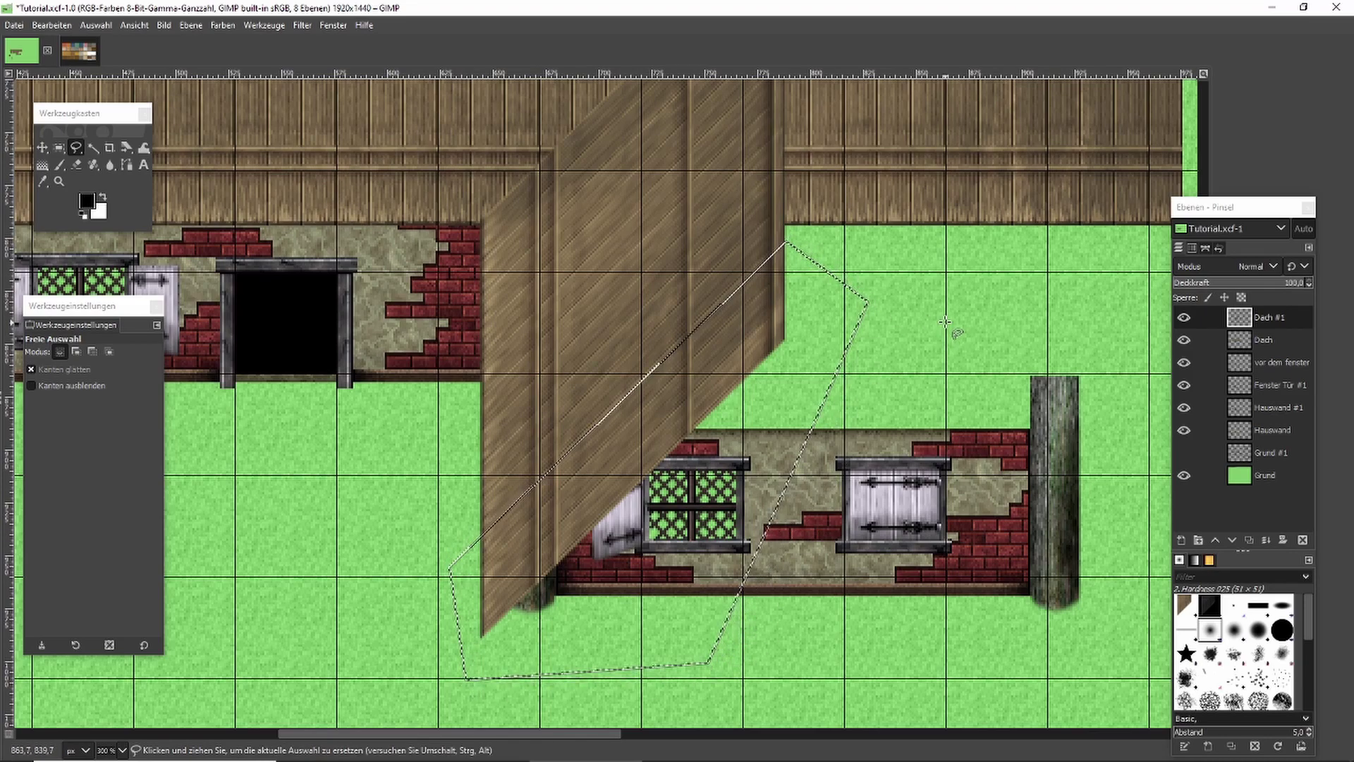
pyautogui.press('Delete')
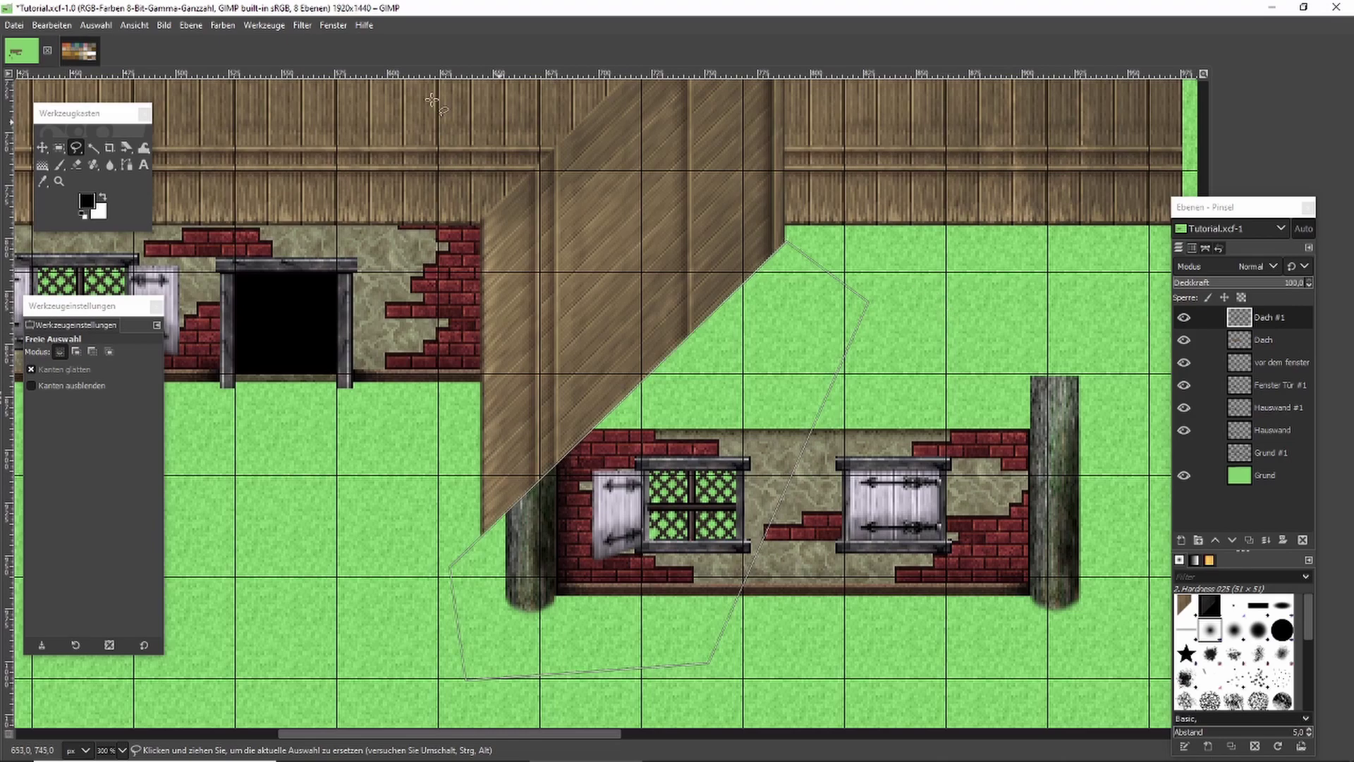
pyautogui.click(59, 147)
pyautogui.click(399, 303)
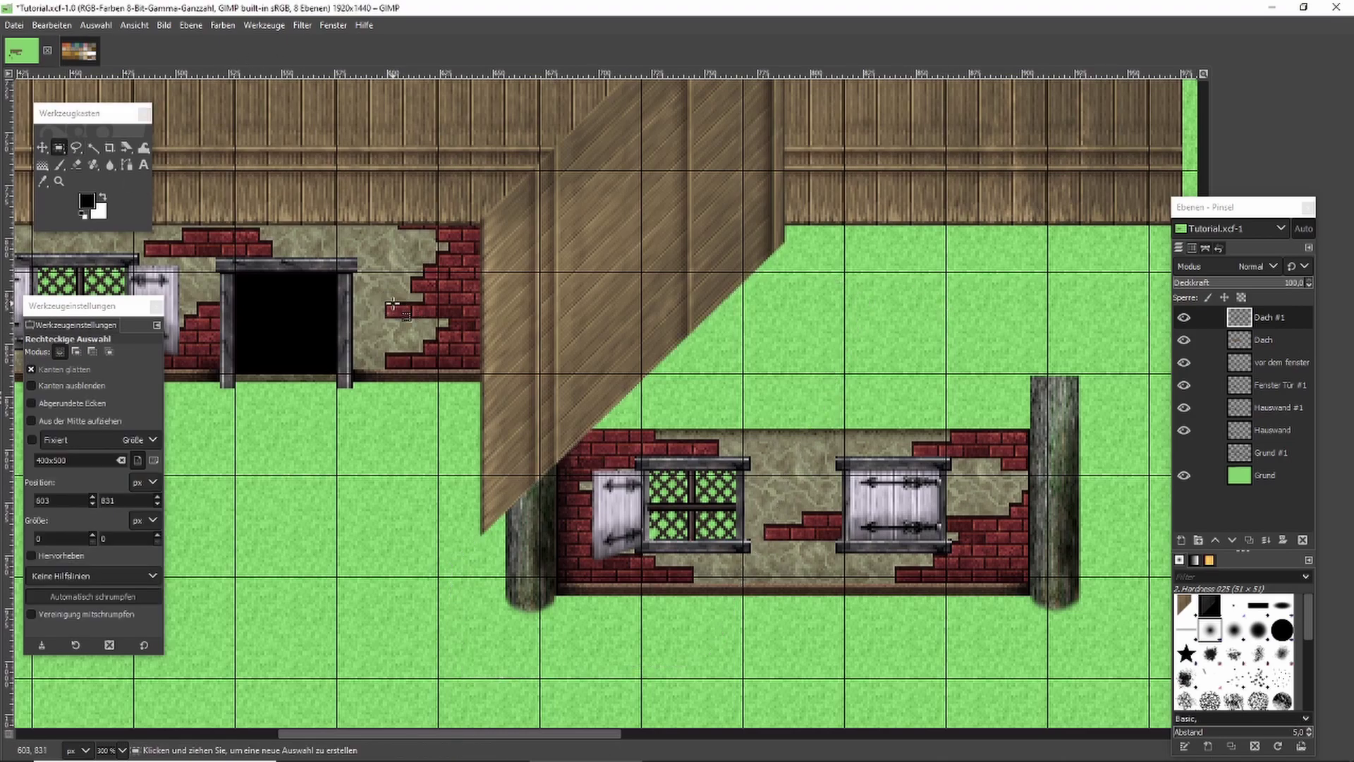
# Copy the whole sheared roof piece, paste it, and place the copy beside the original over the right part of the roof.
pyautogui.scroll(-2, 399, 304)
pyautogui.scroll(3, 400, 304)
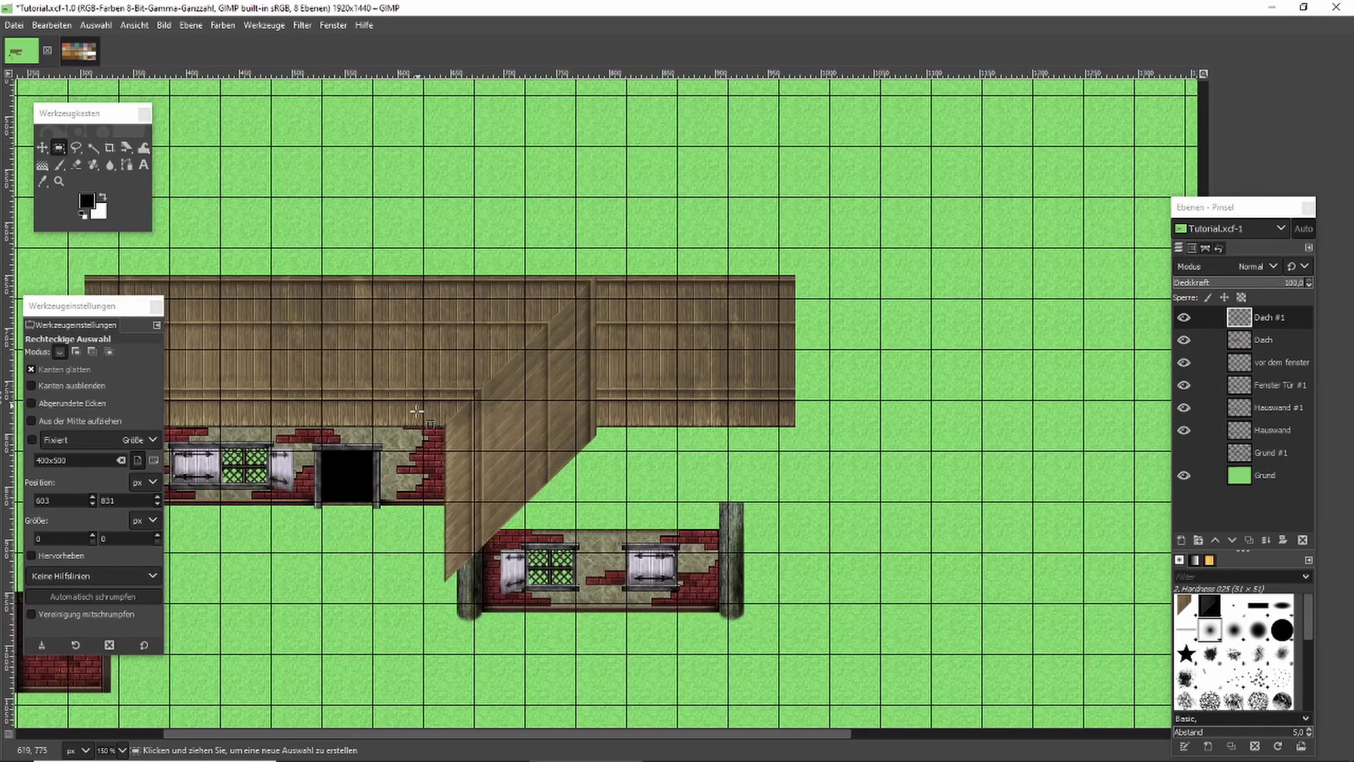
pyautogui.scroll(1, 423, 318)
pyautogui.moveTo(431, 187); pyautogui.dragTo(677, 638)
pyautogui.hotkey('ctrl', 'c')
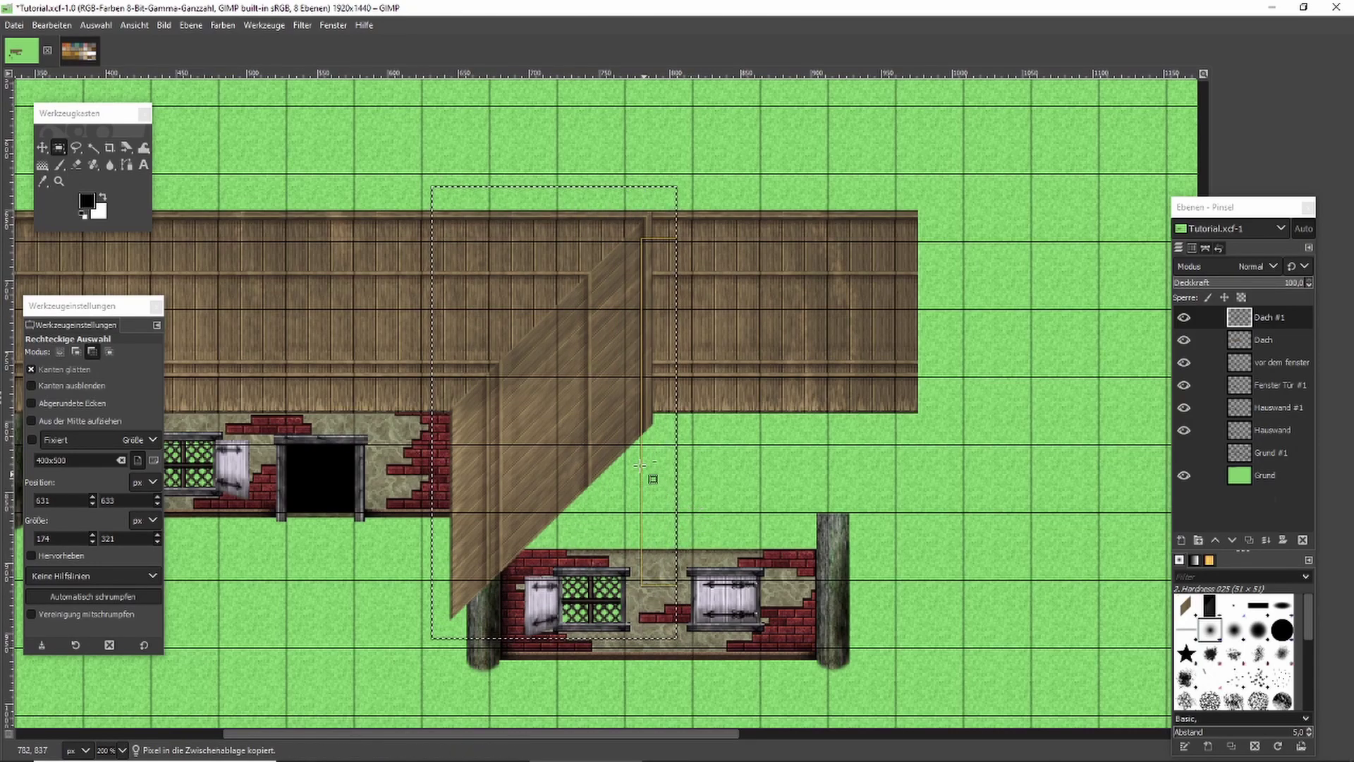
pyautogui.hotkey('ctrl', 'v')
pyautogui.moveTo(605, 405); pyautogui.dragTo(831, 408)
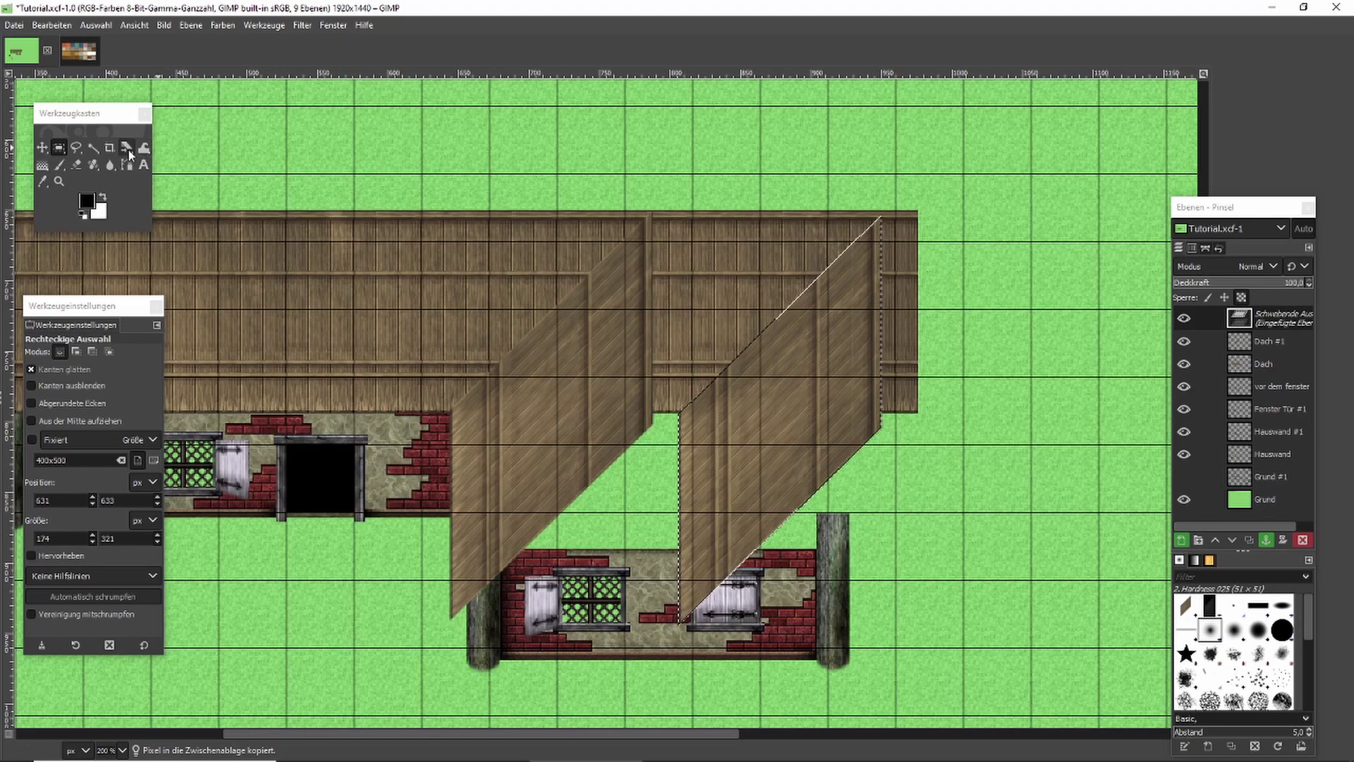
# Mirror the pasted sheared roof piece horizontally to form the opposite slope of the gable.
pyautogui.moveTo(127, 148)
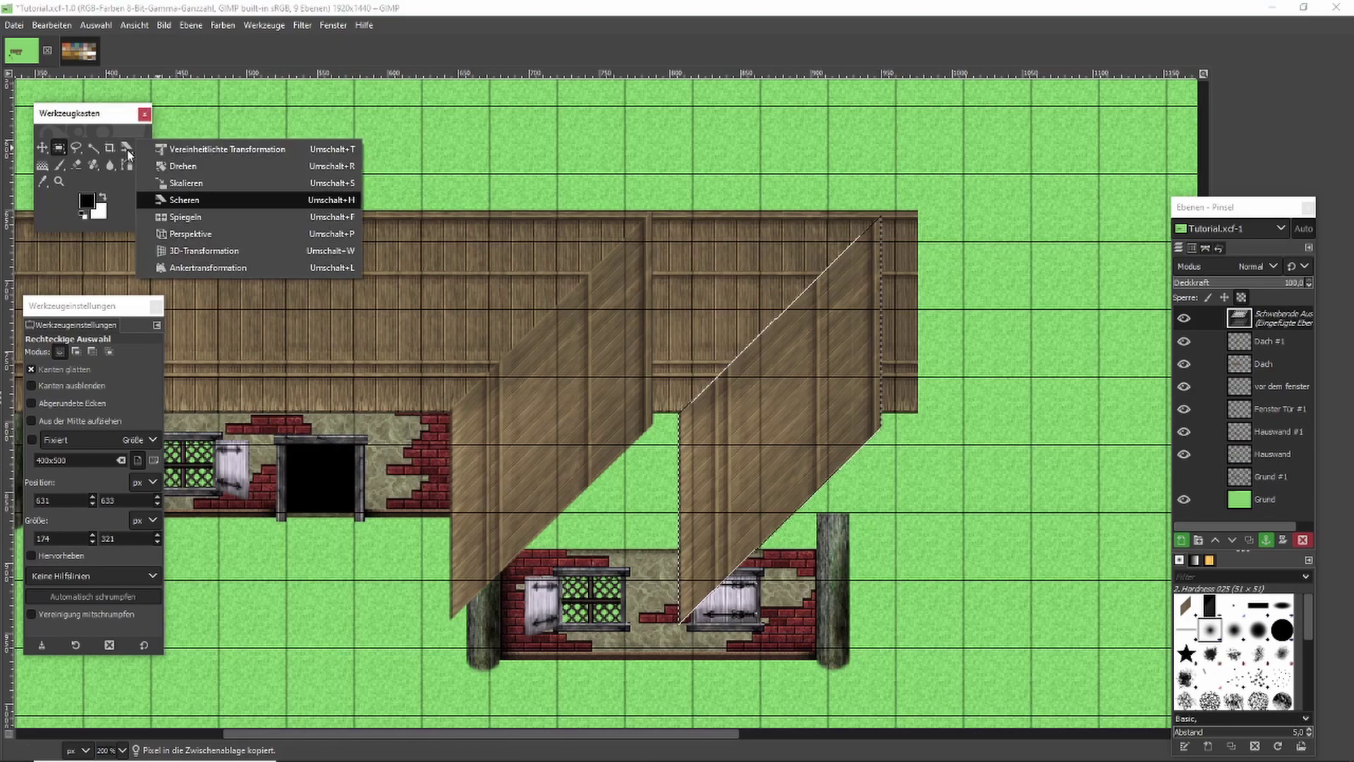
pyautogui.click(211, 217)
pyautogui.click(811, 338)
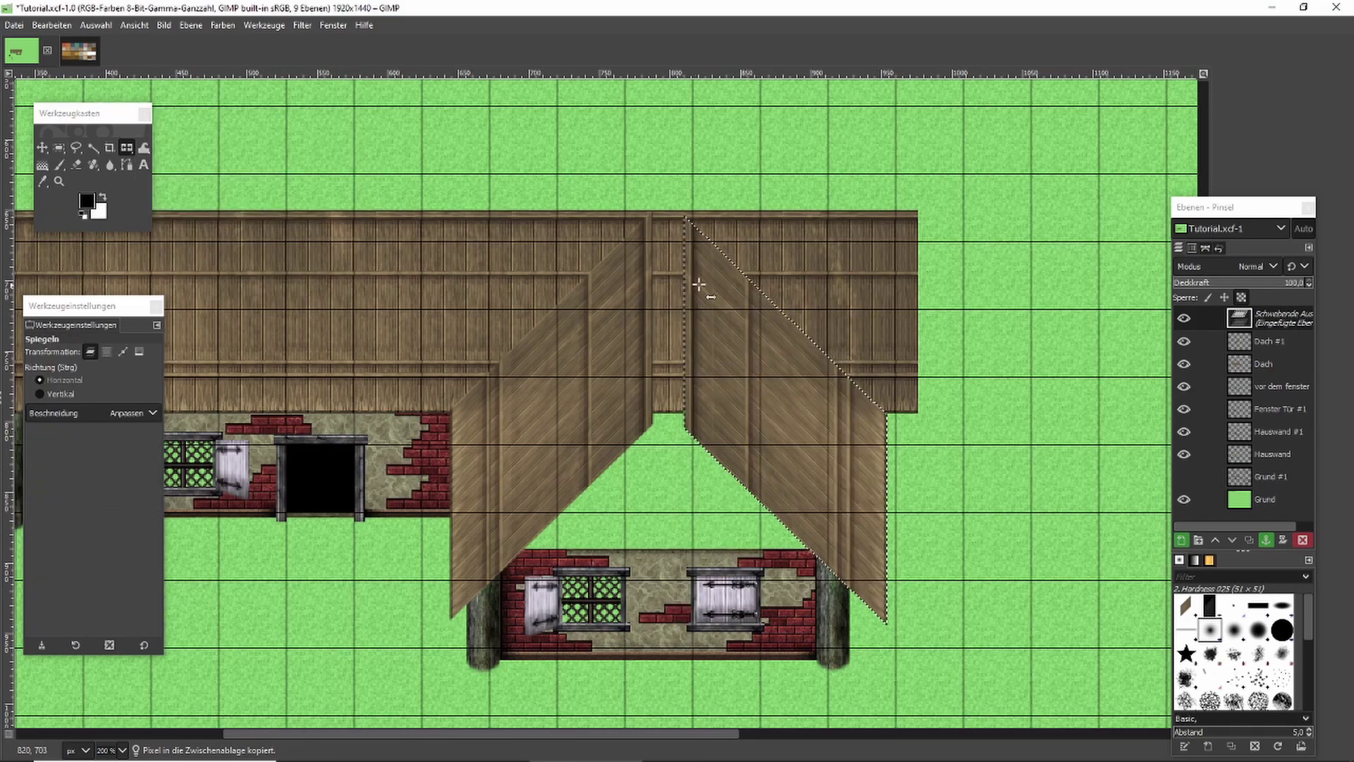
# Align the mirrored slope with the upper edge of the main roof and anchor it.
pyautogui.click(67, 149)
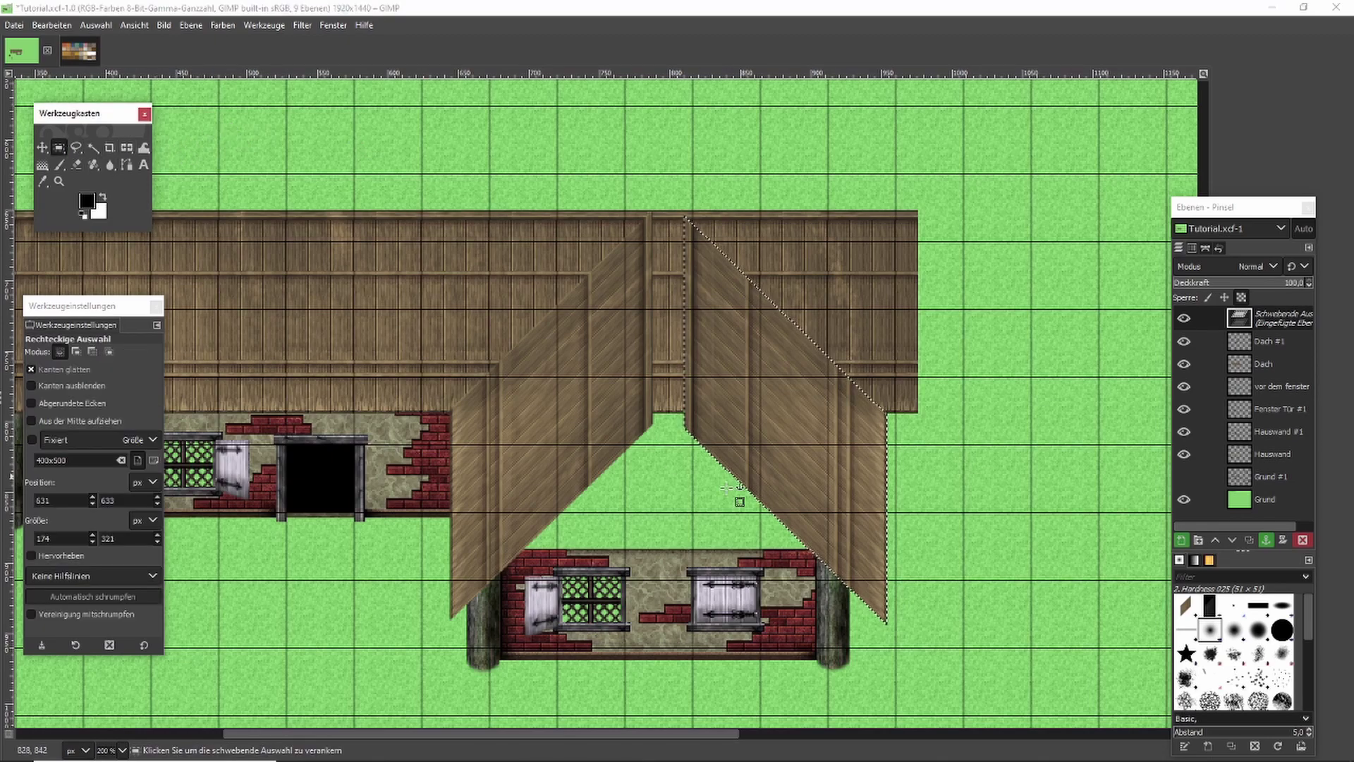
pyautogui.scroll(2, 758, 474)
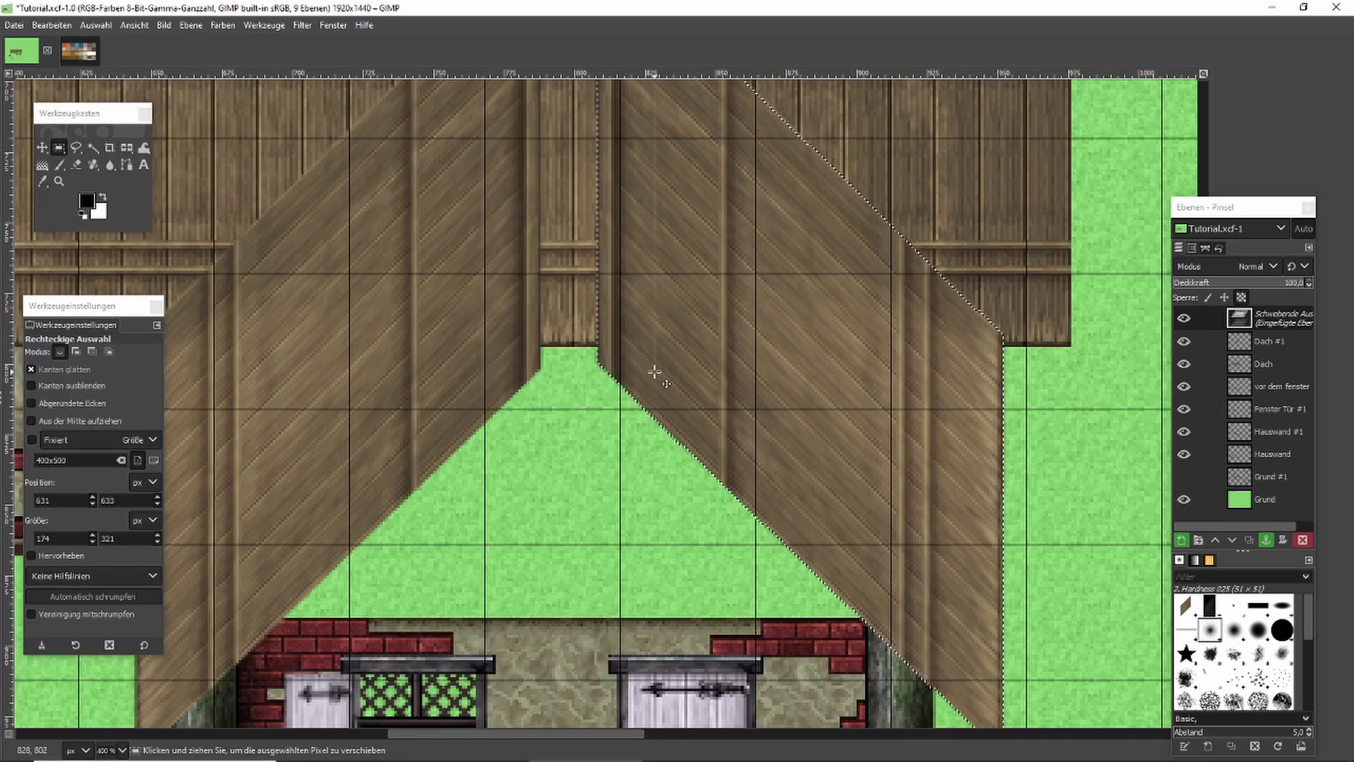
pyautogui.scroll(5, 653, 374)
pyautogui.scroll(1, 579, 113)
pyautogui.moveTo(639, 142); pyautogui.dragTo(635, 146)
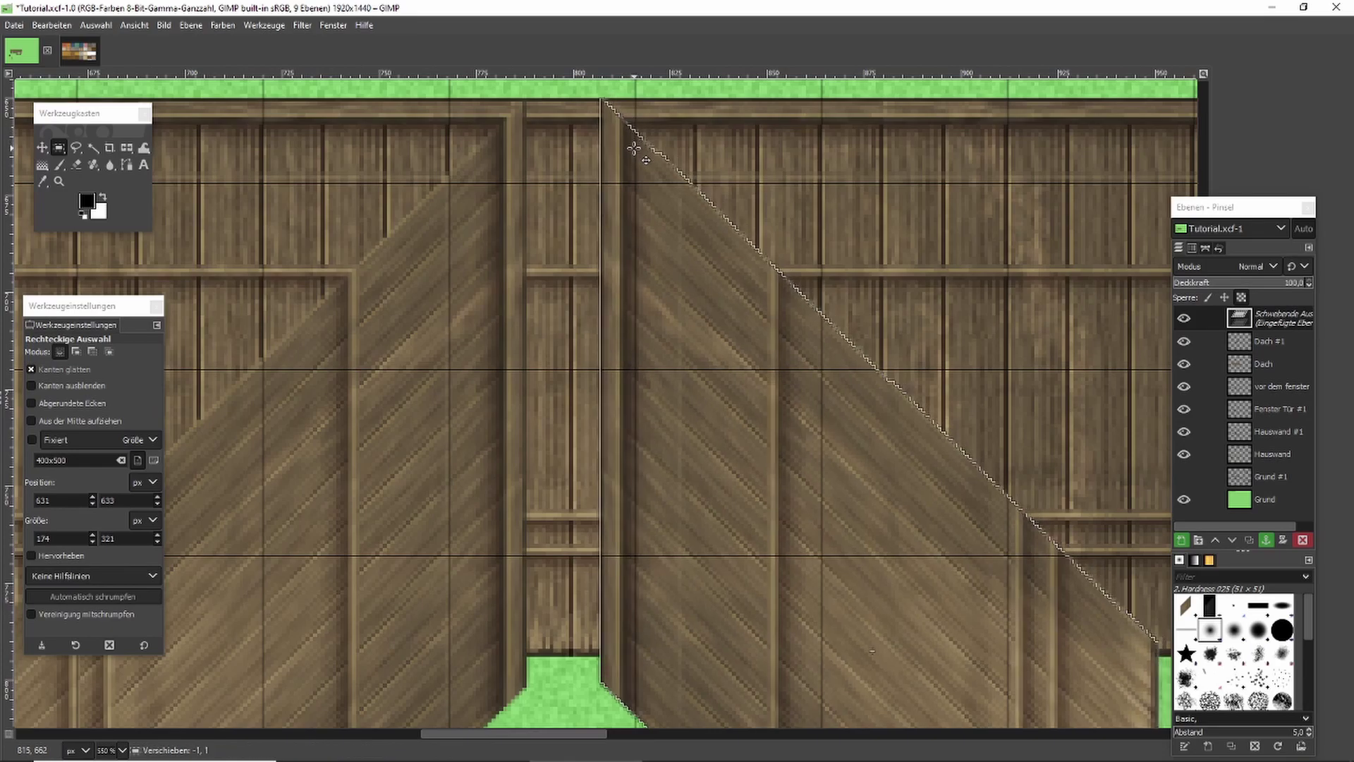
pyautogui.press('1')
pyautogui.click(1015, 152)
pyautogui.press('ctrl')
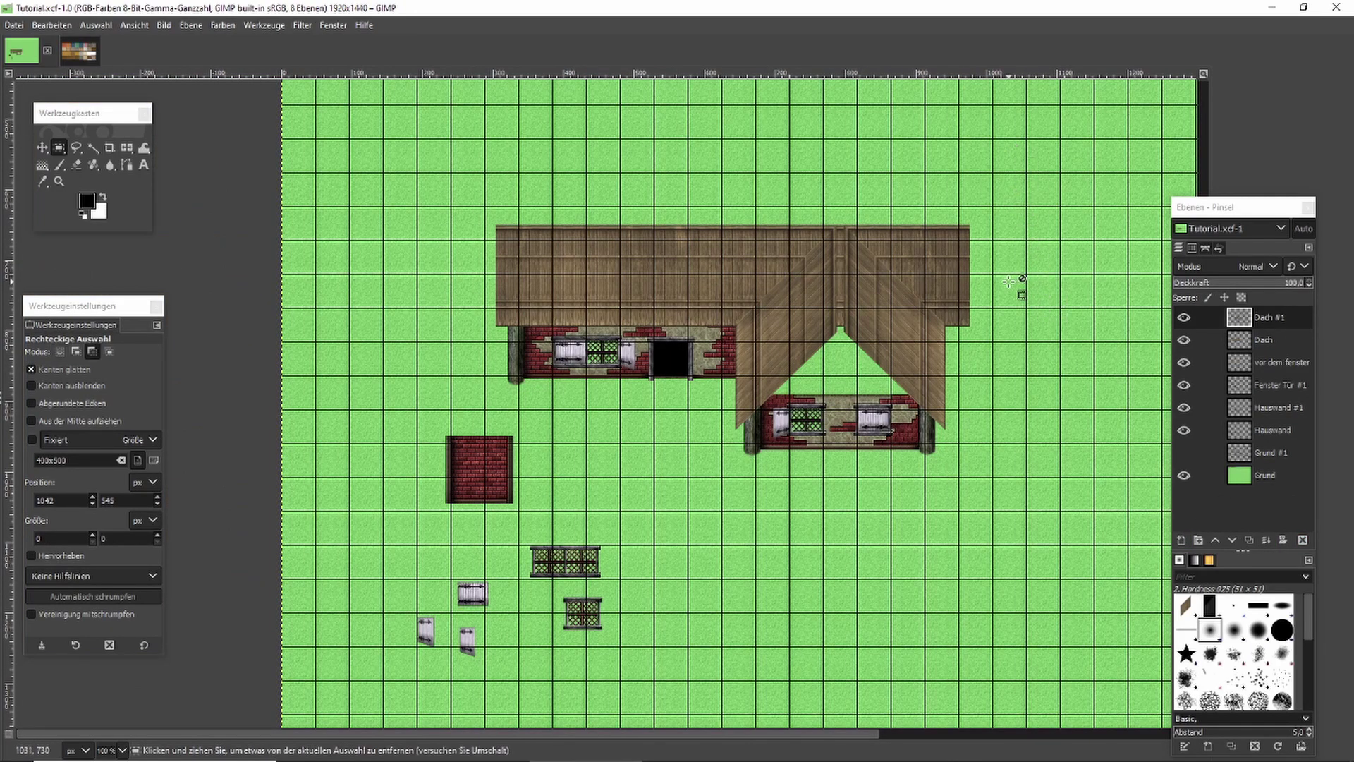
# Delete the strip of the main roof on the Dach layer that sticks out to the right of the gable, then clear the selection.
pyautogui.scroll(2, 1009, 281)
pyautogui.scroll(1, 985, 240)
pyautogui.moveTo(843, 118); pyautogui.dragTo(1009, 466)
pyautogui.scroll(3, 853, 387)
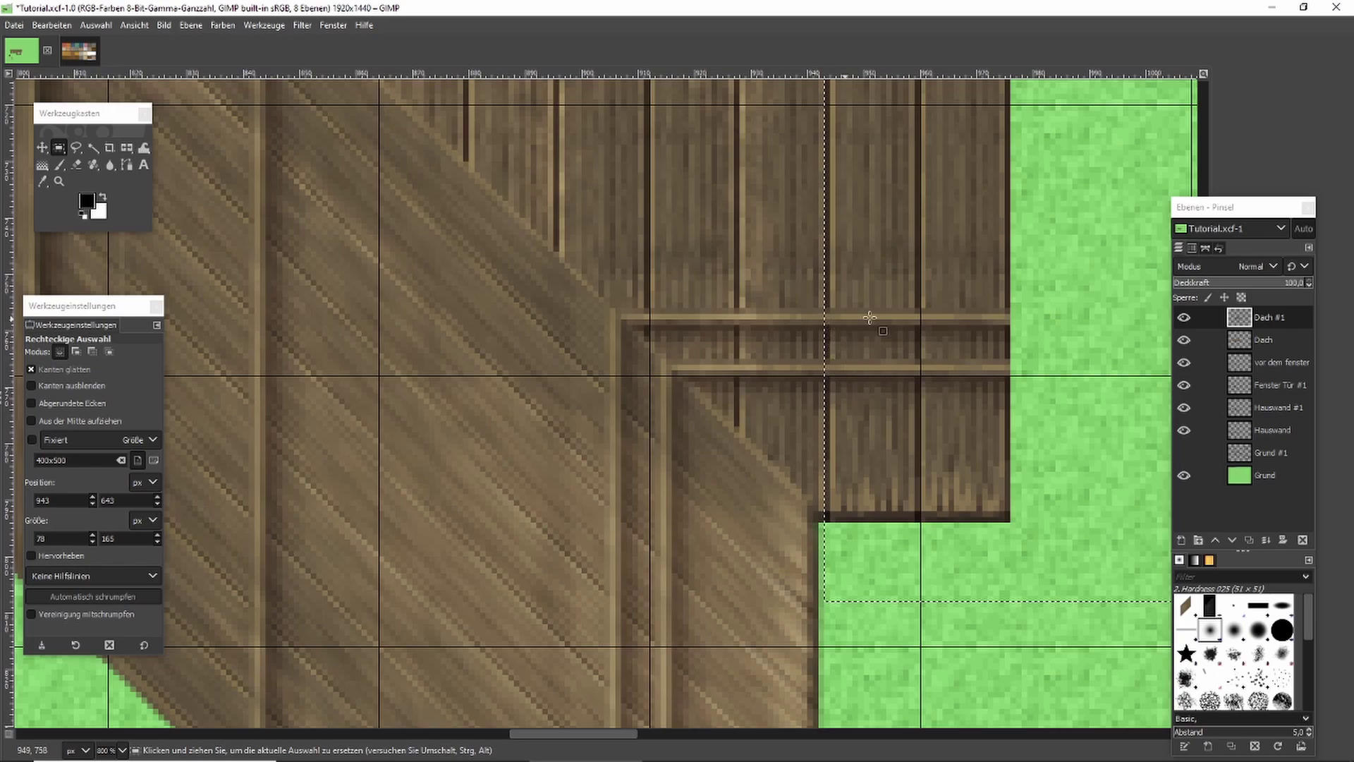
pyautogui.moveTo(839, 343)
pyautogui.mouseDown()
pyautogui.moveTo(864, 345)
pyautogui.moveTo(832, 344)
pyautogui.mouseUp()
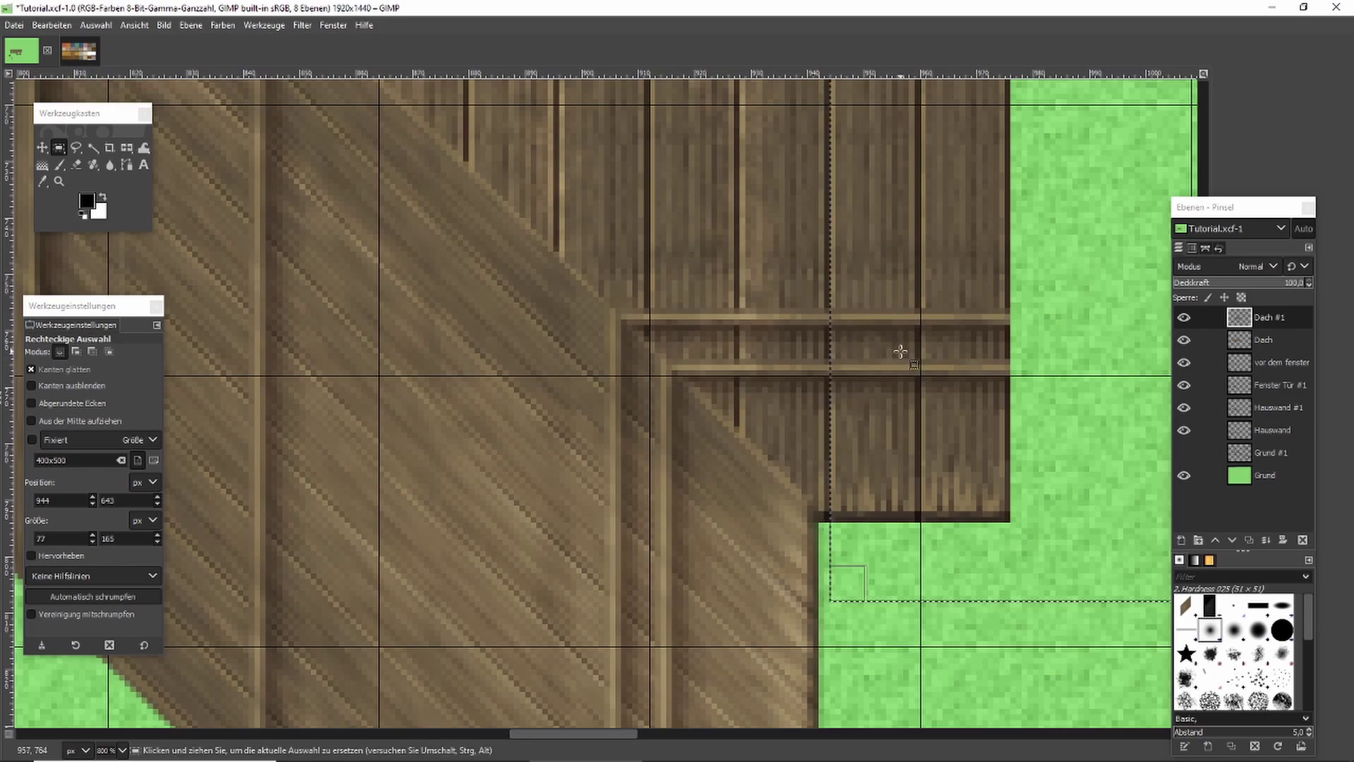
pyautogui.click(1267, 341)
pyautogui.press('Delete')
pyautogui.click(765, 255)
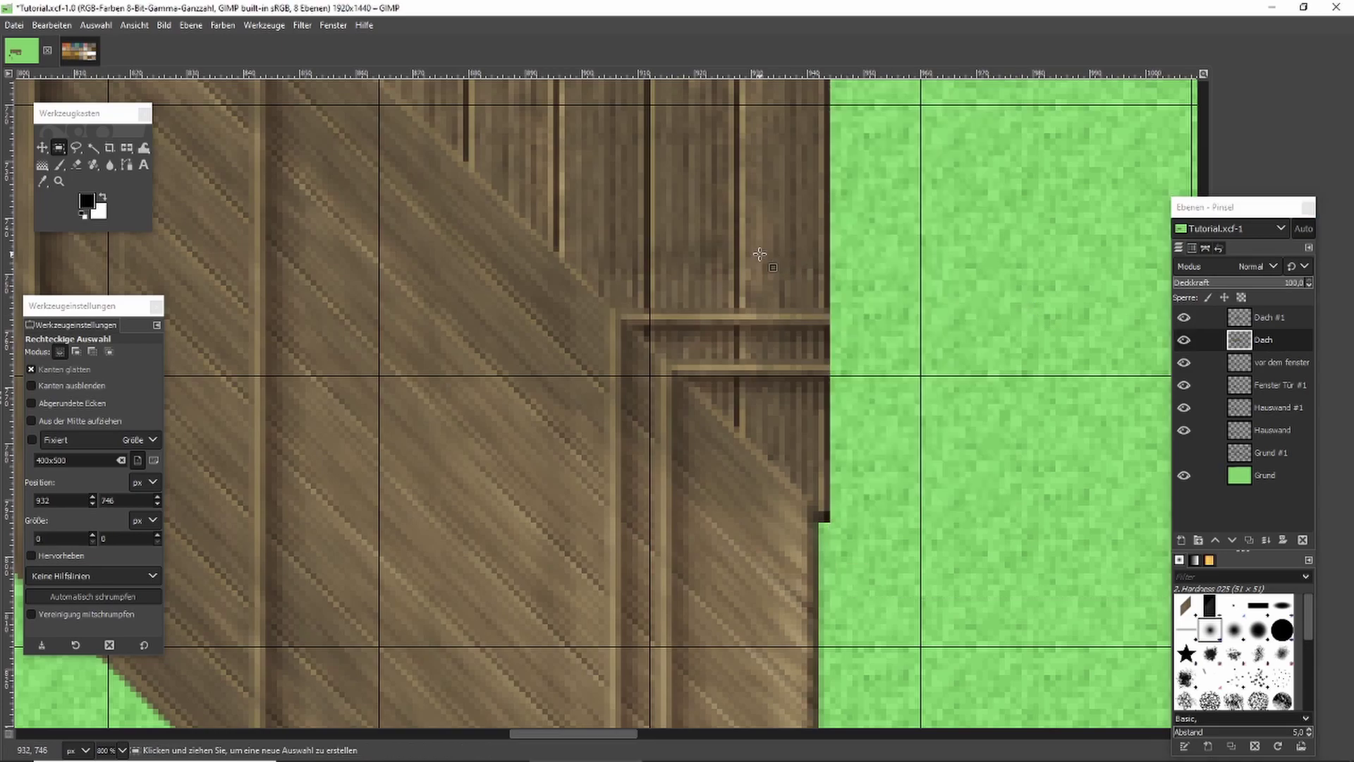
# Add a new transparent 1920 x 1440 px layer with the suggested name Dach above the Dach #1 layer.
pyautogui.keyDown('ctrl'); pyautogui.scroll(-4, 917, 289); pyautogui.keyUp('ctrl')
pyautogui.keyDown('ctrl'); pyautogui.scroll(-2, 913, 283); pyautogui.keyUp('ctrl')
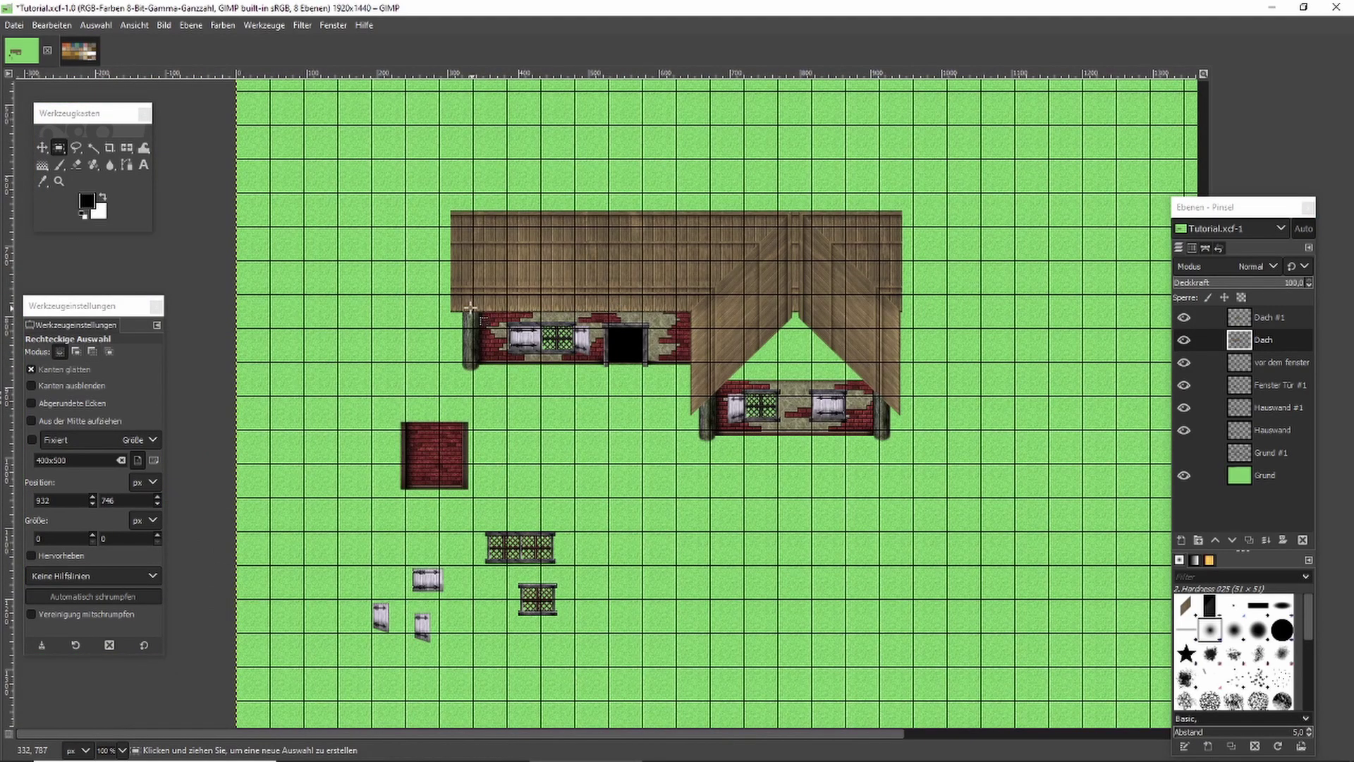
pyautogui.click(1259, 321)
pyautogui.click(1181, 540)
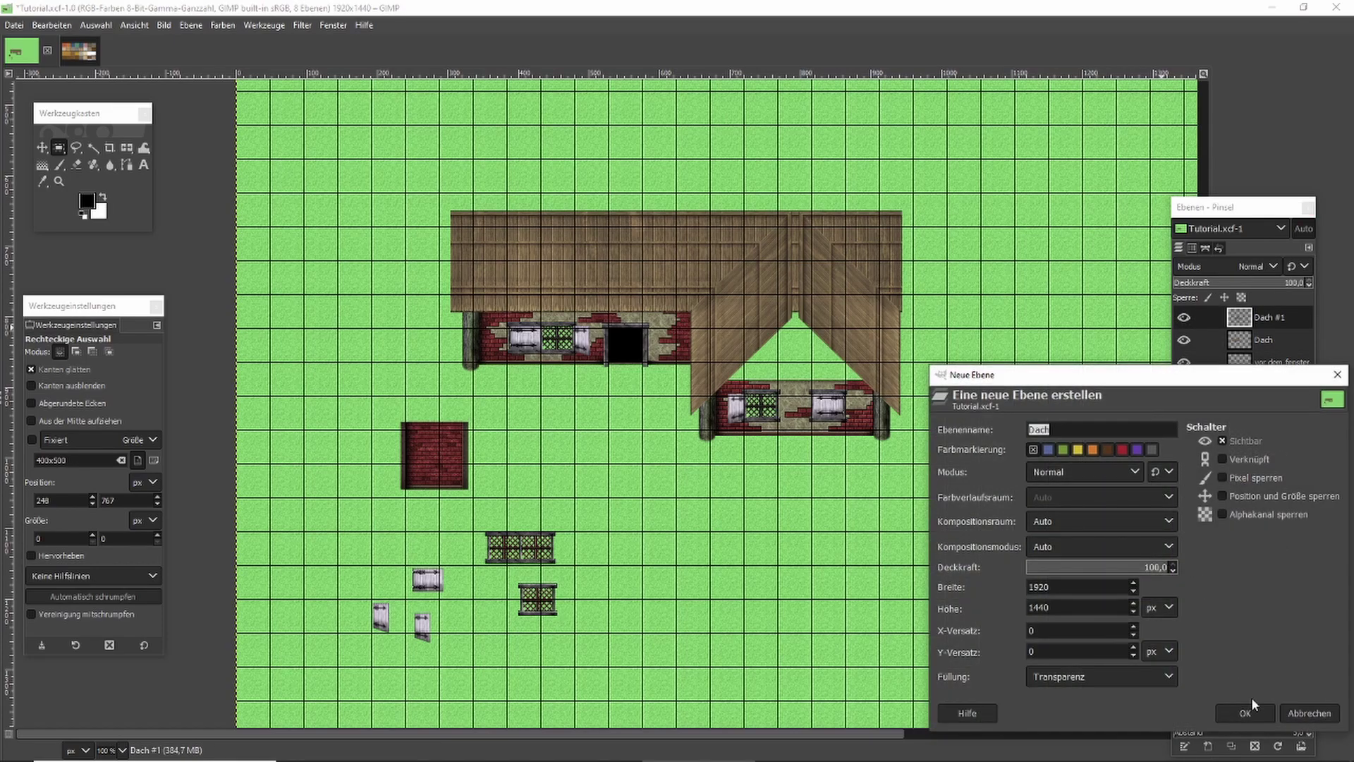
pyautogui.click(1254, 708)
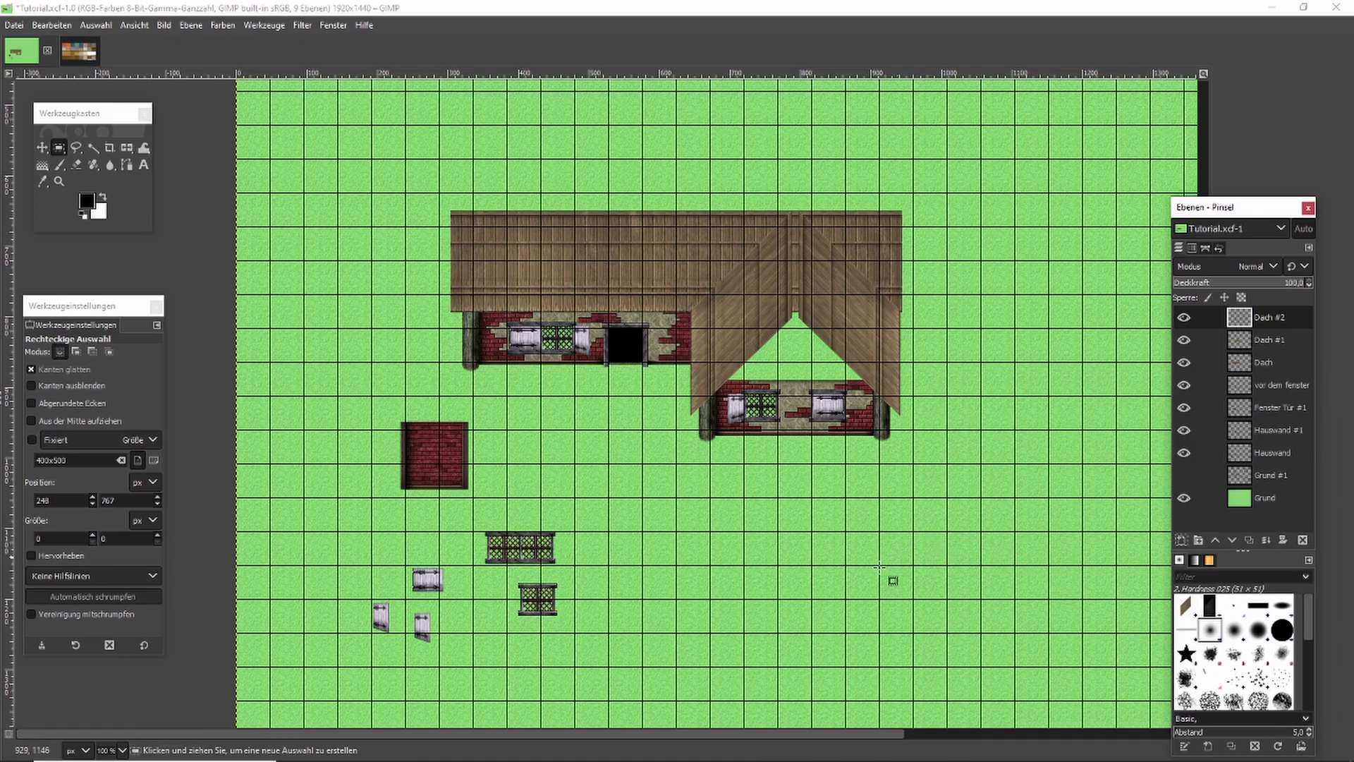
# Copy the vertical log wall tile from the Outside_A3 tileset and paste it onto the grass left of the house in the Tutorial image.
pyautogui.click(64, 49)
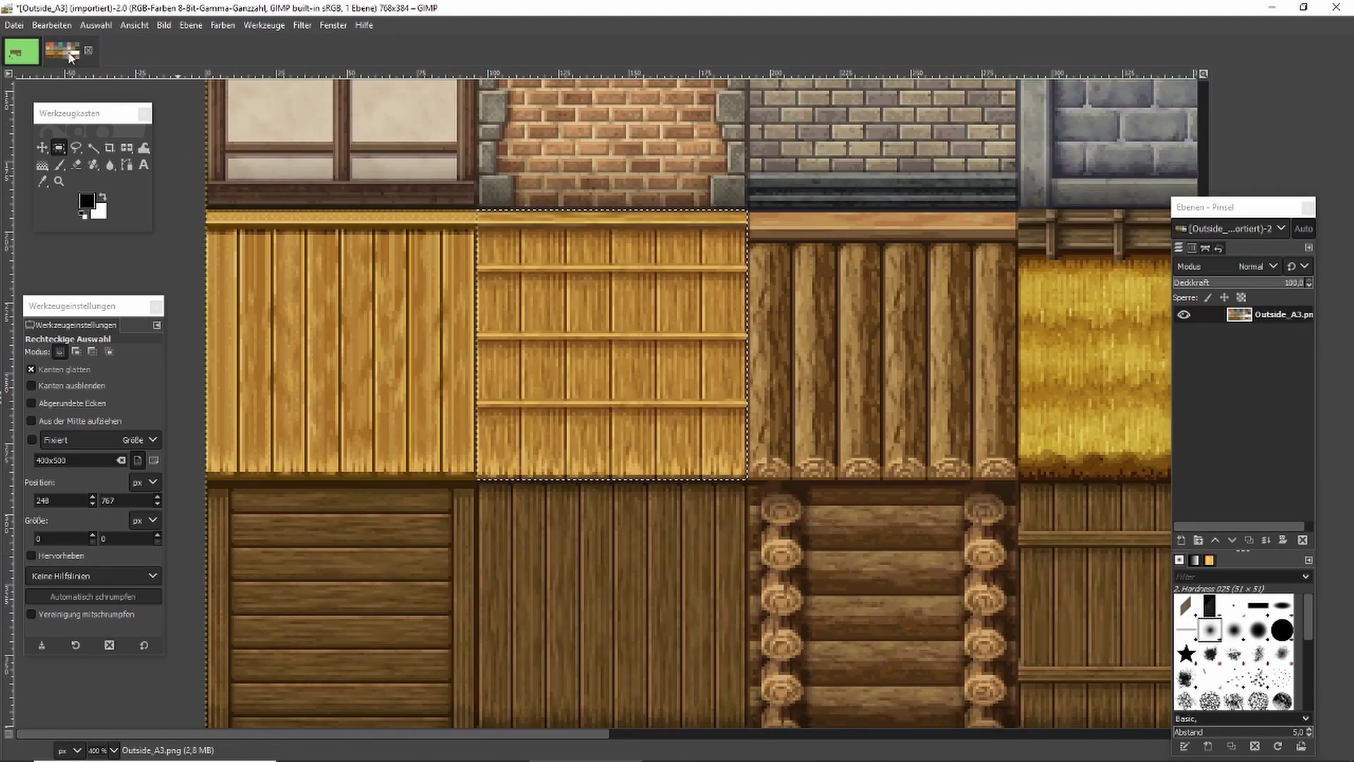
pyautogui.click(1063, 239)
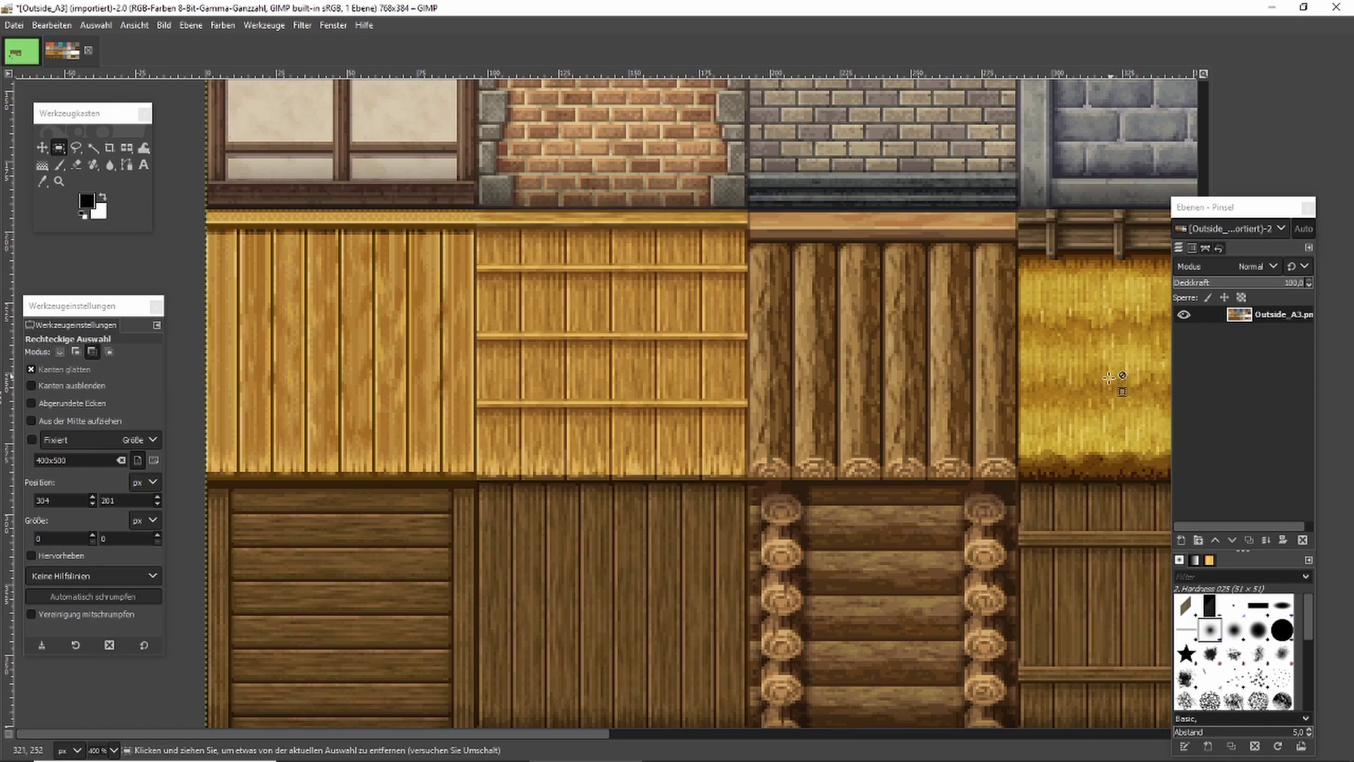
pyautogui.scroll(1, 1111, 378)
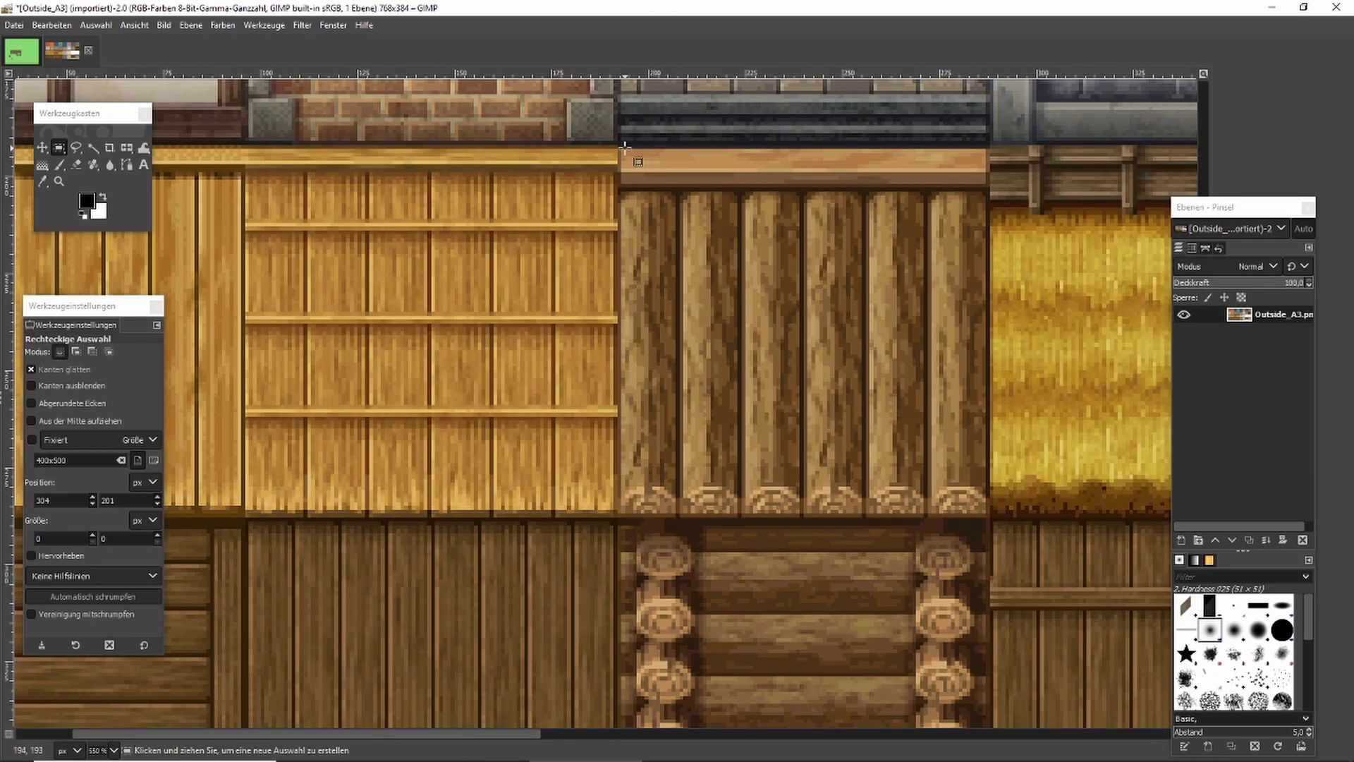
pyautogui.moveTo(620, 149); pyautogui.dragTo(989, 526)
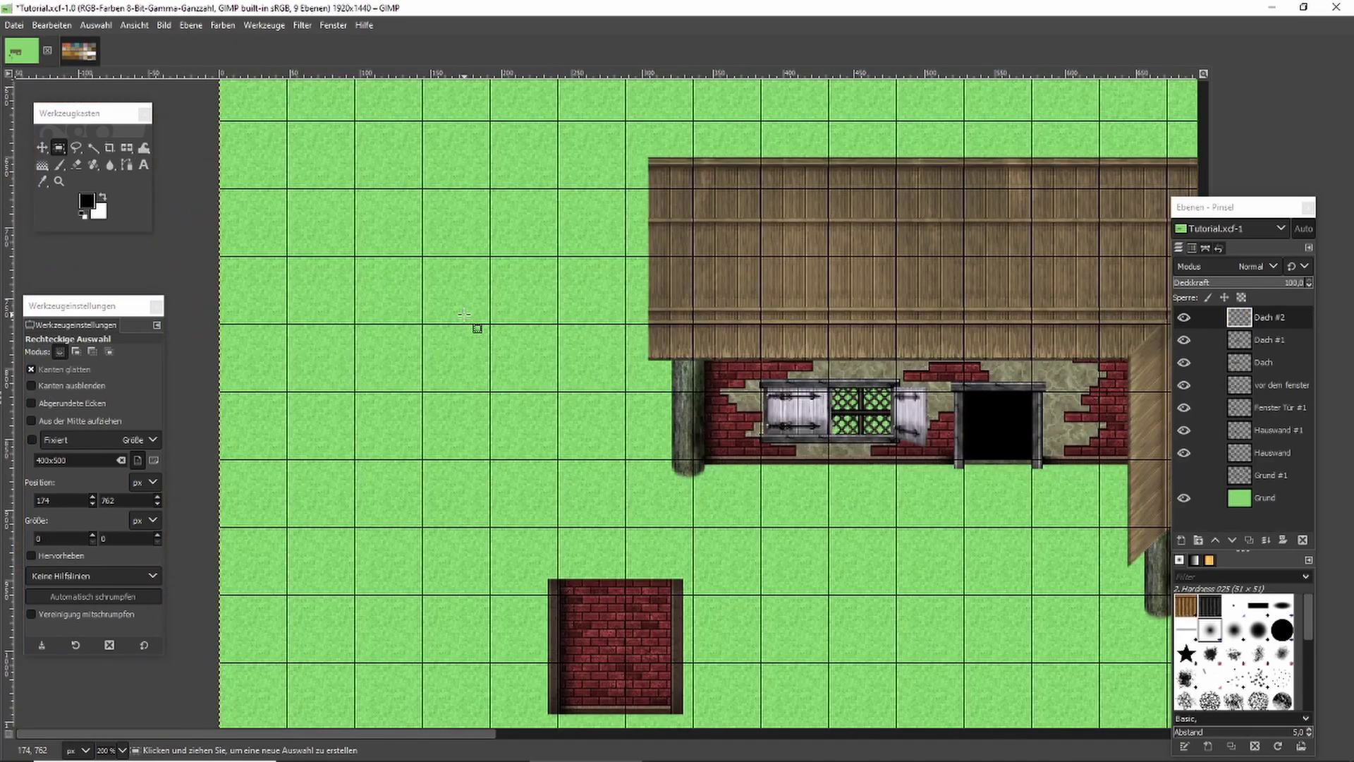
pyautogui.hotkey('ctrl', 'v')
pyautogui.moveTo(705, 388); pyautogui.dragTo(413, 225)
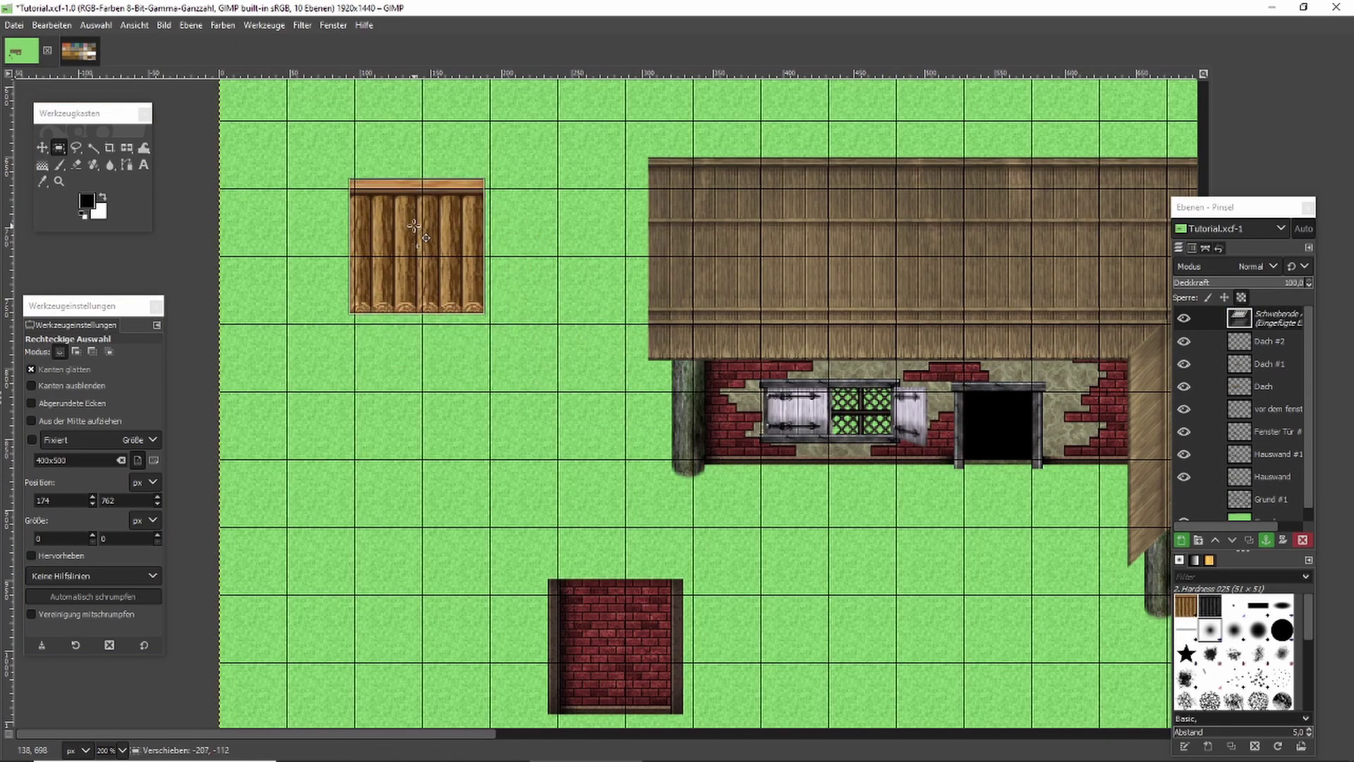
pyautogui.click(540, 194)
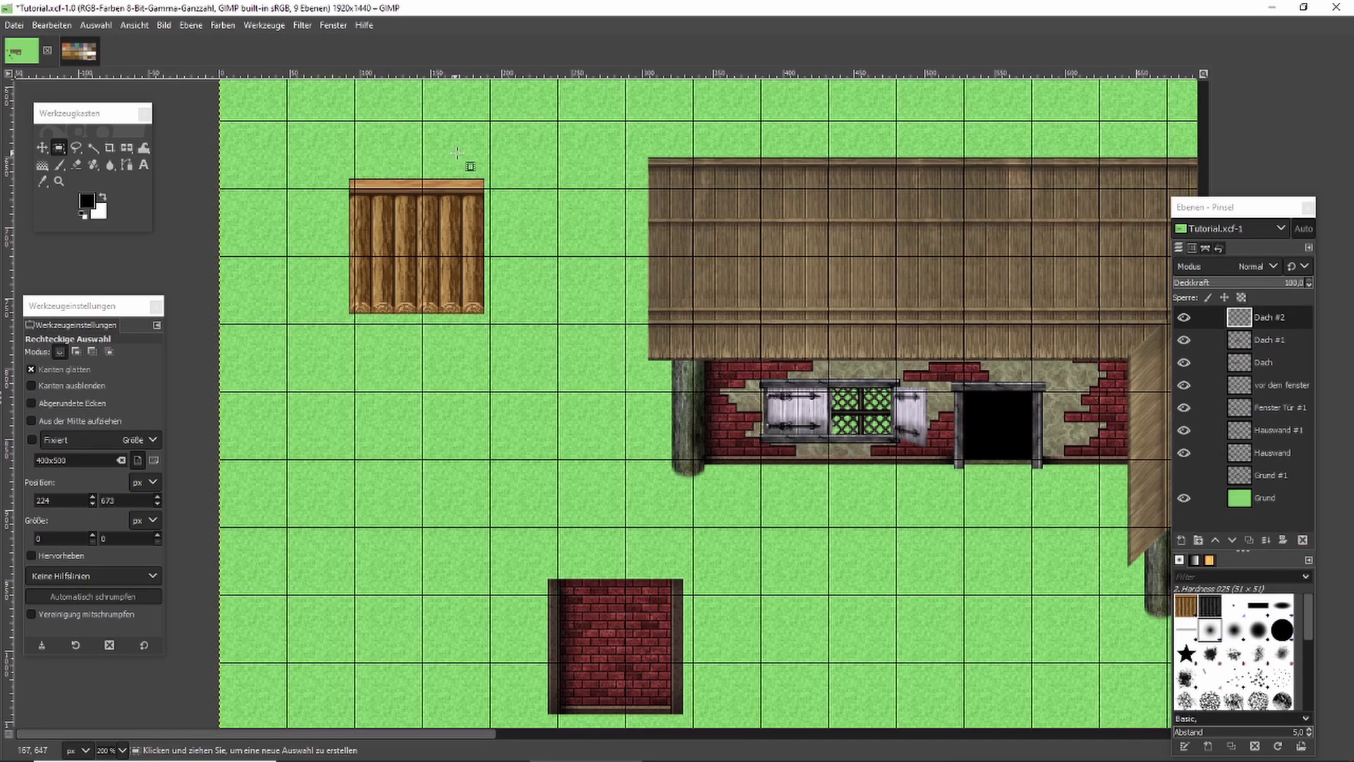
# Select the leftmost log of the pasted tile below its horizontal beam, including the cut end, and copy it.
pyautogui.scroll(2, 332, 160)
pyautogui.moveTo(327, 163); pyautogui.dragTo(421, 498)
pyautogui.moveTo(380, 186); pyautogui.dragTo(369, 253)
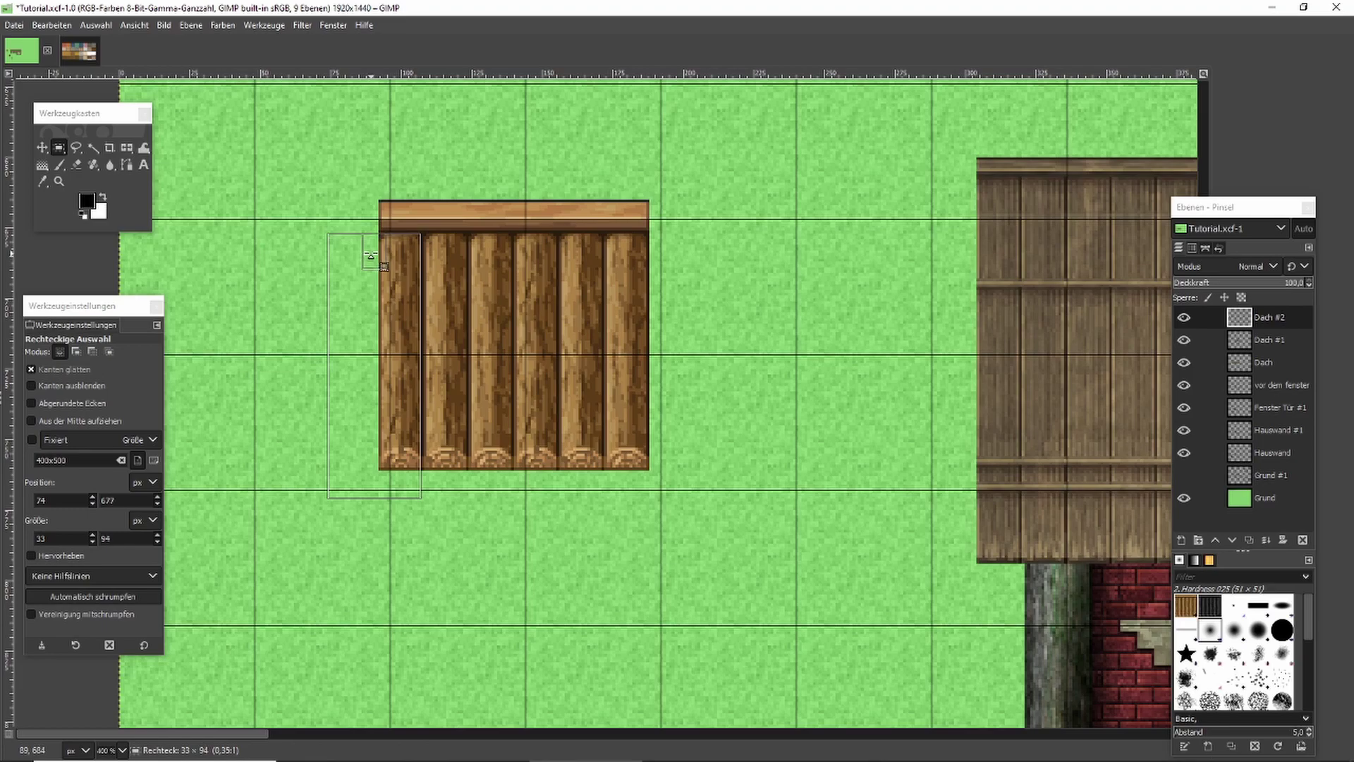
pyautogui.scroll(3, 371, 255)
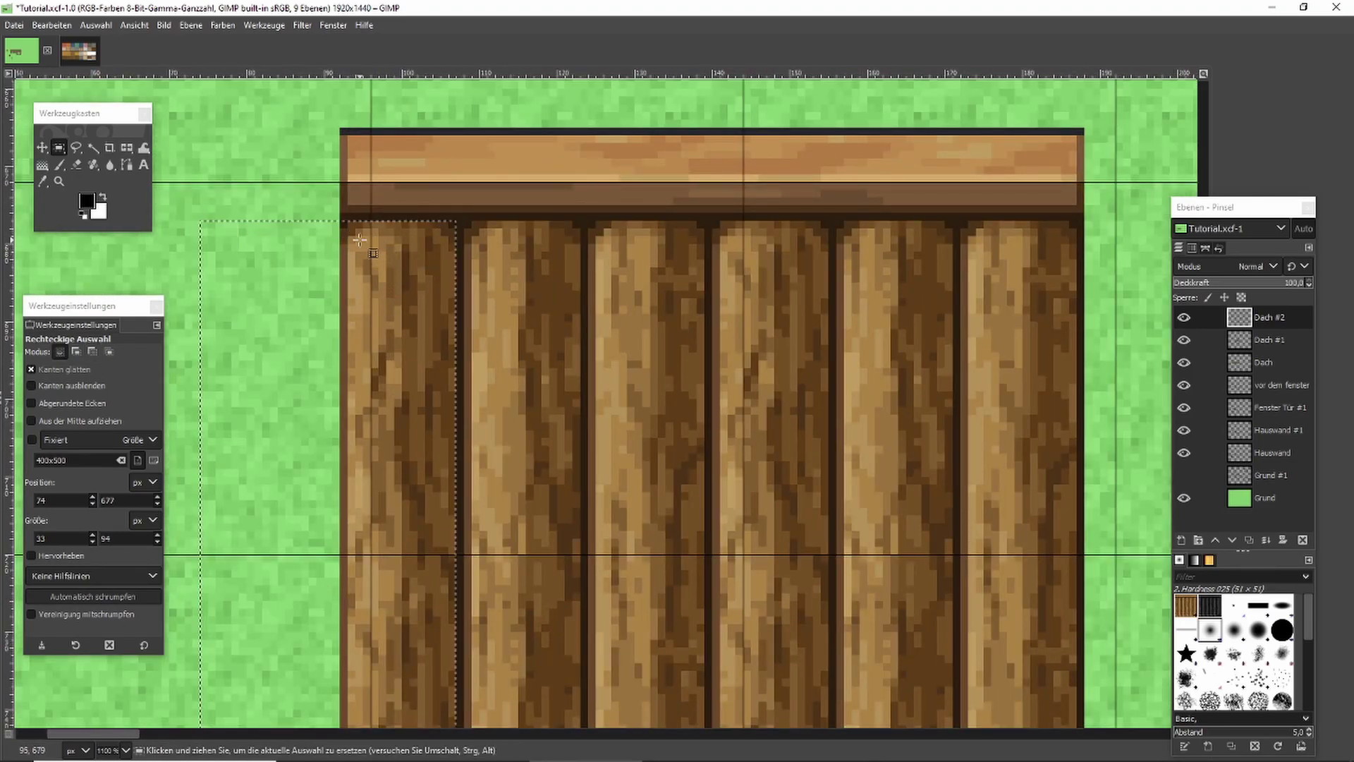
pyautogui.moveTo(332, 214); pyautogui.dragTo(463, 650)
pyautogui.scroll(-3, 464, 460)
pyautogui.hotkey('ctrl', 'c')
# Paste the single log and anchor it along the left edge of the main roof, just below the ridge.
pyautogui.click(821, 416)
pyautogui.hotkey('ctrl', 'v')
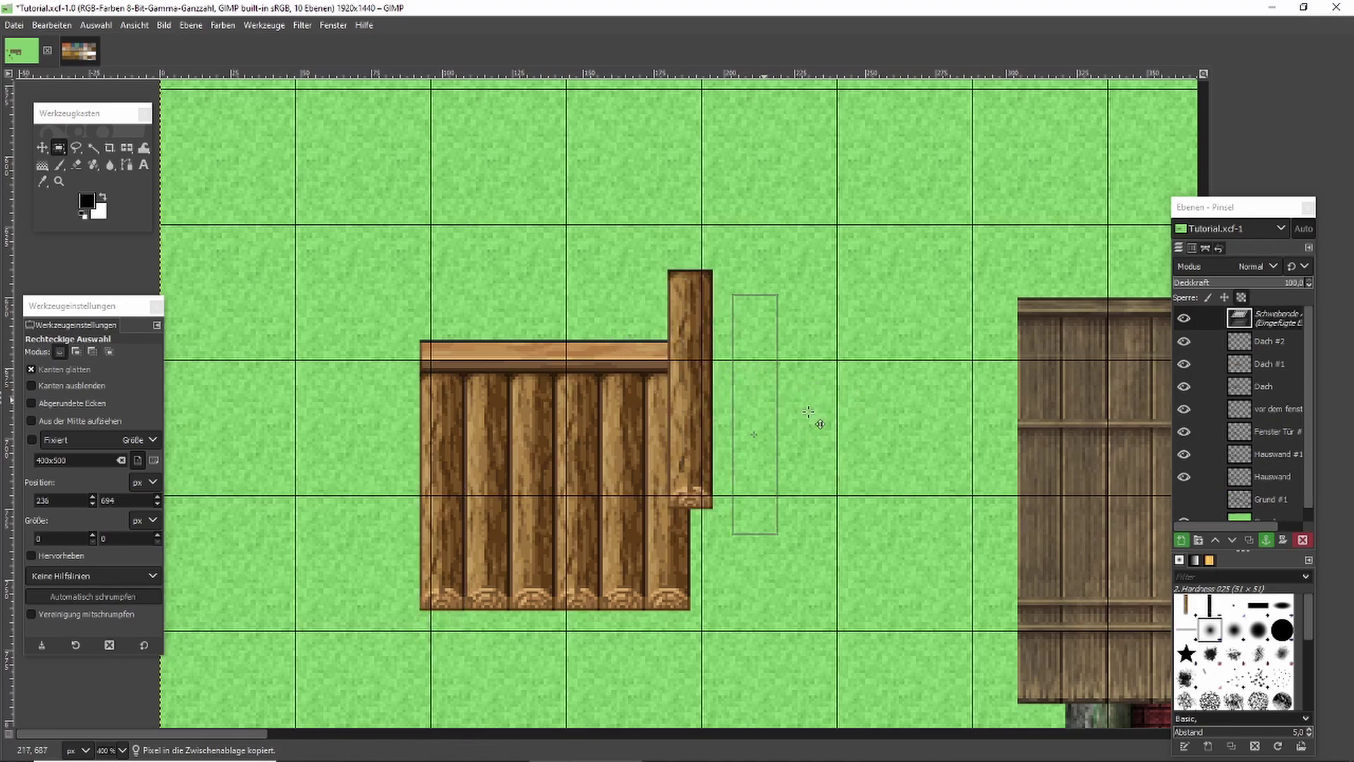
pyautogui.moveTo(693, 371); pyautogui.dragTo(967, 431)
pyautogui.scroll(-3, 938, 447)
pyautogui.scroll(3, 952, 500)
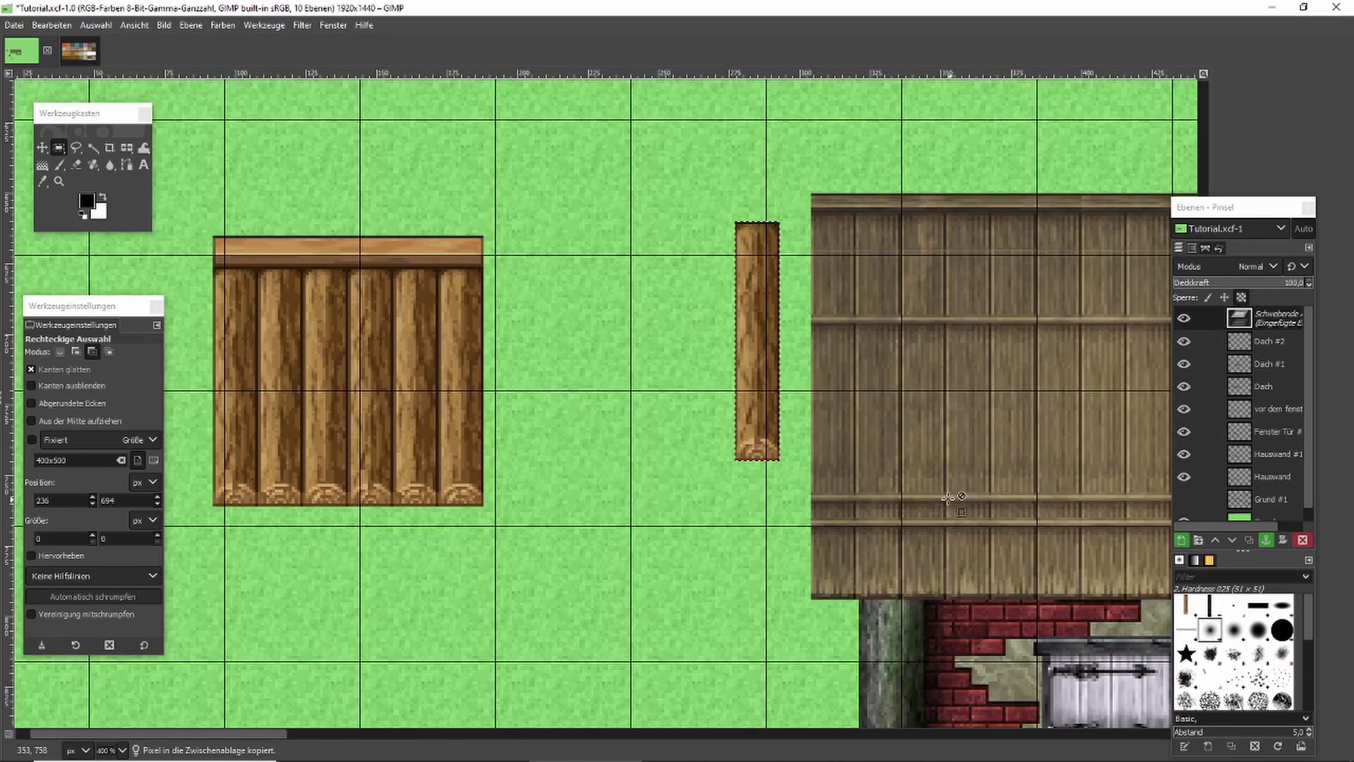
pyautogui.moveTo(750, 328); pyautogui.dragTo(826, 318)
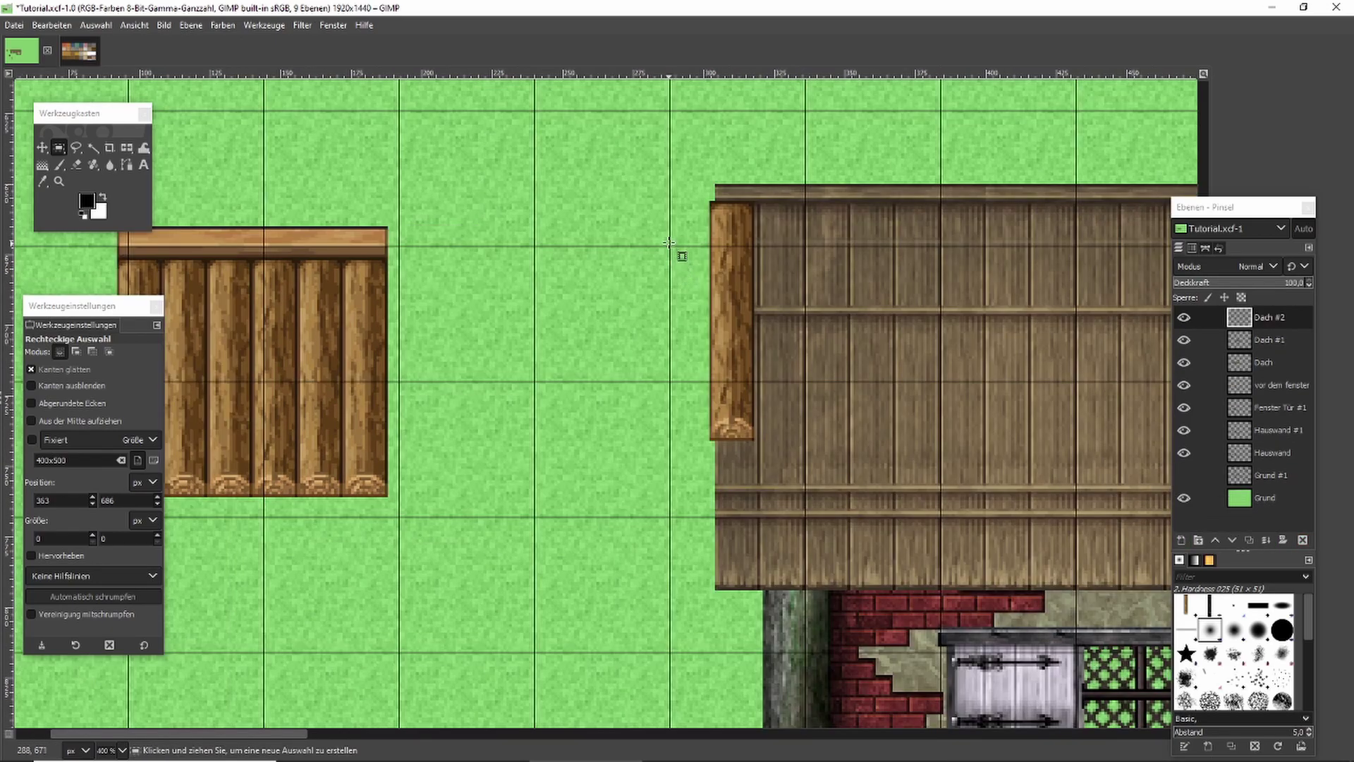
# Lengthen the log on the roof's left edge by clearing its lower end and attaching a pasted copy of the log below.
pyautogui.moveTo(669, 243); pyautogui.dragTo(823, 498)
pyautogui.hotkey('ctrl', 'c')
pyautogui.moveTo(748, 244); pyautogui.dragTo(745, 397)
pyautogui.press('Delete')
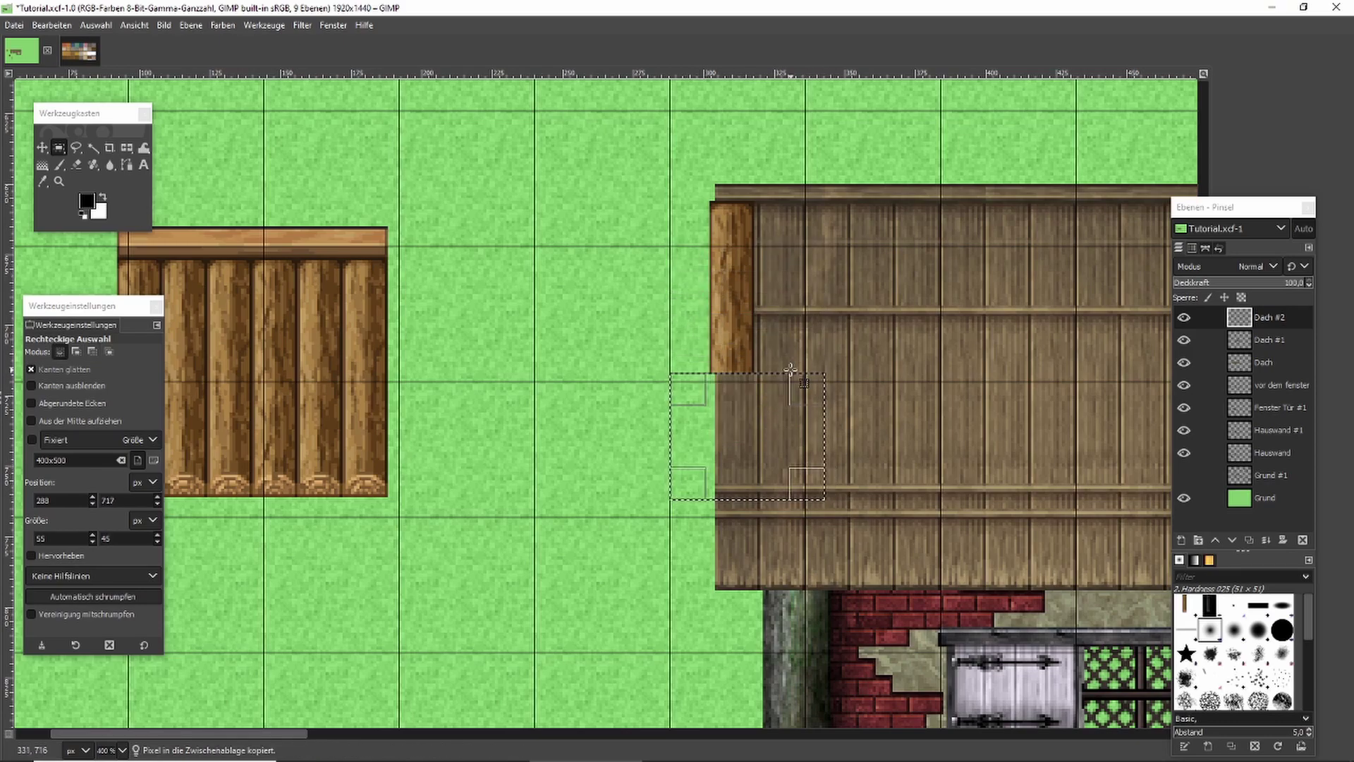
pyautogui.hotkey('ctrl', 'v')
pyautogui.moveTo(764, 369); pyautogui.dragTo(735, 412)
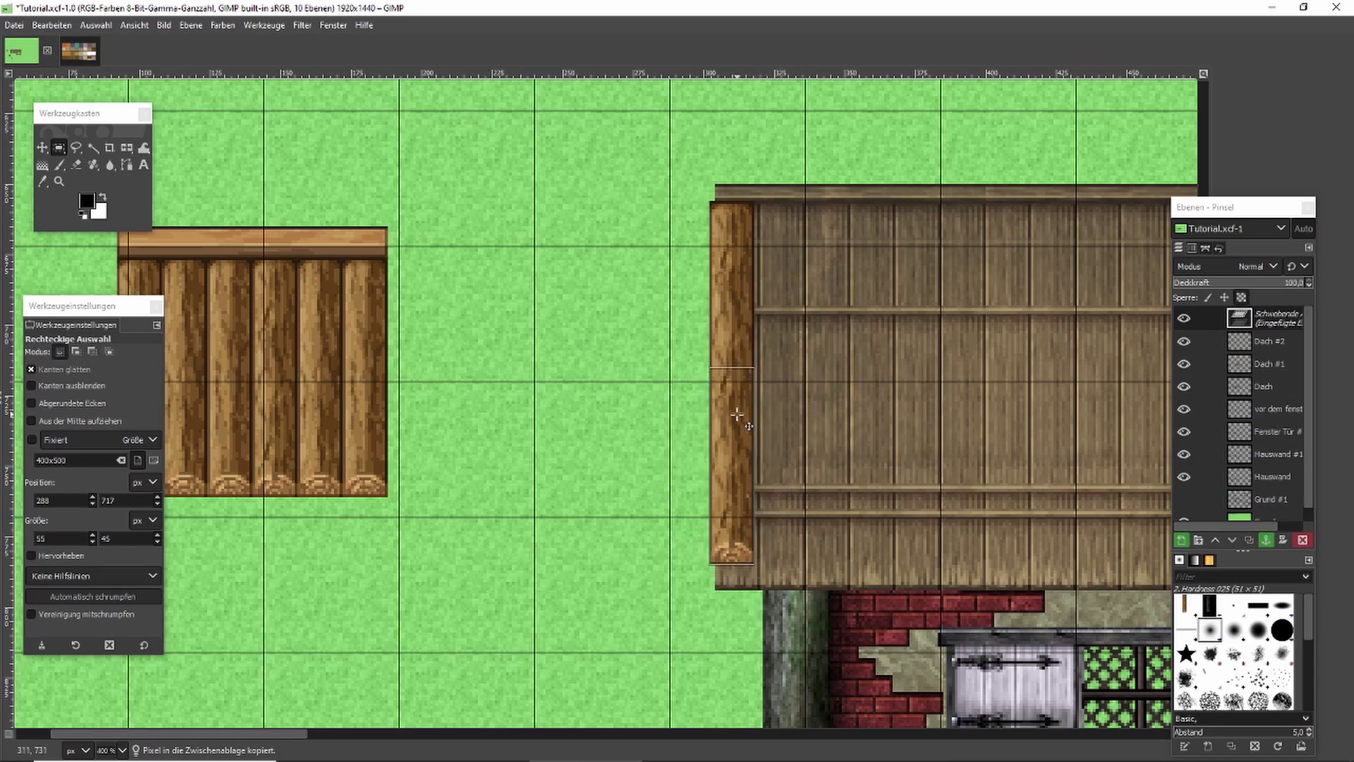
pyautogui.click(815, 407)
# Paste another log section over the lower end so the beam extends past the roof's lower edge, and anchor it.
pyautogui.scroll(-3, 810, 404)
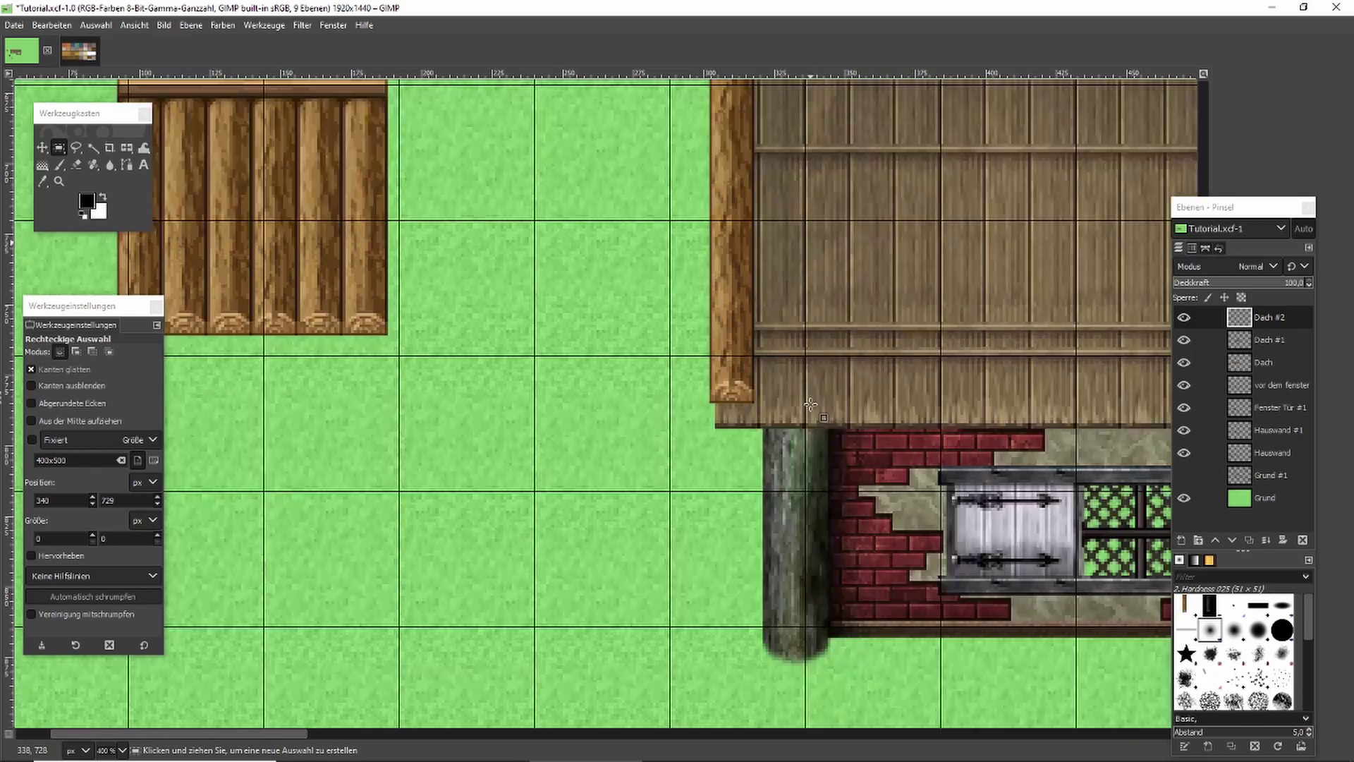
pyautogui.press('ctrl')
pyautogui.hotkey('ctrl', 'v')
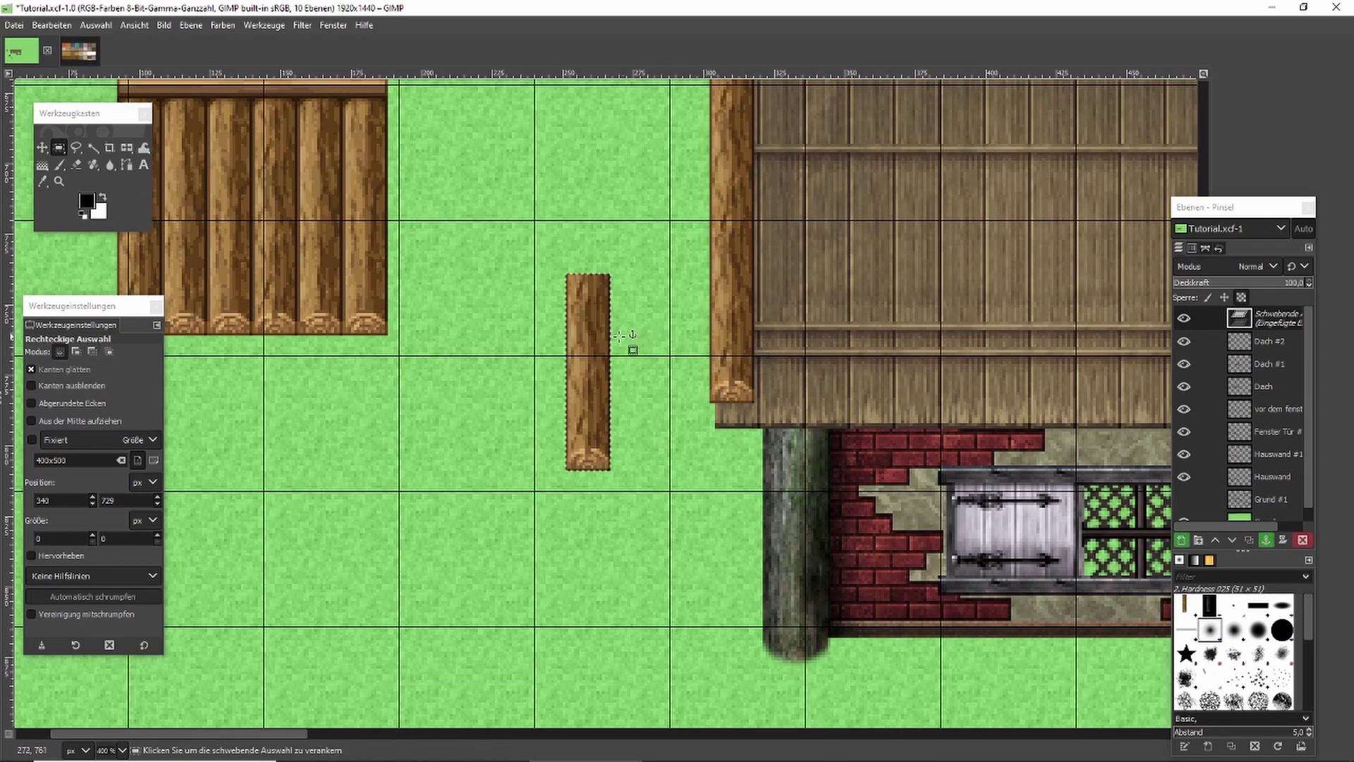
pyautogui.moveTo(594, 337); pyautogui.dragTo(736, 345)
pyautogui.scroll(-2, 736, 344)
pyautogui.scroll(2, 741, 340)
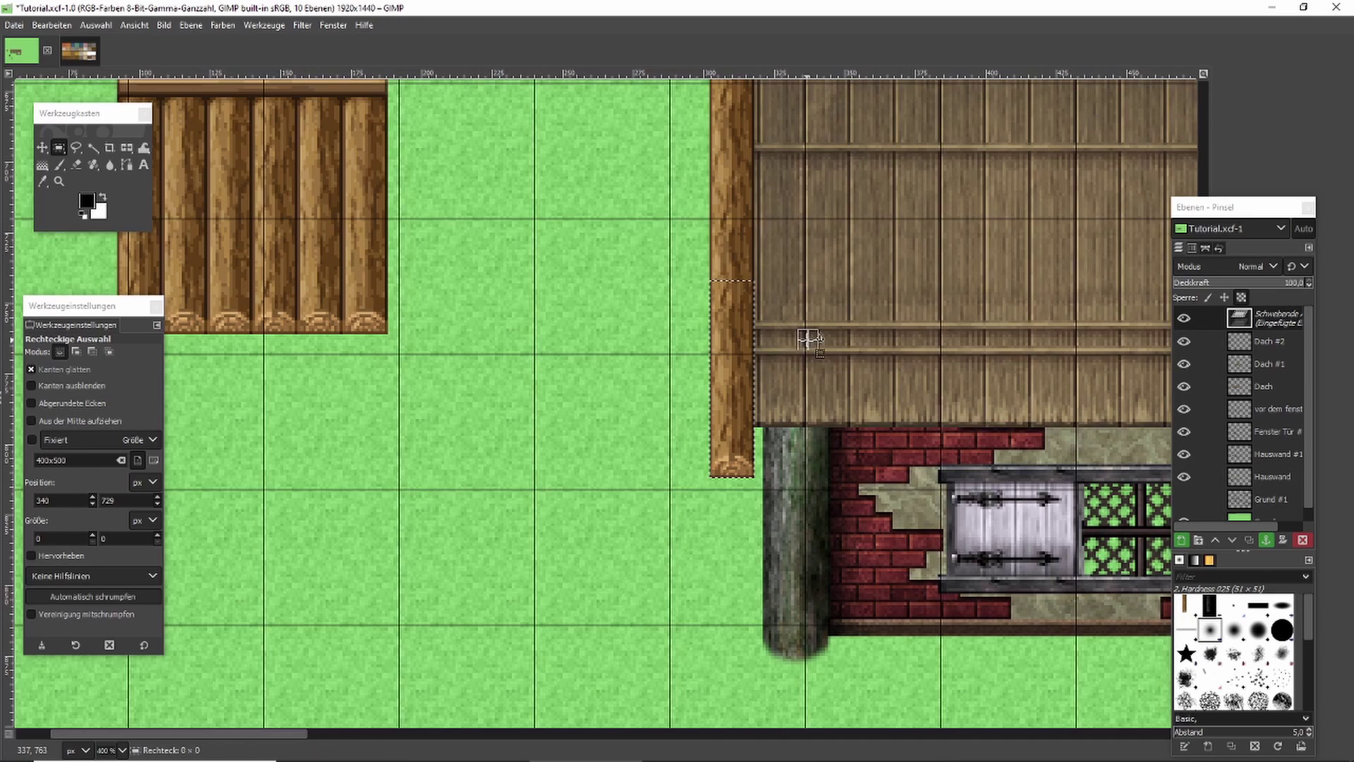
pyautogui.hotkey('ctrl', 'h')
# Select the whole log beam and adjust it with Hue/Saturation to lightness -61.2 and saturation -32.6.
pyautogui.scroll(-1, 808, 340)
pyautogui.scroll(-2, 808, 340)
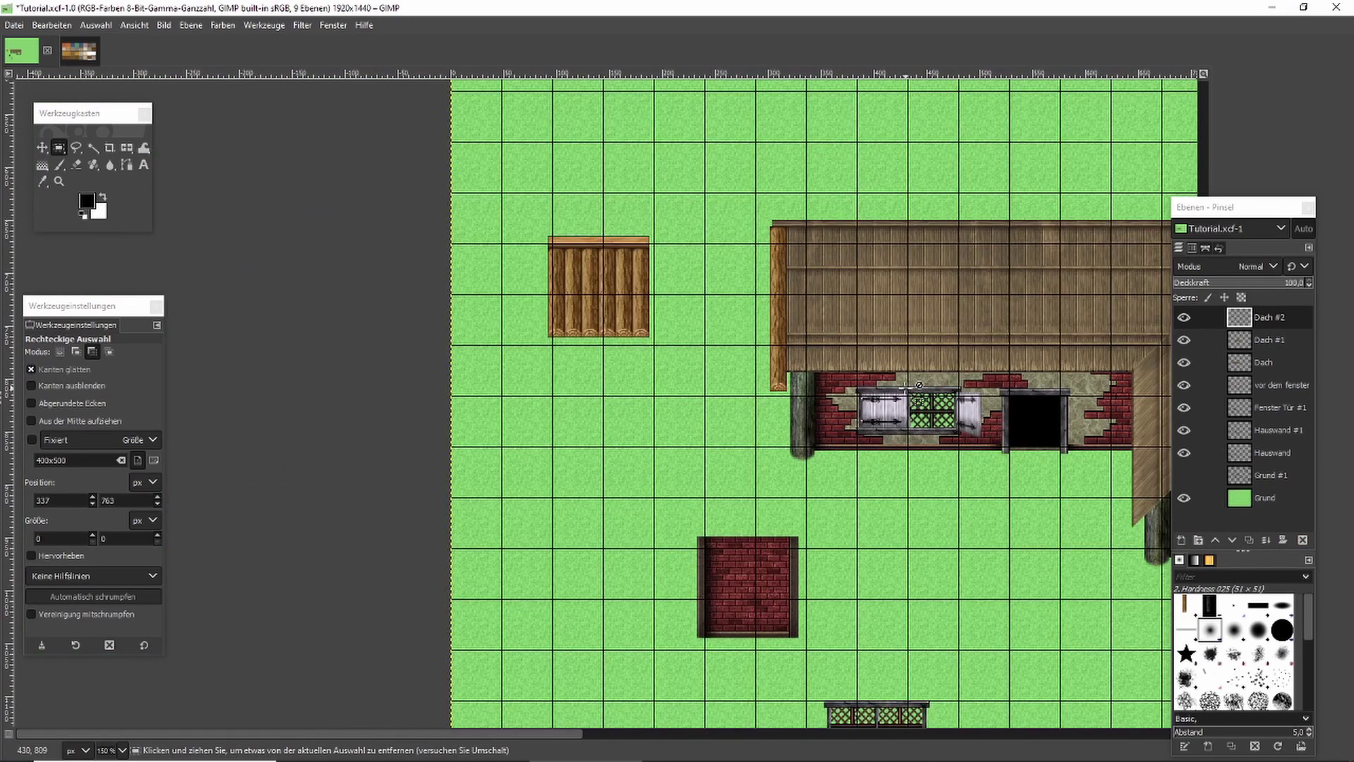
pyautogui.scroll(-1, 984, 393)
pyautogui.scroll(3, 953, 368)
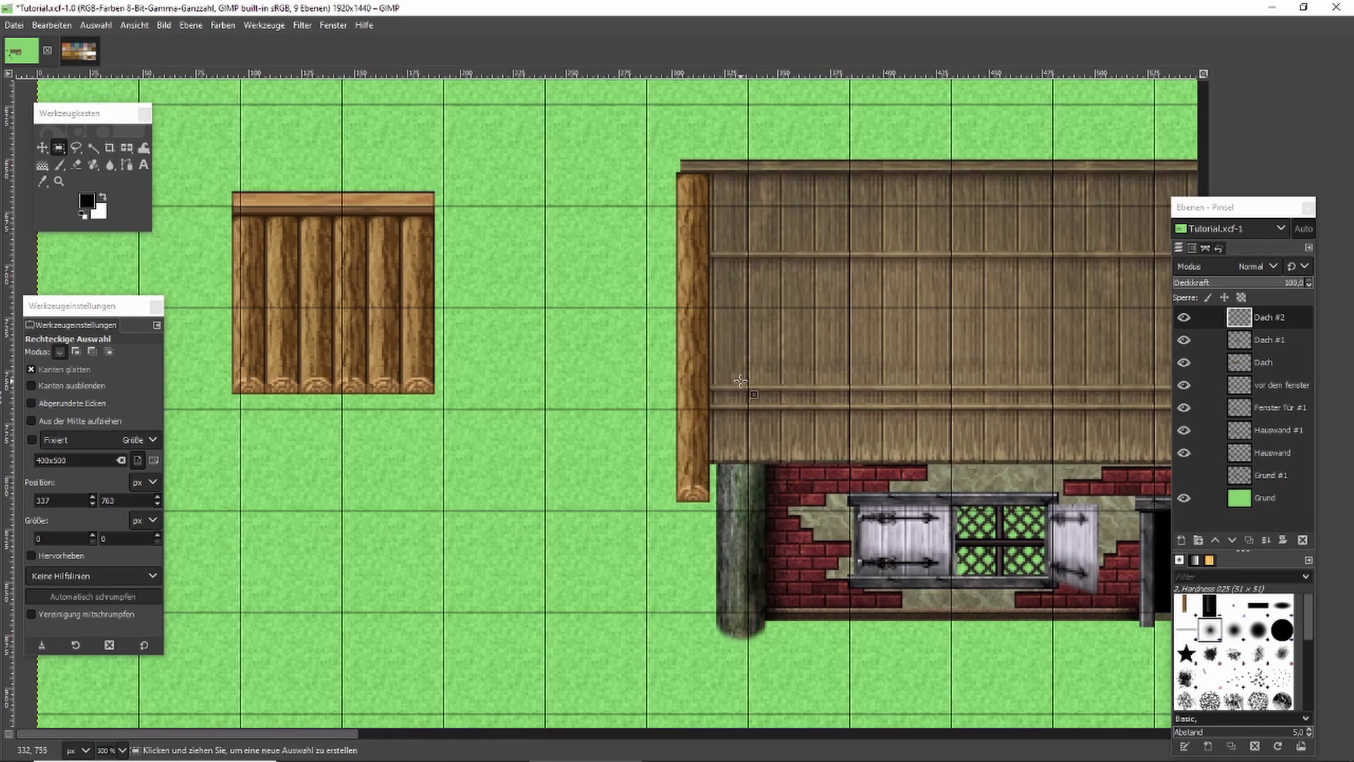
pyautogui.moveTo(639, 140); pyautogui.dragTo(727, 379)
pyautogui.moveTo(727, 510); pyautogui.dragTo(726, 509)
pyautogui.click(225, 24)
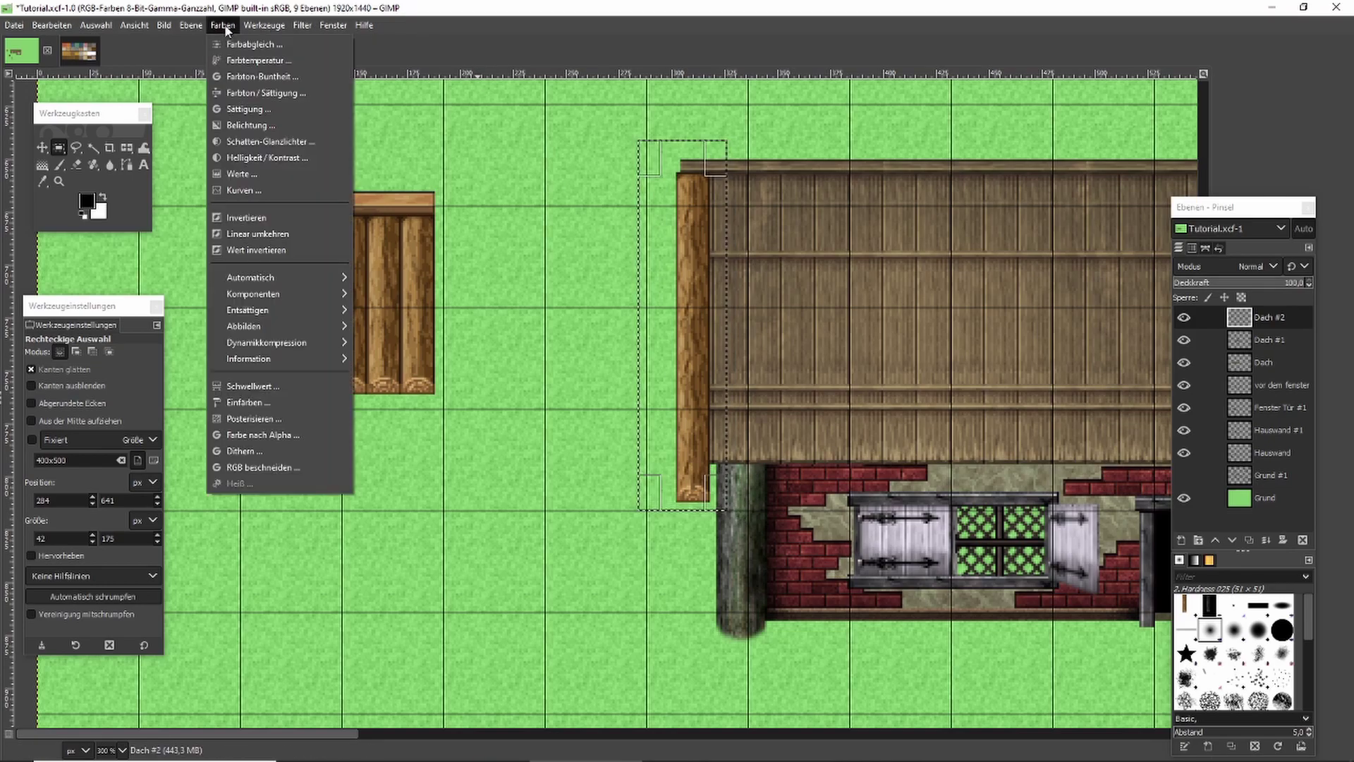
pyautogui.click(254, 91)
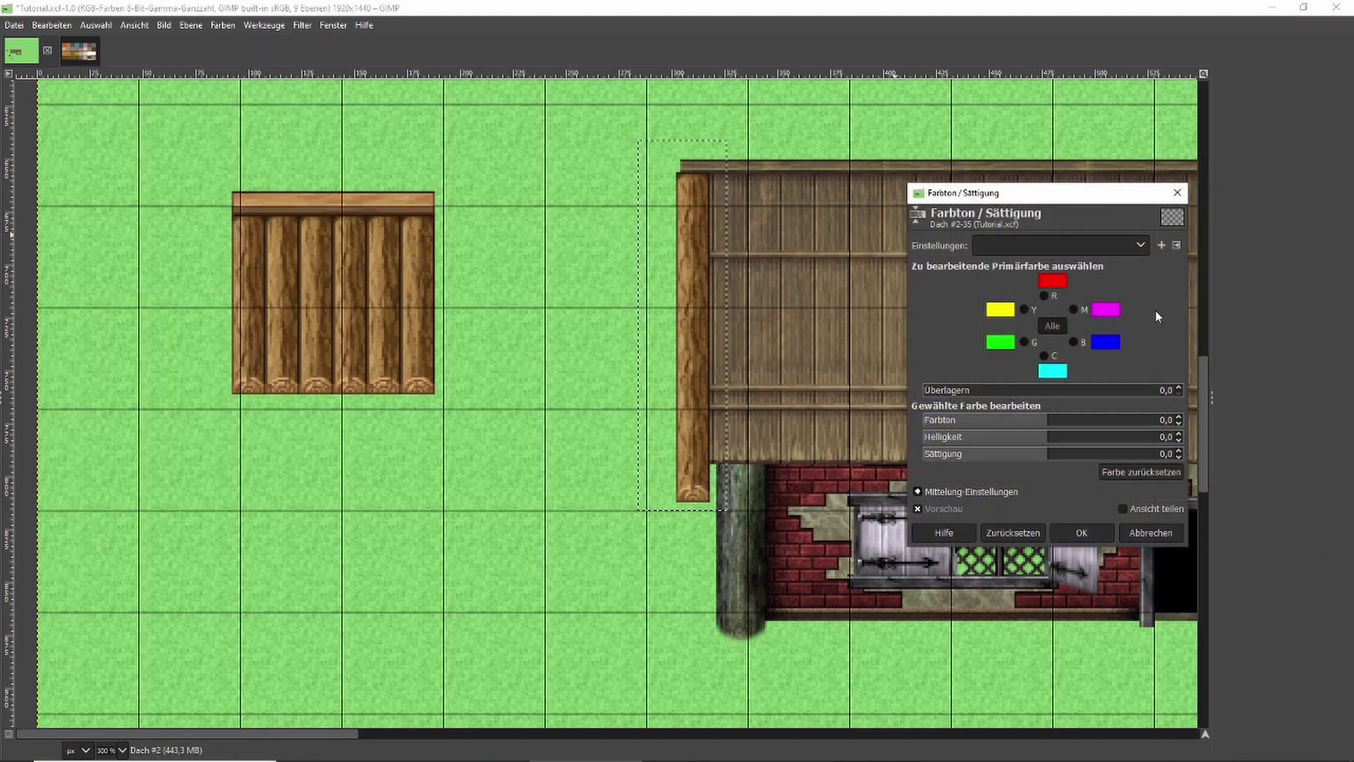
pyautogui.moveTo(1044, 455); pyautogui.dragTo(1016, 453)
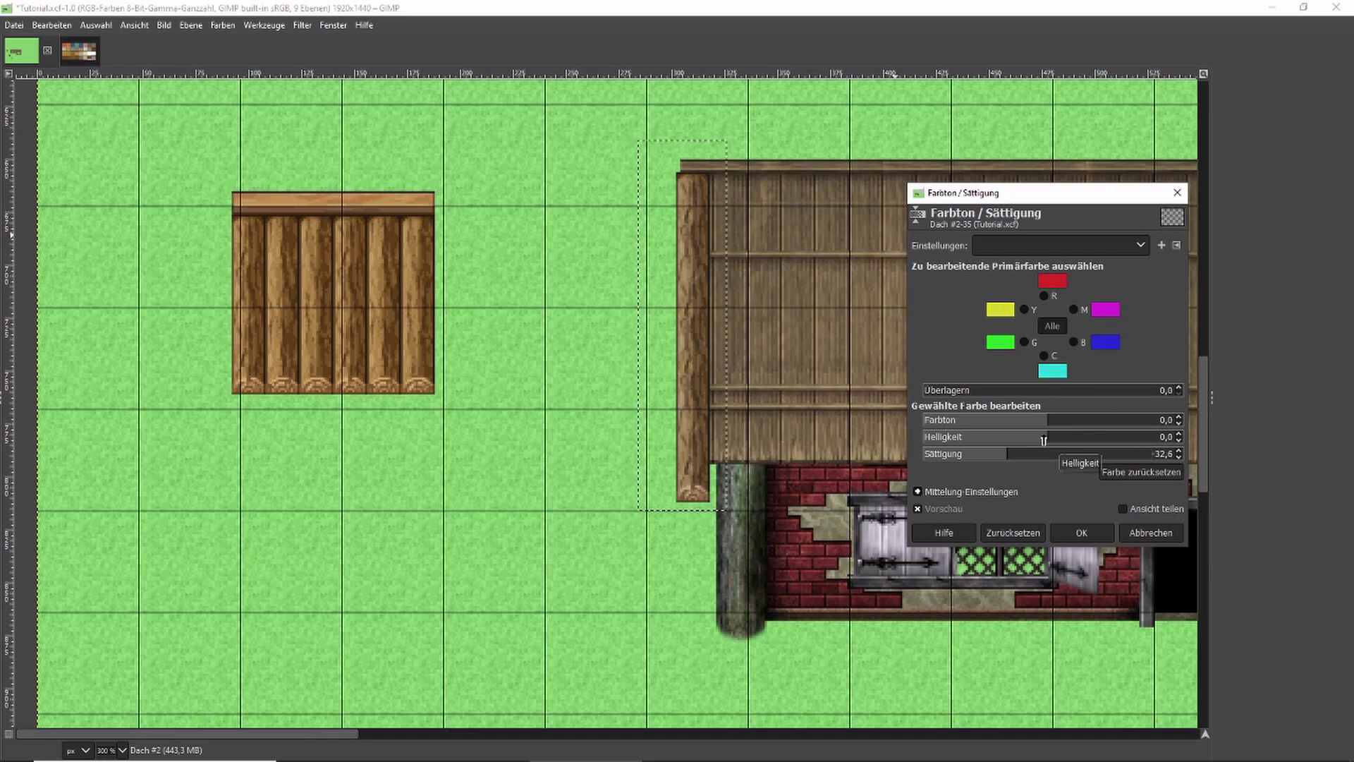
pyautogui.moveTo(1044, 438); pyautogui.dragTo(1019, 436)
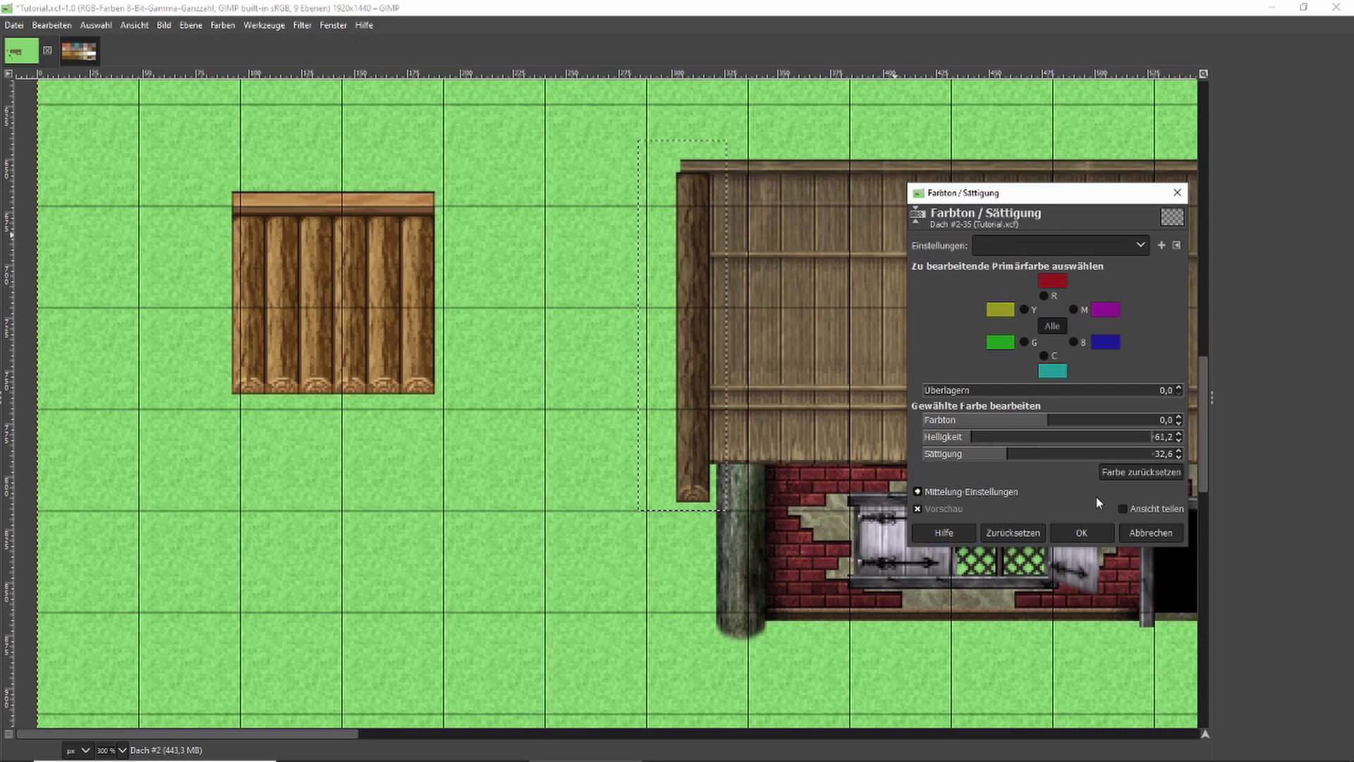
pyautogui.click(1083, 533)
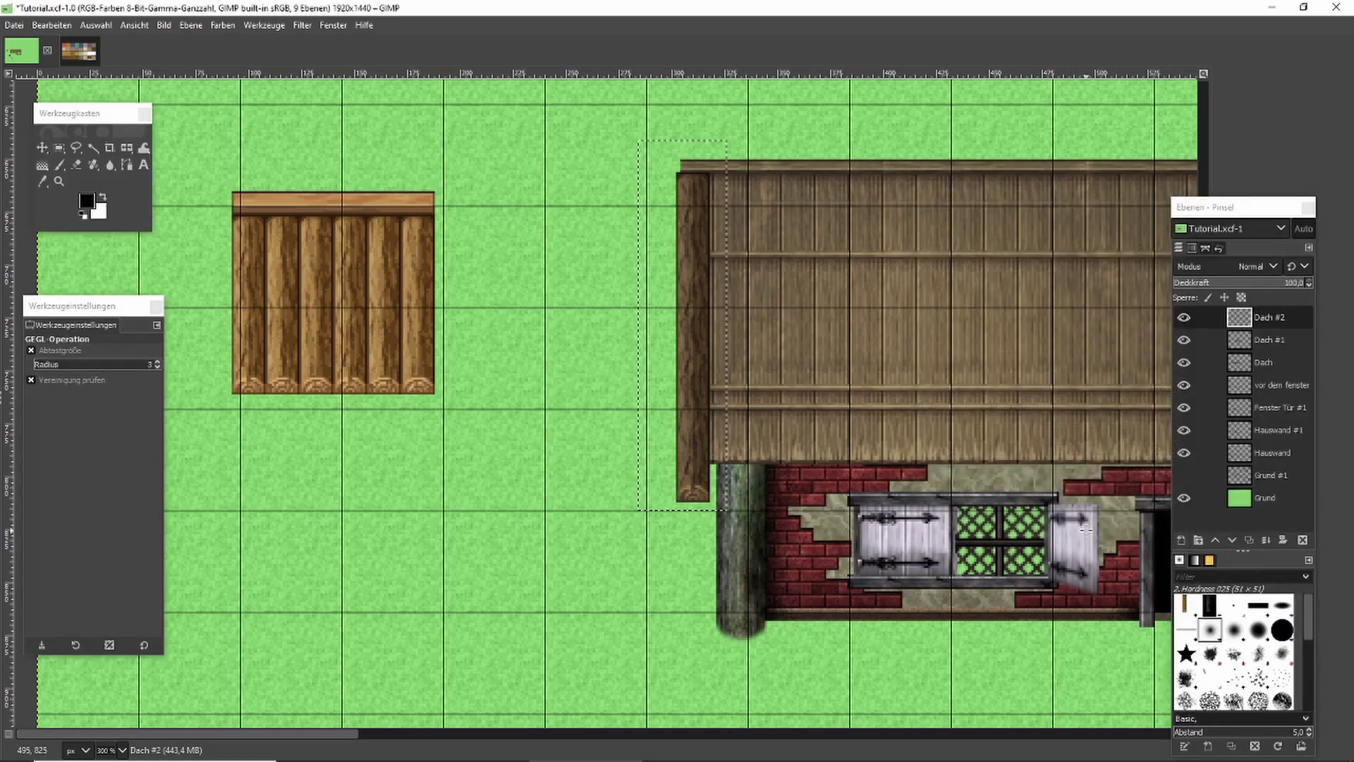
# Open the bark texture bark-918457_1920 from the Ressourcen folder as an additional image in GIMP.
pyautogui.click(60, 149)
pyautogui.scroll(-3, 593, 217)
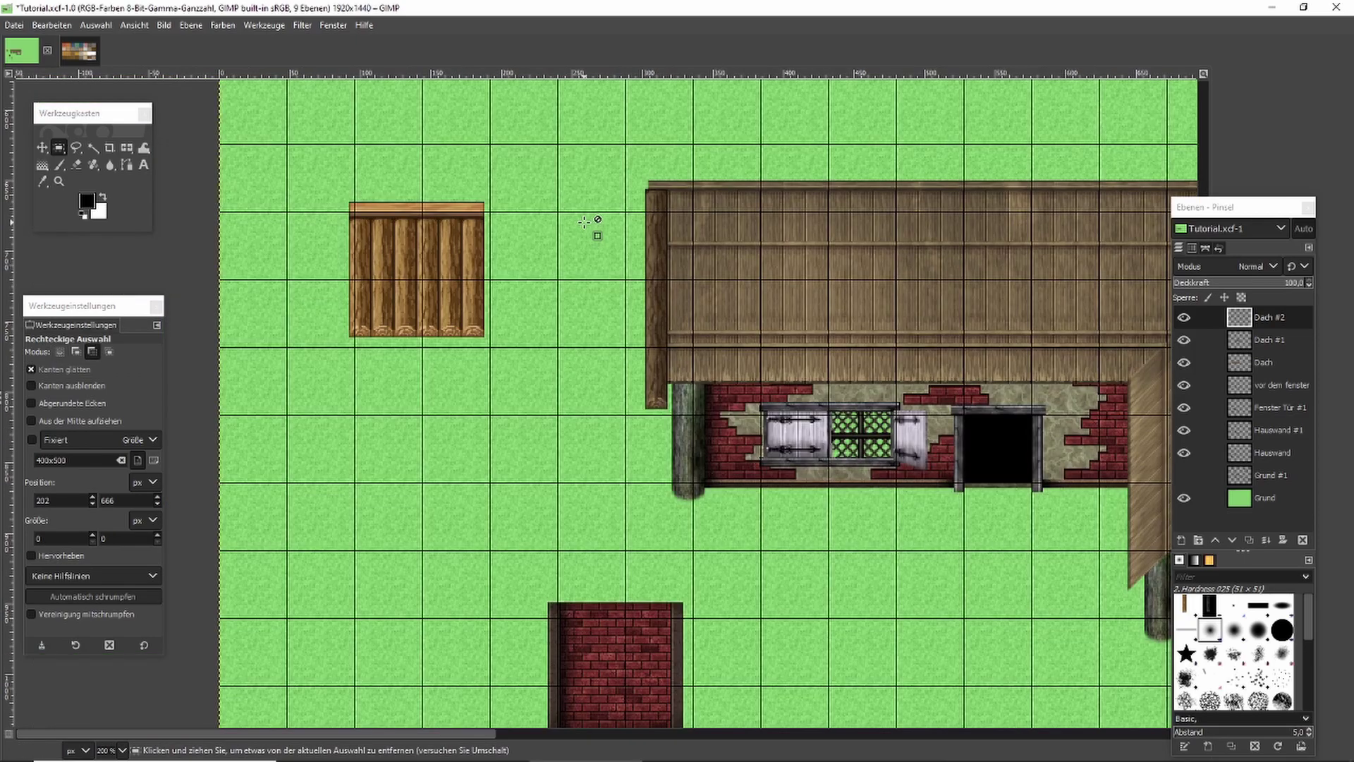
pyautogui.scroll(3, 578, 248)
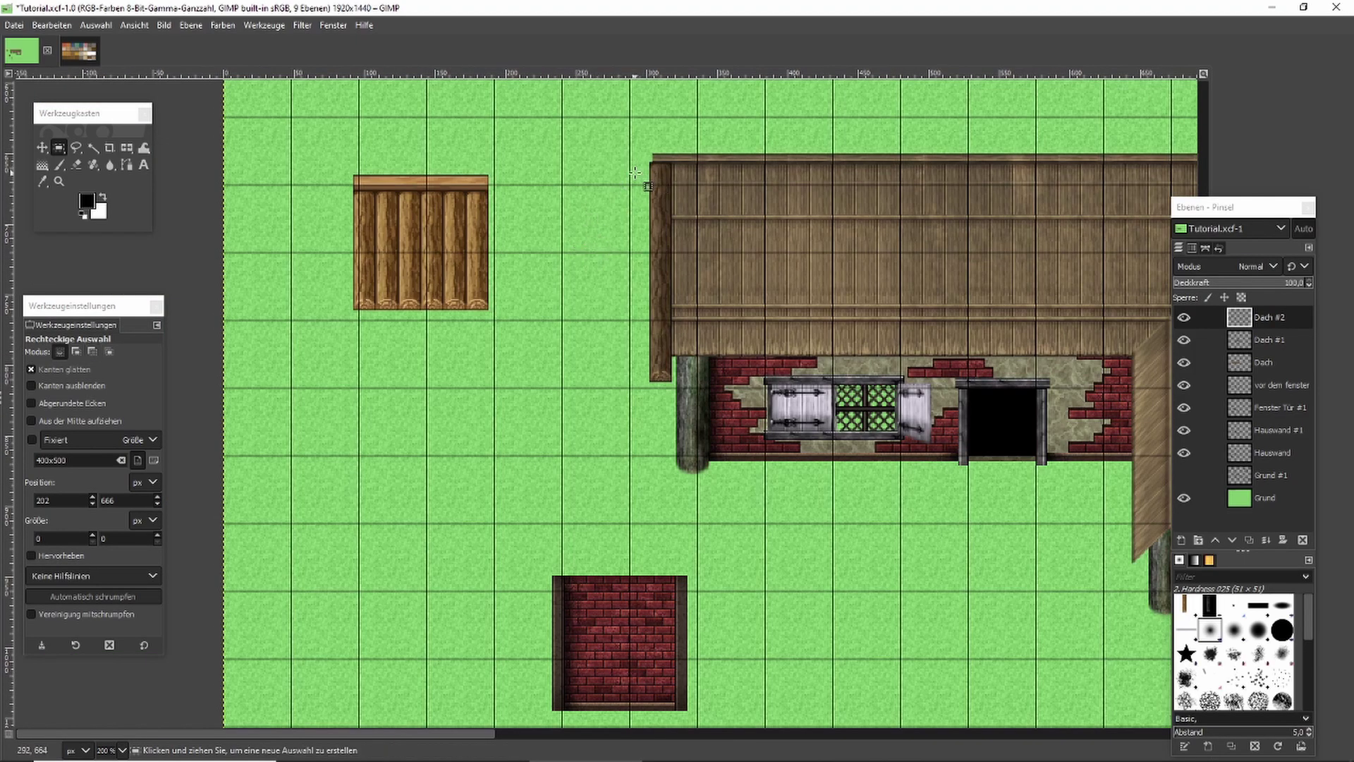
pyautogui.click(1271, 7)
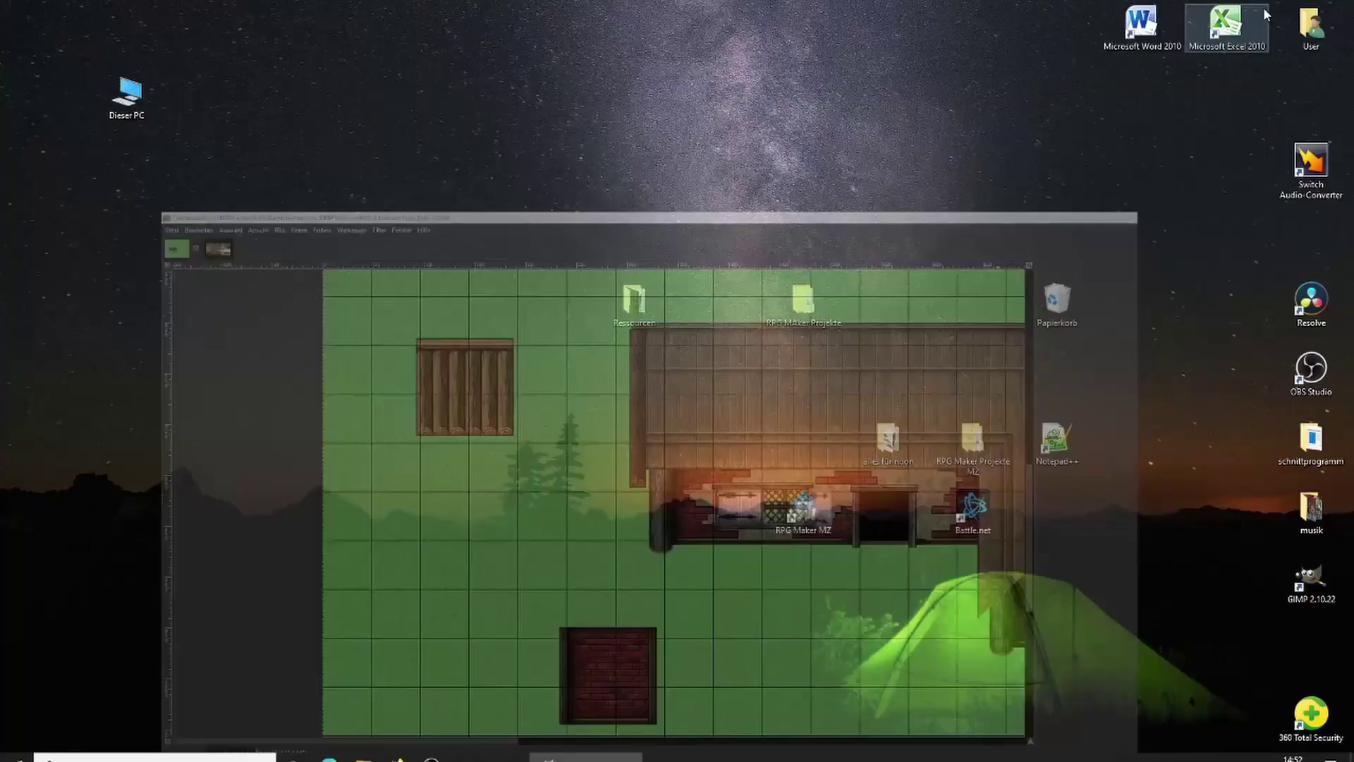
pyautogui.doubleClick(635, 305)
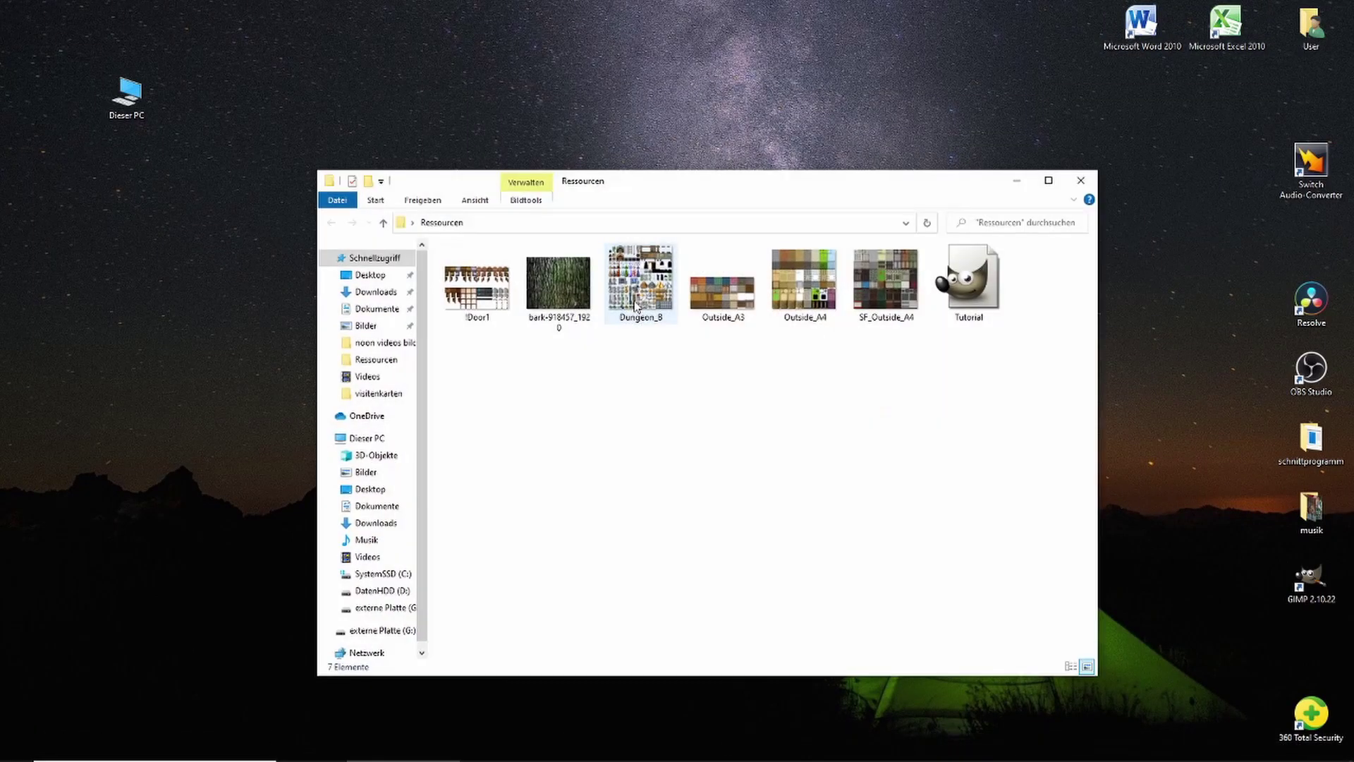
pyautogui.click(559, 289)
pyautogui.hotkey('alt', 'Tab')
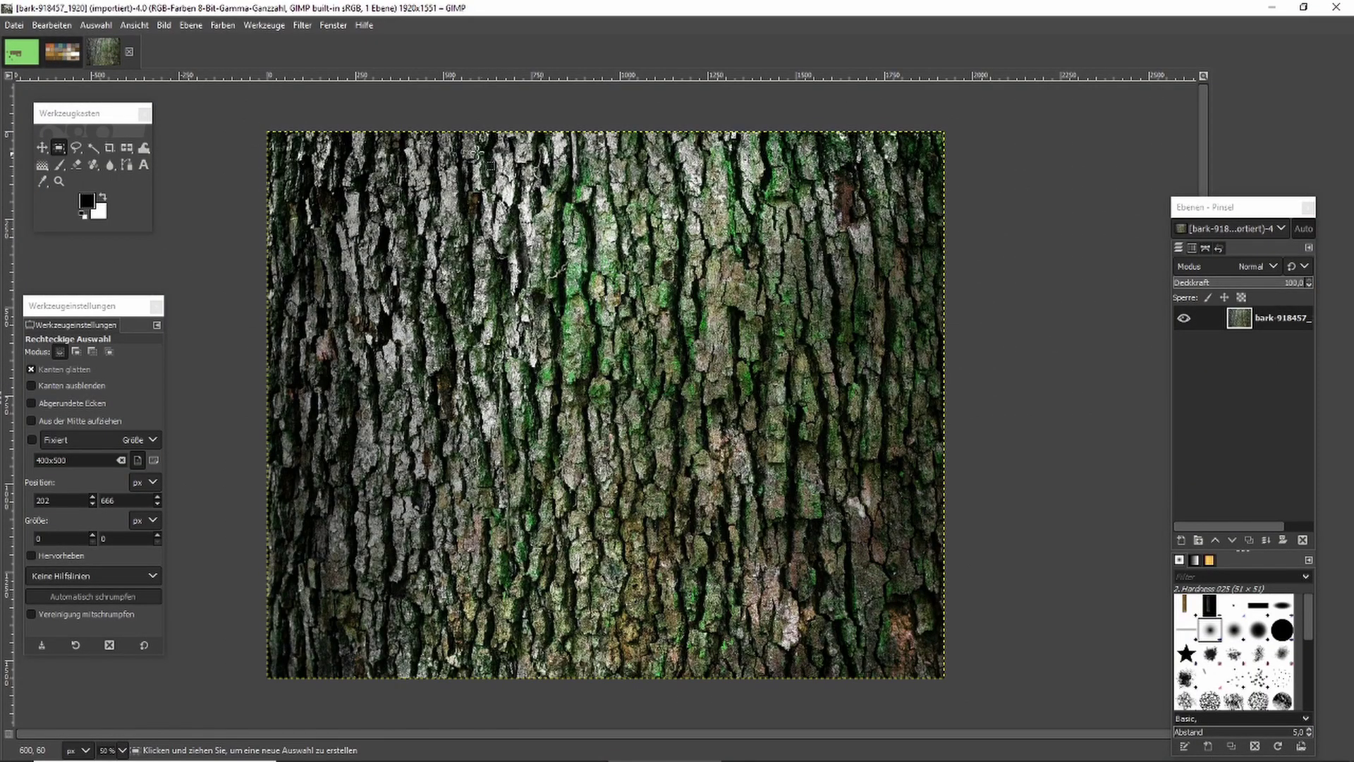
# Copy the whole bark image and add a new layer above Dach #2 in the Tutorial image.
pyautogui.moveTo(254, 127); pyautogui.dragTo(957, 700)
pyautogui.hotkey('ctrl', 'c')
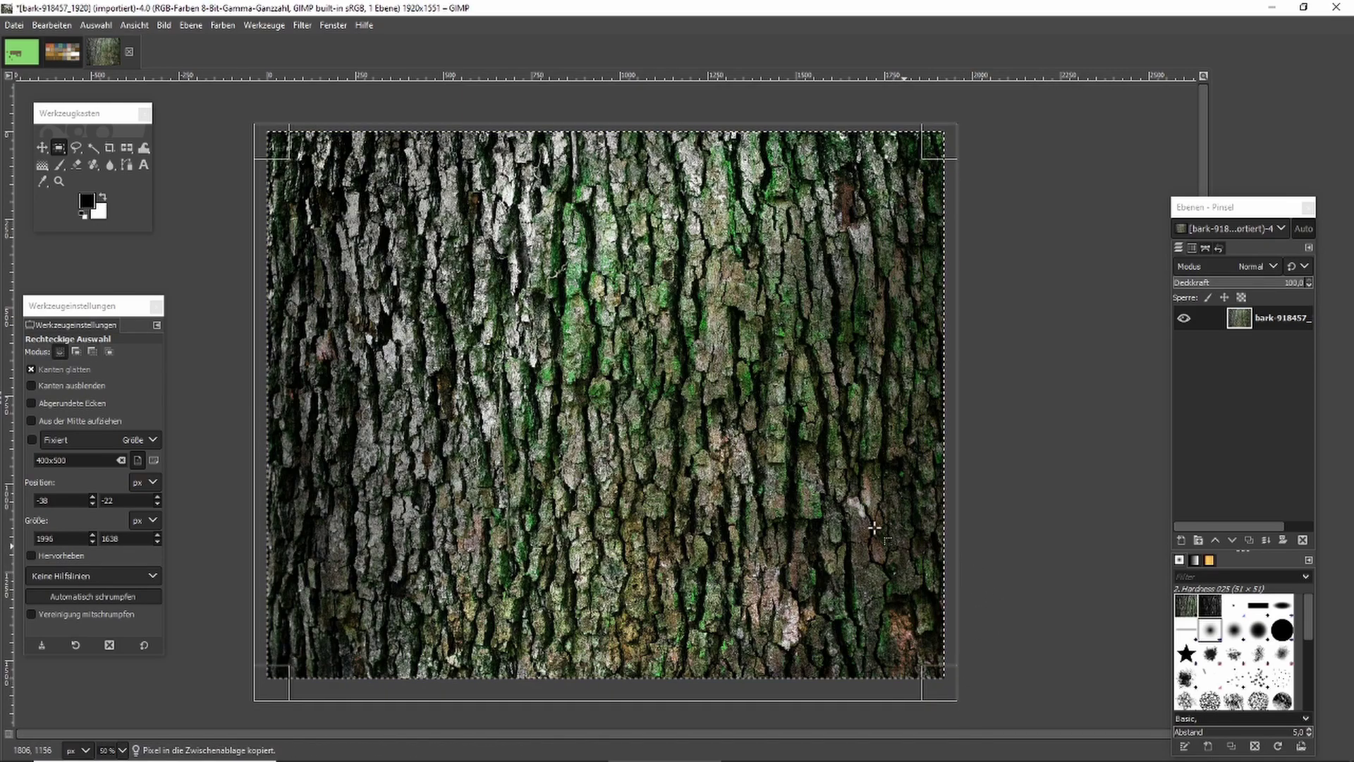
pyautogui.click(21, 53)
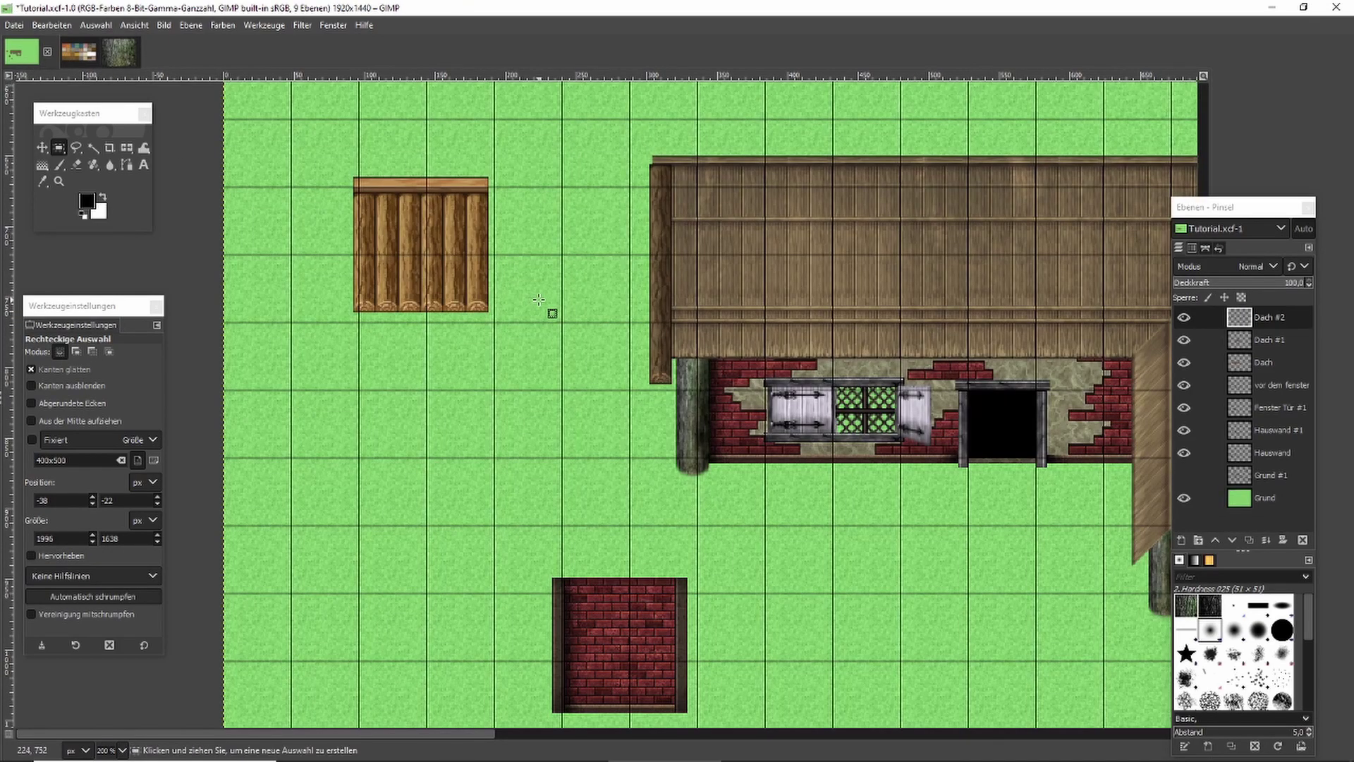
pyautogui.click(1181, 541)
pyautogui.click(1244, 718)
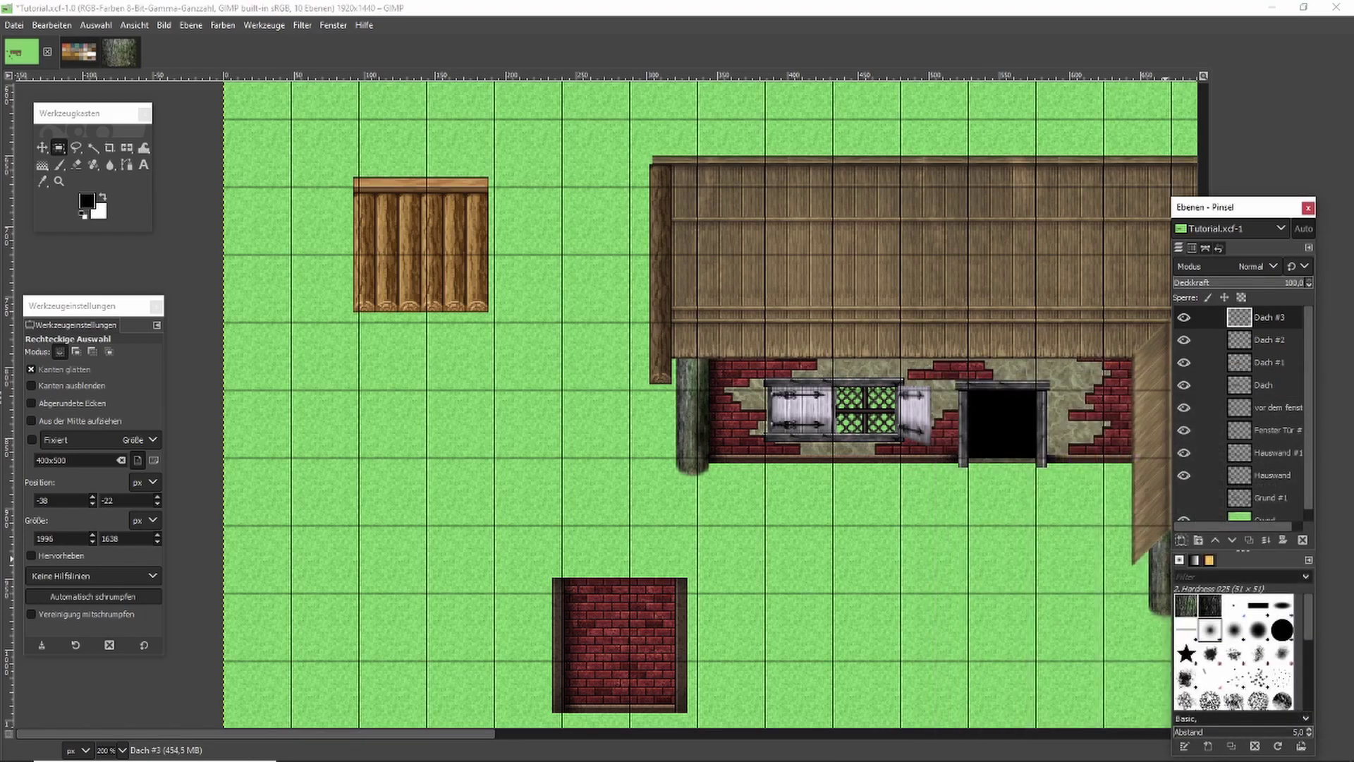
# Paste the bark texture into the new layer and scale it down to a narrow strip of 19 × 120 px.
pyautogui.scroll(-2, 826, 508)
pyautogui.scroll(-4, 827, 508)
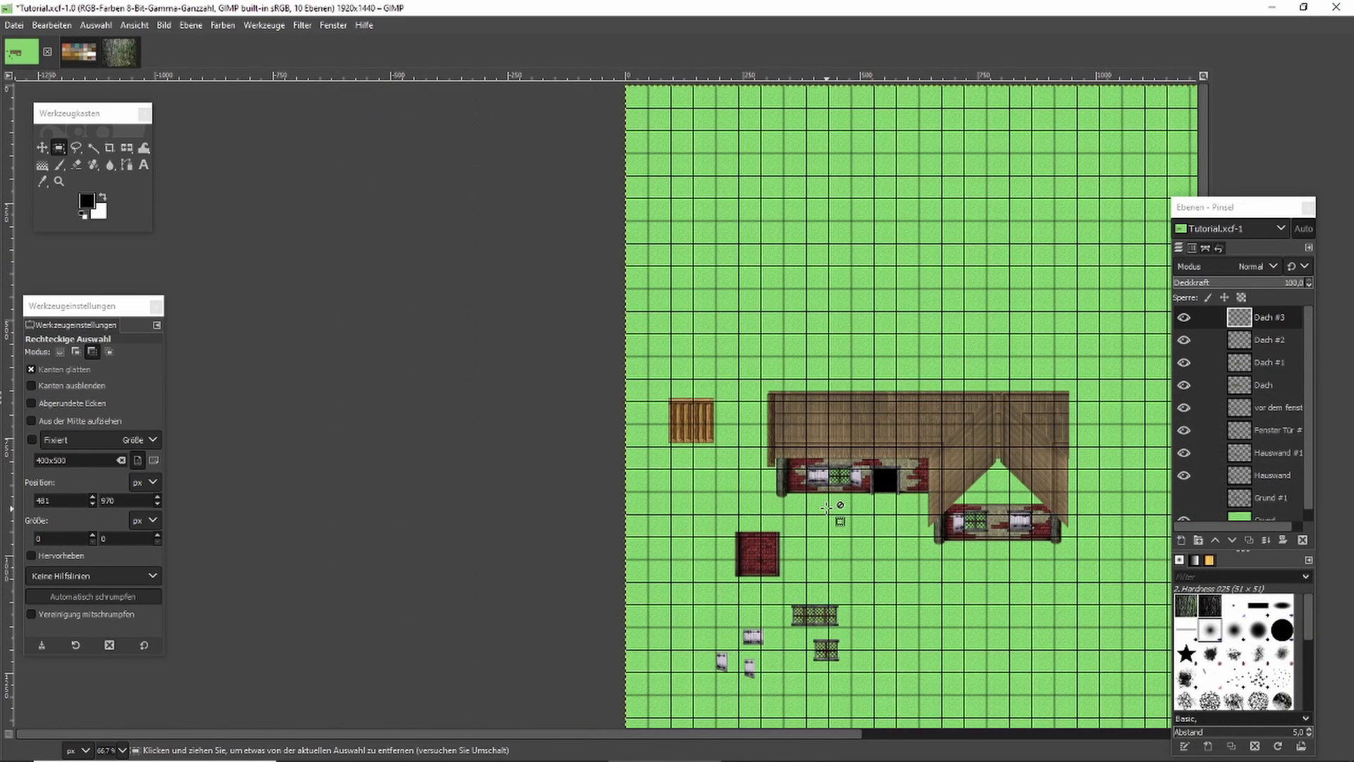
pyautogui.scroll(1, 1117, 540)
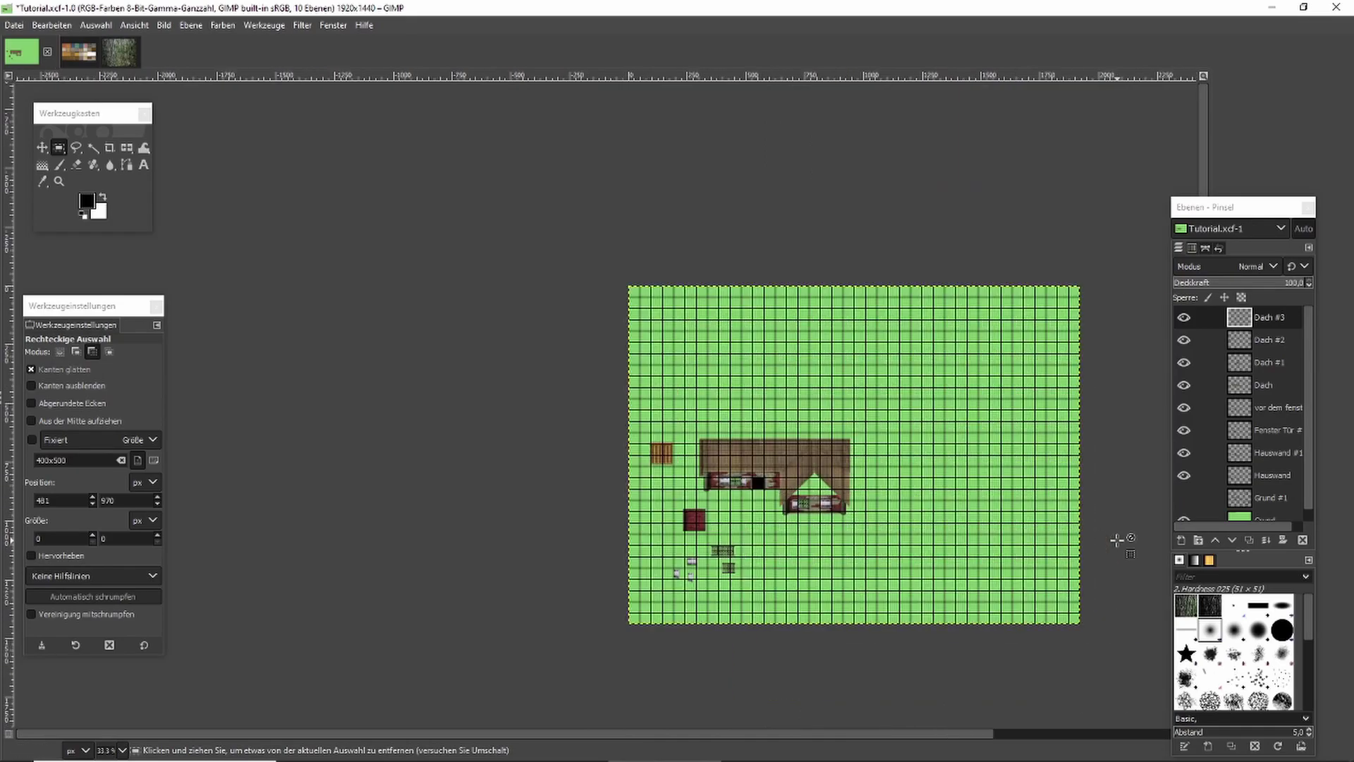
pyautogui.hotkey('ctrl', 'v')
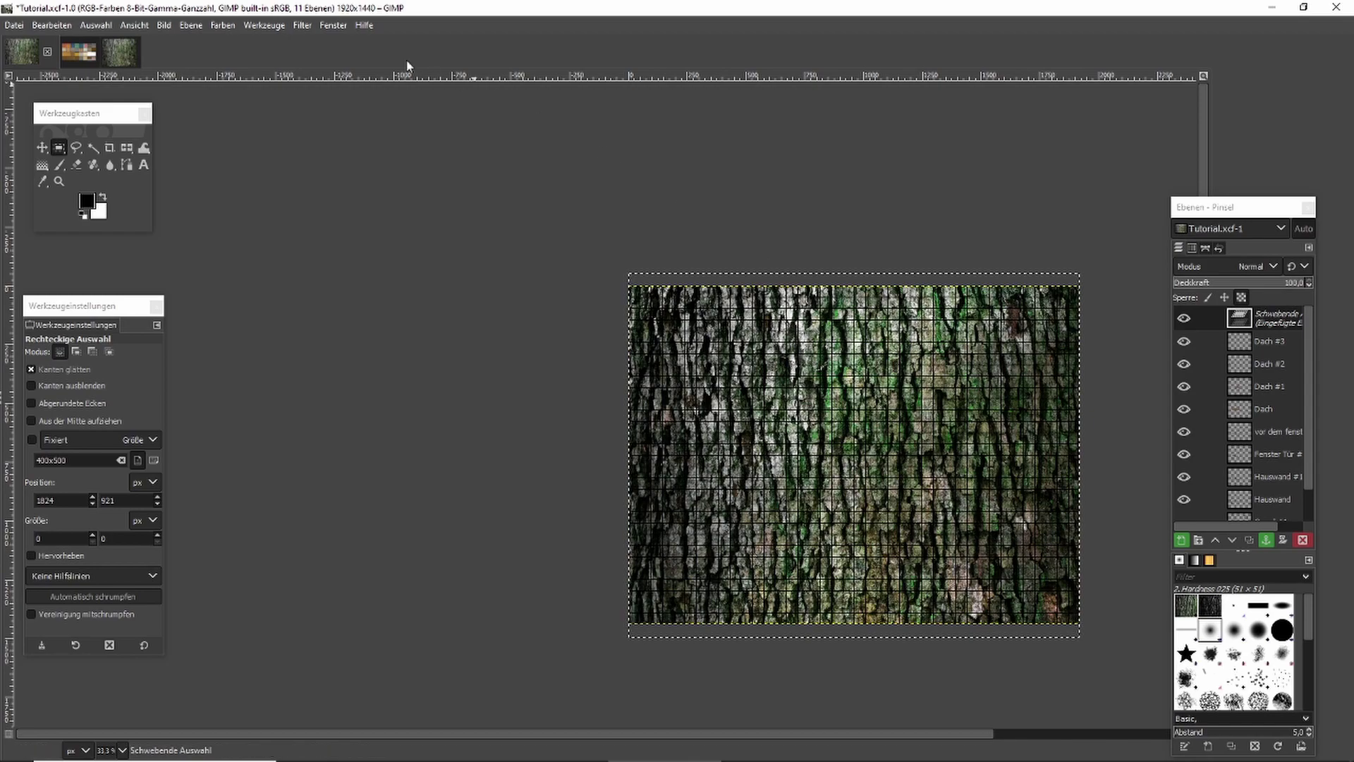
pyautogui.moveTo(129, 150); pyautogui.dragTo(172, 184)
pyautogui.click(866, 528)
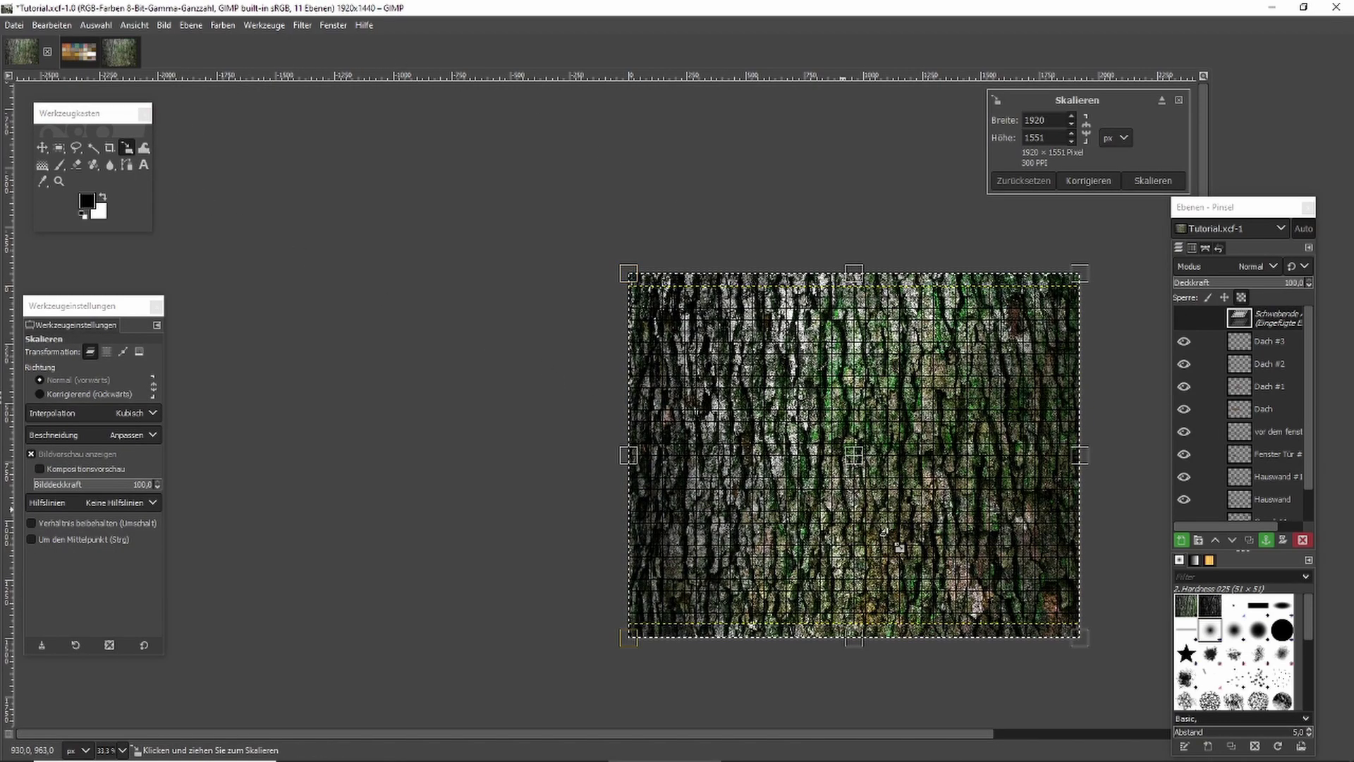
pyautogui.moveTo(1077, 643); pyautogui.dragTo(614, 300)
pyautogui.scroll(4, 653, 322)
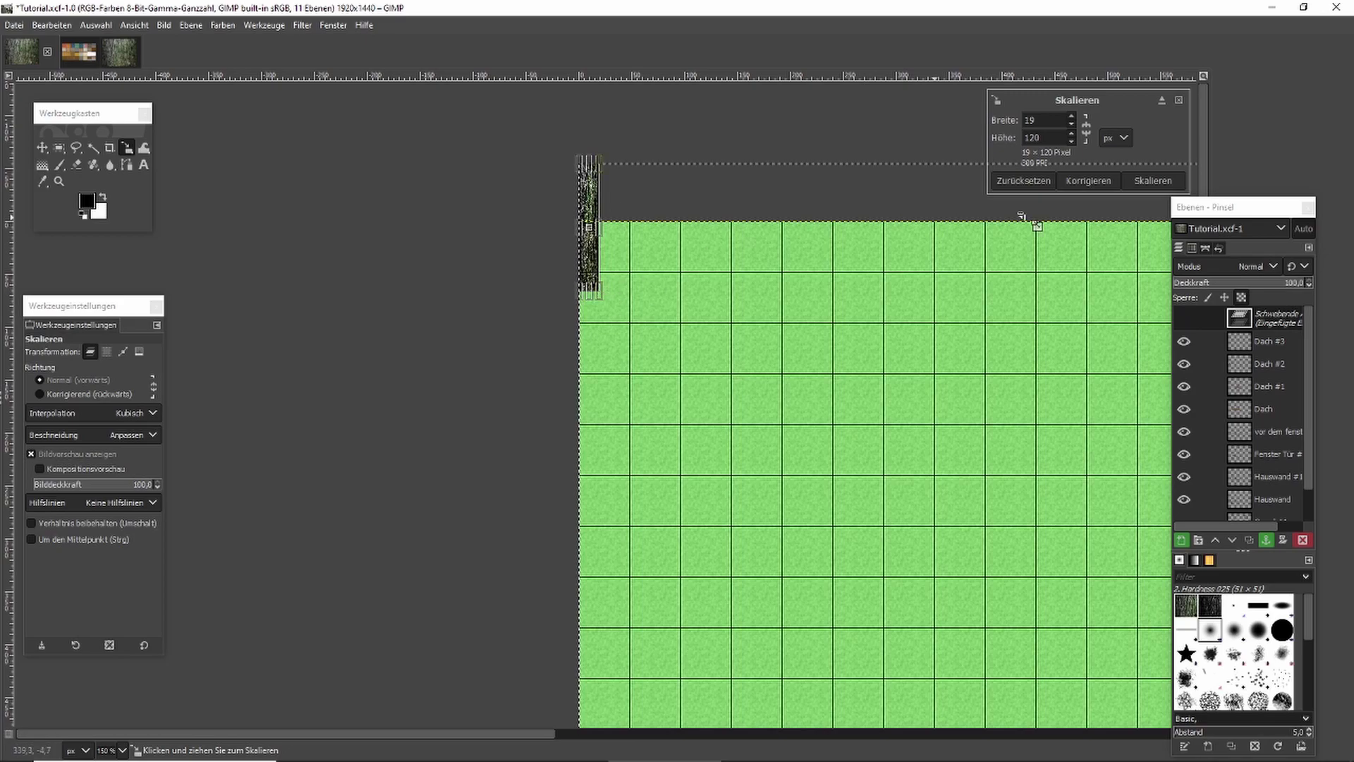
pyautogui.click(1151, 181)
# Move the floating bark strip onto the log beam at the main roof's left edge, starting just below the ridge.
pyautogui.press('r')
pyautogui.moveTo(598, 268); pyautogui.dragTo(755, 638)
pyautogui.scroll(-6, 790, 586)
pyautogui.moveTo(748, 158); pyautogui.dragTo(845, 495)
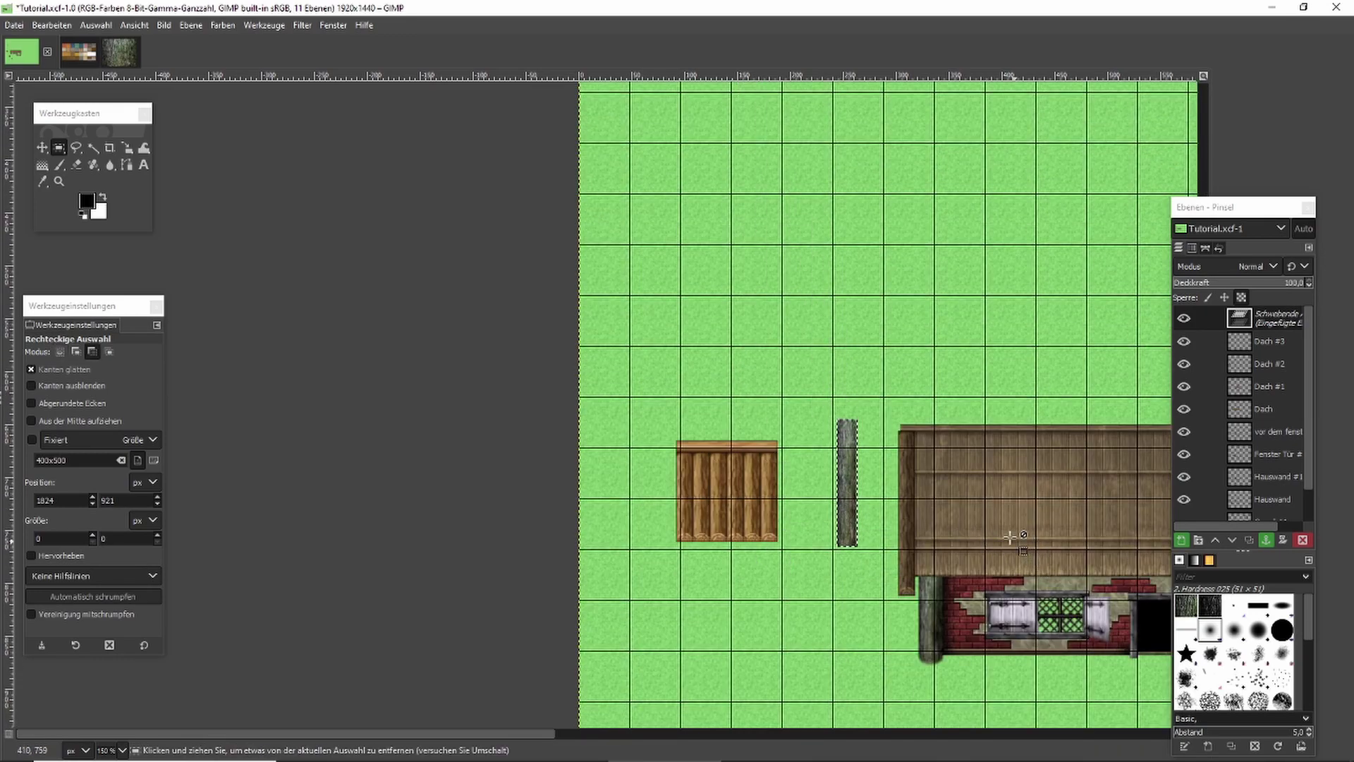
pyautogui.scroll(4, 1013, 540)
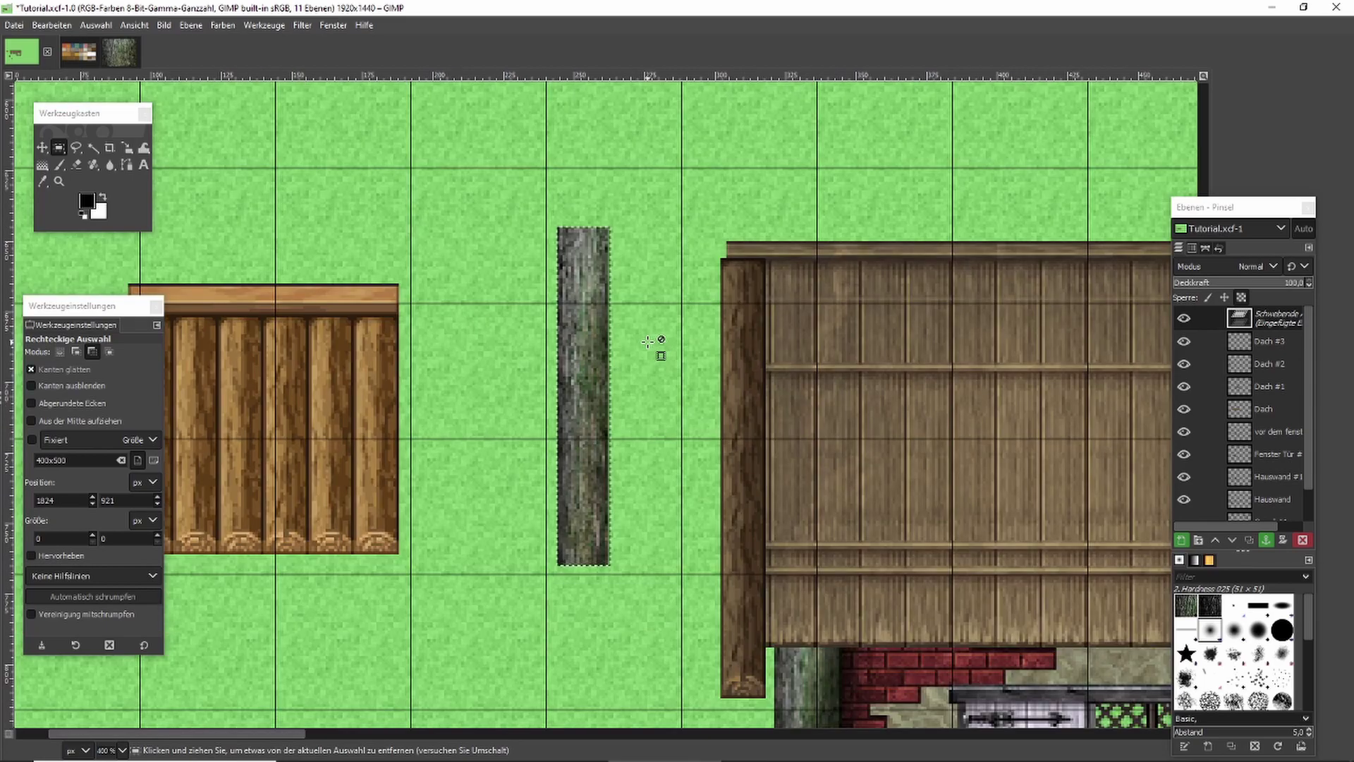
pyautogui.moveTo(582, 325); pyautogui.dragTo(753, 359)
pyautogui.scroll(1, 753, 359)
pyautogui.moveTo(618, 208); pyautogui.dragTo(757, 706)
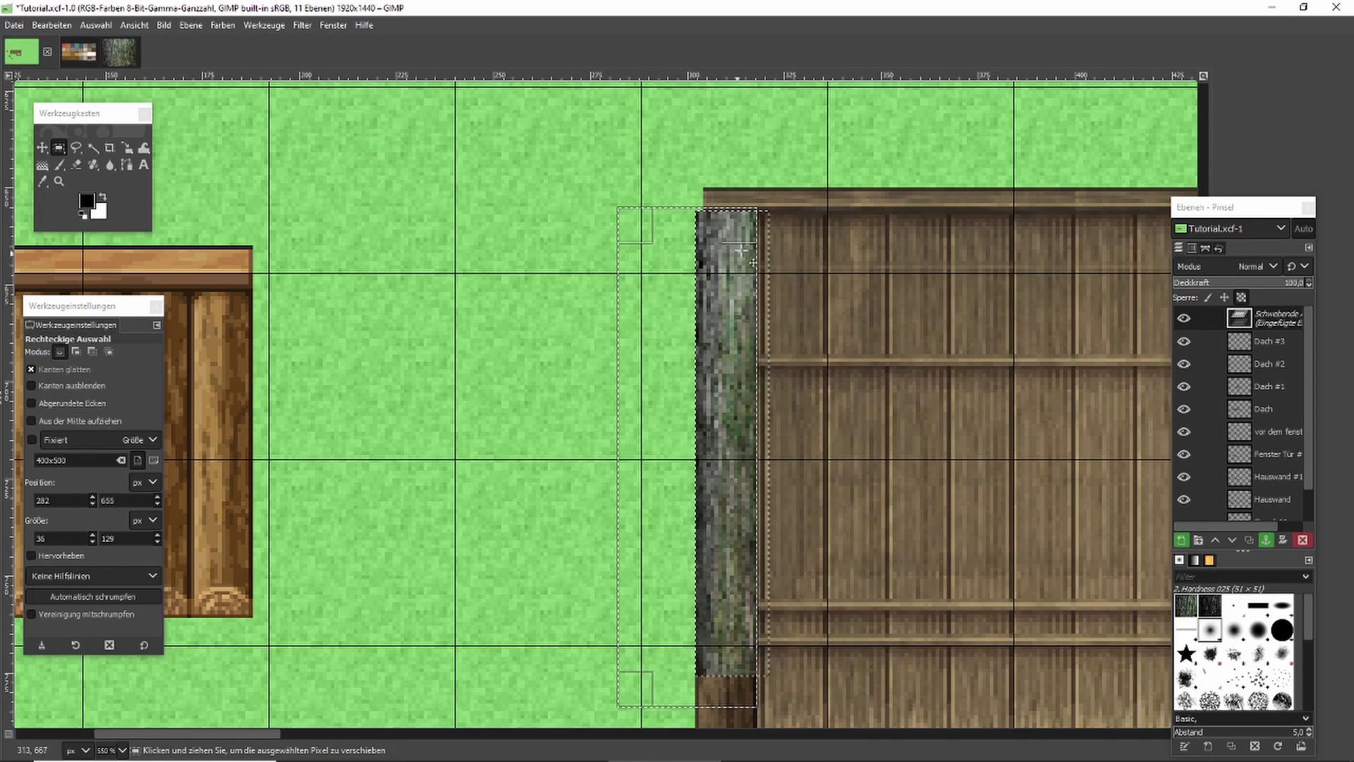
# Unlock the floating bark's alpha channel and thin its texture using the Eraser with the Grunge 01 brush.
pyautogui.scroll(-1, 884, 311)
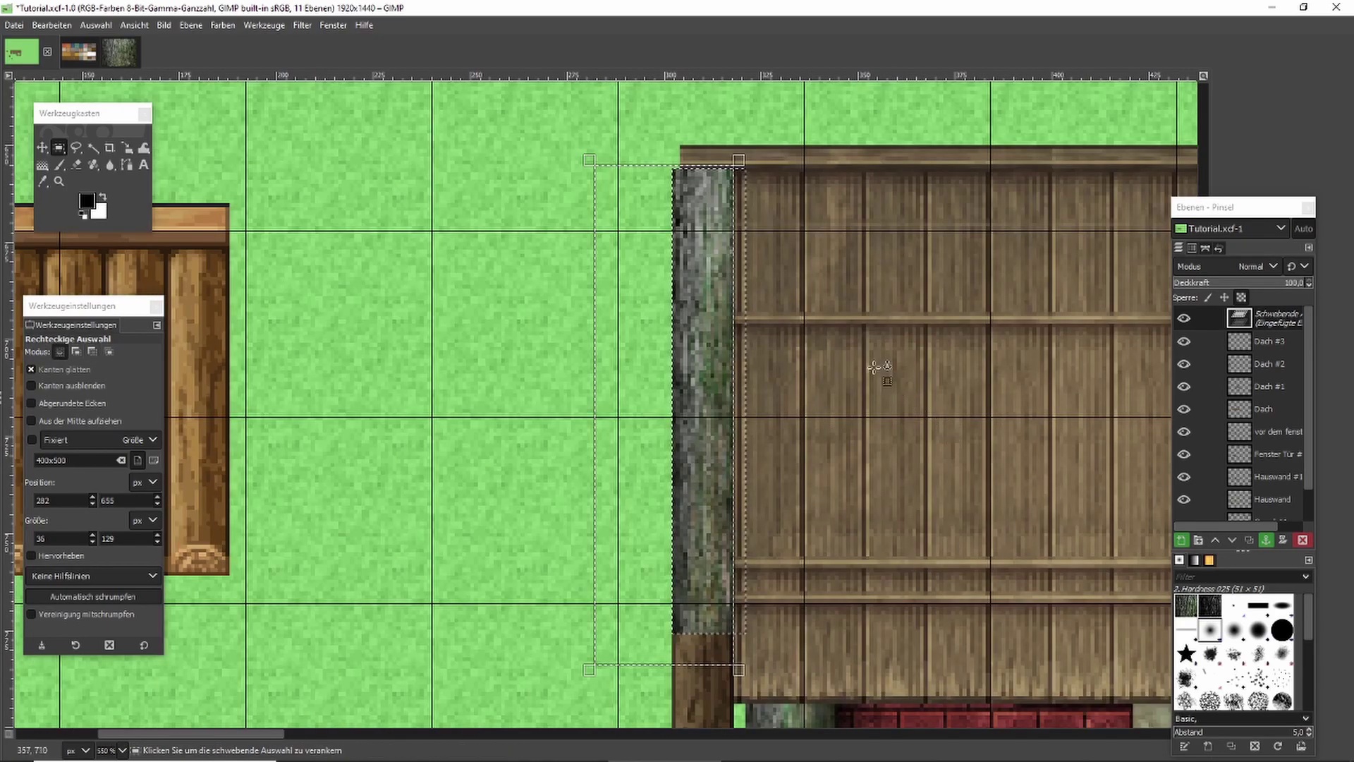
pyautogui.click(77, 164)
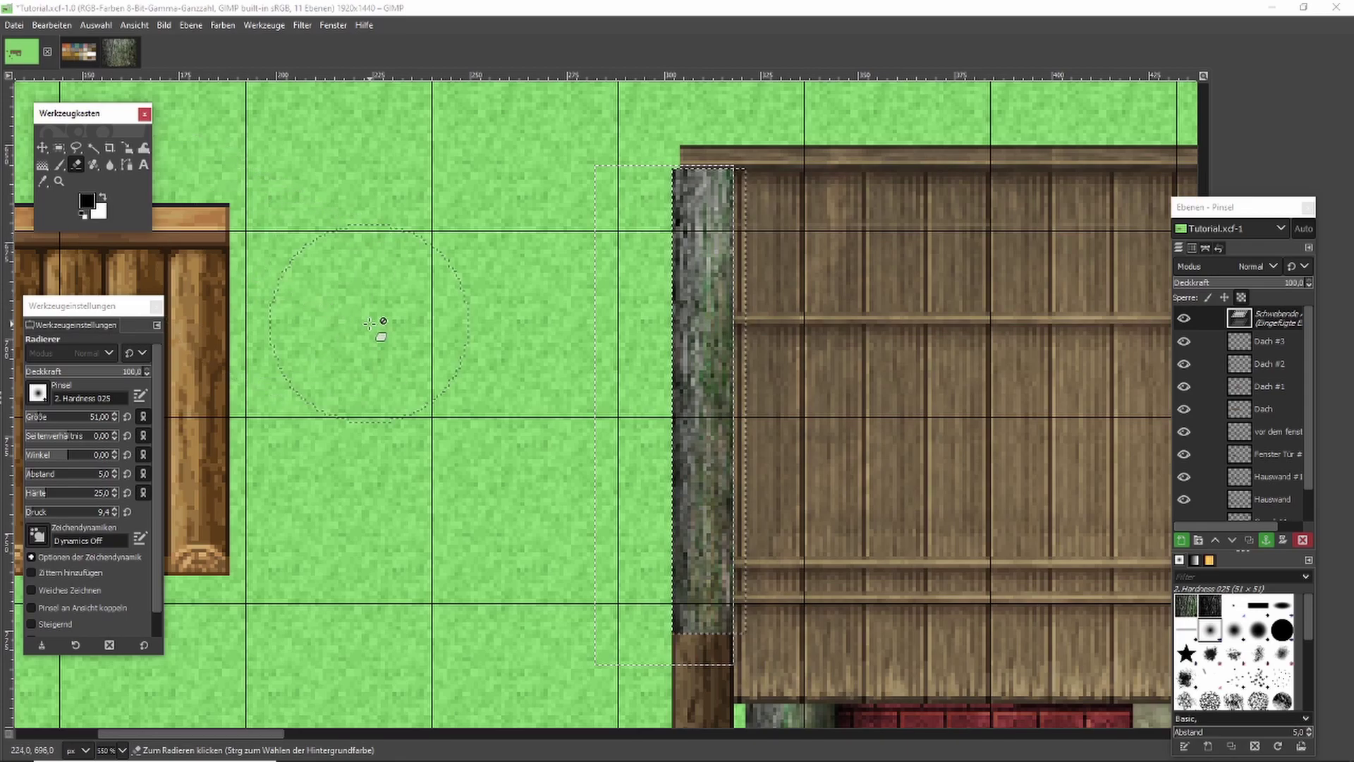
pyautogui.scroll(-5, 1239, 638)
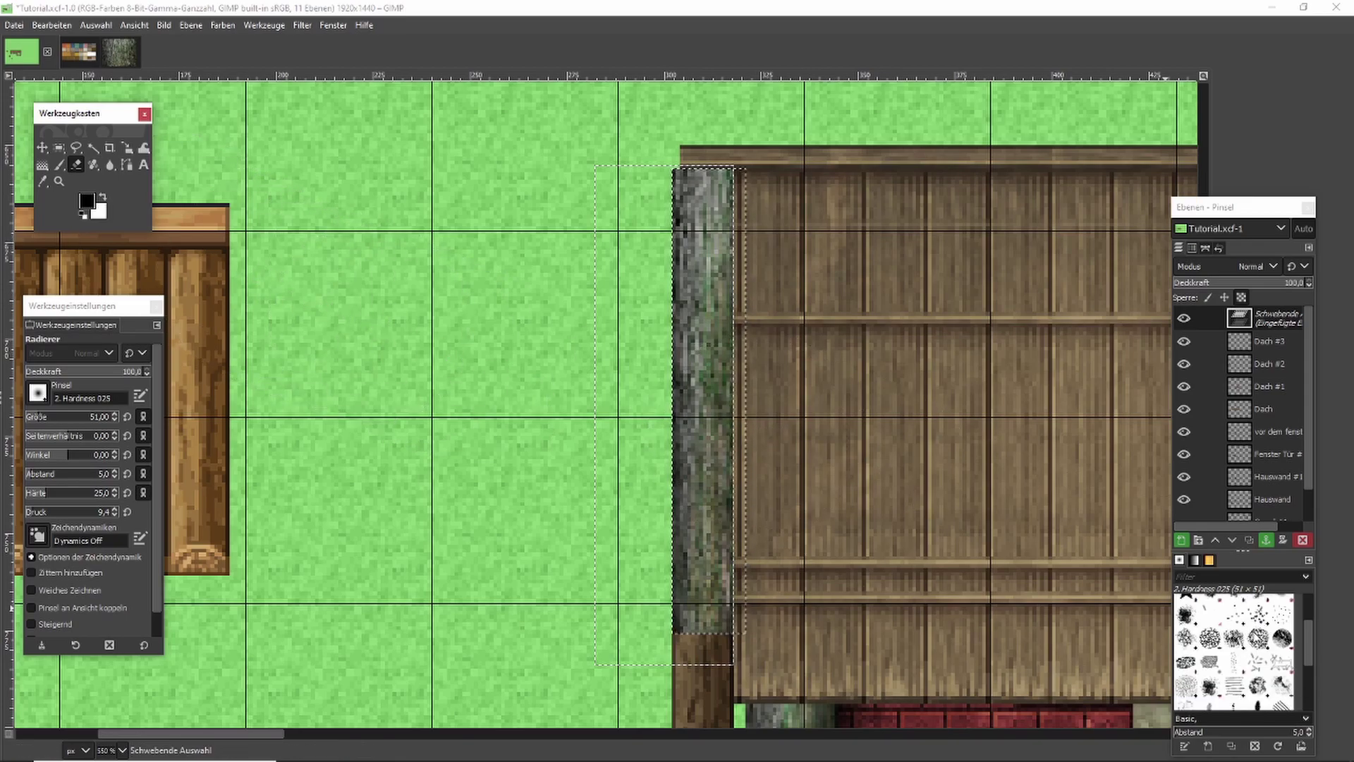
pyautogui.click(1210, 686)
pyautogui.click(745, 398)
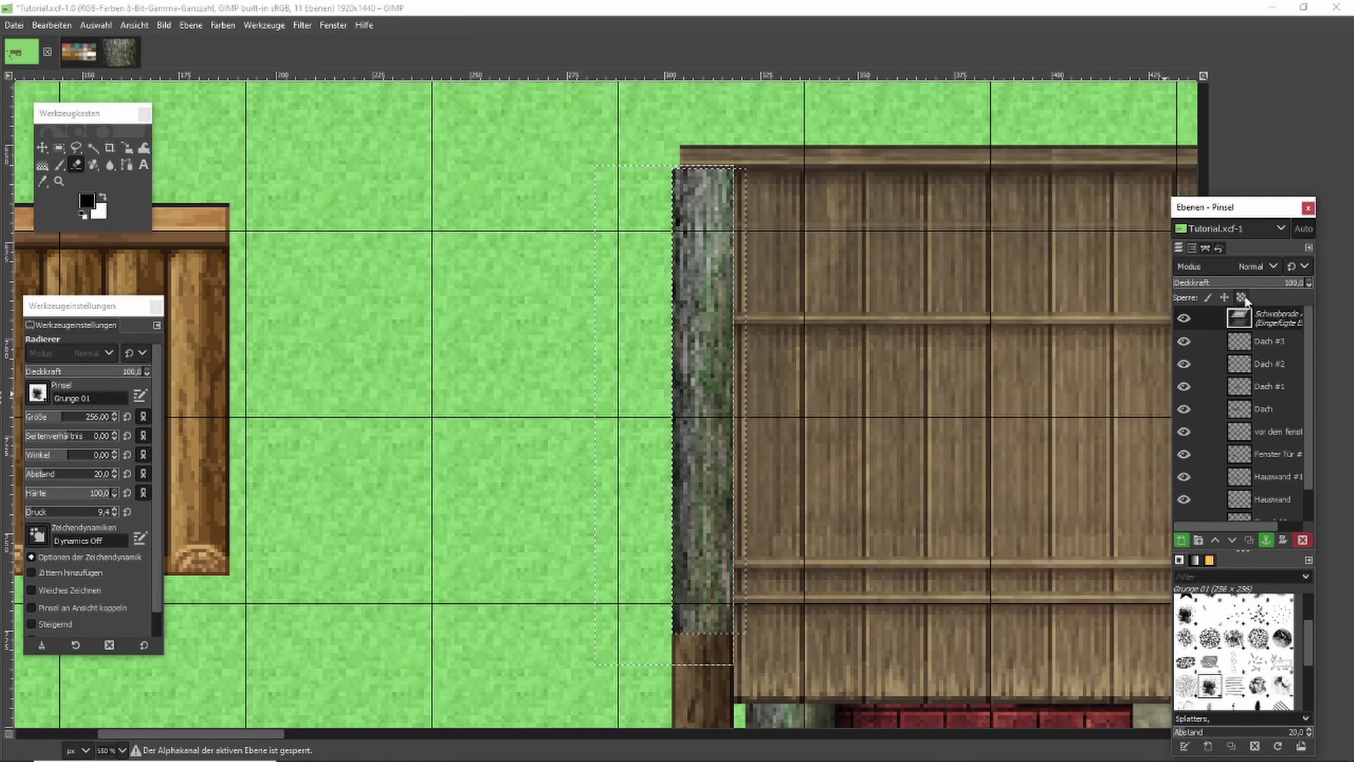
pyautogui.click(1241, 297)
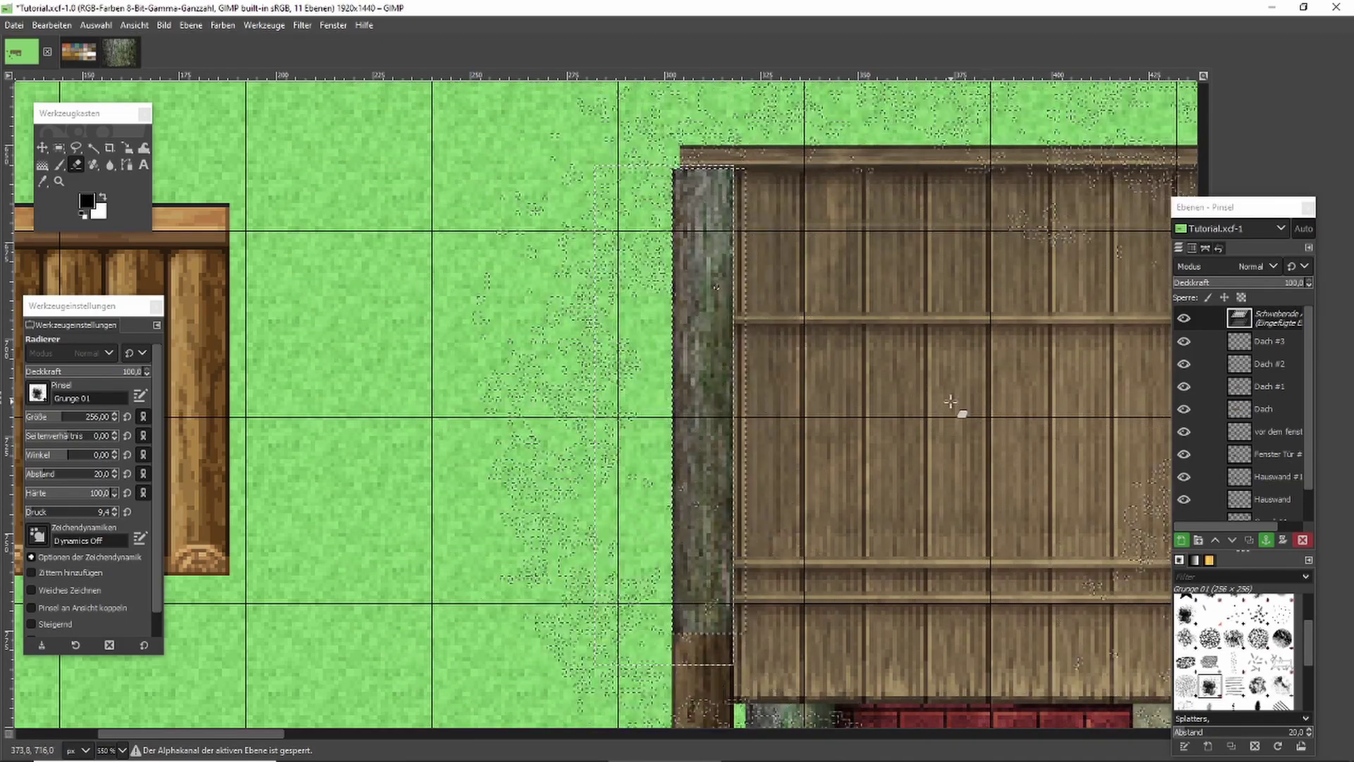
# Copy the thinned bark strip and paste it further down so the bark covers the beam to its lower end.
pyautogui.click(57, 150)
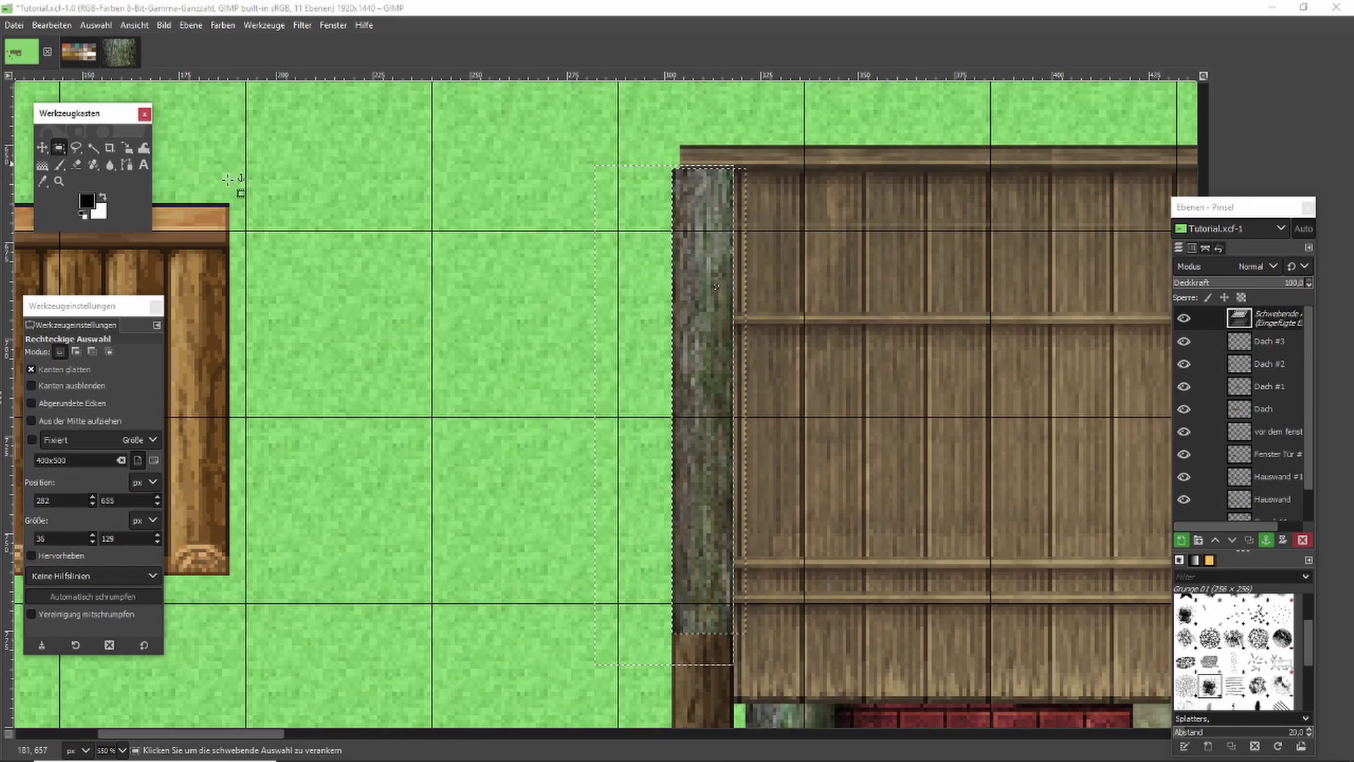
pyautogui.scroll(-3, 567, 257)
pyautogui.scroll(3, 668, 285)
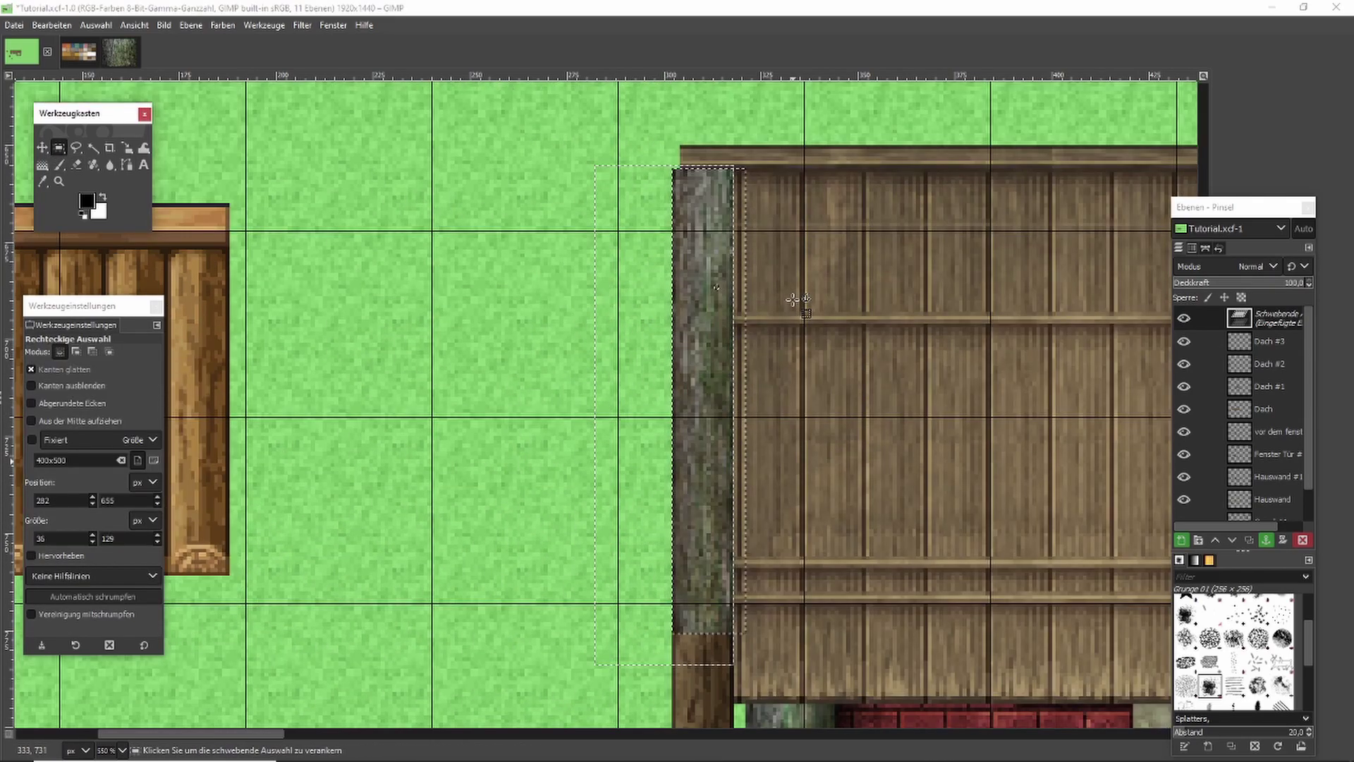
pyautogui.hotkey('ctrl', 'c')
pyautogui.hotkey('ctrl', 'v')
pyautogui.moveTo(713, 196); pyautogui.dragTo(713, 207)
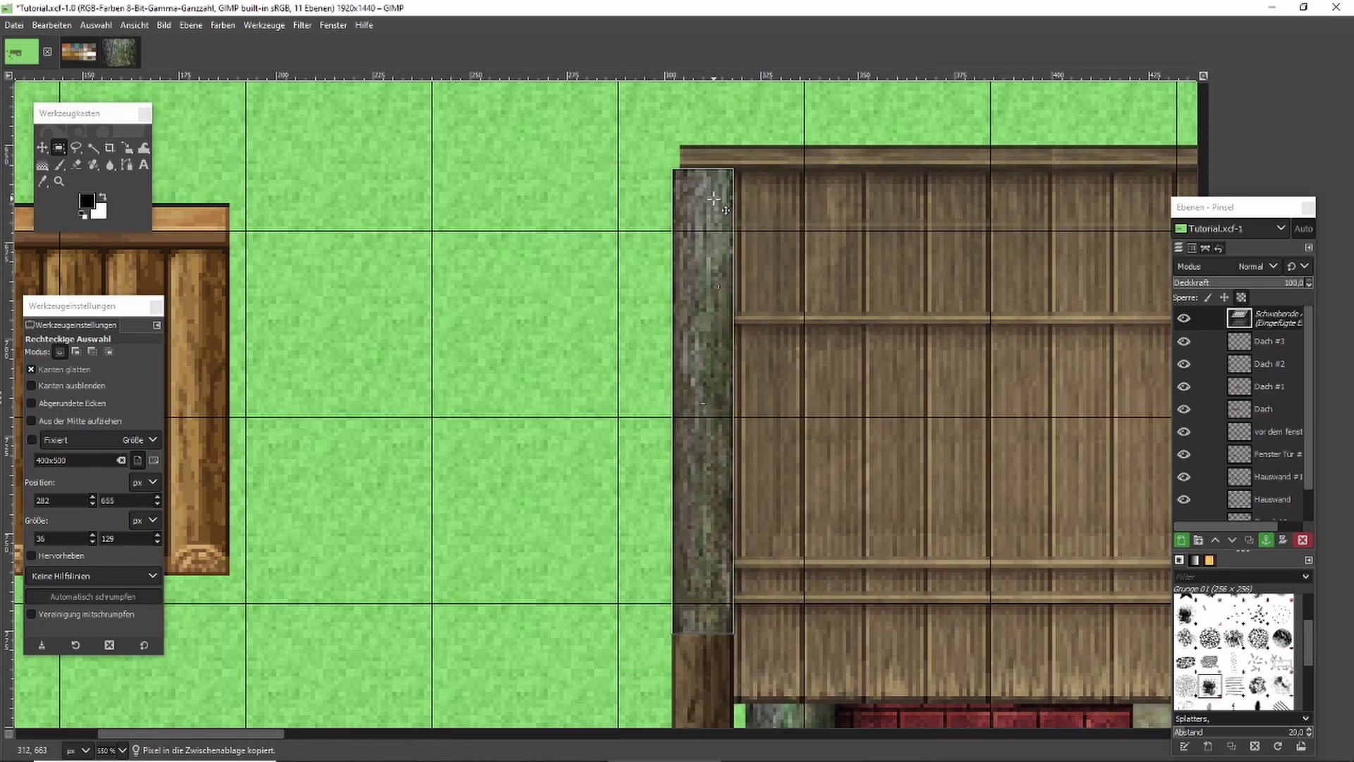
pyautogui.hotkey('ctrl', 'c')
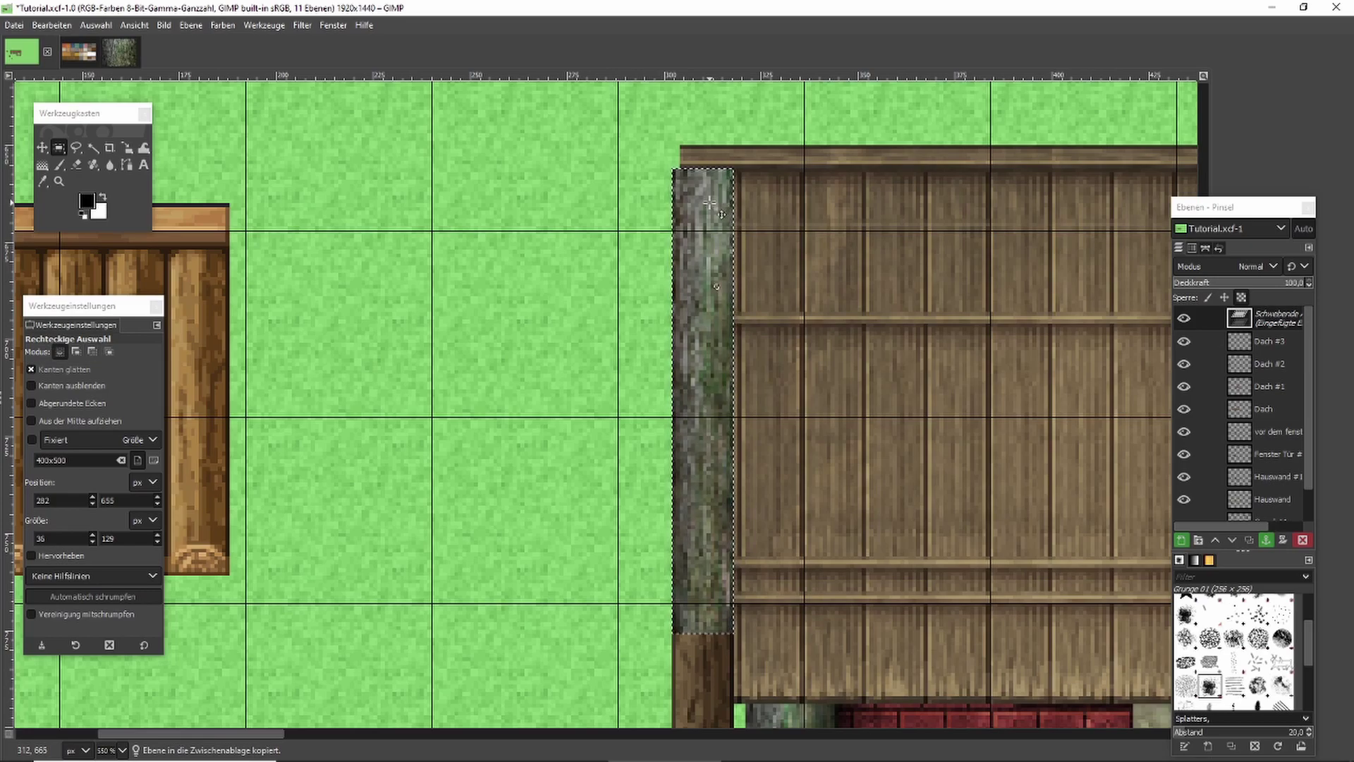
pyautogui.scroll(-3, 719, 169)
pyautogui.moveTo(710, 115); pyautogui.dragTo(703, 250)
pyautogui.hotkey('ctrl', 'h')
pyautogui.press('-')
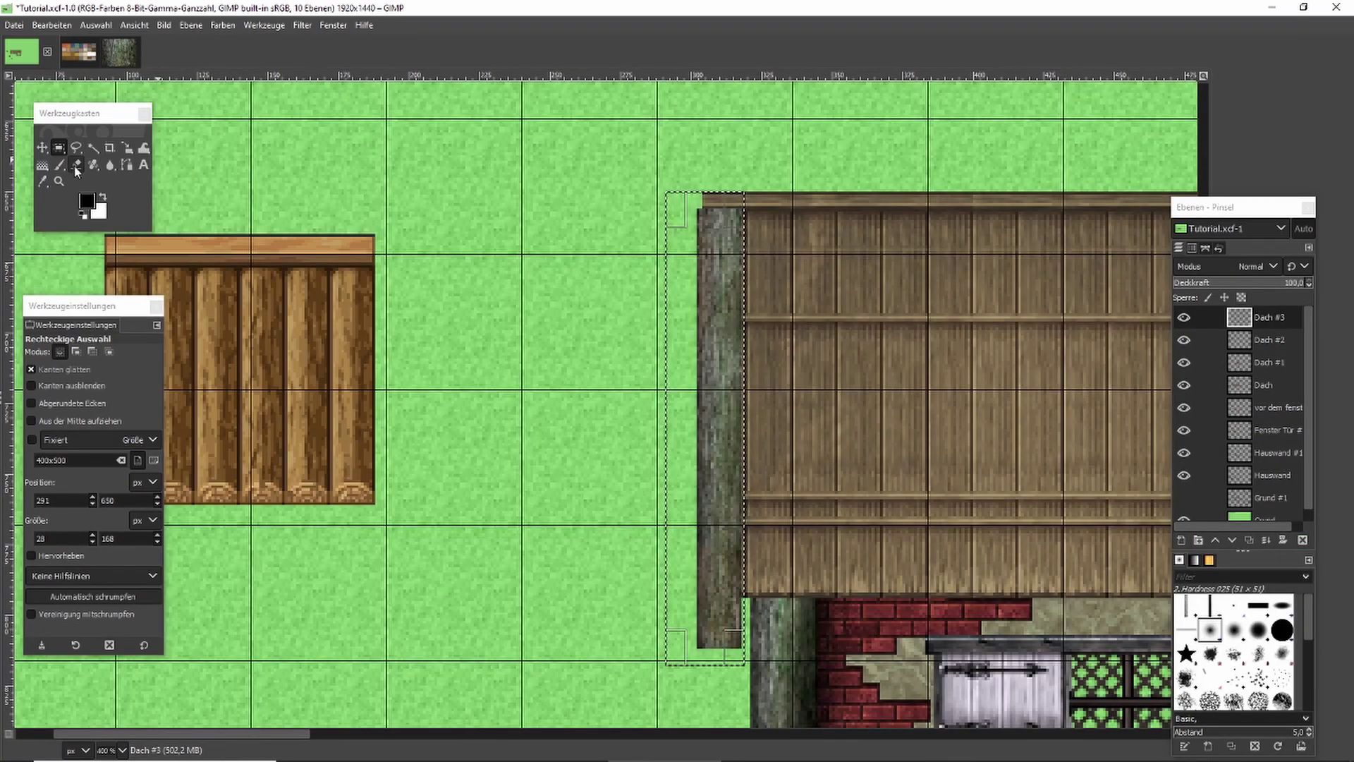
# Fade the bark along the beam's right side and lower end using the Eraser with the Hardness 025 brush.
pyautogui.click(74, 166)
pyautogui.press('+')
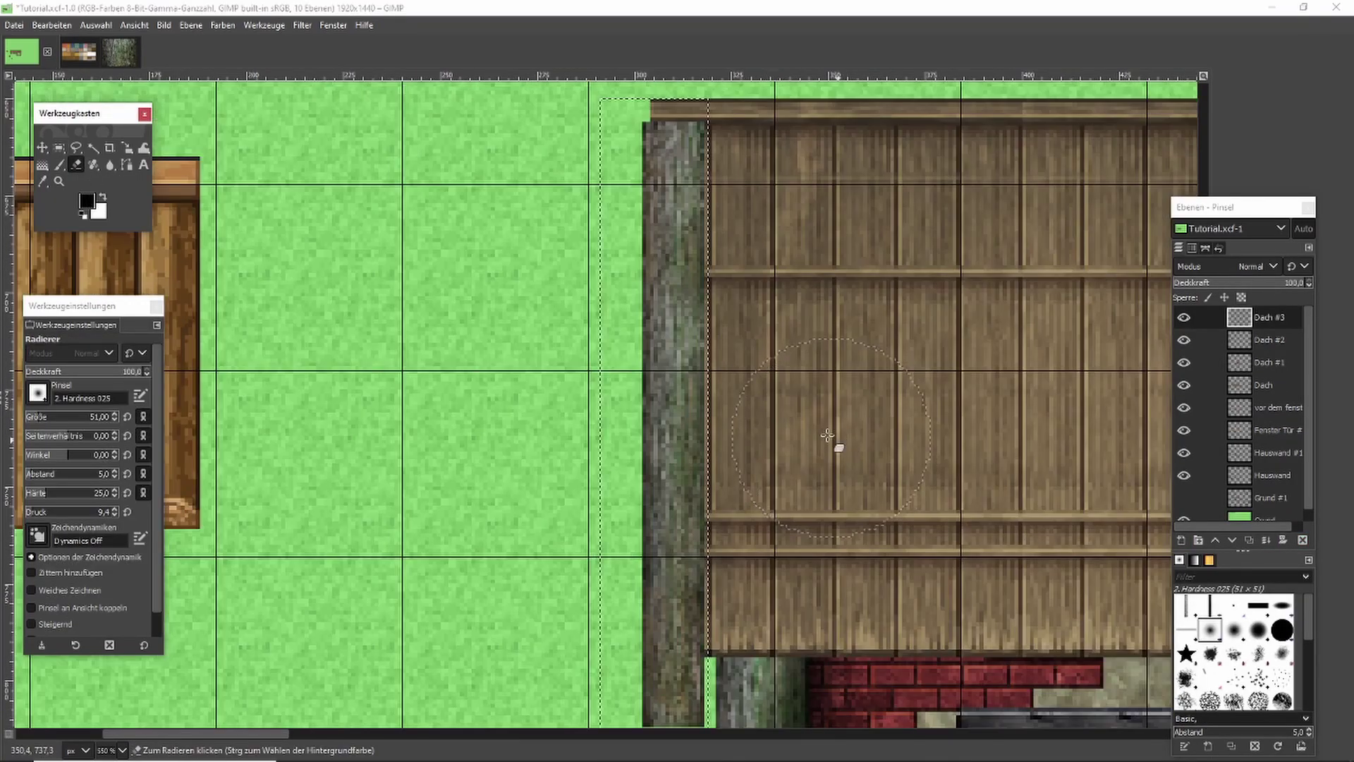
pyautogui.click(735, 324)
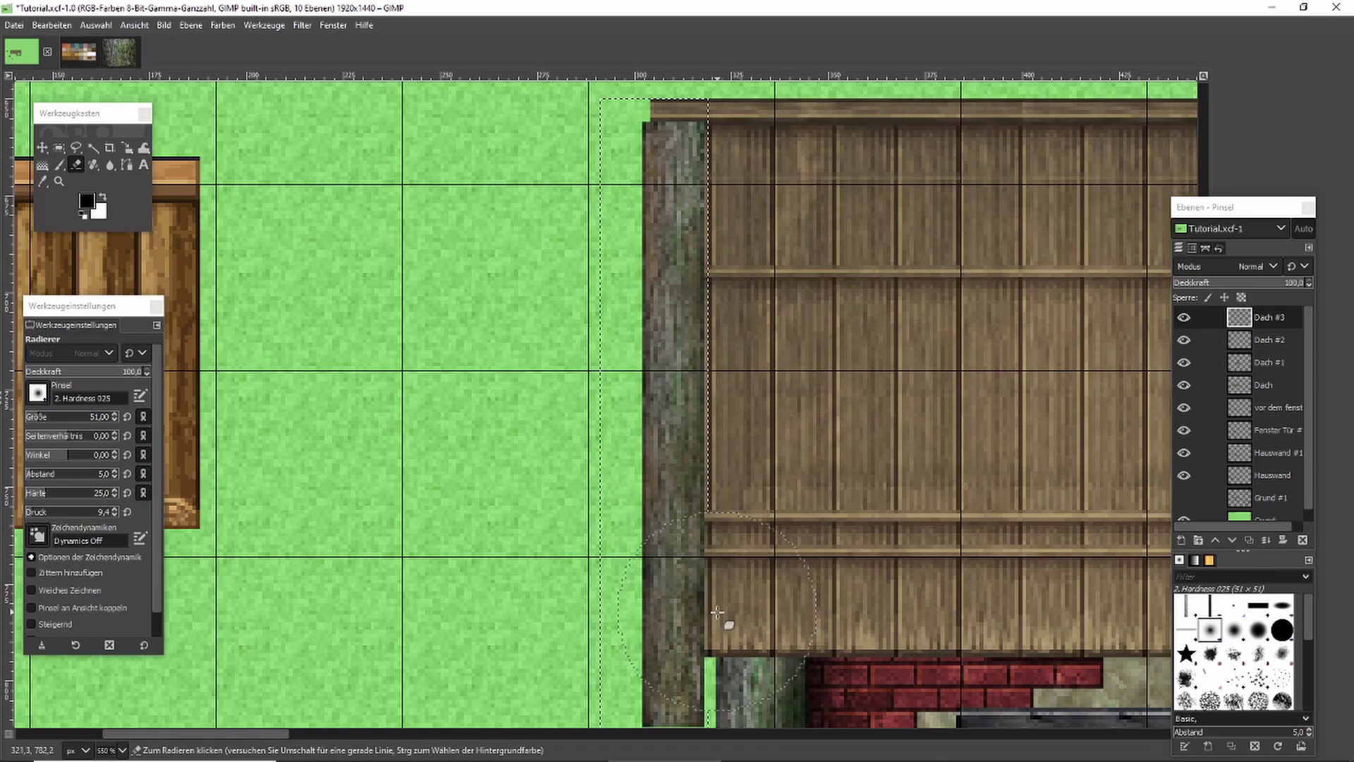
pyautogui.scroll(-1, 731, 596)
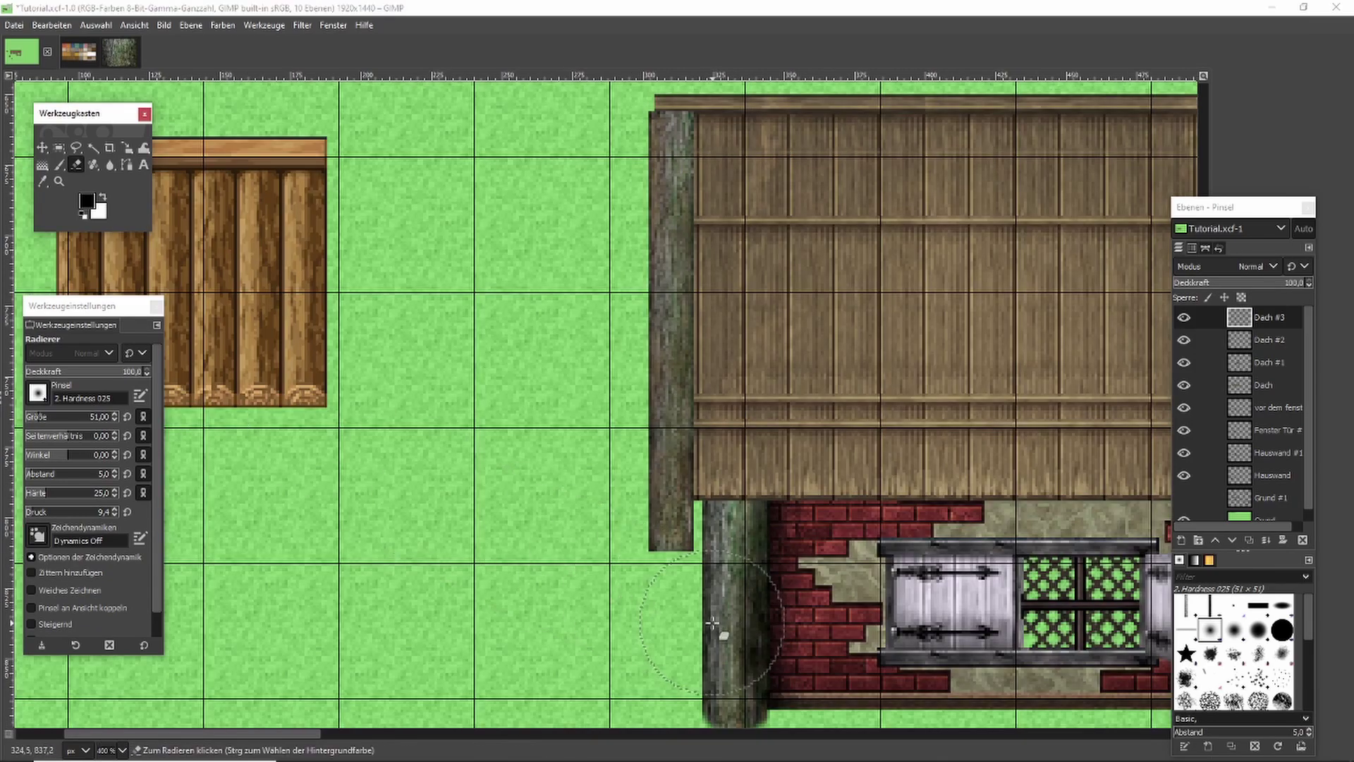
pyautogui.scroll(1, 670, 611)
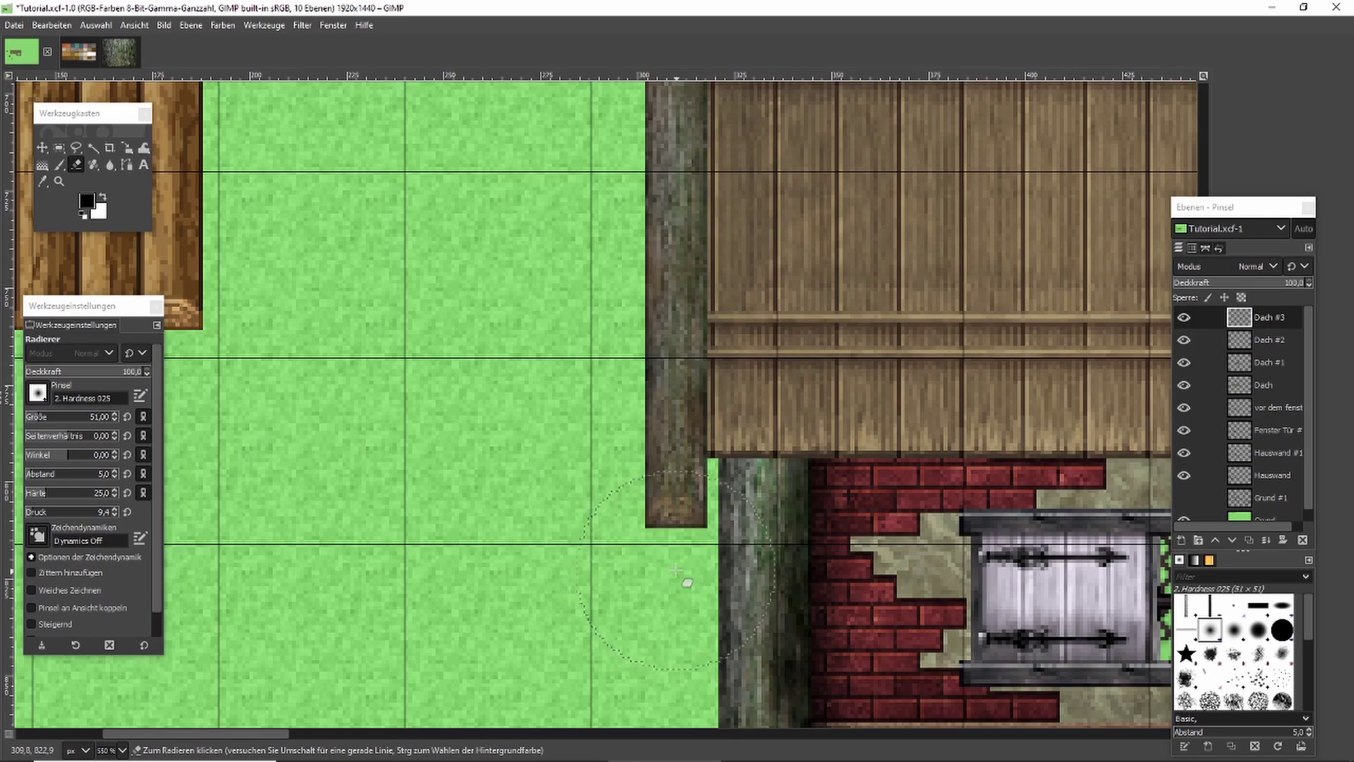
# Soften the bark at the beam's upper end, just below the roof ridge, using the Eraser with the Hardness 025 brush.
pyautogui.click(59, 147)
pyautogui.scroll(-1, 511, 256)
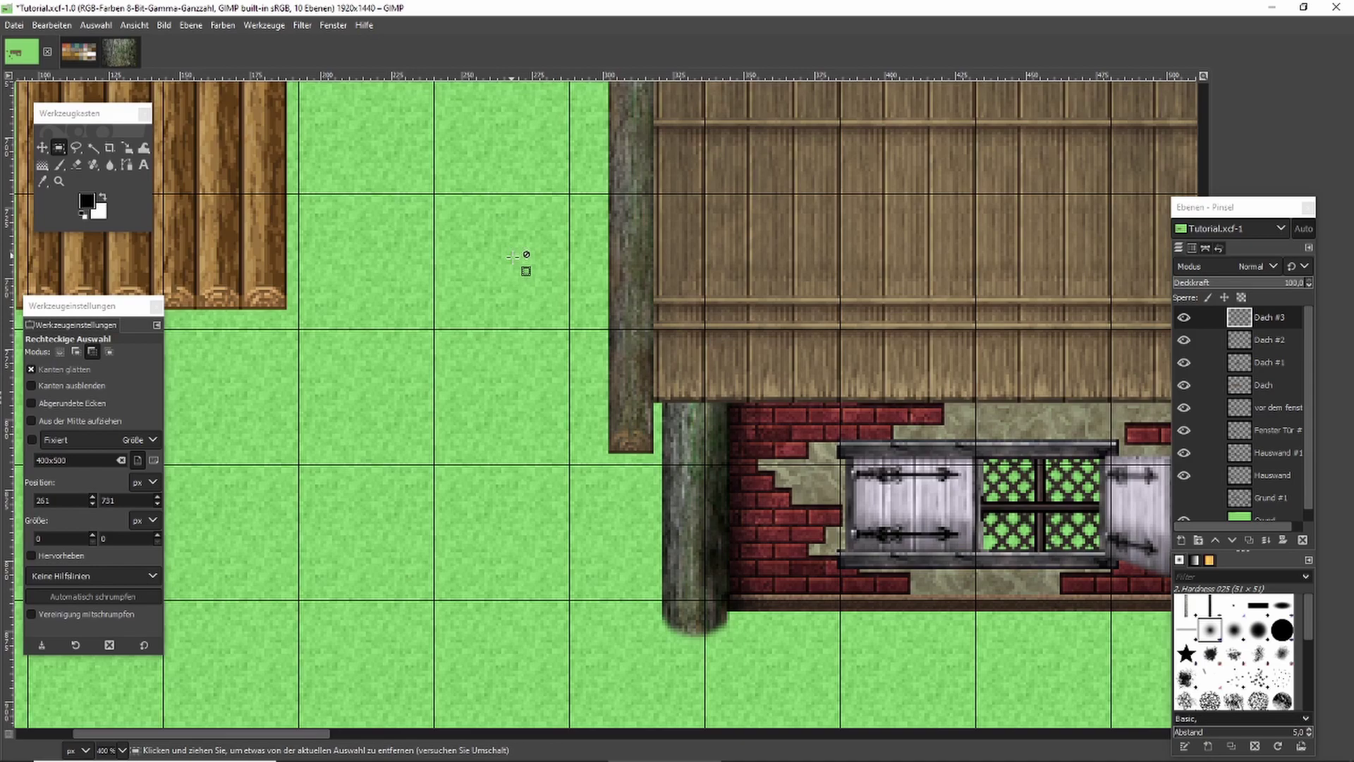
pyautogui.scroll(3, 515, 262)
pyautogui.scroll(2, 633, 171)
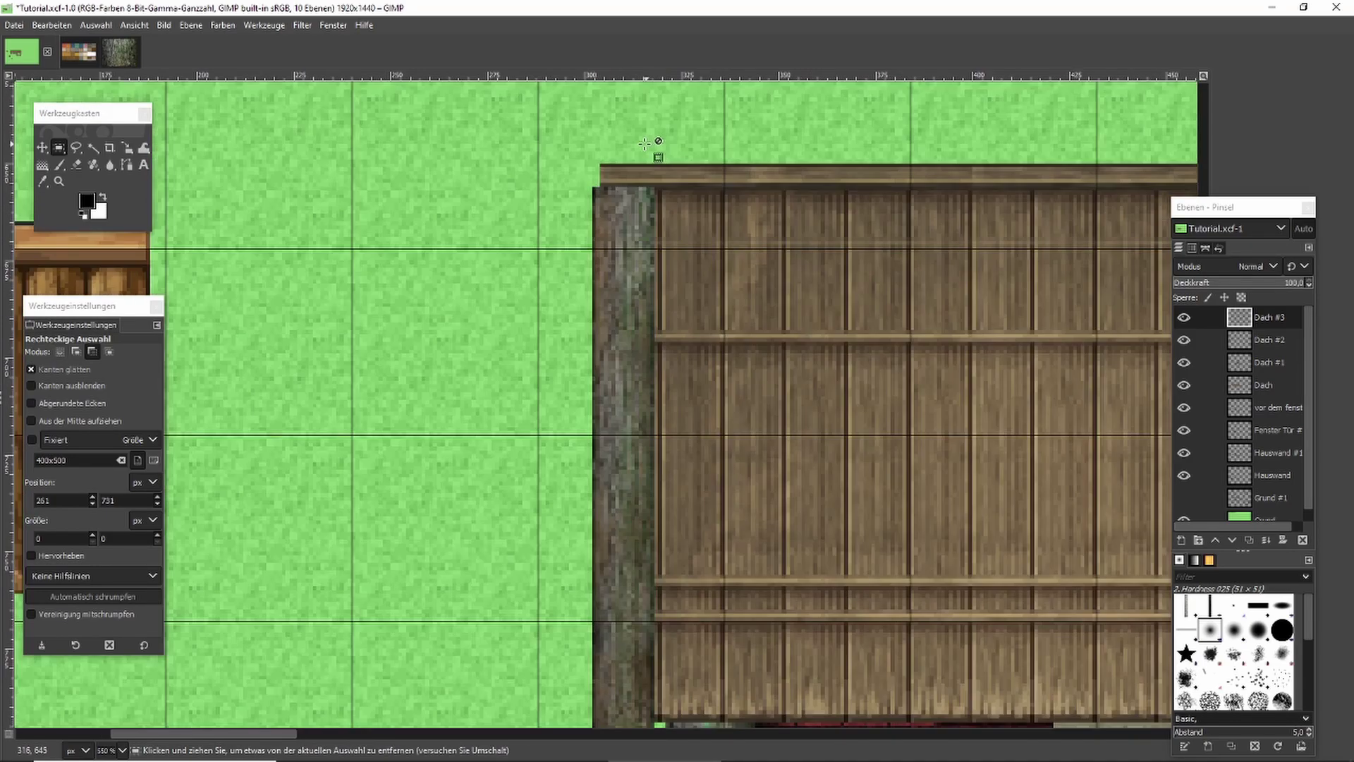
pyautogui.scroll(2, 595, 161)
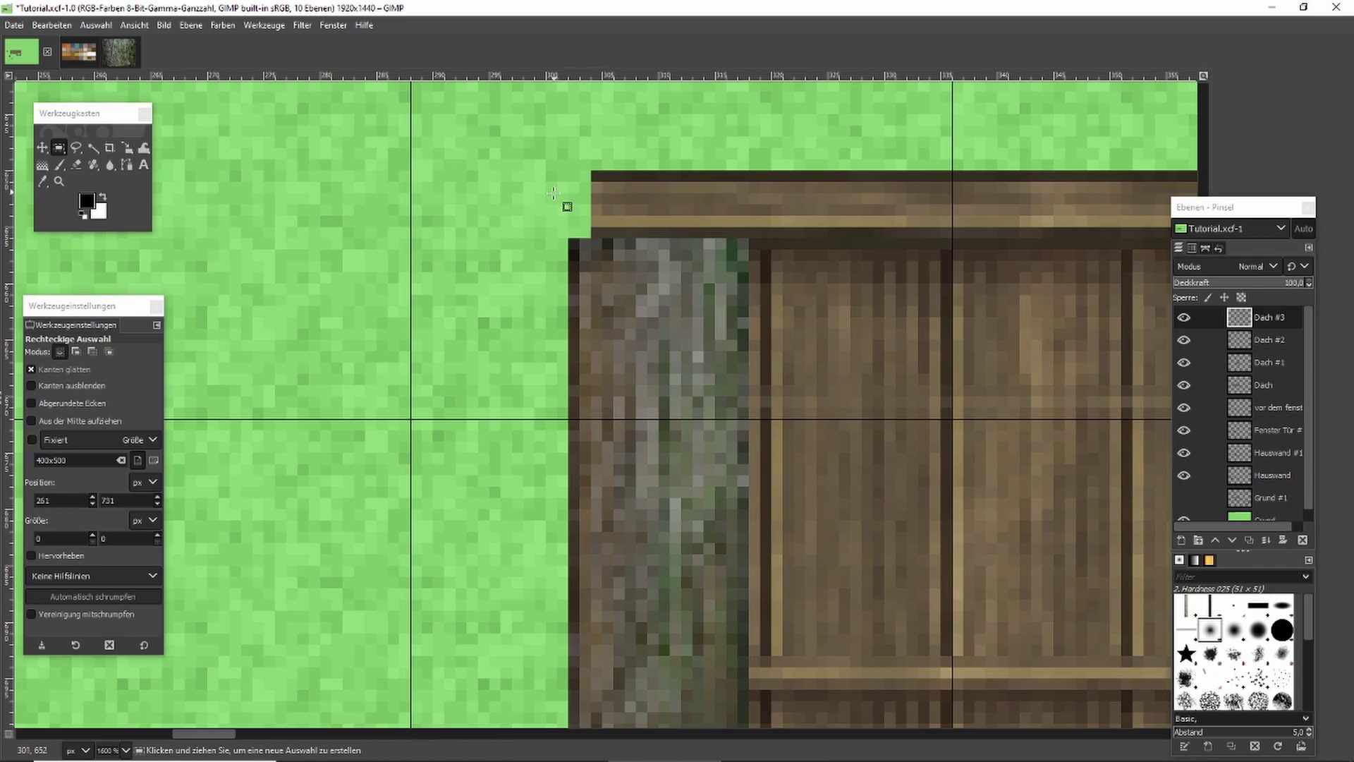
pyautogui.click(77, 163)
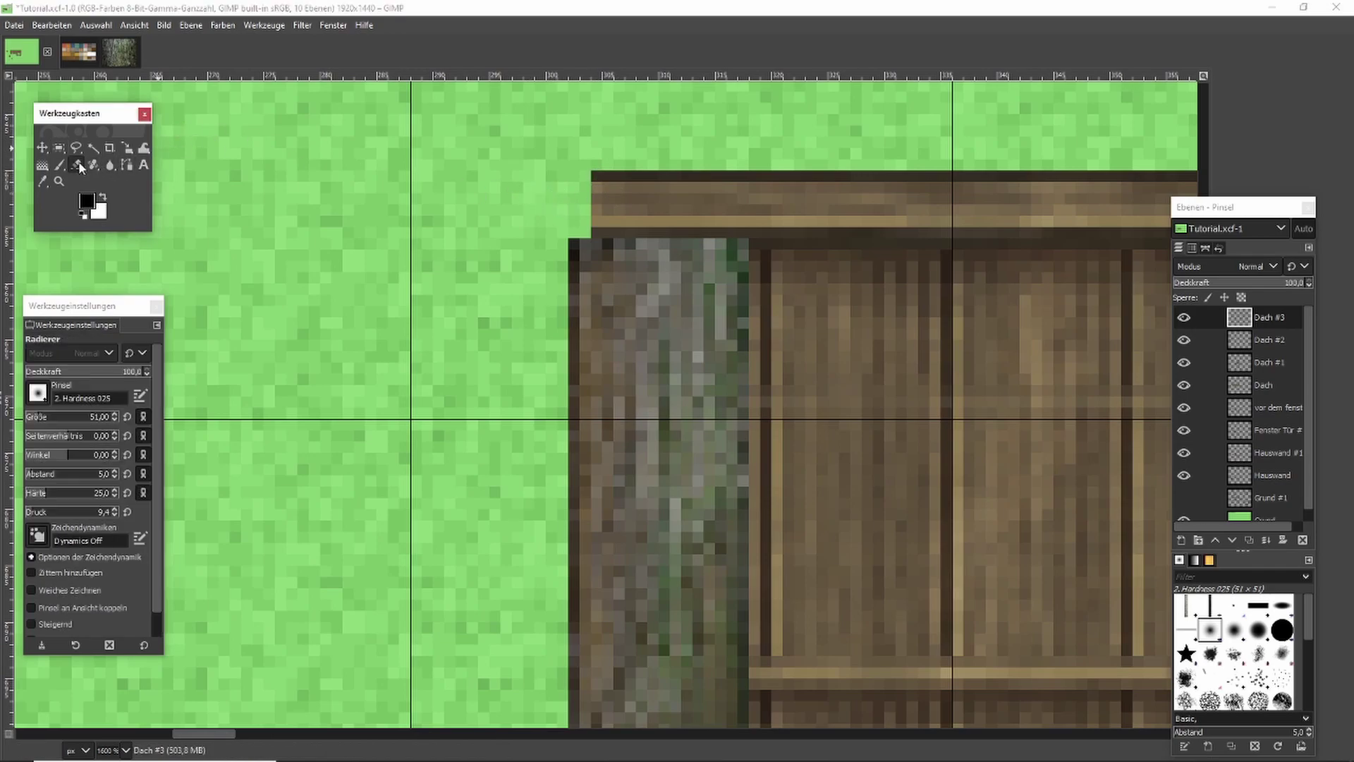
pyautogui.moveTo(565, 134); pyautogui.dragTo(774, 122)
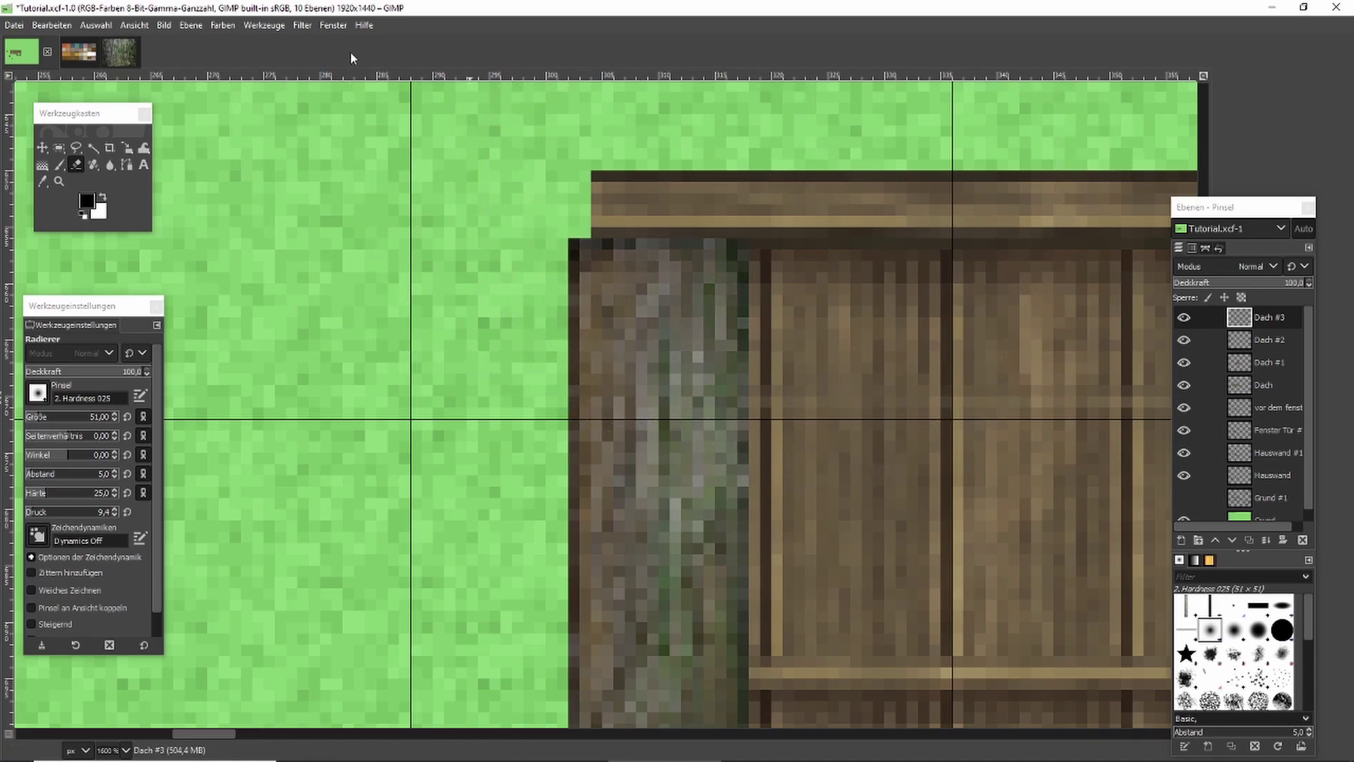
# Copy a 15 × 12 px rectangle around the topmost round log end of the log wall in the Outside_A3 tileset.
pyautogui.click(59, 147)
pyautogui.keyDown('ctrl'); pyautogui.scroll(-4, 606, 233); pyautogui.keyUp('ctrl')
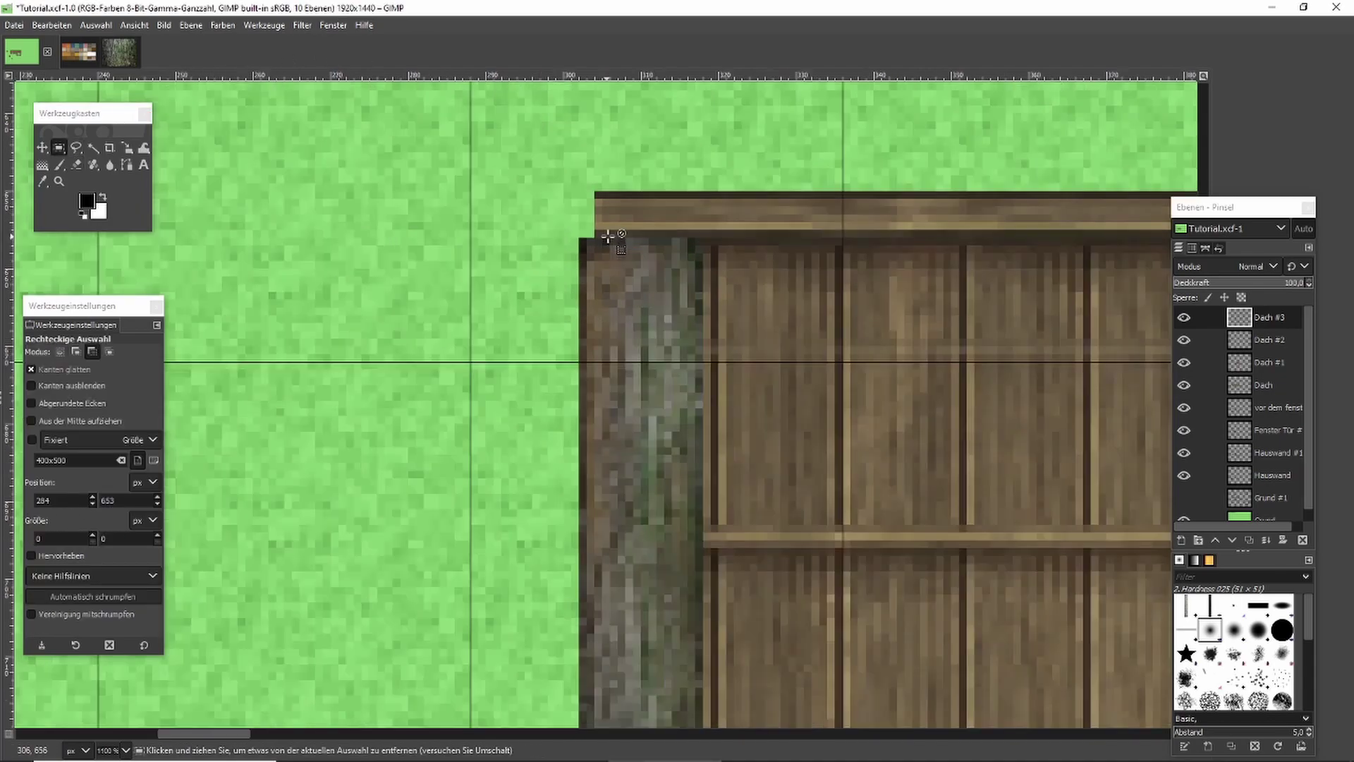
pyautogui.scroll(-3, 682, 235)
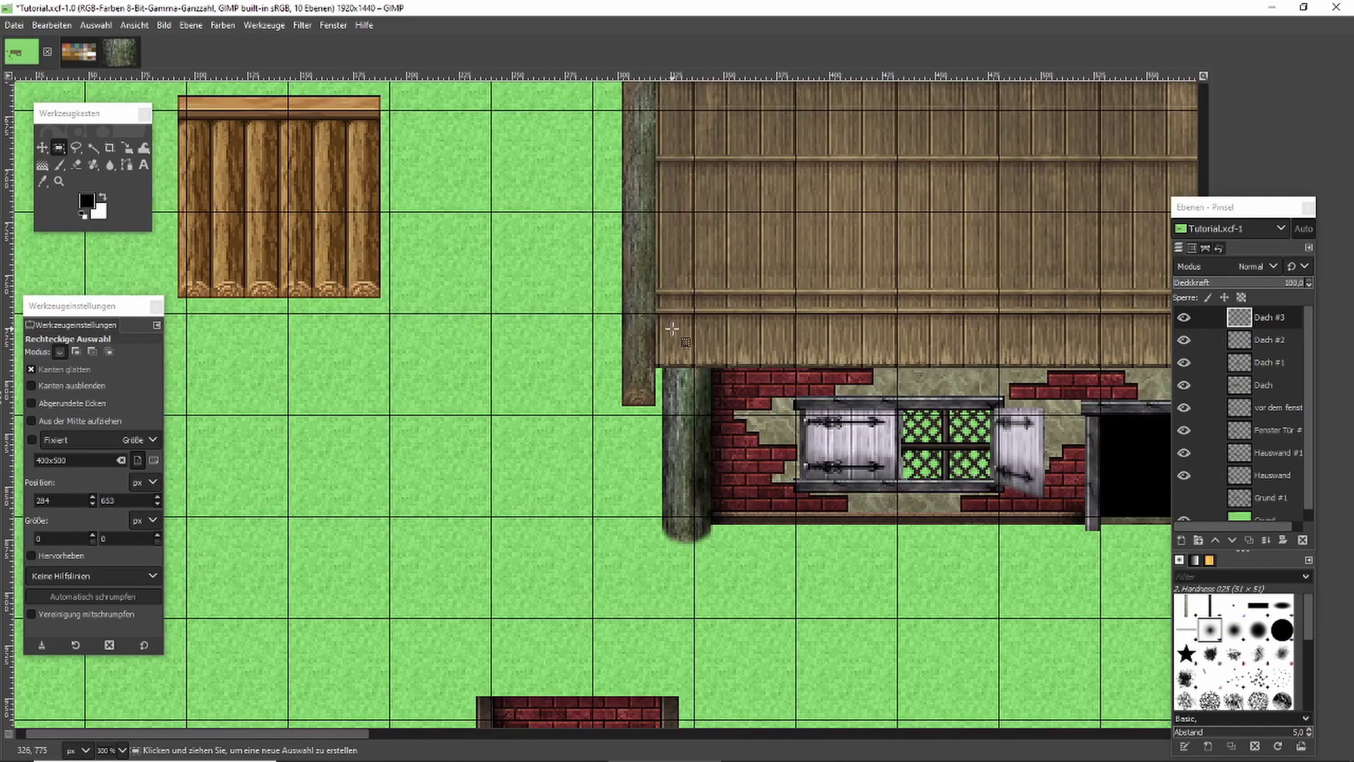
pyautogui.click(85, 55)
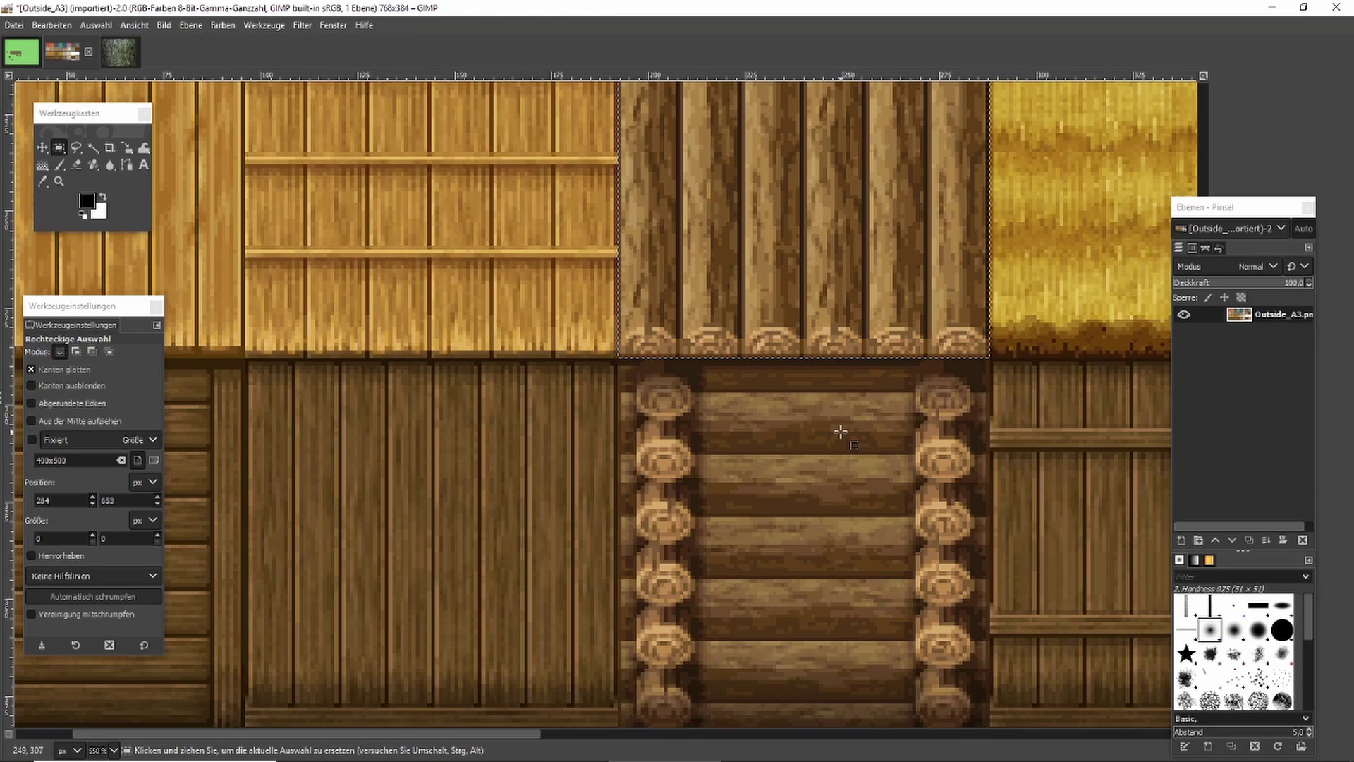
pyautogui.scroll(3, 676, 423)
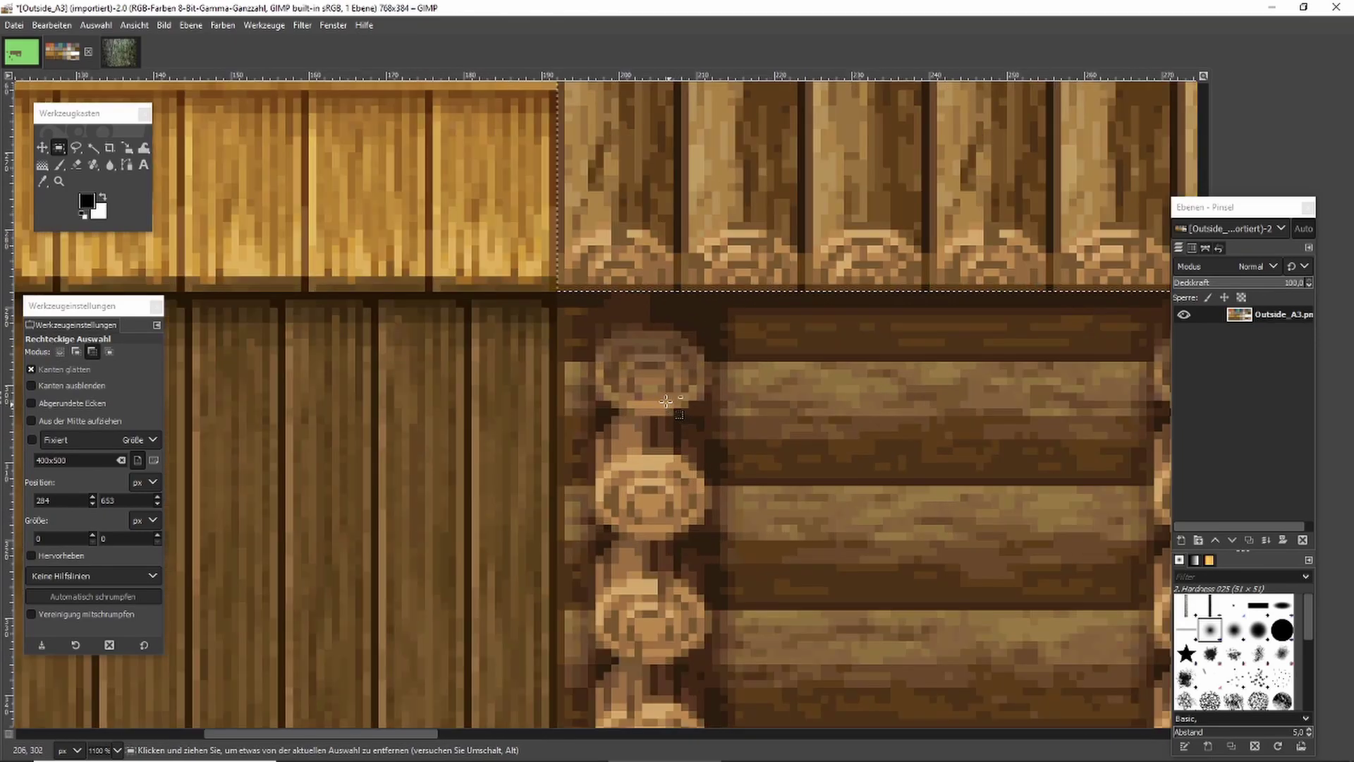
pyautogui.moveTo(564, 288); pyautogui.dragTo(730, 418)
pyautogui.hotkey('ctrl', 'c')
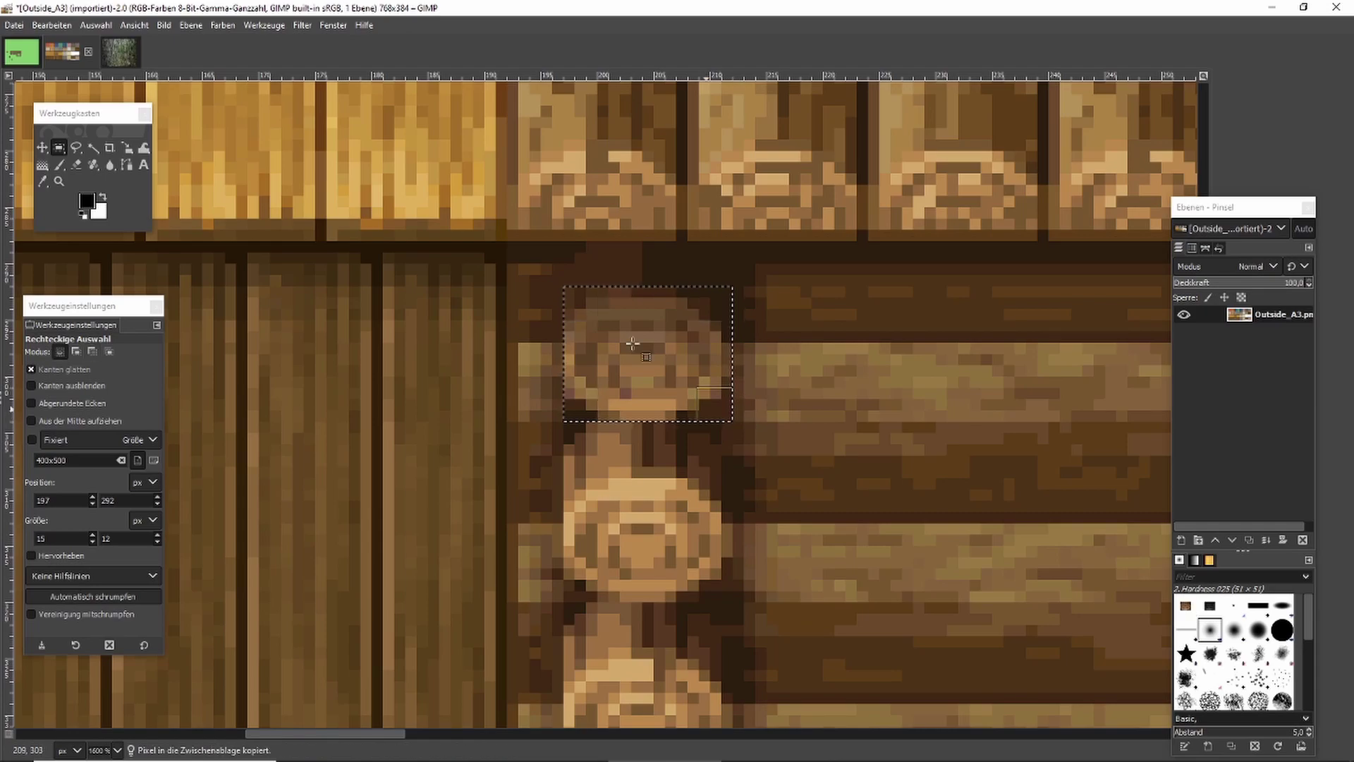
# Paste the log end onto the Dach #2 layer of the Tutorial image, on the empty grass beside the beam's lower end.
pyautogui.click(30, 53)
pyautogui.scroll(2, 614, 416)
pyautogui.click(615, 416)
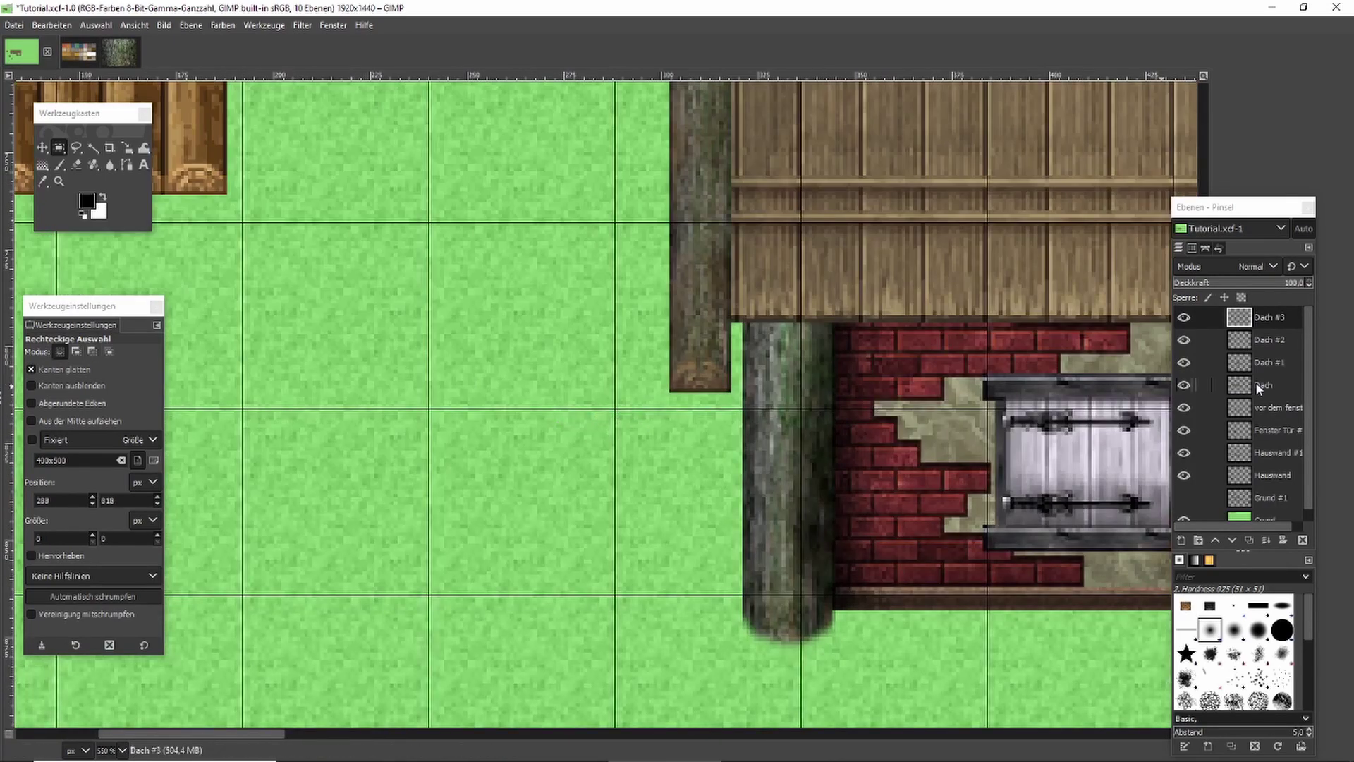
pyautogui.click(1280, 346)
pyautogui.hotkey('ctrl', 'v')
pyautogui.moveTo(611, 409); pyautogui.dragTo(603, 425)
pyautogui.scroll(3, 603, 424)
pyautogui.click(559, 474)
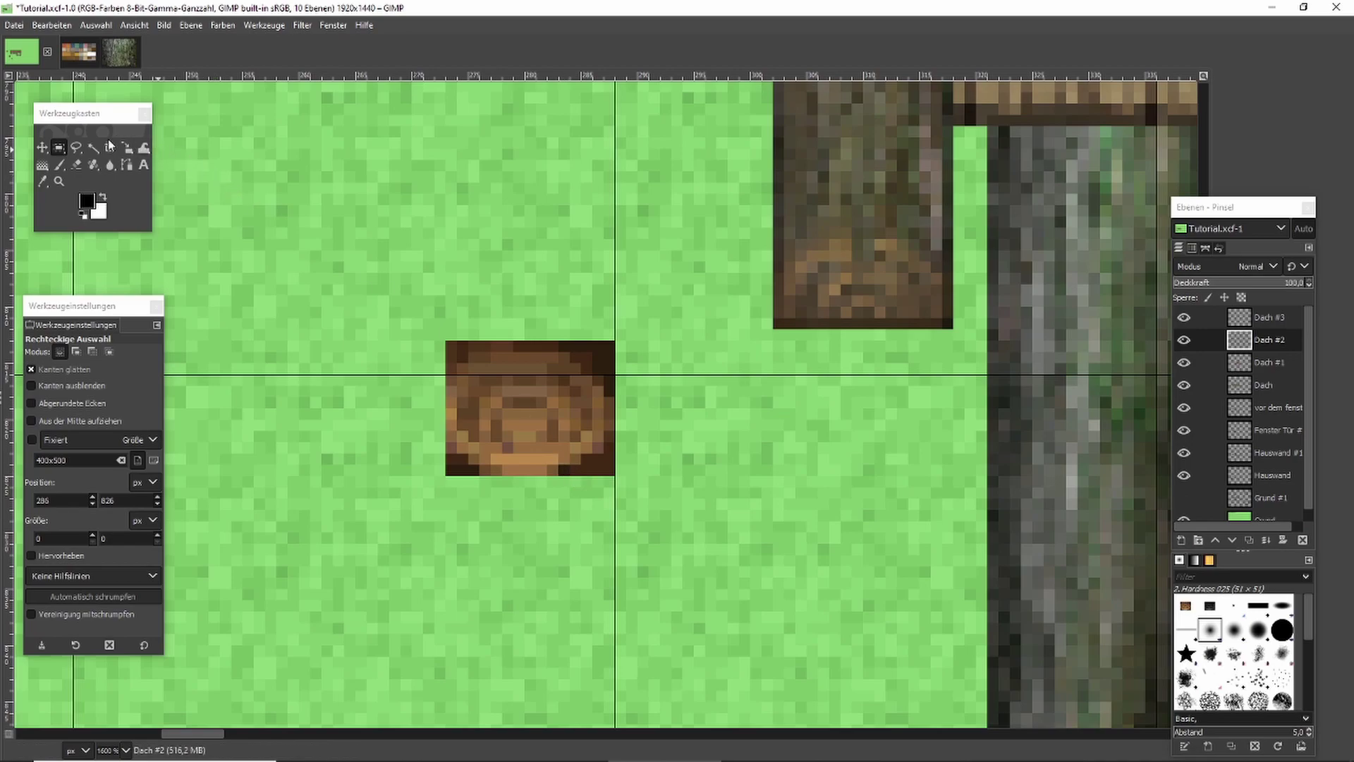
# Trim the dark corners off the pasted log end with Free Select so only the rounded wood face is left.
pyautogui.click(77, 148)
pyautogui.click(544, 480)
pyautogui.moveTo(624, 527); pyautogui.dragTo(520, 502)
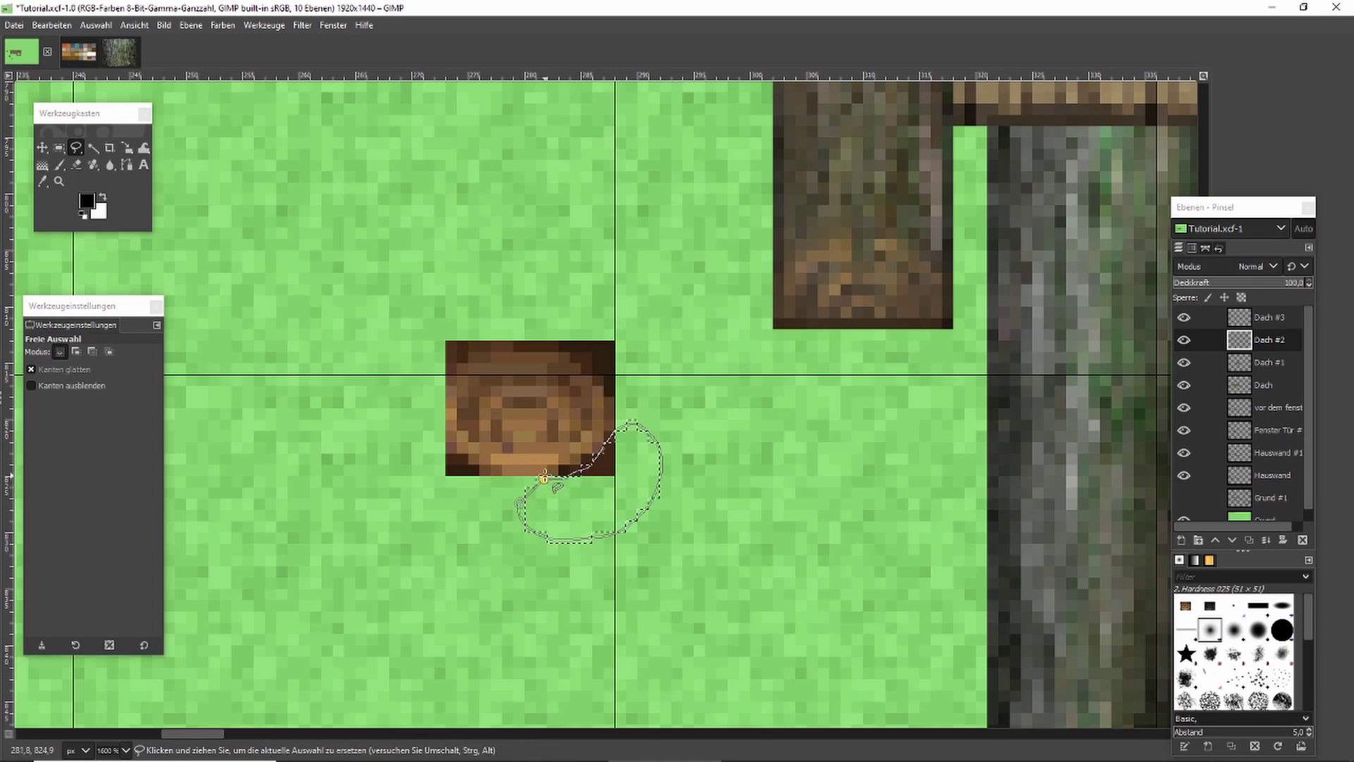
pyautogui.press('Return')
pyautogui.moveTo(444, 377); pyautogui.dragTo(441, 384)
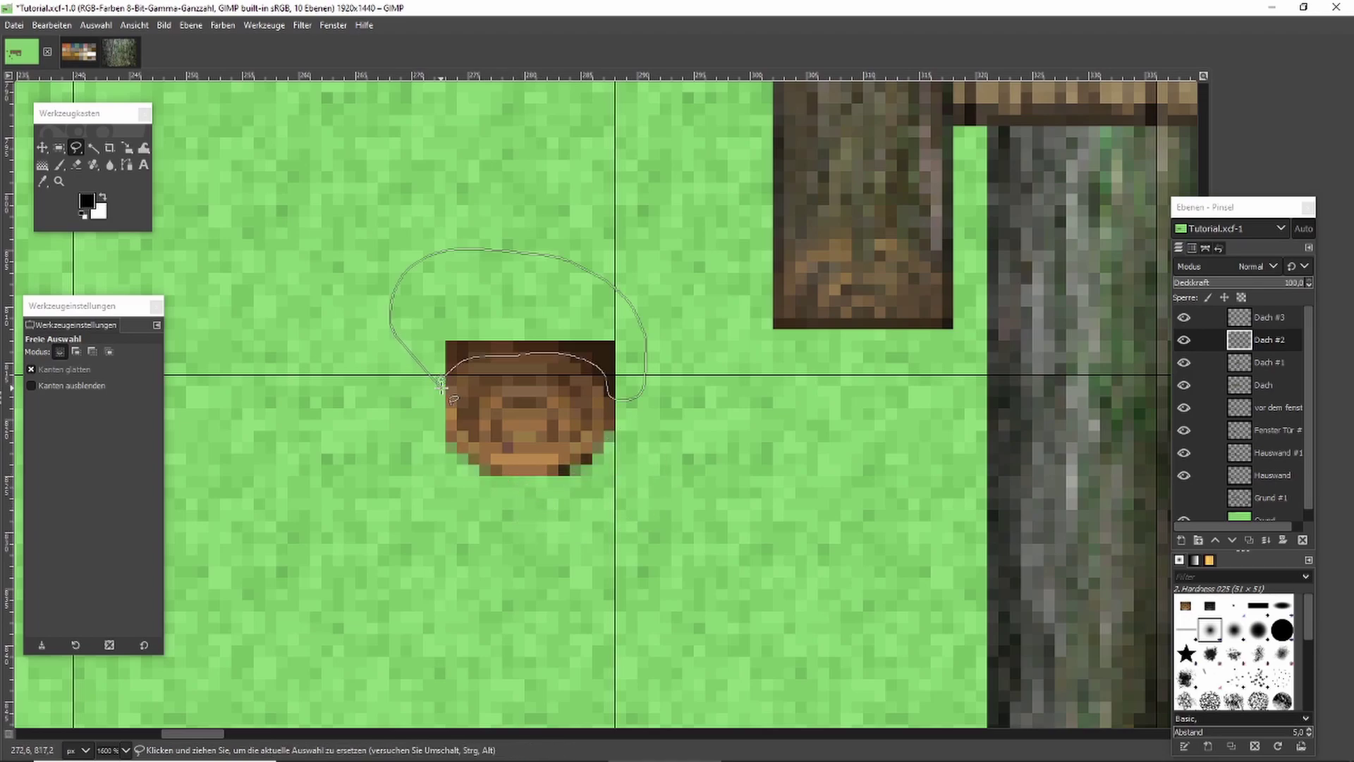
pyautogui.click(395, 310)
pyautogui.press('Return')
# Cut the rounded log end from the grass and paste it over the lower end of the bark beam.
pyautogui.click(59, 147)
pyautogui.moveTo(390, 297)
pyautogui.mouseDown()
pyautogui.moveTo(589, 475)
pyautogui.moveTo(635, 534)
pyautogui.moveTo(626, 522)
pyautogui.mouseUp()
pyautogui.hotkey('ctrl', 'c')
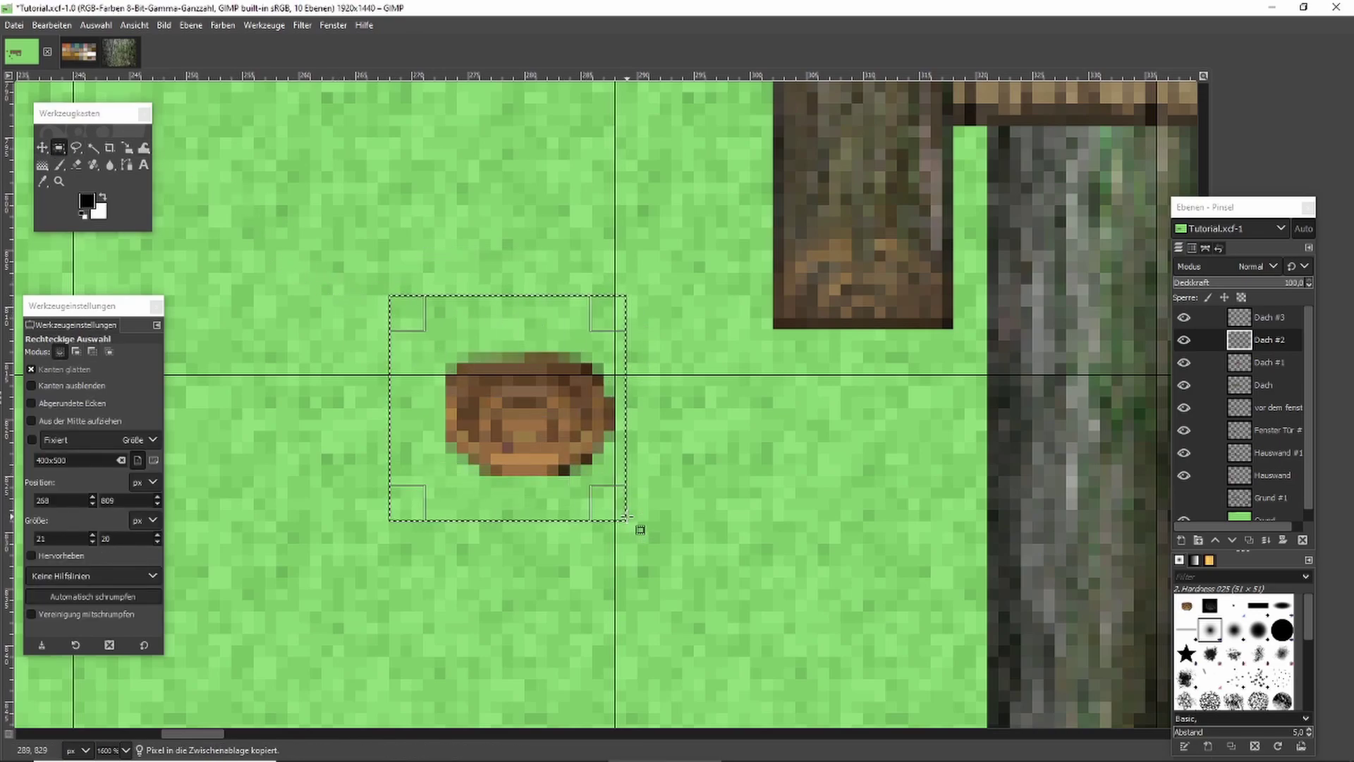
pyautogui.press('Delete')
pyautogui.click(813, 485)
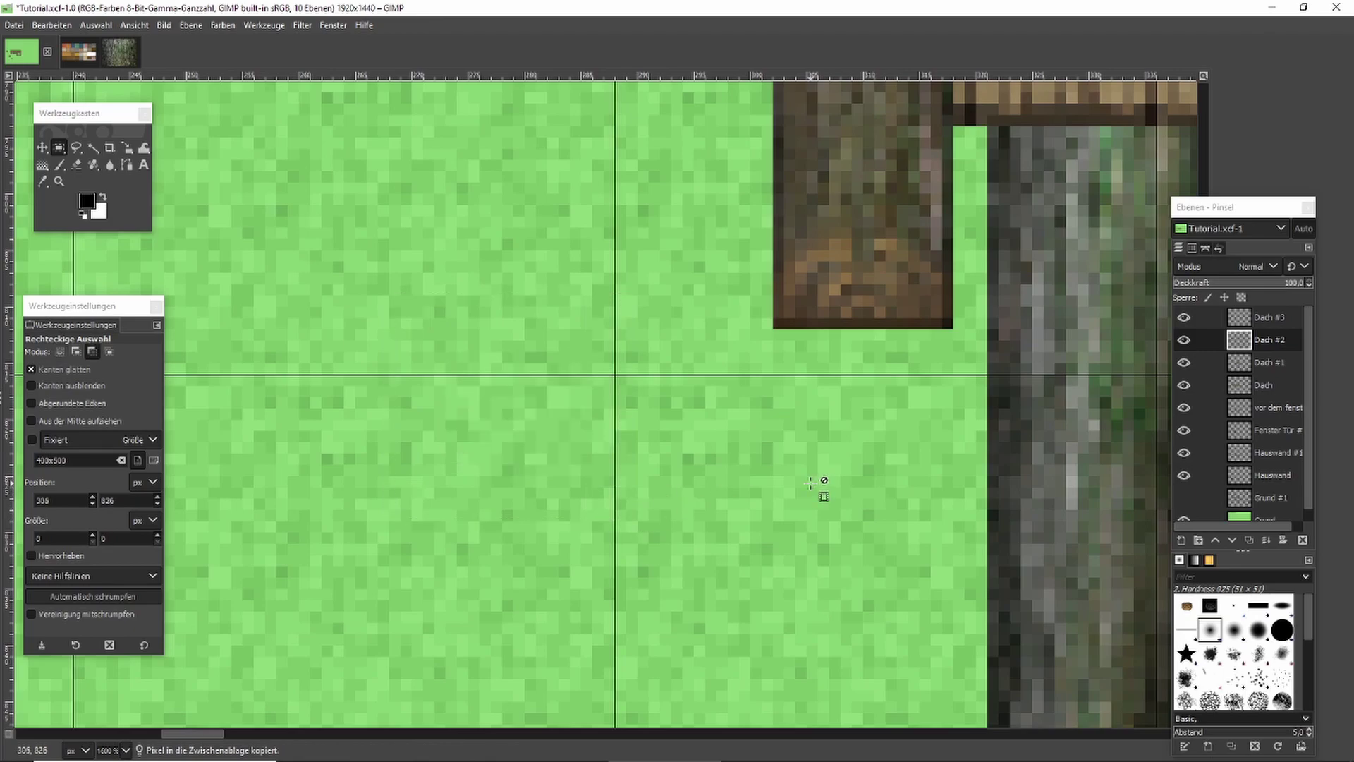
pyautogui.hotkey('ctrl', 'v')
pyautogui.moveTo(658, 430); pyautogui.dragTo(898, 326)
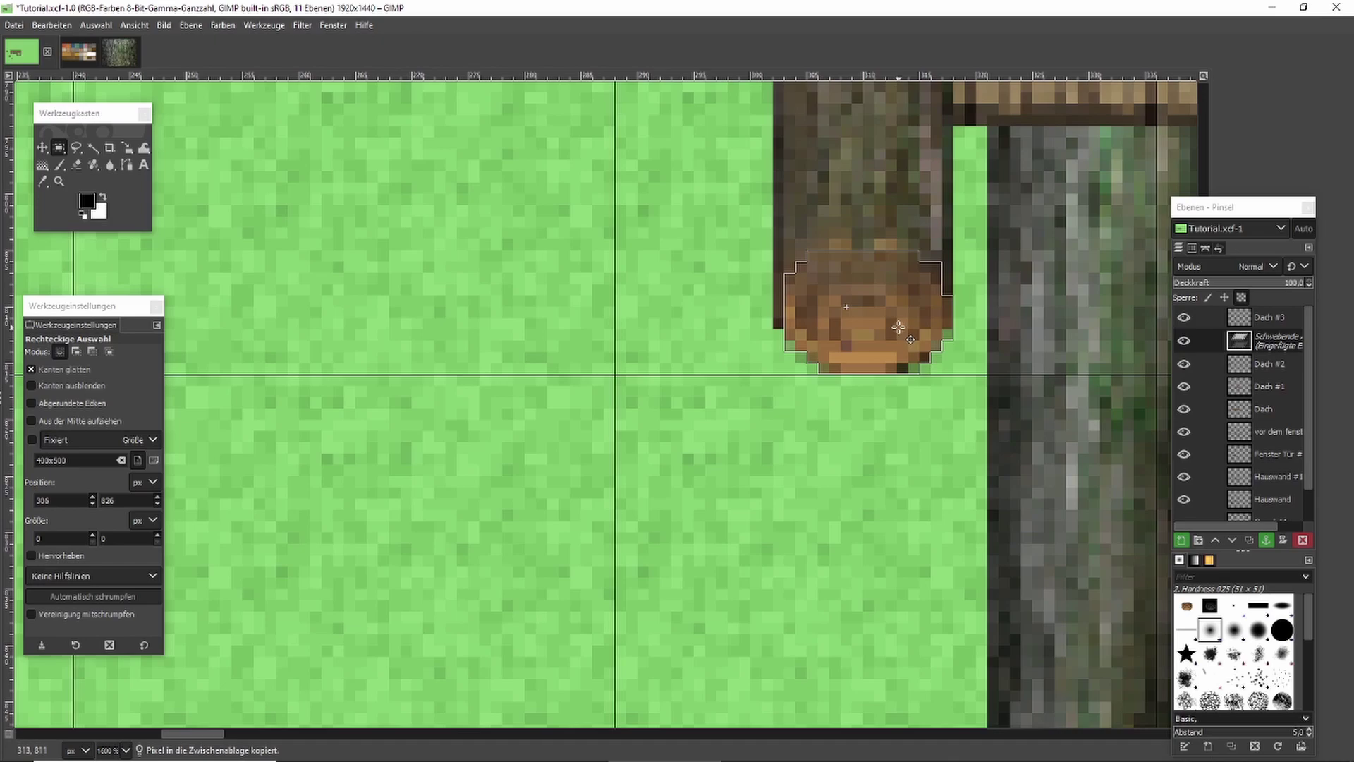
pyautogui.click(697, 240)
# Select the bark beam on the Dach #3 layer and shade its right side black with the Hardness 025 brush at force 2.0.
pyautogui.scroll(-2, 699, 240)
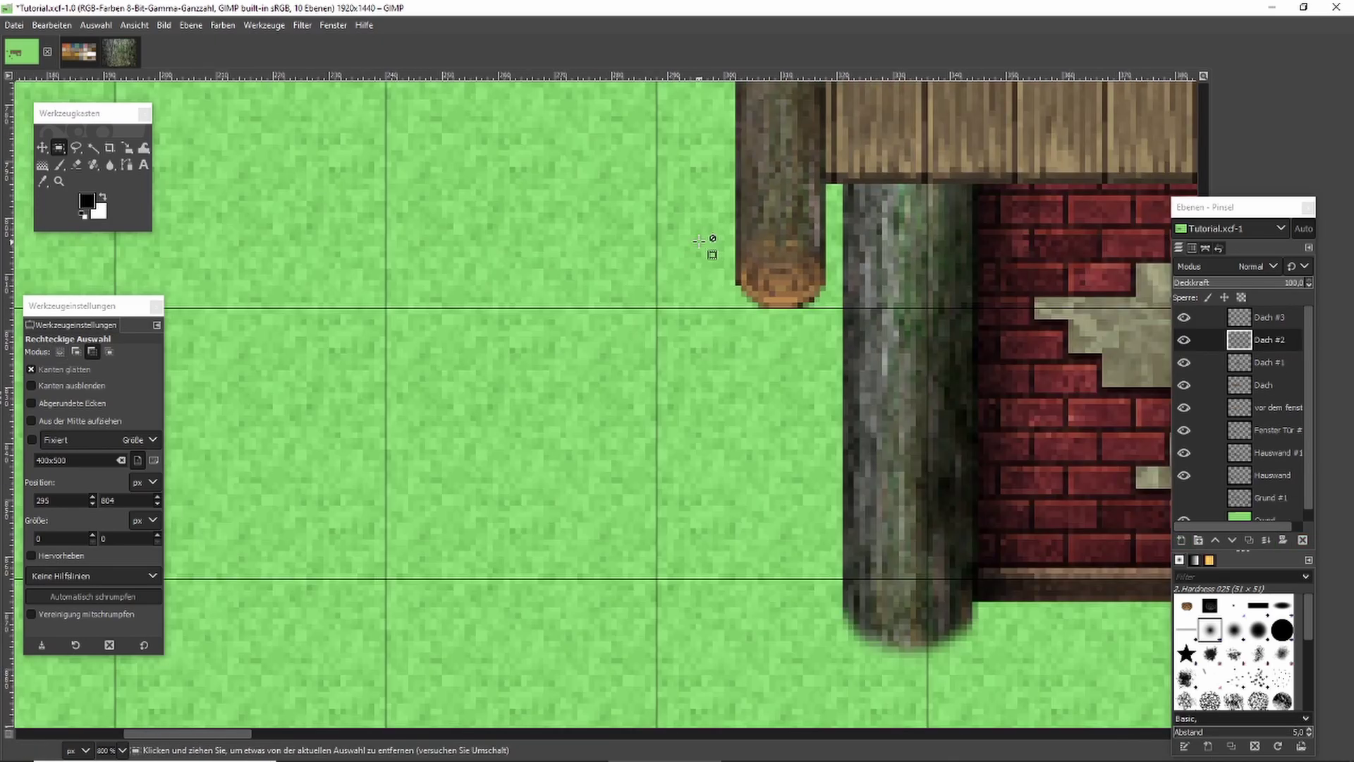
pyautogui.scroll(-3, 698, 240)
pyautogui.scroll(3, 635, 176)
pyautogui.scroll(-1, 621, 159)
pyautogui.scroll(2, 617, 152)
pyautogui.moveTo(618, 152); pyautogui.dragTo(657, 590)
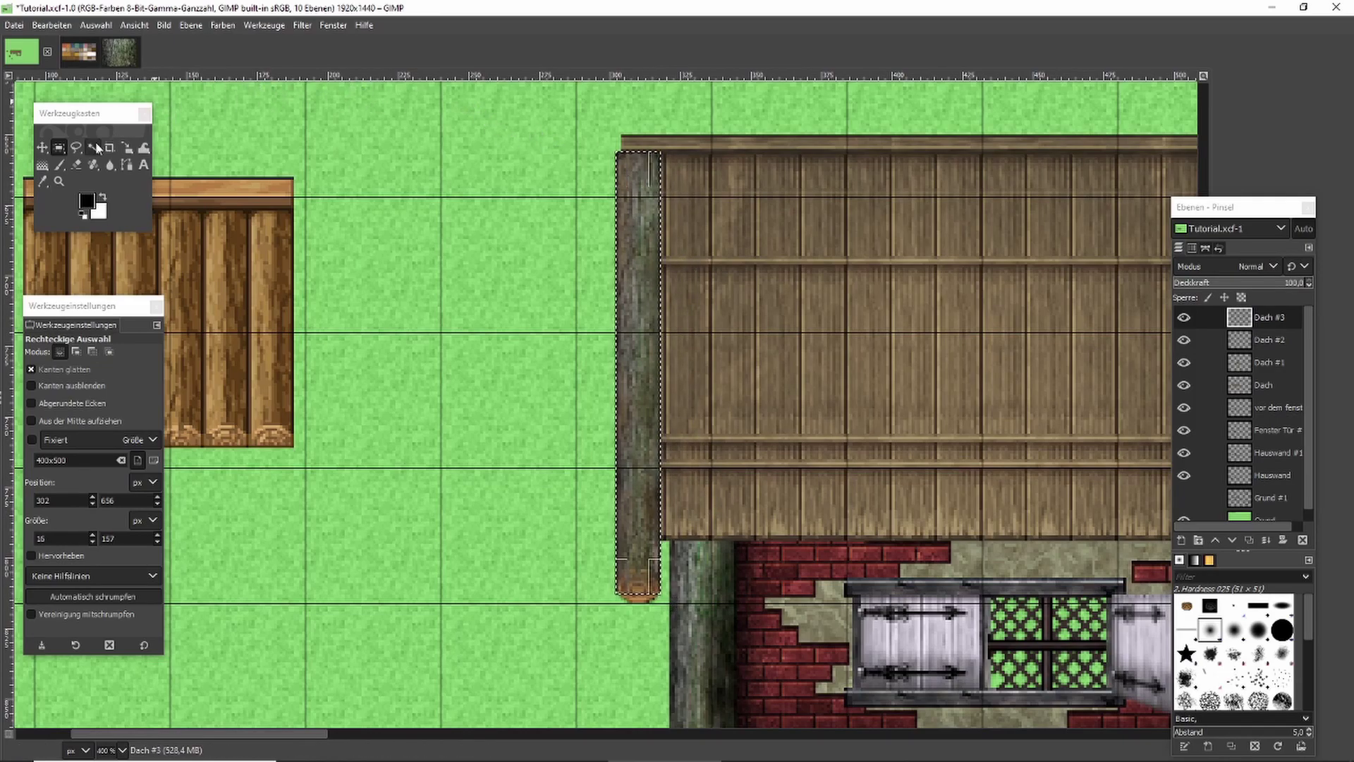
pyautogui.click(60, 164)
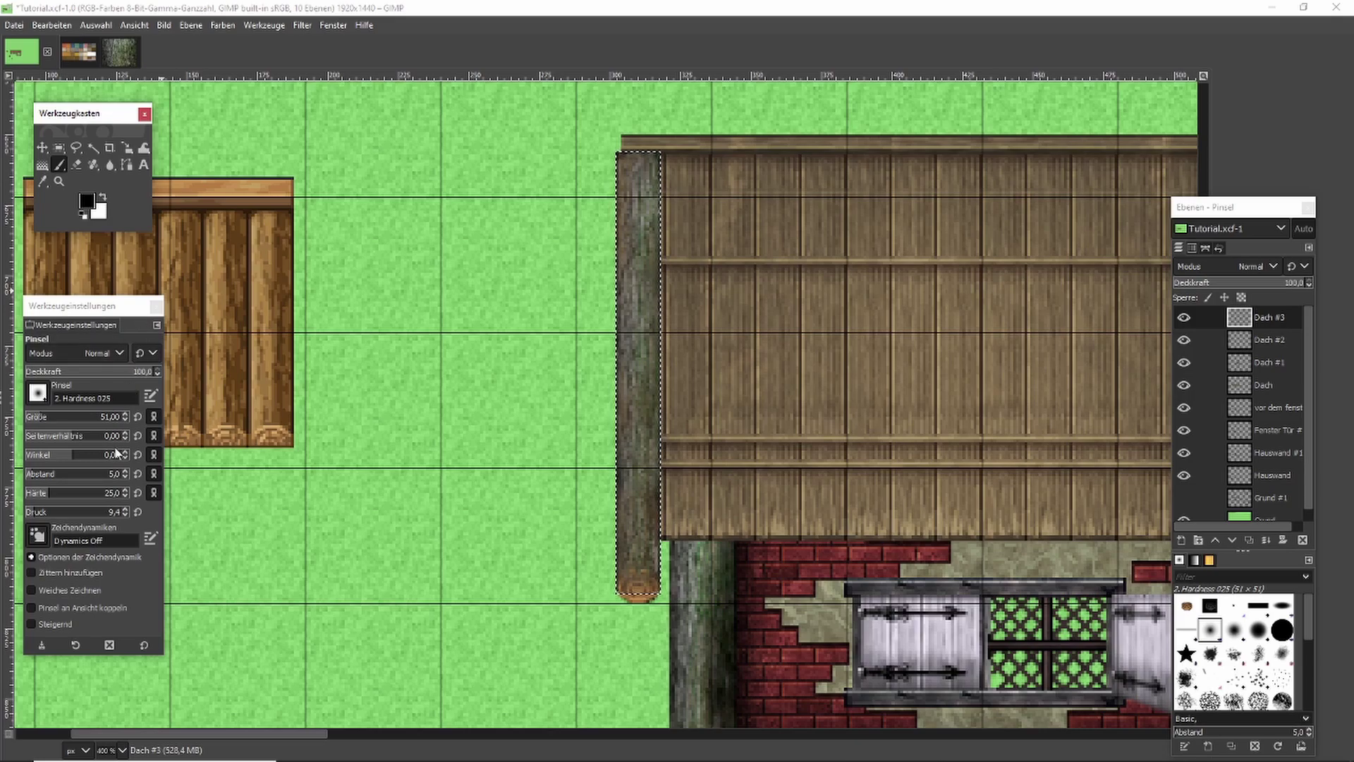
pyautogui.click(35, 513)
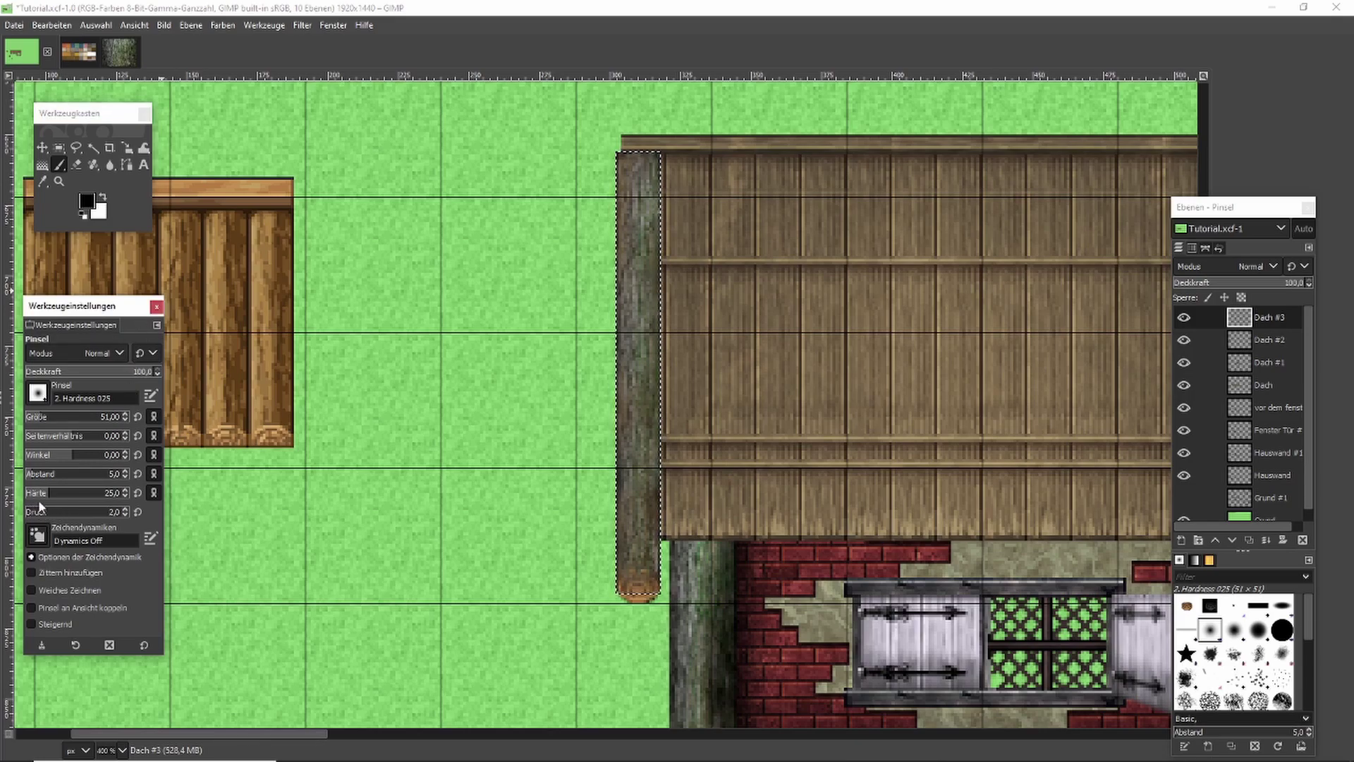
pyautogui.click(673, 232)
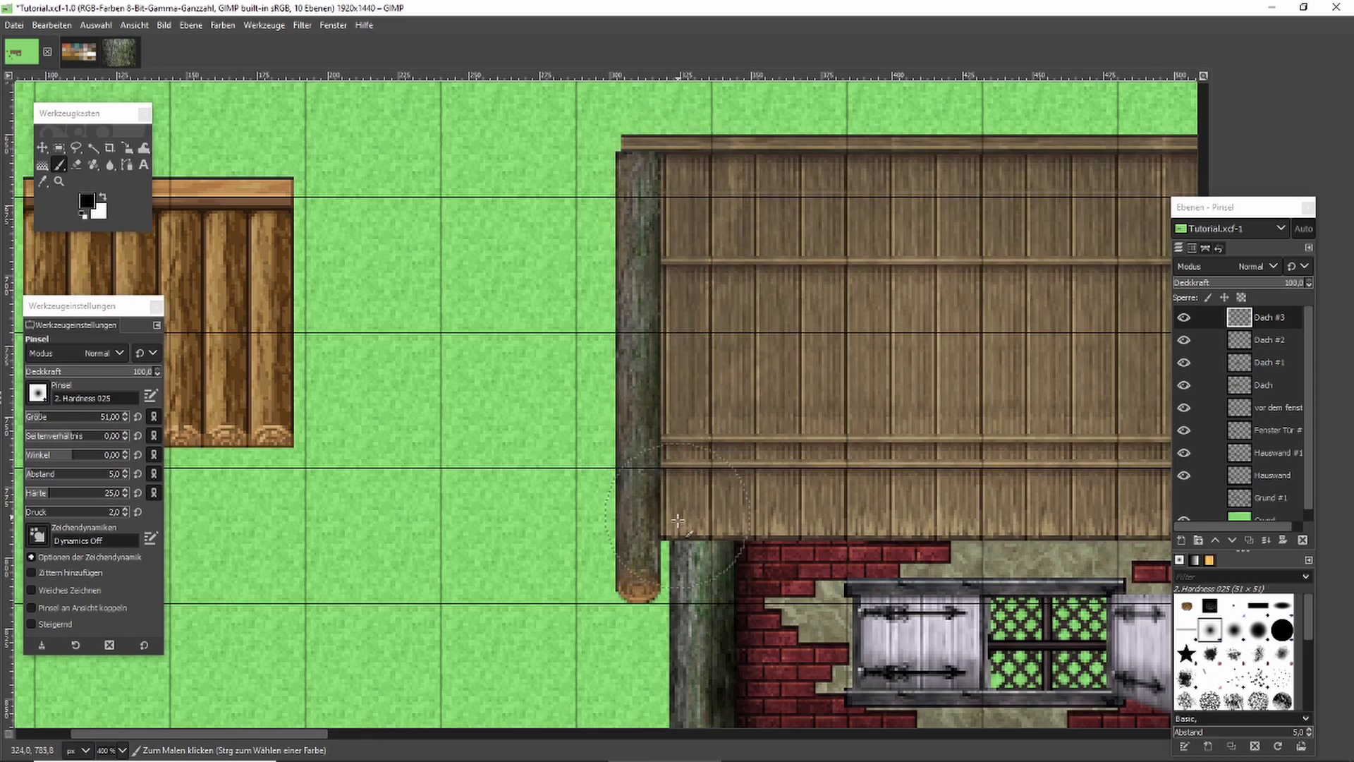
pyautogui.click(682, 554)
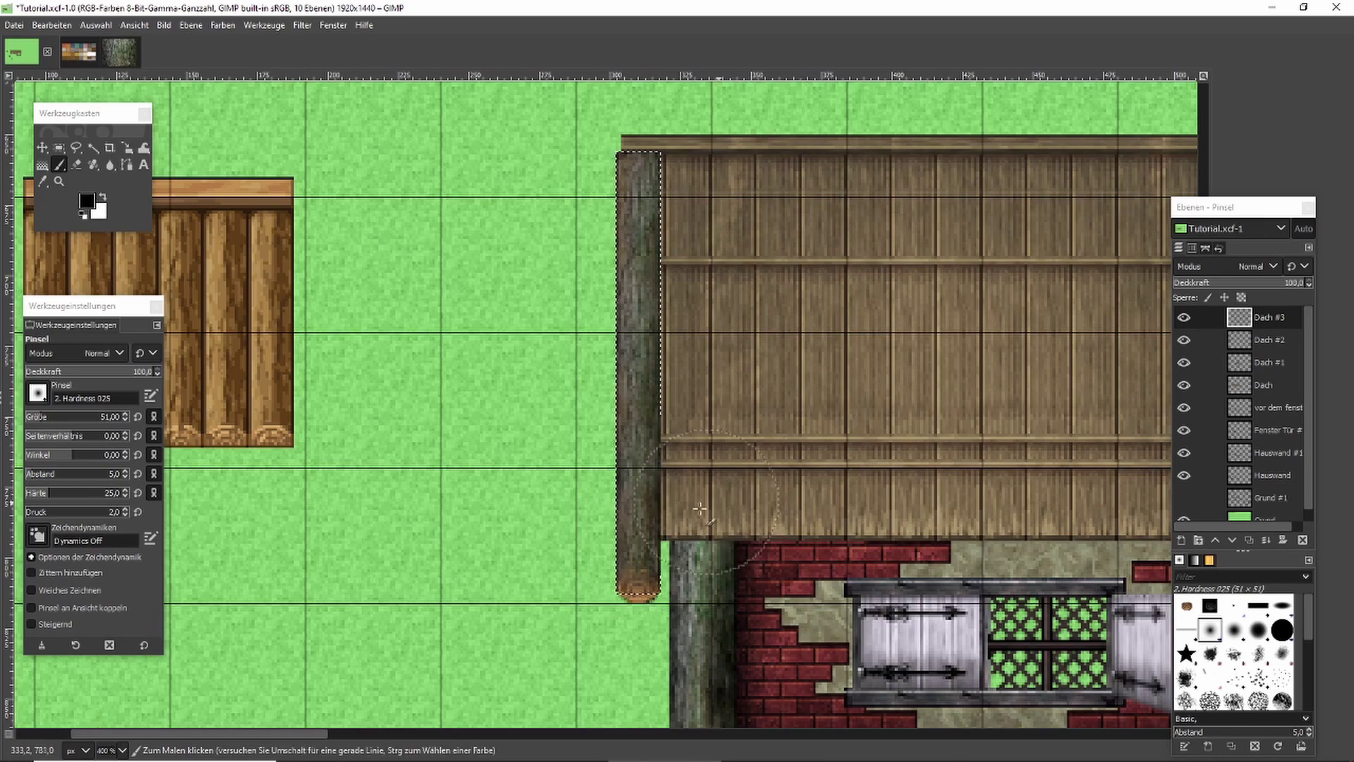
pyautogui.moveTo(685, 284); pyautogui.dragTo(685, 361)
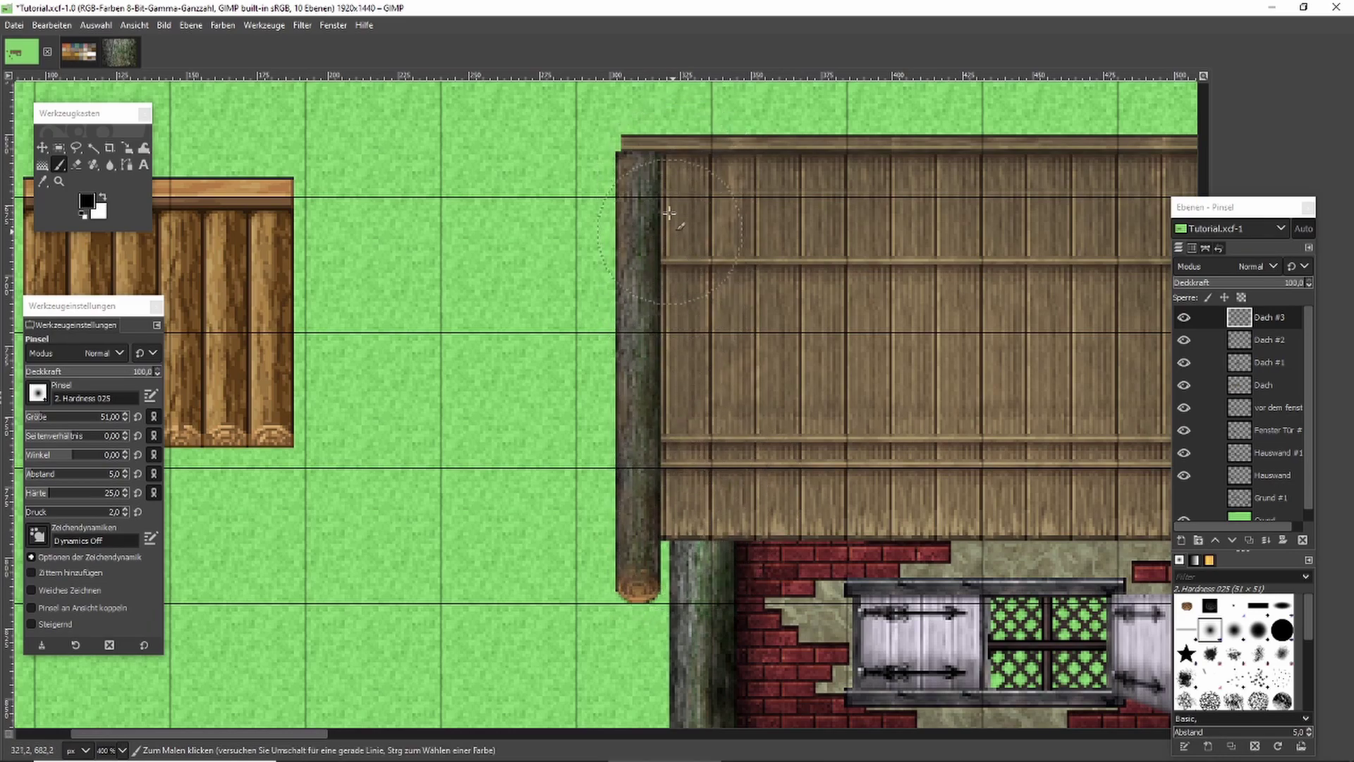
# Merge the Dach #2 and Dach #3 layers as the only visible ones, then show every other layer except Grund #1 again.
pyautogui.press('r')
pyautogui.press('2')
pyautogui.scroll(-1, 1246, 438)
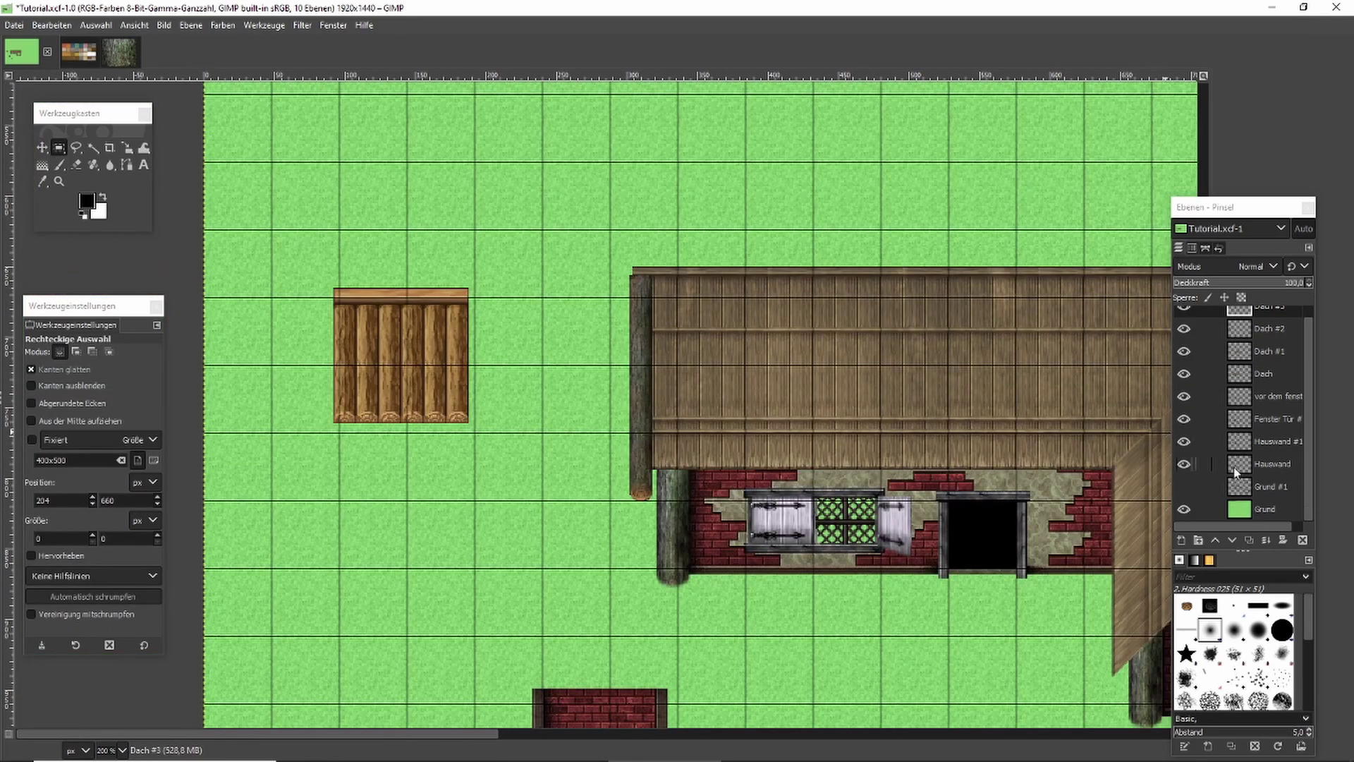
pyautogui.moveTo(1185, 509); pyautogui.dragTo(1184, 351)
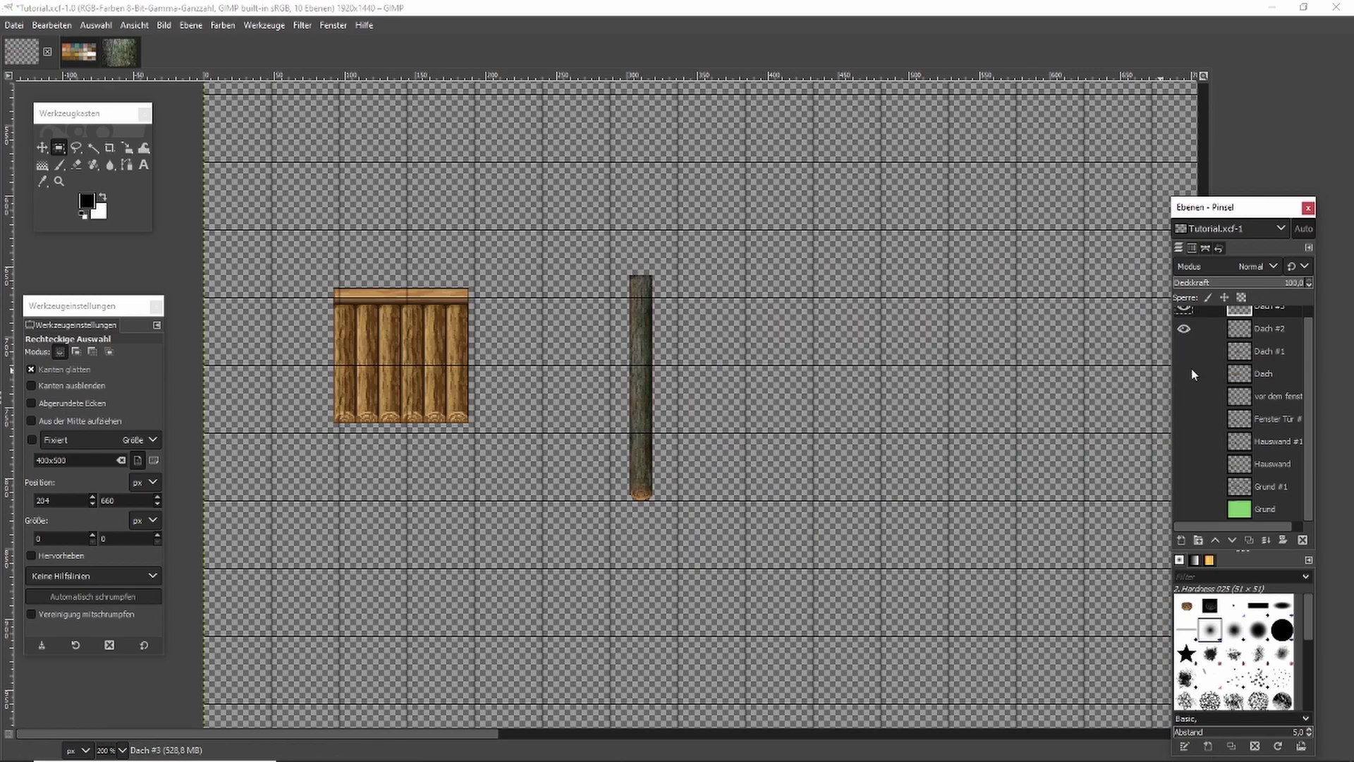
pyautogui.scroll(1, 1273, 358)
pyautogui.rightClick(1273, 342)
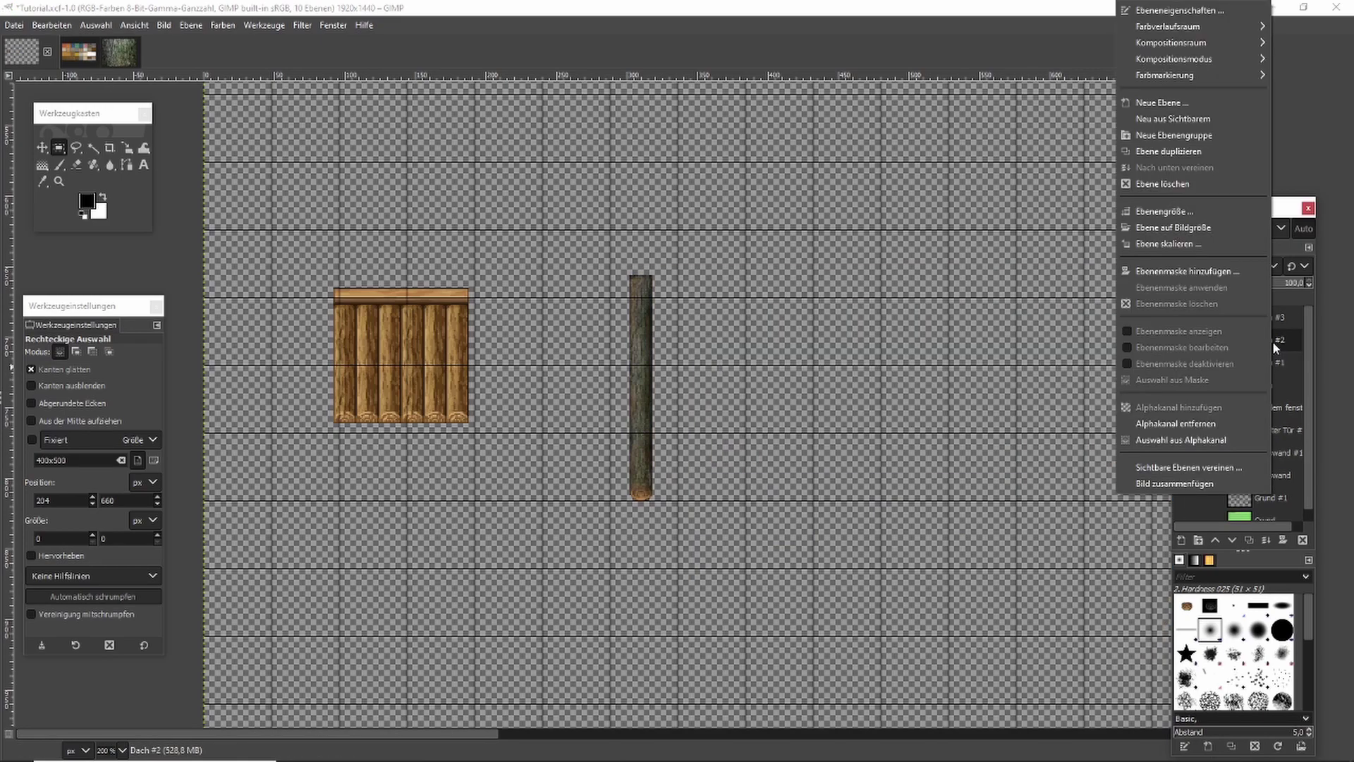
pyautogui.click(1212, 470)
pyautogui.click(1237, 557)
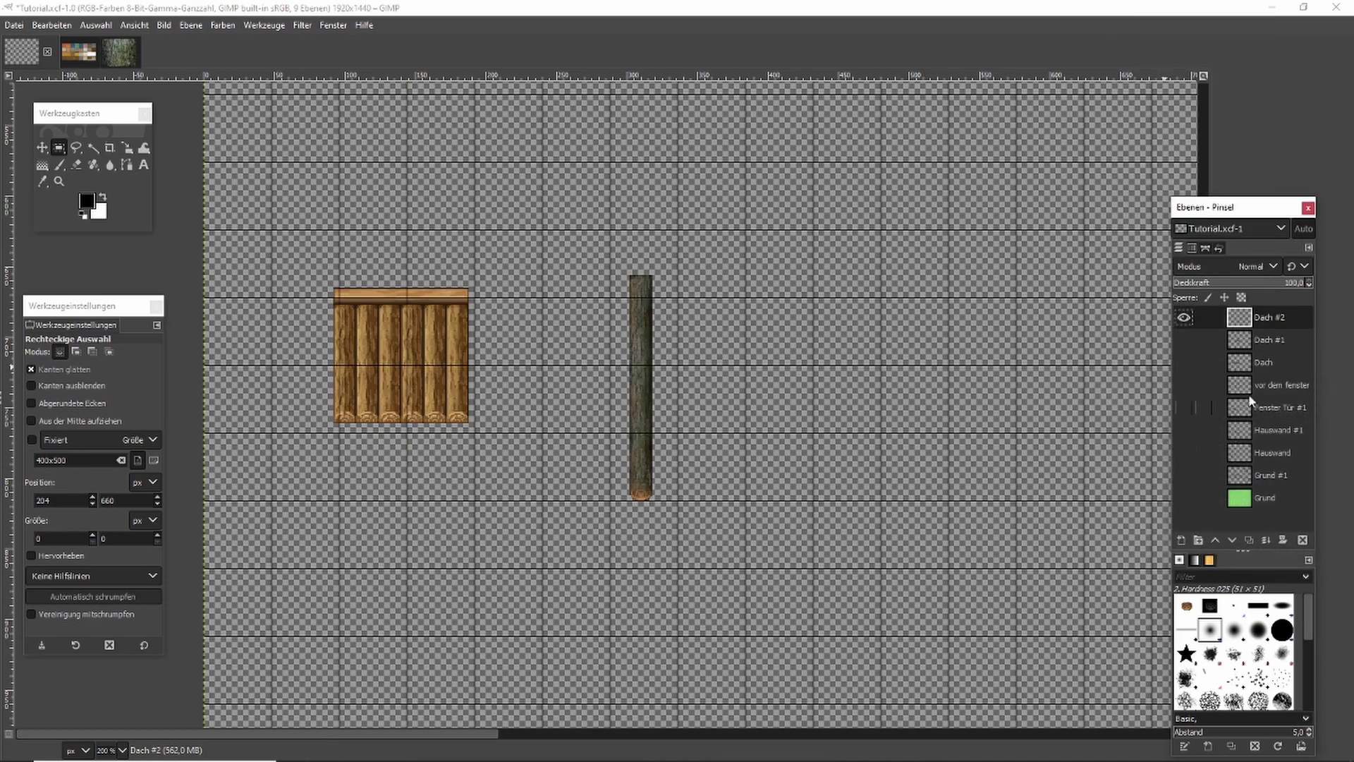
pyautogui.moveTo(1187, 343); pyautogui.dragTo(1187, 462)
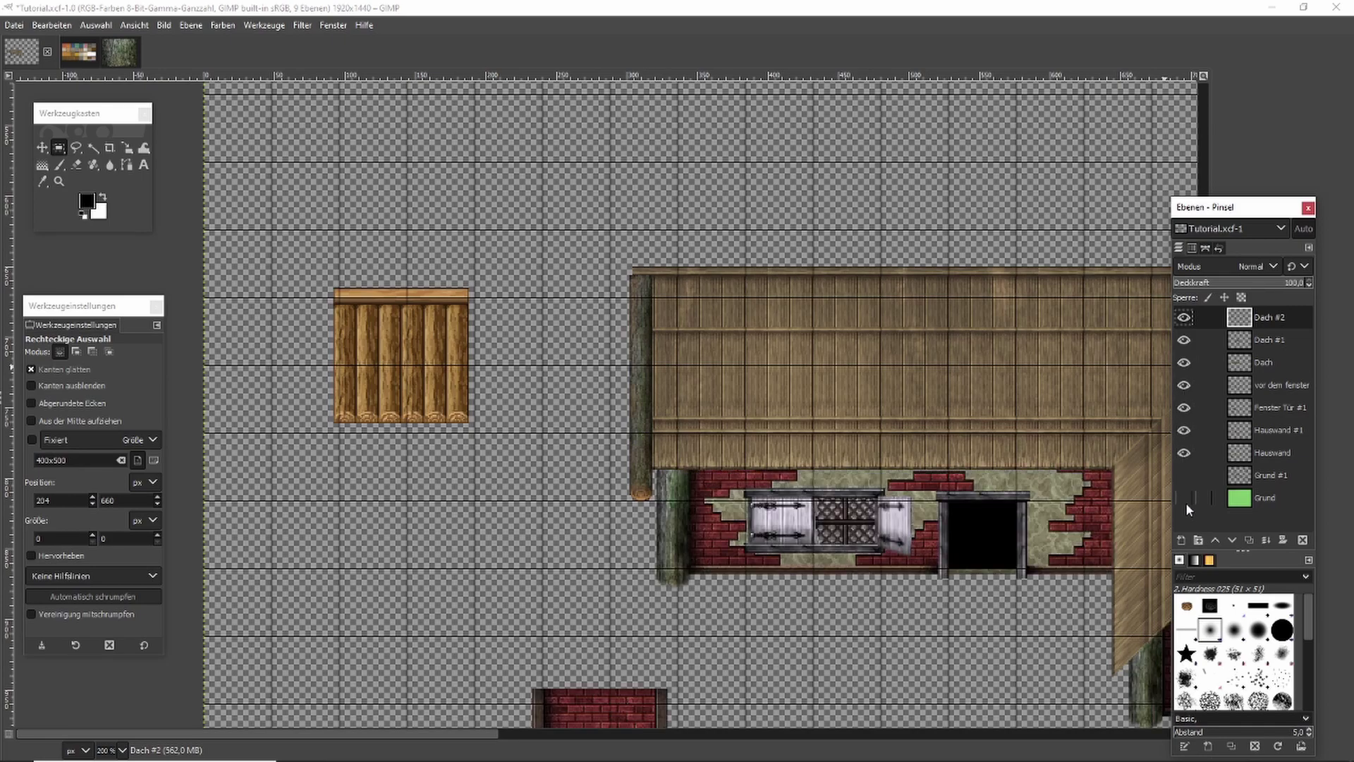
pyautogui.click(1186, 499)
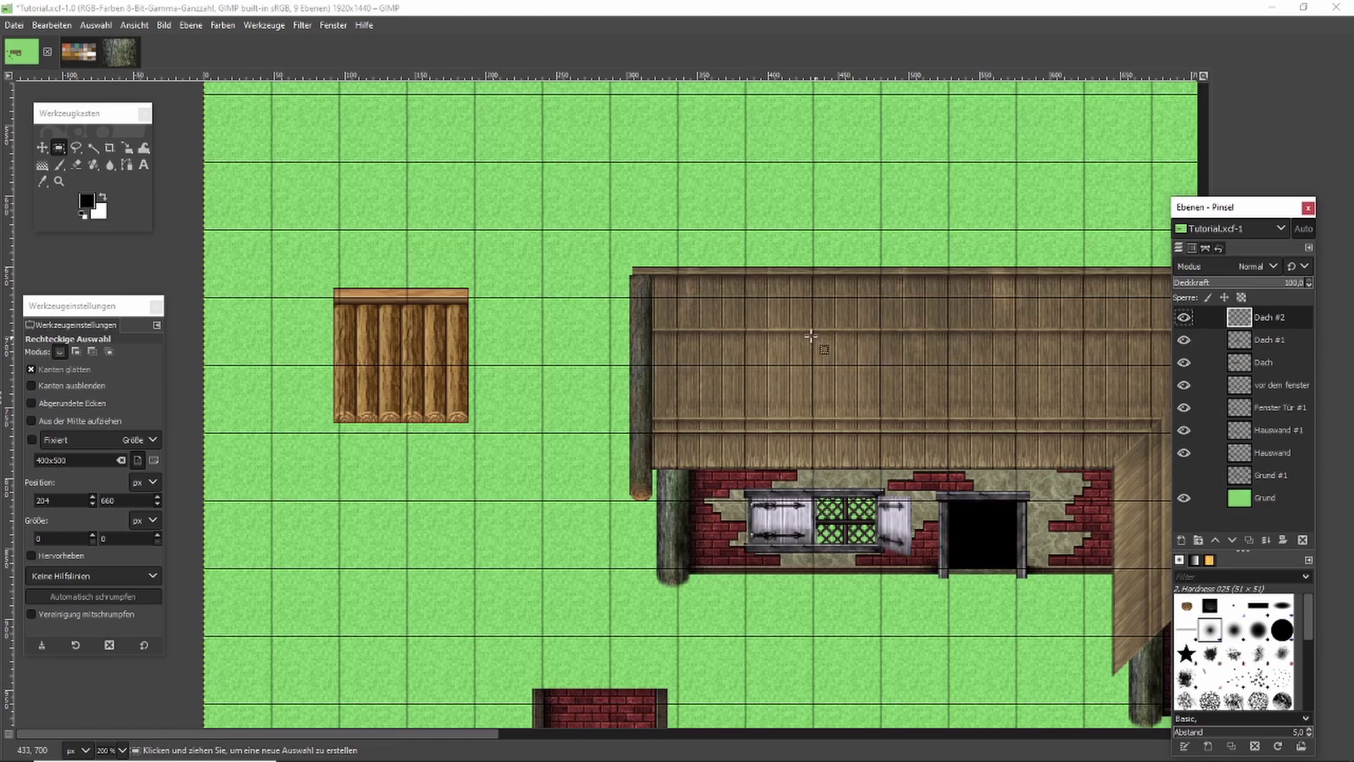
# Round off the beam's upper left and upper right corners by deleting small rectangles of pixels.
pyautogui.scroll(8, 671, 254)
pyautogui.scroll(1, 671, 253)
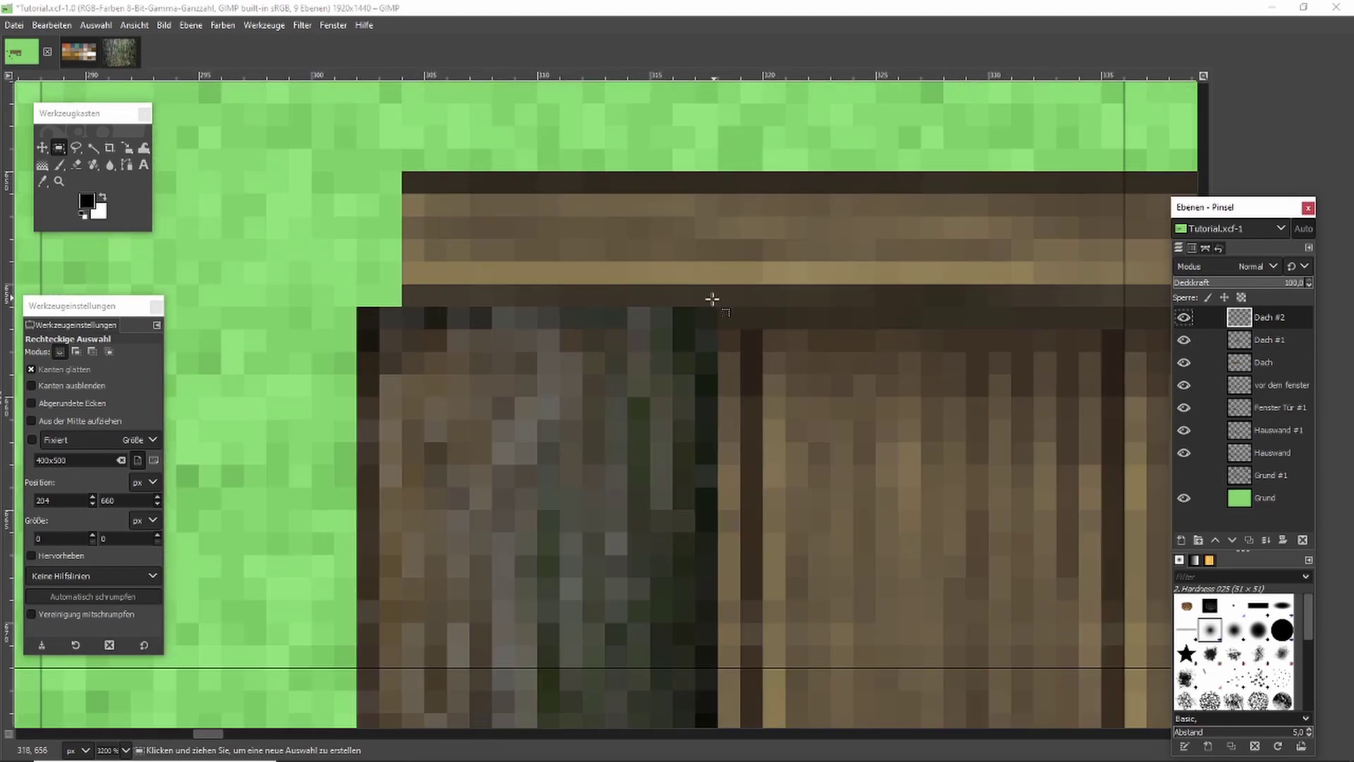
pyautogui.moveTo(709, 319); pyautogui.dragTo(741, 290)
pyautogui.moveTo(760, 279); pyautogui.dragTo(761, 277)
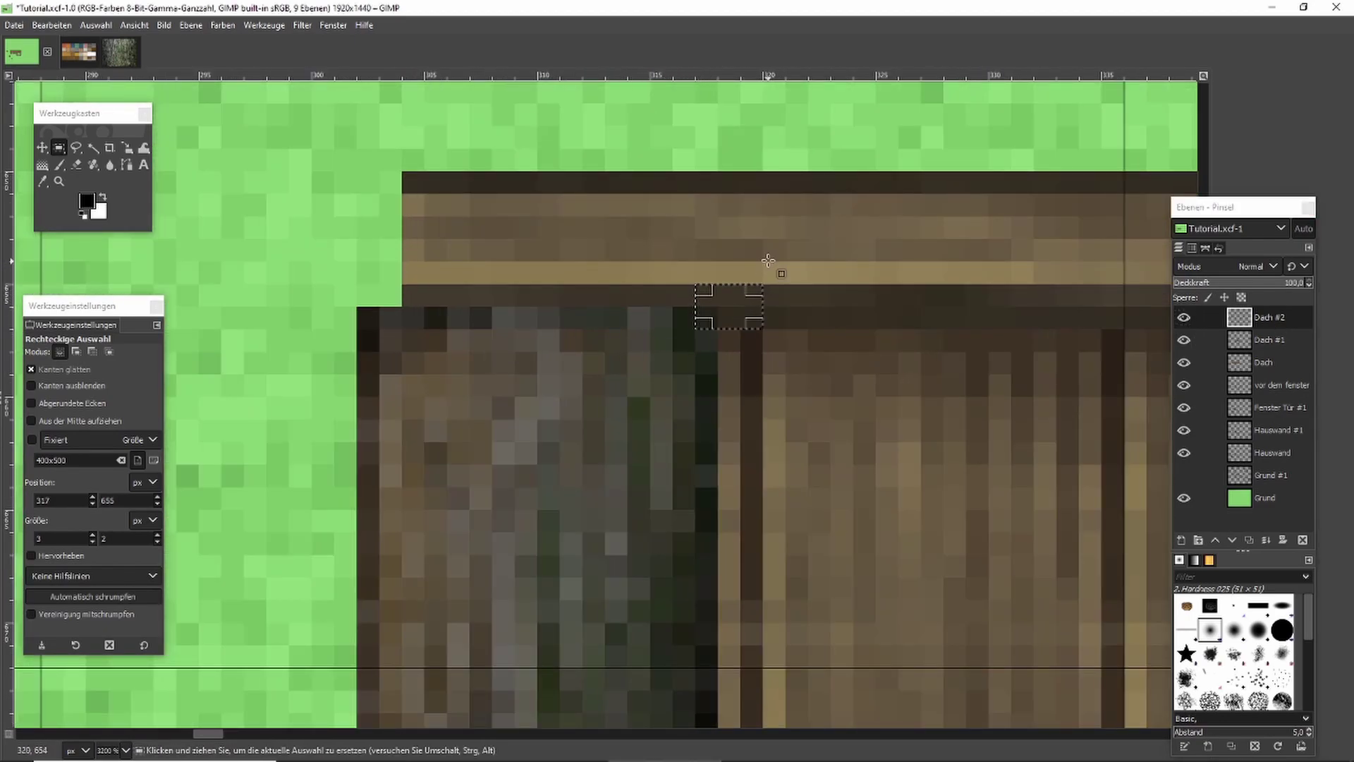
pyautogui.moveTo(383, 326); pyautogui.dragTo(318, 278)
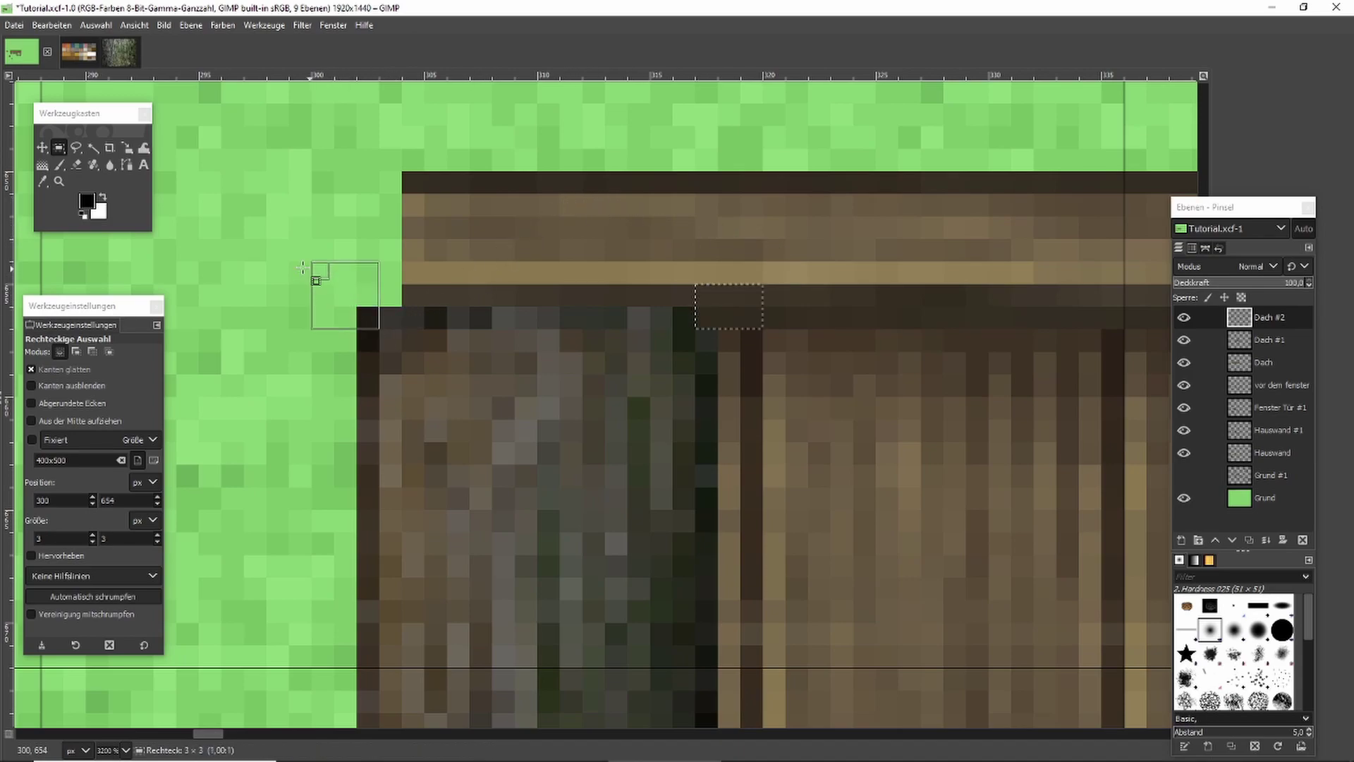
pyautogui.moveTo(402, 331); pyautogui.dragTo(357, 286)
pyautogui.click(323, 349)
pyautogui.moveTo(375, 353); pyautogui.dragTo(327, 303)
pyautogui.press('Delete')
pyautogui.click(408, 232)
pyautogui.moveTo(696, 306); pyautogui.dragTo(765, 357)
pyautogui.click(788, 241)
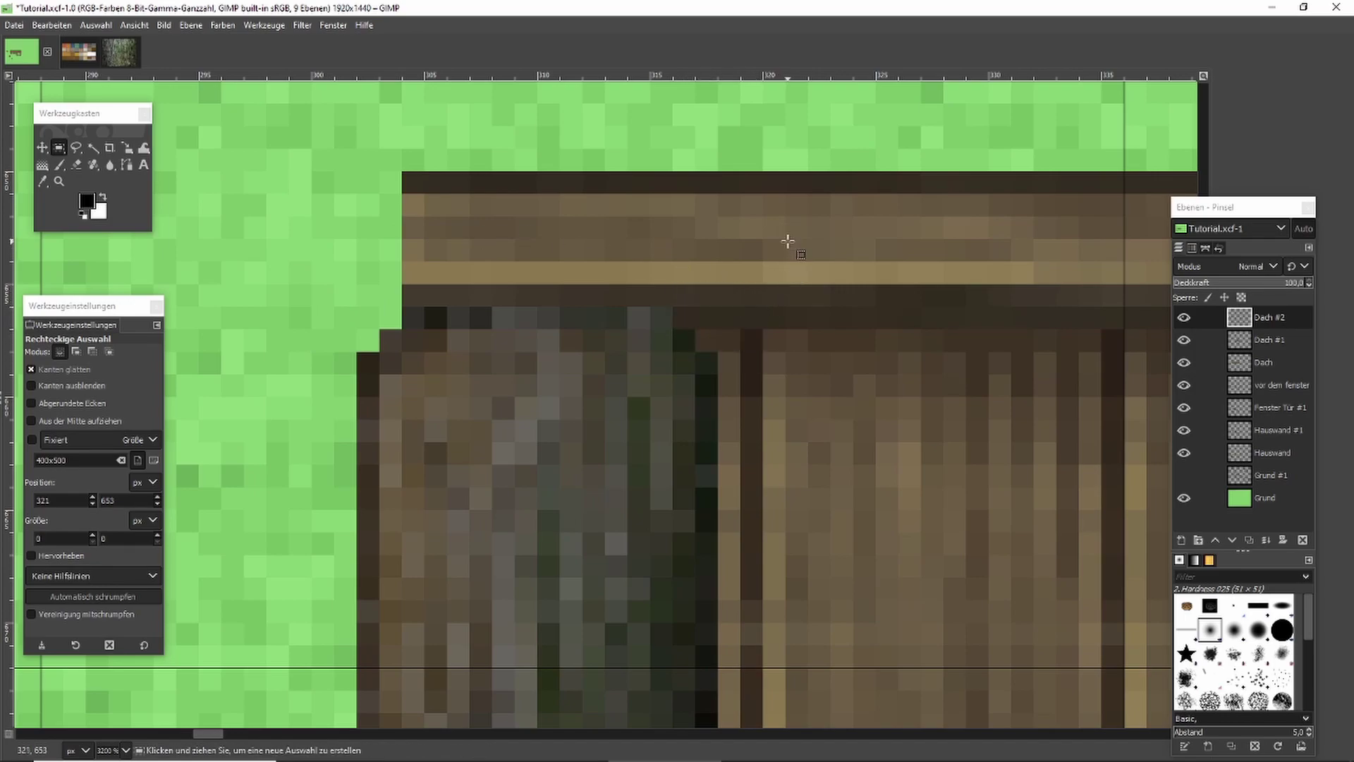
# Copy the finished beam and paste a second one flush against its right side.
pyautogui.scroll(-7, 777, 299)
pyautogui.moveTo(626, 153); pyautogui.dragTo(744, 529)
pyautogui.hotkey('ctrl', 'c')
pyautogui.hotkey('ctrl', 'v')
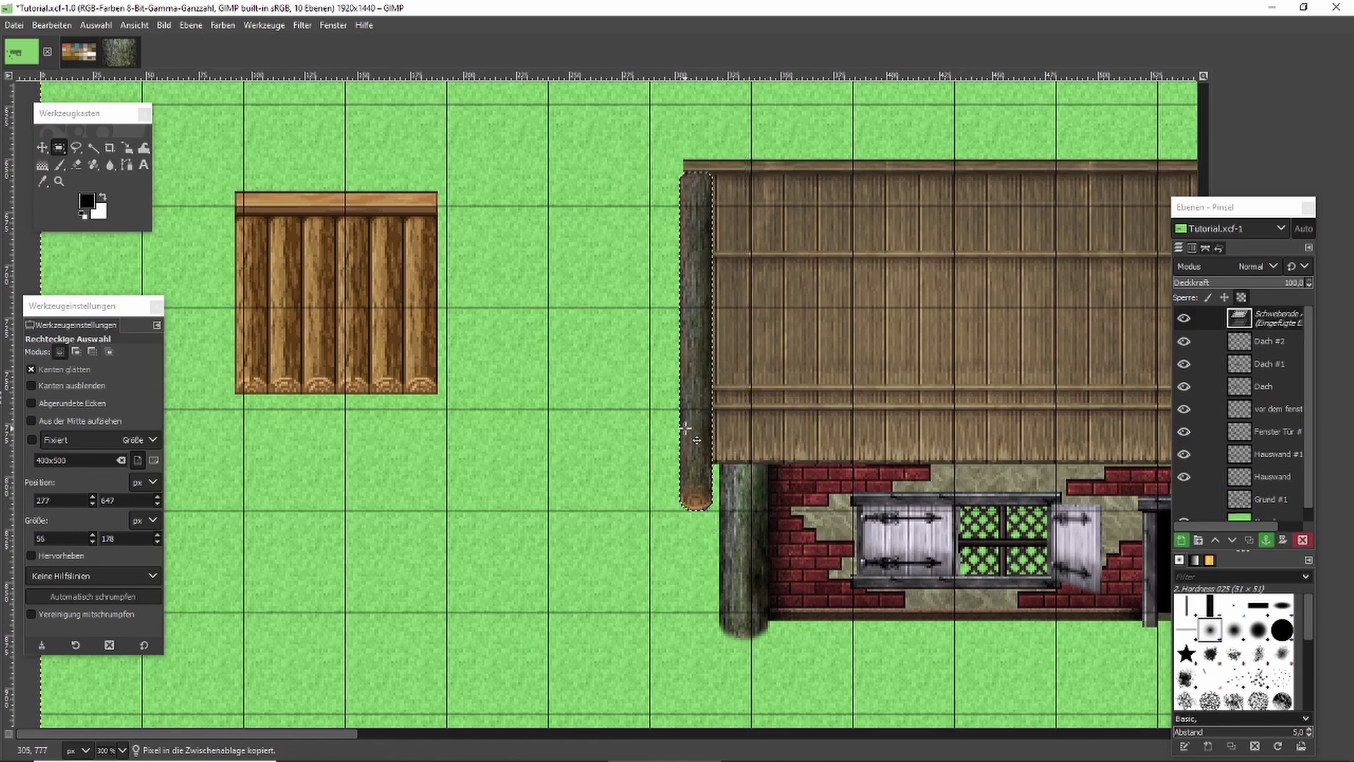
pyautogui.moveTo(699, 420); pyautogui.dragTo(742, 420)
pyautogui.scroll(5, 737, 275)
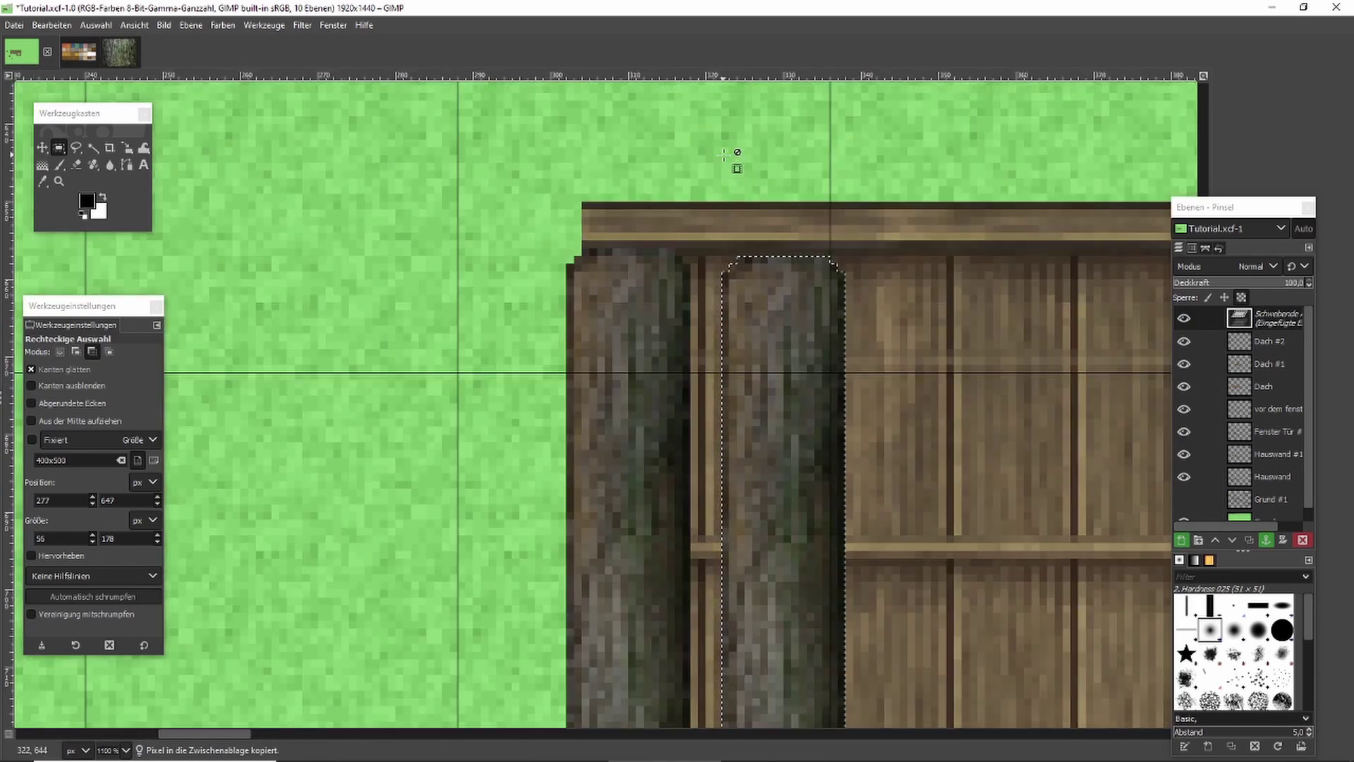
pyautogui.scroll(1, 745, 307)
pyautogui.moveTo(755, 303); pyautogui.dragTo(695, 305)
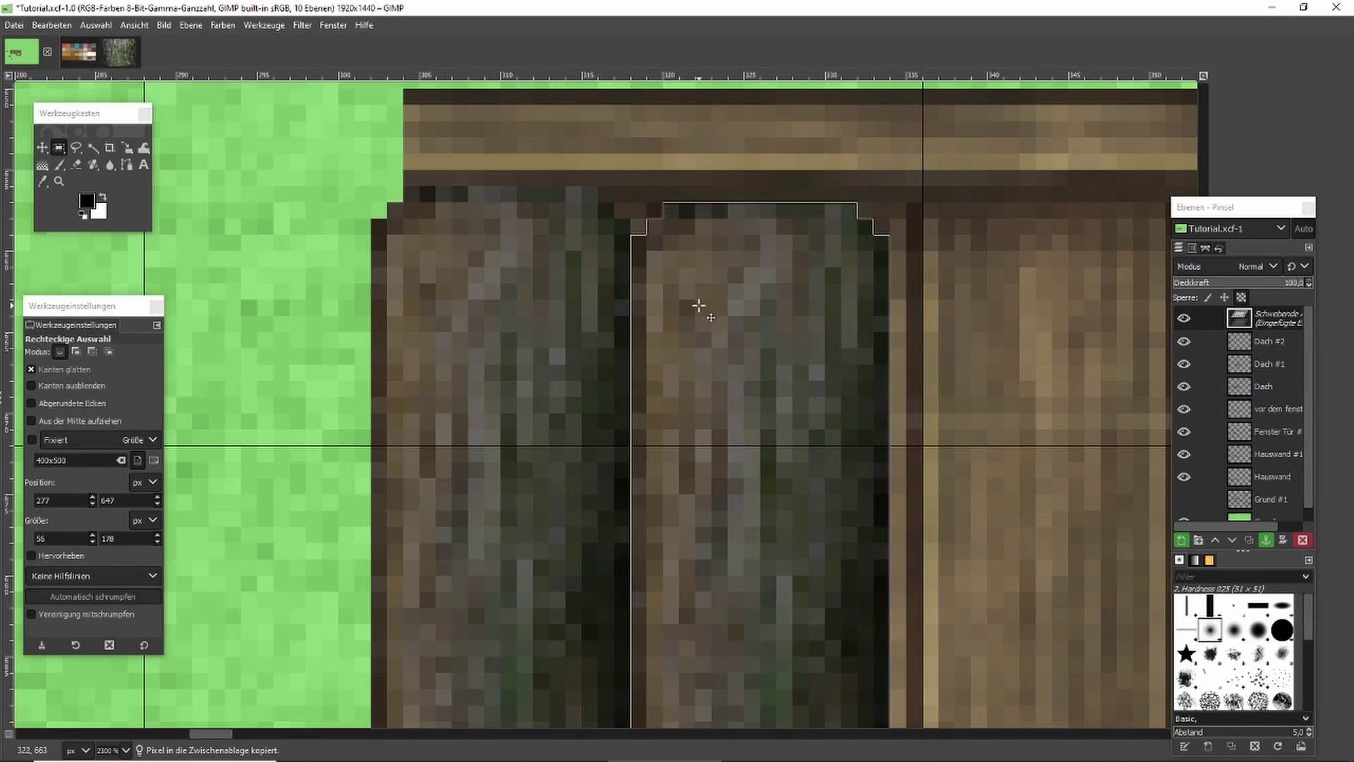
pyautogui.click(988, 332)
# Paste a third copy of the beam flush against the right side of the second one.
pyautogui.scroll(-6, 915, 348)
pyautogui.scroll(4, 956, 378)
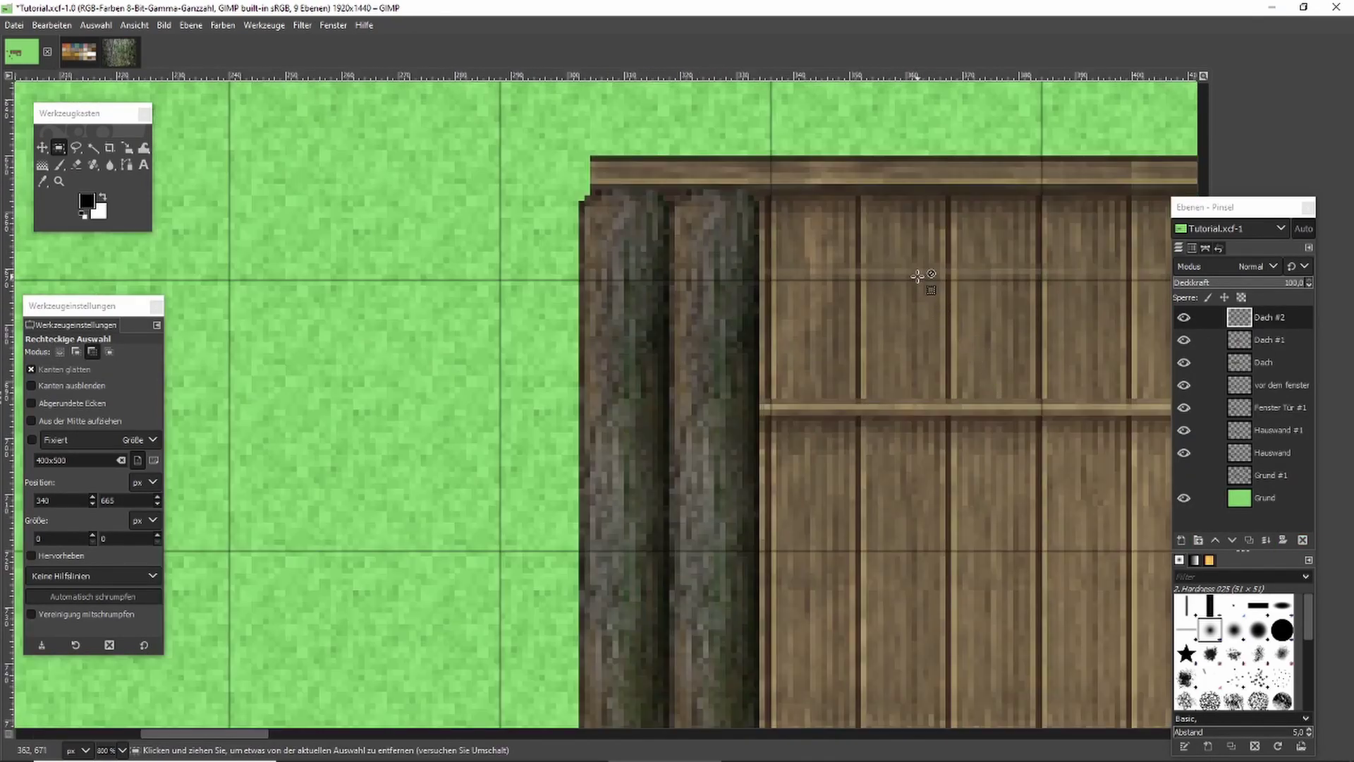
pyautogui.hotkey('ctrl', 'v')
pyautogui.moveTo(683, 192); pyautogui.dragTo(777, 396)
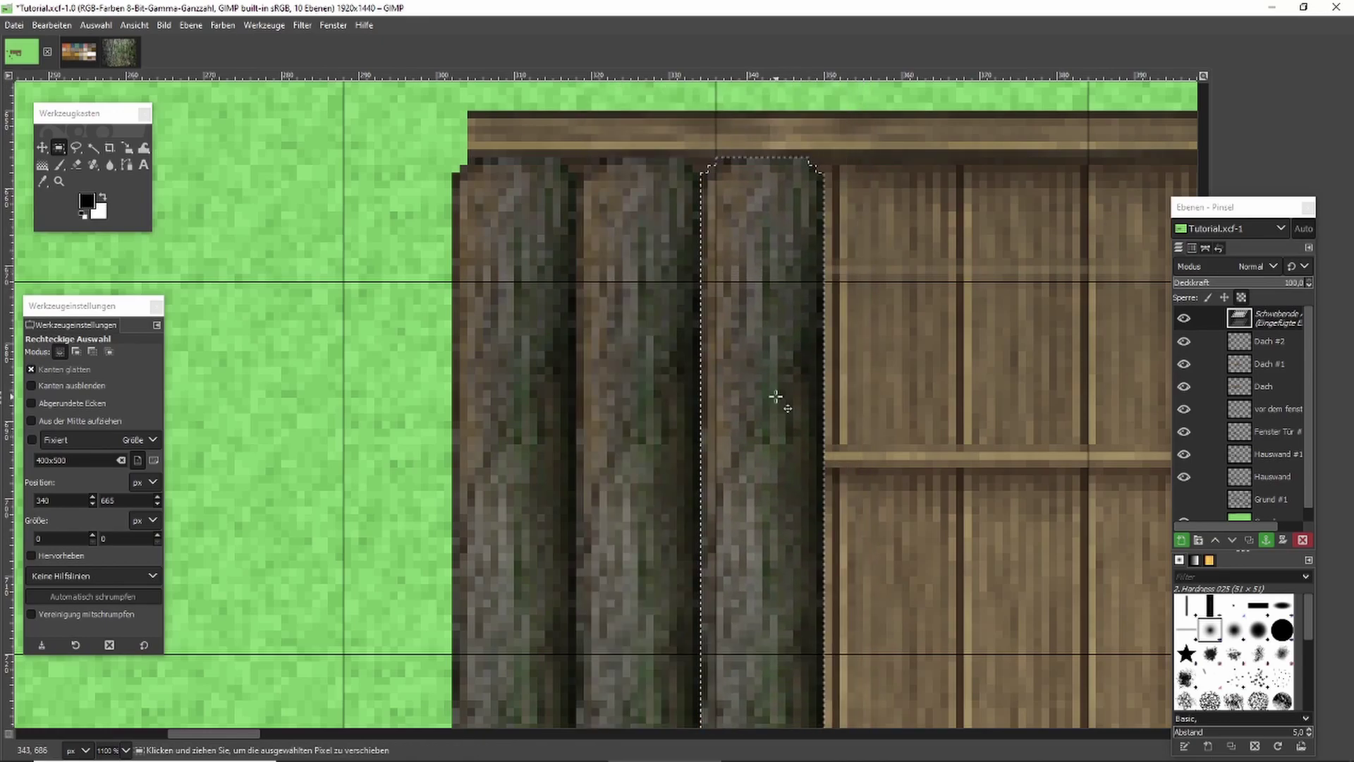
pyautogui.click(777, 395)
pyautogui.scroll(-4, 856, 381)
pyautogui.scroll(-3, 856, 382)
pyautogui.scroll(1, 996, 441)
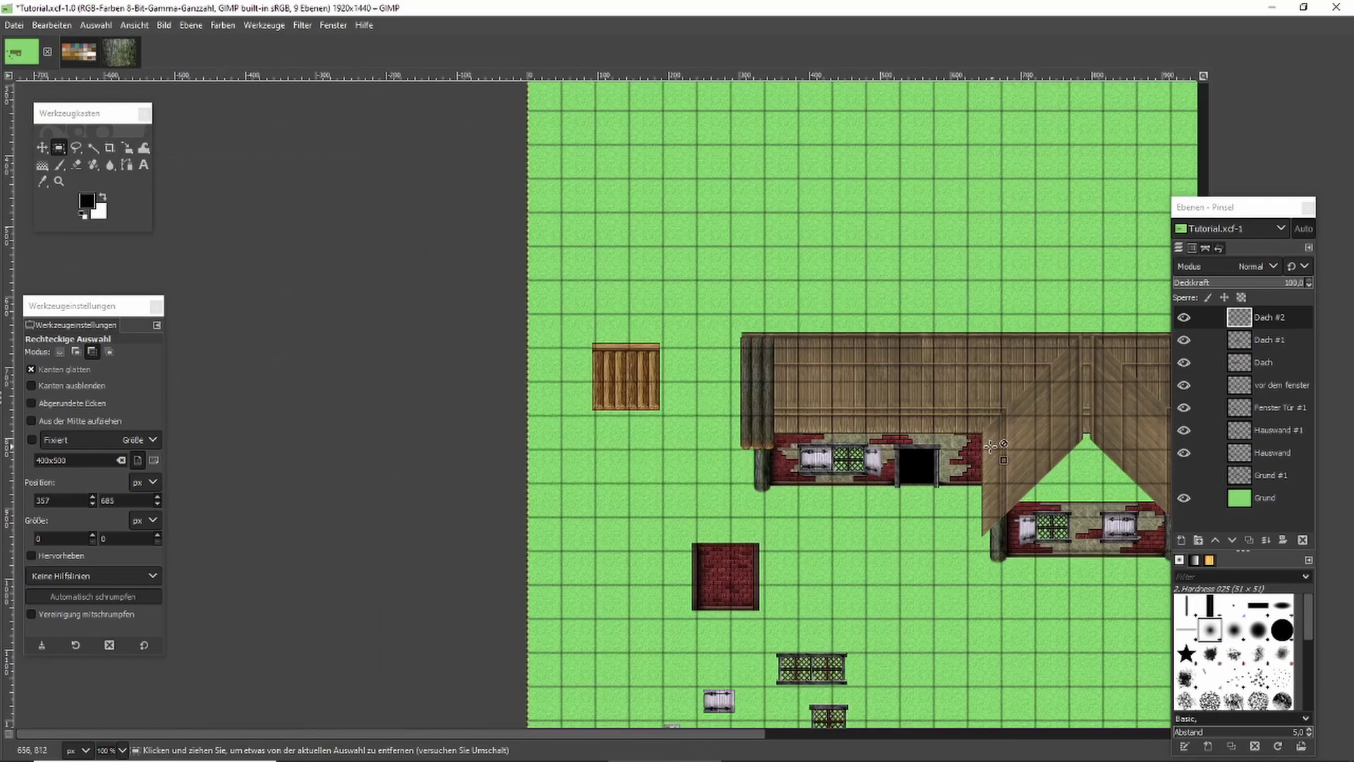
# Paste another copy of the beam onto the roof beside the gable and rotate it clockwise by 44.73 degrees.
pyautogui.scroll(-1, 899, 351)
pyautogui.scroll(1, 1075, 395)
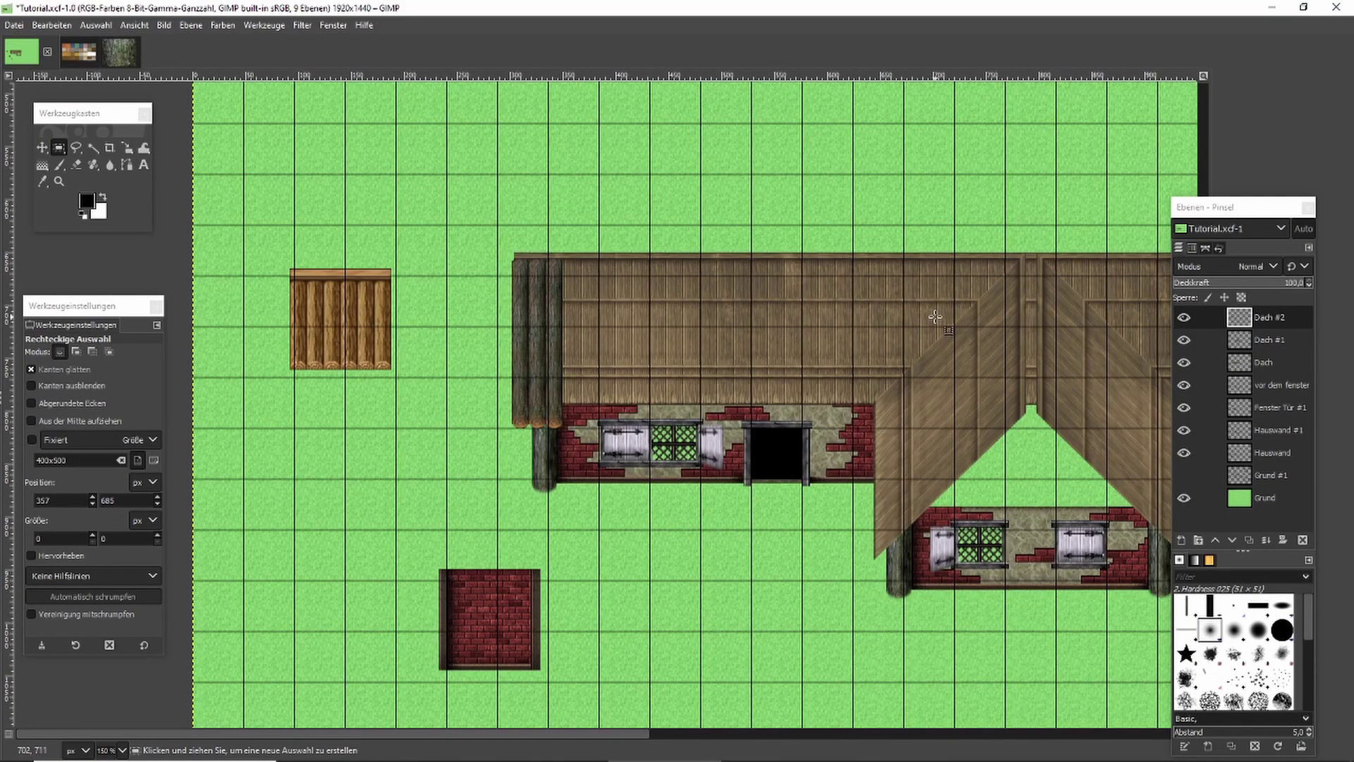
pyautogui.scroll(1, 936, 317)
pyautogui.hotkey('ctrl', 'v')
pyautogui.moveTo(577, 341); pyautogui.dragTo(875, 272)
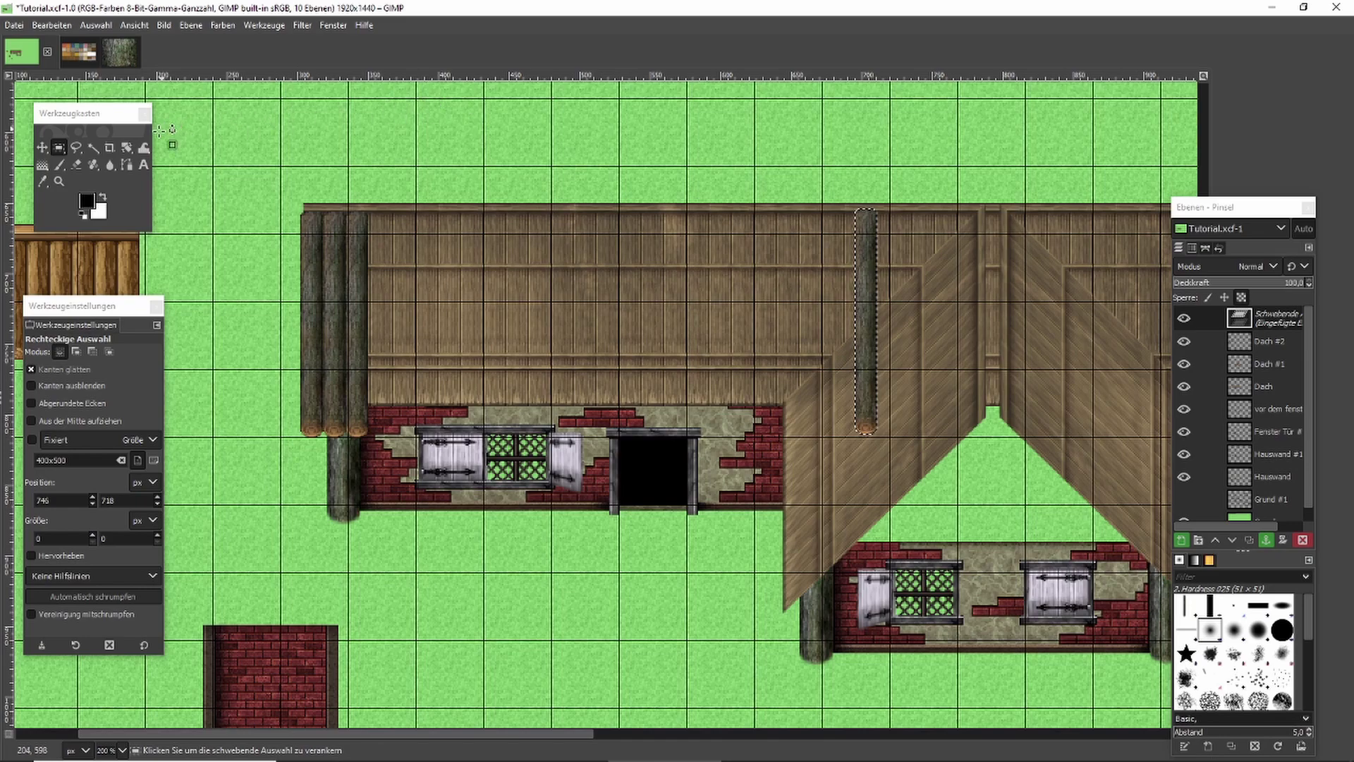
pyautogui.click(126, 147)
pyautogui.moveTo(910, 265); pyautogui.dragTo(930, 251)
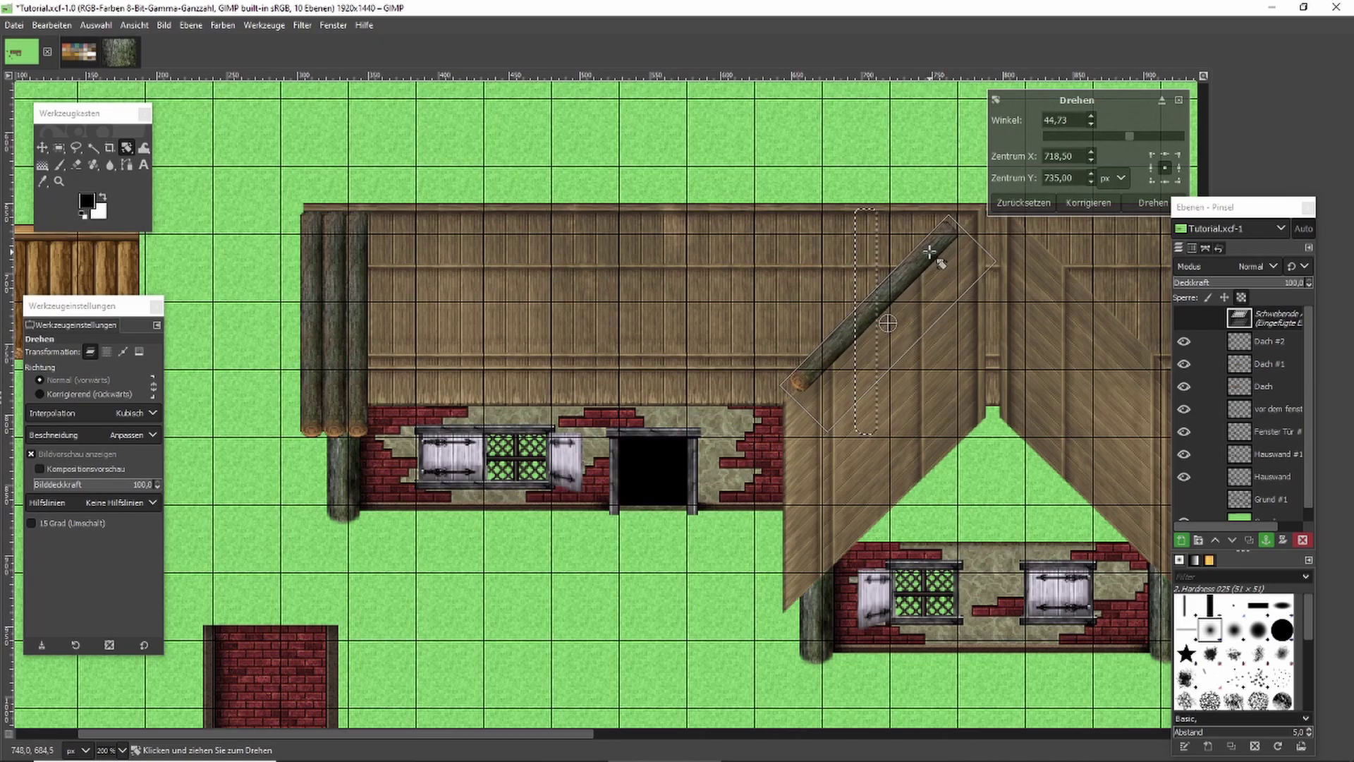
pyautogui.click(1155, 204)
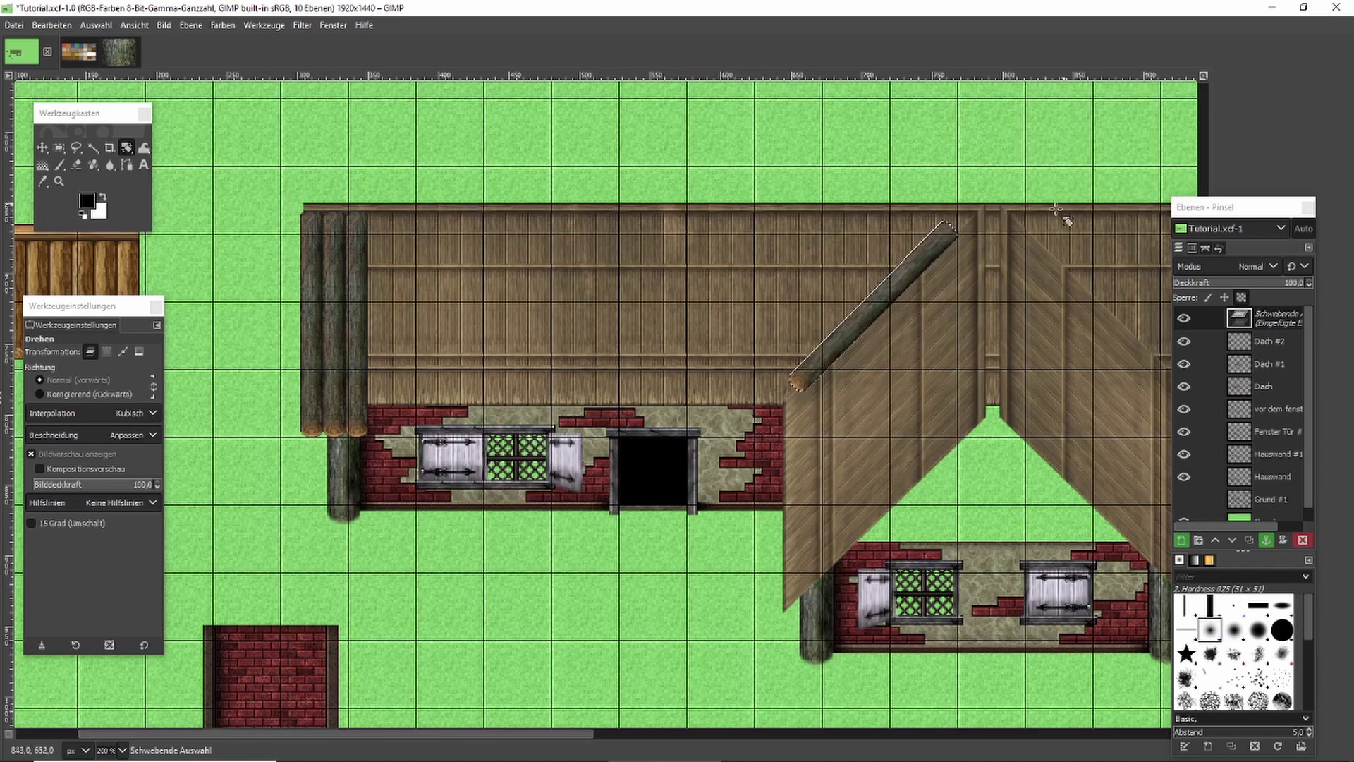
# Move the rotated beam onto the empty grass below the house and anchor it there.
pyautogui.click(62, 149)
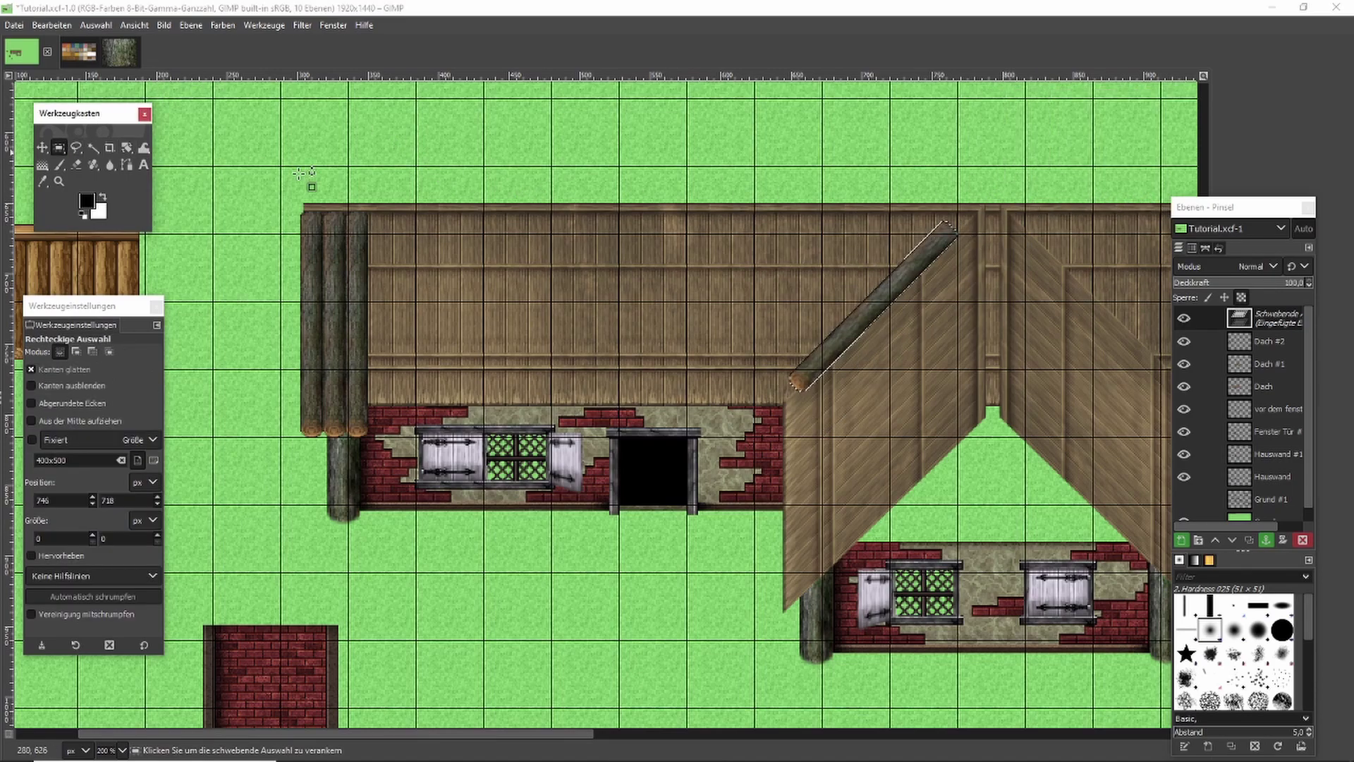
pyautogui.moveTo(893, 280); pyautogui.dragTo(698, 599)
pyautogui.scroll(-3, 699, 599)
pyautogui.scroll(-1, 693, 449)
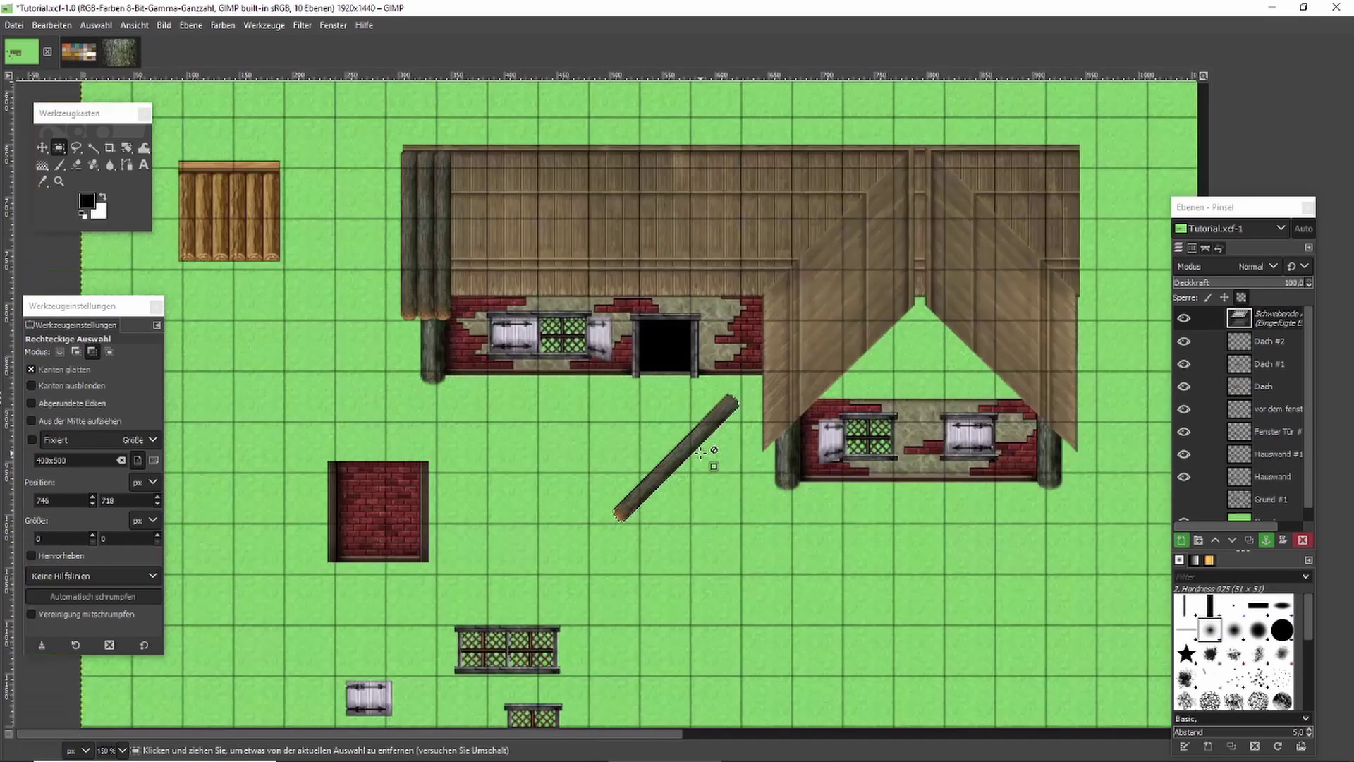
pyautogui.moveTo(700, 455); pyautogui.dragTo(787, 612)
pyautogui.click(874, 608)
# Cut off the rotated beam's orange lower end along a rounded outline using the Free Select tool.
pyautogui.press('f')
pyautogui.scroll(5, 740, 677)
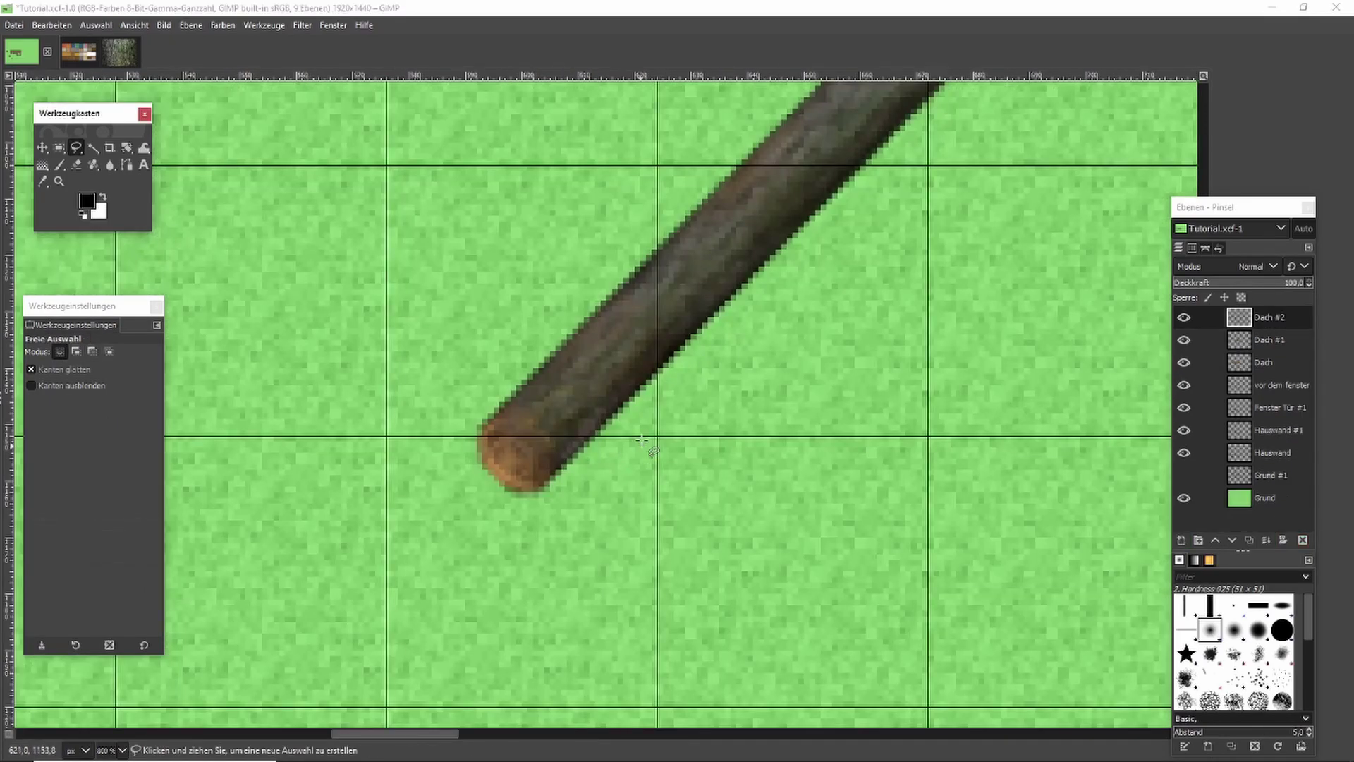
pyautogui.click(547, 357)
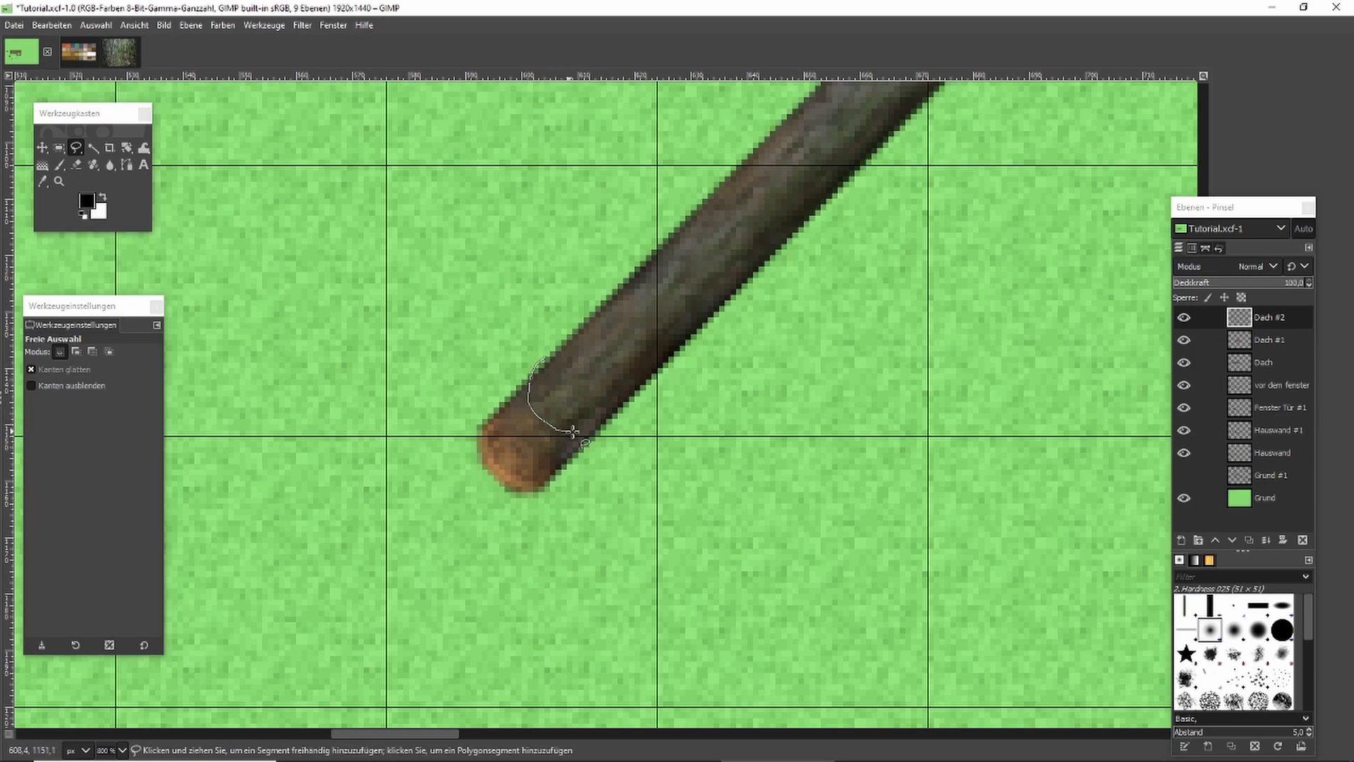
pyautogui.moveTo(603, 426); pyautogui.dragTo(617, 421)
pyautogui.click(542, 584)
pyautogui.doubleClick(547, 357)
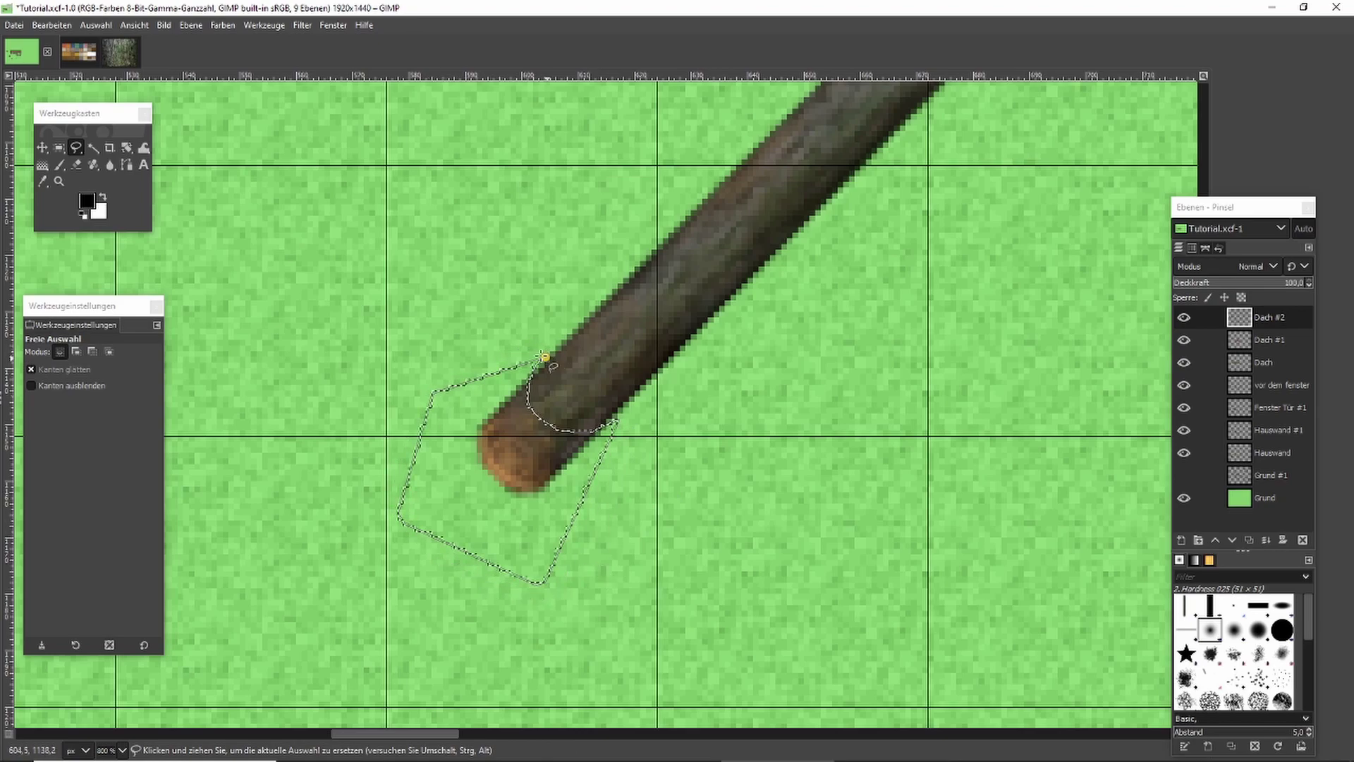
pyautogui.press('Delete')
pyautogui.press('Return')
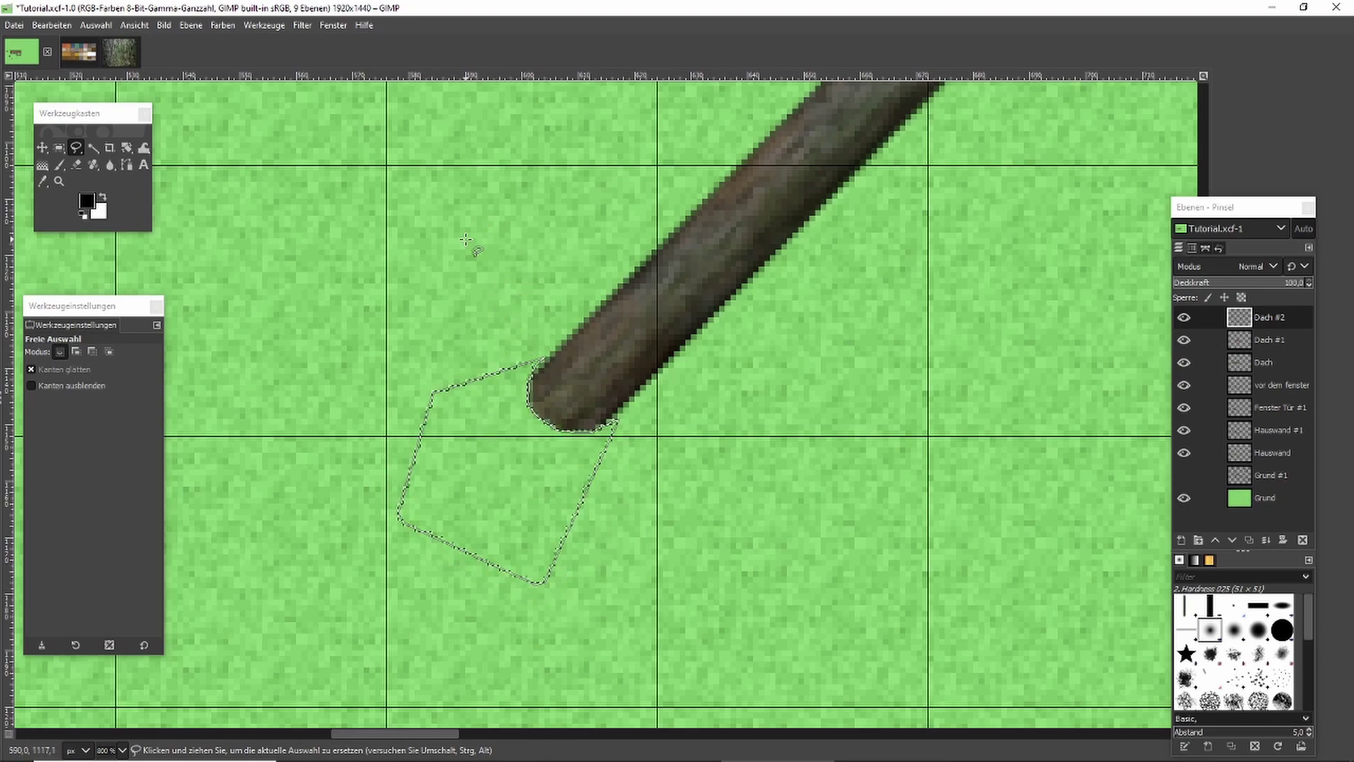
# Trim the diagonal beam's upper end to a straight vertical edge by deleting a rectangle of about 21 x 32 px.
pyautogui.click(59, 147)
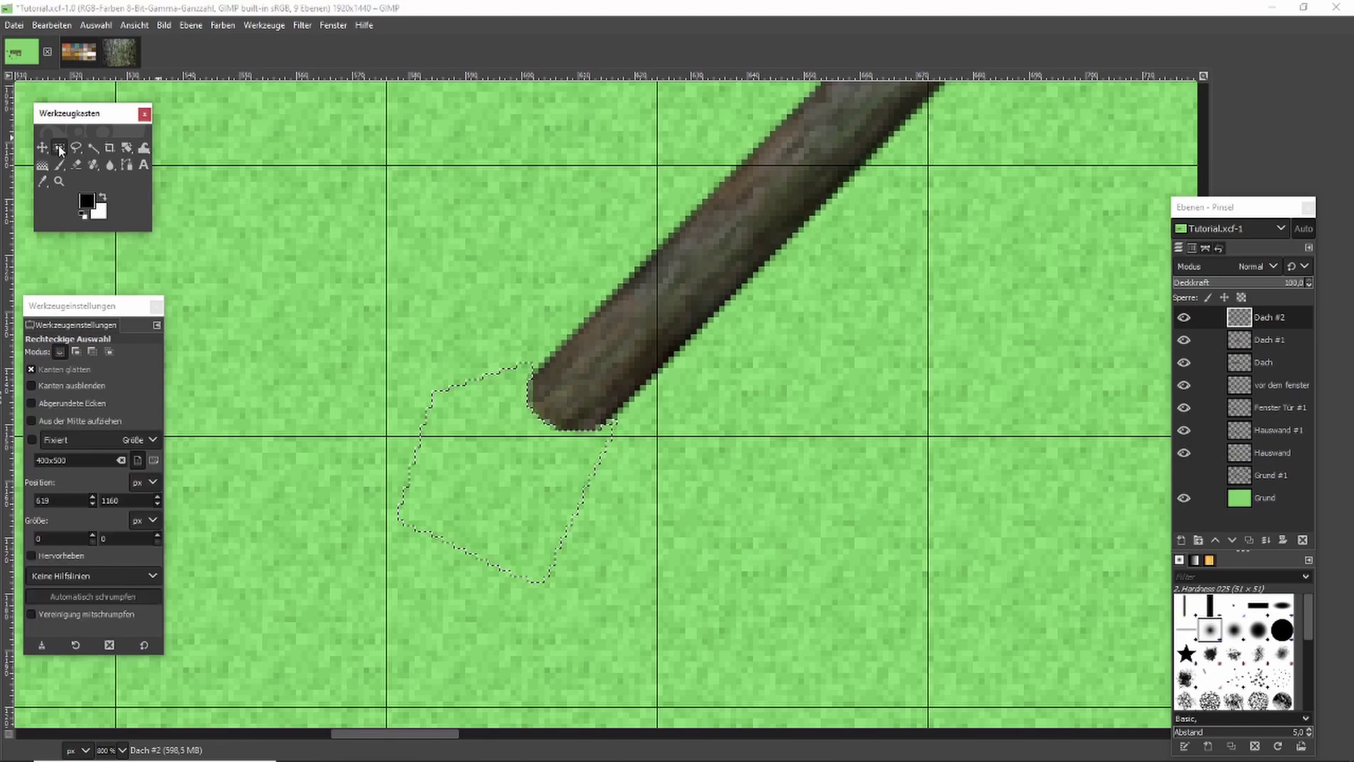
pyautogui.click(342, 176)
pyautogui.press('3')
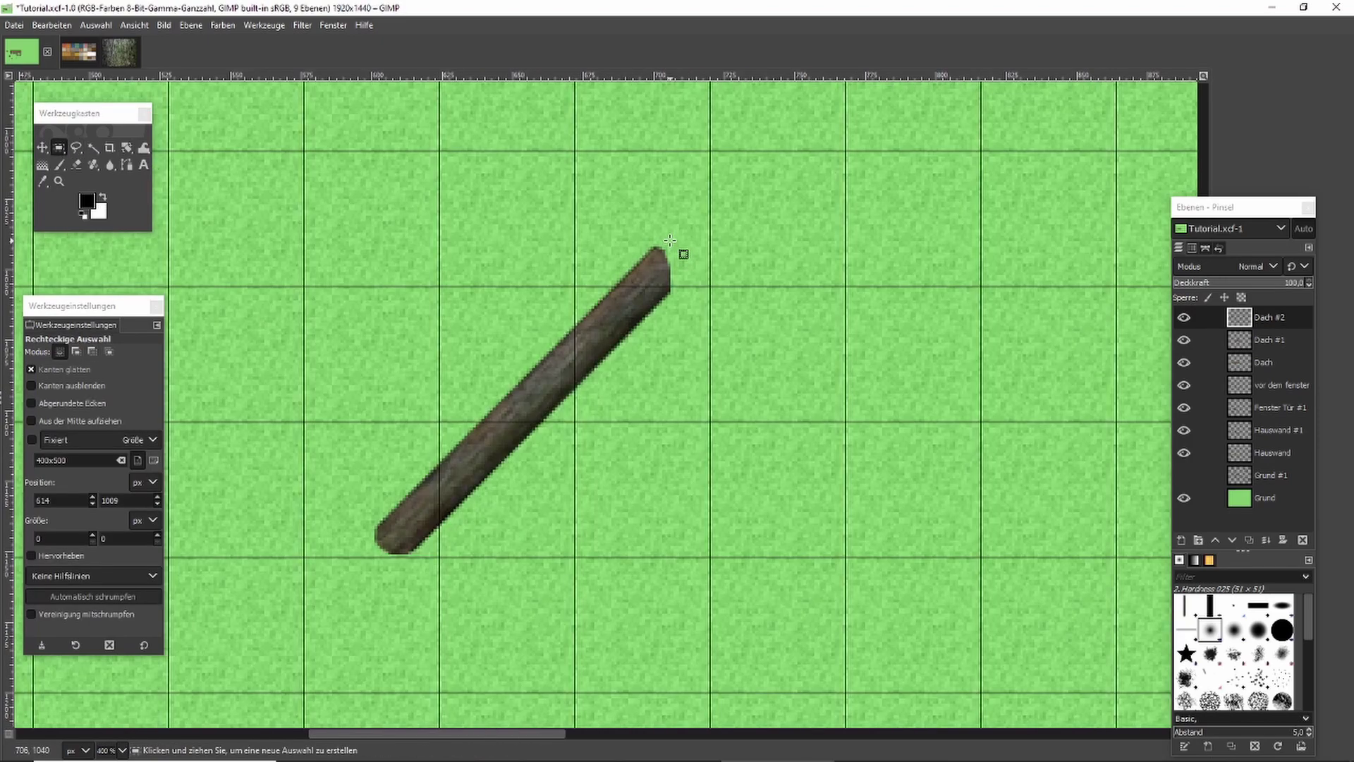
pyautogui.moveTo(659, 236); pyautogui.dragTo(719, 325)
pyautogui.press('Delete')
pyautogui.click(805, 260)
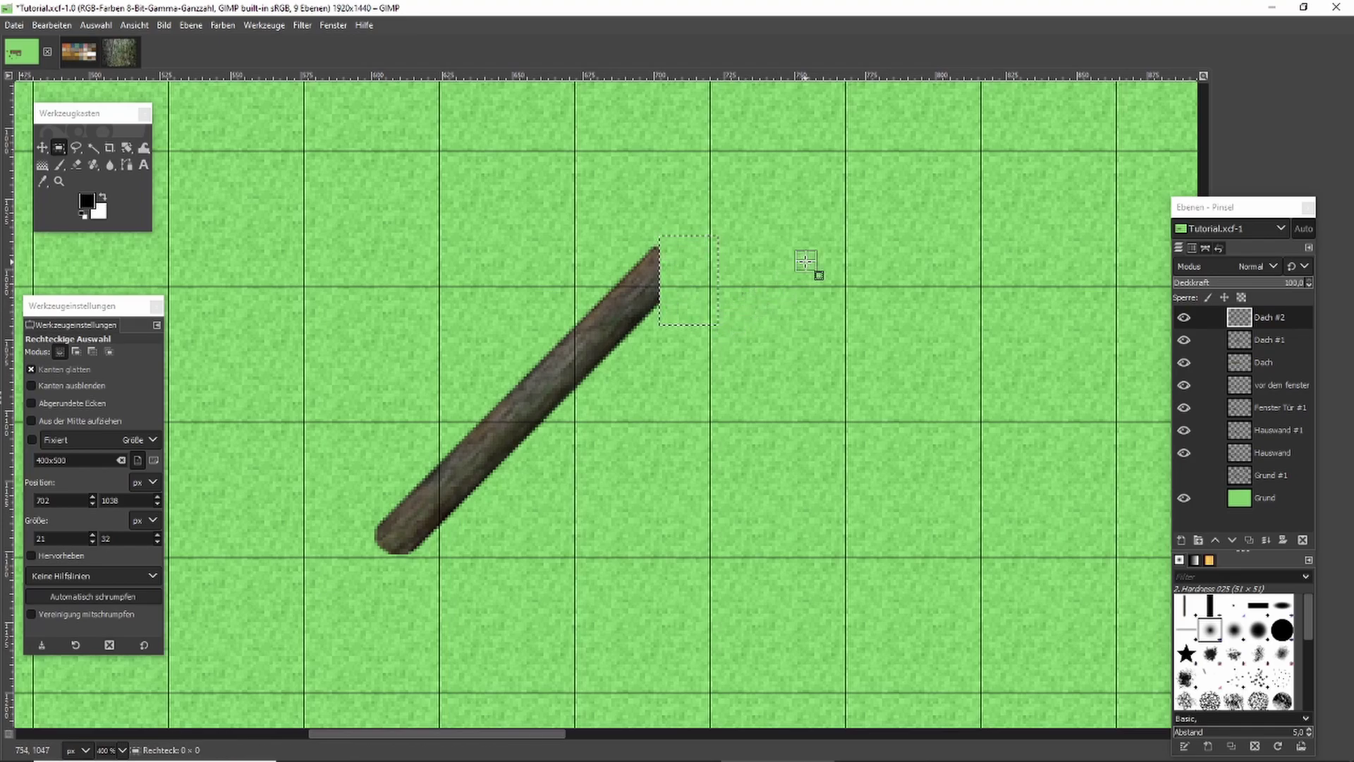
# Copy the trimmed diagonal beam and anchor a pasted copy along the upper part of the gable's left slope, ending at the ridge.
pyautogui.press('2')
pyautogui.press('1')
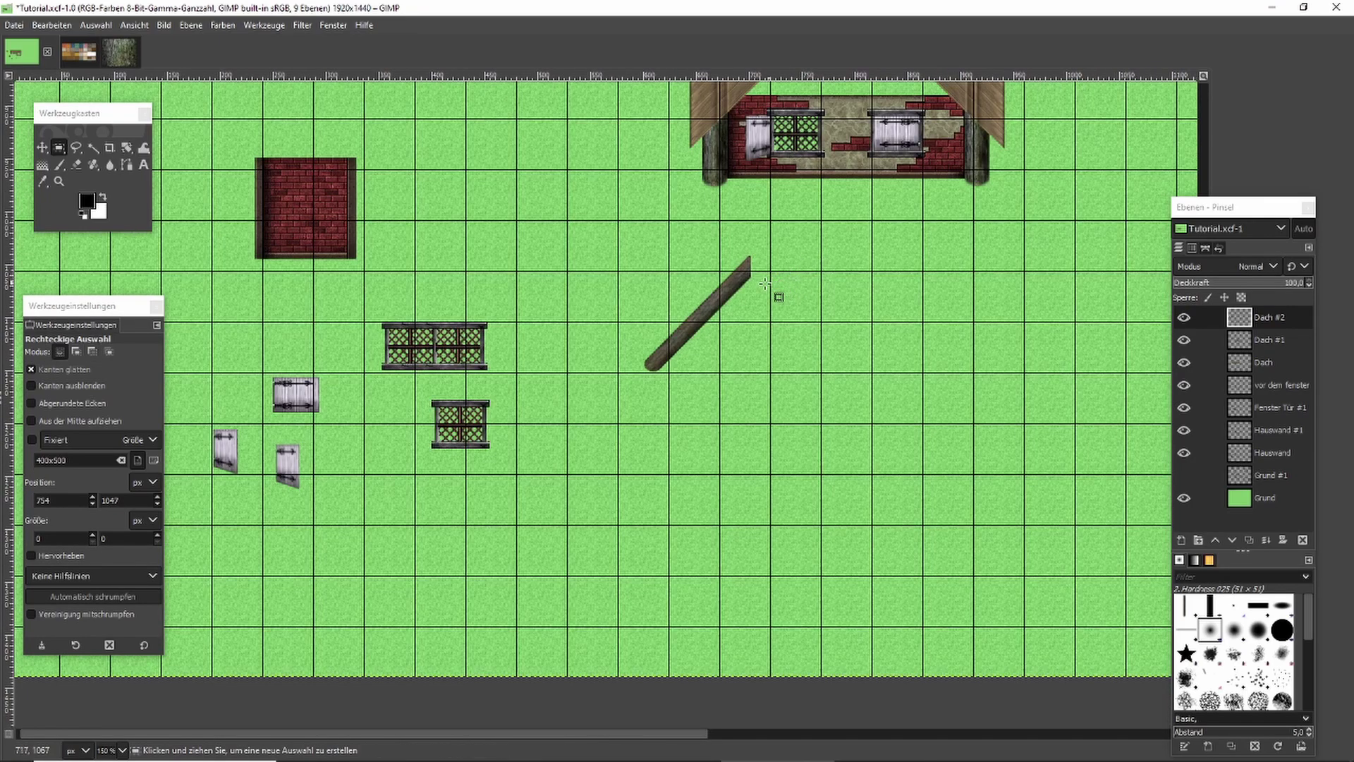
pyautogui.press('+')
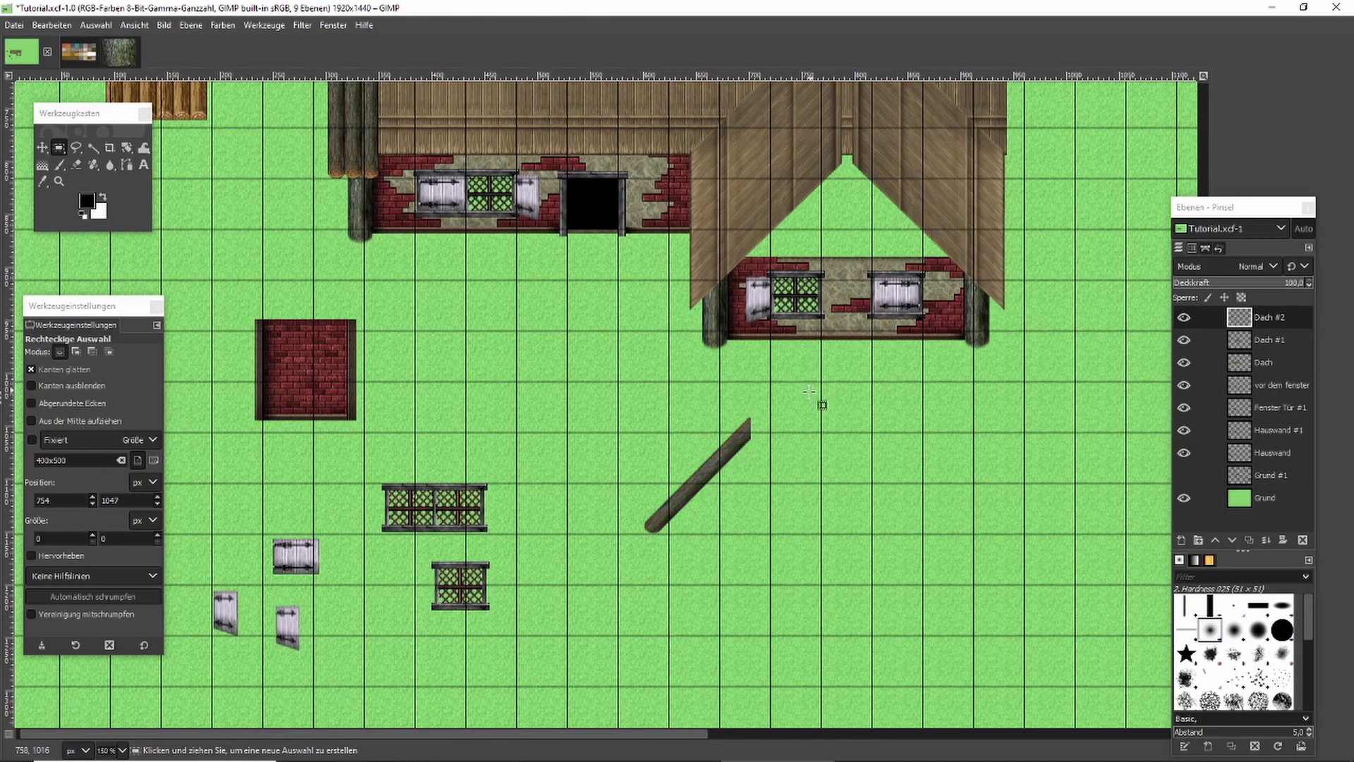
pyautogui.moveTo(628, 407); pyautogui.dragTo(792, 579)
pyautogui.hotkey('ctrl', 'c')
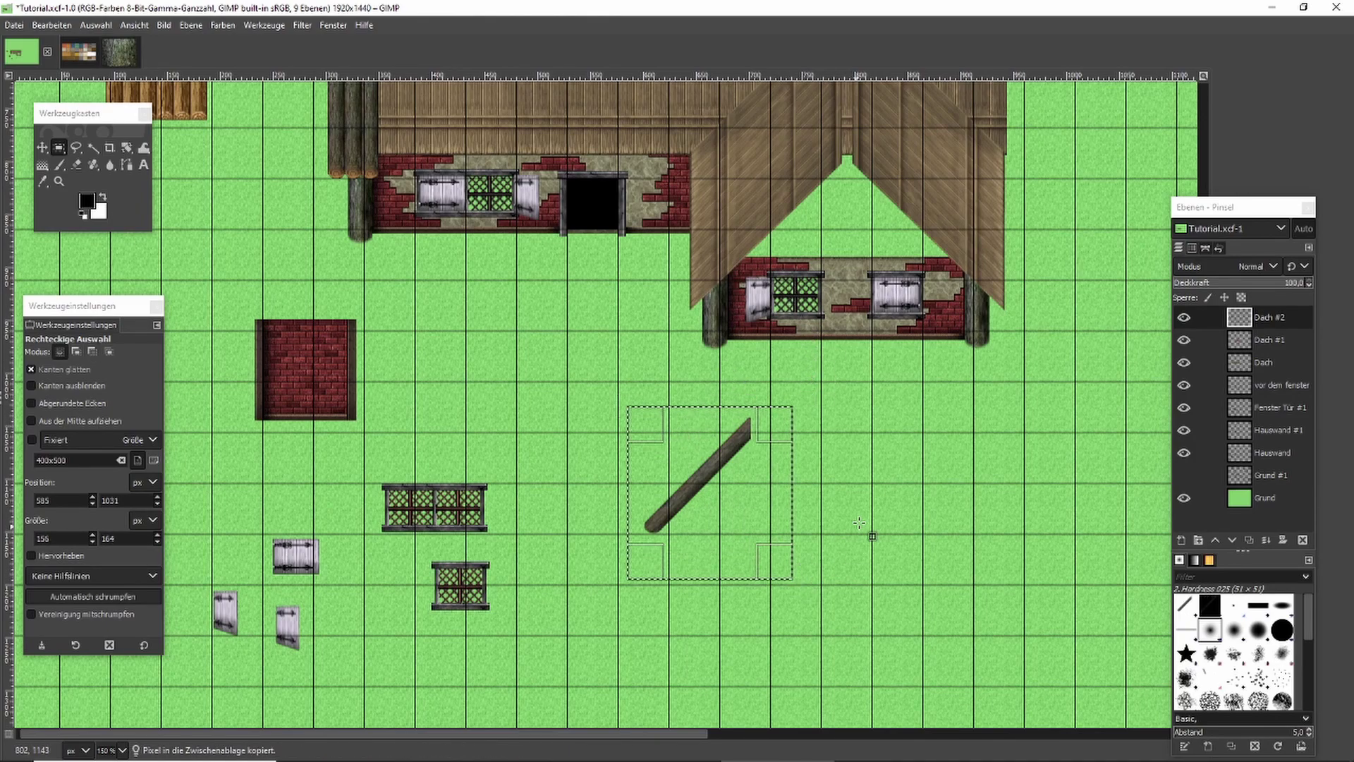
pyautogui.scroll(5, 857, 525)
pyautogui.press('+')
pyautogui.press('+')
pyautogui.press('+')
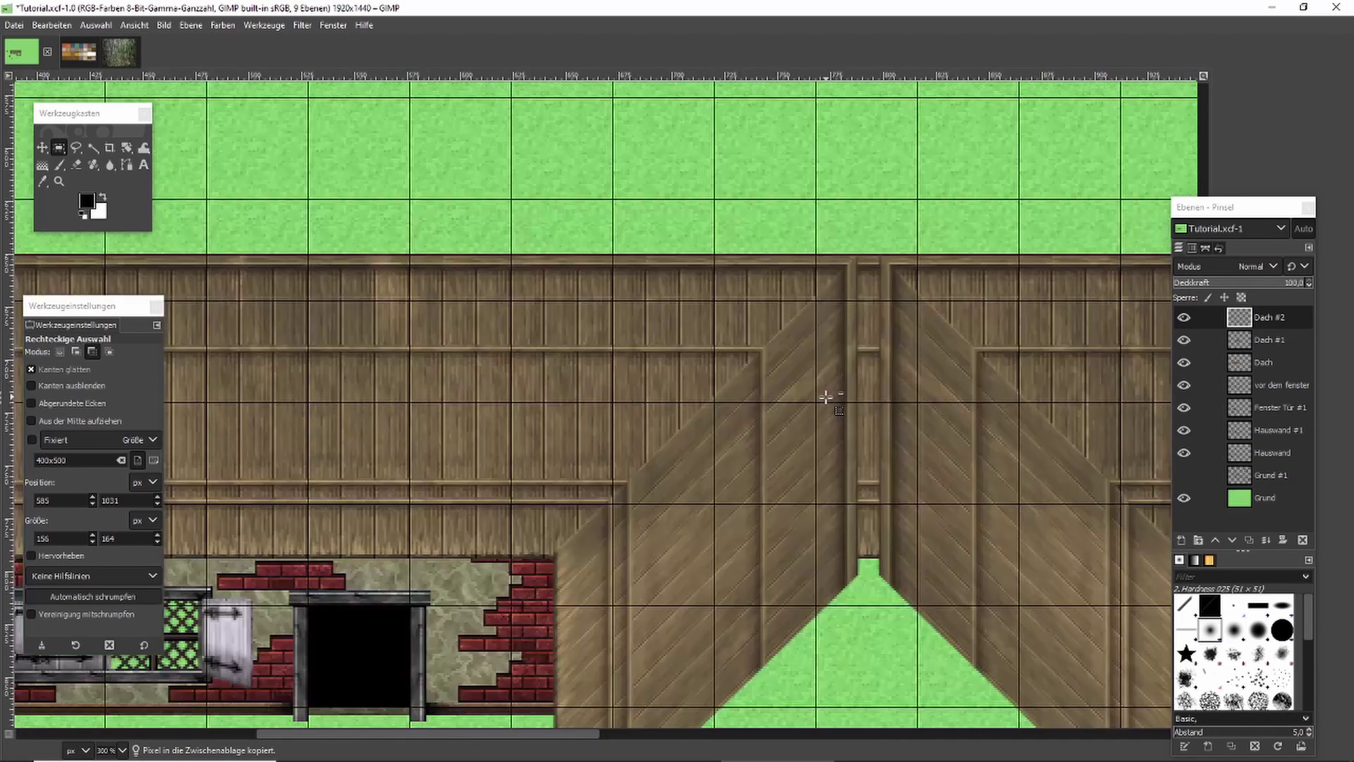
pyautogui.hotkey('ctrl', 'v')
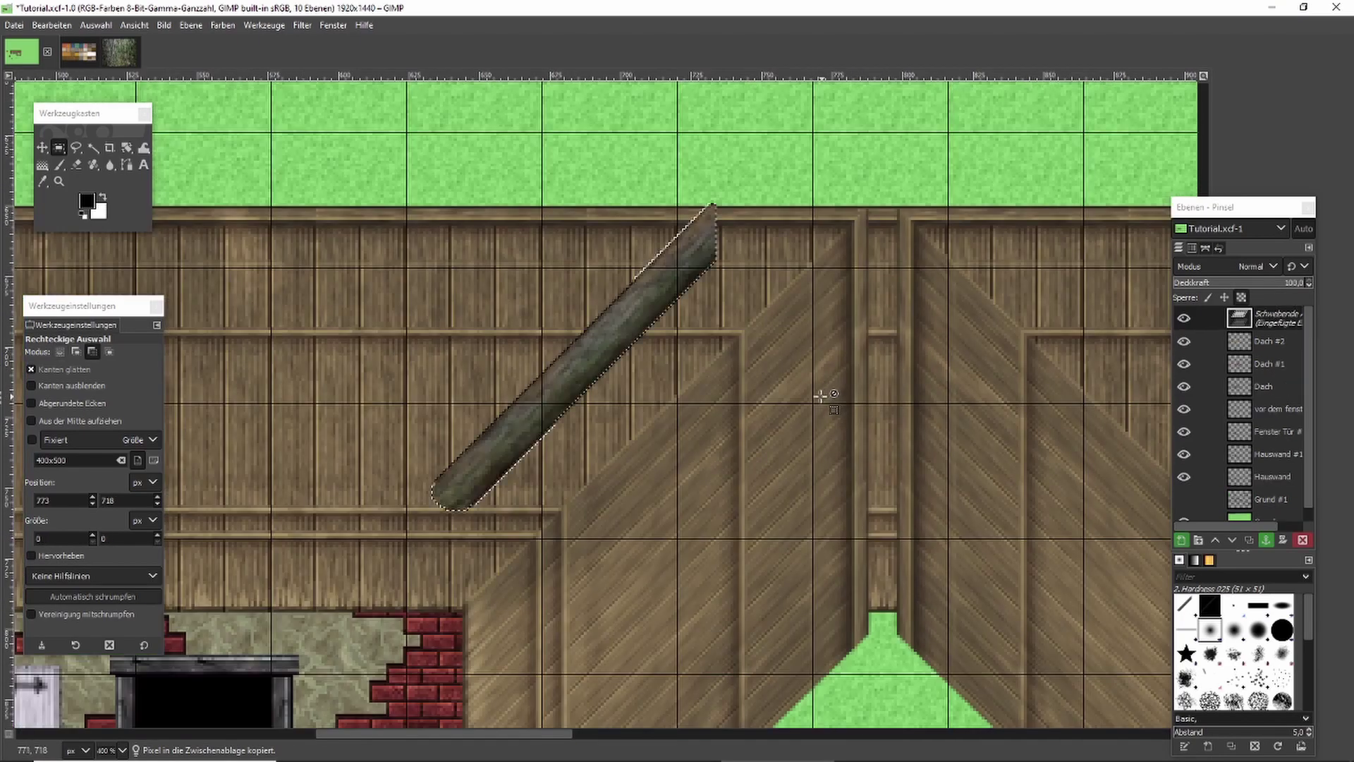
pyautogui.moveTo(655, 299); pyautogui.dragTo(791, 304)
pyautogui.click(803, 374)
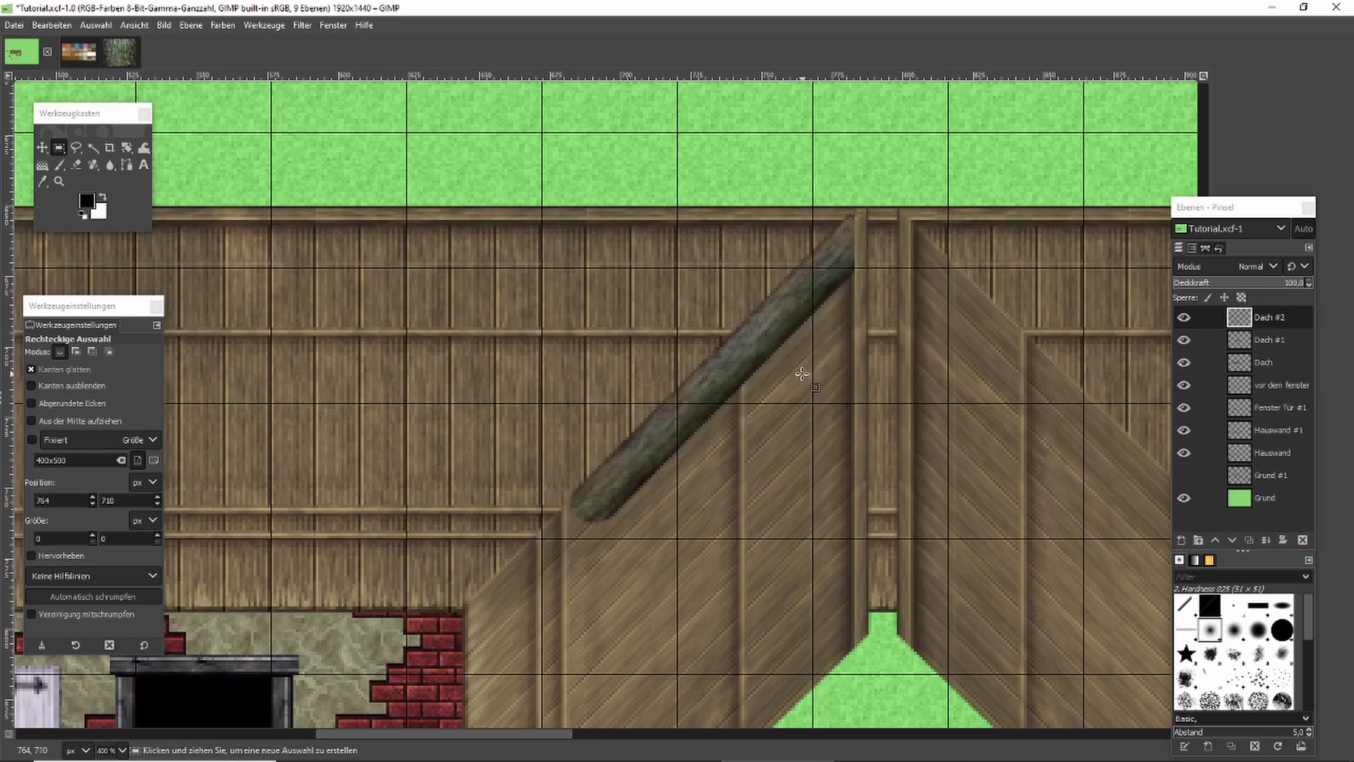
# Paste a second diagonal beam in line with the first, overlapping its lower end to extend it down to the roof's lower edge.
pyautogui.press('ctrl')
pyautogui.hotkey('ctrl', 'v')
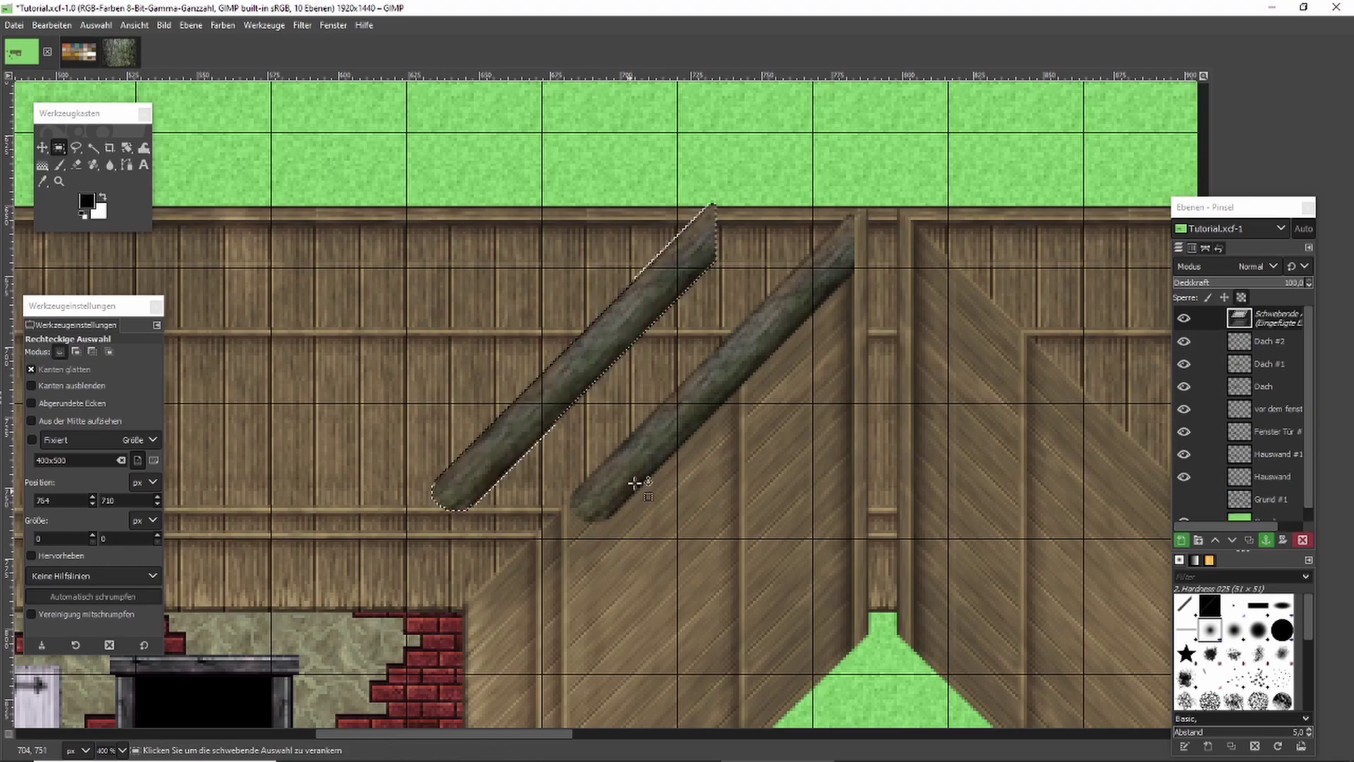
pyautogui.moveTo(637, 323); pyautogui.dragTo(639, 479)
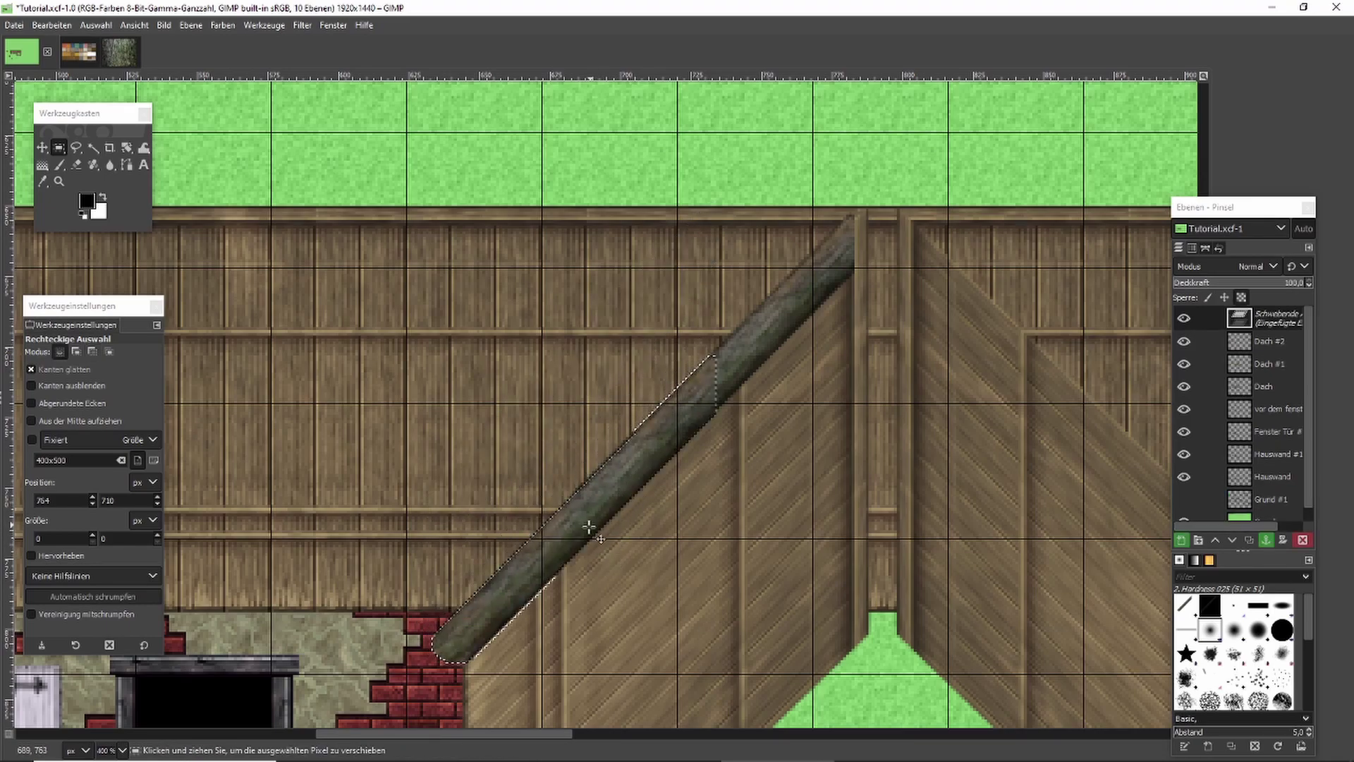
pyautogui.scroll(1, 536, 561)
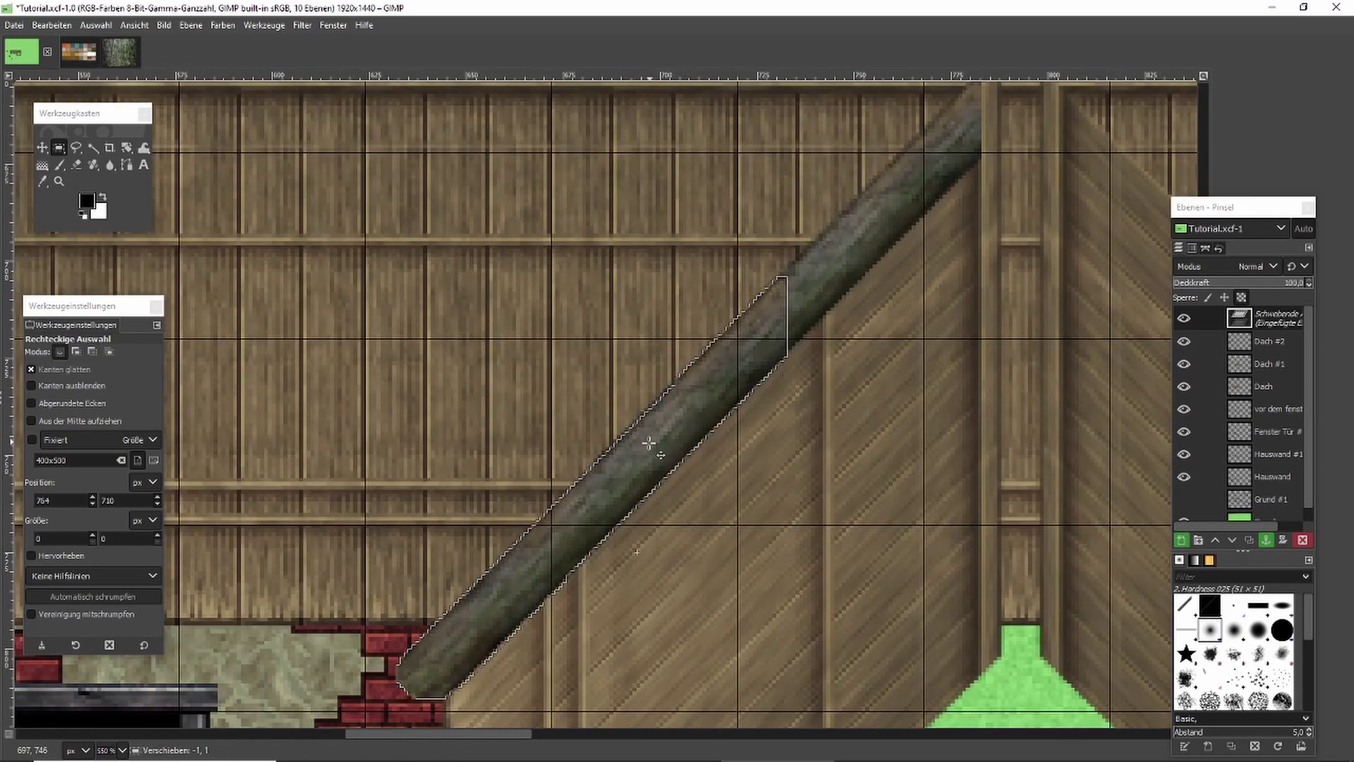
pyautogui.scroll(-3, 642, 449)
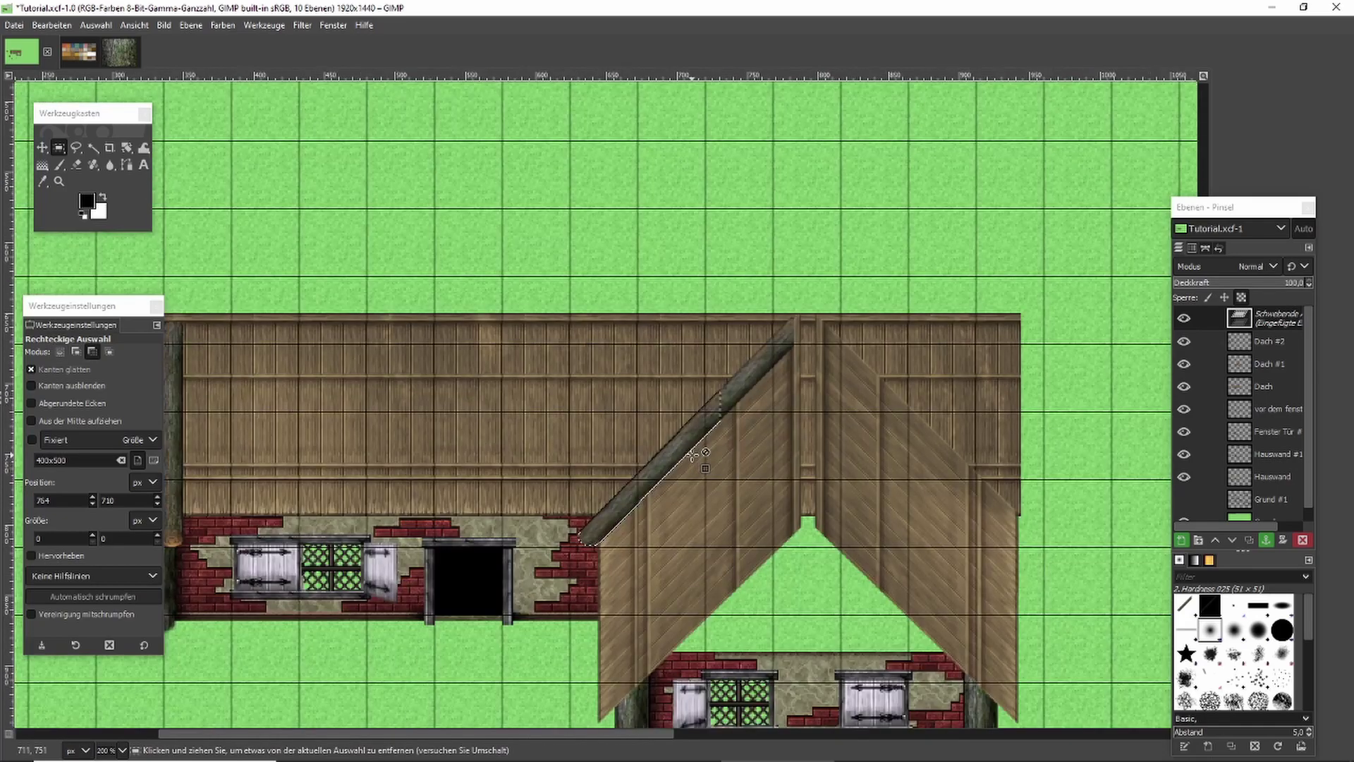
pyautogui.scroll(2, 587, 537)
pyautogui.scroll(-1, 635, 543)
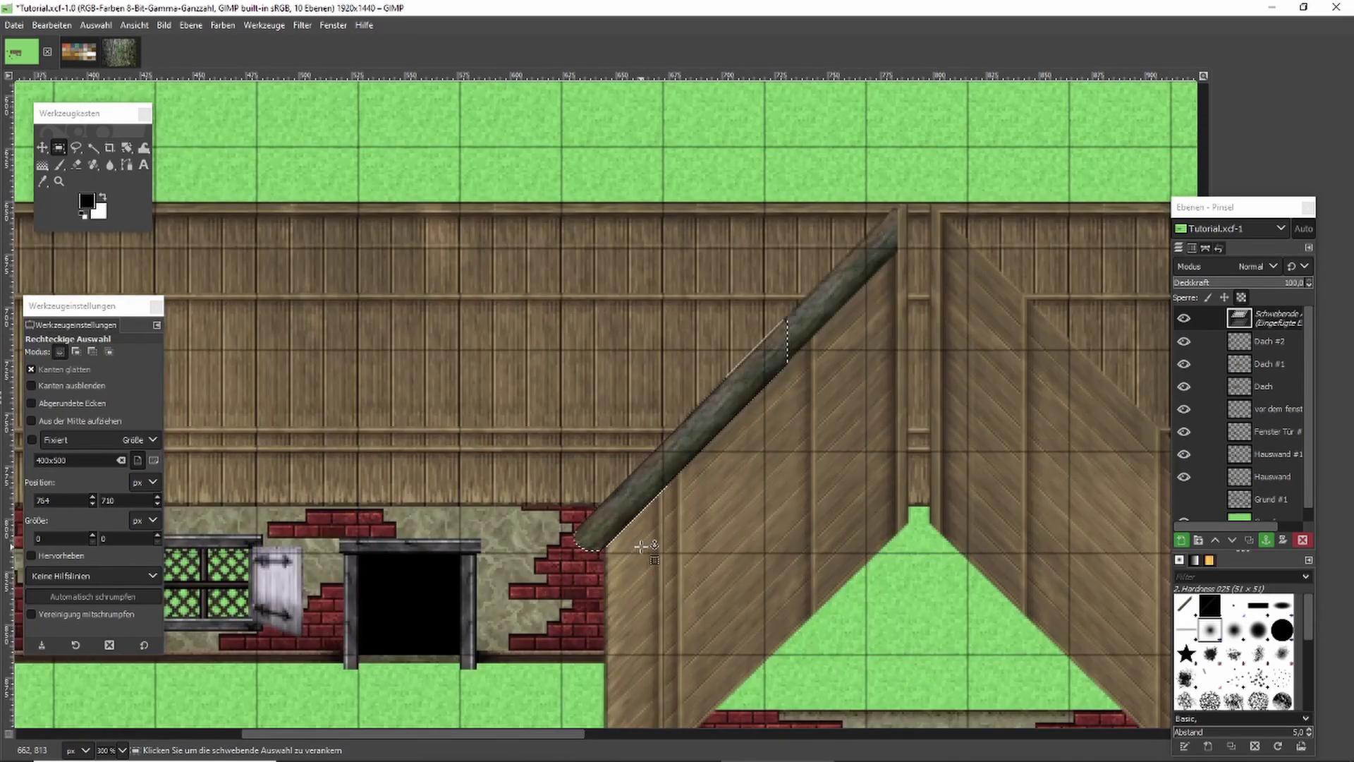
pyautogui.scroll(2, 632, 537)
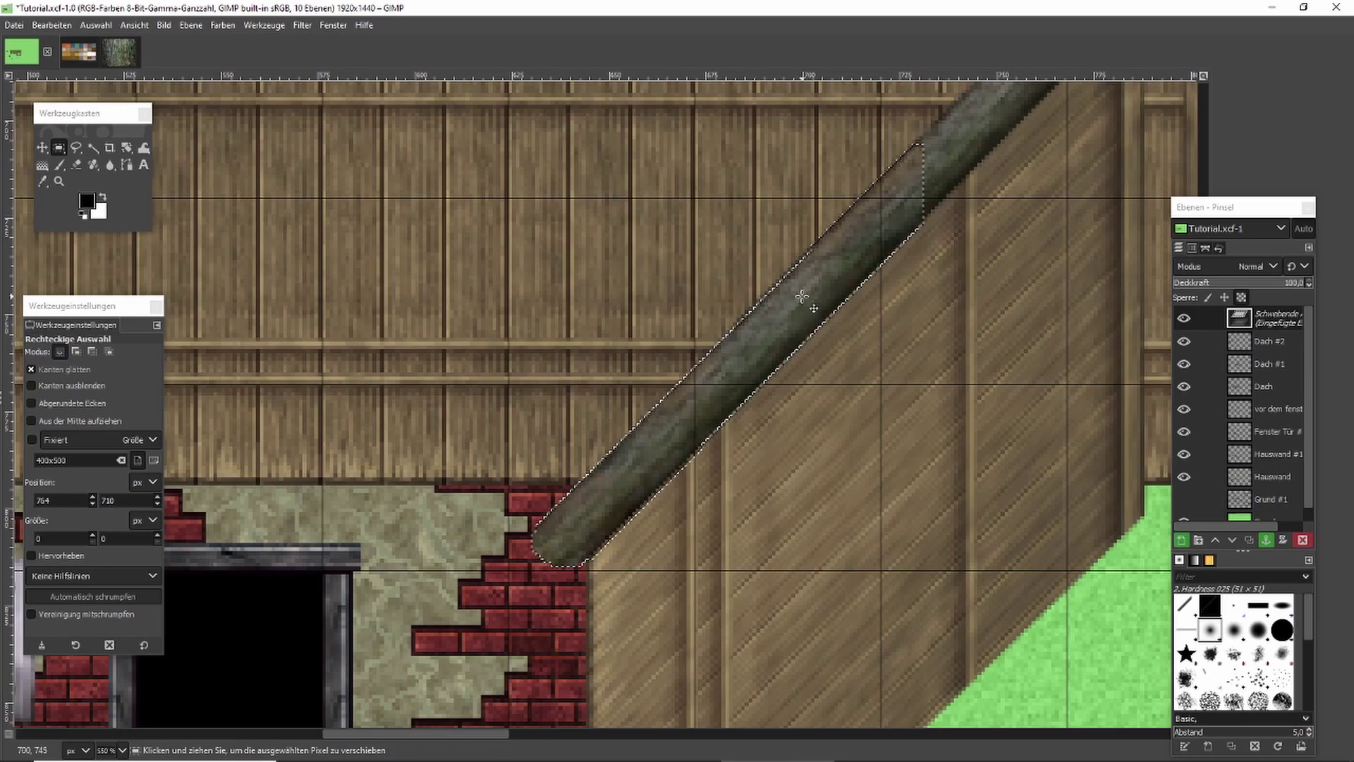
pyautogui.moveTo(799, 296); pyautogui.dragTo(792, 302)
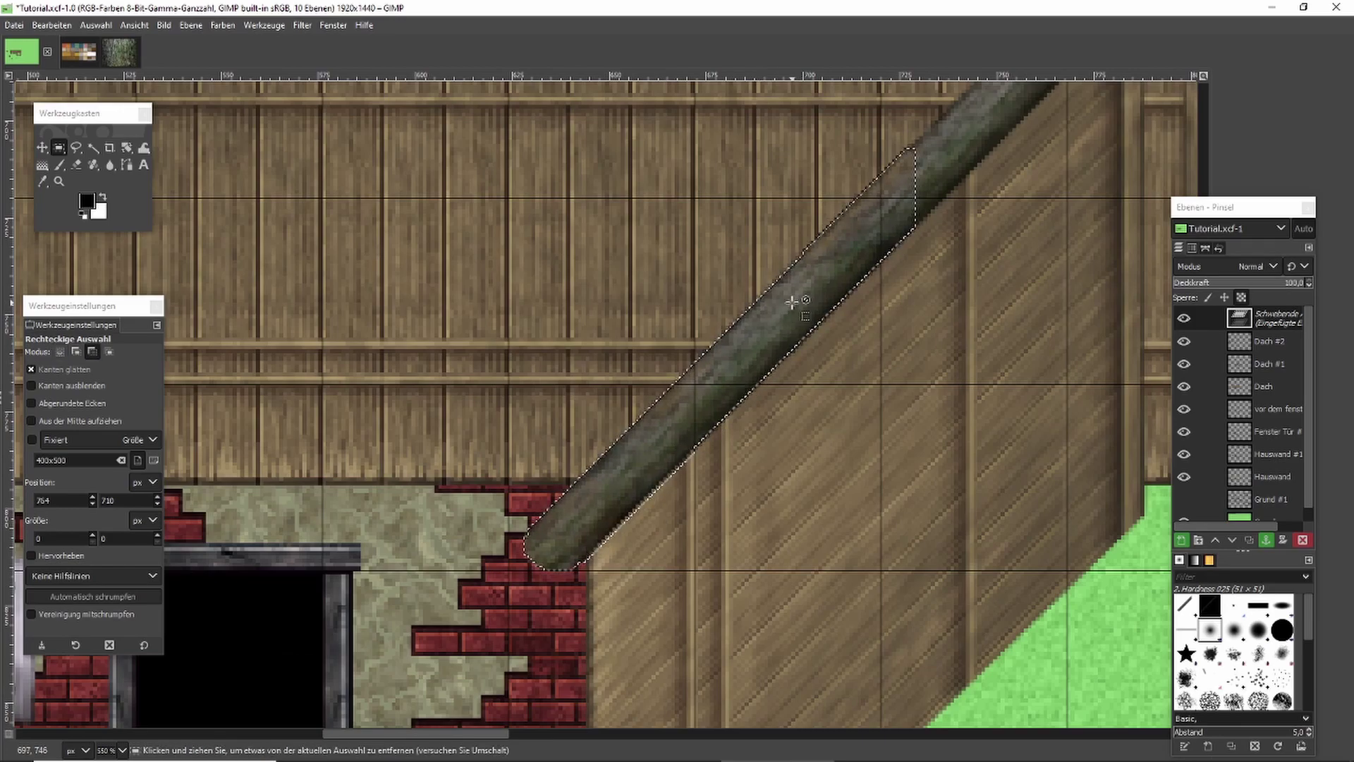
pyautogui.scroll(-1, 776, 211)
pyautogui.scroll(2, 762, 150)
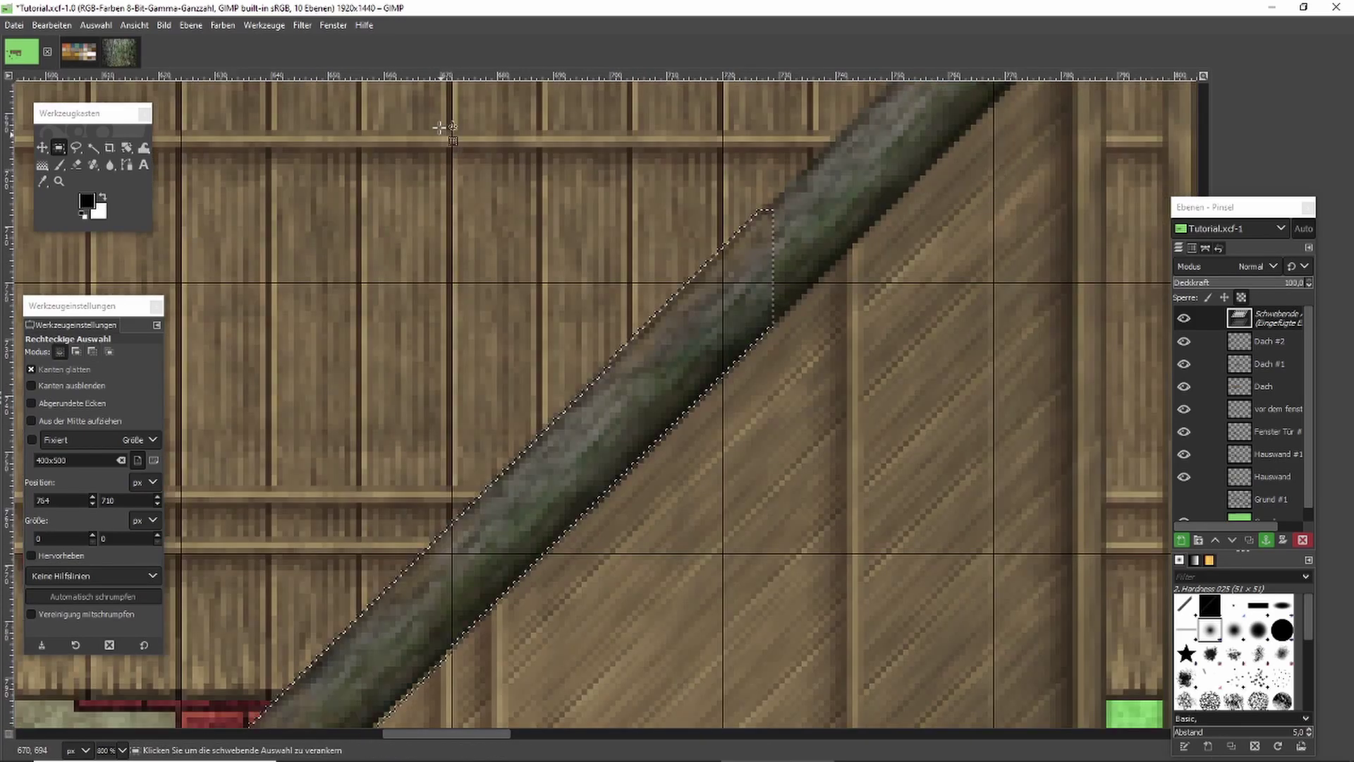
# Unlock the pasted beam's alpha channel, blend its upper end into the first beam with the Eraser at force 18, and anchor it.
pyautogui.click(79, 166)
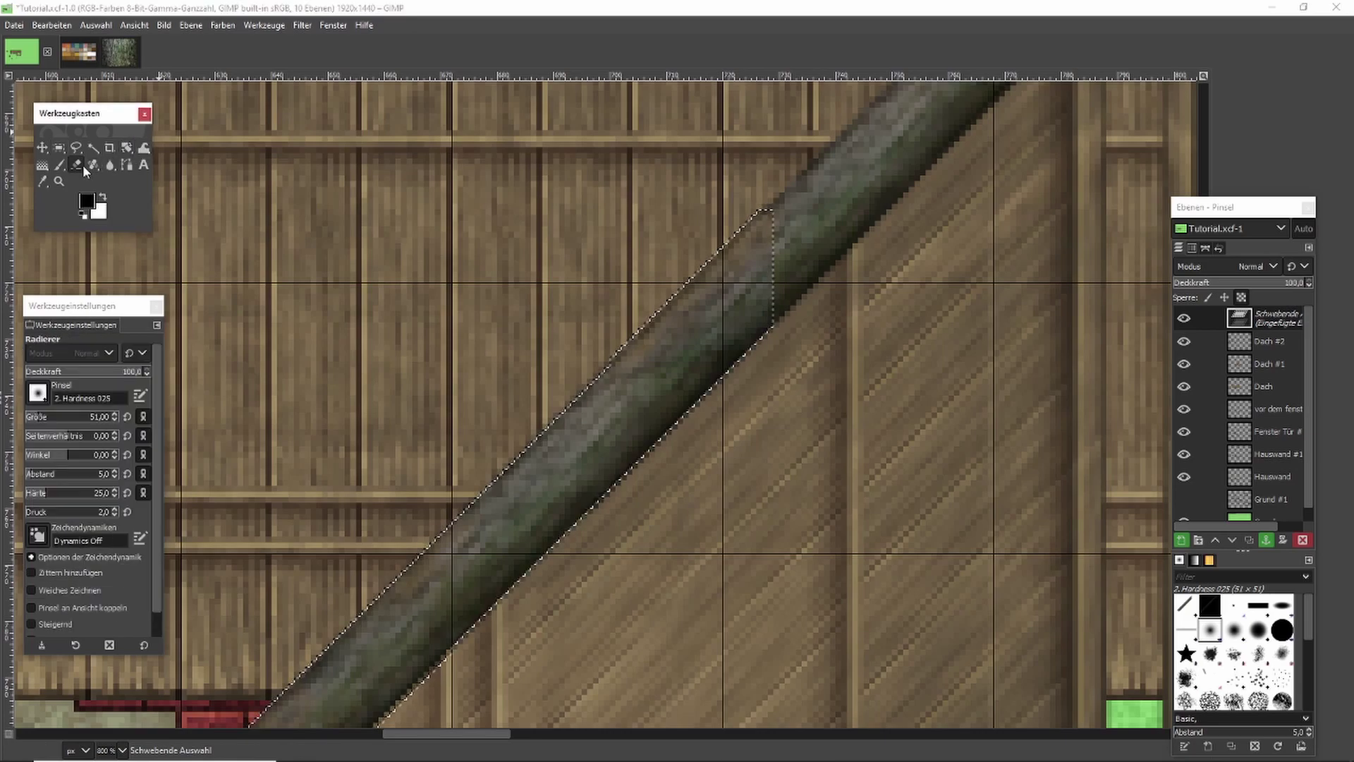
pyautogui.click(832, 212)
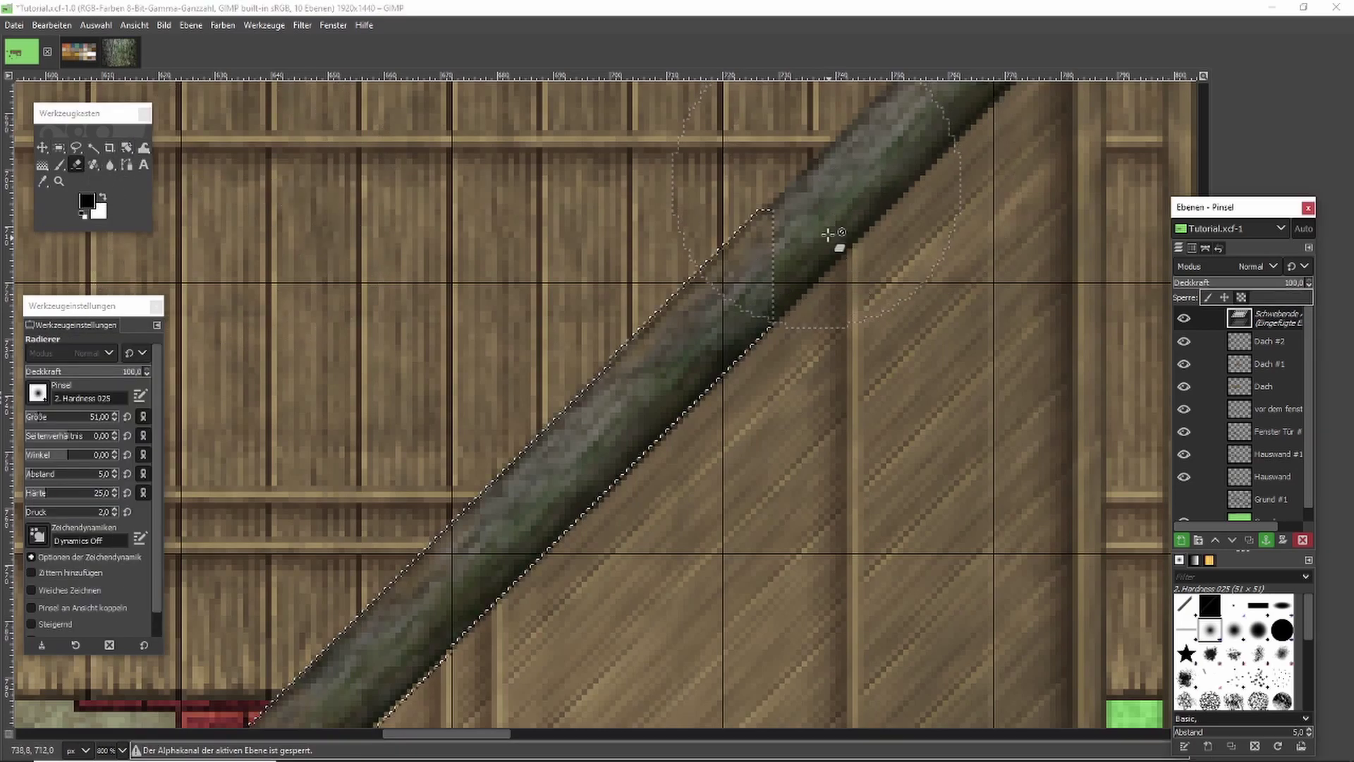
pyautogui.click(1242, 298)
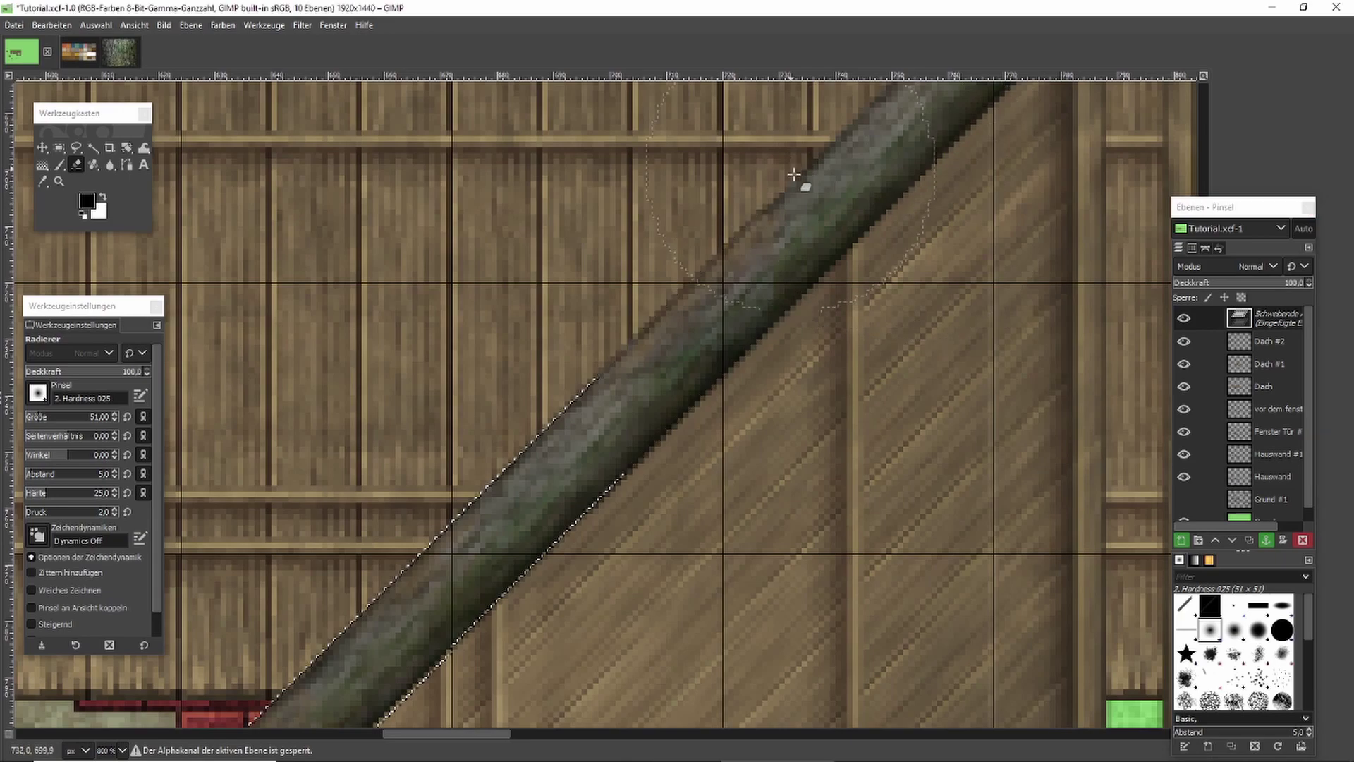
pyautogui.click(42, 511)
pyautogui.moveTo(830, 231); pyautogui.dragTo(784, 179)
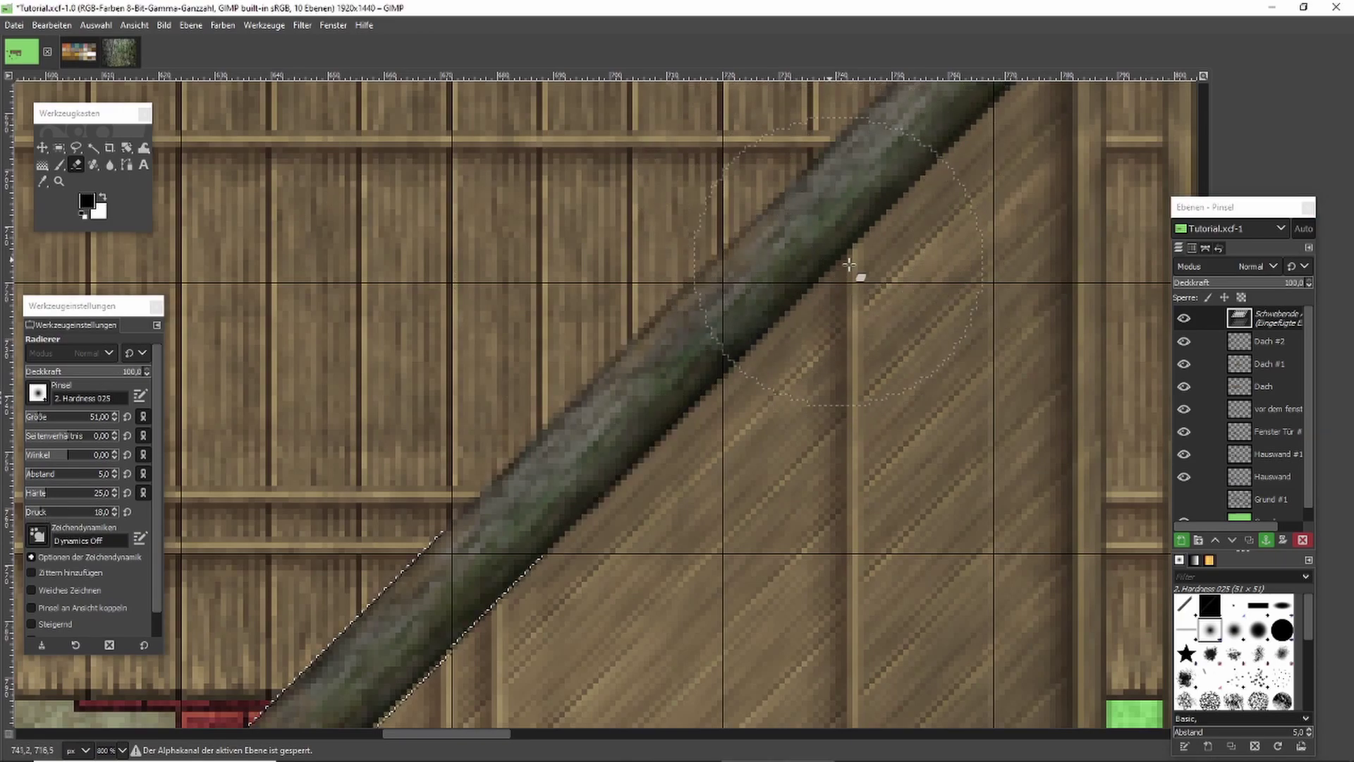
pyautogui.click(60, 148)
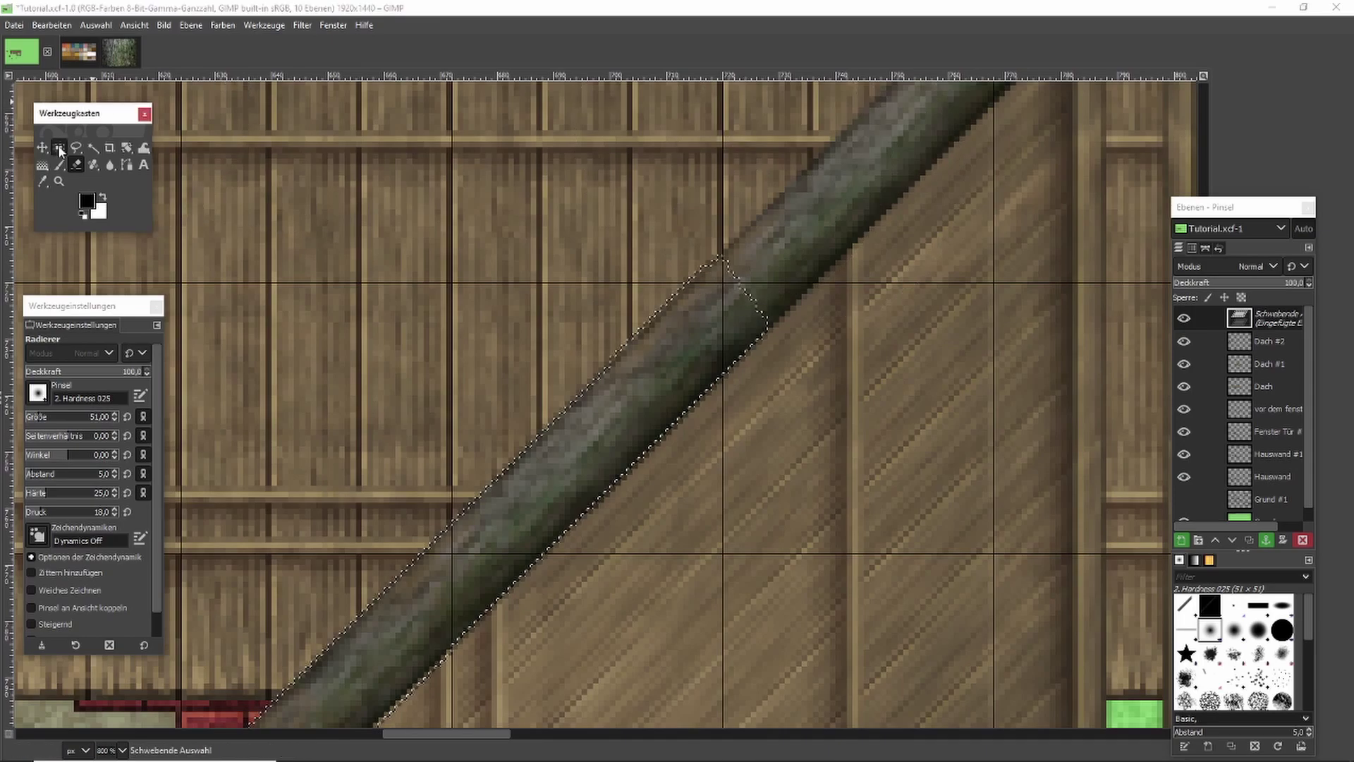
pyautogui.click(372, 212)
# Copy the extended diagonal beam and paste a second one flush along its lower right side, ending at the gable ridge.
pyautogui.scroll(-4, 690, 232)
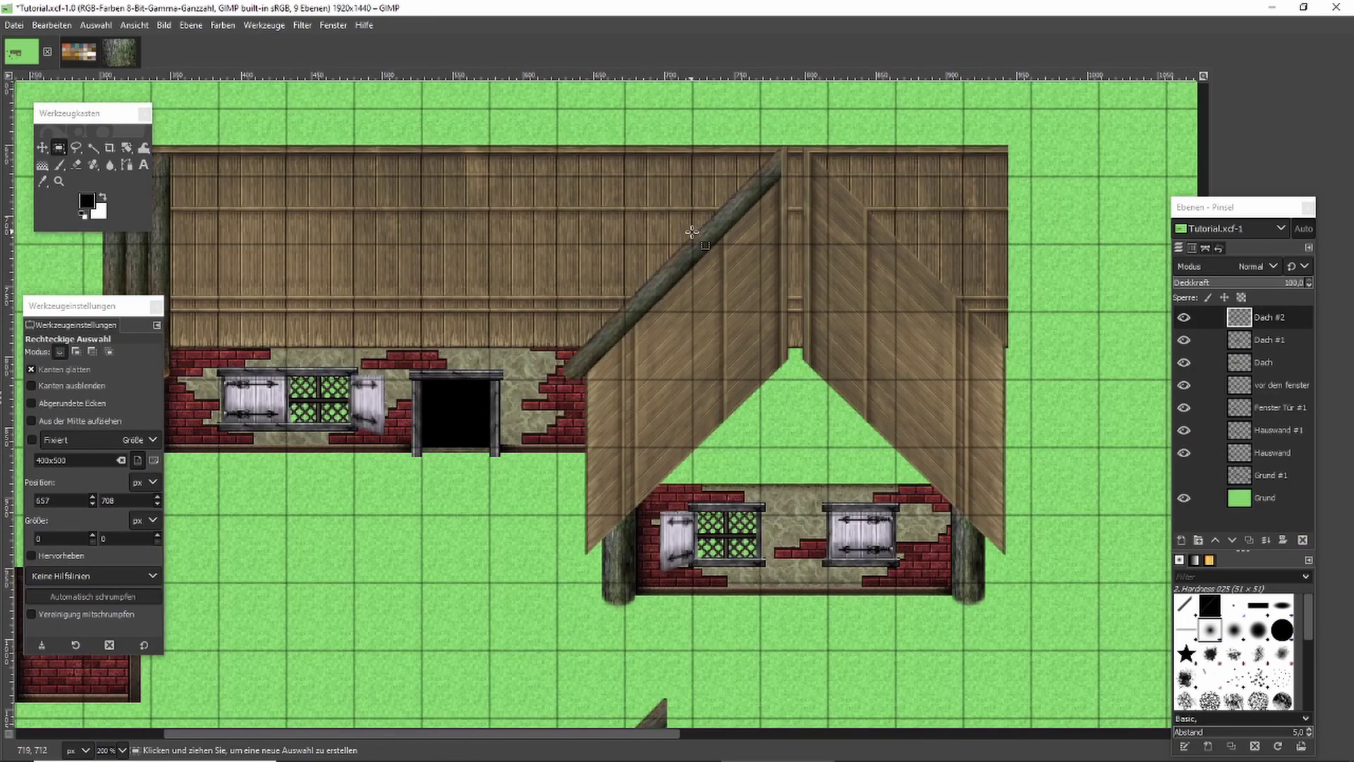
pyautogui.moveTo(535, 133); pyautogui.dragTo(803, 415)
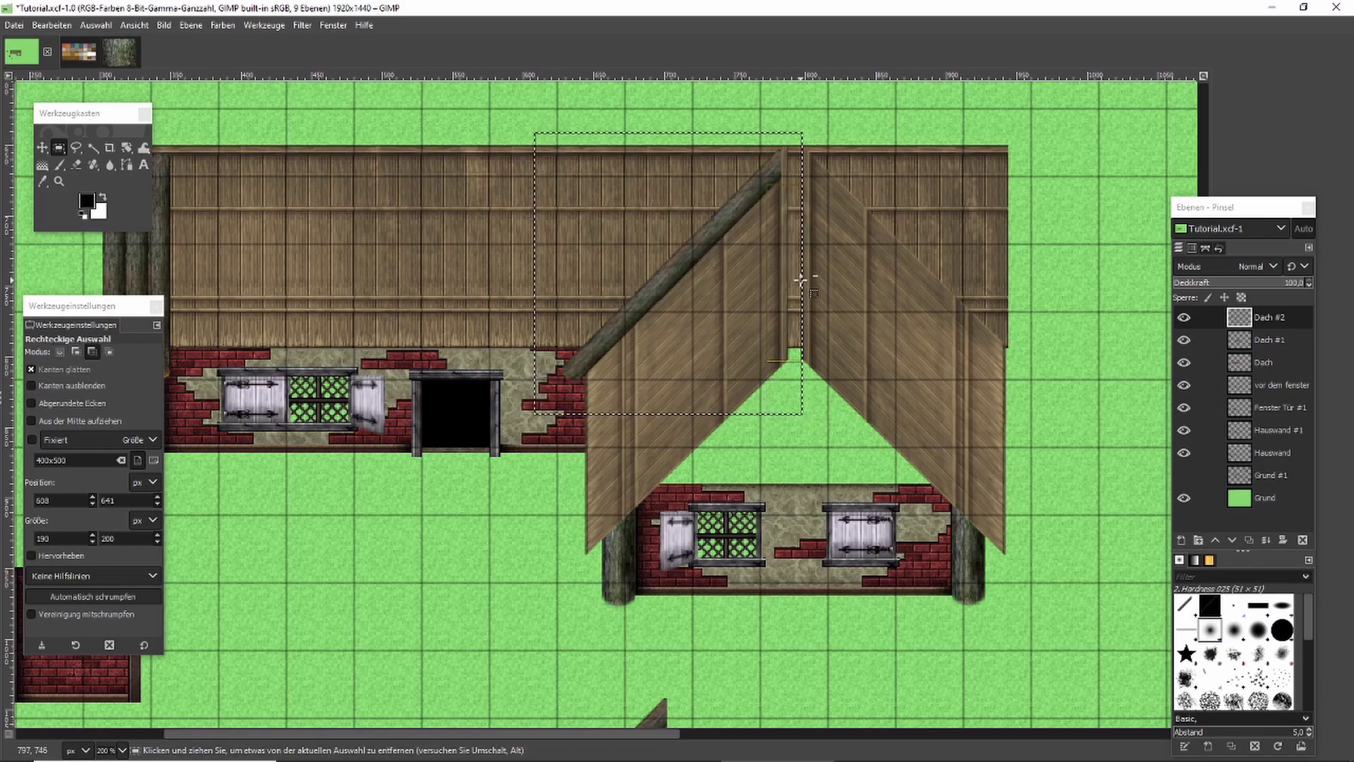
pyautogui.hotkey('ctrl', 'c')
pyautogui.hotkey('ctrl', 'v')
pyautogui.moveTo(762, 185); pyautogui.dragTo(753, 206)
pyautogui.scroll(3, 754, 206)
pyautogui.moveTo(740, 260); pyautogui.dragTo(747, 259)
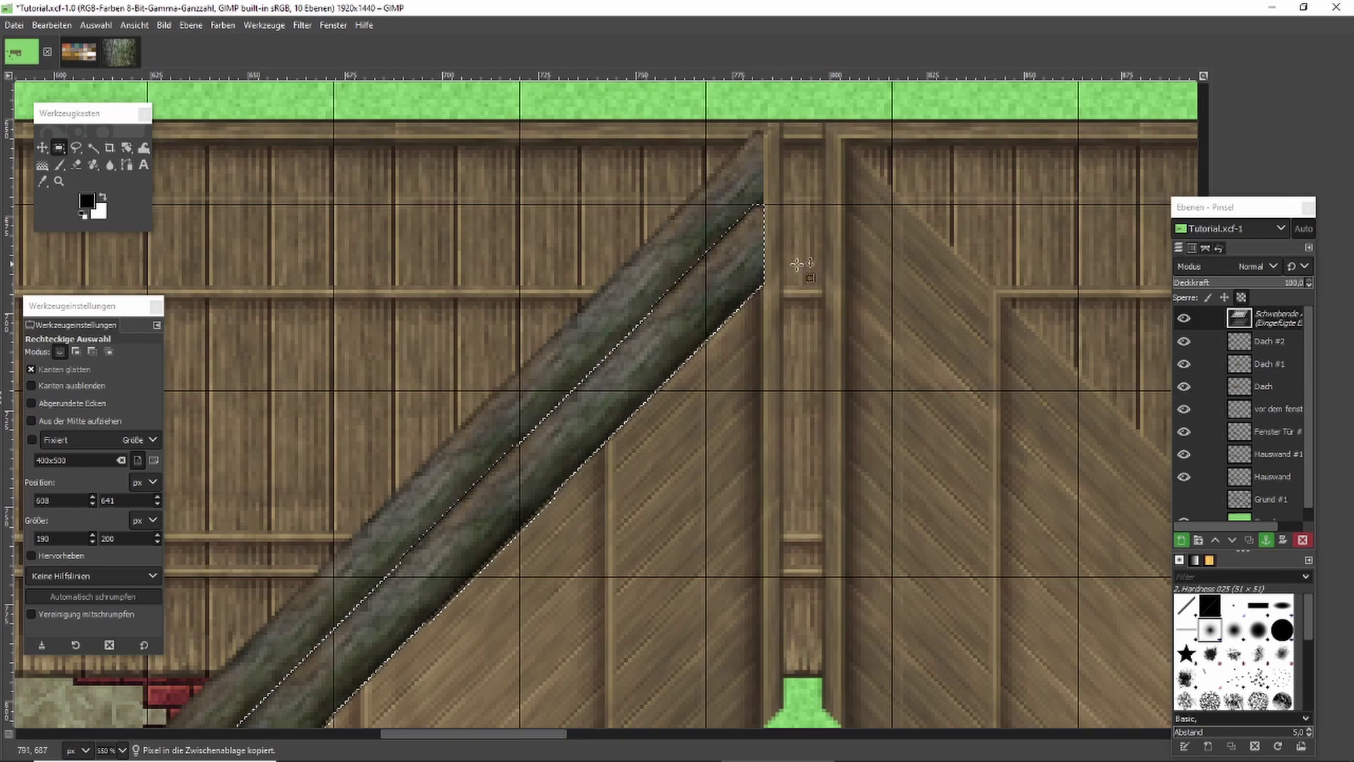
# Anchor the second diagonal beam along the gable's left slope.
pyautogui.click(828, 275)
pyautogui.scroll(-3, 826, 276)
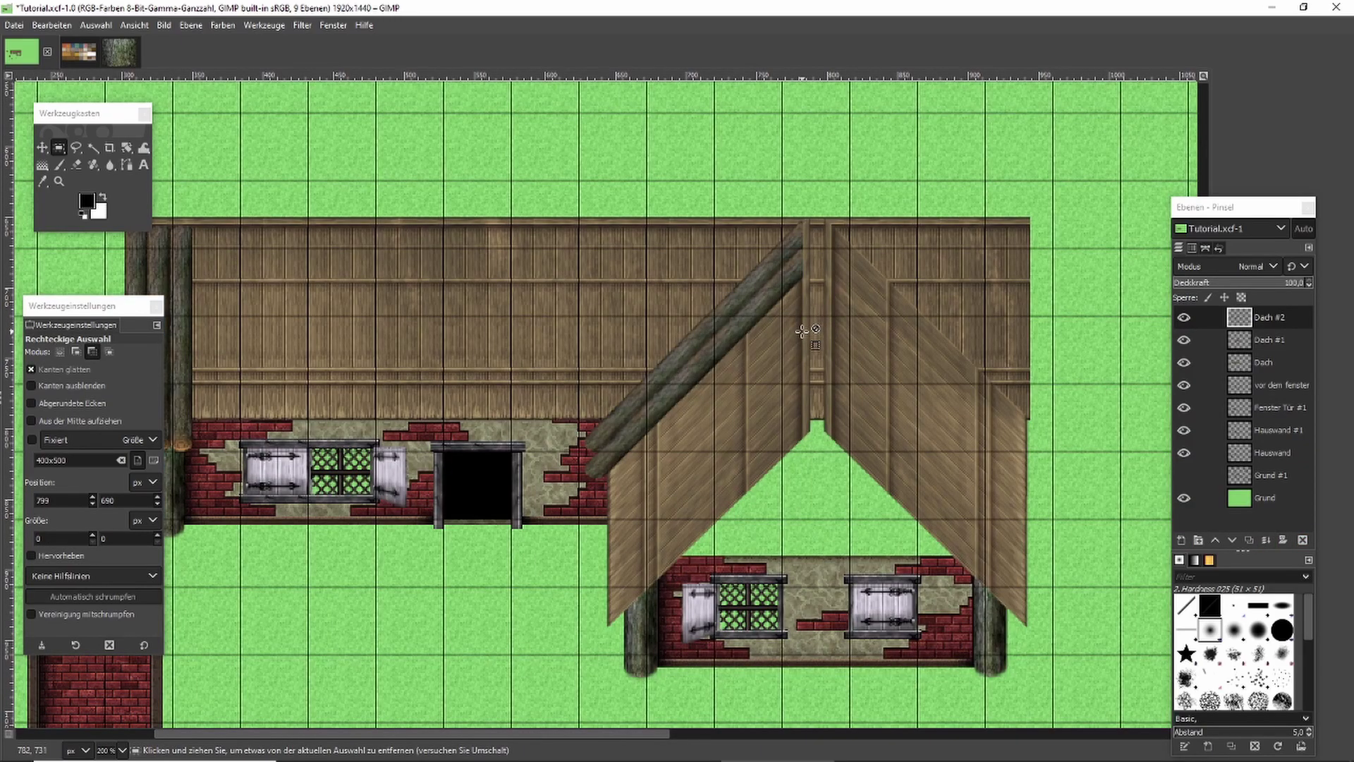
pyautogui.scroll(1, 802, 331)
pyautogui.scroll(-2, 802, 330)
# Copy the upper and lower groups of diagonal beams on the gable's left slope, paste them, and flip the copy horizontally.
pyautogui.moveTo(618, 256); pyautogui.dragTo(849, 619)
pyautogui.hotkey('ctrl', 'c')
pyautogui.hotkey('ctrl', 'v')
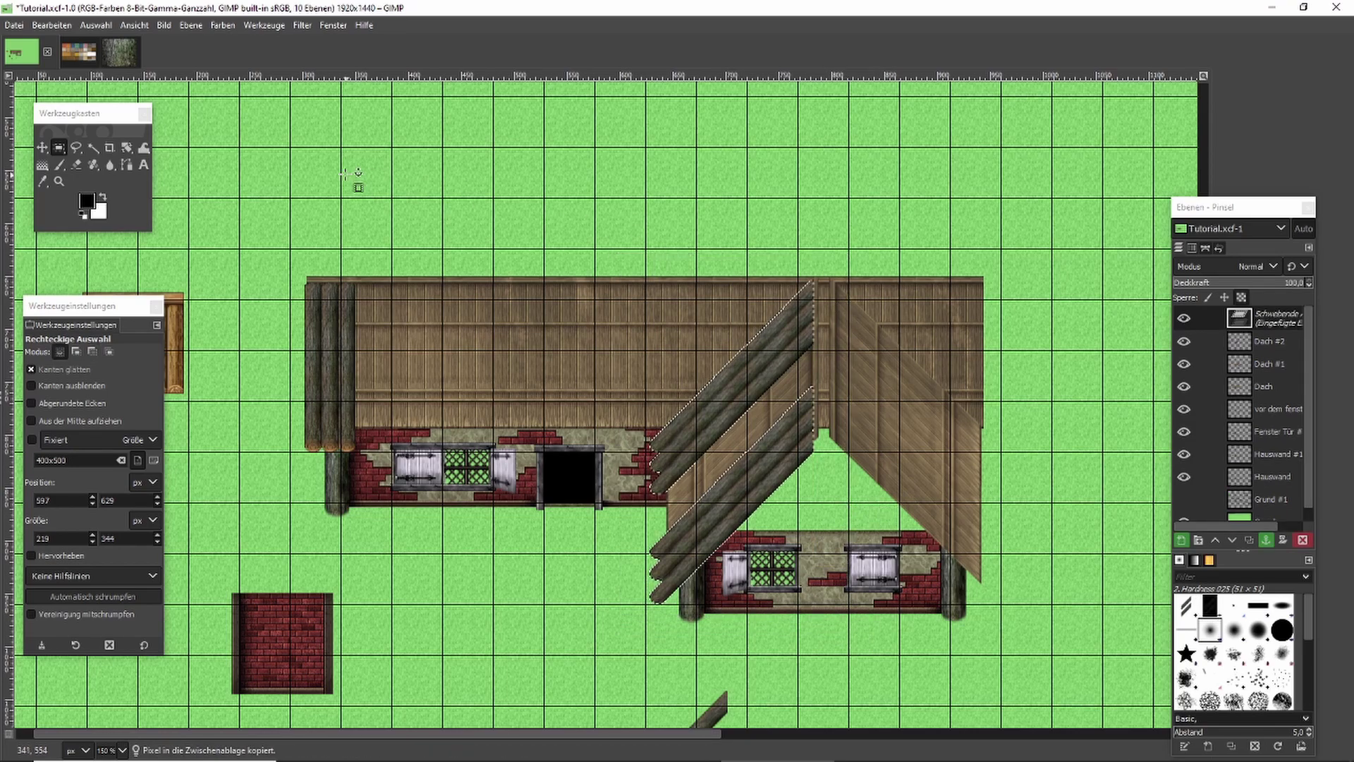
pyautogui.rightClick(127, 146)
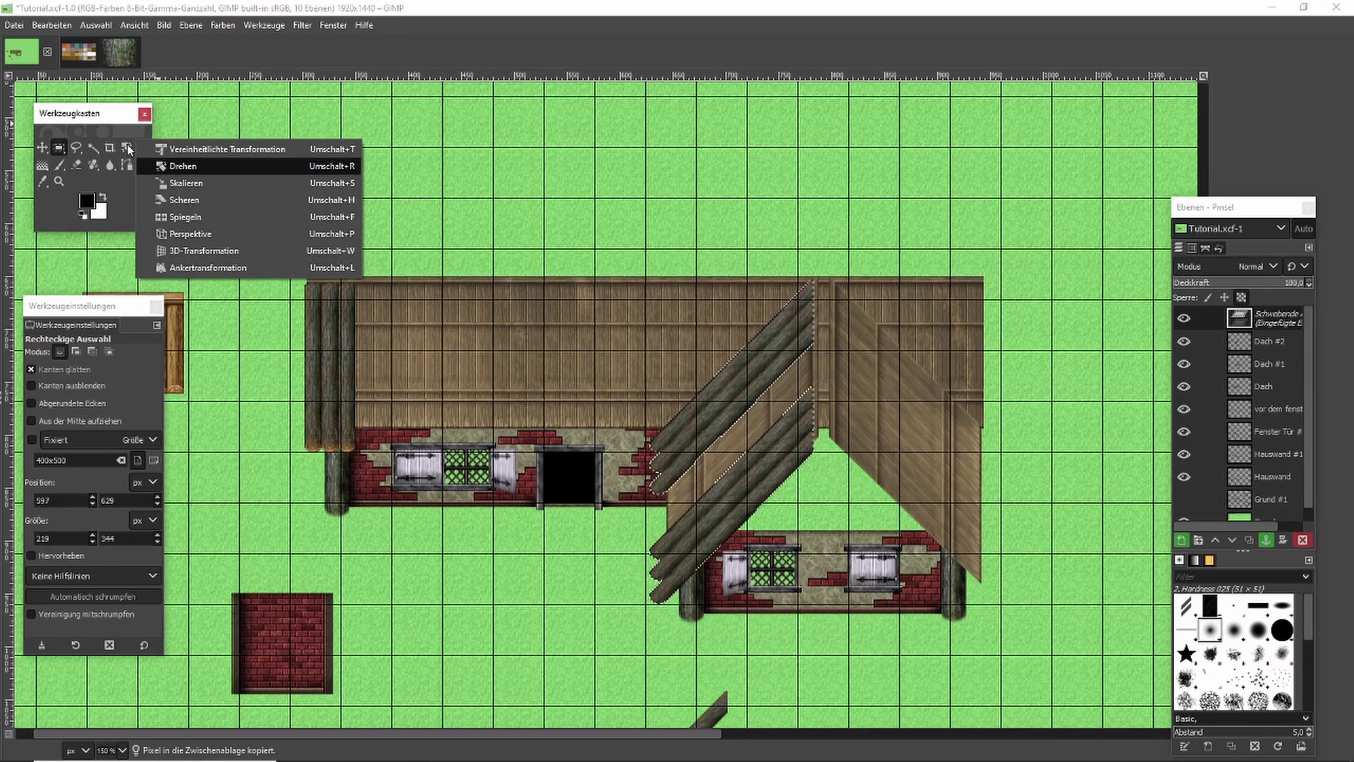
pyautogui.click(217, 218)
pyautogui.click(780, 378)
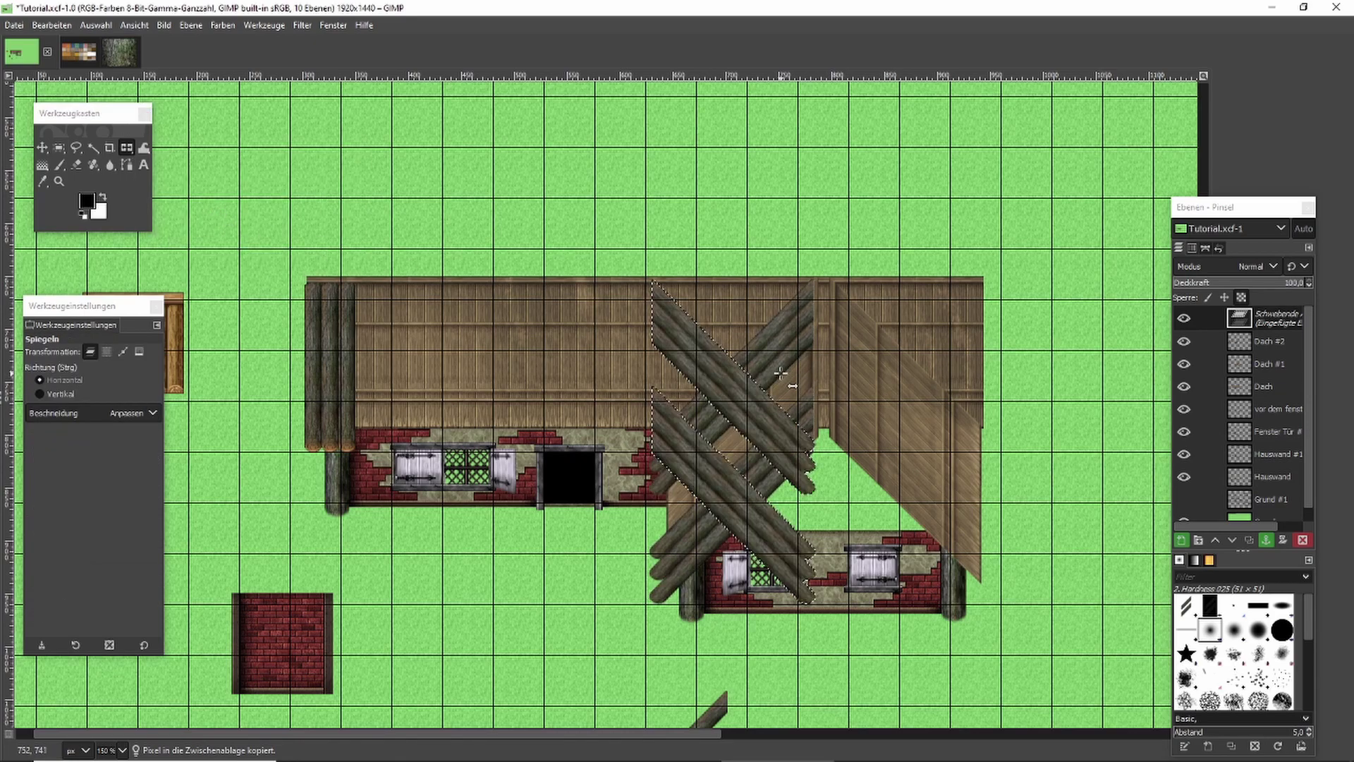
# Place the mirrored beam groups on the gable's right slope, flush against the ridge and level with the left ones, and anchor them.
pyautogui.click(58, 146)
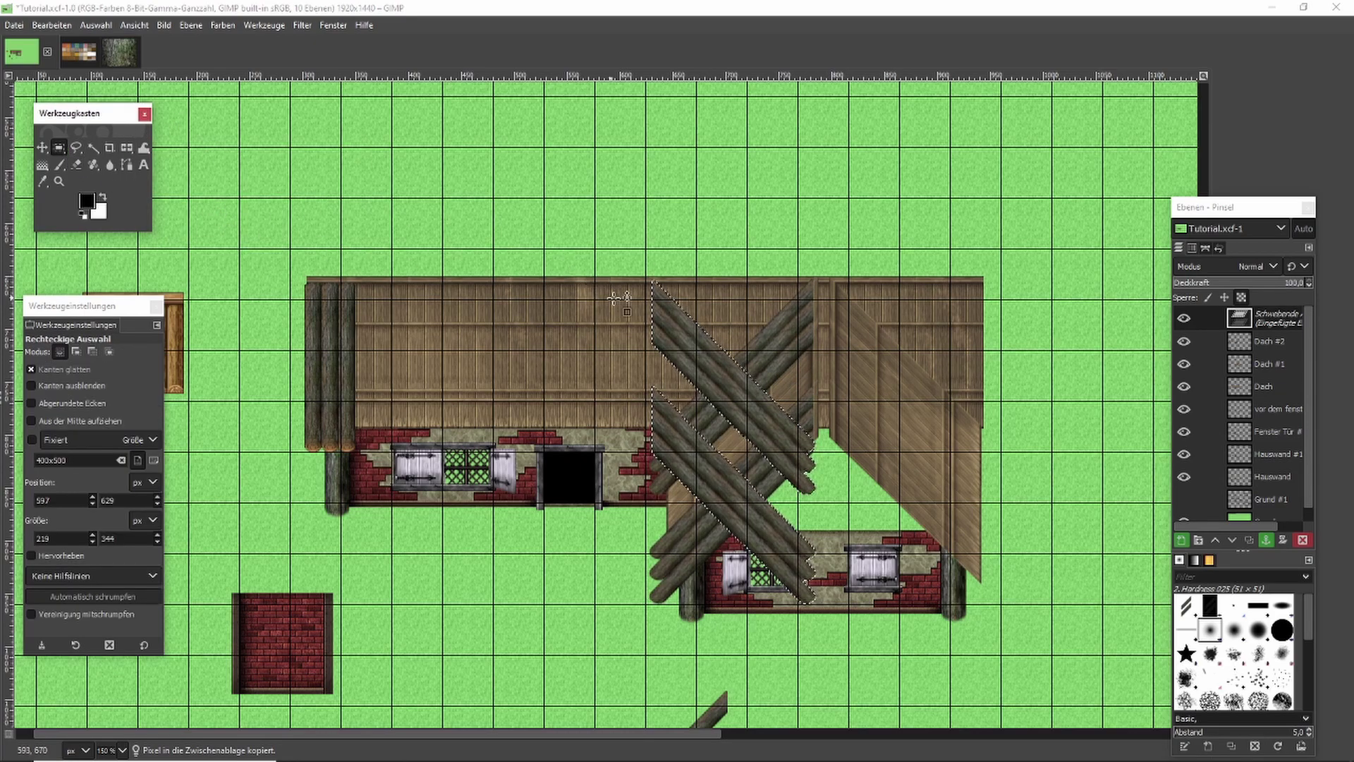
pyautogui.moveTo(688, 336); pyautogui.dragTo(855, 299)
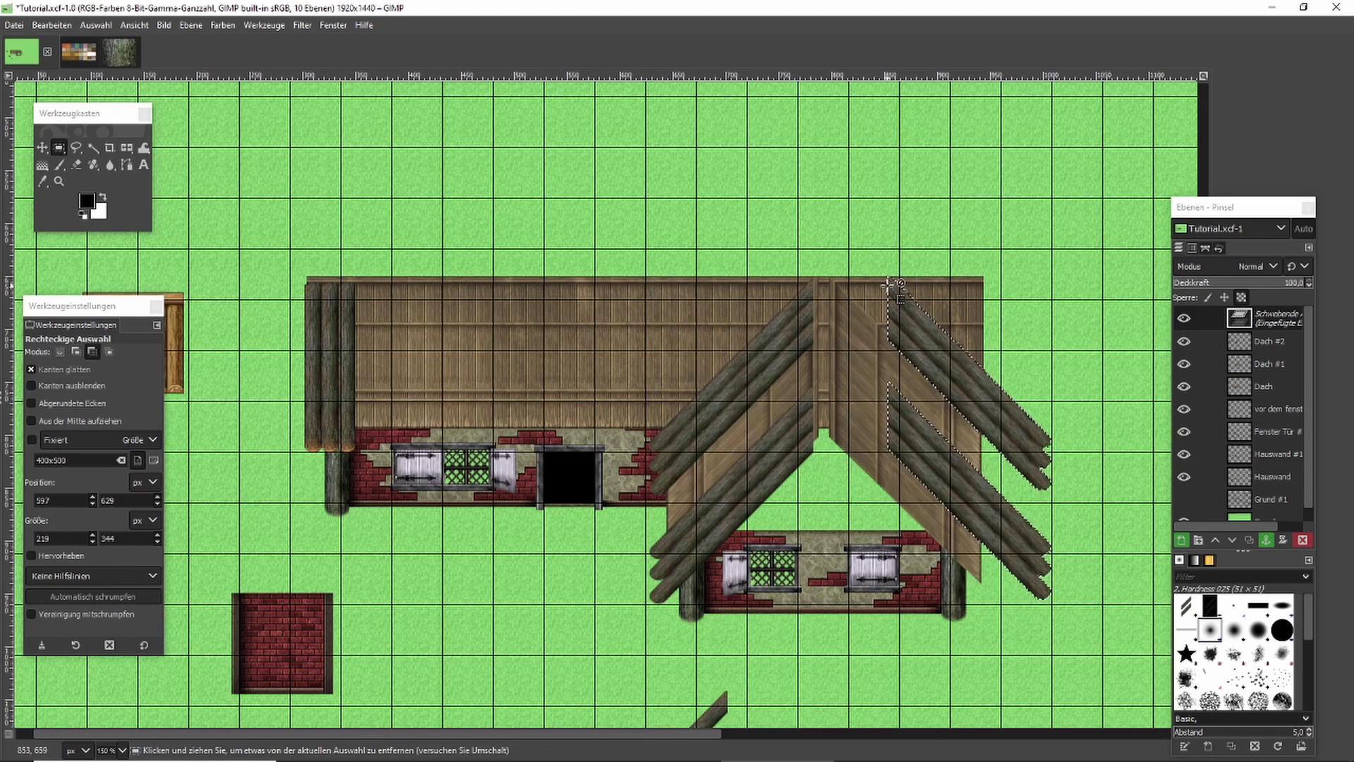
pyautogui.scroll(3, 856, 299)
pyautogui.scroll(4, 803, 312)
pyautogui.moveTo(764, 303); pyautogui.dragTo(720, 322)
pyautogui.scroll(-4, 720, 323)
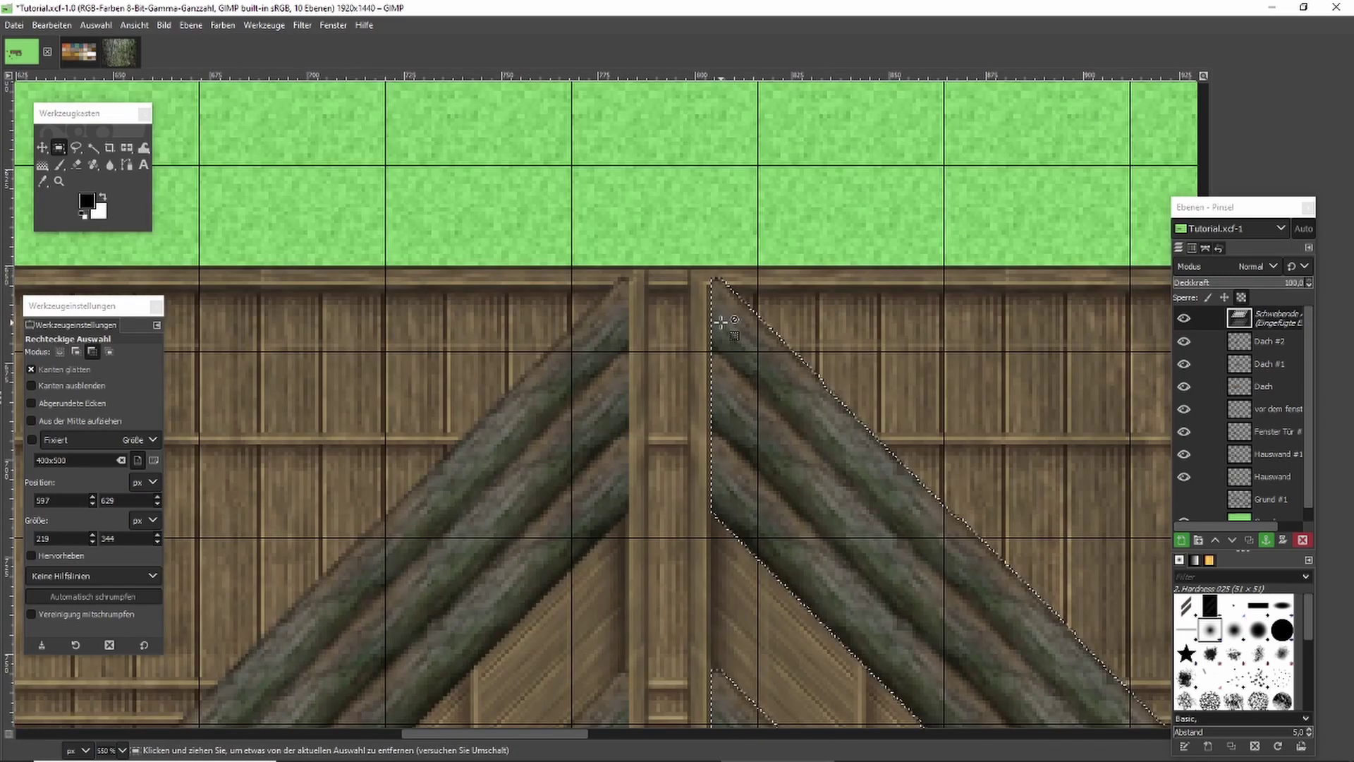
pyautogui.scroll(-2, 720, 322)
pyautogui.click(689, 469)
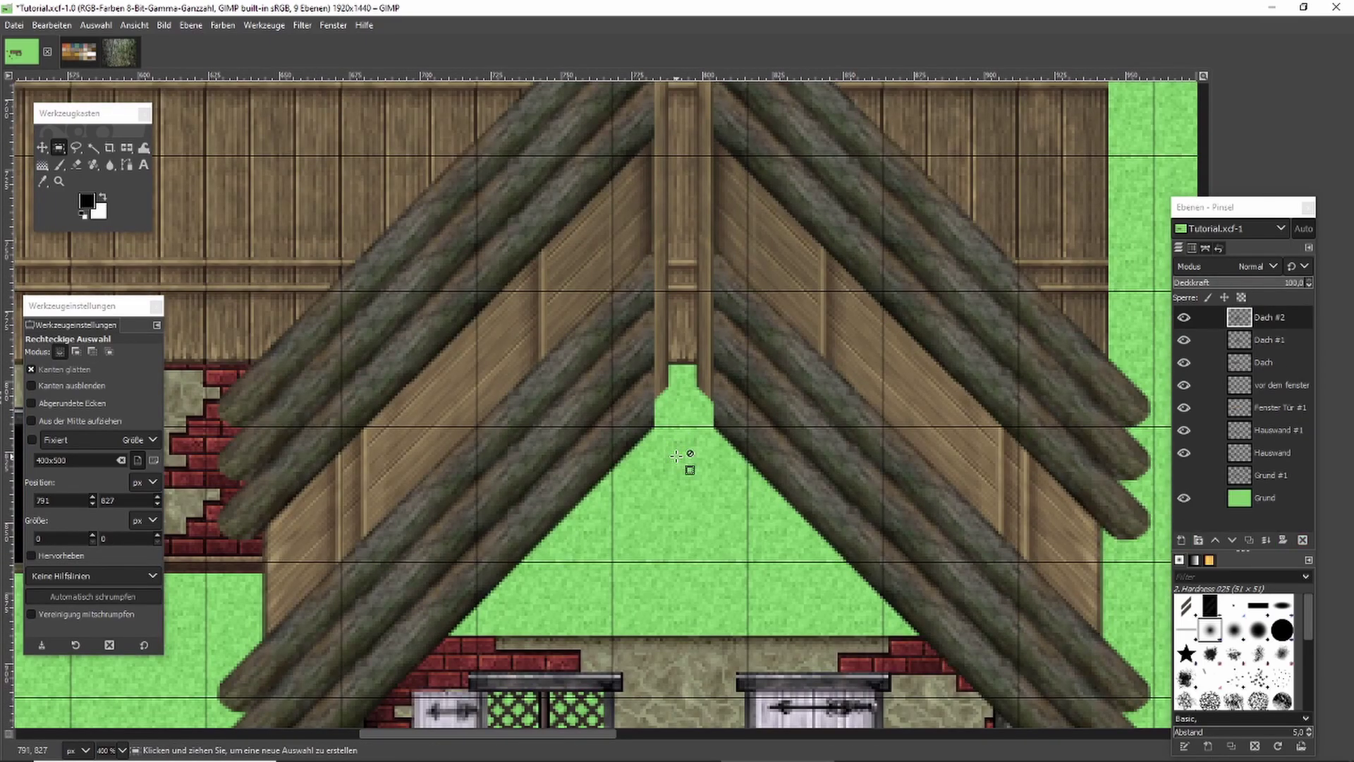
# Outline the lower beam groups on both gable slopes with a free selection, copy them, and delete the originals.
pyautogui.scroll(-3, 689, 469)
pyautogui.scroll(-3, 675, 443)
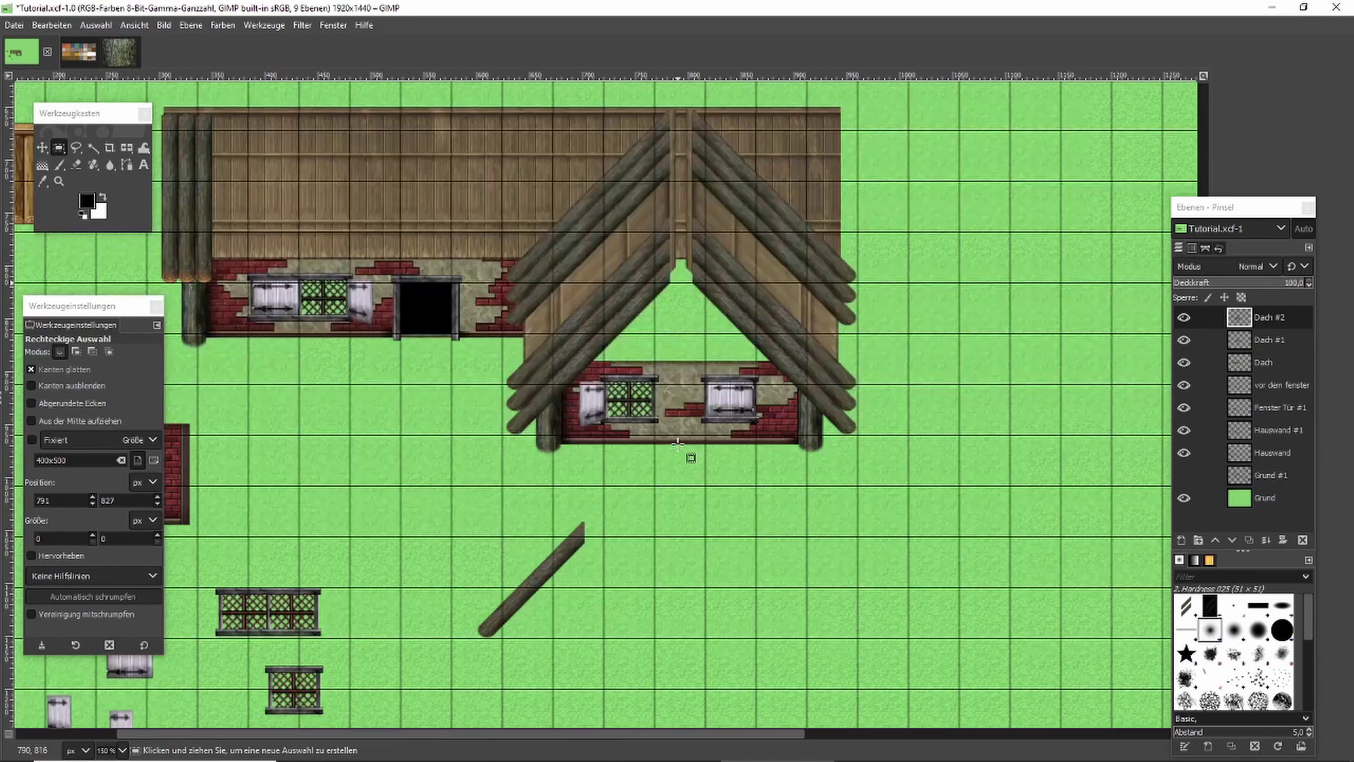
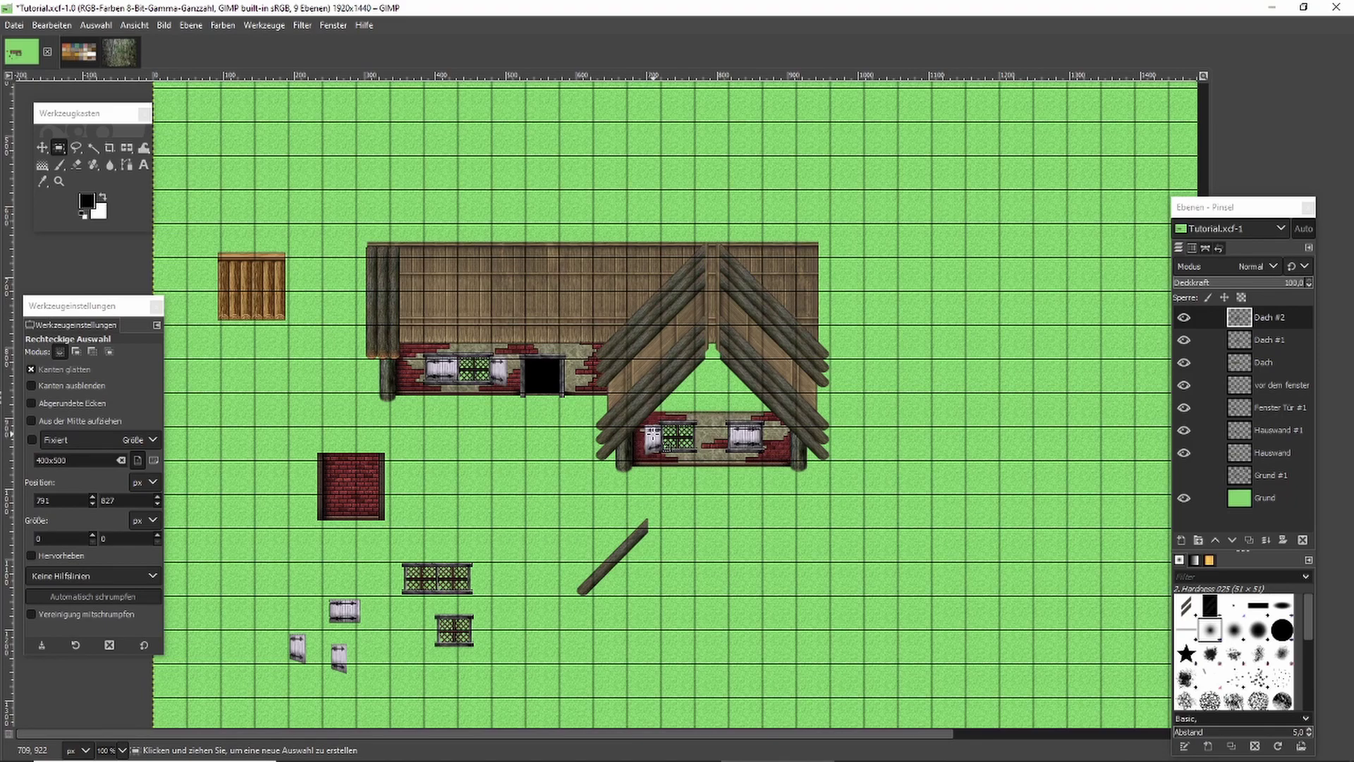
pyautogui.scroll(2, 679, 343)
pyautogui.click(78, 148)
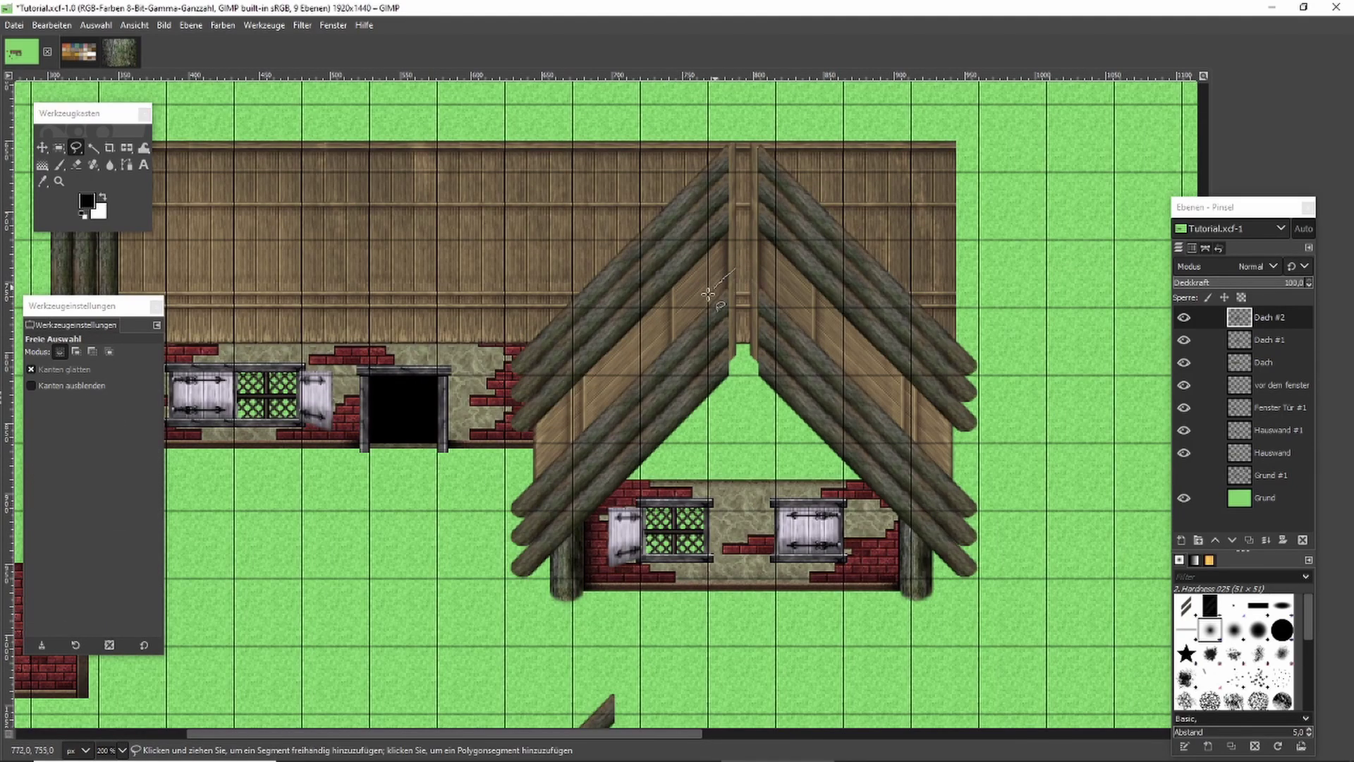
pyautogui.moveTo(484, 496)
pyautogui.mouseDown()
pyautogui.moveTo(515, 603)
pyautogui.moveTo(756, 648)
pyautogui.moveTo(986, 613)
pyautogui.moveTo(1031, 555)
pyautogui.mouseUp()
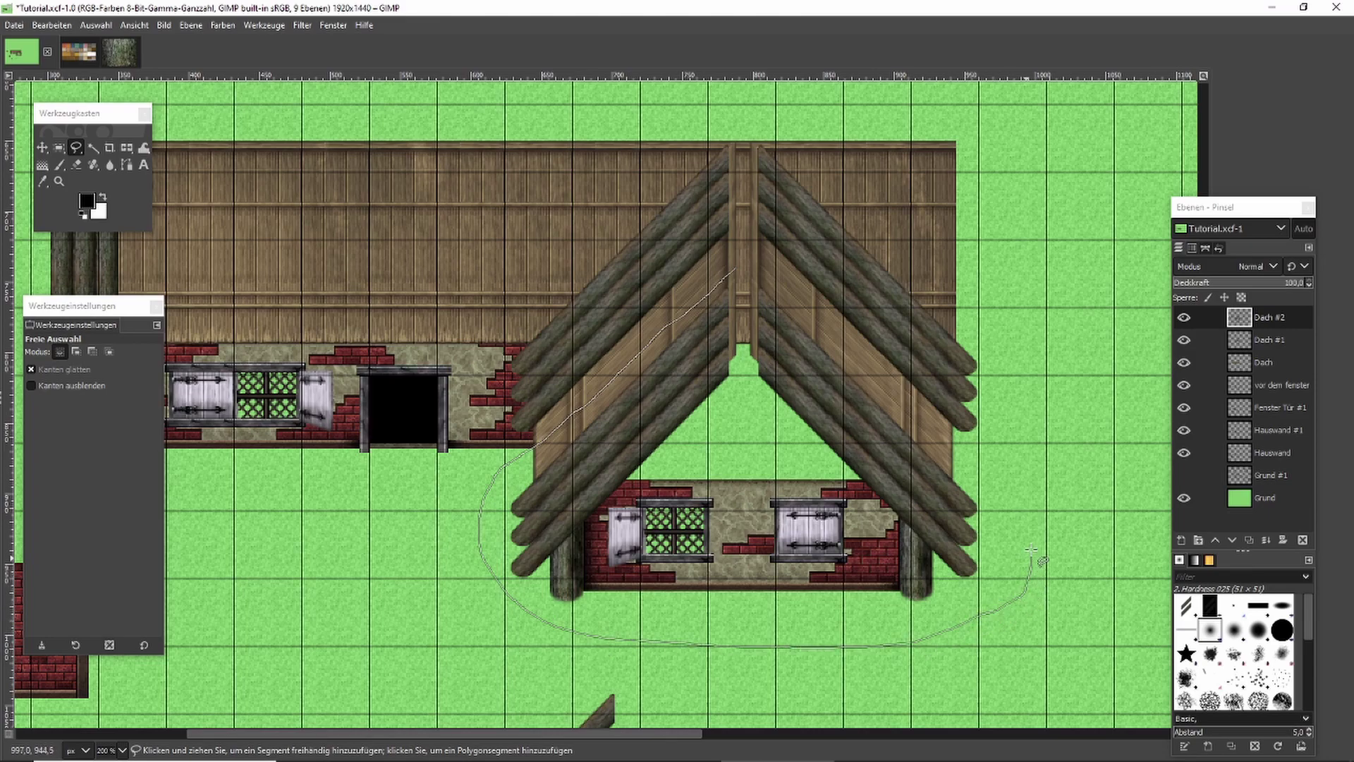
pyautogui.moveTo(818, 319); pyautogui.dragTo(753, 265)
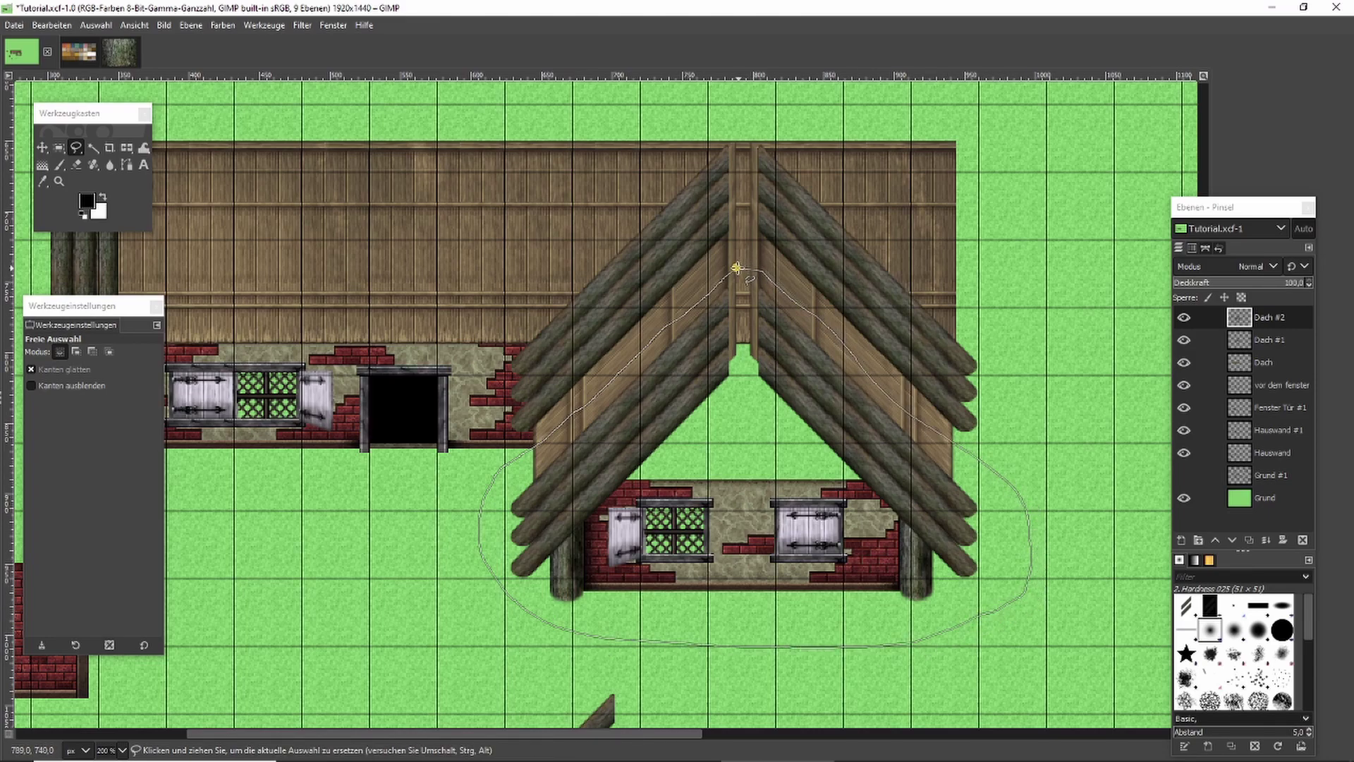
pyautogui.click(59, 147)
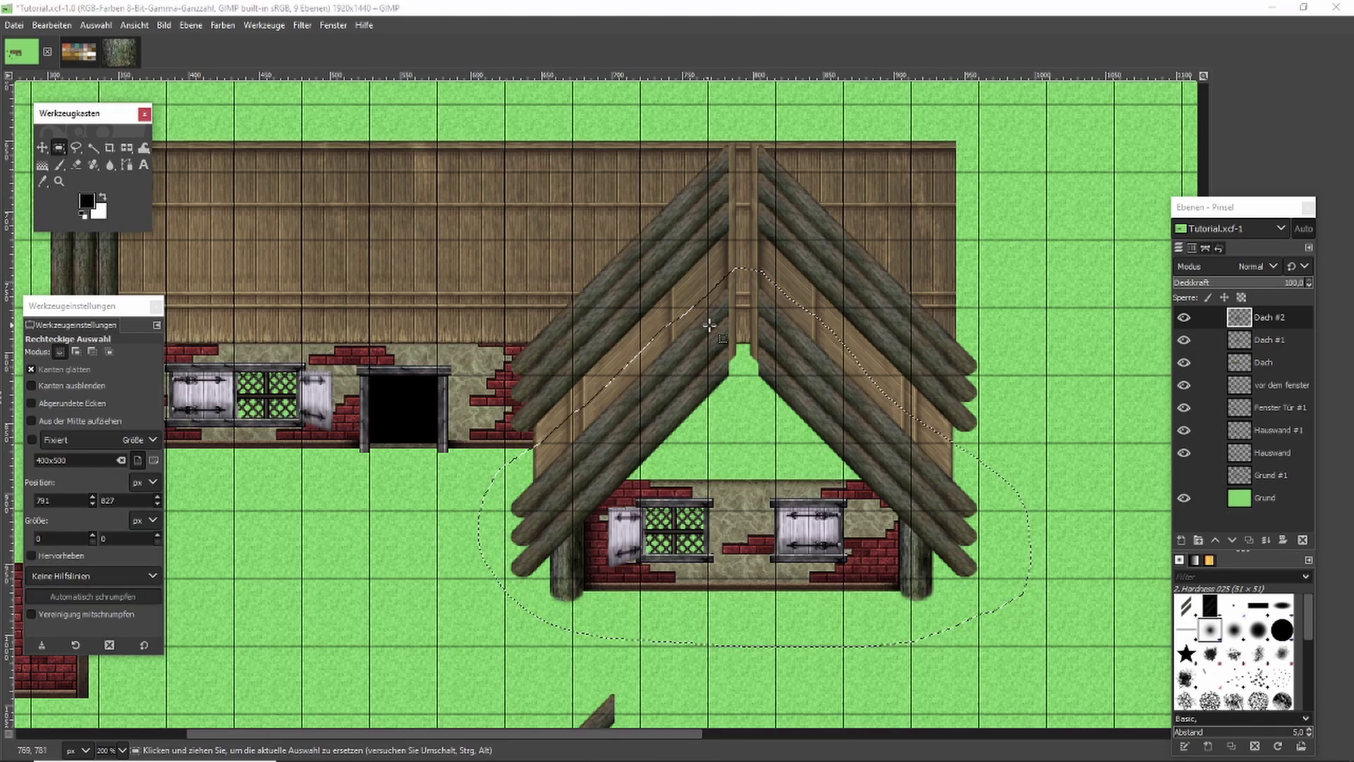
pyautogui.hotkey('ctrl', 'c')
pyautogui.press('Delete')
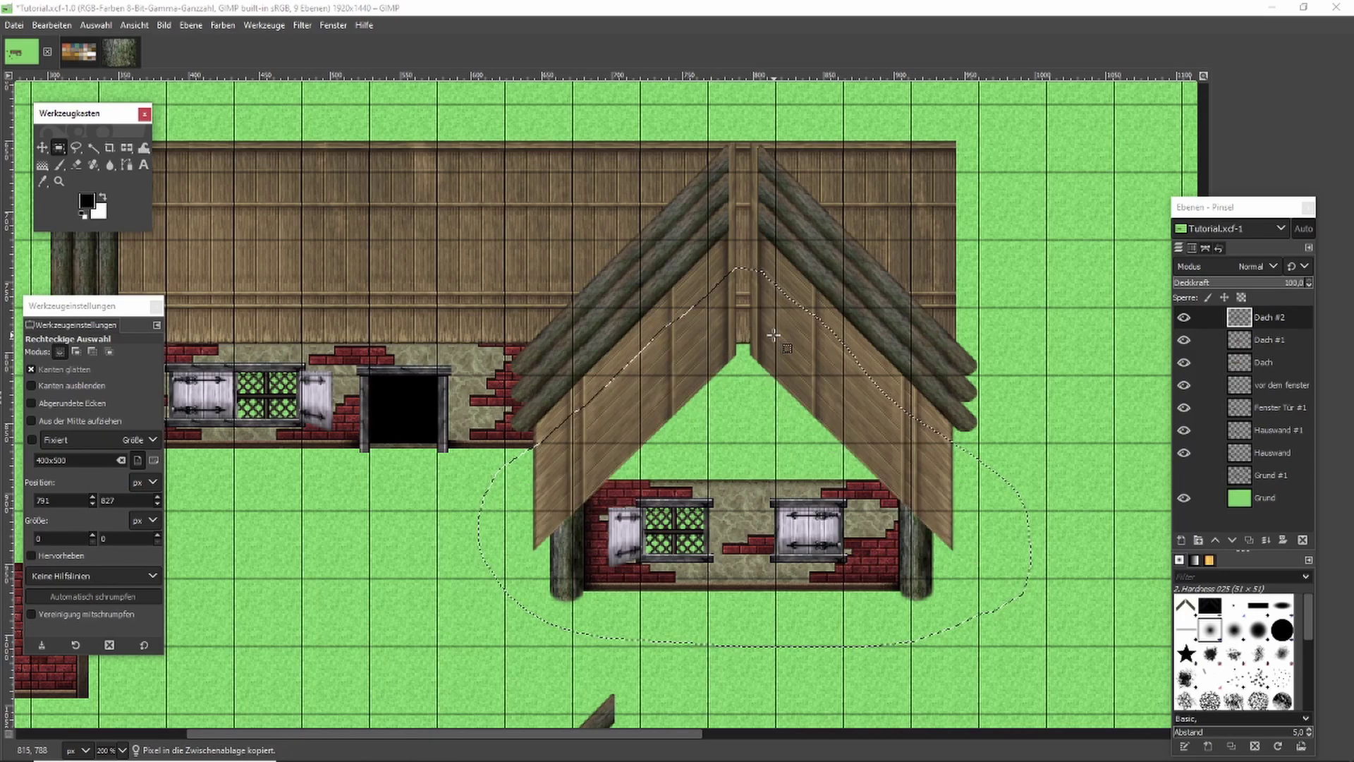
# Paste the lower beam groups back slightly higher on the gable, keeping them centred on the ridge, and anchor them.
pyautogui.hotkey('ctrl', 'v')
pyautogui.scroll(2, 775, 328)
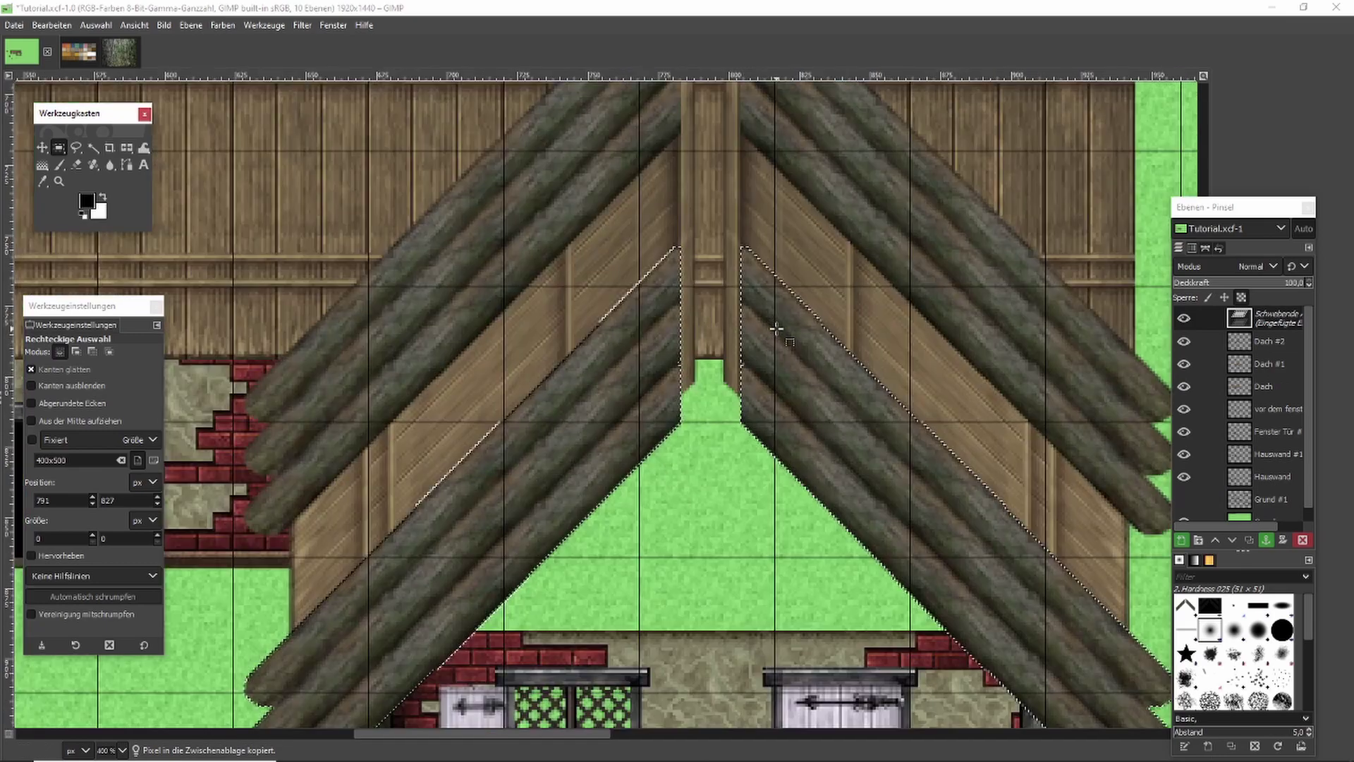
pyautogui.scroll(3, 776, 329)
pyautogui.moveTo(712, 498); pyautogui.dragTo(716, 463)
pyautogui.scroll(-5, 717, 464)
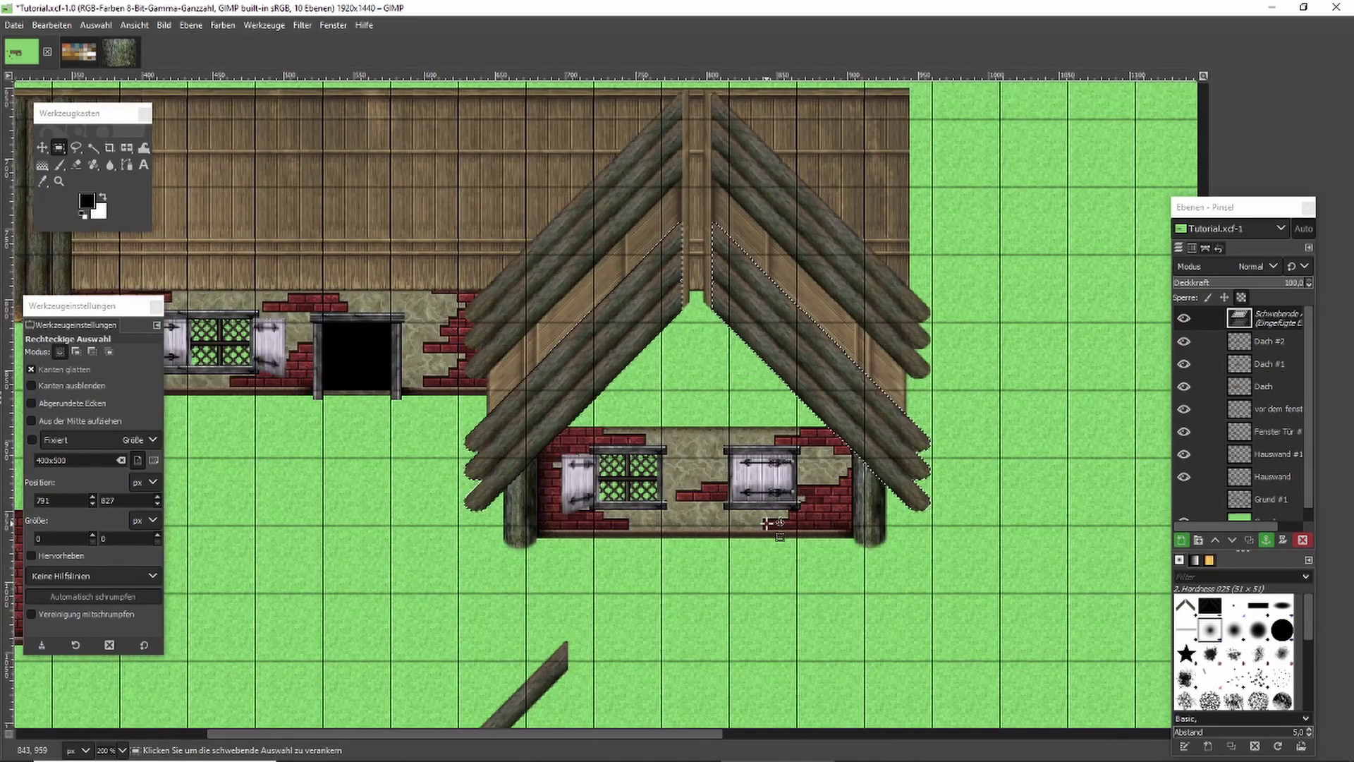
pyautogui.click(768, 524)
pyautogui.scroll(-2, 770, 522)
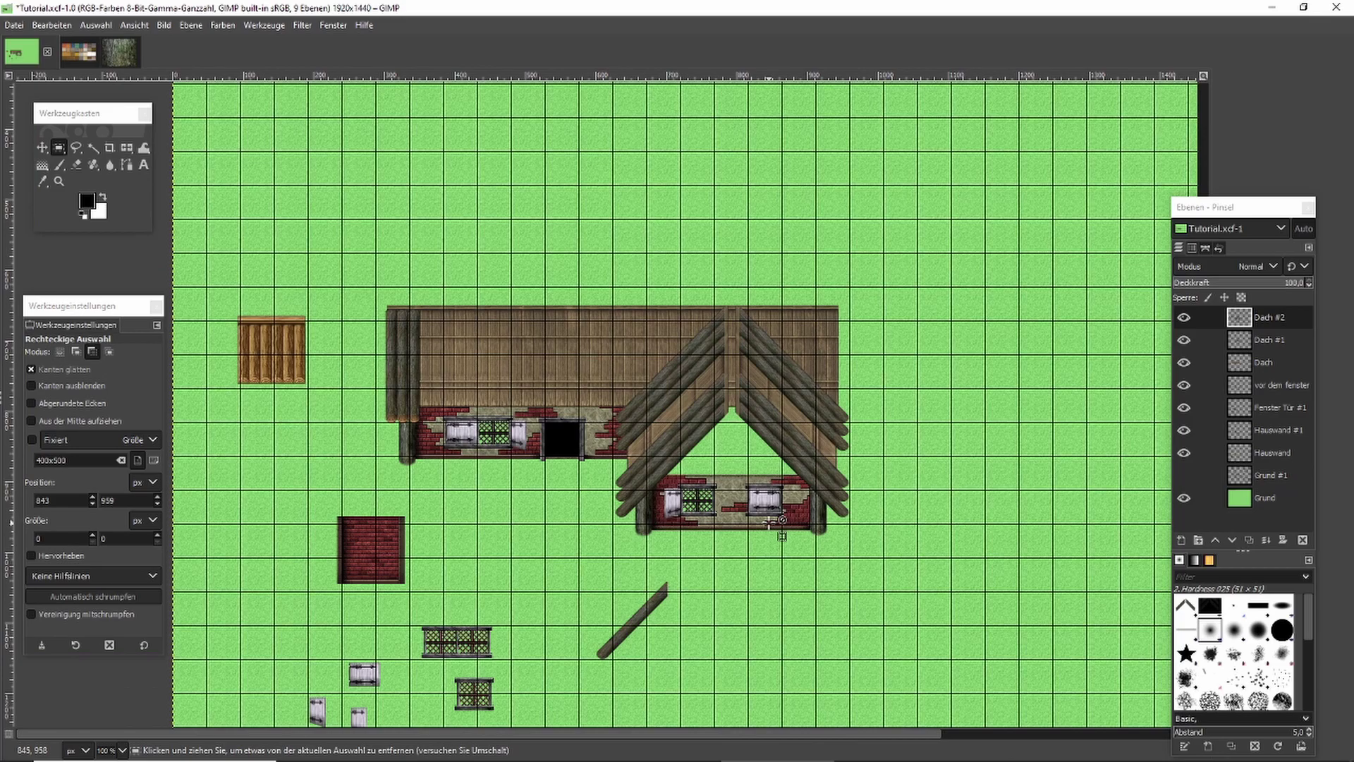
# Add a new layer directly above the Dach layer.
pyautogui.scroll(1, 662, 559)
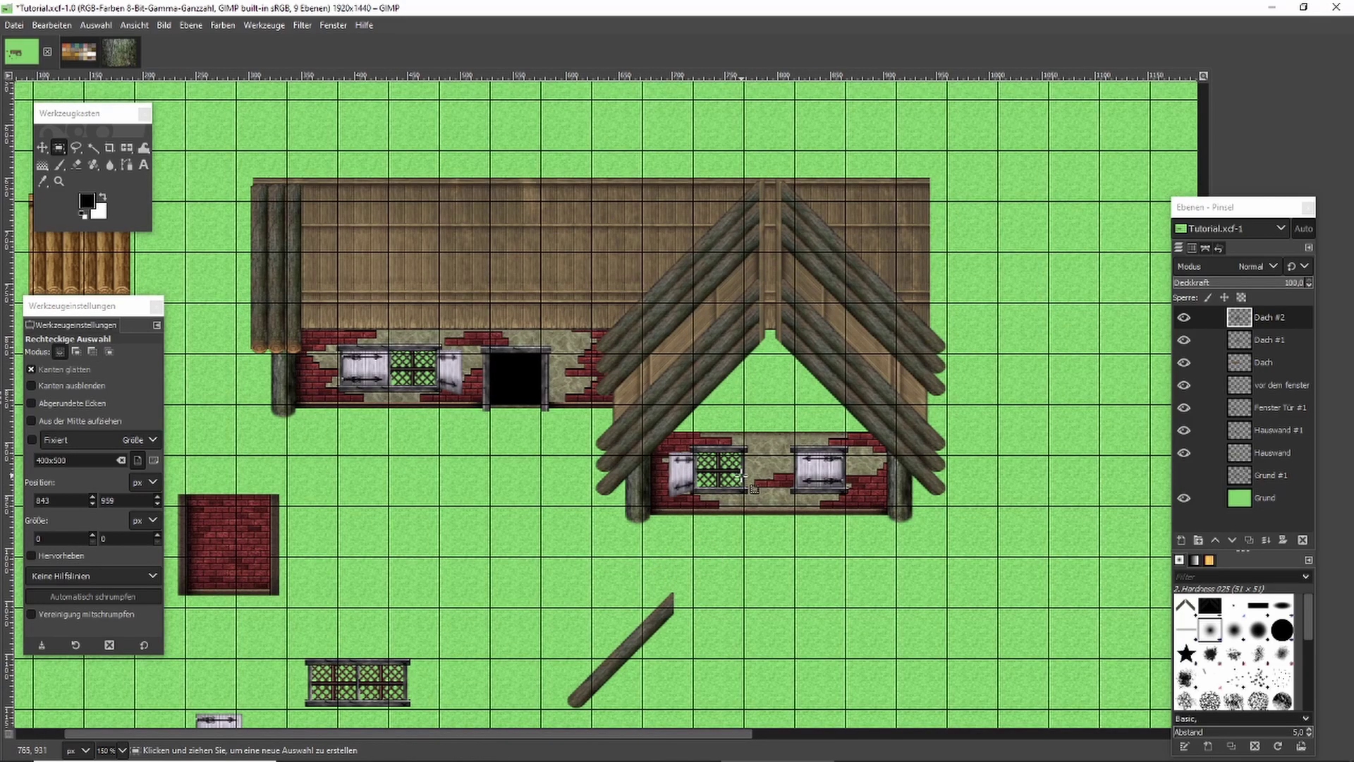
pyautogui.press('1')
pyautogui.click(1270, 362)
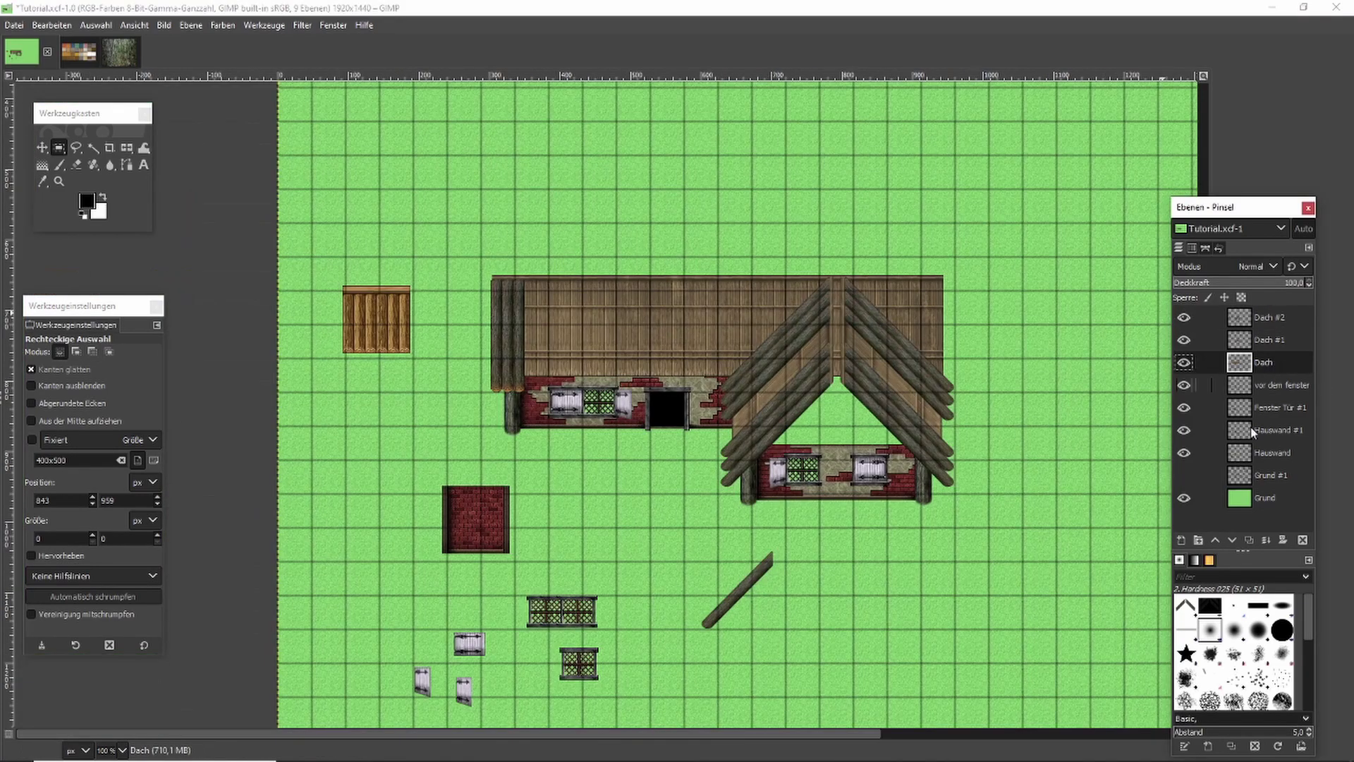
pyautogui.click(1183, 543)
pyautogui.click(1233, 712)
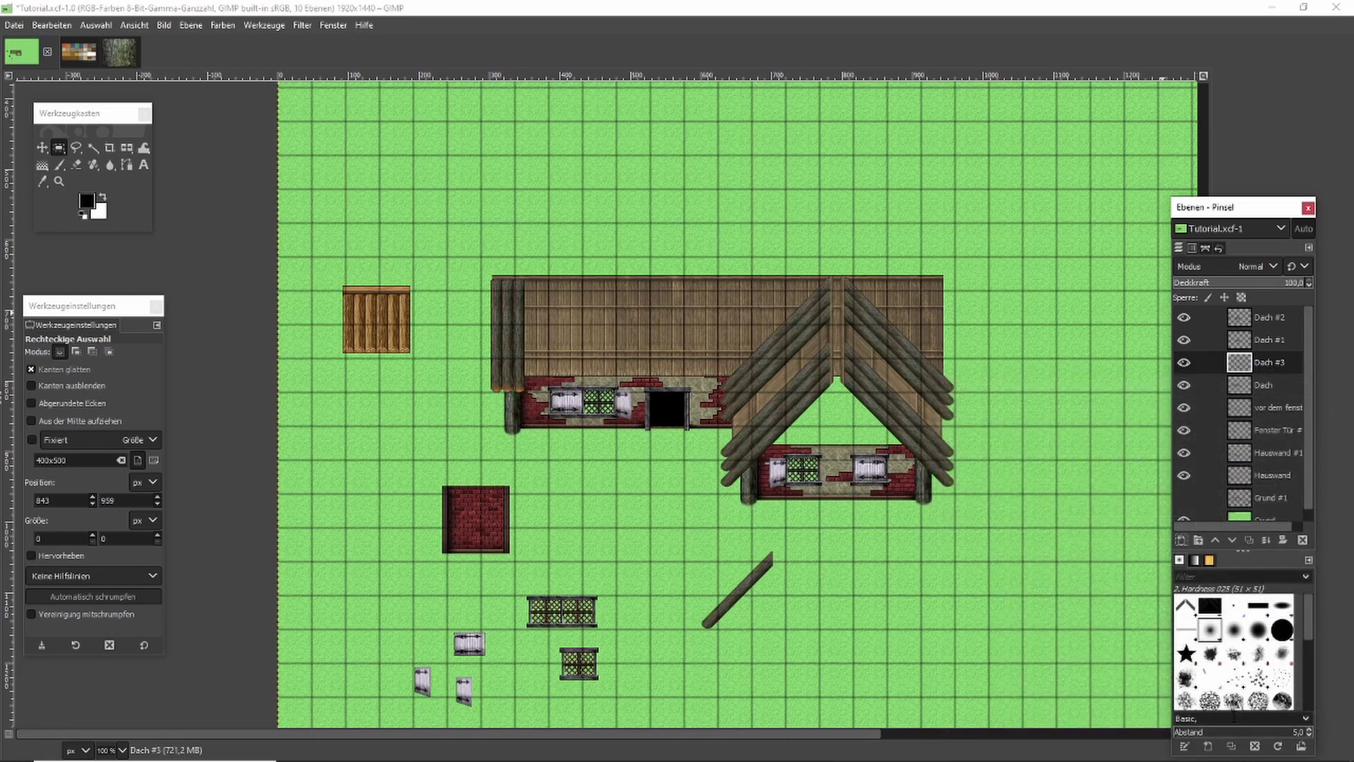
# Copy the three vertical beams at the main roof's left edge from layer Dach #2, and make layer Dach #3 active.
pyautogui.click(1186, 318)
pyautogui.click(1186, 317)
pyautogui.click(1277, 323)
pyautogui.moveTo(466, 261); pyautogui.dragTo(561, 416)
pyautogui.hotkey('ctrl', 'c')
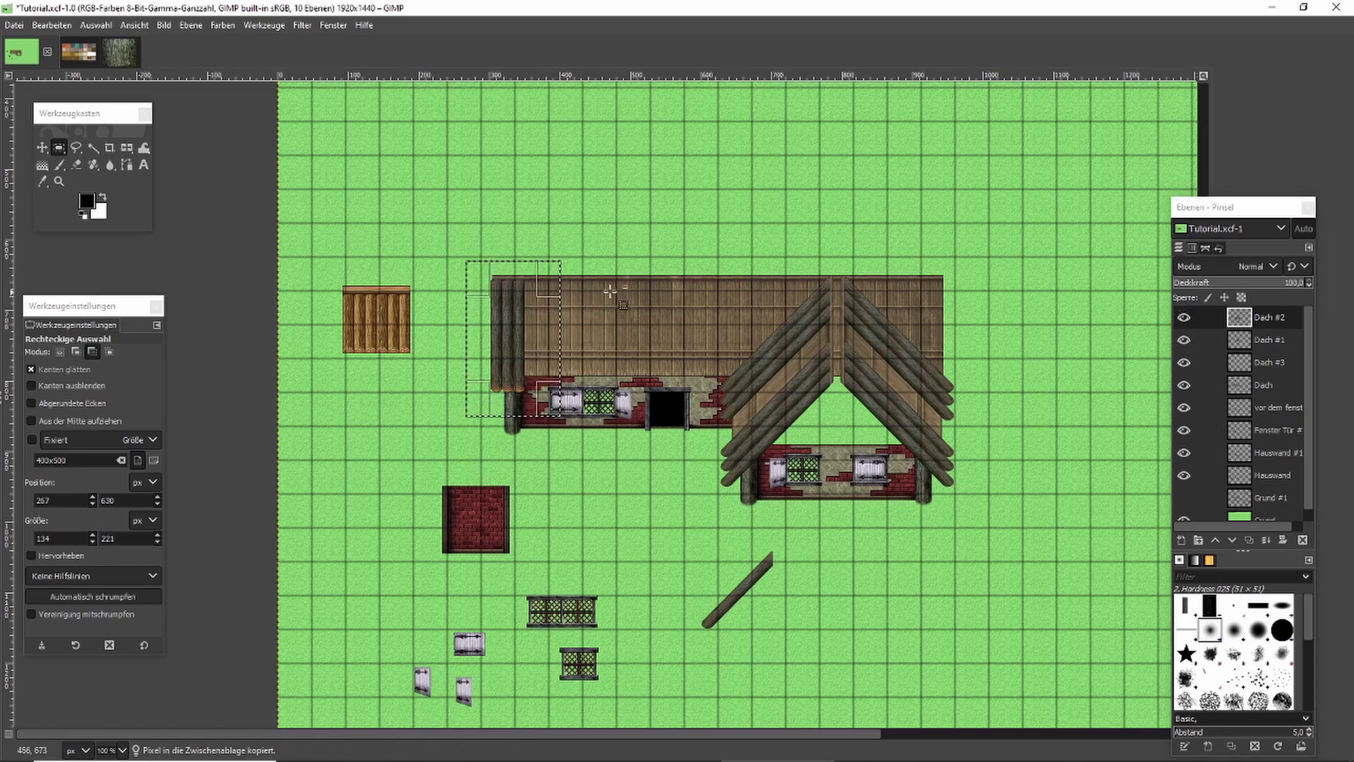
pyautogui.click(1278, 362)
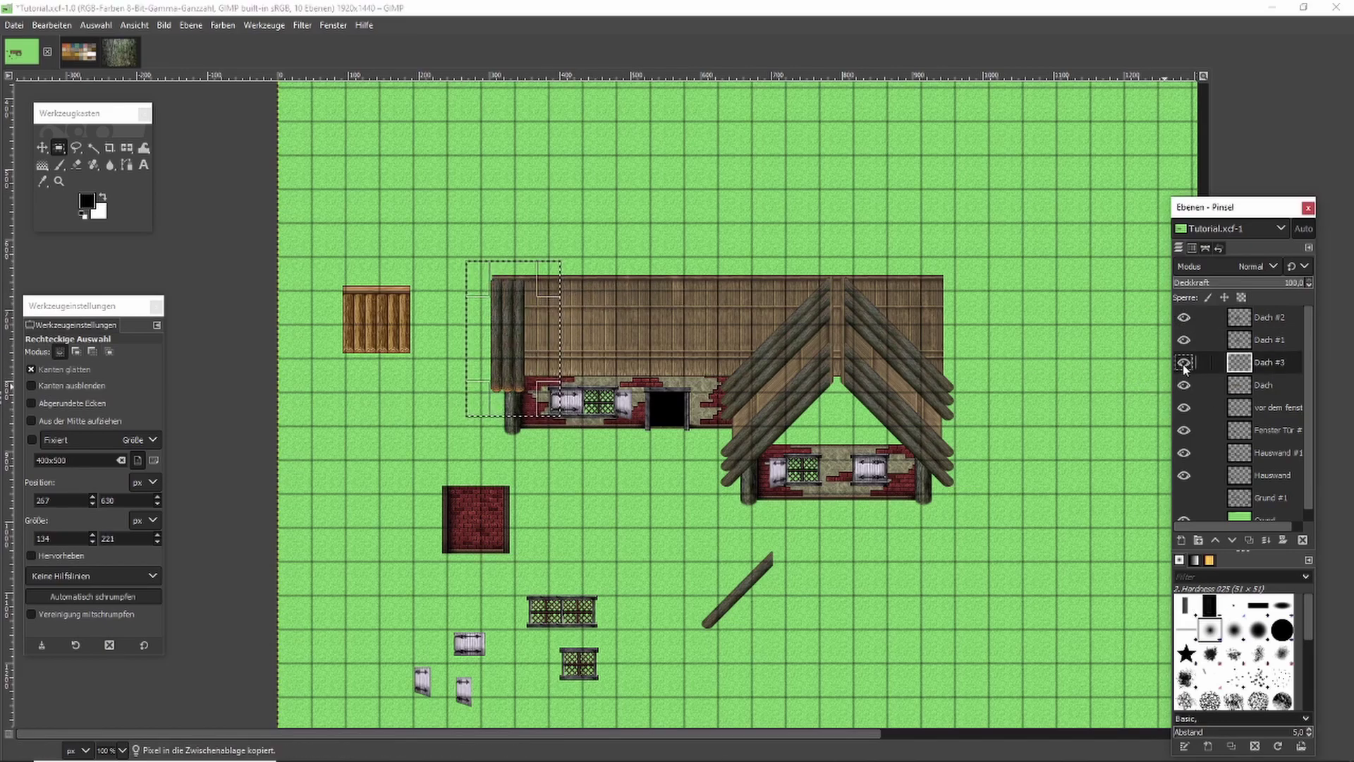
pyautogui.click(776, 303)
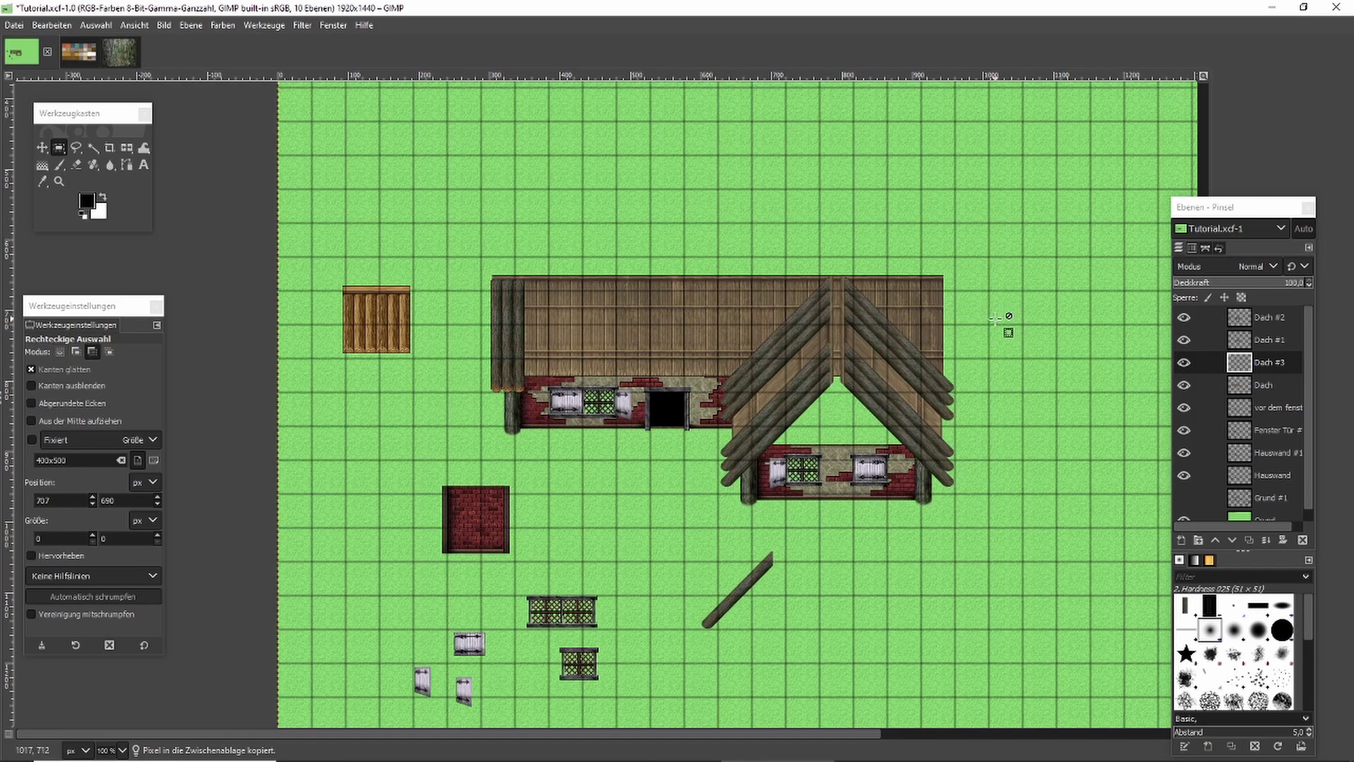
# Paste the three vertical beams onto Dach #3, align them flush with the main roof's right edge just below its top trim, and anchor them.
pyautogui.scroll(1, 995, 319)
pyautogui.scroll(2, 1000, 318)
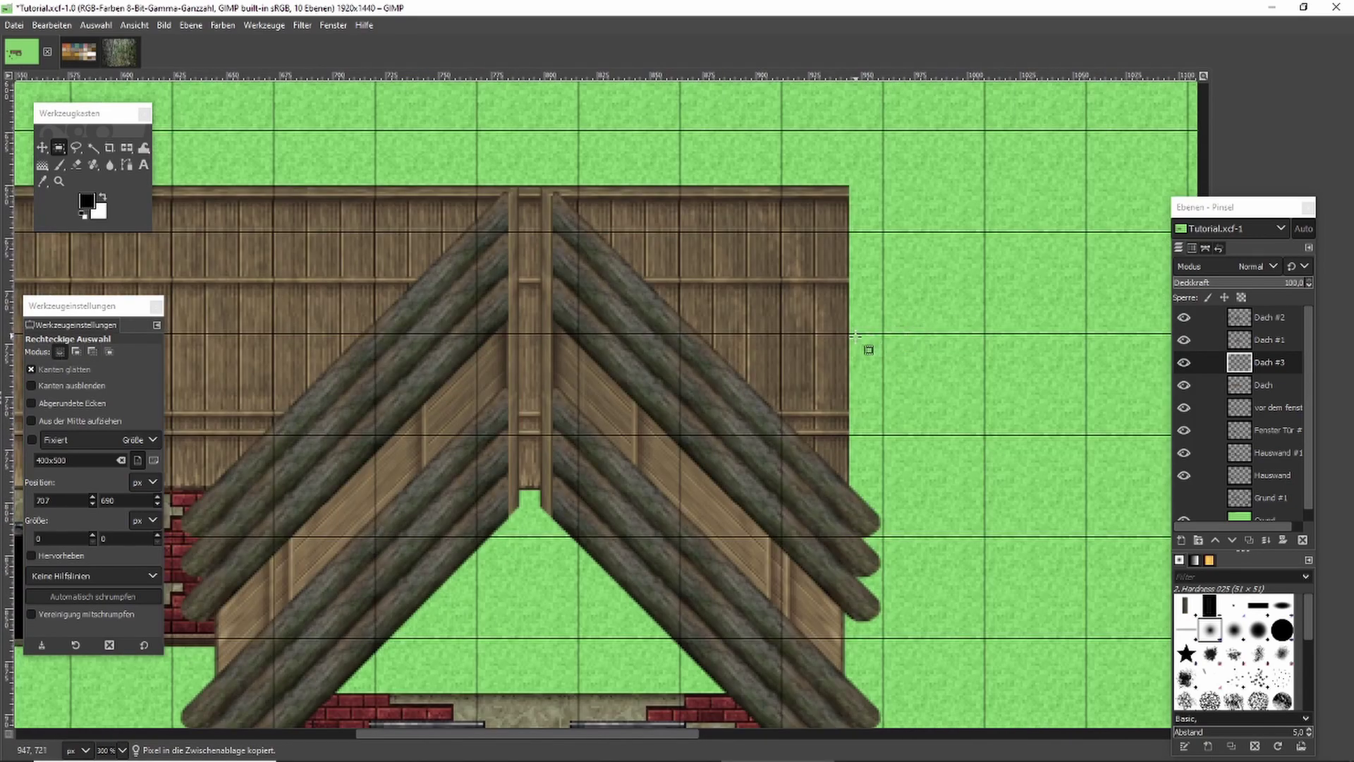
pyautogui.hotkey('ctrl', 'v')
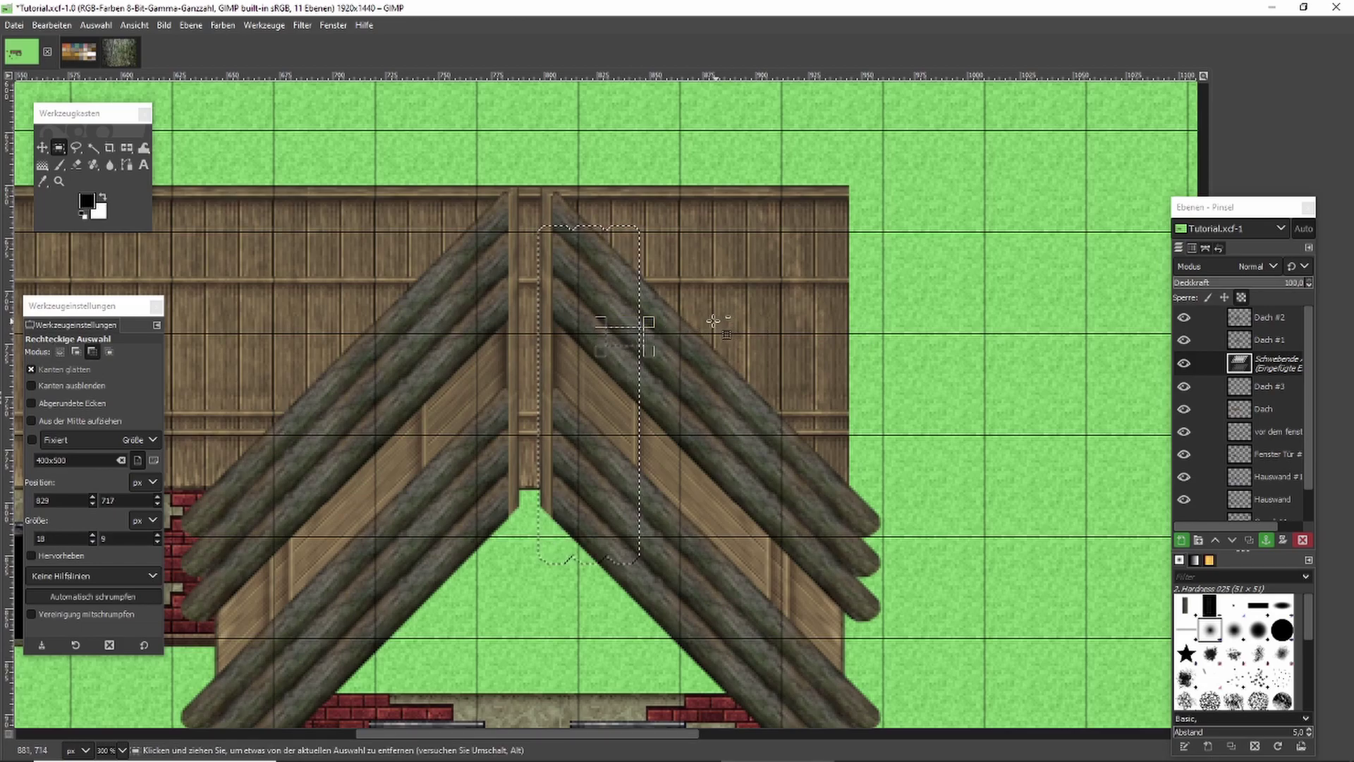
pyautogui.moveTo(637, 252); pyautogui.dragTo(839, 229)
pyautogui.scroll(-2, 776, 226)
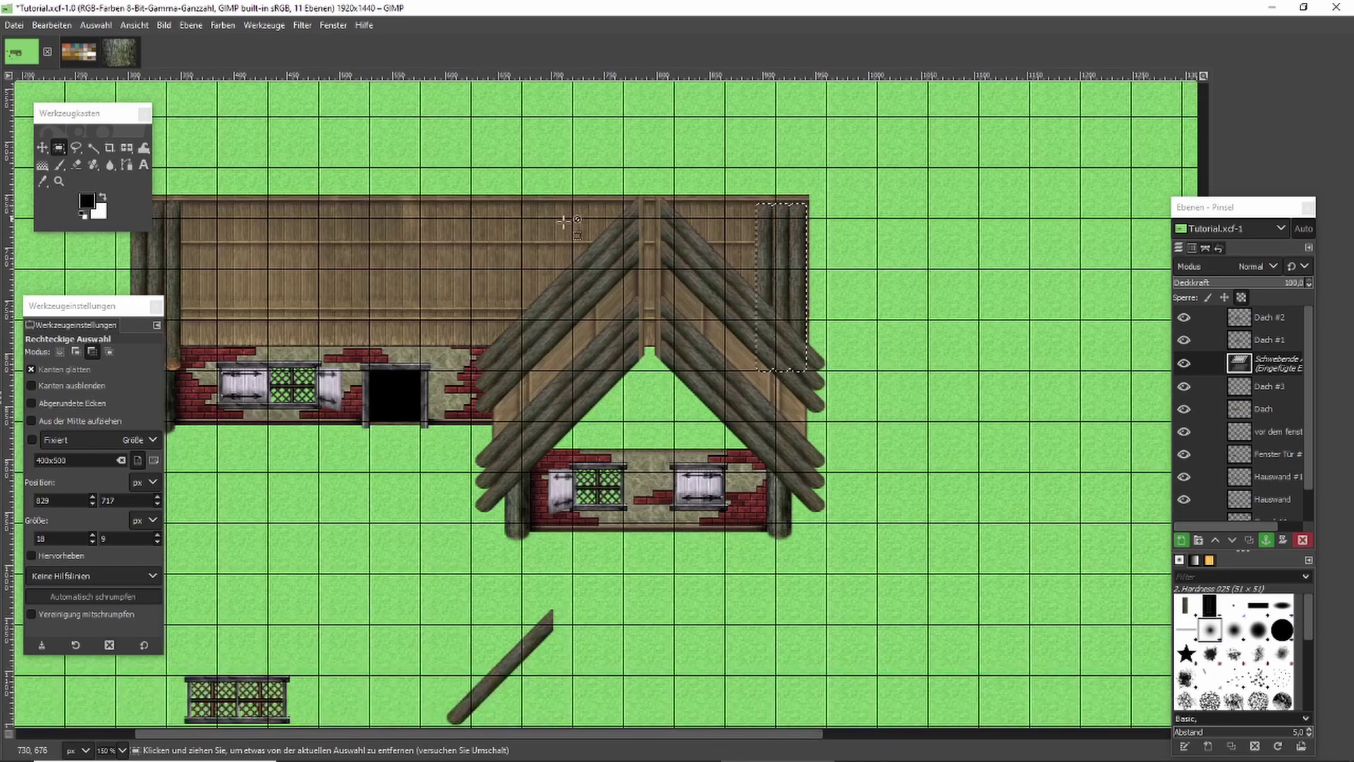
pyautogui.scroll(4, 185, 205)
pyautogui.scroll(-1, 177, 205)
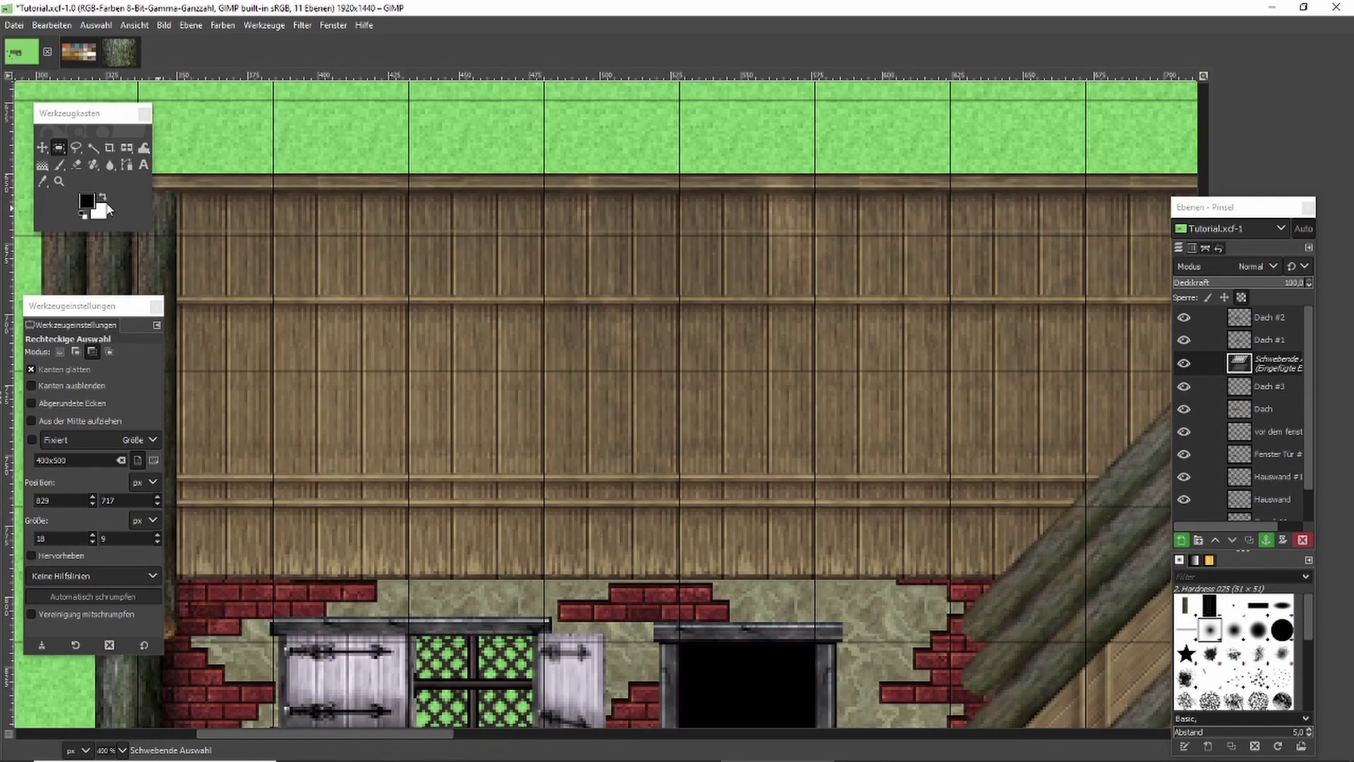
pyautogui.scroll(3, 370, 220)
pyautogui.scroll(-6, 391, 223)
pyautogui.scroll(6, 864, 248)
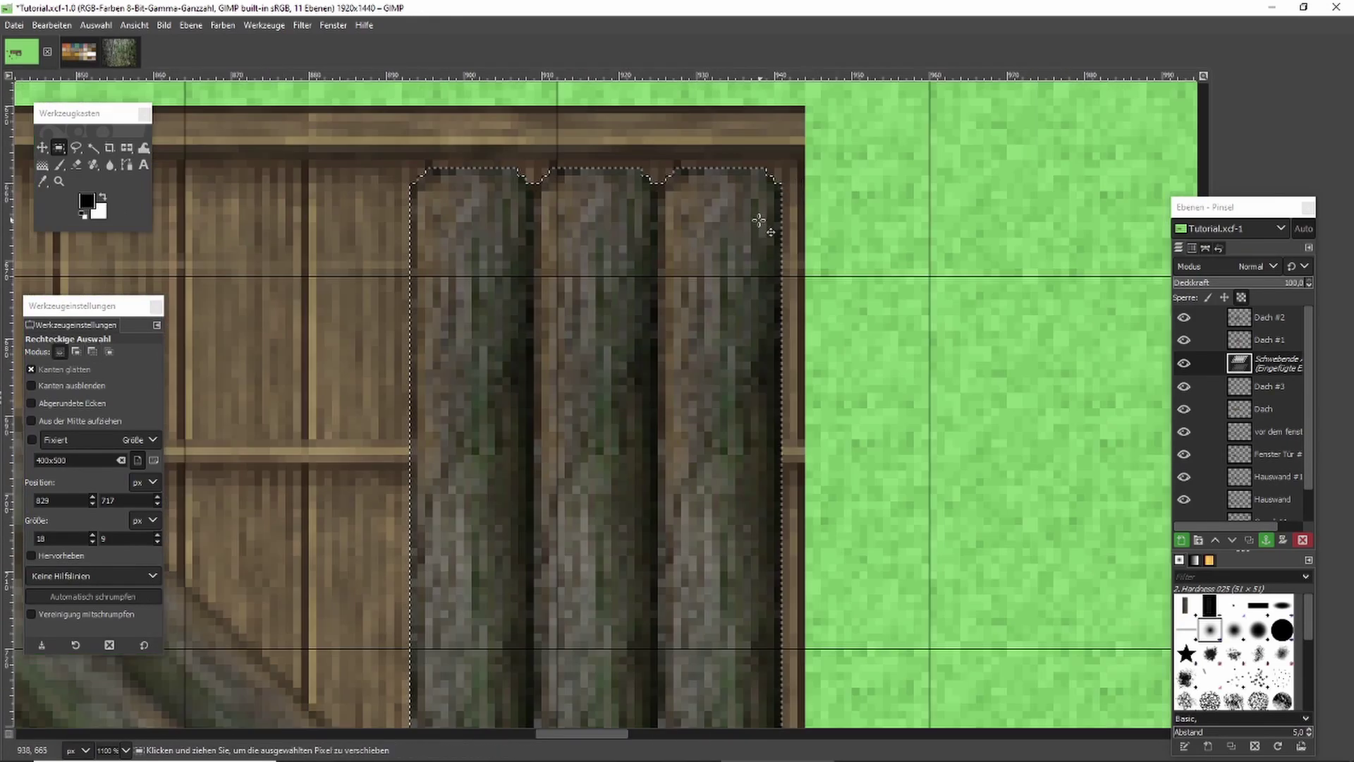
pyautogui.moveTo(758, 221); pyautogui.dragTo(776, 202)
pyautogui.click(885, 212)
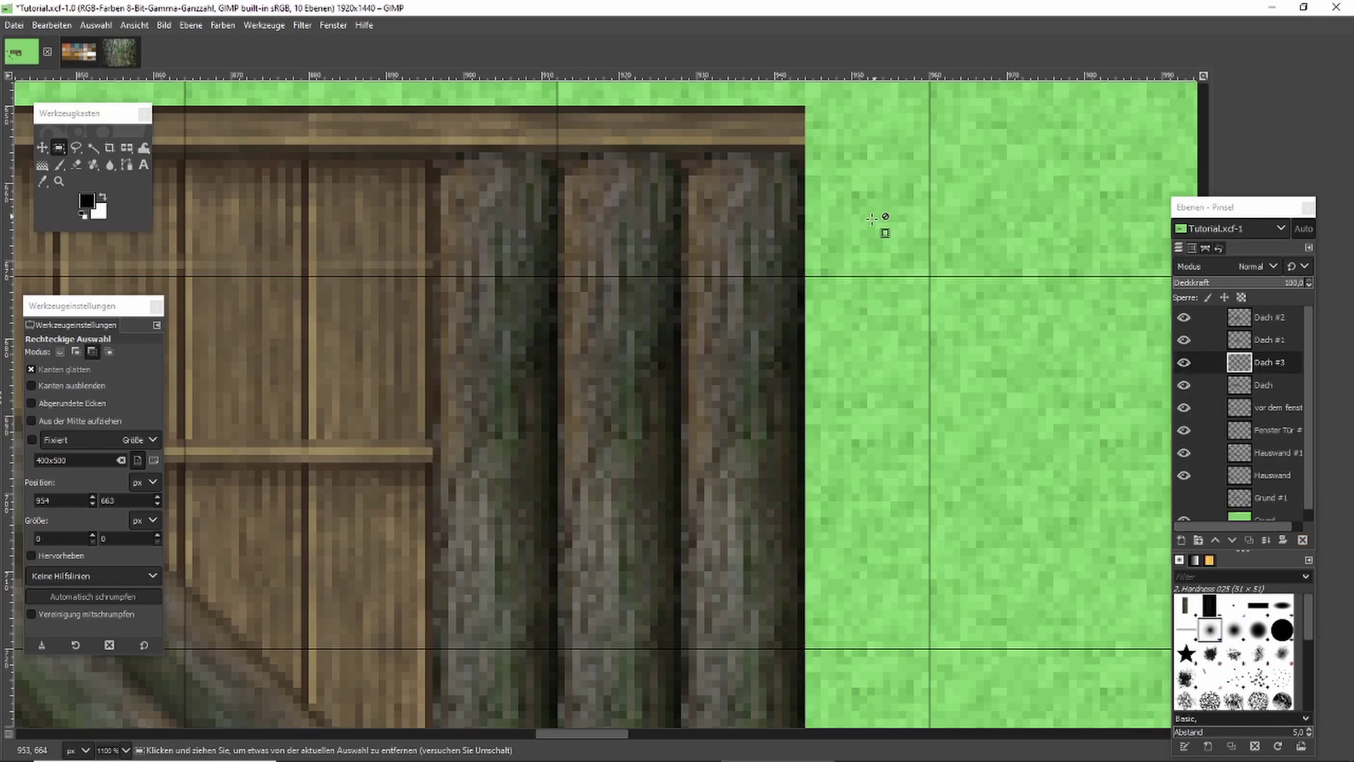
# Paste another group of three vertical beams on the main roof left of the gable, running down behind its diagonal beams, and anchor it.
pyautogui.scroll(-4, 875, 227)
pyautogui.scroll(-2, 775, 223)
pyautogui.scroll(2, 469, 254)
pyautogui.scroll(-2, 635, 212)
pyautogui.scroll(3, 635, 211)
pyautogui.press('ctrl')
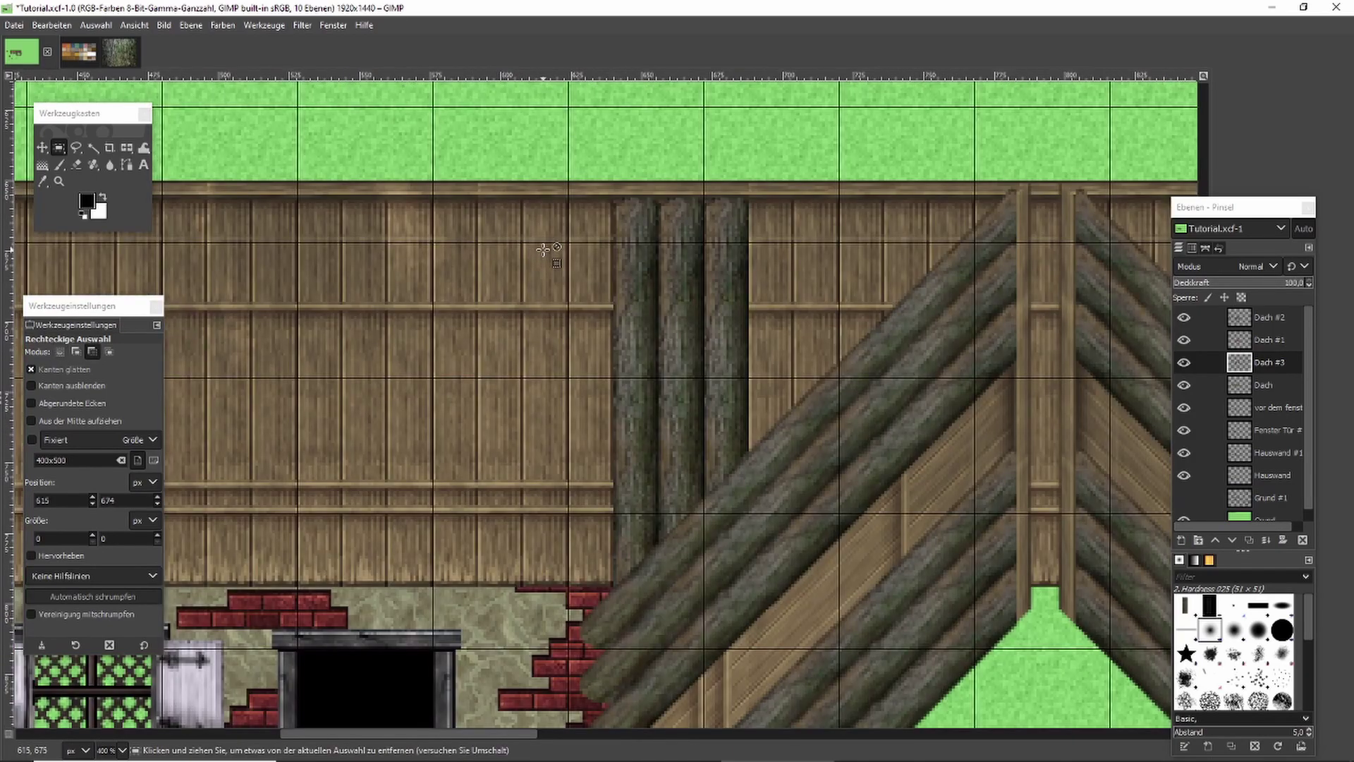
# Paste a further three-beam group on the main roof above the door, left of the previous group with a narrow gap, and anchor it.
pyautogui.hotkey('ctrl', 'v')
pyautogui.scroll(-2, 551, 249)
pyautogui.moveTo(790, 246); pyautogui.dragTo(724, 224)
pyautogui.scroll(-1, 557, 252)
pyautogui.scroll(1, 555, 252)
pyautogui.scroll(-1, 768, 259)
pyautogui.scroll(4, 810, 239)
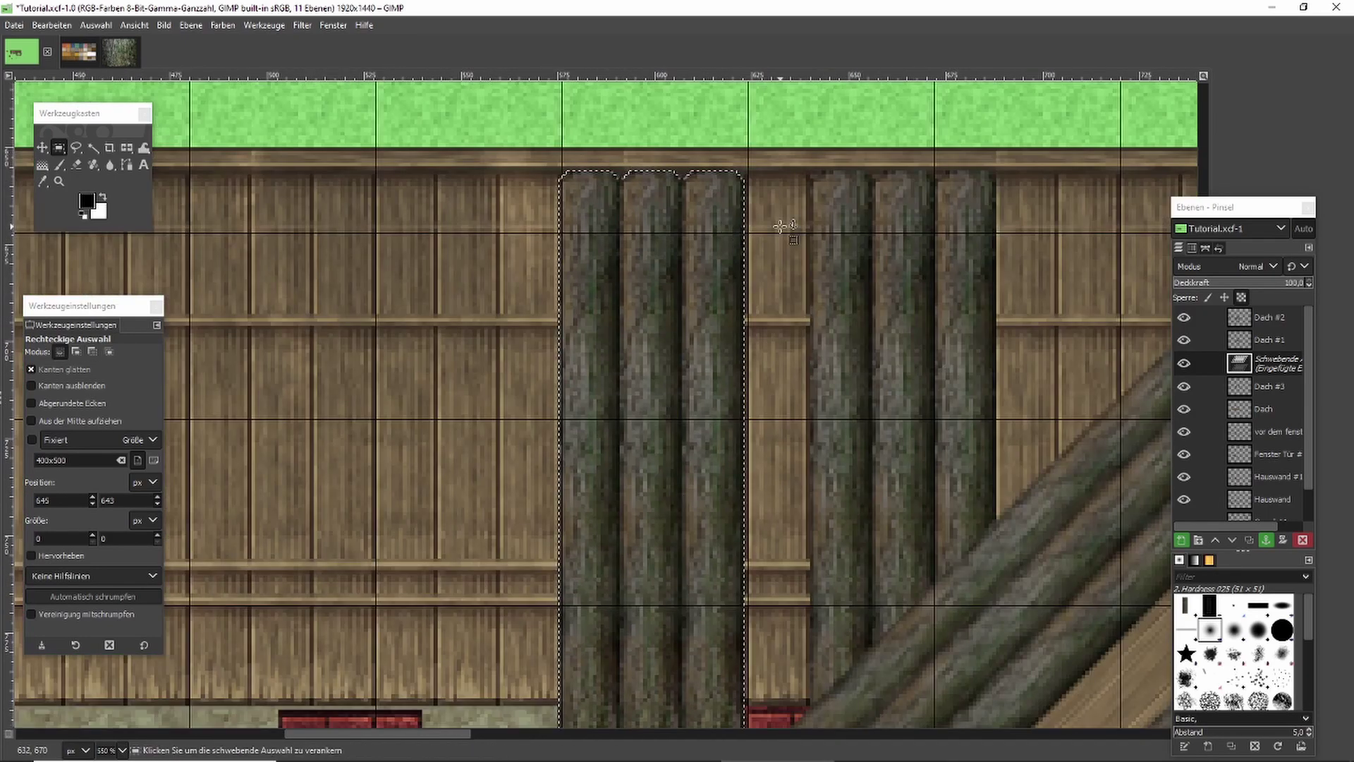
pyautogui.hotkey('ctrl', 'h')
pyautogui.scroll(-5, 724, 226)
pyautogui.scroll(-1, 780, 226)
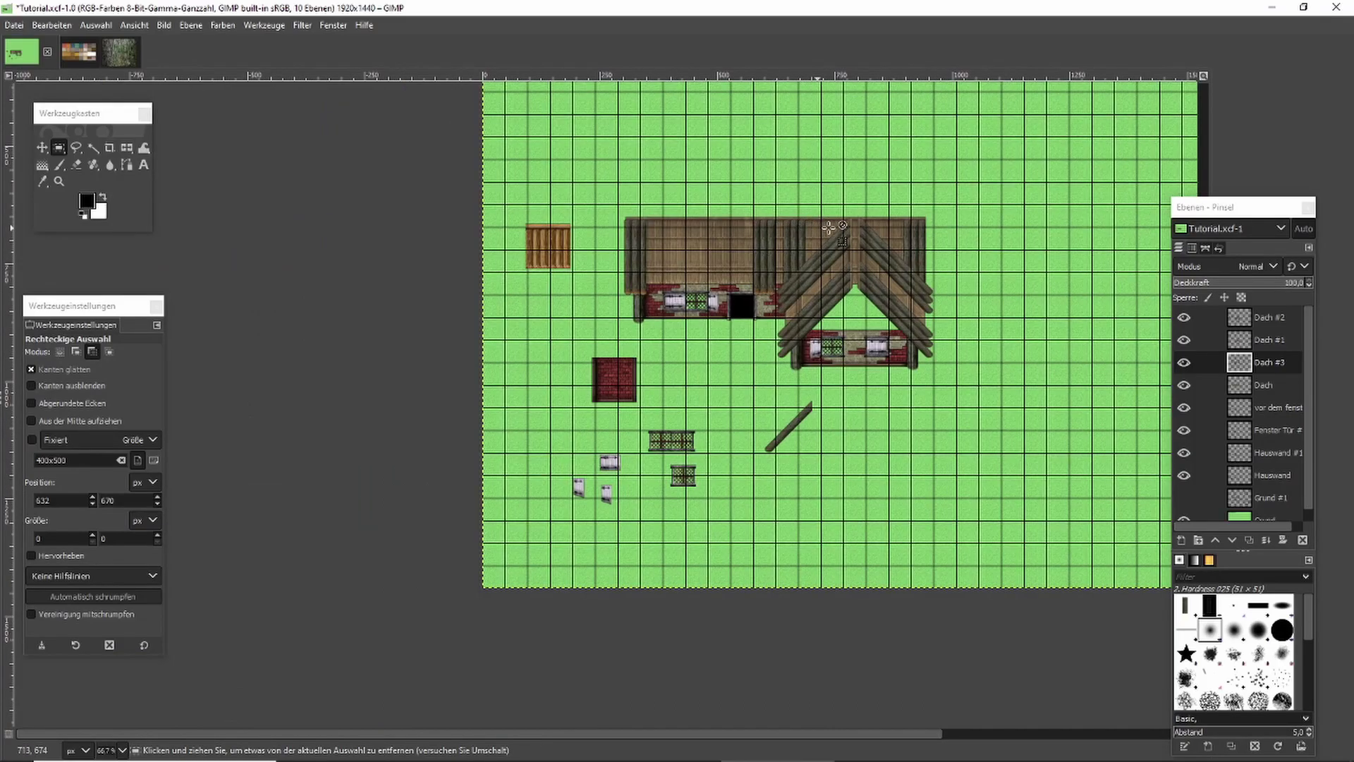
# Select the rightmost of the three vertical beams at the main roof's left edge on layer Dach #2 and copy it.
pyautogui.scroll(1, 956, 235)
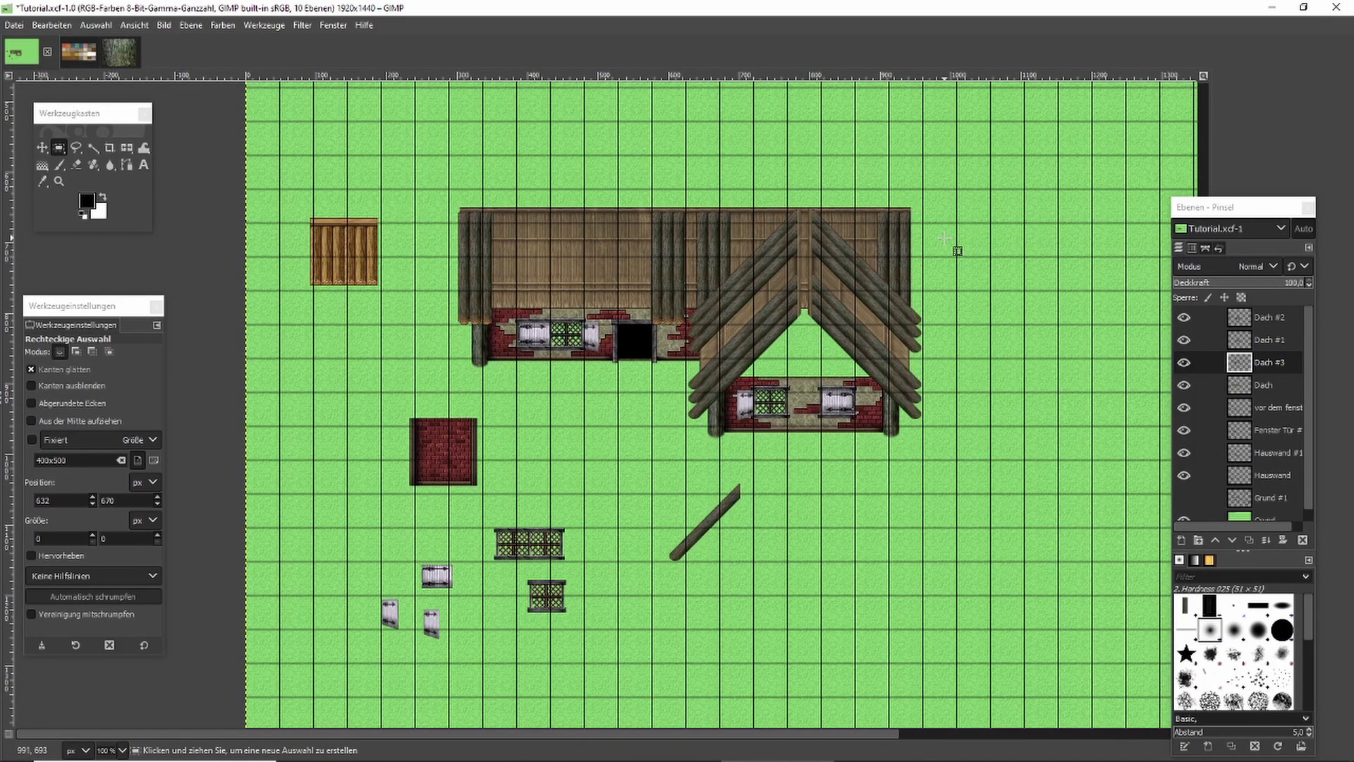
pyautogui.scroll(4, 492, 227)
pyautogui.moveTo(454, 164); pyautogui.dragTo(525, 643)
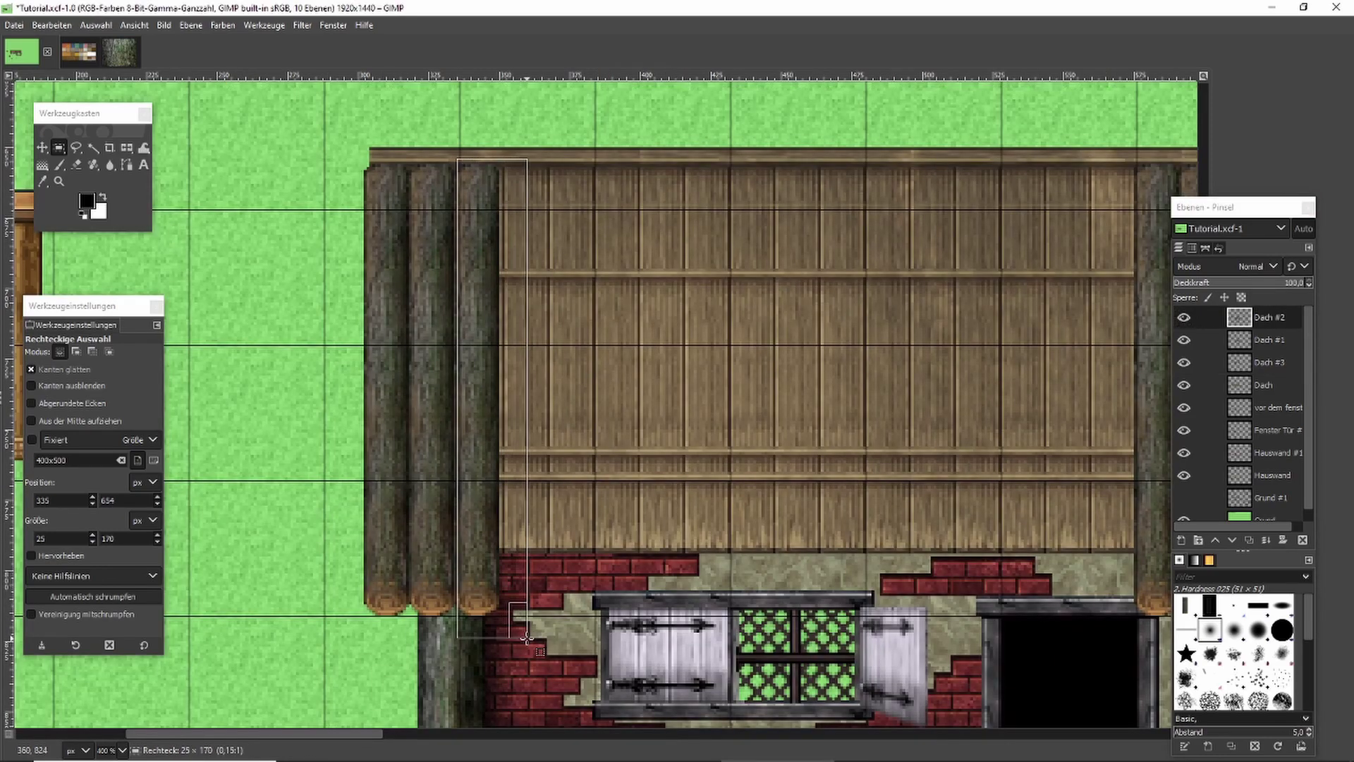
pyautogui.scroll(2, 467, 606)
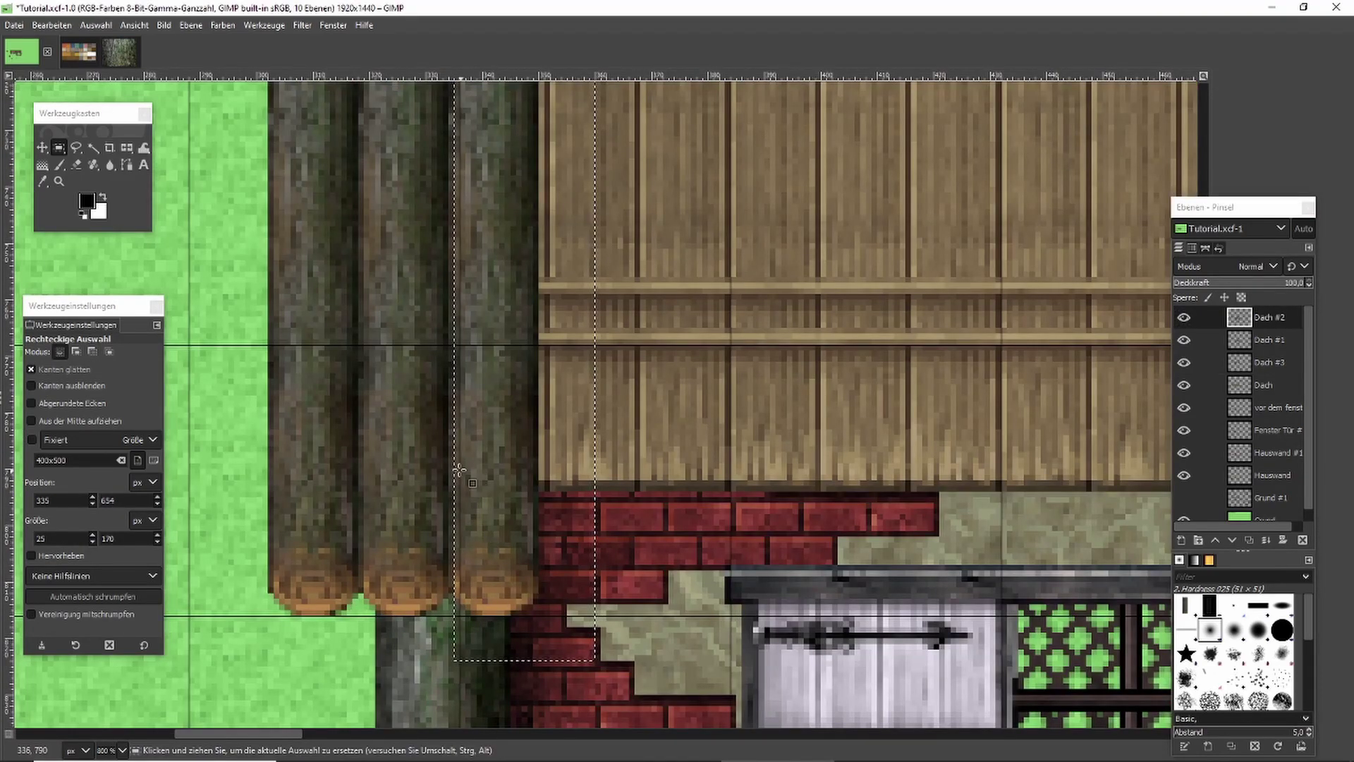
pyautogui.click(467, 423)
pyautogui.moveTo(467, 426); pyautogui.dragTo(464, 430)
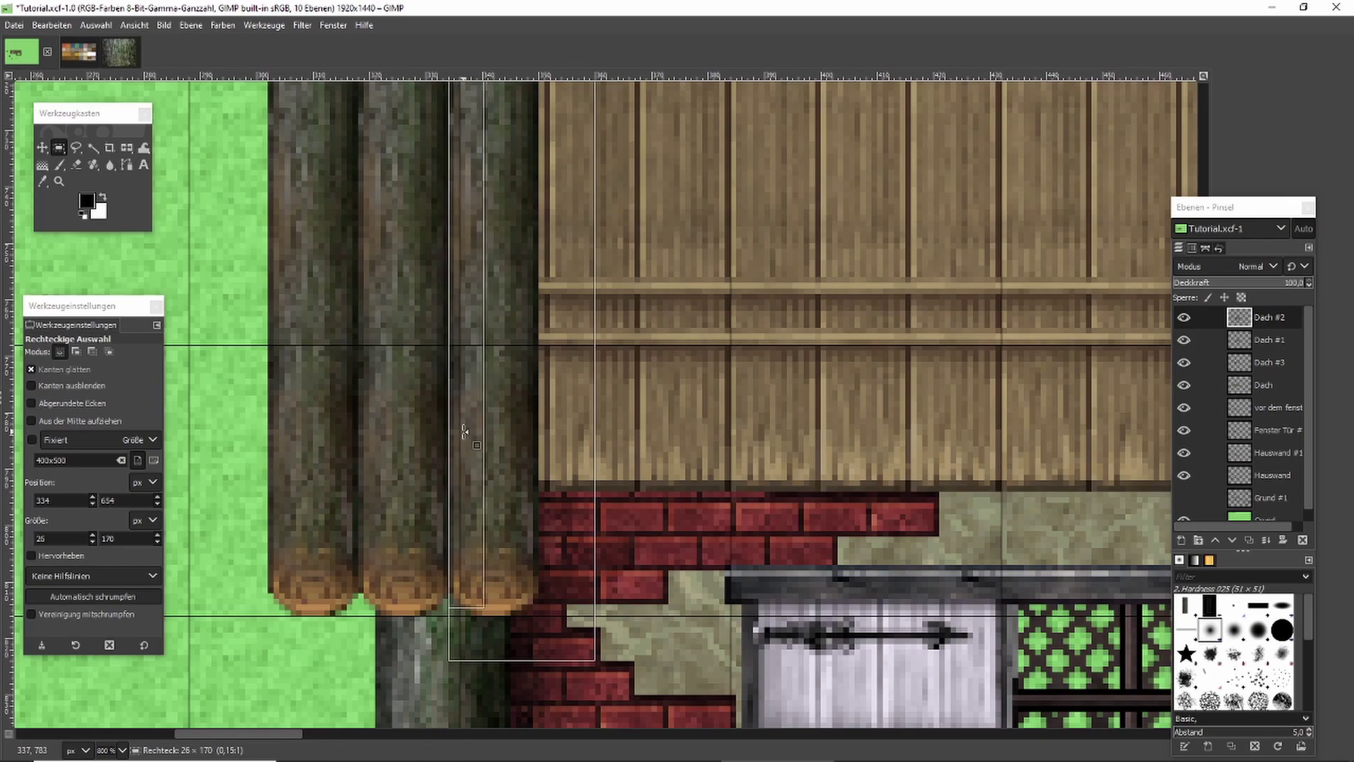
pyautogui.hotkey('ctrl', 'c')
# Paste the single beam on Dach #2 and place it rotated to horizontal on the grass above the main roof.
pyautogui.scroll(-4, 615, 412)
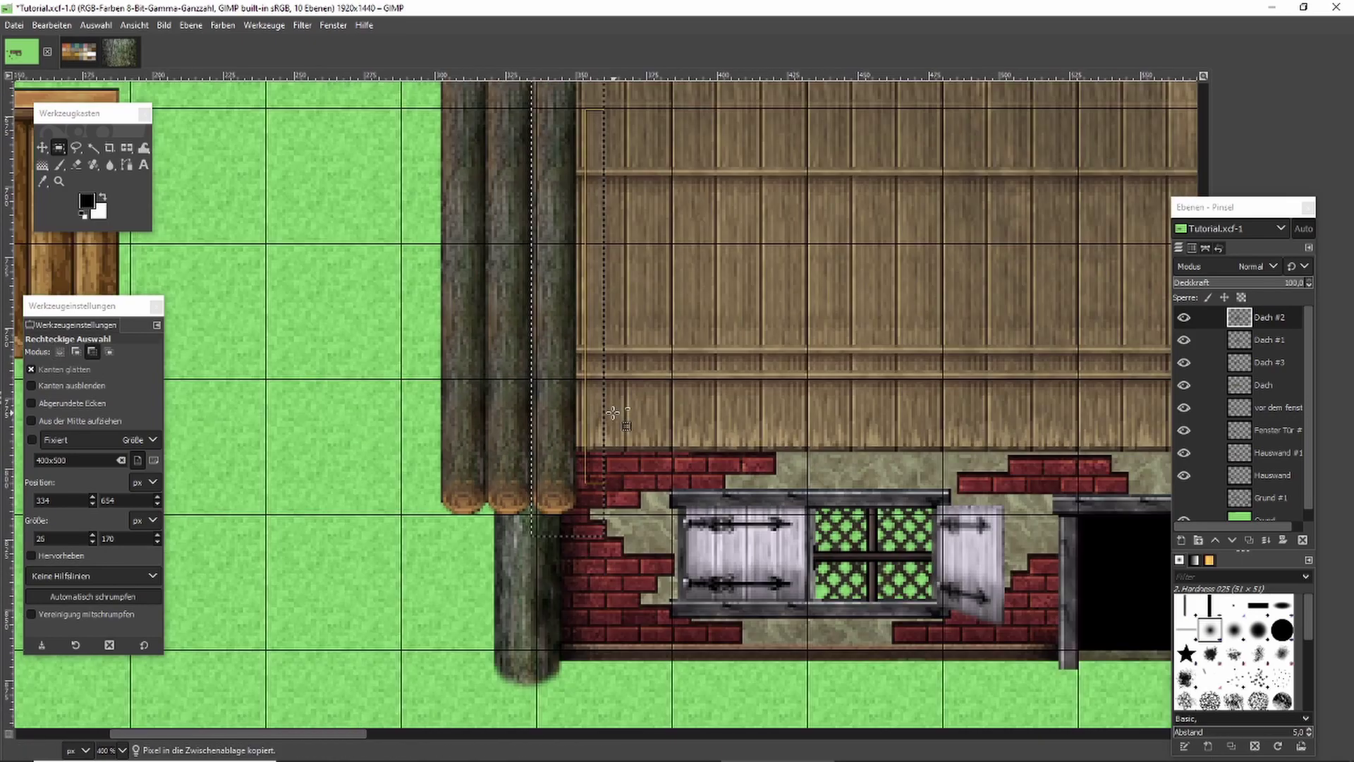
pyautogui.scroll(-2, 635, 412)
pyautogui.scroll(3, 725, 263)
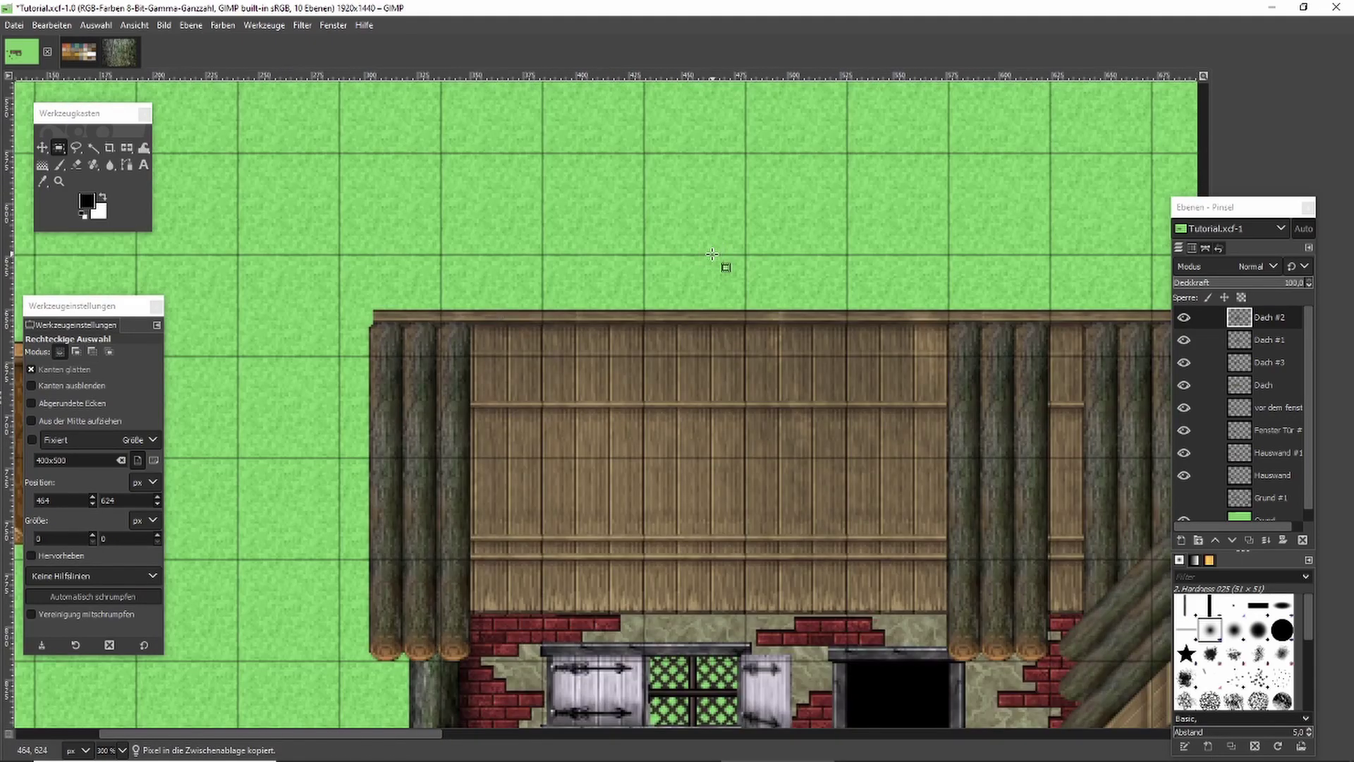
pyautogui.hotkey('ctrl', 'v')
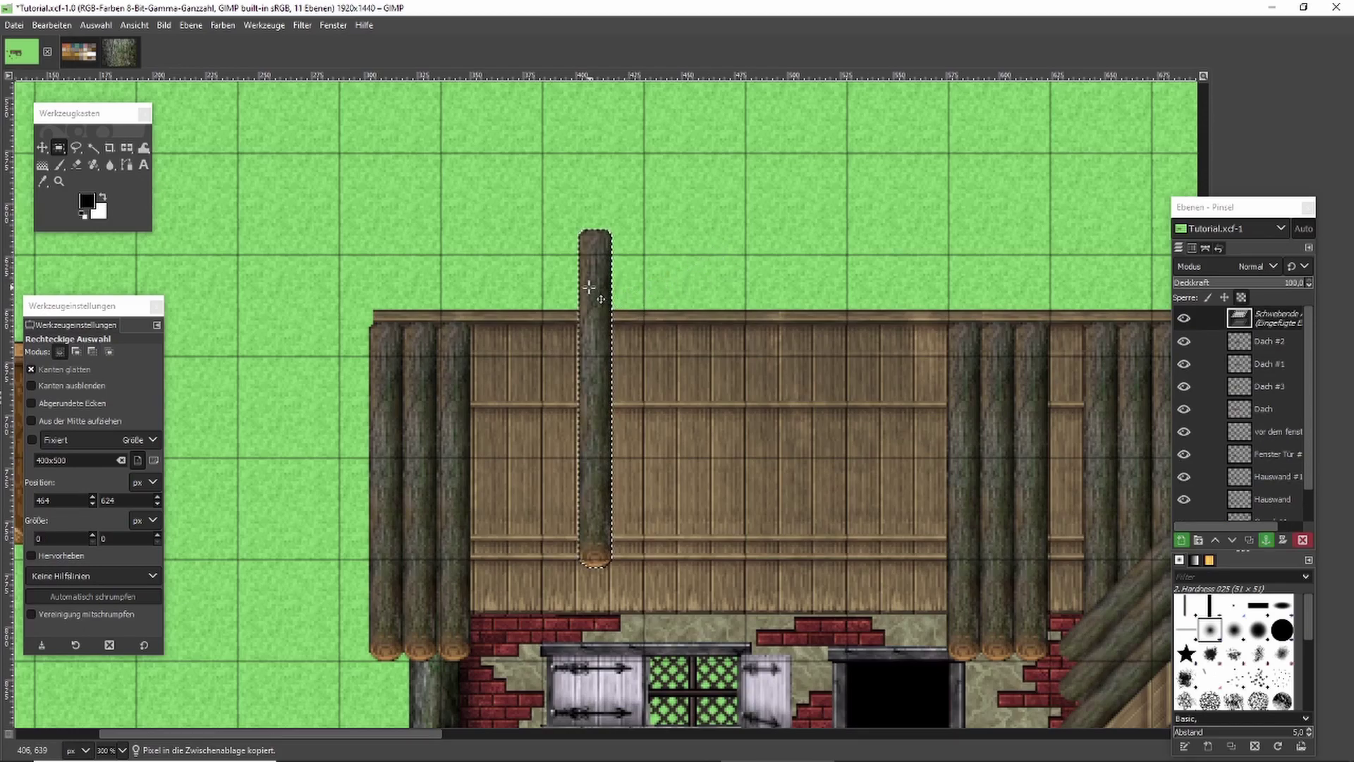
pyautogui.moveTo(589, 287); pyautogui.dragTo(627, 267)
pyautogui.hotkey('ctrl', 'z')
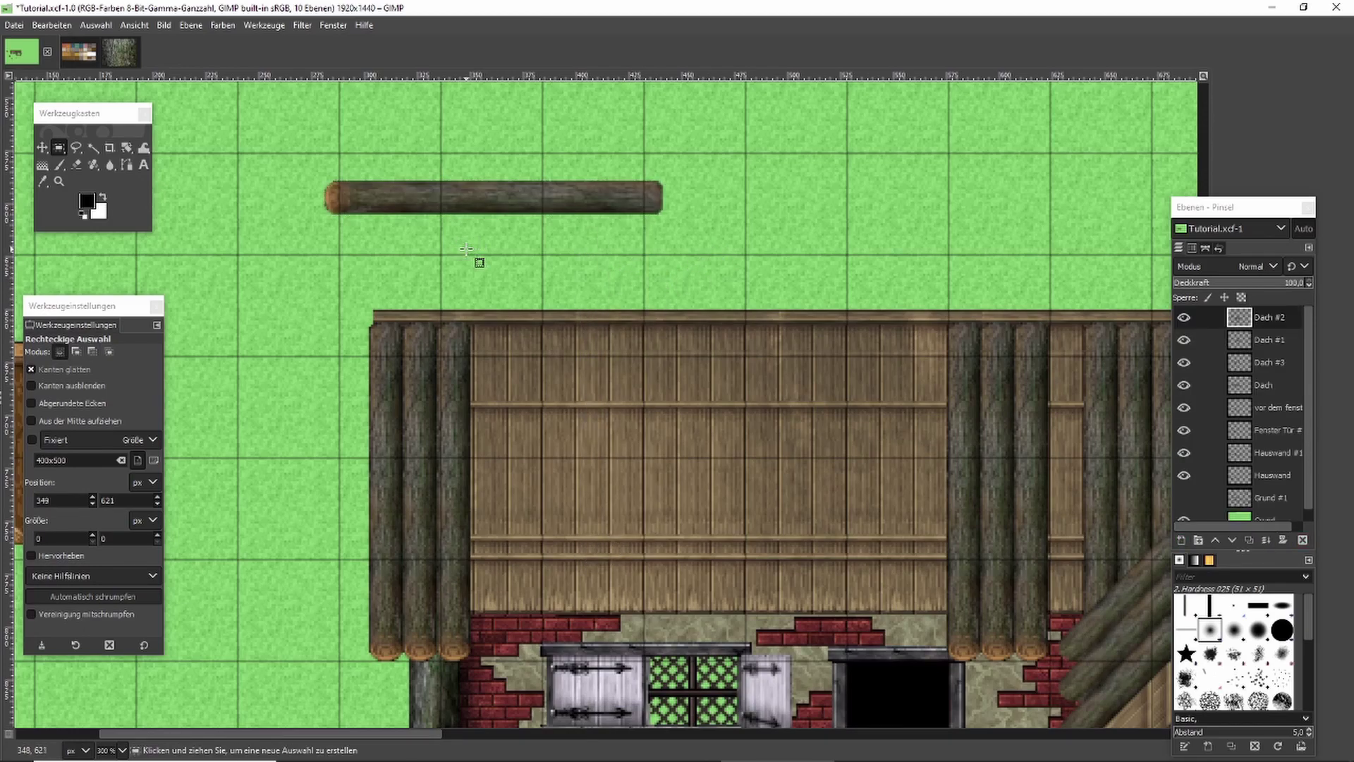
# Delete the orange sawn end of the horizontal beam, and copy and paste its opposite bark-covered end piece.
pyautogui.moveTo(370, 231); pyautogui.dragTo(371, 231)
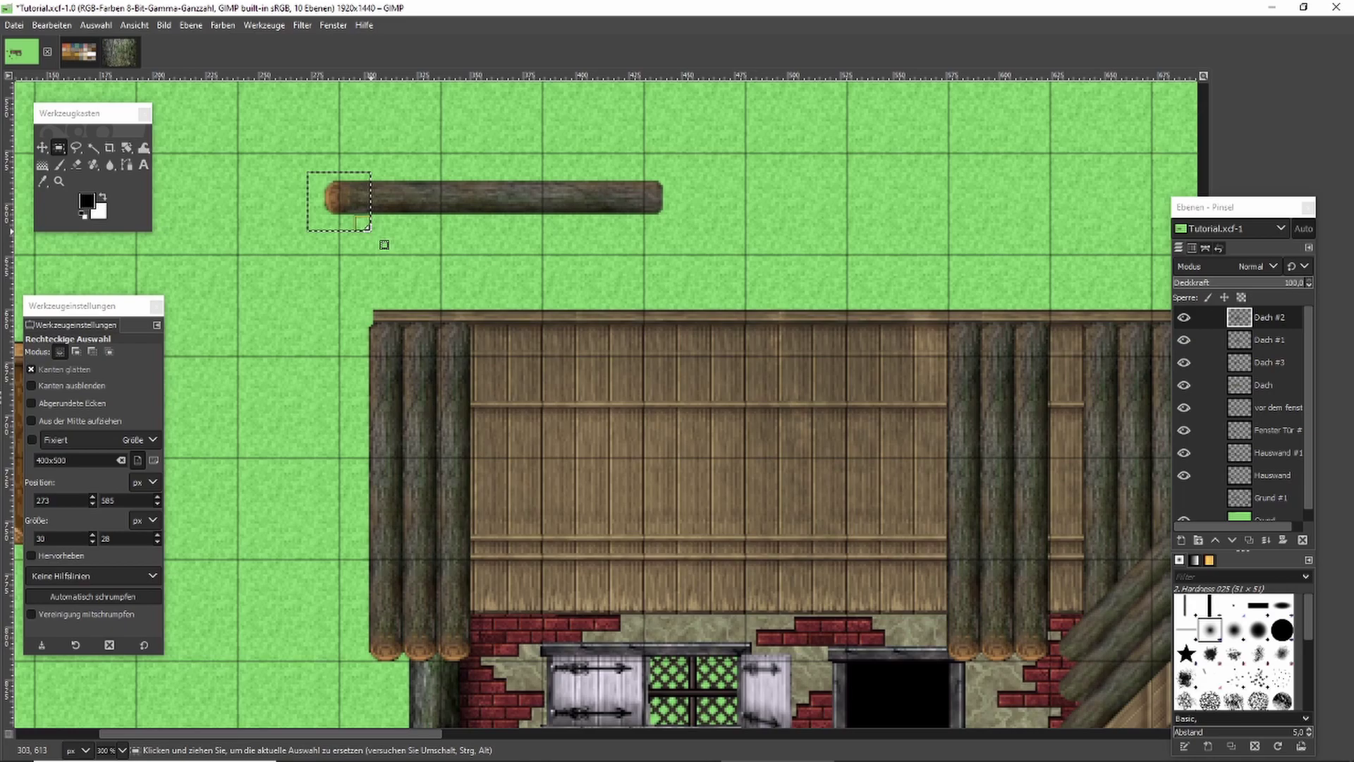
pyautogui.press('Delete')
pyautogui.click(683, 190)
pyautogui.moveTo(698, 161)
pyautogui.mouseDown()
pyautogui.moveTo(635, 233)
pyautogui.moveTo(461, 185)
pyautogui.mouseUp()
pyautogui.hotkey('ctrl', 'c')
pyautogui.hotkey('ctrl', 'v')
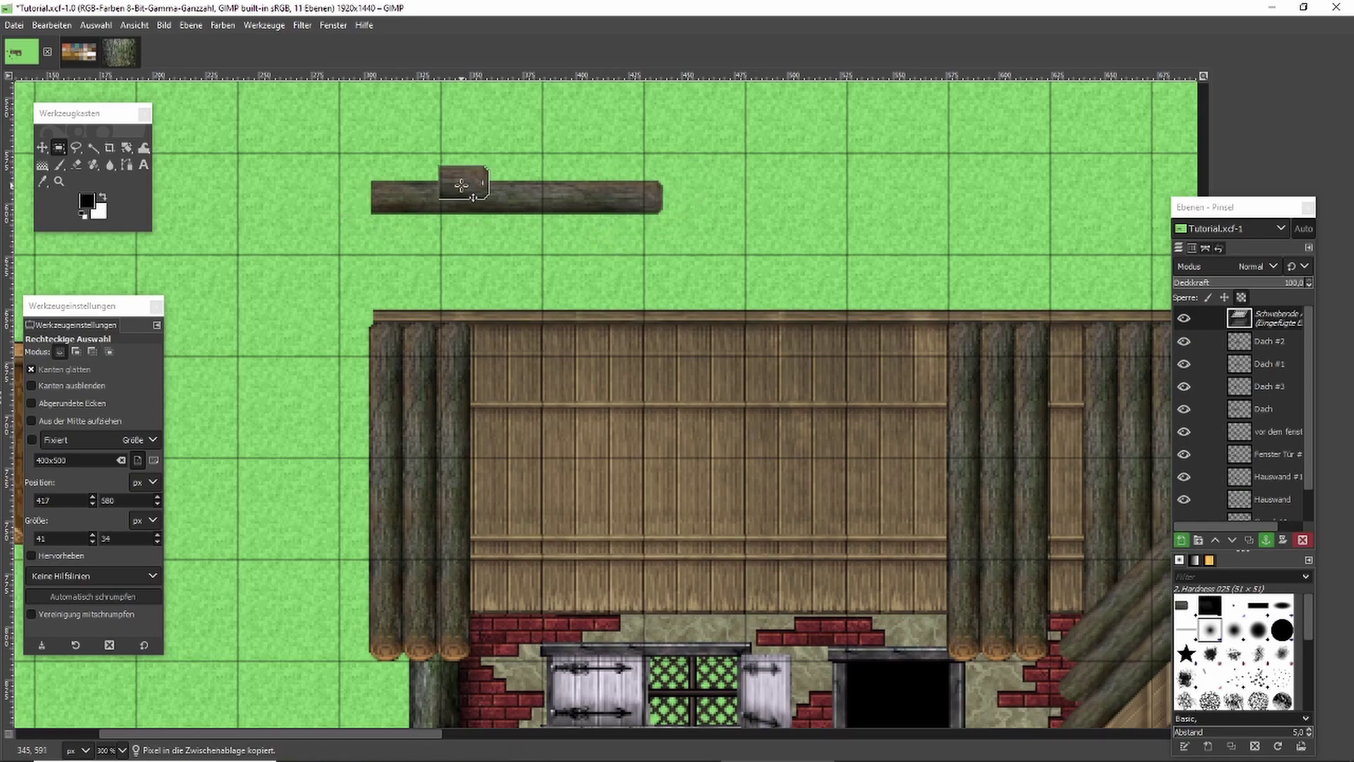
# Flip the pasted end piece horizontally, fit it flush onto the horizontal beam's cut left end, and anchor it.
pyautogui.click(127, 148)
pyautogui.click(198, 218)
pyautogui.click(462, 187)
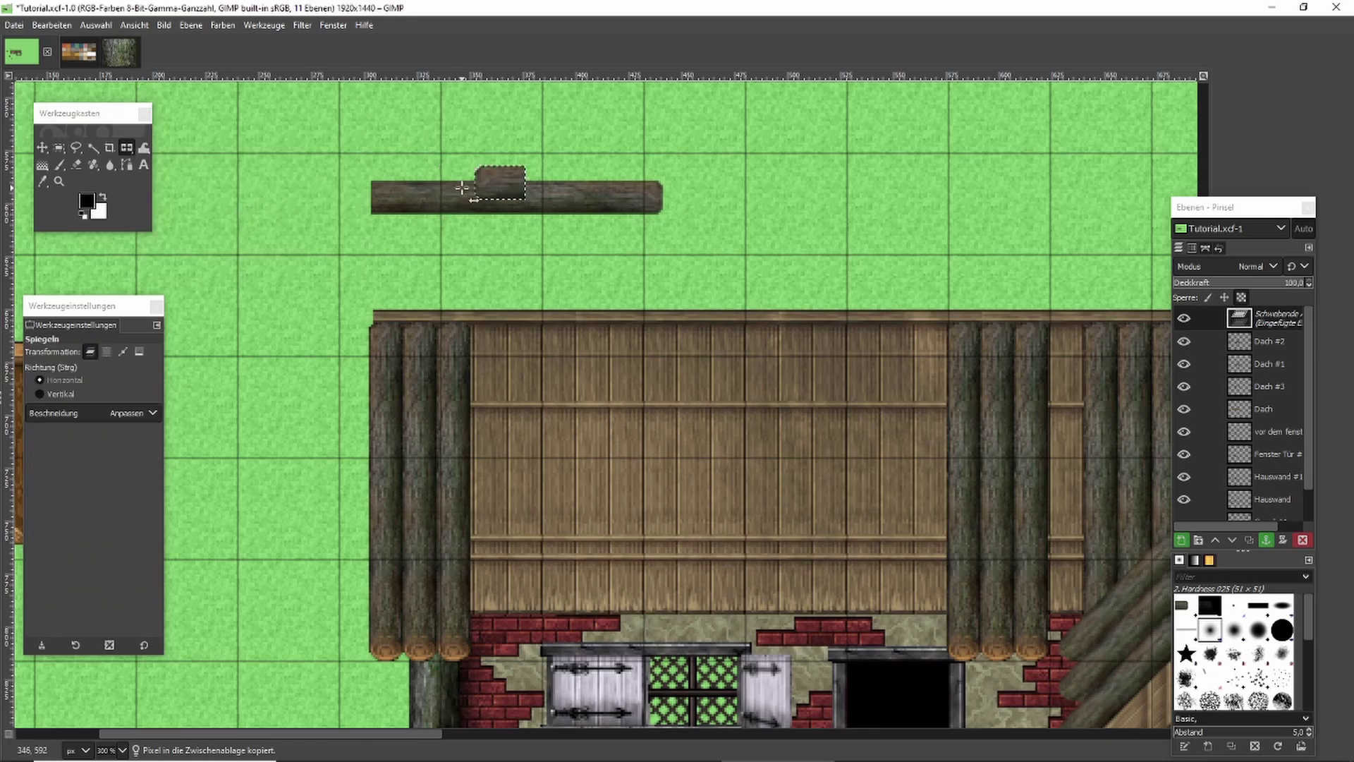
pyautogui.click(59, 148)
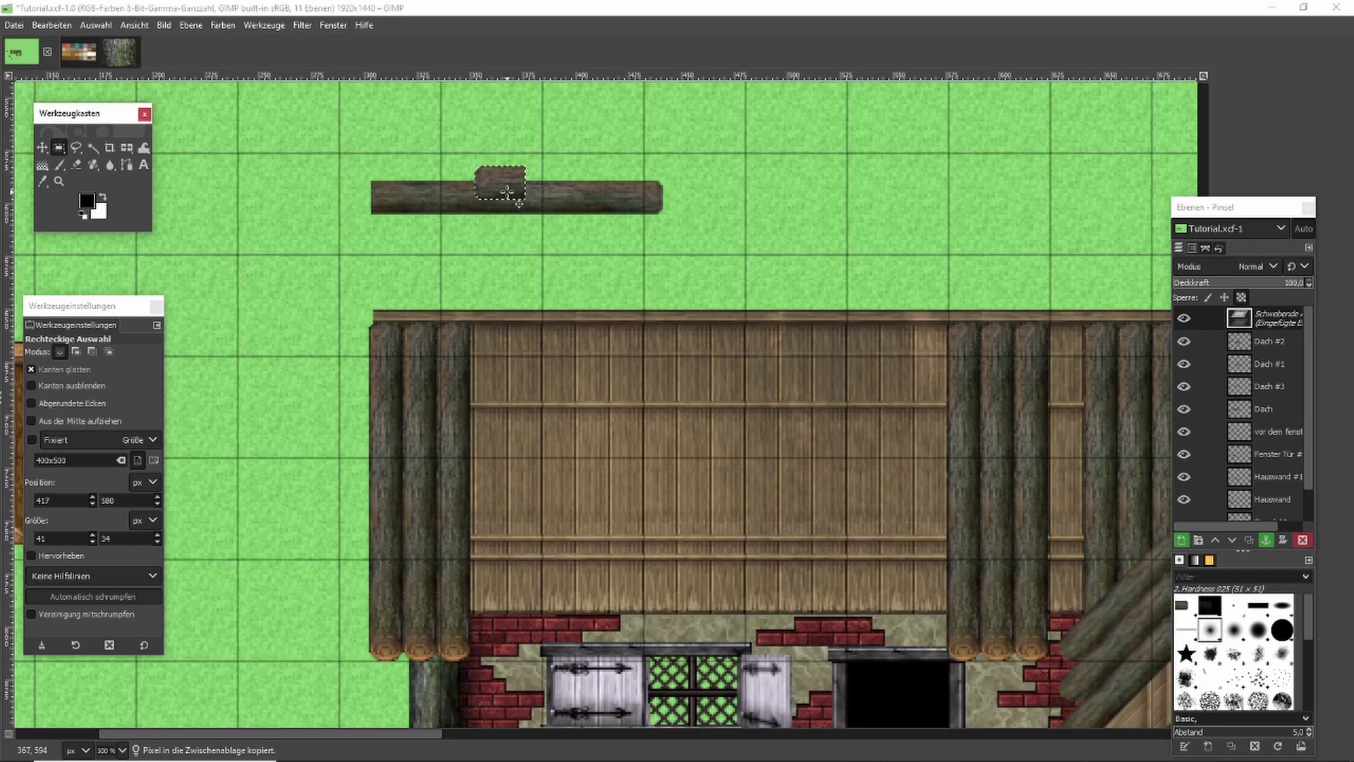
pyautogui.moveTo(508, 188); pyautogui.dragTo(385, 196)
pyautogui.scroll(1, 331, 177)
pyautogui.scroll(3, 331, 177)
pyautogui.moveTo(536, 219); pyautogui.dragTo(424, 240)
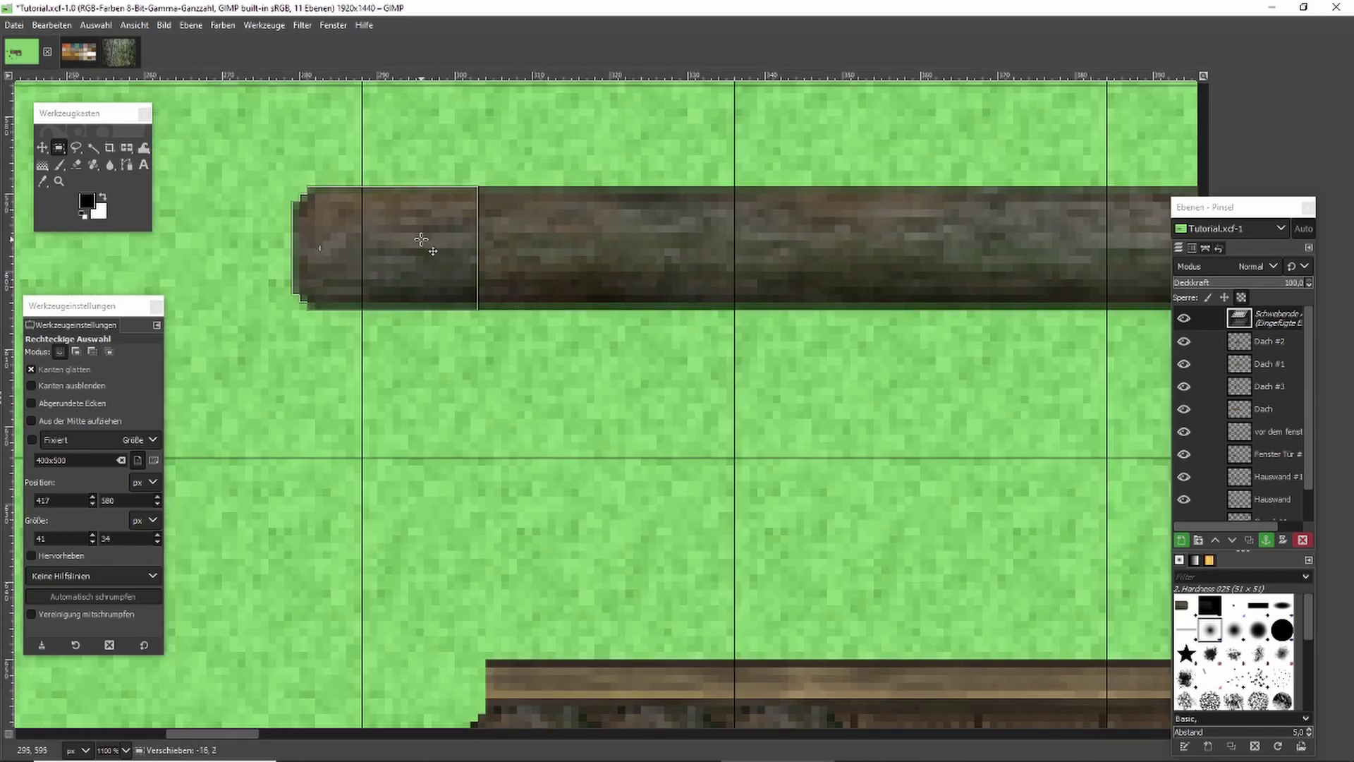
pyautogui.hotkey('ctrl', 'h')
# Copy the whole horizontal beam with bark at both ends, and make layer Dach active.
pyautogui.scroll(-5, 547, 166)
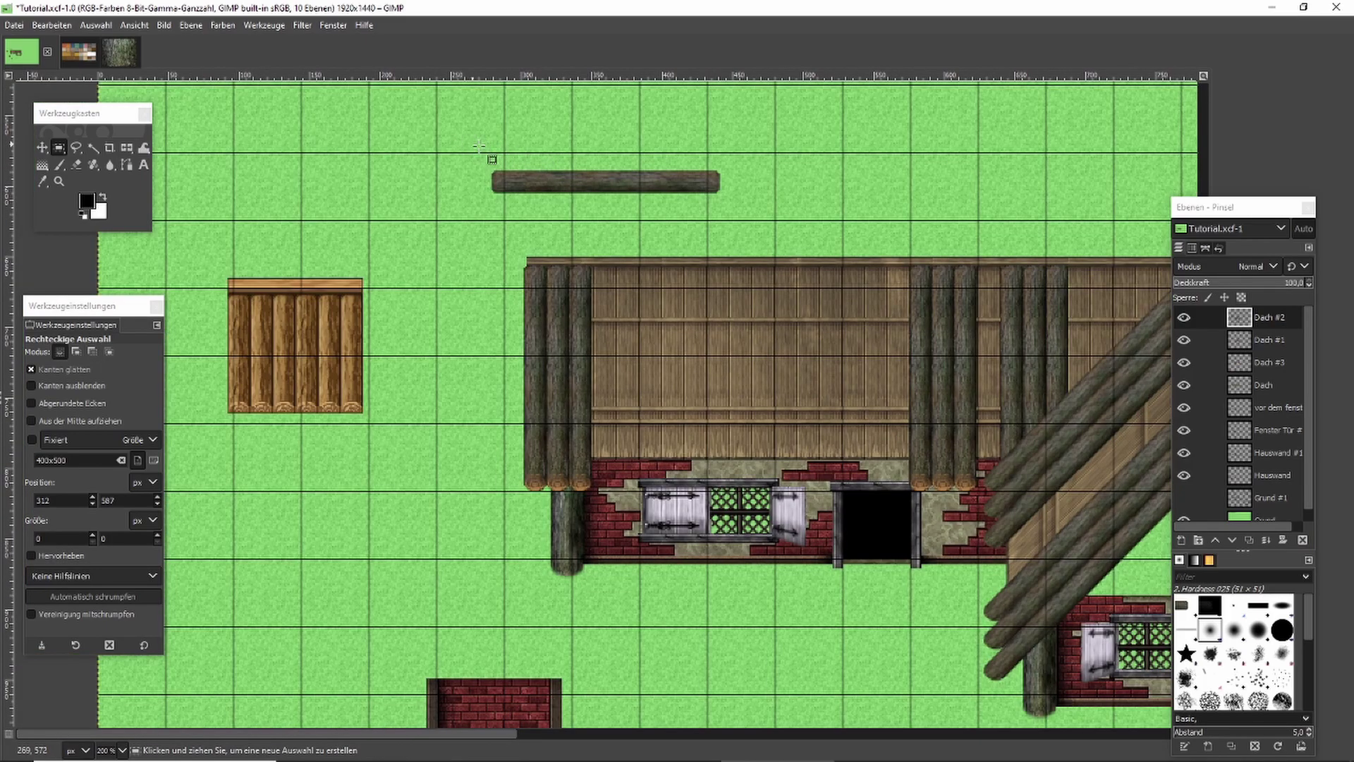
pyautogui.scroll(2, 561, 161)
pyautogui.moveTo(423, 158); pyautogui.dragTo(835, 225)
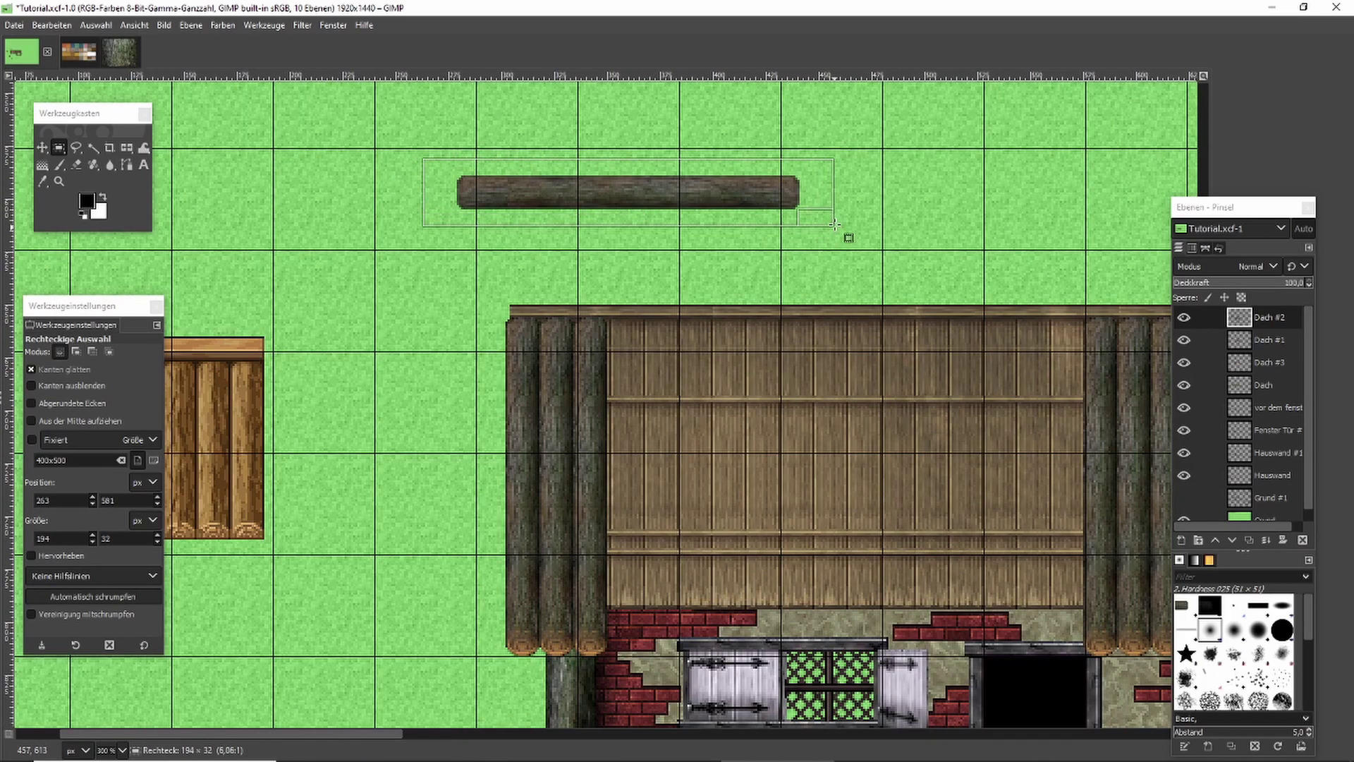
pyautogui.scroll(1, 626, 157)
pyautogui.click(557, 328)
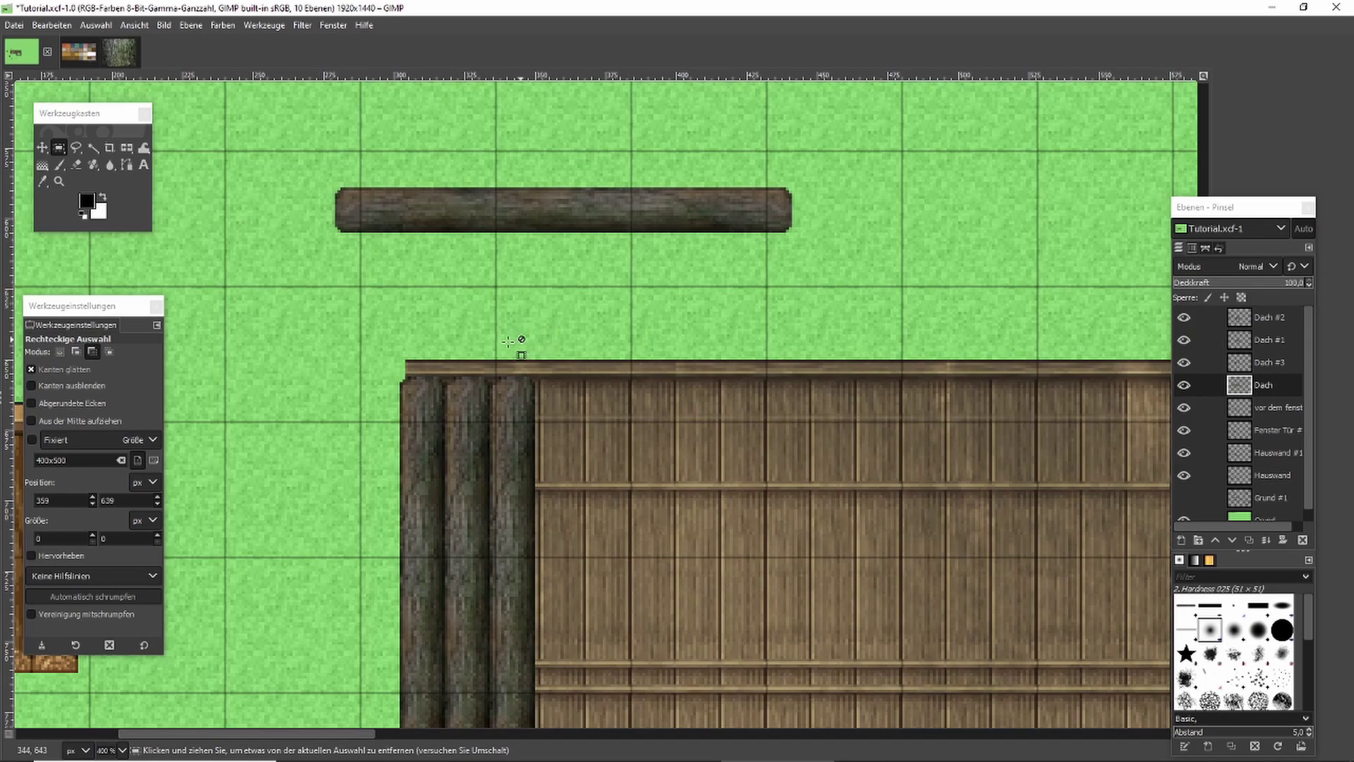
# Paste the horizontal beam onto Dach over the main roof's top trim, slightly overhanging the left edge, and anchor it.
pyautogui.hotkey('ctrl', 'v')
pyautogui.moveTo(459, 376); pyautogui.dragTo(492, 404)
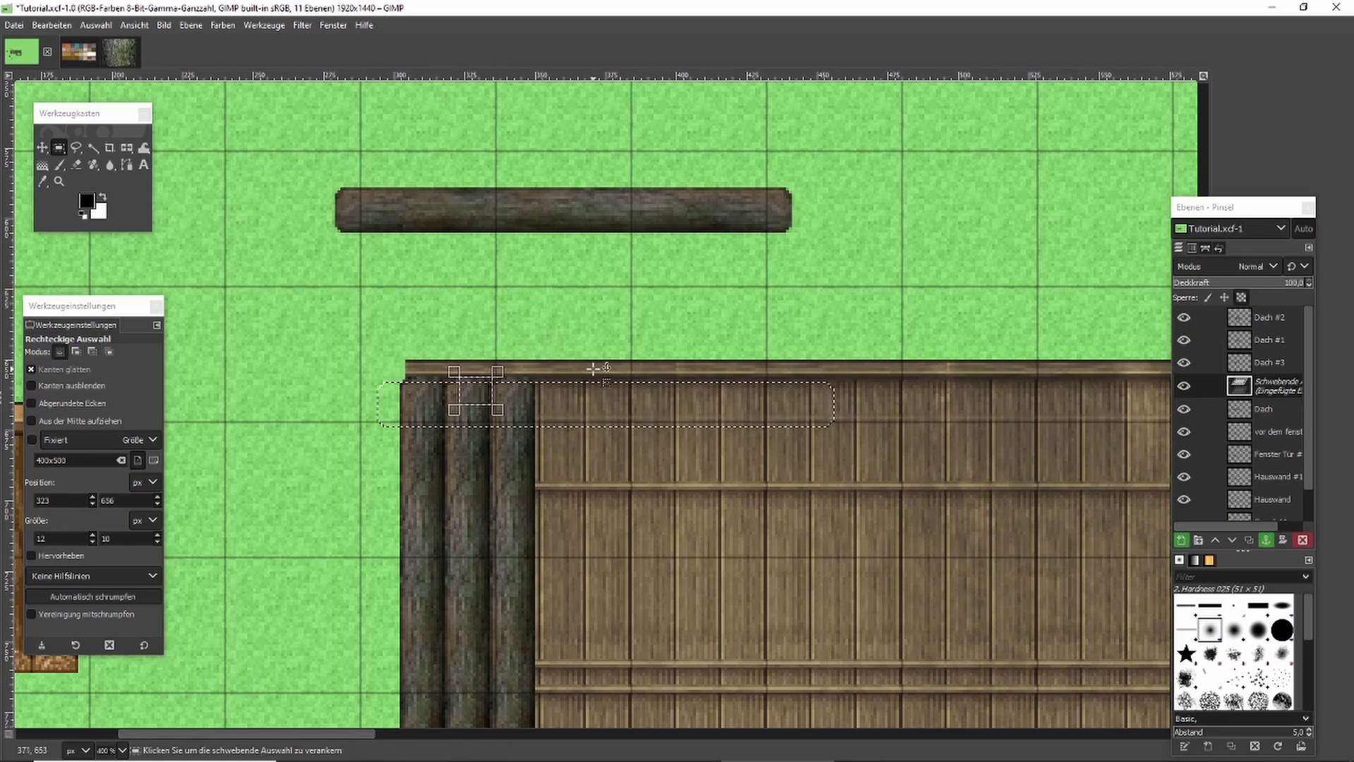
pyautogui.moveTo(573, 394); pyautogui.dragTo(590, 366)
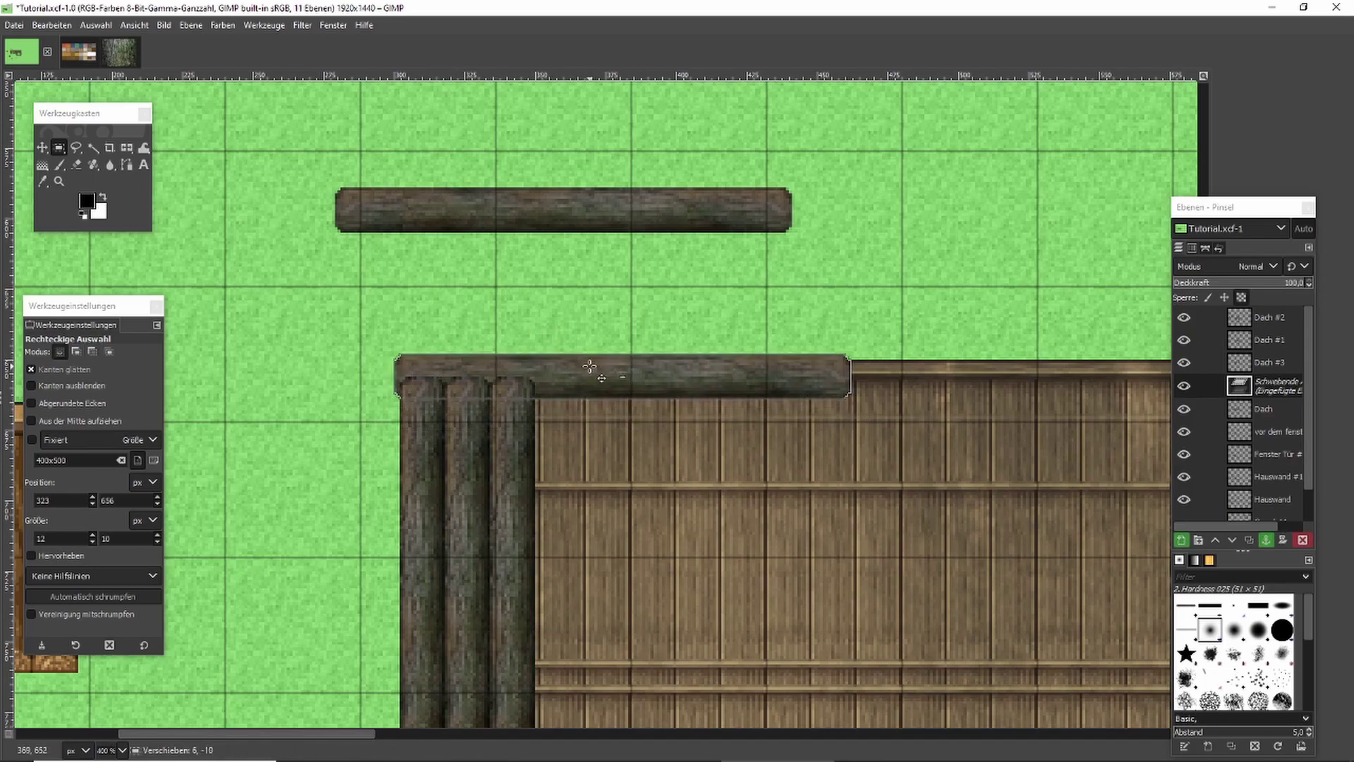
pyautogui.scroll(2, 399, 356)
pyautogui.moveTo(442, 381)
pyautogui.mouseDown()
pyautogui.moveTo(460, 380)
pyautogui.moveTo(424, 378)
pyautogui.moveTo(414, 334)
pyautogui.moveTo(426, 364)
pyautogui.mouseUp()
pyautogui.hotkey('ctrl', 'h')
# Paste a second horizontal beam on the top trim, level with the first and overlapping its right end.
pyautogui.scroll(-4, 498, 304)
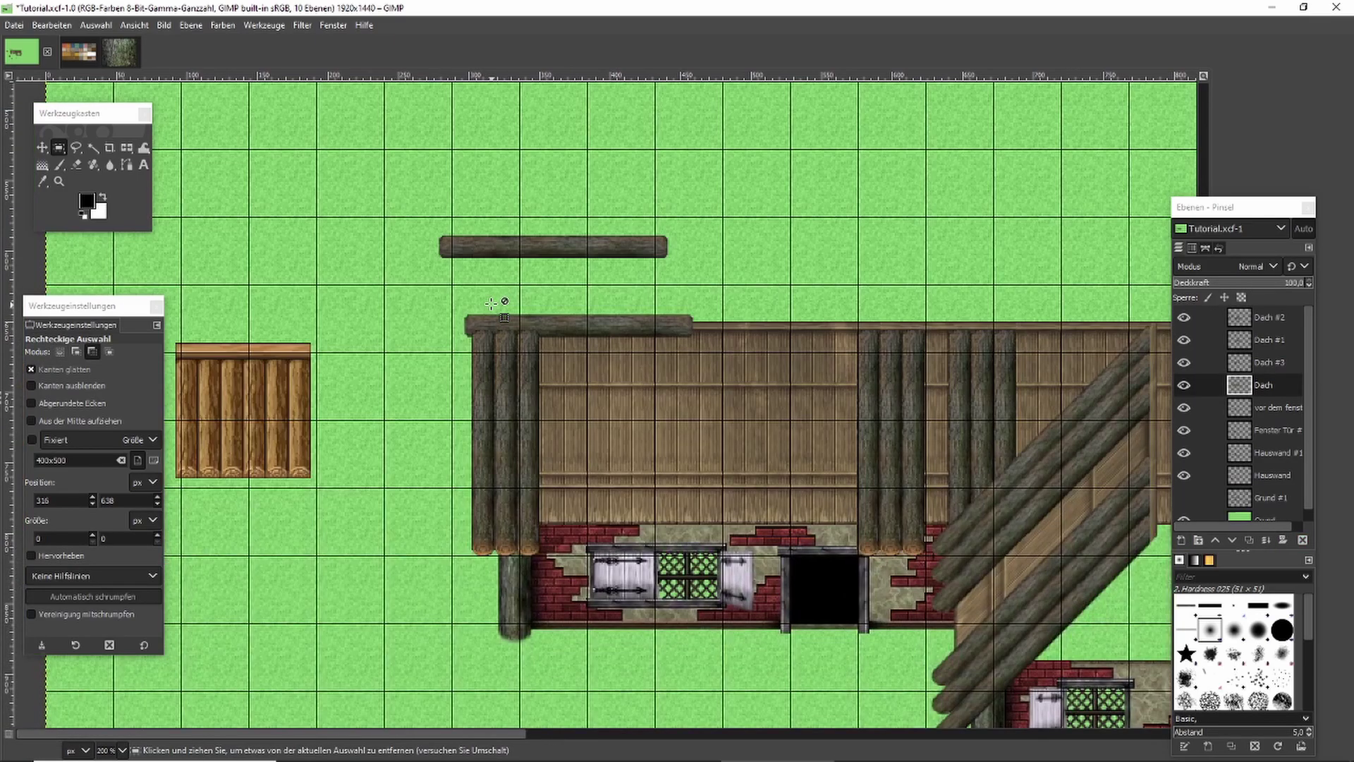
pyautogui.scroll(-1, 767, 311)
pyautogui.scroll(1, 900, 351)
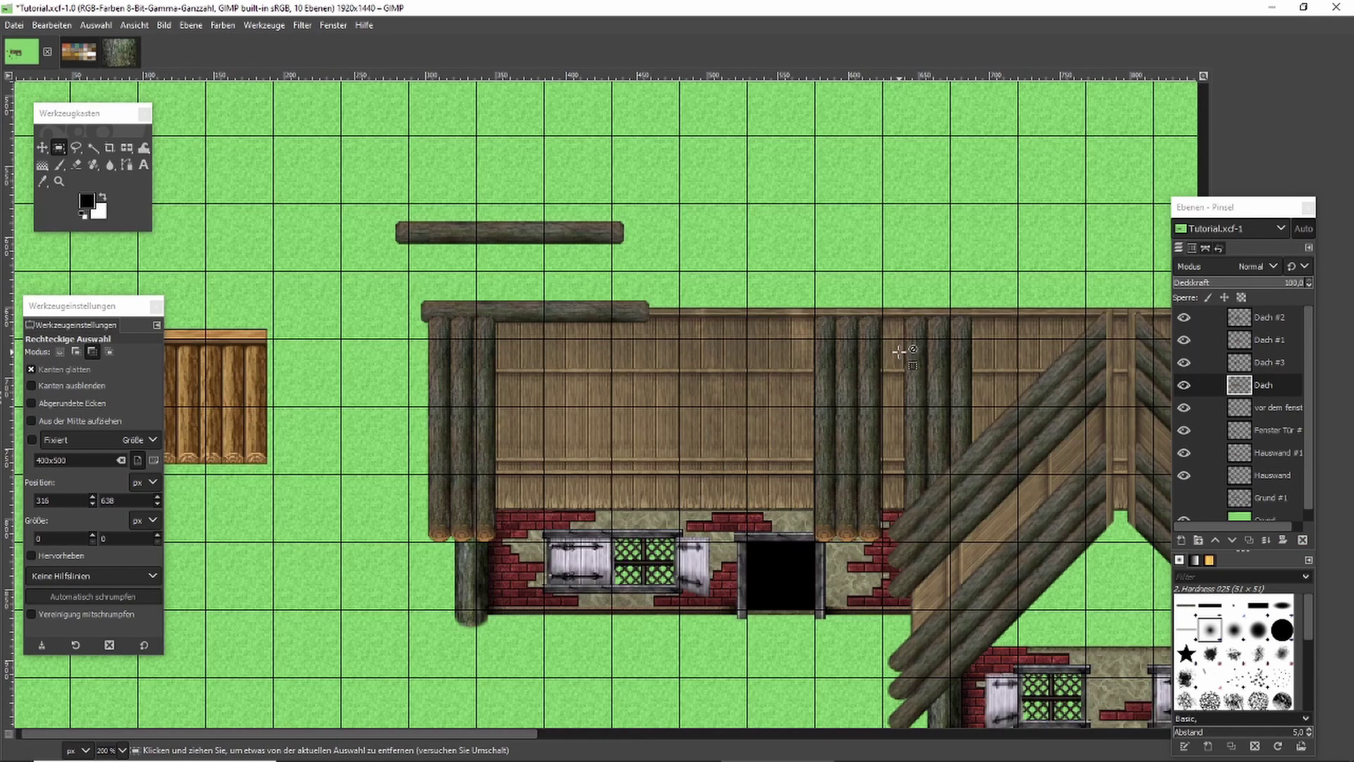
pyautogui.scroll(2, 735, 323)
pyautogui.hotkey('ctrl', 'v')
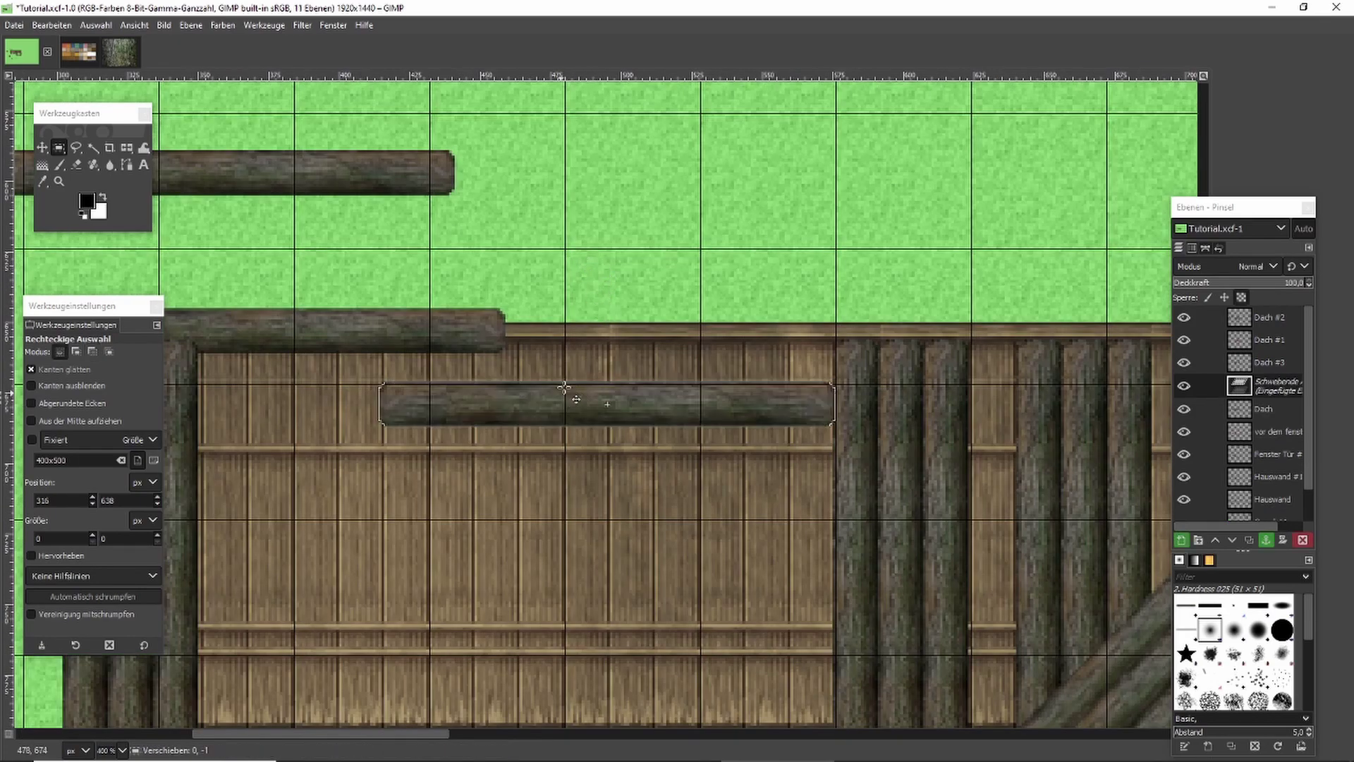
pyautogui.moveTo(563, 390); pyautogui.dragTo(574, 339)
pyautogui.scroll(2, 573, 340)
pyautogui.moveTo(447, 351); pyautogui.dragTo(477, 317)
# Erase the rounded left end of the second beam so it blends into the first, and copy the shortened piece.
pyautogui.click(78, 166)
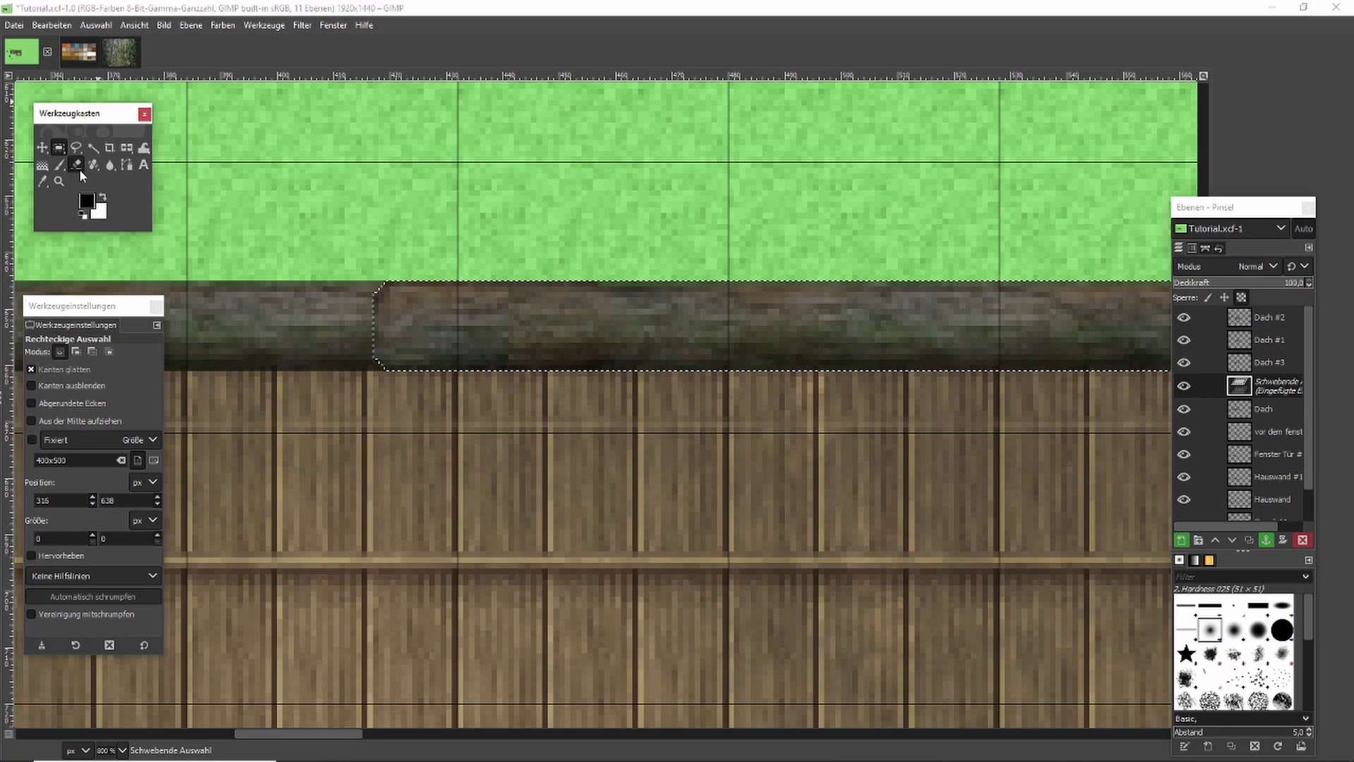
pyautogui.click(1241, 297)
pyautogui.click(335, 248)
pyautogui.click(59, 147)
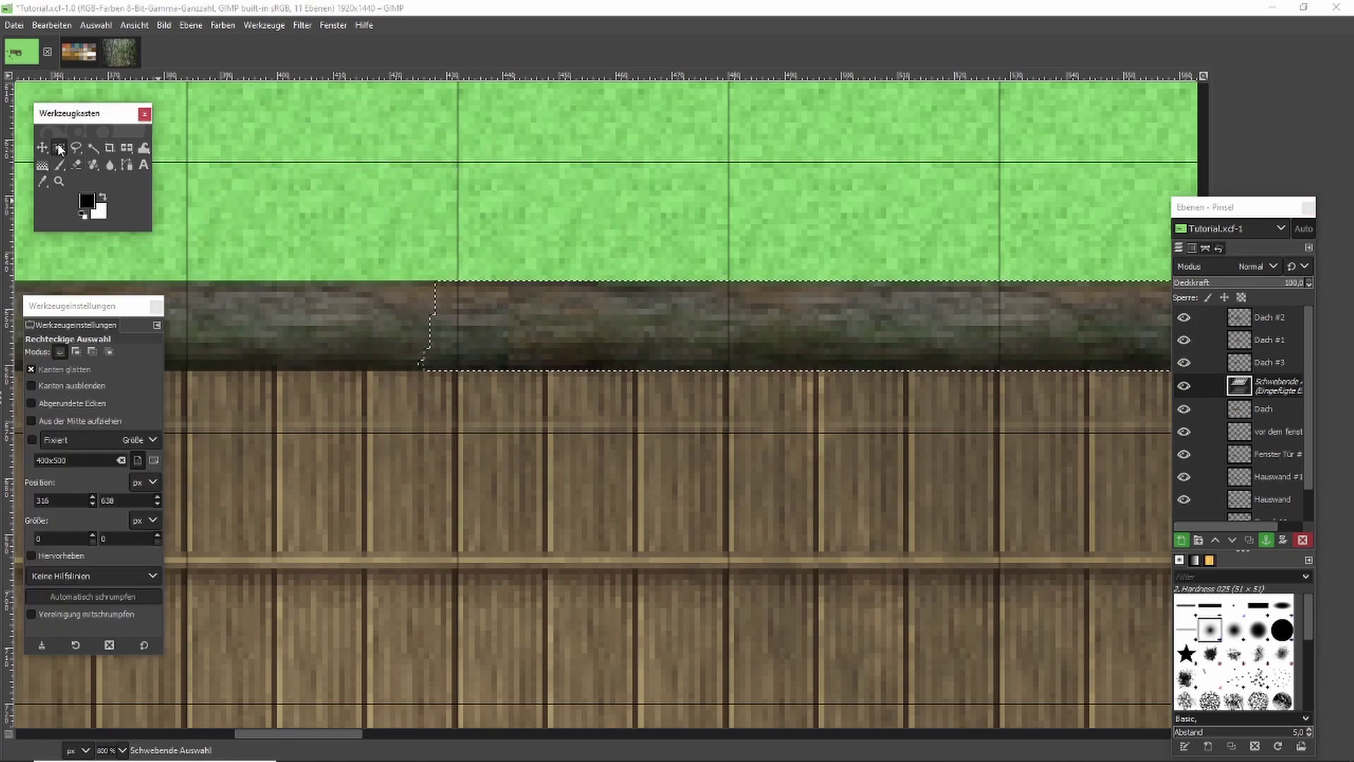
pyautogui.hotkey('ctrl', 'c')
# Continue the top beam with pasted copies of the shortened piece to just past the main roof's right edge, and anchor them.
pyautogui.scroll(-2, 505, 229)
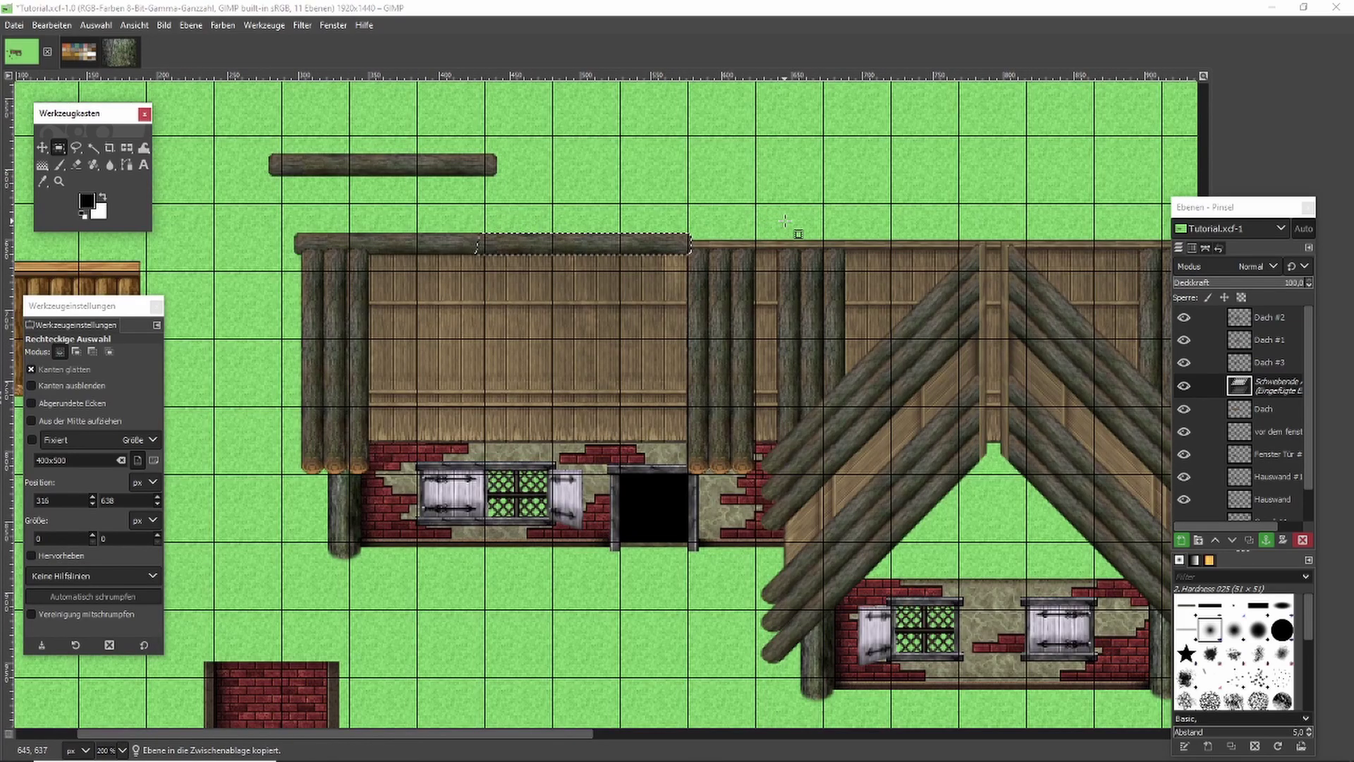
pyautogui.scroll(1, 719, 227)
pyautogui.hotkey('ctrl', 'v')
pyautogui.moveTo(502, 268); pyautogui.dragTo(933, 272)
pyautogui.keyDown('ctrl'); pyautogui.scroll(1, 769, 270); pyautogui.keyUp('ctrl')
pyautogui.moveTo(769, 270); pyautogui.dragTo(864, 197)
pyautogui.click(1024, 223)
pyautogui.keyDown('ctrl'); pyautogui.scroll(-5, 987, 219); pyautogui.keyUp('ctrl')
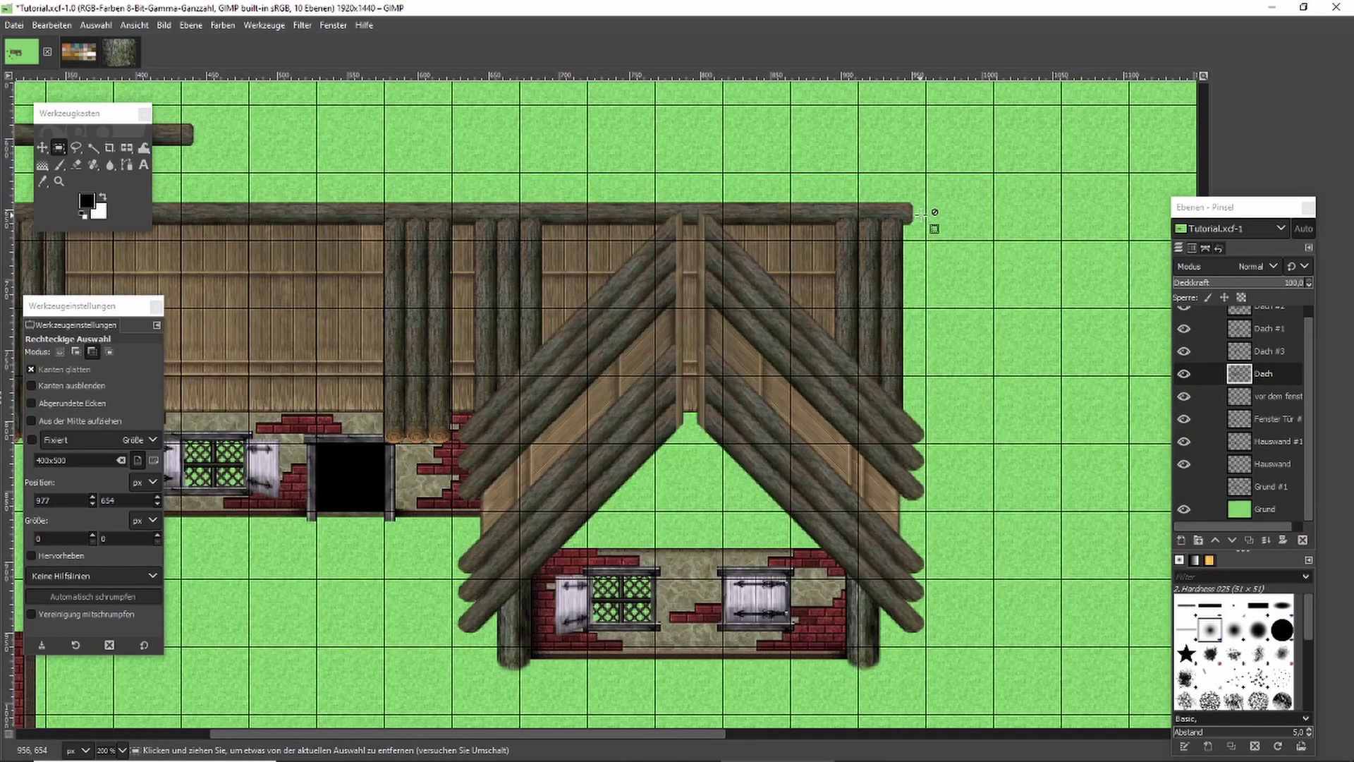
pyautogui.keyDown('ctrl'); pyautogui.scroll(-1, 960, 226); pyautogui.keyUp('ctrl')
pyautogui.keyDown('ctrl'); pyautogui.scroll(1, 972, 286); pyautogui.keyUp('ctrl')
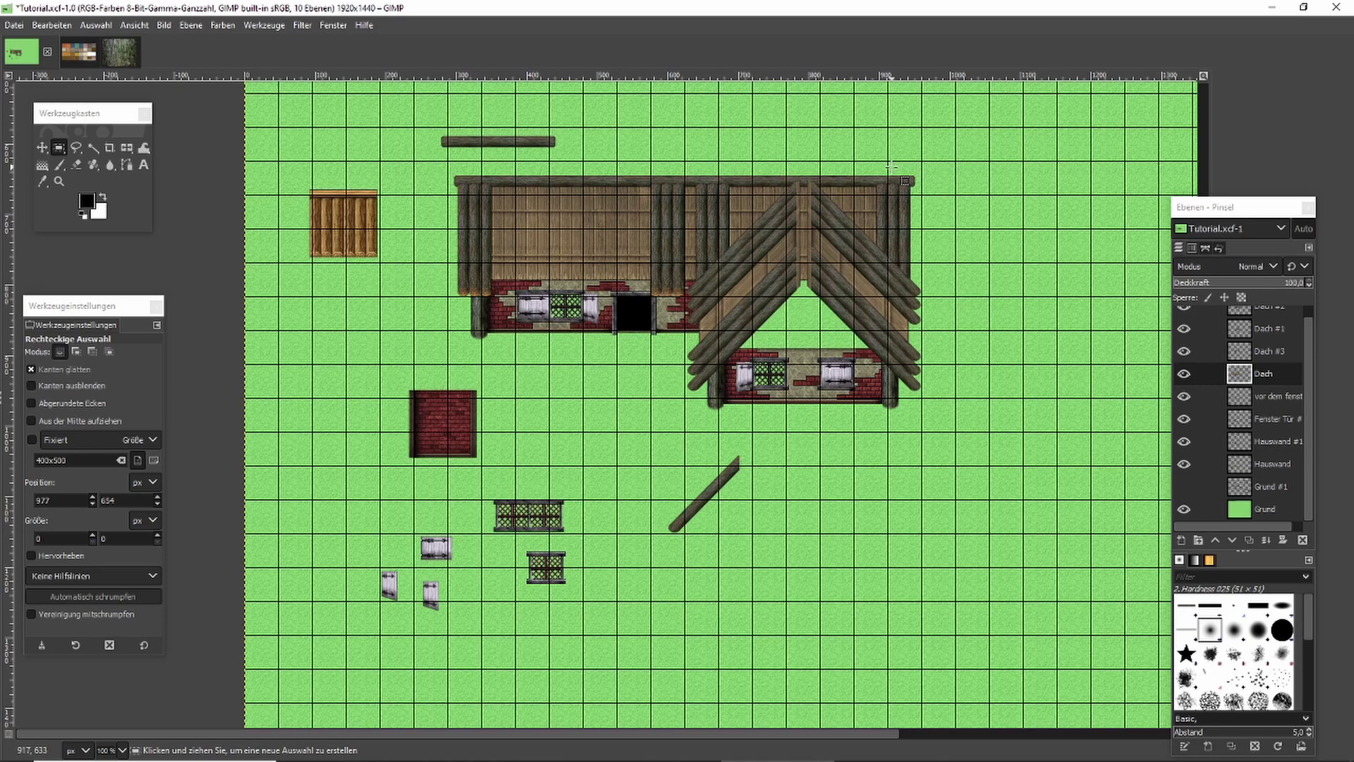
# Make layer Dach #2 active and copy the rightmost of the three vertical beams at the main roof's left edge.
pyautogui.scroll(1, 1274, 358)
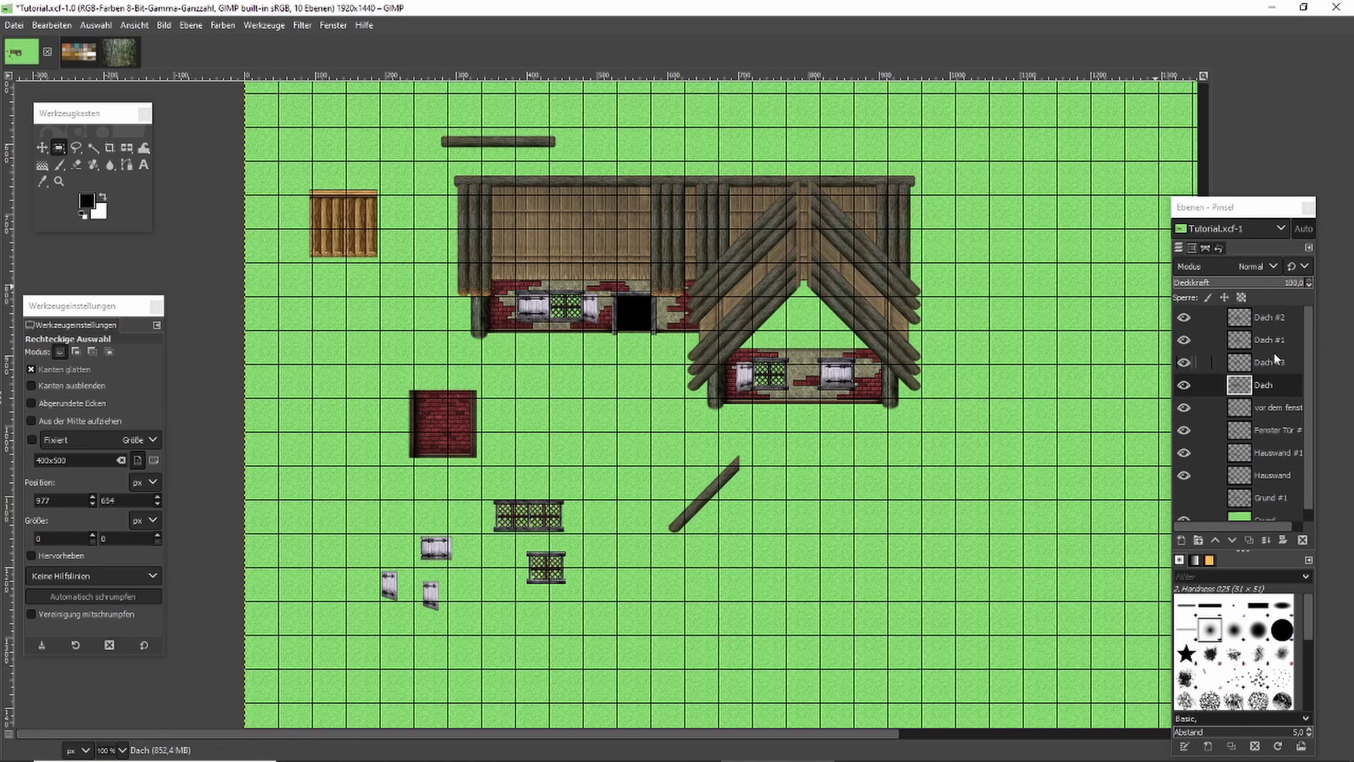
pyautogui.click(1288, 322)
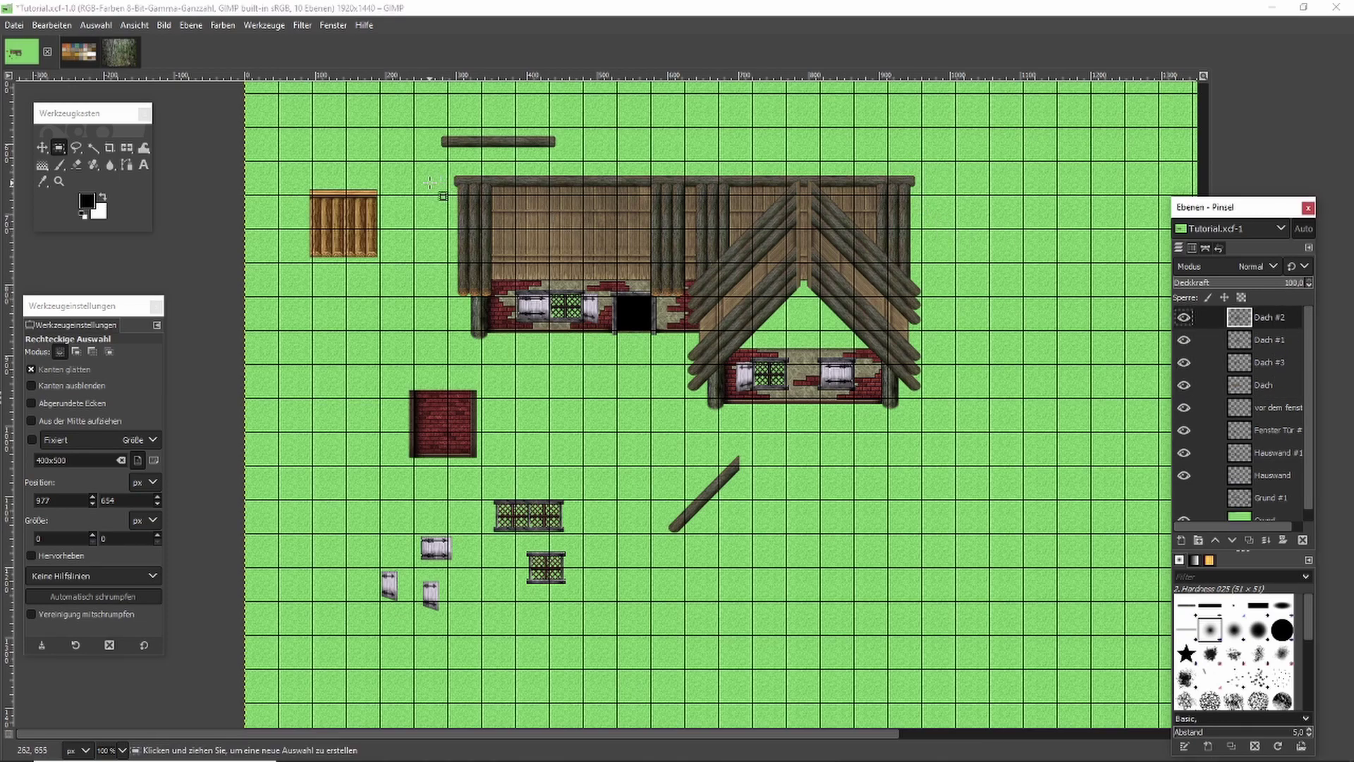
pyautogui.keyDown('ctrl'); pyautogui.scroll(4, 430, 183); pyautogui.keyUp('ctrl')
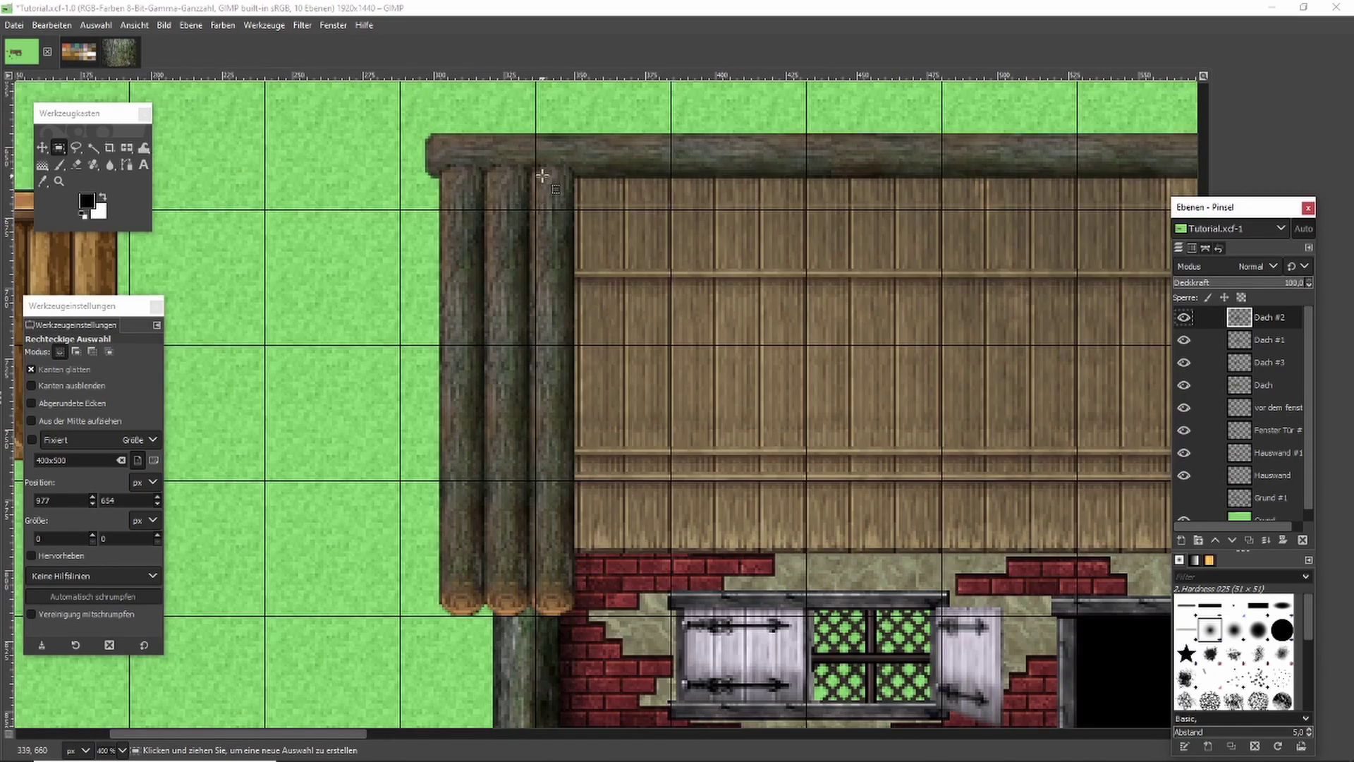
pyautogui.moveTo(530, 157); pyautogui.dragTo(629, 644)
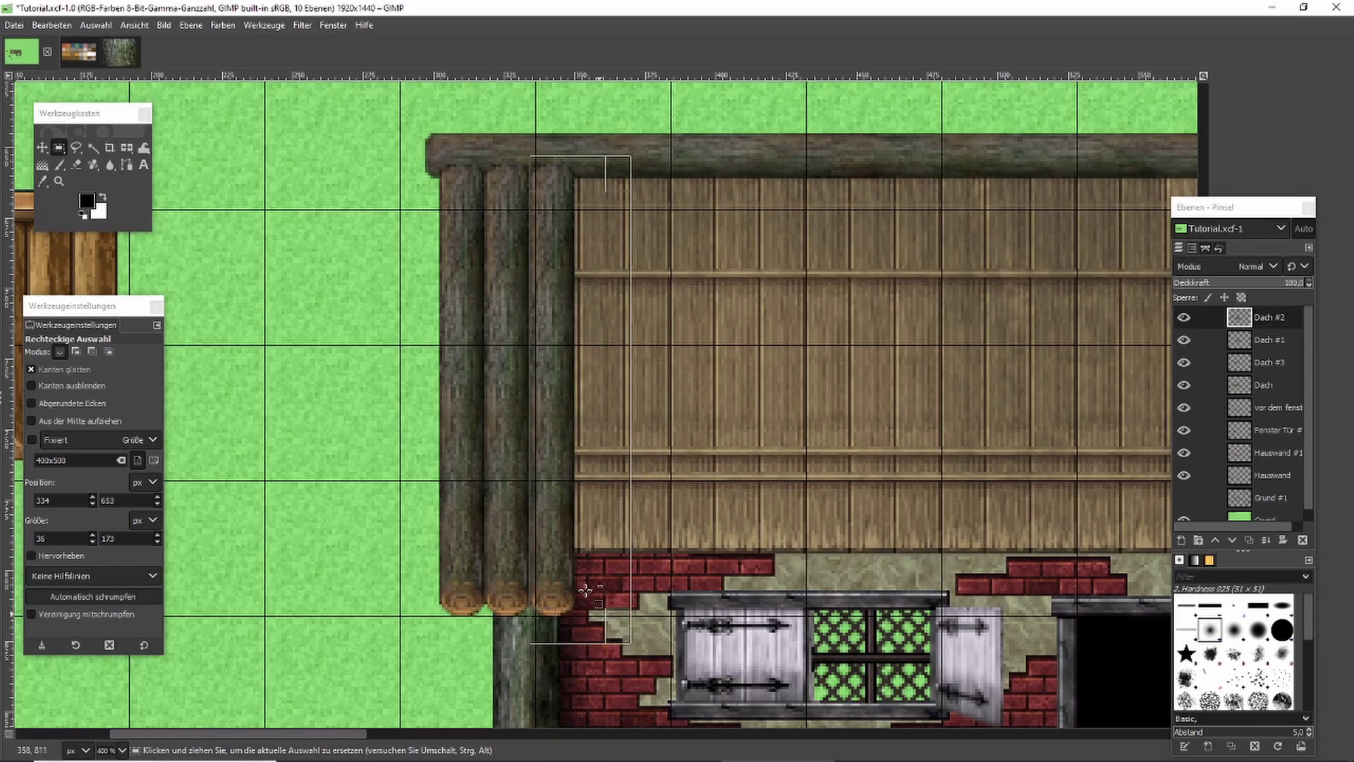
pyautogui.keyDown('ctrl'); pyautogui.scroll(3, 548, 548); pyautogui.keyUp('ctrl')
pyautogui.hotkey('ctrl', 'c')
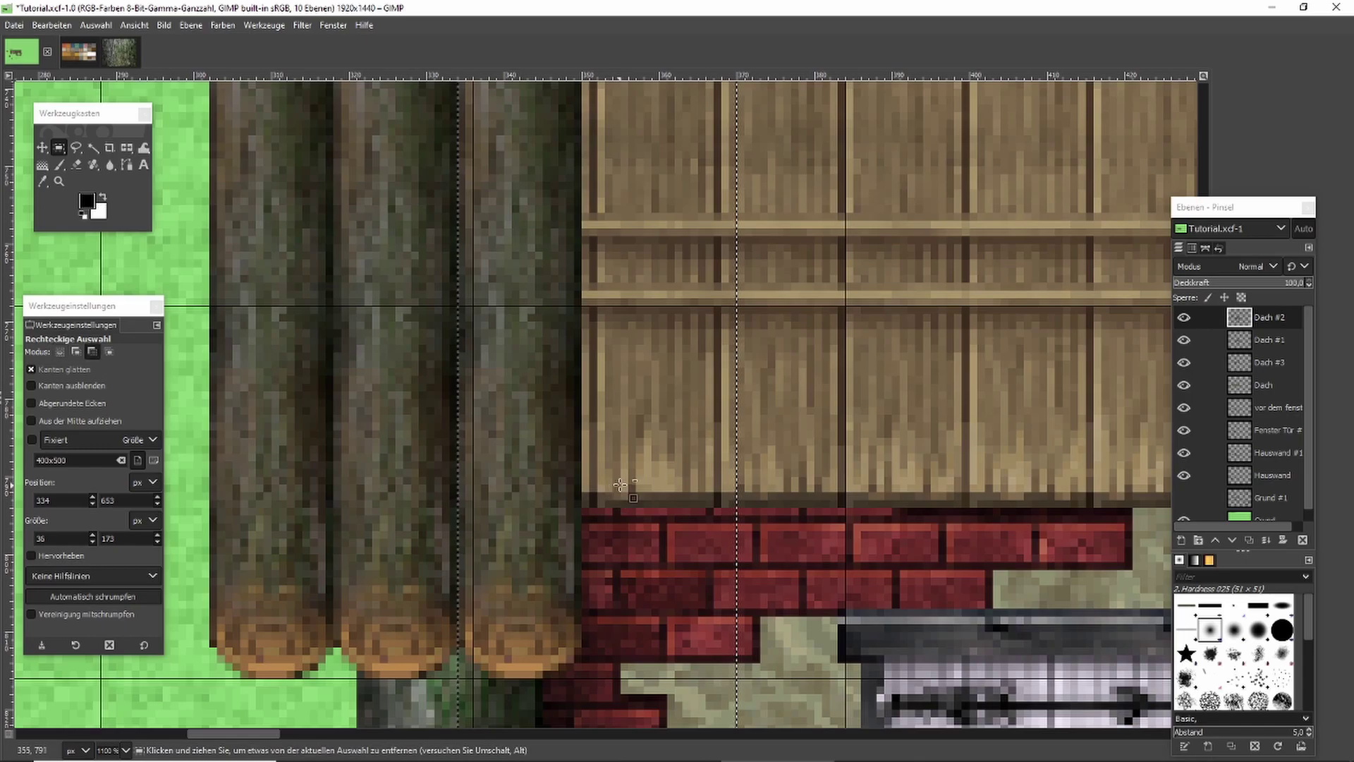
# Paste the vertical beam on the empty grass well above the main roof, left of the gable's peak, and anchor it.
pyautogui.keyDown('ctrl'); pyautogui.scroll(-6, 598, 494); pyautogui.keyUp('ctrl')
pyautogui.keyDown('ctrl'); pyautogui.scroll(-2, 620, 476); pyautogui.keyUp('ctrl')
pyautogui.keyDown('ctrl'); pyautogui.scroll(6, 922, 408); pyautogui.keyUp('ctrl')
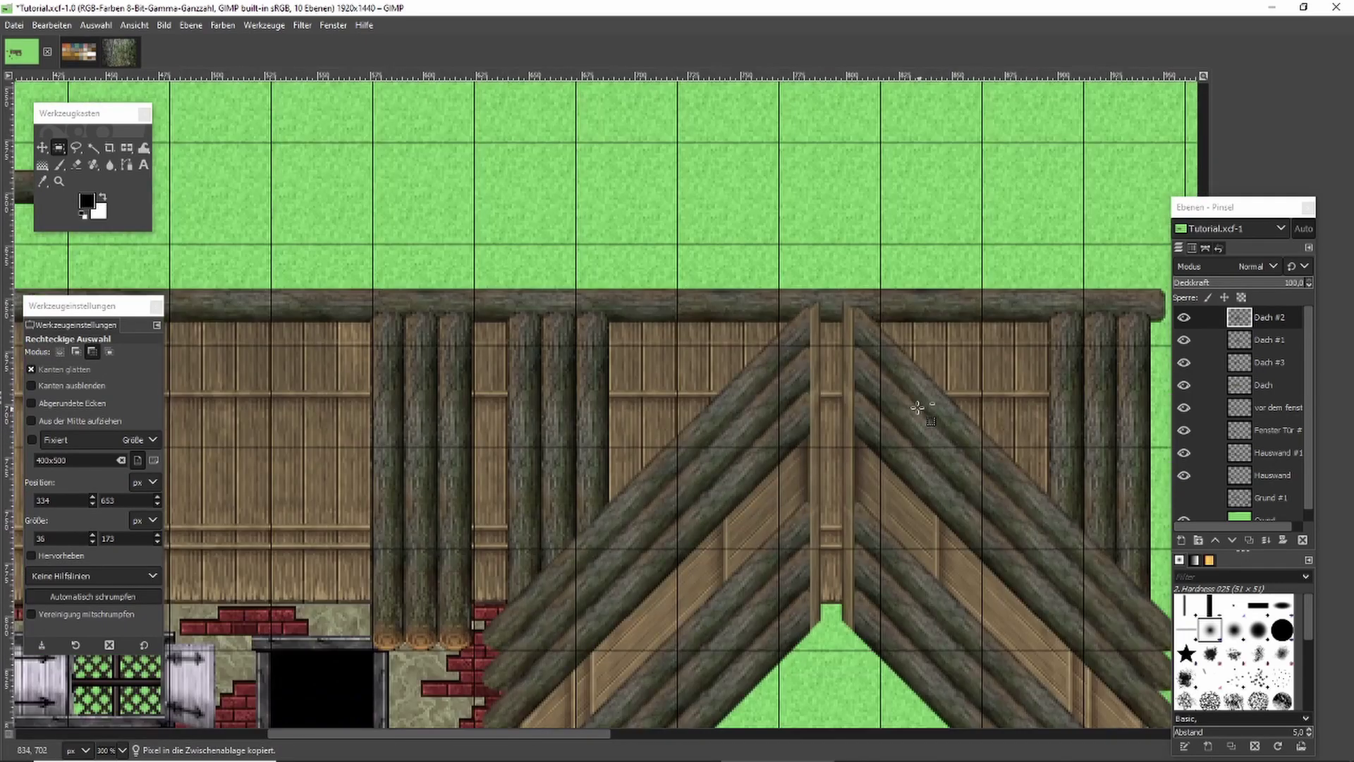
pyautogui.hotkey('ctrl', 'v')
pyautogui.moveTo(567, 293); pyautogui.dragTo(713, 182)
pyautogui.scroll(-3, 756, 451)
pyautogui.scroll(3, 758, 448)
pyautogui.scroll(-4, 761, 406)
pyautogui.click(759, 118)
pyautogui.scroll(3, 760, 212)
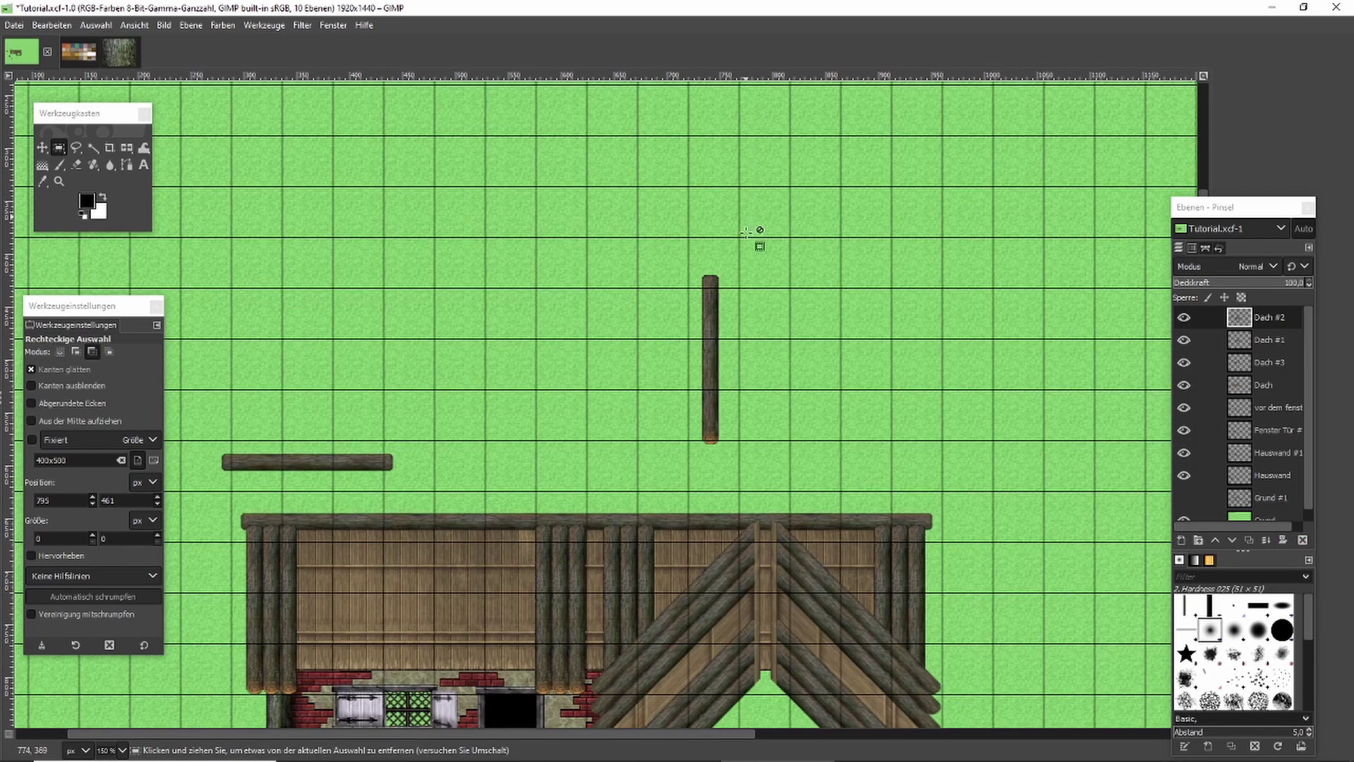
# Paste a second vertical beam directly to the right of the one on the grass, level with it, and anchor it.
pyautogui.scroll(4, 758, 314)
pyautogui.hotkey('ctrl', 'v')
pyautogui.moveTo(597, 209); pyautogui.dragTo(694, 275)
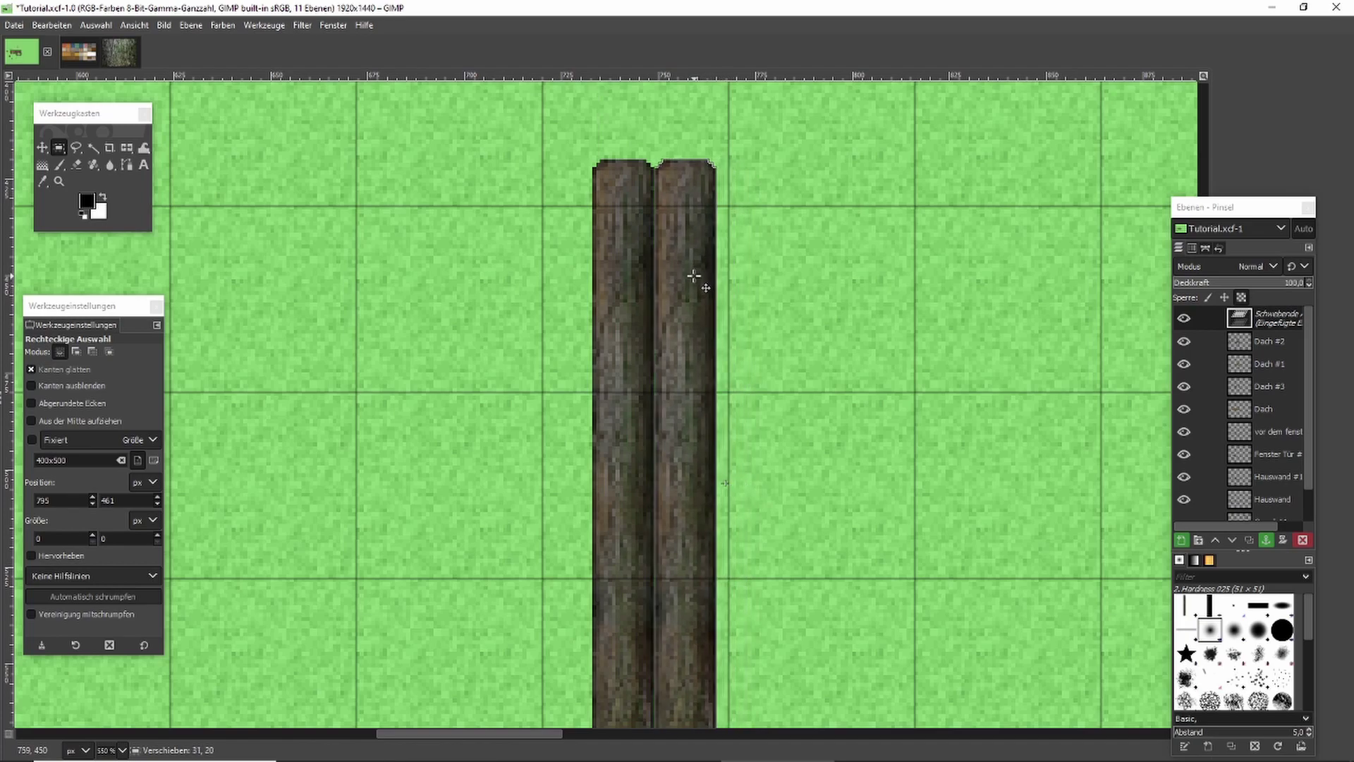
pyautogui.click(761, 278)
# Select the lower part of the two adjoining beams, including their sawn ends, and copy it.
pyautogui.scroll(-1, 645, 372)
pyautogui.moveTo(596, 464); pyautogui.dragTo(767, 677)
pyautogui.hotkey('ctrl', 'c')
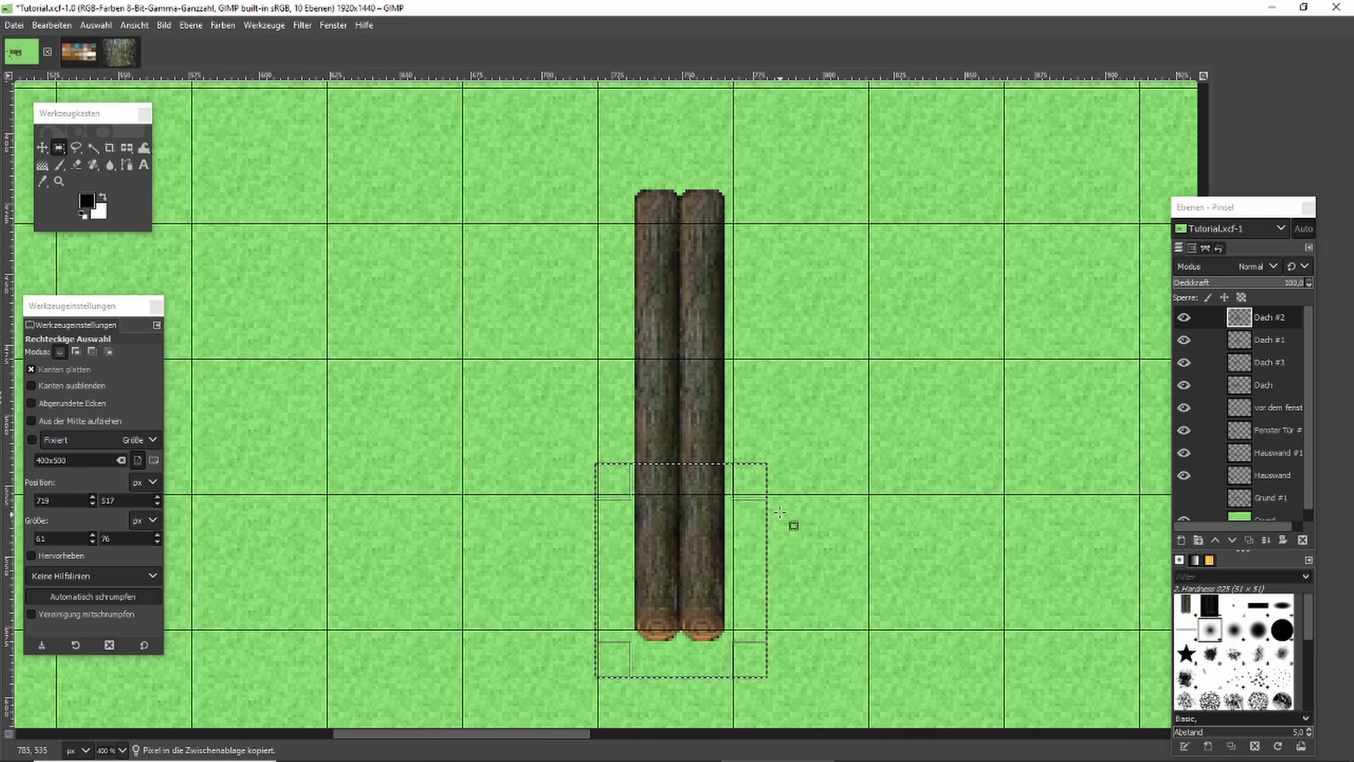
# Lengthen the two adjoining beams by deleting their lower part and pasting the copied ends further down, flush with the remainder, and anchor them.
pyautogui.moveTo(679, 460); pyautogui.dragTo(679, 555)
pyautogui.press('Delete')
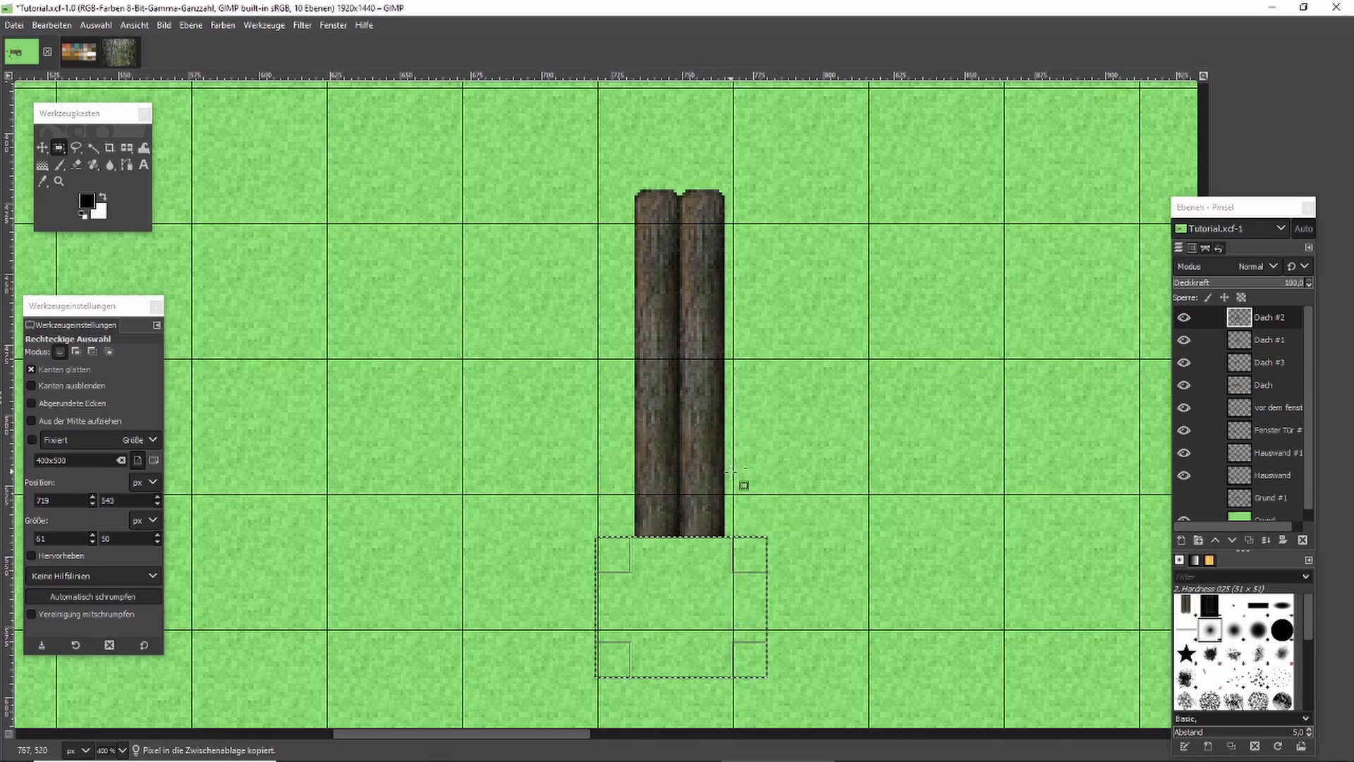
pyautogui.hotkey('ctrl', 'v')
pyautogui.moveTo(695, 524); pyautogui.dragTo(691, 556)
pyautogui.click(761, 538)
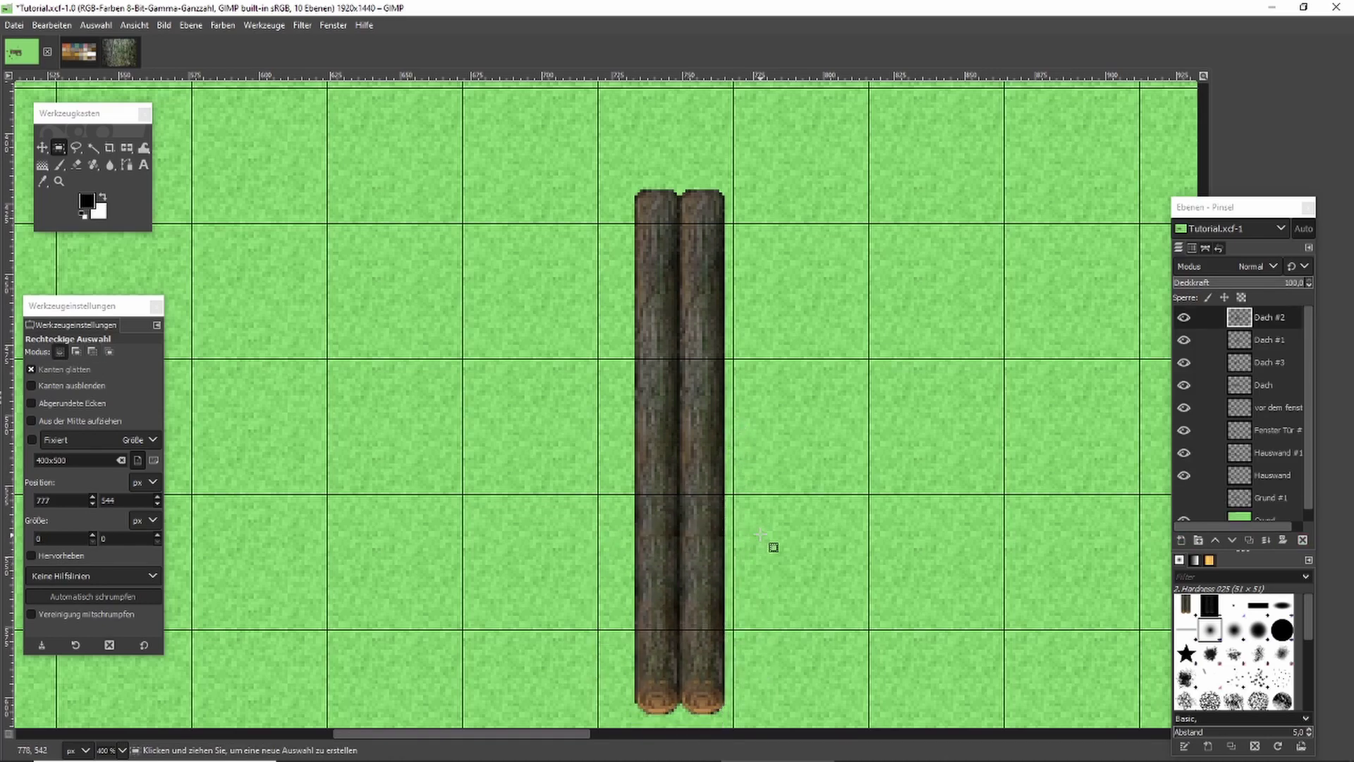
# Cut the two lengthened beams from the grass, paste them centred over the gable's ridge from above the main ridge beam, and anchor them.
pyautogui.scroll(-2, 760, 536)
pyautogui.moveTo(653, 311); pyautogui.dragTo(767, 635)
pyautogui.press('ctrl')
pyautogui.hotkey('ctrl', 'c')
pyautogui.press('Delete')
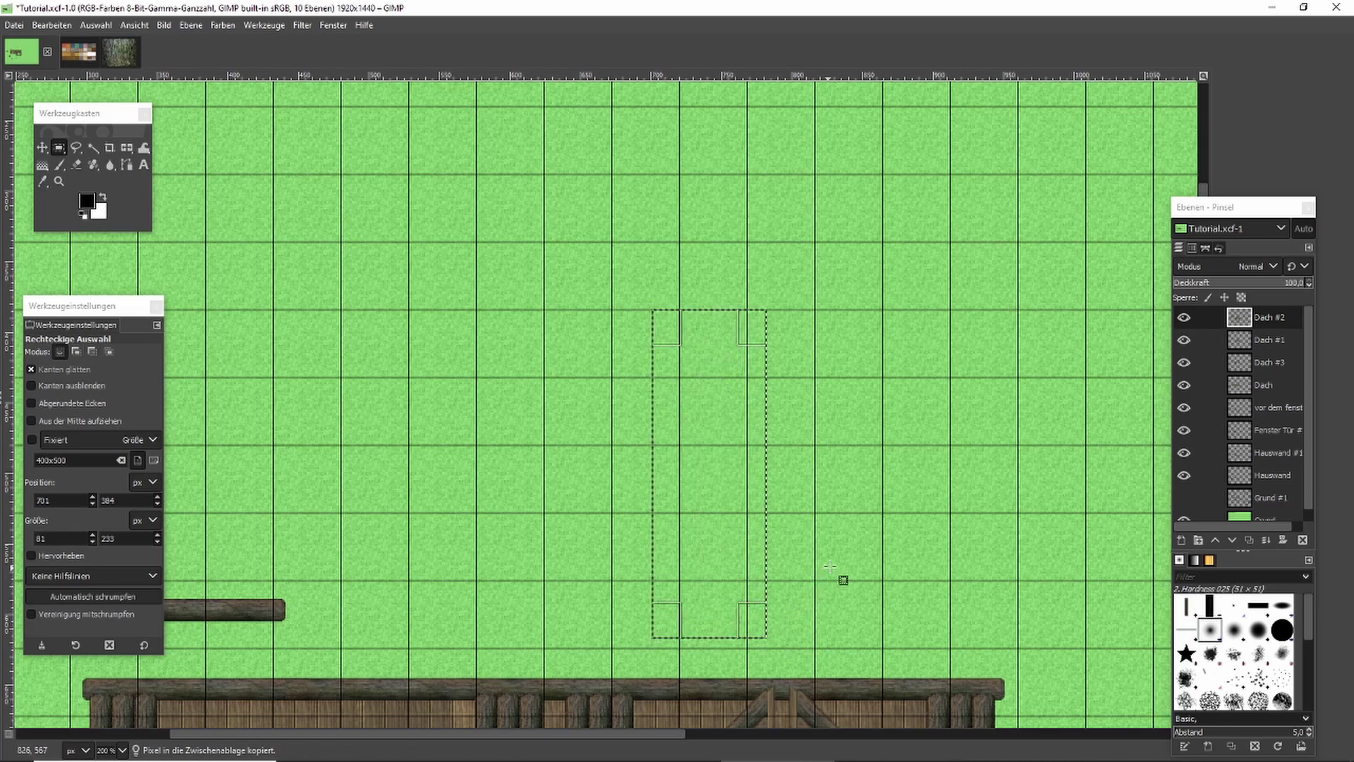
pyautogui.scroll(-8, 833, 565)
pyautogui.hotkey('ctrl', 'v')
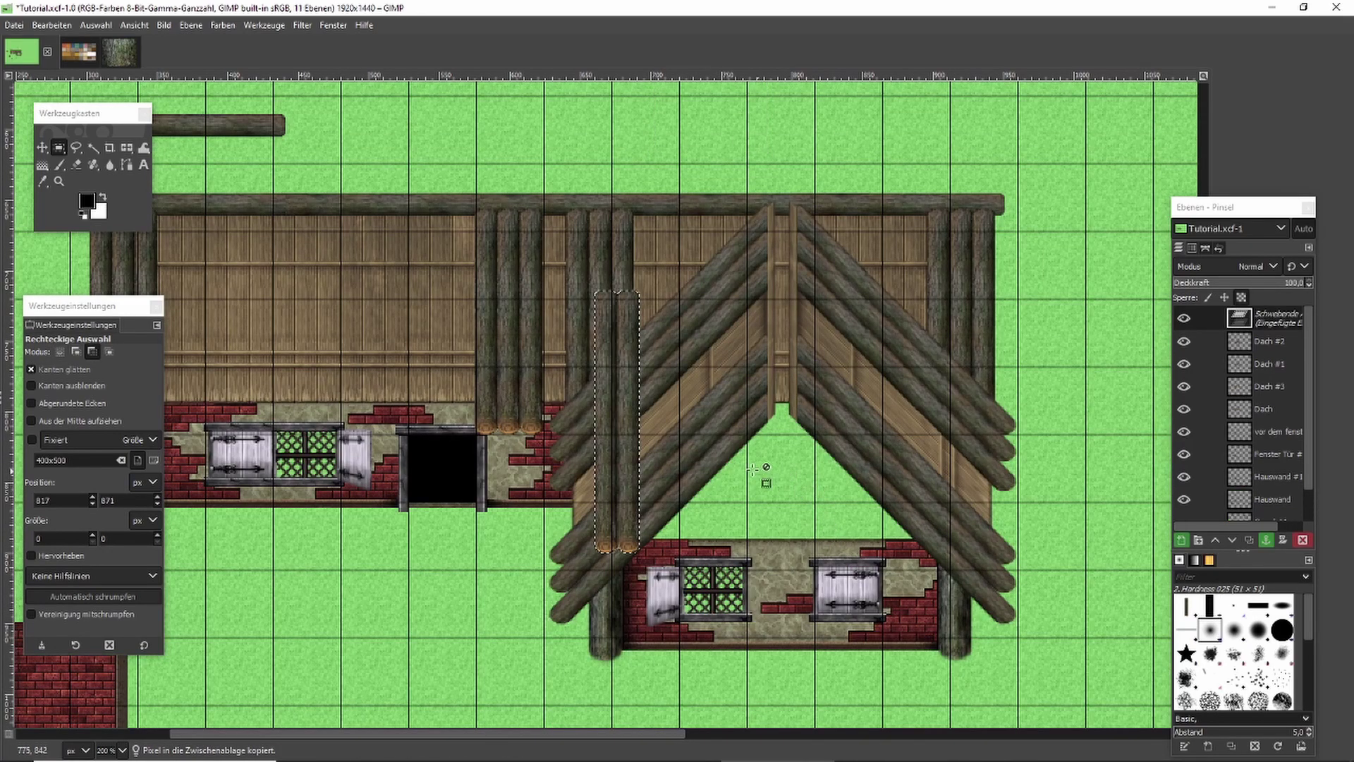
pyautogui.moveTo(628, 401); pyautogui.dragTo(792, 290)
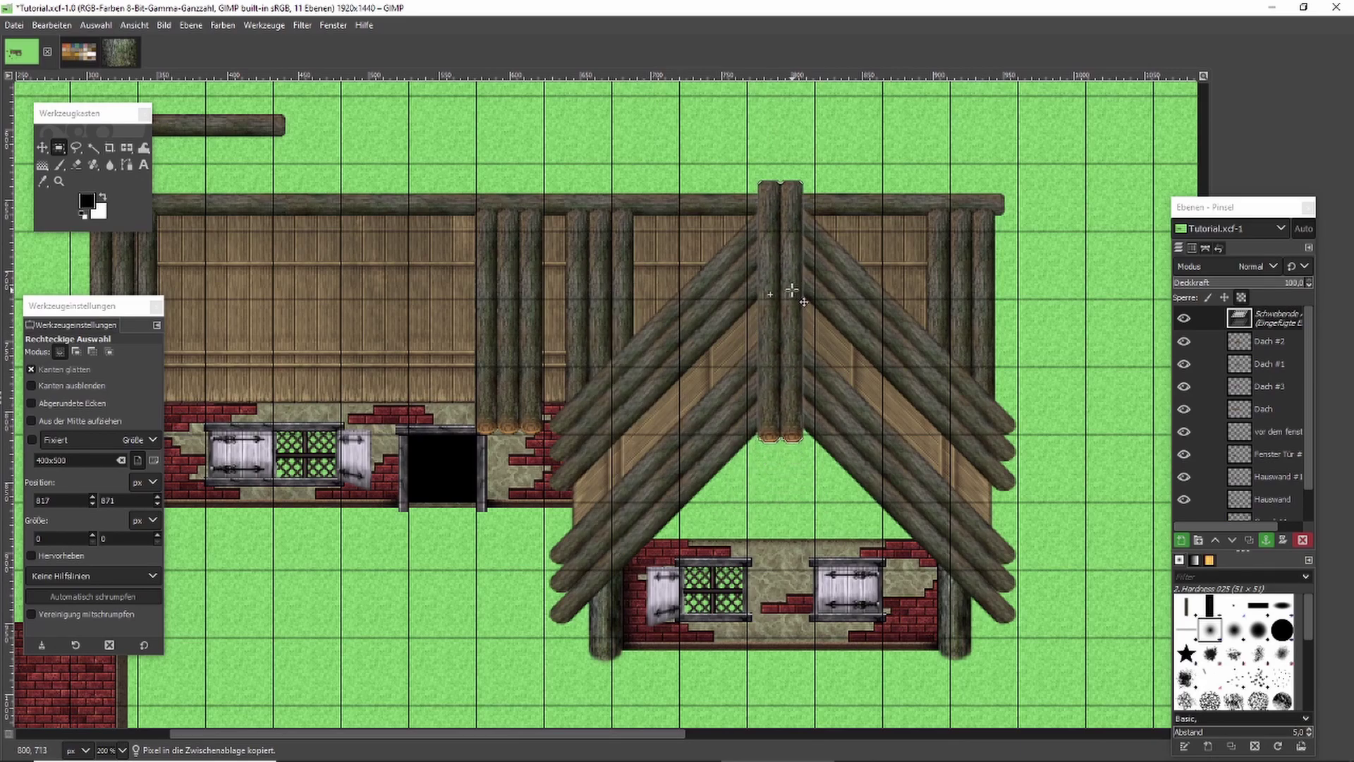
pyautogui.click(811, 479)
pyautogui.press('1')
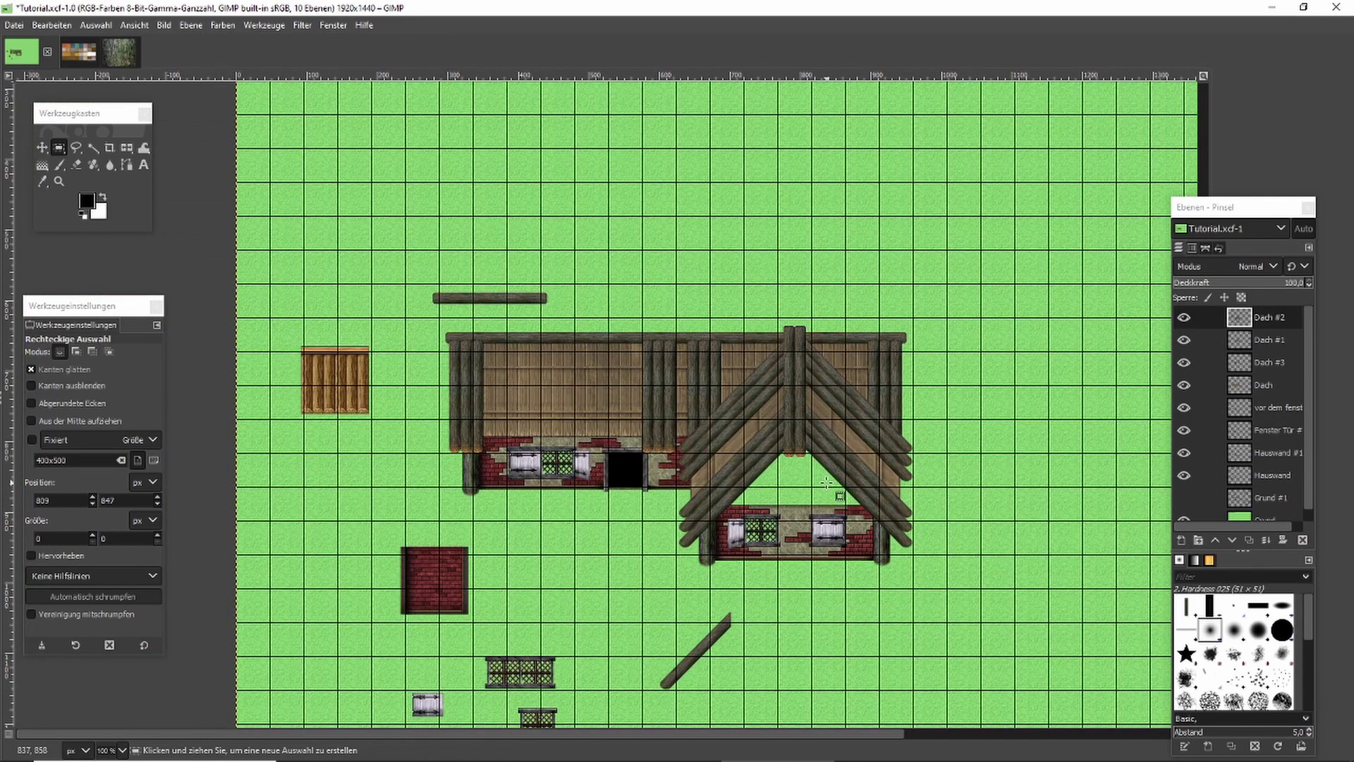
# Copy a dark 224 × 3 px strip along the main ridge beam's underside from layer Dach and make layer Dach #2 active.
pyautogui.scroll(-5, 826, 482)
pyautogui.keyDown('ctrl'); pyautogui.scroll(1, 680, 388); pyautogui.keyUp('ctrl')
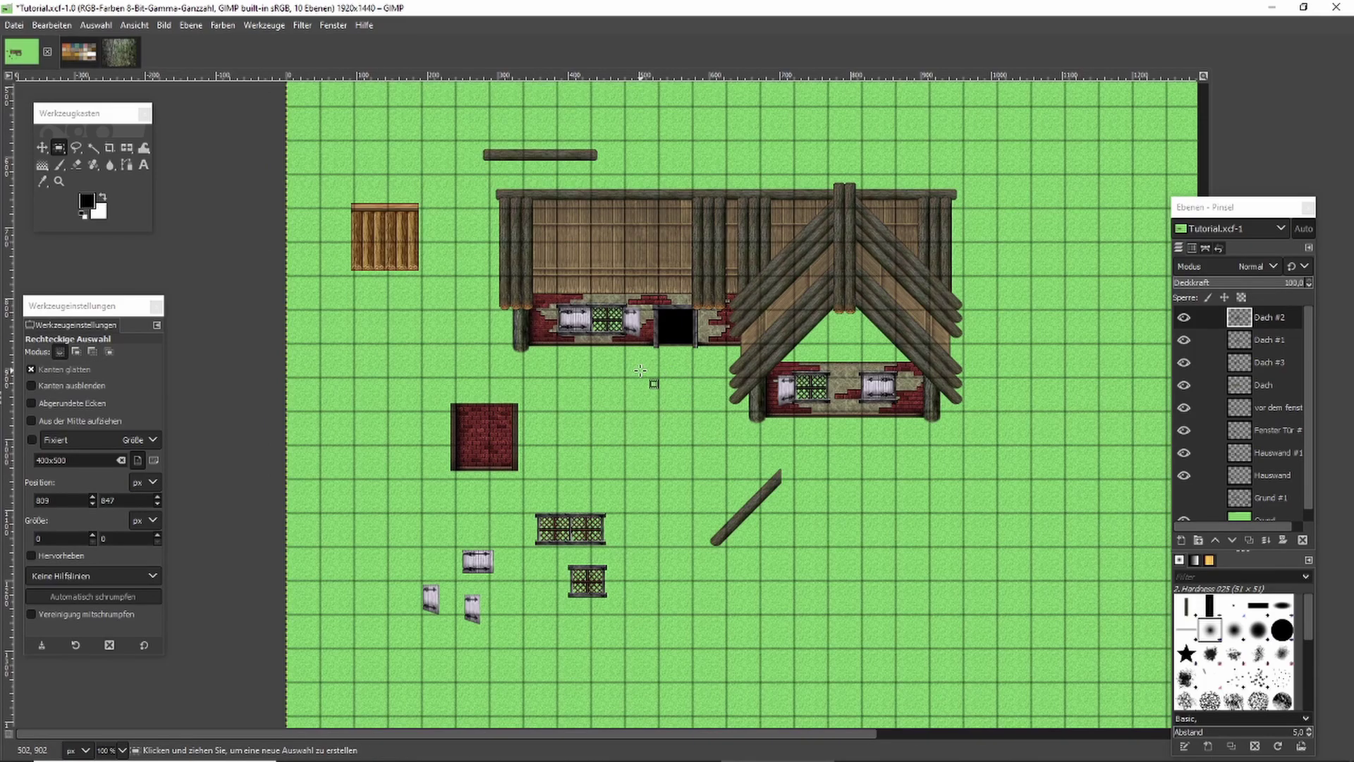
pyautogui.keyDown('ctrl'); pyautogui.scroll(5, 609, 158); pyautogui.keyUp('ctrl')
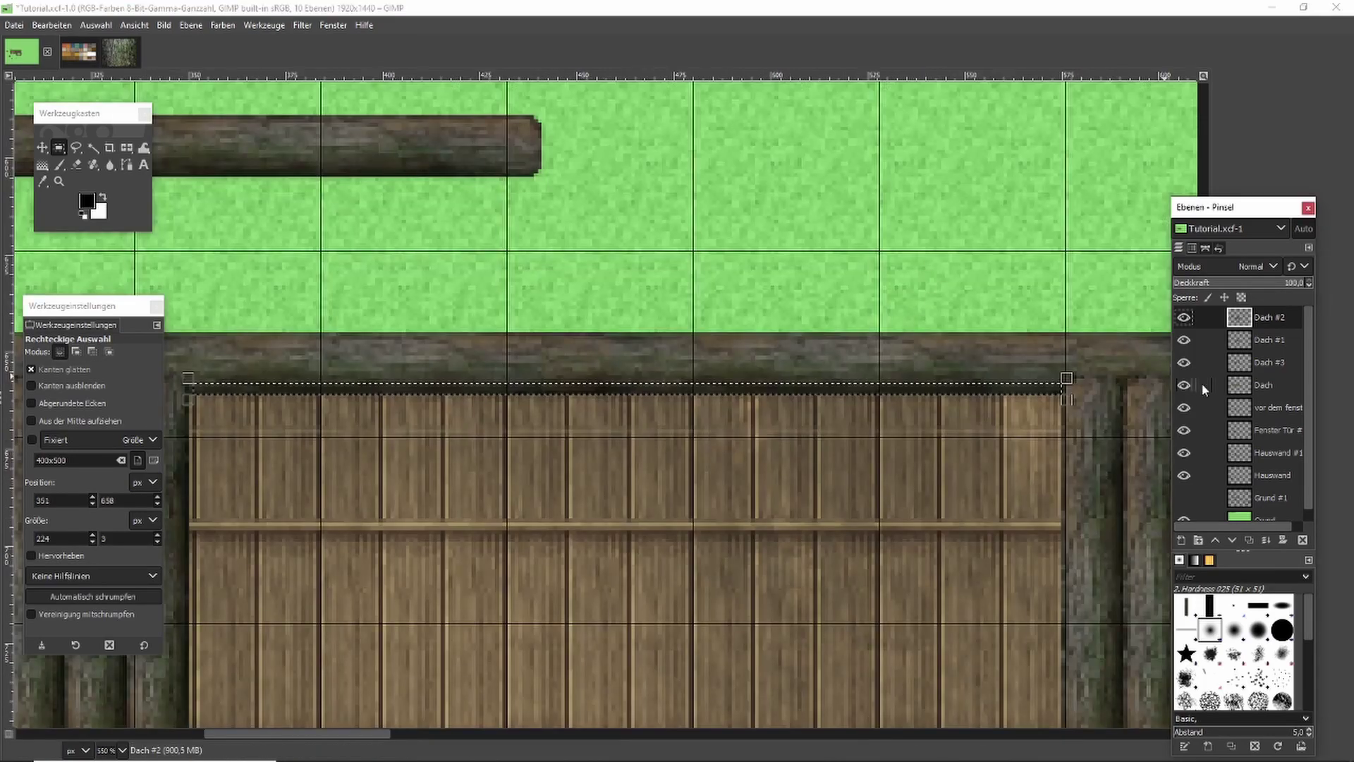
pyautogui.click(1265, 385)
pyautogui.hotkey('ctrl', 'c')
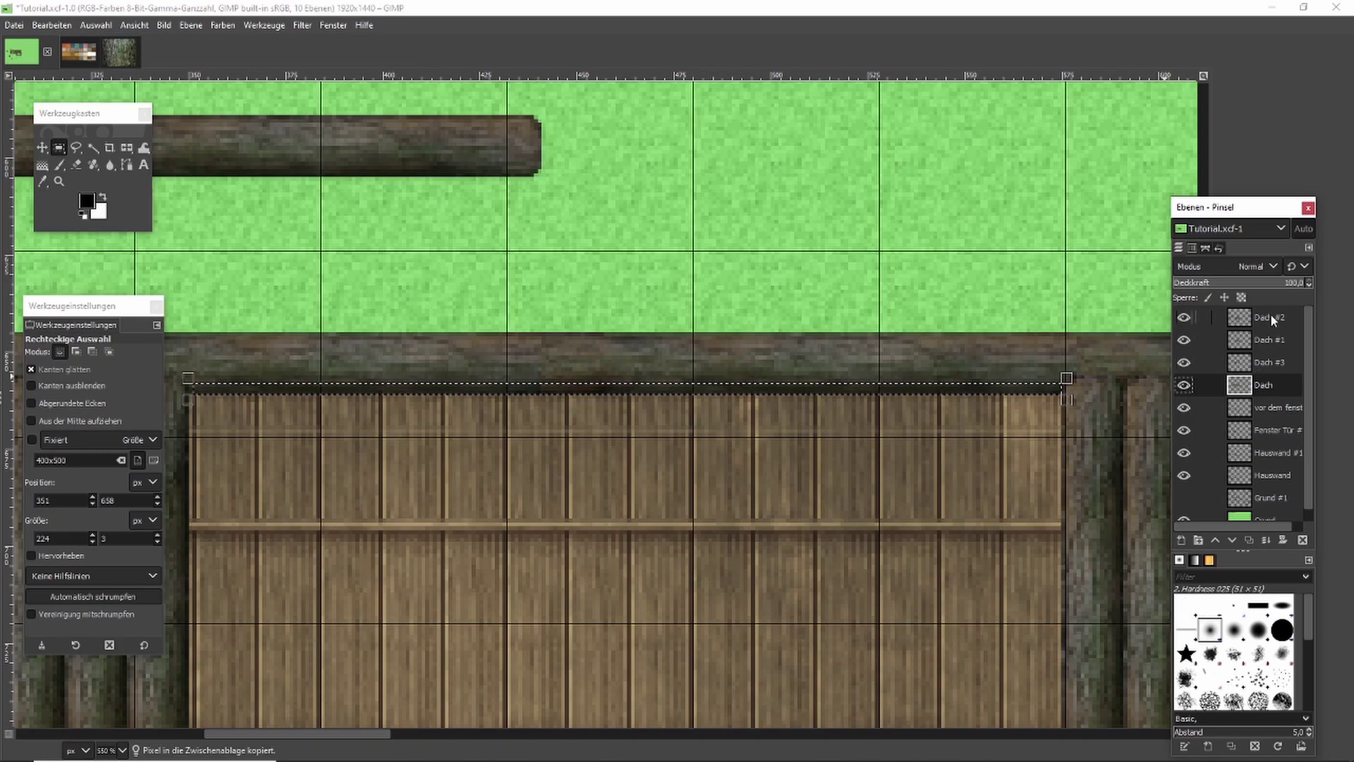
pyautogui.click(1271, 317)
# Paste the dark strip over the upper horizontal batten of the main roof's left plank section, align it between the beam groups, and anchor it.
pyautogui.keyDown('ctrl'); pyautogui.scroll(-2, 1018, 421); pyautogui.keyUp('ctrl')
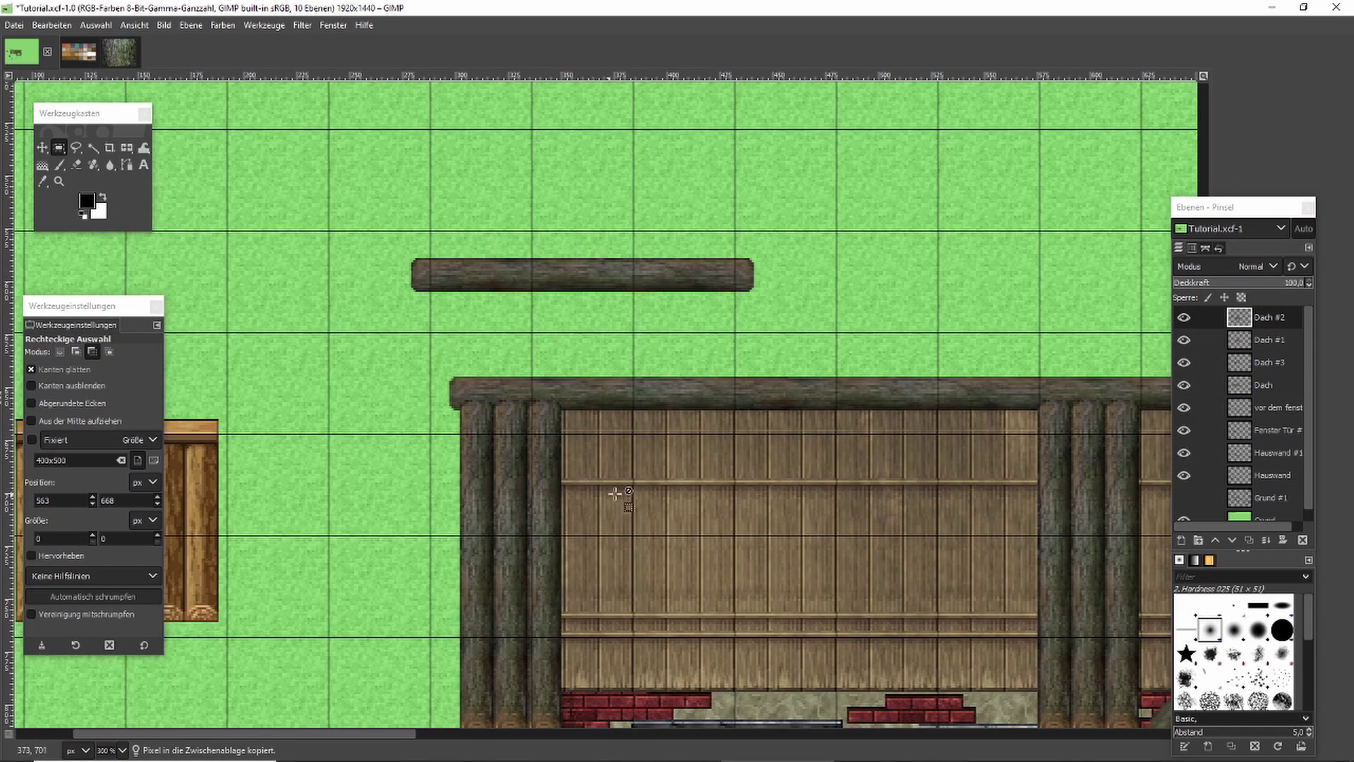
pyautogui.keyDown('ctrl'); pyautogui.scroll(2, 629, 495); pyautogui.keyUp('ctrl')
pyautogui.click(628, 496)
pyautogui.hotkey('ctrl', 'v')
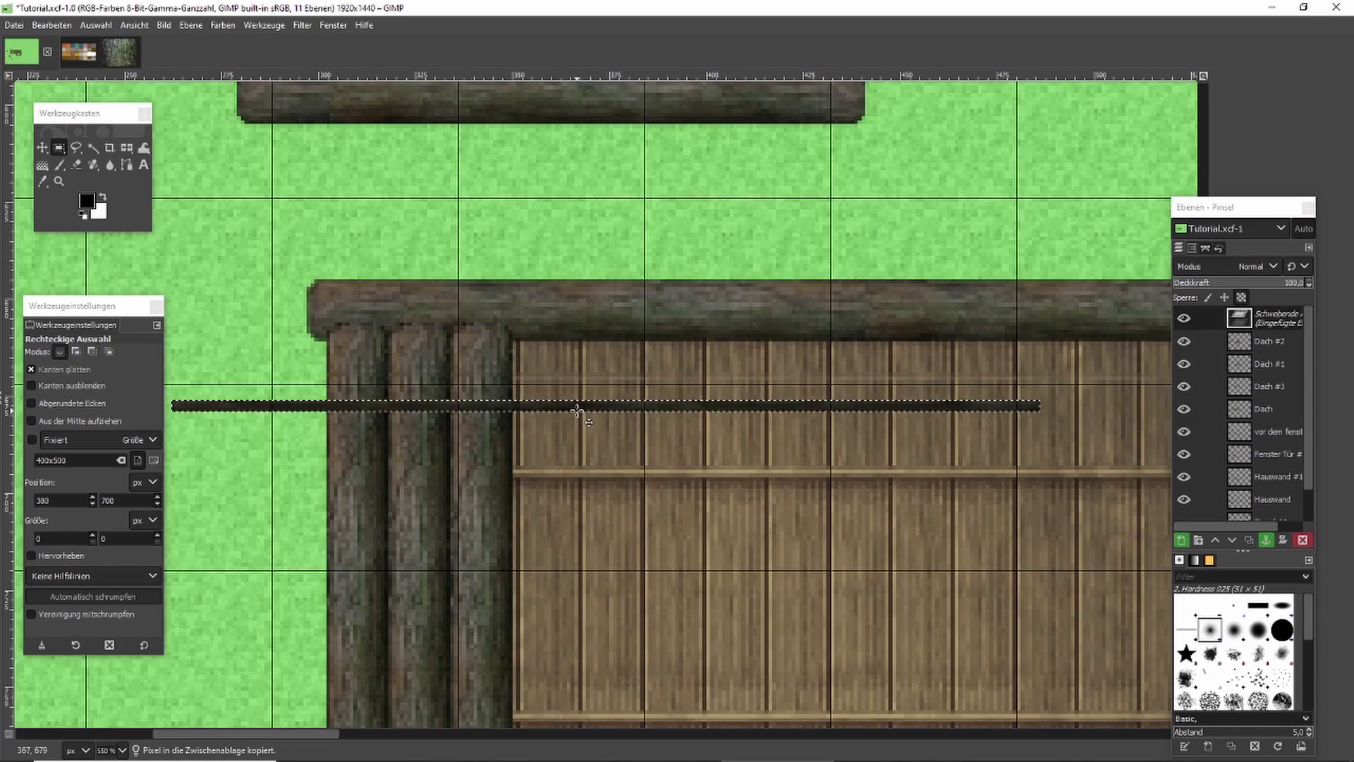
pyautogui.moveTo(574, 402); pyautogui.dragTo(946, 493)
pyautogui.keyDown('ctrl'); pyautogui.scroll(3, 622, 482); pyautogui.keyUp('ctrl')
pyautogui.moveTo(566, 493); pyautogui.dragTo(478, 460)
pyautogui.keyDown('ctrl'); pyautogui.scroll(-3, 479, 459); pyautogui.keyUp('ctrl')
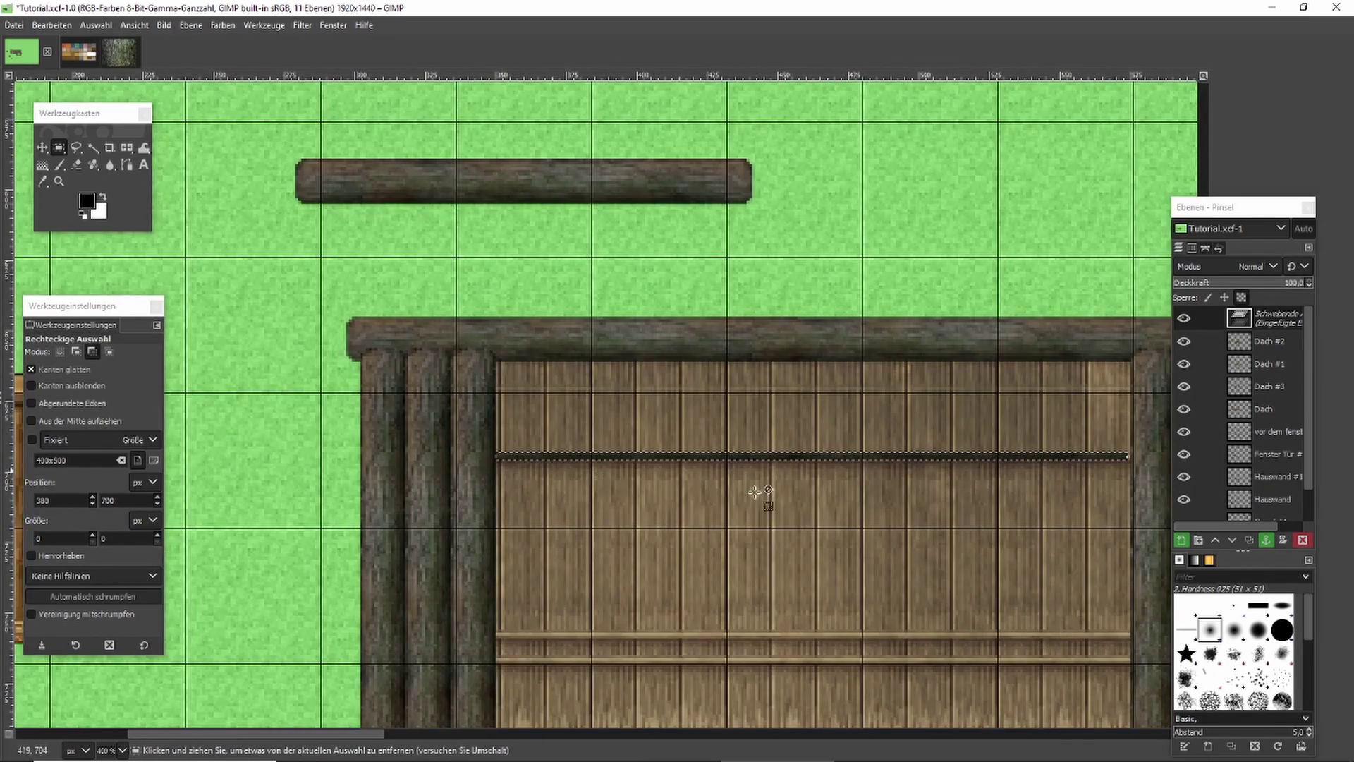
pyautogui.keyDown('ctrl'); pyautogui.scroll(3, 1149, 455); pyautogui.keyUp('ctrl')
pyautogui.keyDown('ctrl'); pyautogui.scroll(1, 1106, 387); pyautogui.keyUp('ctrl')
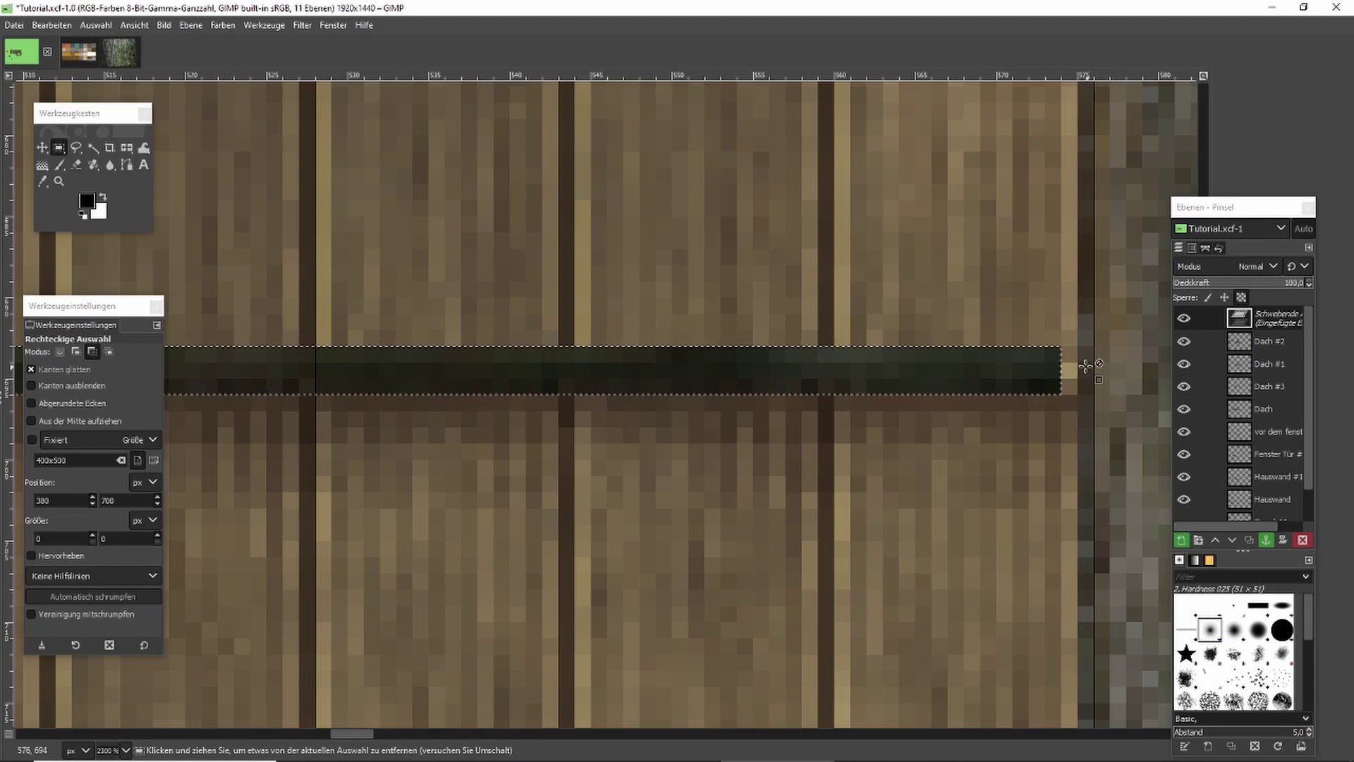
pyautogui.moveTo(1028, 374); pyautogui.dragTo(1037, 374)
pyautogui.click(1036, 318)
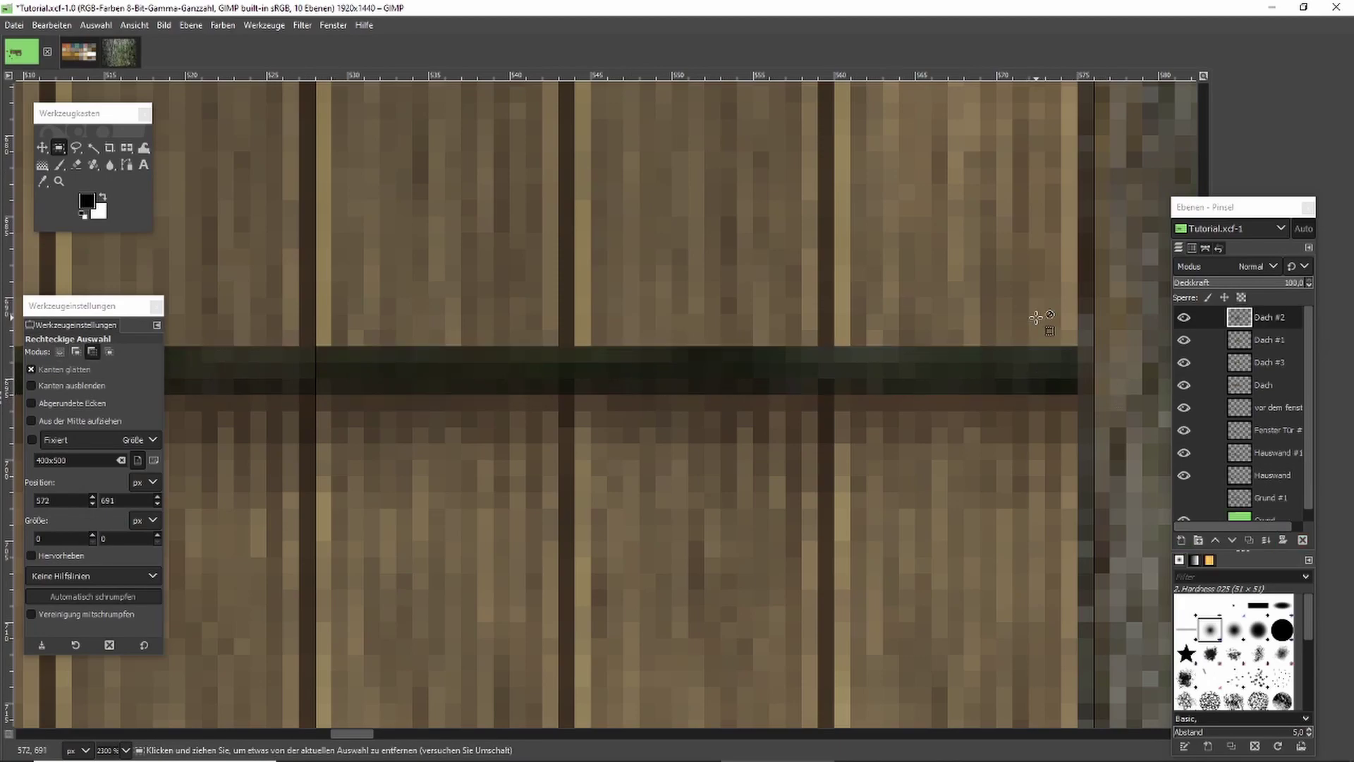
# Paste the dark strip over the upper of the two lower battens in the main roof's left plank section and align it with the side beams.
pyautogui.keyDown('ctrl'); pyautogui.scroll(-6, 1036, 318); pyautogui.keyUp('ctrl')
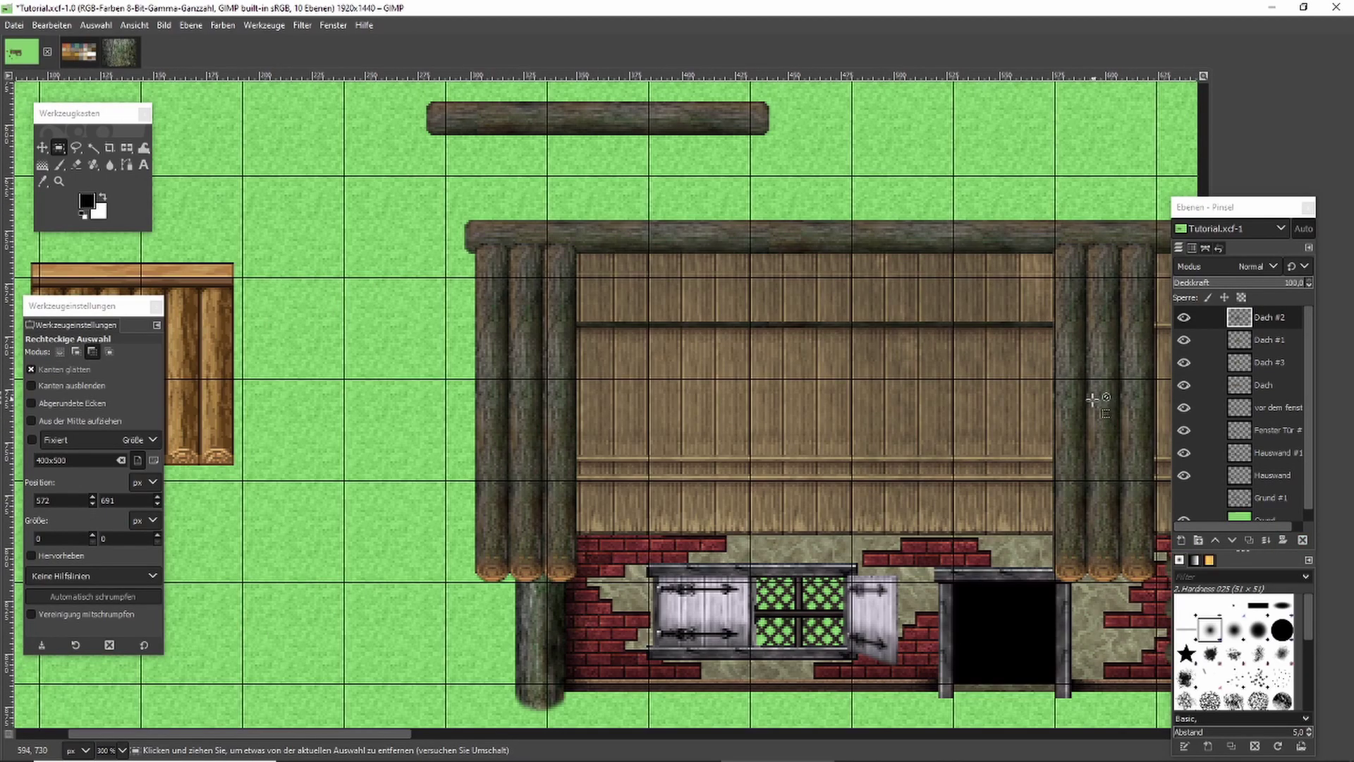
pyautogui.keyDown('ctrl'); pyautogui.scroll(-1, 1093, 399); pyautogui.keyUp('ctrl')
pyautogui.keyDown('ctrl'); pyautogui.scroll(2, 1026, 455); pyautogui.keyUp('ctrl')
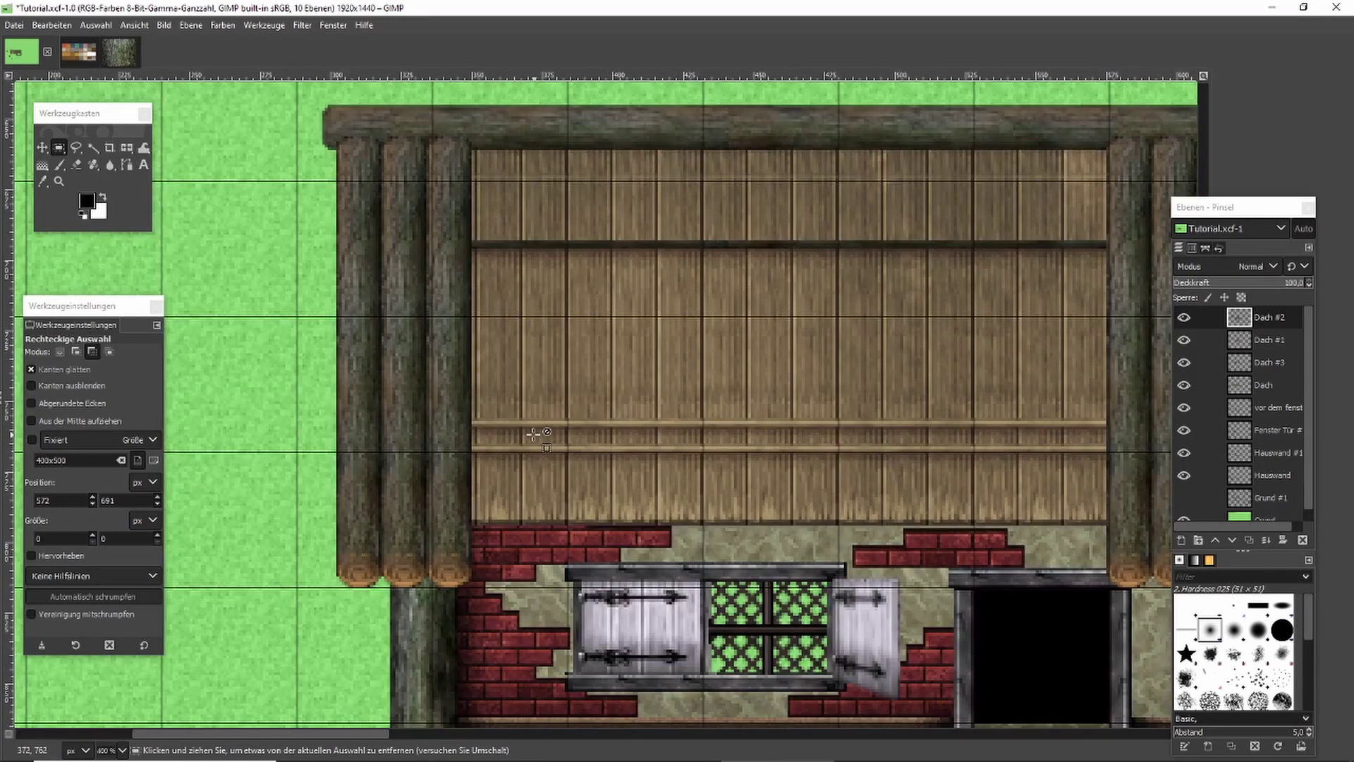
pyautogui.keyDown('ctrl'); pyautogui.scroll(3, 535, 434); pyautogui.keyUp('ctrl')
pyautogui.hotkey('ctrl', 'v')
pyautogui.moveTo(469, 402); pyautogui.dragTo(780, 421)
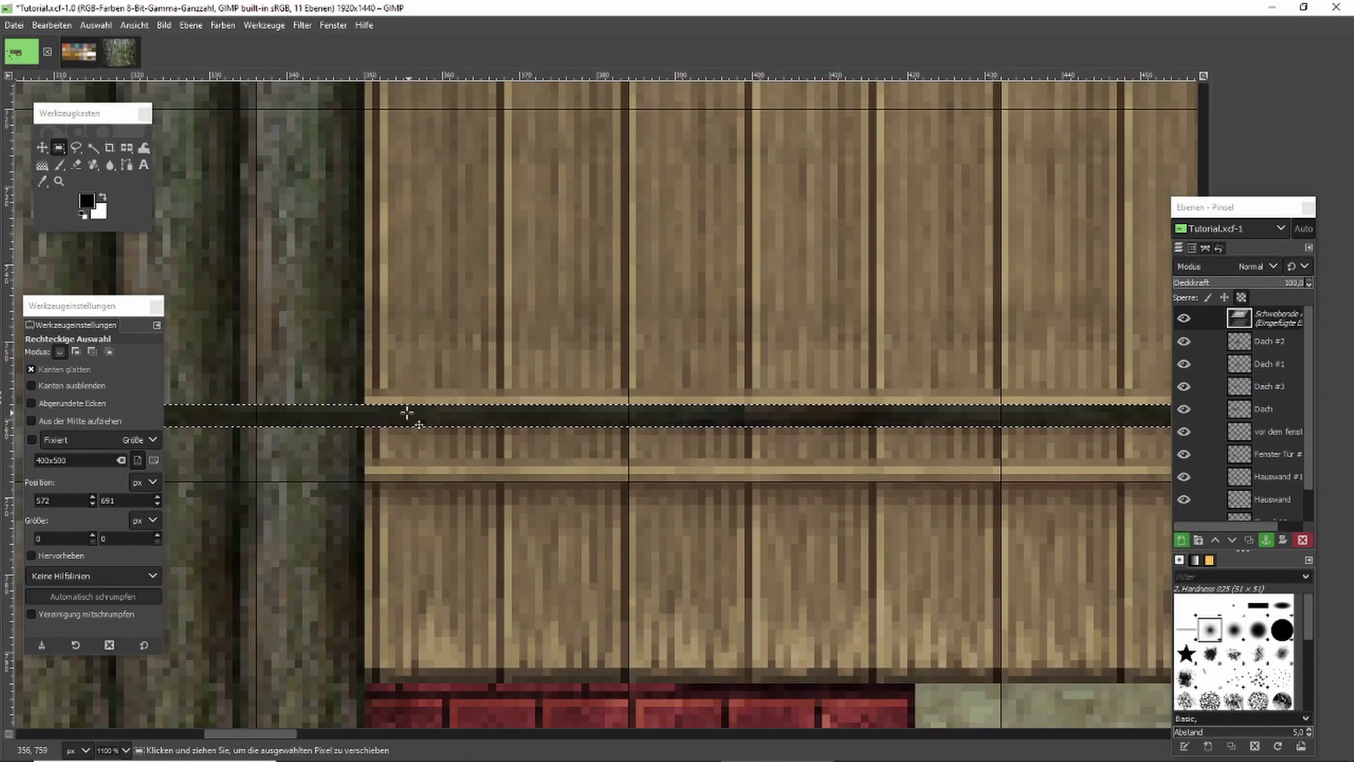
pyautogui.keyDown('ctrl'); pyautogui.scroll(1, 408, 413); pyautogui.keyUp('ctrl')
pyautogui.moveTo(408, 414); pyautogui.dragTo(407, 403)
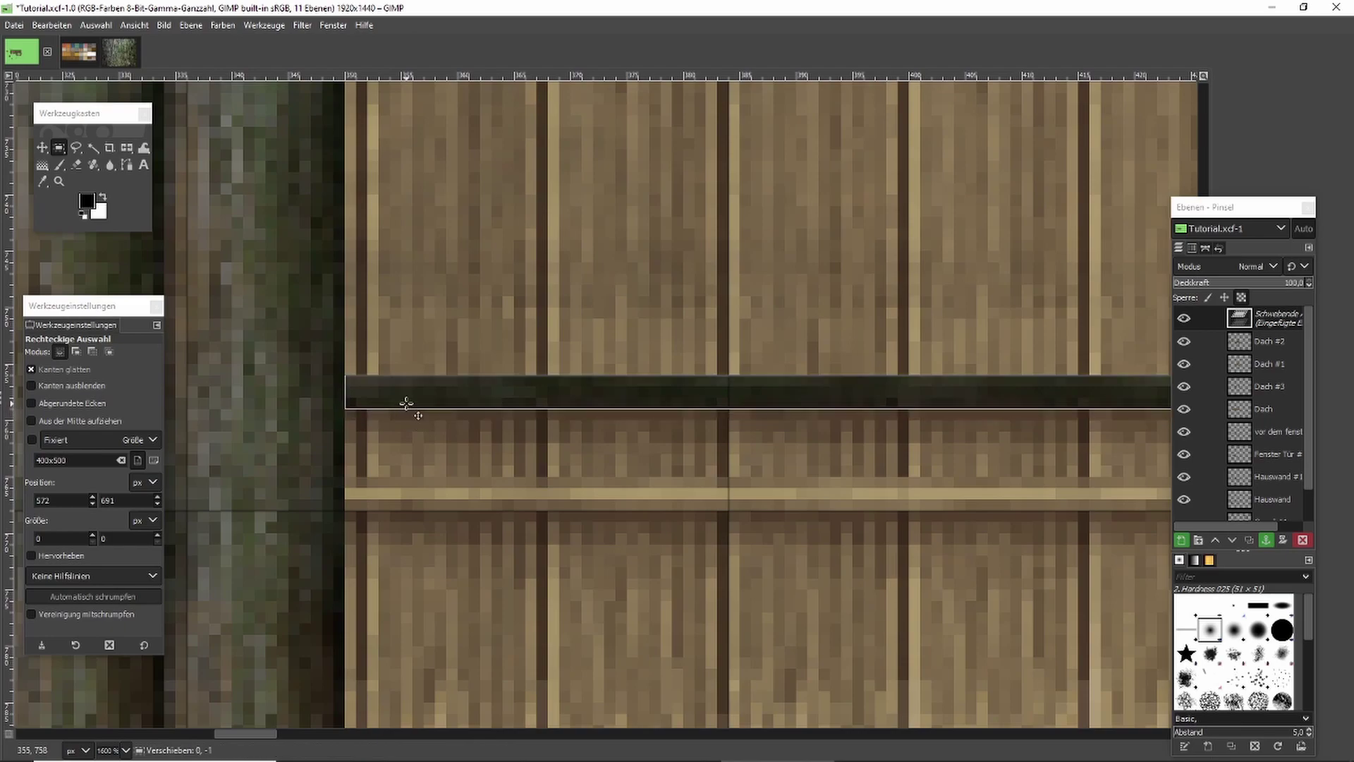
pyautogui.keyDown('ctrl'); pyautogui.scroll(-4, 458, 434); pyautogui.keyUp('ctrl')
pyautogui.keyDown('ctrl'); pyautogui.scroll(4, 1055, 393); pyautogui.keyUp('ctrl')
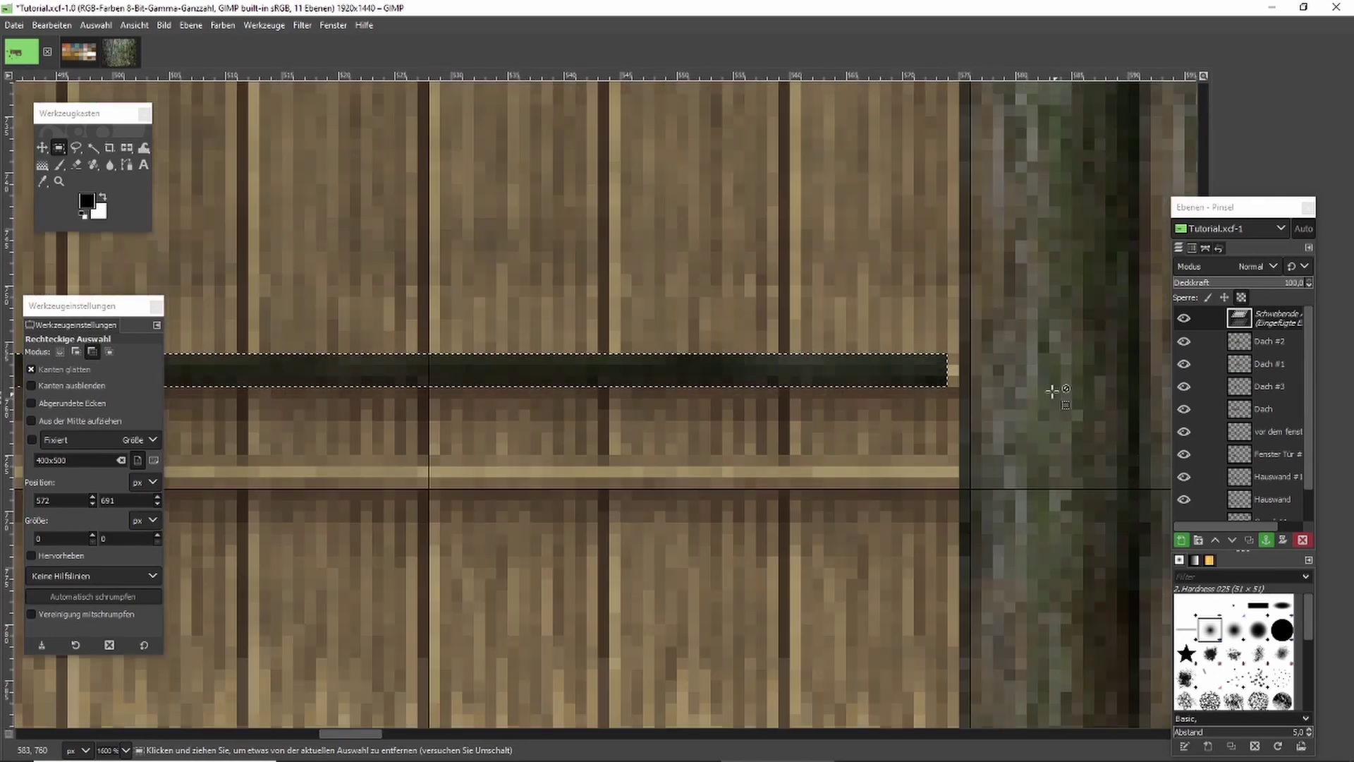
pyautogui.keyDown('ctrl'); pyautogui.scroll(1, 1055, 393); pyautogui.keyUp('ctrl')
pyautogui.moveTo(838, 342); pyautogui.dragTo(868, 357)
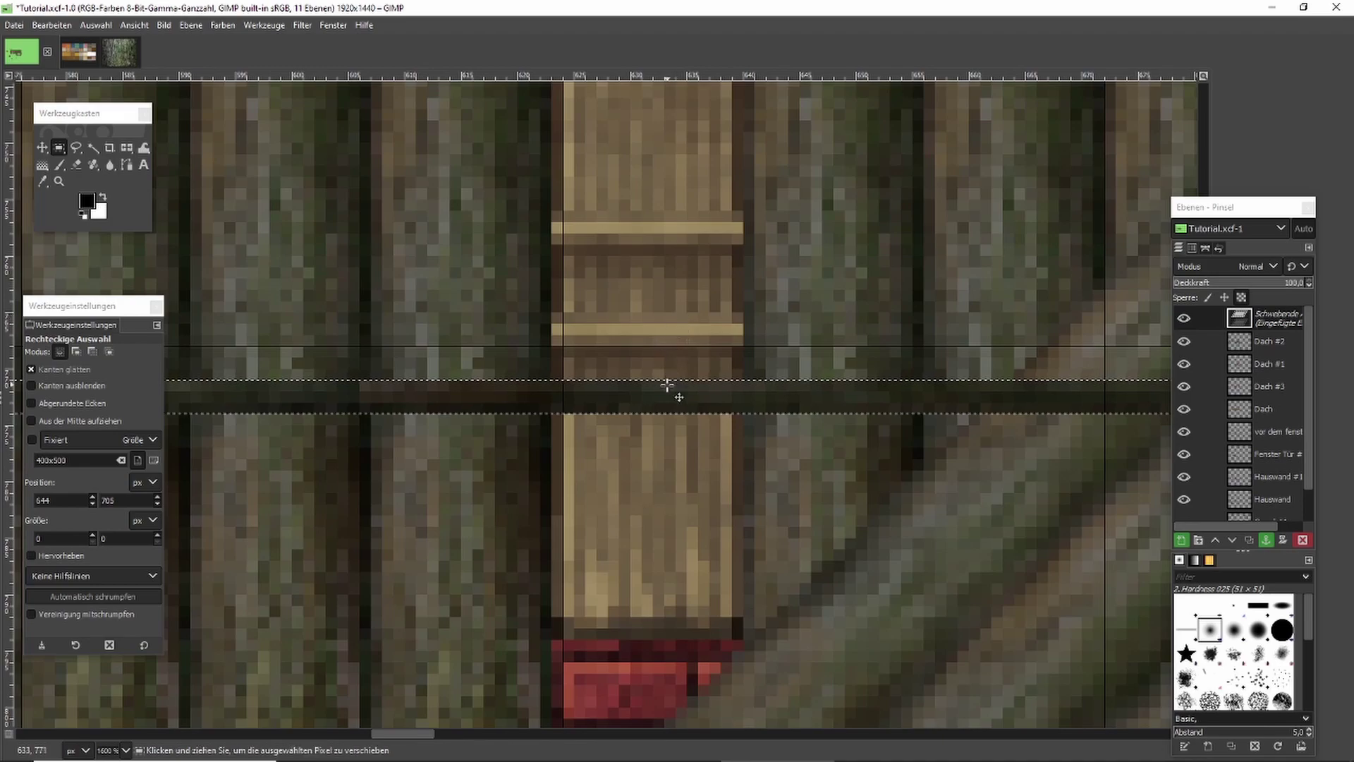
# Cover both lower battens in the narrow plank section left of the gable with the dark strip, selecting only the section's width.
pyautogui.moveTo(671, 387); pyautogui.dragTo(671, 218)
pyautogui.moveTo(552, 177); pyautogui.dragTo(695, 320)
pyautogui.hotkey('ctrl', 'v')
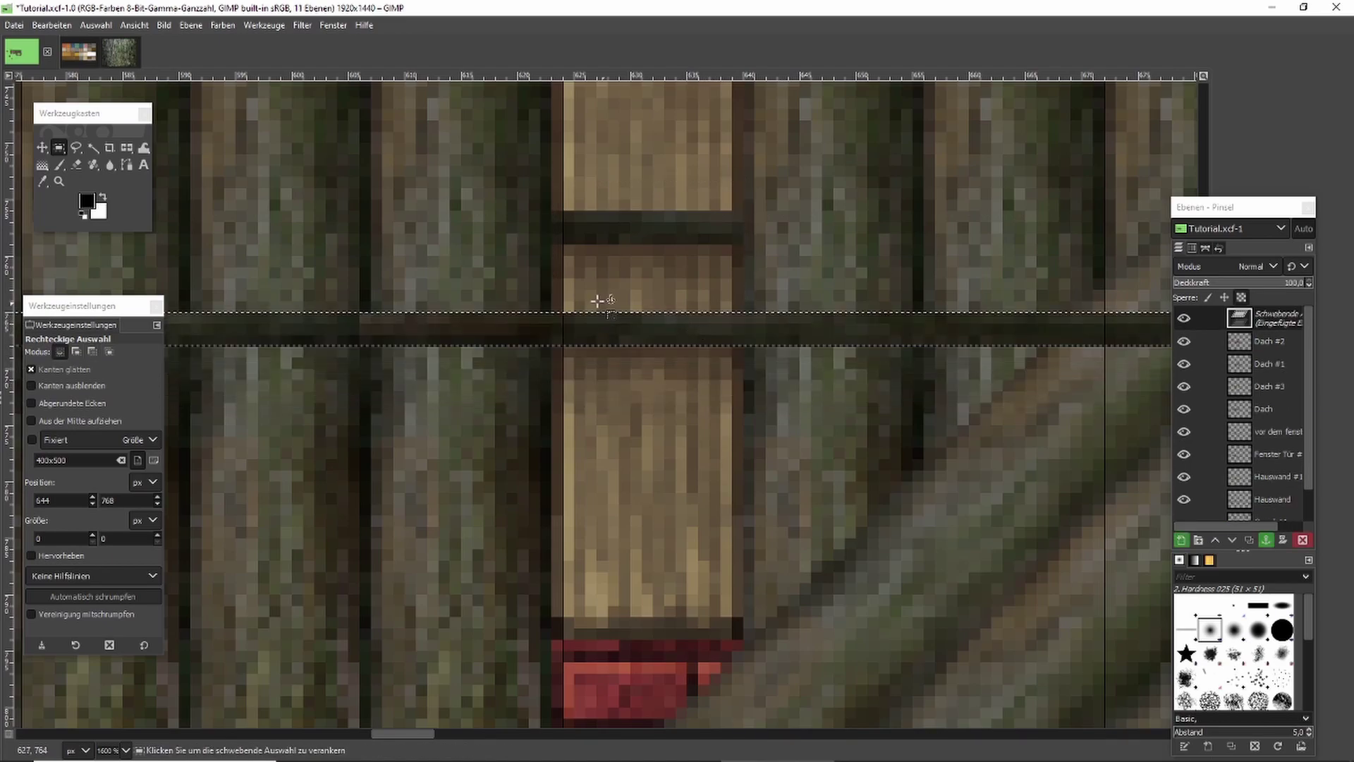
pyautogui.moveTo(552, 290); pyautogui.dragTo(743, 436)
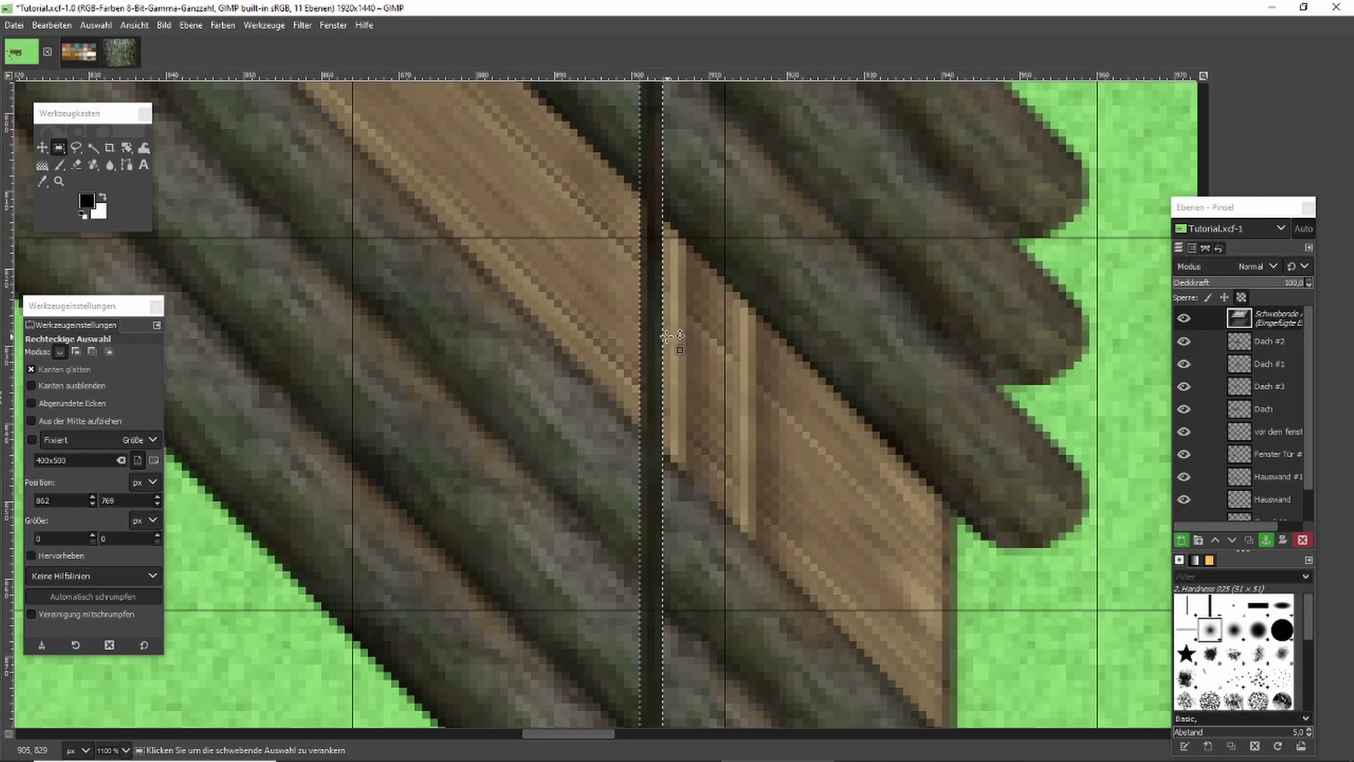
# Cover the two vertical battens on the gable's right slope with dark strips limited to the plank area between the slanted logs, and anchor them.
pyautogui.moveTo(655, 335); pyautogui.dragTo(676, 341)
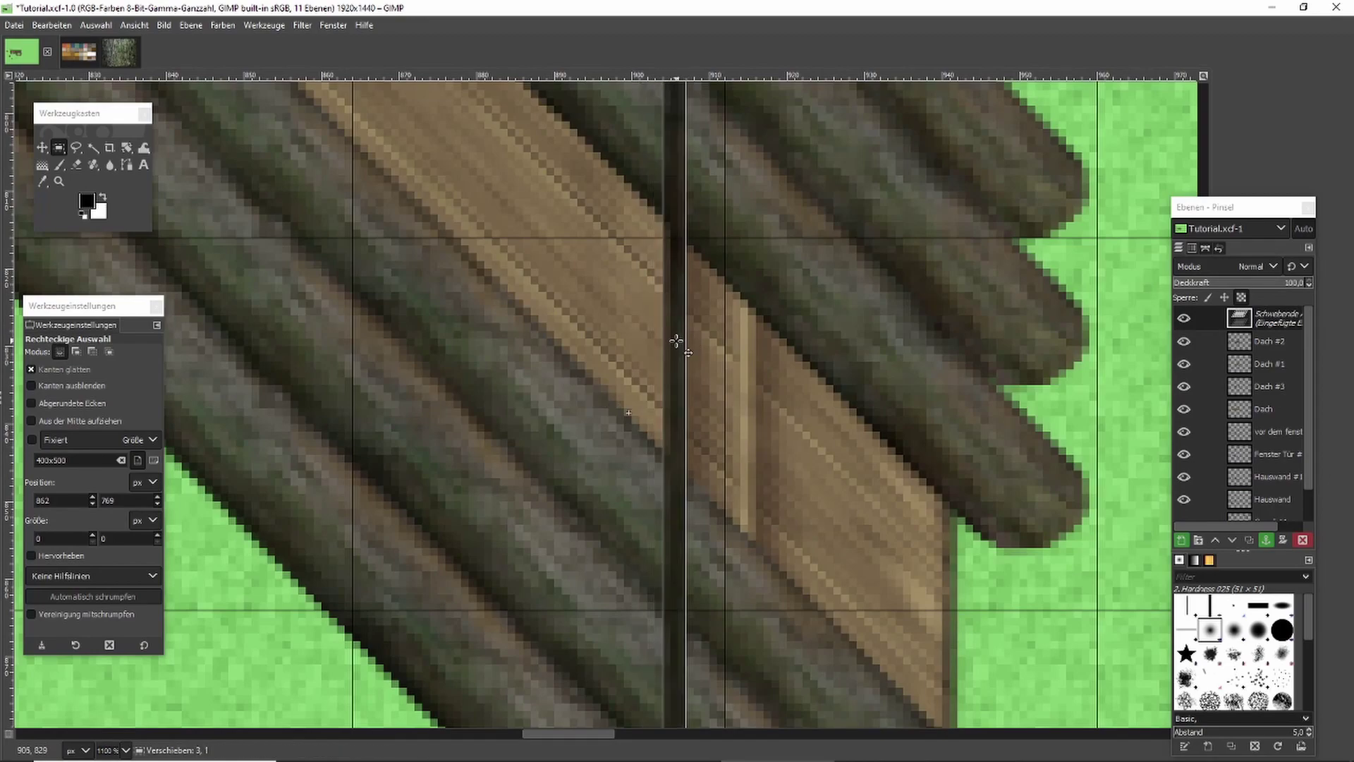
pyautogui.moveTo(656, 222); pyautogui.dragTo(694, 478)
pyautogui.click(815, 409)
pyautogui.hotkey('ctrl', 'v')
pyautogui.moveTo(657, 381); pyautogui.dragTo(750, 447)
pyautogui.moveTo(725, 293); pyautogui.dragTo(764, 539)
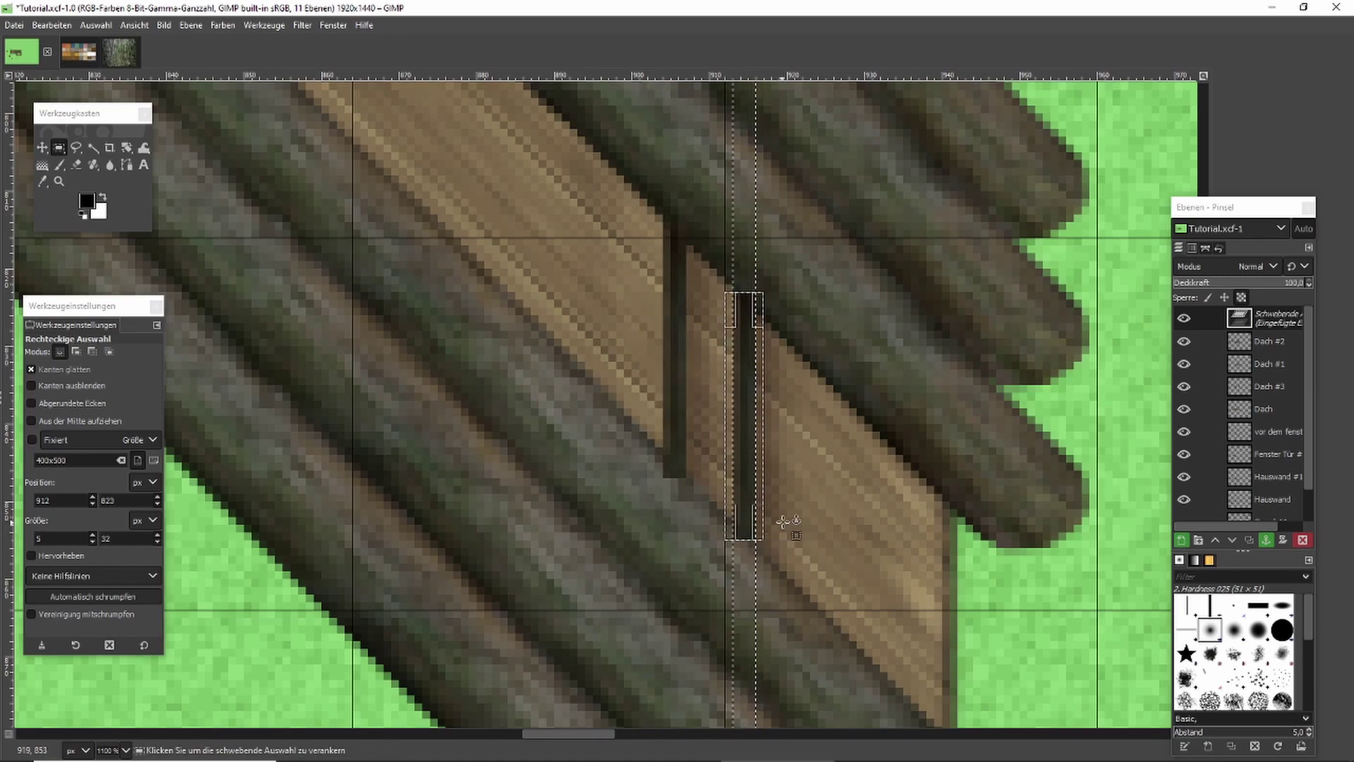
pyautogui.click(852, 499)
# Cover the protruding lower ends of the two dark strips on the gable's right slope with a small copied piece of log bark.
pyautogui.scroll(-3, 852, 455)
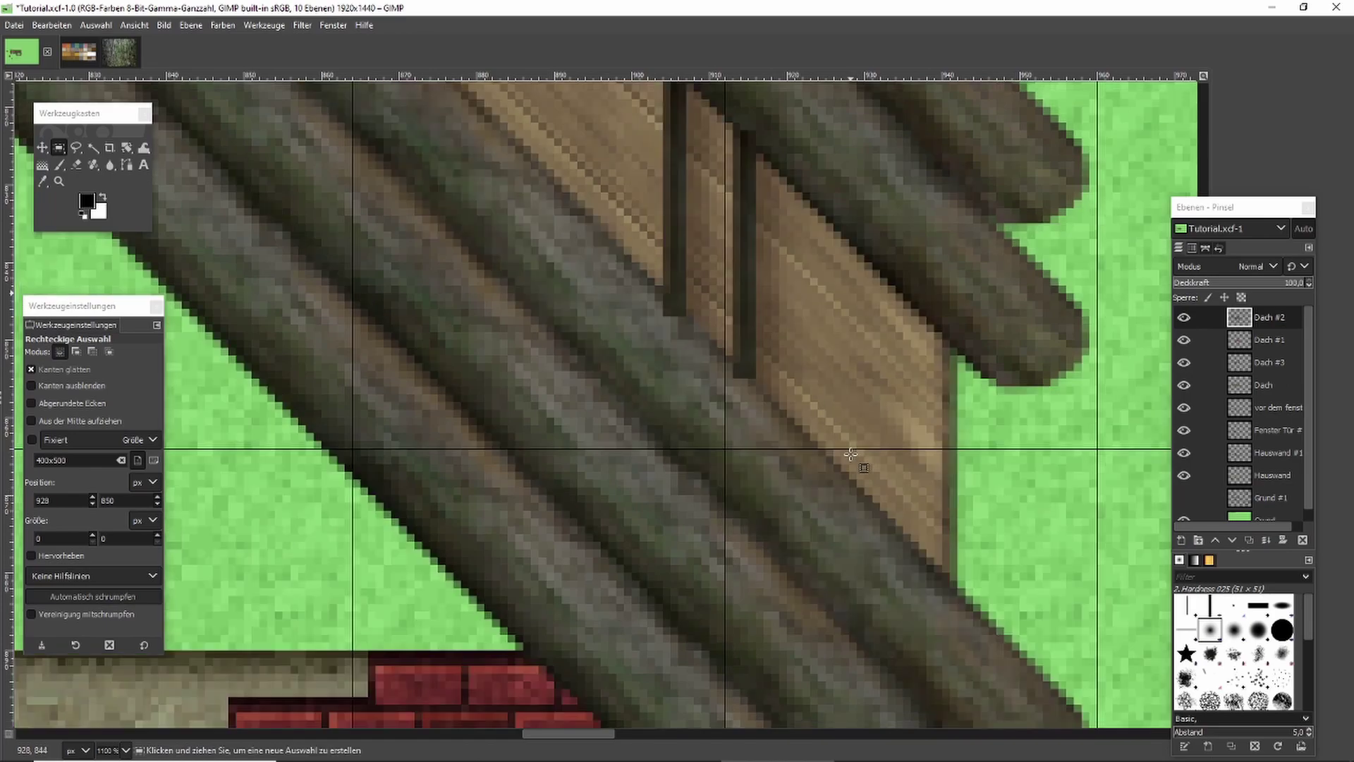
pyautogui.moveTo(764, 395)
pyautogui.mouseDown()
pyautogui.moveTo(795, 480)
pyautogui.moveTo(850, 503)
pyautogui.moveTo(749, 408)
pyautogui.mouseUp()
pyautogui.hotkey('ctrl', 'c')
pyautogui.hotkey('ctrl', 'v')
pyautogui.click(801, 393)
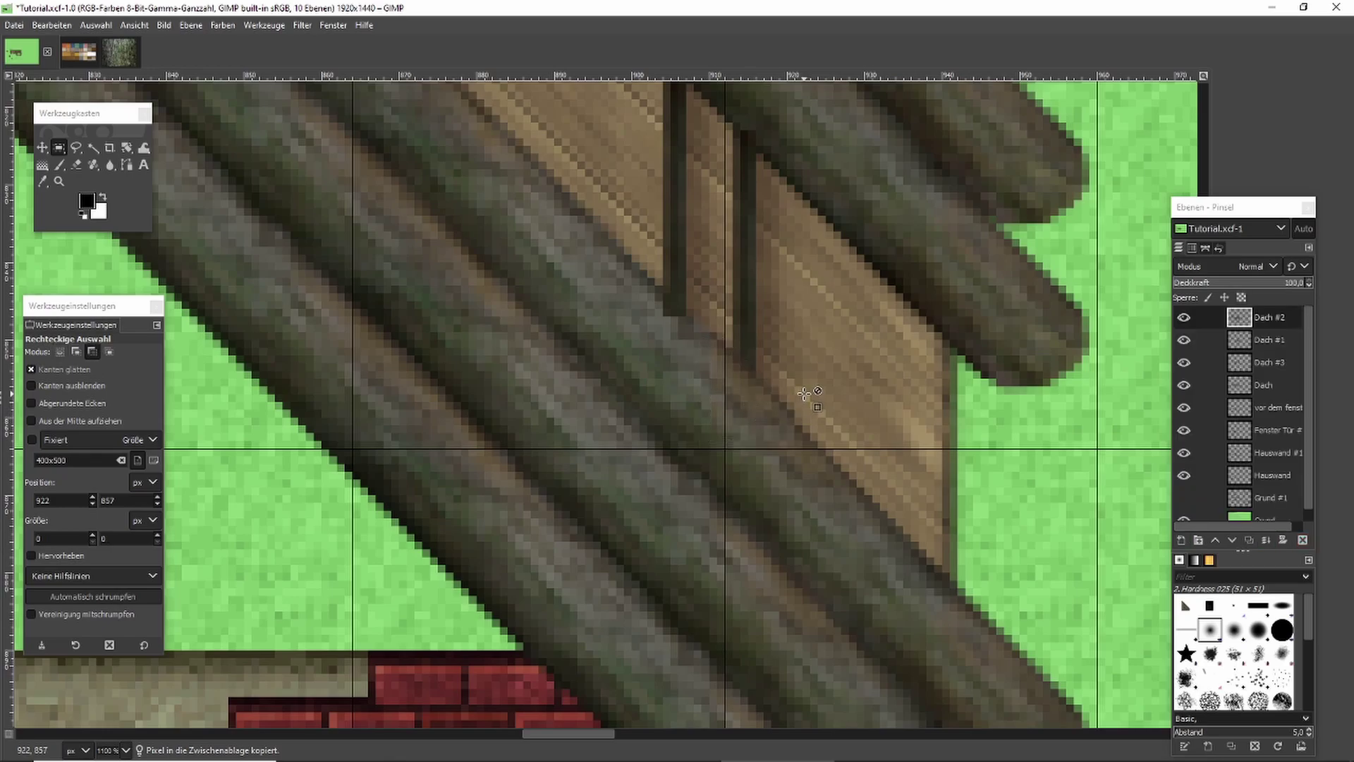
pyautogui.scroll(-3, 809, 388)
pyautogui.scroll(3, 767, 363)
pyautogui.hotkey('ctrl', 'v')
pyautogui.moveTo(649, 408); pyautogui.dragTo(726, 366)
pyautogui.scroll(-3, 727, 365)
pyautogui.click(810, 345)
pyautogui.scroll(-3, 810, 345)
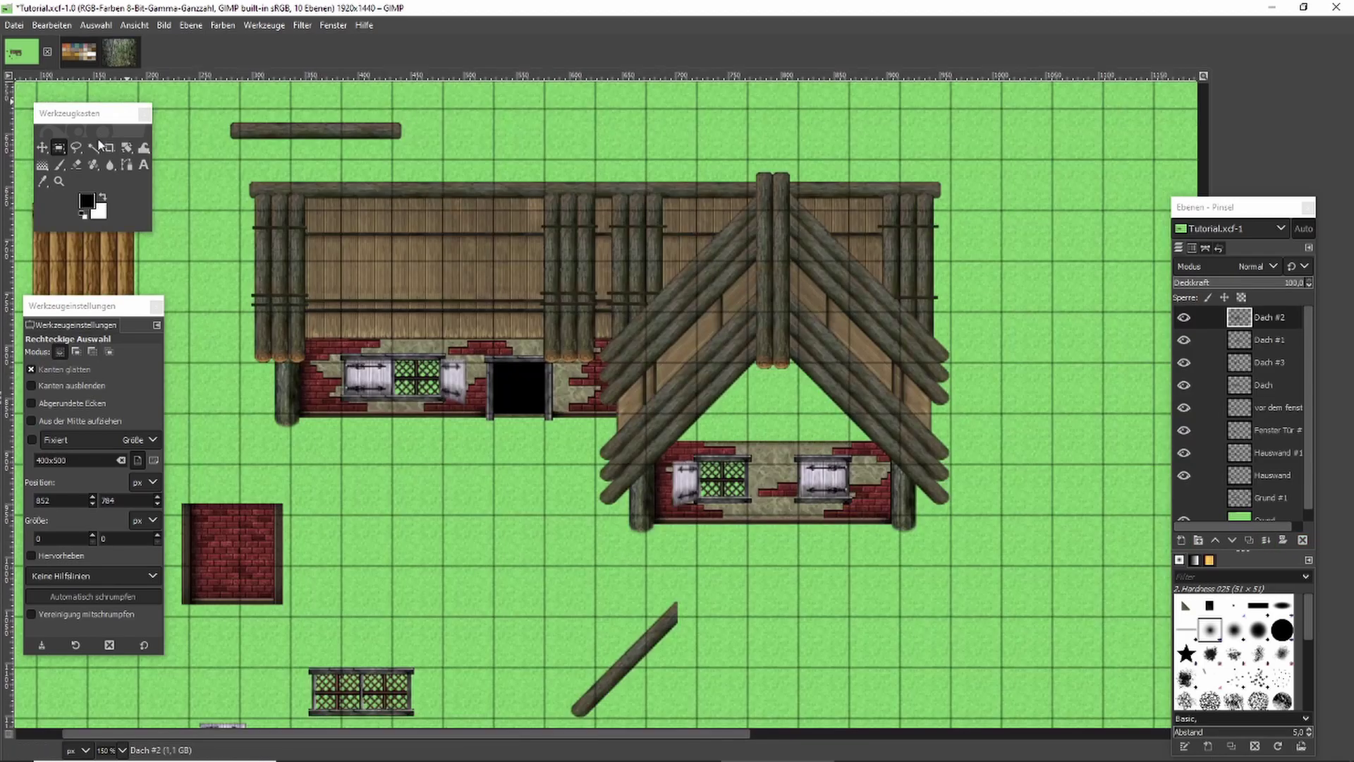
# Outline the gable's left slope below its uppermost log with a free selection, copy its logs and dark strips, and delete them.
pyautogui.click(76, 148)
pyautogui.scroll(4, 754, 210)
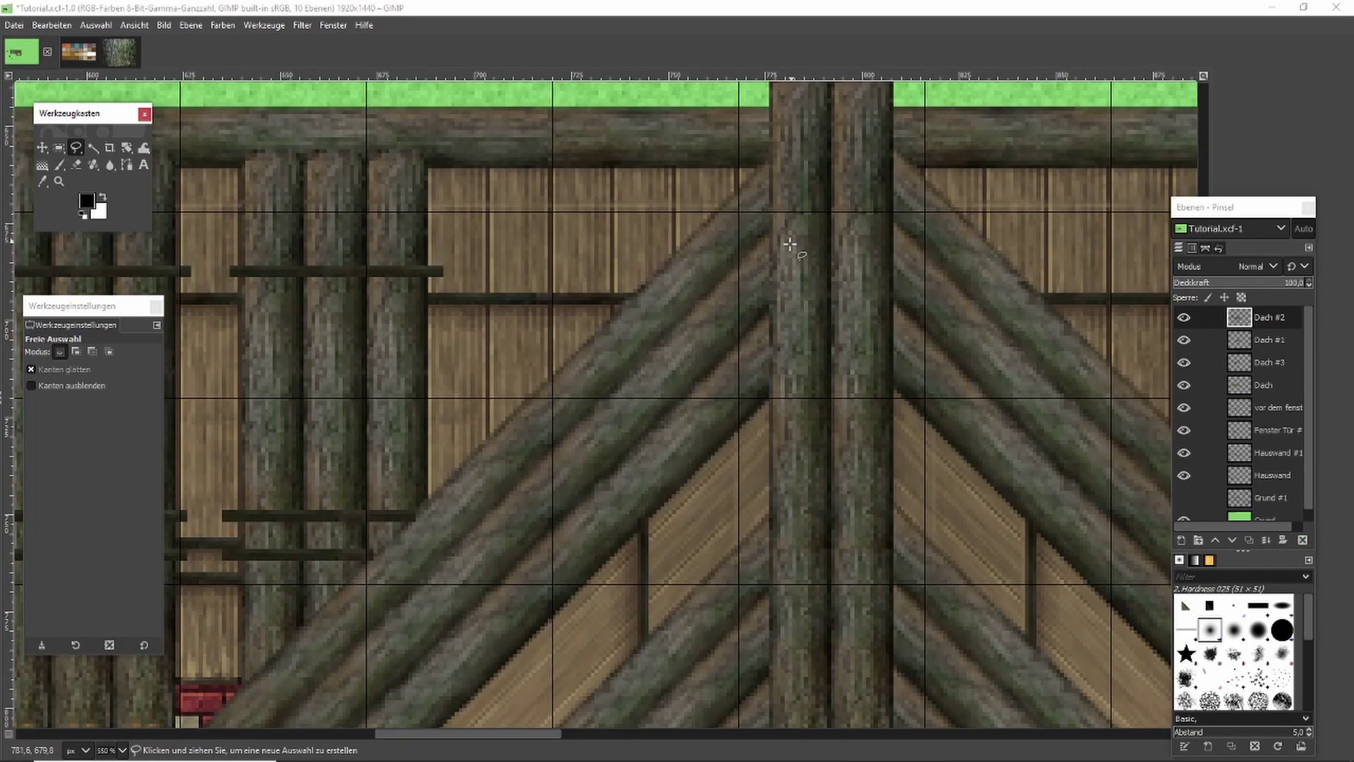
pyautogui.click(768, 231)
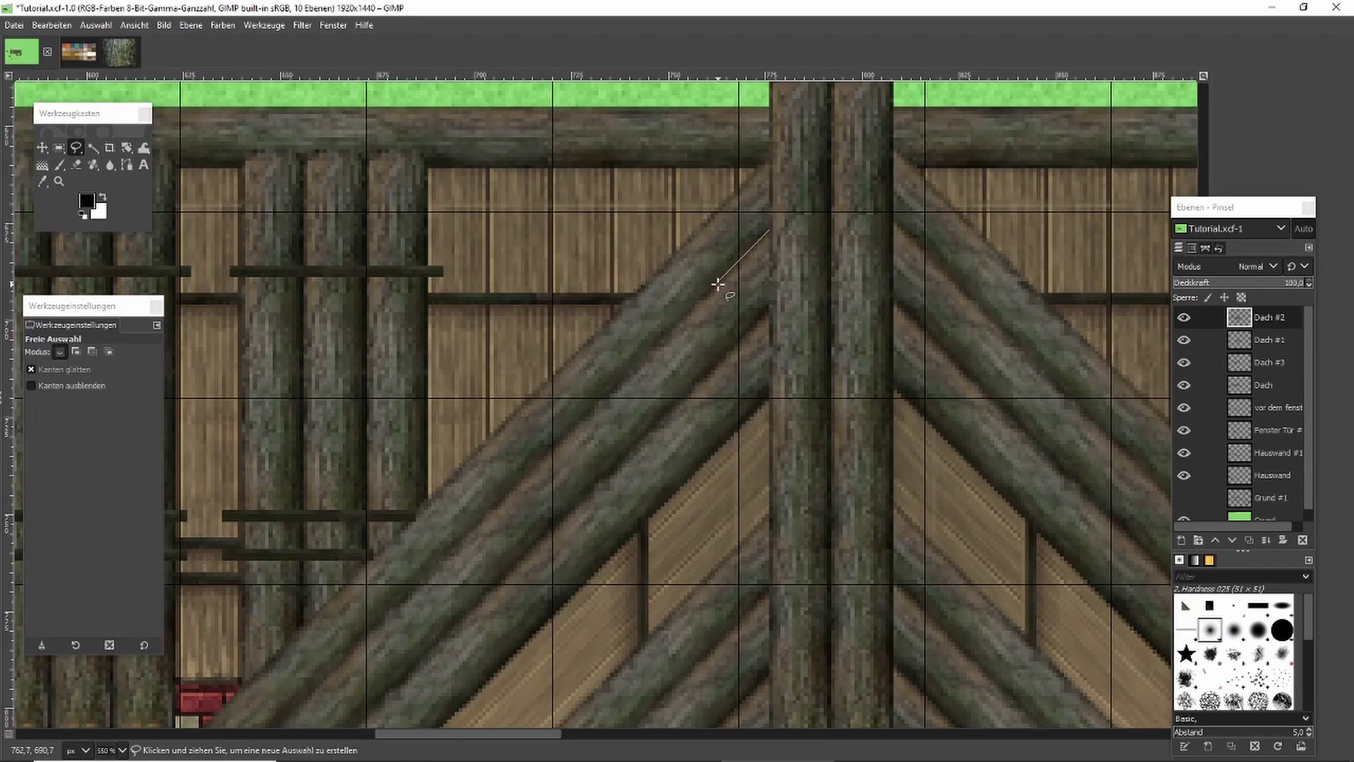
pyautogui.scroll(-3, 719, 284)
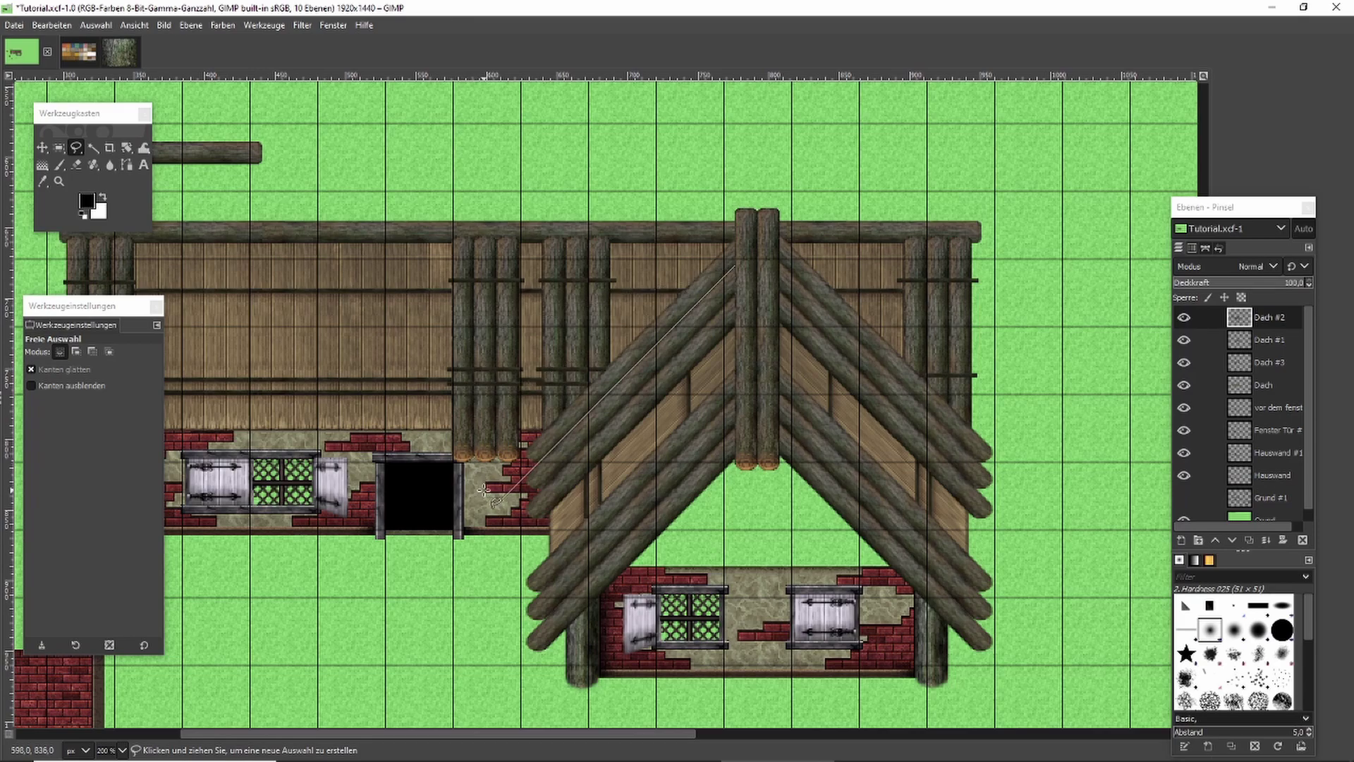
pyautogui.click(505, 684)
pyautogui.click(694, 661)
pyautogui.scroll(3, 737, 476)
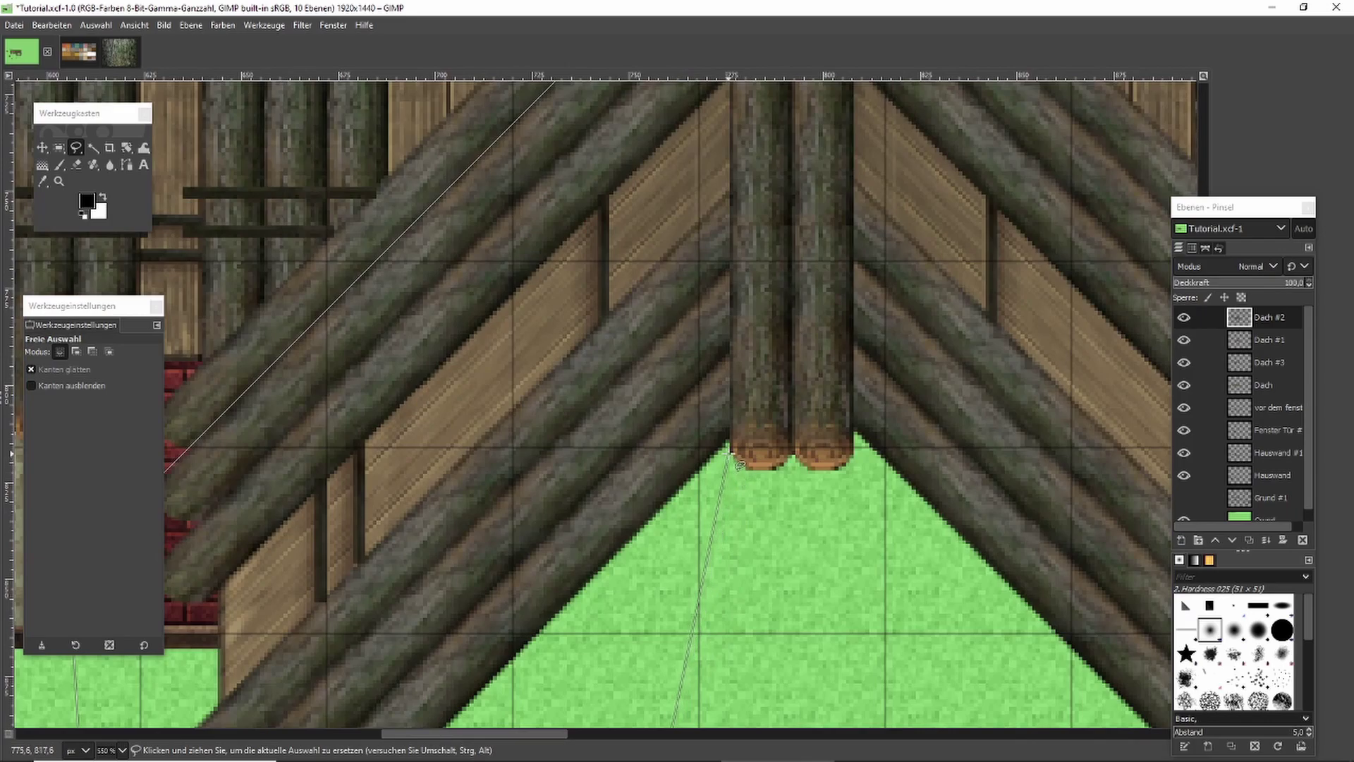
pyautogui.scroll(5, 737, 463)
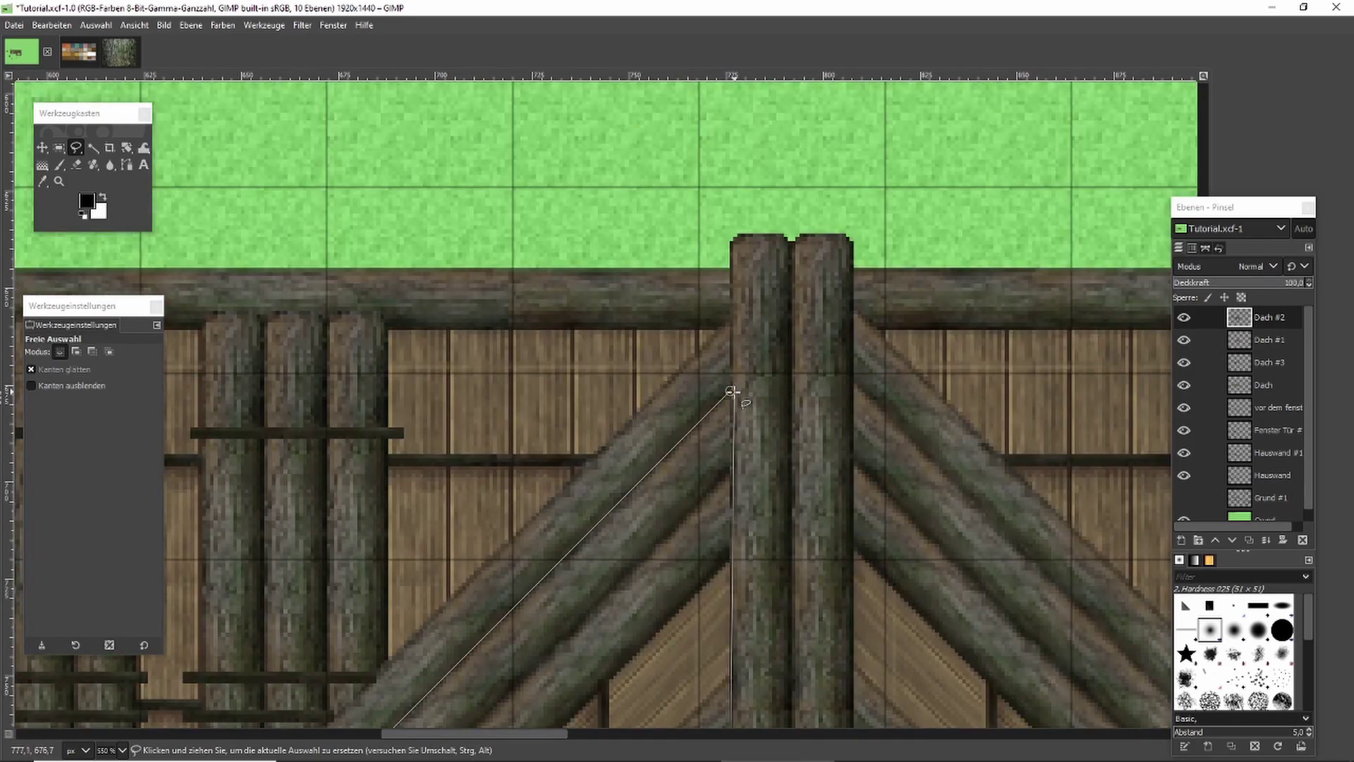
pyautogui.scroll(-3, 734, 395)
pyautogui.press('Return')
pyautogui.hotkey('ctrl', 'c')
pyautogui.press('Delete')
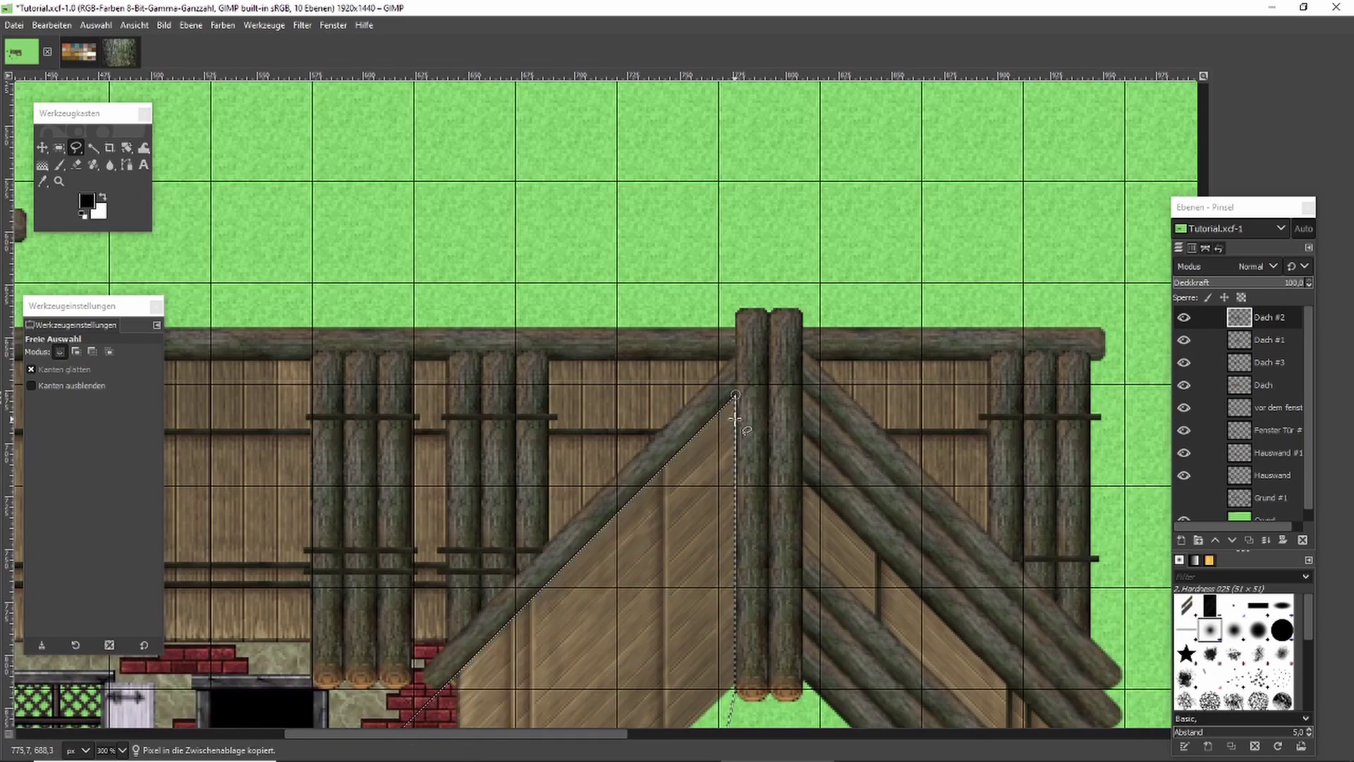
# Paste the cut logs of the gable's left slope back and switch to rectangular selection for repositioning them.
pyautogui.hotkey('ctrl', 'v')
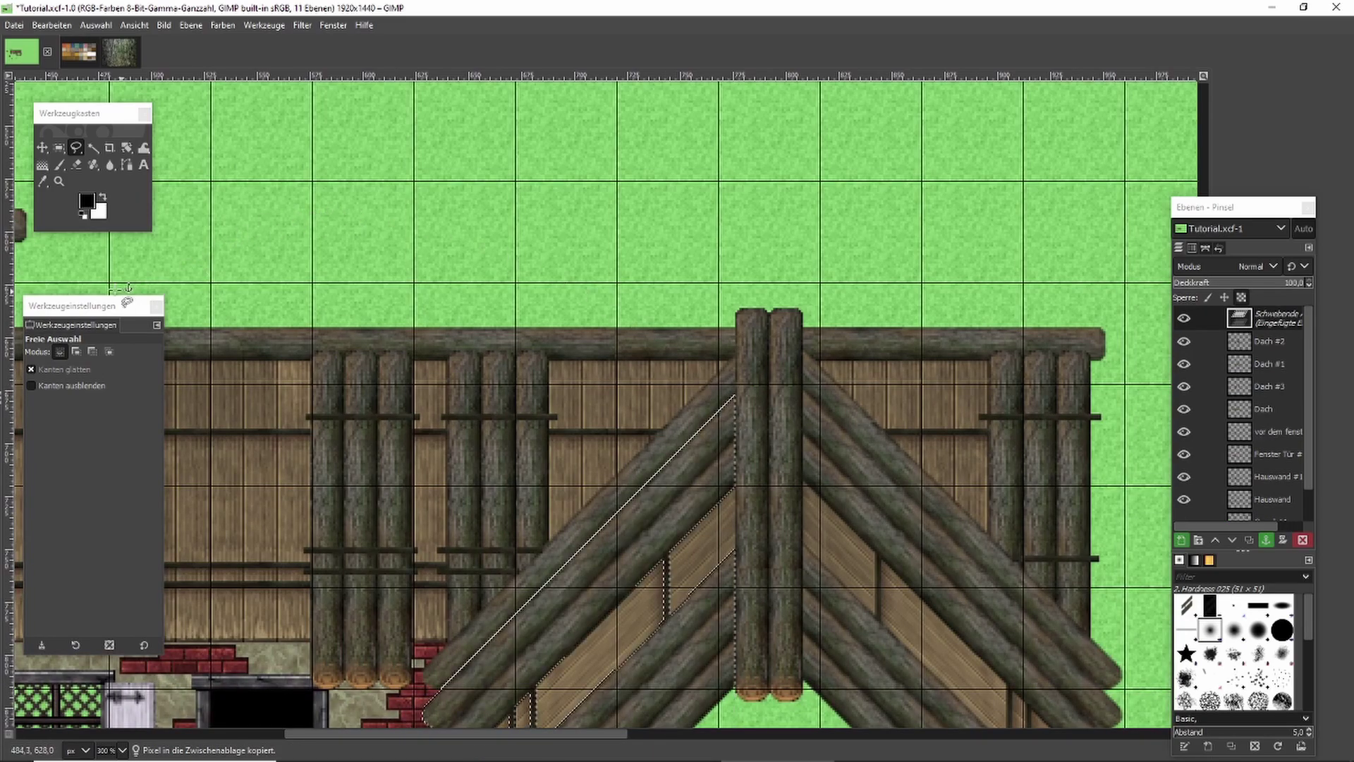
pyautogui.click(59, 147)
pyautogui.scroll(3, 726, 410)
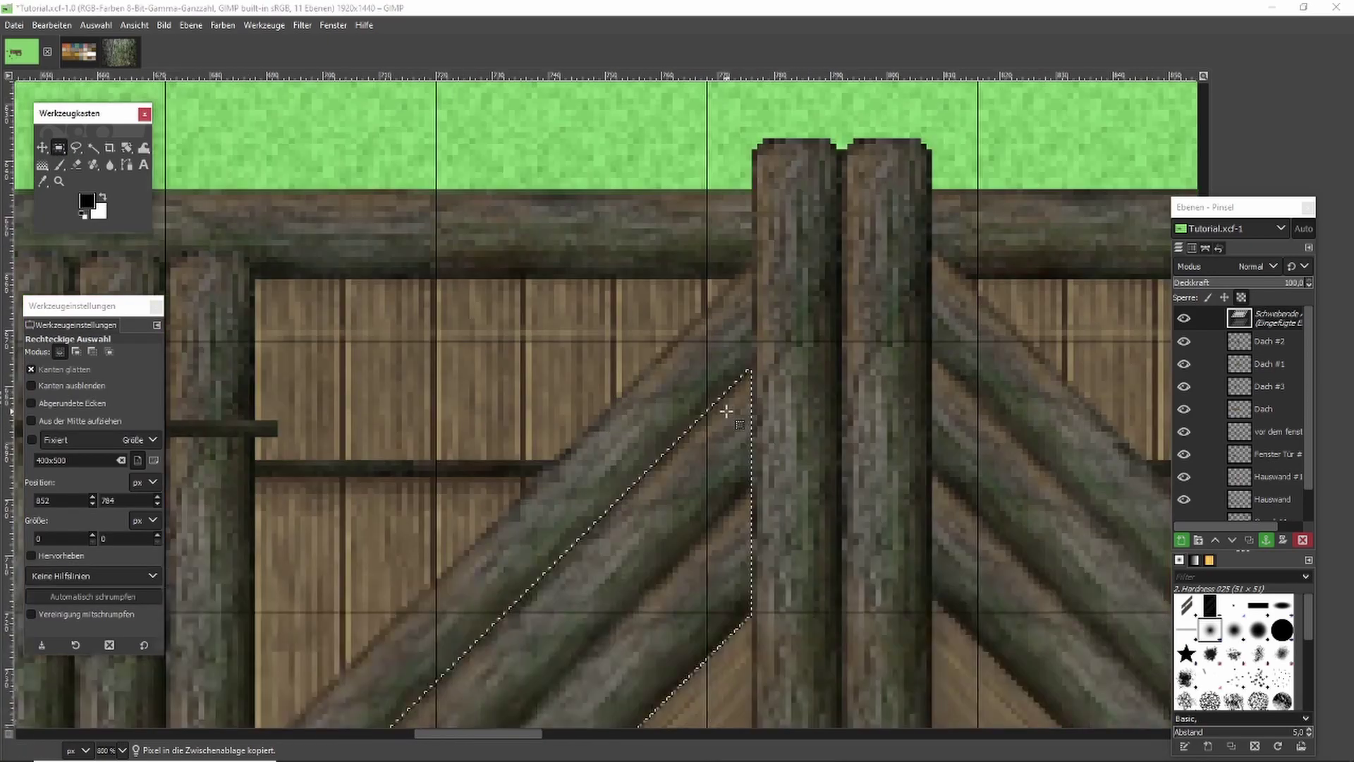
# Shift the floating piece of left gable logs up against the log above it and anchor it.
pyautogui.press('Up')
pyautogui.press('Up')
pyautogui.moveTo(737, 407); pyautogui.dragTo(736, 383)
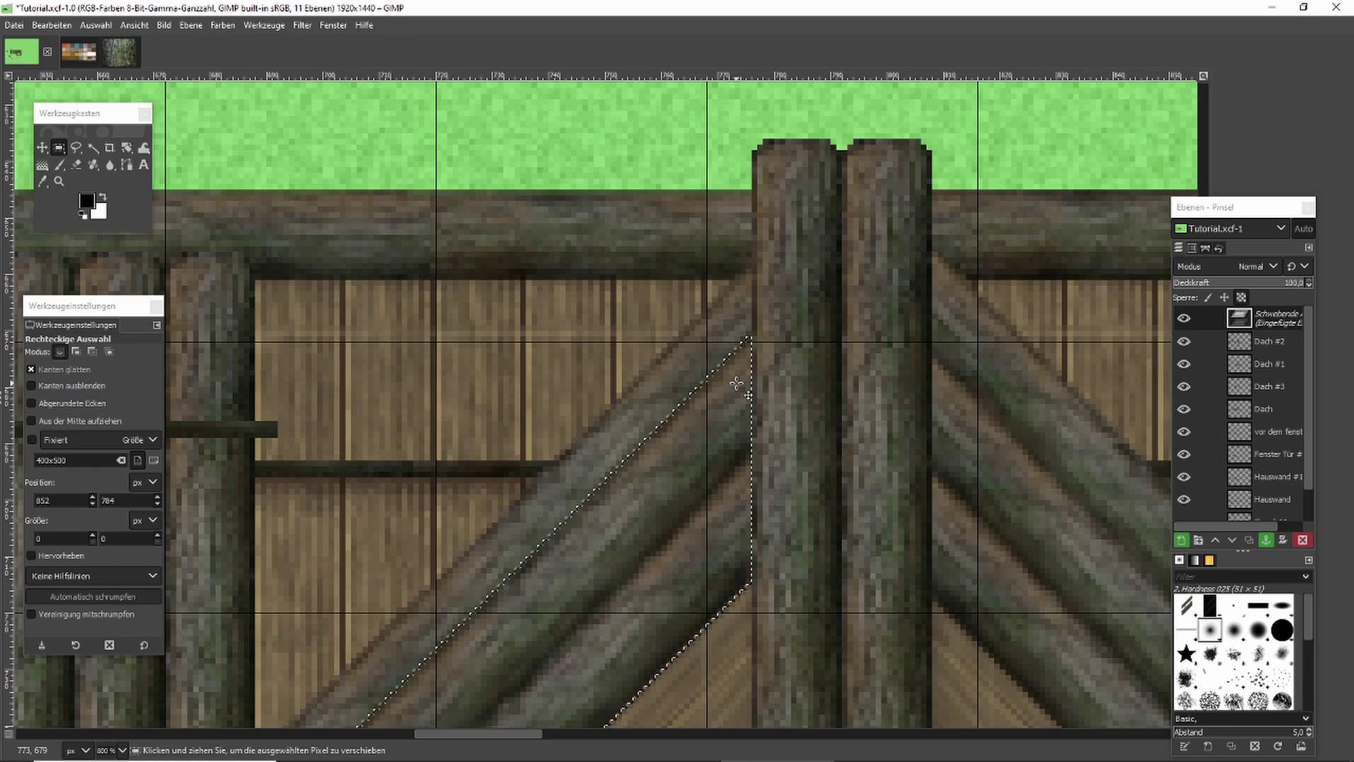
pyautogui.scroll(-2, 736, 383)
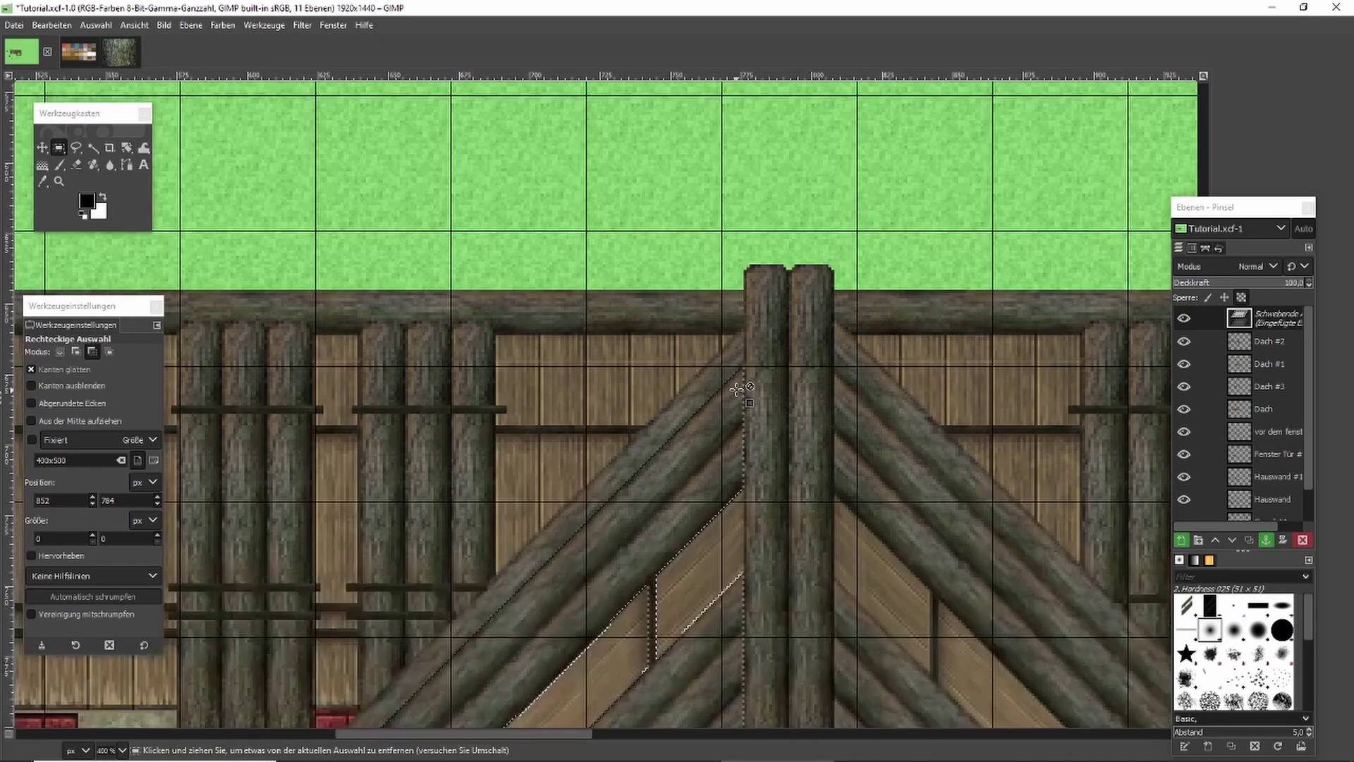
pyautogui.scroll(-2, 737, 391)
pyautogui.hotkey('ctrl', 'h')
pyautogui.scroll(-1, 678, 372)
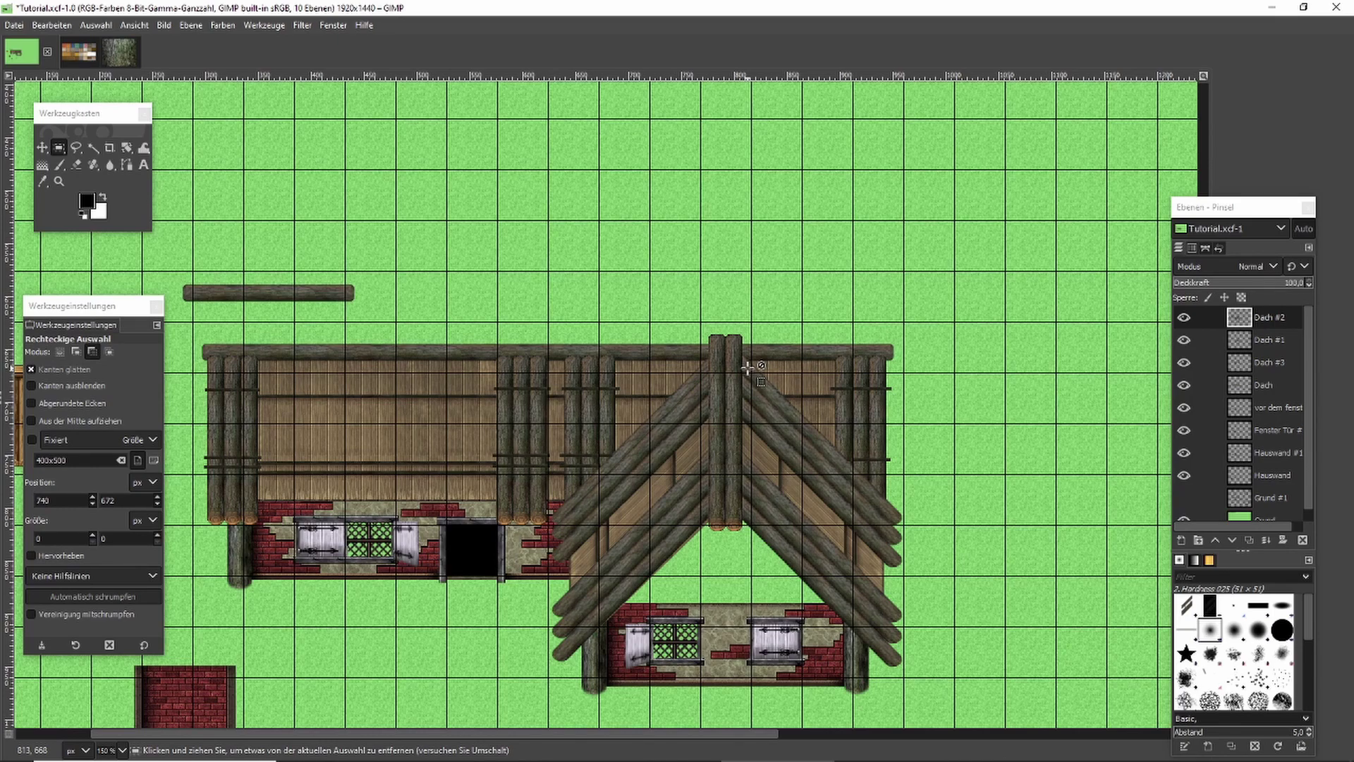
pyautogui.scroll(2, 635, 556)
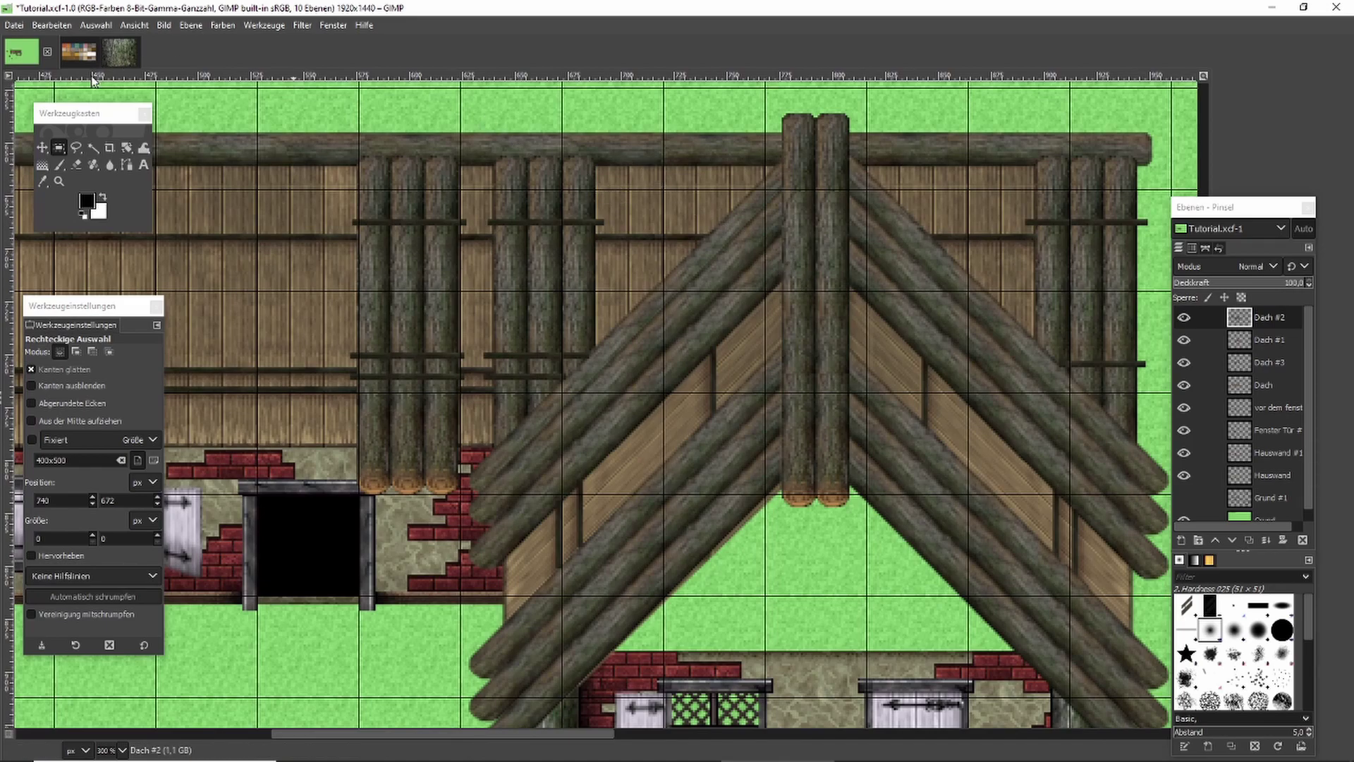
# Outline the left gable logs below the second upper log with a free selection running along the ridge posts' edge.
pyautogui.click(76, 148)
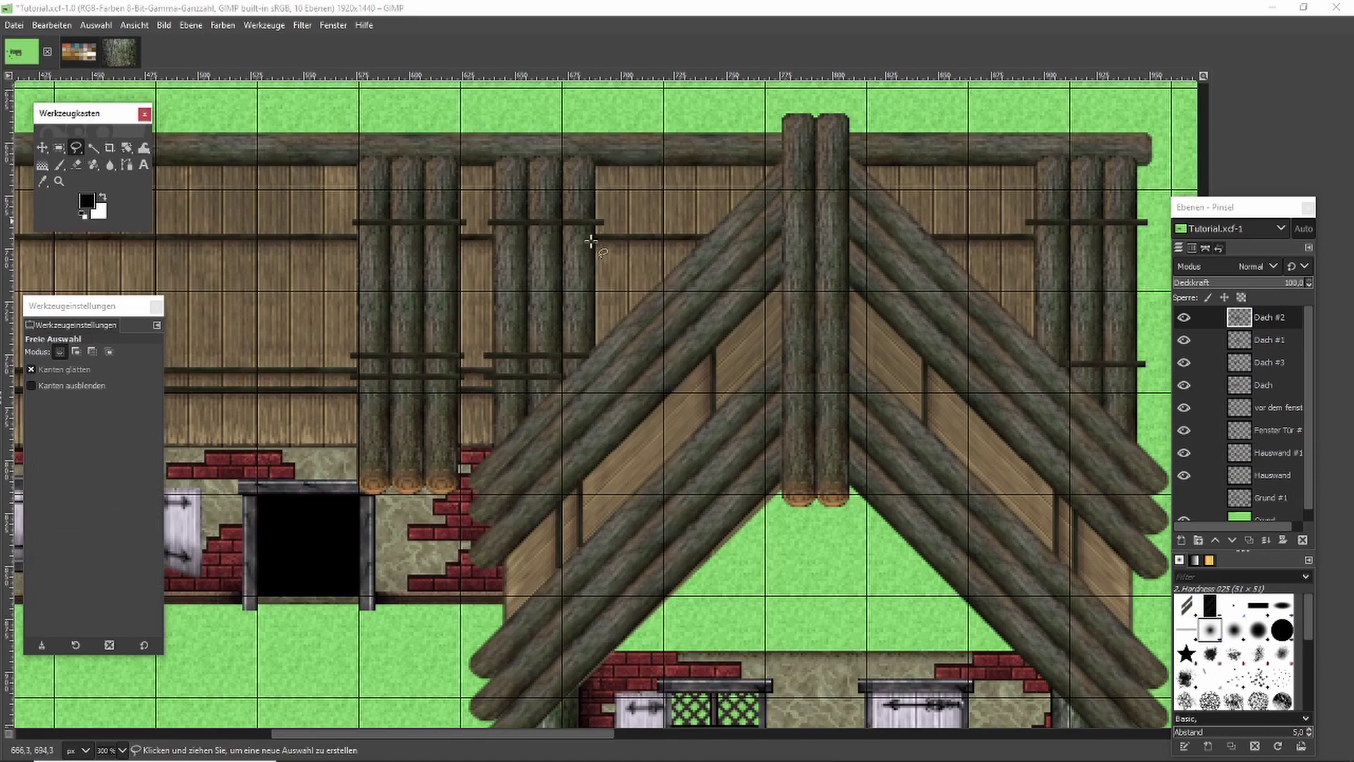
pyautogui.click(783, 233)
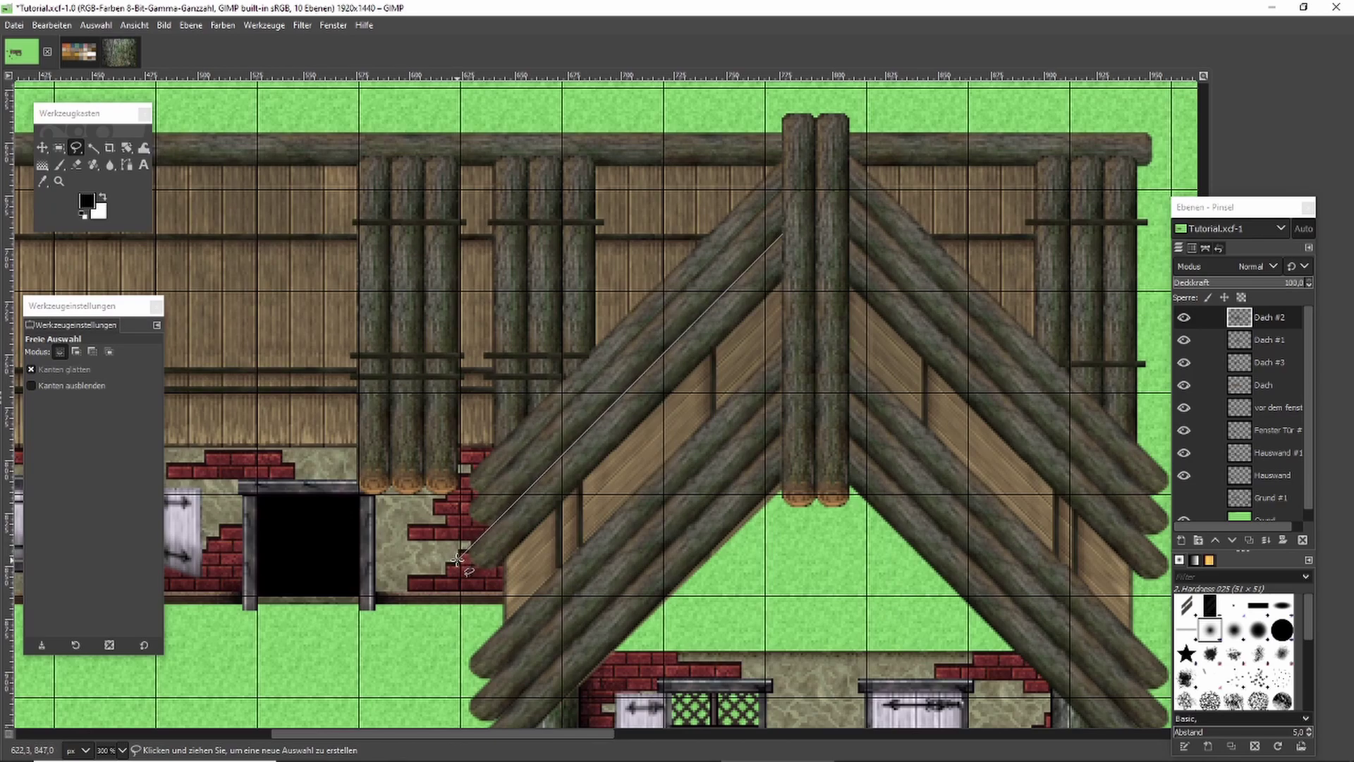
pyautogui.scroll(-5, 429, 588)
pyautogui.click(420, 622)
pyautogui.click(482, 663)
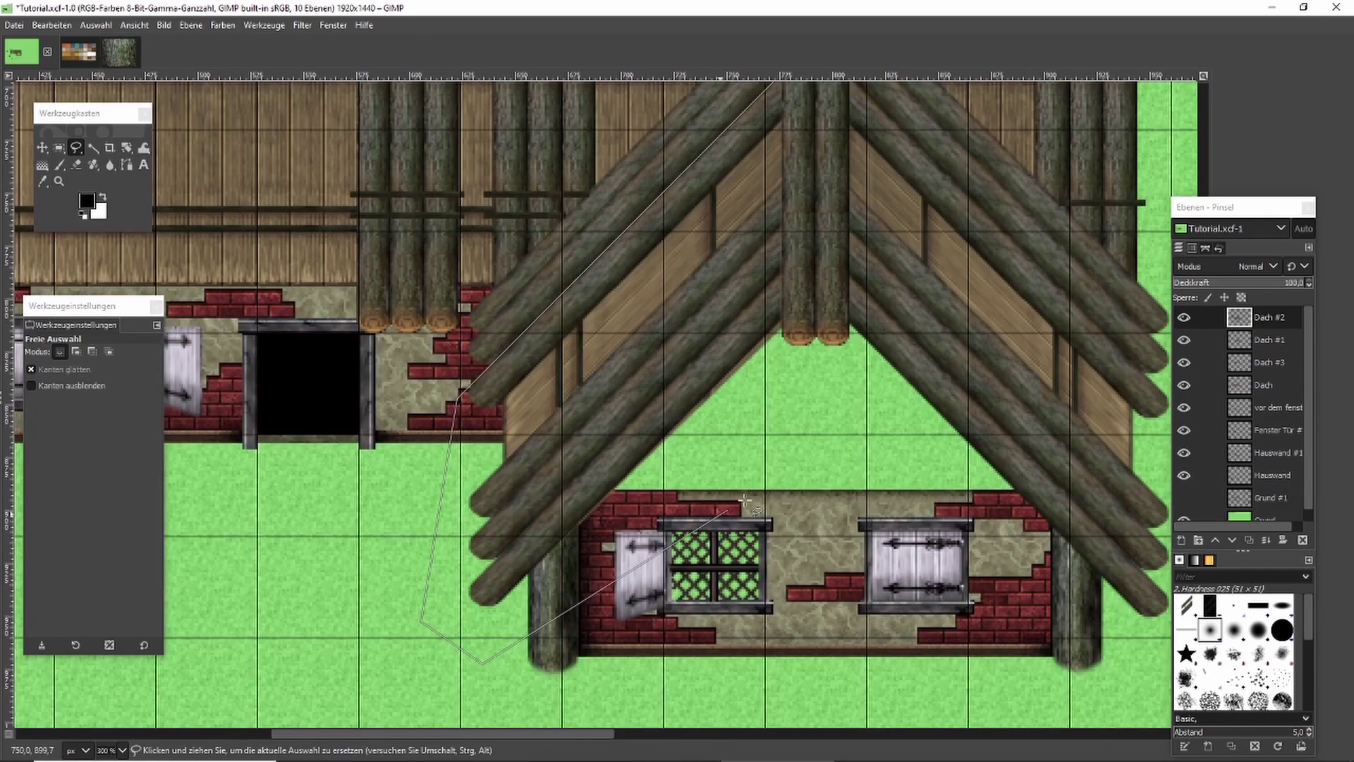
pyautogui.scroll(5, 793, 347)
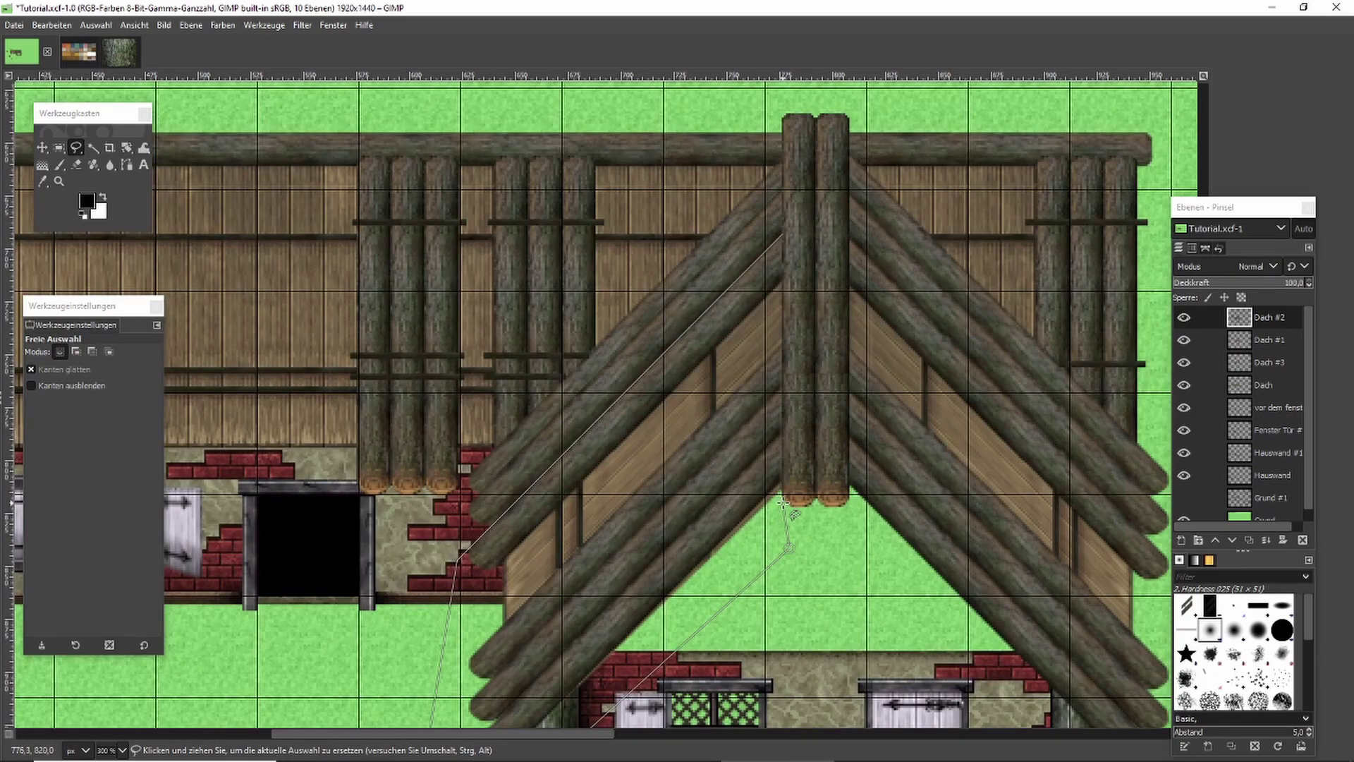
pyautogui.scroll(1, 783, 400)
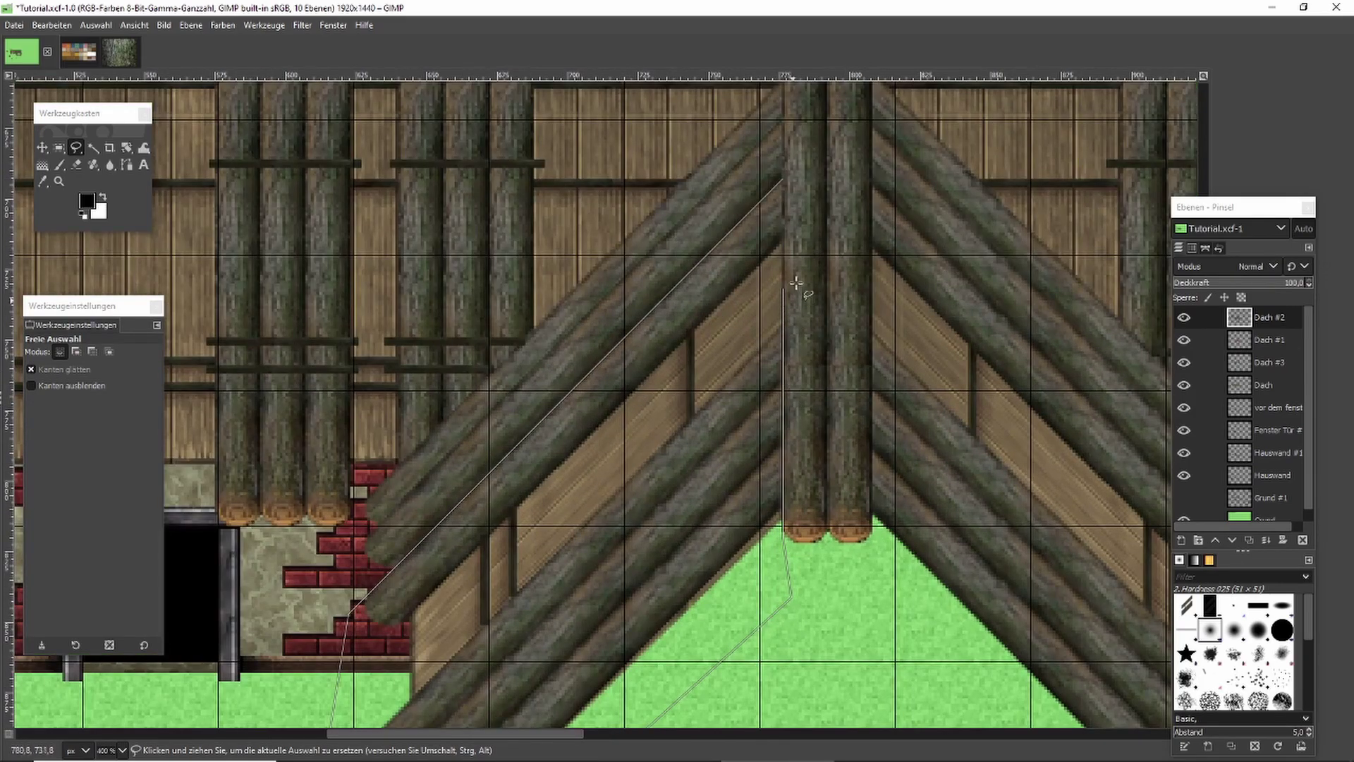
pyautogui.click(813, 189)
pyautogui.press('Return')
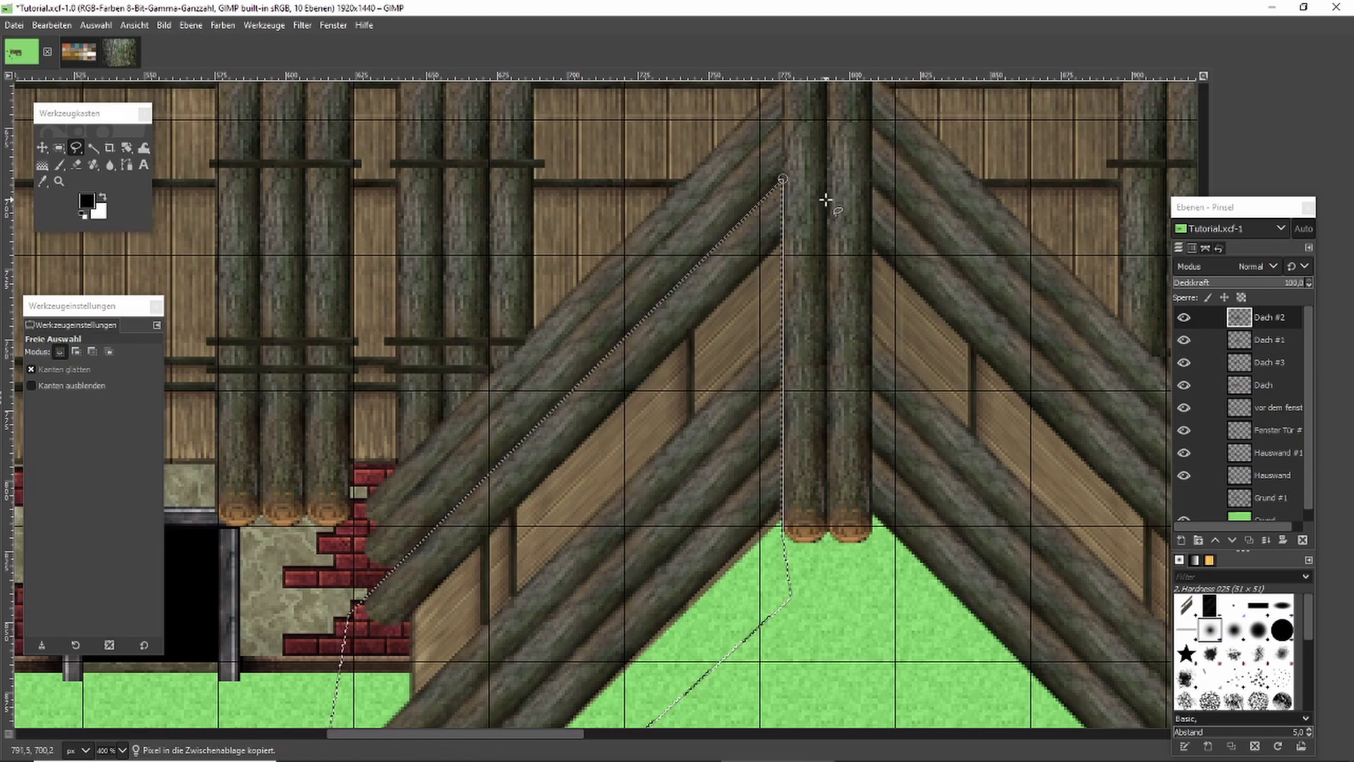
# Cut and paste the selected left gable logs, move them up closer to the logs above, and anchor them.
pyautogui.hotkey('ctrl', 'x')
pyautogui.hotkey('ctrl', 'v')
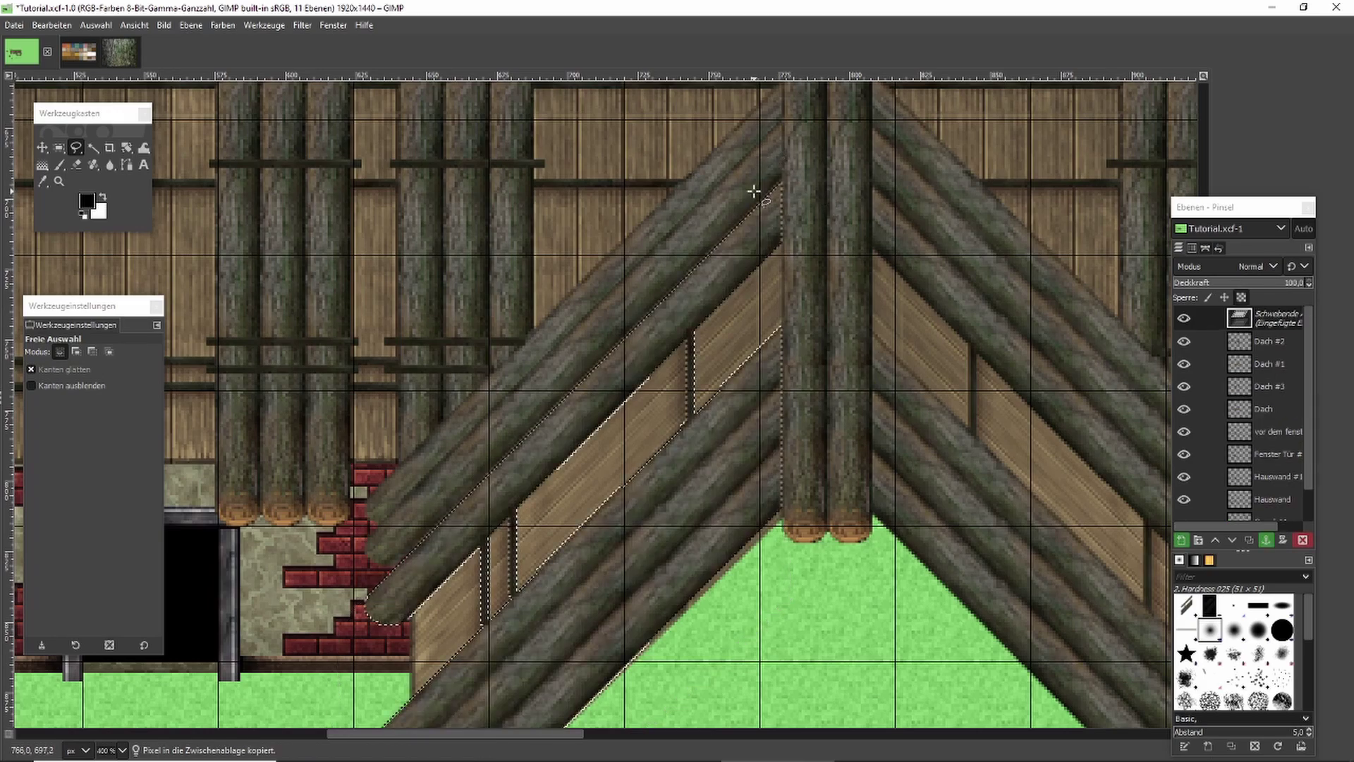
pyautogui.scroll(1, 760, 193)
pyautogui.scroll(3, 809, 268)
pyautogui.moveTo(807, 372); pyautogui.dragTo(804, 332)
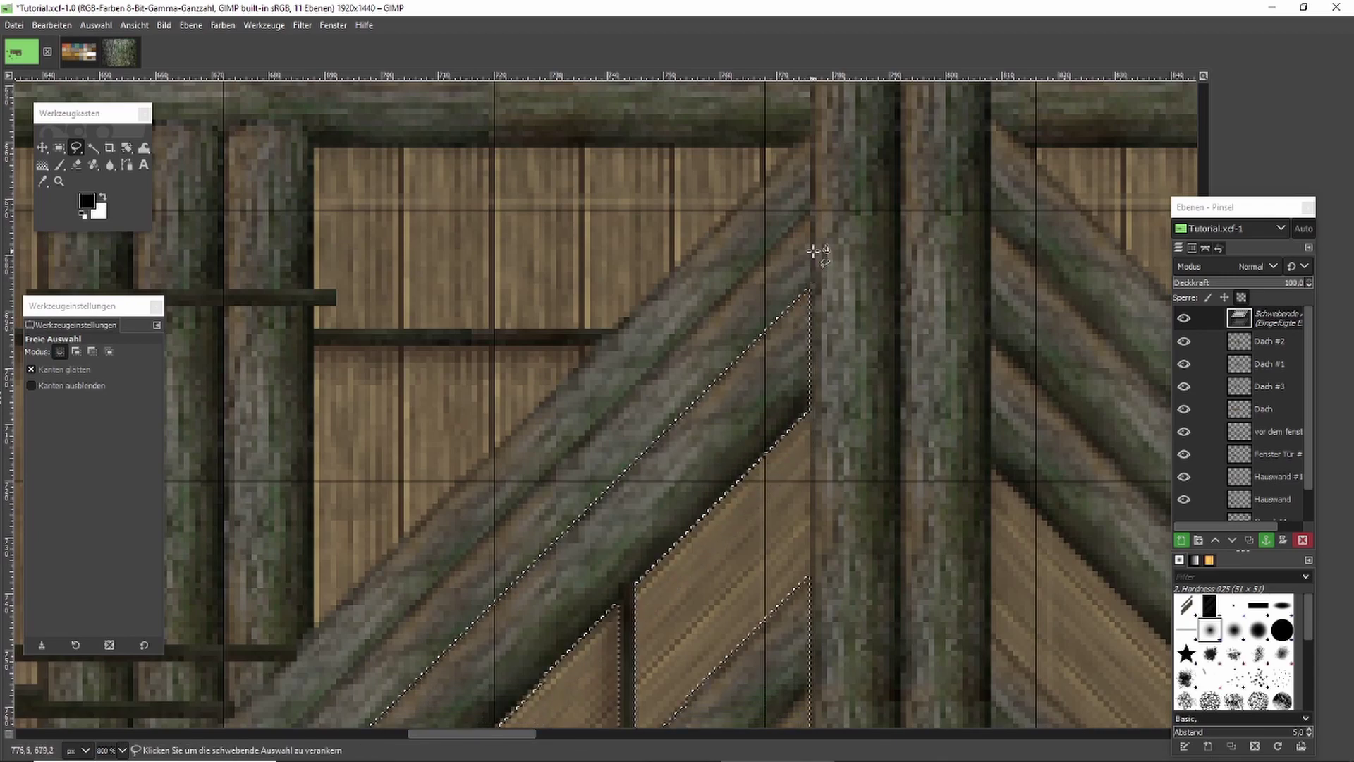
pyautogui.hotkey('ctrl', 'h')
pyautogui.scroll(-1, 813, 251)
pyautogui.scroll(-1, 813, 250)
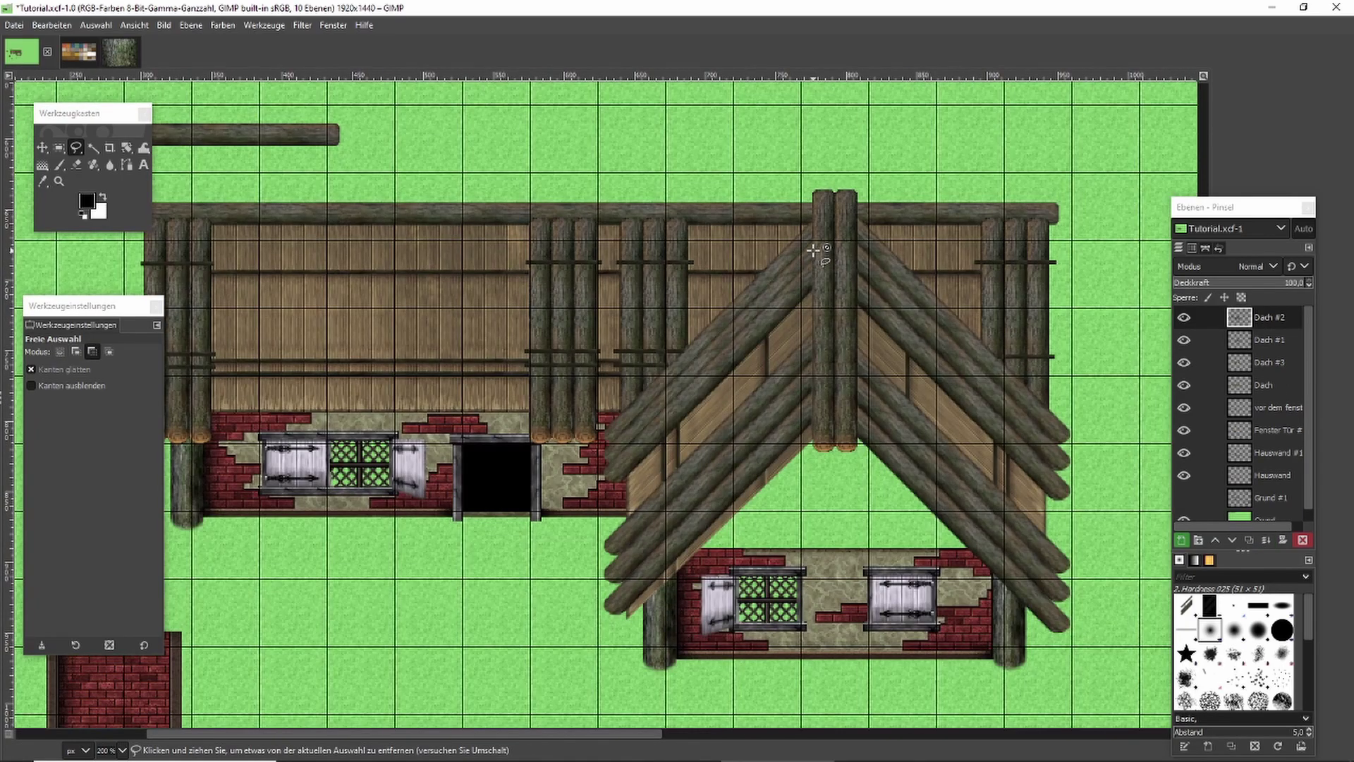
# Draw a free selection around the lower gable logs on both sides, including the lower part of the ridge posts.
pyautogui.scroll(-1, 813, 251)
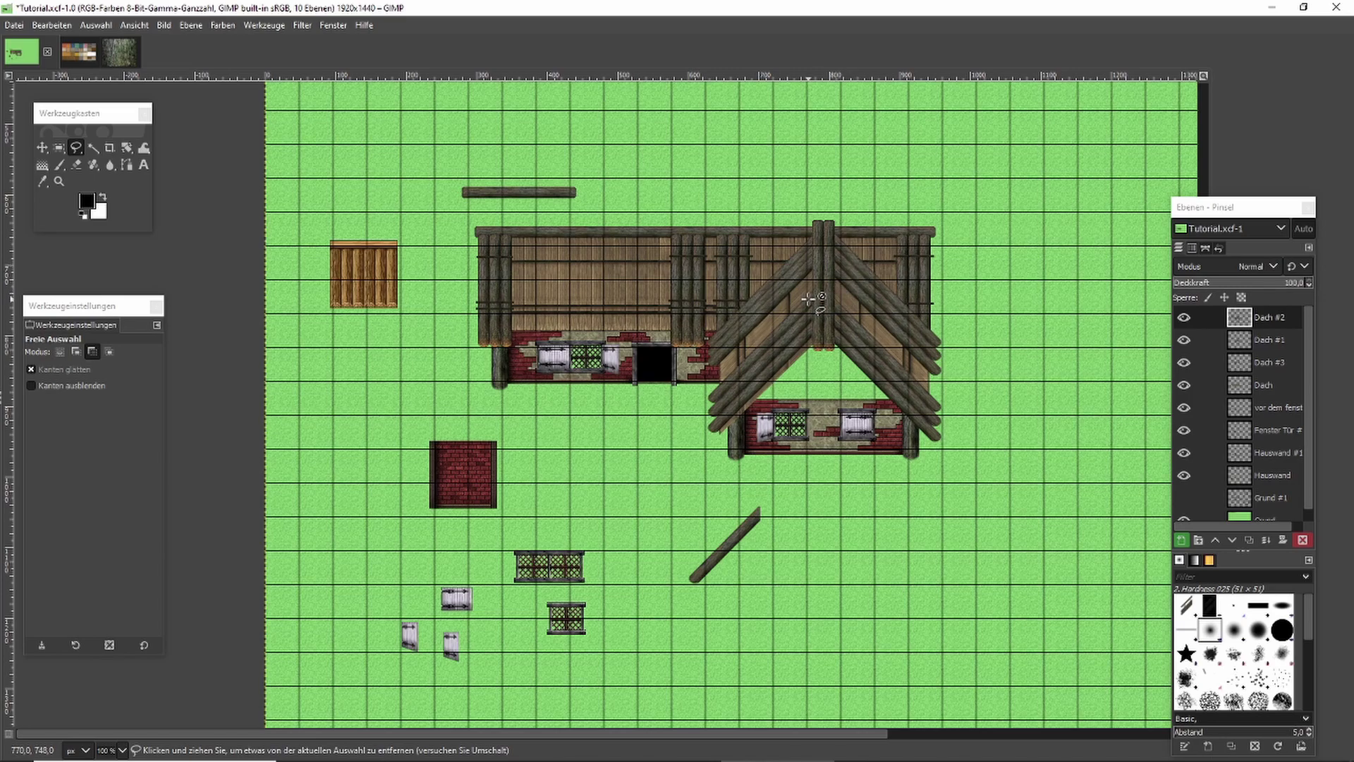
pyautogui.scroll(1, 800, 311)
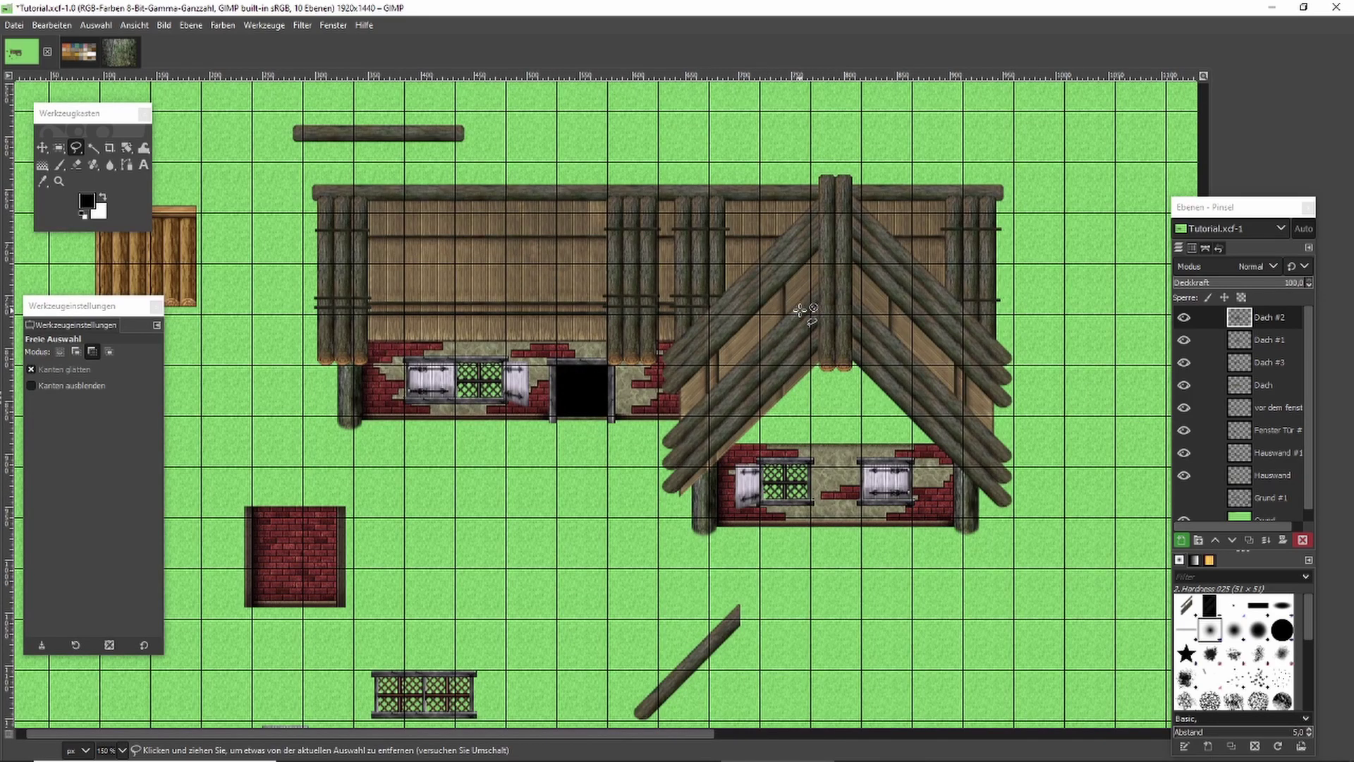
pyautogui.scroll(1, 801, 311)
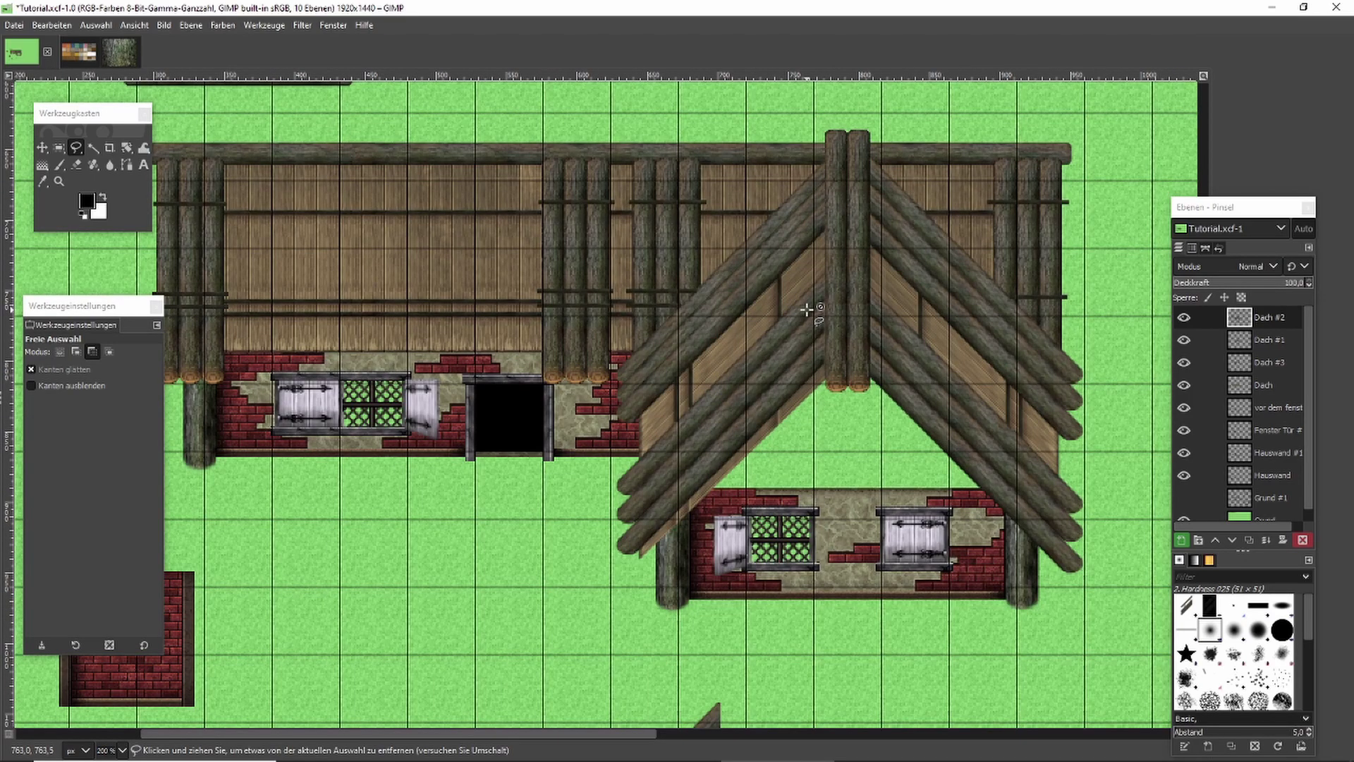
pyautogui.hscroll(3, 807, 310)
pyautogui.click(625, 261)
pyautogui.click(393, 481)
pyautogui.click(397, 569)
pyautogui.click(538, 573)
pyautogui.click(688, 427)
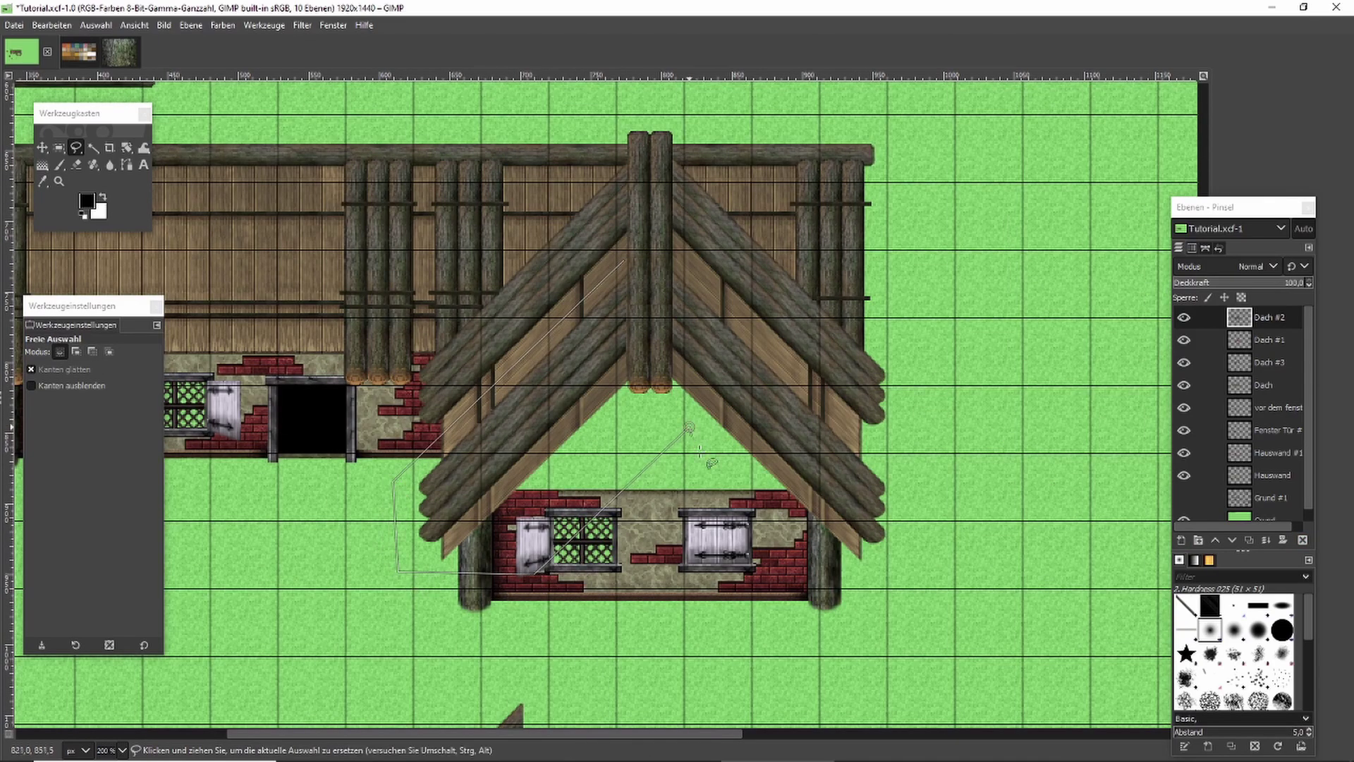
pyautogui.click(852, 577)
pyautogui.click(926, 547)
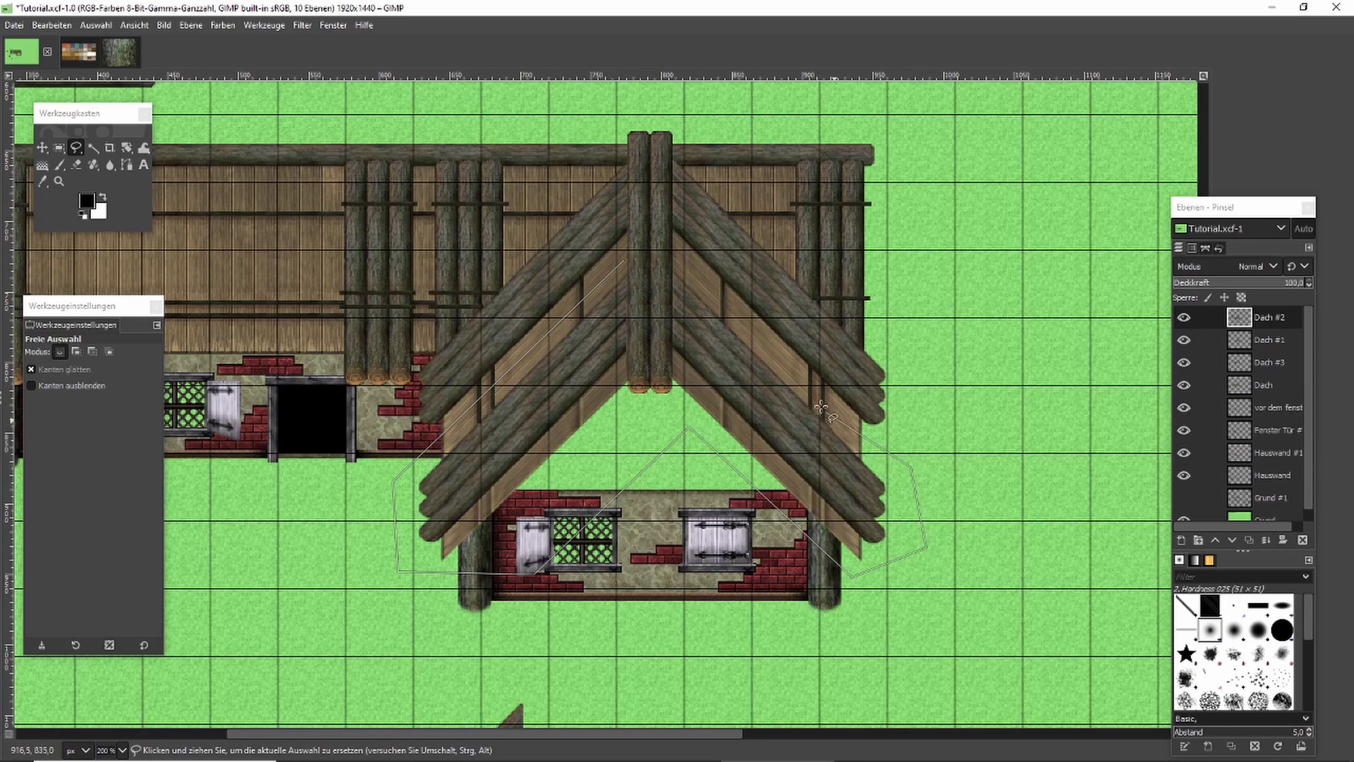
pyautogui.click(658, 251)
pyautogui.press('Return')
# Cut and paste the selected lower logs and ridge posts, move them 21 px straight down, and anchor them.
pyautogui.hotkey('ctrl', 'c')
pyautogui.press('Delete')
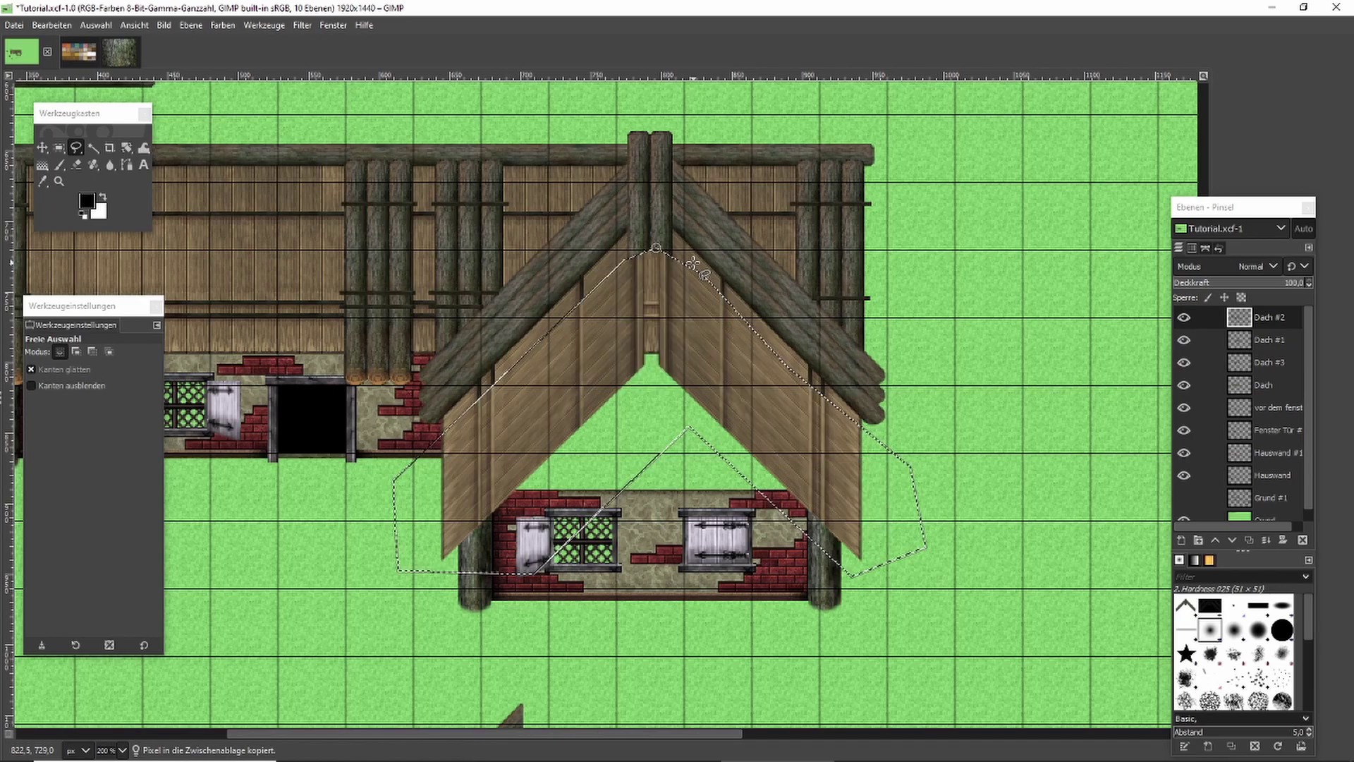
pyautogui.hotkey('ctrl', 'v')
pyautogui.click(59, 148)
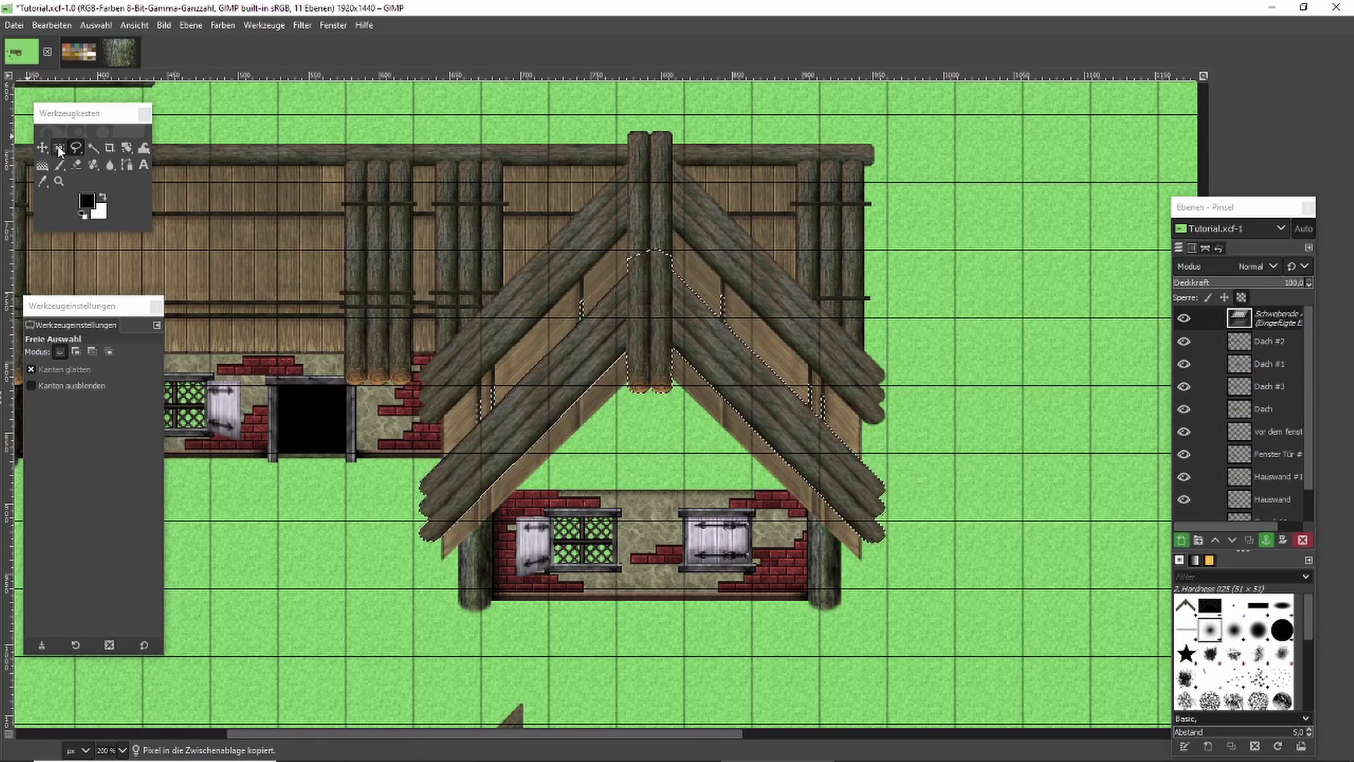
pyautogui.scroll(3, 647, 391)
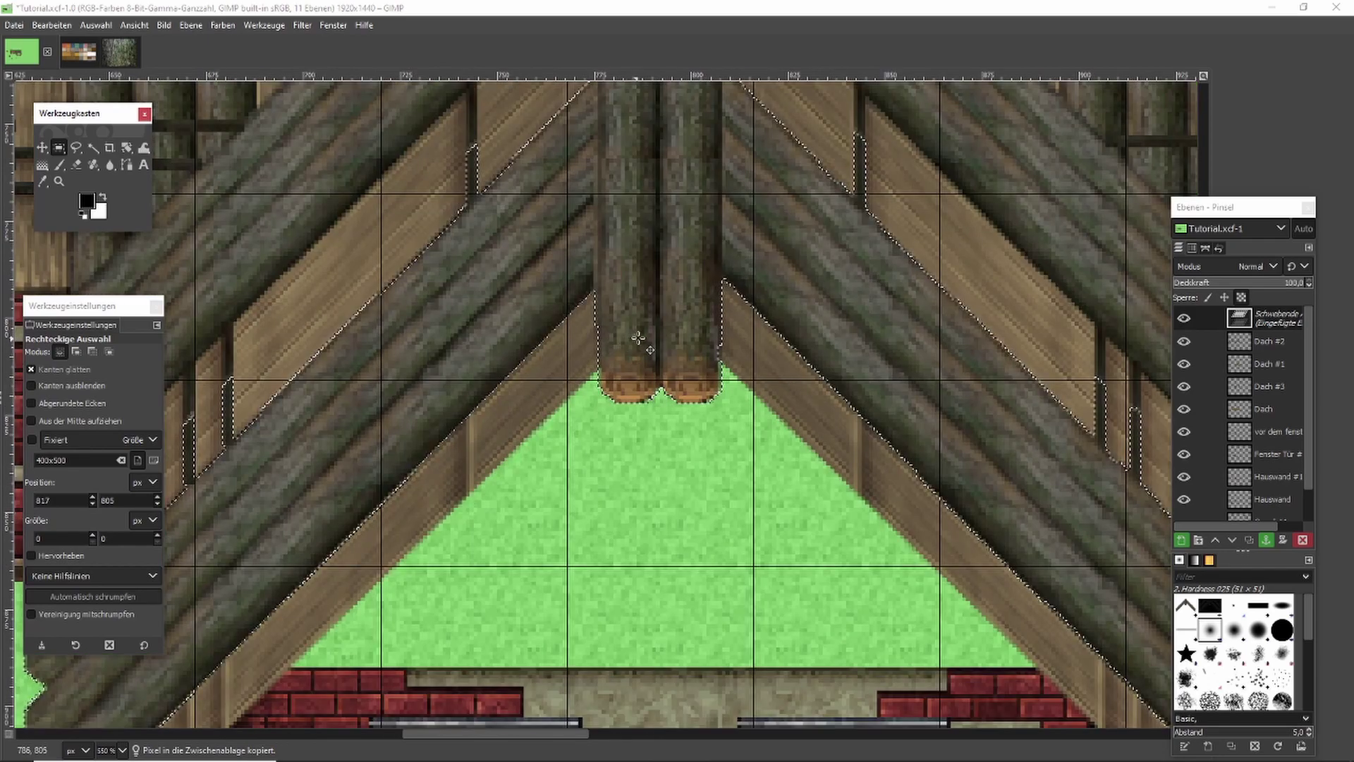
pyautogui.moveTo(637, 373); pyautogui.dragTo(635, 414)
pyautogui.scroll(-2, 636, 416)
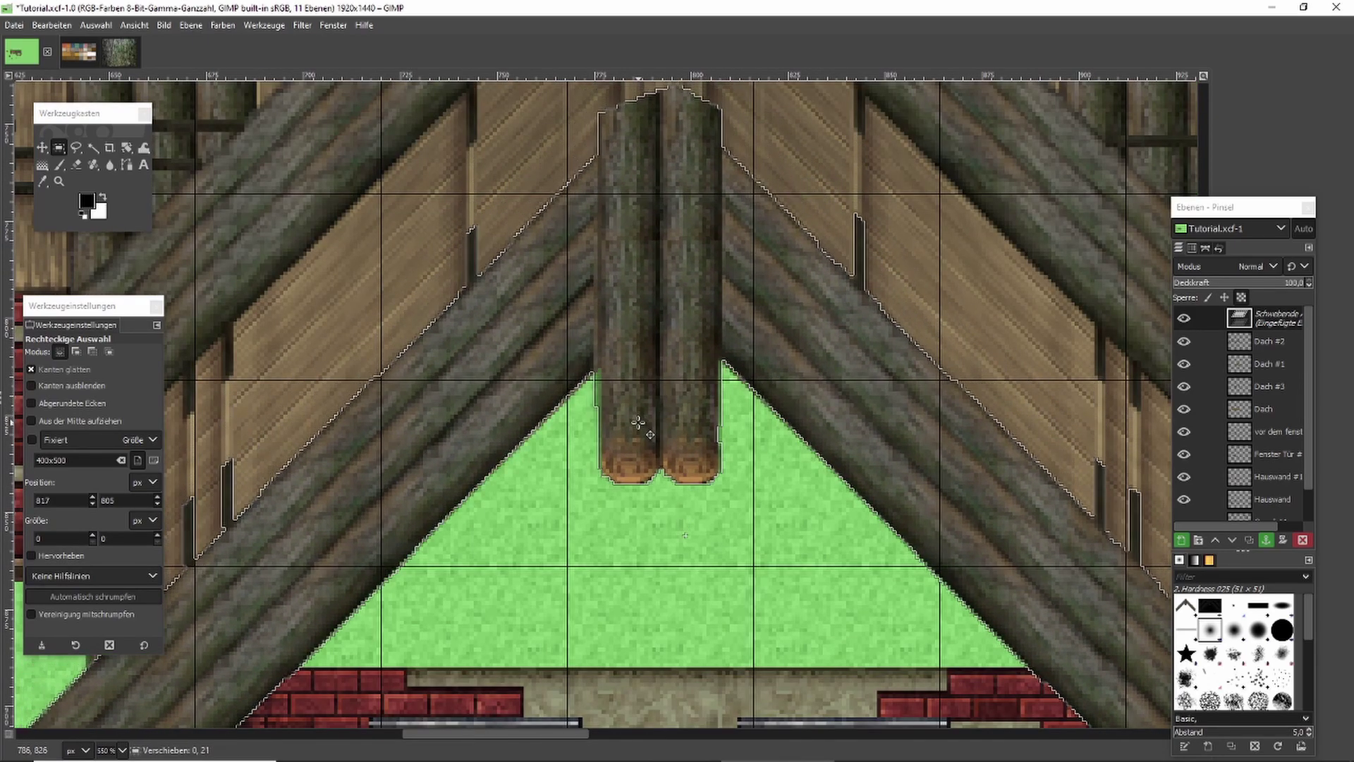
pyautogui.scroll(-3, 664, 411)
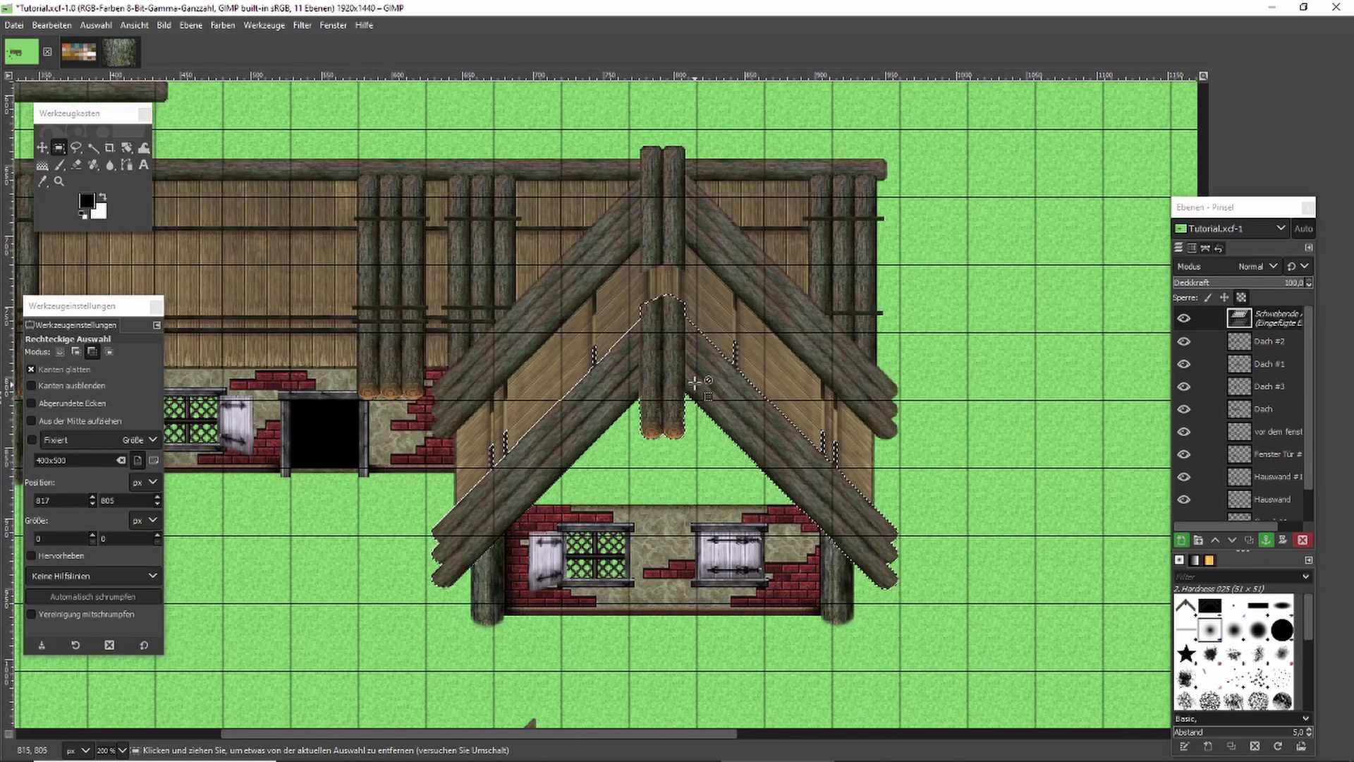
pyautogui.scroll(-1, 769, 345)
pyautogui.scroll(1, 766, 375)
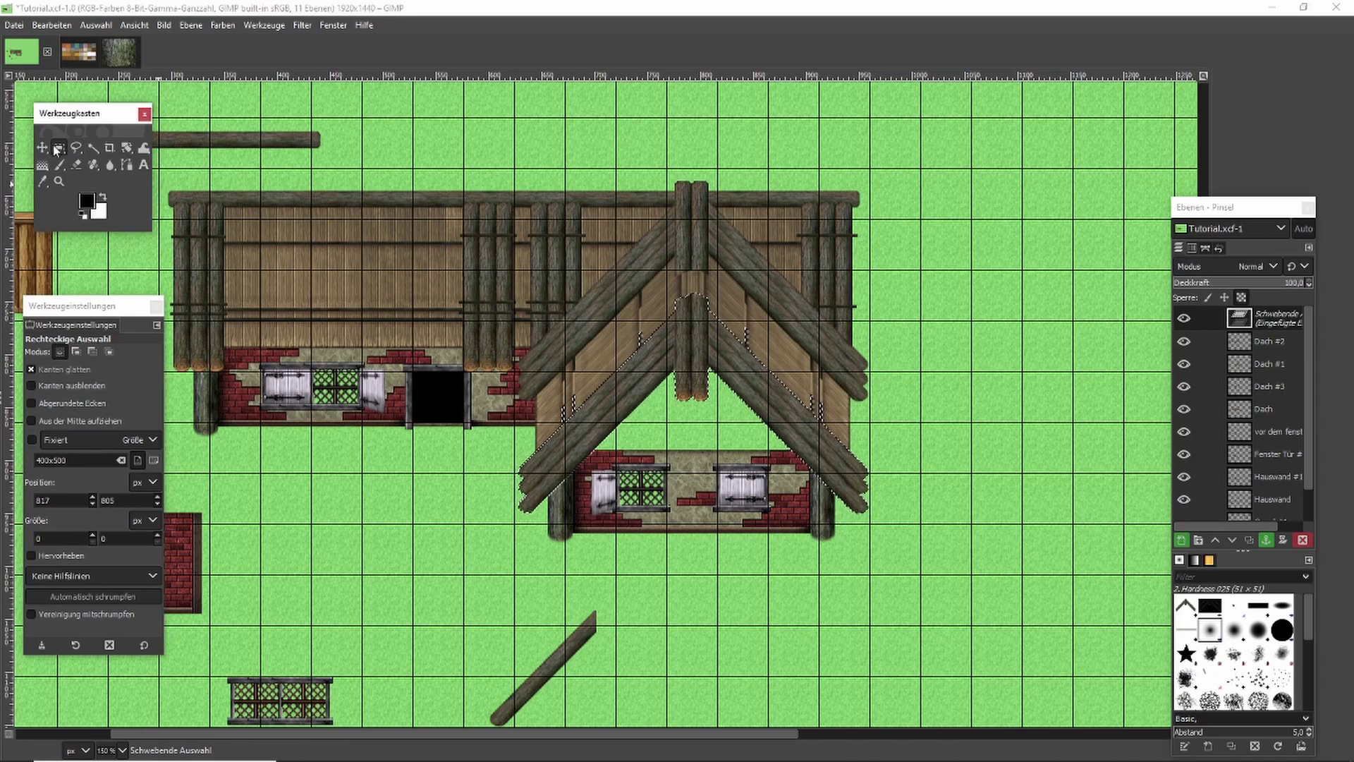
pyautogui.click(499, 244)
# Examine the whole house and the spacing of the gable roof logs at several zoom levels.
pyautogui.scroll(-1, 647, 256)
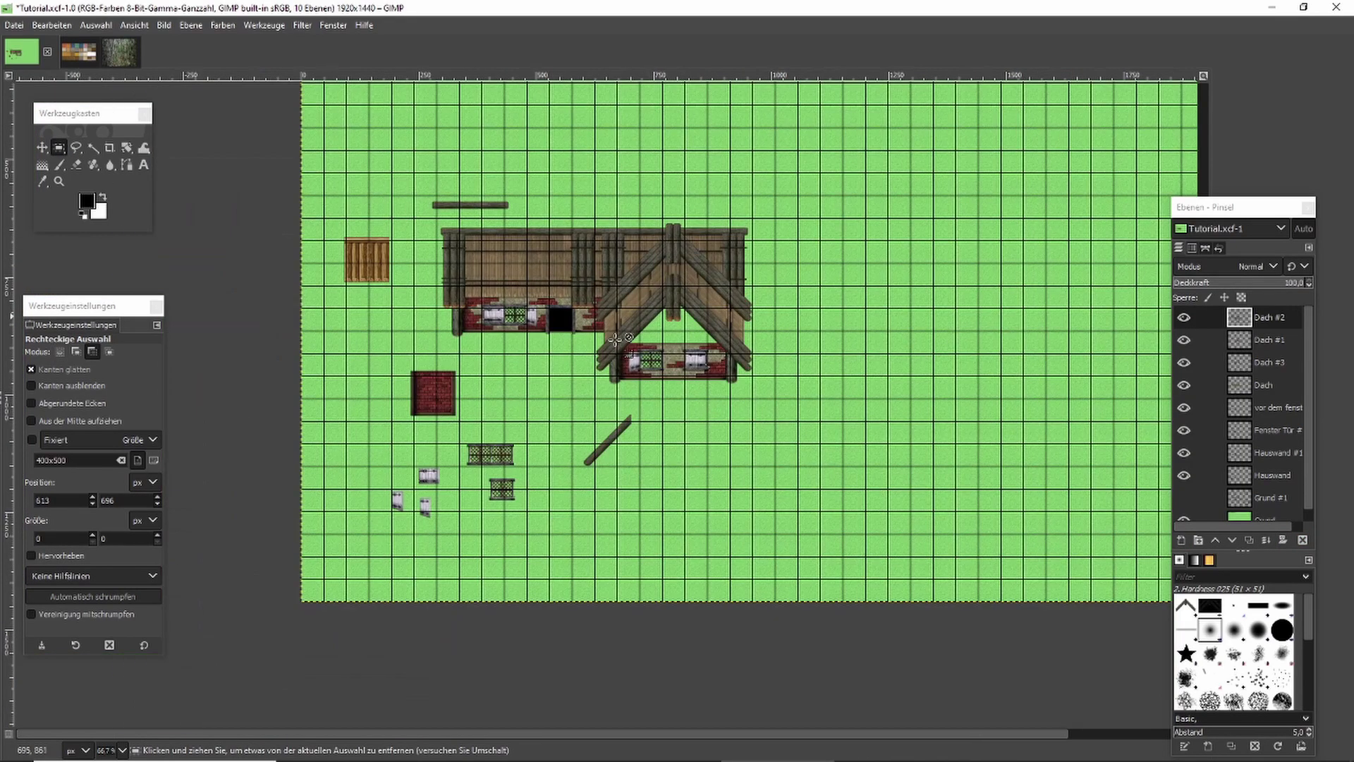
pyautogui.scroll(-1, 627, 293)
pyautogui.hscroll(-1, 628, 293)
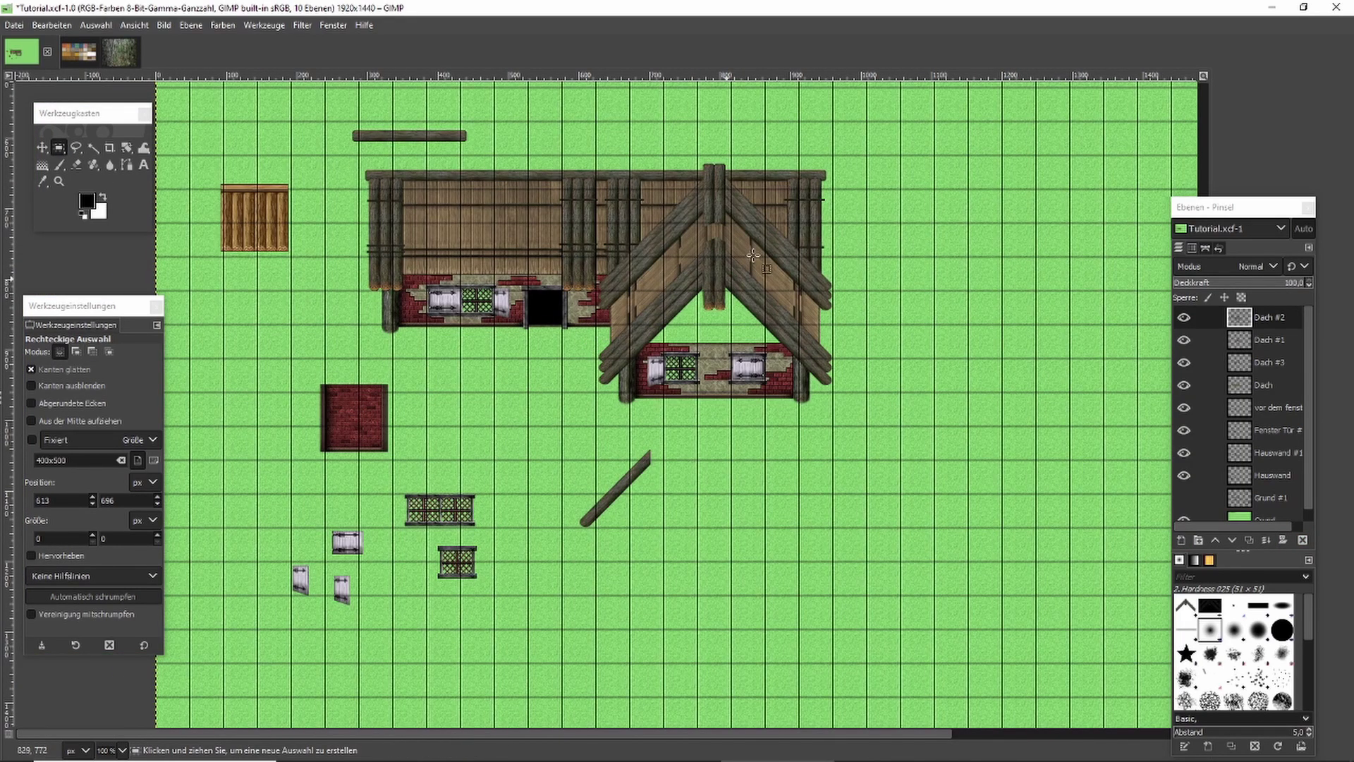
pyautogui.scroll(1, 763, 189)
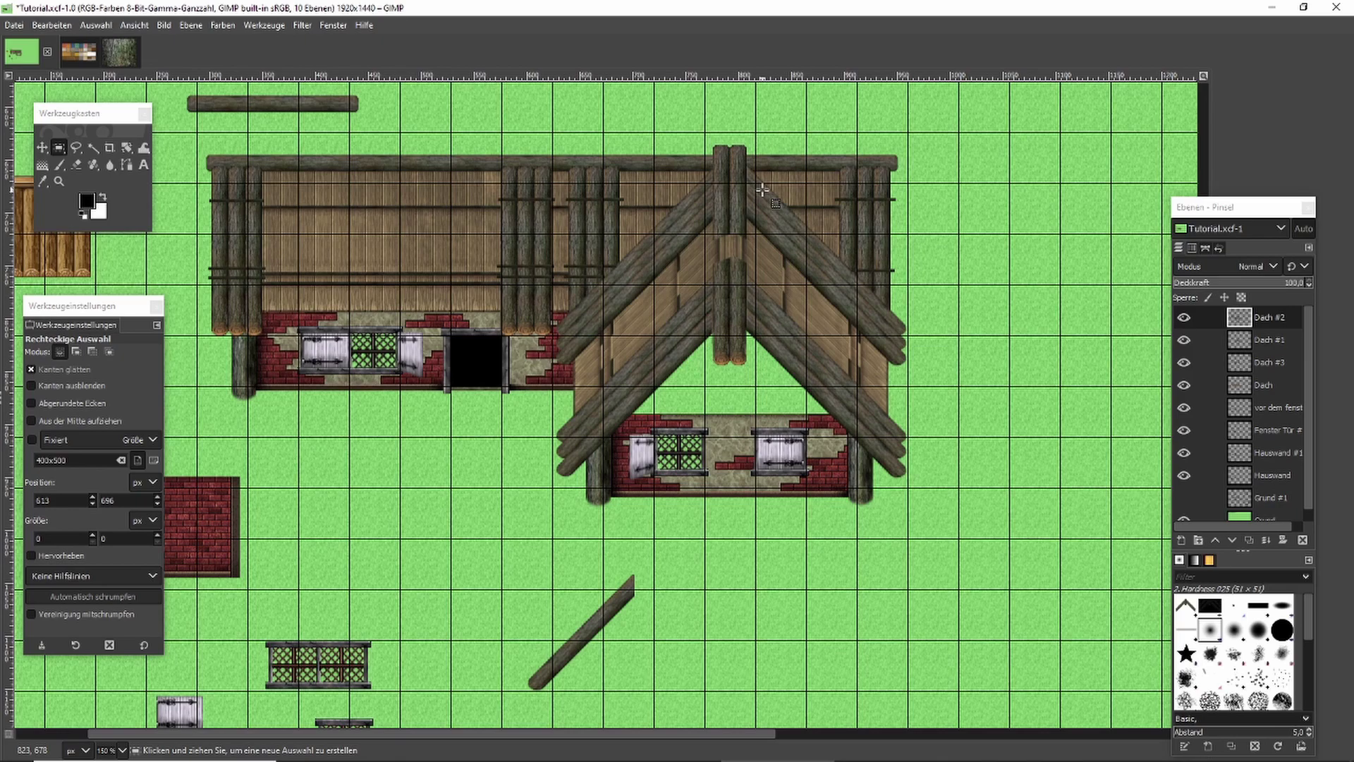
pyautogui.scroll(1, 985, 293)
pyautogui.hscroll(-1, 985, 292)
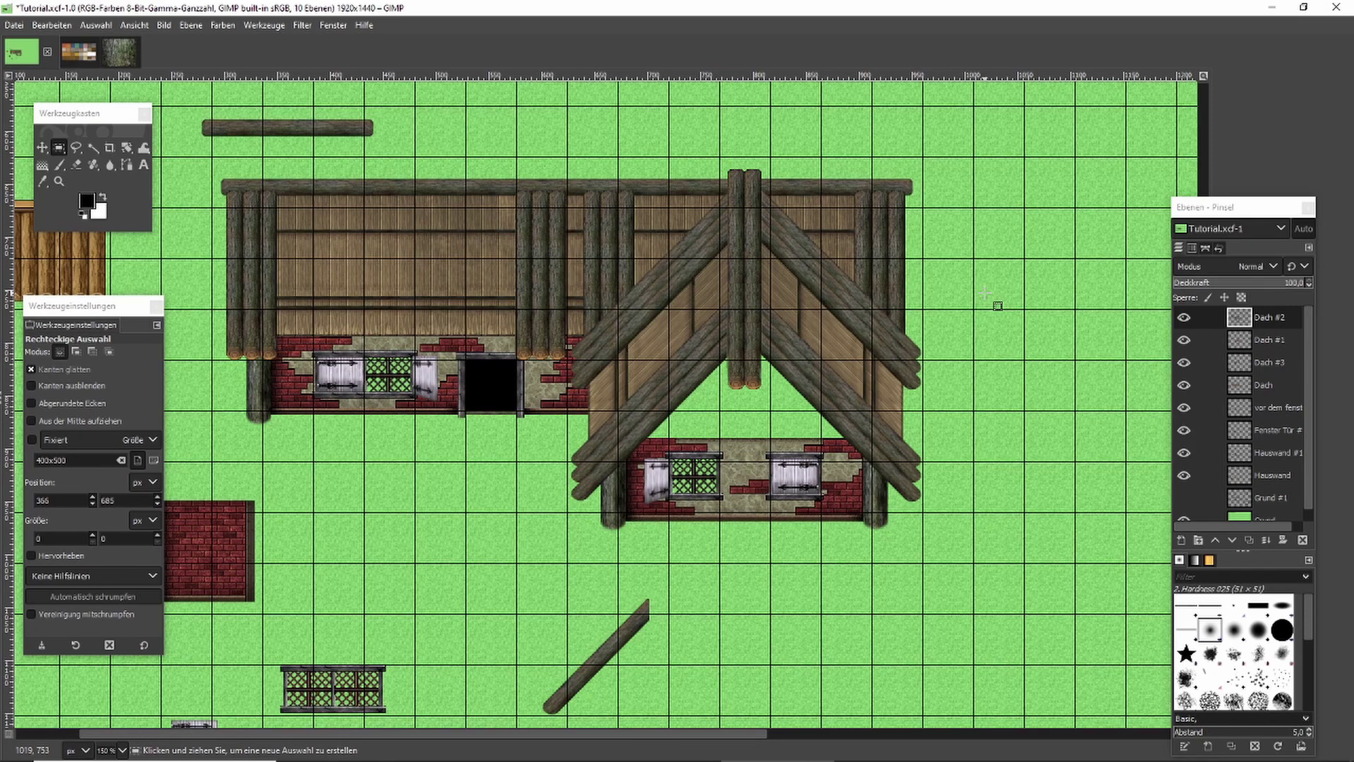
pyautogui.keyDown('ctrl'); pyautogui.scroll(-1, 981, 306); pyautogui.keyUp('ctrl')
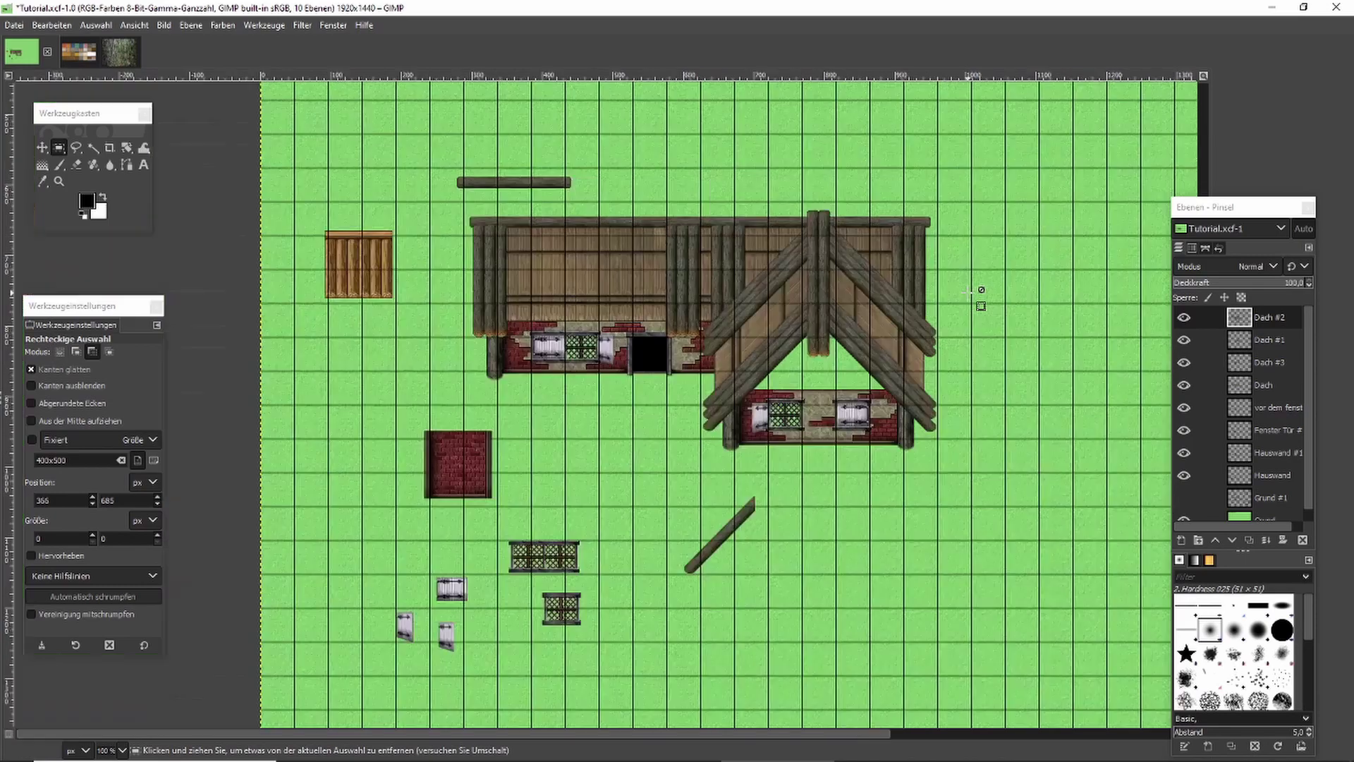
pyautogui.keyDown('ctrl'); pyautogui.scroll(1, 980, 306); pyautogui.keyUp('ctrl')
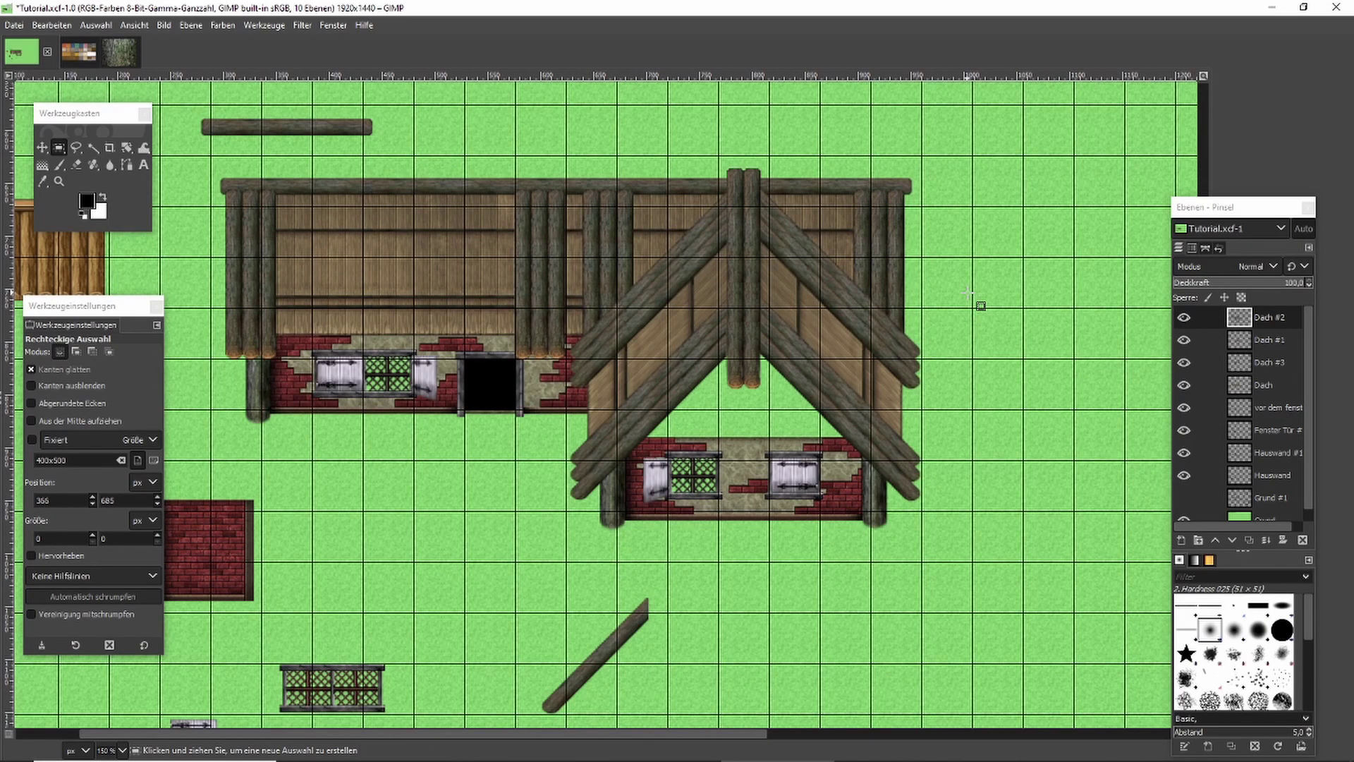
# Select a 202 × 92 px wall section around the door on the Hauswand layer, then copy and paste it.
pyautogui.keyDown('alt'); pyautogui.middleClick(480, 416); pyautogui.keyUp('alt')
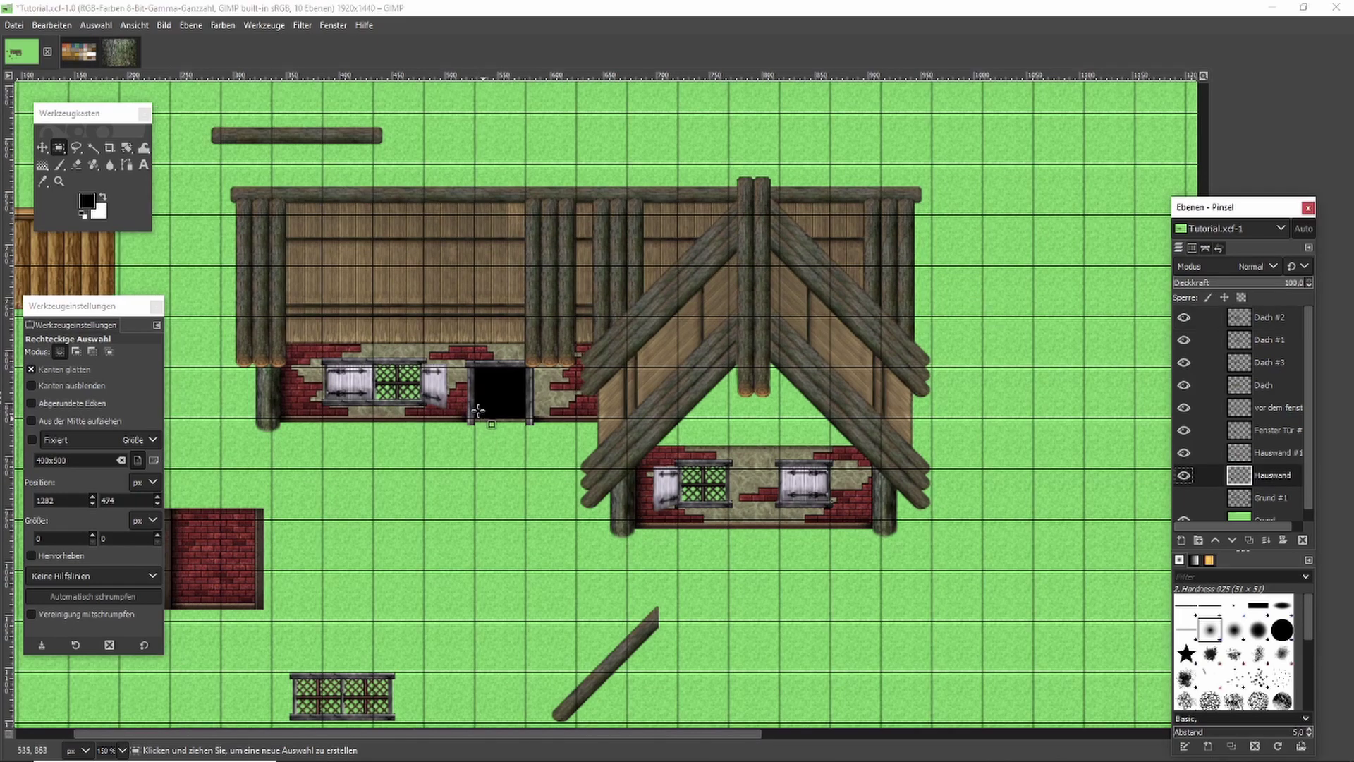
pyautogui.moveTo(429, 332); pyautogui.dragTo(642, 430)
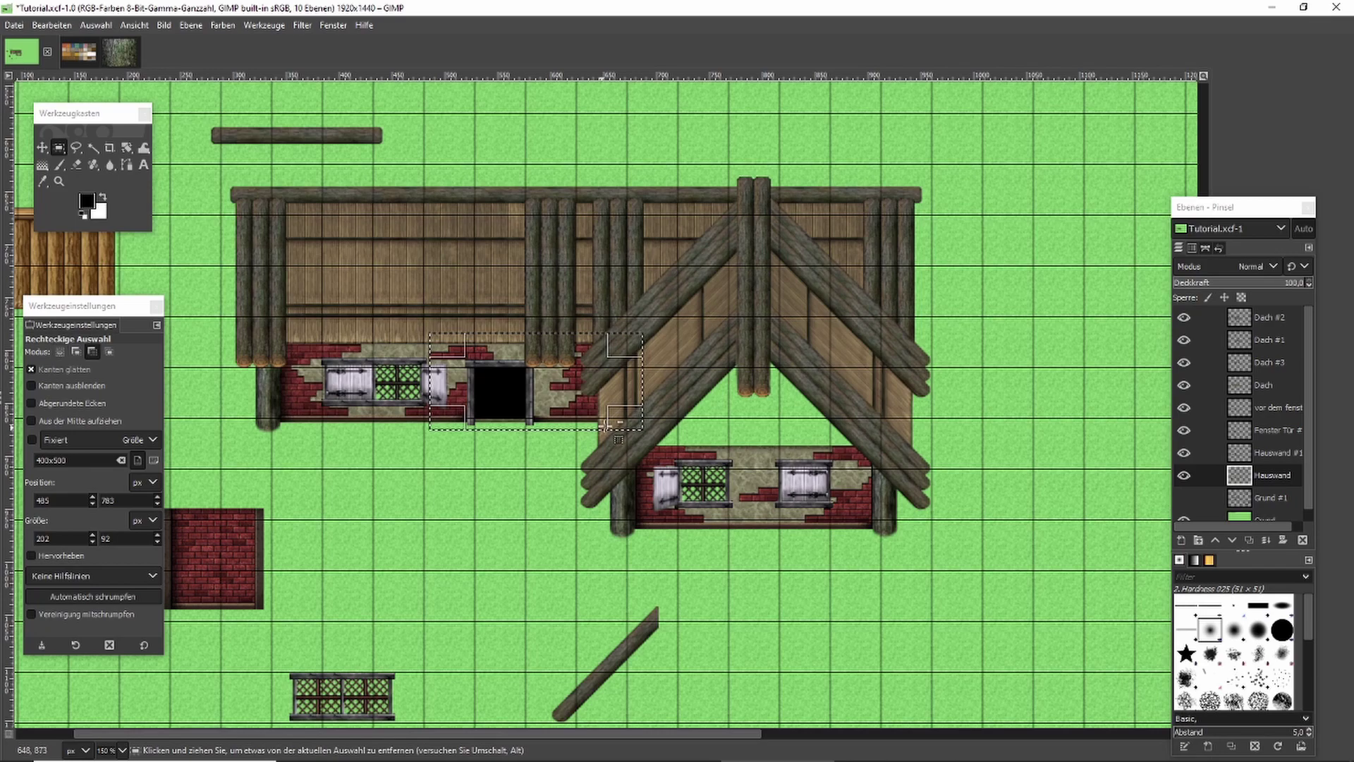
pyautogui.hotkey('ctrl', 'c')
pyautogui.hotkey('ctrl', 'v')
# Place the copied stone wall section in the open gable triangle just above the front wall and anchor it.
pyautogui.moveTo(573, 393); pyautogui.dragTo(796, 409)
pyautogui.scroll(3, 853, 461)
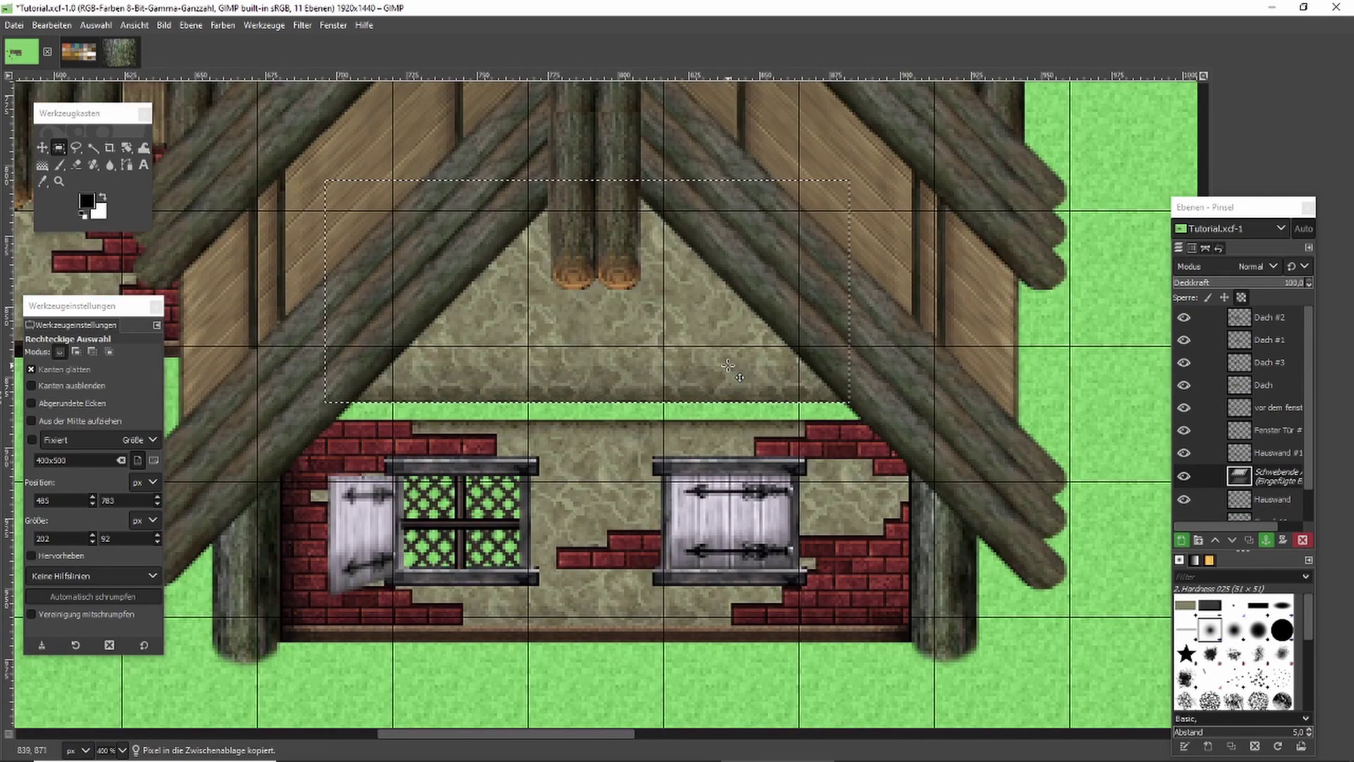
pyautogui.moveTo(728, 365); pyautogui.dragTo(734, 378)
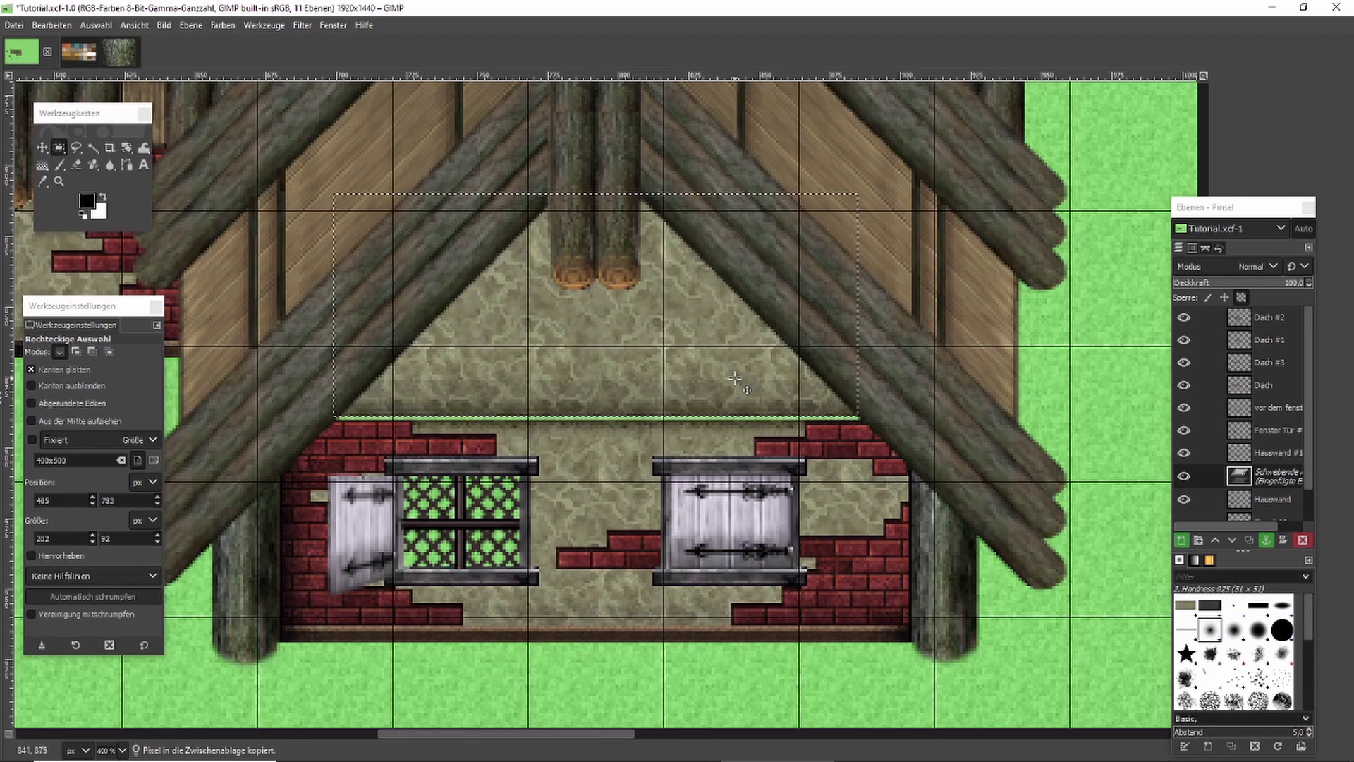
pyautogui.click(1069, 365)
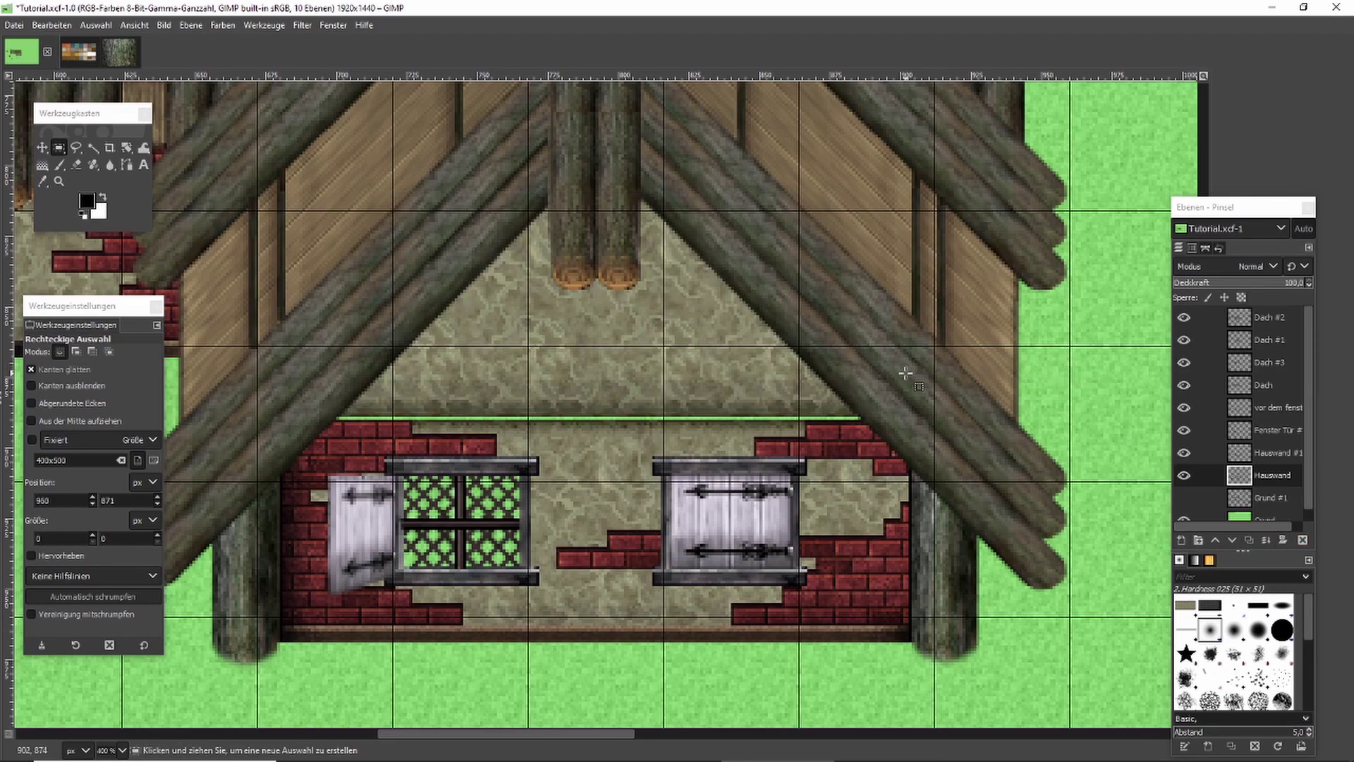
# Select a 114 × 14 px area around the large lattice window's upper beam on the Fenster Tür layer and copy it.
pyautogui.scroll(-4, 901, 369)
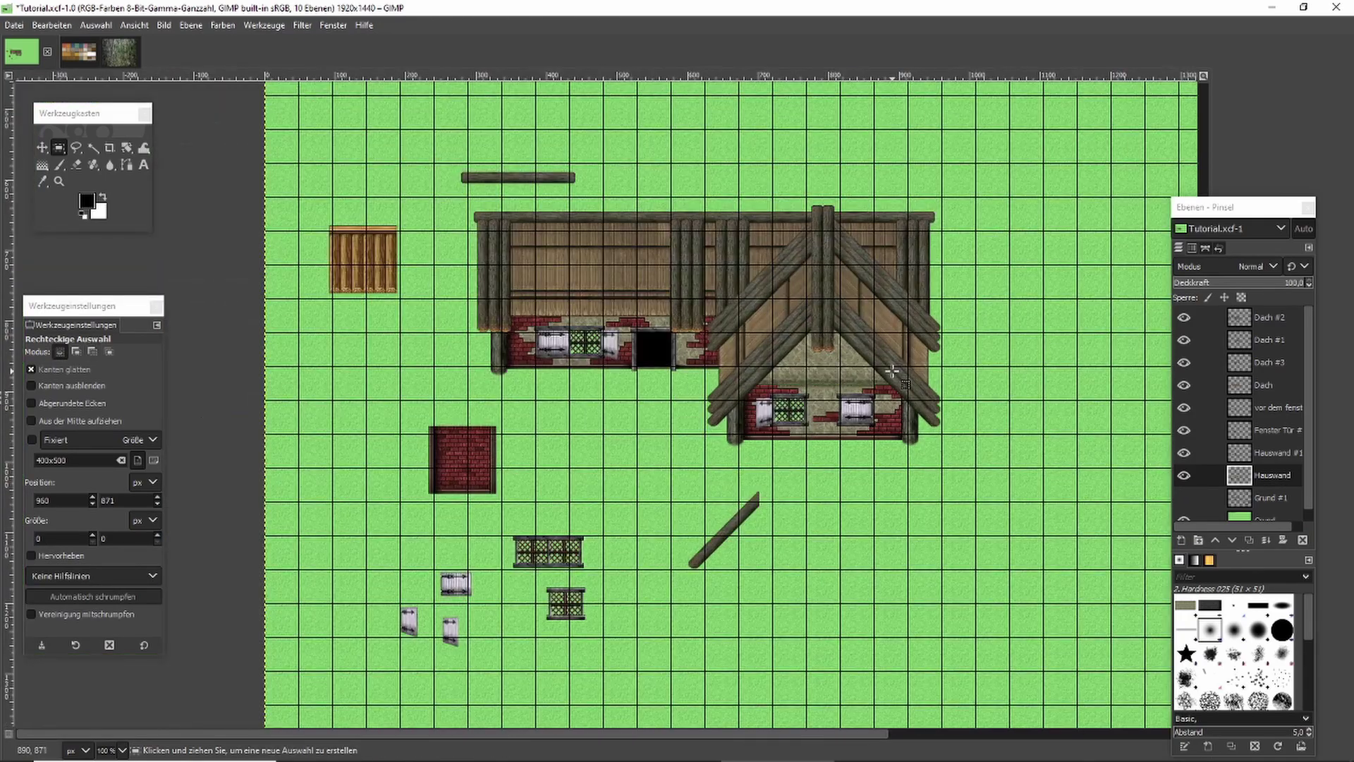
pyautogui.click(1279, 432)
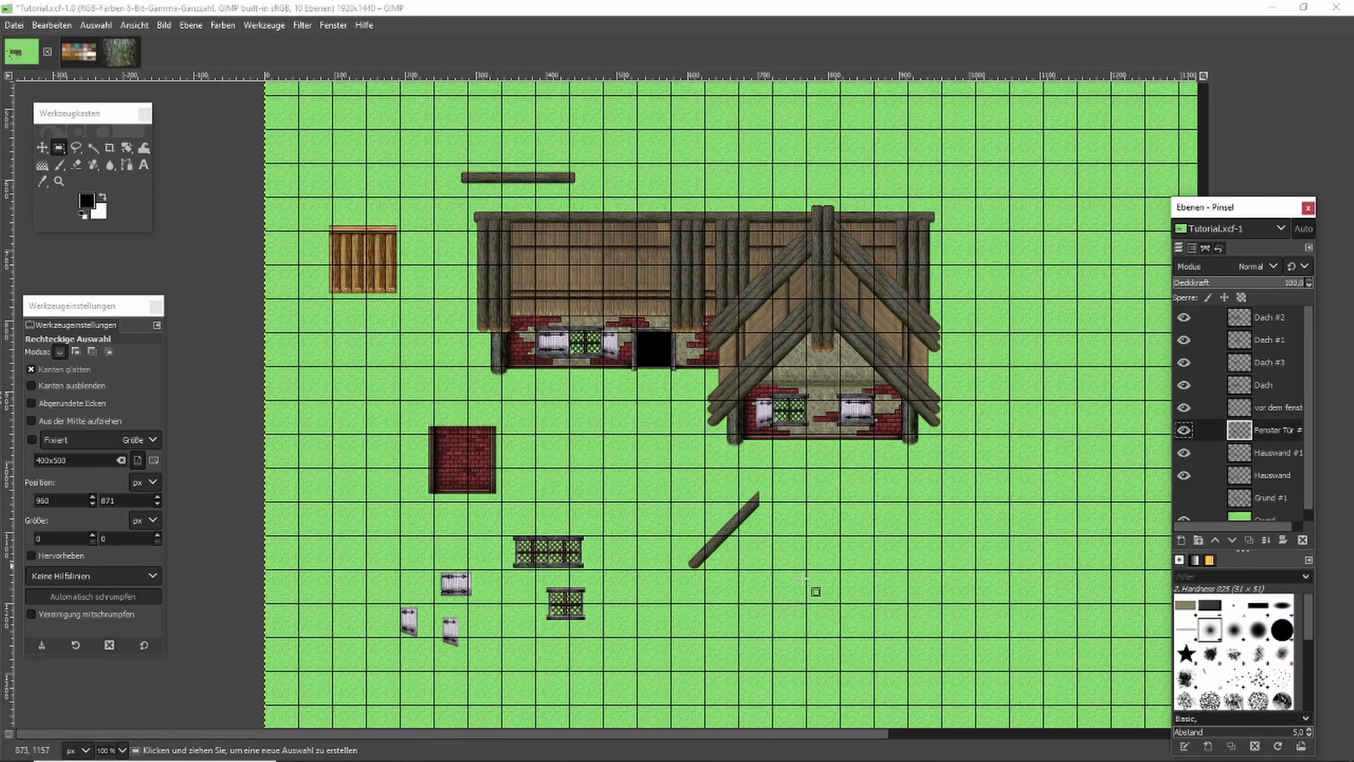
pyautogui.scroll(6, 586, 549)
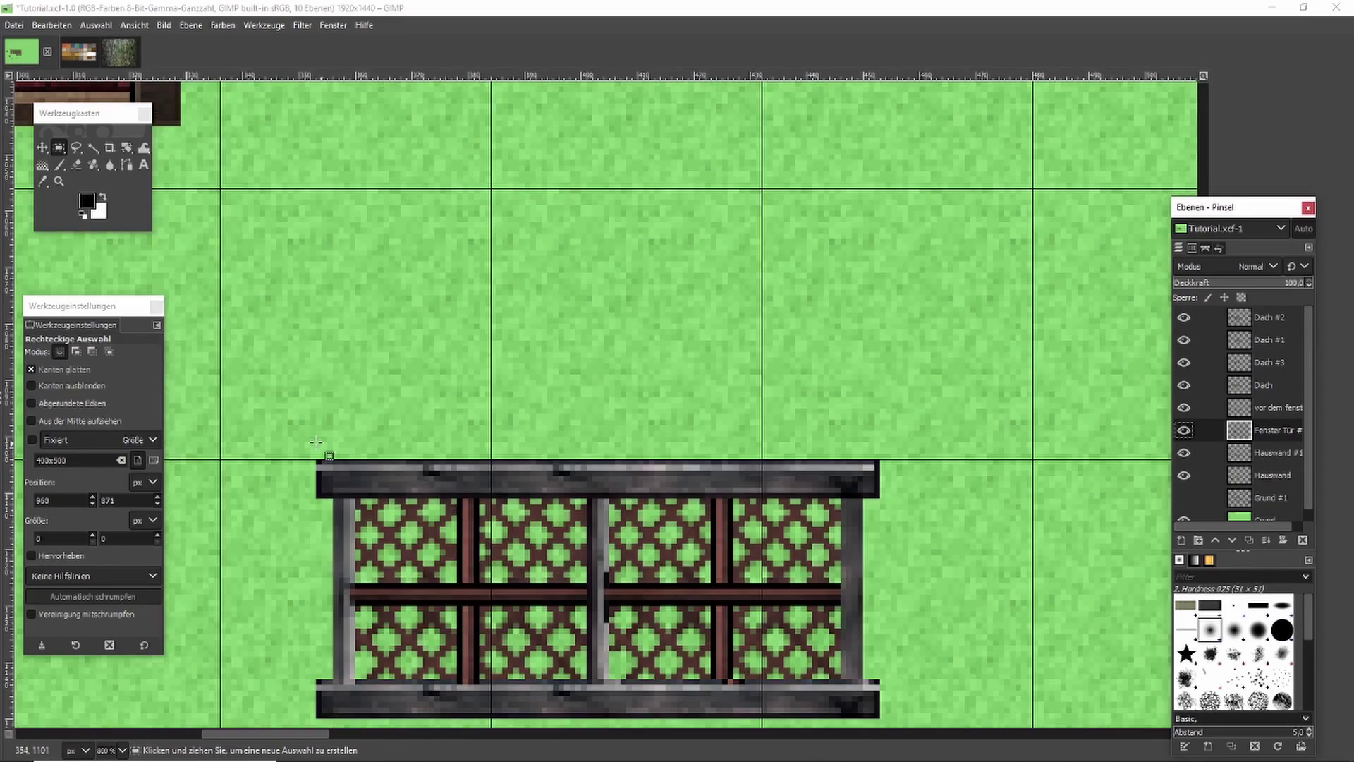
pyautogui.moveTo(277, 420); pyautogui.dragTo(932, 507)
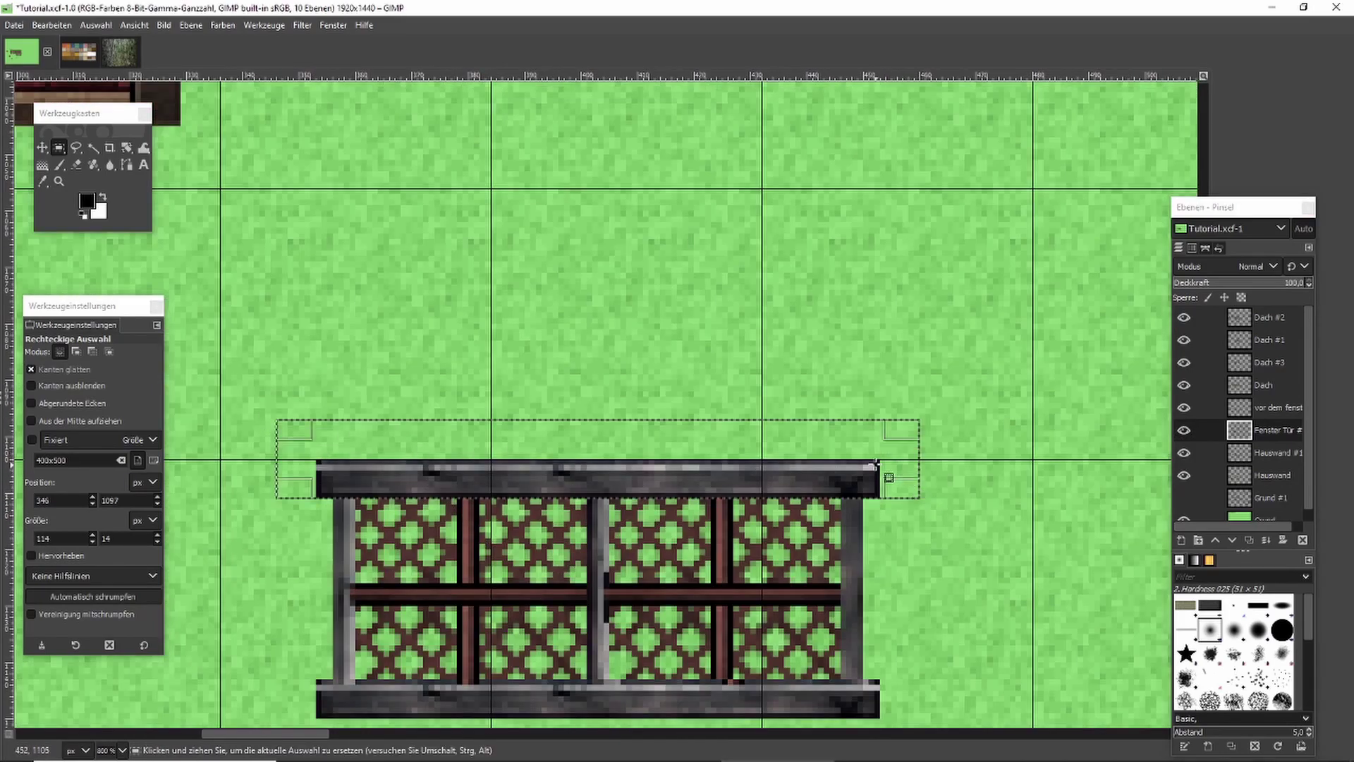
pyautogui.hotkey('ctrl', 'c')
# Paste the copied beam over the gap between gable and front wall, extending it with a second copy toward the right roof logs.
pyautogui.scroll(-5, 720, 323)
pyautogui.scroll(2, 720, 324)
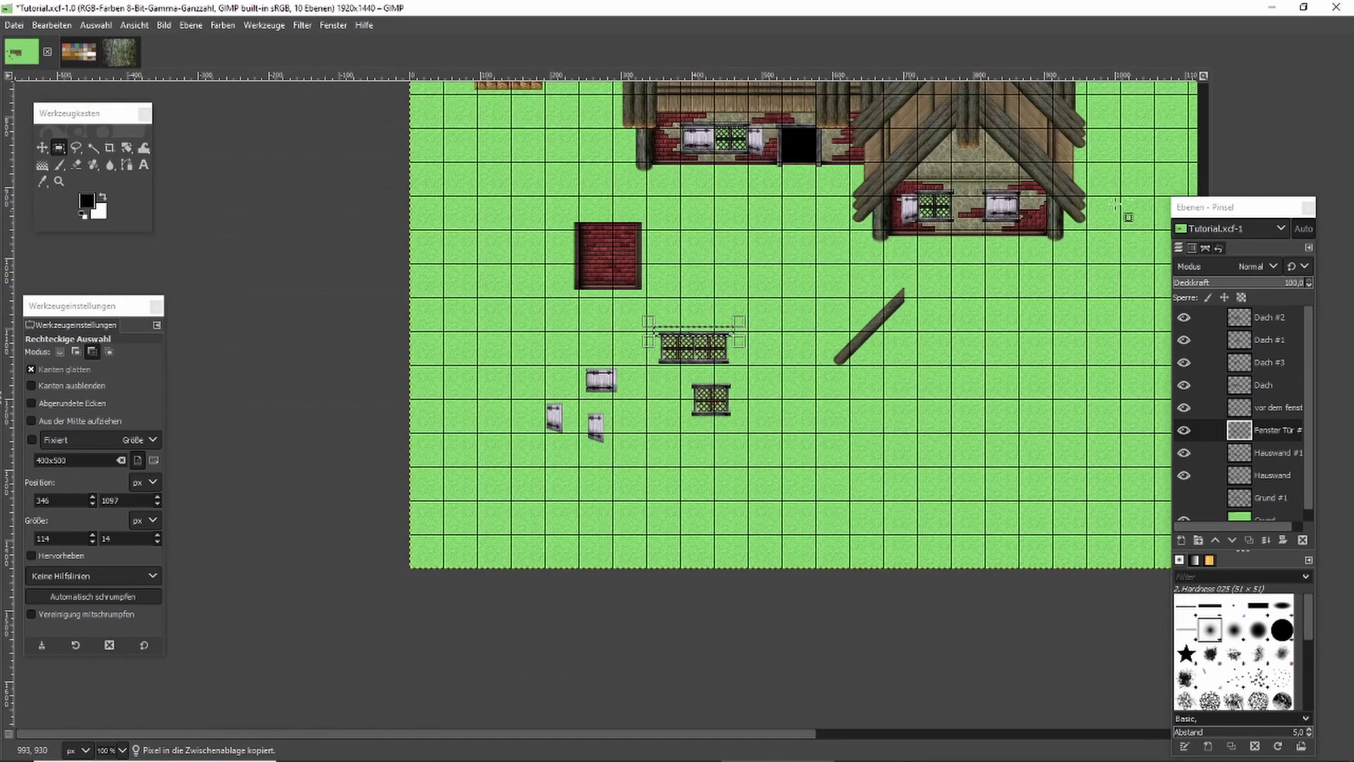
pyautogui.scroll(2, 1090, 159)
pyautogui.scroll(2, 824, 164)
pyautogui.scroll(1, 828, 163)
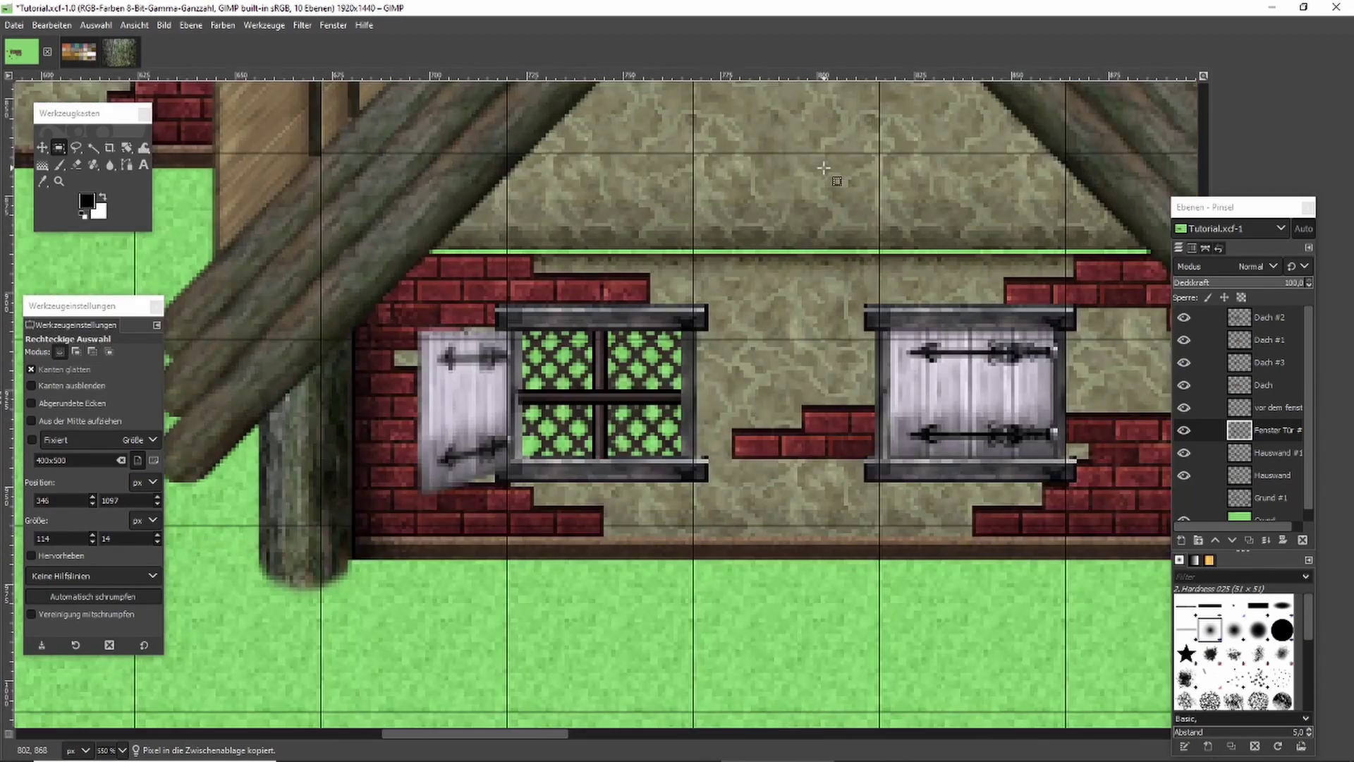
pyautogui.scroll(1, 774, 169)
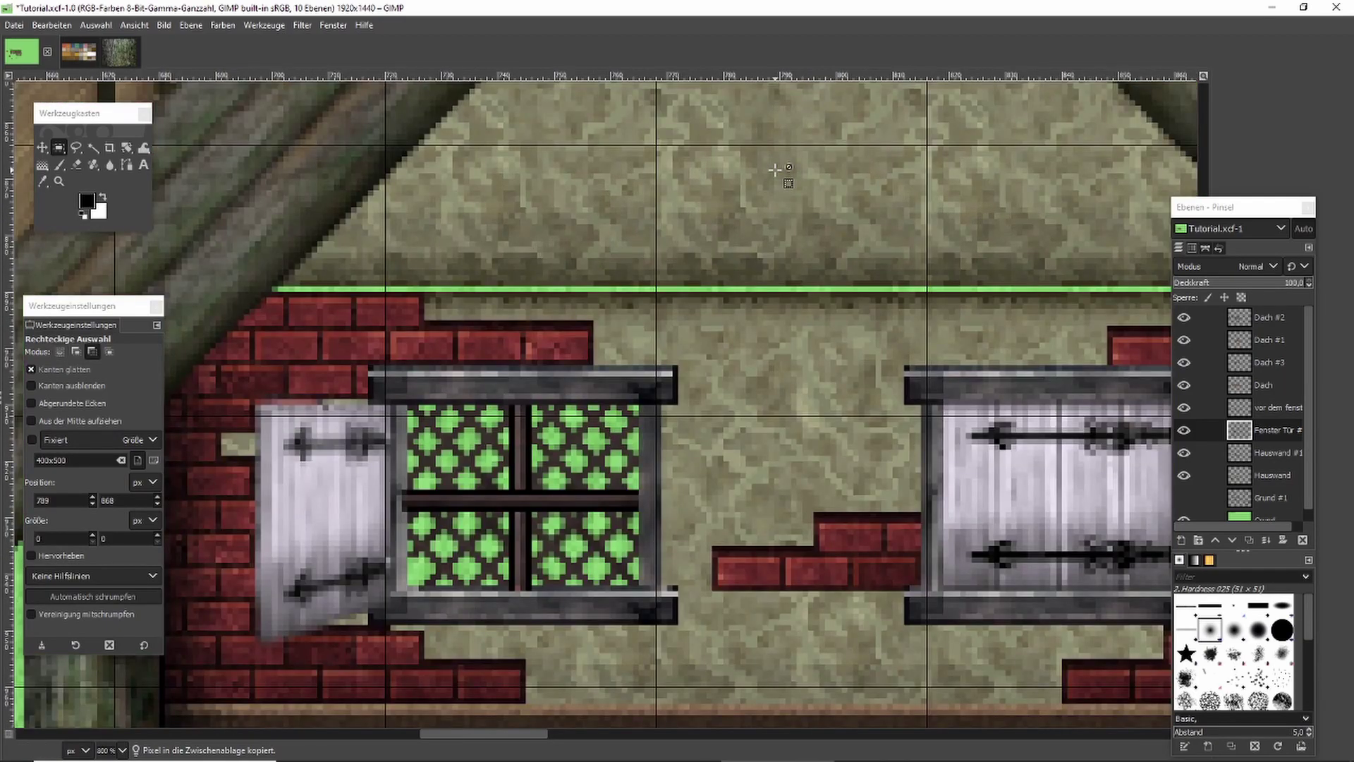
pyautogui.hotkey('ctrl', 'v')
pyautogui.moveTo(657, 418)
pyautogui.mouseDown()
pyautogui.moveTo(731, 317)
pyautogui.moveTo(658, 254)
pyautogui.moveTo(595, 255)
pyautogui.moveTo(586, 266)
pyautogui.moveTo(614, 291)
pyautogui.moveTo(1107, 279)
pyautogui.moveTo(1043, 287)
pyautogui.mouseUp()
pyautogui.scroll(-2, 586, 266)
pyautogui.scroll(2, 756, 248)
# Erase the left end of the floating beam to blend the joint, copy it, and anchor another copy farther right.
pyautogui.click(76, 165)
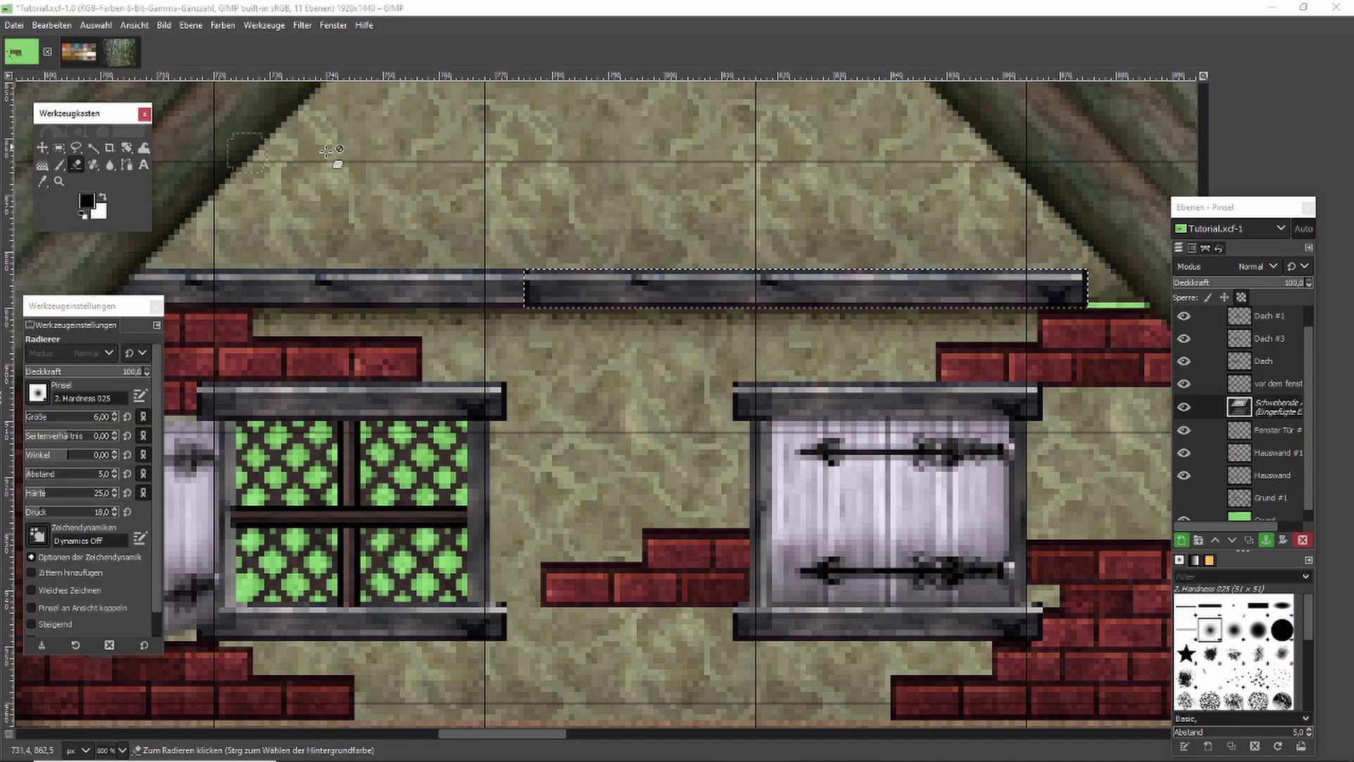
pyautogui.click(519, 302)
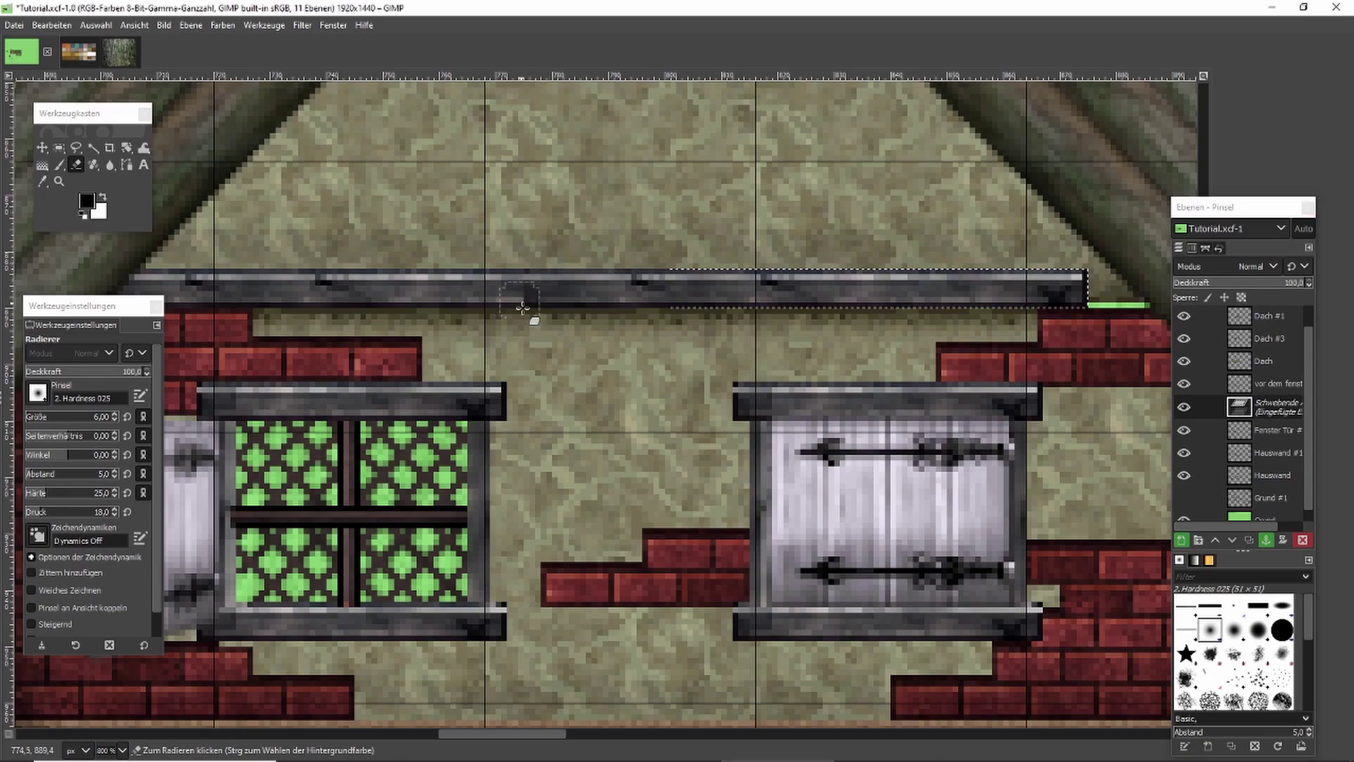
pyautogui.click(59, 147)
pyautogui.hotkey('ctrl', 'c')
pyautogui.hotkey('ctrl', 'v')
pyautogui.moveTo(751, 291); pyautogui.dragTo(835, 297)
pyautogui.hotkey('ctrl', 'h')
pyautogui.press('3')
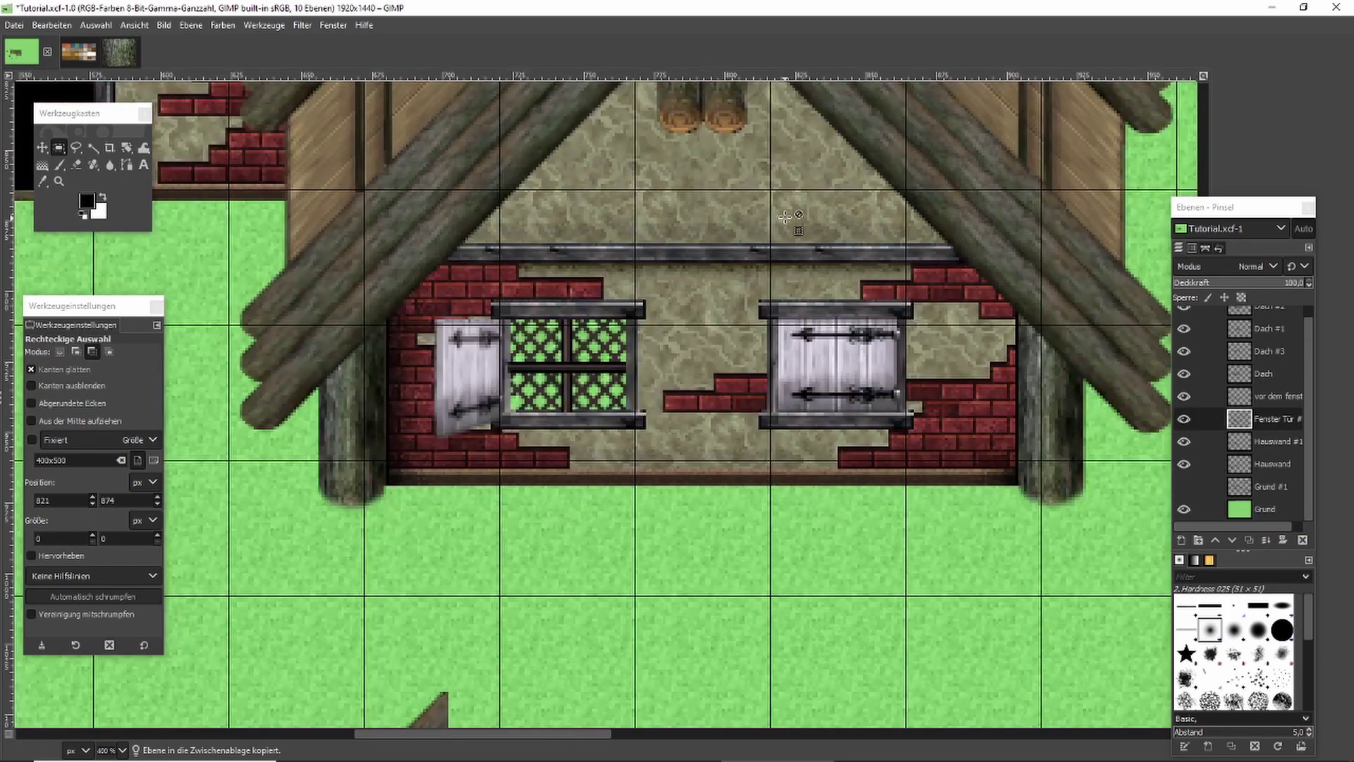
pyautogui.scroll(-3, 786, 217)
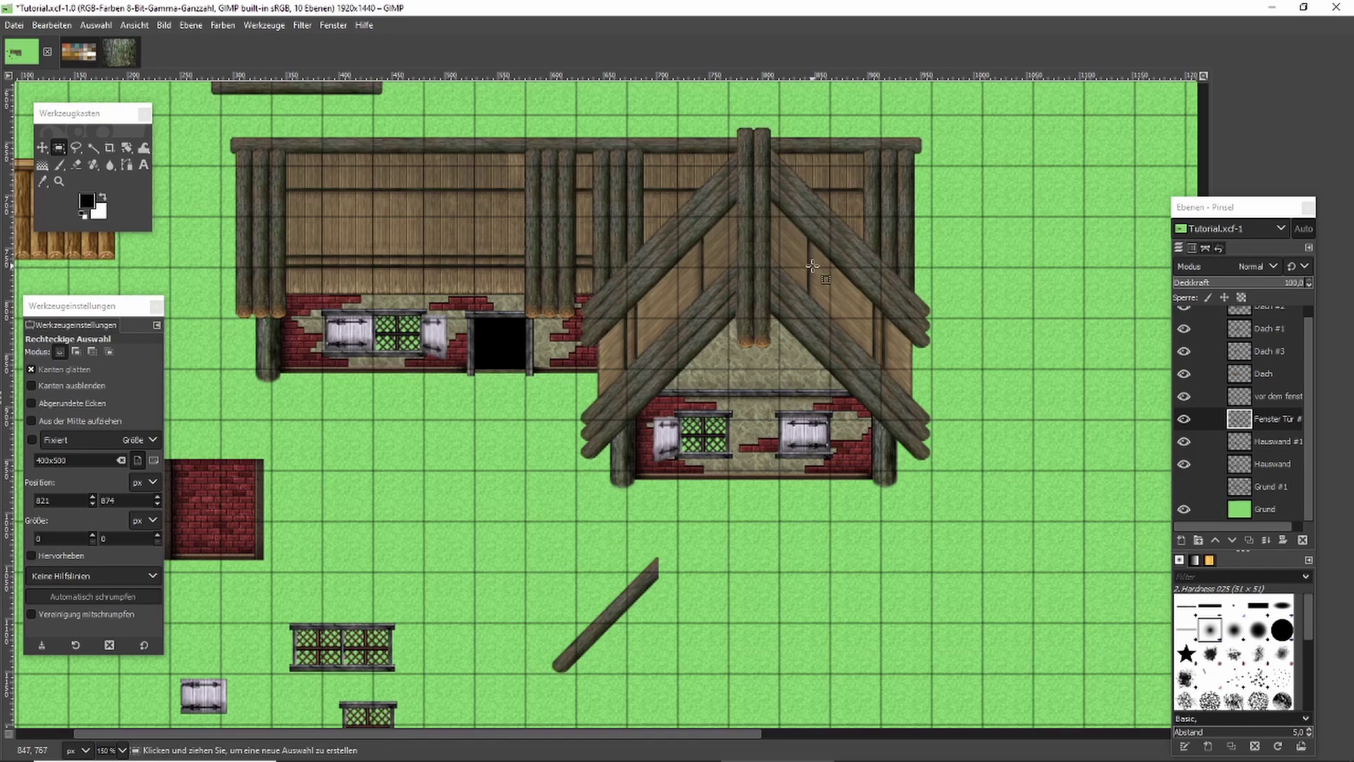
# Select a 92 × 54 px area of bricks at the front wall's lower right corner on Hauswand #1, then copy and paste it.
pyautogui.click(1185, 444)
pyautogui.press('3')
pyautogui.moveTo(641, 414); pyautogui.dragTo(901, 567)
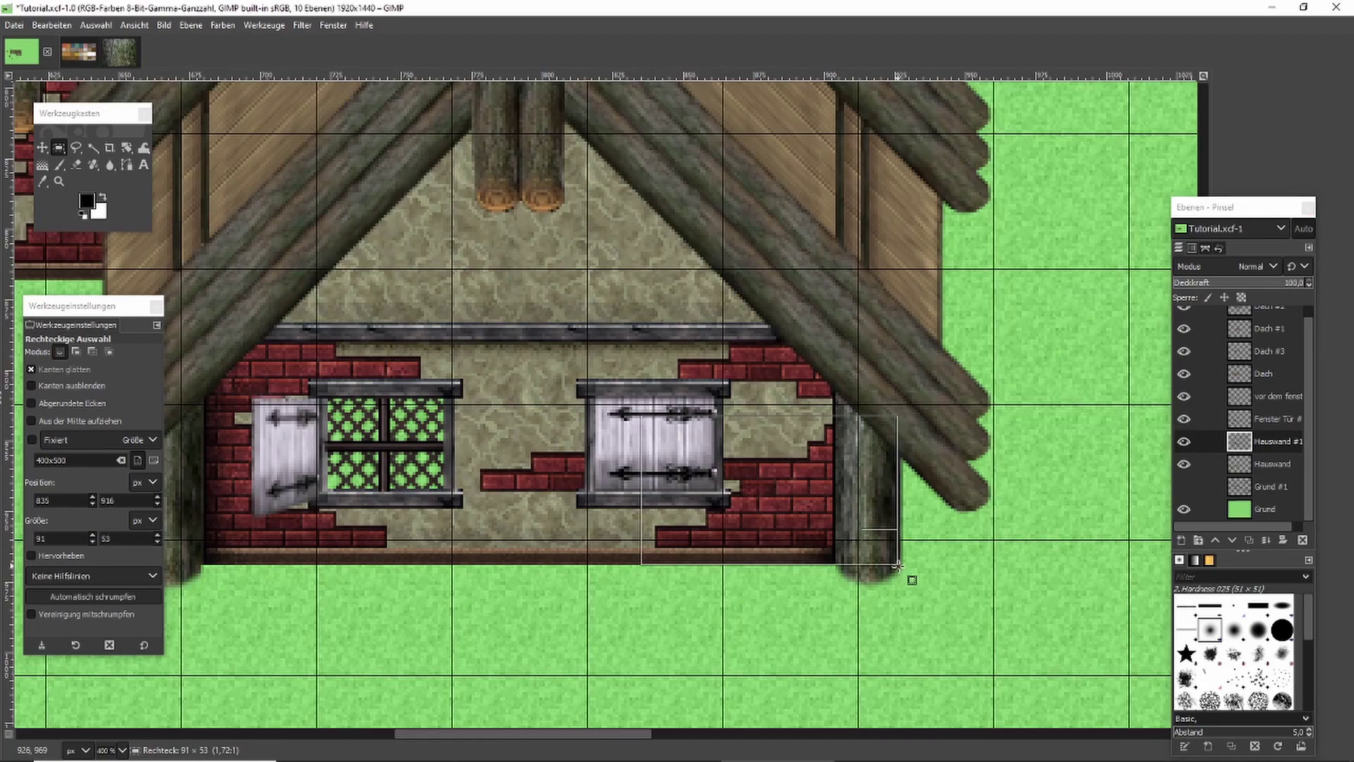
pyautogui.press('ctrl')
pyautogui.hotkey('ctrl', 'c')
pyautogui.hotkey('ctrl', 'v')
# Flip the pasted bricks horizontally, place them in the gable's lower left corner directly above the beam, and anchor them.
pyautogui.moveTo(804, 515); pyautogui.dragTo(578, 278)
pyautogui.moveTo(130, 154); pyautogui.dragTo(212, 214)
pyautogui.click(577, 273)
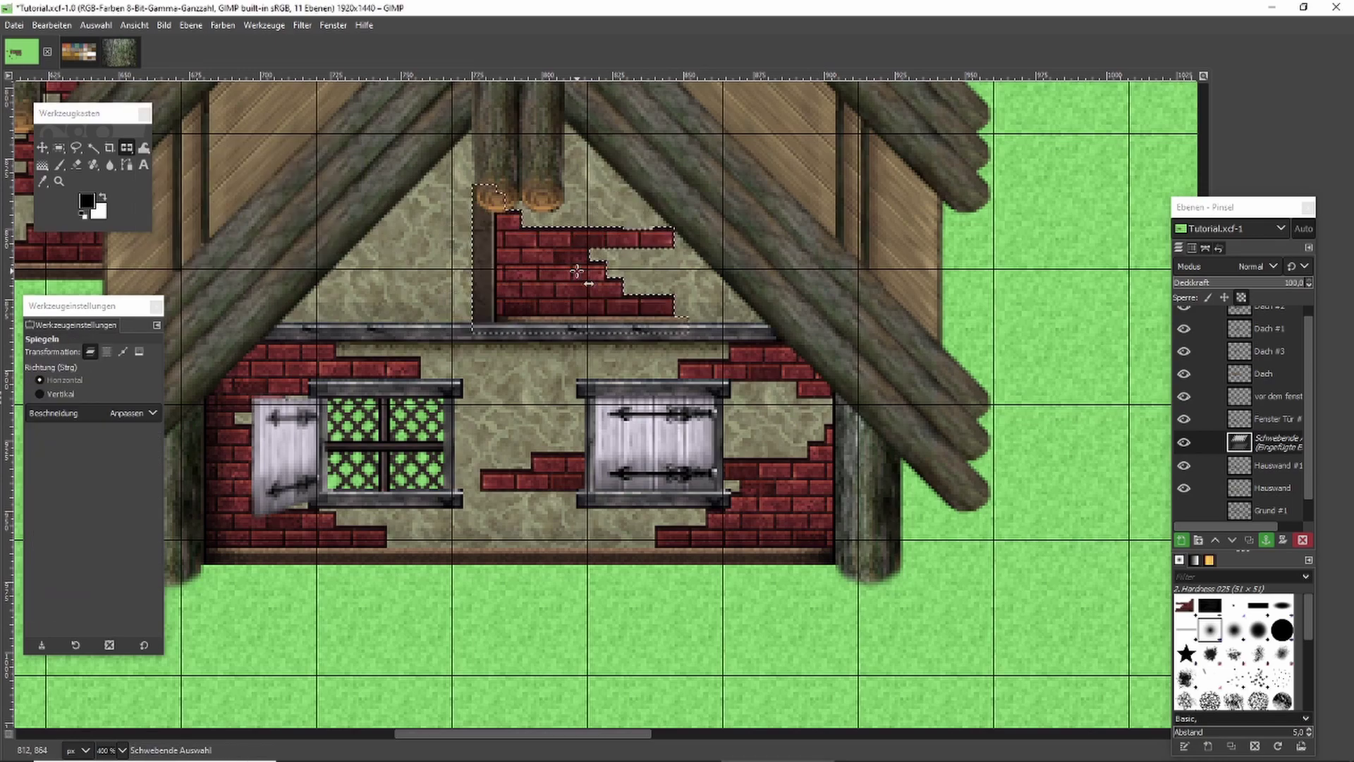
pyautogui.click(59, 147)
pyautogui.moveTo(514, 290); pyautogui.dragTo(287, 291)
pyautogui.scroll(2, 342, 289)
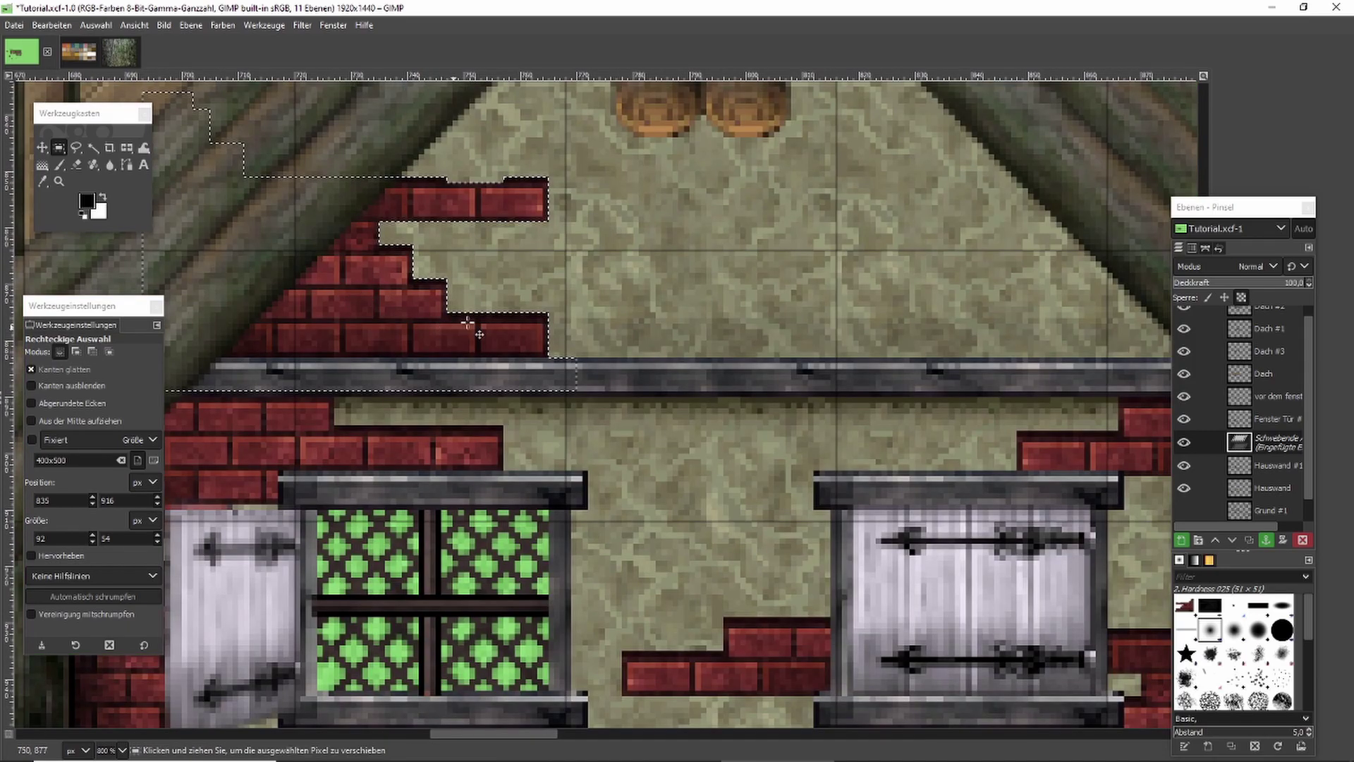
pyautogui.click(684, 288)
# Select a 78 × 23 px area around the brick patch above the door and copy it.
pyautogui.scroll(-3, 684, 288)
pyautogui.scroll(-3, 678, 282)
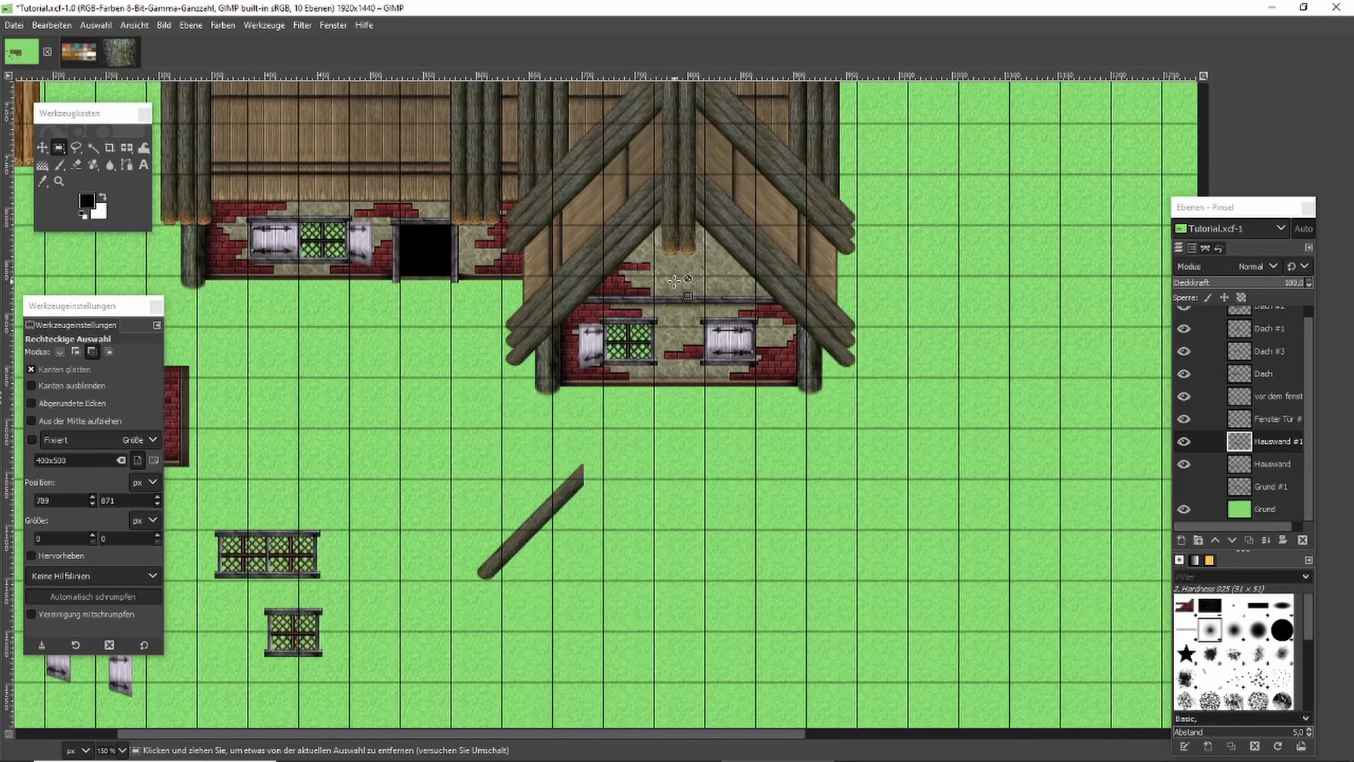
pyautogui.scroll(2, 705, 282)
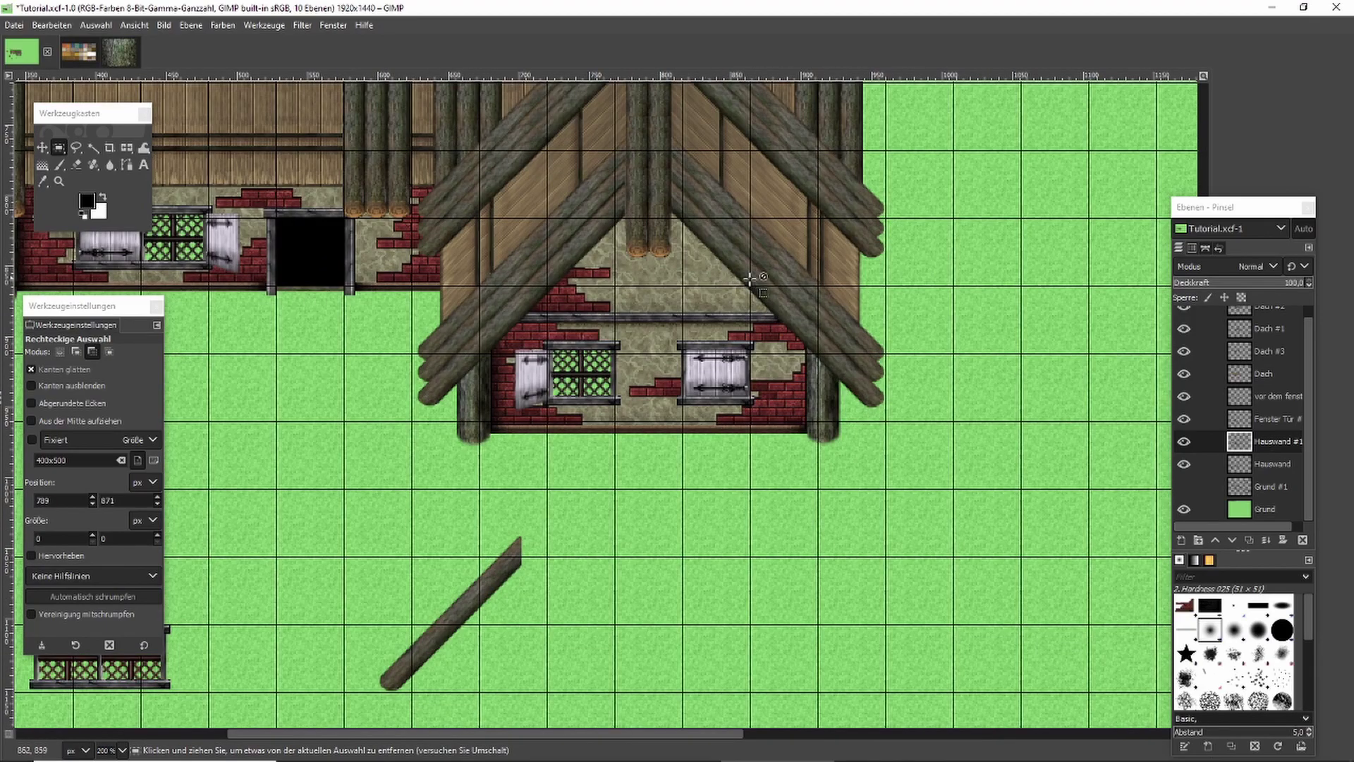
pyautogui.scroll(-1, 808, 304)
pyautogui.scroll(4, 387, 182)
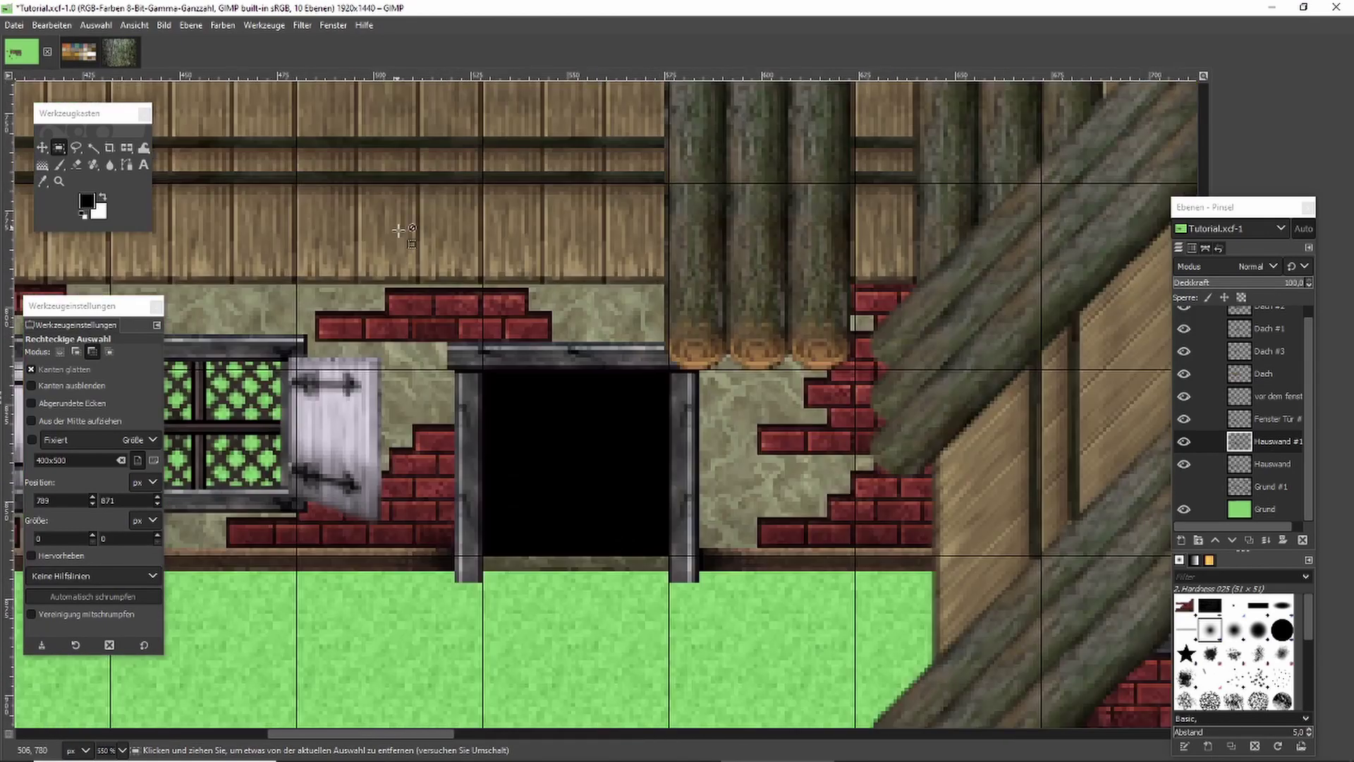
pyautogui.moveTo(301, 258); pyautogui.dragTo(599, 346)
pyautogui.hotkey('ctrl', 'c')
# Paste the copied brick patch on the right side of the gable, partly behind the roof logs, and anchor it.
pyautogui.scroll(-3, 601, 467)
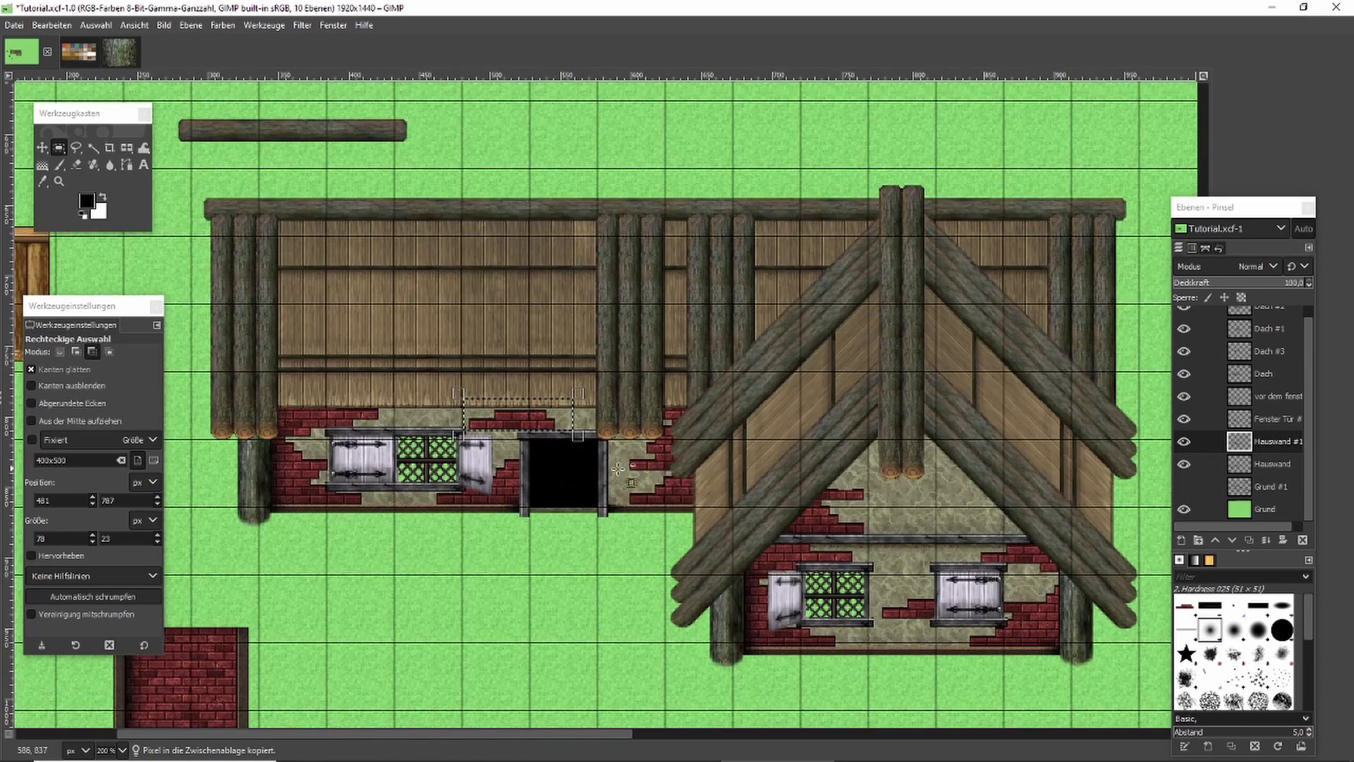
pyautogui.scroll(3, 1001, 509)
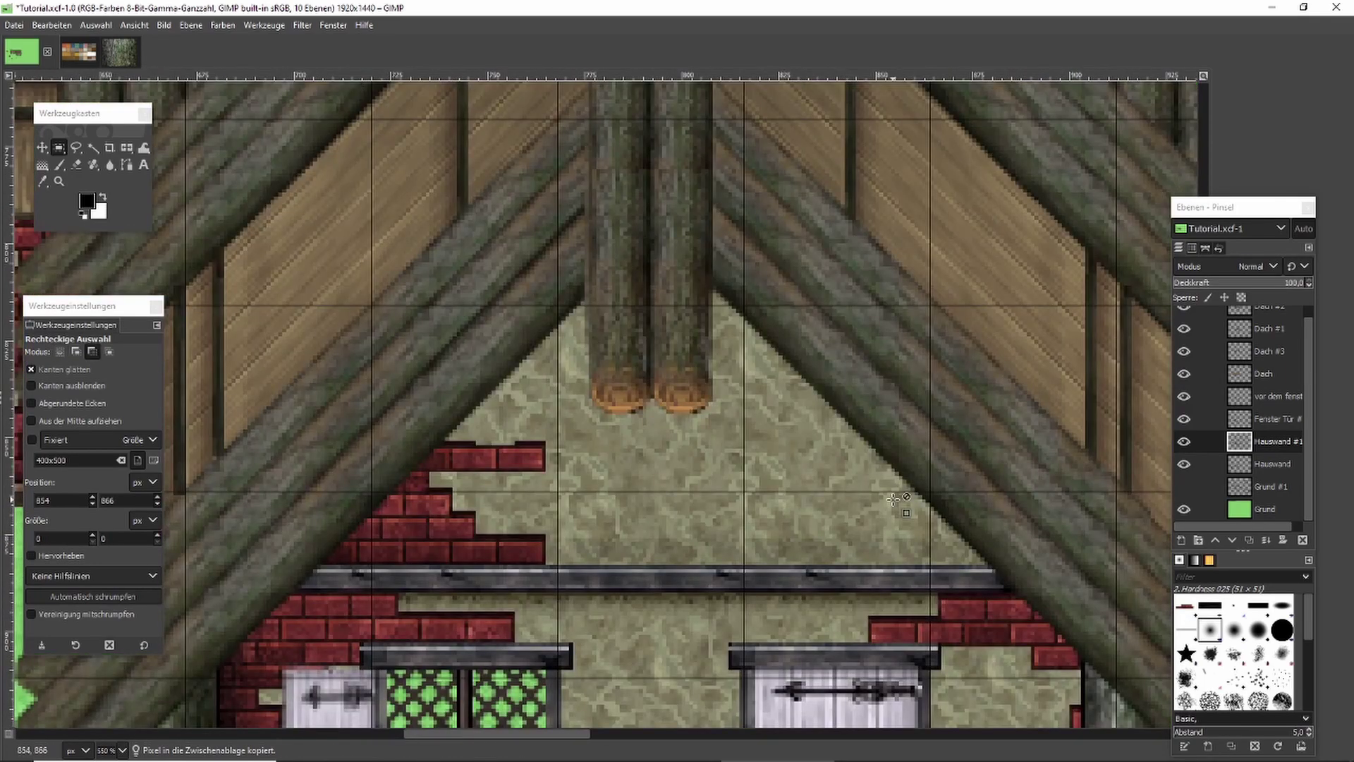
pyautogui.hotkey('ctrl', 'v')
pyautogui.moveTo(659, 427); pyautogui.dragTo(848, 474)
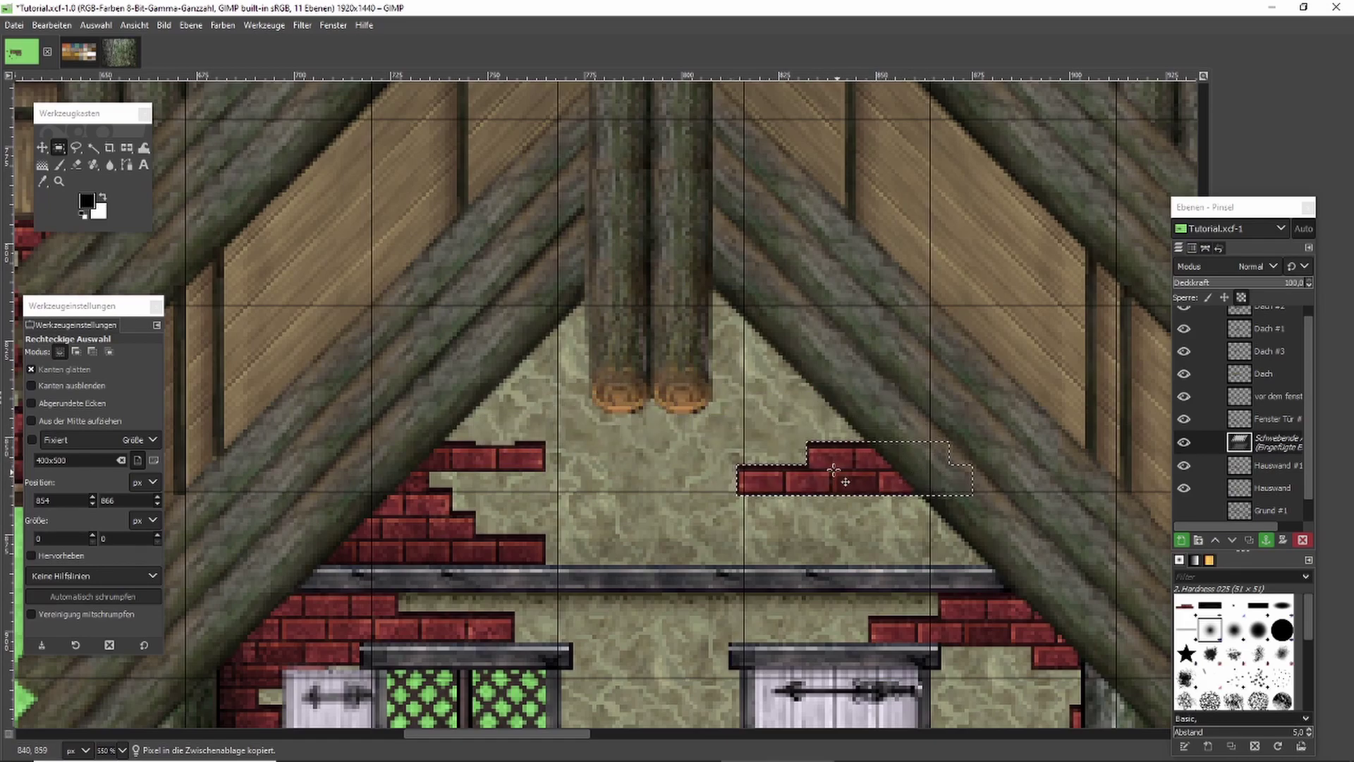
pyautogui.hotkey('ctrl', 'h')
# Copy a 7 × 1 px dark strip from the gable's left brick patch, fill the gap in its top edge, and anchor it.
pyautogui.scroll(-6, 820, 413)
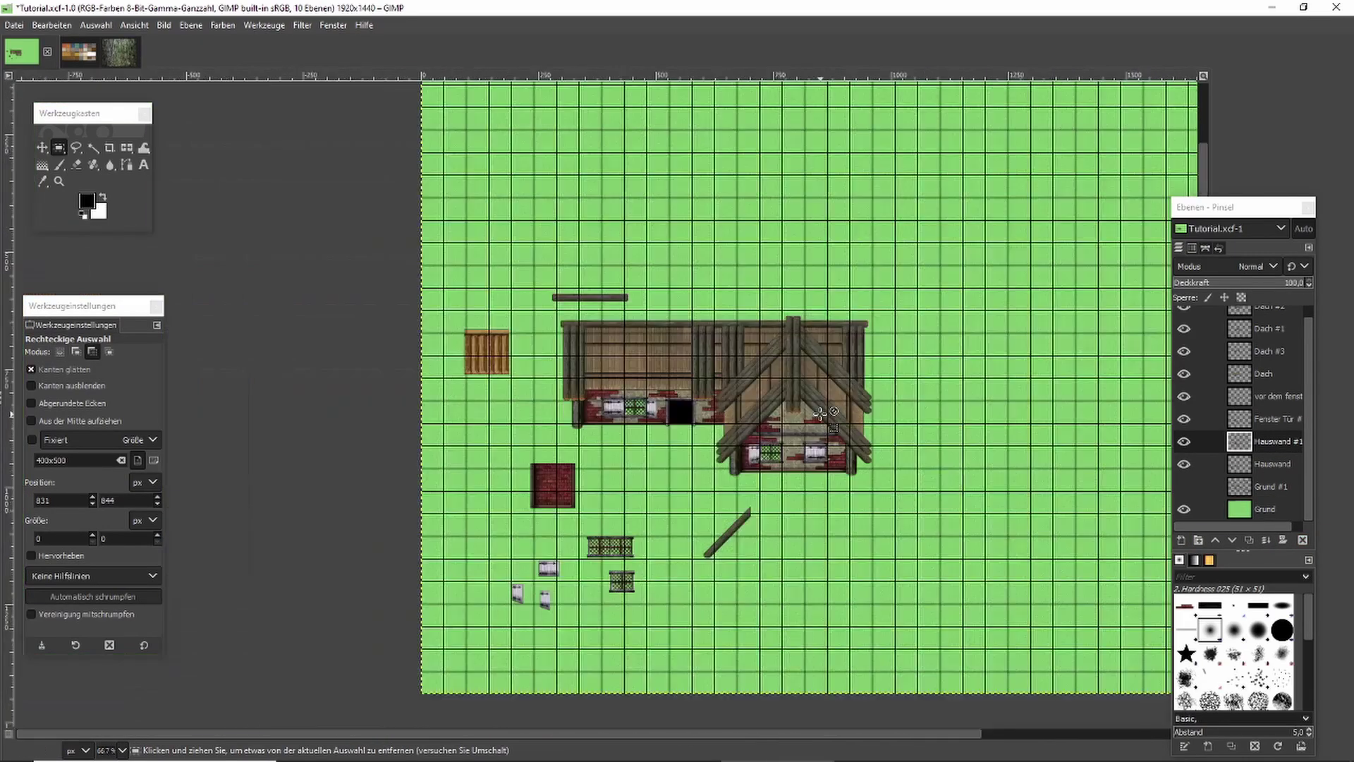
pyautogui.scroll(1, 869, 455)
pyautogui.scroll(8, 796, 432)
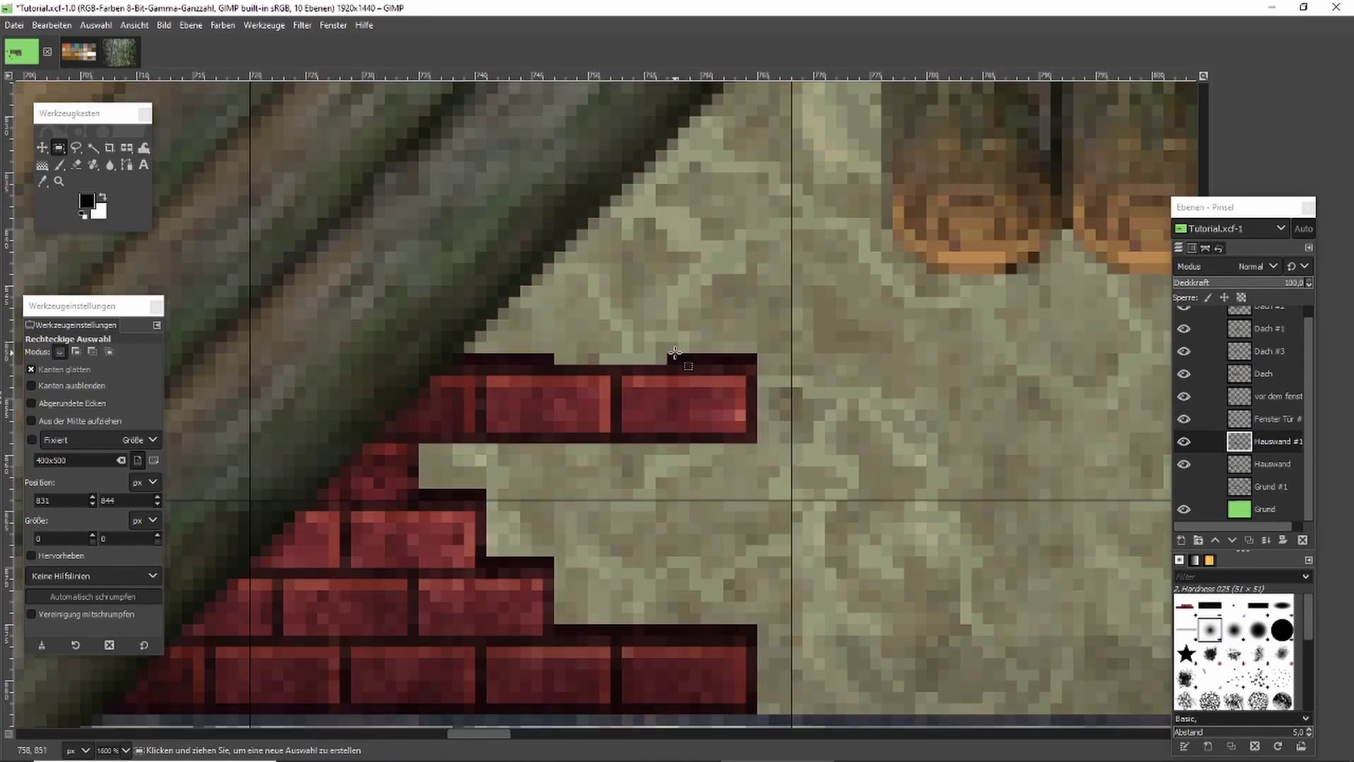
pyautogui.moveTo(675, 352); pyautogui.dragTo(634, 359)
pyautogui.hotkey('ctrl', 'c')
pyautogui.hotkey('ctrl', 'v')
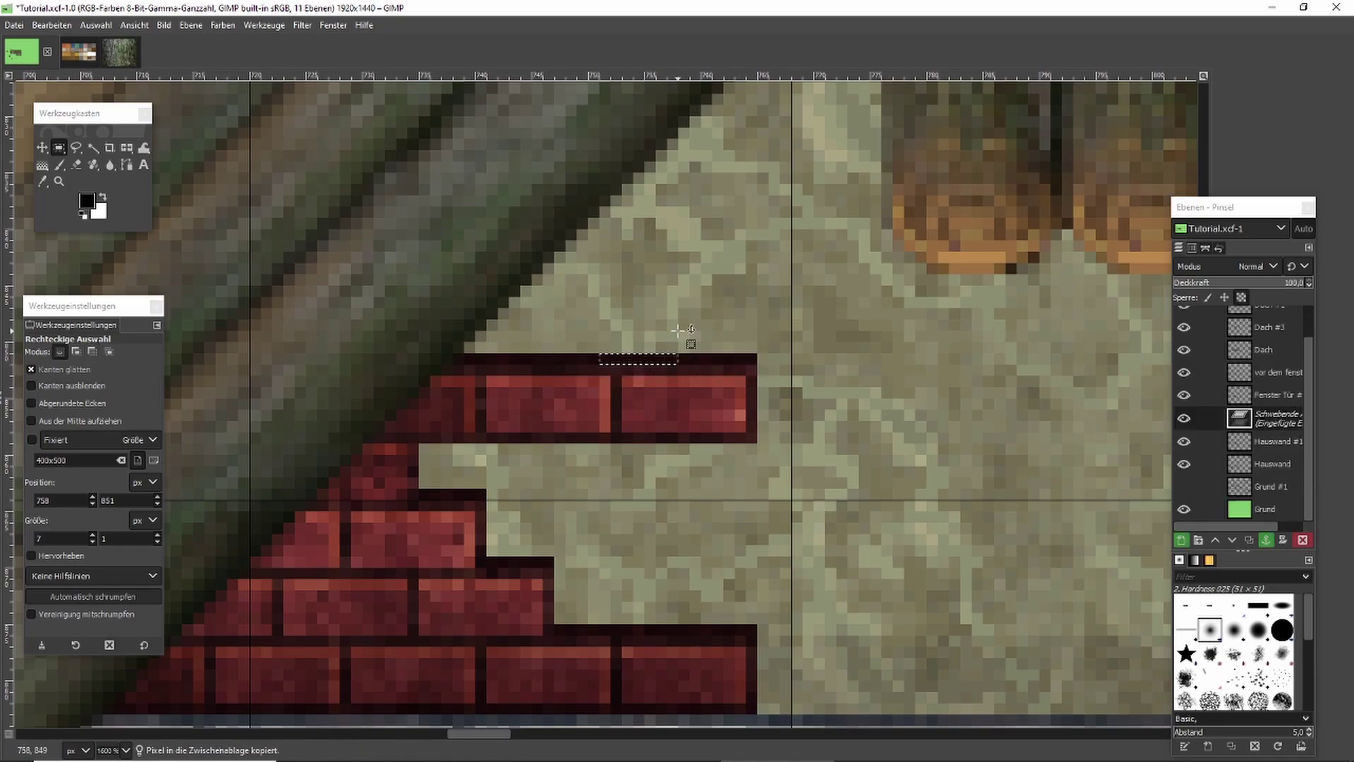
pyautogui.click(677, 330)
# Paste the dark strip onto the top edge of the bricks below the front wall's left window and anchor it.
pyautogui.scroll(-5, 683, 333)
pyautogui.scroll(-3, 750, 390)
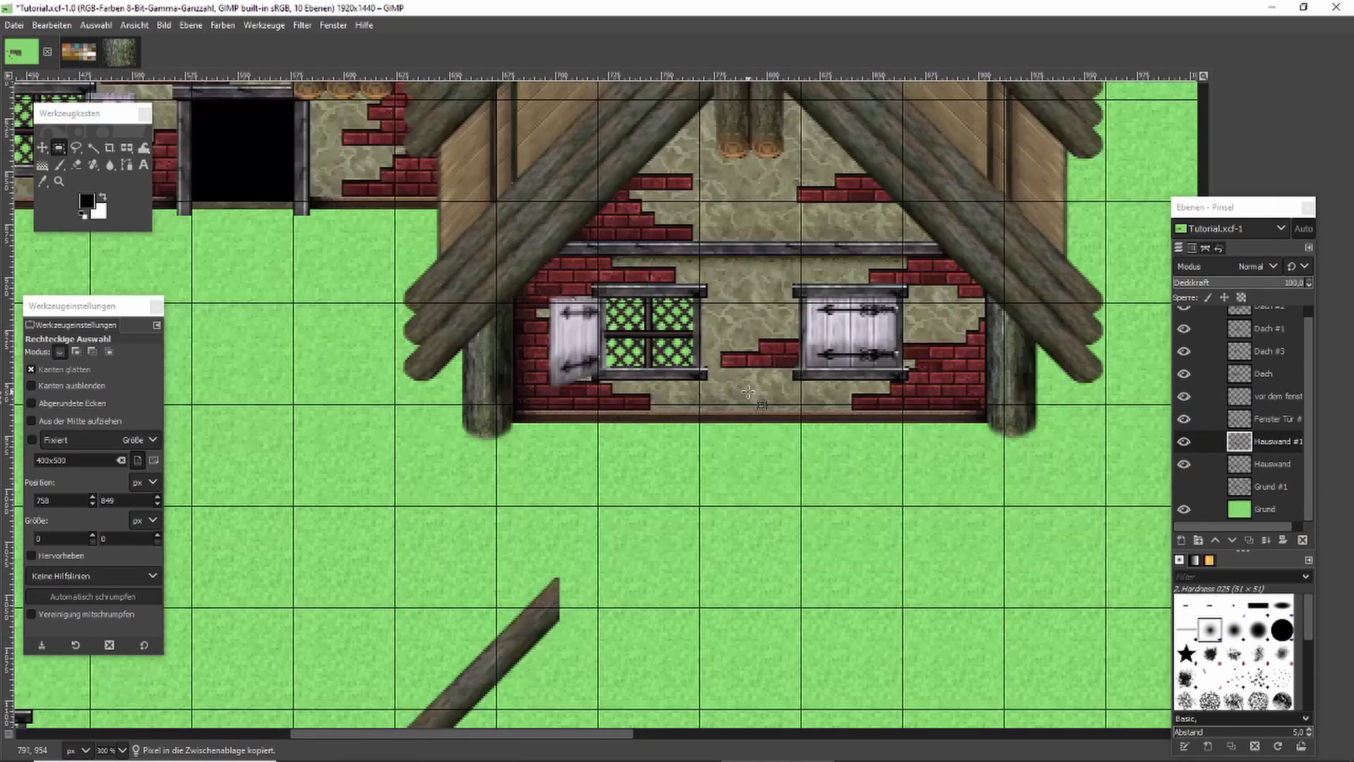
pyautogui.scroll(5, 614, 381)
pyautogui.hotkey('ctrl', 'v')
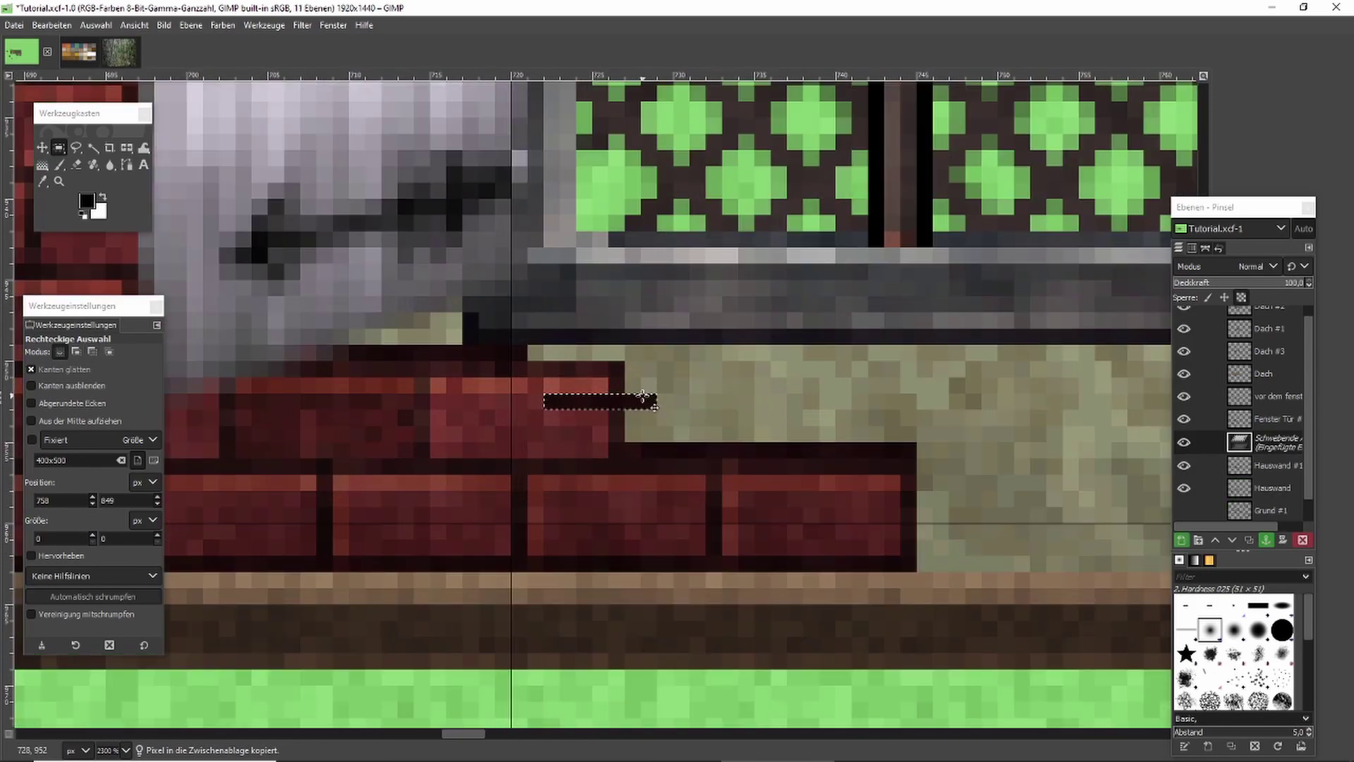
pyautogui.moveTo(643, 397); pyautogui.dragTo(594, 359)
pyautogui.click(680, 362)
# Select a 101 × 99 px area around the upper part of the loose diagonal log on Dach #2 and copy it.
pyautogui.scroll(-6, 678, 360)
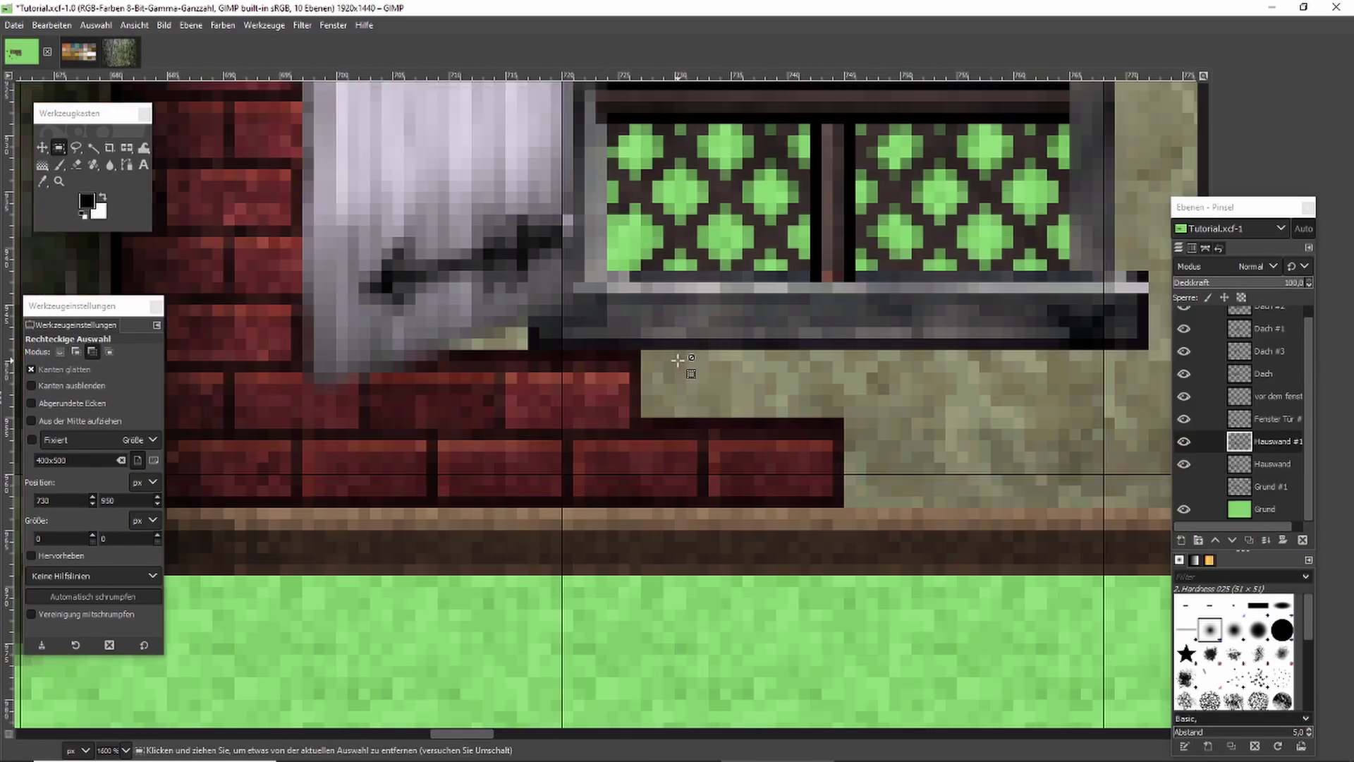
pyautogui.scroll(-1, 678, 360)
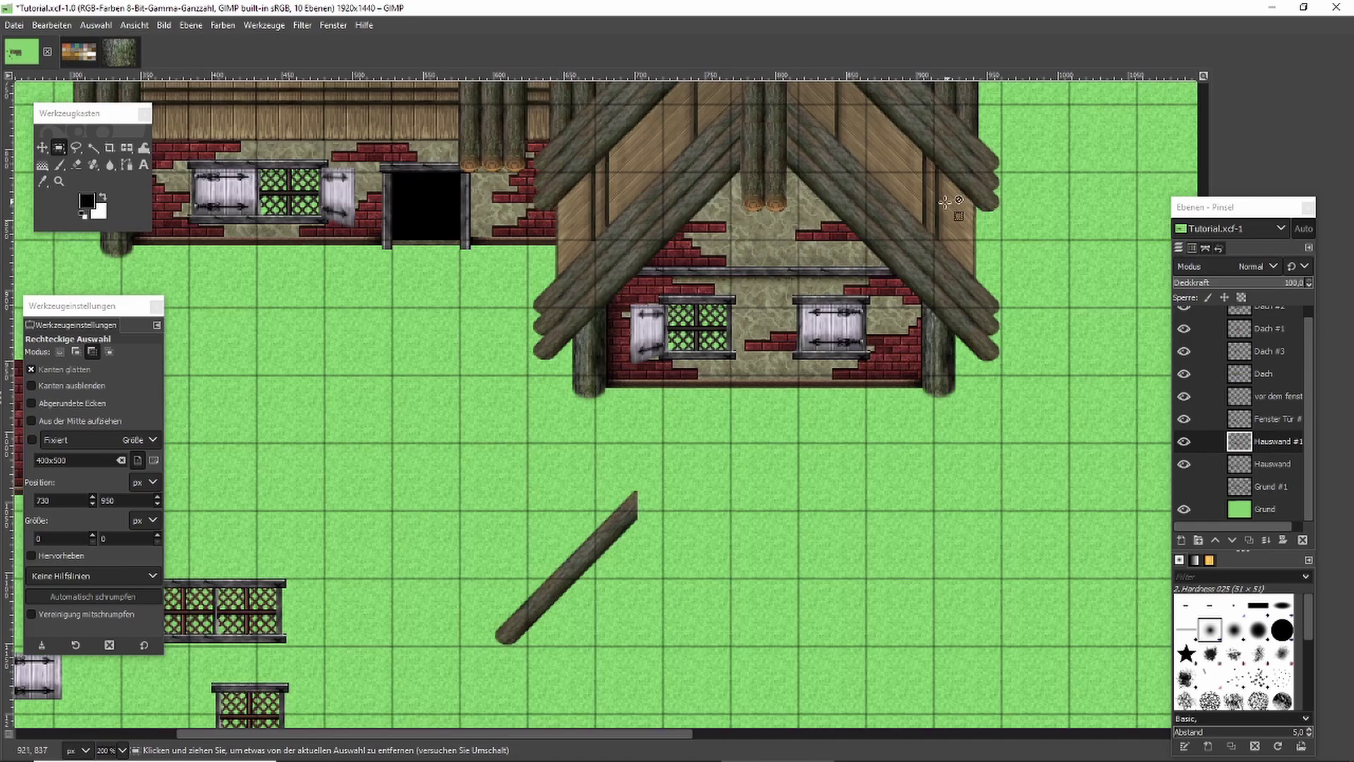
pyautogui.scroll(3, 939, 204)
pyautogui.scroll(-1, 873, 241)
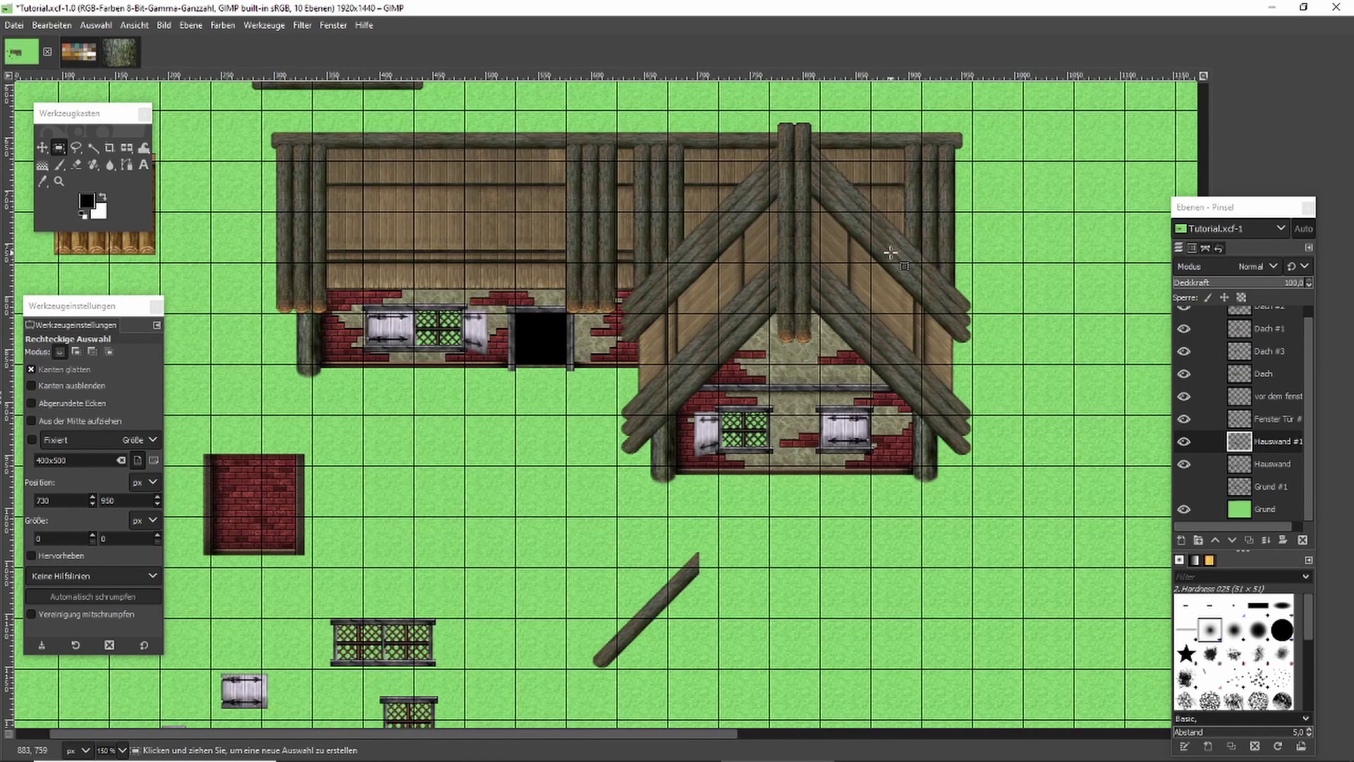
pyautogui.scroll(-1, 892, 252)
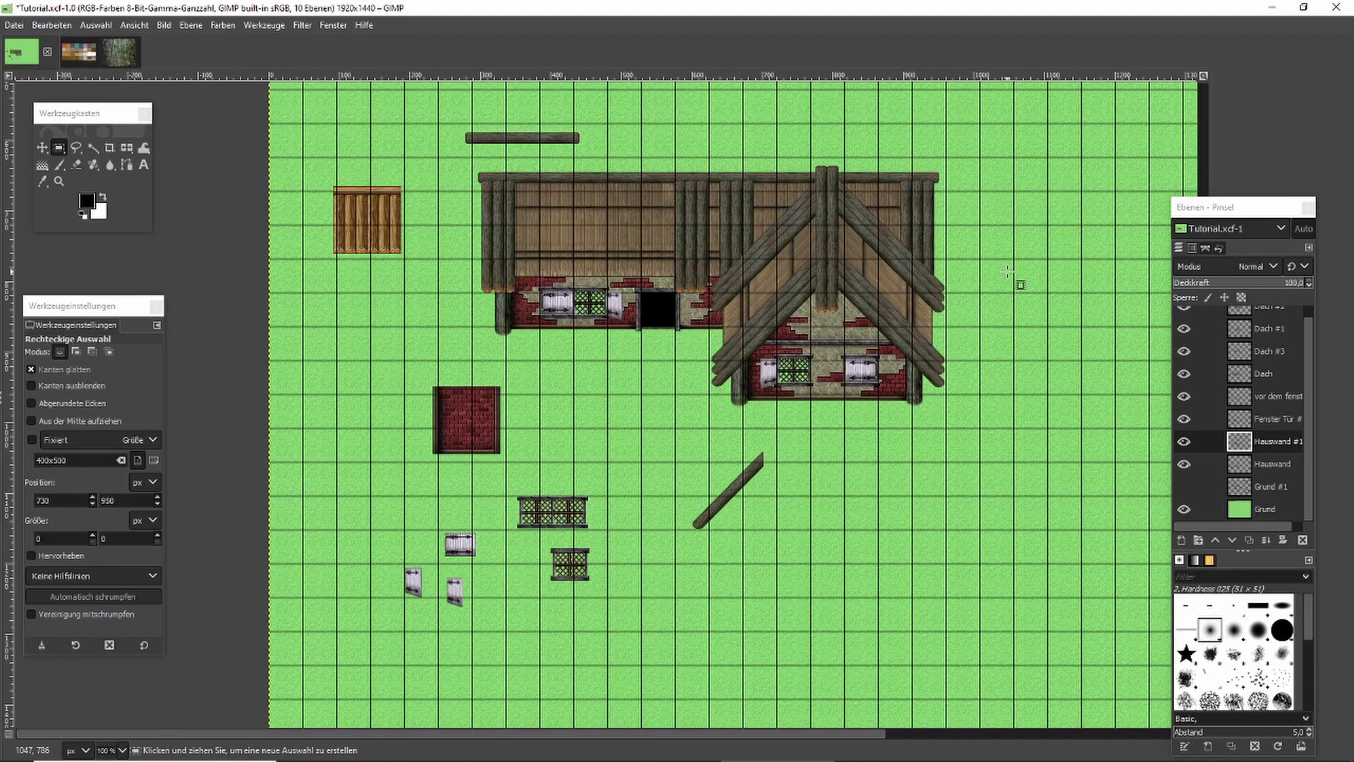
pyautogui.scroll(3, 790, 480)
pyautogui.moveTo(557, 381); pyautogui.dragTo(771, 590)
pyautogui.hotkey('ctrl', 'c')
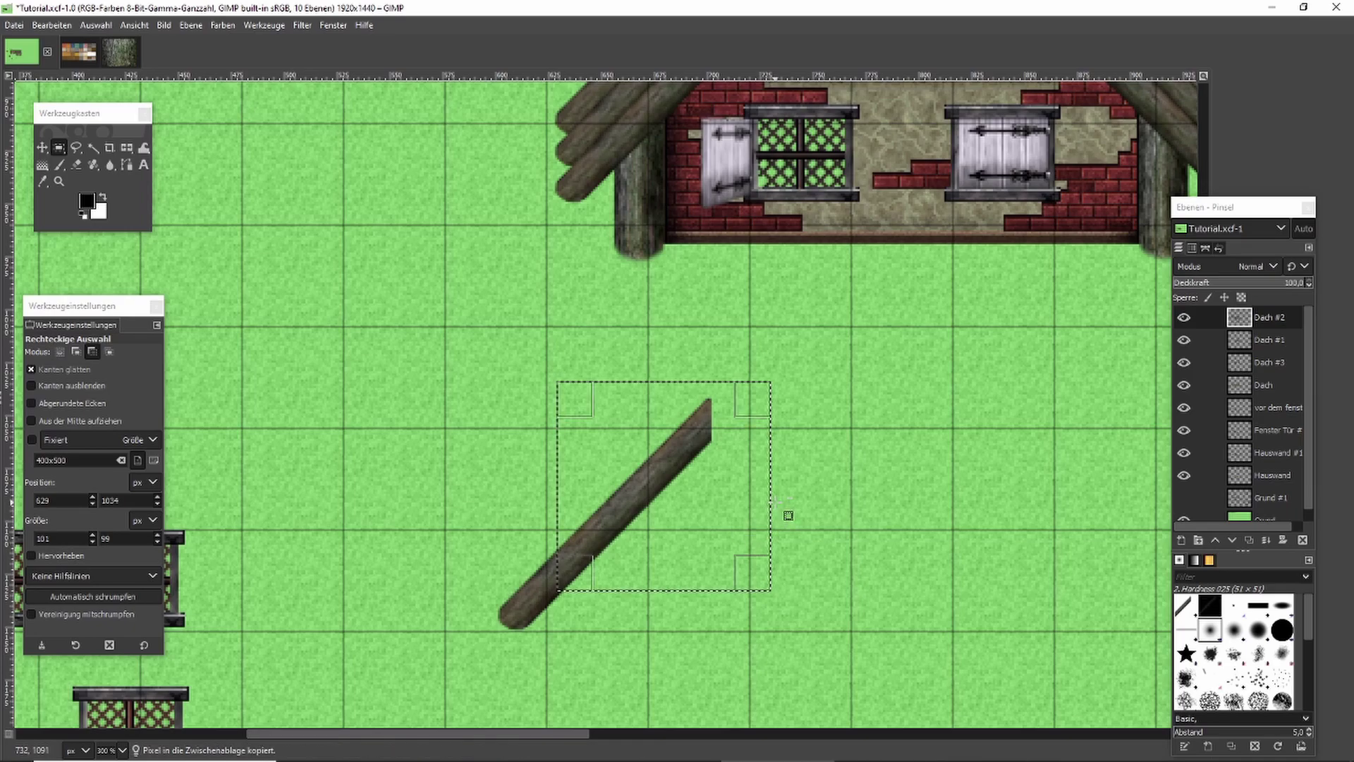
# Paste the diagonal log piece and place it across the two ridge posts, in line with the gable's left lower logs.
pyautogui.scroll(-3, 774, 503)
pyautogui.scroll(5, 840, 277)
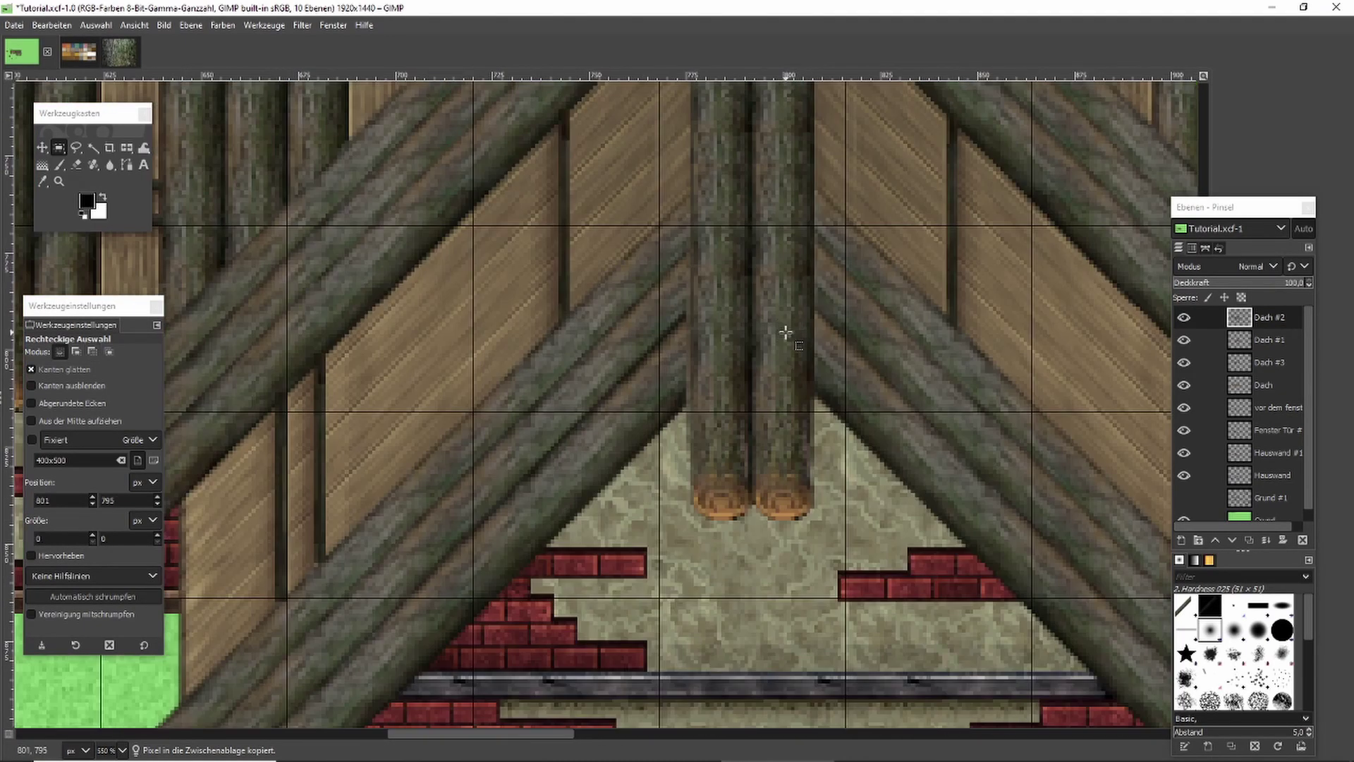
pyautogui.hotkey('ctrl', 'v')
pyautogui.moveTo(613, 374); pyautogui.dragTo(796, 269)
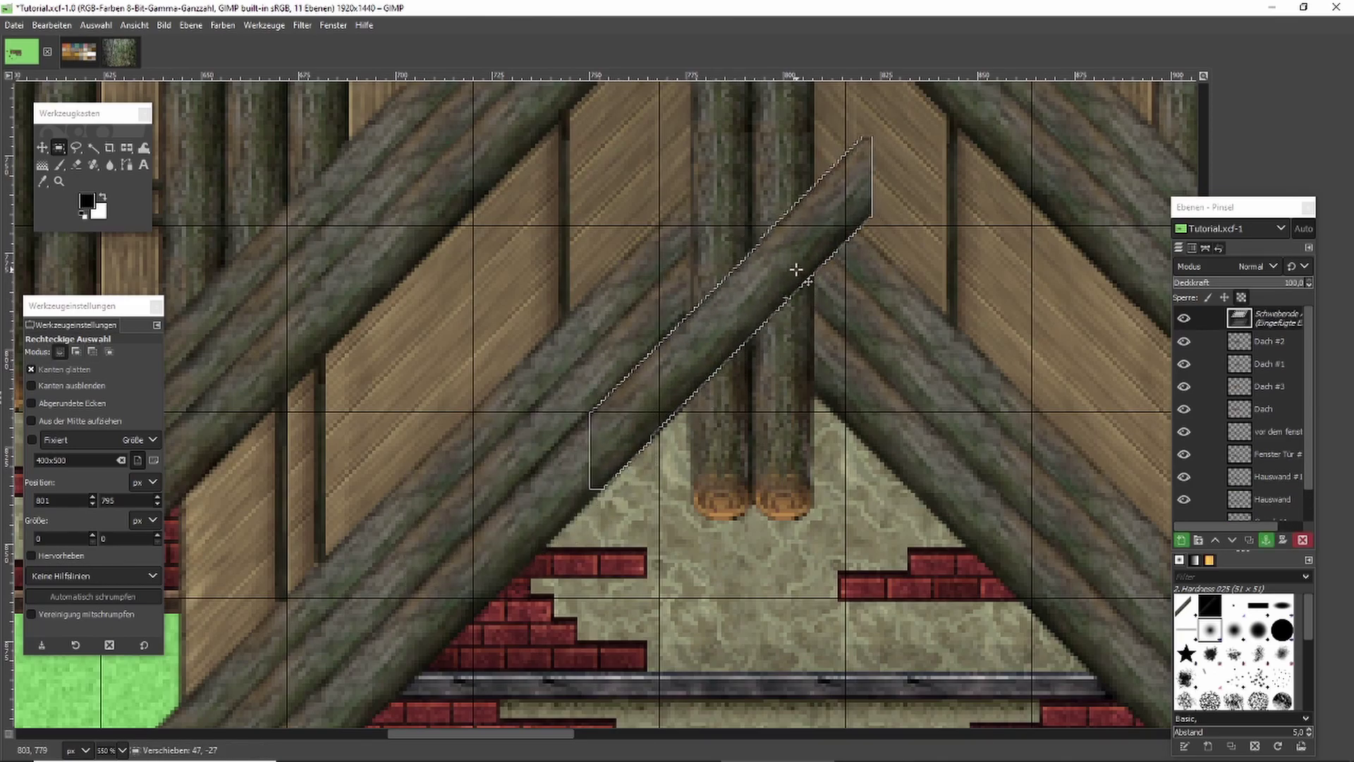
# Erase the lower left end of the floating diagonal log to blend it into the roof logs, and copy the trimmed piece.
pyautogui.click(77, 165)
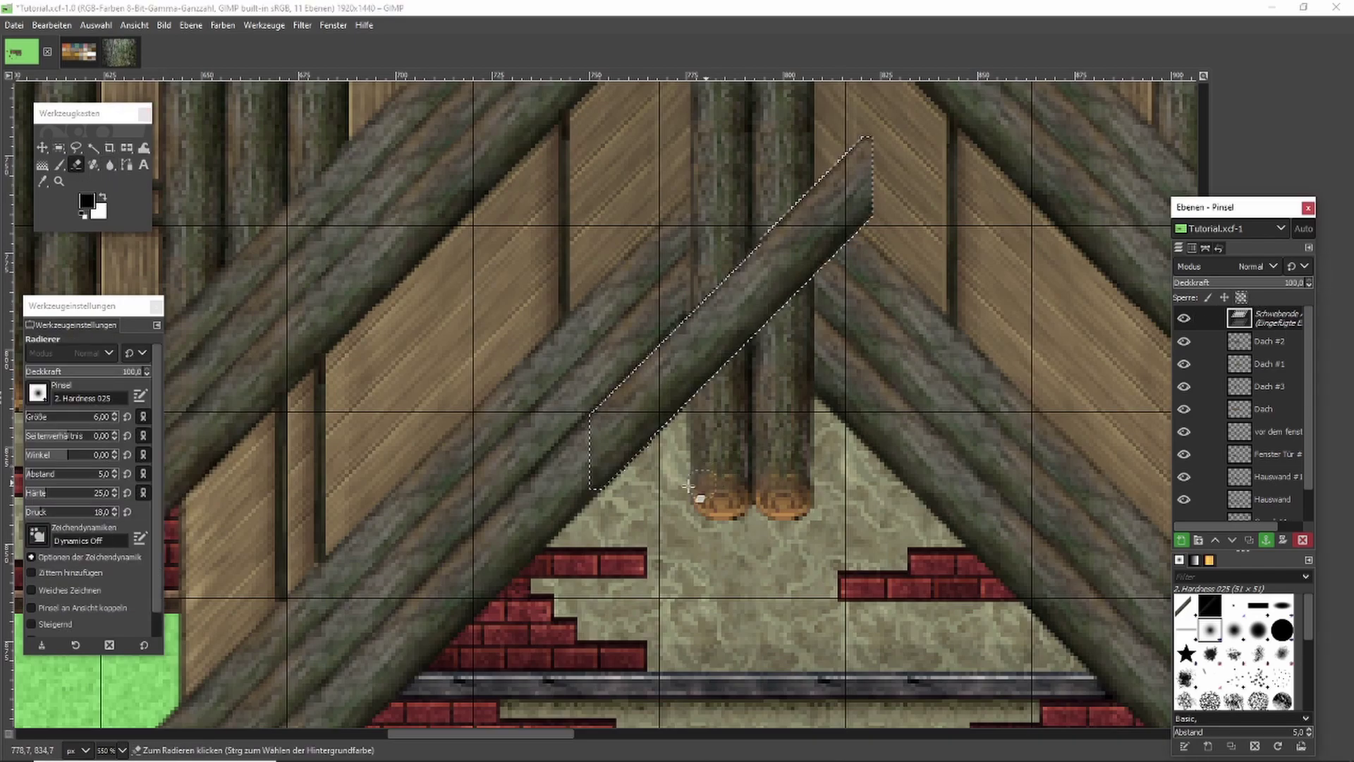
pyautogui.moveTo(601, 412); pyautogui.dragTo(596, 478)
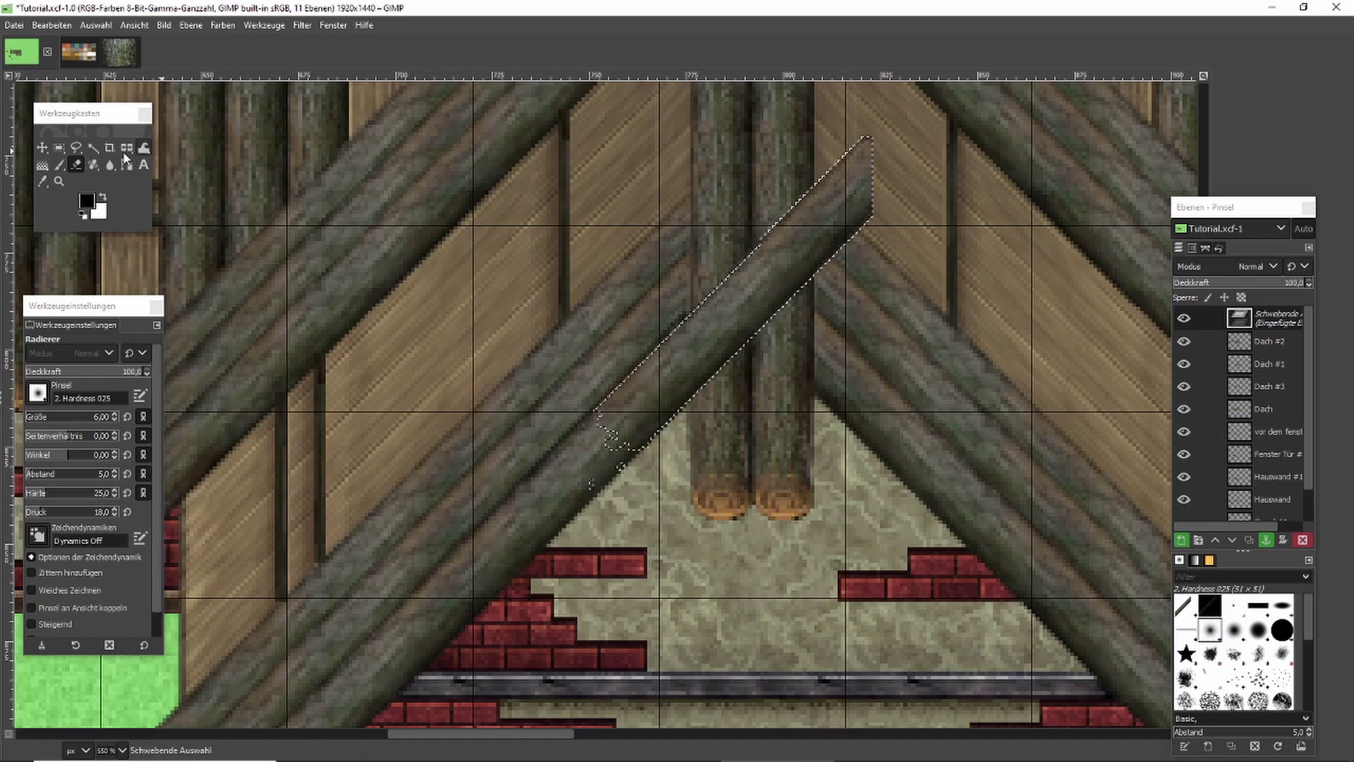
pyautogui.click(60, 149)
pyautogui.hotkey('ctrl', 'c')
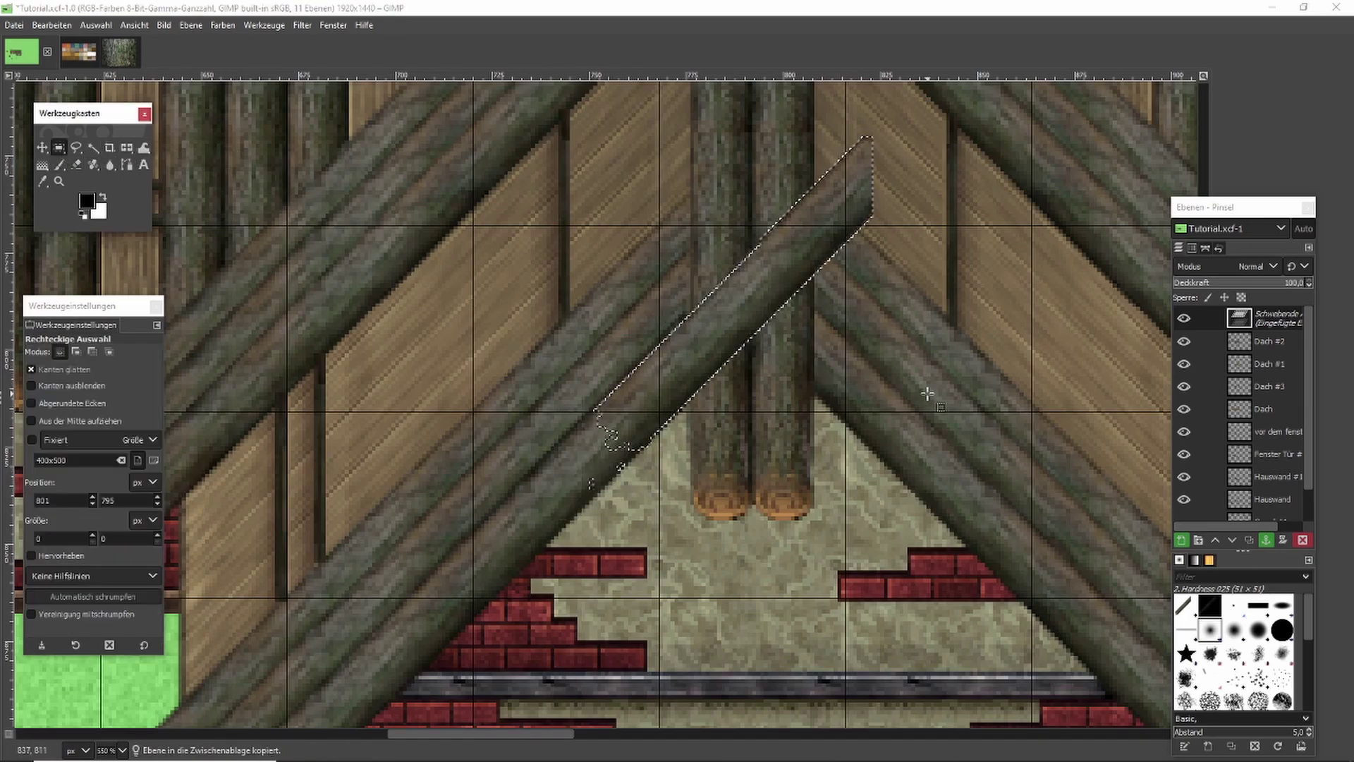
# Flip the floating diagonal log horizontally, place it across the first log to form an X over the ridge posts, and anchor it.
pyautogui.hotkey('shift', 'f')
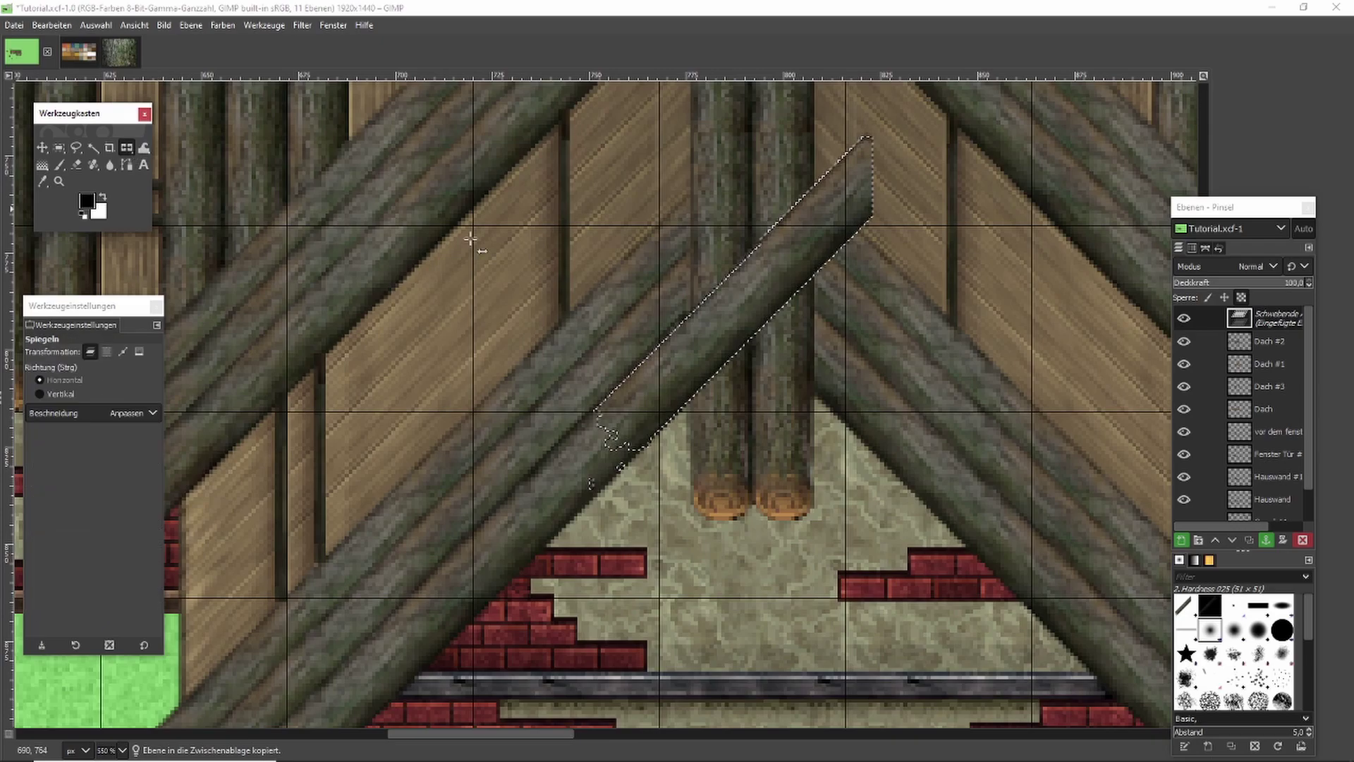
pyautogui.click(759, 285)
pyautogui.press('r')
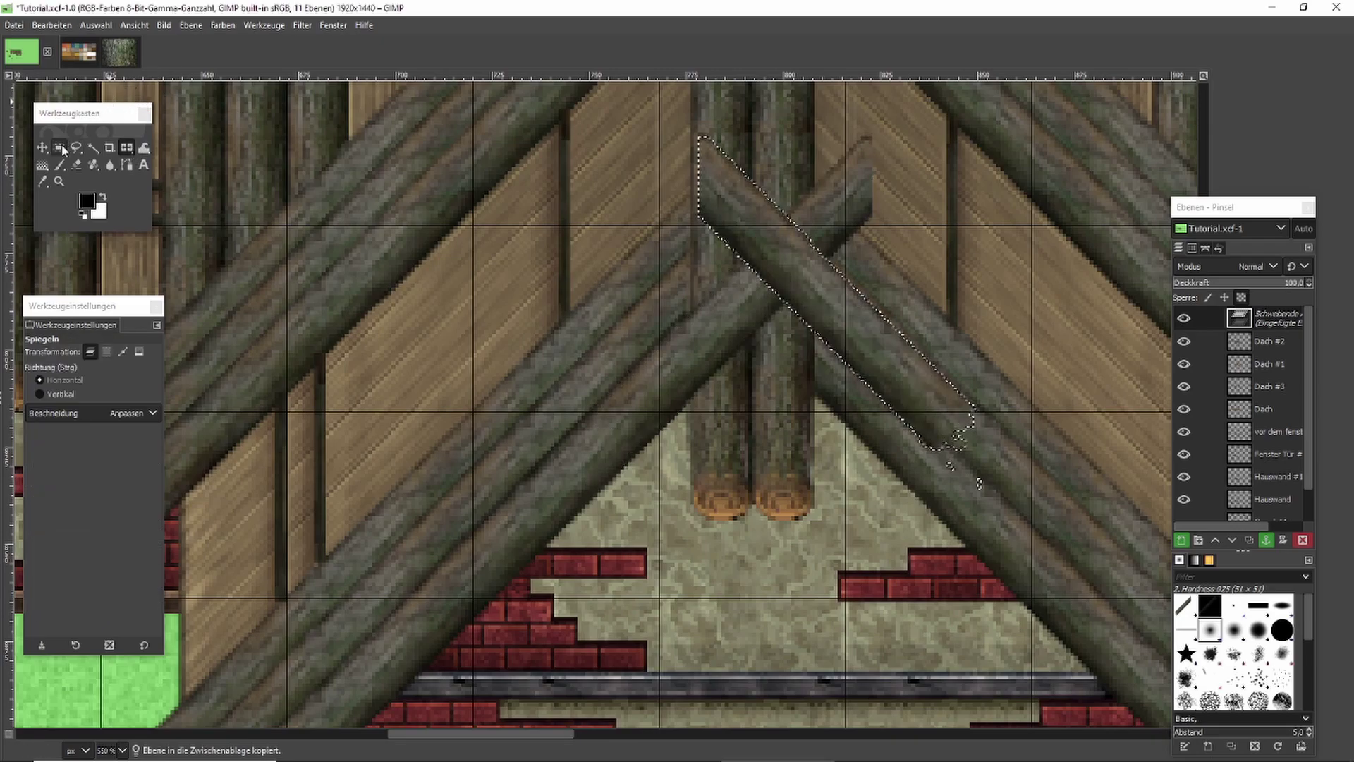
pyautogui.moveTo(867, 330); pyautogui.dragTo(793, 338)
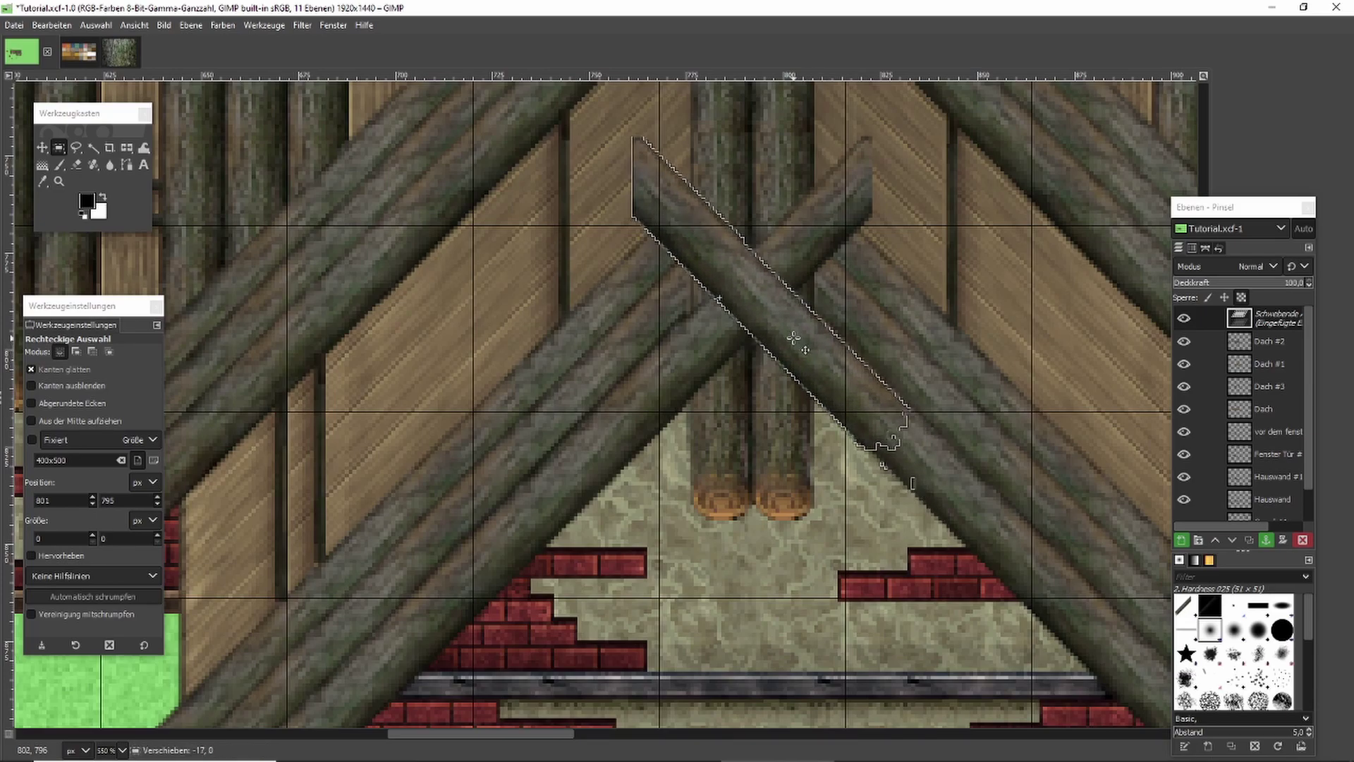
pyautogui.click(734, 375)
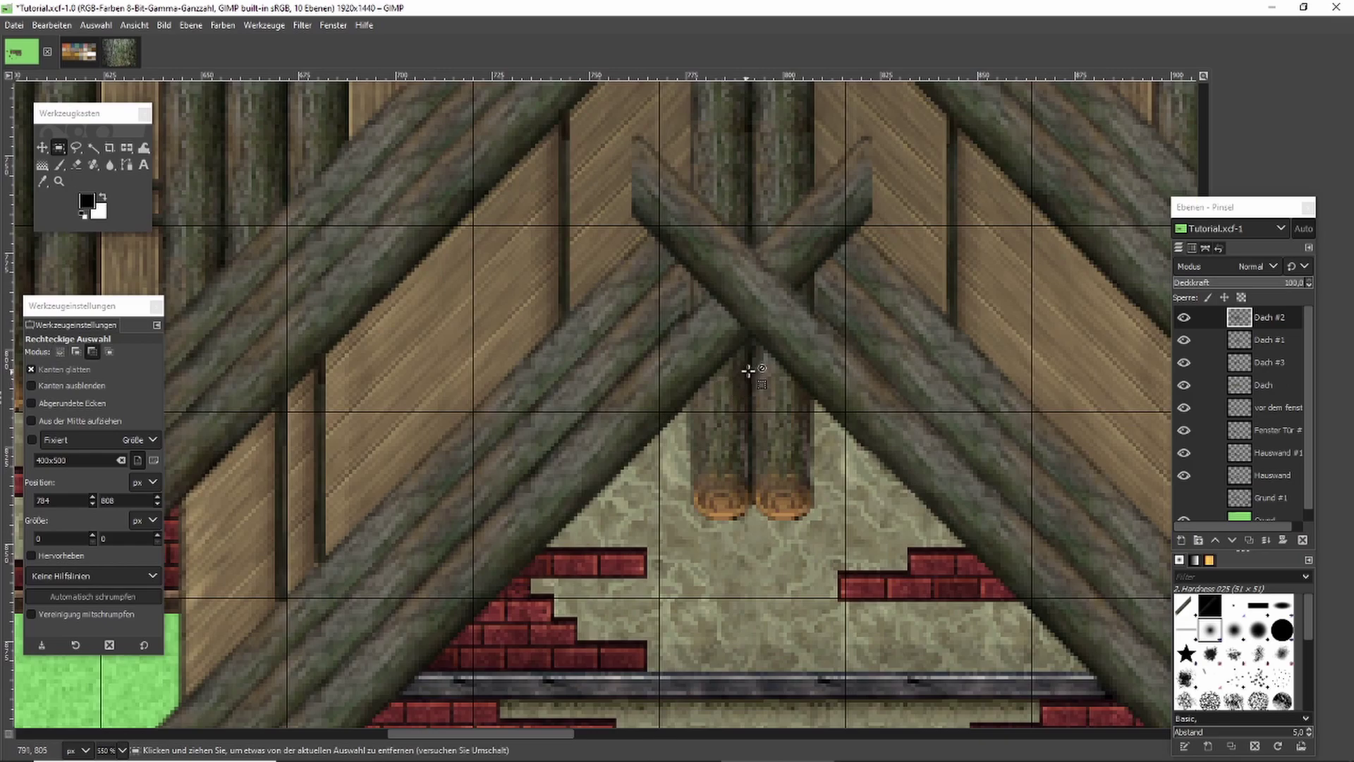
pyautogui.scroll(-2, 747, 369)
pyautogui.scroll(-3, 749, 369)
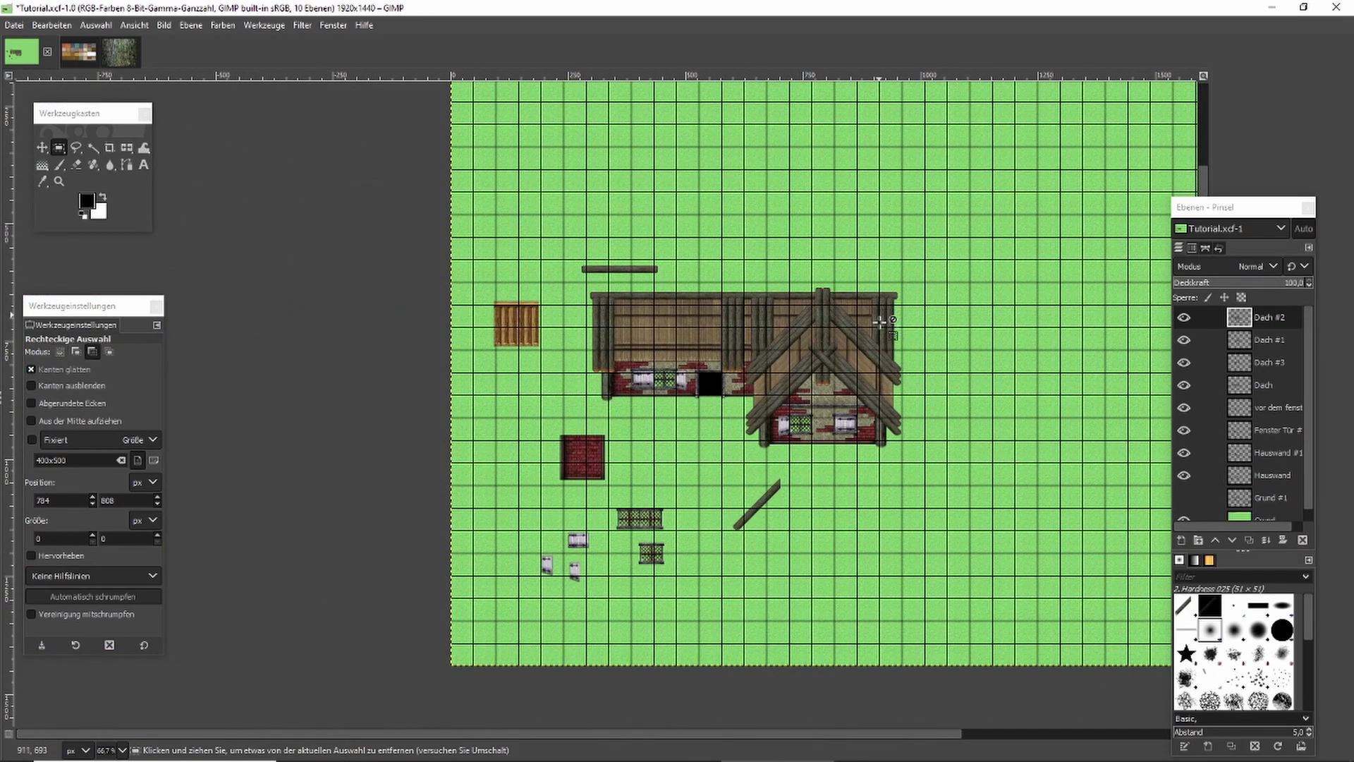
# Copy the 36 × 21 px area around the two ridge posts' lower ends, and delete a 36 × 34 px area there to shorten the posts.
pyautogui.scroll(5, 1035, 293)
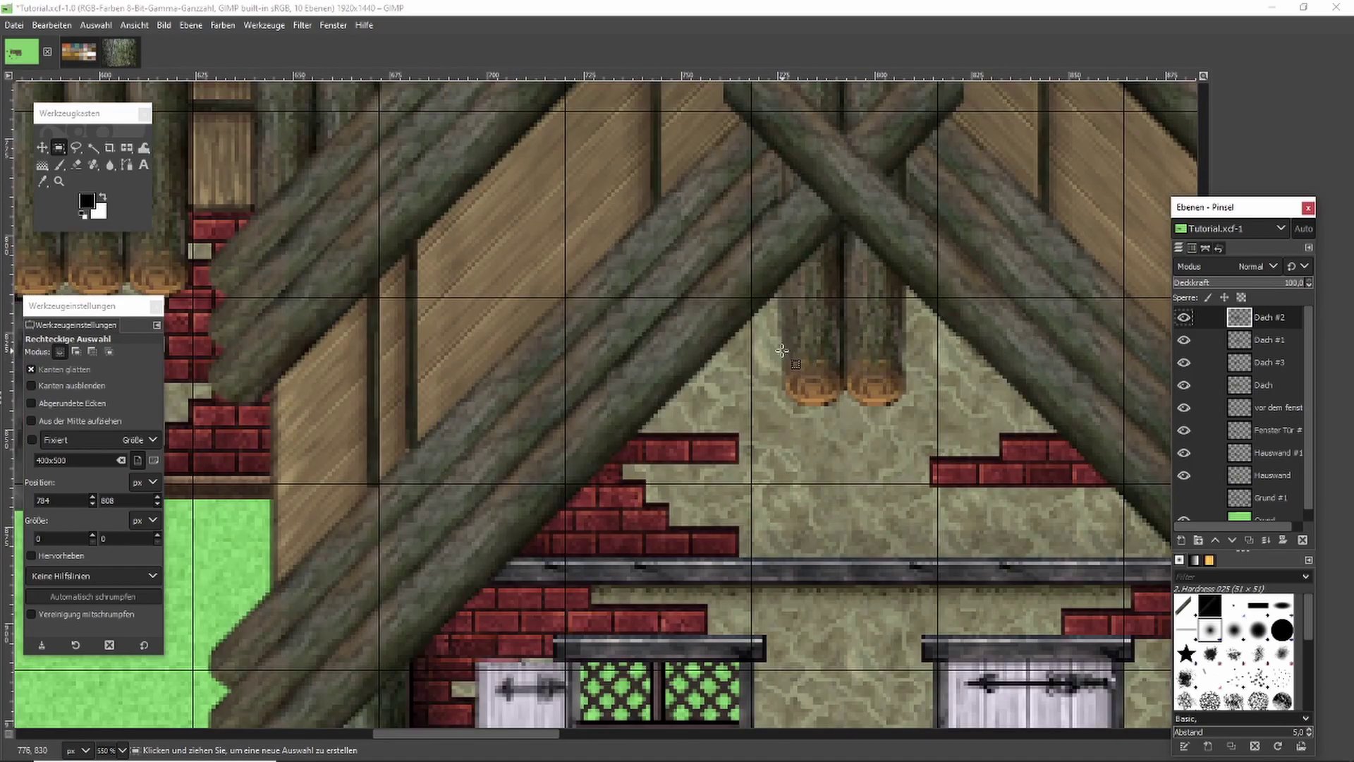
pyautogui.moveTo(779, 353); pyautogui.dragTo(918, 433)
pyautogui.hotkey('ctrl', 'c')
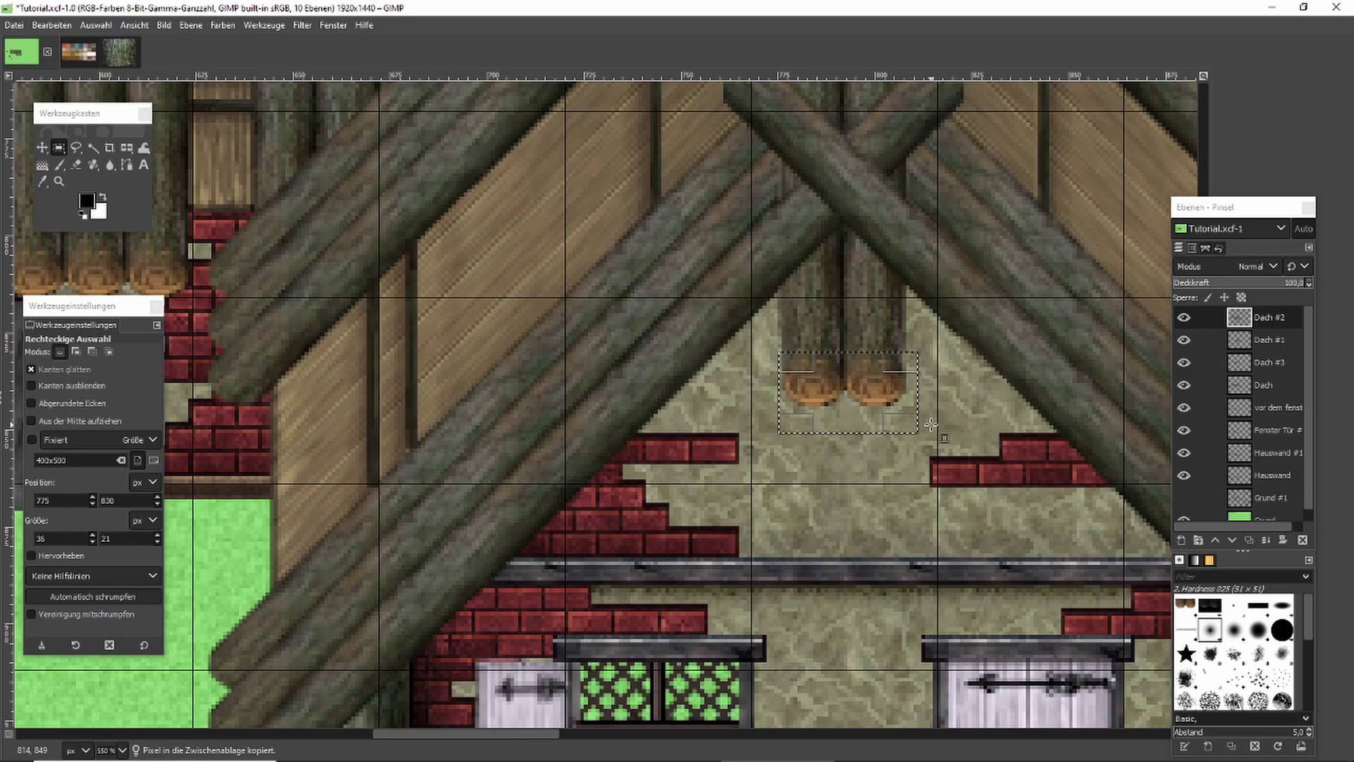
pyautogui.press('Delete')
pyautogui.moveTo(847, 363); pyautogui.dragTo(854, 314)
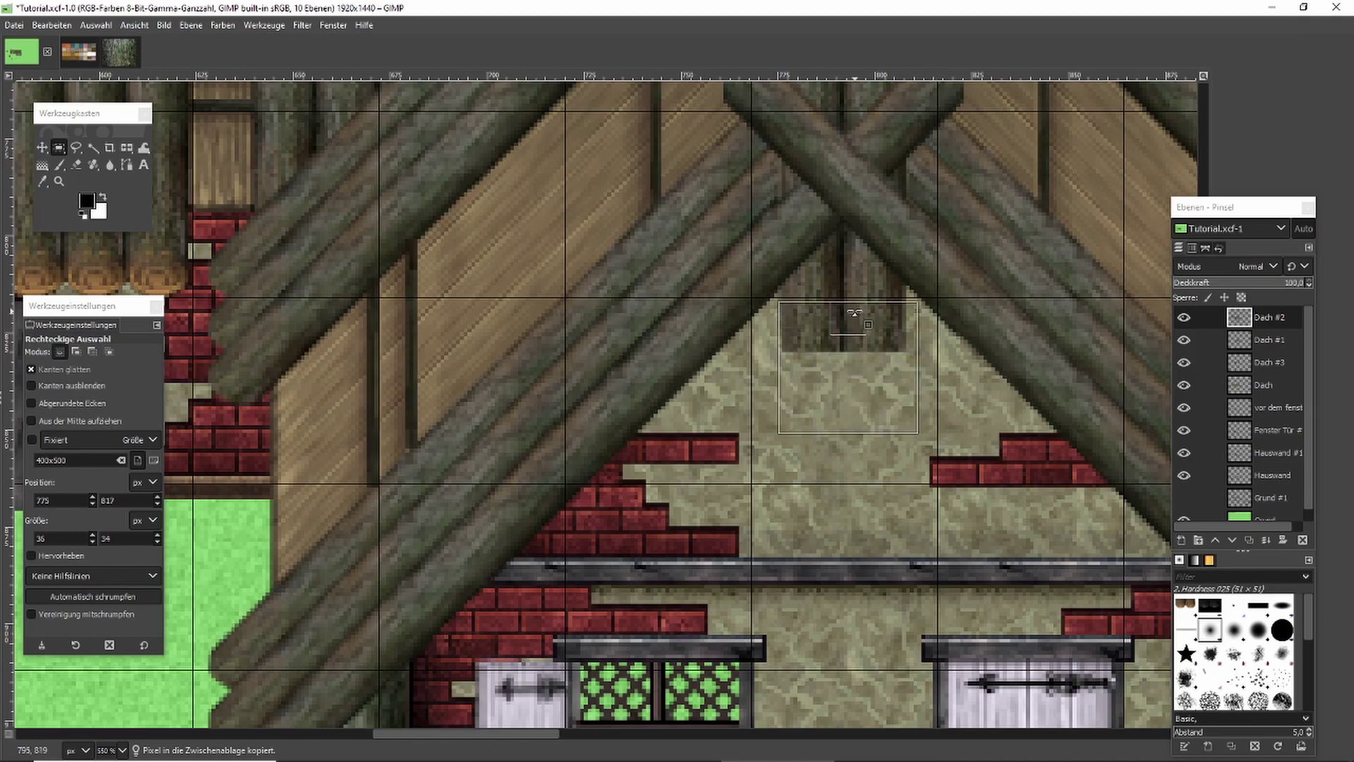
pyautogui.press('Delete')
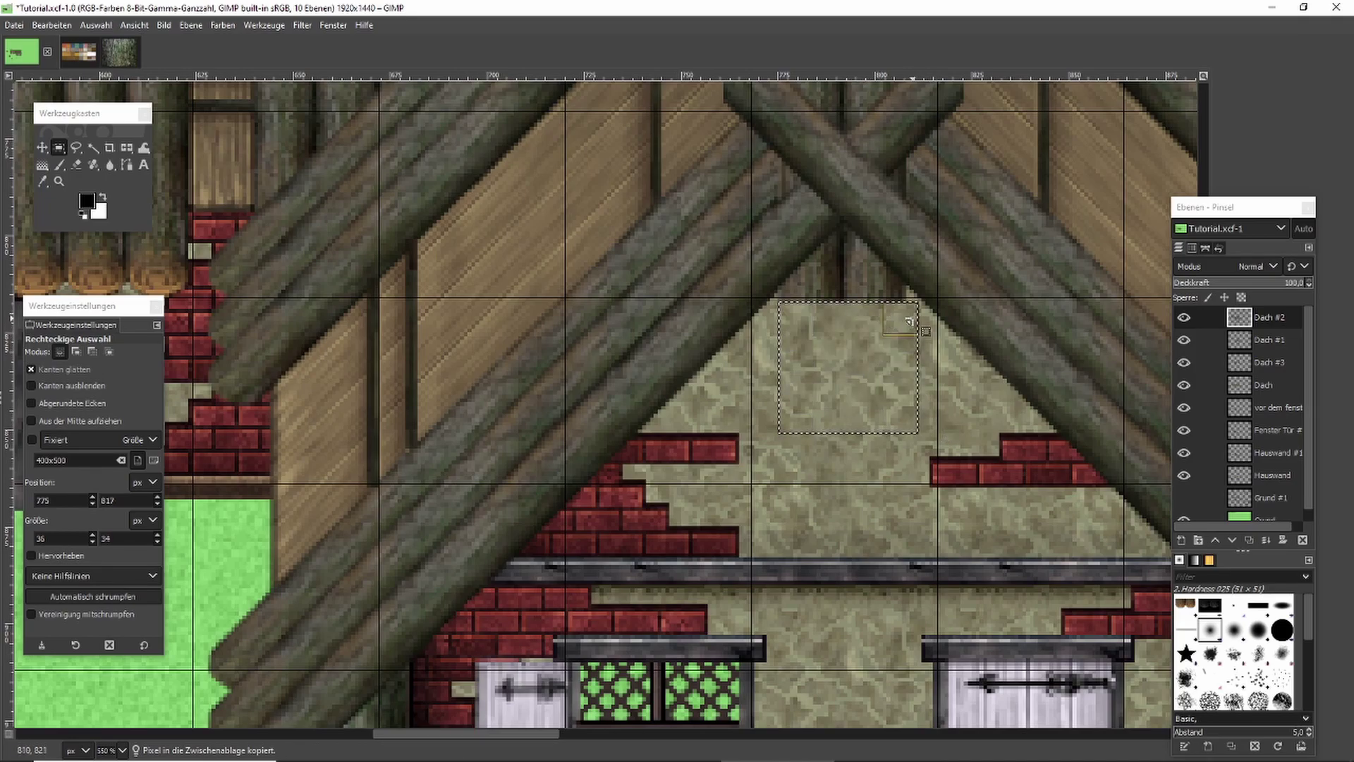
# Paste the copied brown log ends onto the shortened ridge posts just below the crossed logs and anchor them.
pyautogui.hotkey('ctrl', 'v')
pyautogui.moveTo(899, 349); pyautogui.dragTo(888, 315)
pyautogui.click(833, 389)
pyautogui.scroll(-4, 905, 381)
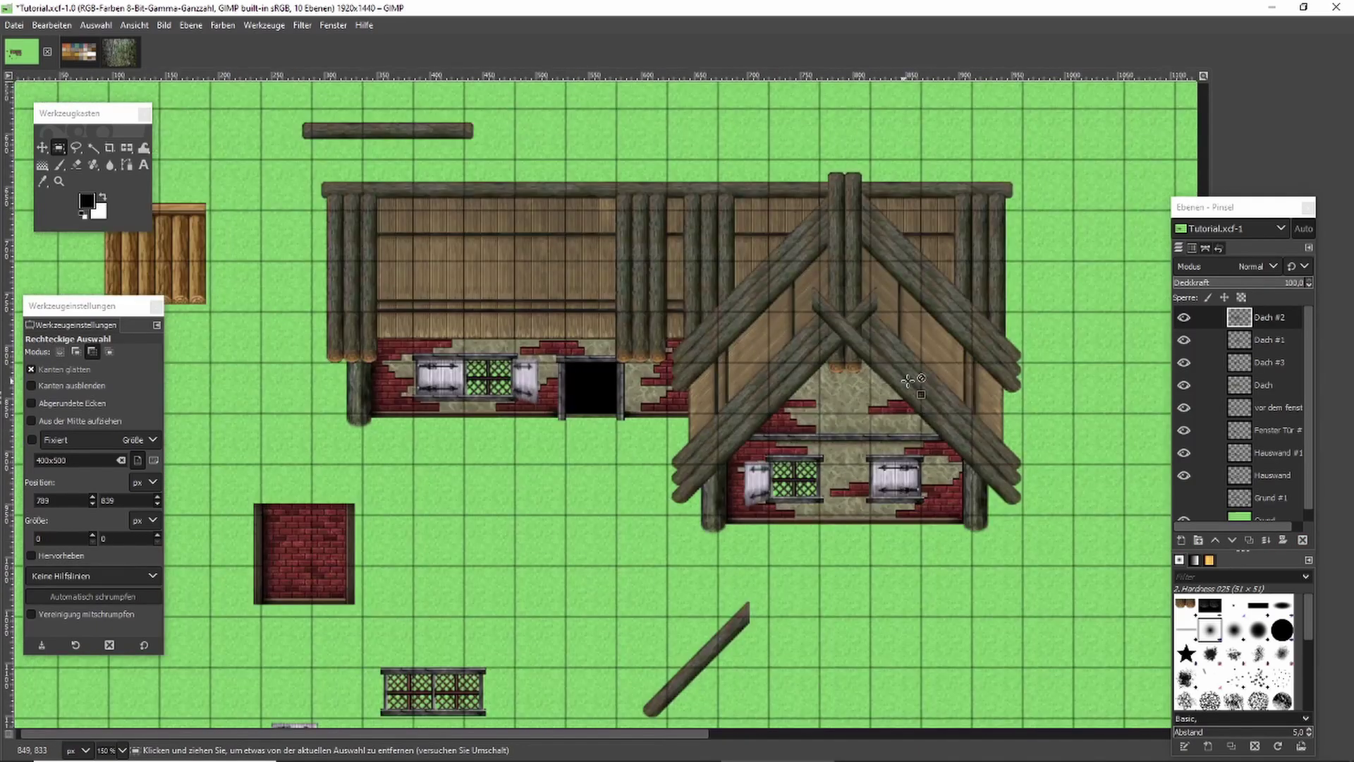
# Lasso the stray pointed remnant at the upper left end of the crossed logs, delete it to round that end, and deselect.
pyautogui.scroll(-2, 905, 381)
pyautogui.scroll(1, 945, 390)
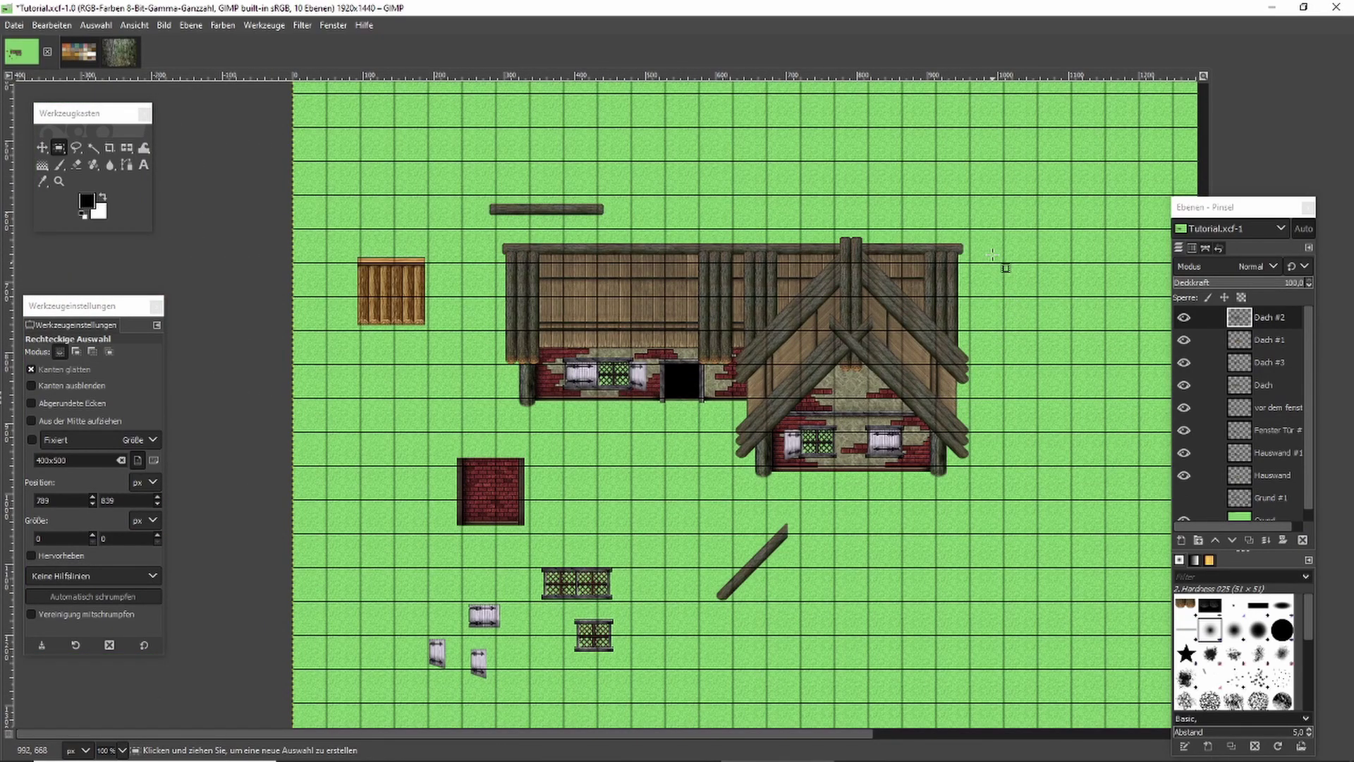
pyautogui.press('f')
pyautogui.scroll(6, 832, 325)
pyautogui.click(561, 427)
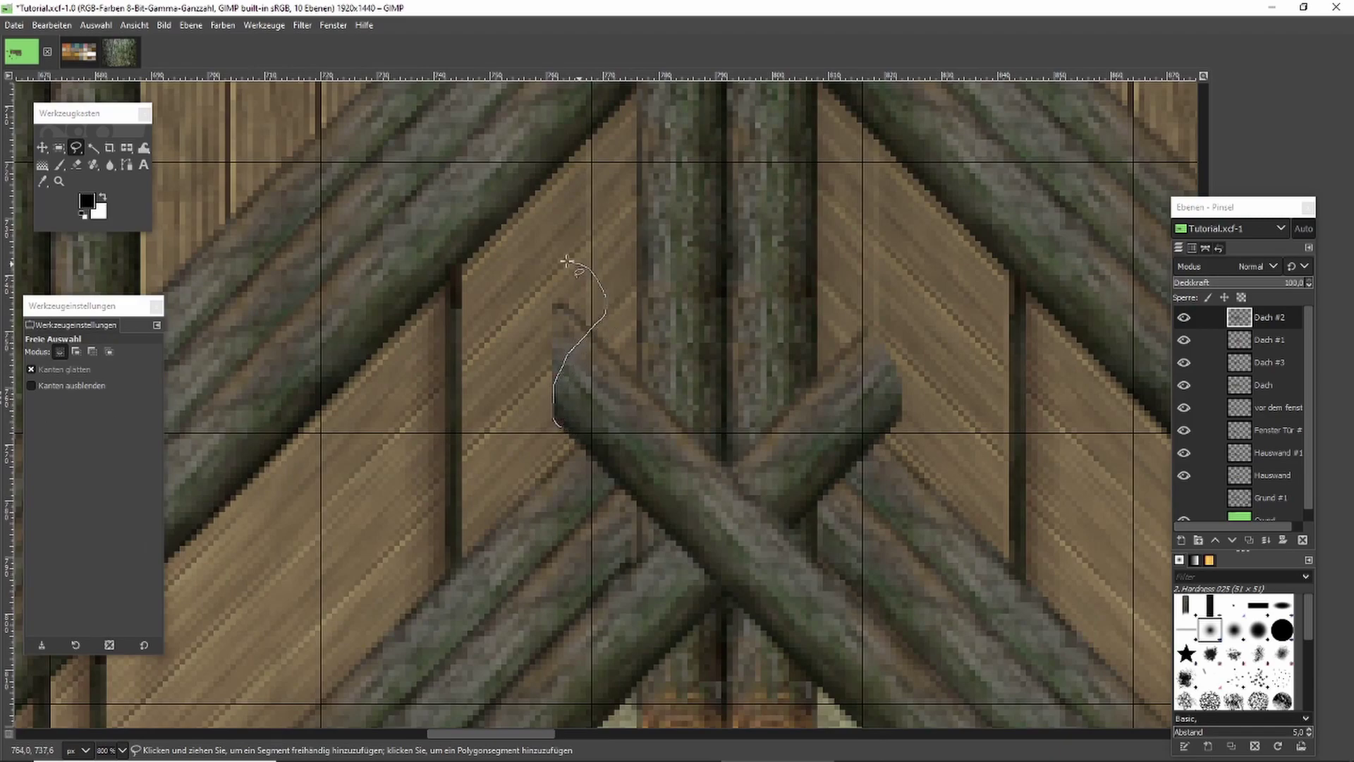
pyautogui.click(560, 428)
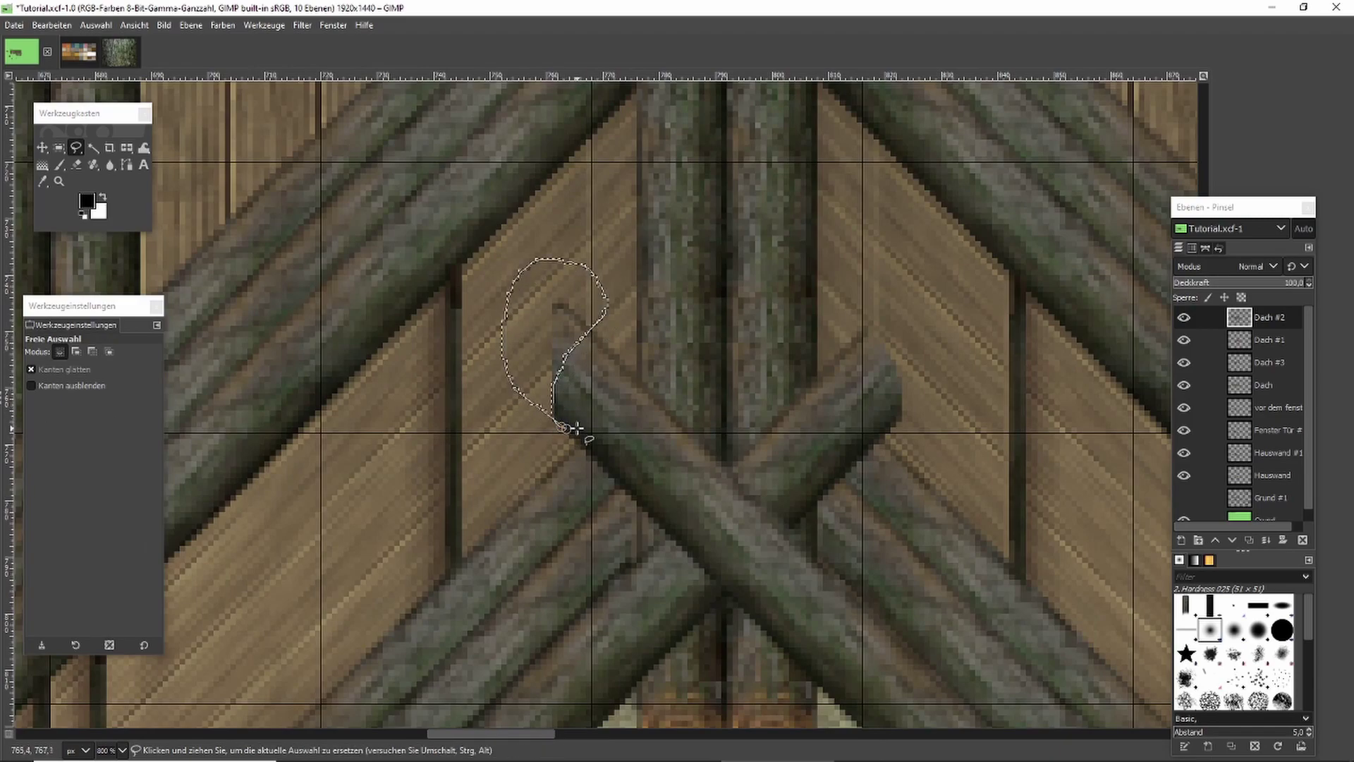
pyautogui.press('r')
pyautogui.click(424, 254)
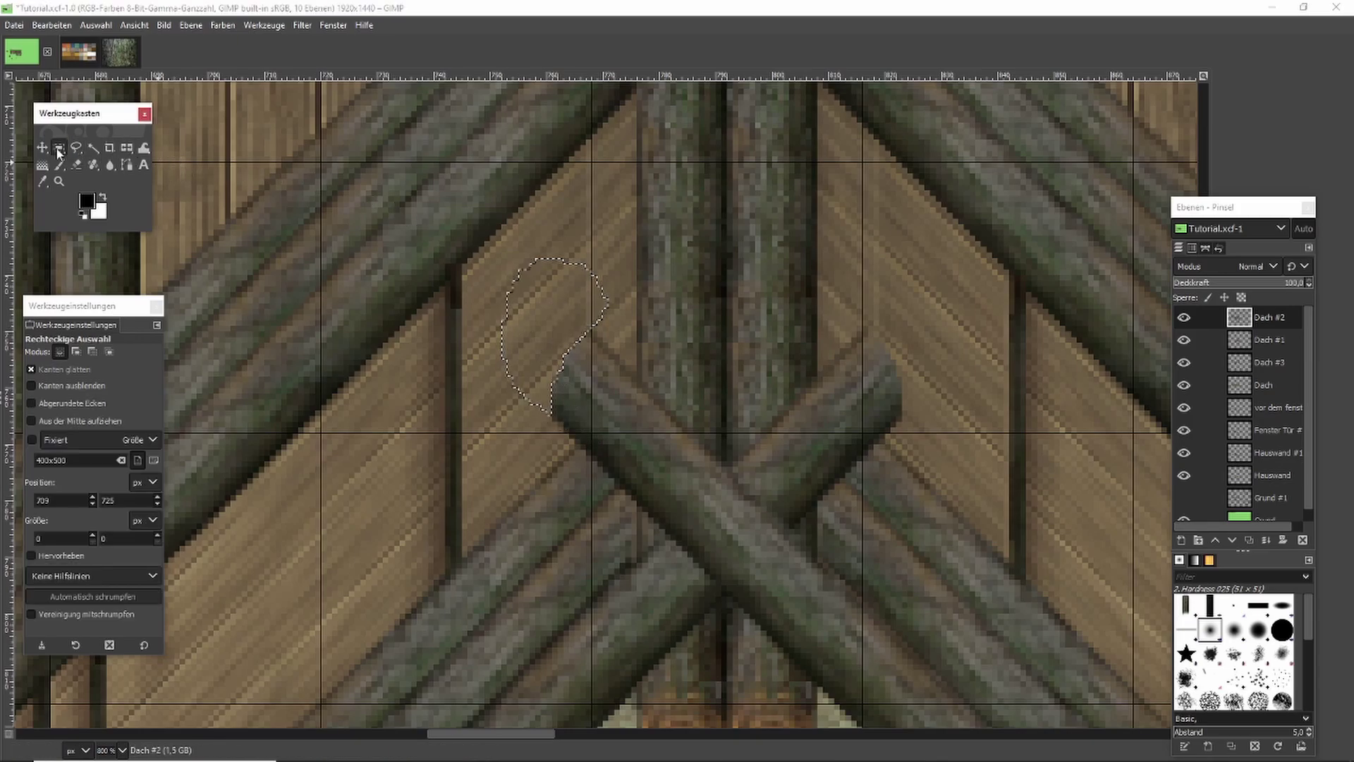
# Add a new transparent 1920 × 1440 px roof layer directly above the layer "vor dem fenster".
pyautogui.scroll(-2, 817, 290)
pyautogui.scroll(-4, 817, 290)
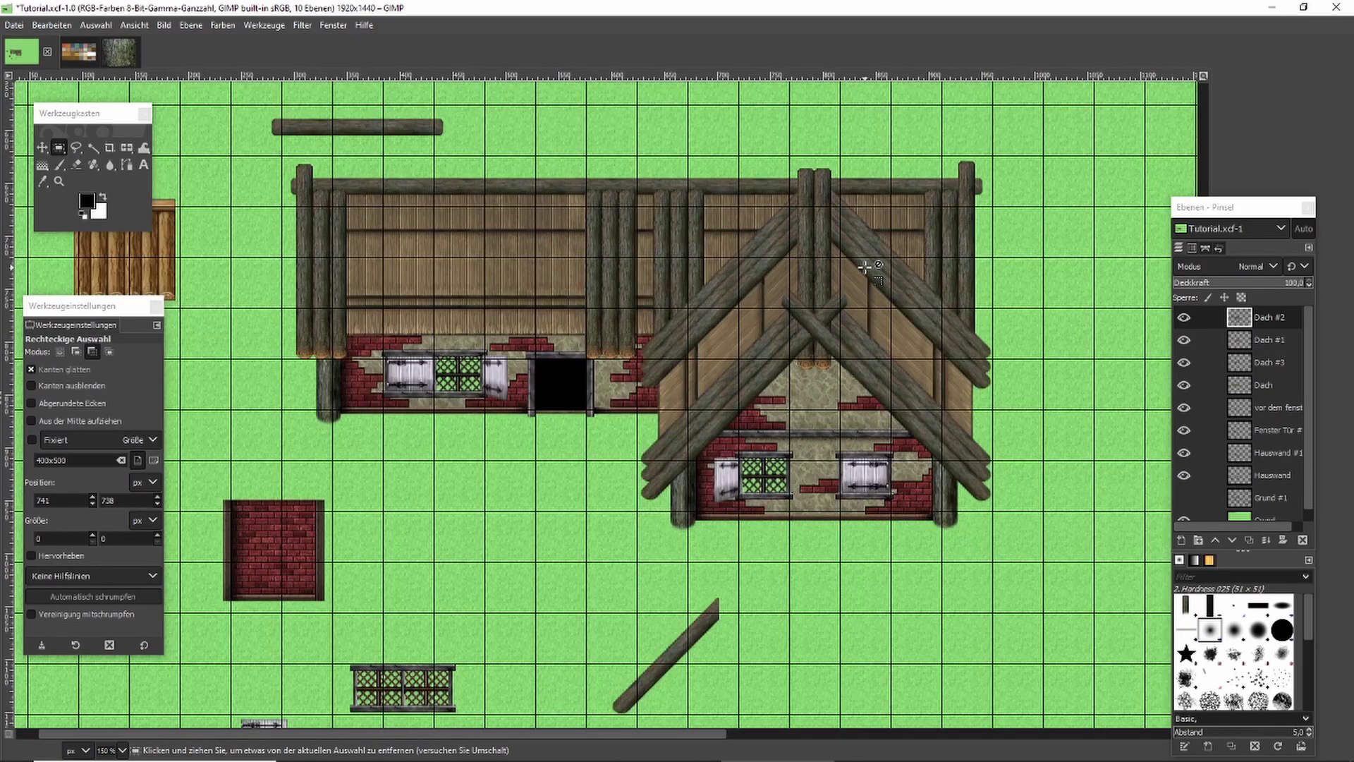
pyautogui.scroll(1, 946, 309)
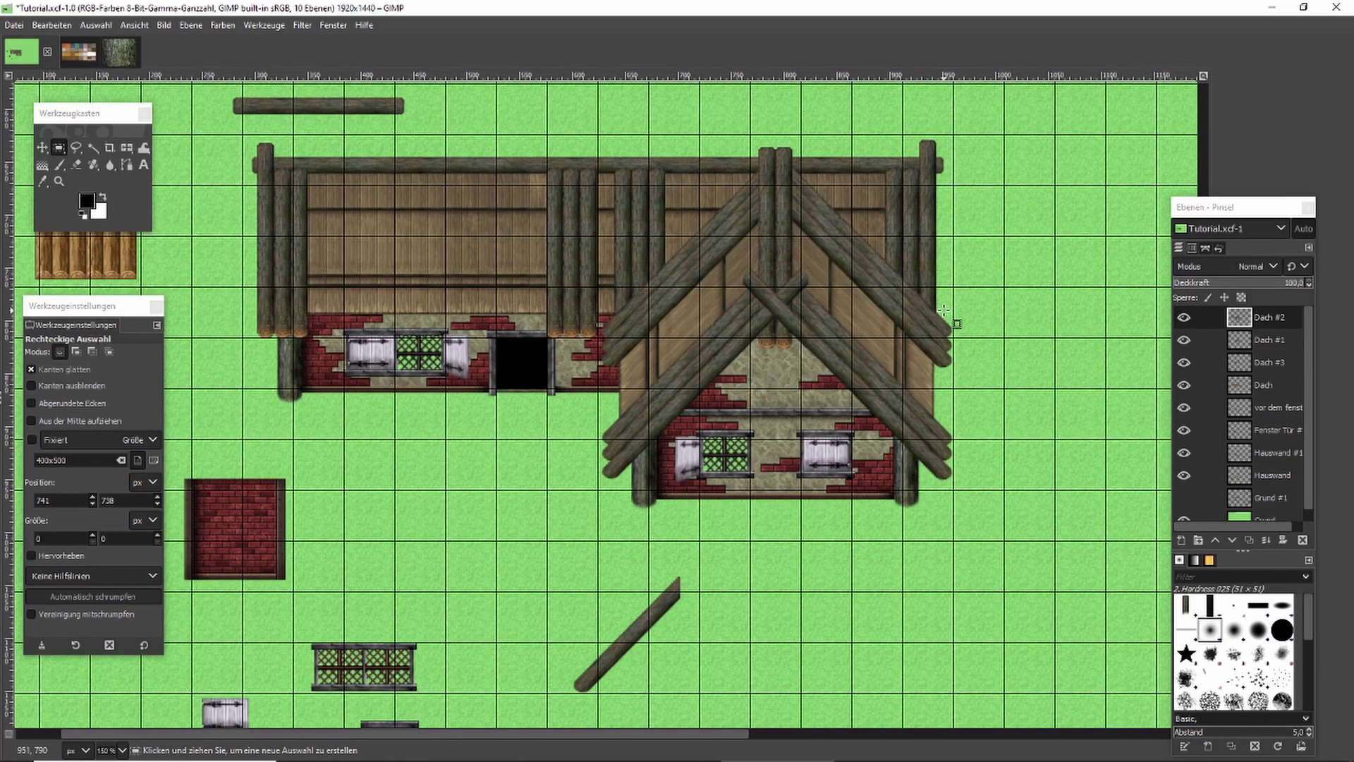
pyautogui.scroll(2, 943, 309)
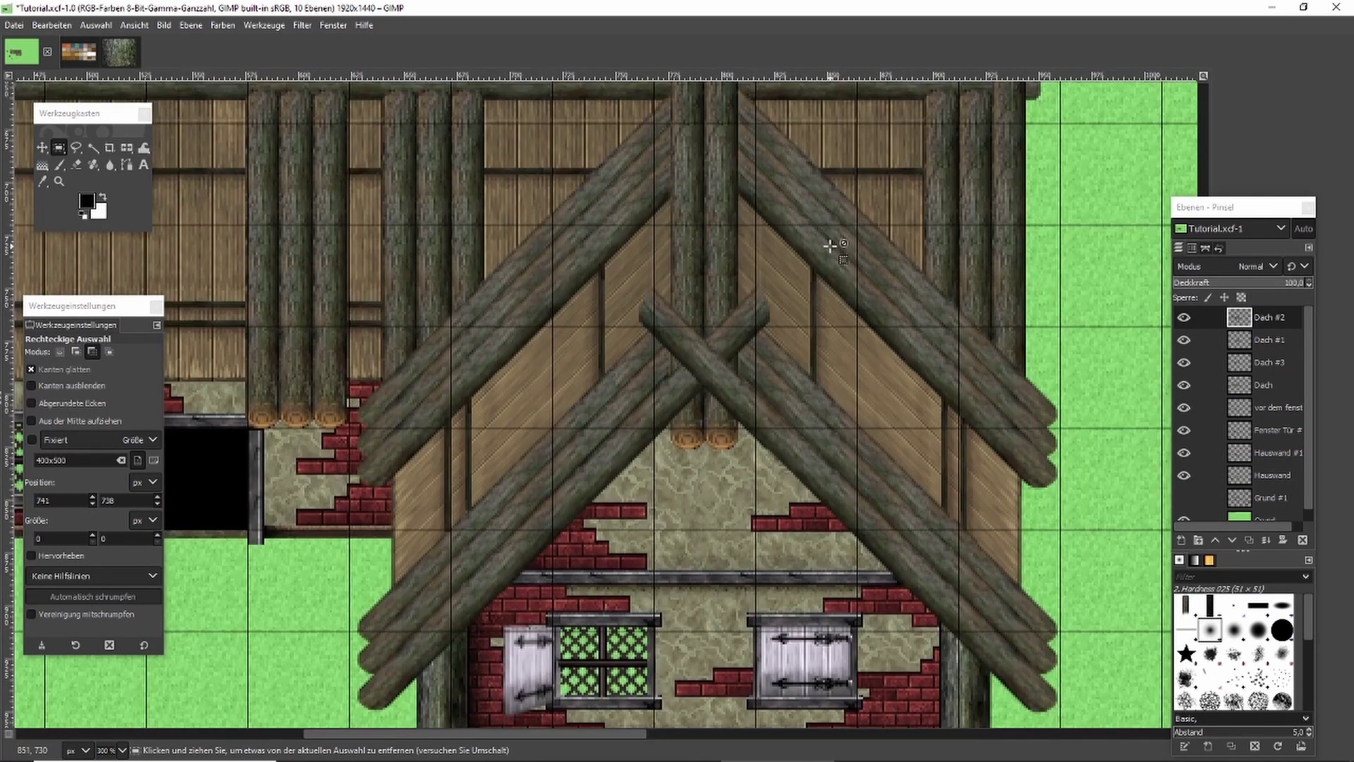
pyautogui.scroll(-1, 831, 245)
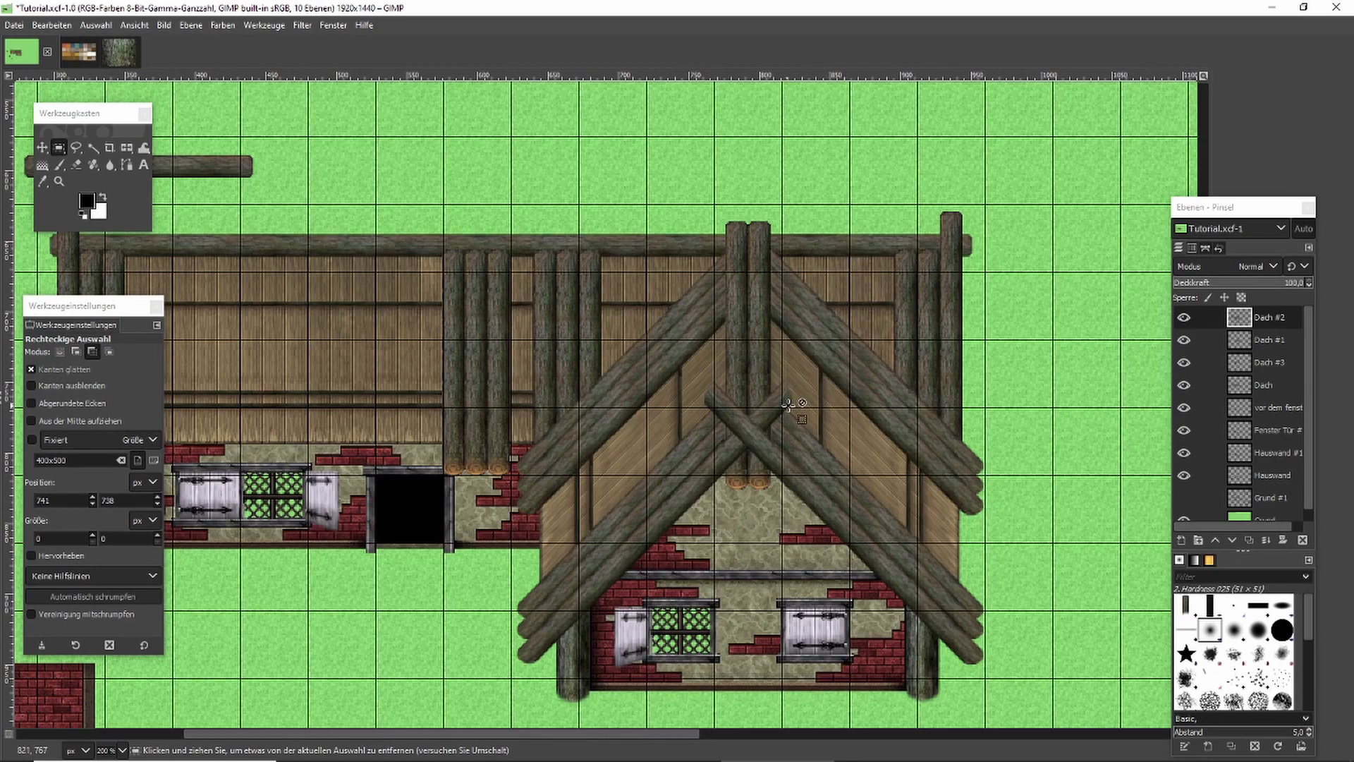
pyautogui.scroll(-2, 949, 480)
pyautogui.click(1182, 540)
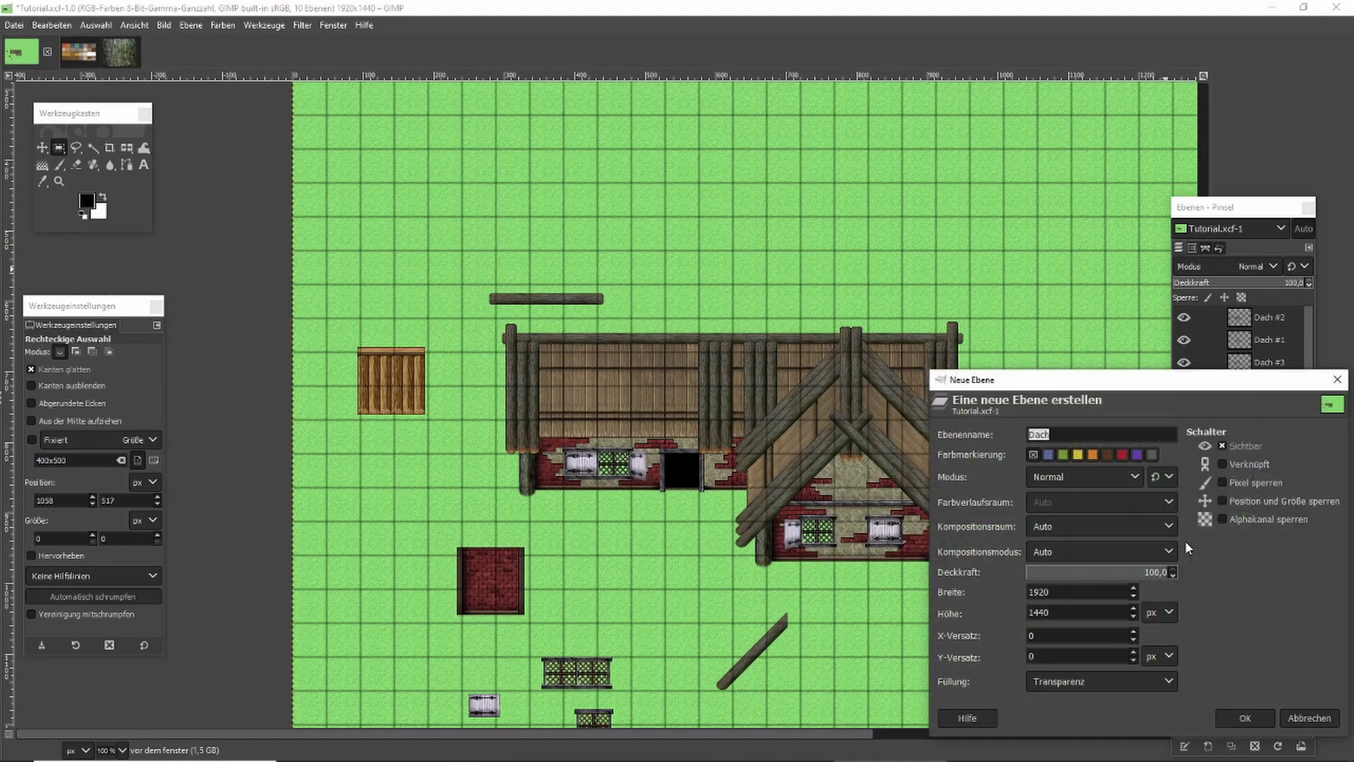
pyautogui.click(1244, 718)
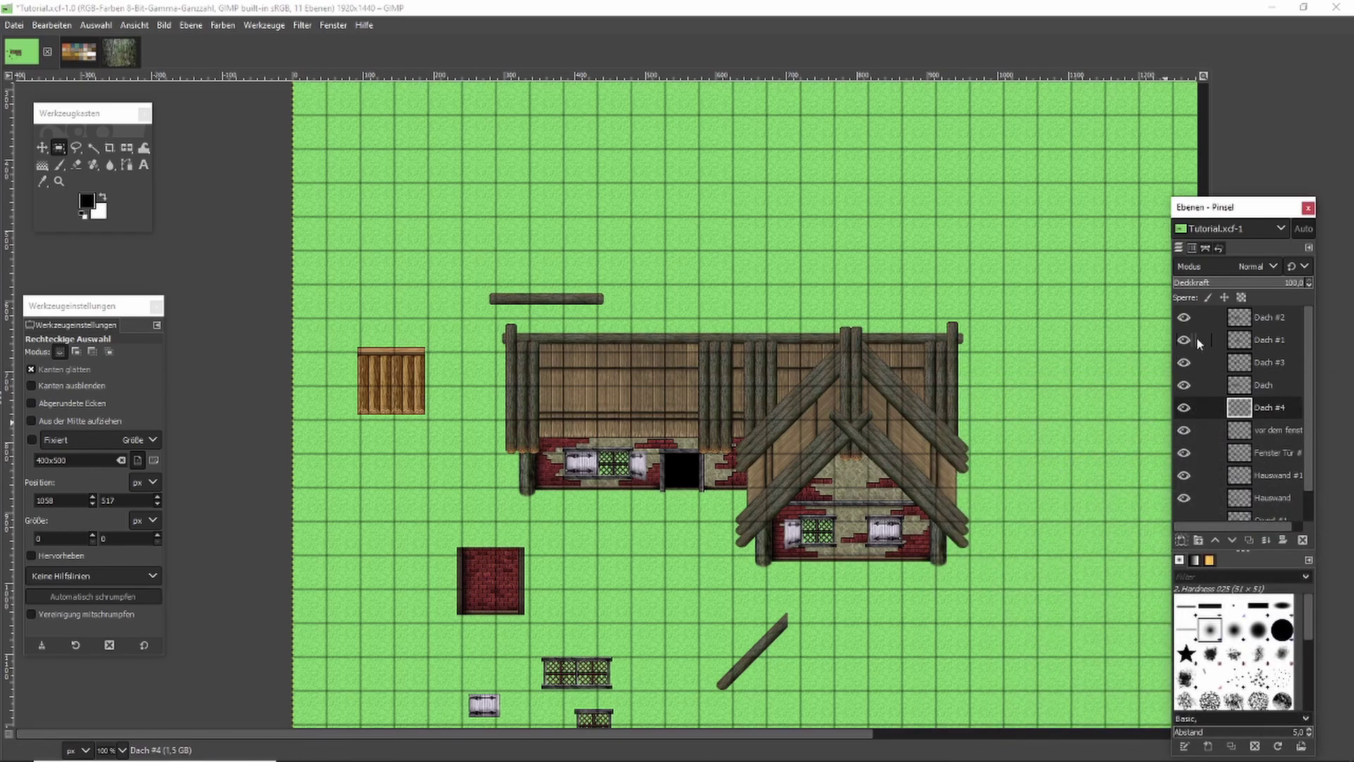
# Copy the loose horizontal log from Dach #2 with a 221 × 56 px selection, and make Dach #4 the active layer.
pyautogui.click(1189, 322)
pyautogui.click(1189, 322)
pyautogui.click(1242, 323)
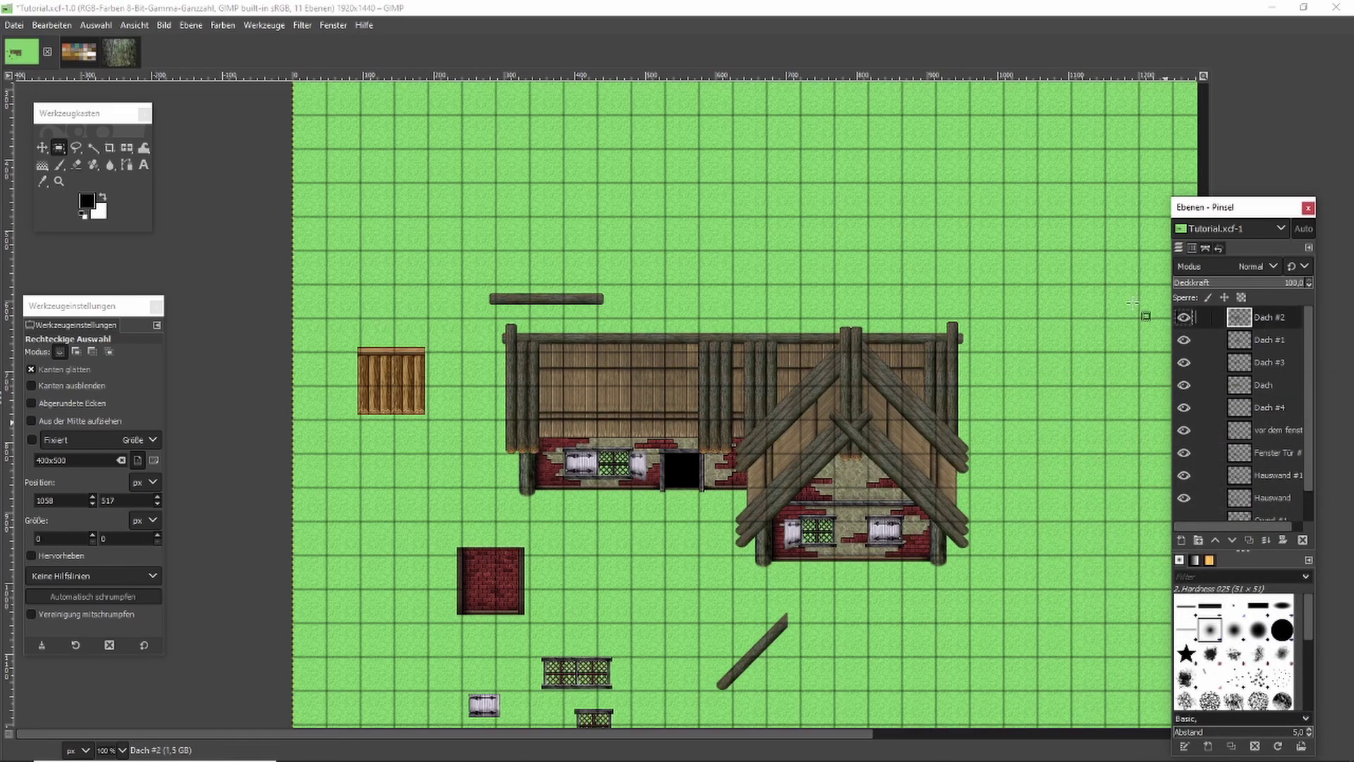
pyautogui.moveTo(469, 271); pyautogui.dragTo(625, 310)
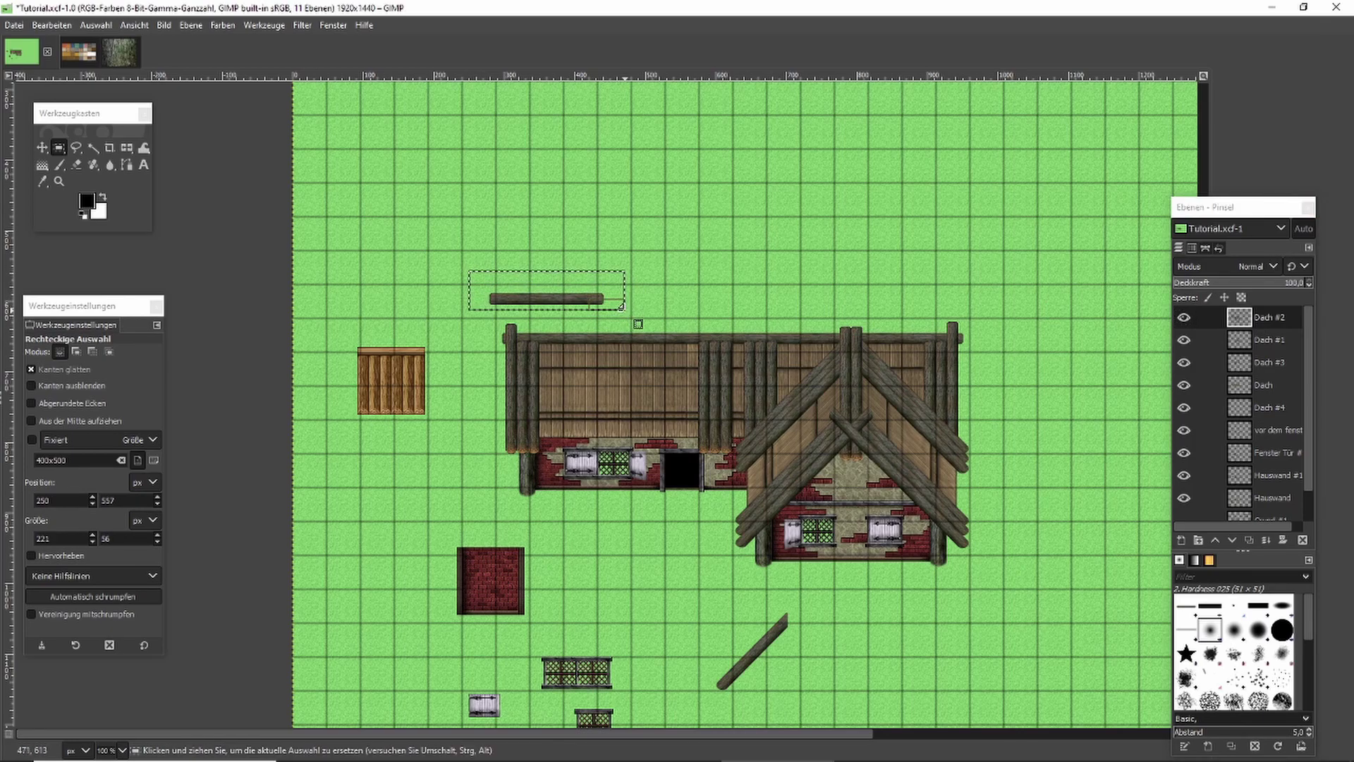
pyautogui.hotkey('ctrl', 'c')
pyautogui.click(1270, 407)
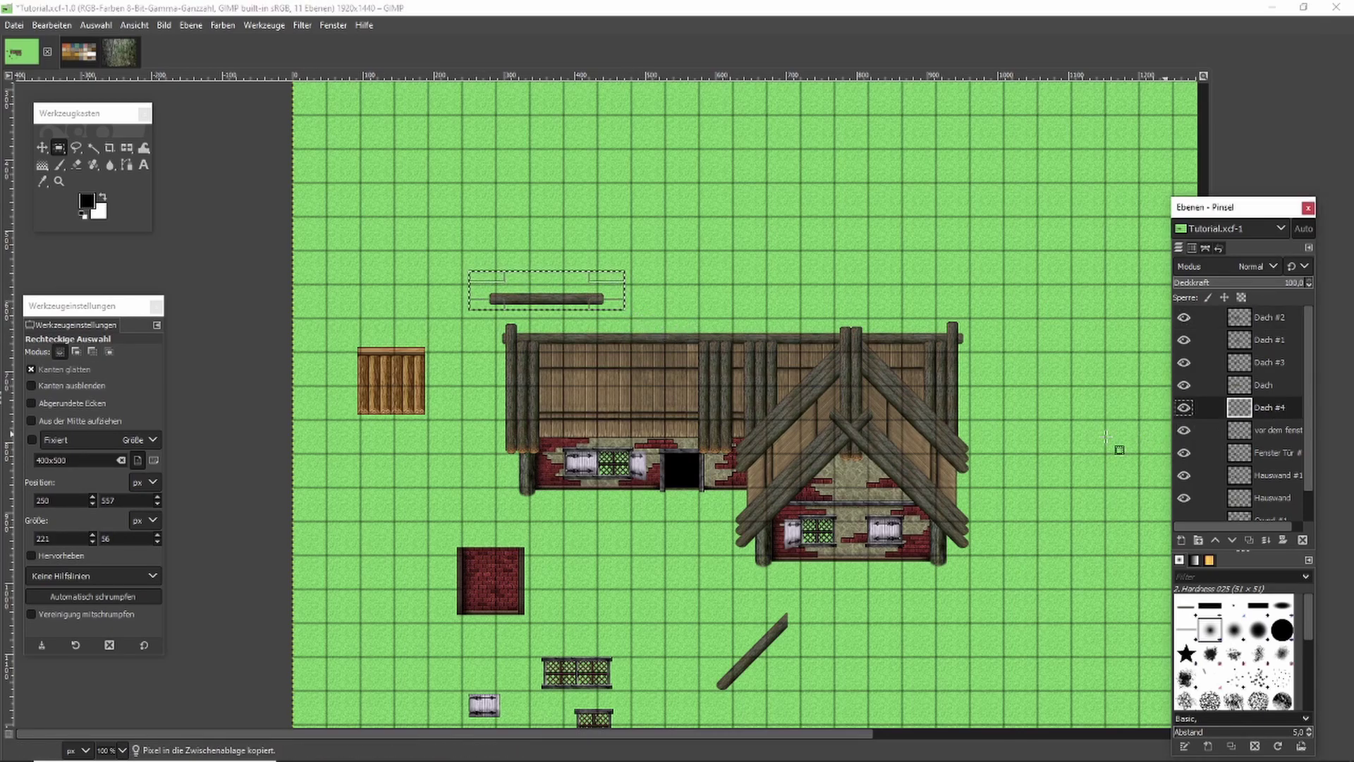
# Paste the horizontal log on Dach #4 and tuck it under the roof boards' lower edge above the rear wall's window.
pyautogui.scroll(2, 573, 445)
pyautogui.scroll(1, 574, 445)
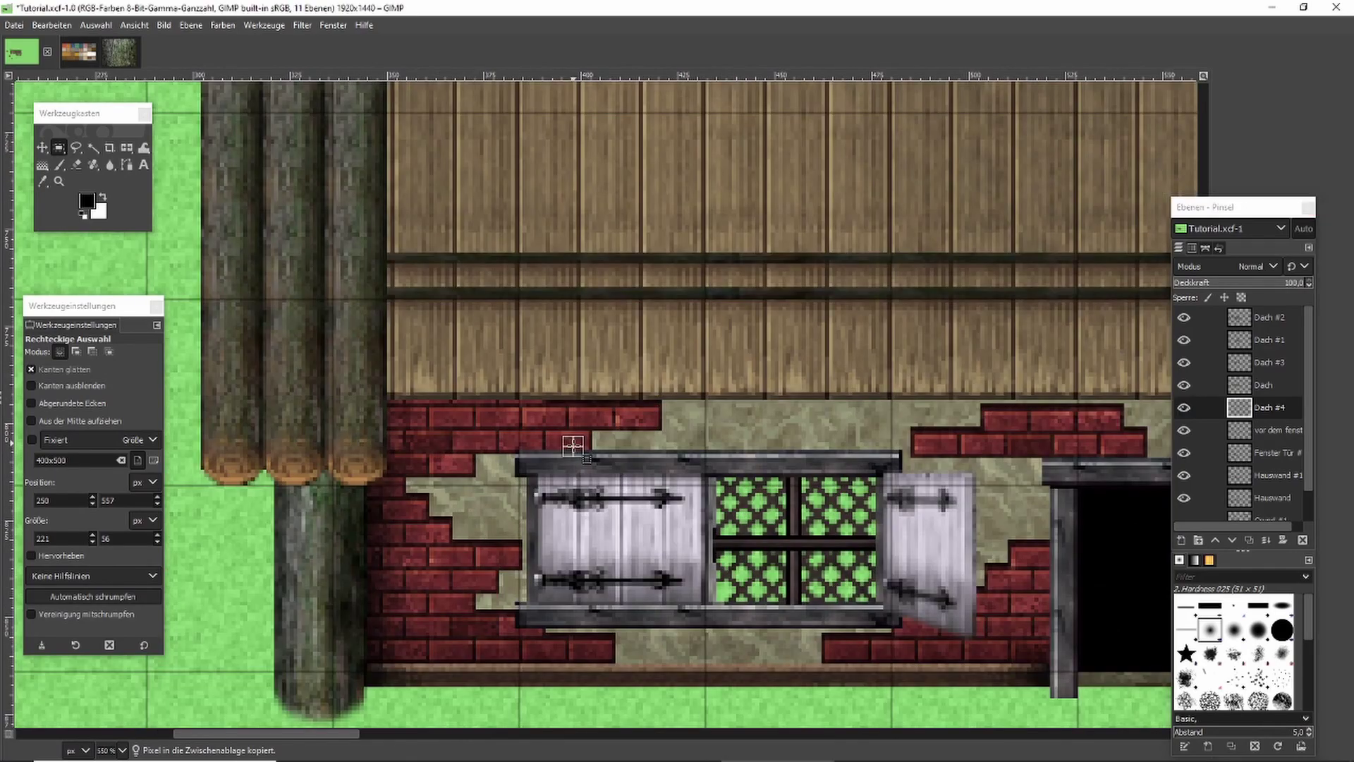
pyautogui.scroll(1, 574, 445)
pyautogui.hotkey('ctrl', 'v')
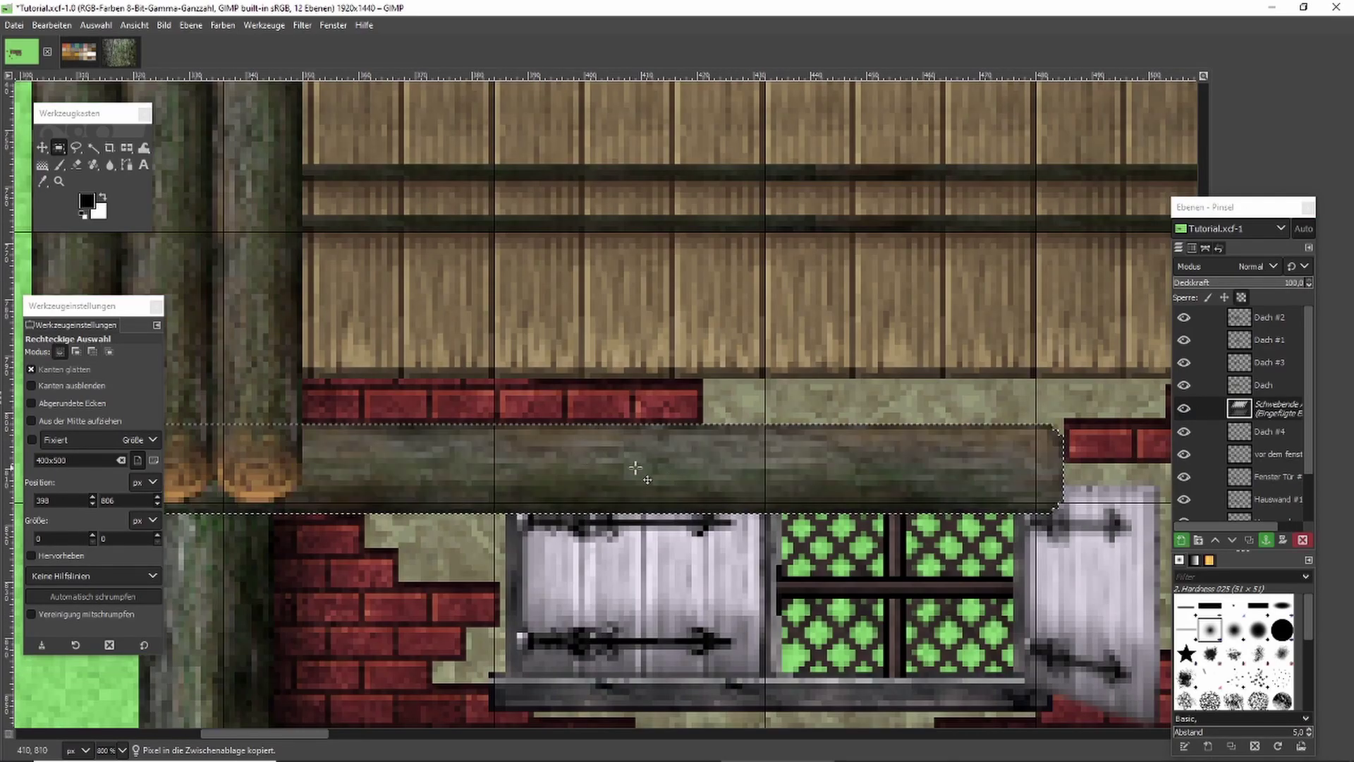
pyautogui.moveTo(638, 468); pyautogui.dragTo(739, 405)
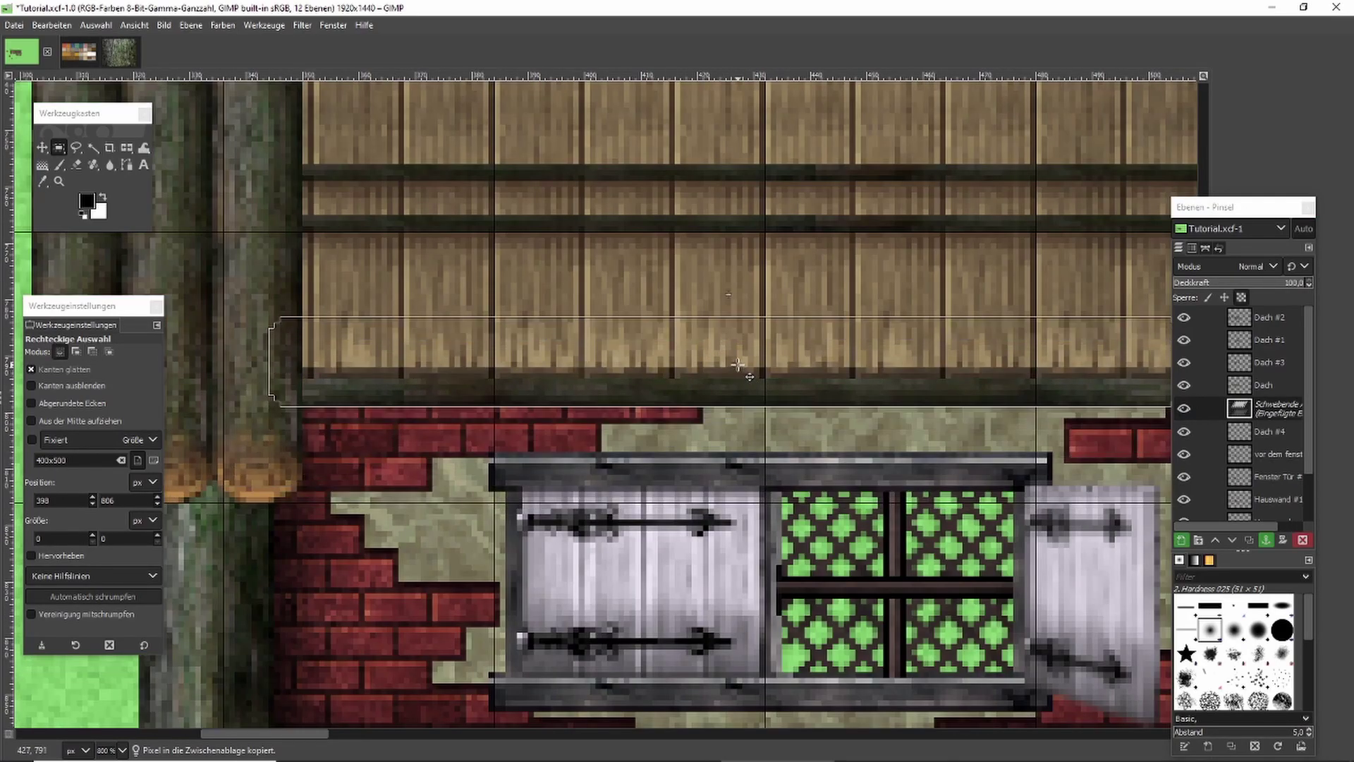
pyautogui.scroll(-2, 740, 388)
pyautogui.scroll(1, 796, 403)
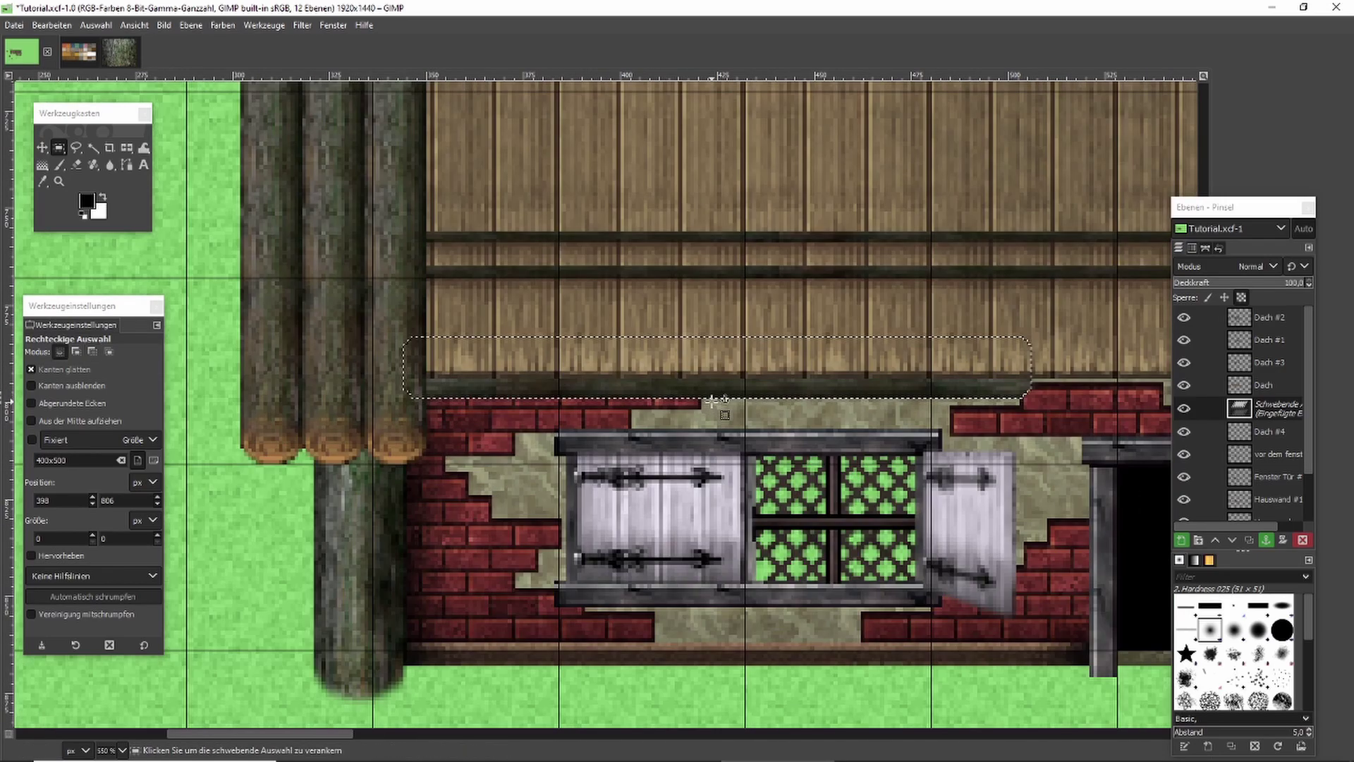
pyautogui.moveTo(708, 392); pyautogui.dragTo(711, 388)
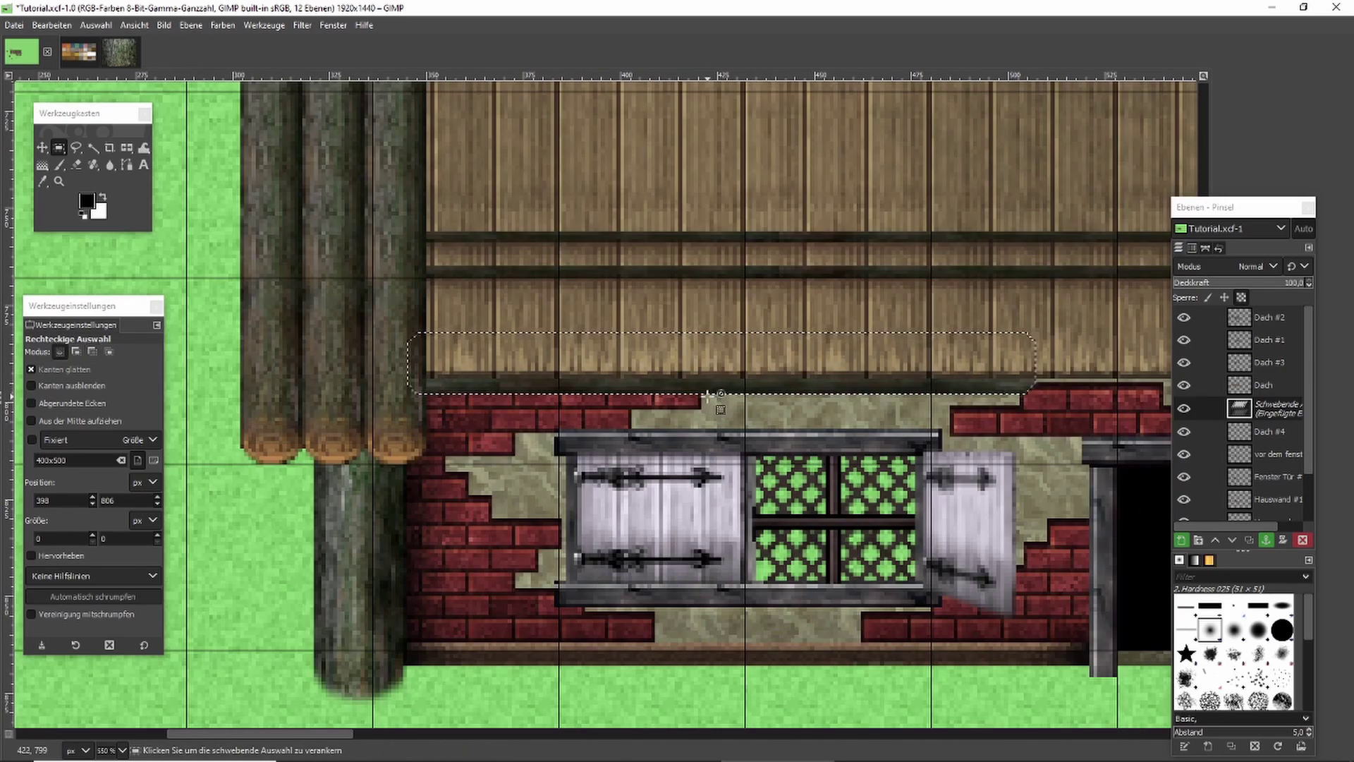
# Copy the placed eave log, anchor it, and add a second piece continuing it over the door to the roof posts.
pyautogui.hotkey('ctrl', 'c')
pyautogui.scroll(-3, 1049, 419)
pyautogui.scroll(2, 1049, 419)
pyautogui.scroll(1, 1049, 419)
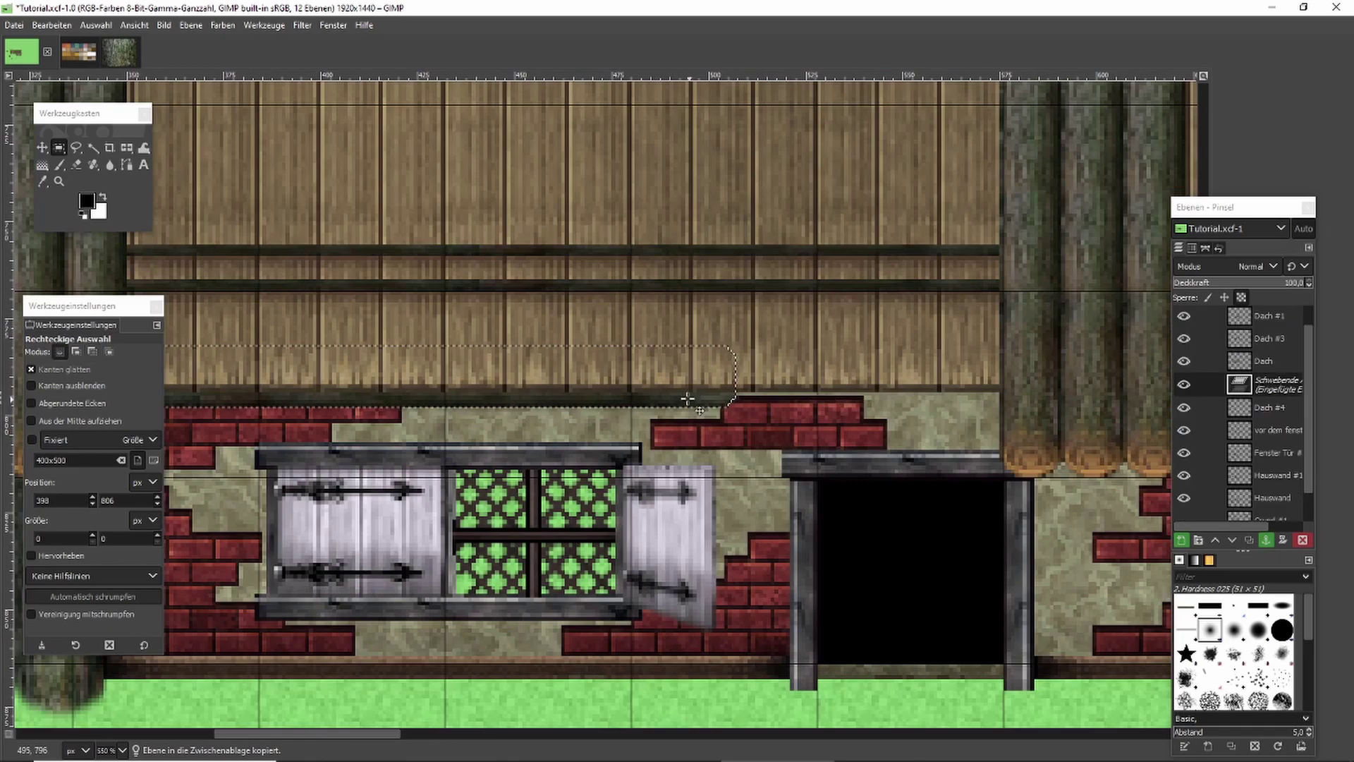
pyautogui.moveTo(776, 409); pyautogui.dragTo(863, 398)
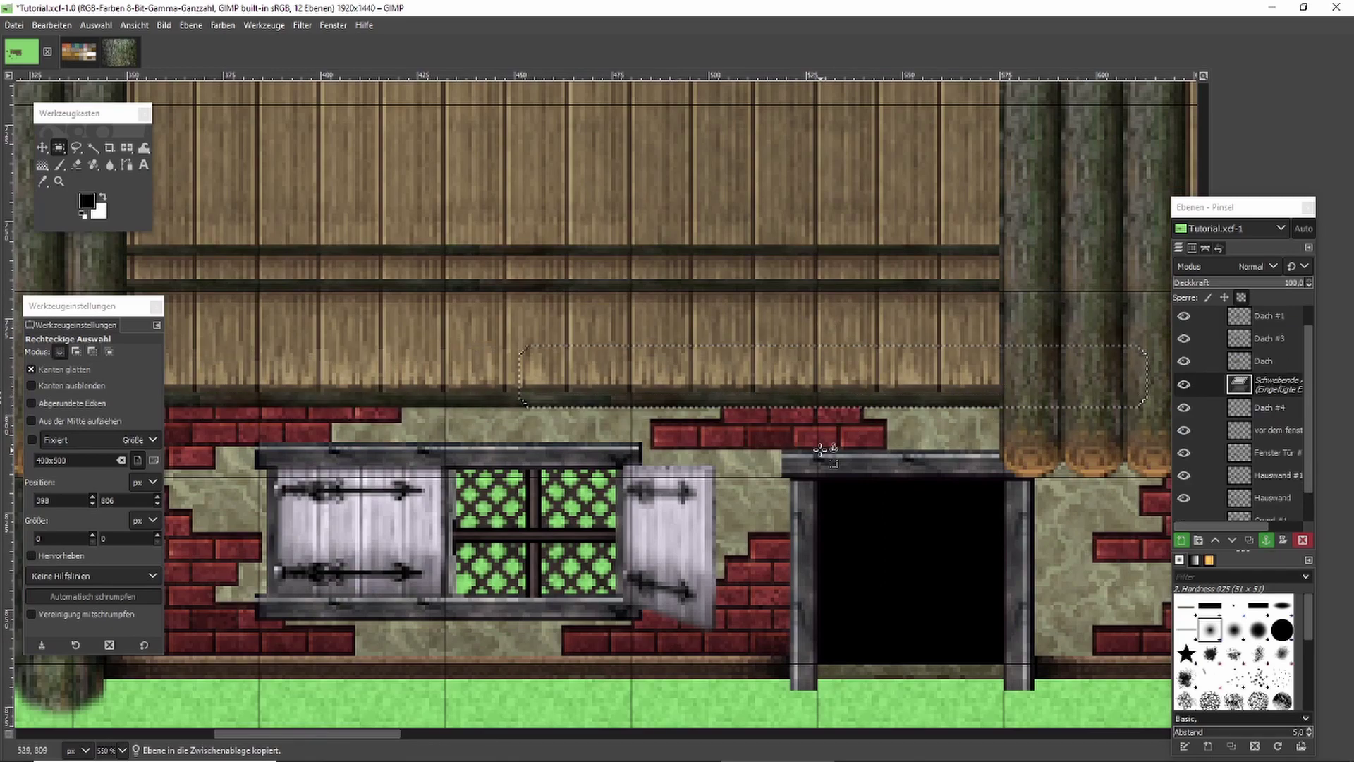
pyautogui.hotkey('ctrl', 'h')
pyautogui.scroll(-2, 820, 449)
pyautogui.scroll(-3, 820, 450)
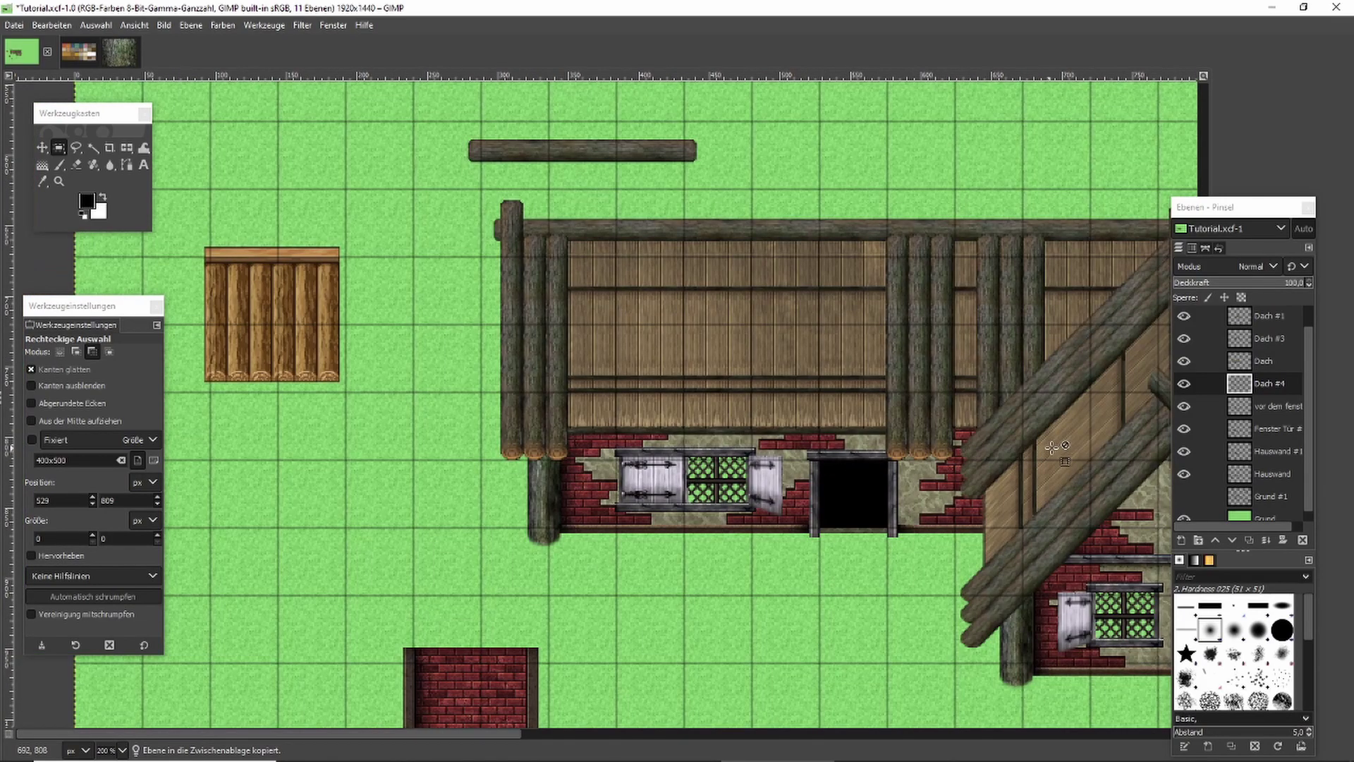
# Paste another eave log under the roof boards between the posts beside the door and the gable's diagonal logs, and anchor it.
pyautogui.scroll(6, 907, 411)
pyautogui.hotkey('ctrl', 'v')
pyautogui.moveTo(737, 492); pyautogui.dragTo(726, 369)
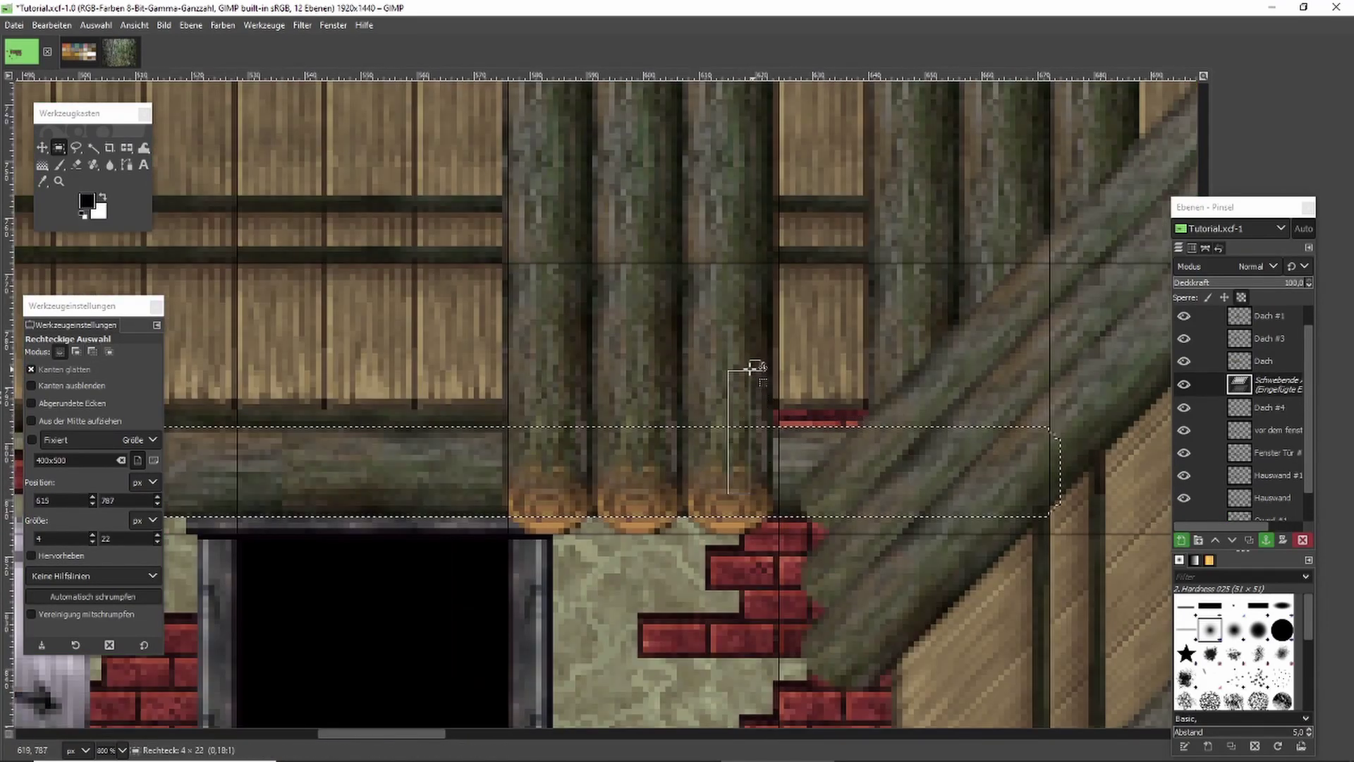
pyautogui.moveTo(814, 437)
pyautogui.mouseDown()
pyautogui.moveTo(810, 354)
pyautogui.moveTo(792, 444)
pyautogui.mouseUp()
pyautogui.hotkey('ctrl', 'h')
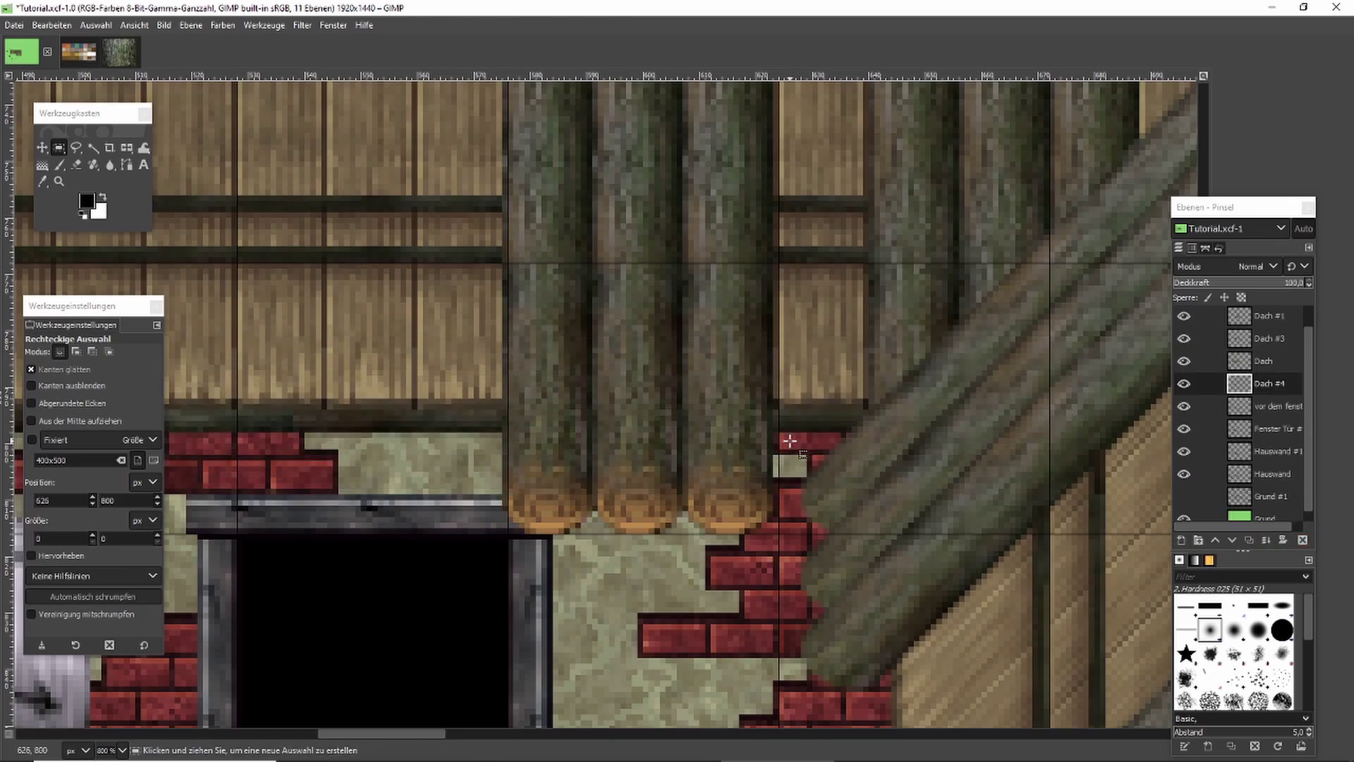
pyautogui.scroll(-3, 792, 449)
pyautogui.scroll(-3, 791, 449)
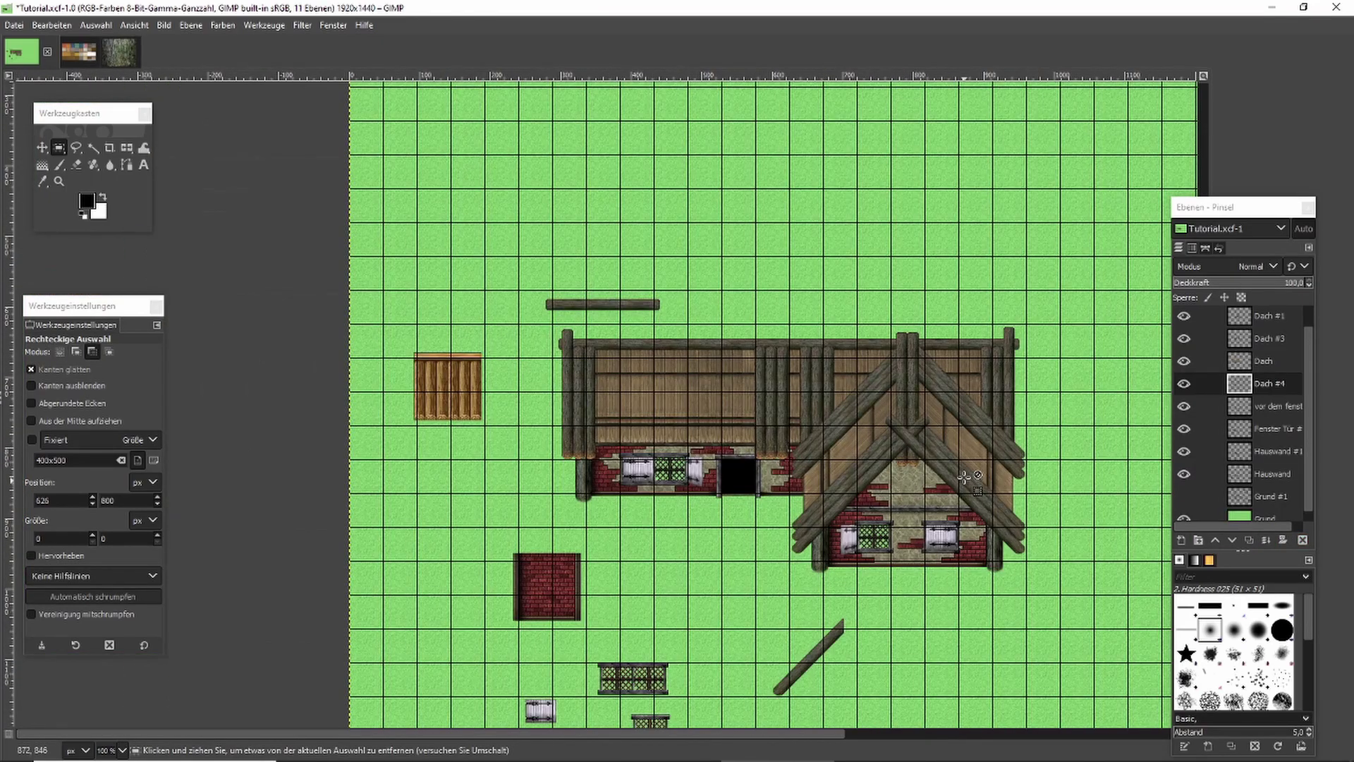
pyautogui.scroll(3, 864, 473)
pyautogui.scroll(1, 865, 473)
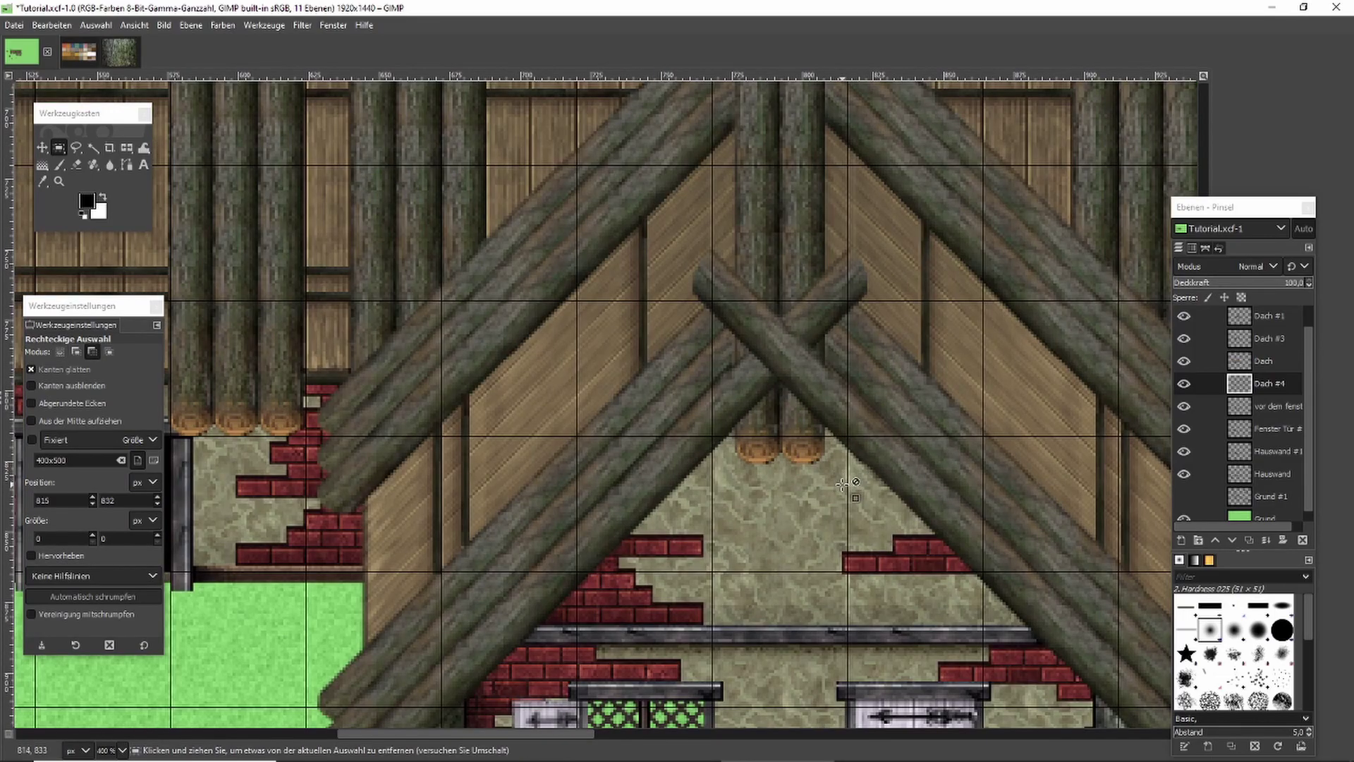
# Paste eave logs across the gable just below the vertical log ends, tucked behind the crossed diagonals, and anchor them on Dach #4.
pyautogui.scroll(2, 738, 462)
pyautogui.hotkey('ctrl', 'v')
pyautogui.moveTo(739, 462); pyautogui.dragTo(852, 494)
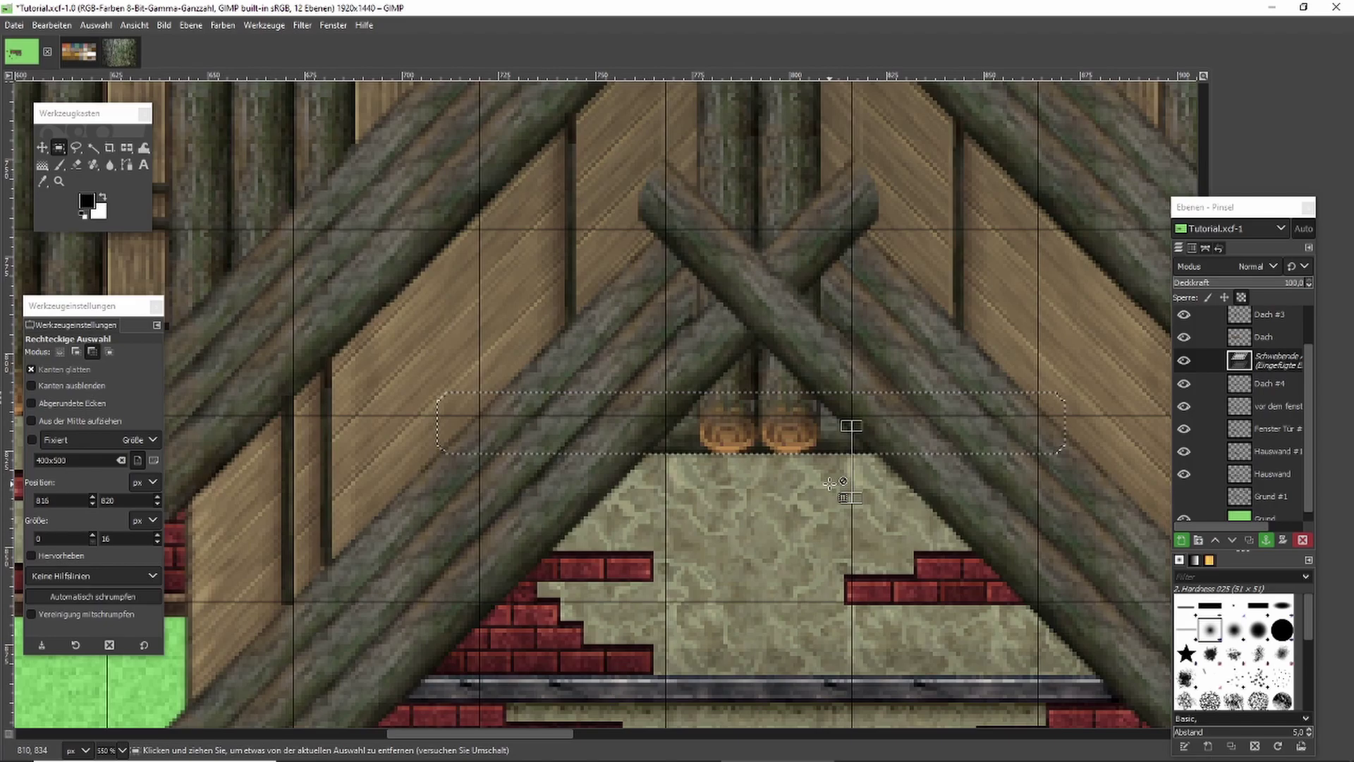
pyautogui.moveTo(823, 426); pyautogui.dragTo(837, 502)
pyautogui.hotkey('ctrl', 'c')
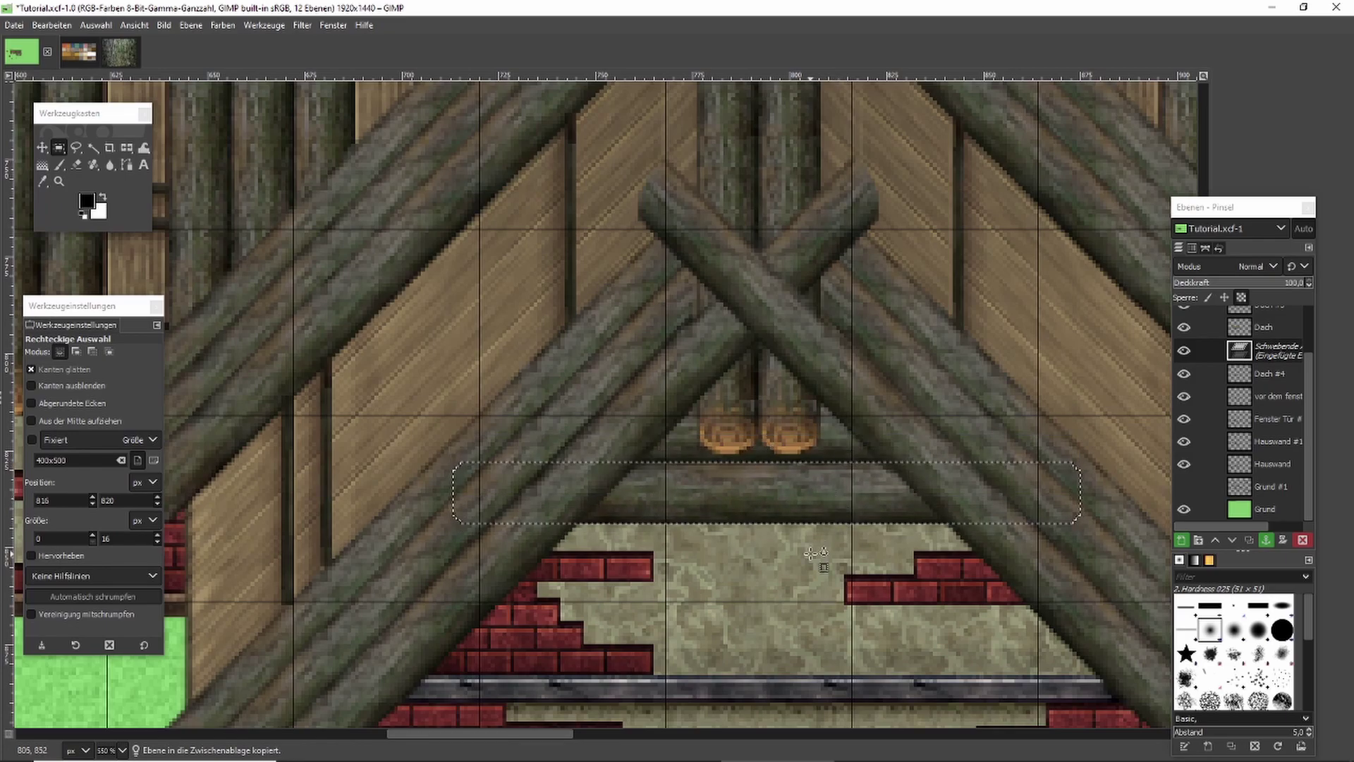
pyautogui.hotkey('ctrl', 'h')
pyautogui.press('2')
pyautogui.scroll(-2, 814, 555)
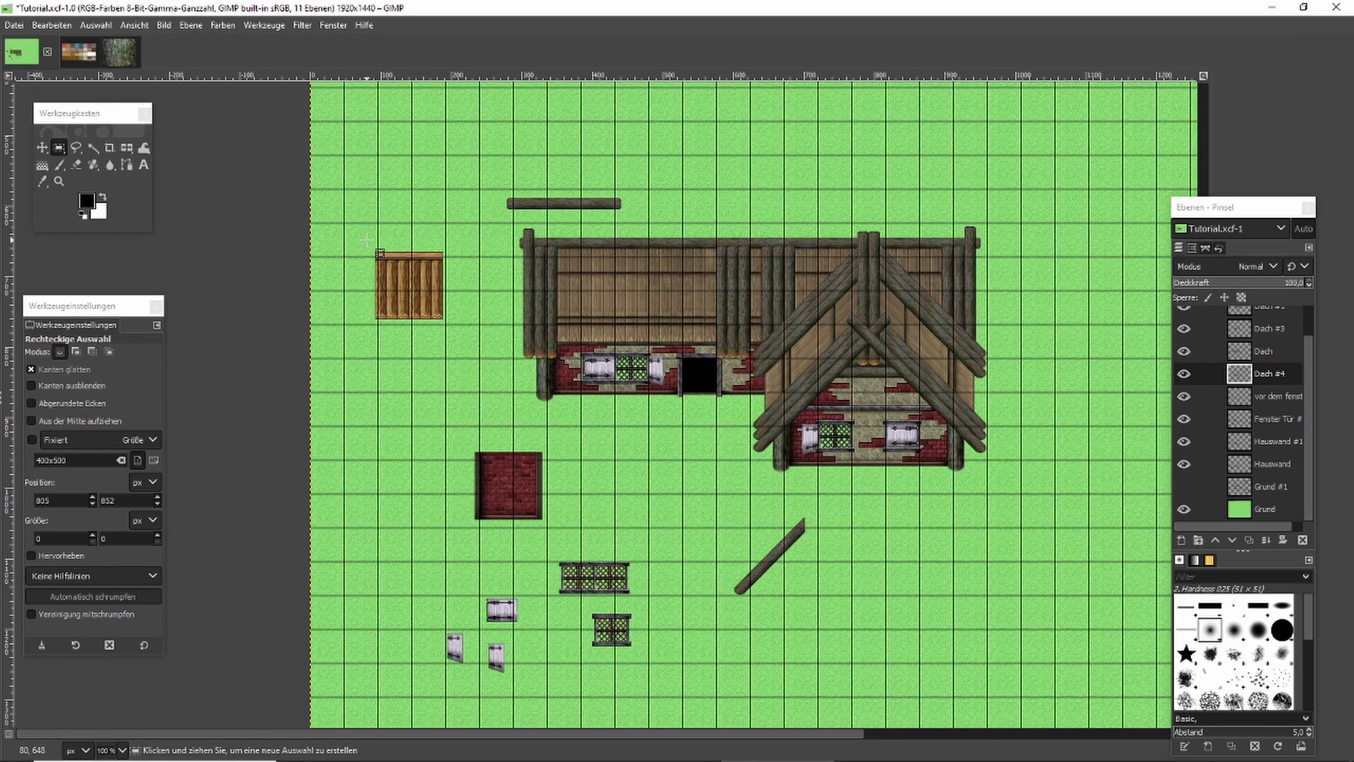
# Create a new 3000 × 3000 px image and add a transparent layer named Dach.
pyautogui.click(23, 26)
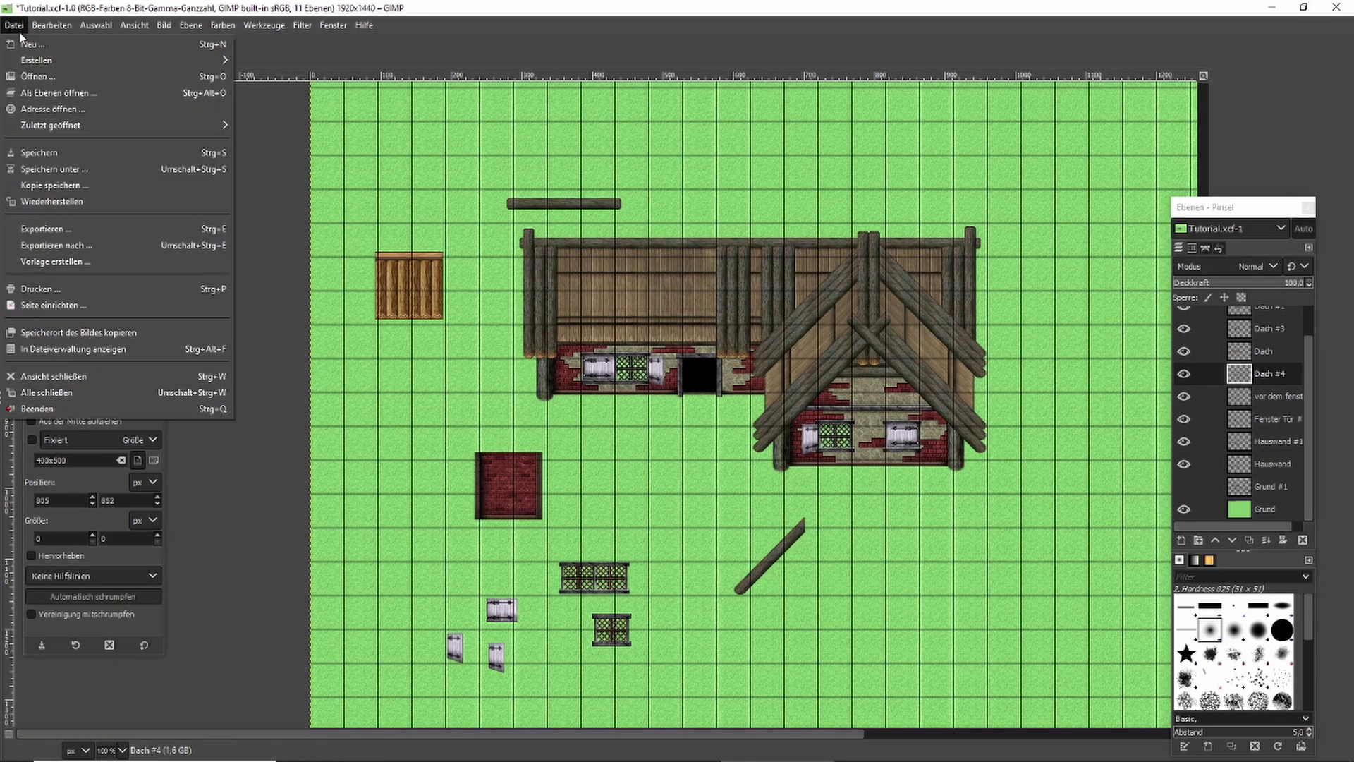
pyautogui.click(29, 44)
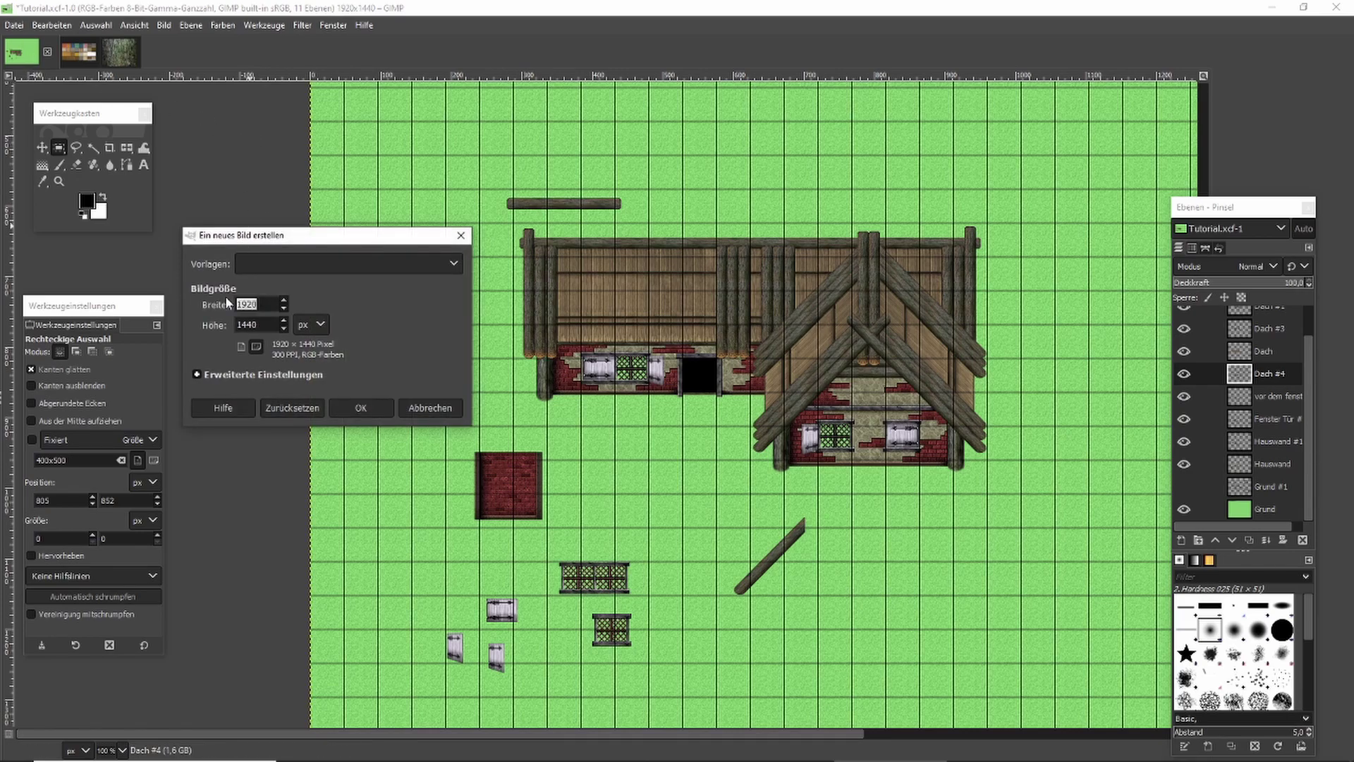
pyautogui.write('3000')
pyautogui.press('Tab')
pyautogui.write('3000')
pyautogui.click(373, 406)
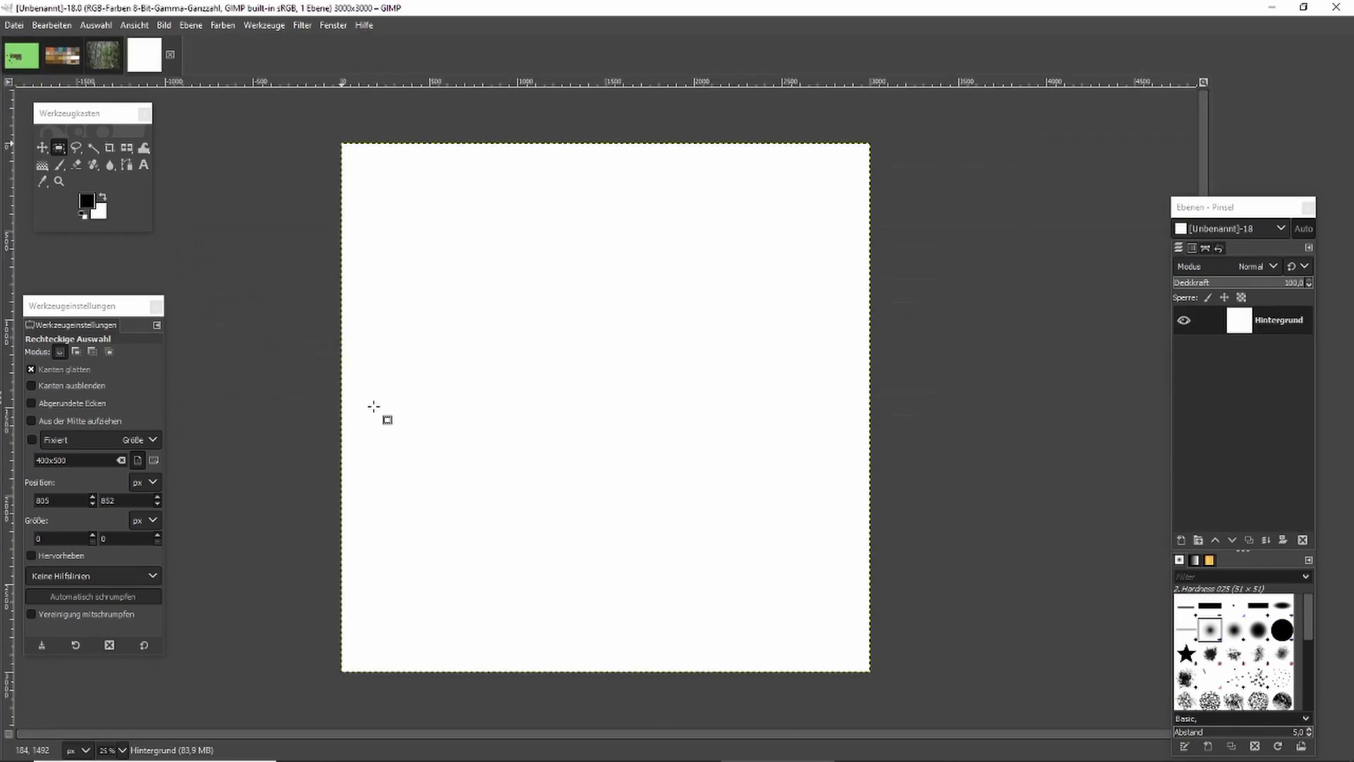
pyautogui.click(1182, 536)
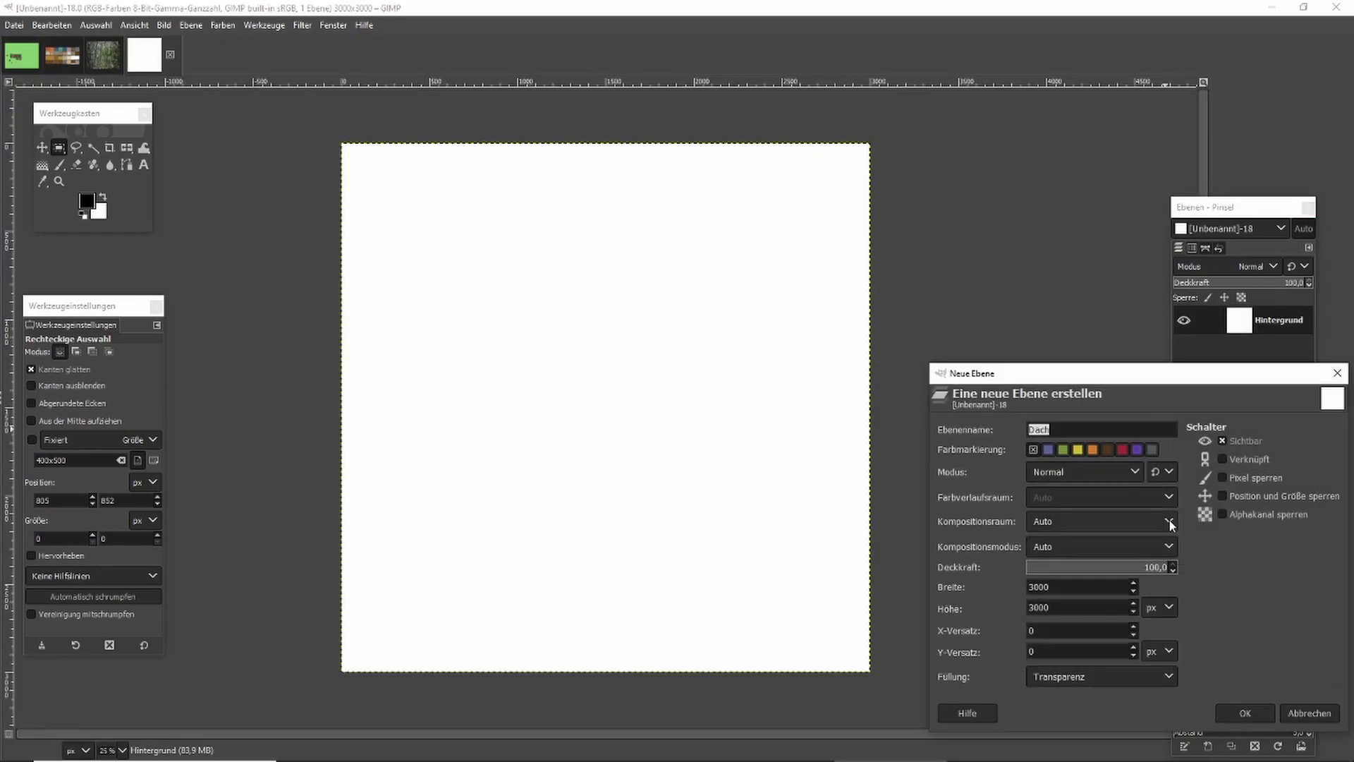
pyautogui.click(1244, 714)
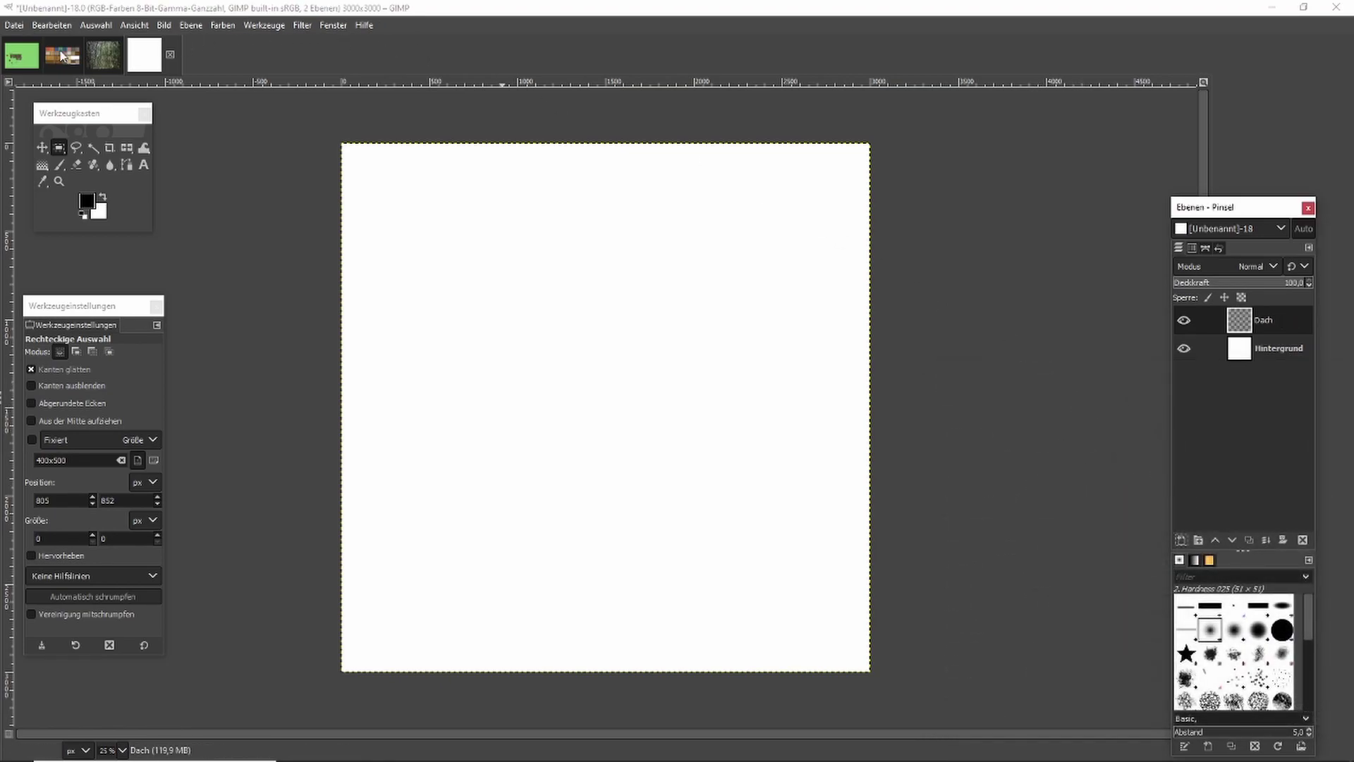
# Copy the house and all loose parts on Tutorial.xcf's Hauswand layer with a selection of about 1023 × 711 px.
pyautogui.click(29, 60)
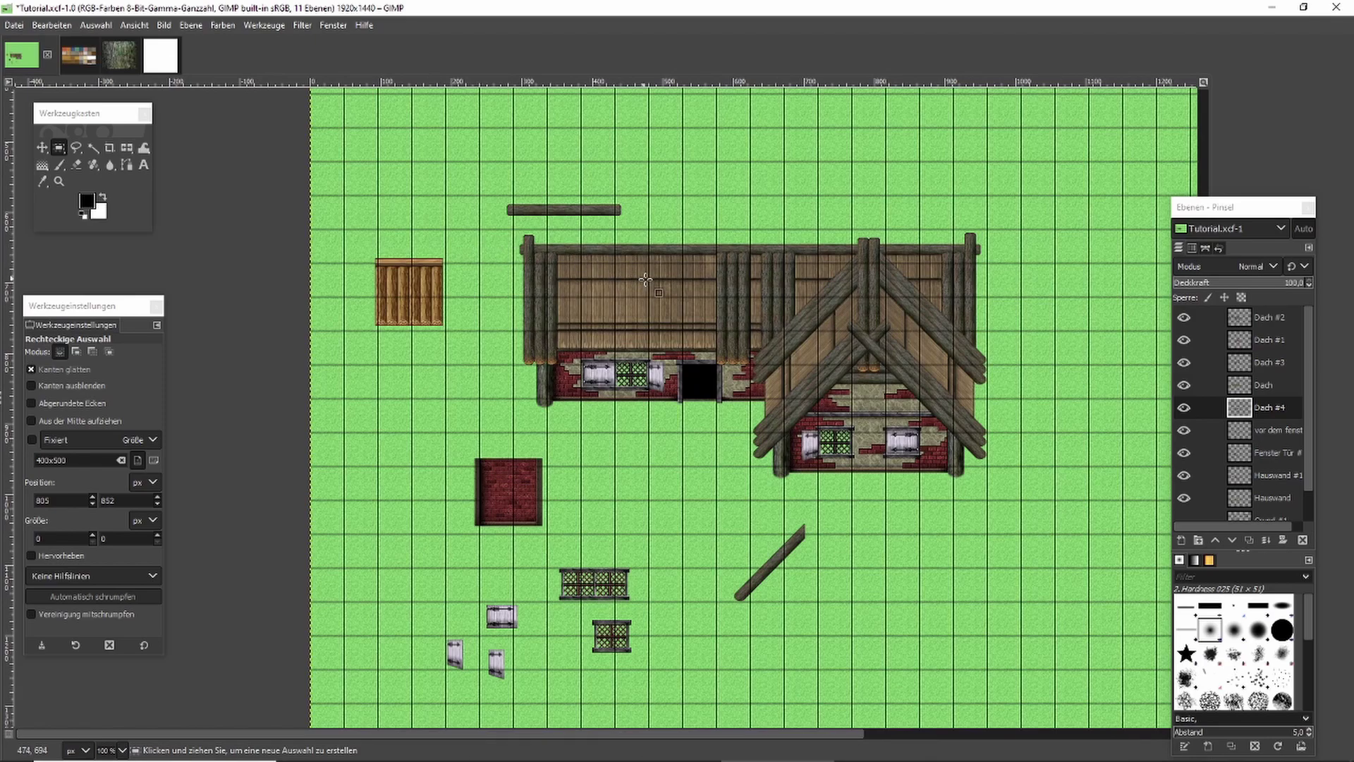
pyautogui.scroll(-1, 661, 297)
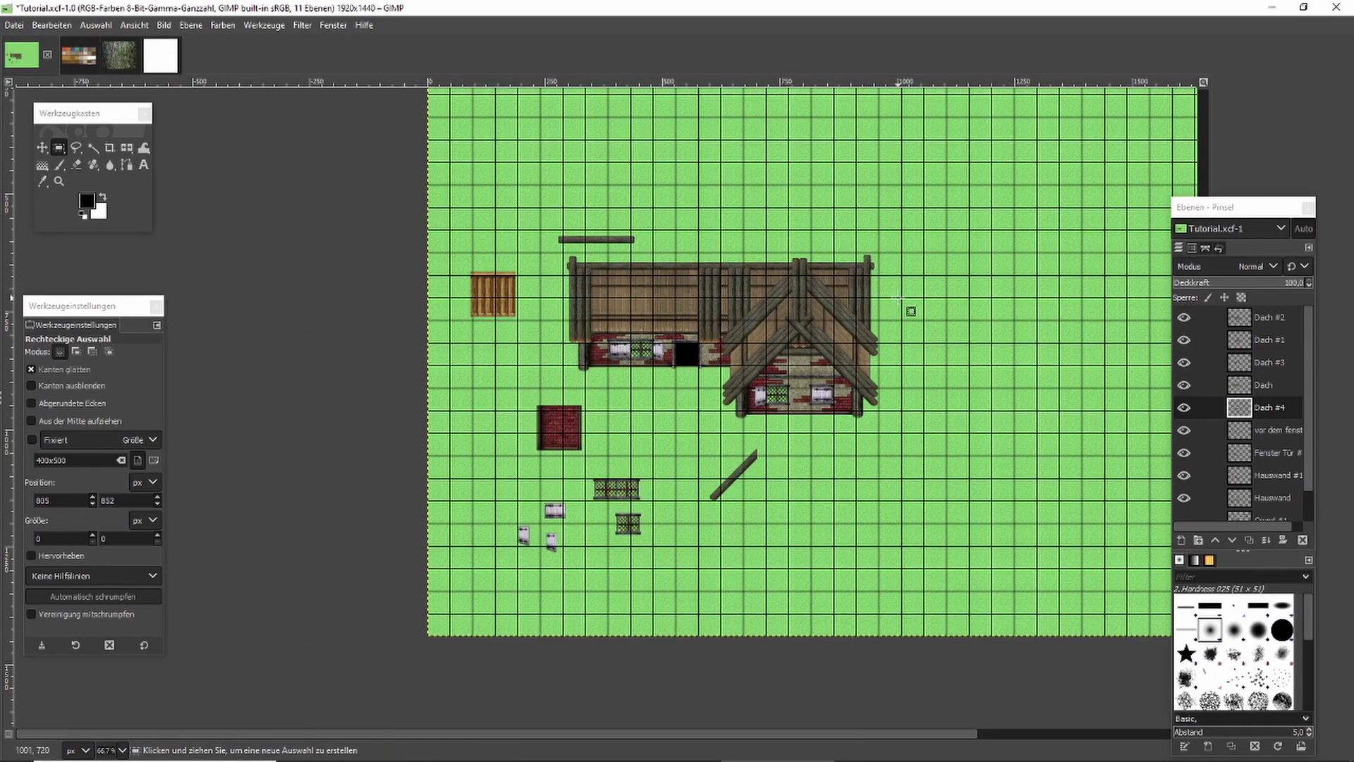
pyautogui.scroll(-2, 1269, 413)
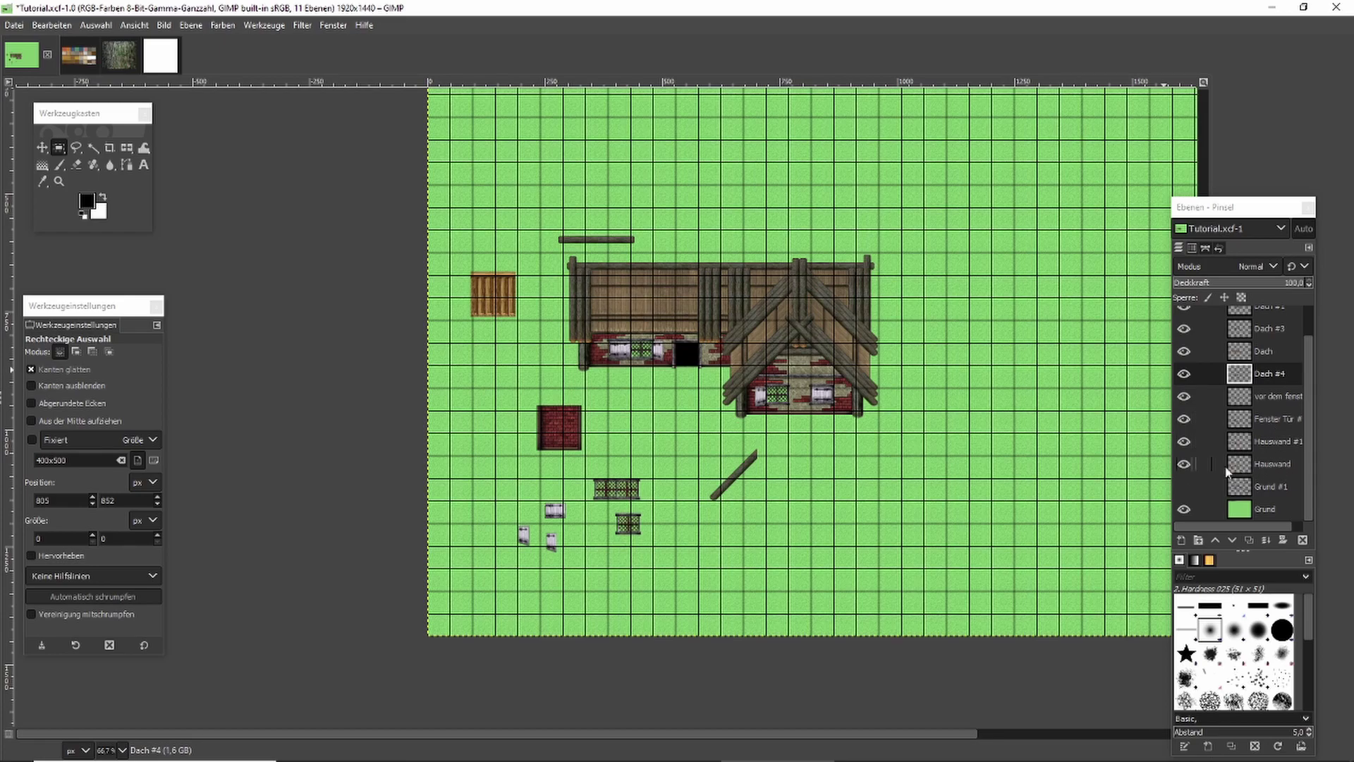
pyautogui.click(1184, 465)
pyautogui.click(1184, 464)
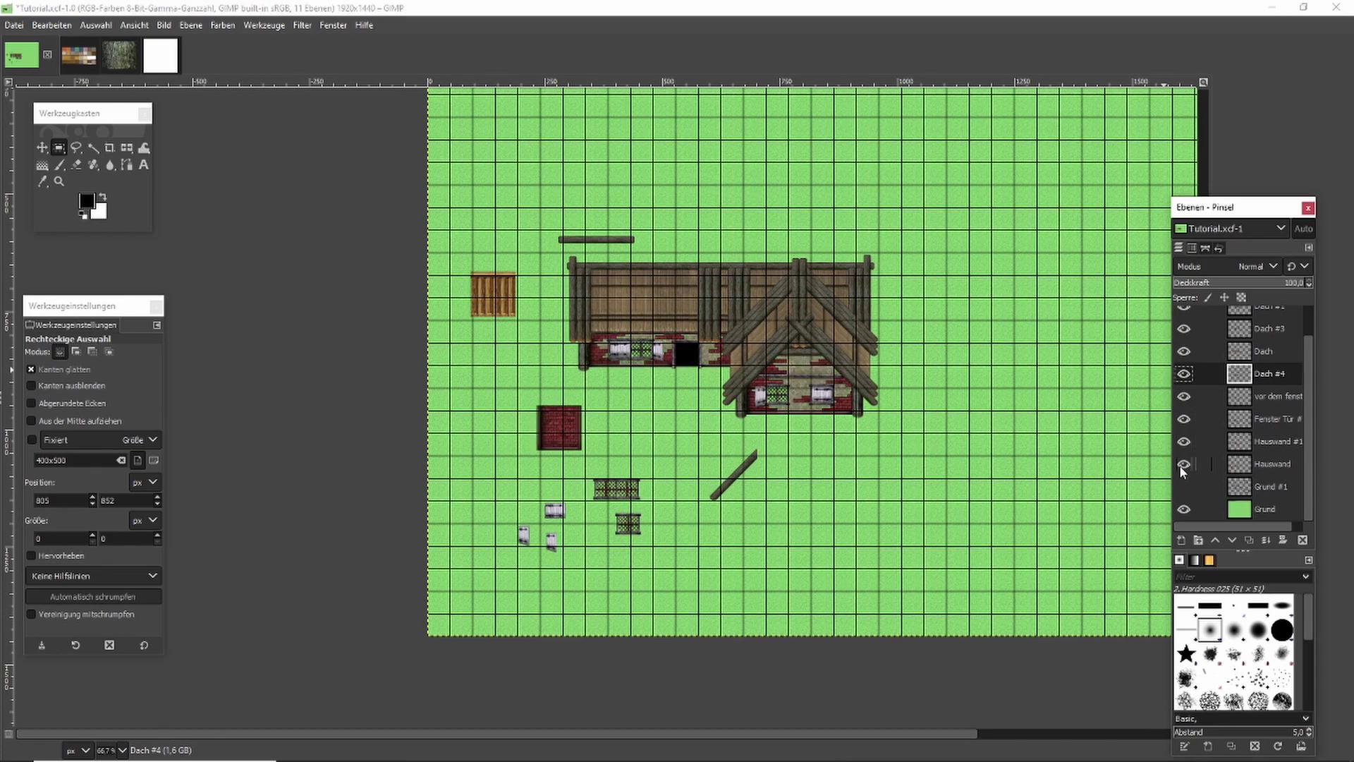
pyautogui.click(1275, 467)
pyautogui.moveTo(446, 227); pyautogui.dragTo(927, 561)
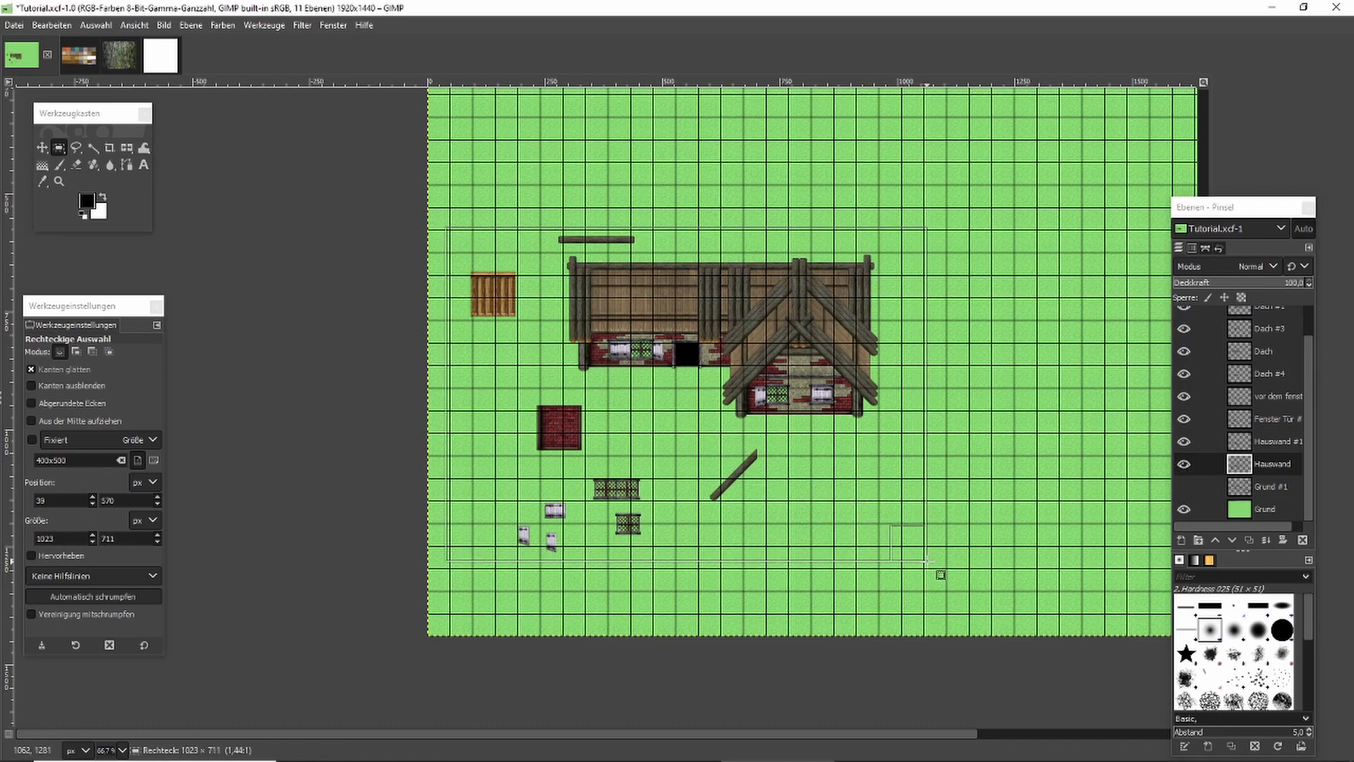
# Paste the Hauswand wall pieces into the new image's Dach layer, move them near the canvas's upper-left corner, and anchor them.
pyautogui.click(169, 55)
pyautogui.scroll(3, 365, 172)
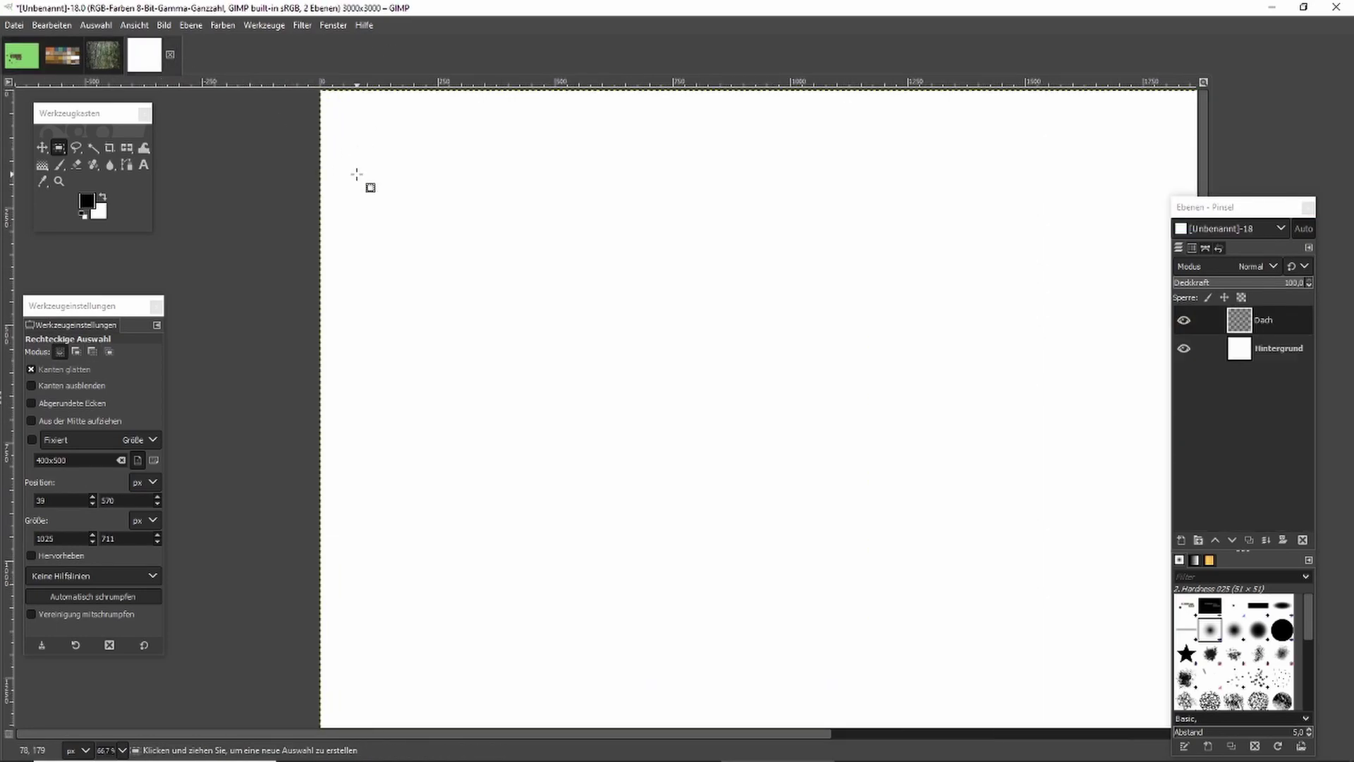
pyautogui.hotkey('ctrl', 'v')
pyautogui.moveTo(730, 373); pyautogui.dragTo(460, 114)
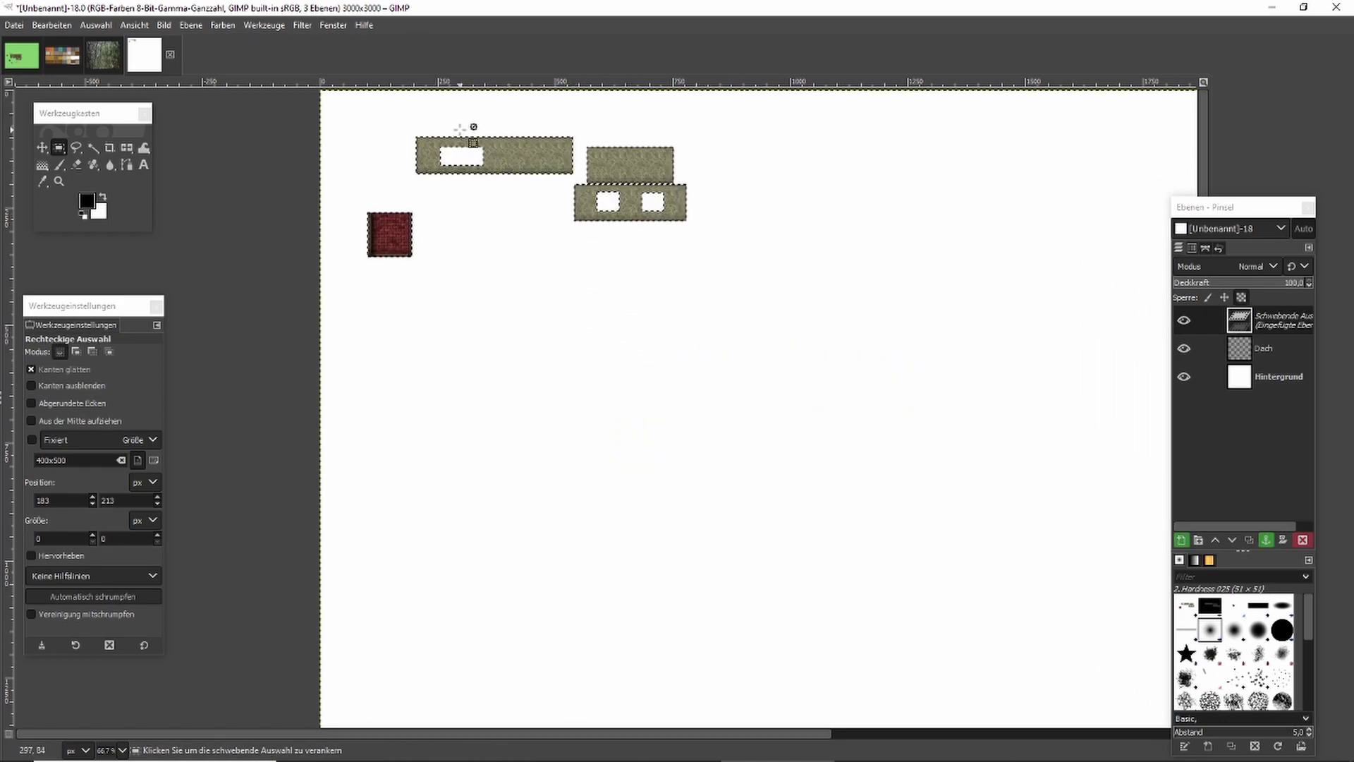
pyautogui.scroll(-1, 461, 132)
pyautogui.moveTo(511, 149); pyautogui.dragTo(491, 123)
pyautogui.click(543, 184)
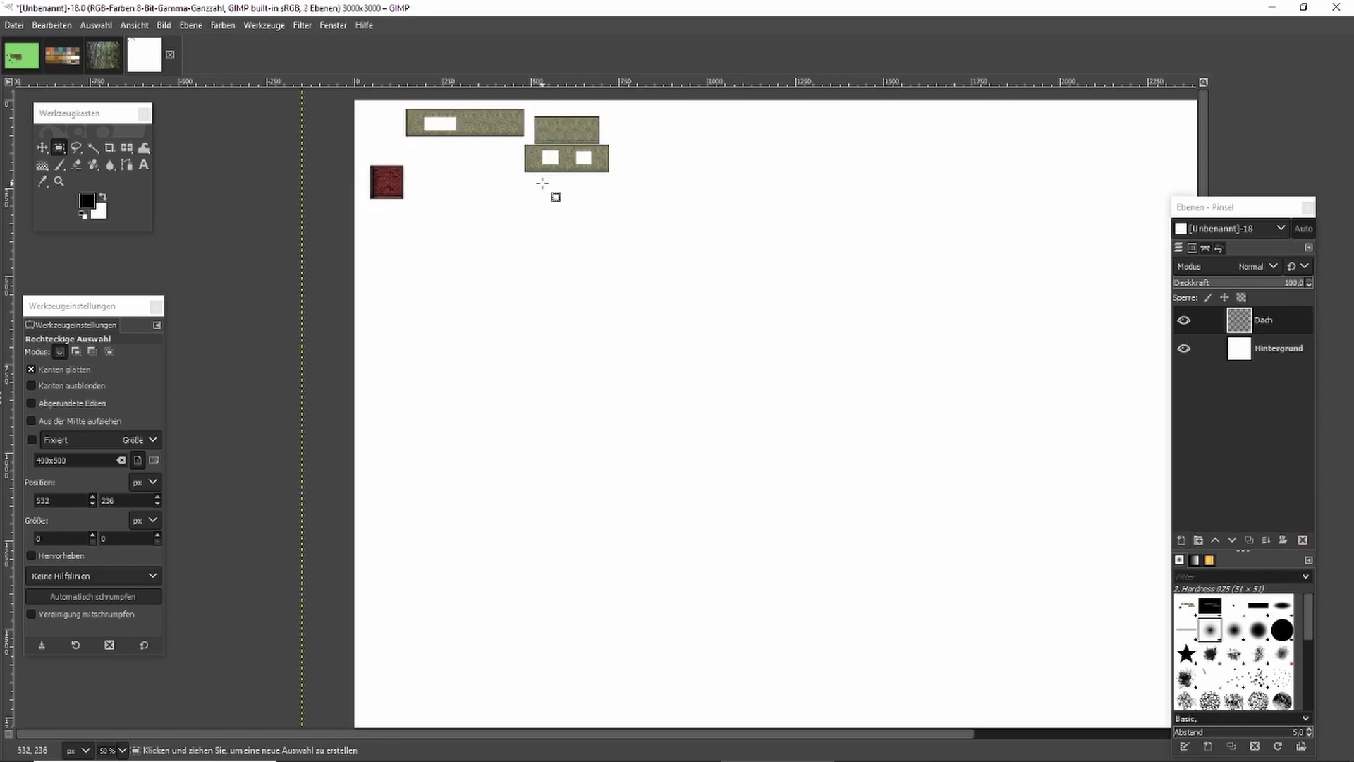
# Copy the remaining layers' parts from Tutorial.xcf into the new image, spreading bricks, windows, roof boards and logs apart and anchoring them.
pyautogui.hotkey('alt', '1')
pyautogui.hotkey('ctrl', 'c')
pyautogui.hotkey('alt', '4')
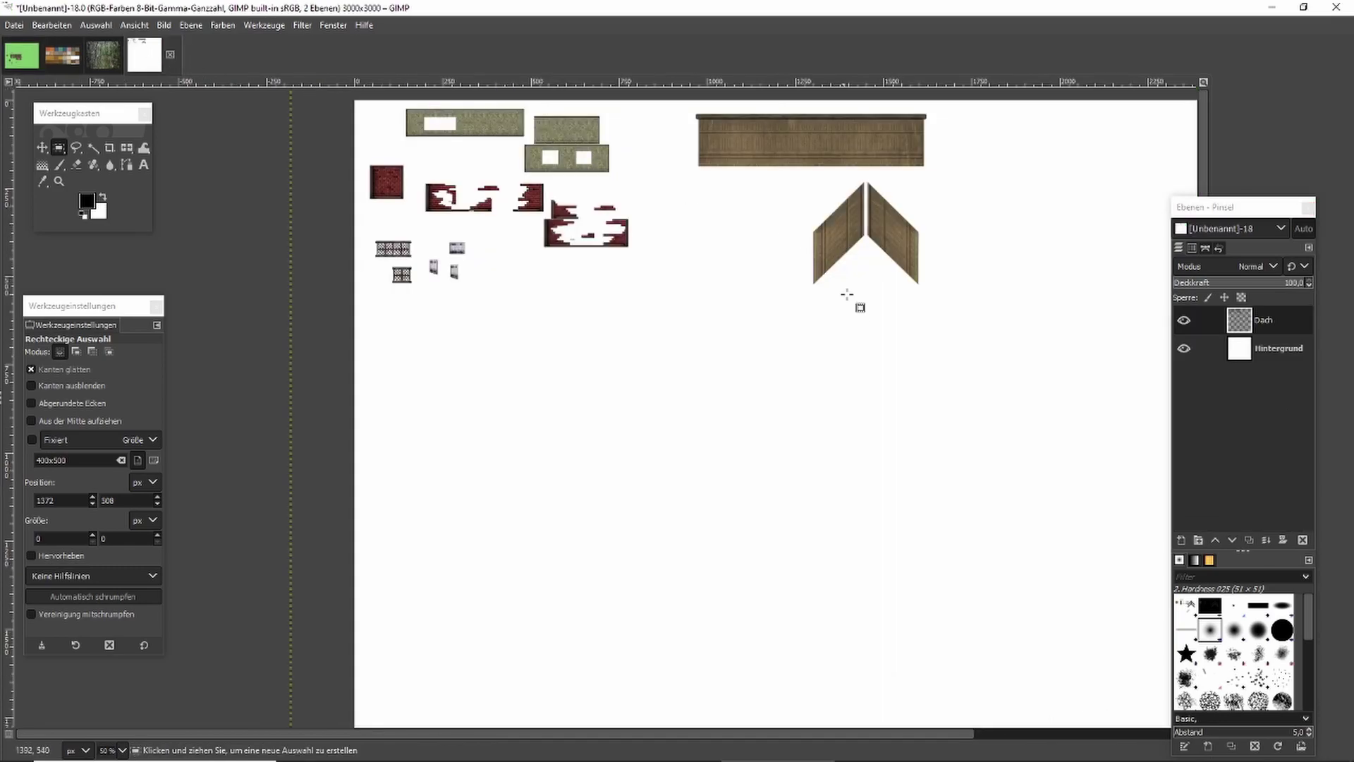
pyautogui.hotkey('ctrl', 'v')
pyautogui.moveTo(844, 329); pyautogui.dragTo(1077, 340)
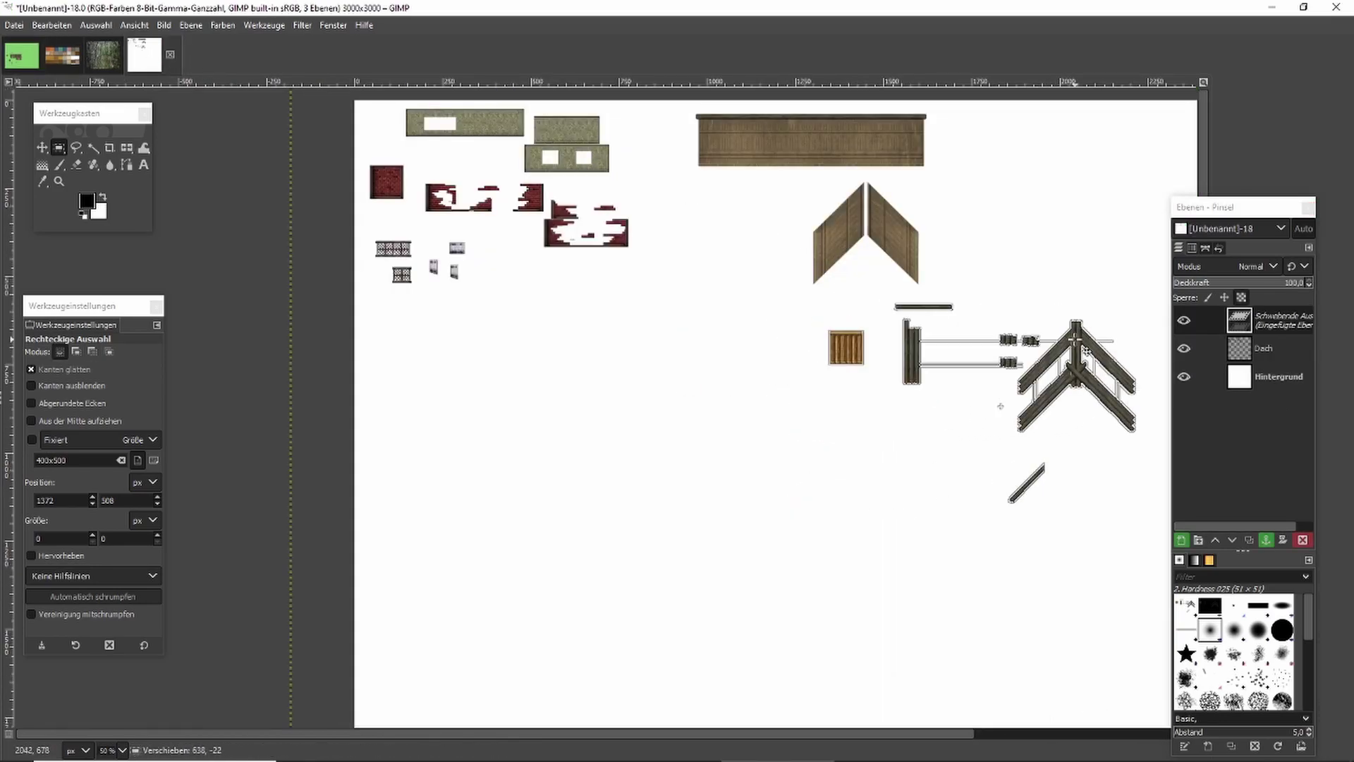
pyautogui.click(1039, 261)
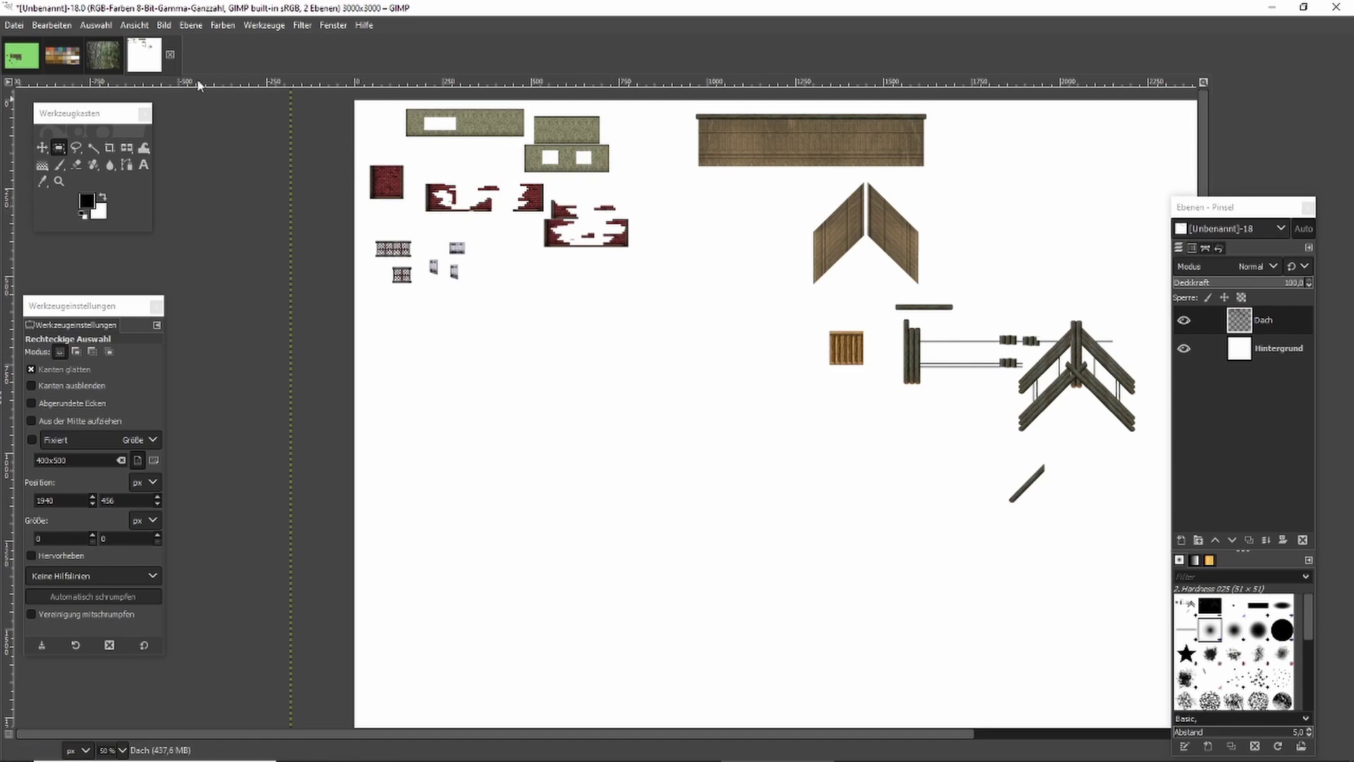
# Clear the rectangular selection in Tutorial.xcf and return to the new parts image.
pyautogui.click(26, 58)
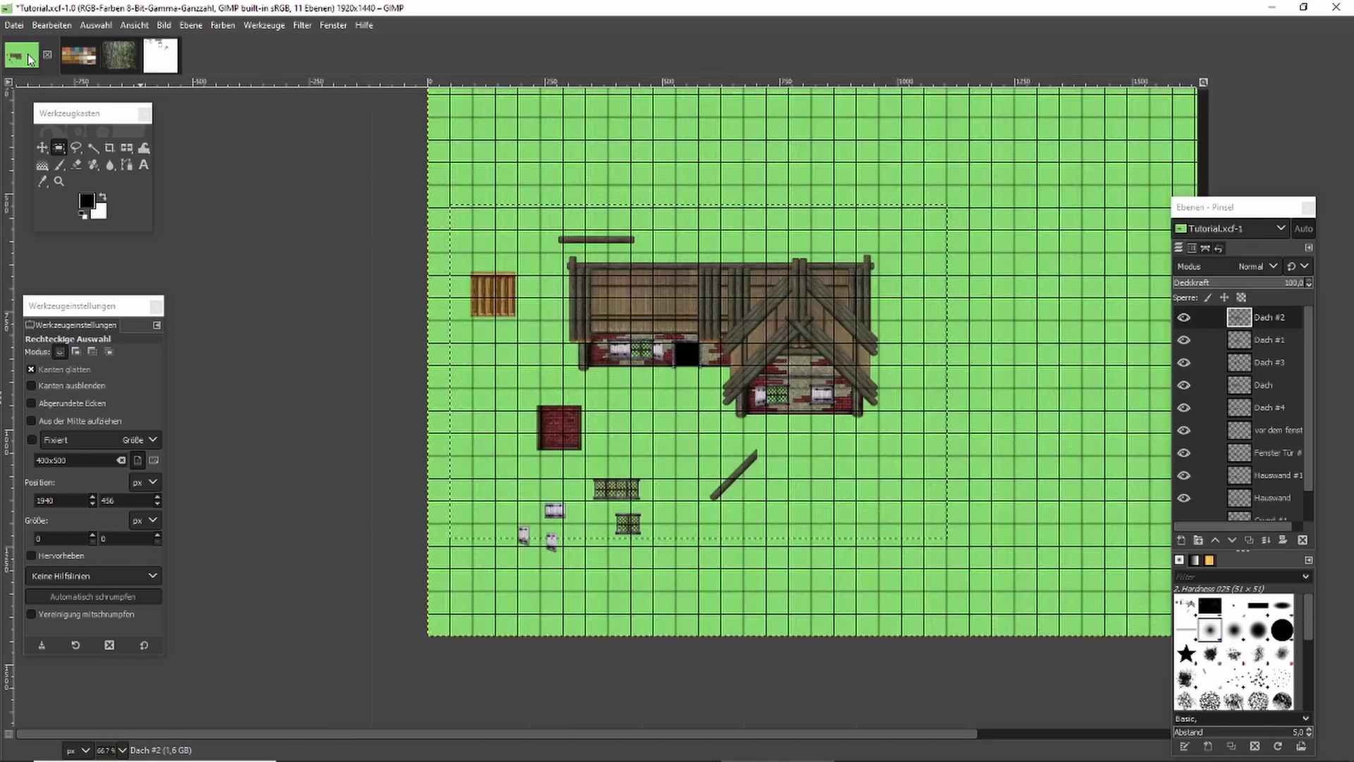
pyautogui.click(669, 167)
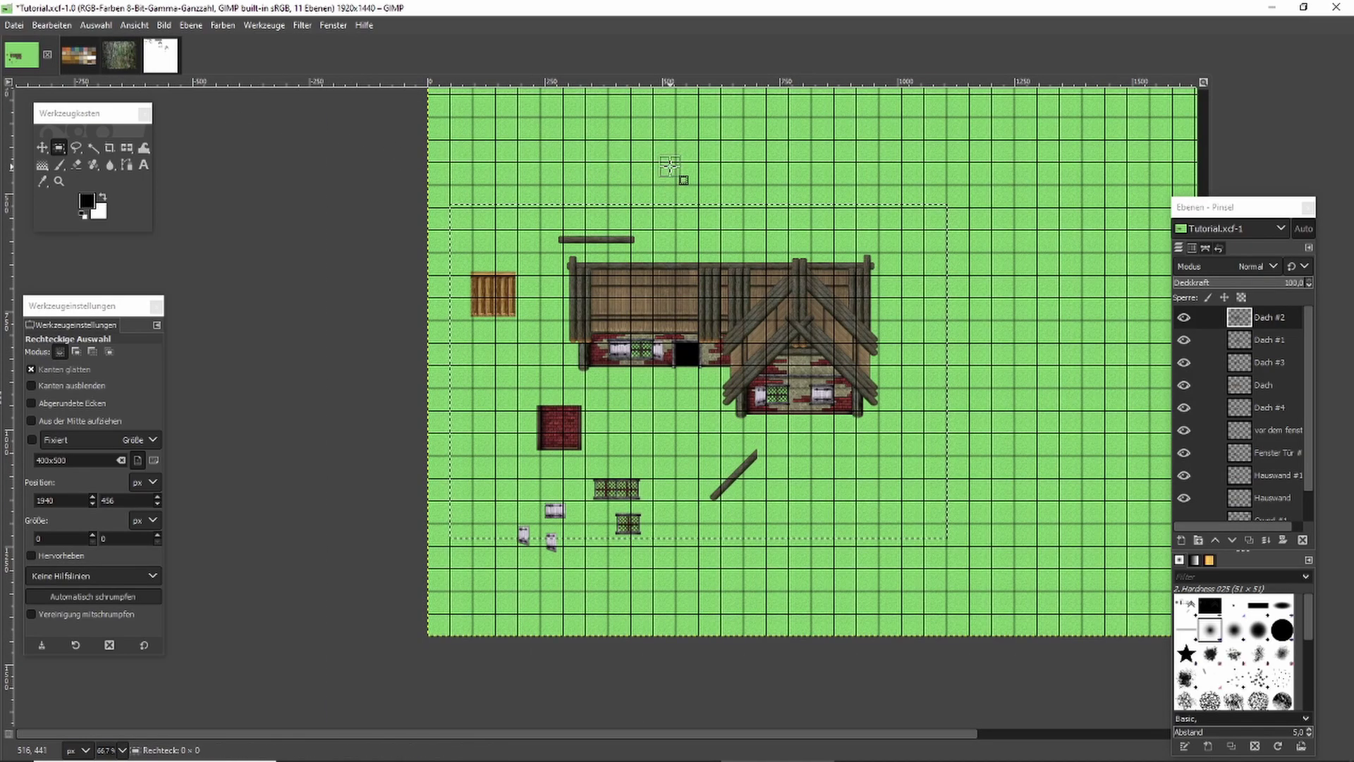
pyautogui.click(156, 58)
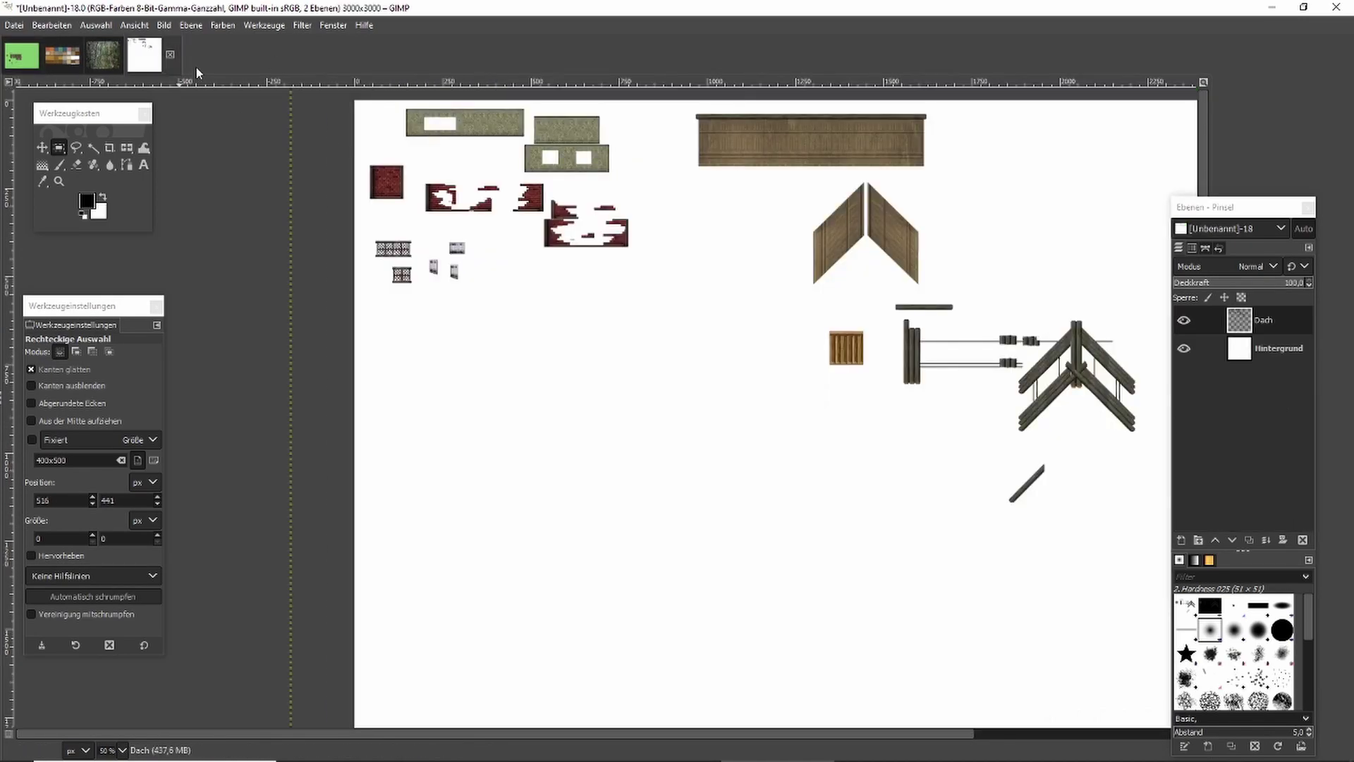
# Save the parts image as "haus aussen.xcf" in the Ressourcen folder on the Desktop.
pyautogui.click(13, 25)
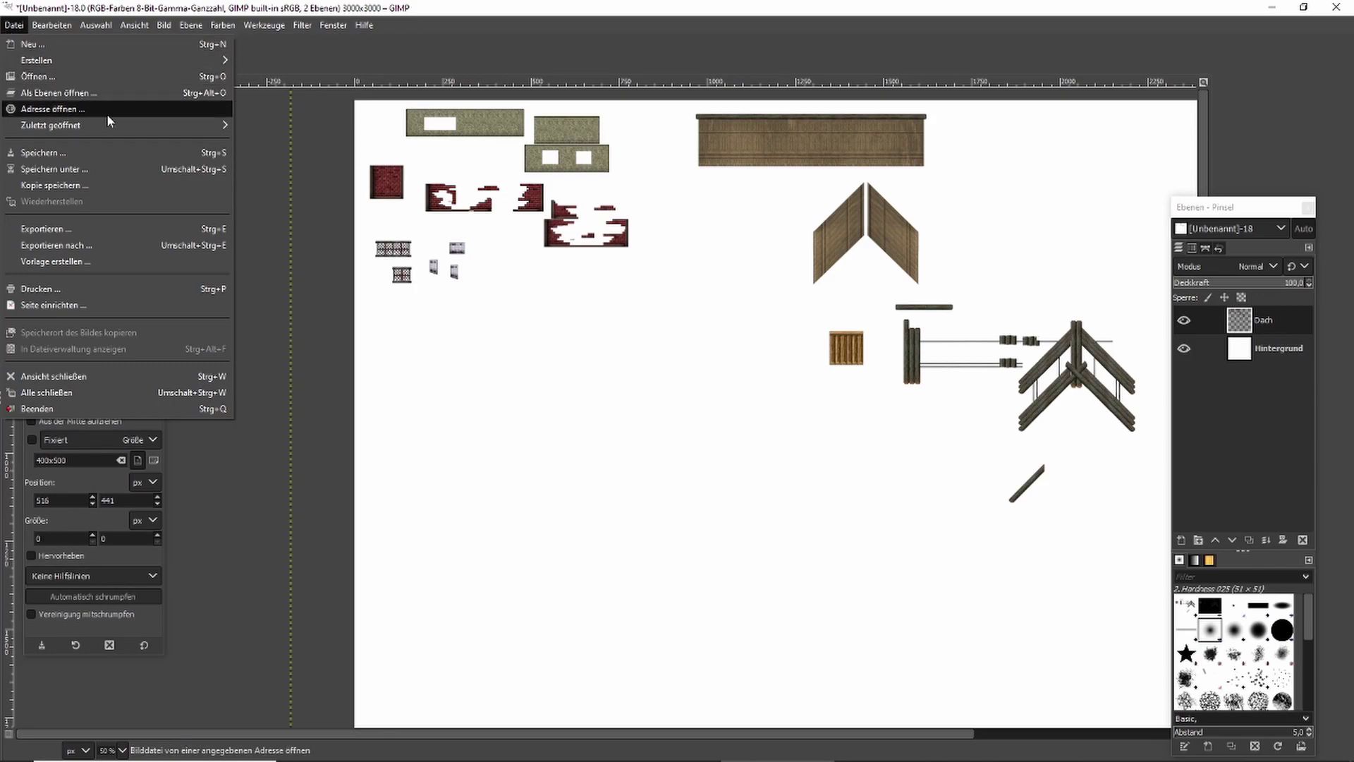
pyautogui.click(113, 169)
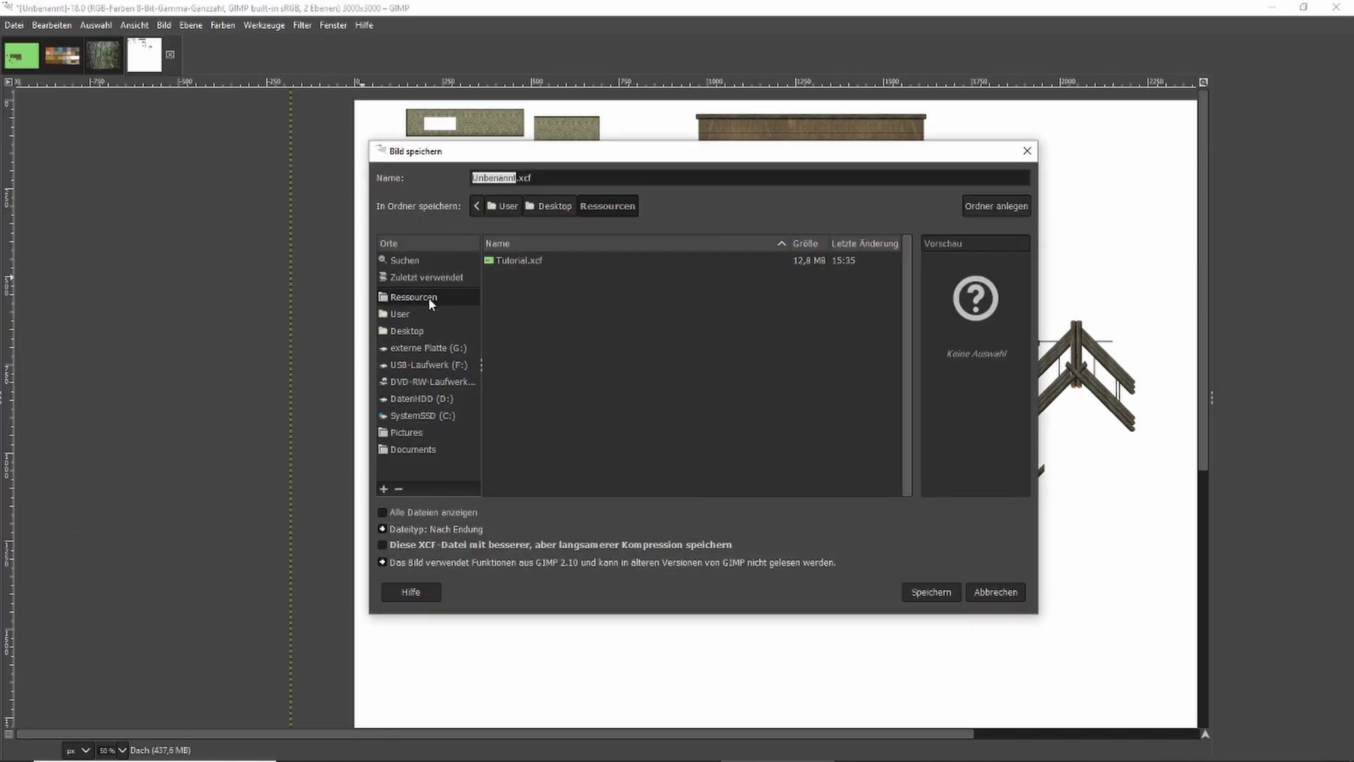
pyautogui.click(553, 207)
pyautogui.doubleClick(548, 294)
pyautogui.press('BackSpace')
pyautogui.press('BackSpace')
pyautogui.press('BackSpace')
pyautogui.press('BackSpace')
pyautogui.press('BackSpace')
pyautogui.press('BackSpace')
pyautogui.press('BackSpace')
pyautogui.press('BackSpace')
pyautogui.press('BackSpace')
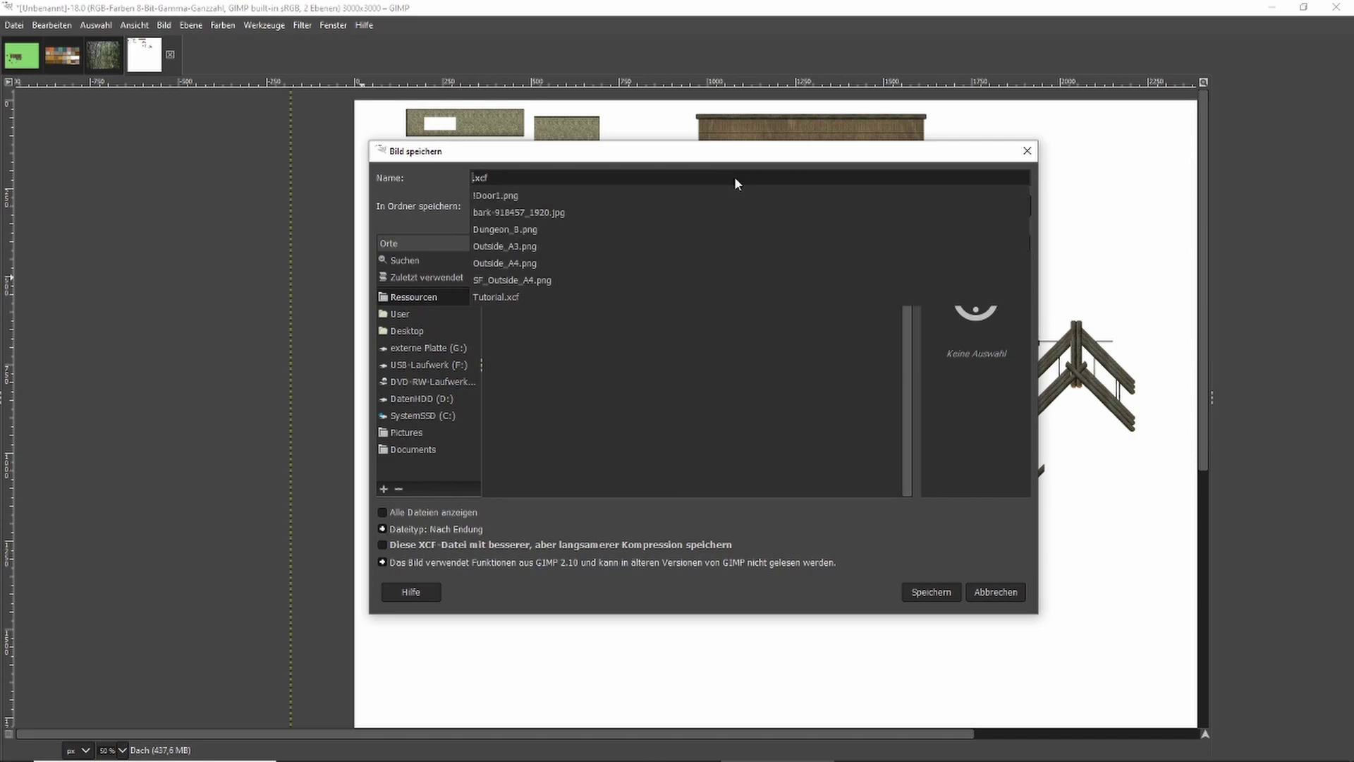
pyautogui.write('haus aussen')
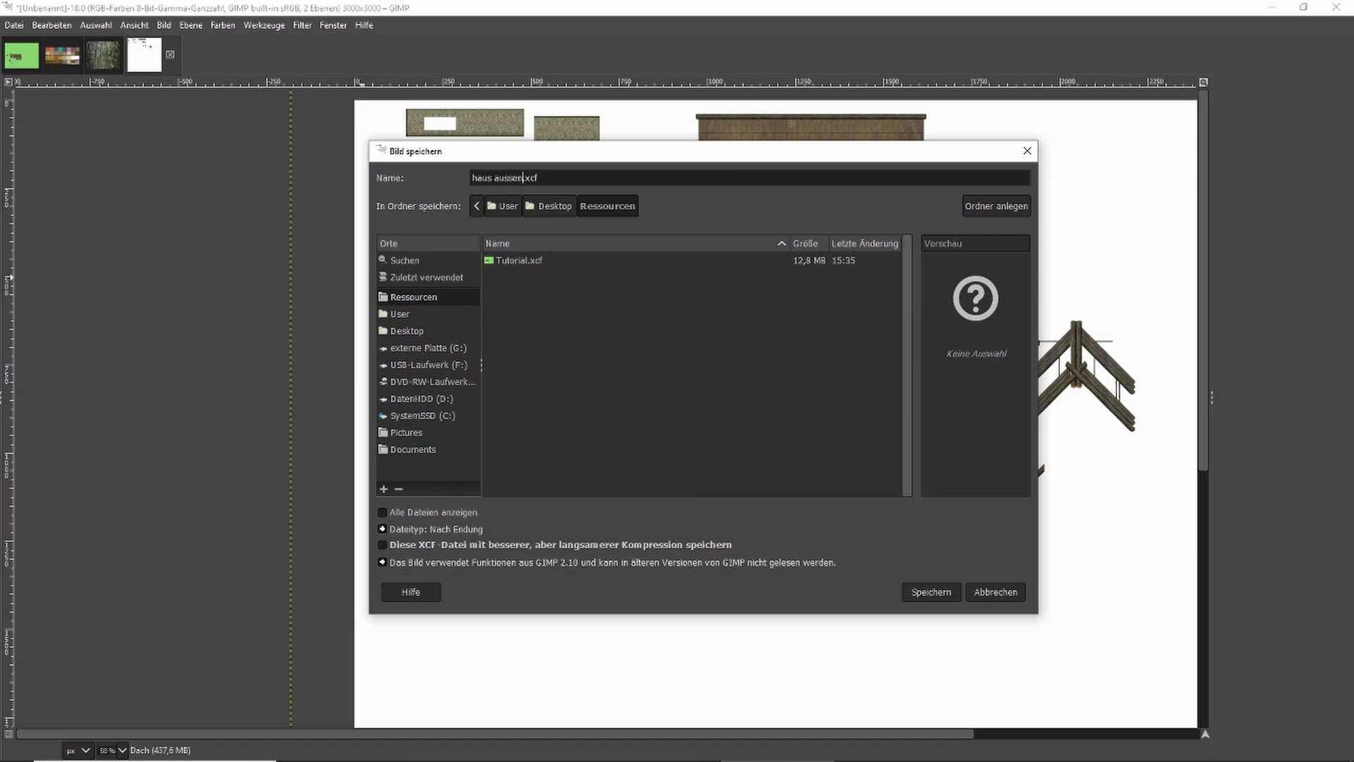
pyautogui.click(931, 592)
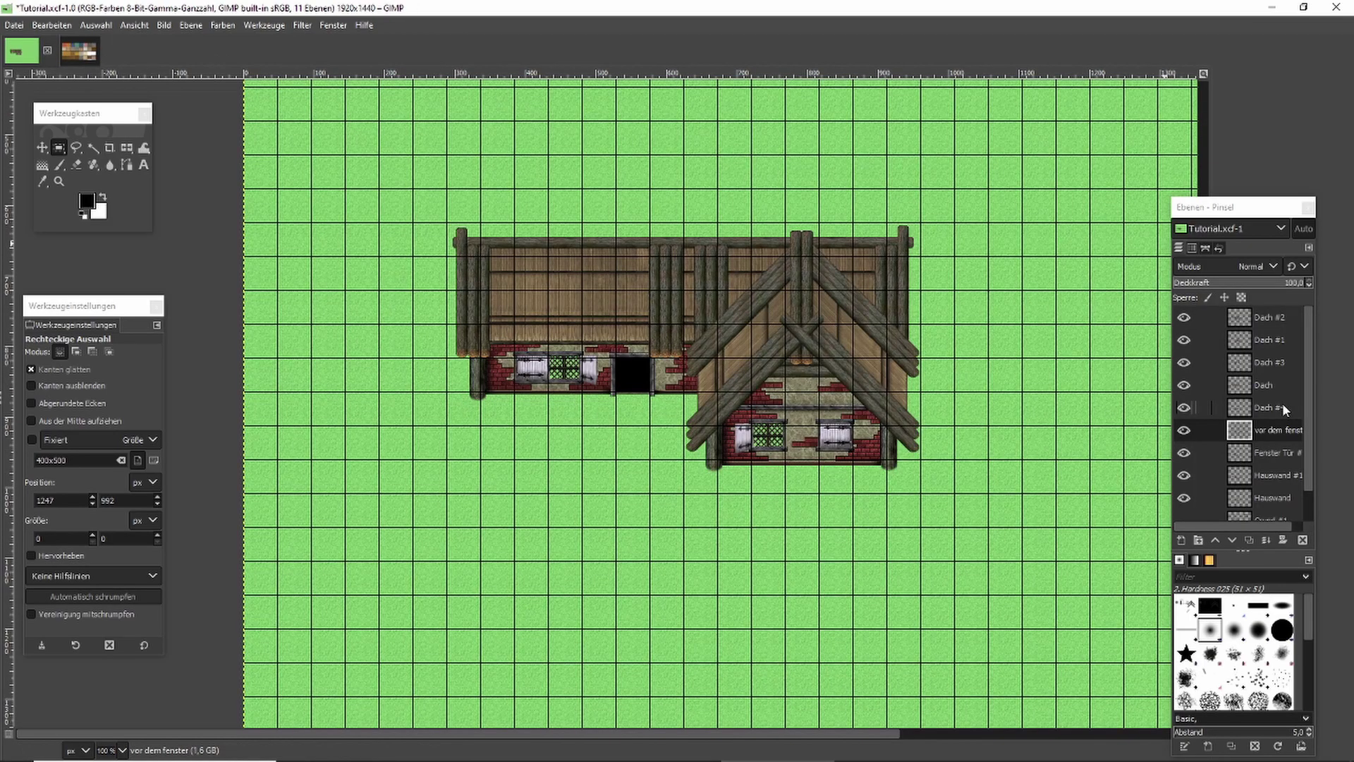
# Hide every layer below Dach #4 in Tutorial.xcf and merge the visible roof layers into one.
pyautogui.scroll(-1, 1283, 404)
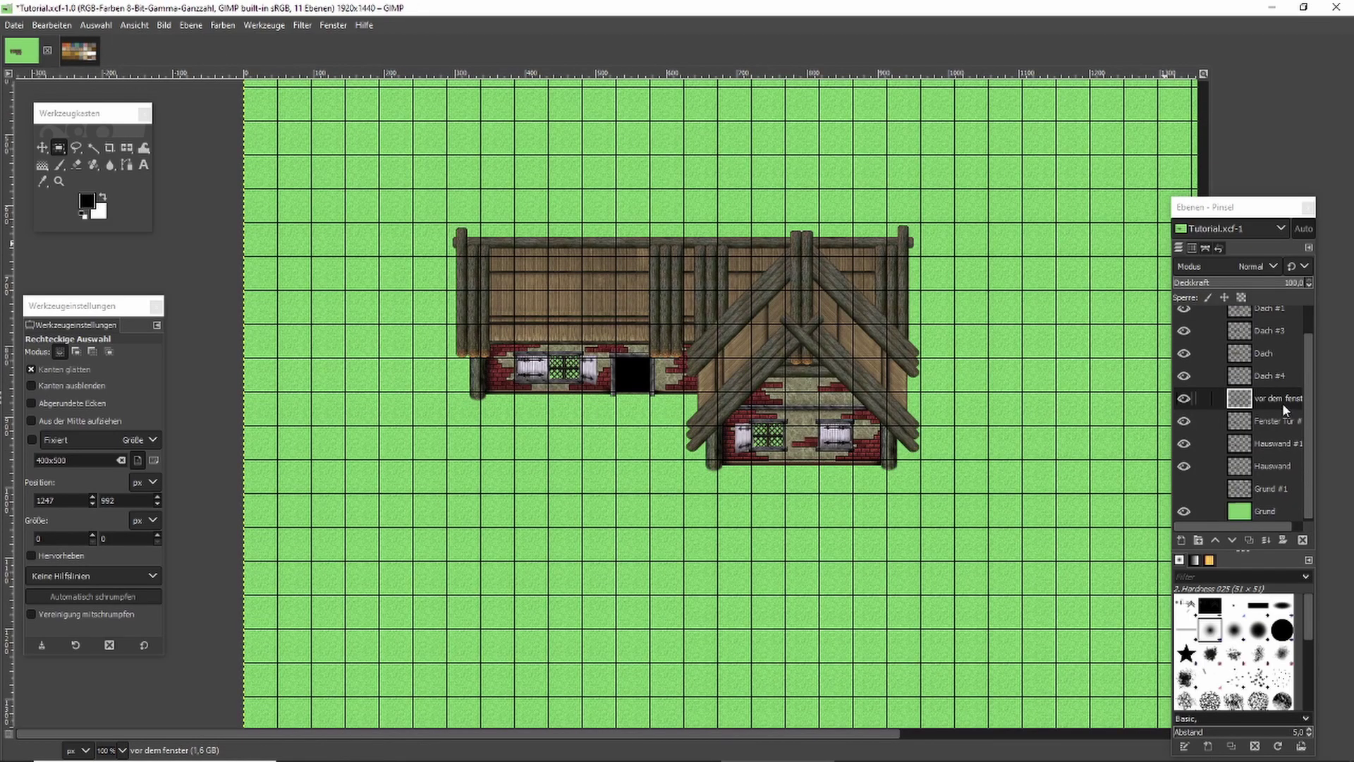
pyautogui.moveTo(1183, 400); pyautogui.dragTo(1186, 513)
pyautogui.scroll(1, 1248, 460)
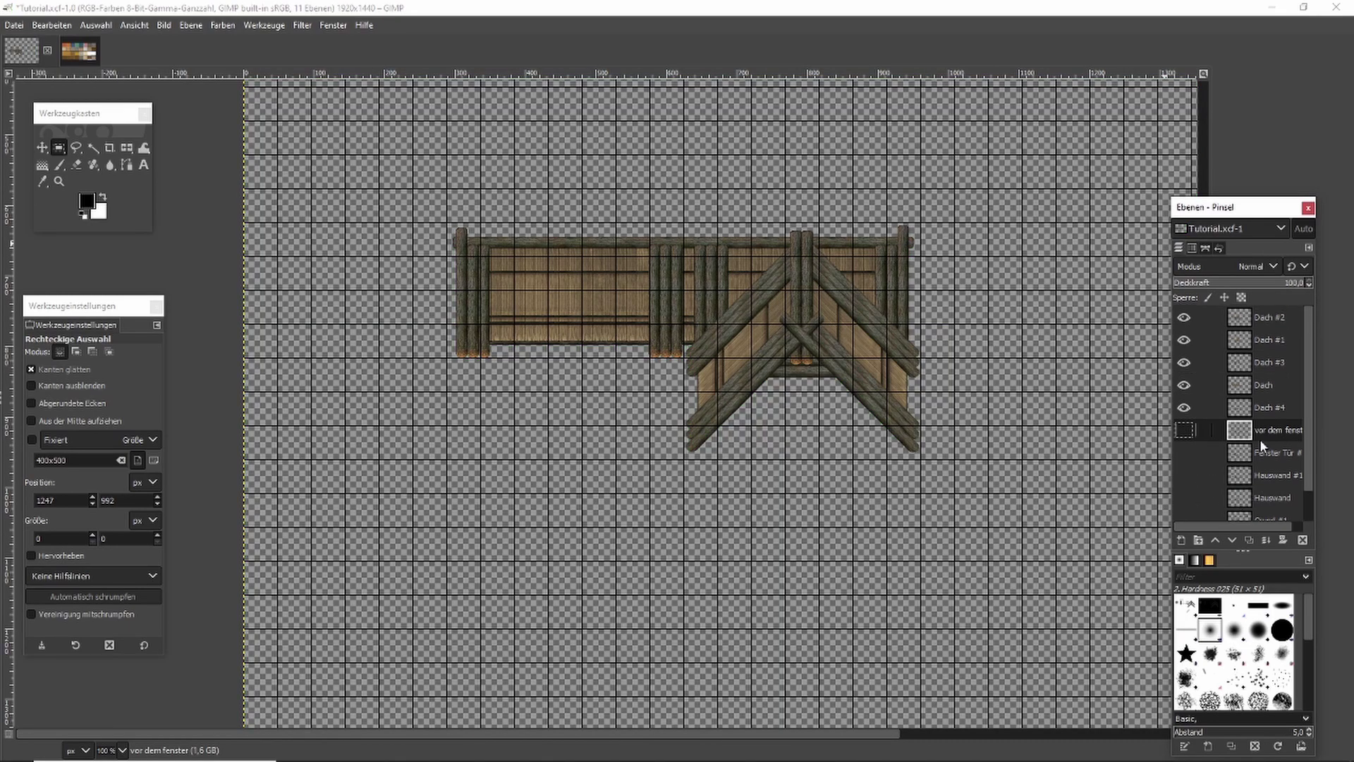
pyautogui.click(1274, 408)
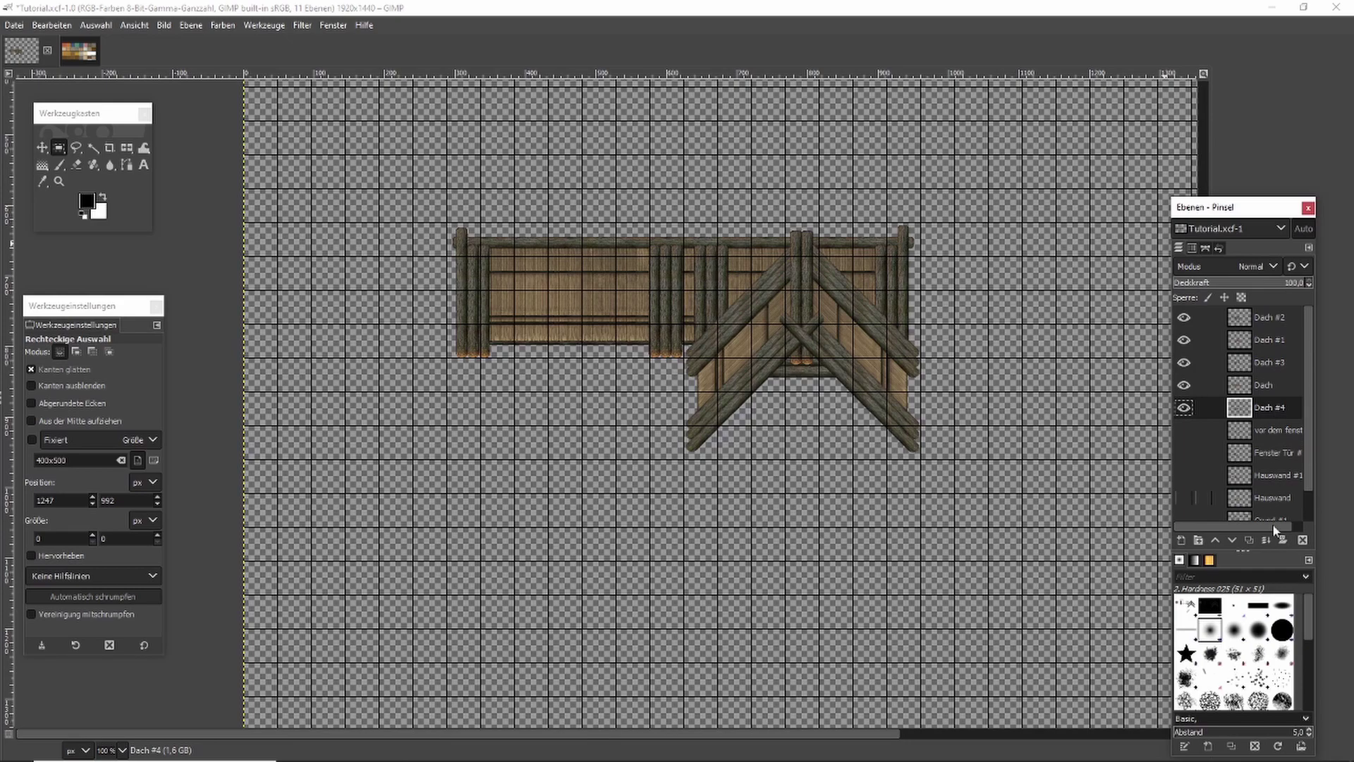
pyautogui.rightClick(1271, 409)
pyautogui.click(1232, 475)
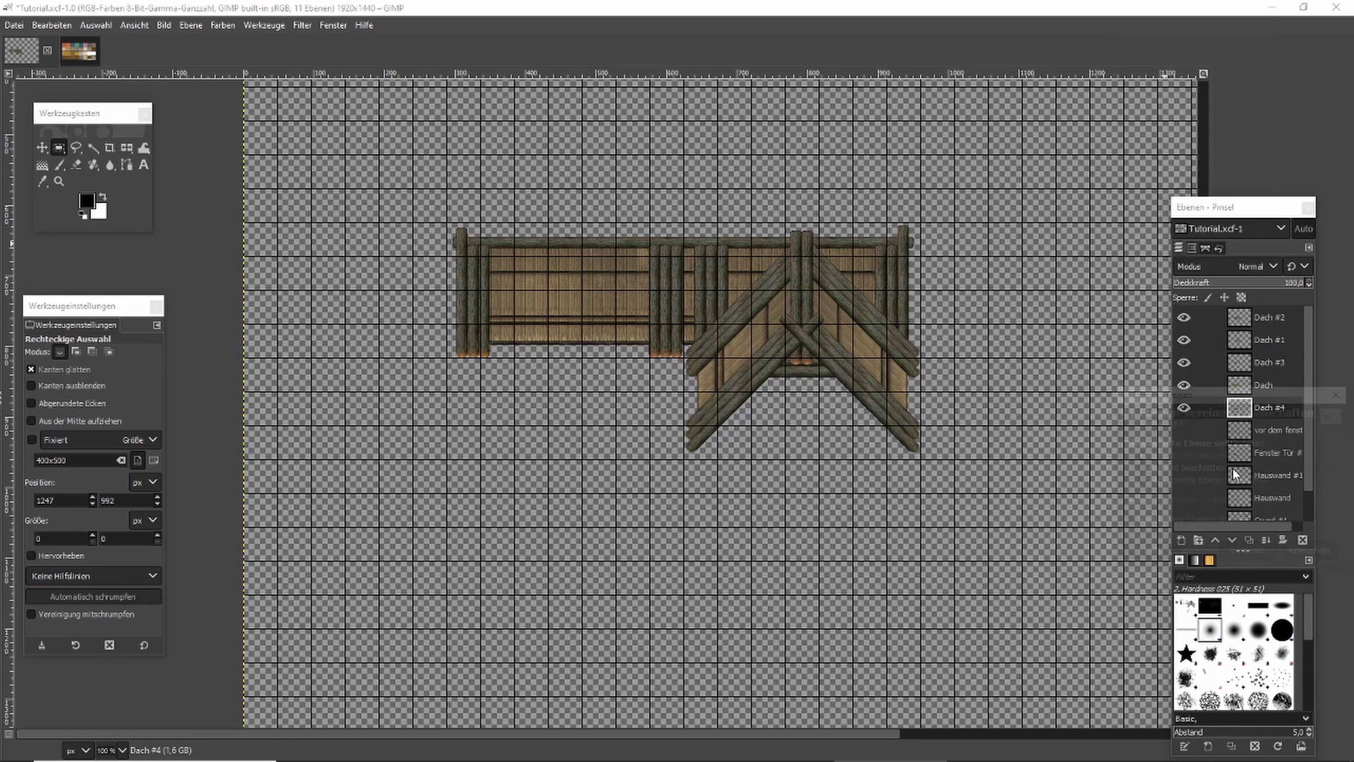
pyautogui.click(1262, 555)
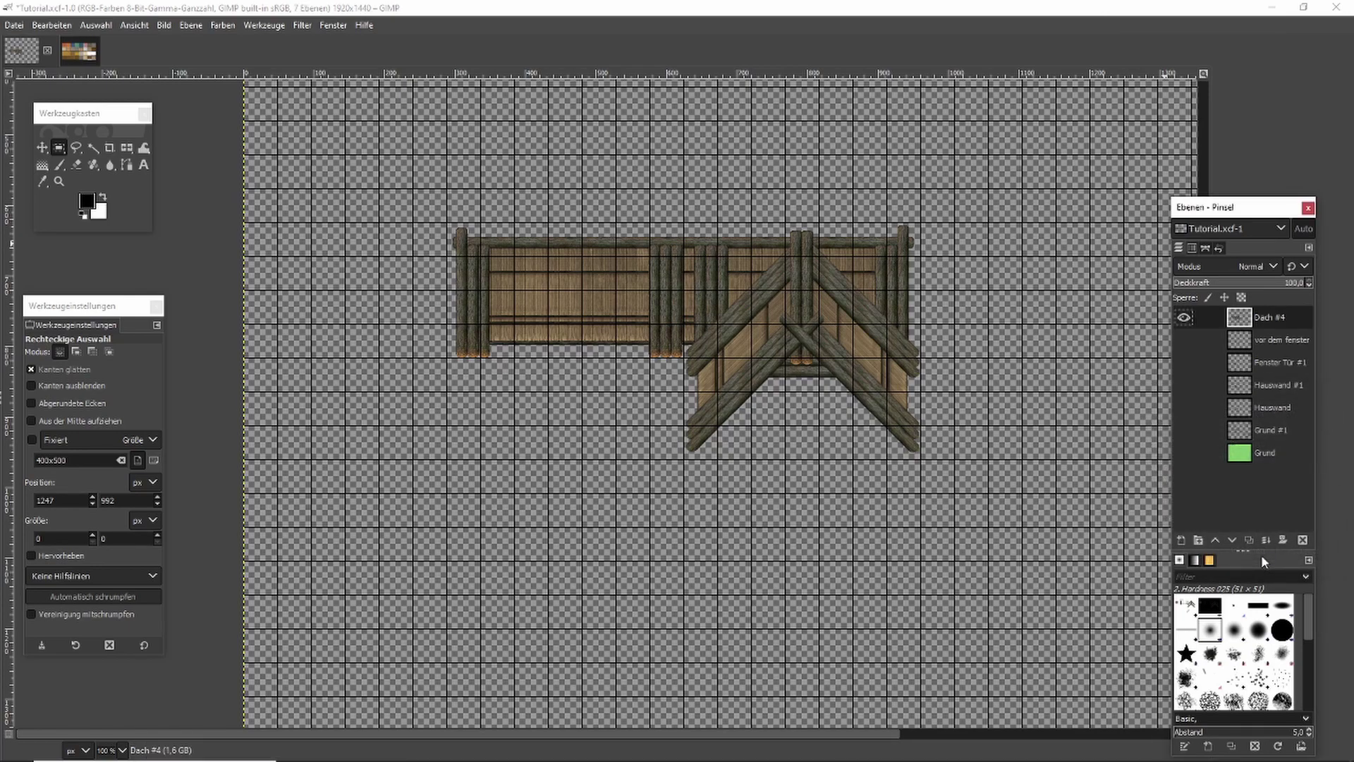
# Make the vor dem fenster, Fenster Tür #1, Hauswand #1, Hauswand and Grund layers visible again.
pyautogui.click(1185, 340)
pyautogui.click(1185, 362)
pyautogui.click(1185, 384)
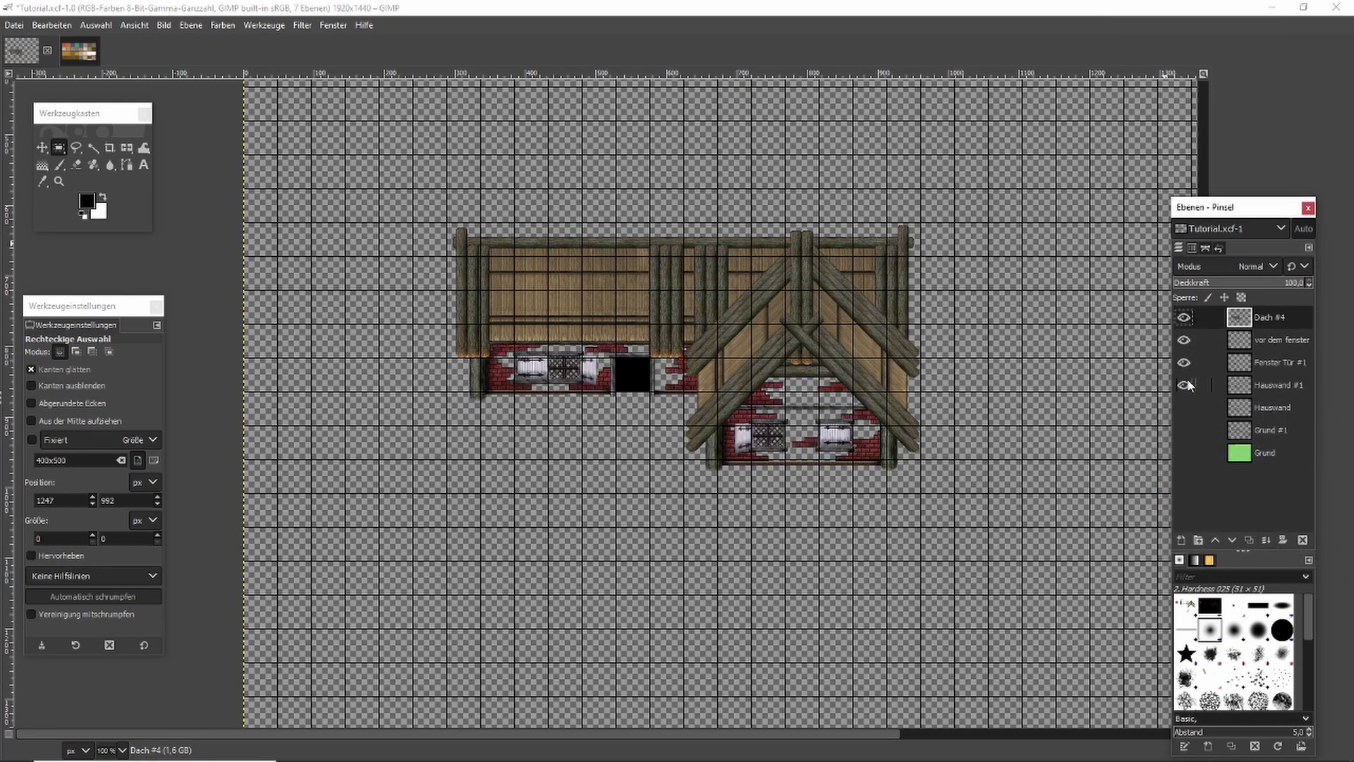
pyautogui.click(1184, 407)
pyautogui.click(1184, 452)
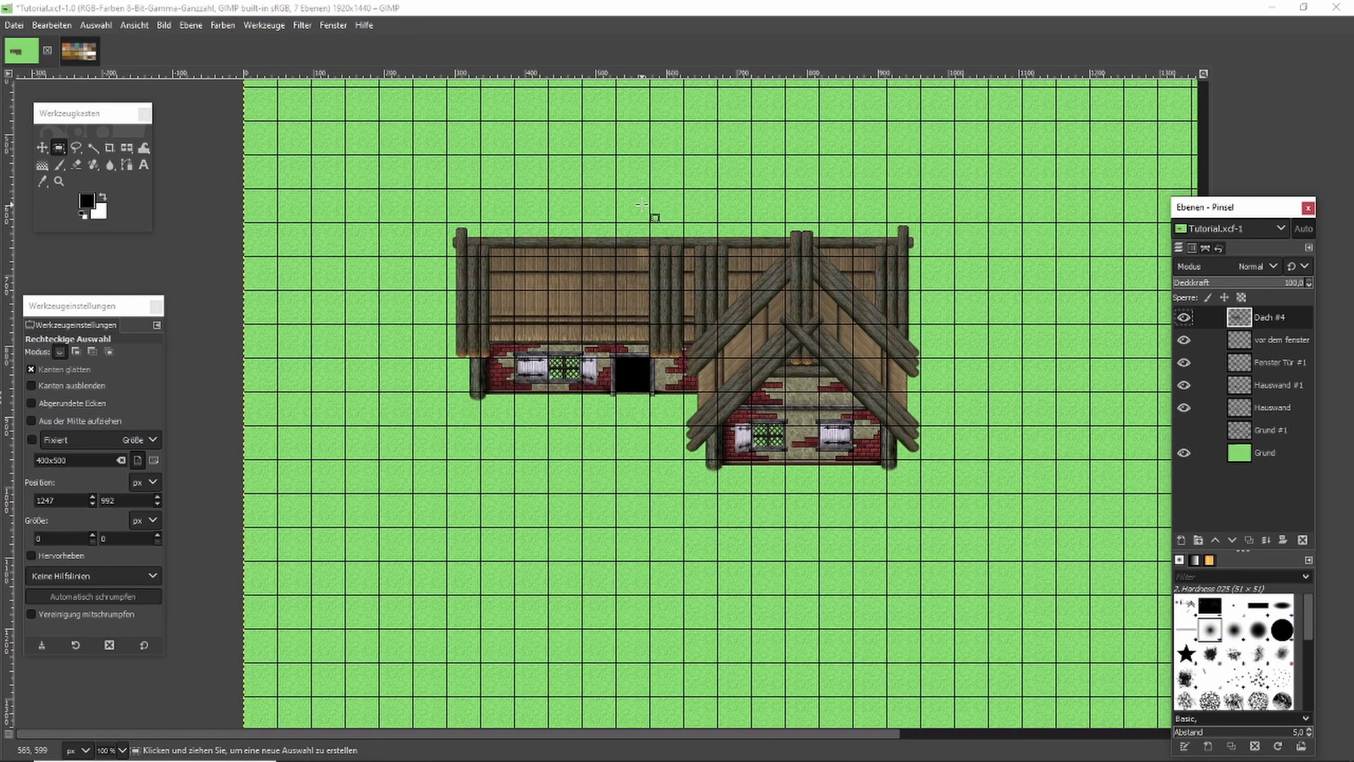
# Create a new transparent layer named "schatten haus" above the Dach #4 layer.
pyautogui.click(1183, 538)
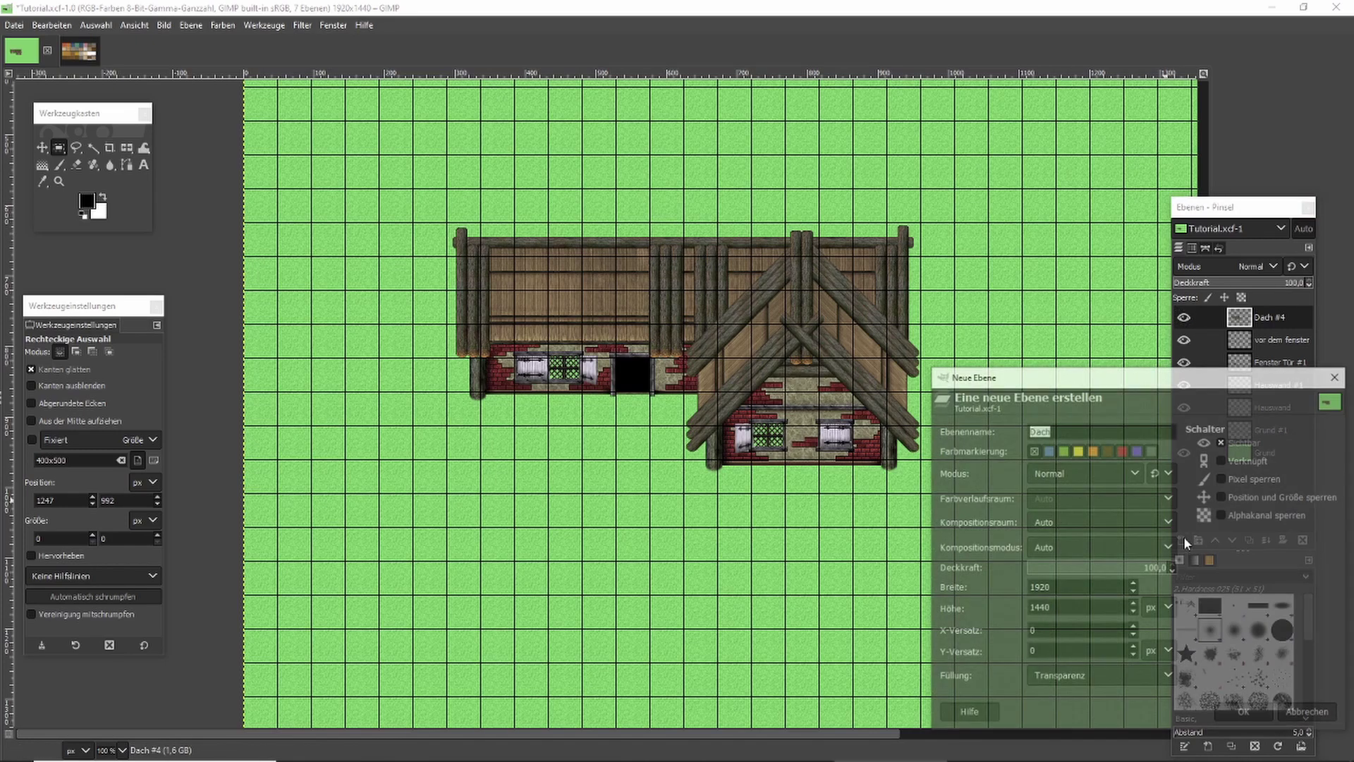
pyautogui.write('schatten haus')
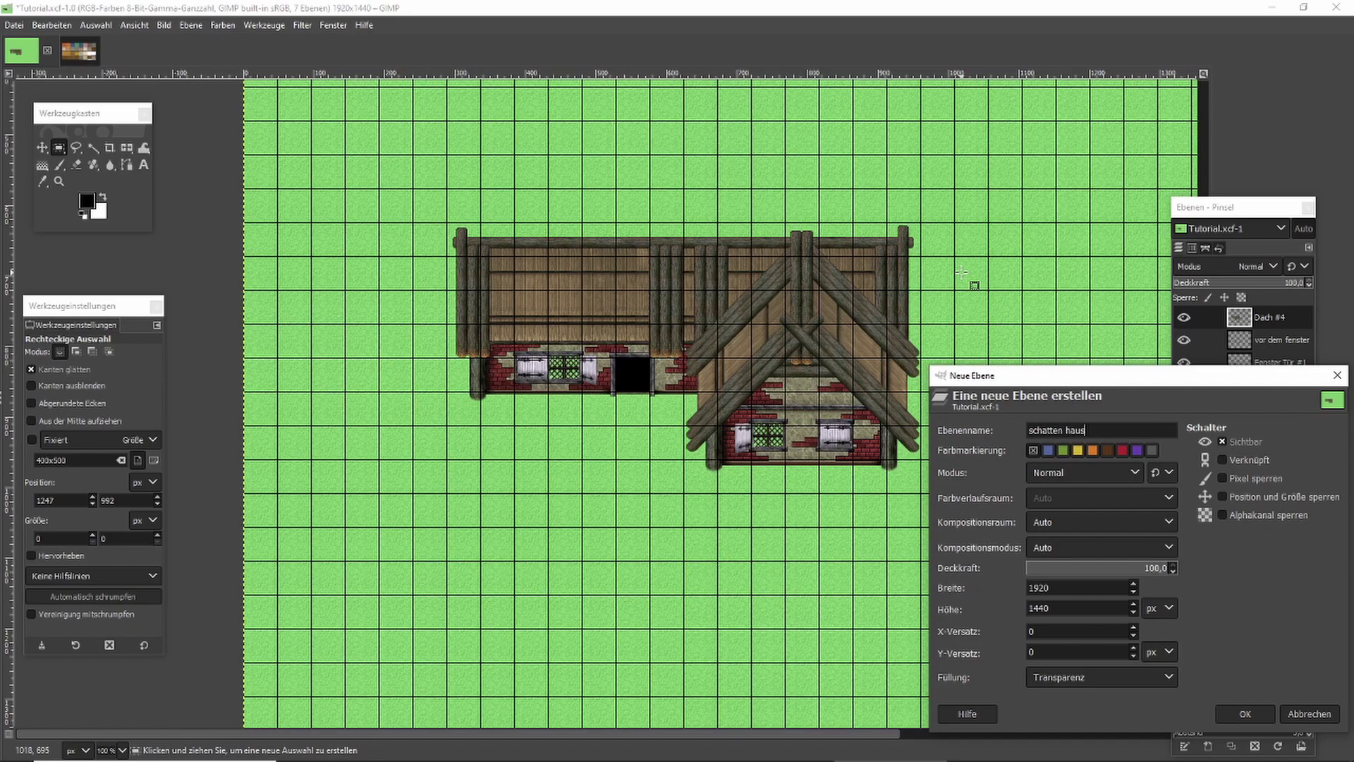
pyautogui.click(1259, 711)
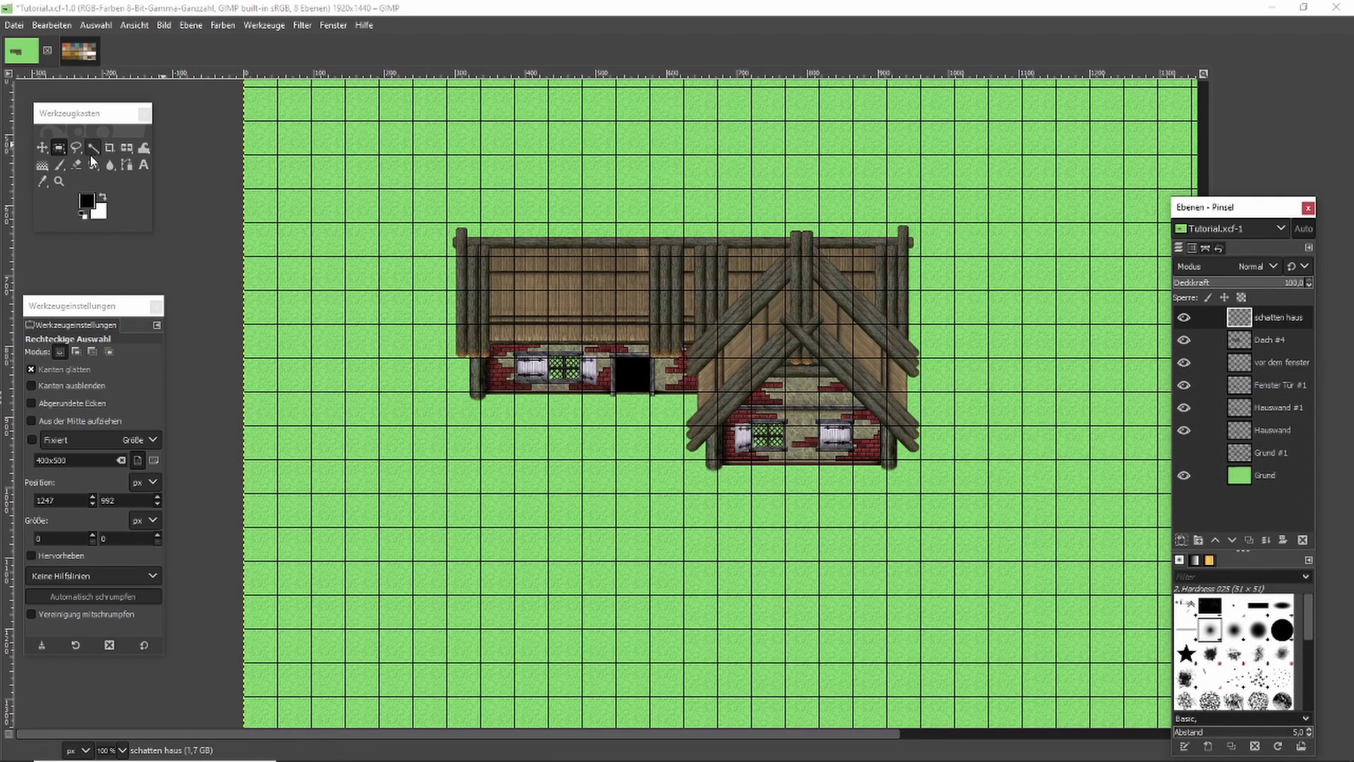
# Set up the Paintbrush with the 2. Hardness 025 brush, a size of 21 and a force of 4.9.
pyautogui.click(62, 164)
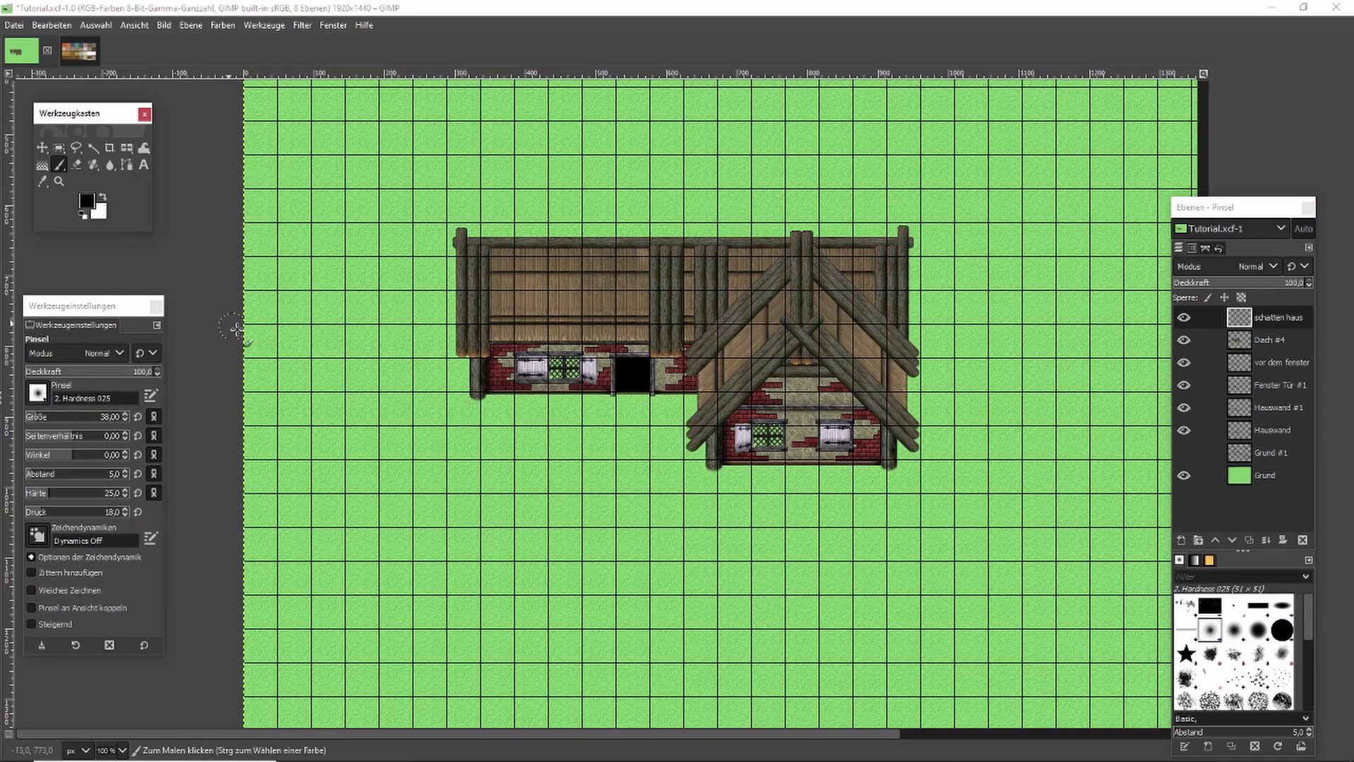
pyautogui.scroll(3, 490, 258)
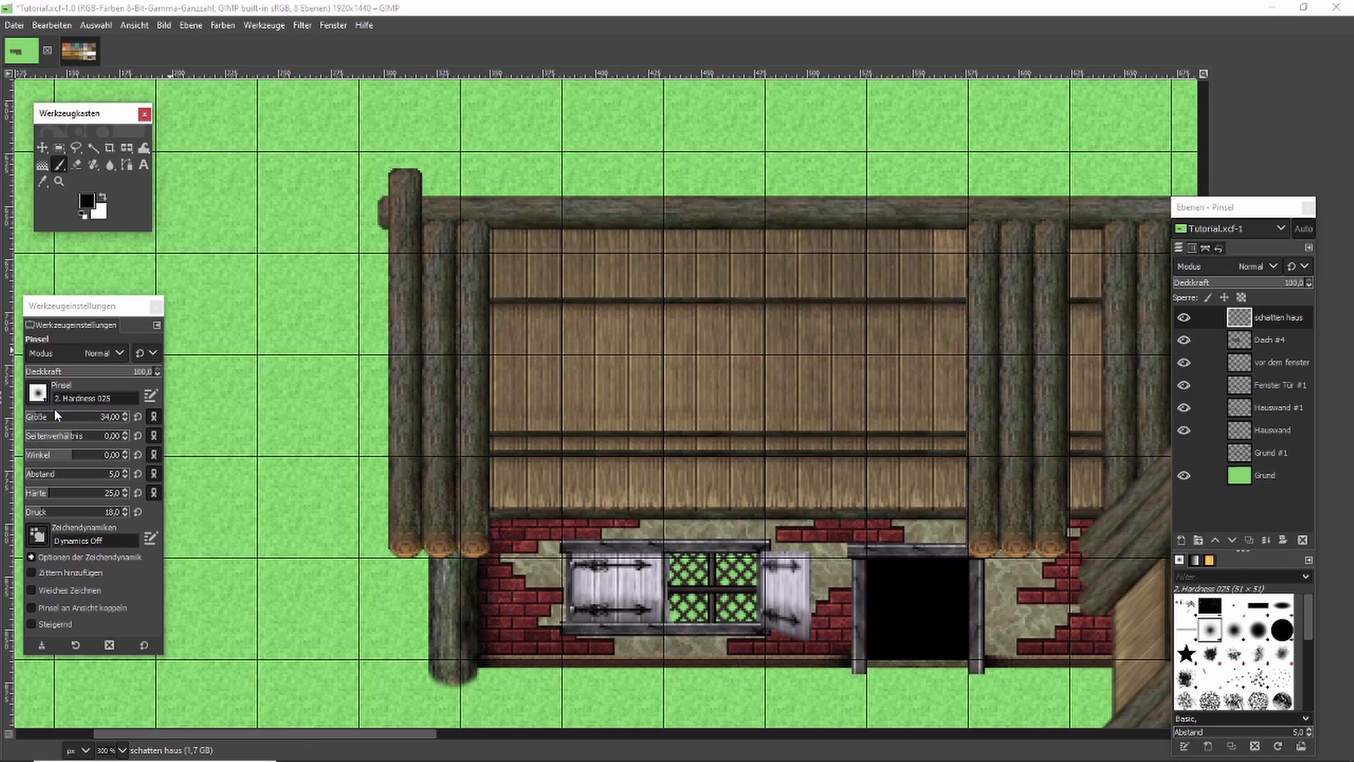
pyautogui.scroll(-6, 57, 418)
pyautogui.click(36, 511)
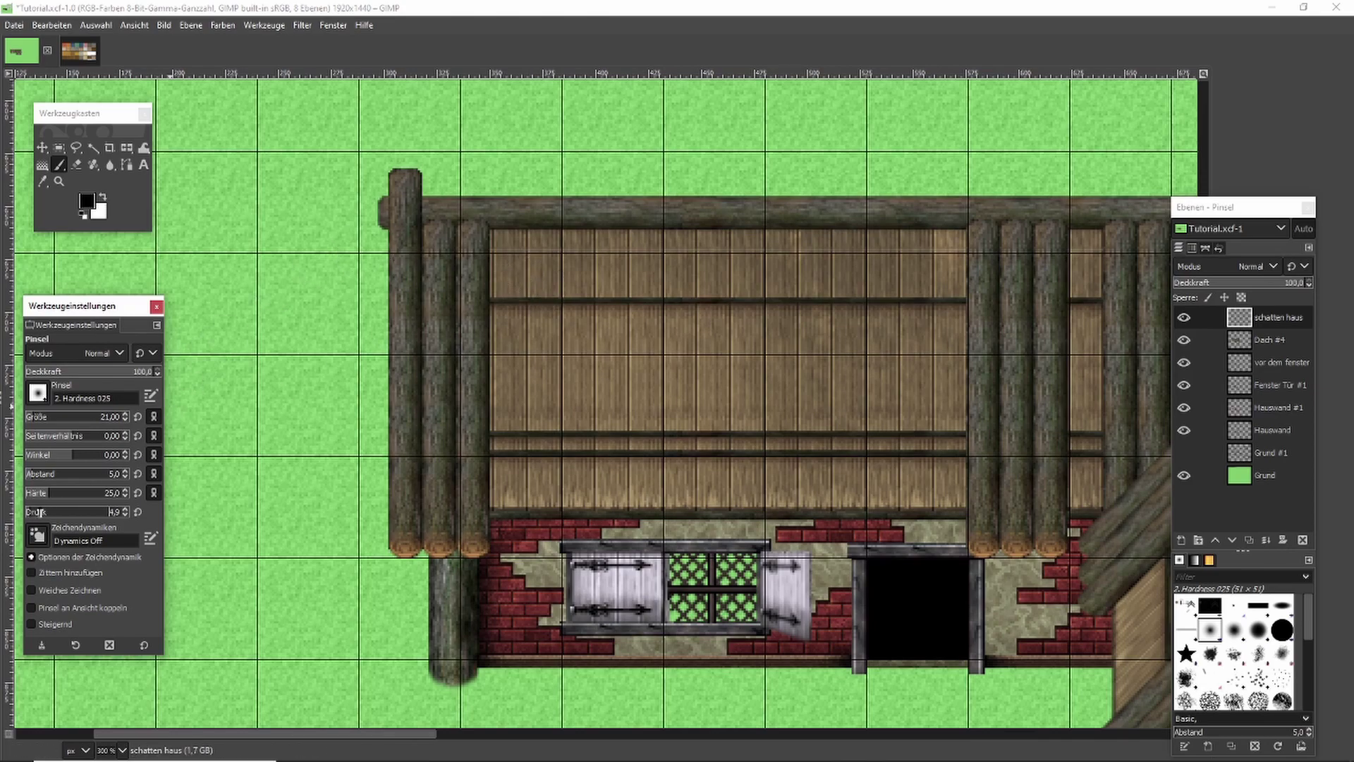
pyautogui.scroll(-2, 529, 232)
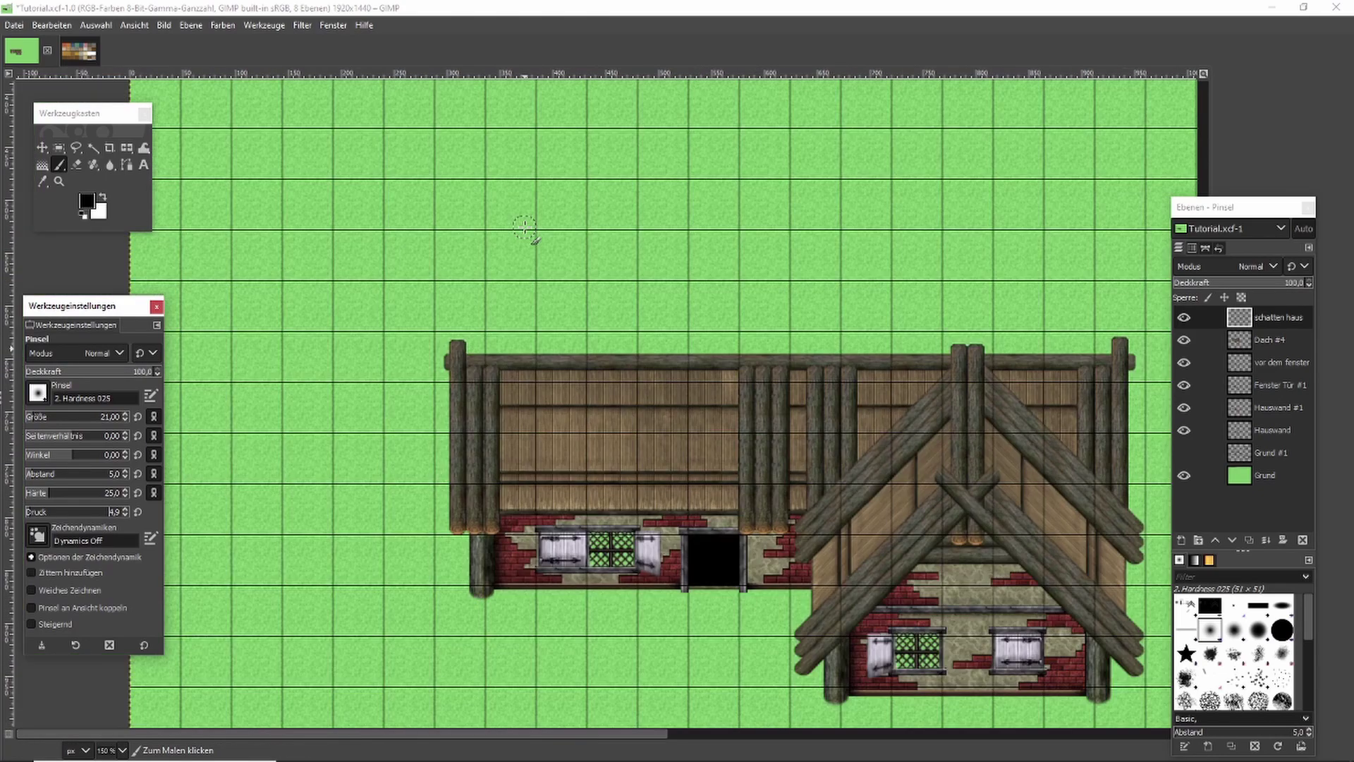
# Paint several black test strokes on the grass beside the house and delete them from the schatten haus layer.
pyautogui.moveTo(342, 205)
pyautogui.mouseDown()
pyautogui.moveTo(353, 213)
pyautogui.moveTo(321, 220)
pyautogui.moveTo(331, 240)
pyautogui.moveTo(360, 226)
pyautogui.moveTo(324, 208)
pyautogui.moveTo(458, 325)
pyautogui.moveTo(441, 281)
pyautogui.moveTo(425, 298)
pyautogui.moveTo(388, 272)
pyautogui.moveTo(370, 282)
pyautogui.moveTo(399, 265)
pyautogui.moveTo(494, 312)
pyautogui.mouseUp()
pyautogui.moveTo(437, 236); pyautogui.dragTo(533, 295)
pyautogui.moveTo(353, 306); pyautogui.dragTo(406, 413)
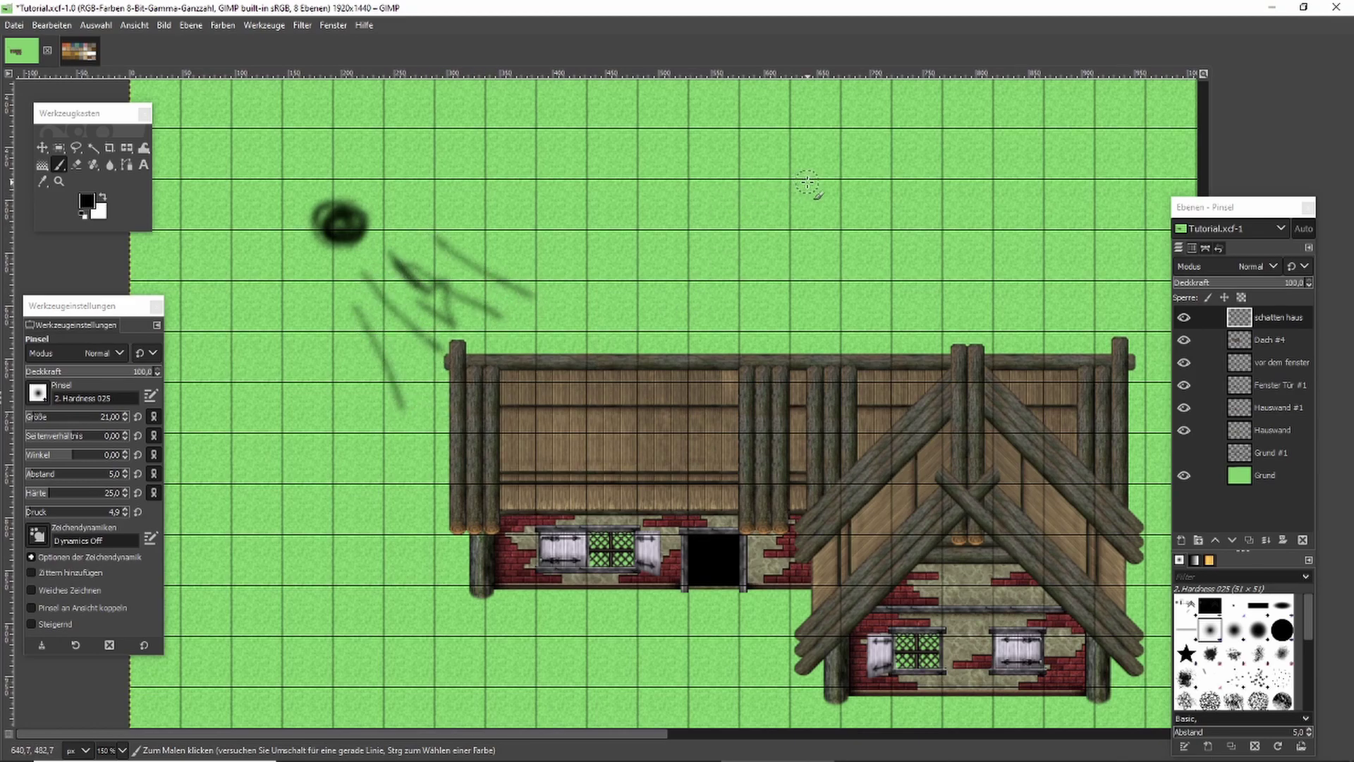
pyautogui.click(60, 147)
pyautogui.moveTo(251, 159); pyautogui.dragTo(645, 485)
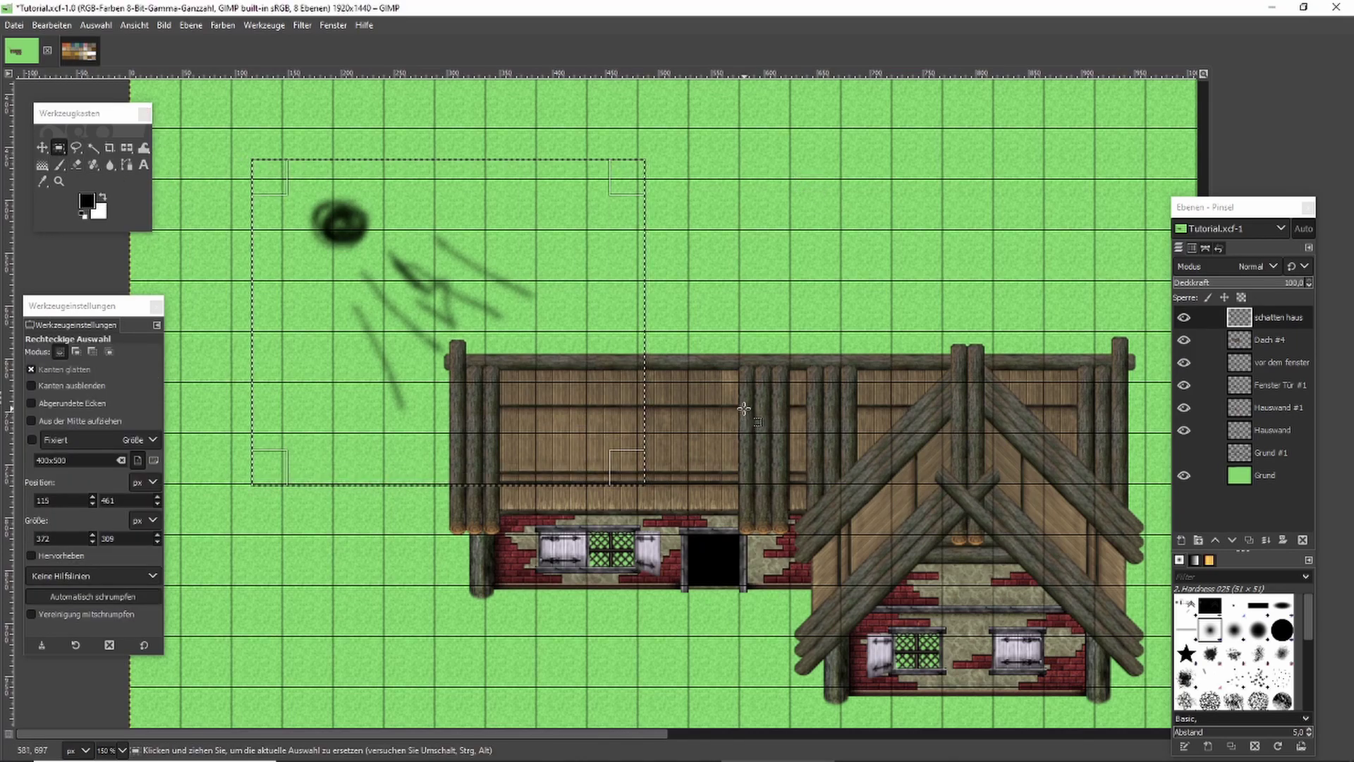
pyautogui.press('Delete')
pyautogui.click(731, 322)
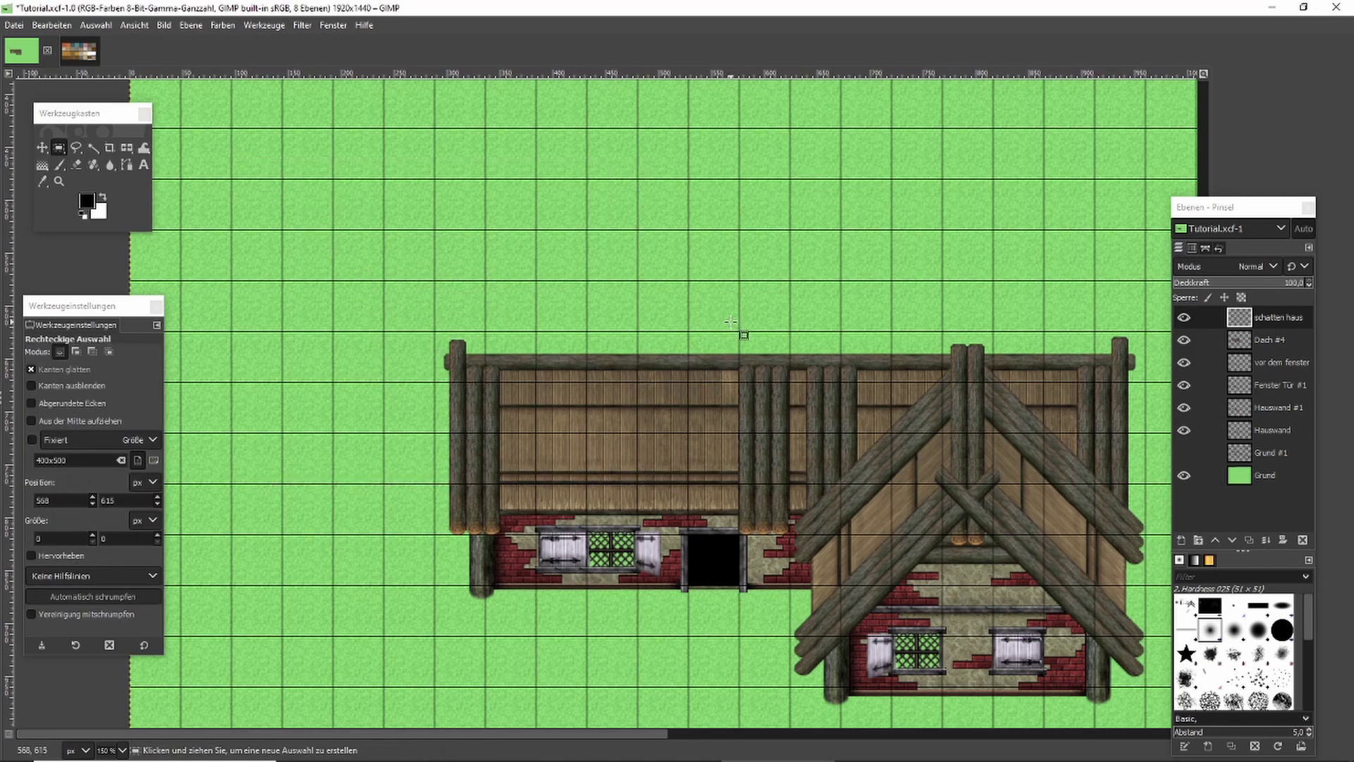
# Select the long roof section's plank area, about 226 × 135 px, and activate the Paintbrush.
pyautogui.click(59, 164)
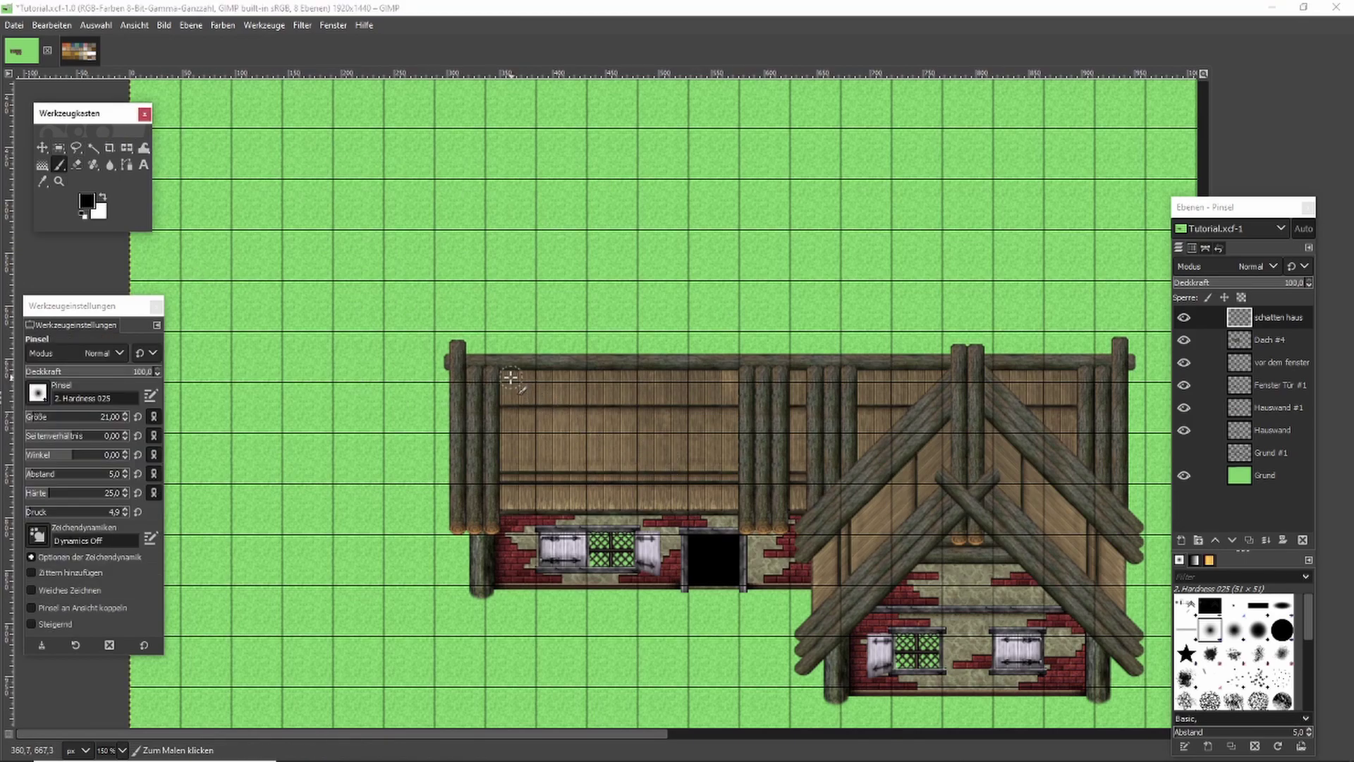
pyautogui.scroll(3, 510, 378)
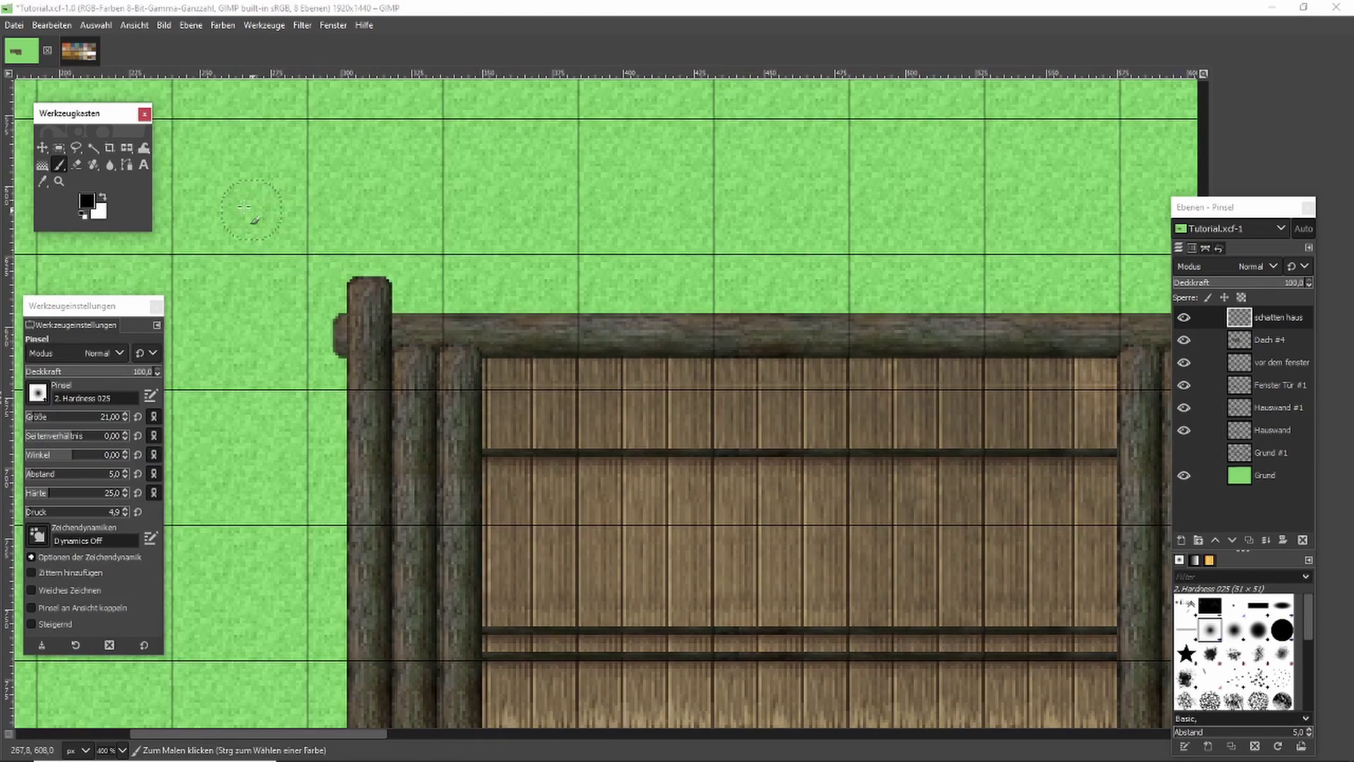
pyautogui.click(60, 148)
pyautogui.scroll(-3, 595, 277)
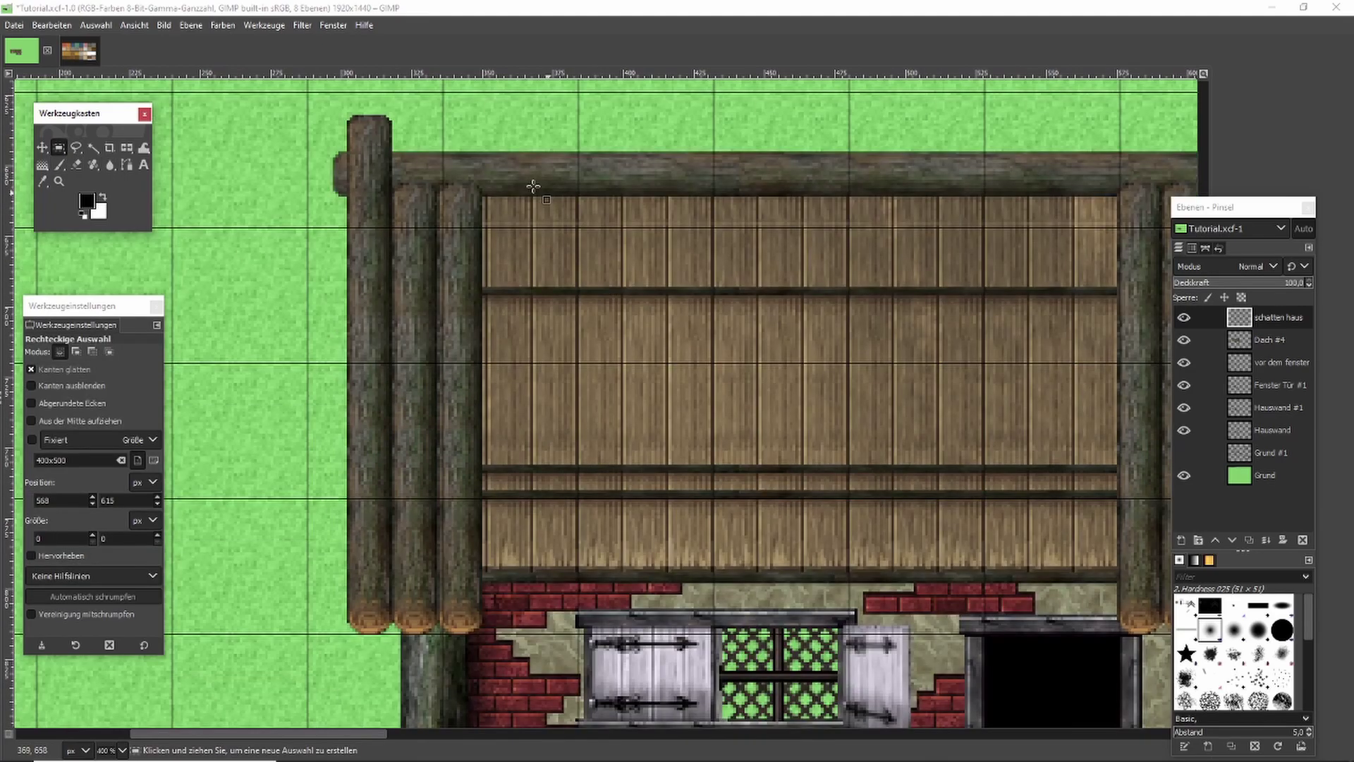
pyautogui.moveTo(480, 194); pyautogui.dragTo(1118, 575)
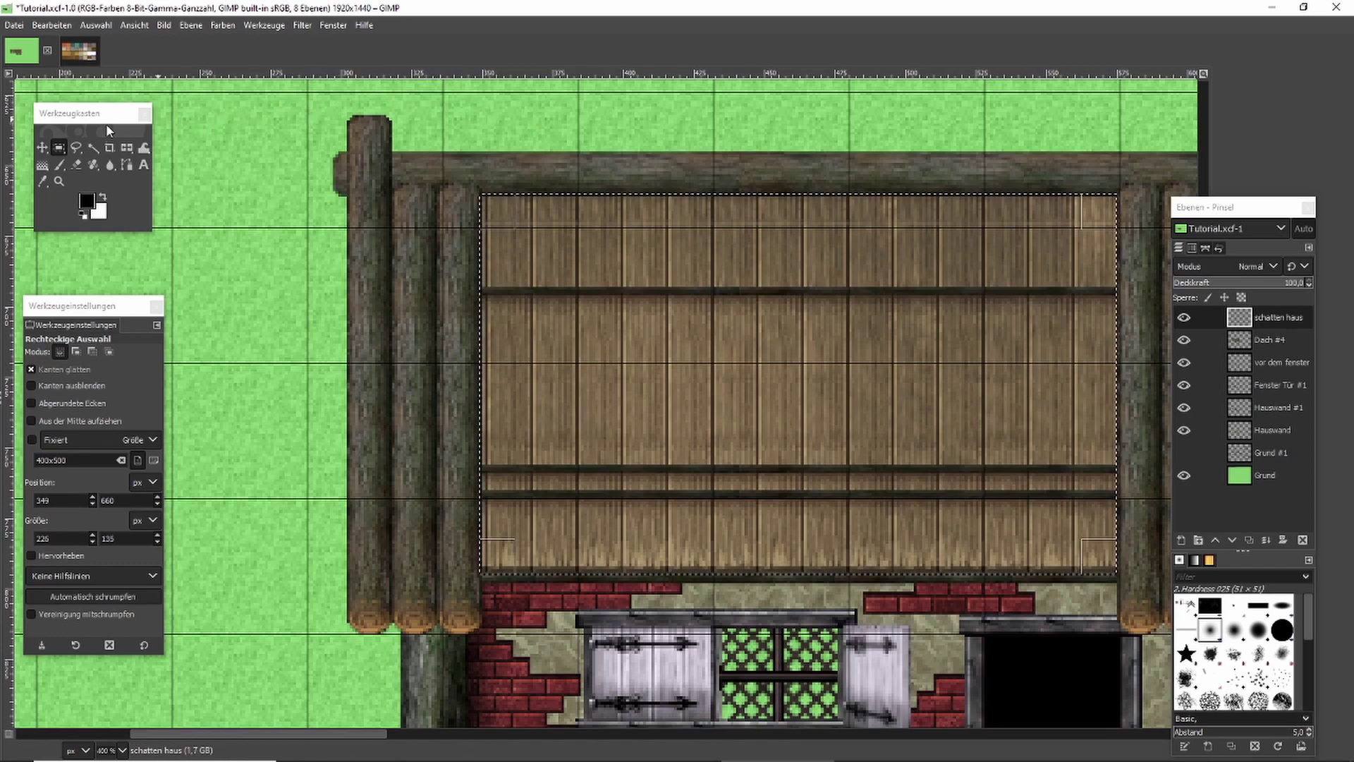
pyautogui.click(62, 163)
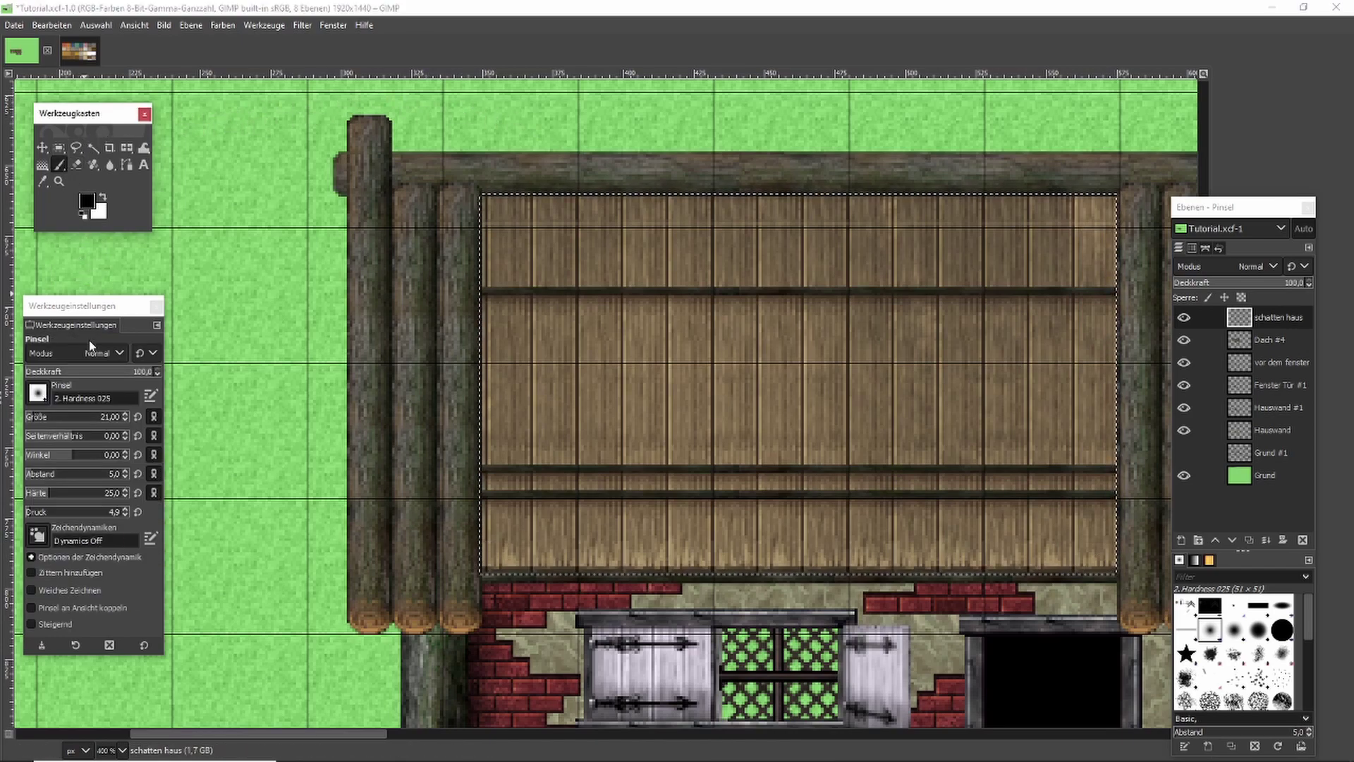
# Try shading the selected planks' upper left area with the brush force at 4.3 and 3.2, undoing the strokes.
pyautogui.click(93, 514)
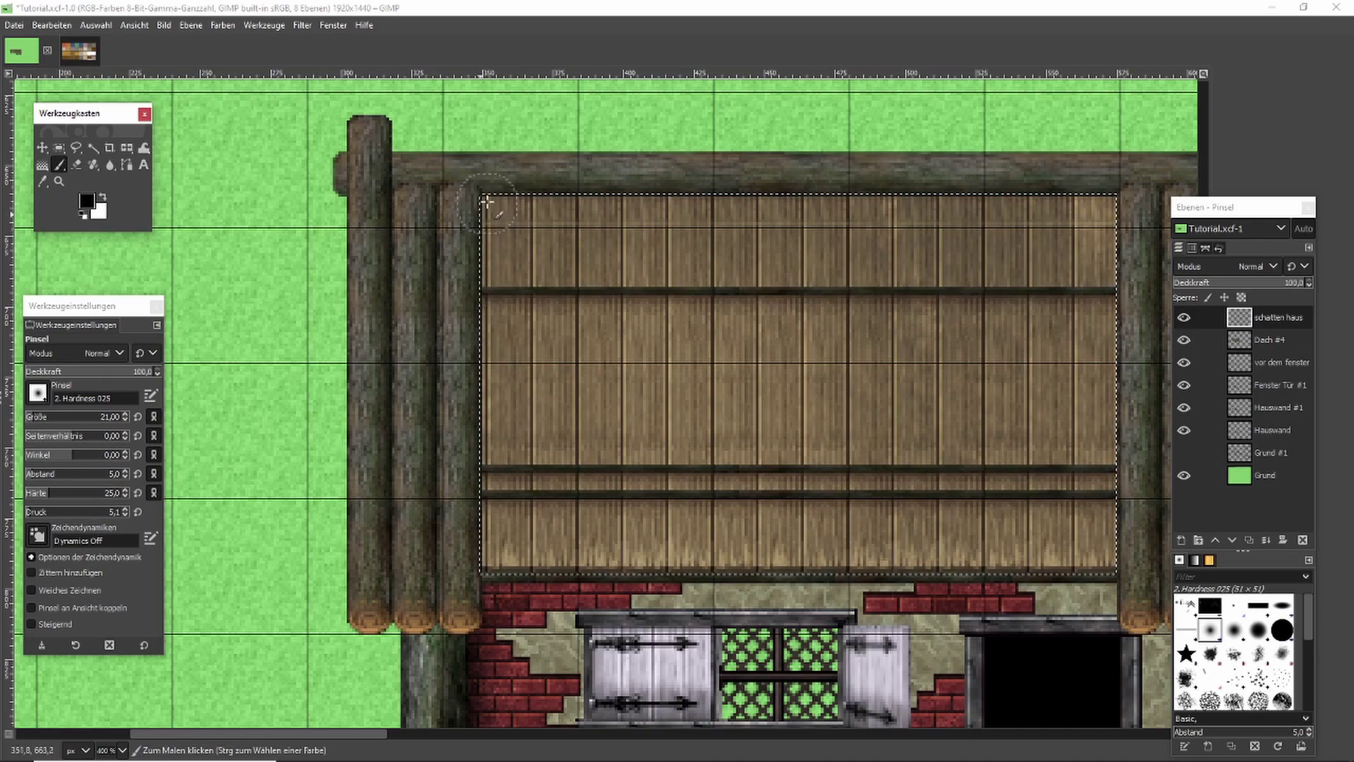
pyautogui.click(76, 514)
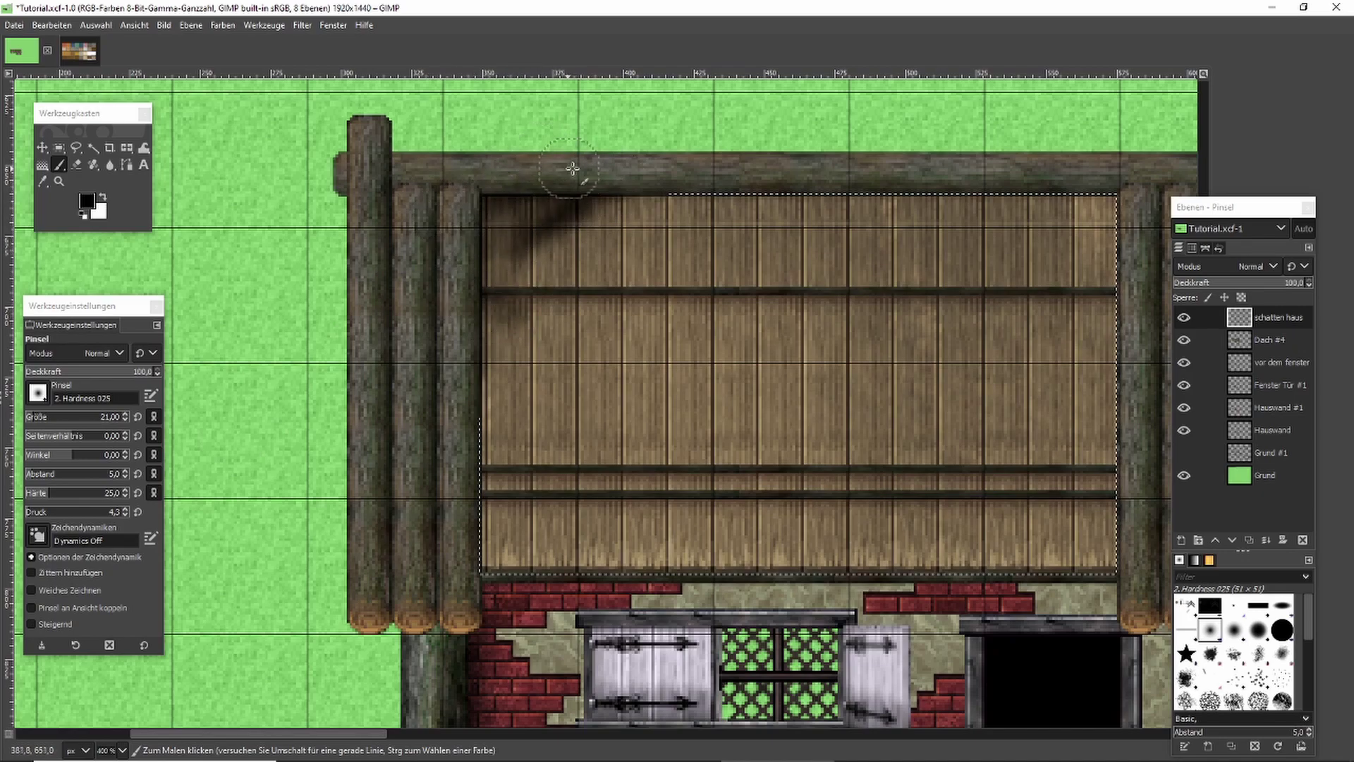
pyautogui.press('ctrl')
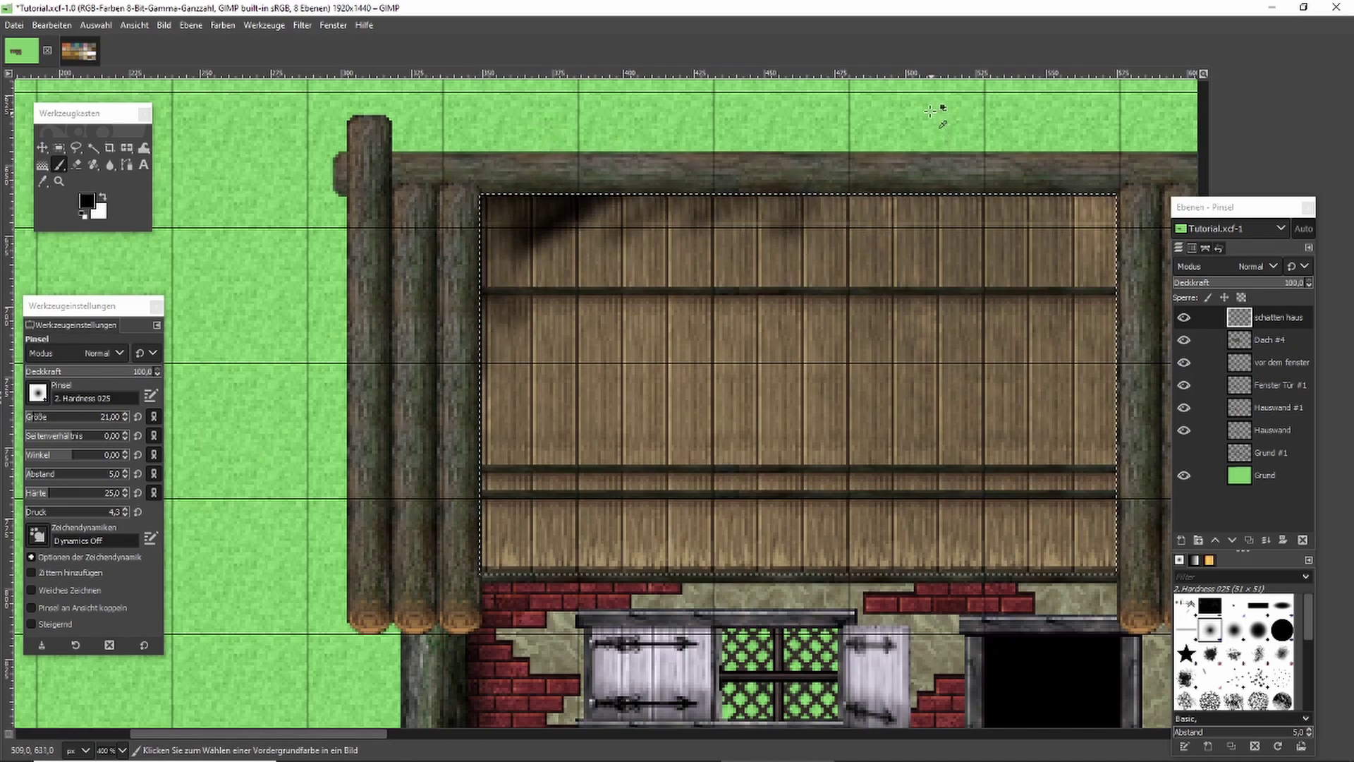
pyautogui.click(68, 515)
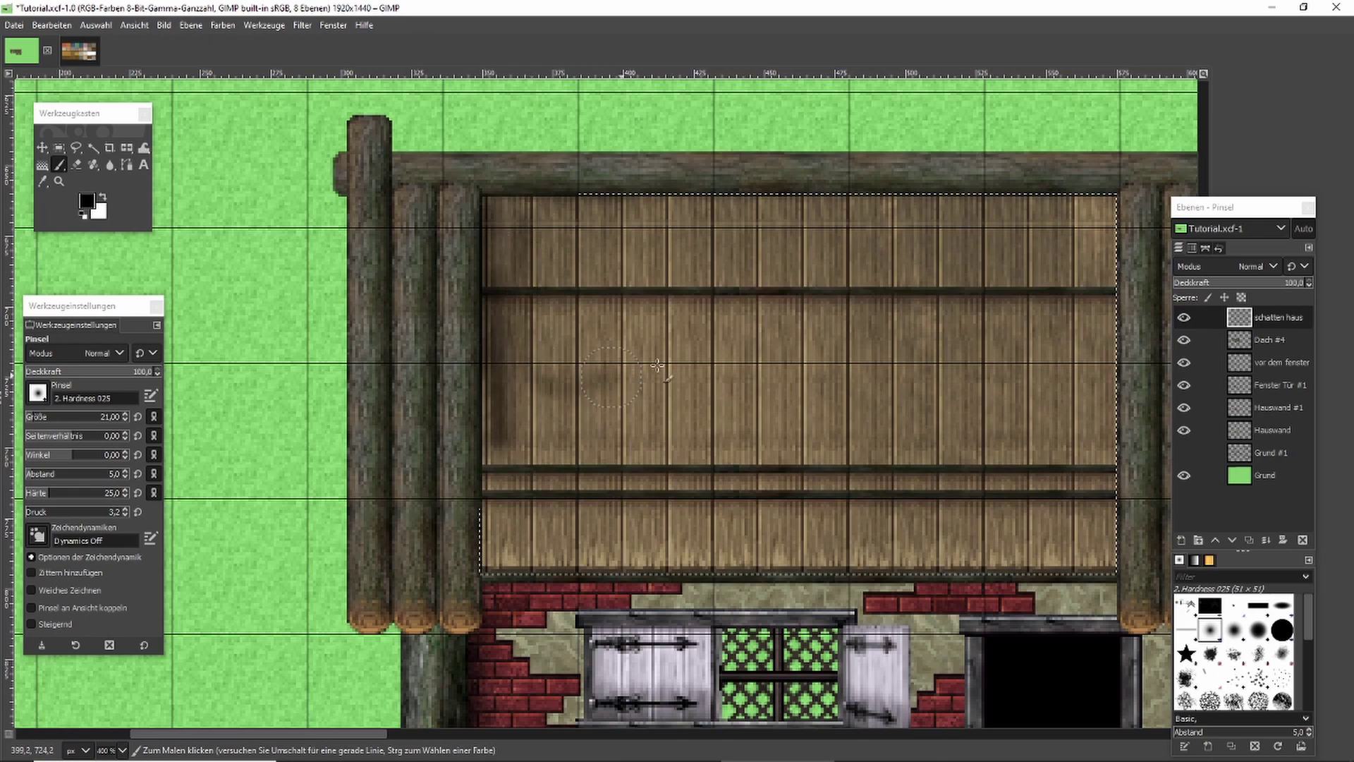
pyautogui.moveTo(85, 512); pyautogui.dragTo(51, 512)
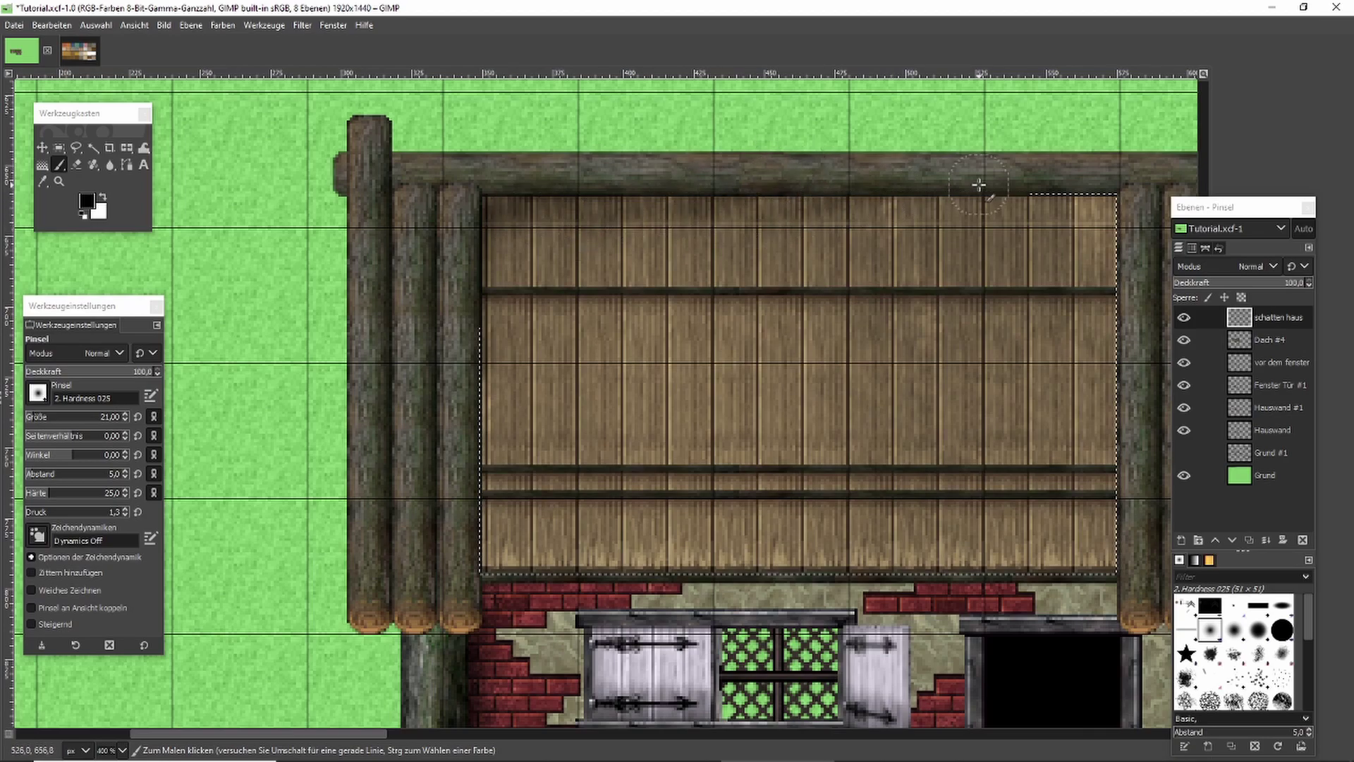
# Shade the selected planks along the upper and left beams with a brush force of 0.7, and clear the selection.
pyautogui.moveTo(100, 513); pyautogui.dragTo(89, 513)
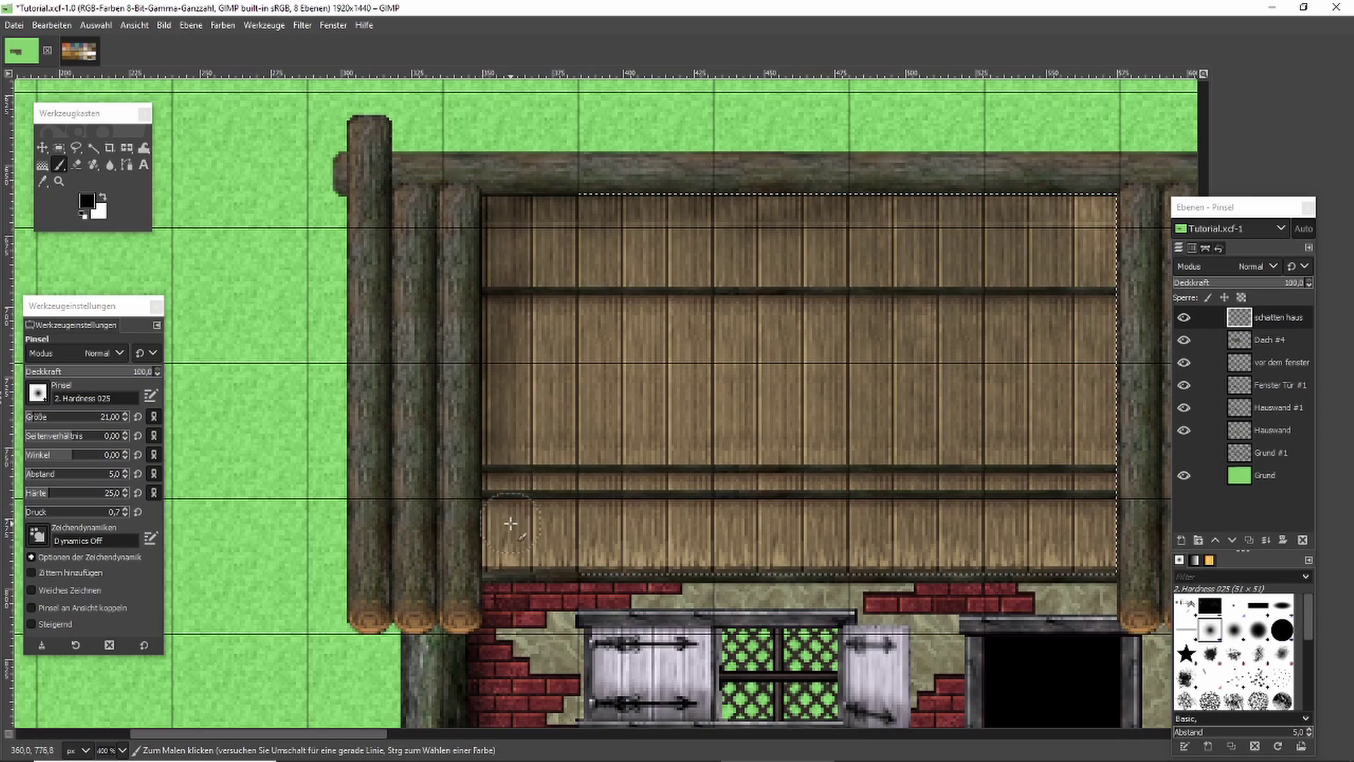
pyautogui.moveTo(581, 233)
pyautogui.mouseDown()
pyautogui.moveTo(922, 186)
pyautogui.moveTo(840, 205)
pyautogui.moveTo(1045, 192)
pyautogui.moveTo(841, 210)
pyautogui.moveTo(1043, 207)
pyautogui.moveTo(653, 202)
pyautogui.mouseUp()
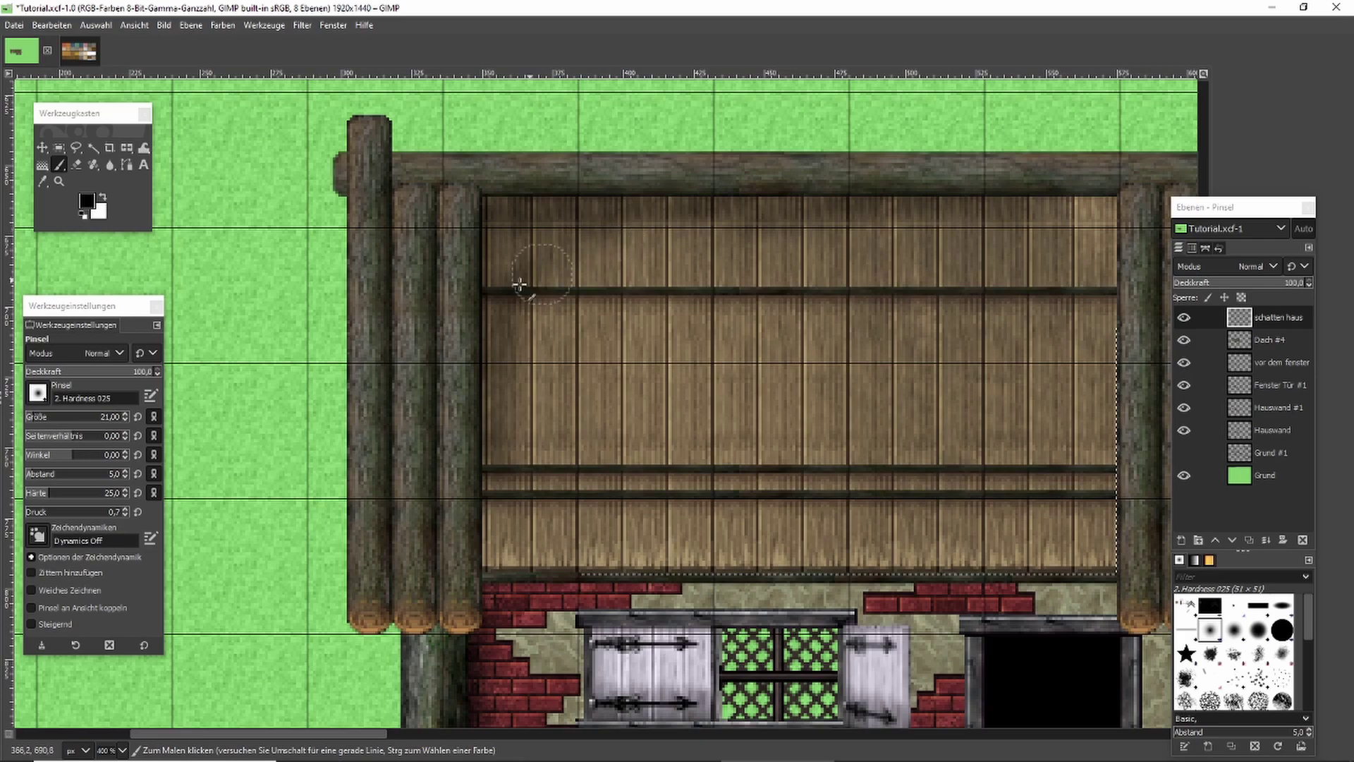
pyautogui.click(59, 148)
pyautogui.scroll(-2, 680, 311)
pyautogui.click(766, 209)
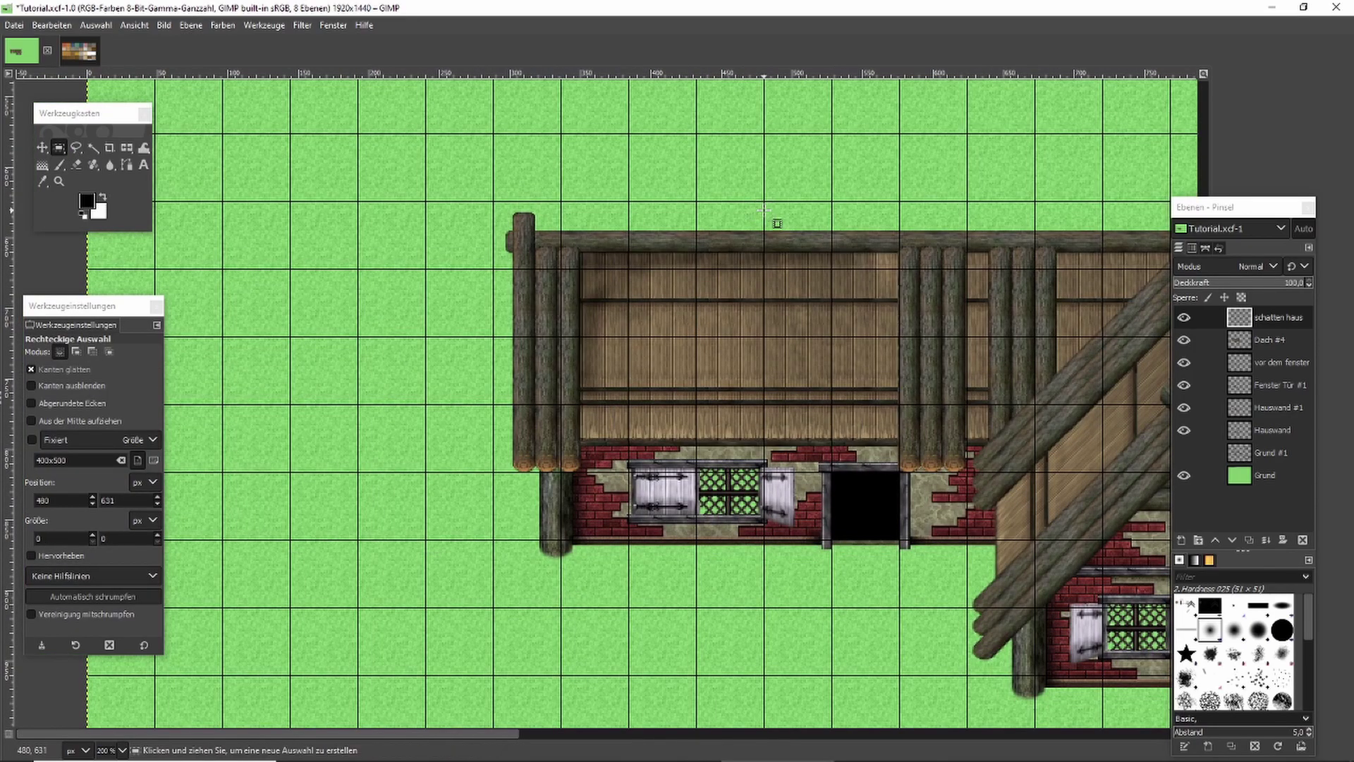
# Shade the planks beneath the upper crossbar within a rectangular selection of about 246 × 97 px, and clear the selection.
pyautogui.scroll(1, 904, 310)
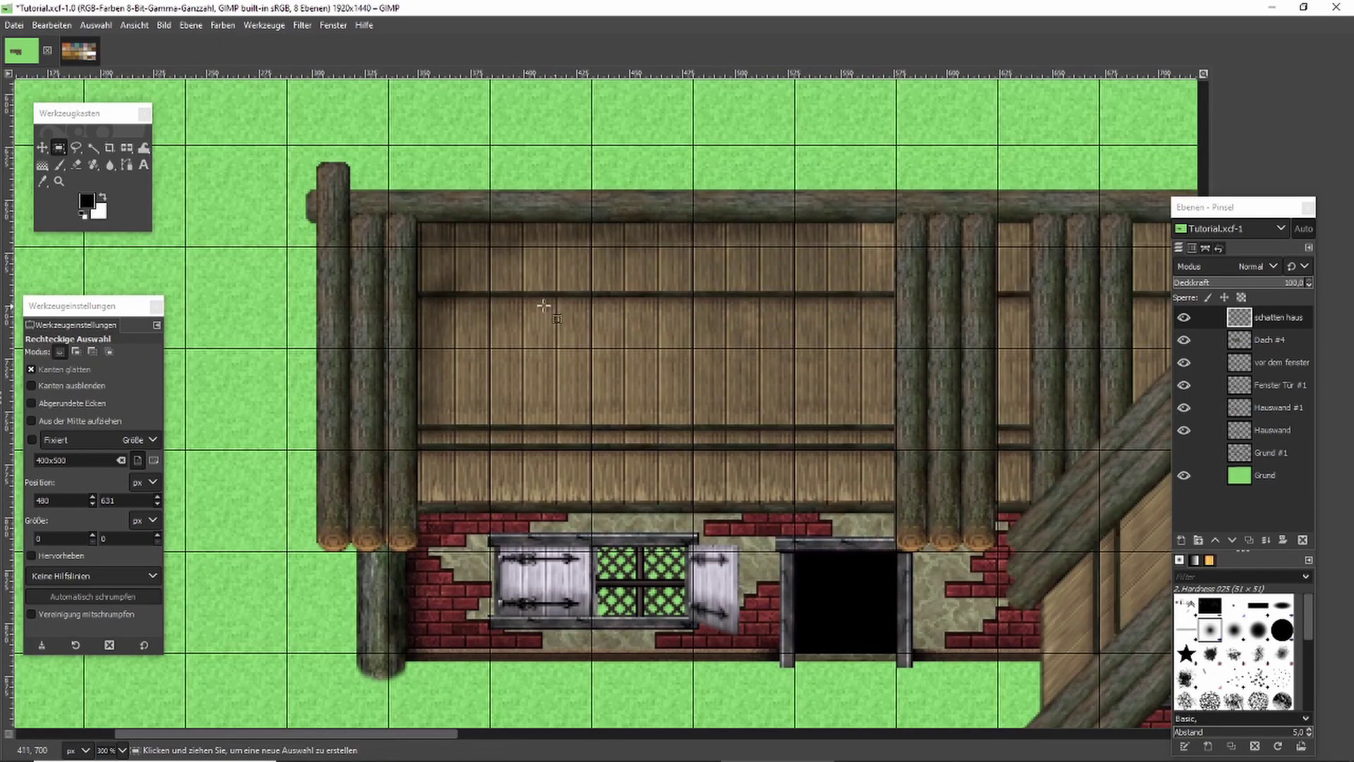
pyautogui.moveTo(419, 297); pyautogui.dragTo(939, 502)
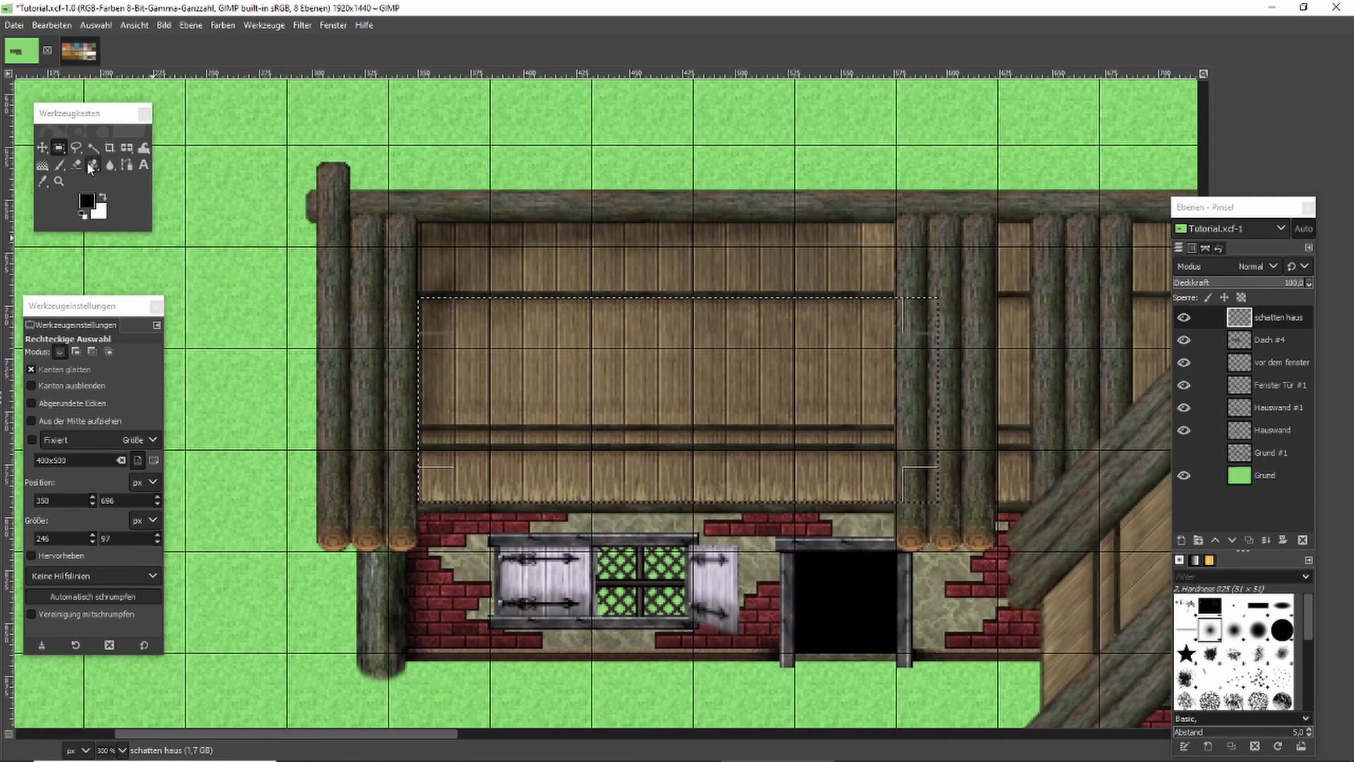
pyautogui.click(63, 164)
pyautogui.scroll(1, 526, 298)
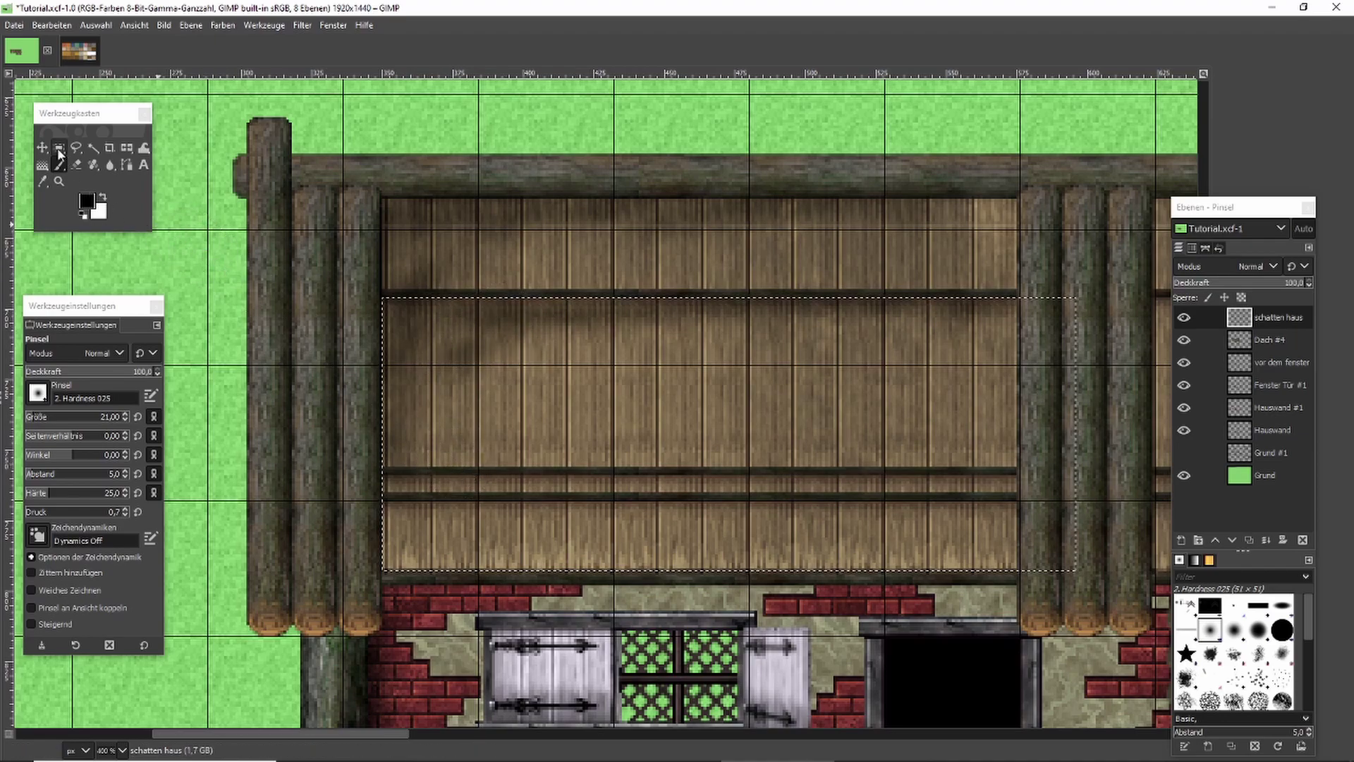
pyautogui.press('r')
pyautogui.click(464, 181)
# Deepen the shading on the roof planks freehand without a selection, raising the brush force to 1.0.
pyautogui.scroll(-2, 679, 191)
pyautogui.scroll(-2, 679, 190)
pyautogui.scroll(2, 735, 182)
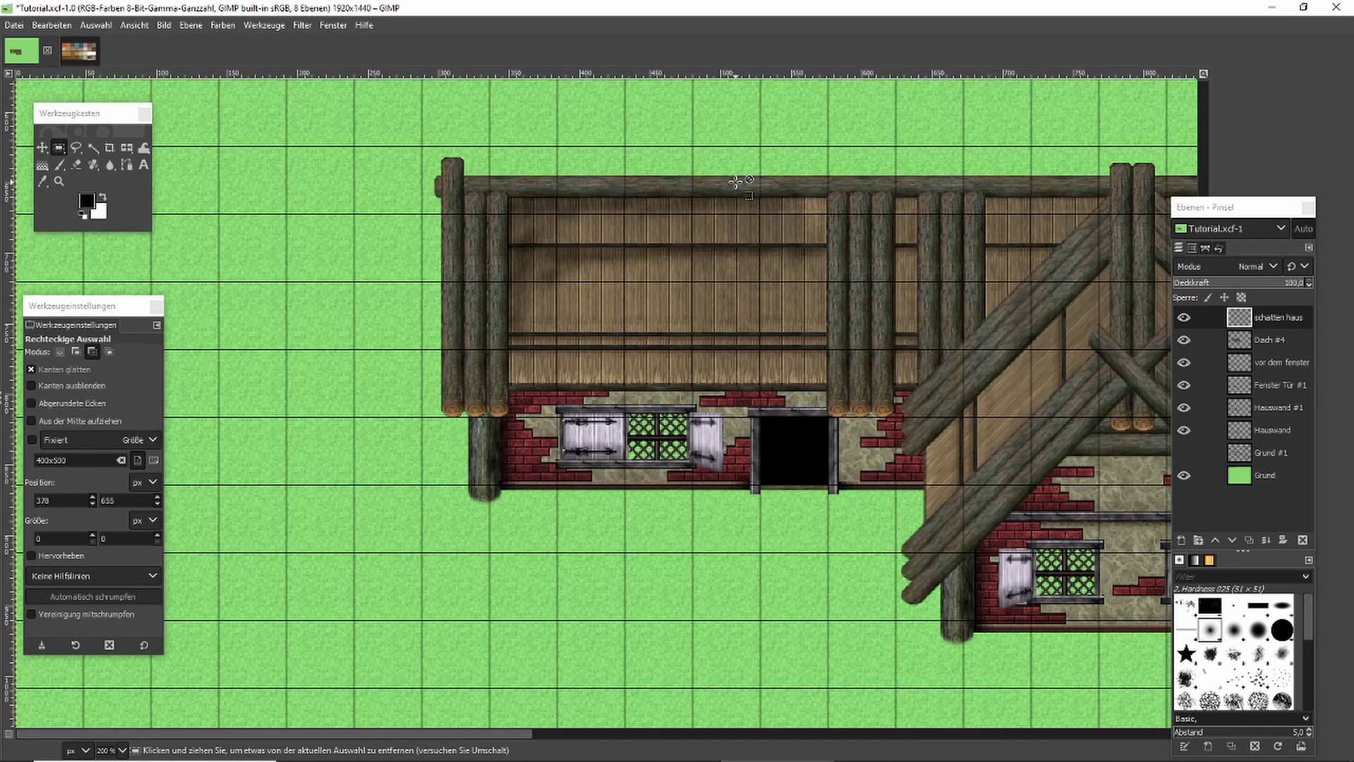
pyautogui.scroll(1, 749, 181)
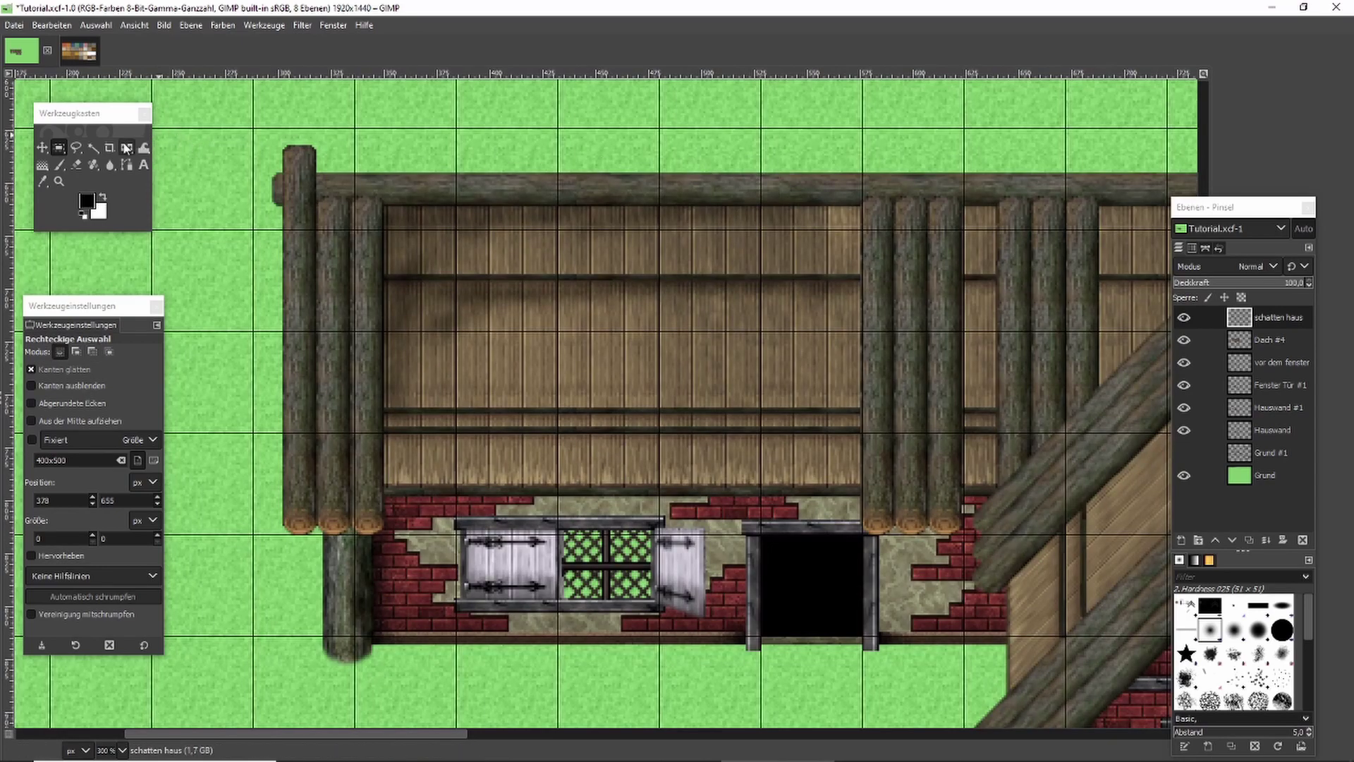
pyautogui.click(59, 163)
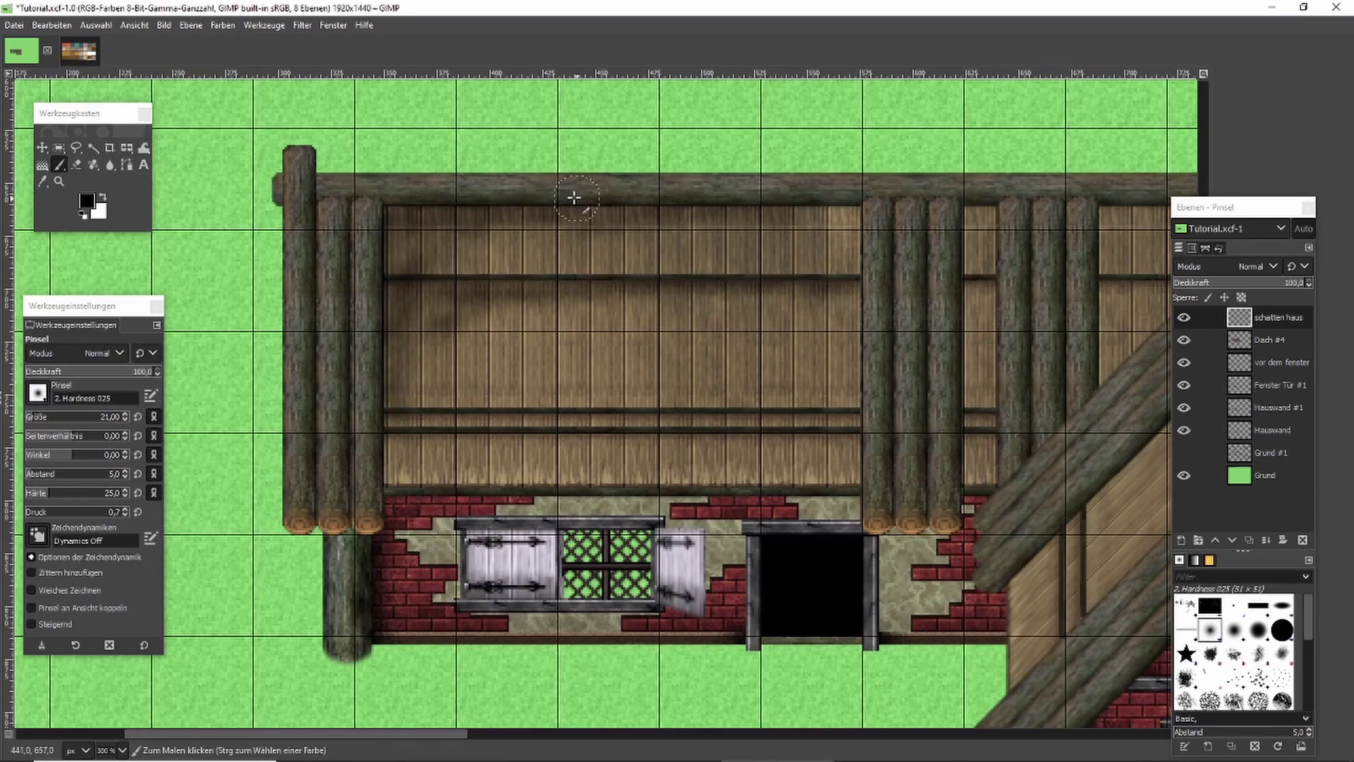
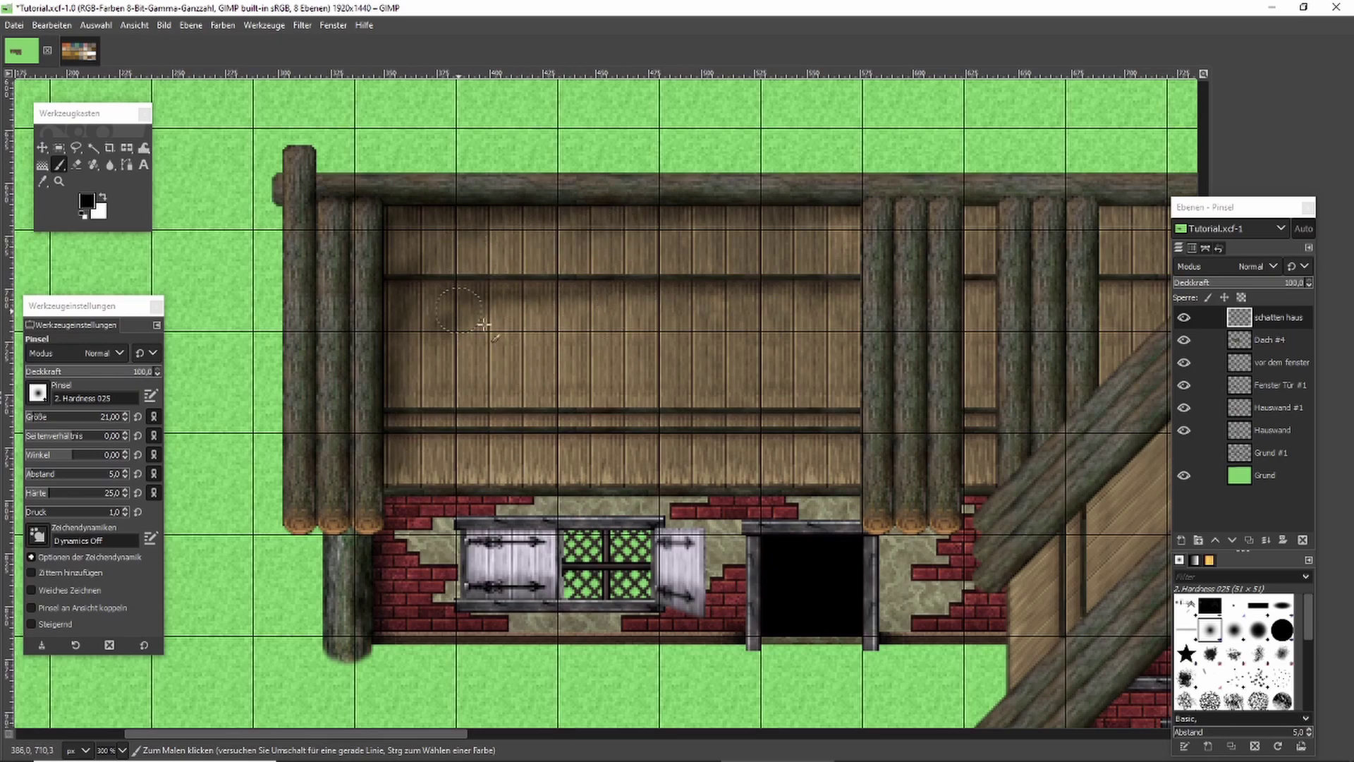
# Select about 261 × 67 px starting at the upper bar of the double crossbar and paint shadow along that bar.
pyautogui.click(59, 148)
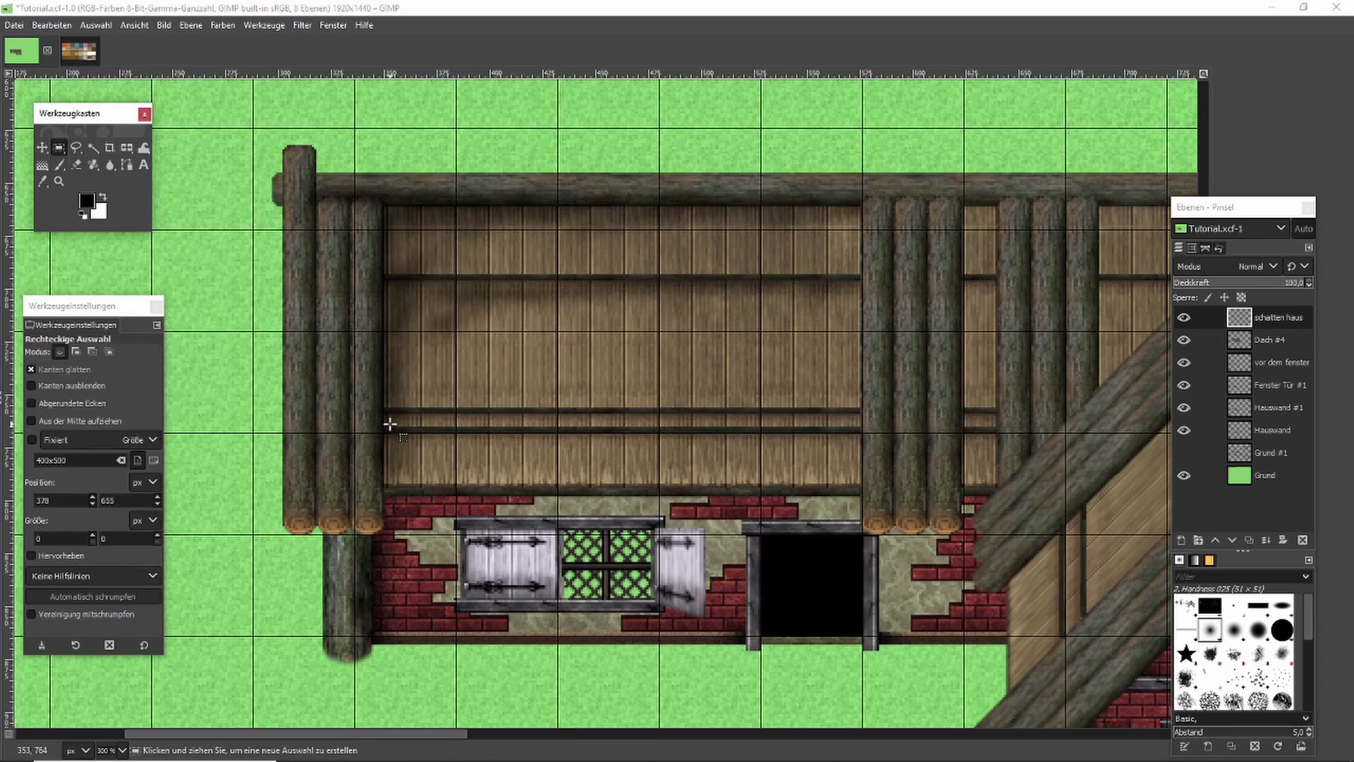
pyautogui.moveTo(385, 414); pyautogui.dragTo(937, 556)
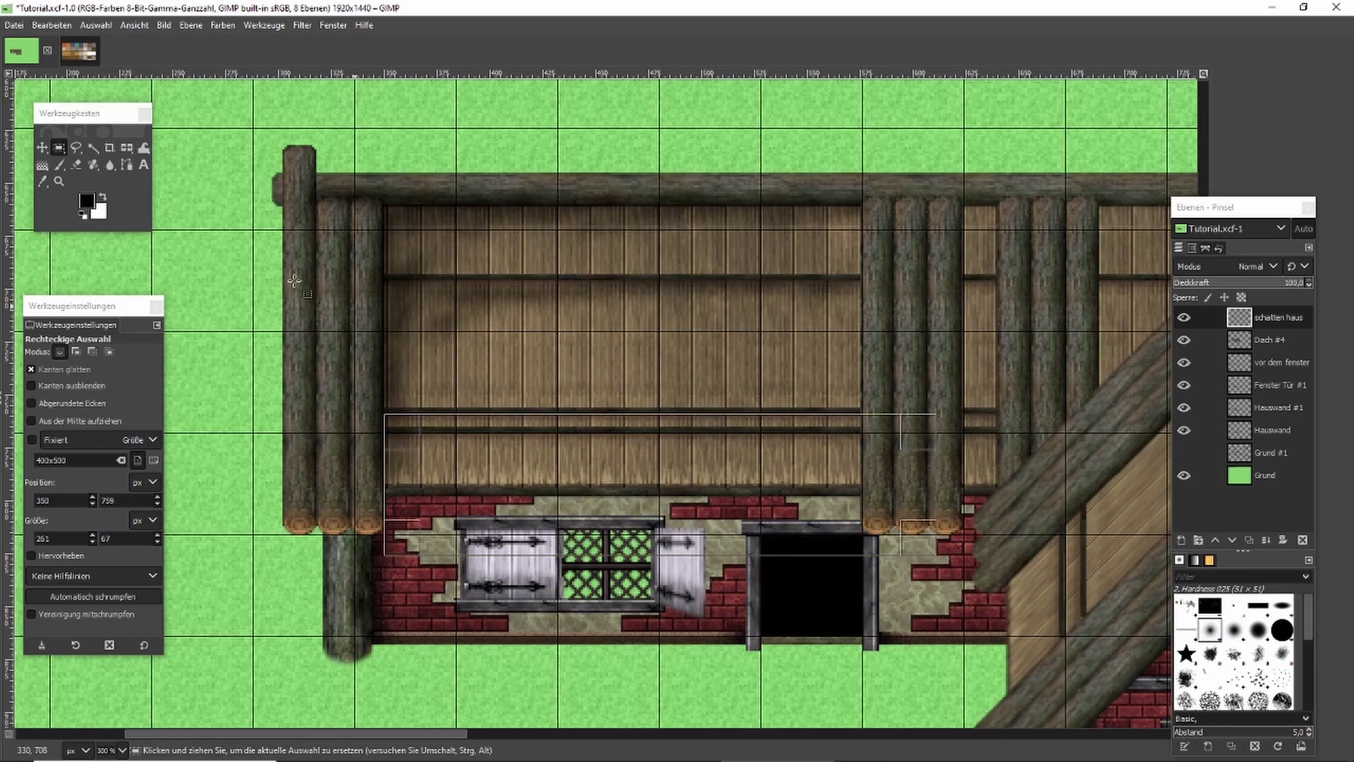
pyautogui.click(60, 164)
pyautogui.moveTo(527, 430)
pyautogui.mouseDown()
pyautogui.moveTo(422, 420)
pyautogui.moveTo(839, 421)
pyautogui.mouseUp()
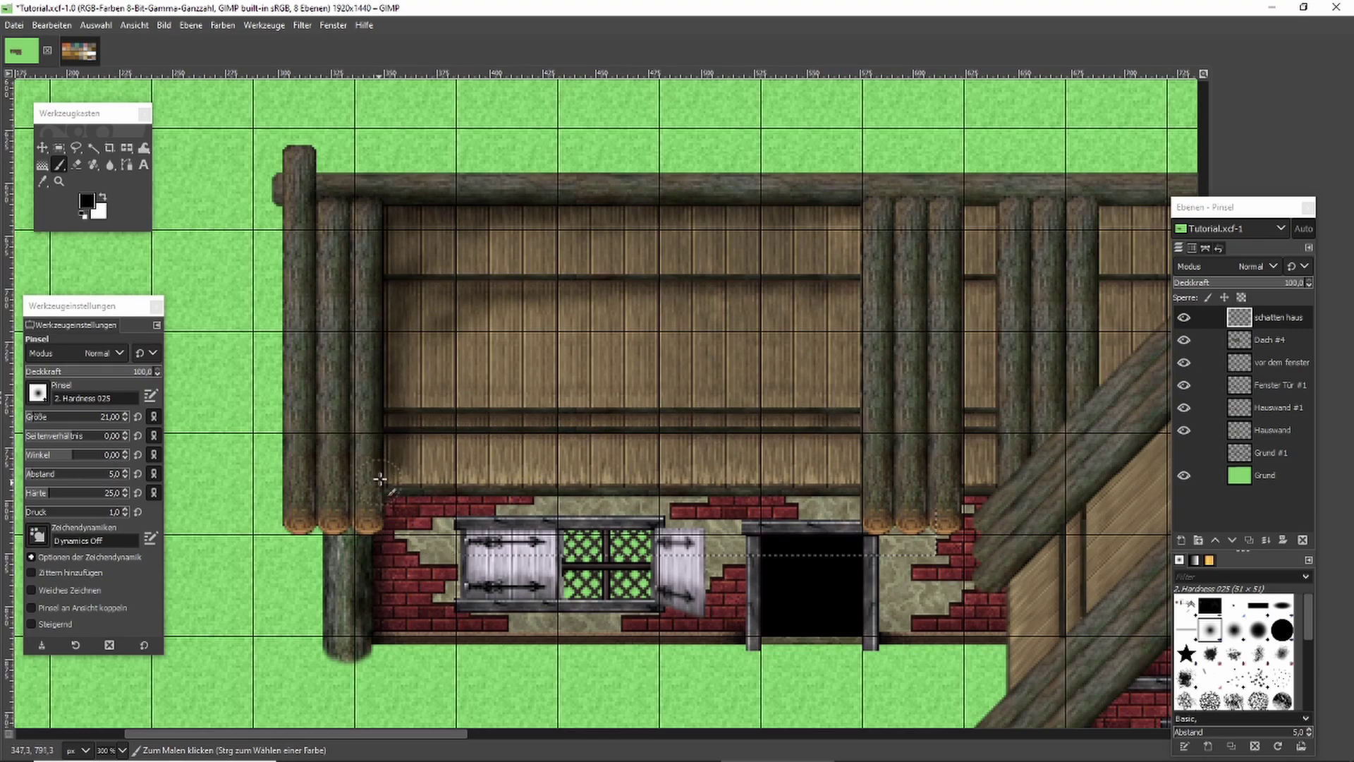
pyautogui.moveTo(766, 403)
pyautogui.mouseDown()
pyautogui.moveTo(515, 425)
pyautogui.moveTo(830, 410)
pyautogui.mouseUp()
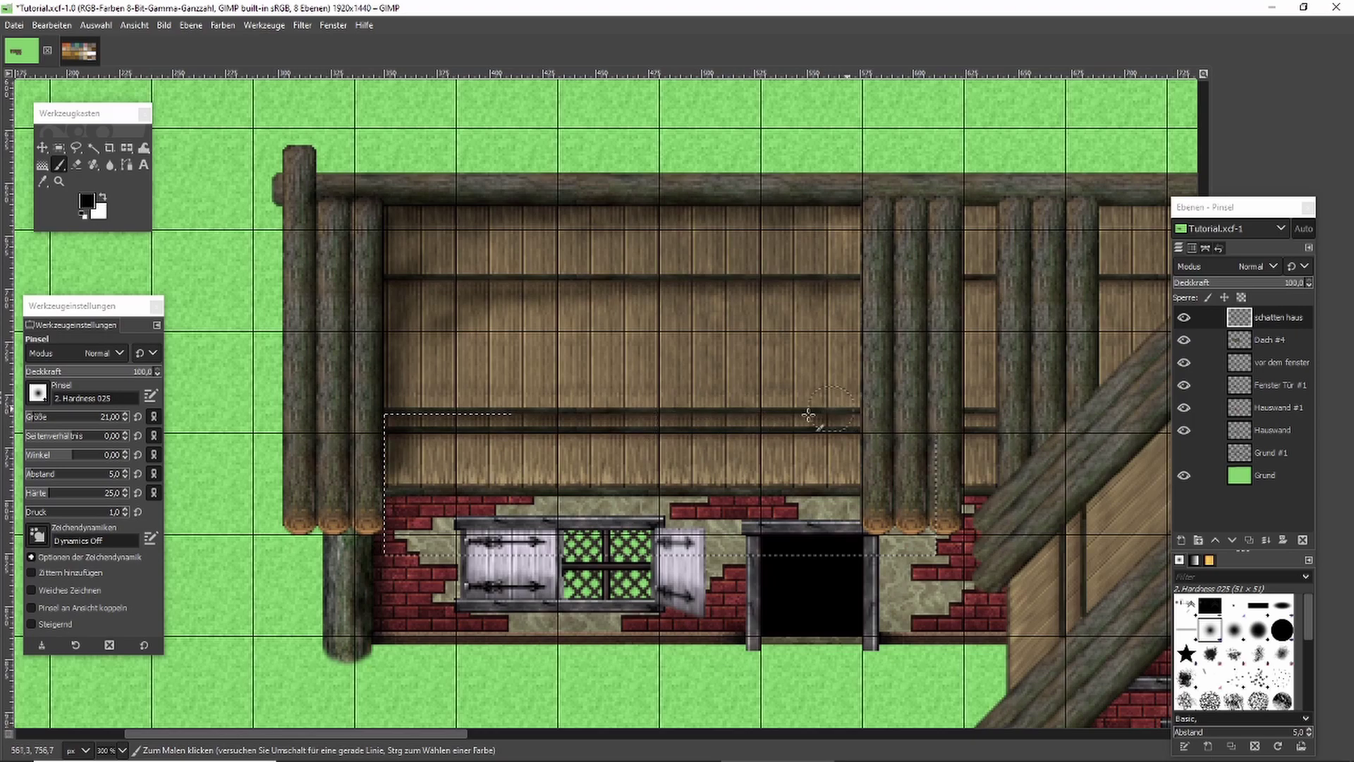
# Replace the selection with one around the lowest plank strip under the double crossbar and shade it with a brush force of 1.3.
pyautogui.click(60, 148)
pyautogui.click(497, 243)
pyautogui.moveTo(383, 431)
pyautogui.mouseDown()
pyautogui.moveTo(624, 509)
pyautogui.moveTo(862, 562)
pyautogui.mouseUp()
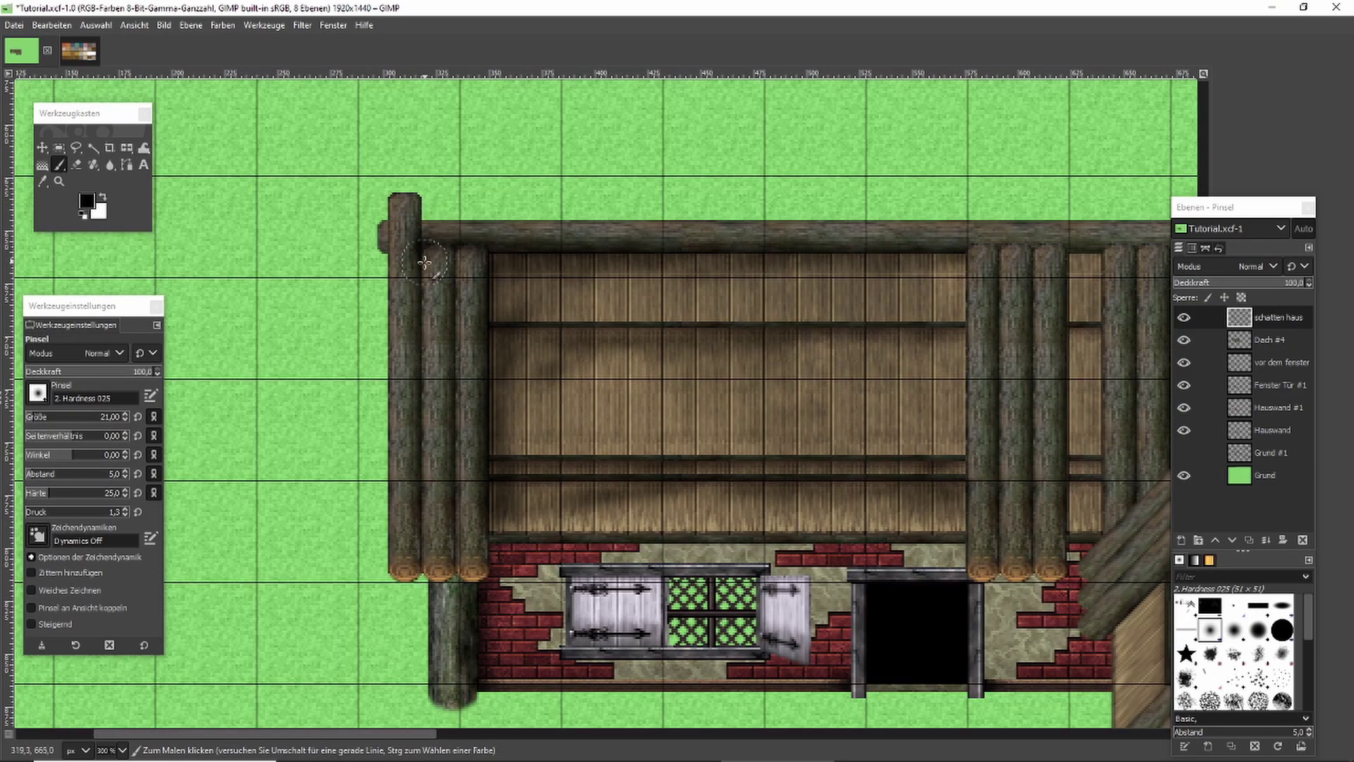
# Try straight shadow strokes down the seams between the three vertical logs at the roof's left end, undoing the strokes.
pyautogui.press('shift')
pyautogui.click(420, 568)
pyautogui.hotkey('ctrl', 'z')
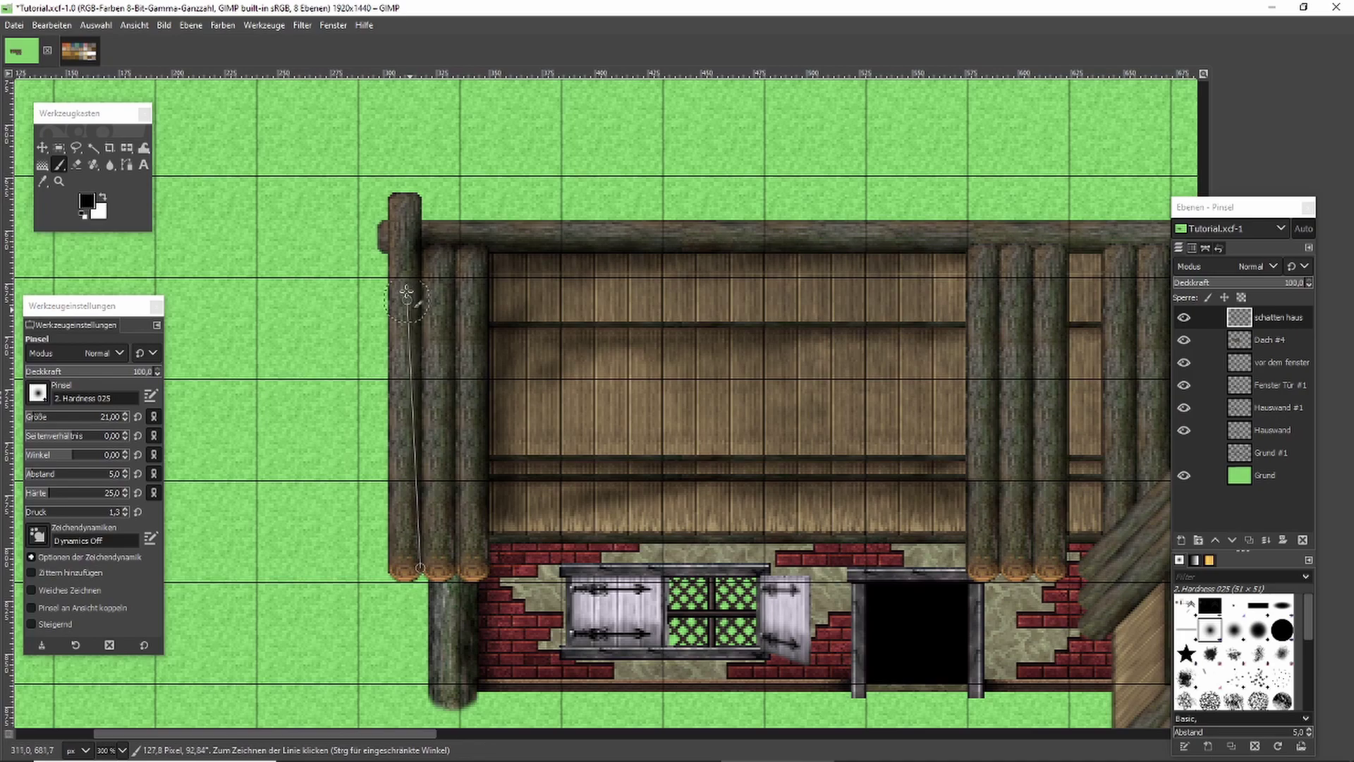
pyautogui.click(420, 235)
pyautogui.click(421, 568)
pyautogui.hotkey('ctrl', 'z')
pyautogui.click(421, 249)
pyautogui.click(420, 567)
pyautogui.hotkey('ctrl', 'z')
pyautogui.click(421, 568)
pyautogui.hotkey('ctrl', 'z')
pyautogui.keyDown('shift'); pyautogui.click(459, 567); pyautogui.keyUp('shift')
pyautogui.hotkey('ctrl', 'z')
pyautogui.keyDown('shift'); pyautogui.click(460, 568); pyautogui.keyUp('shift')
pyautogui.hotkey('ctrl', 'z')
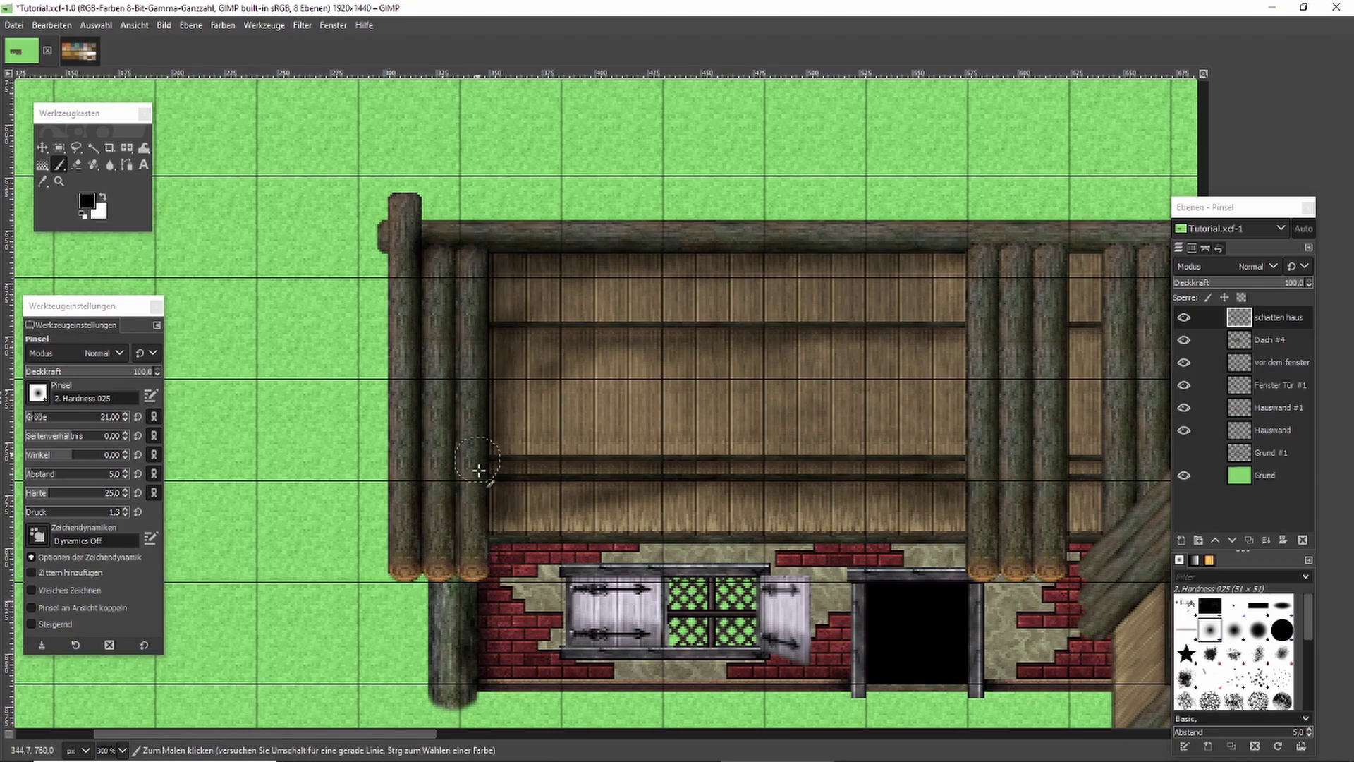
# Shade the seam between the second and third vertical logs at the roof's left end with repeated straight strokes at force 1.3.
pyautogui.keyDown('shift'); pyautogui.click(460, 573); pyautogui.keyUp('shift')
pyautogui.keyDown('shift'); pyautogui.click(459, 264); pyautogui.keyUp('shift')
pyautogui.keyDown('shift'); pyautogui.click(460, 569); pyautogui.keyUp('shift')
pyautogui.keyDown('shift'); pyautogui.click(459, 263); pyautogui.keyUp('shift')
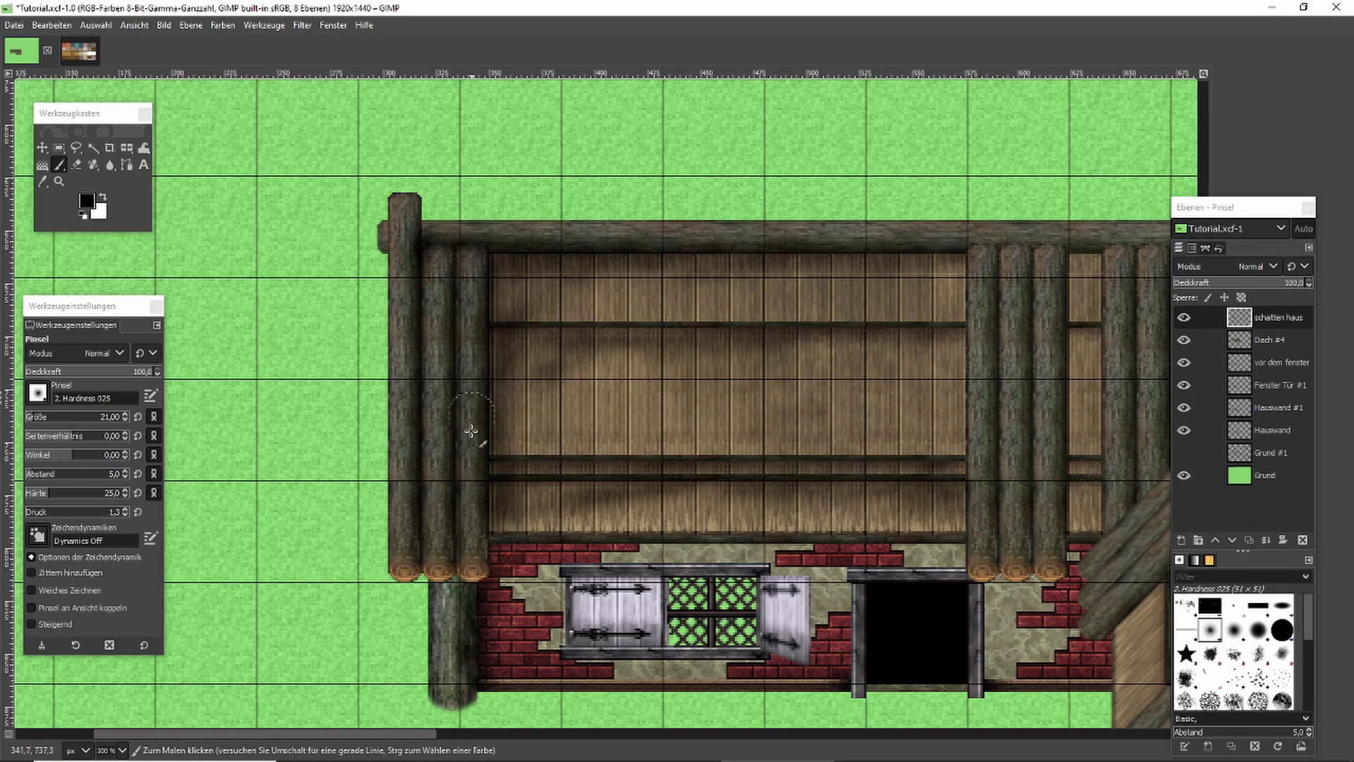
pyautogui.keyDown('shift'); pyautogui.click(459, 566); pyautogui.keyUp('shift')
pyautogui.keyDown('shift'); pyautogui.click(458, 265); pyautogui.keyUp('shift')
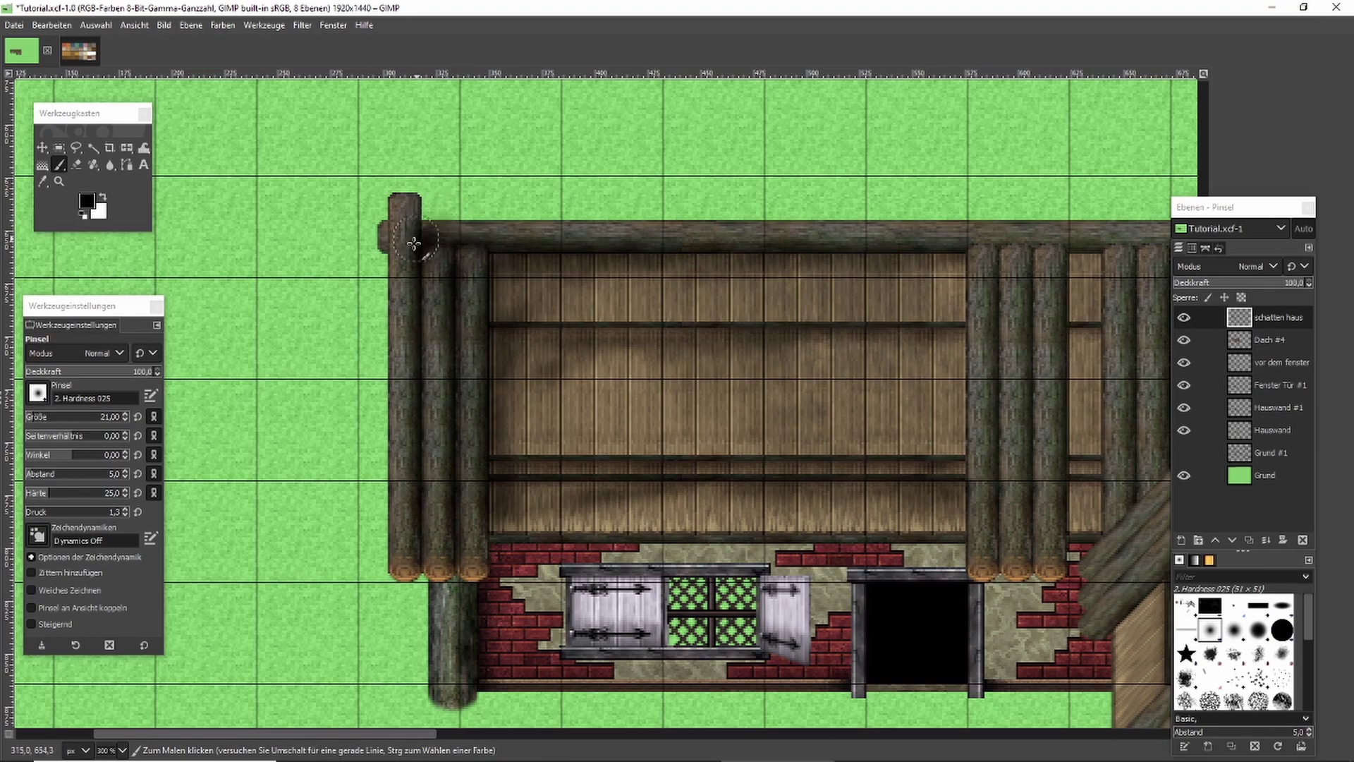
# Erase excess shadow from the roof planks beside the left log group using a soft eraser of size 22.
pyautogui.press('ctrl')
pyautogui.scroll(-2, 604, 234)
pyautogui.scroll(2, 468, 248)
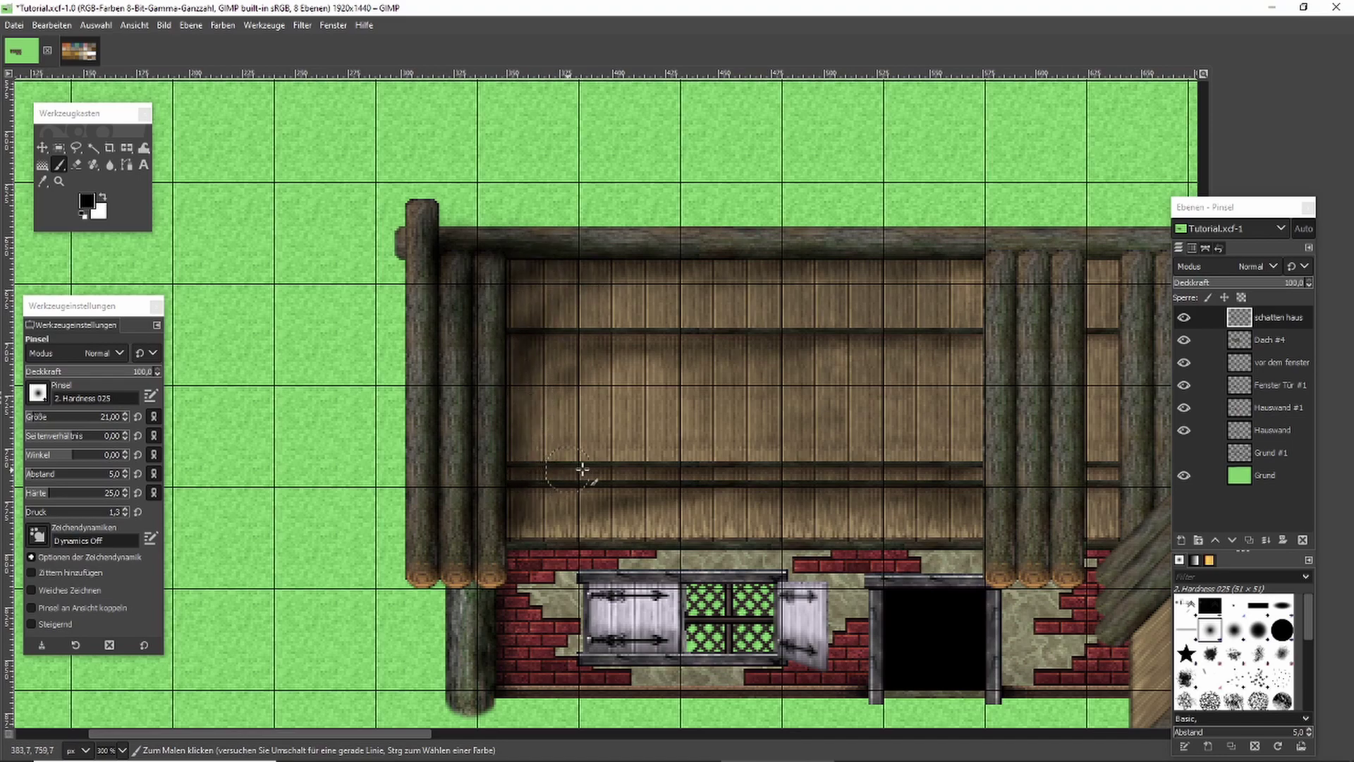
pyautogui.scroll(-3, 624, 479)
pyautogui.scroll(2, 625, 485)
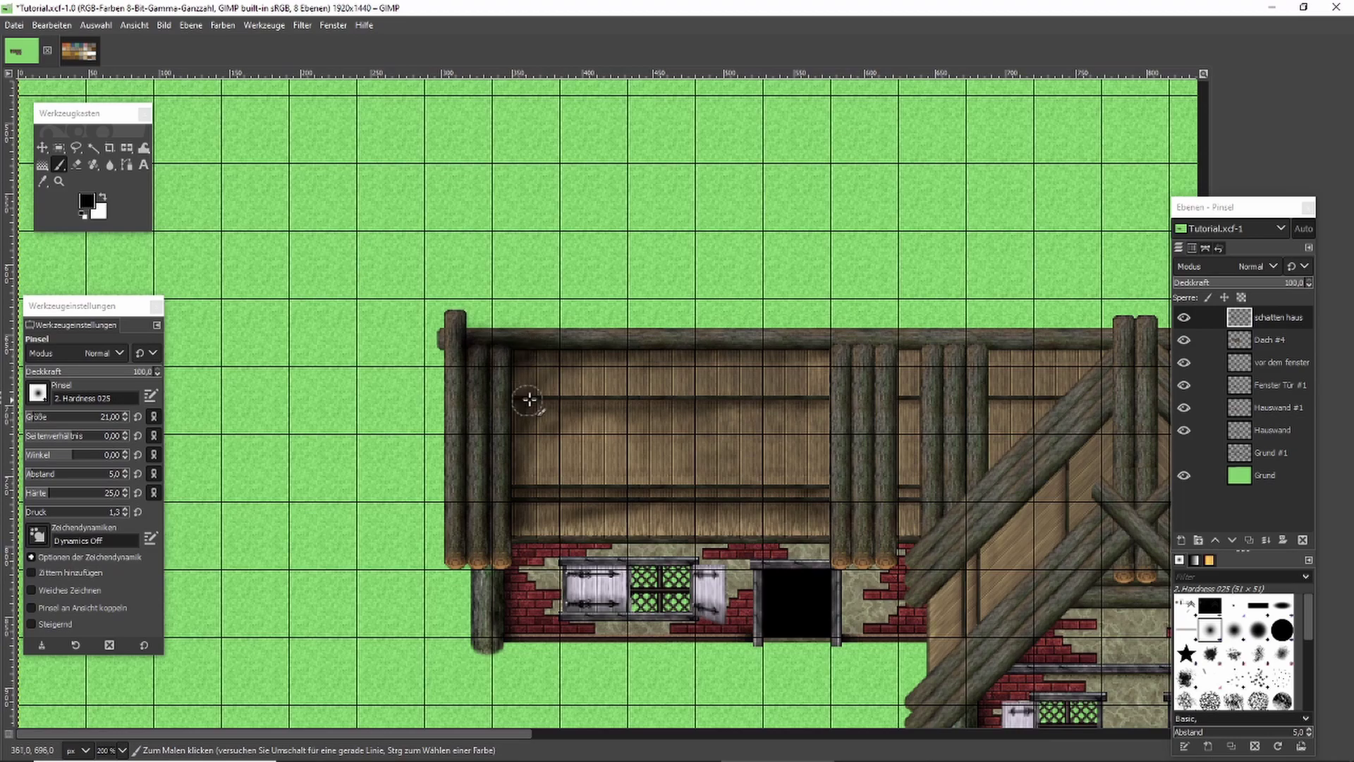
pyautogui.scroll(-1, 677, 352)
pyautogui.scroll(-1, 676, 354)
pyautogui.scroll(2, 708, 393)
pyautogui.click(77, 164)
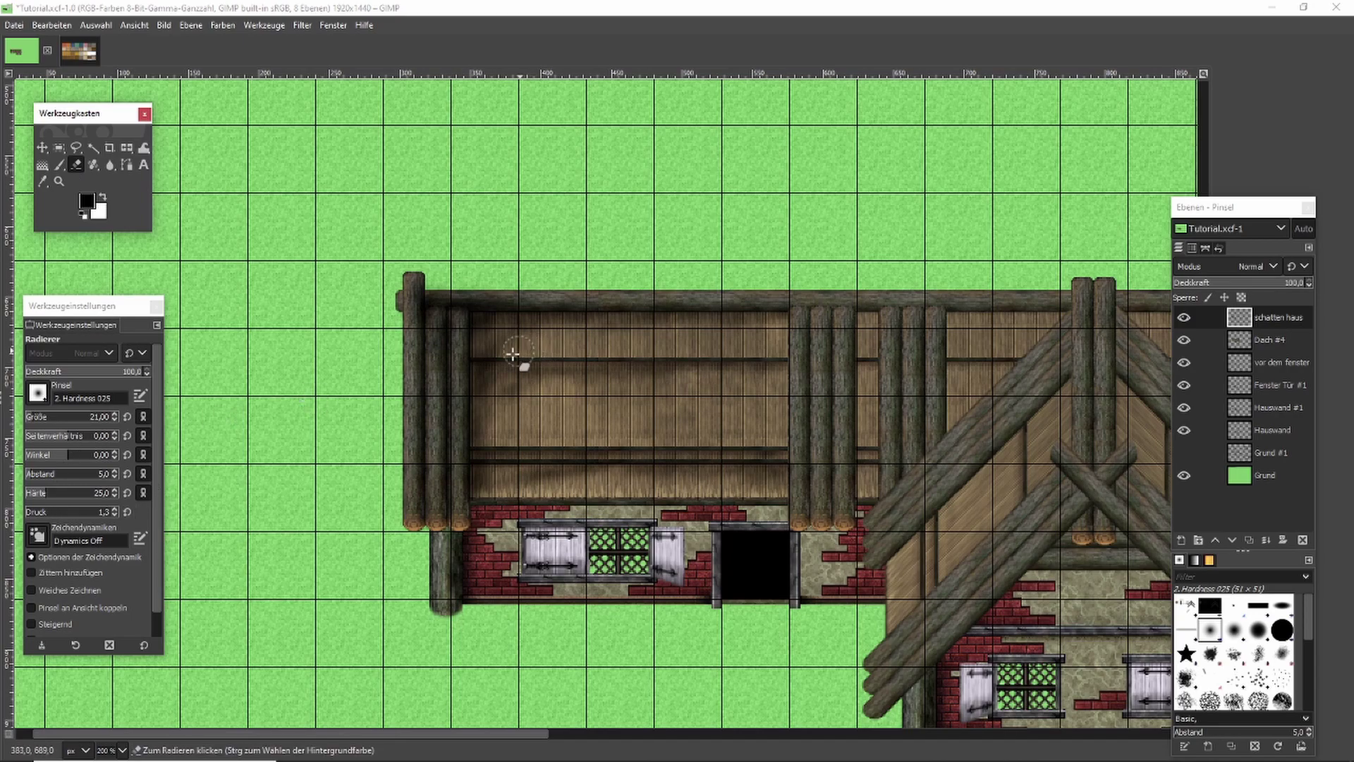
pyautogui.click(484, 378)
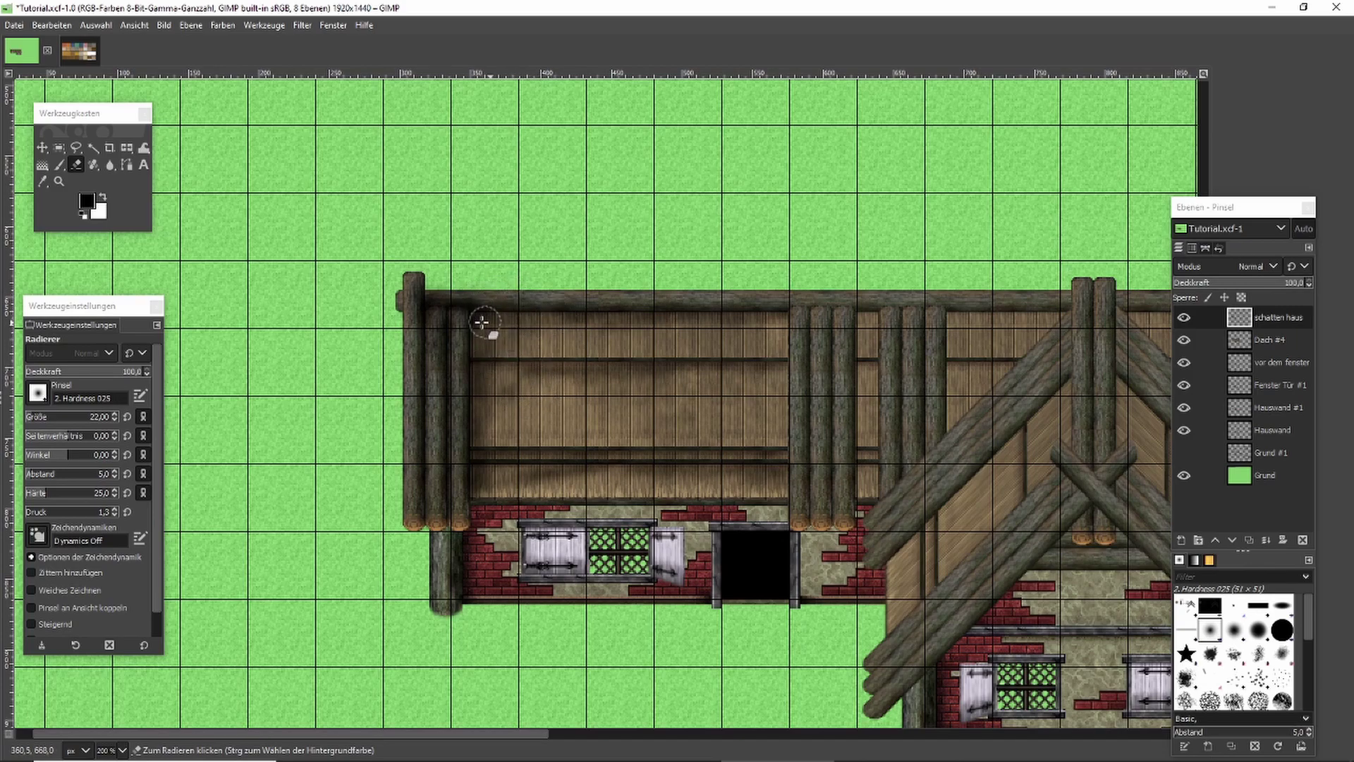
# Paint shadow along the seam between the first and second logs of the middle vertical log group with a size 22 brush.
pyautogui.scroll(-1, 612, 450)
pyautogui.scroll(-1, 612, 451)
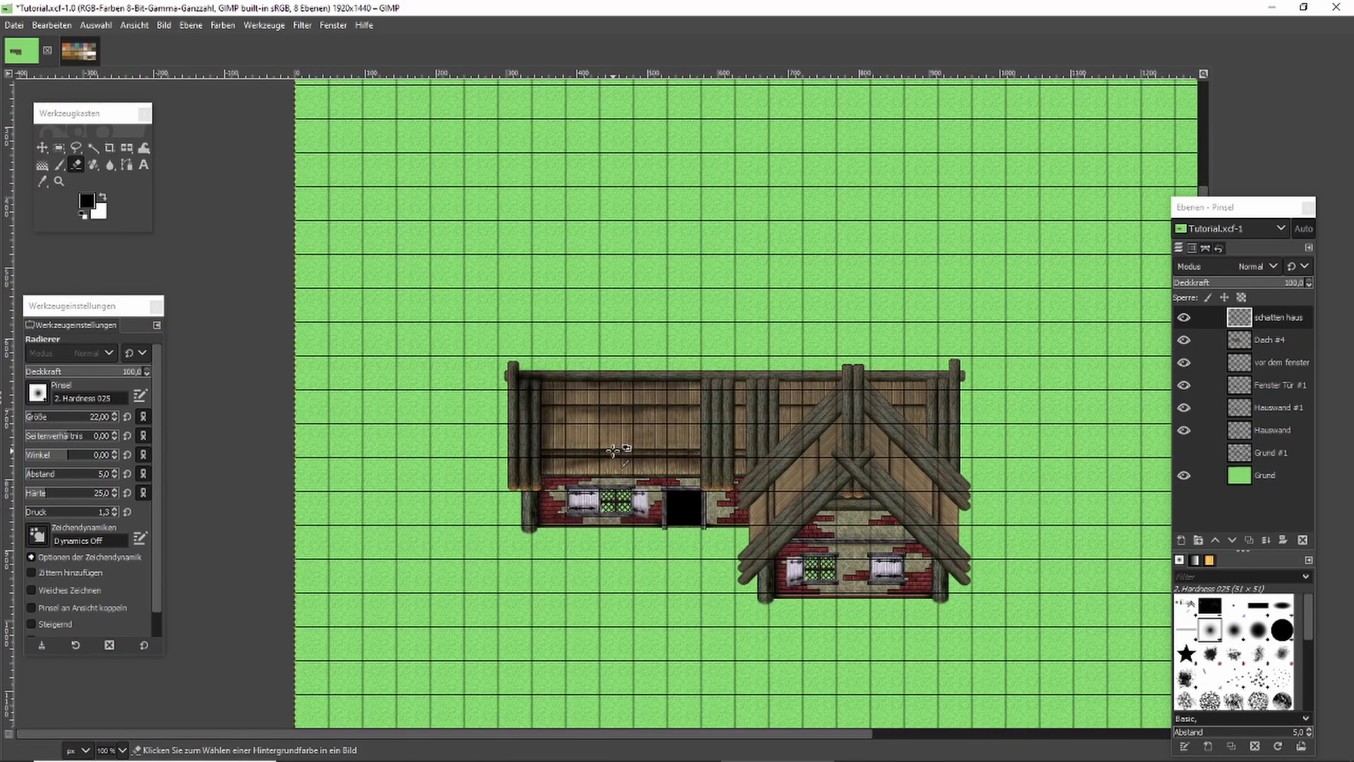
pyautogui.scroll(2, 585, 461)
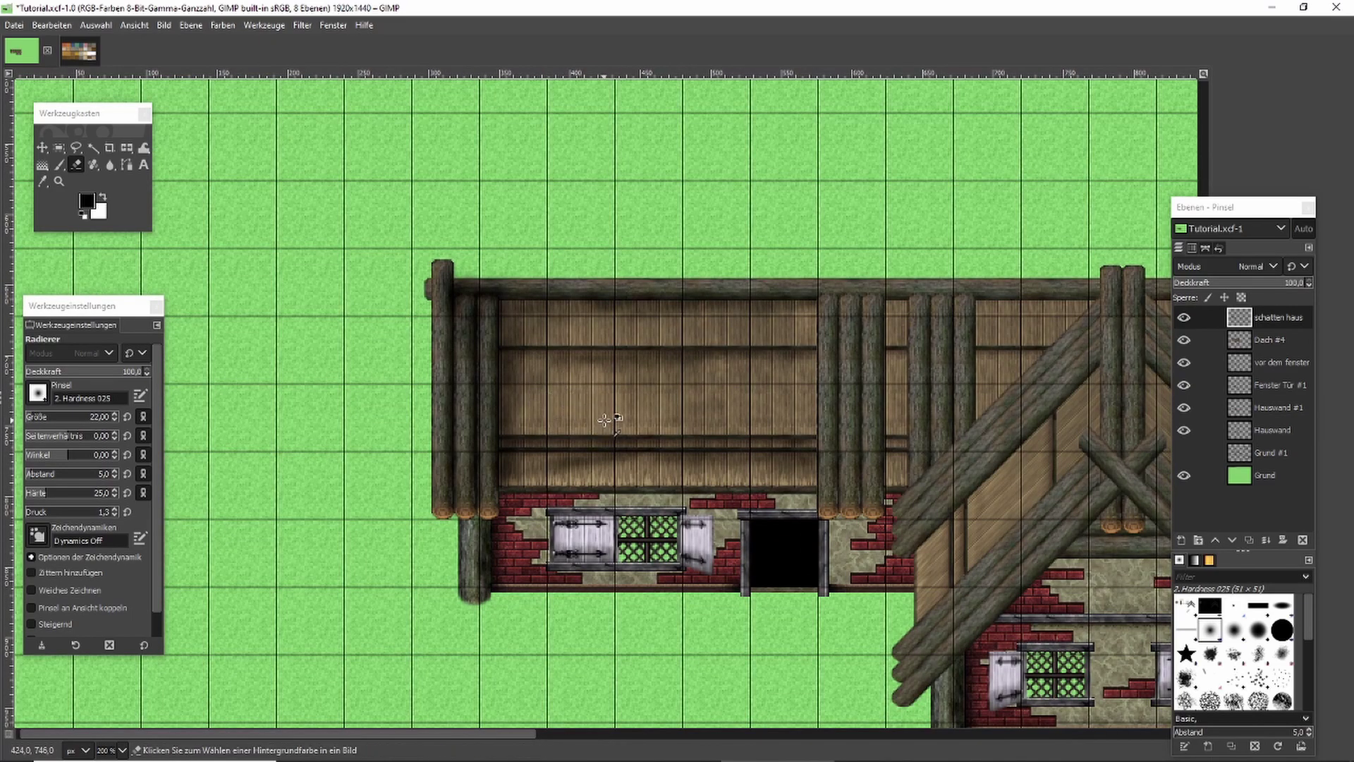
pyautogui.scroll(-2, 614, 431)
pyautogui.scroll(1, 609, 457)
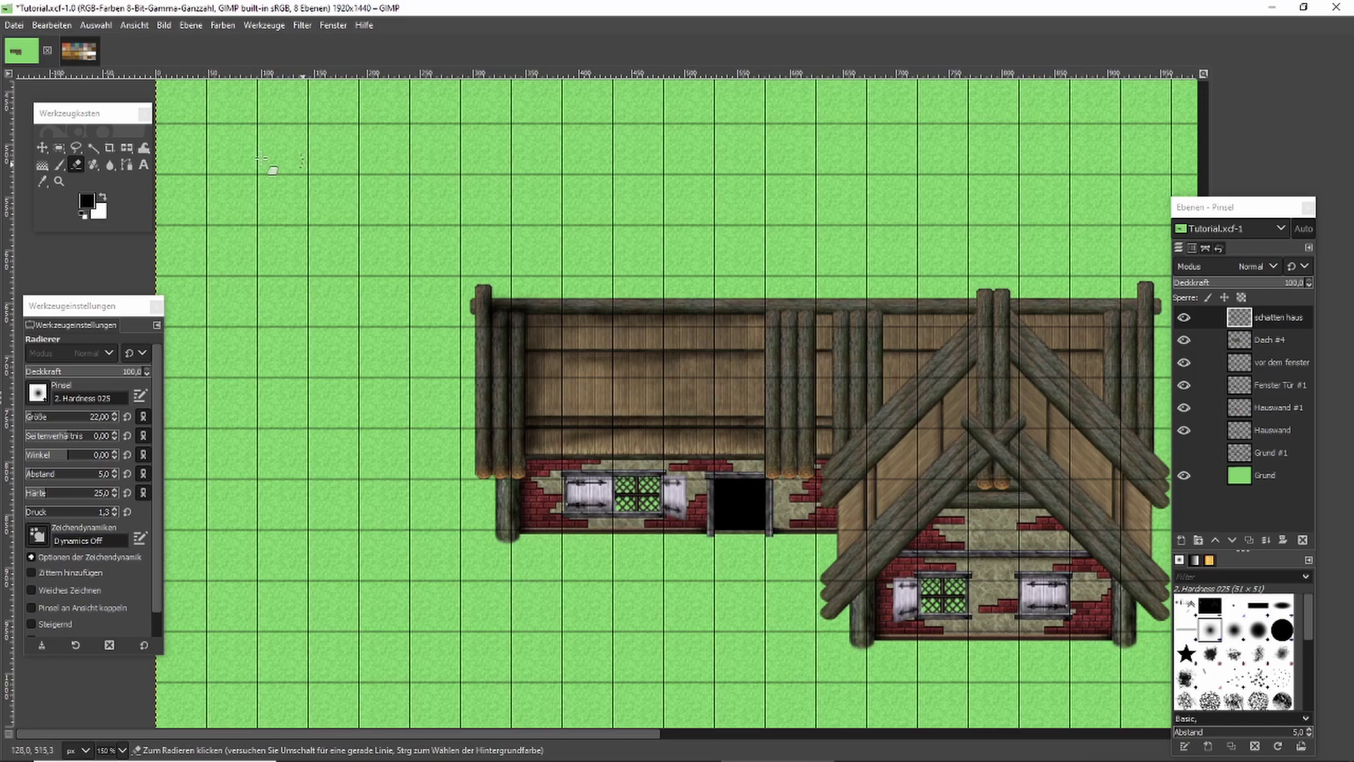
pyautogui.click(59, 164)
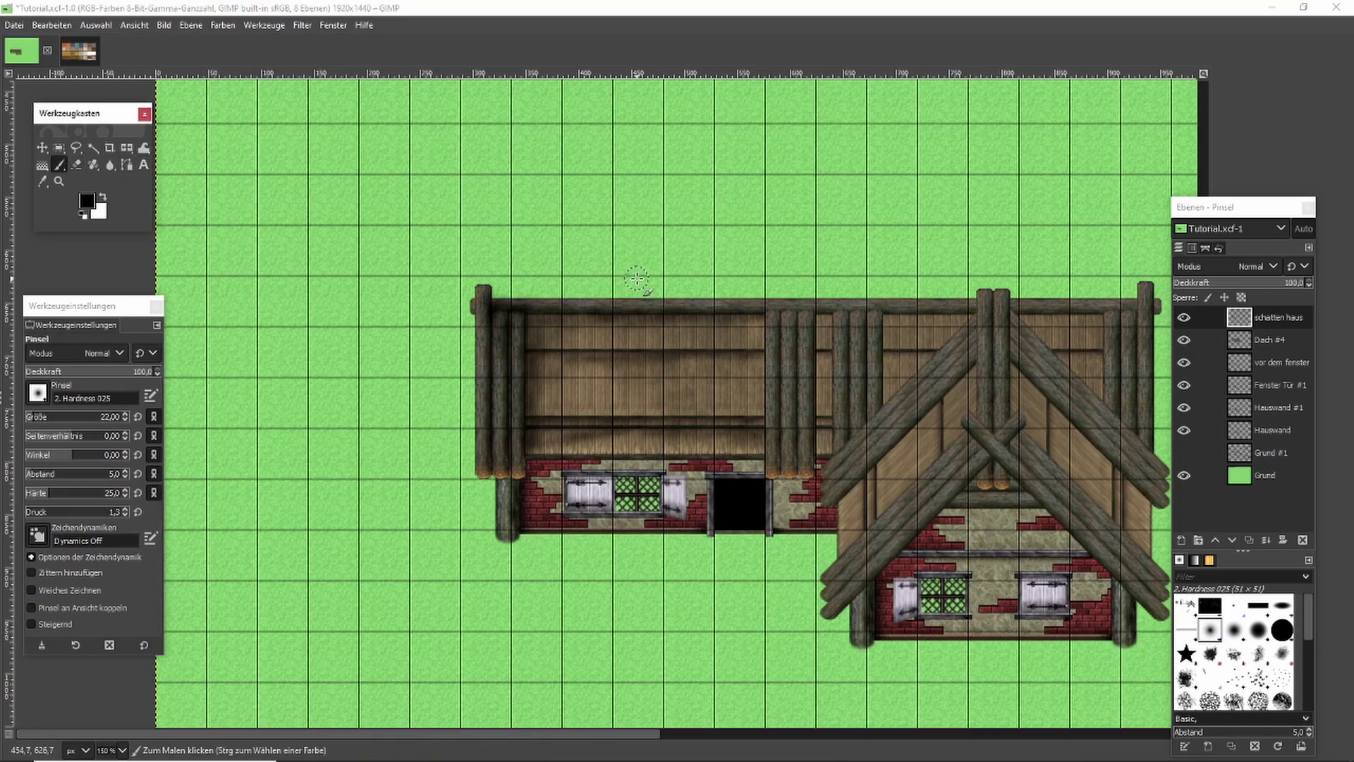
pyautogui.scroll(-1, 533, 311)
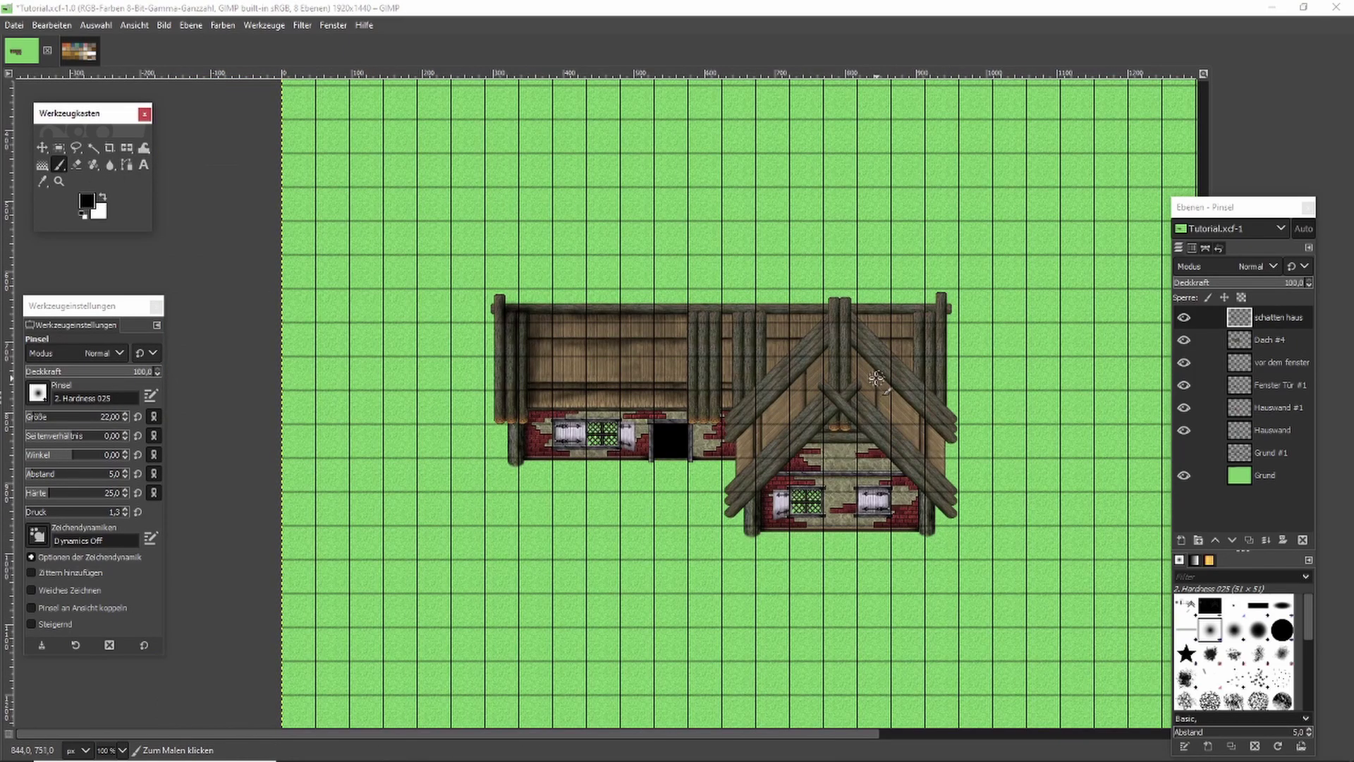
pyautogui.scroll(2, 877, 379)
pyautogui.click(564, 260)
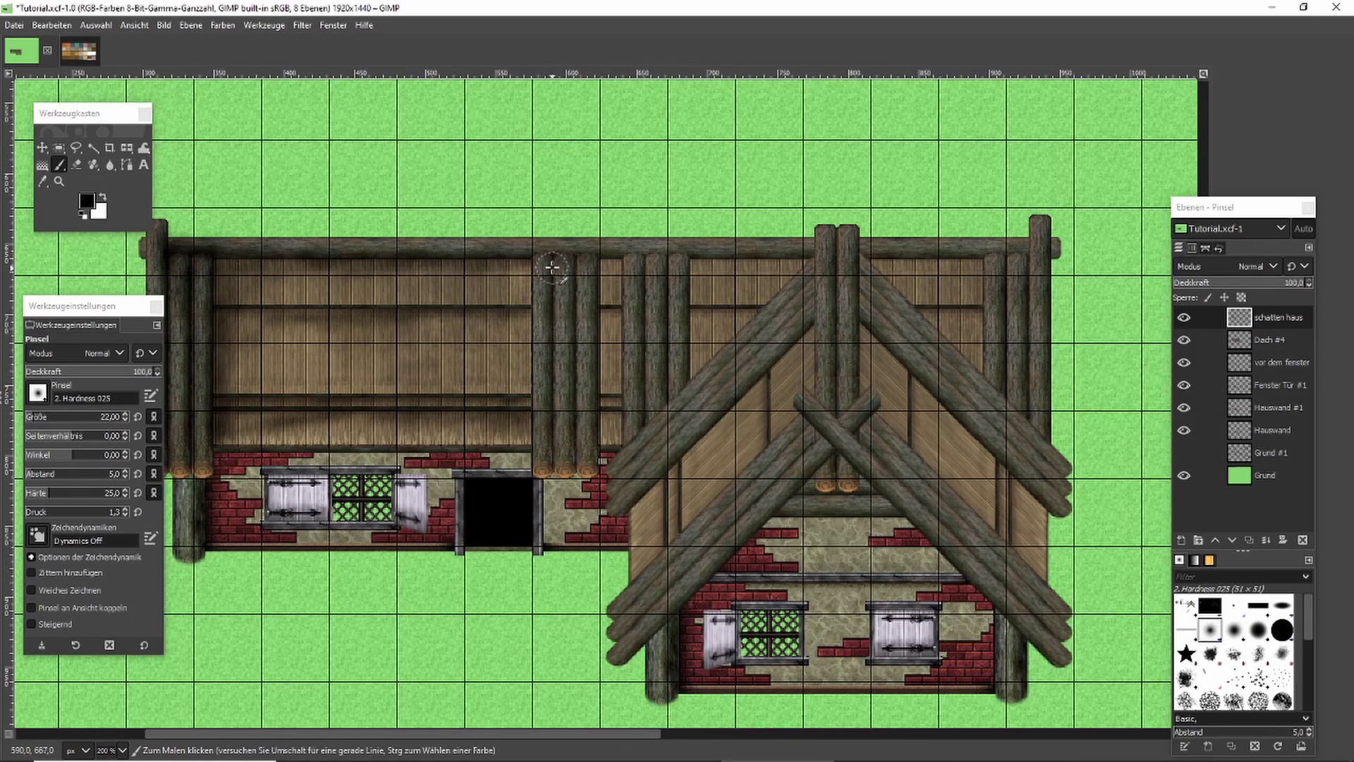
pyautogui.moveTo(540, 379)
pyautogui.mouseDown()
pyautogui.moveTo(555, 483)
pyautogui.moveTo(554, 259)
pyautogui.moveTo(556, 402)
pyautogui.mouseUp()
pyautogui.keyDown('shift'); pyautogui.click(554, 468); pyautogui.keyUp('shift')
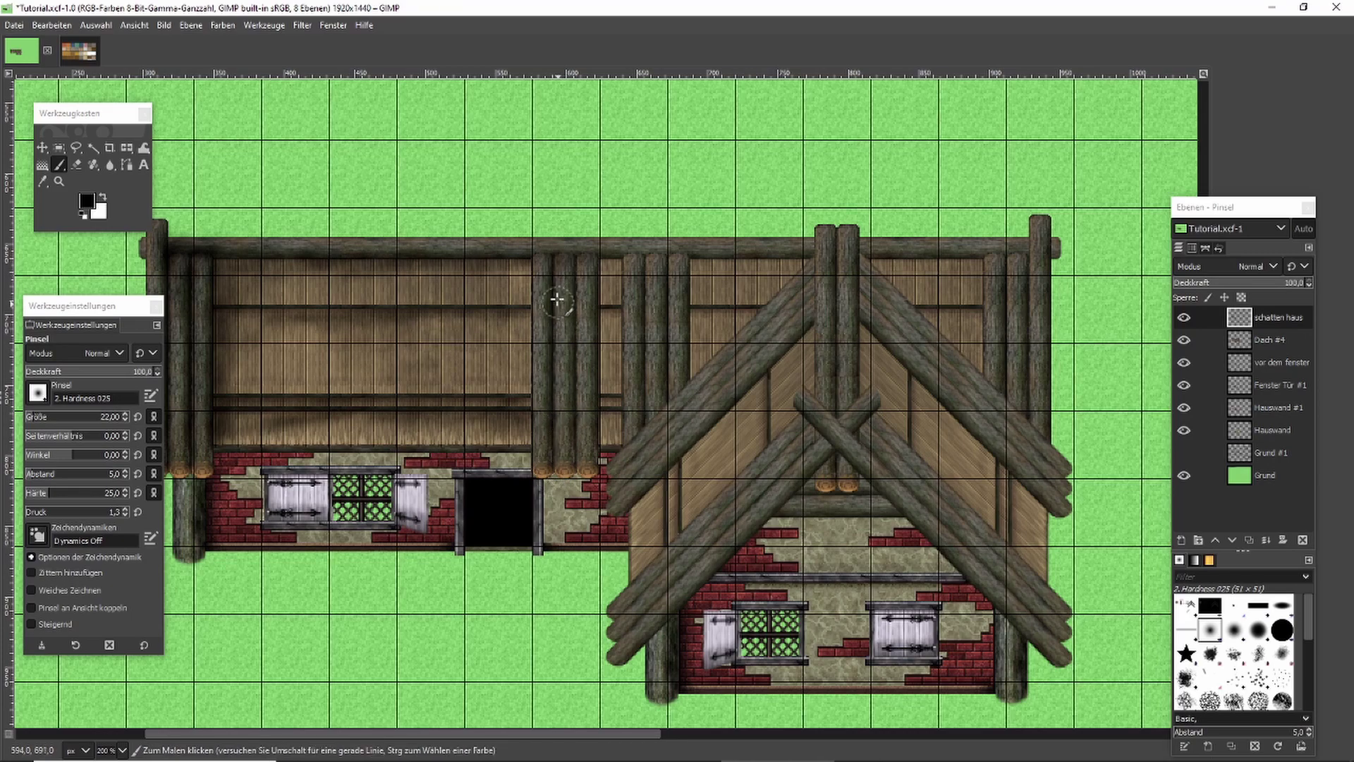
pyautogui.keyDown('shift'); pyautogui.click(552, 256); pyautogui.keyUp('shift')
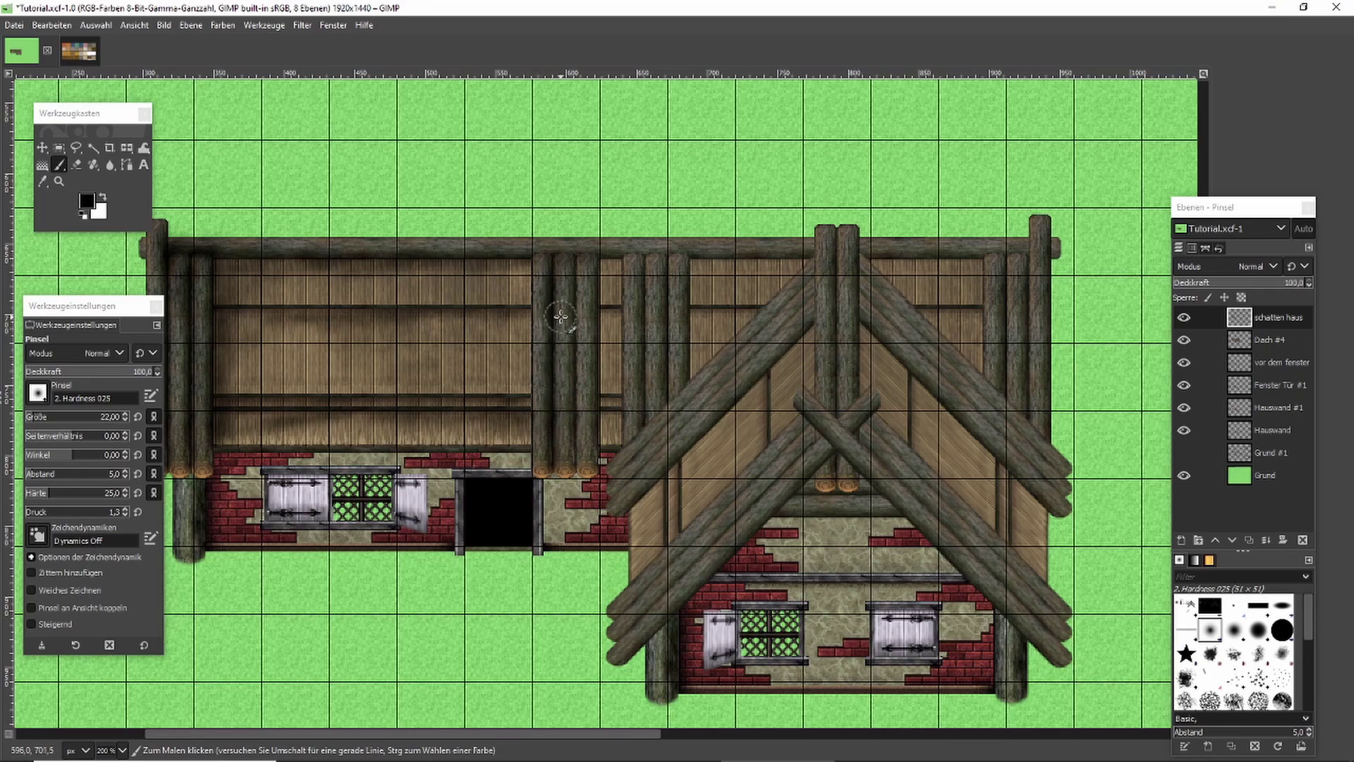
# Draw a straight 1 px shadow line under the left diagonal logs along the lowest gable plank section, raising the brush force to 49.0.
pyautogui.scroll(1, 573, 305)
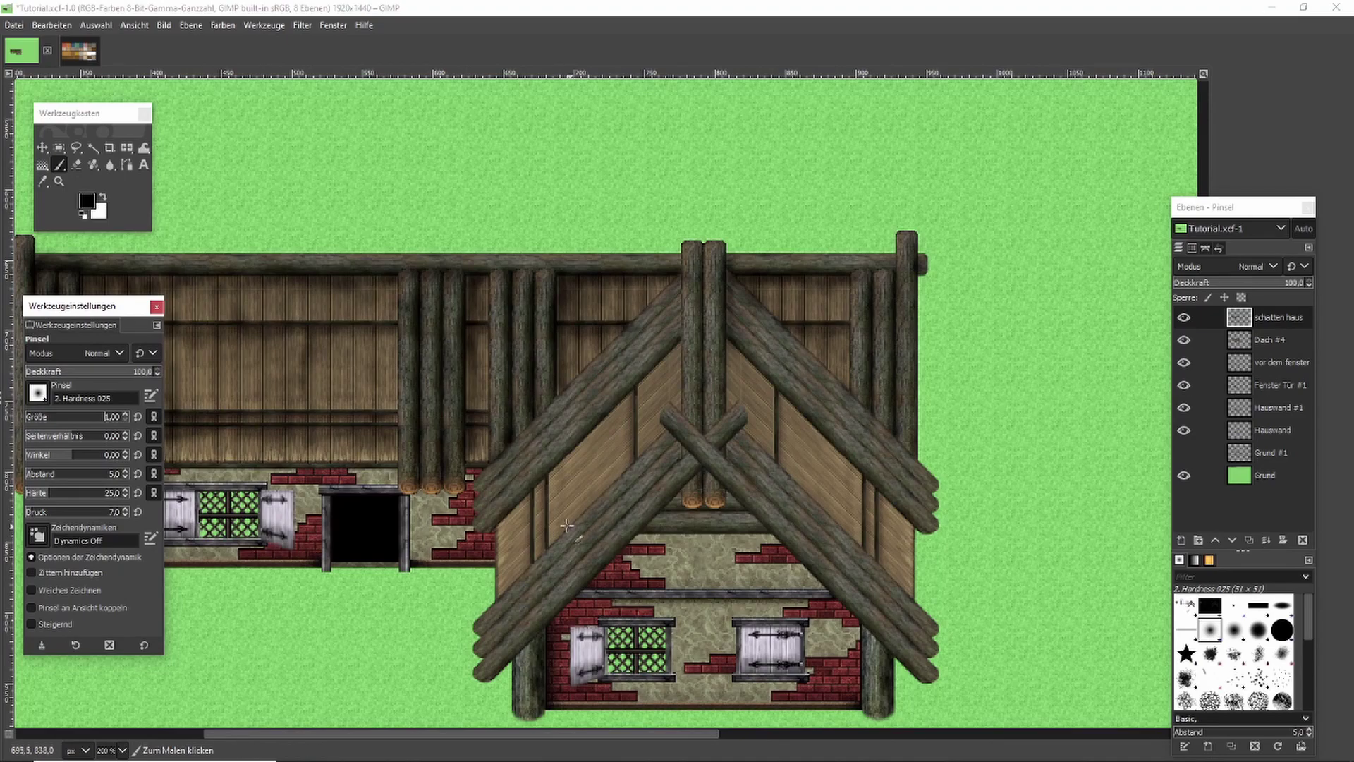
pyautogui.scroll(3, 567, 526)
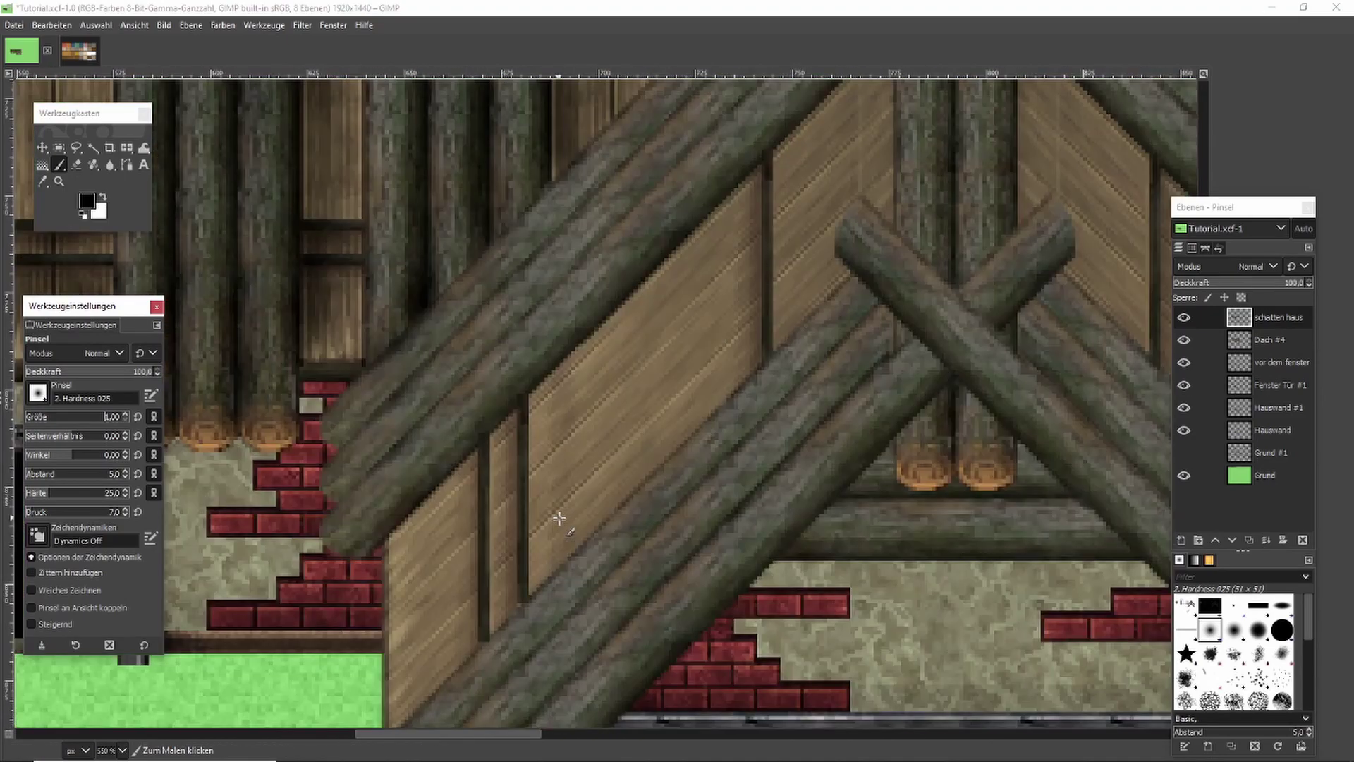
pyautogui.scroll(2, 83, 409)
pyautogui.click(388, 548)
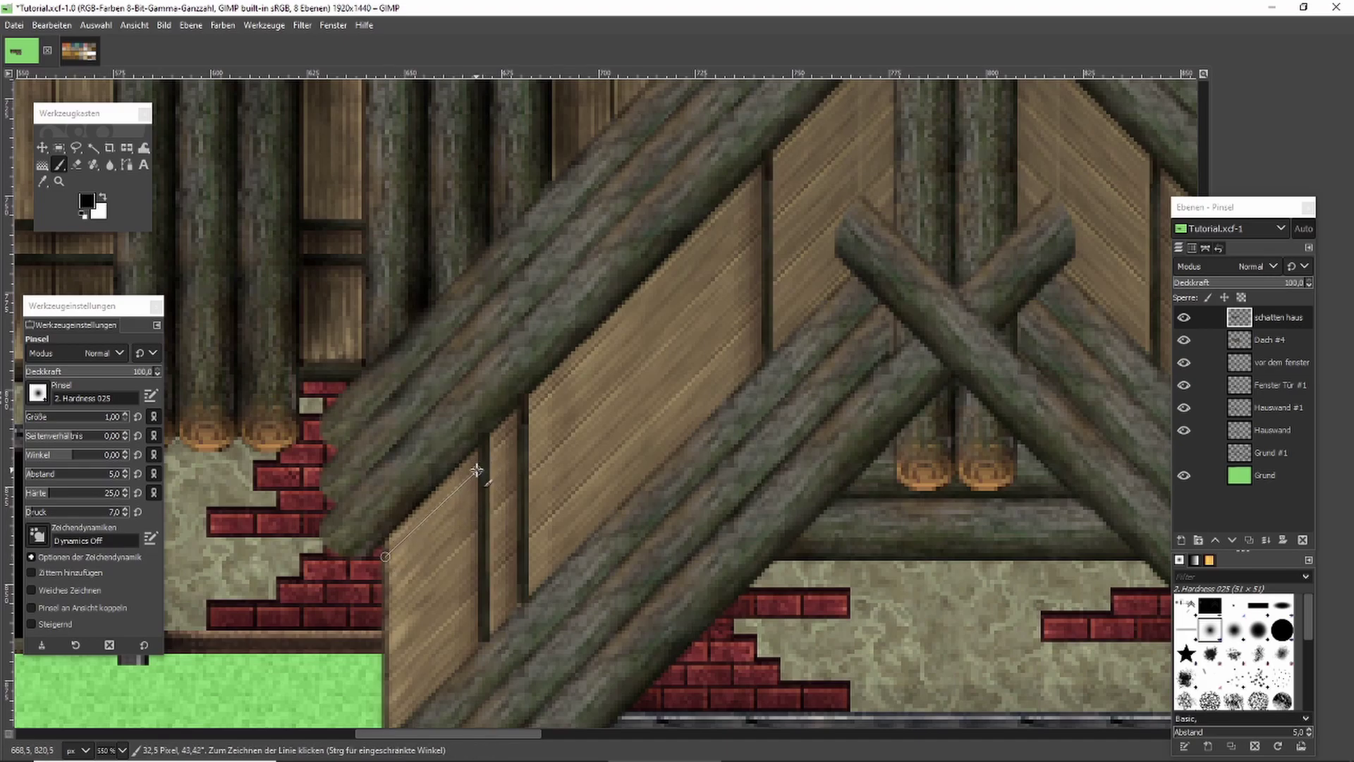
pyautogui.click(55, 511)
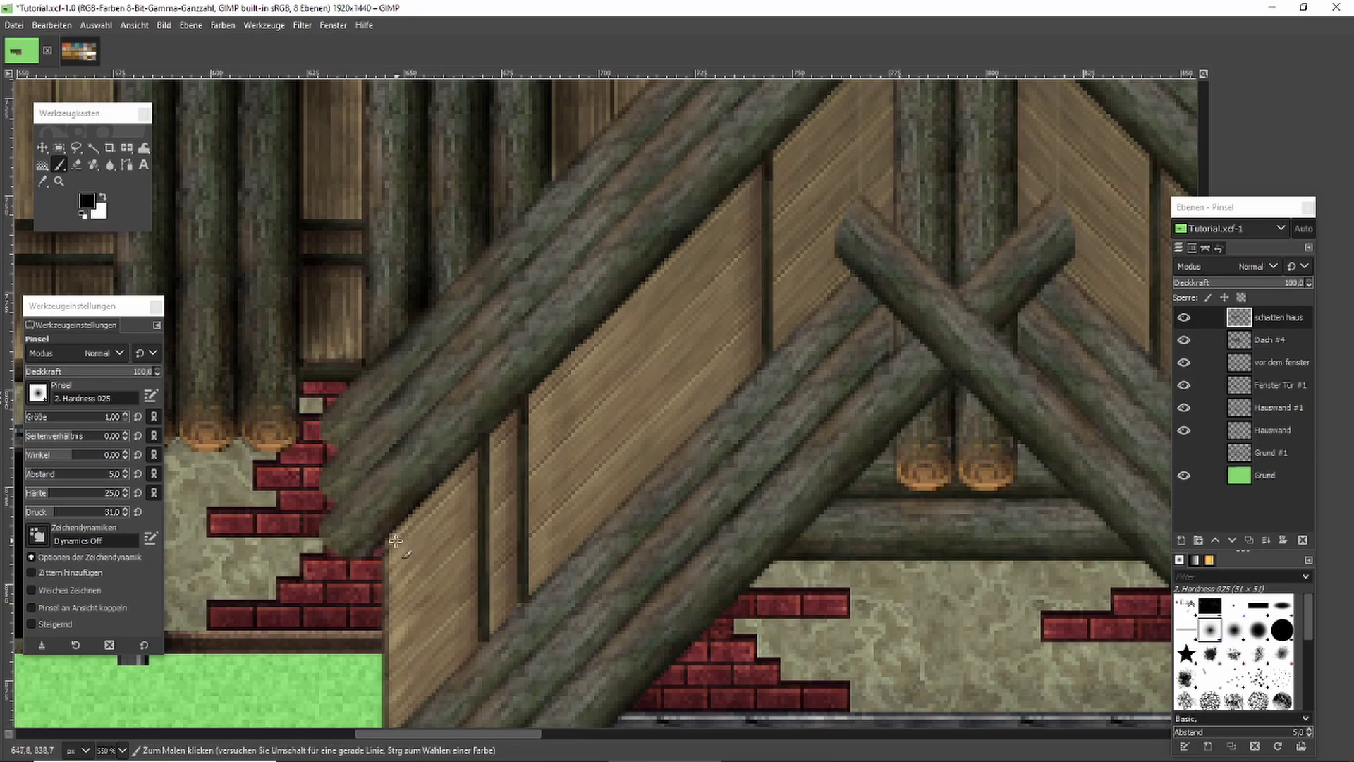
pyautogui.keyDown('shift'); pyautogui.click(478, 464); pyautogui.keyUp('shift')
pyautogui.moveTo(77, 516); pyautogui.dragTo(72, 514)
pyautogui.keyDown('shift'); pyautogui.click(475, 467); pyautogui.keyUp('shift')
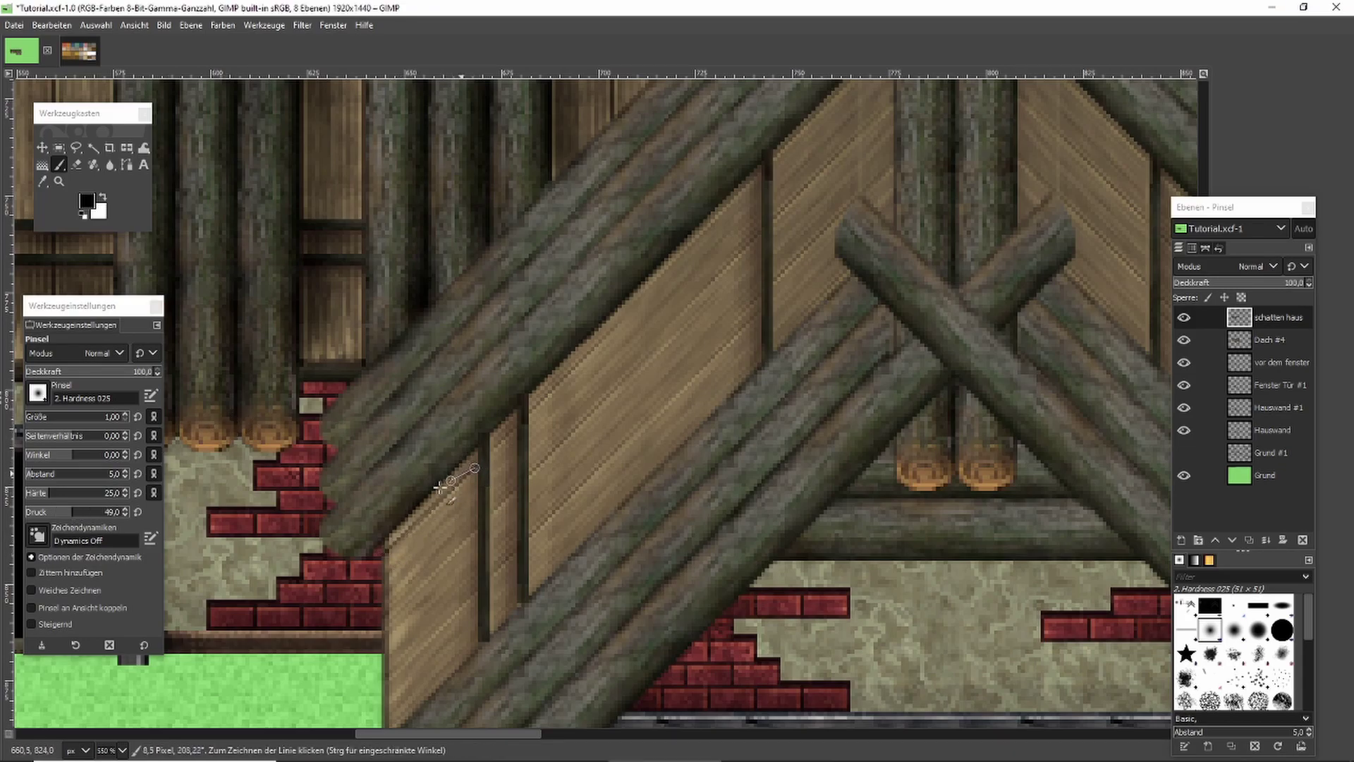
# Continue the 1 px shadow line under the left diagonal logs across the narrow and the long gable plank sections.
pyautogui.keyDown('ctrl'); pyautogui.scroll(-3, 557, 444); pyautogui.keyUp('ctrl')
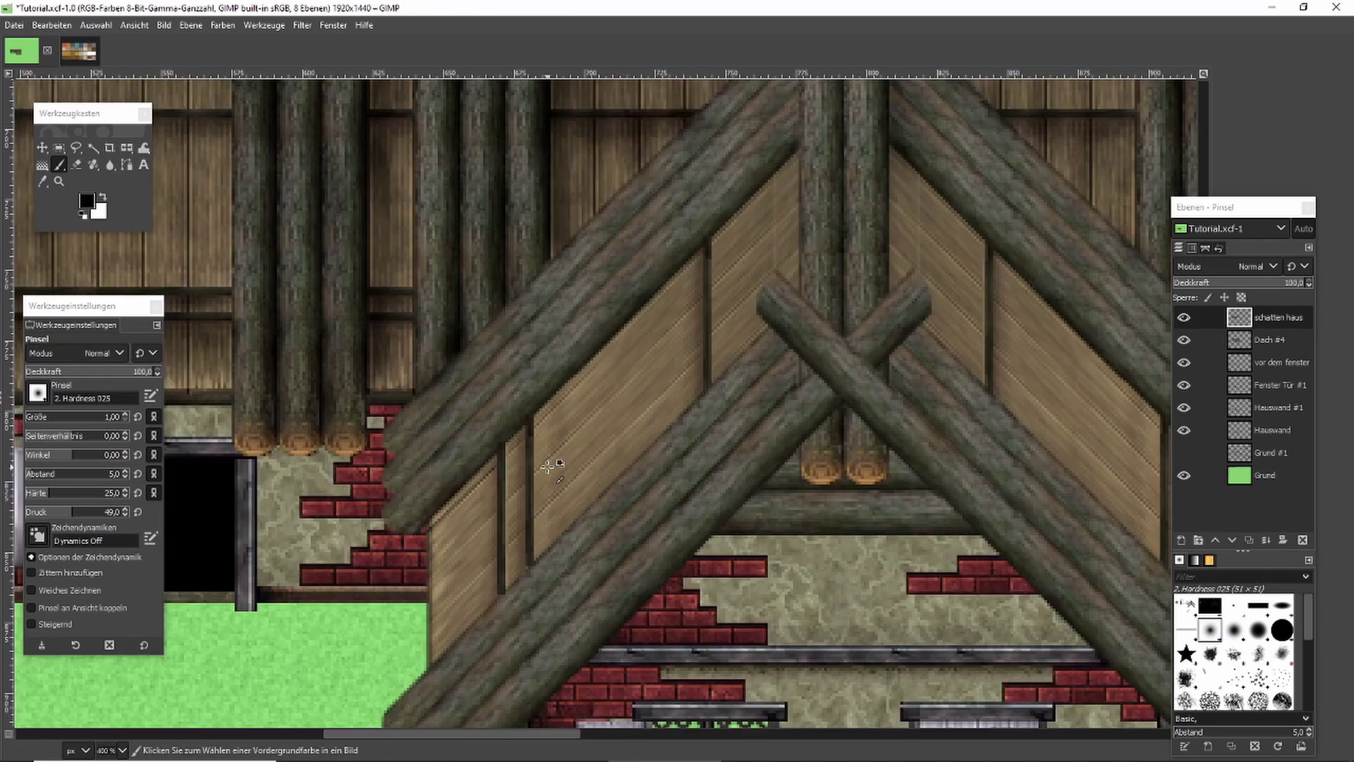
pyautogui.keyDown('ctrl'); pyautogui.scroll(4, 557, 445); pyautogui.keyUp('ctrl')
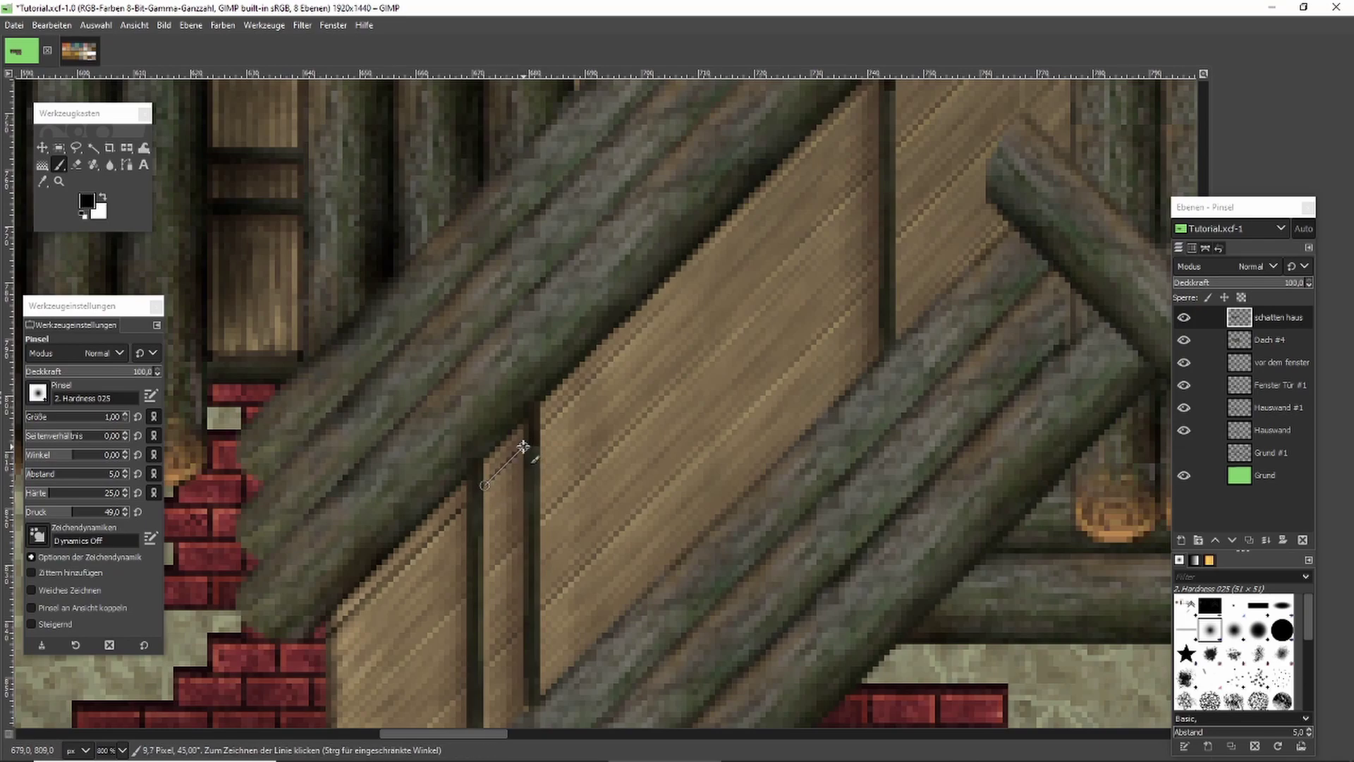
pyautogui.keyDown('ctrl'); pyautogui.scroll(-2, 564, 421); pyautogui.keyUp('ctrl')
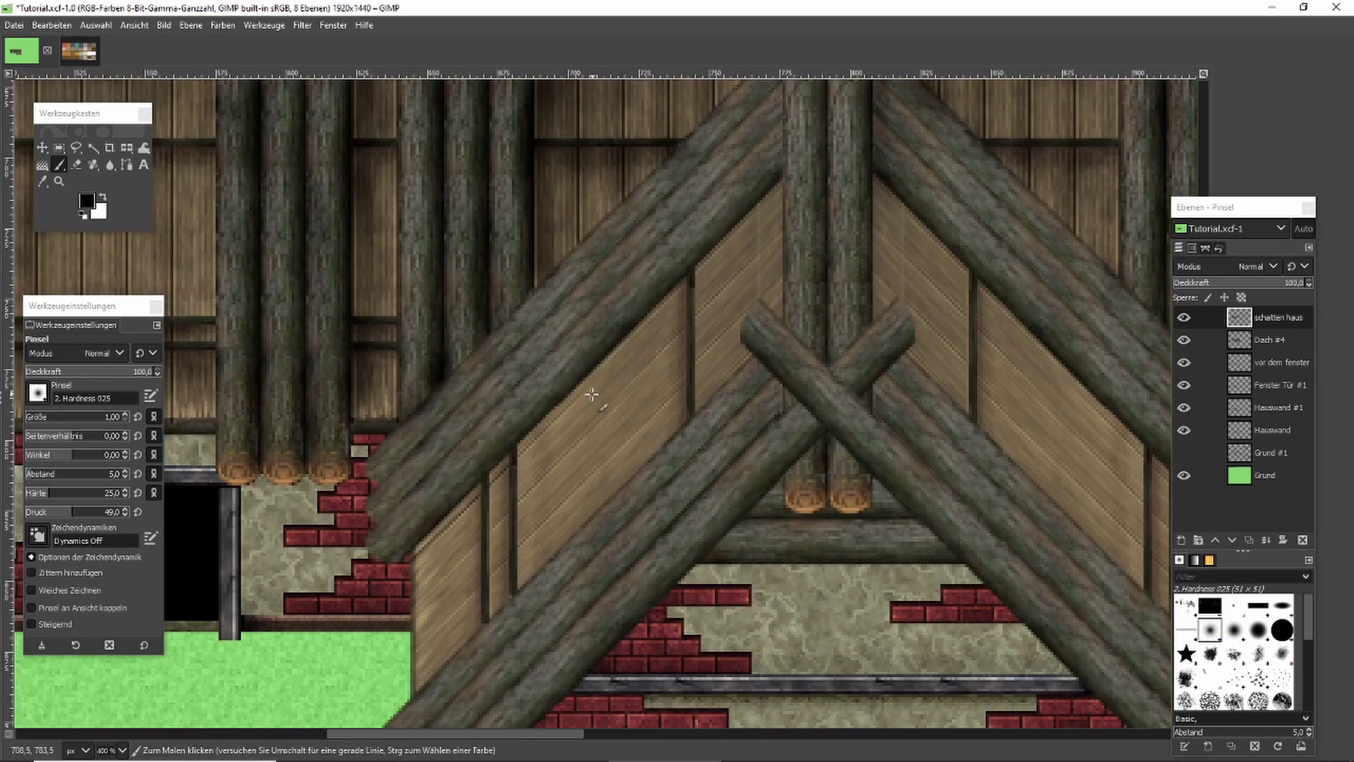
pyautogui.keyDown('shift'); pyautogui.click(687, 286); pyautogui.keyUp('shift')
pyautogui.keyDown('shift'); pyautogui.click(521, 458); pyautogui.keyUp('shift')
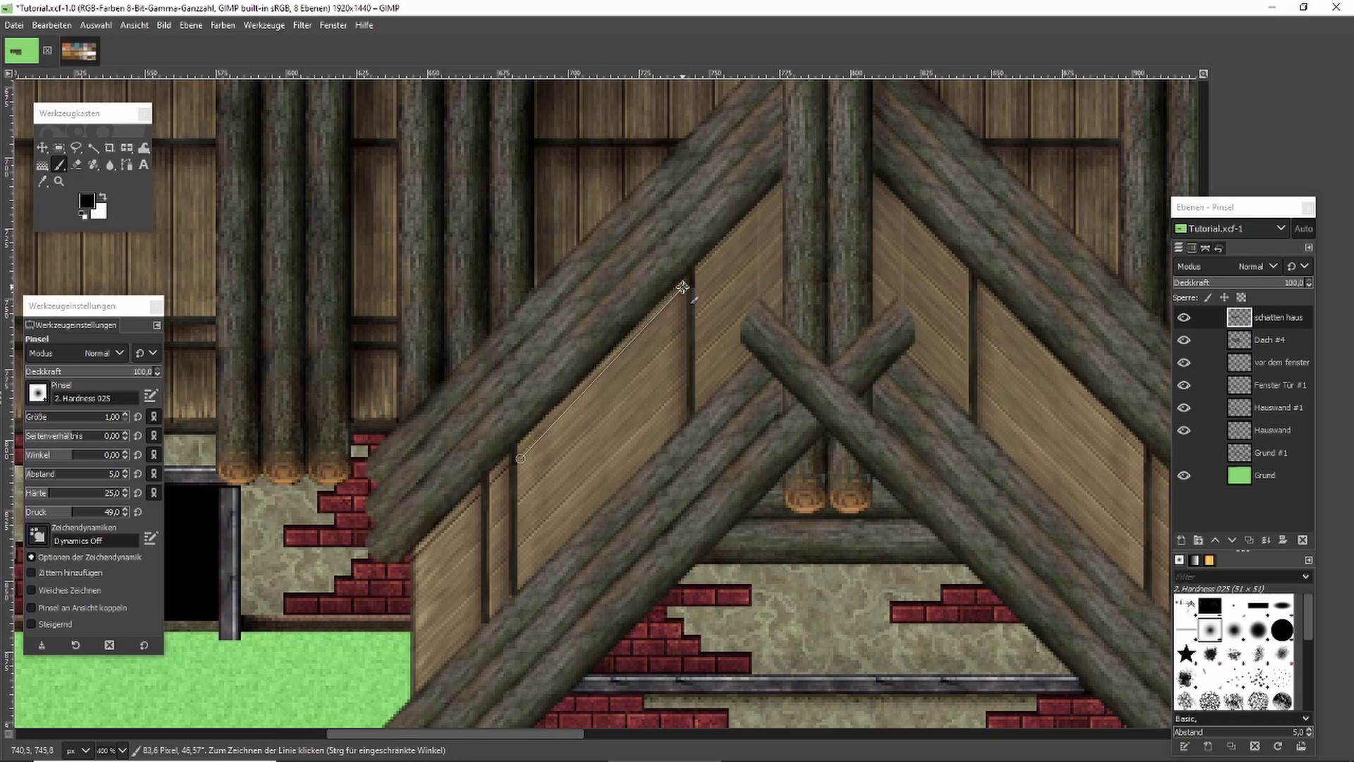
pyautogui.keyDown('shift'); pyautogui.click(687, 282); pyautogui.keyUp('shift')
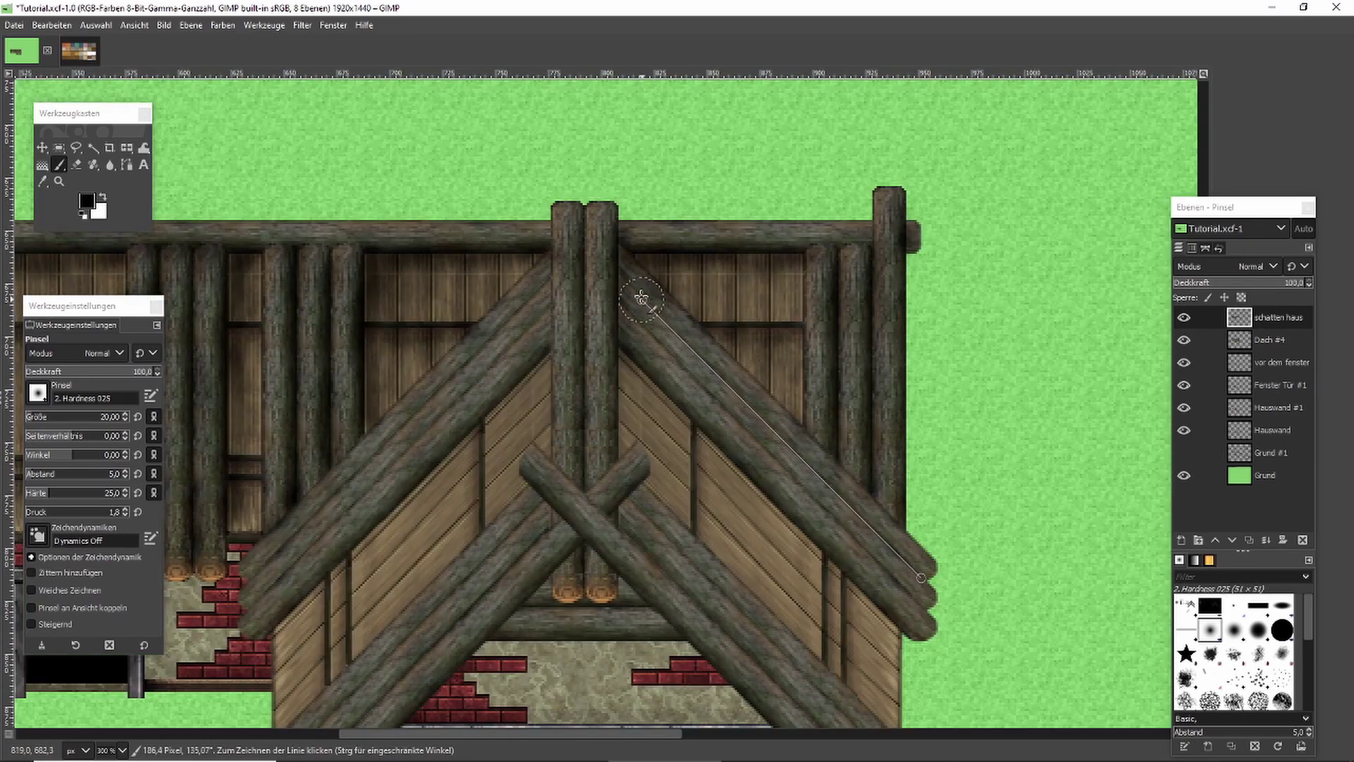
# Shade the seams between the diagonal logs on the gable's right slope with straight size 20 strokes, raising the force to 1.9.
pyautogui.keyDown('shift'); pyautogui.click(628, 283); pyautogui.keyUp('shift')
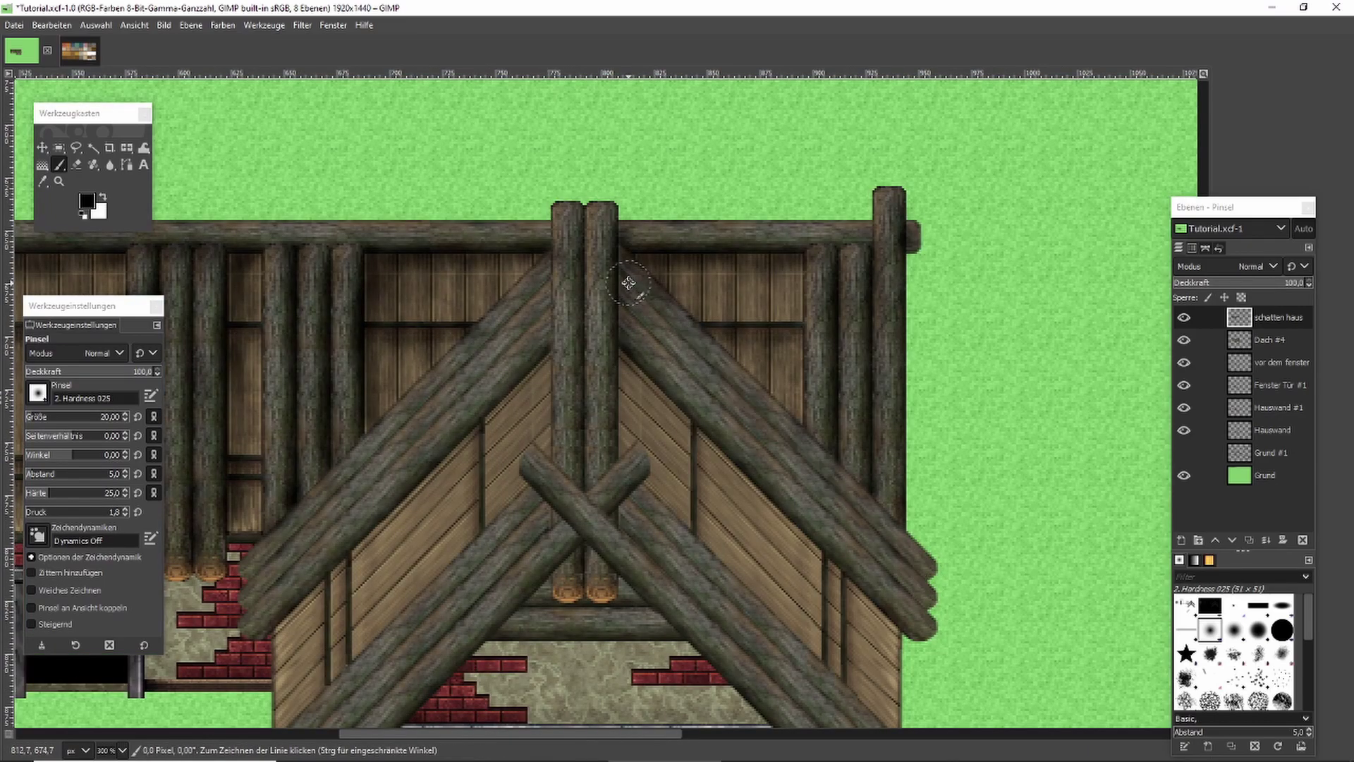
pyautogui.keyDown('shift'); pyautogui.click(926, 569); pyautogui.keyUp('shift')
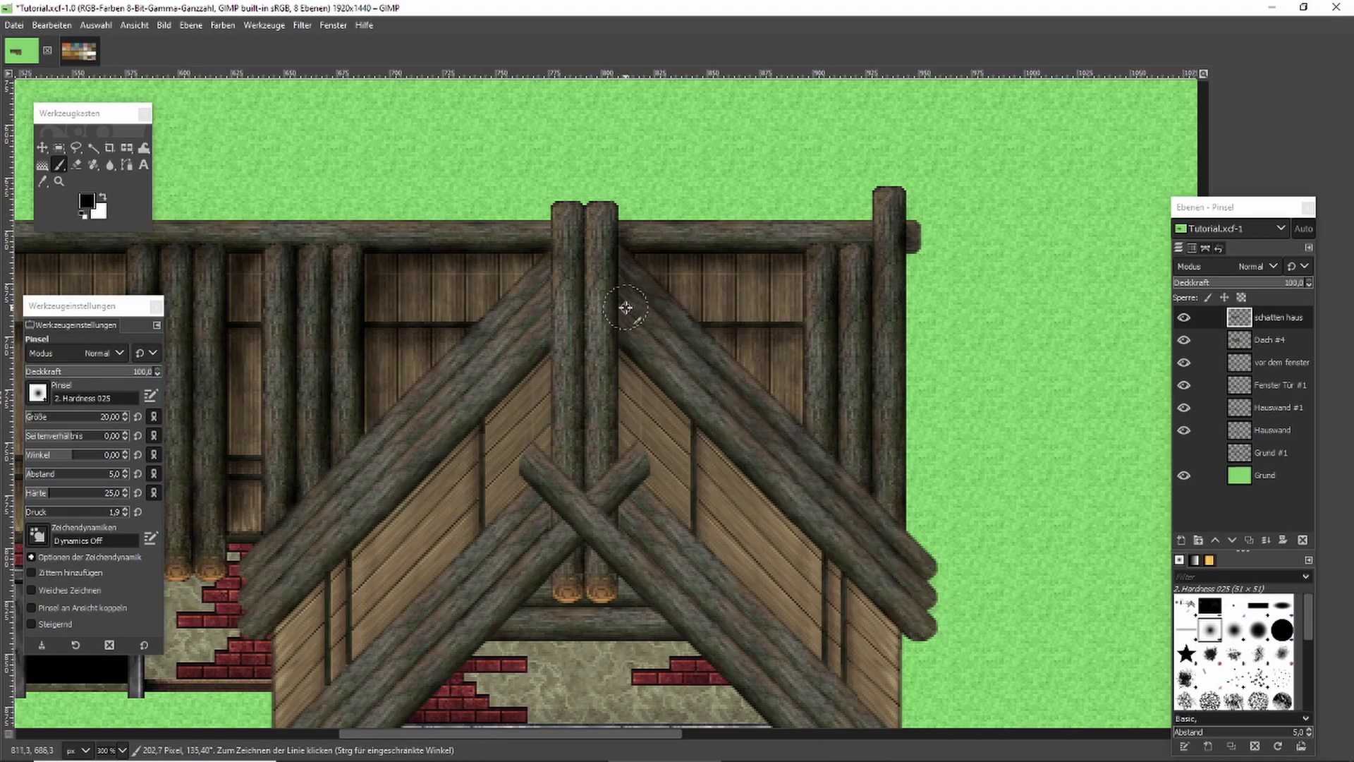
pyautogui.keyDown('shift'); pyautogui.click(917, 599); pyautogui.keyUp('shift')
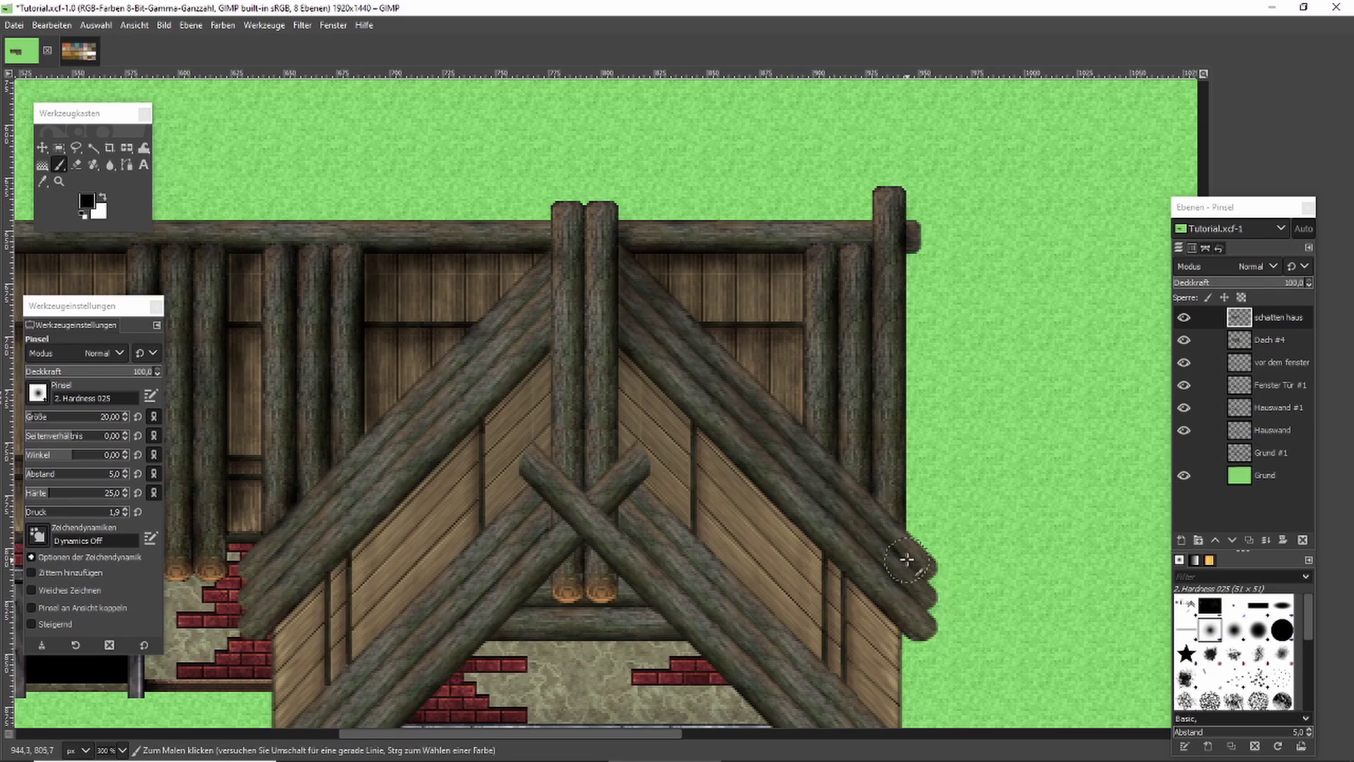
# Shade the seams between the diagonal logs on the gable's left slope with straight size 20 strokes at force 1.9.
pyautogui.scroll(-2, 909, 561)
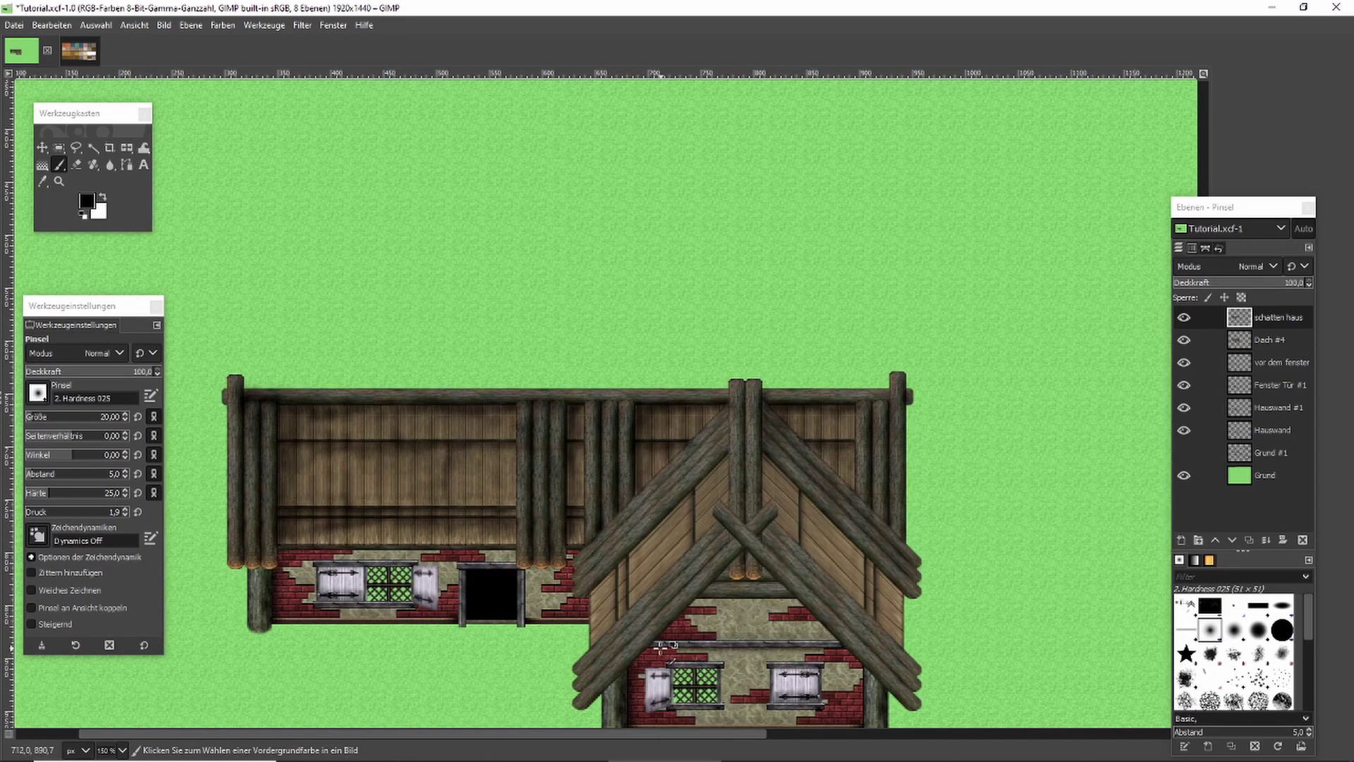
pyautogui.scroll(2, 833, 596)
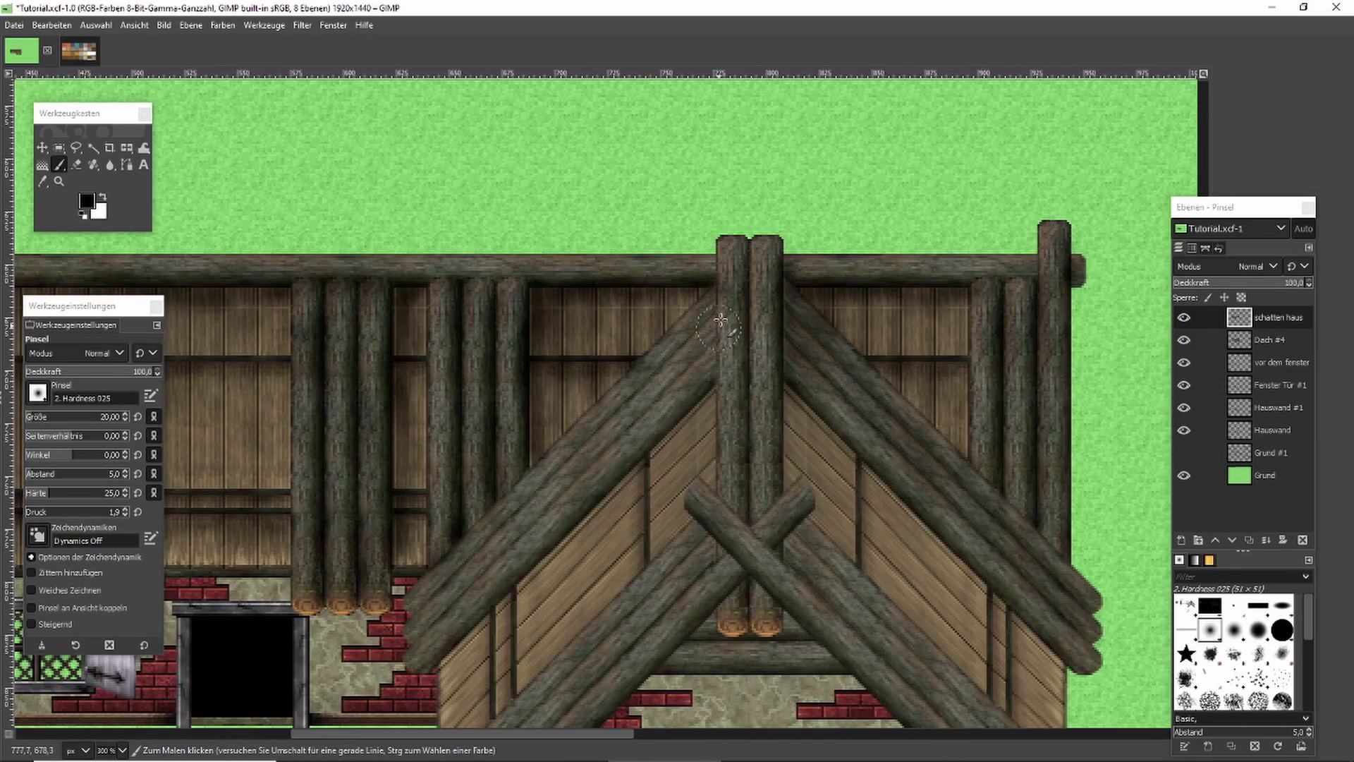
pyautogui.click(414, 611)
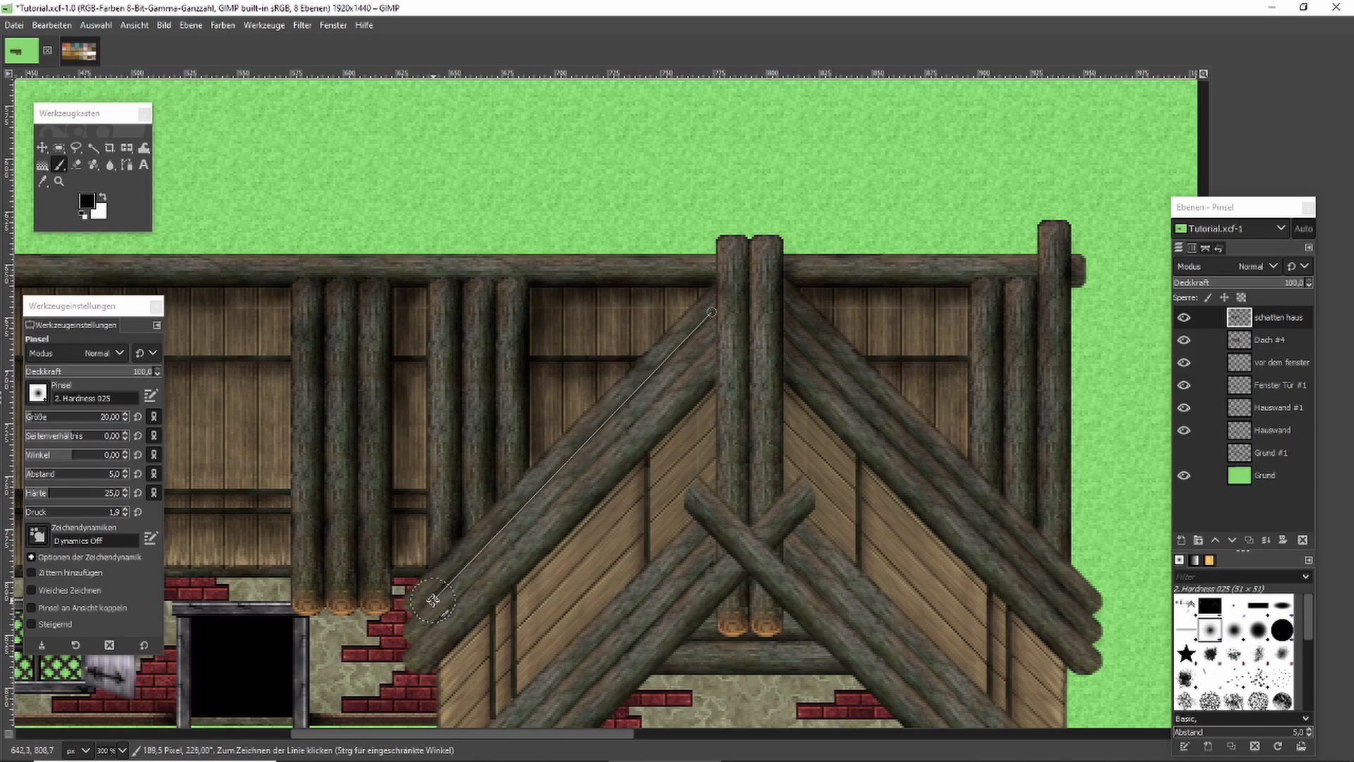
pyautogui.keyDown('shift'); pyautogui.click(715, 308); pyautogui.keyUp('shift')
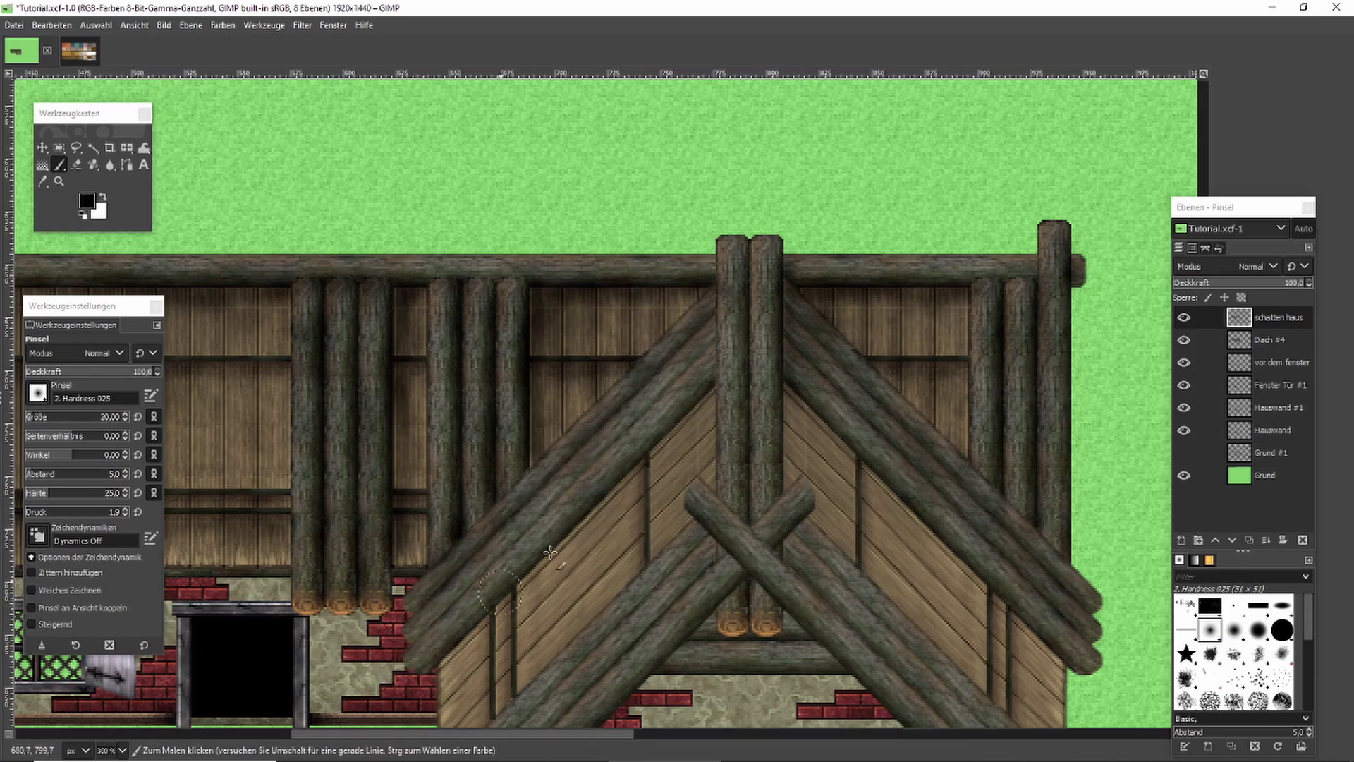
pyautogui.click(714, 347)
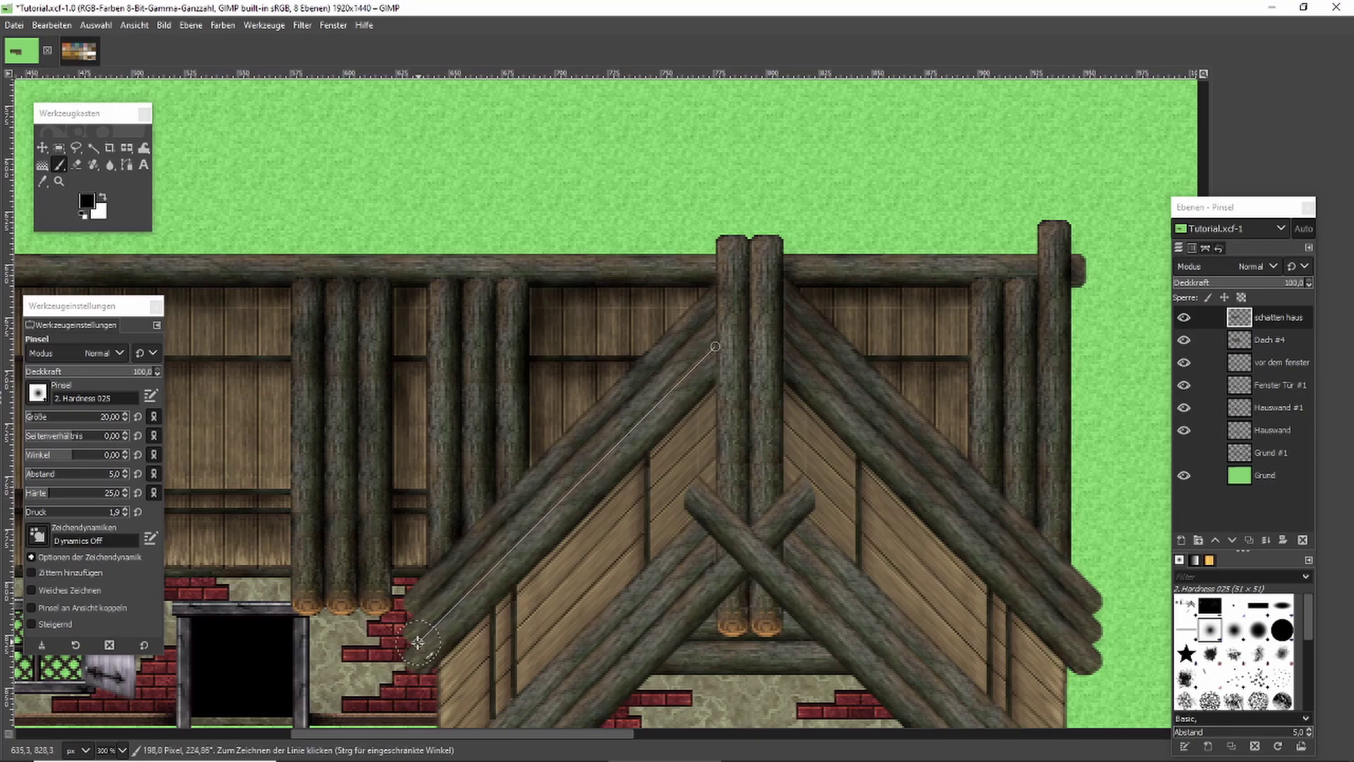
pyautogui.click(719, 338)
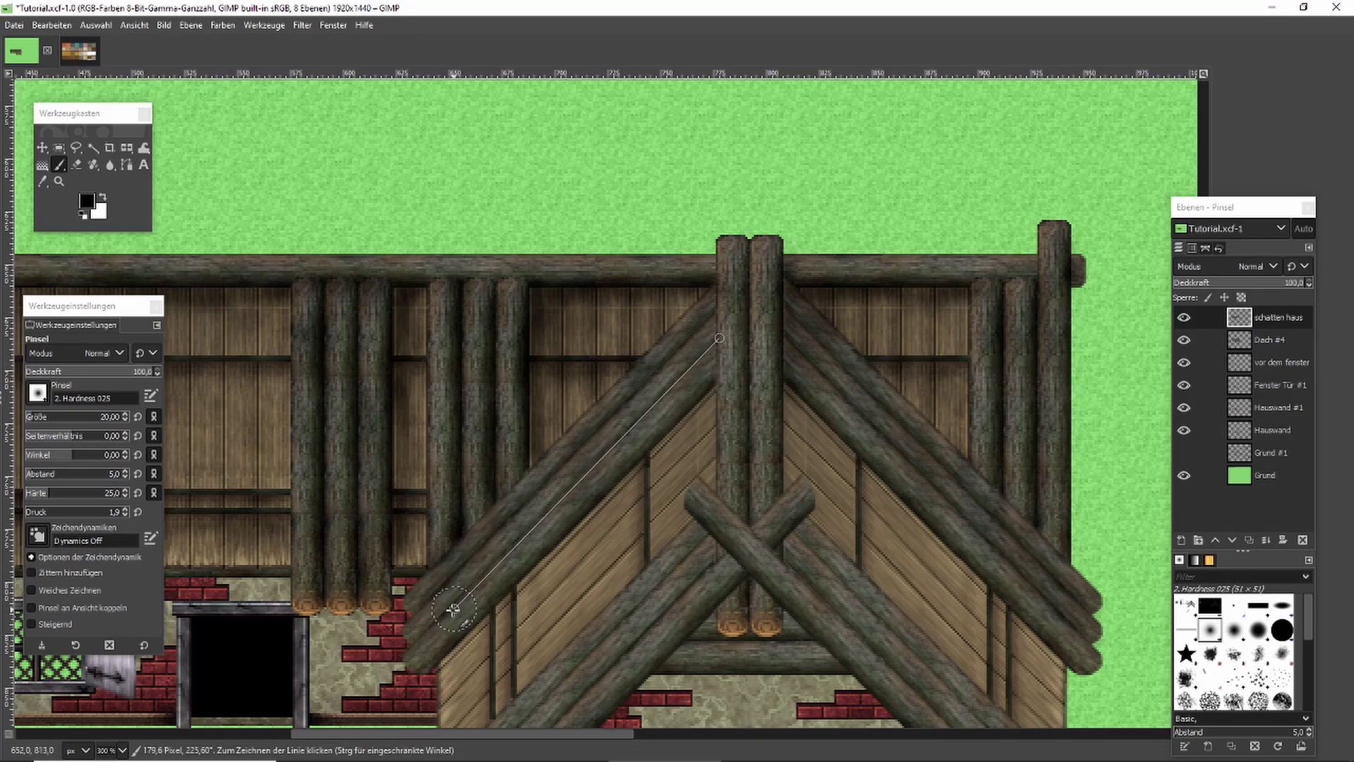
pyautogui.keyDown('shift'); pyautogui.click(420, 639); pyautogui.keyUp('shift')
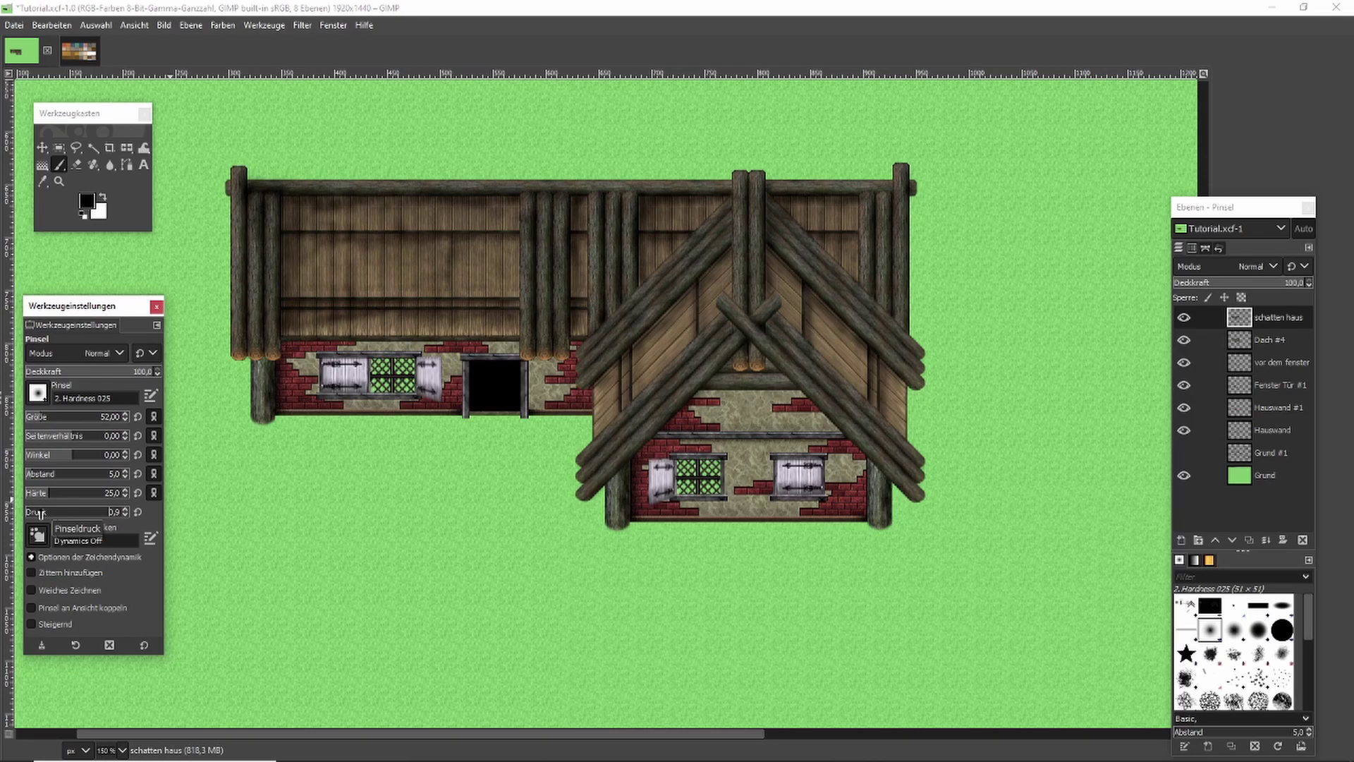
# Paint broad soft shadows over the gable and roof planks with a size 52 brush, setting the force to 1.0.
pyautogui.keyDown('ctrl'); pyautogui.scroll(1, 965, 289); pyautogui.keyUp('ctrl')
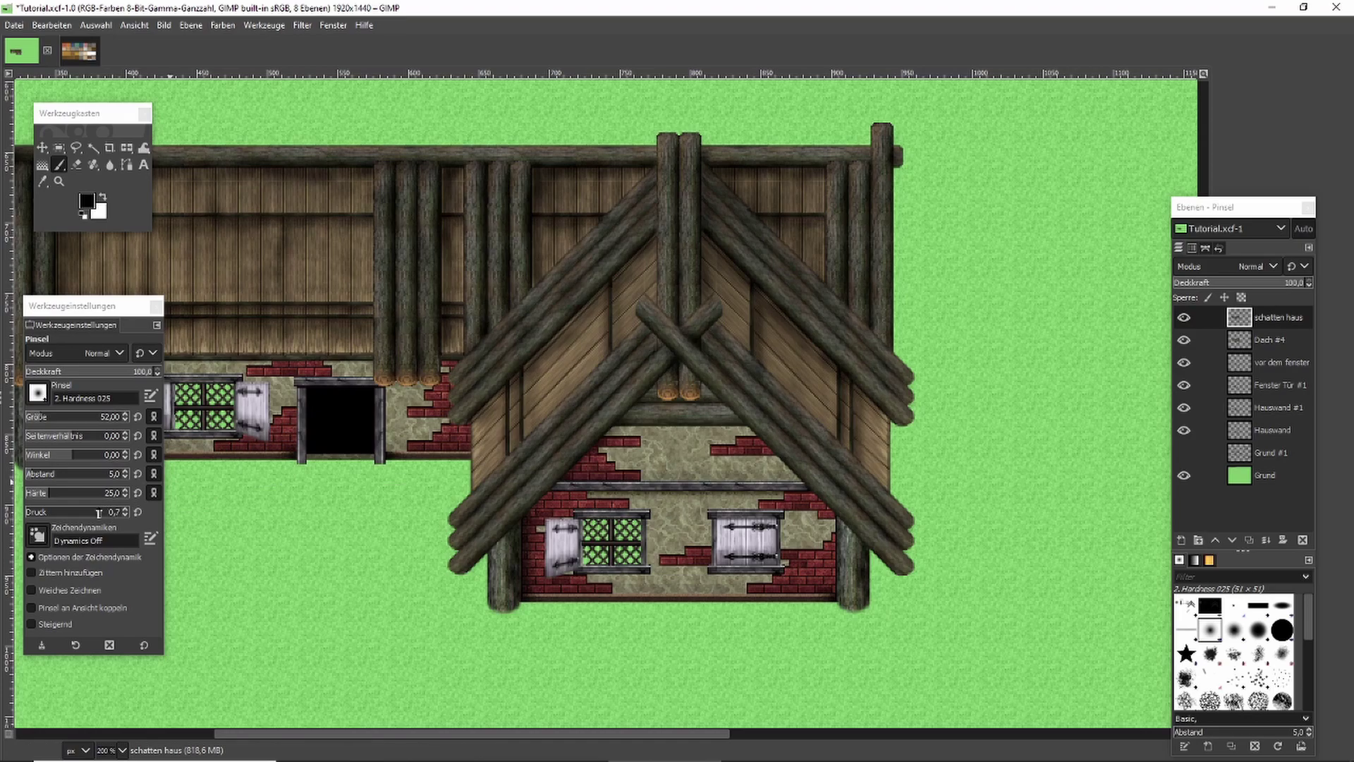
pyautogui.scroll(1, 98, 513)
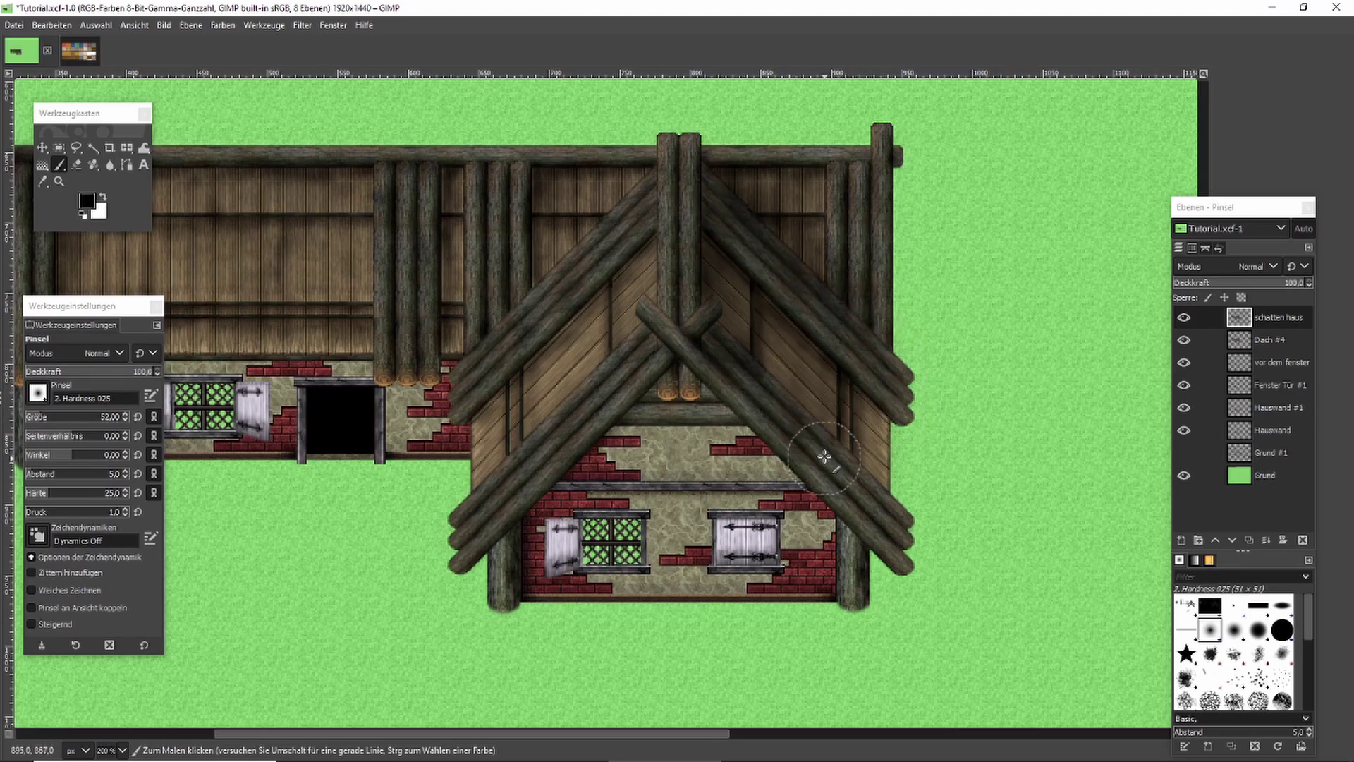
pyautogui.keyDown('ctrl'); pyautogui.scroll(-2, 873, 452); pyautogui.keyUp('ctrl')
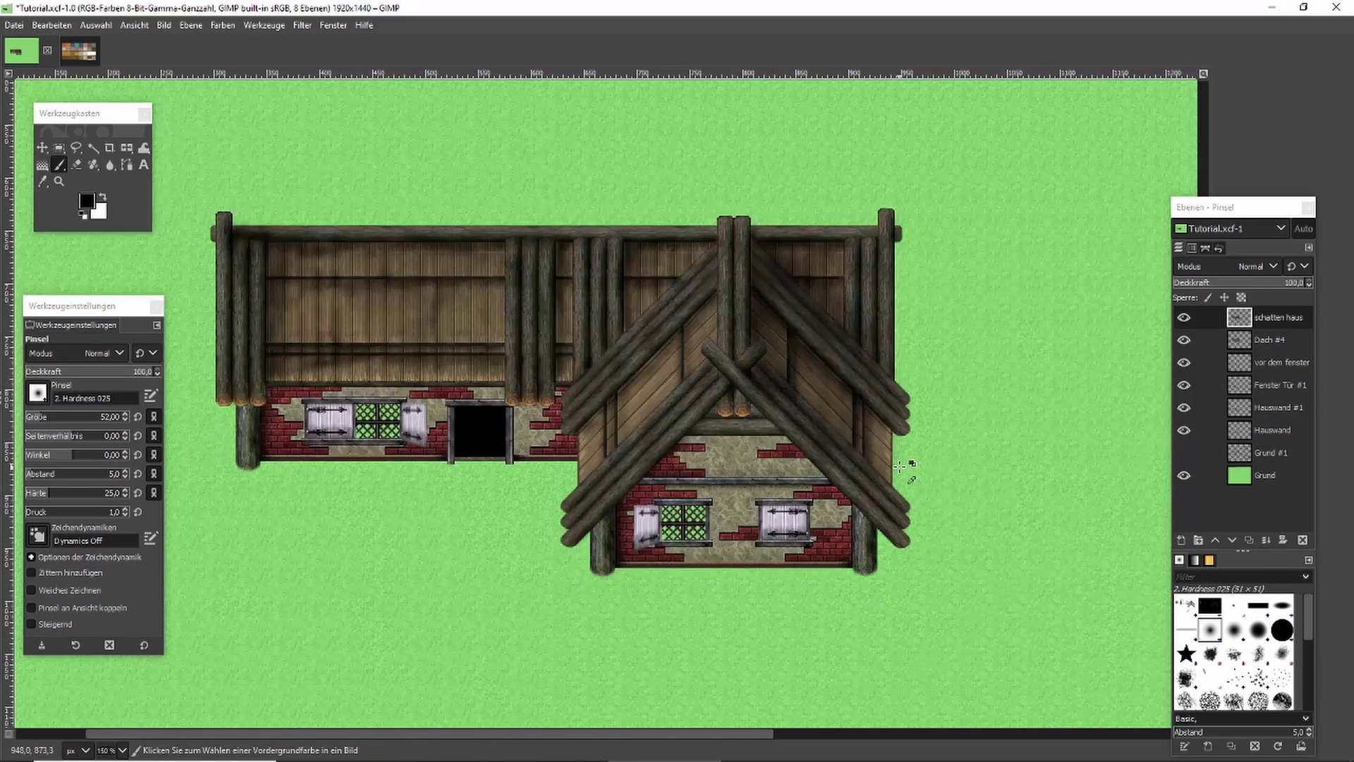
pyautogui.keyDown('ctrl'); pyautogui.scroll(1, 794, 467); pyautogui.keyUp('ctrl')
pyautogui.keyDown('ctrl'); pyautogui.scroll(-1, 729, 323); pyautogui.keyUp('ctrl')
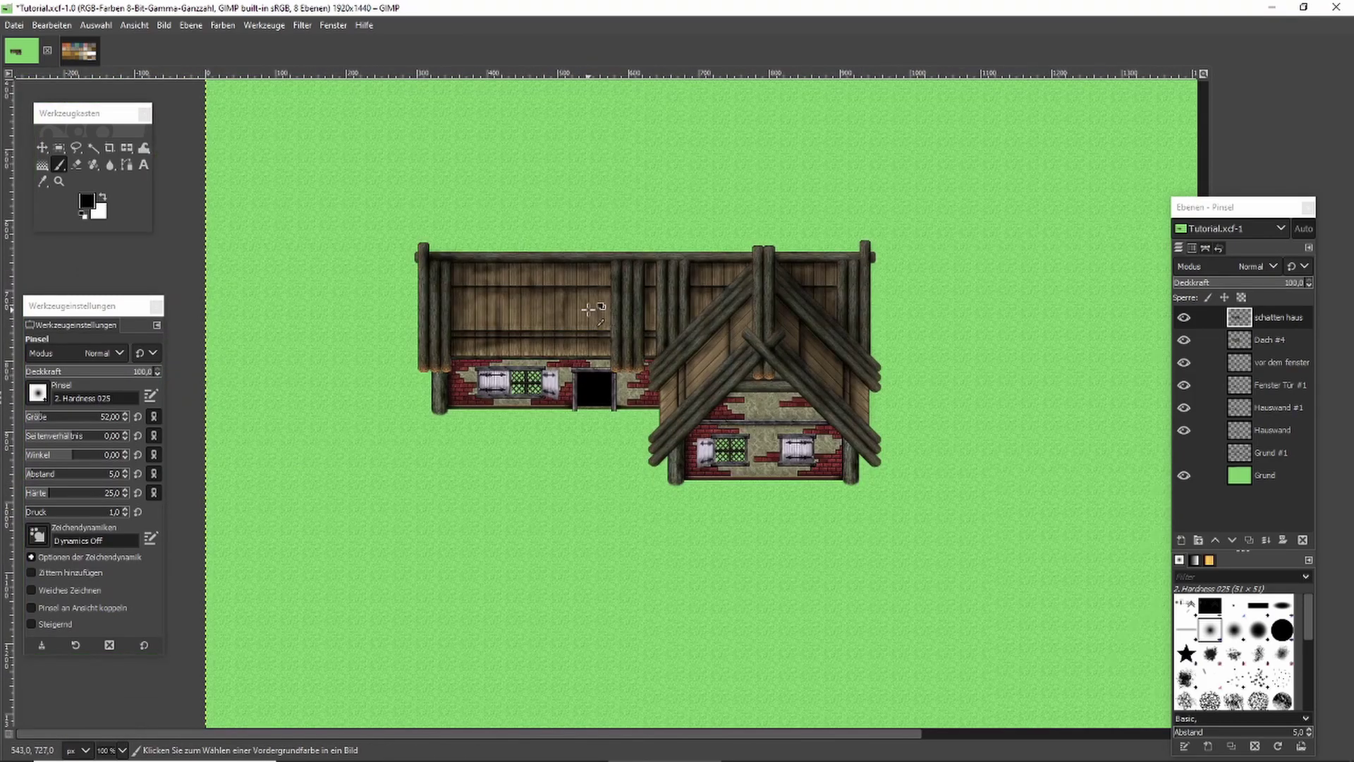
pyautogui.keyDown('ctrl'); pyautogui.scroll(1, 780, 289); pyautogui.keyUp('ctrl')
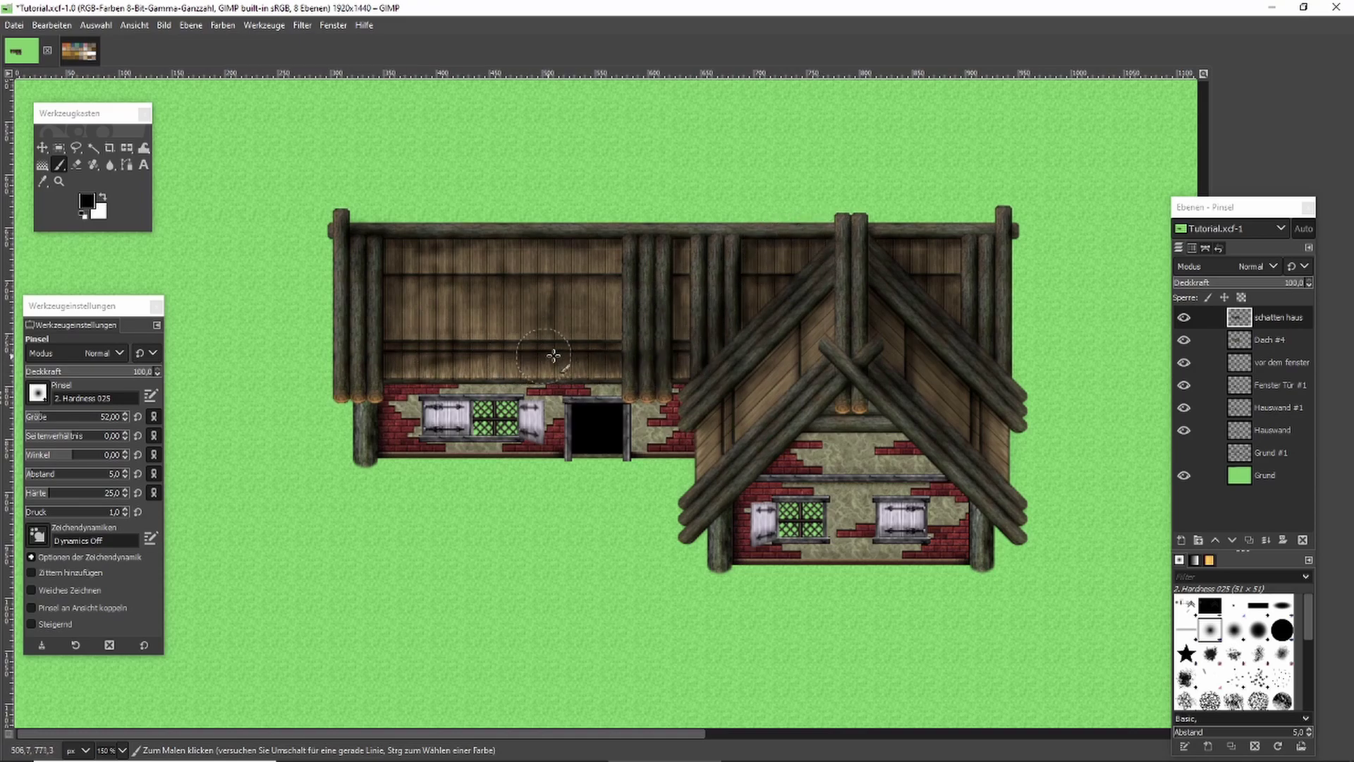
# Outline the upper right end of the crossed gable logs with Free Select, erase the shadow inside it, and clear the selection.
pyautogui.scroll(4, 928, 364)
pyautogui.click(76, 148)
pyautogui.scroll(1, 834, 230)
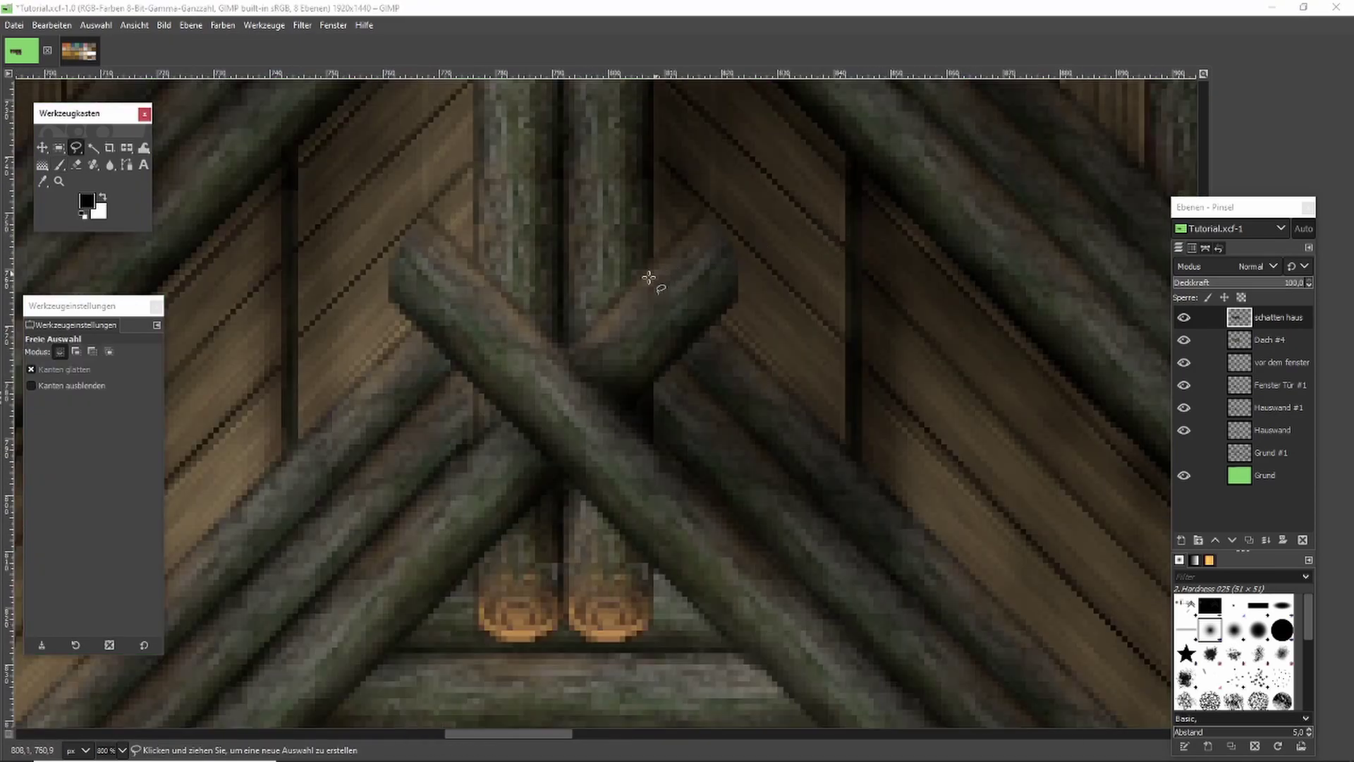
pyautogui.click(563, 349)
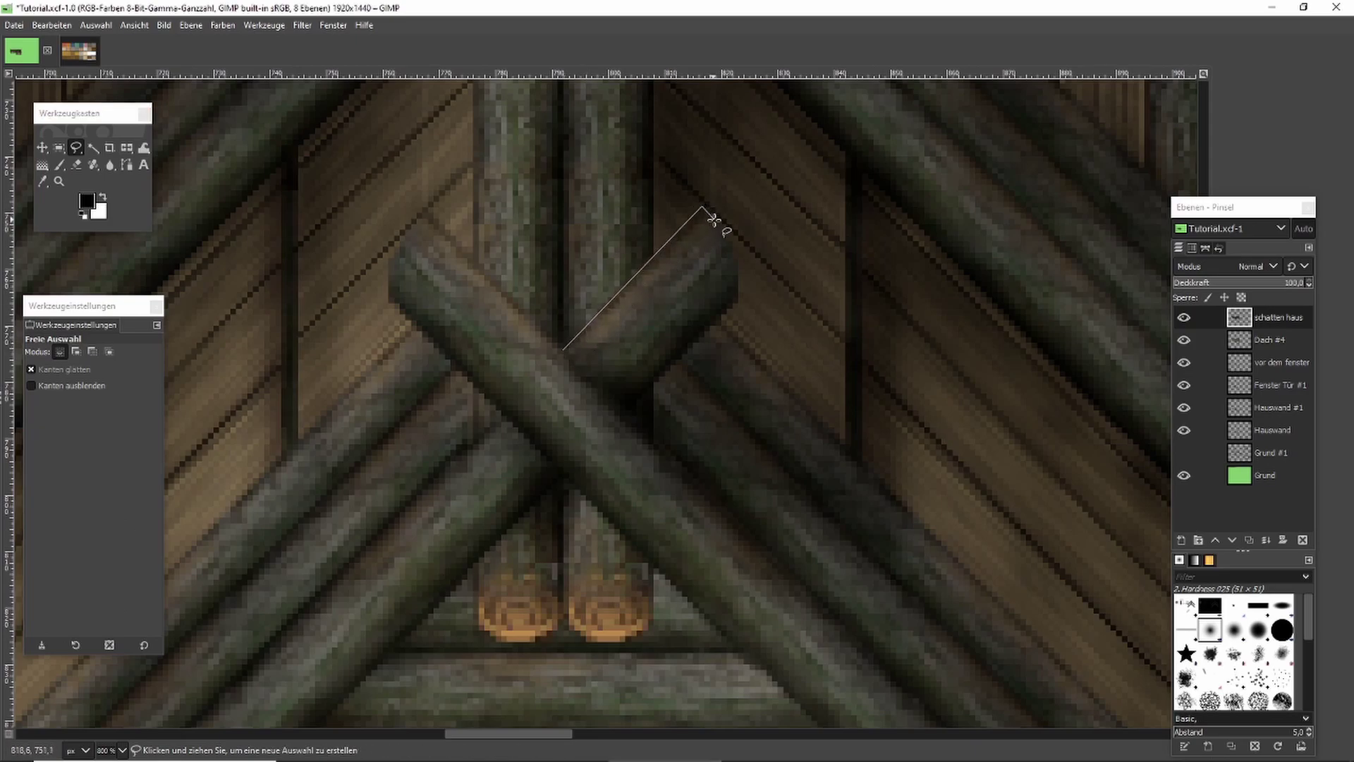
pyautogui.click(738, 304)
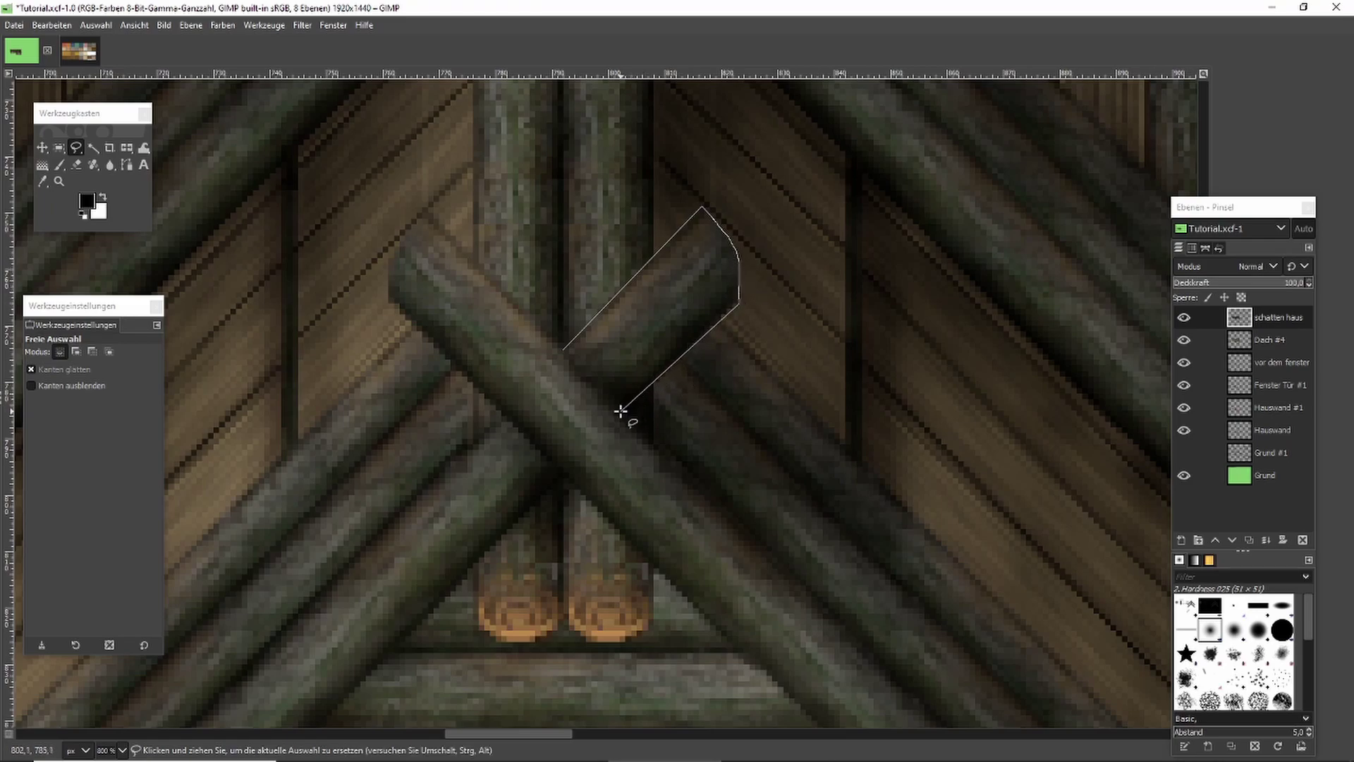
pyautogui.click(559, 353)
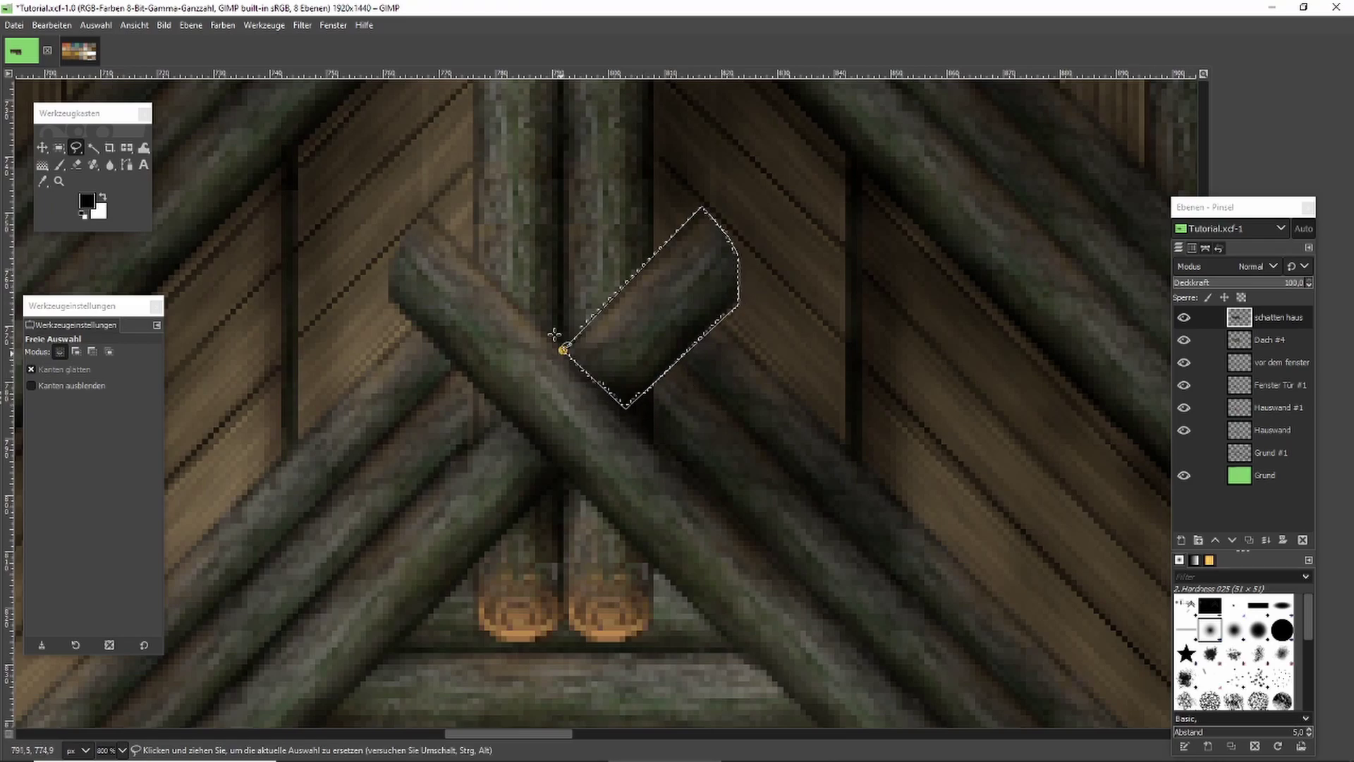
pyautogui.press('Return')
pyautogui.click(76, 164)
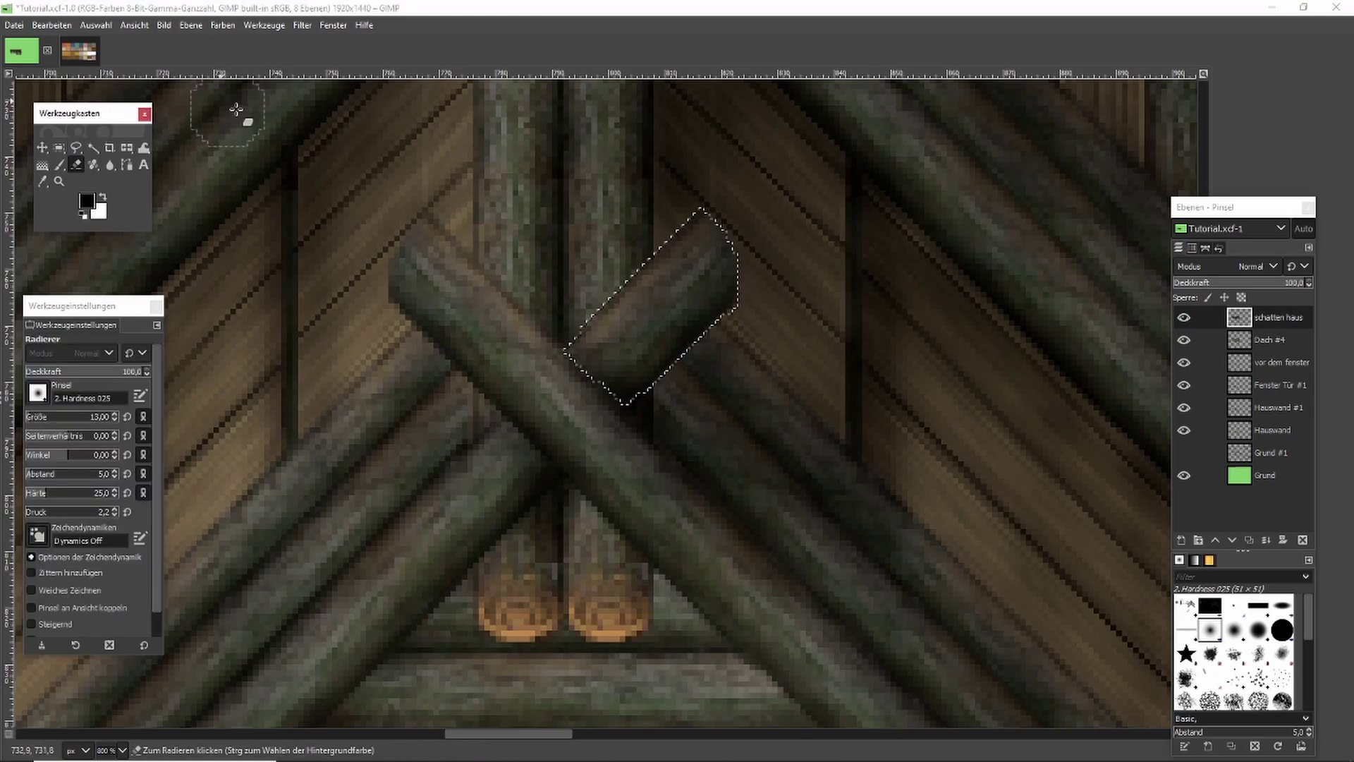
pyautogui.moveTo(695, 218)
pyautogui.mouseDown()
pyautogui.moveTo(656, 259)
pyautogui.moveTo(694, 228)
pyautogui.moveTo(668, 260)
pyautogui.moveTo(708, 248)
pyautogui.moveTo(654, 260)
pyautogui.moveTo(671, 262)
pyautogui.moveTo(623, 301)
pyautogui.moveTo(704, 248)
pyautogui.moveTo(717, 264)
pyautogui.moveTo(615, 314)
pyautogui.moveTo(695, 205)
pyautogui.moveTo(635, 318)
pyautogui.mouseUp()
pyautogui.hotkey('ctrl', 'shift', 'a')
pyautogui.click(59, 148)
pyautogui.click(368, 166)
pyautogui.scroll(-2, 578, 155)
pyautogui.scroll(-3, 688, 158)
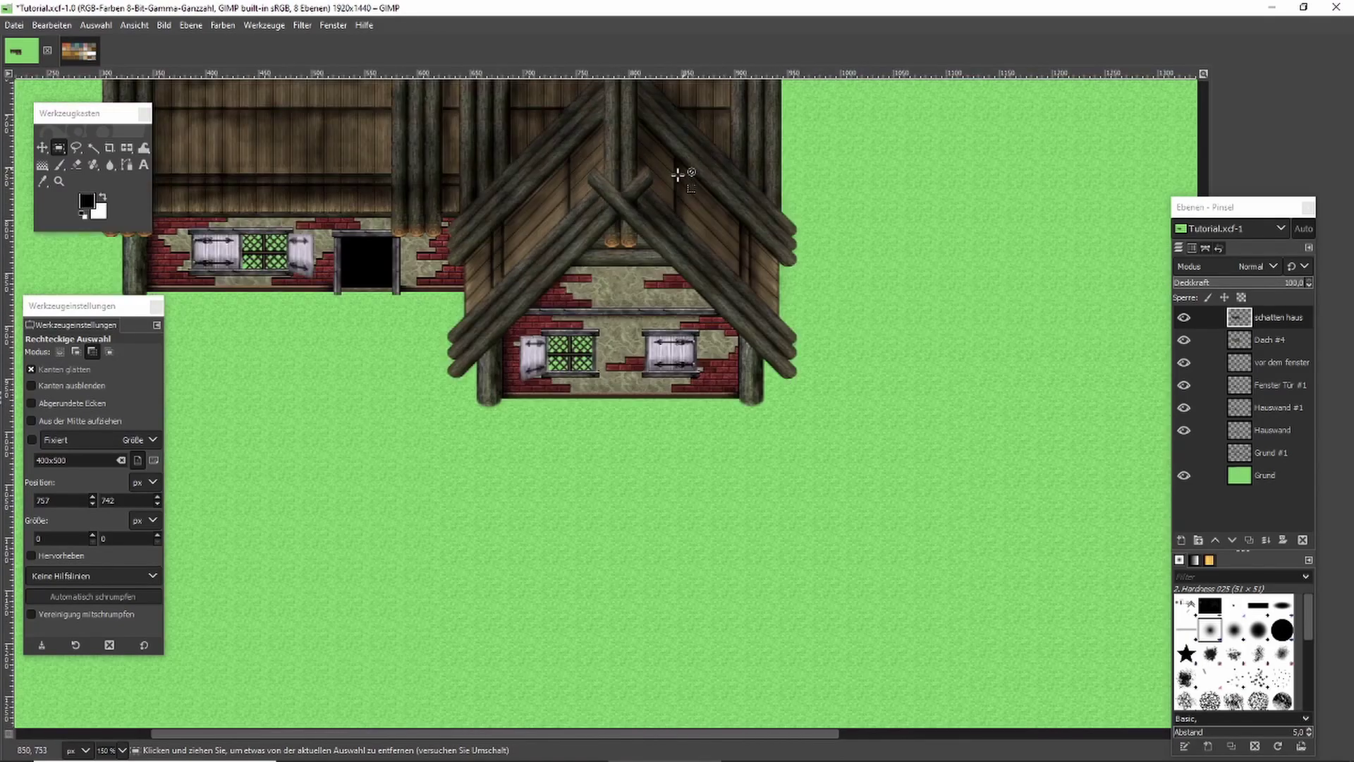
pyautogui.scroll(1, 660, 310)
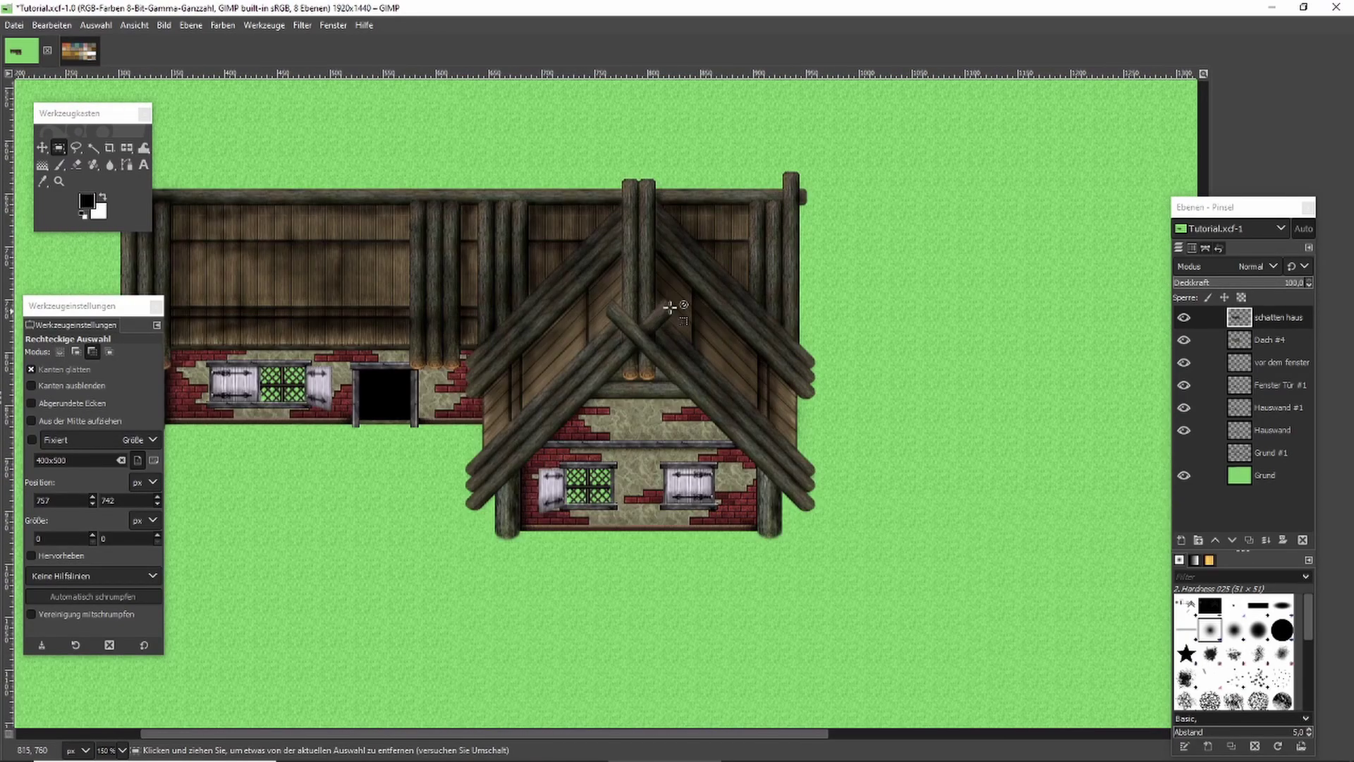
pyautogui.scroll(3, 666, 297)
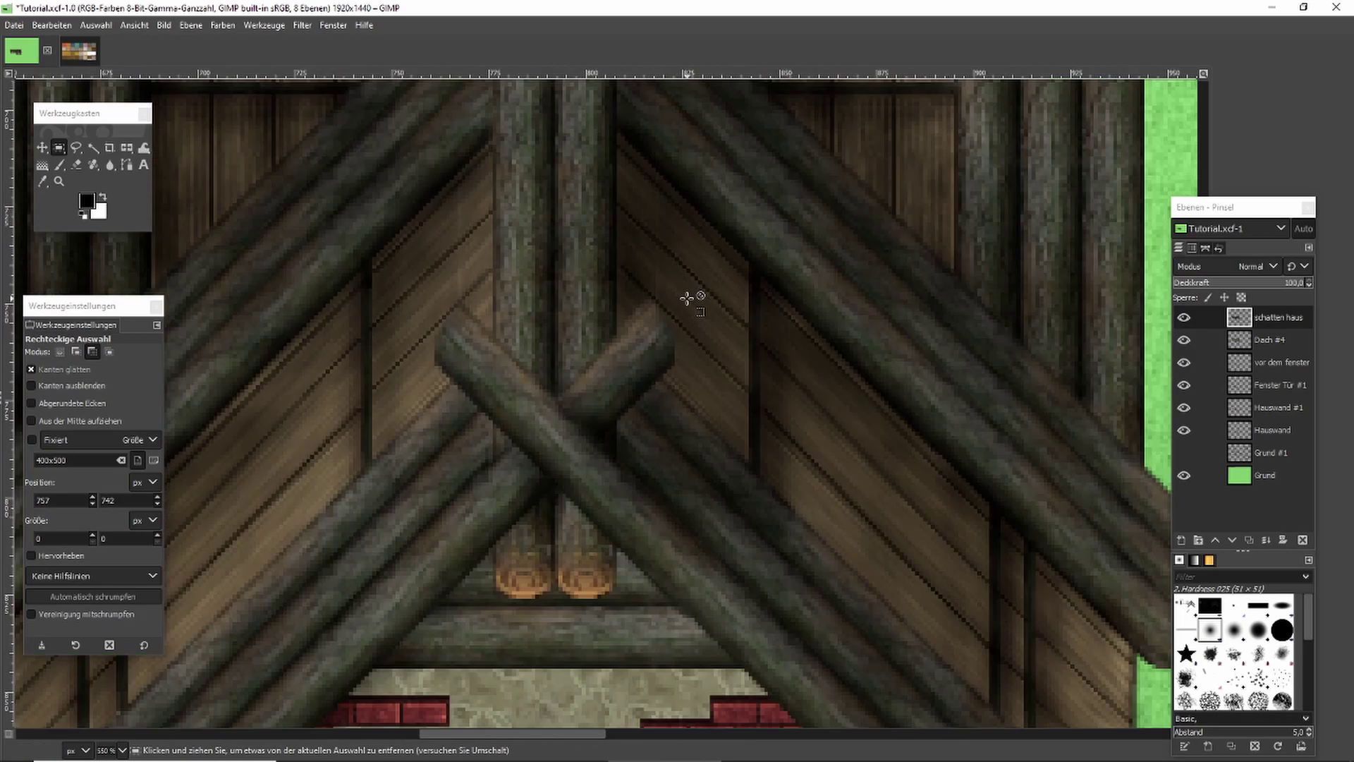
pyautogui.scroll(-4, 690, 296)
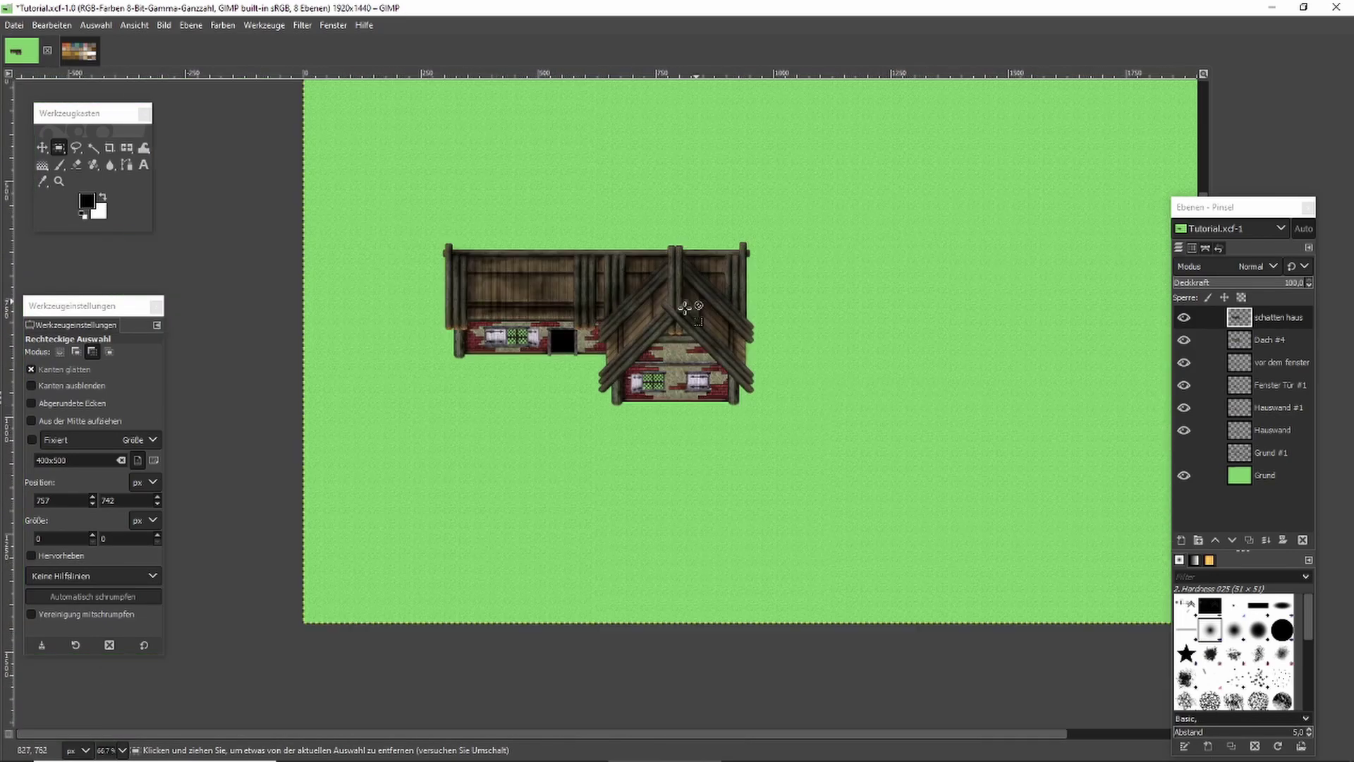
# With the shadow layer hidden, copy the 17 × 14 px lower end of the first roof plank on Dach #4 and anchor it 2 px lower.
pyautogui.scroll(1, 549, 342)
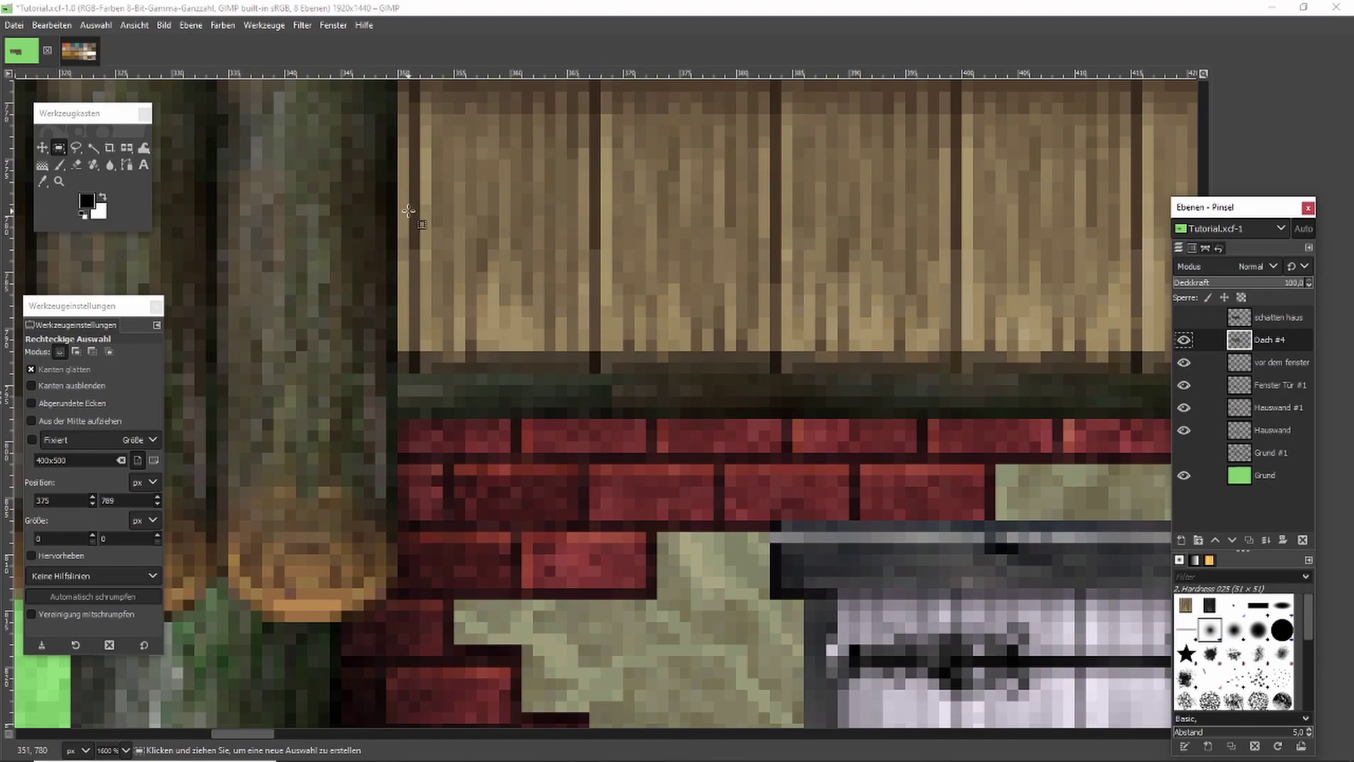
pyautogui.moveTo(408, 211); pyautogui.dragTo(600, 373)
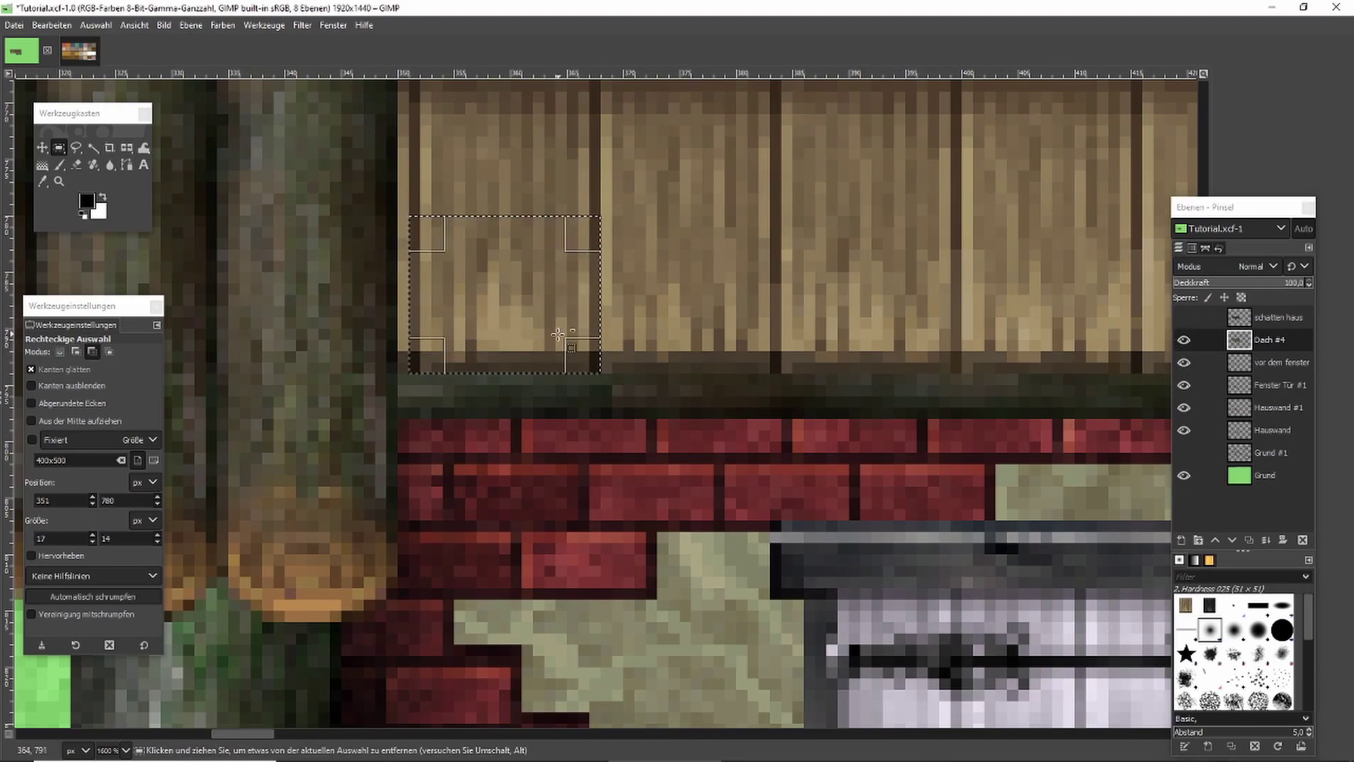
pyautogui.hotkey('ctrl', 'c')
pyautogui.hotkey('ctrl', 'v')
pyautogui.press('Down')
pyautogui.press('Down')
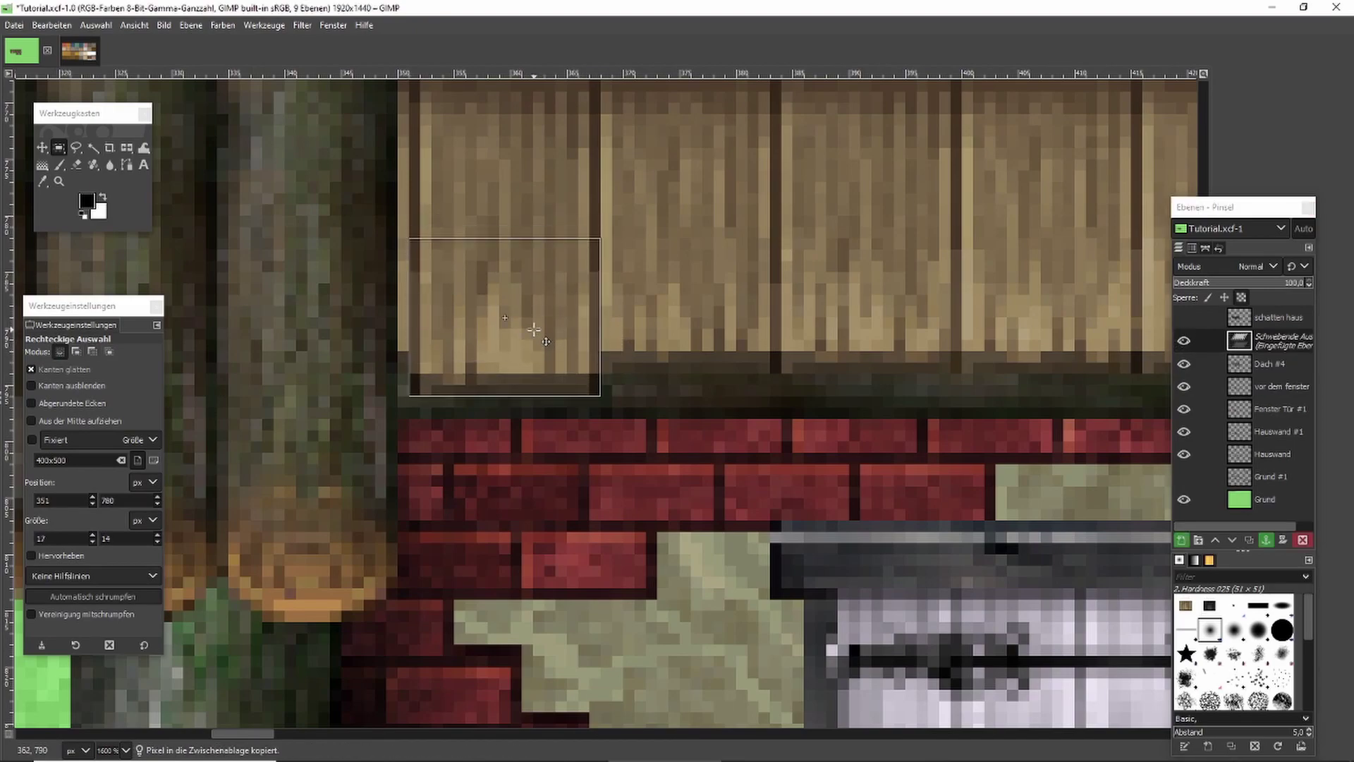
pyautogui.click(653, 294)
# Lengthen the third roof plank by duplicating its 17 × 14 px lower end and anchoring the copy slightly further down.
pyautogui.scroll(-1, 658, 293)
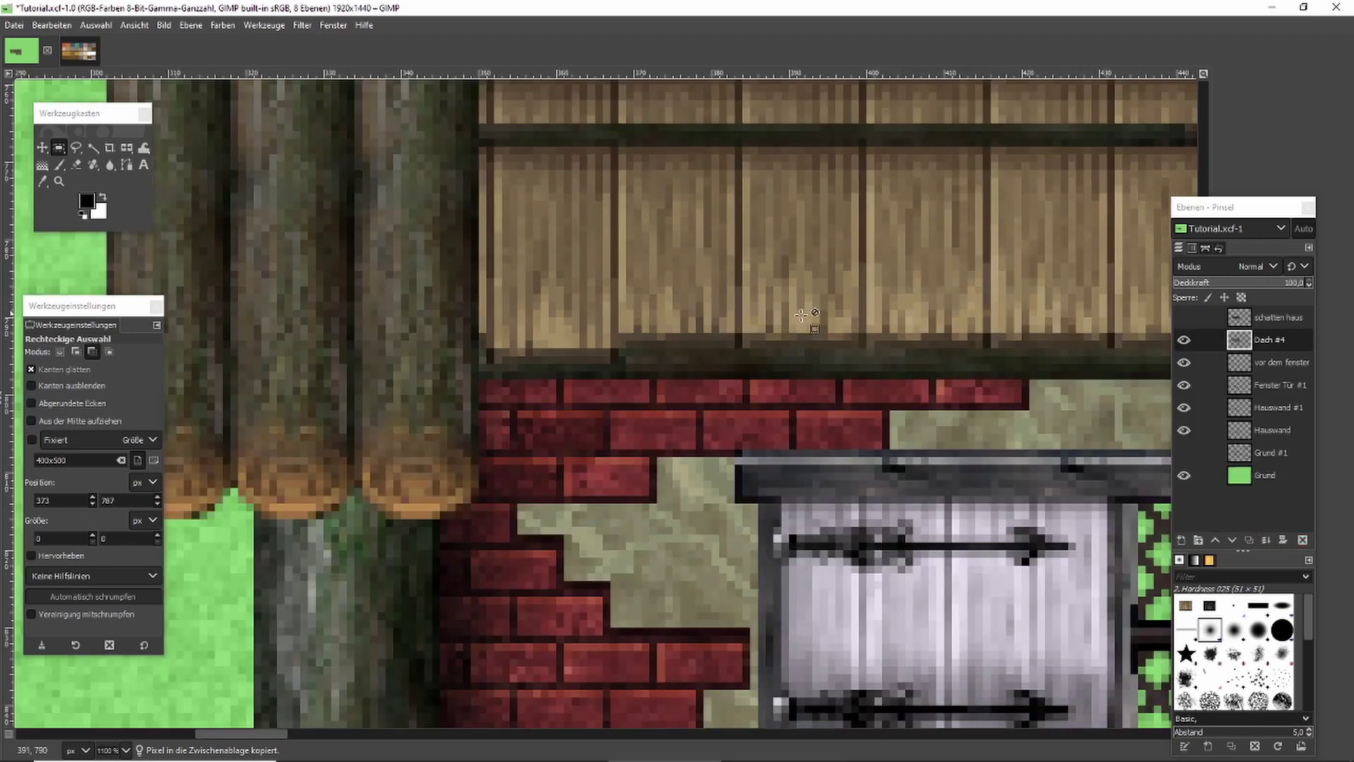
pyautogui.scroll(1, 912, 328)
pyautogui.moveTo(671, 220); pyautogui.dragTo(846, 357)
pyautogui.hotkey('ctrl', 'v')
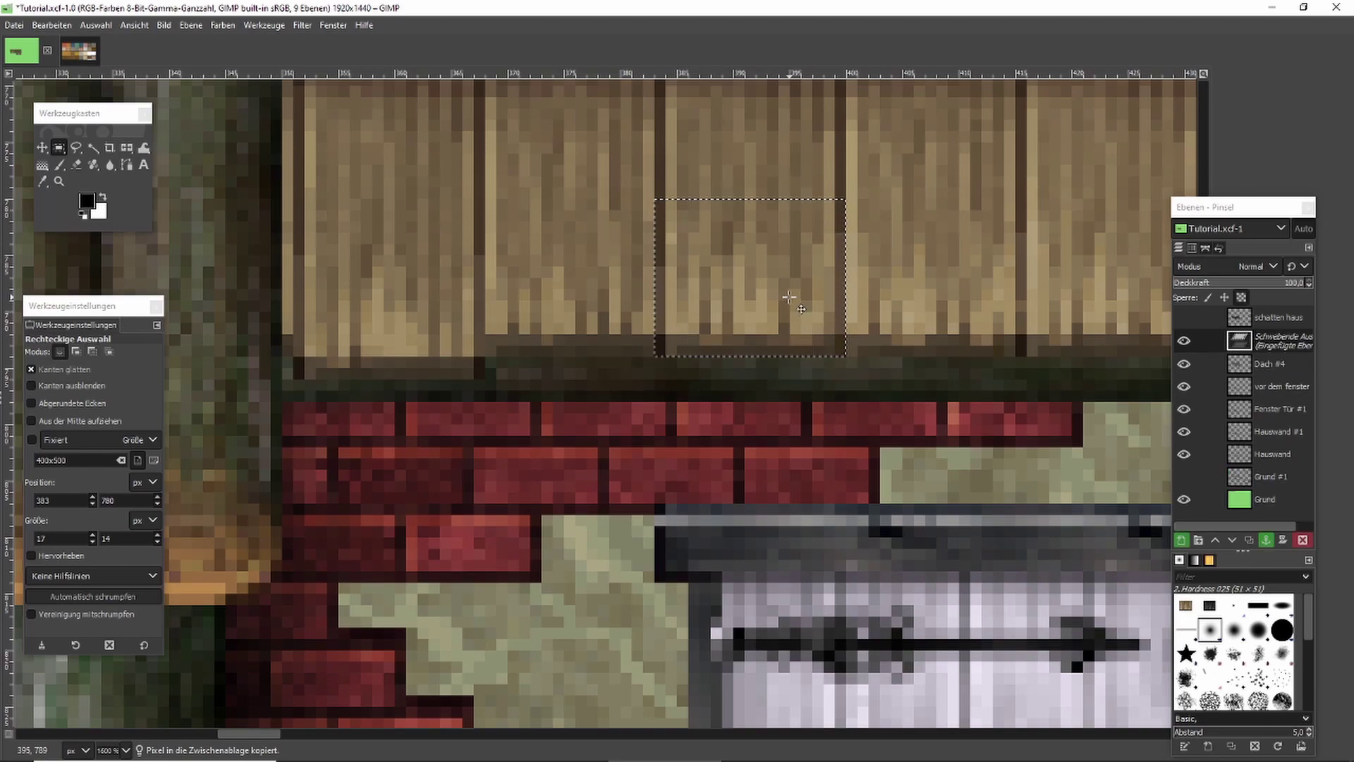
pyautogui.click(897, 287)
# Lengthen the fifth roof plank by duplicating its 17 × 18 px lower end and anchoring the copy 2 px lower.
pyautogui.scroll(-5, 889, 290)
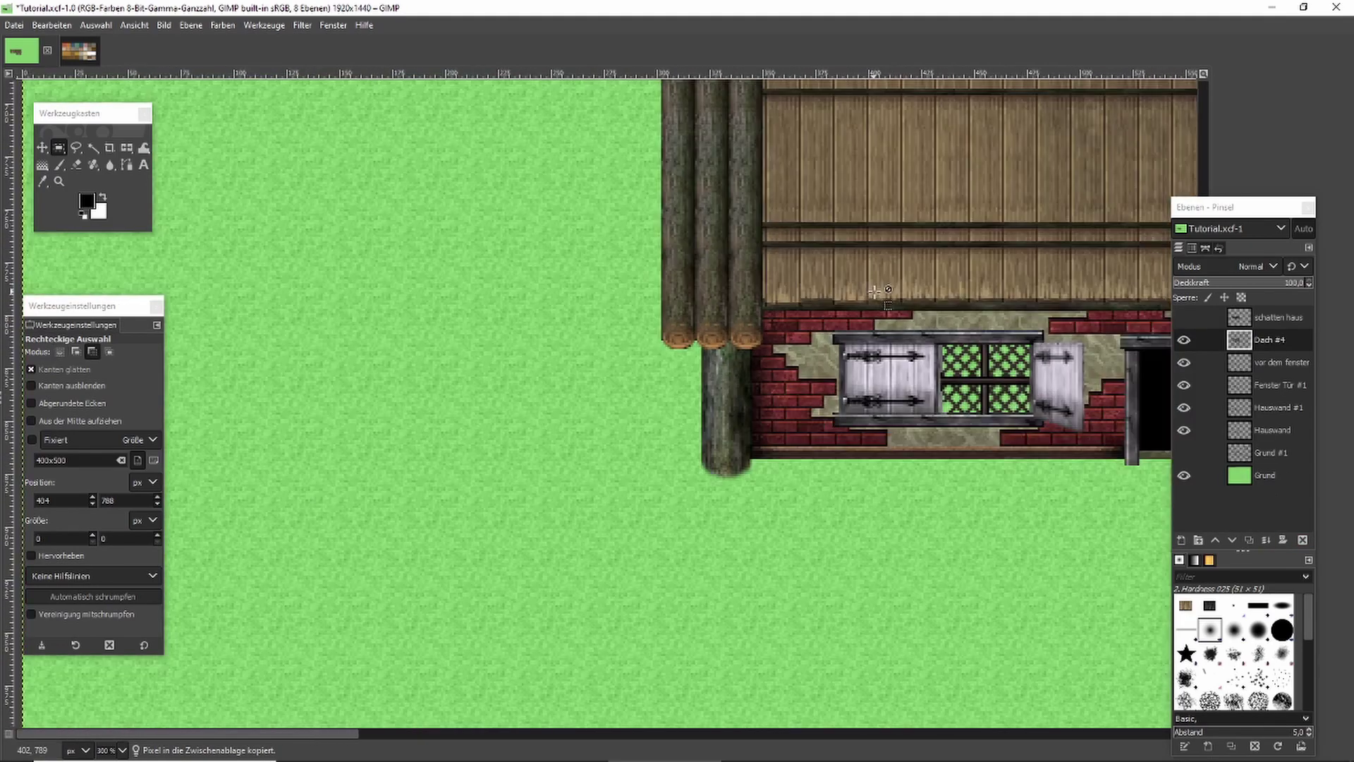
pyautogui.scroll(3, 1107, 289)
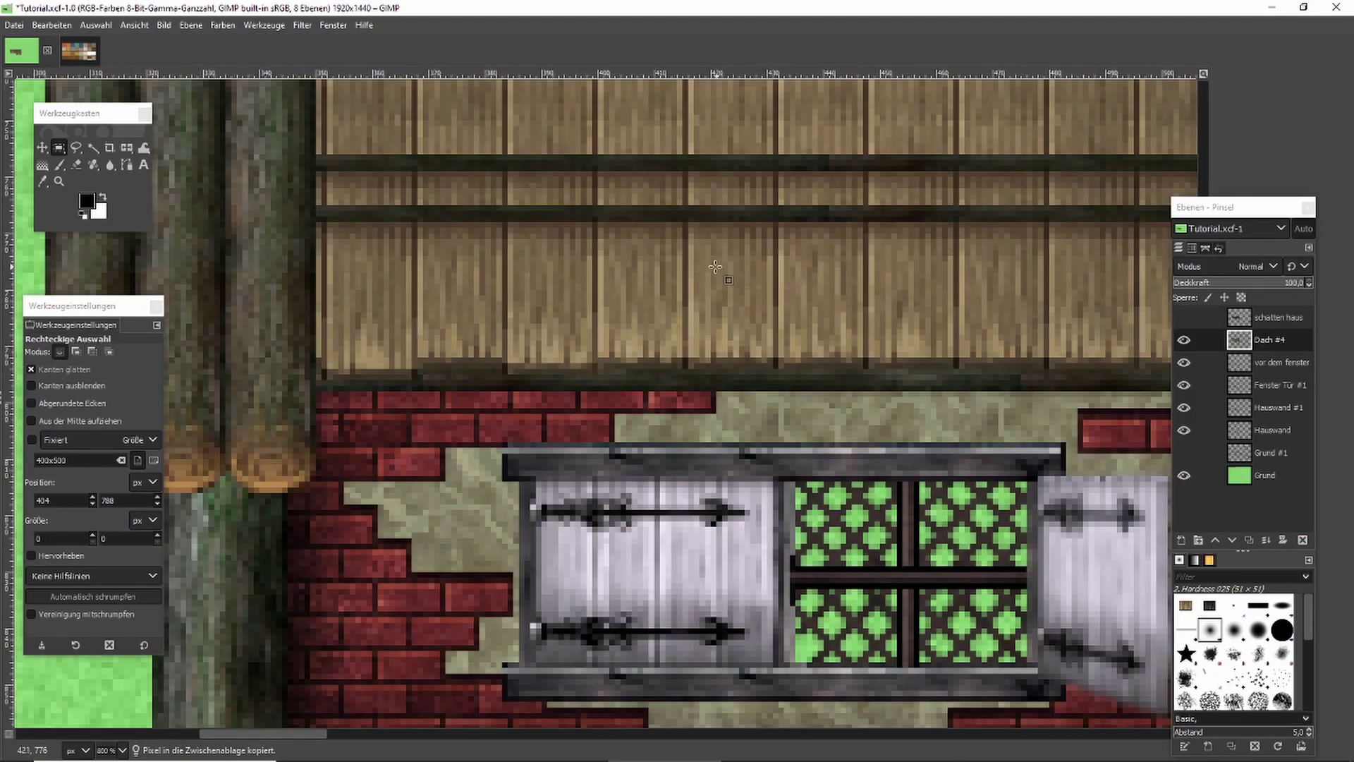
pyautogui.scroll(1, 709, 300)
pyautogui.moveTo(673, 261); pyautogui.dragTo(805, 402)
pyautogui.hotkey('ctrl', 'v')
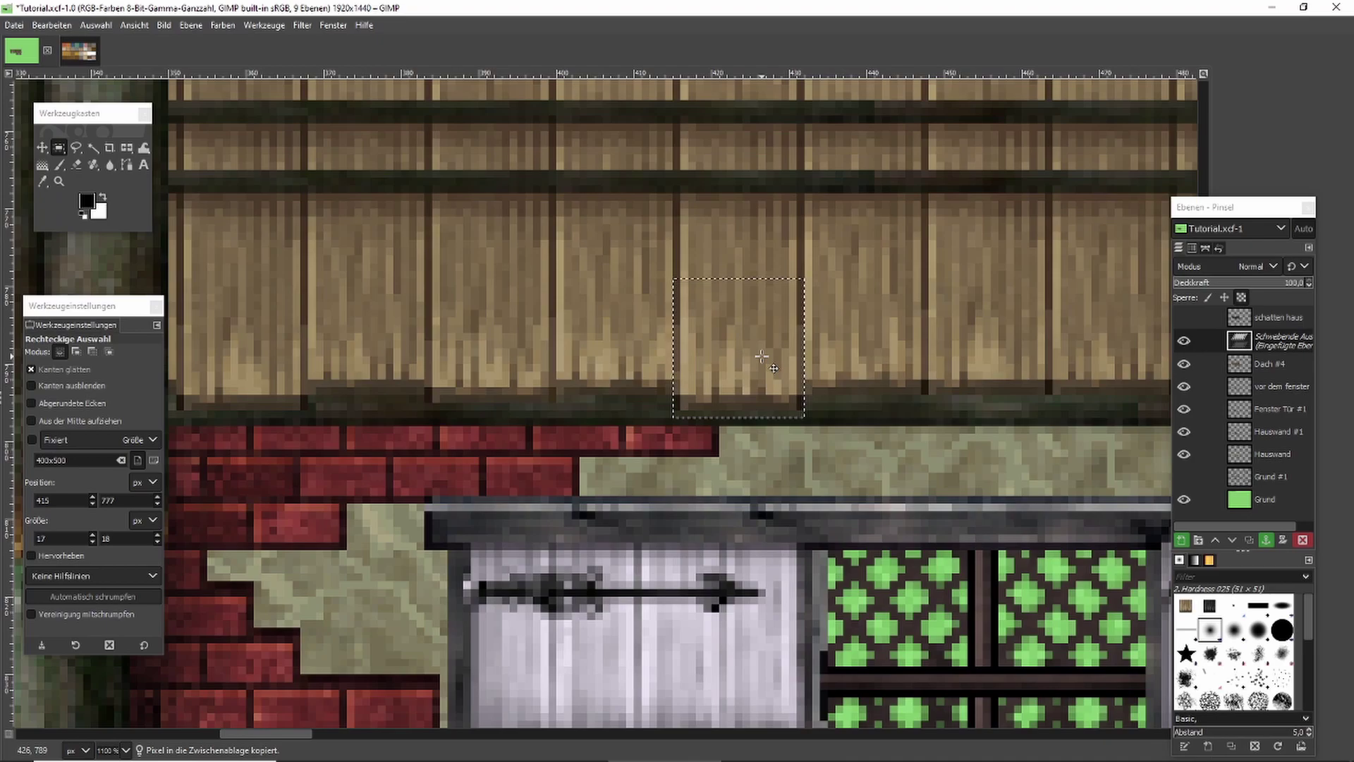
pyautogui.click(857, 347)
# Lengthen the seventh roof plank by duplicating its 17 × 16 px lower end and anchoring the copy 2 px lower.
pyautogui.scroll(-4, 974, 362)
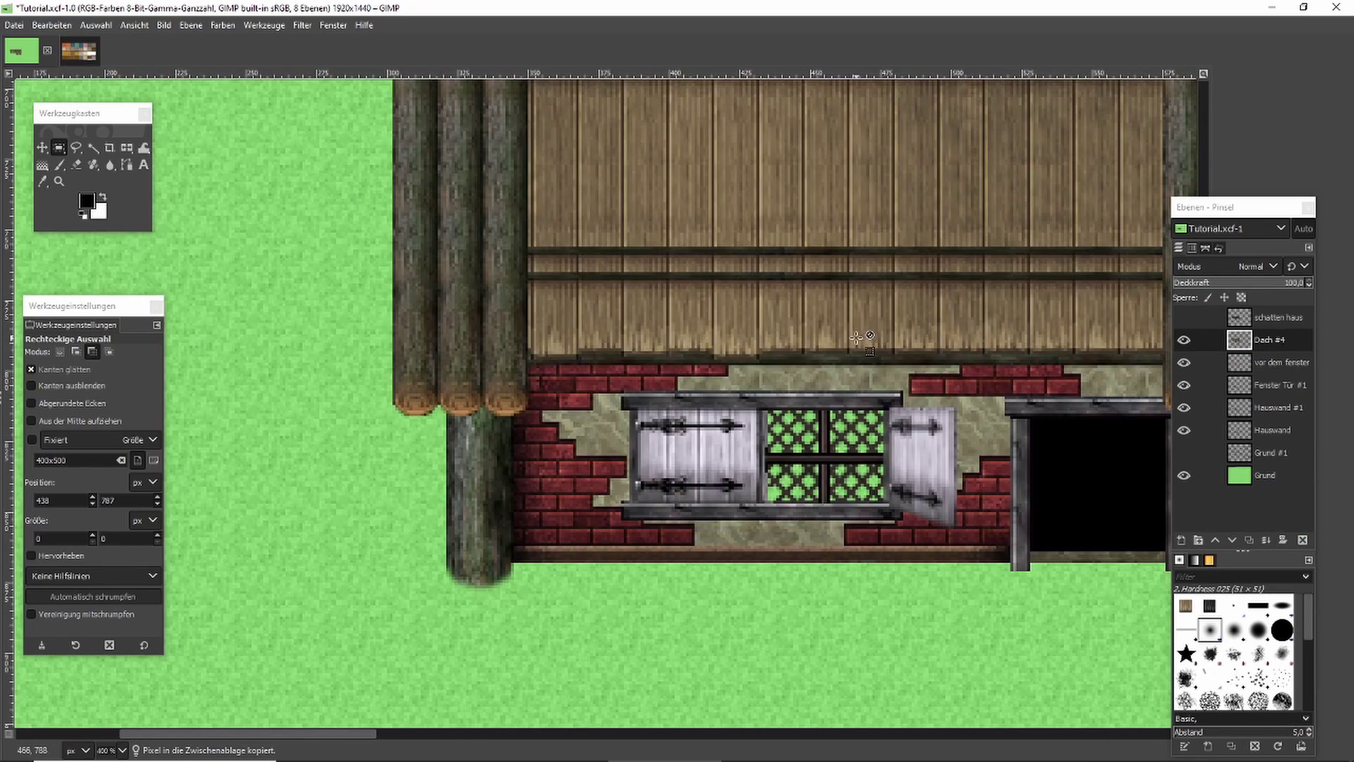
pyautogui.scroll(4, 881, 342)
pyautogui.moveTo(707, 259); pyautogui.dragTo(840, 383)
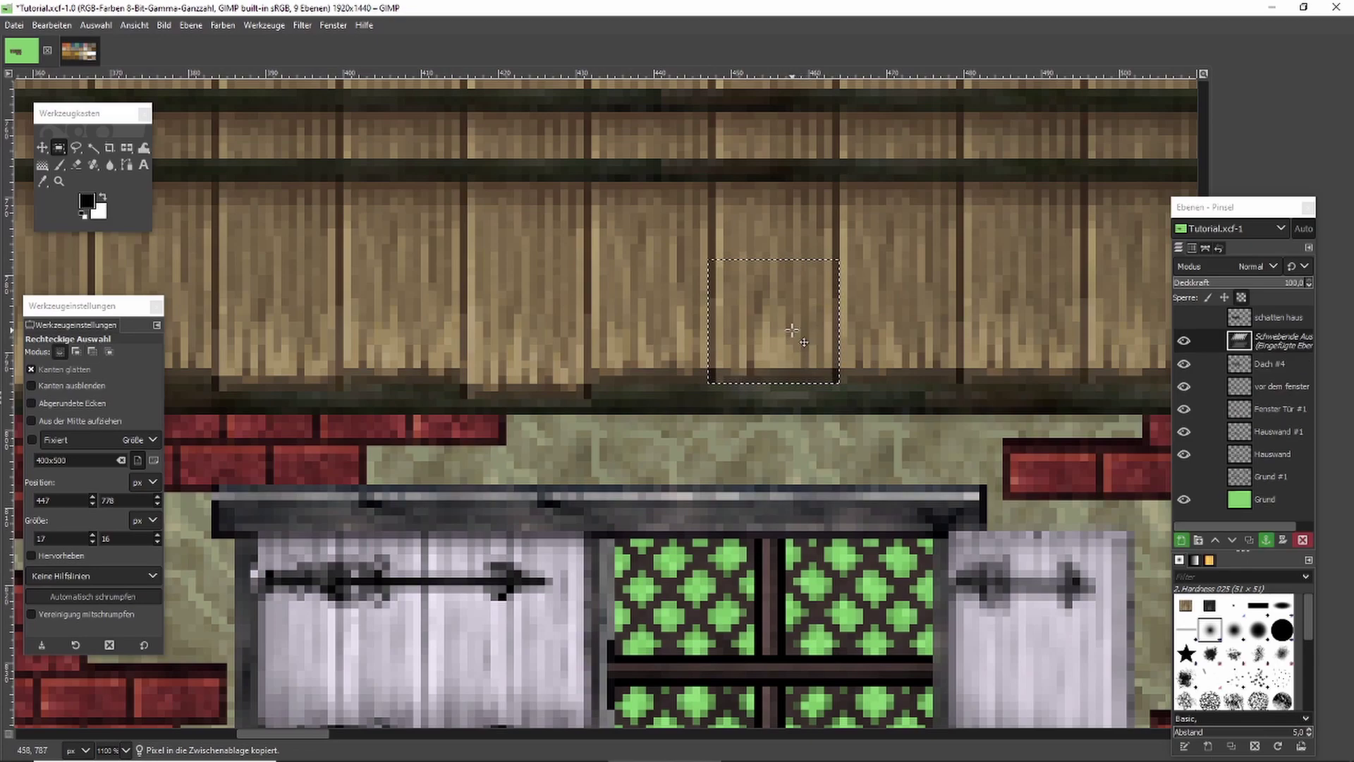
pyautogui.hotkey('ctrl', 'v')
pyautogui.moveTo(811, 336); pyautogui.dragTo(793, 348)
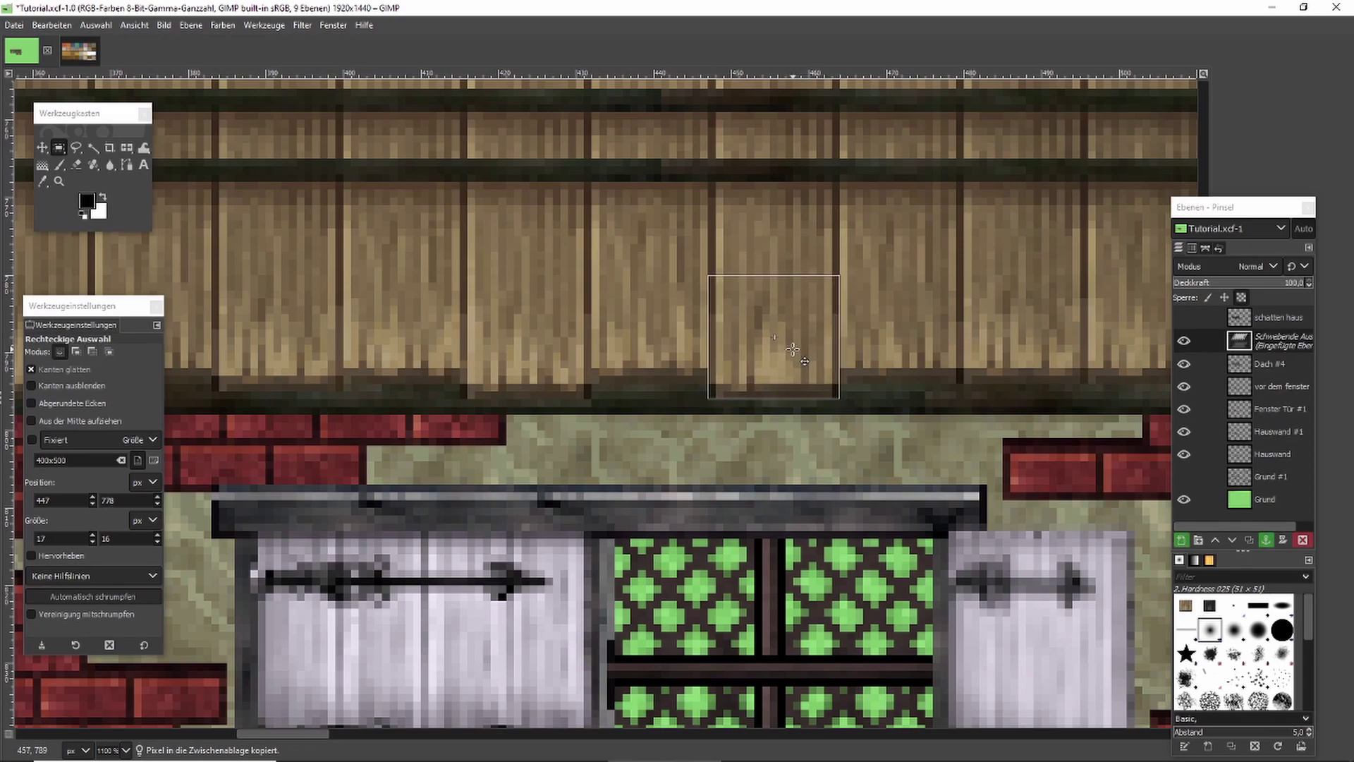
pyautogui.click(880, 344)
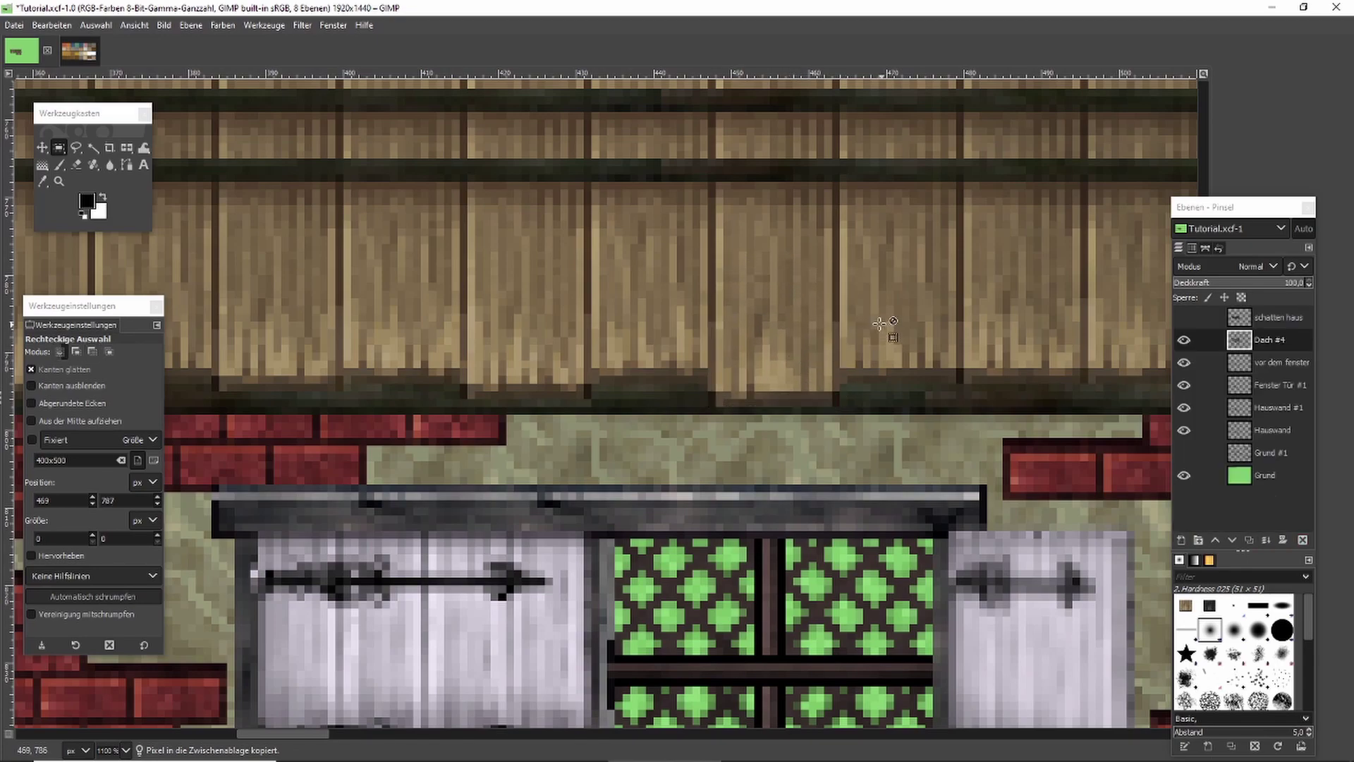
# Copy the lower end of the eighth roof plank above the window and shift the pasted piece 1 px down.
pyautogui.scroll(-4, 892, 328)
pyautogui.scroll(4, 893, 328)
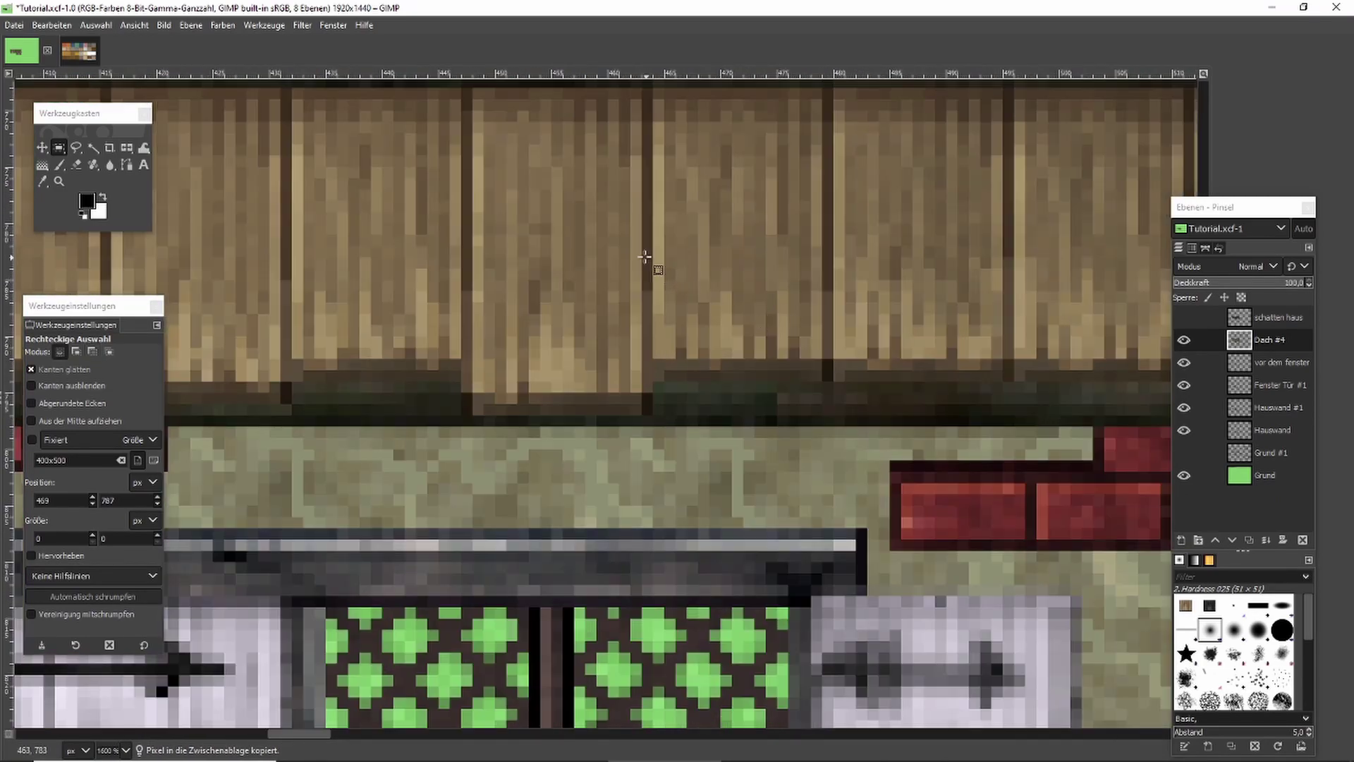
pyautogui.moveTo(643, 257); pyautogui.dragTo(823, 365)
pyautogui.hotkey('ctrl', 'c')
pyautogui.hotkey('ctrl', 'v')
pyautogui.press('Down')
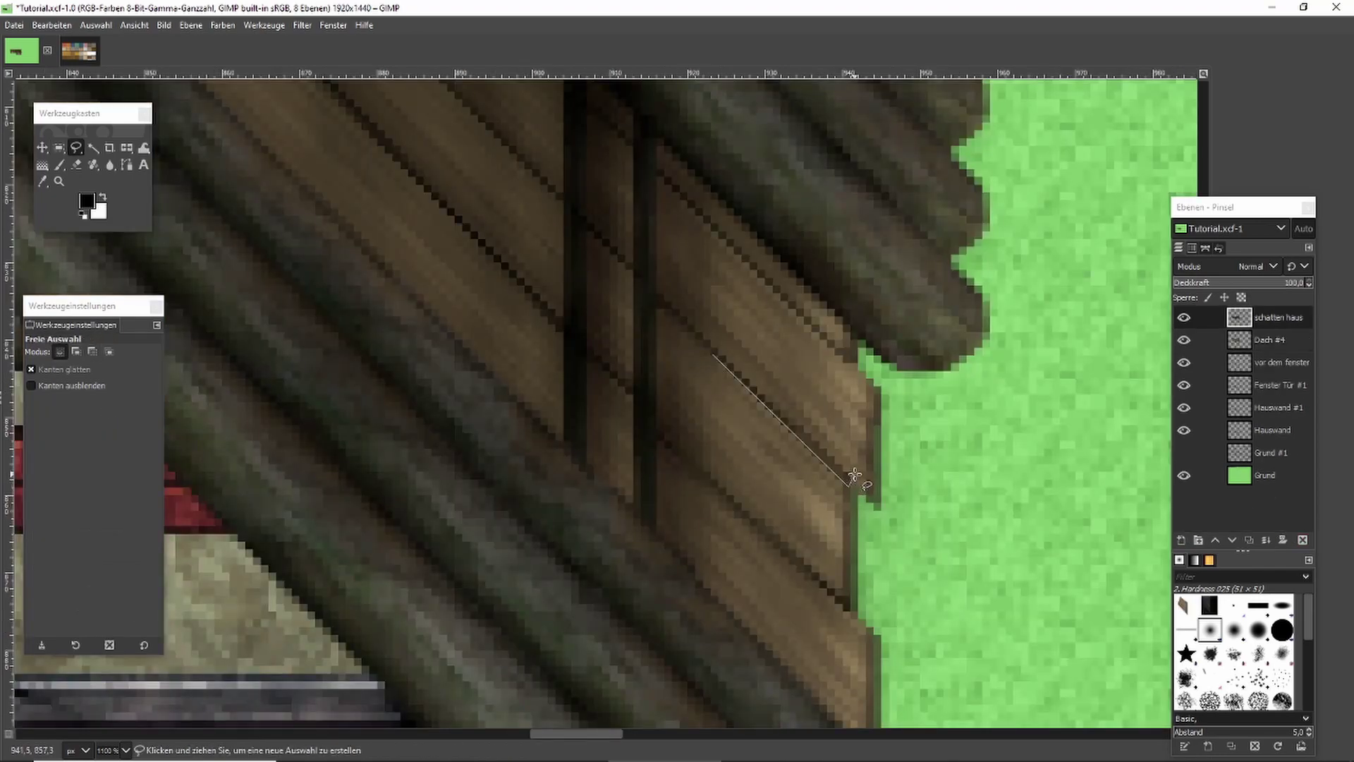
# Free-select the narrow dark seam between two planks at the gable's right edge, then paste and anchor a copy on the shadow layer.
pyautogui.click(853, 477)
pyautogui.click(721, 352)
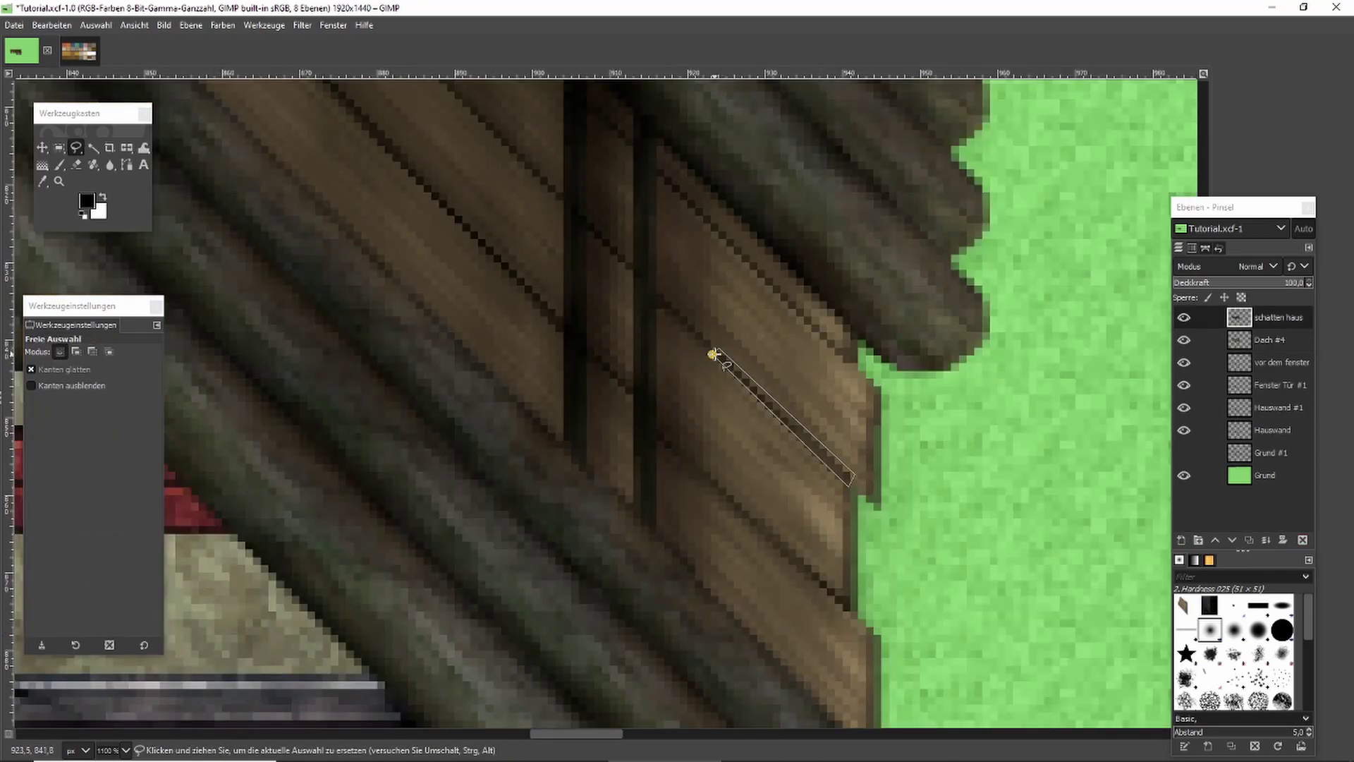
pyautogui.press('Return')
pyautogui.press('r')
pyautogui.hotkey('ctrl', 'c')
pyautogui.hotkey('ctrl', 'v')
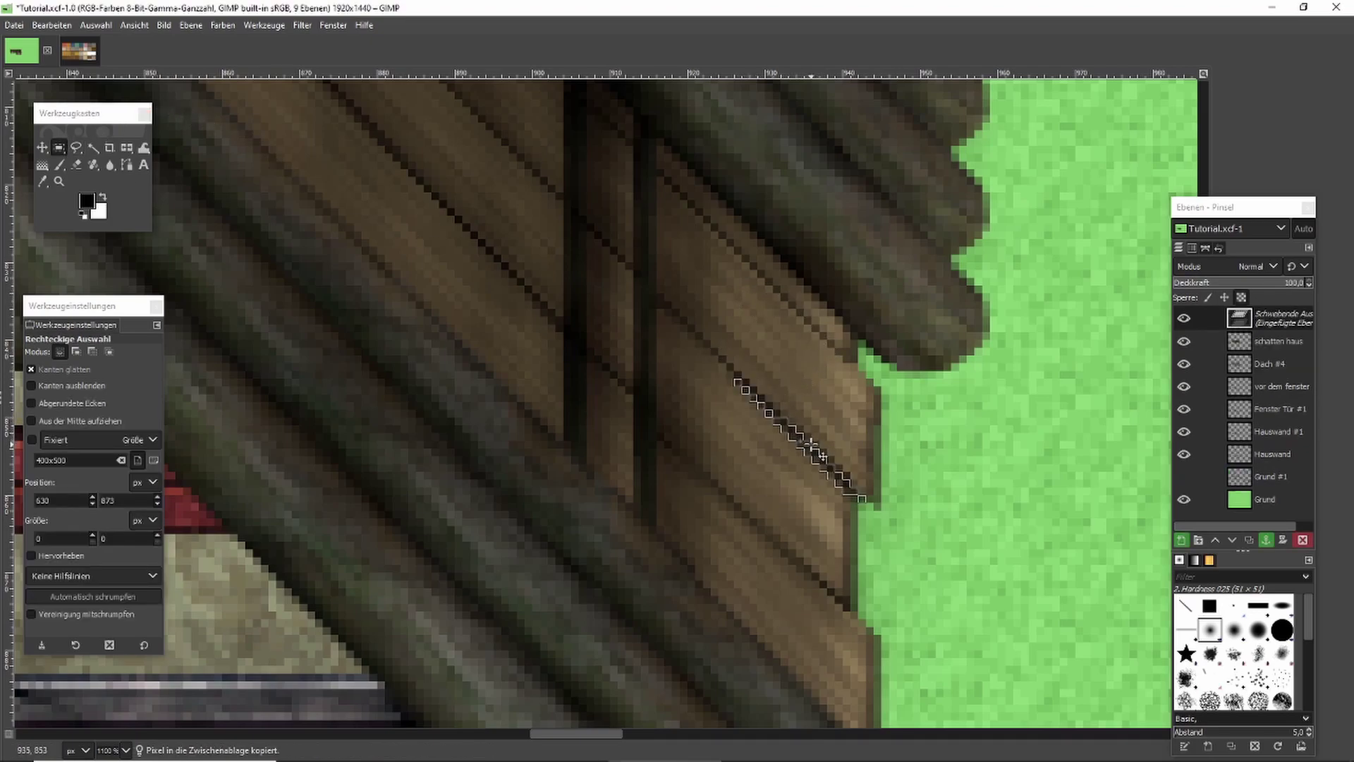
pyautogui.click(945, 462)
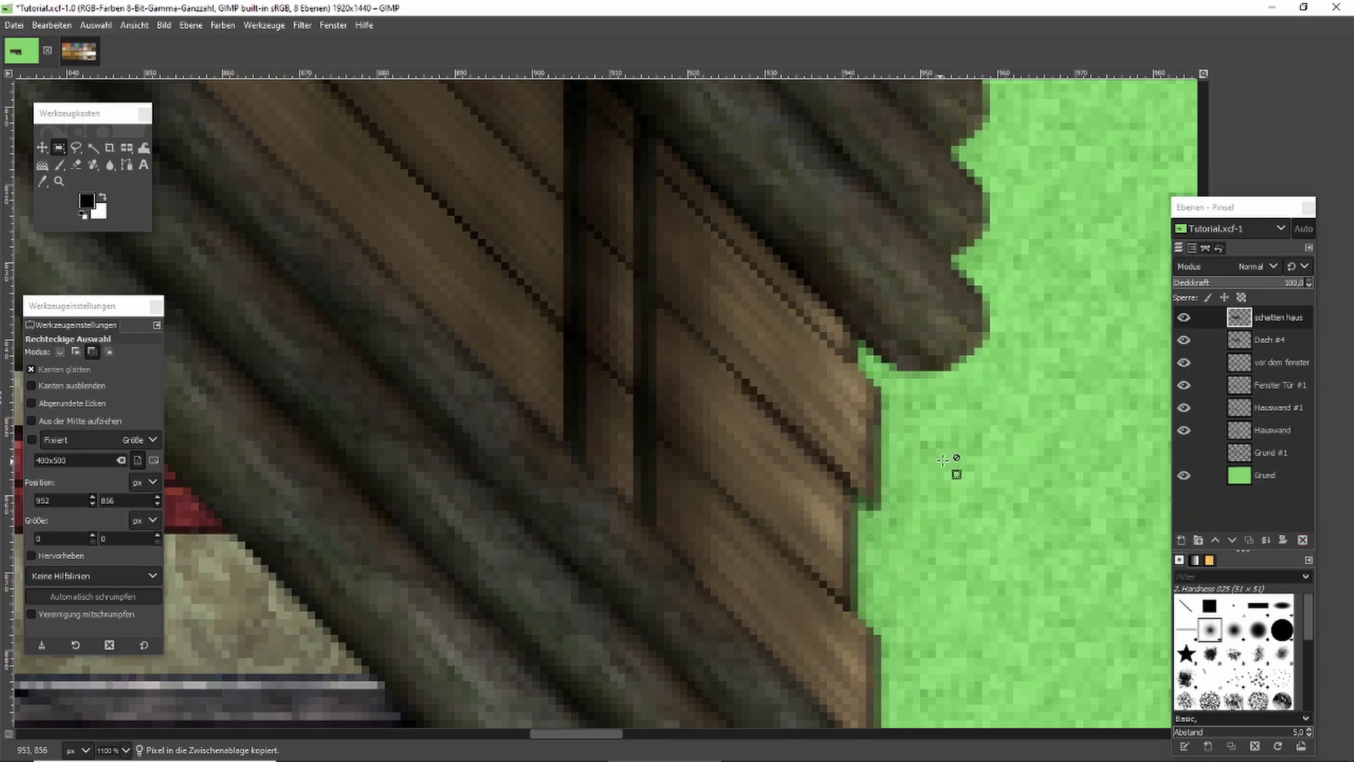
# Paste the copied shadow strip again and anchor it over the upper plank seam beneath the gable's right log.
pyautogui.scroll(-5, 945, 462)
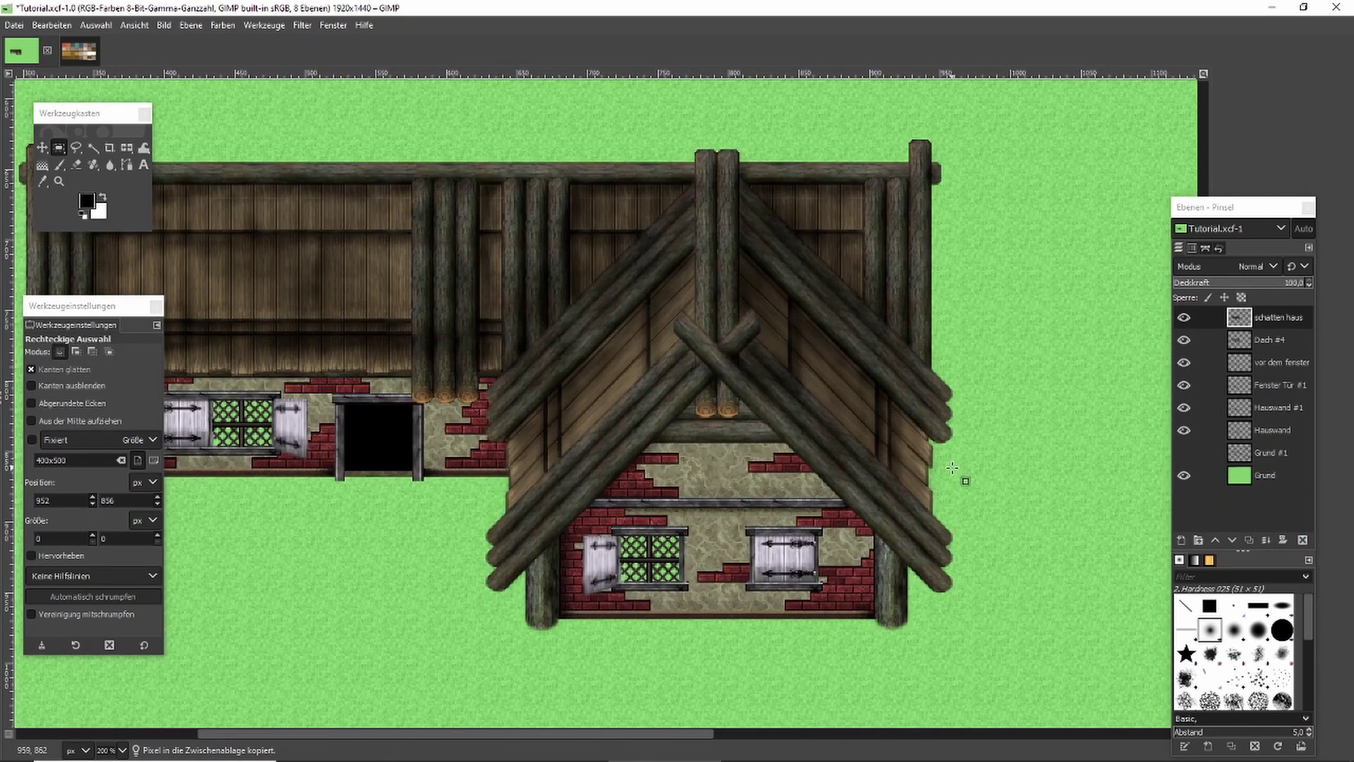
pyautogui.press('ctrl')
pyautogui.scroll(3, 963, 508)
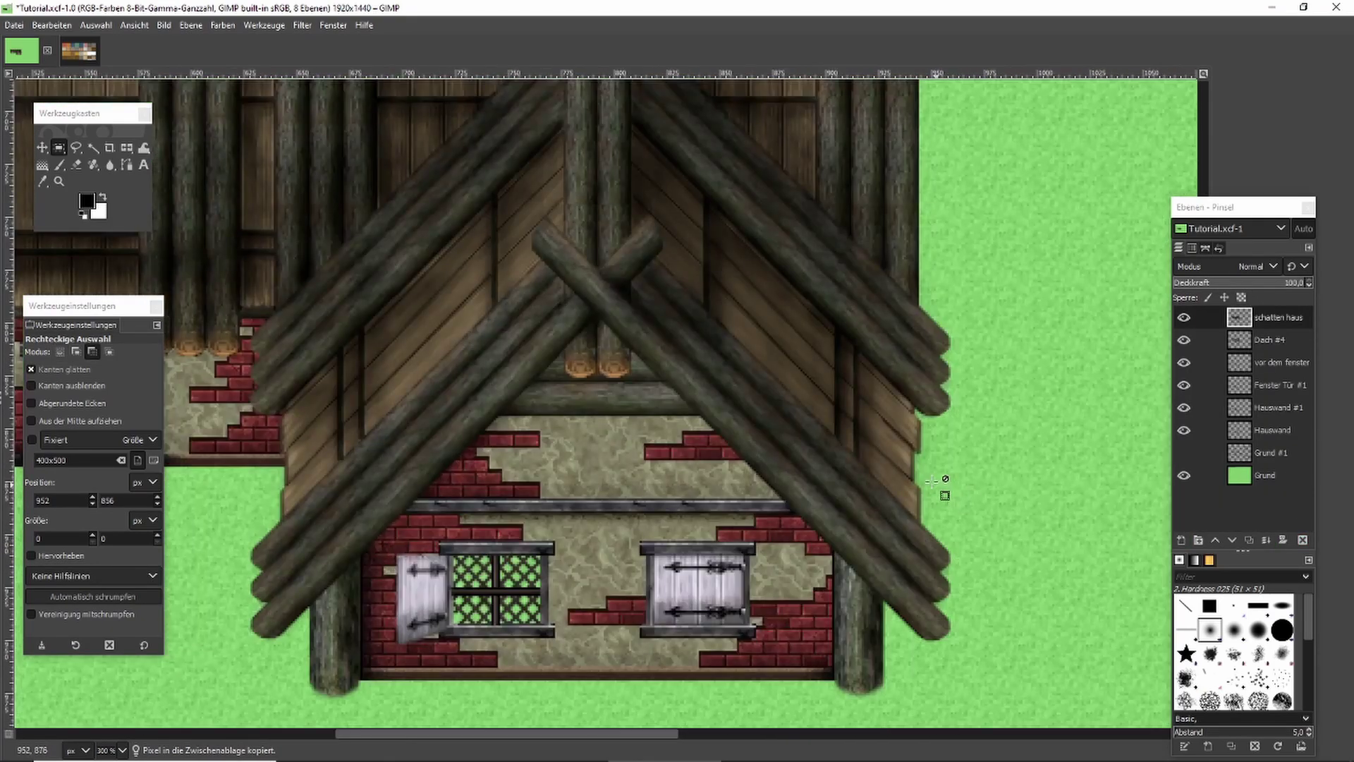
pyautogui.scroll(3, 930, 350)
pyautogui.hotkey('ctrl', 'v')
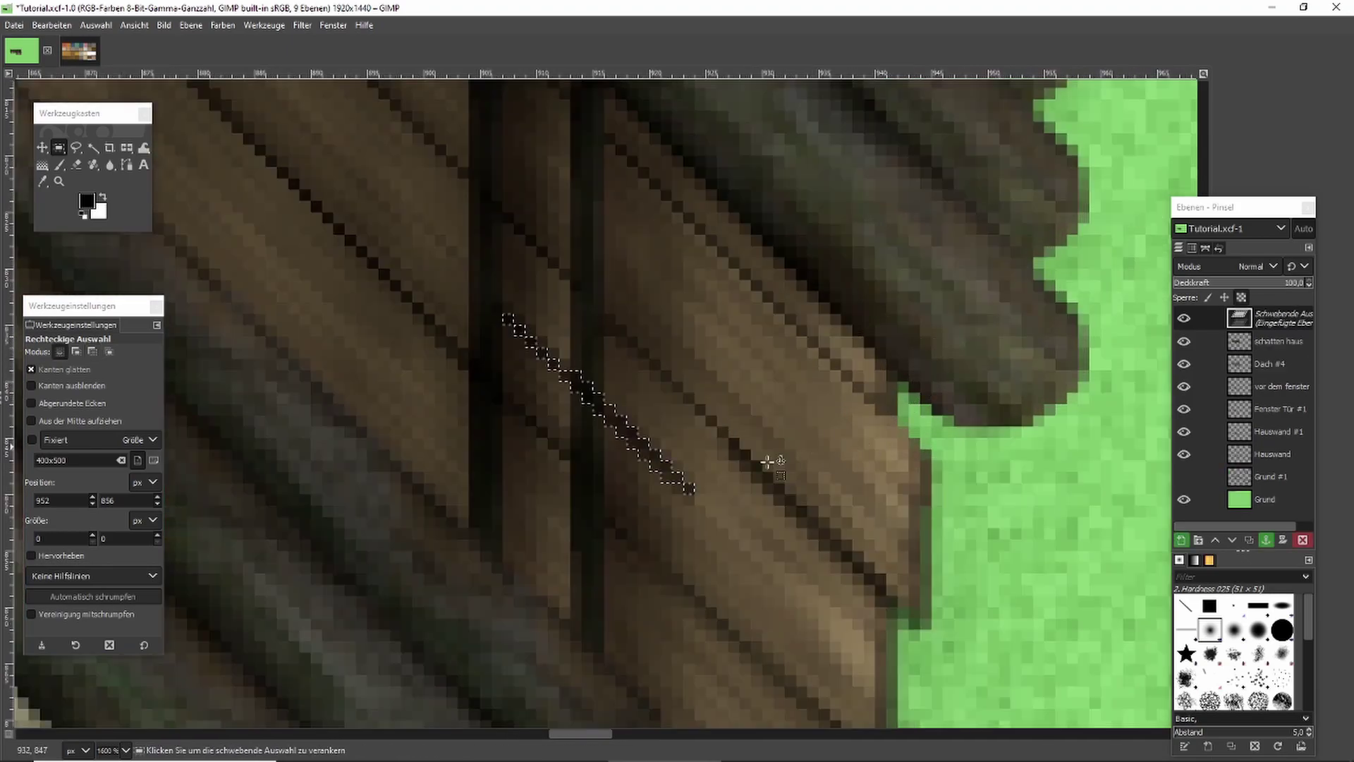
pyautogui.moveTo(671, 470); pyautogui.dragTo(930, 410)
pyautogui.click(942, 410)
pyautogui.scroll(-6, 965, 396)
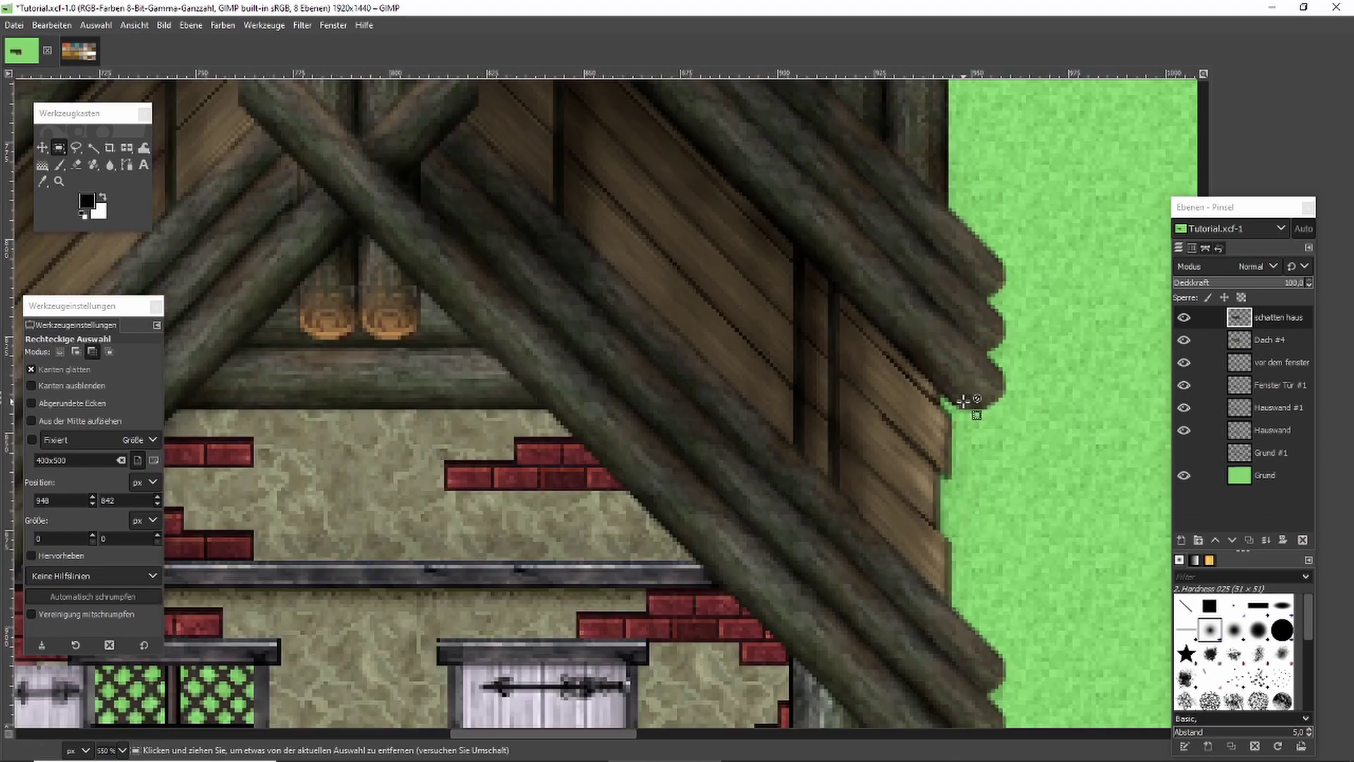
pyautogui.scroll(-1, 966, 397)
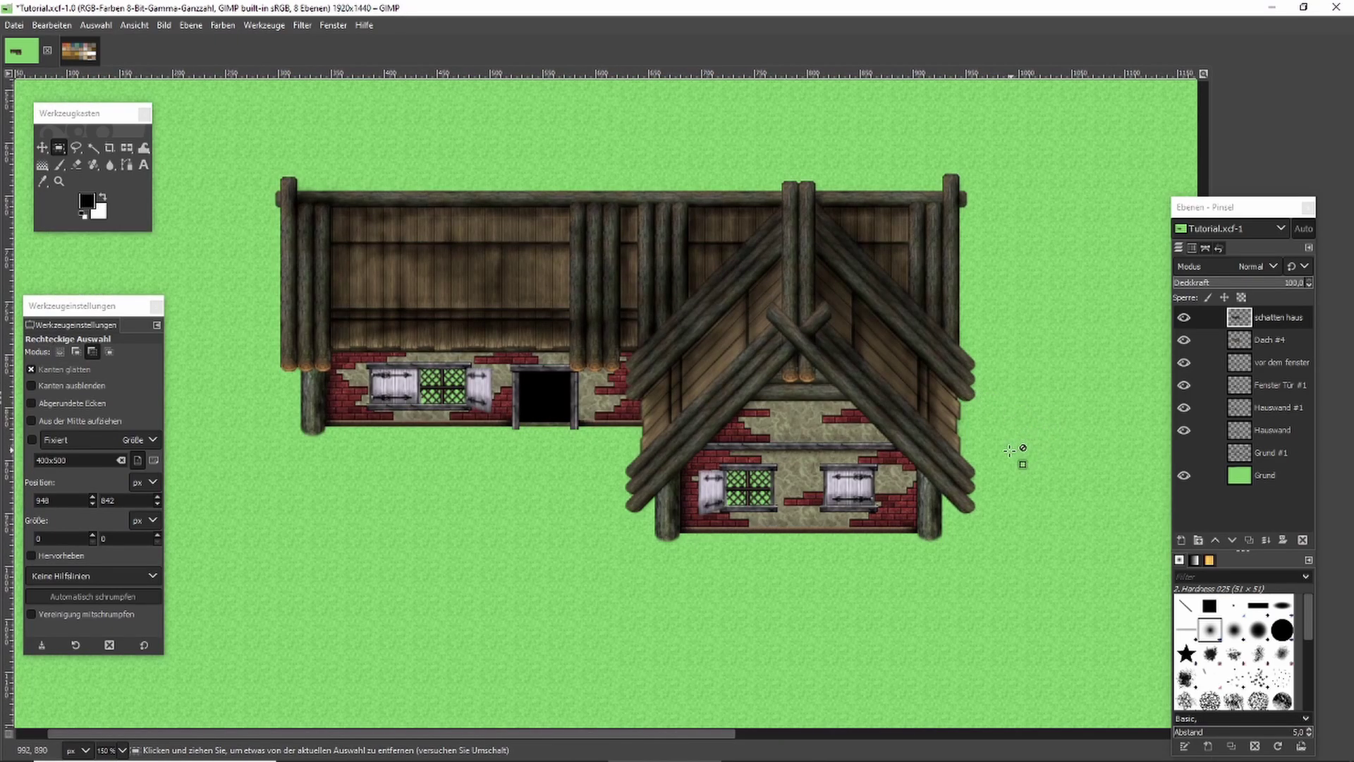
# Switch to the Outside_A3 tileset and copy a single 2 × 2 px nail from the grey plank wall's crossbar.
pyautogui.hotkey('ctrl', 'pagedown')
pyautogui.moveTo(602, 309); pyautogui.dragTo(630, 337)
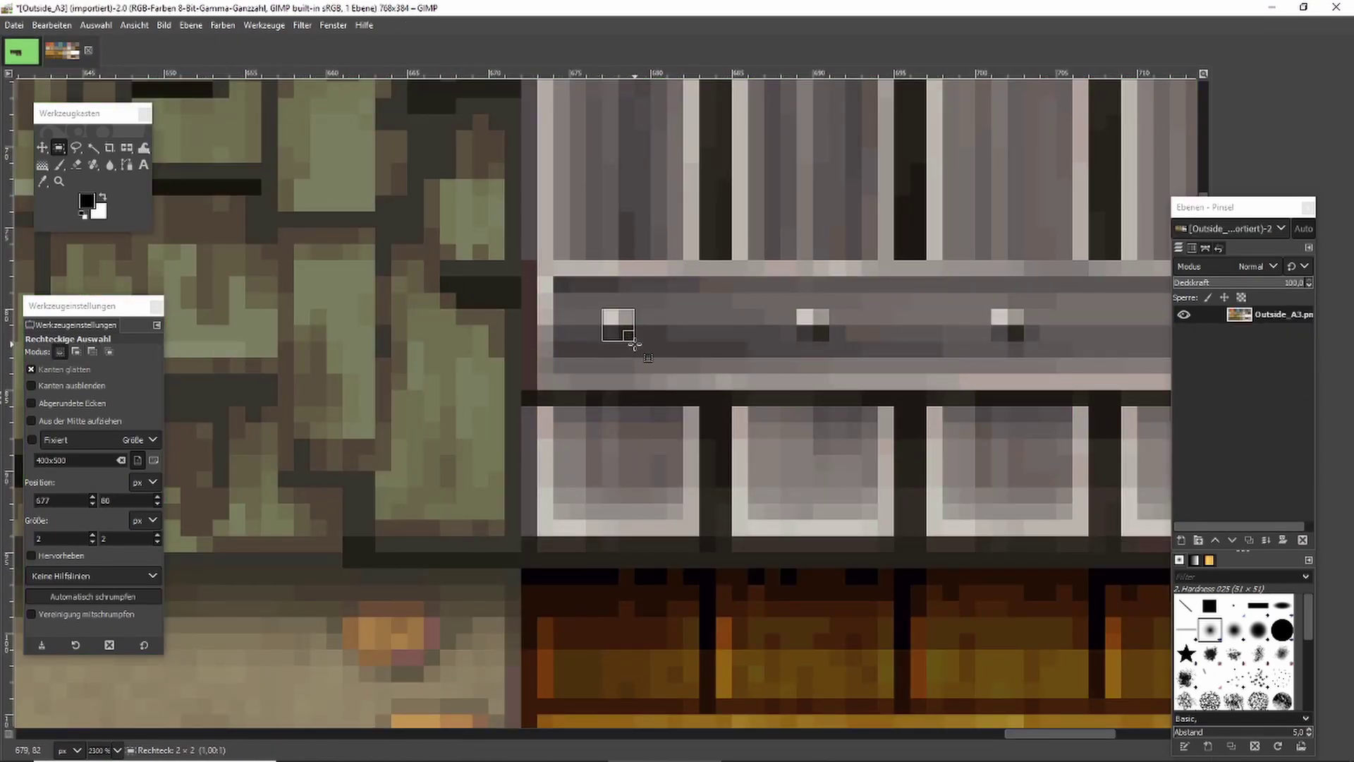
pyautogui.hotkey('ctrl', 'c')
pyautogui.scroll(-6, 815, 339)
pyautogui.scroll(1, 815, 329)
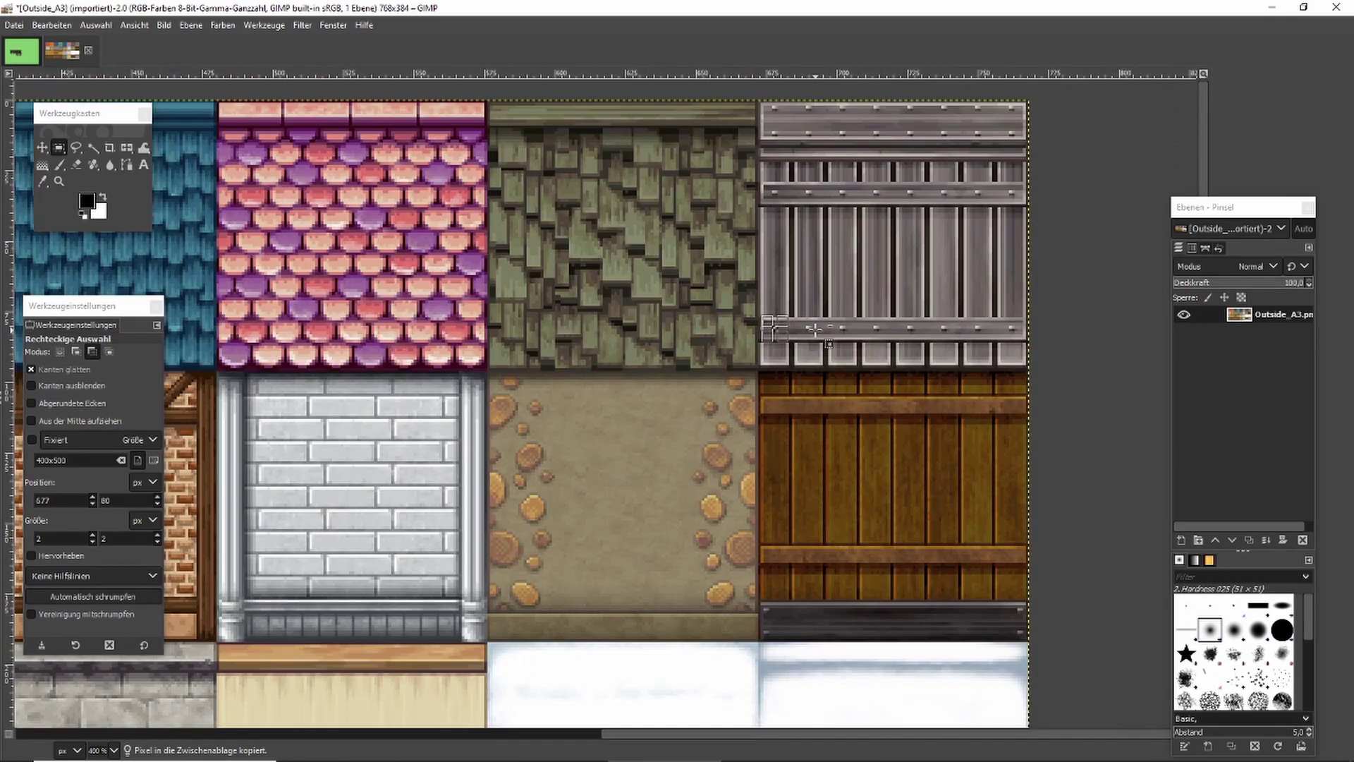
# In the Tutorial image, hide the schatten haus layer and paste the nail into Dach #4 on the first plank's upper crossbar.
pyautogui.scroll(-1, 815, 329)
pyautogui.click(21, 51)
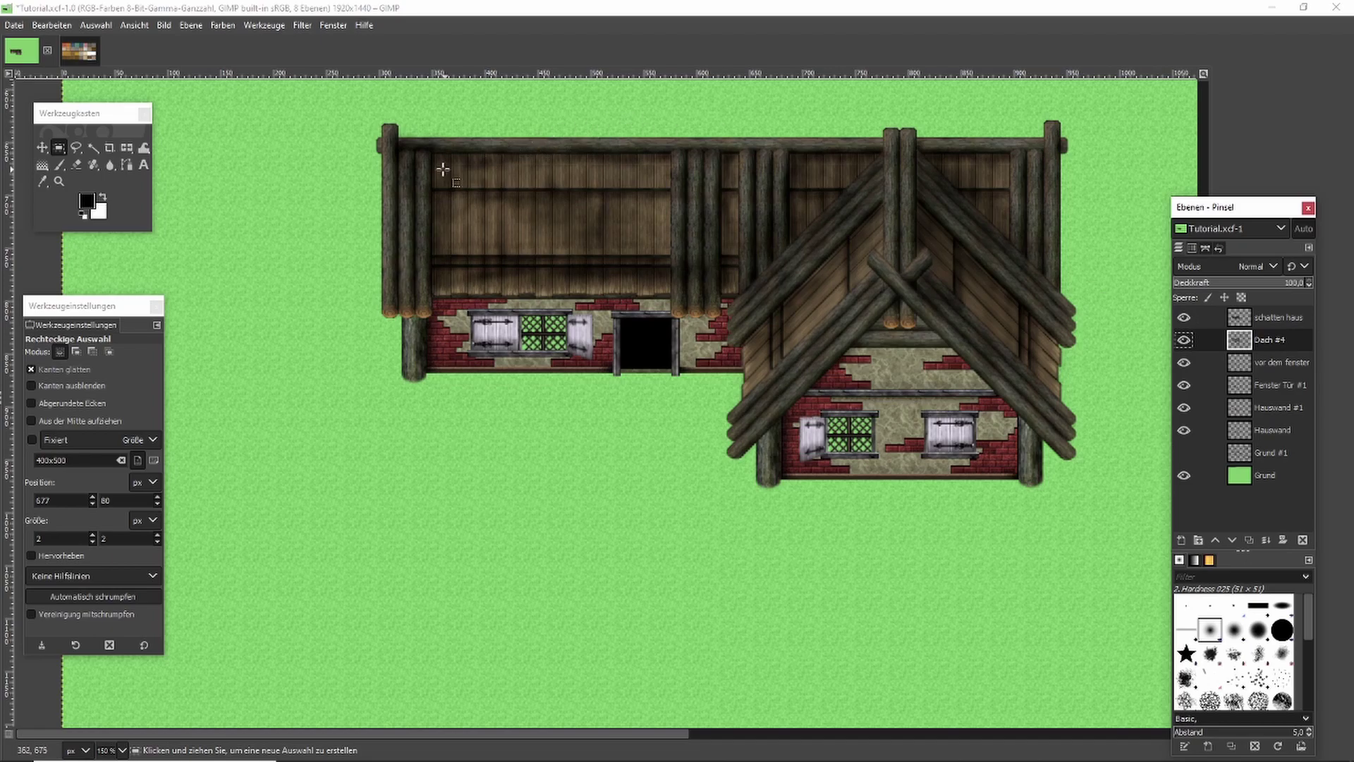
pyautogui.scroll(7, 444, 180)
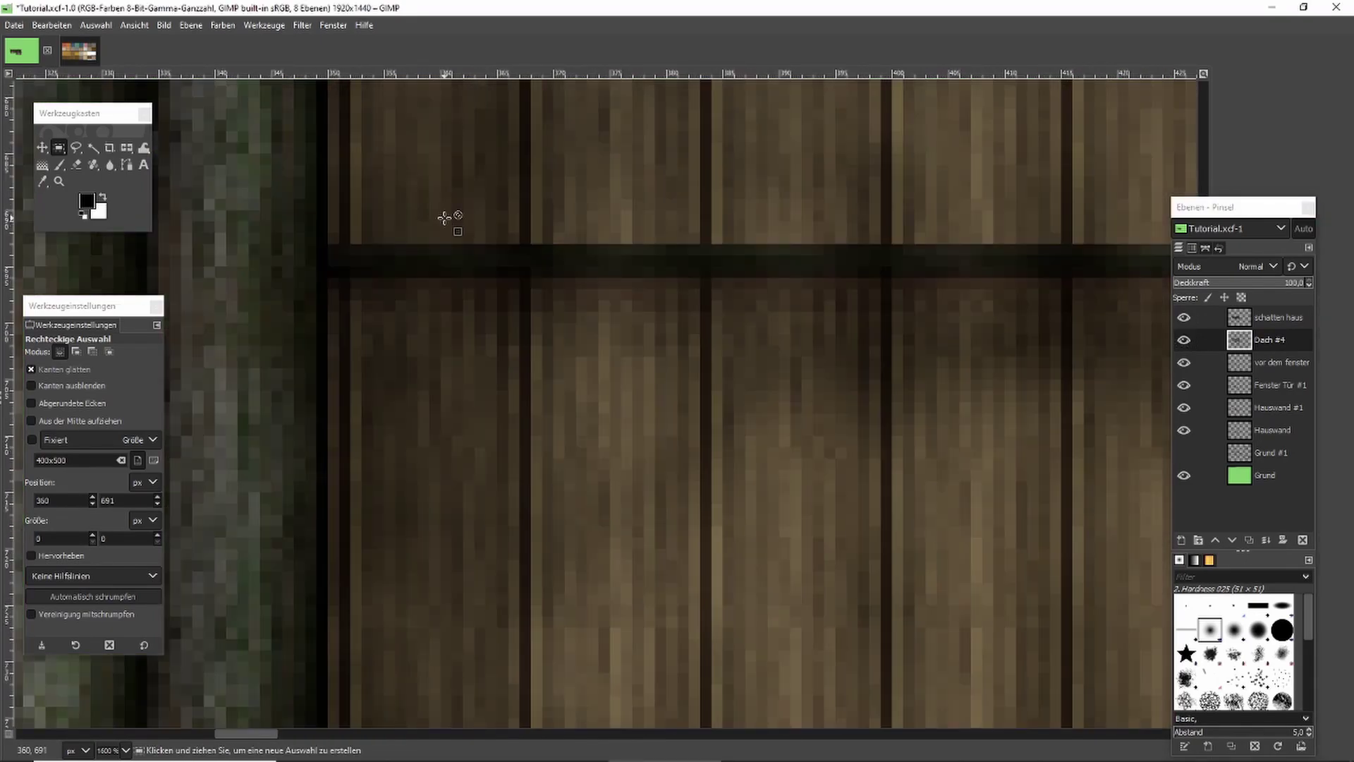
pyautogui.hotkey('ctrl', 'v')
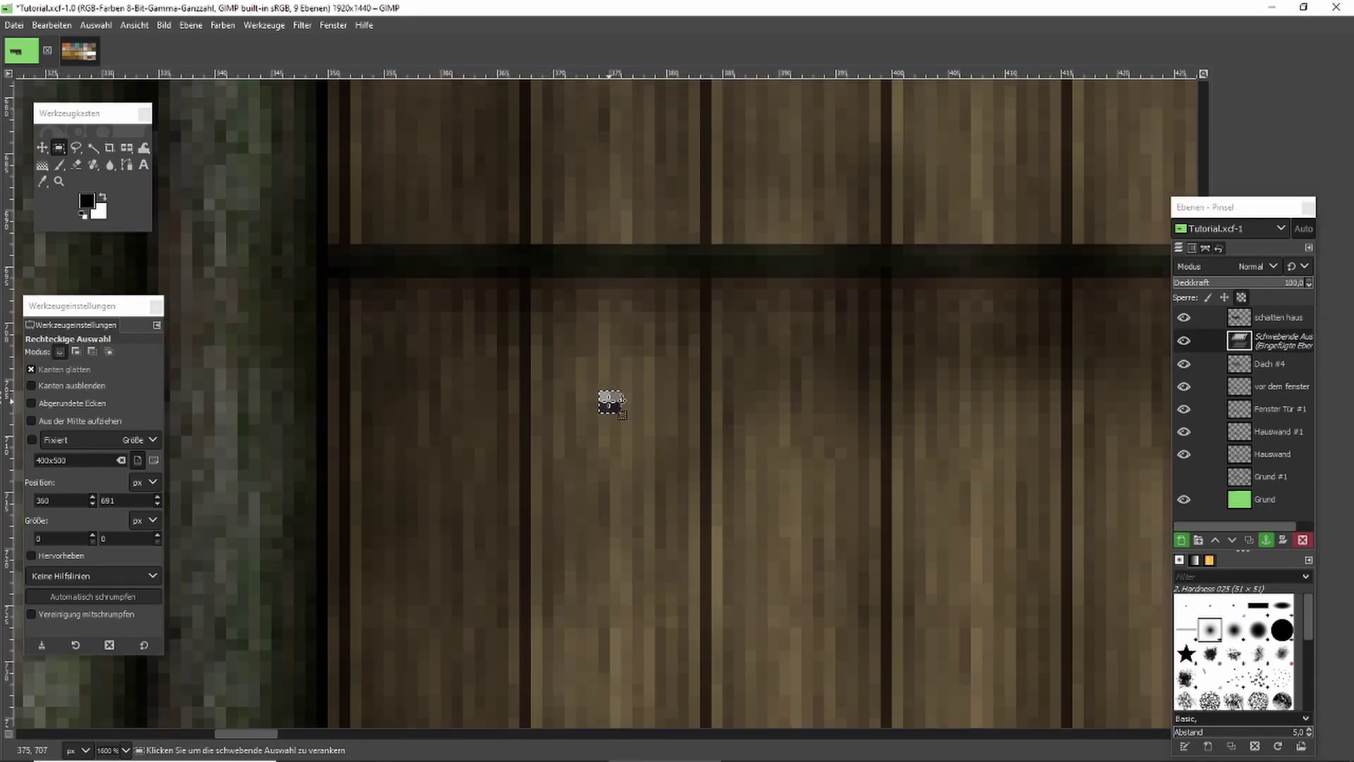
pyautogui.click(1183, 316)
pyautogui.moveTo(608, 399); pyautogui.dragTo(422, 262)
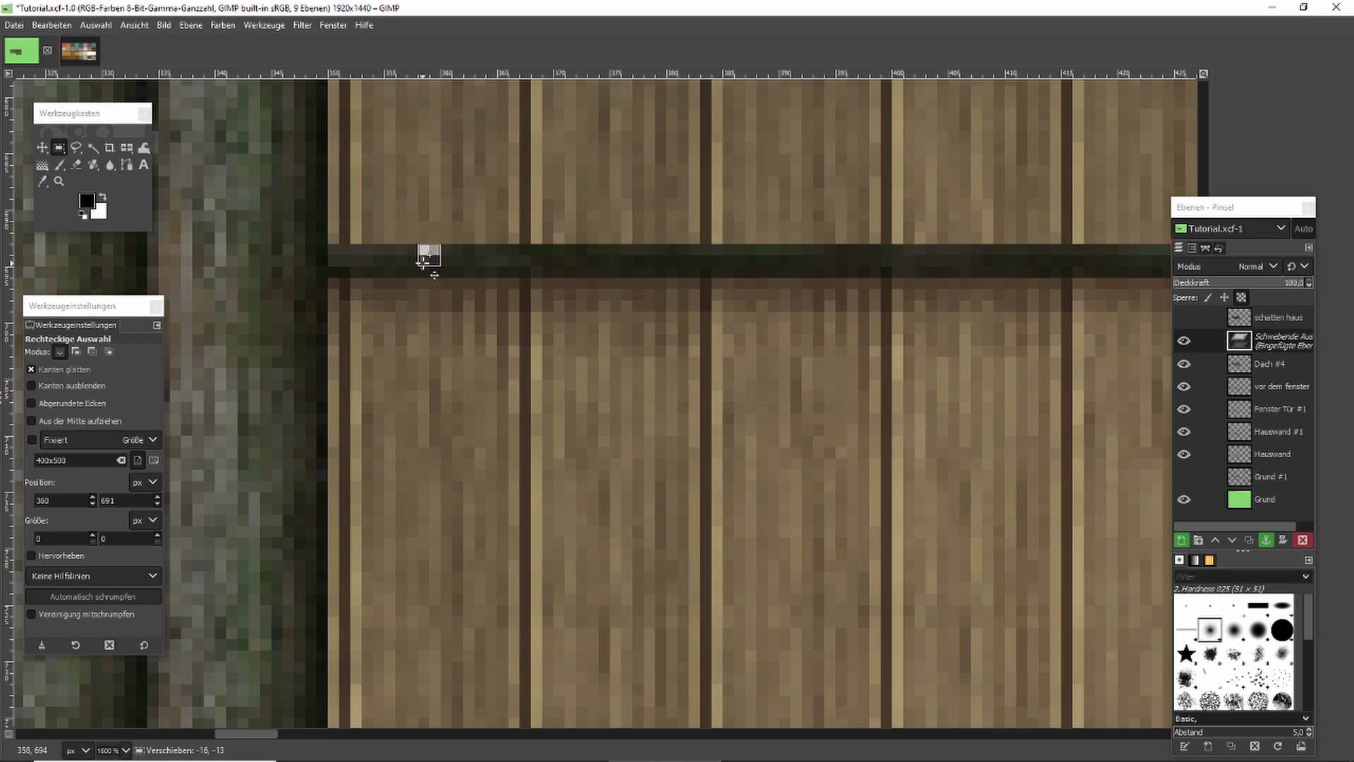
pyautogui.hotkey('ctrl', 'h')
# Paste the nail onto both lower crossbars of the first roof plank, aligned beneath the upper nail, and anchor it.
pyautogui.scroll(-6, 494, 253)
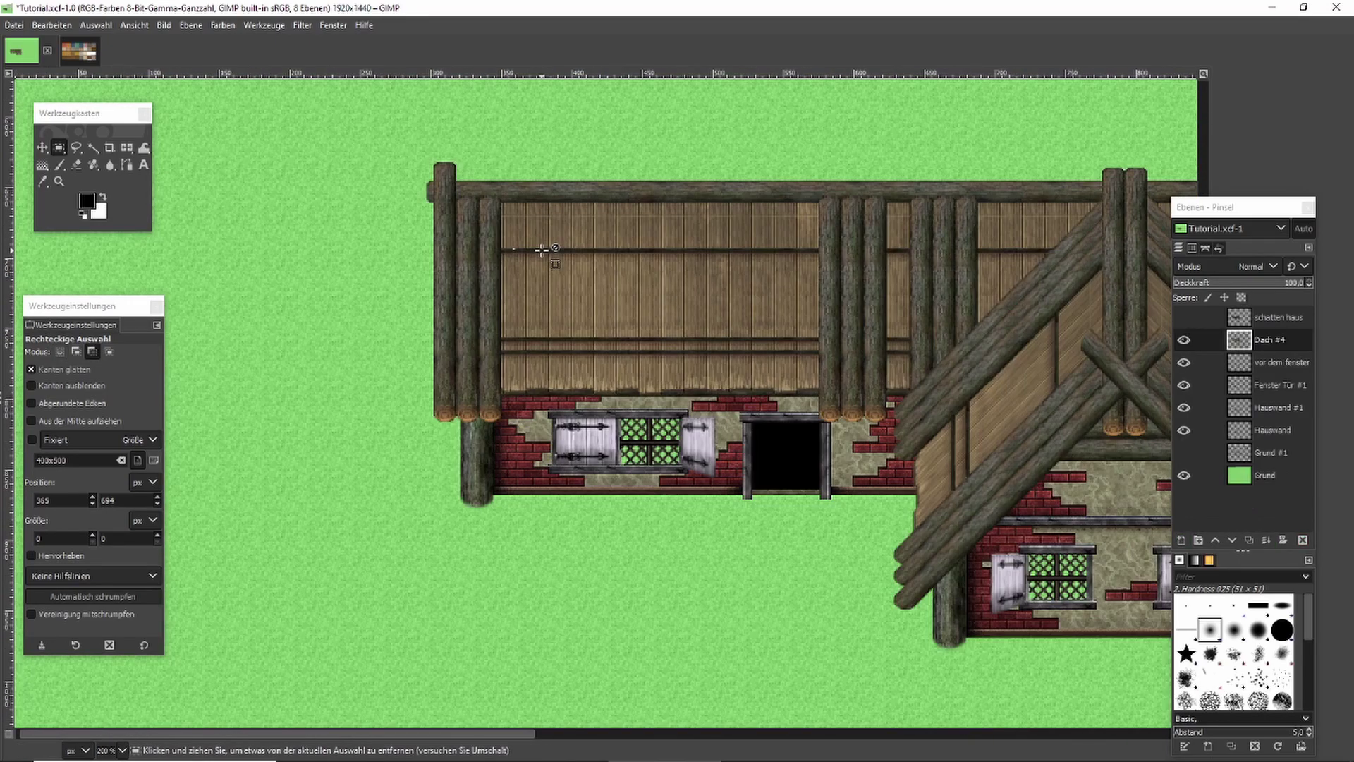
pyautogui.scroll(6, 507, 315)
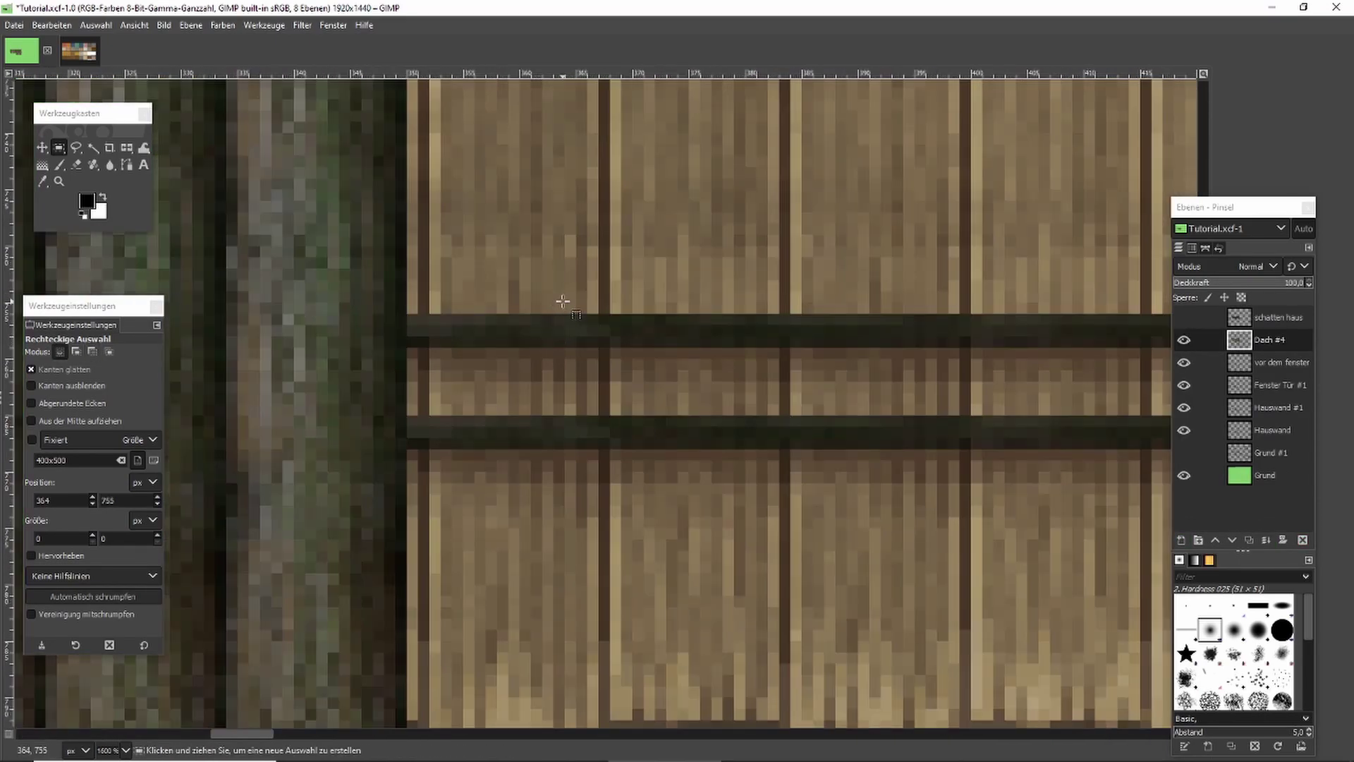
pyautogui.hotkey('ctrl', 'v')
pyautogui.moveTo(611, 404); pyautogui.dragTo(514, 432)
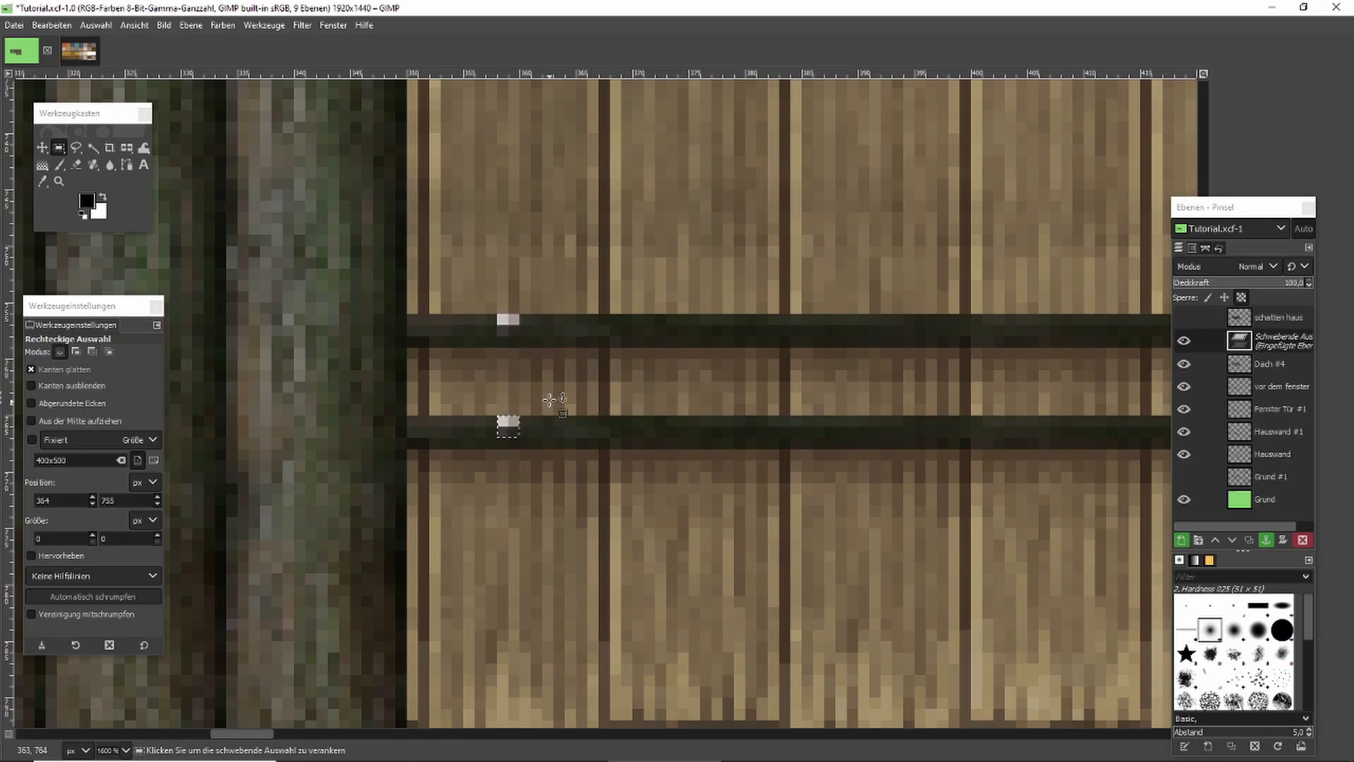
pyautogui.hotkey('ctrl', 'h')
# Select the 2 × 74 px column spanning the three nails on the first roof plank and copy it.
pyautogui.scroll(-4, 543, 353)
pyautogui.scroll(1, 556, 292)
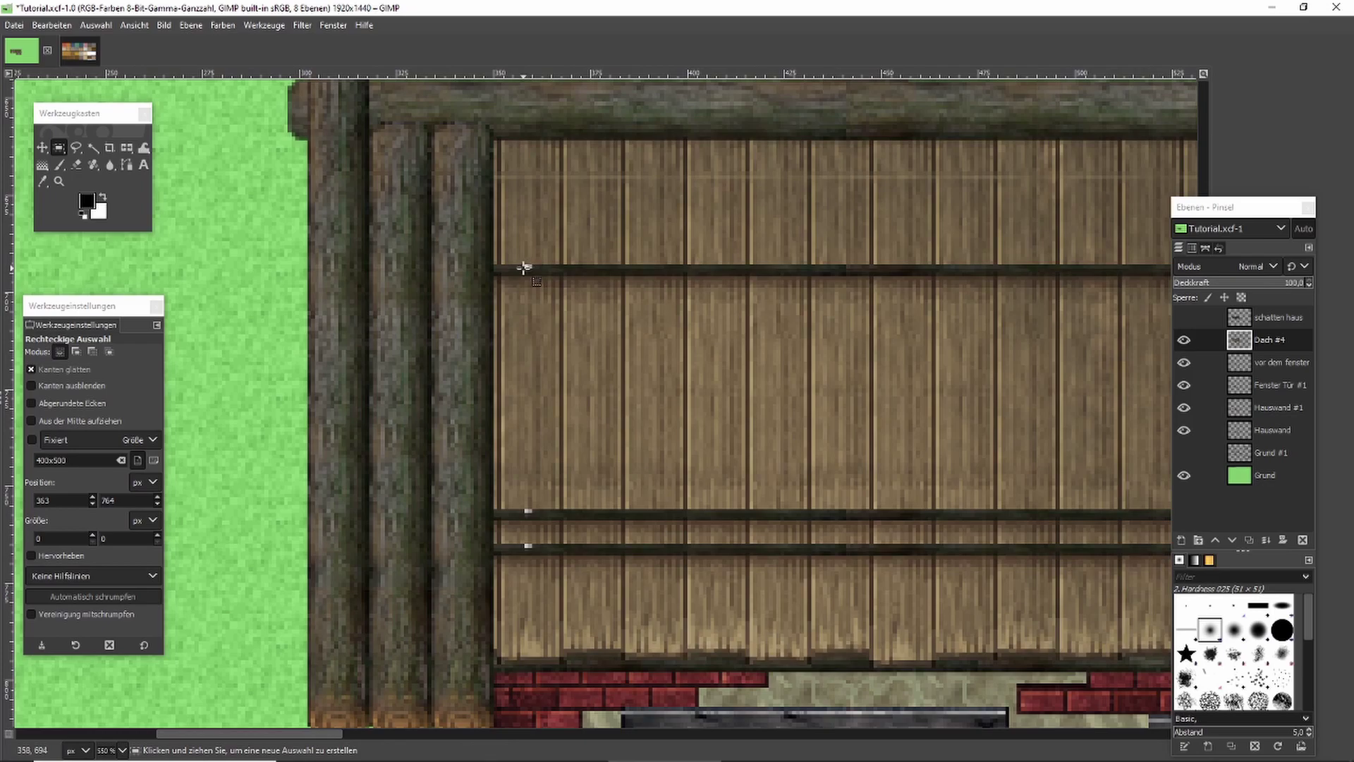
pyautogui.moveTo(524, 264); pyautogui.dragTo(536, 547)
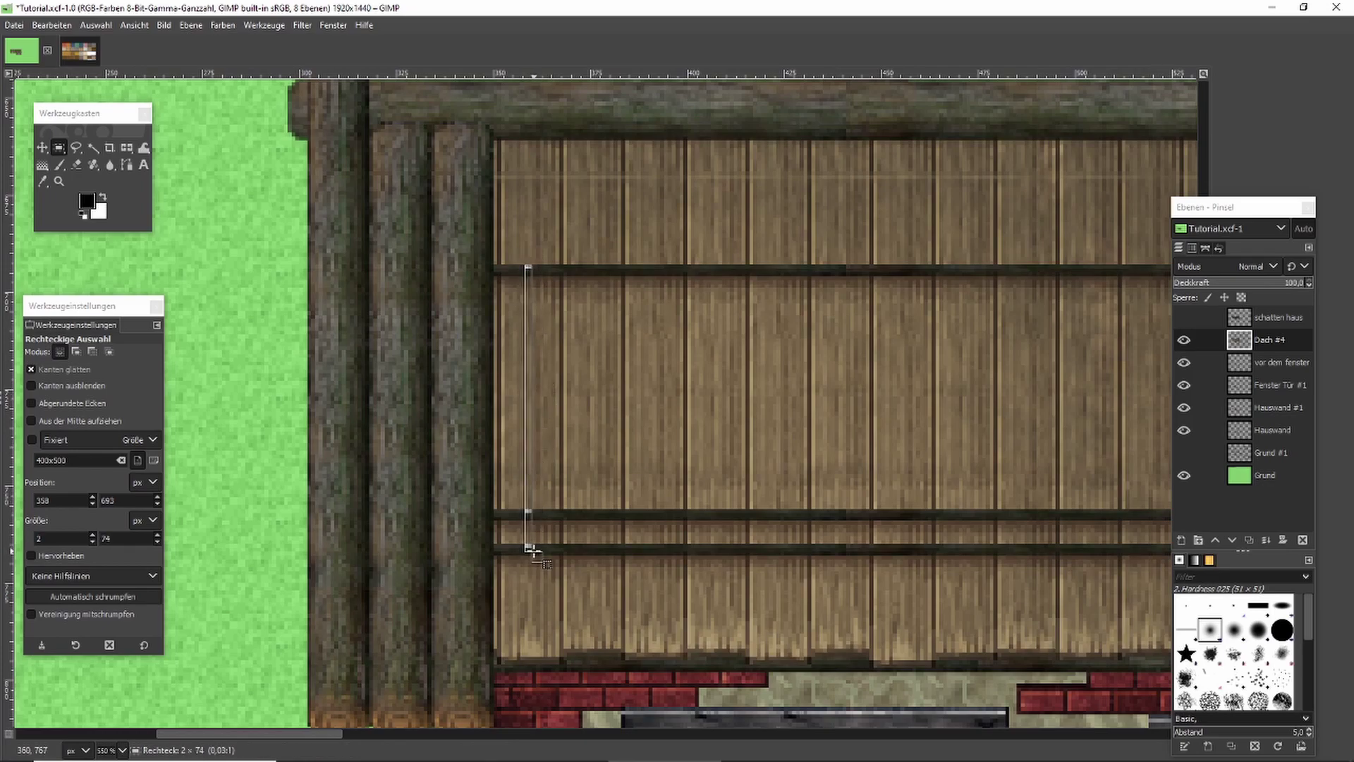
pyautogui.scroll(4, 554, 547)
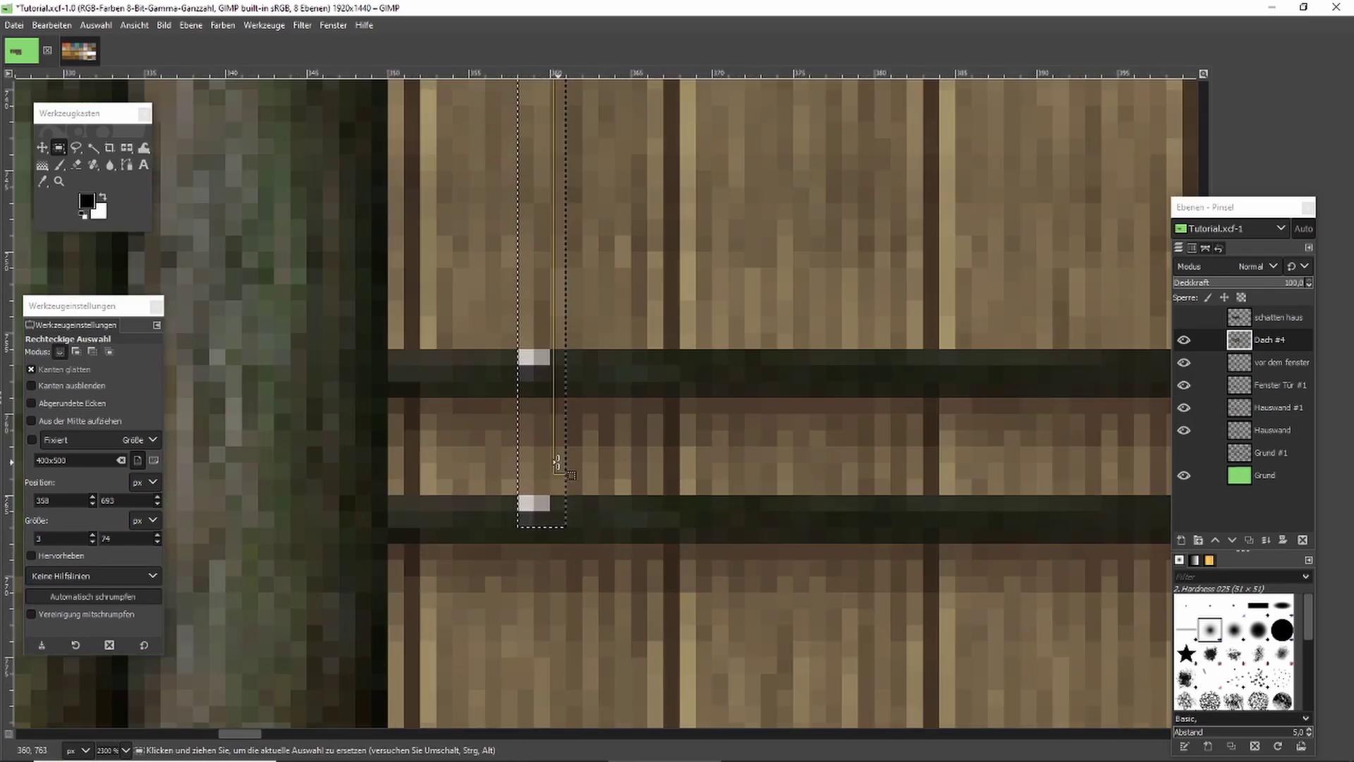
pyautogui.moveTo(546, 462); pyautogui.dragTo(536, 460)
pyautogui.scroll(5, 555, 452)
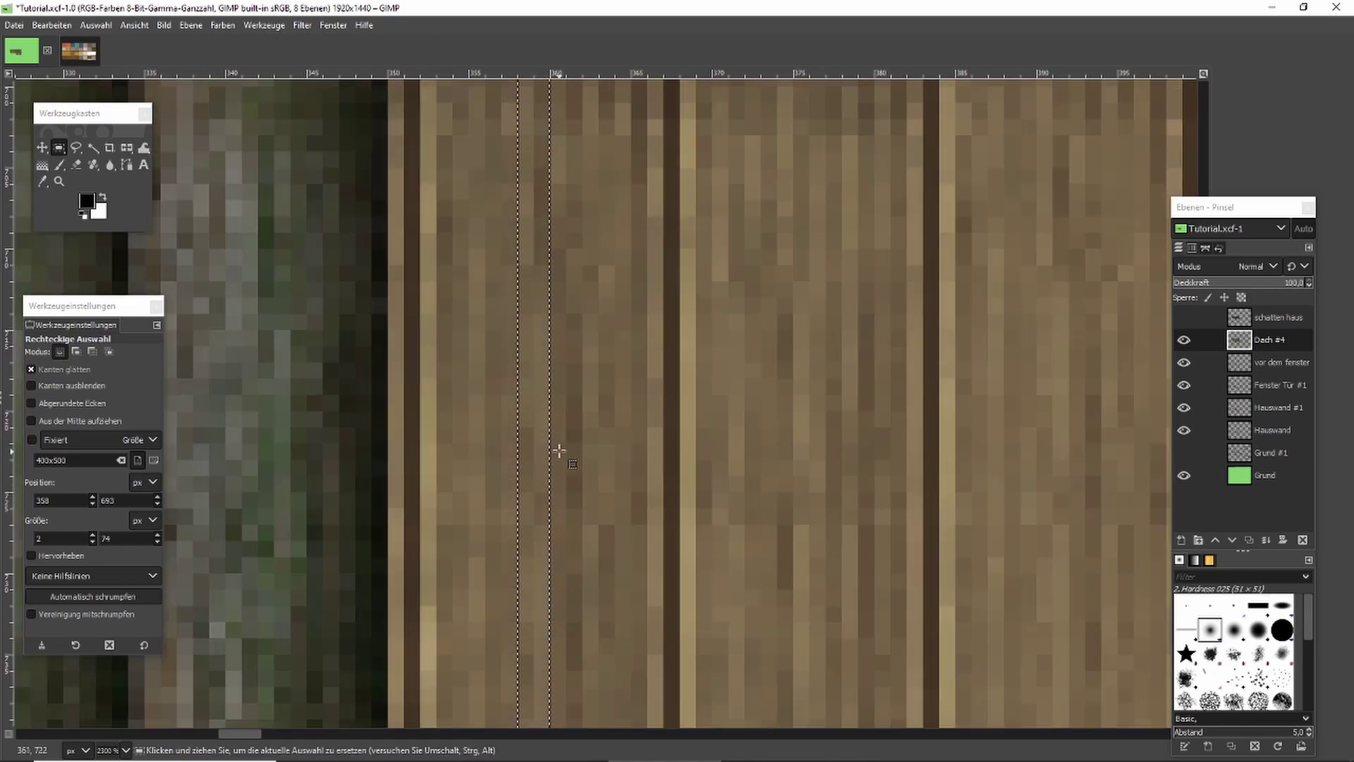
pyautogui.scroll(-3, 559, 459)
pyautogui.hotkey('ctrl', 'c')
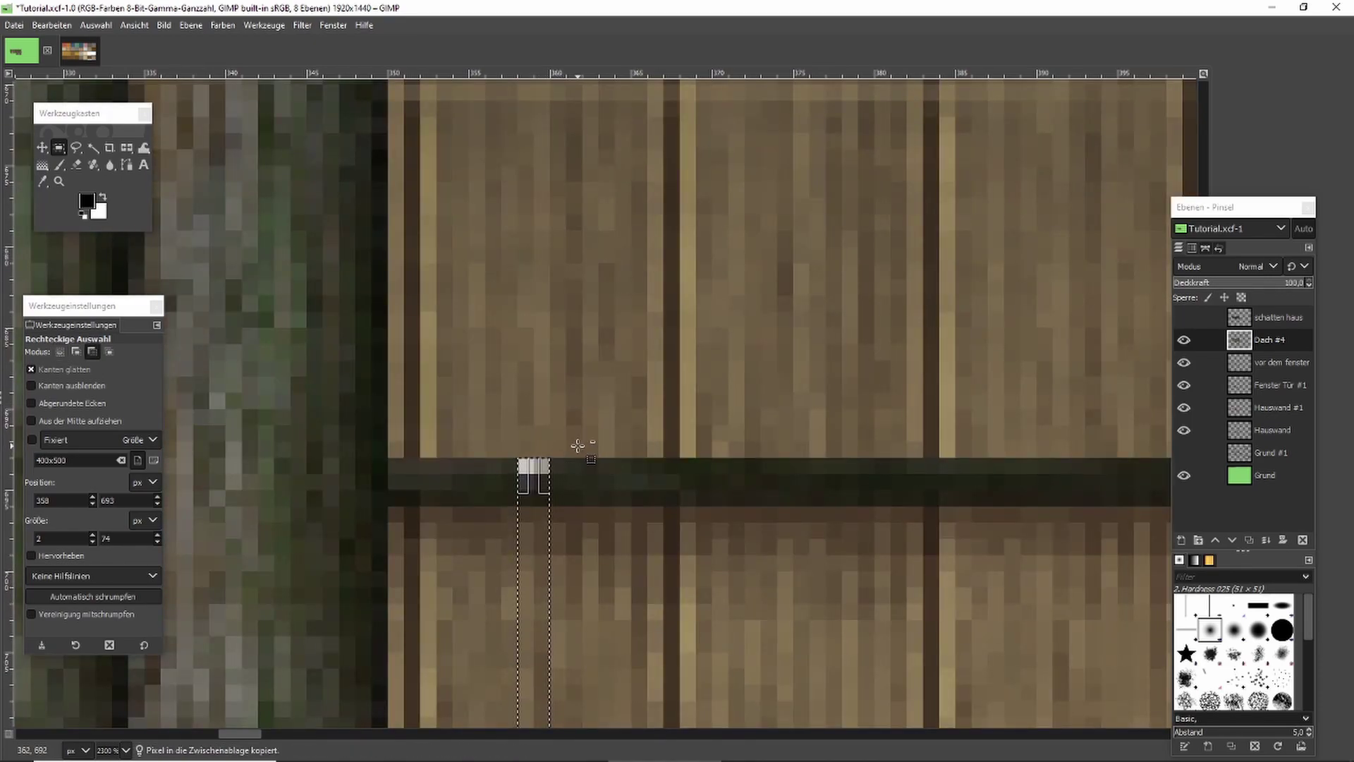
# Paste copies of the nail column onto the following roof planks and anchor them.
pyautogui.scroll(-2, 577, 448)
pyautogui.hotkey('ctrl', 'v')
pyautogui.scroll(2, 692, 510)
pyautogui.moveTo(423, 422); pyautogui.dragTo(699, 422)
pyautogui.scroll(-1, 695, 422)
pyautogui.moveTo(604, 414); pyautogui.dragTo(781, 402)
pyautogui.press('1')
pyautogui.click(806, 388)
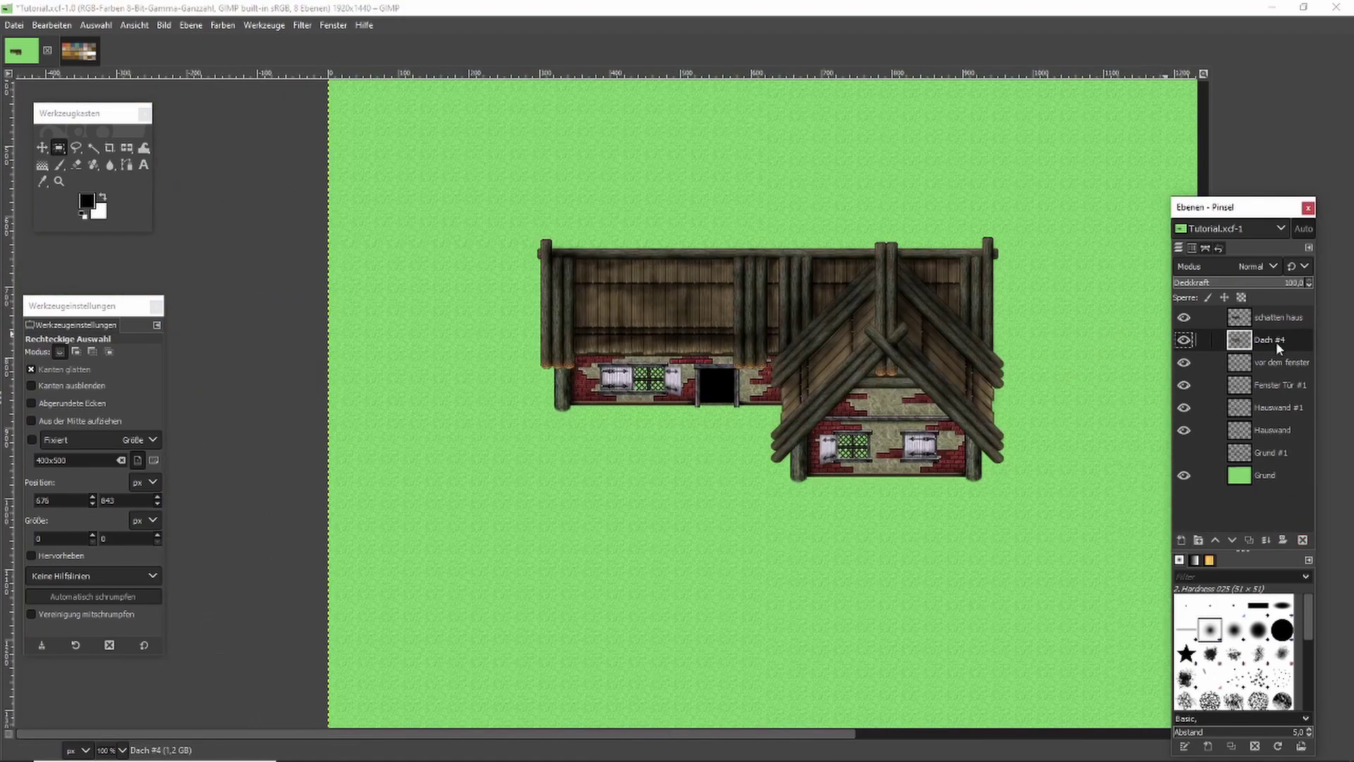
# Create a transparent layer named "schatten hauswand" directly above the "vor dem fenster" layer.
pyautogui.click(1295, 367)
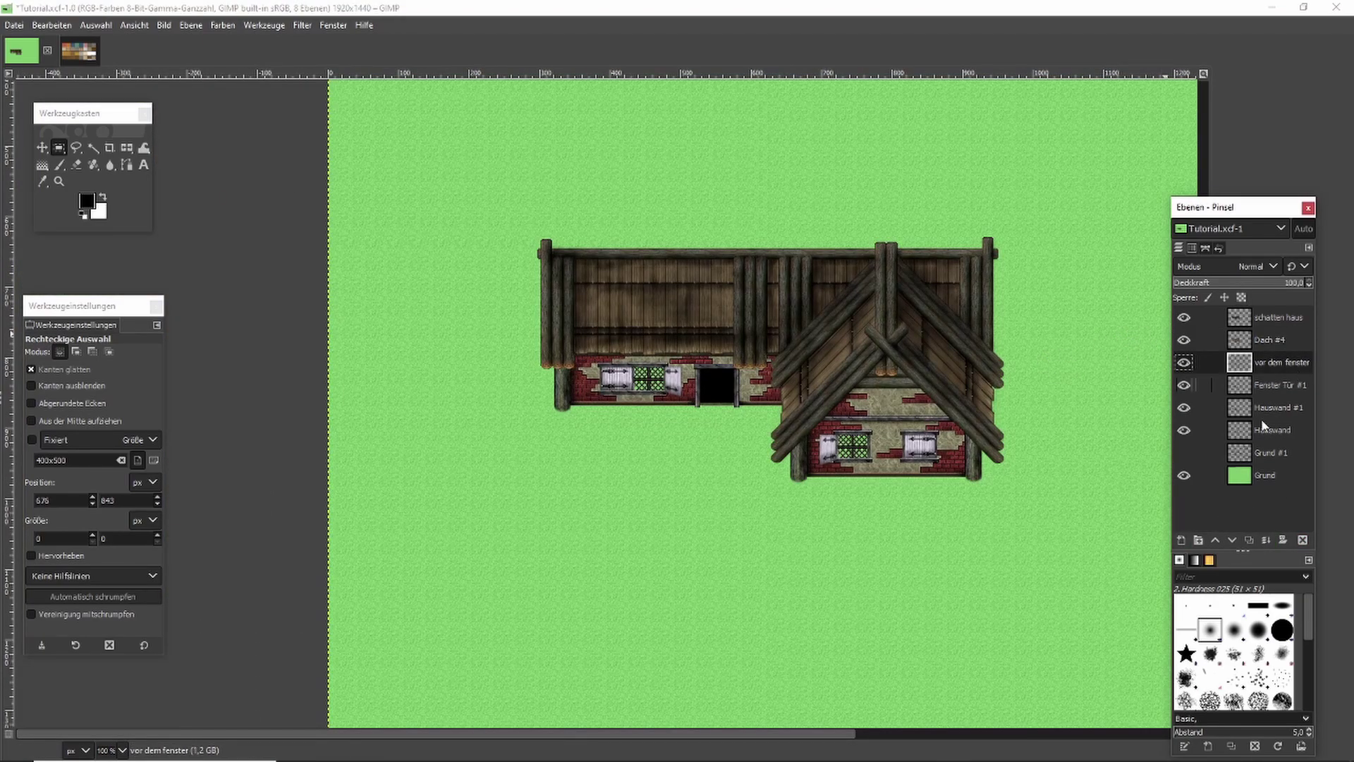
pyautogui.click(1188, 539)
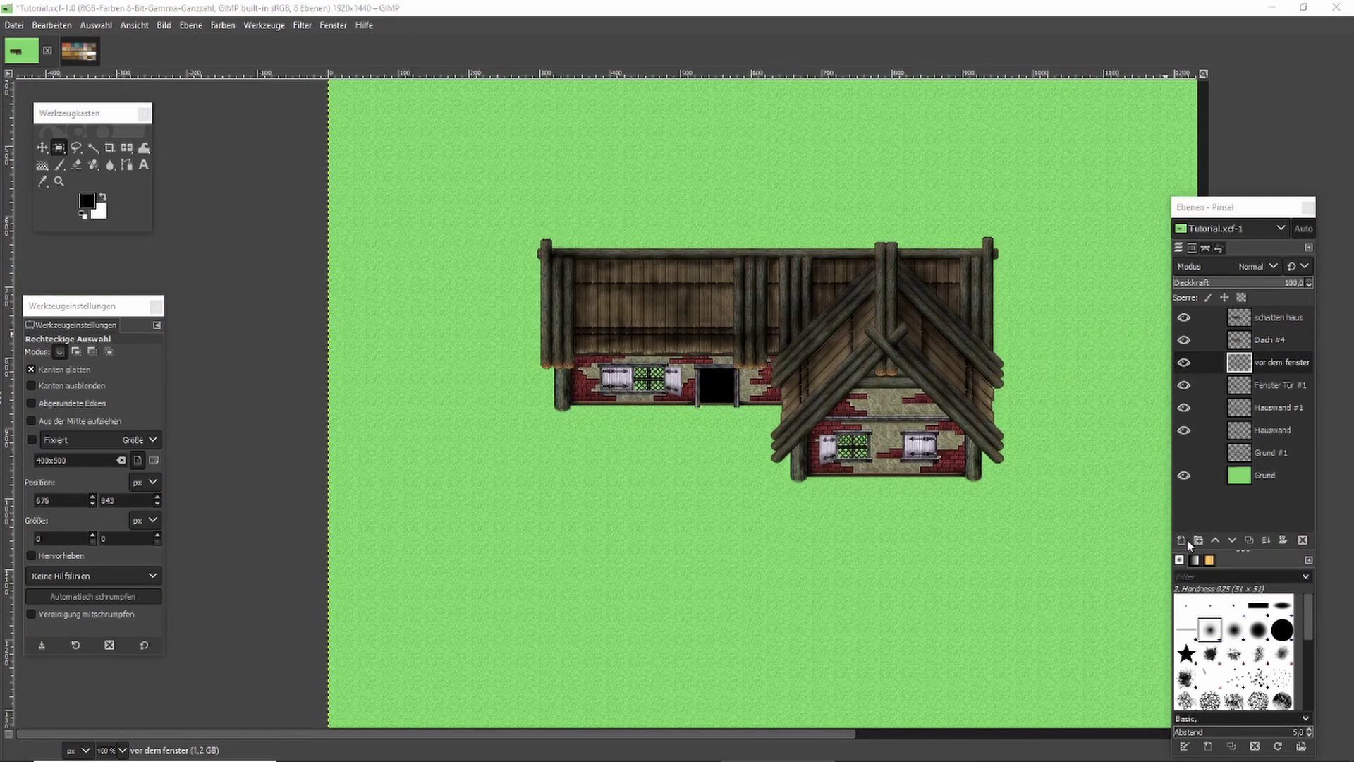
pyautogui.click(1099, 434)
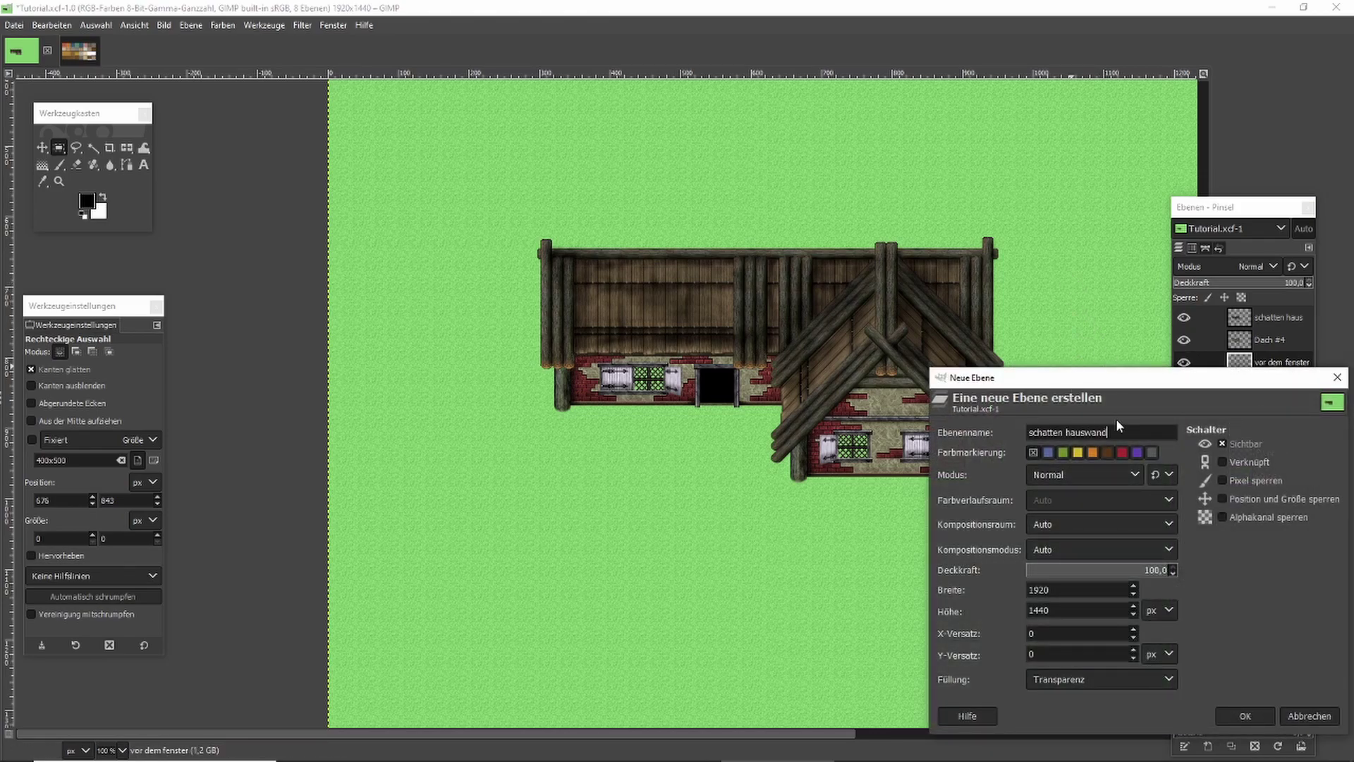
pyautogui.click(1244, 715)
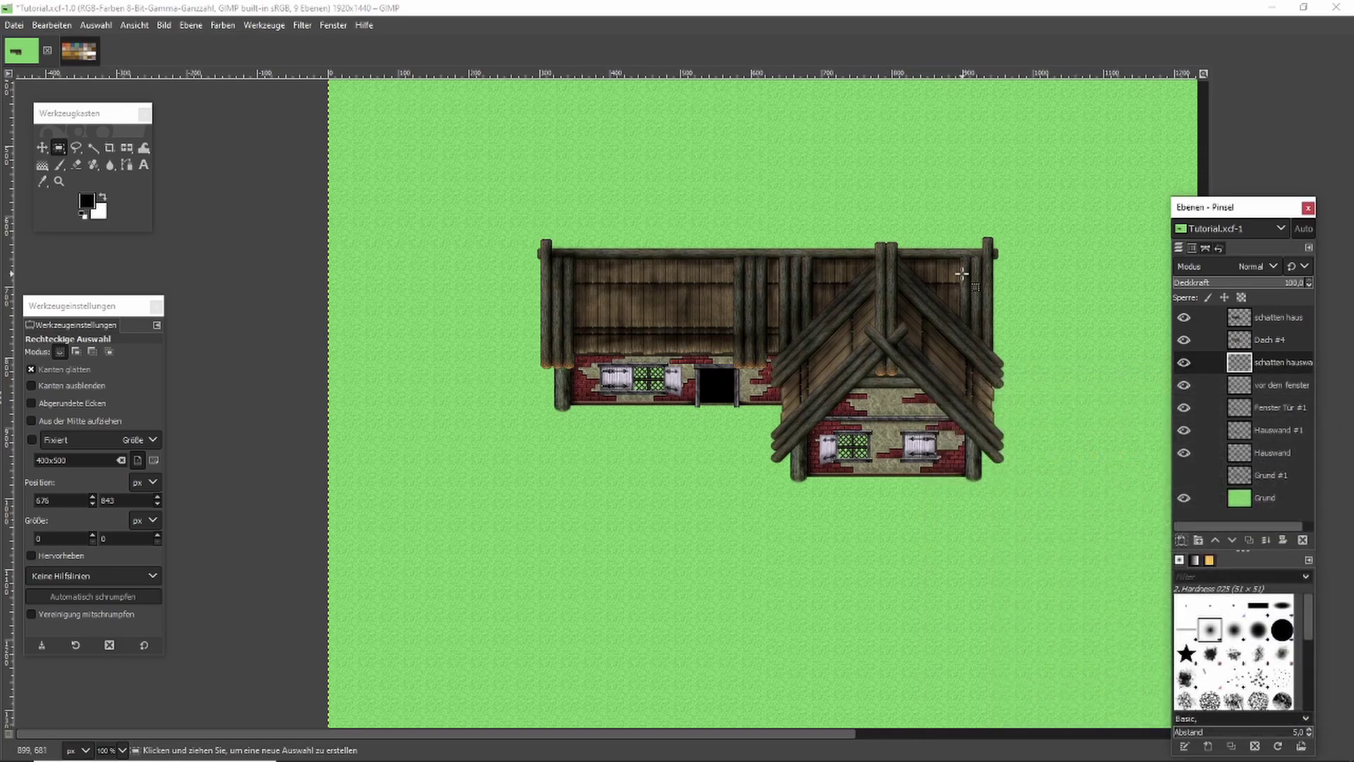
# With a black 2. Hardness 025 brush at size 20 and Druck 1.7, paint shadows under the eaves and along the wall's left edge.
pyautogui.click(62, 166)
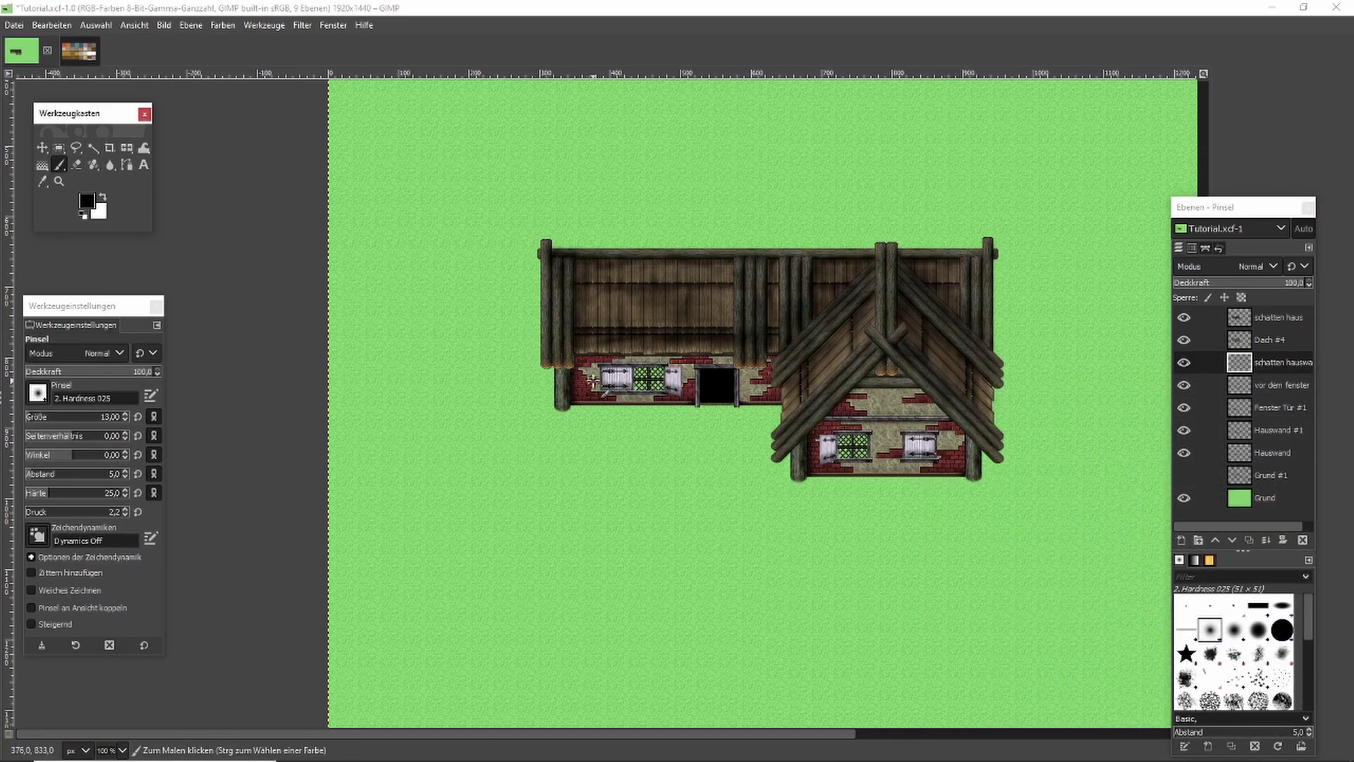
pyautogui.scroll(2, 593, 381)
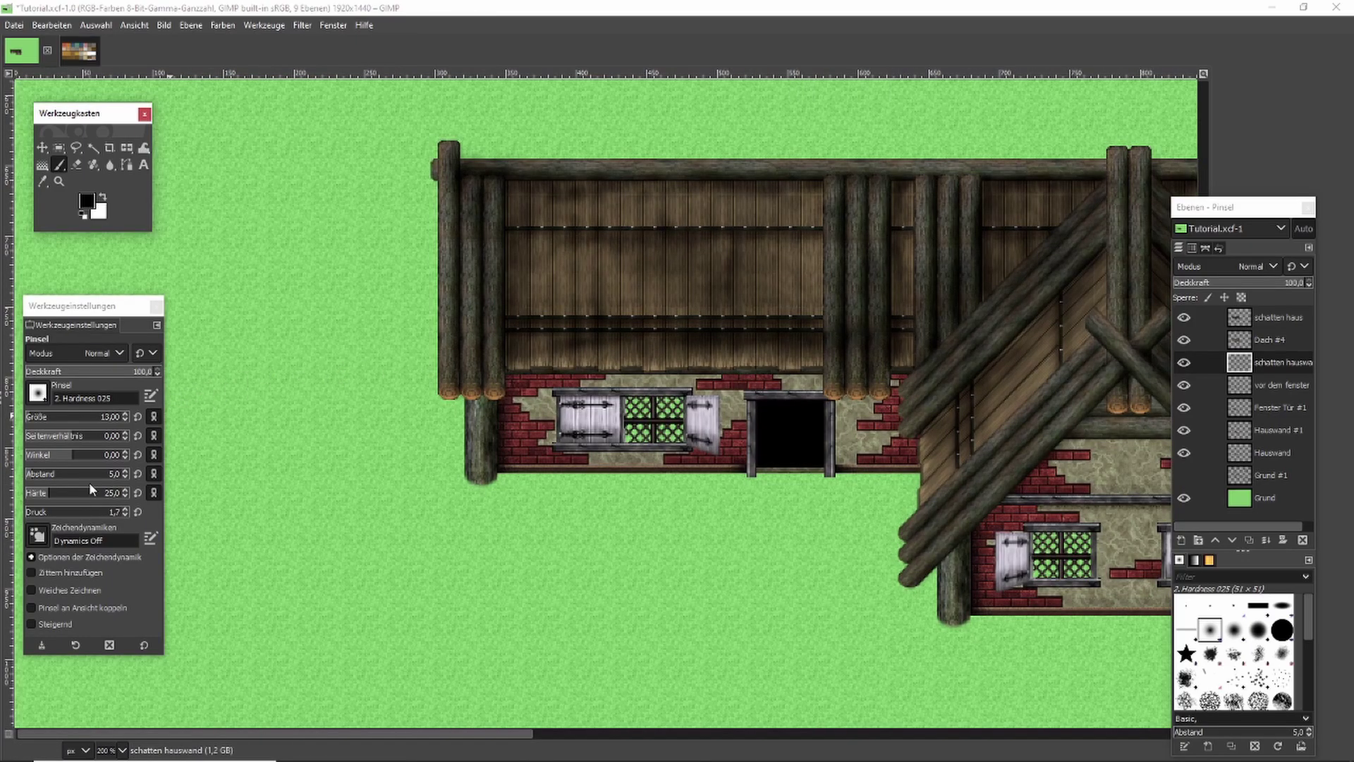
pyautogui.scroll(1, 86, 418)
pyautogui.scroll(1, 565, 419)
pyautogui.moveTo(523, 345)
pyautogui.mouseDown()
pyautogui.moveTo(553, 366)
pyautogui.moveTo(938, 354)
pyautogui.mouseUp()
pyautogui.moveTo(503, 361)
pyautogui.mouseDown()
pyautogui.moveTo(551, 365)
pyautogui.moveTo(532, 395)
pyautogui.moveTo(546, 423)
pyautogui.moveTo(539, 488)
pyautogui.mouseUp()
pyautogui.moveTo(539, 354)
pyautogui.mouseDown()
pyautogui.moveTo(528, 385)
pyautogui.moveTo(547, 479)
pyautogui.mouseUp()
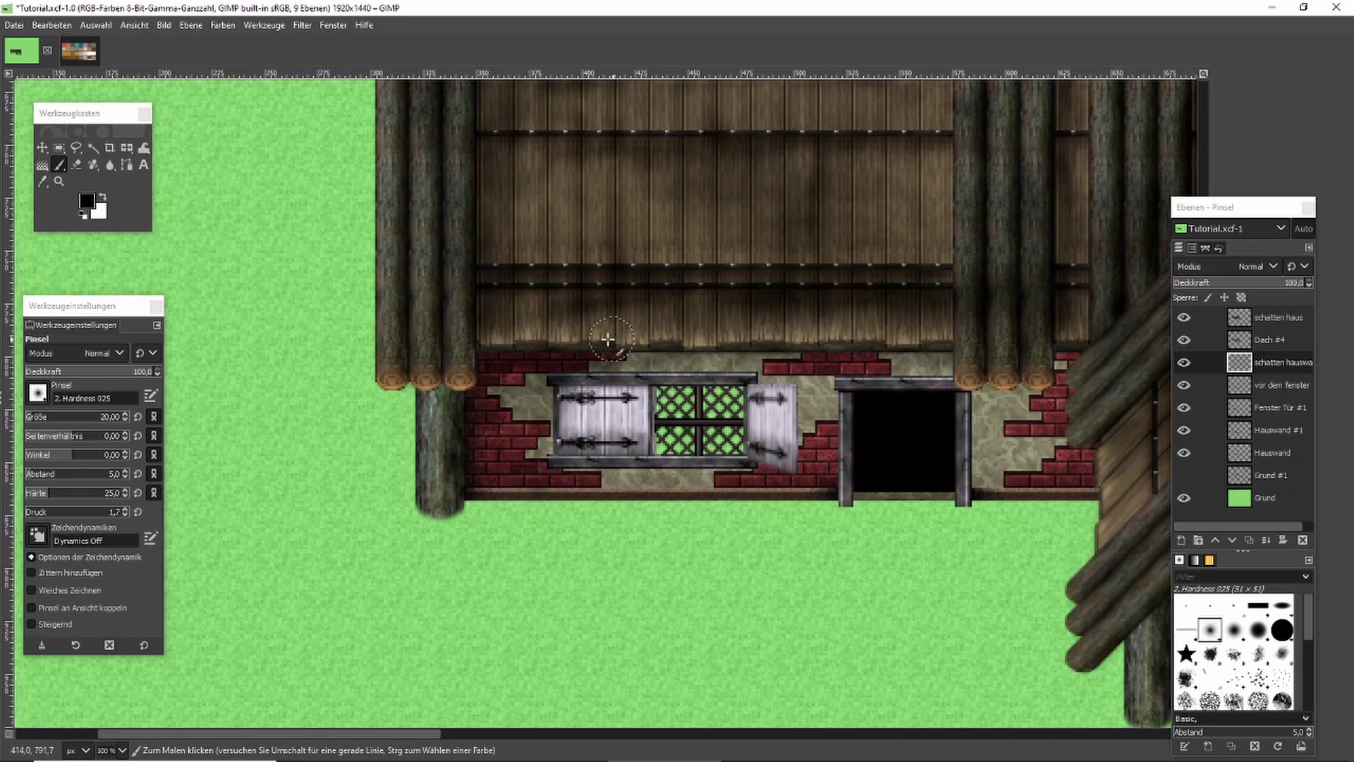
# Lower the brush's Druck to 1.5 and deepen the wall shadows under the eaves and beneath the roof log ends.
pyautogui.keyDown('ctrl'); pyautogui.scroll(-1, 672, 341); pyautogui.keyUp('ctrl')
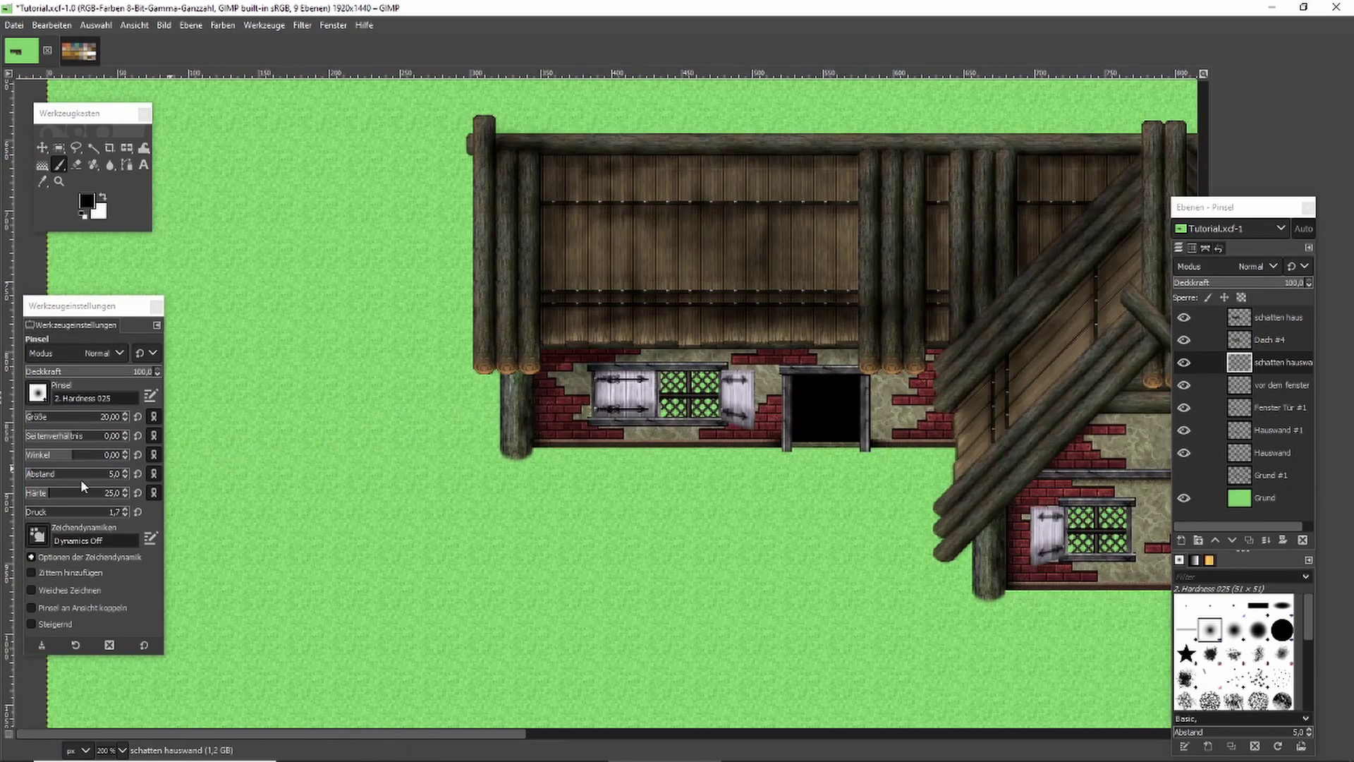
pyautogui.scroll(-2, 73, 512)
pyautogui.keyDown('ctrl'); pyautogui.scroll(1, 870, 493); pyautogui.keyUp('ctrl')
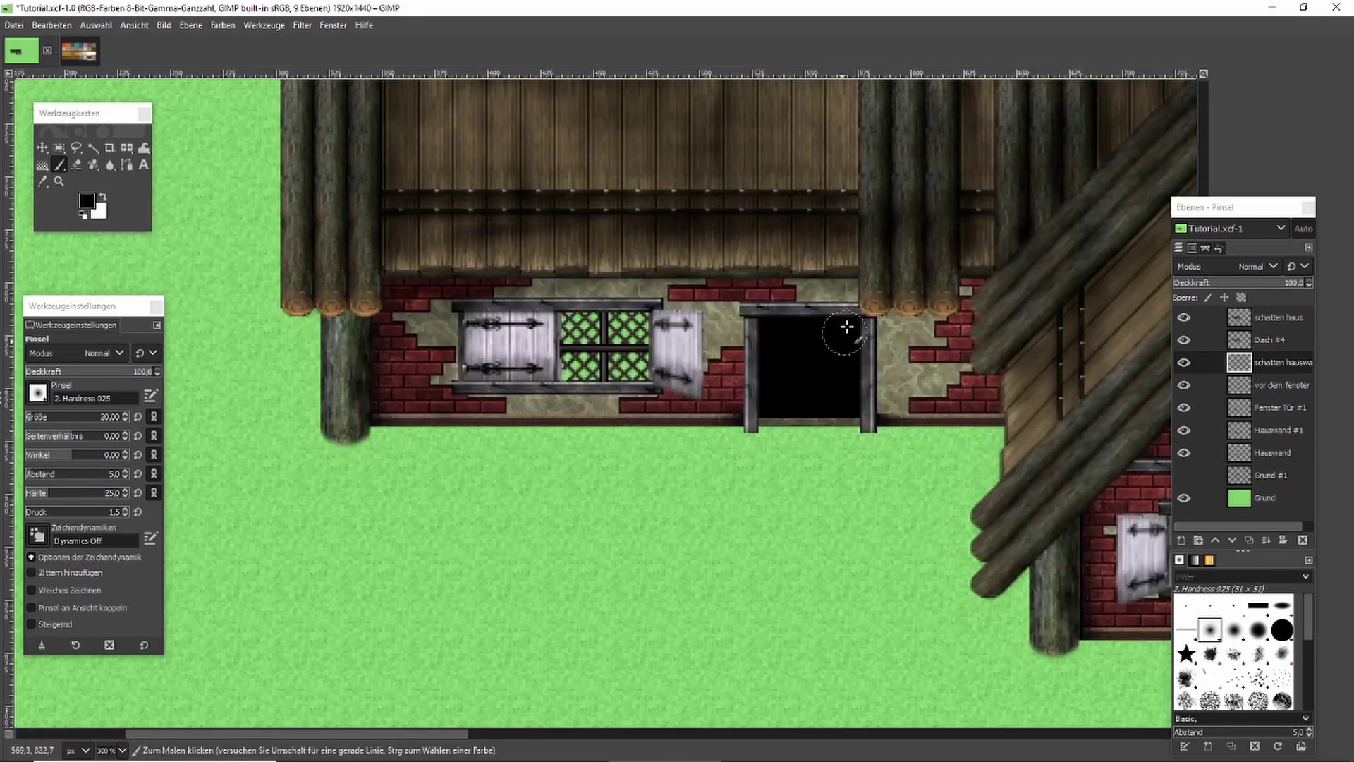
pyautogui.moveTo(634, 281); pyautogui.dragTo(579, 280)
pyautogui.moveTo(387, 277); pyautogui.dragTo(379, 279)
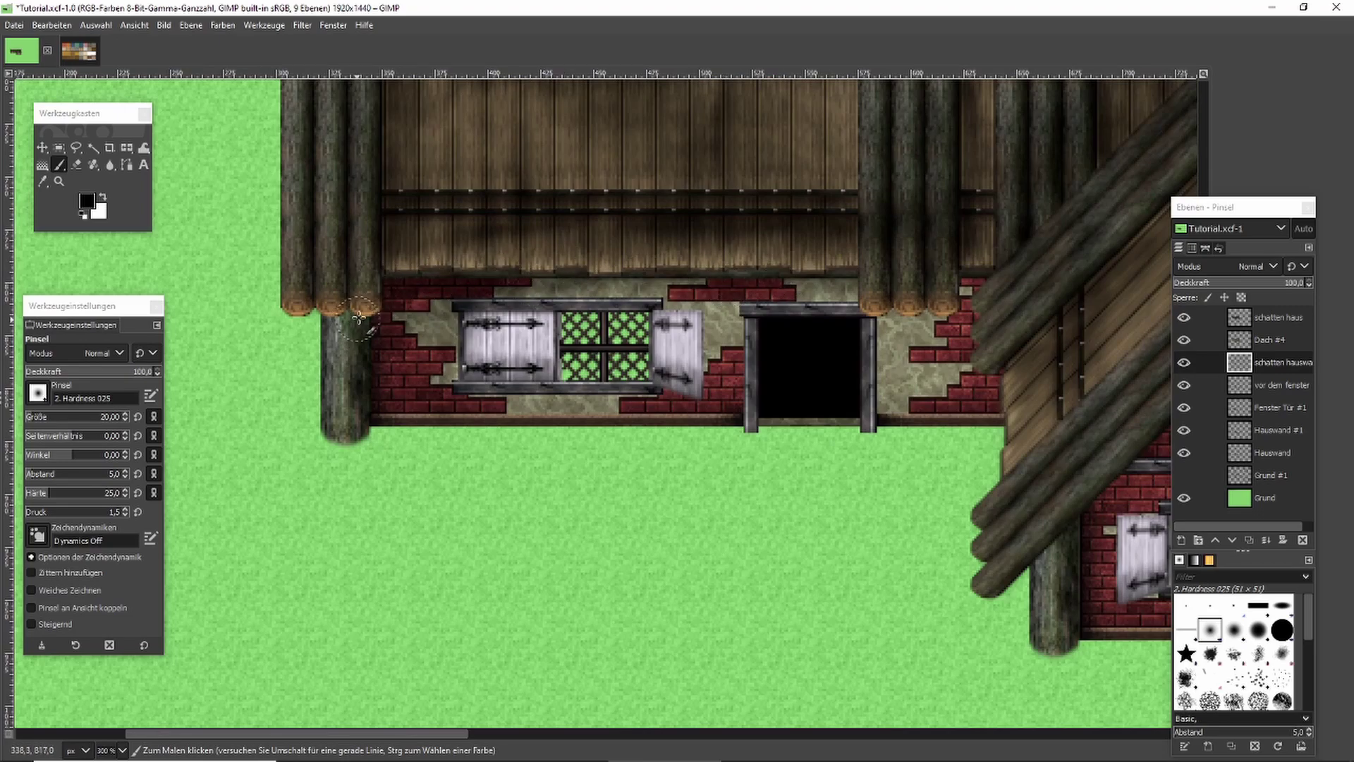
pyautogui.moveTo(580, 276); pyautogui.dragTo(420, 273)
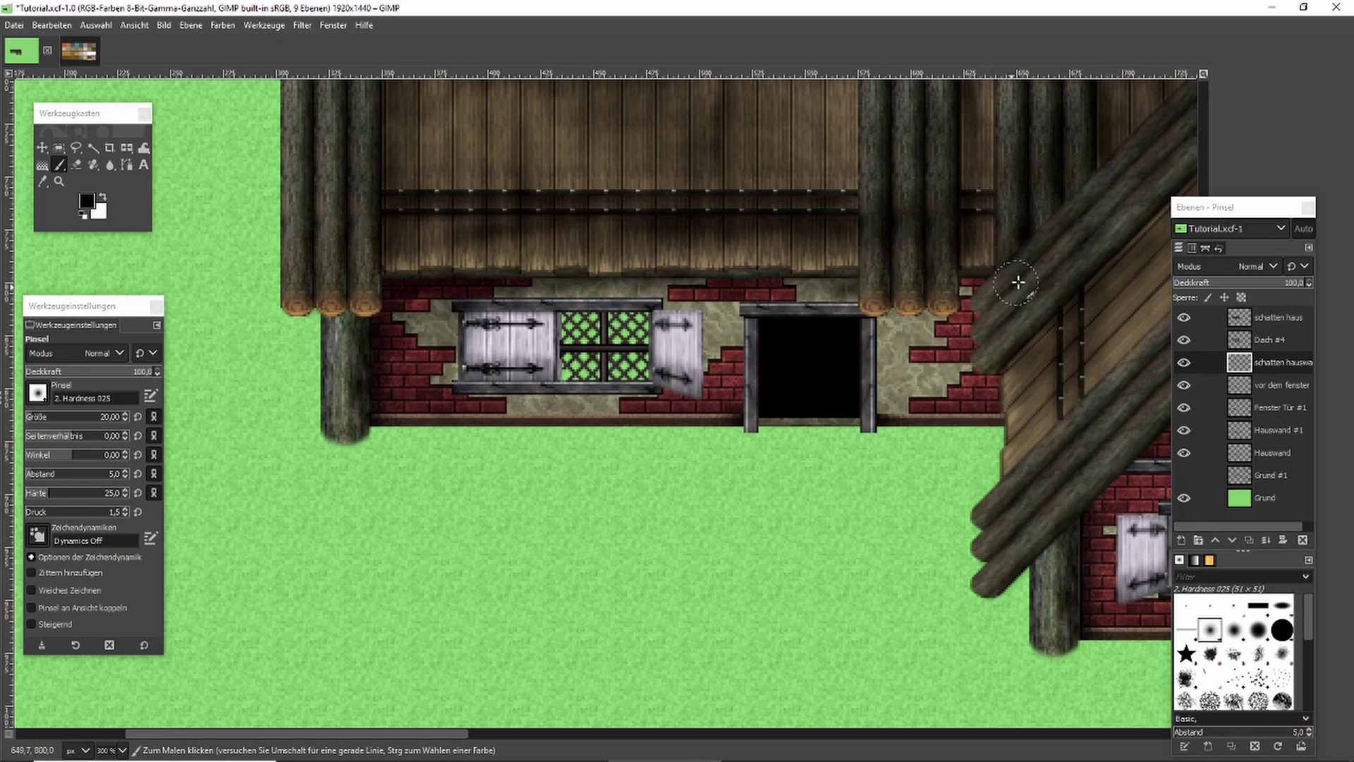
pyautogui.moveTo(899, 325)
pyautogui.mouseDown()
pyautogui.moveTo(910, 346)
pyautogui.moveTo(937, 309)
pyautogui.mouseUp()
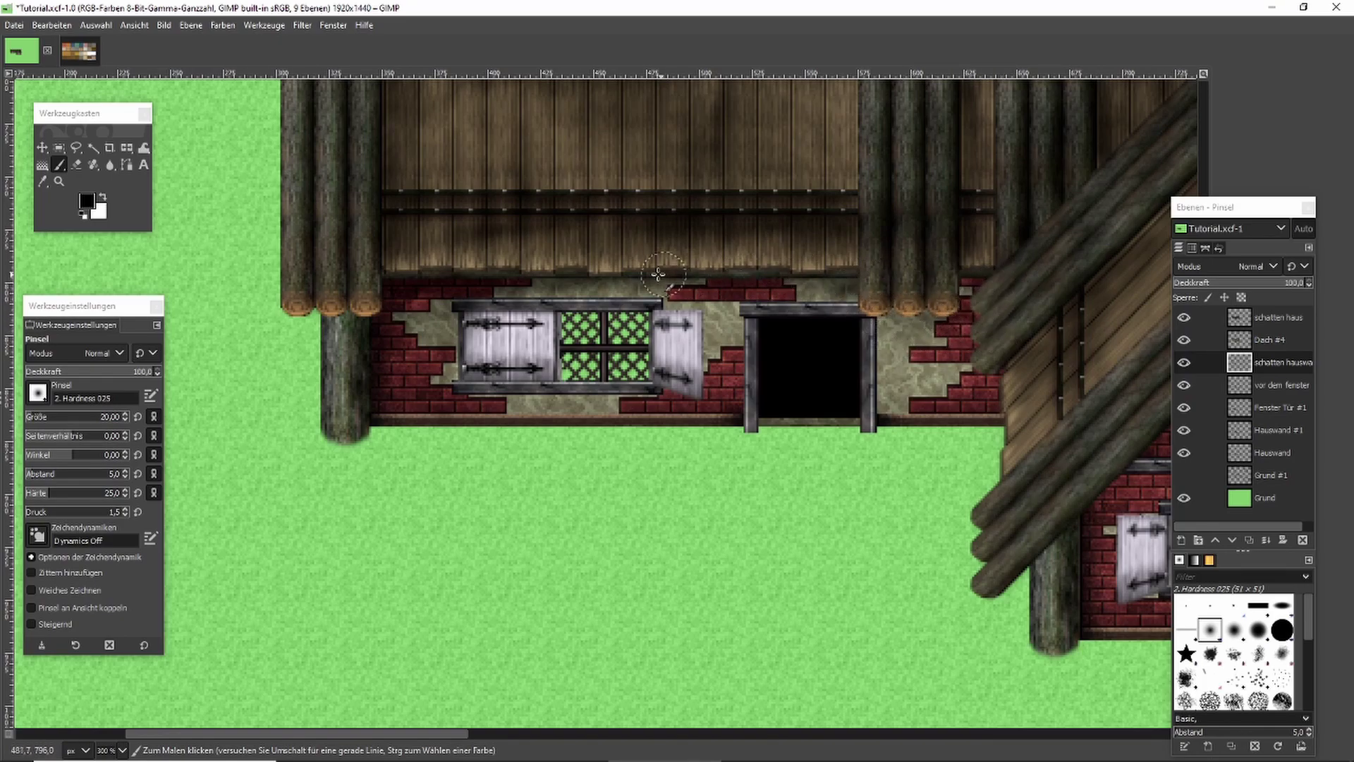
# Paint soft shadows around the shuttered window on the main house's front wall at size 20 and Druck 1.5.
pyautogui.moveTo(512, 282)
pyautogui.mouseDown()
pyautogui.moveTo(638, 293)
pyautogui.moveTo(522, 300)
pyautogui.moveTo(440, 347)
pyautogui.mouseUp()
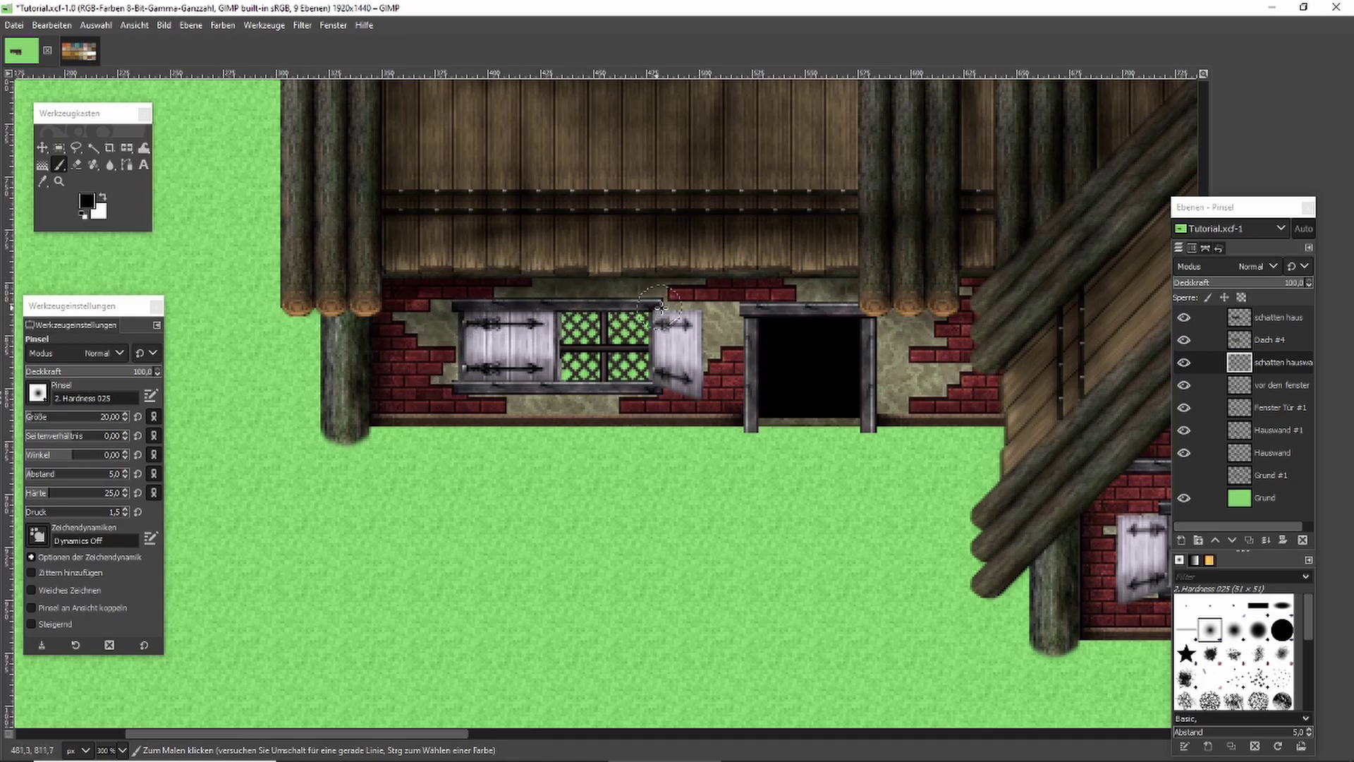
pyautogui.moveTo(698, 297)
pyautogui.mouseDown()
pyautogui.moveTo(714, 323)
pyautogui.moveTo(703, 379)
pyautogui.mouseUp()
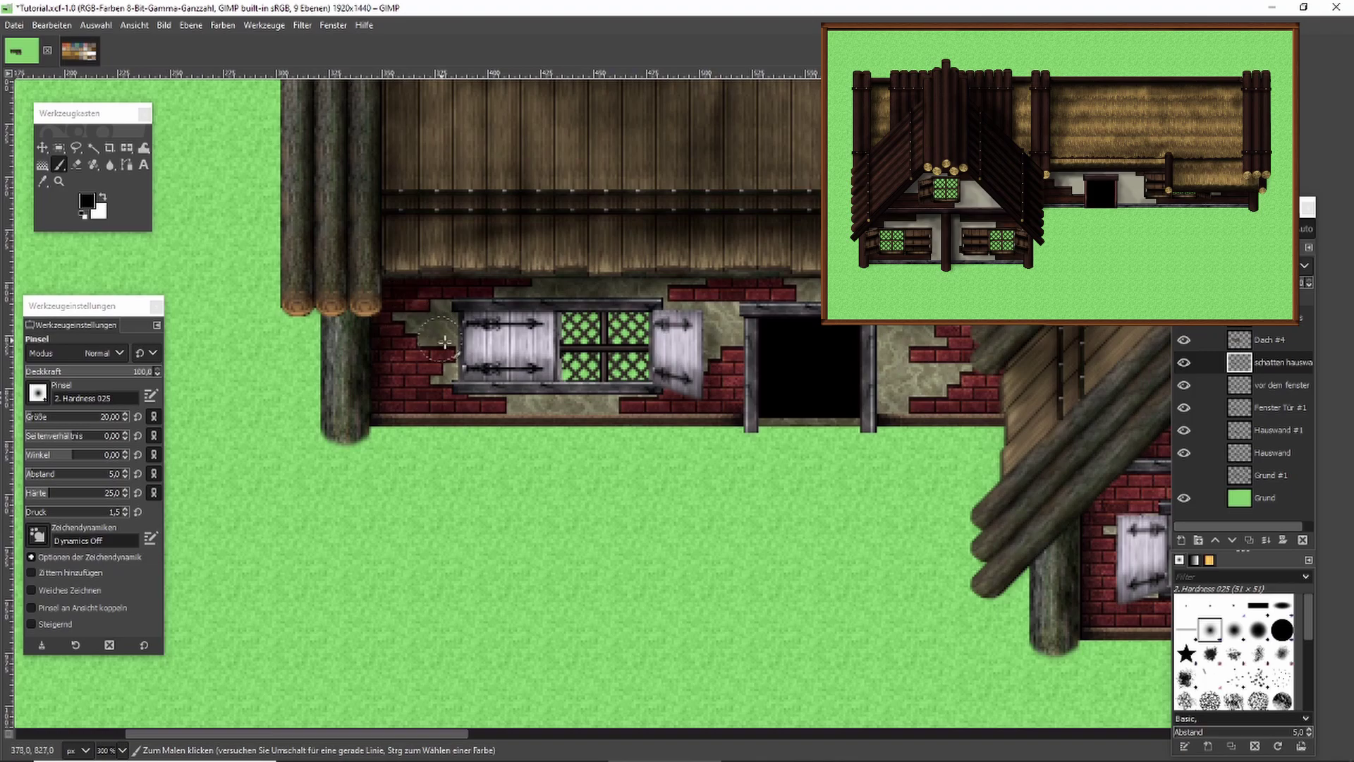
# Set the brush to size 27 and Druck 0.9 and paint soft shadows on the gable wall below the crossbeam.
pyautogui.press('2')
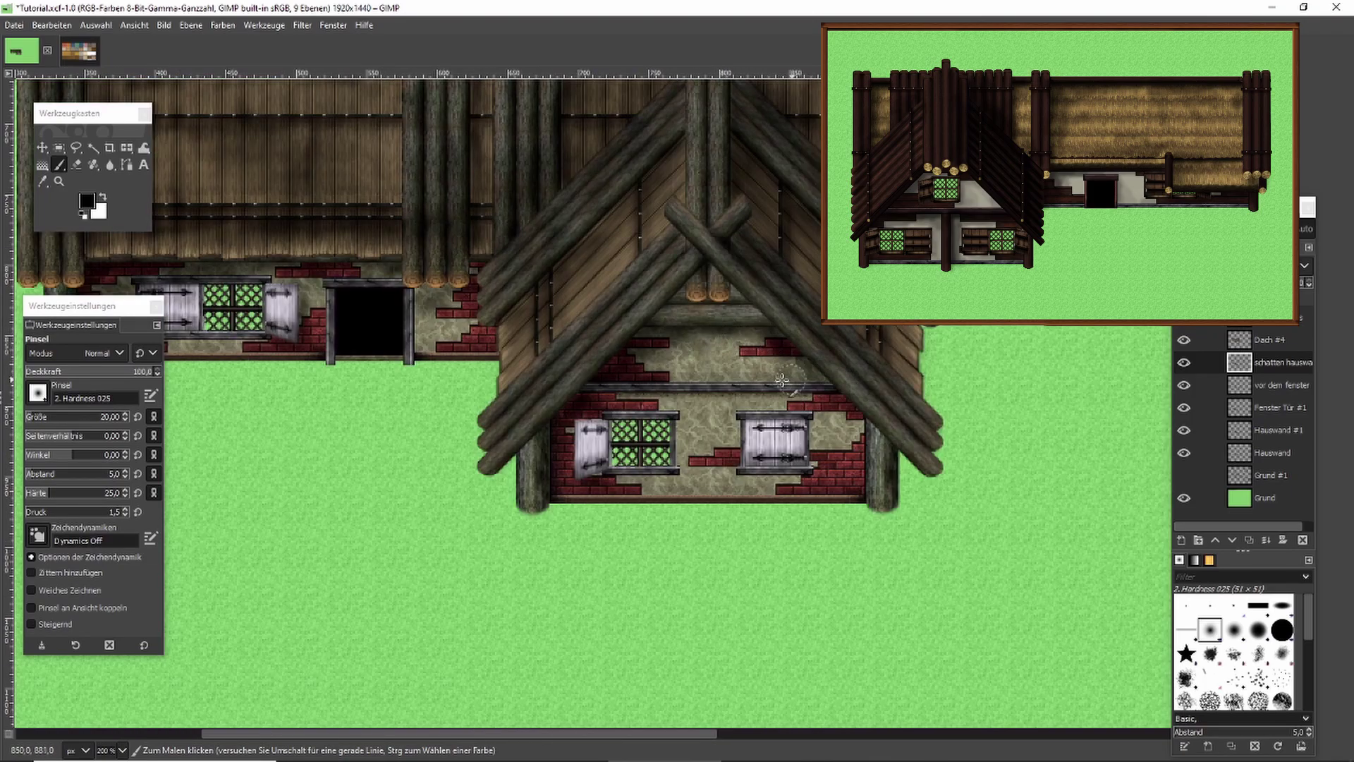
pyautogui.press('ctrl')
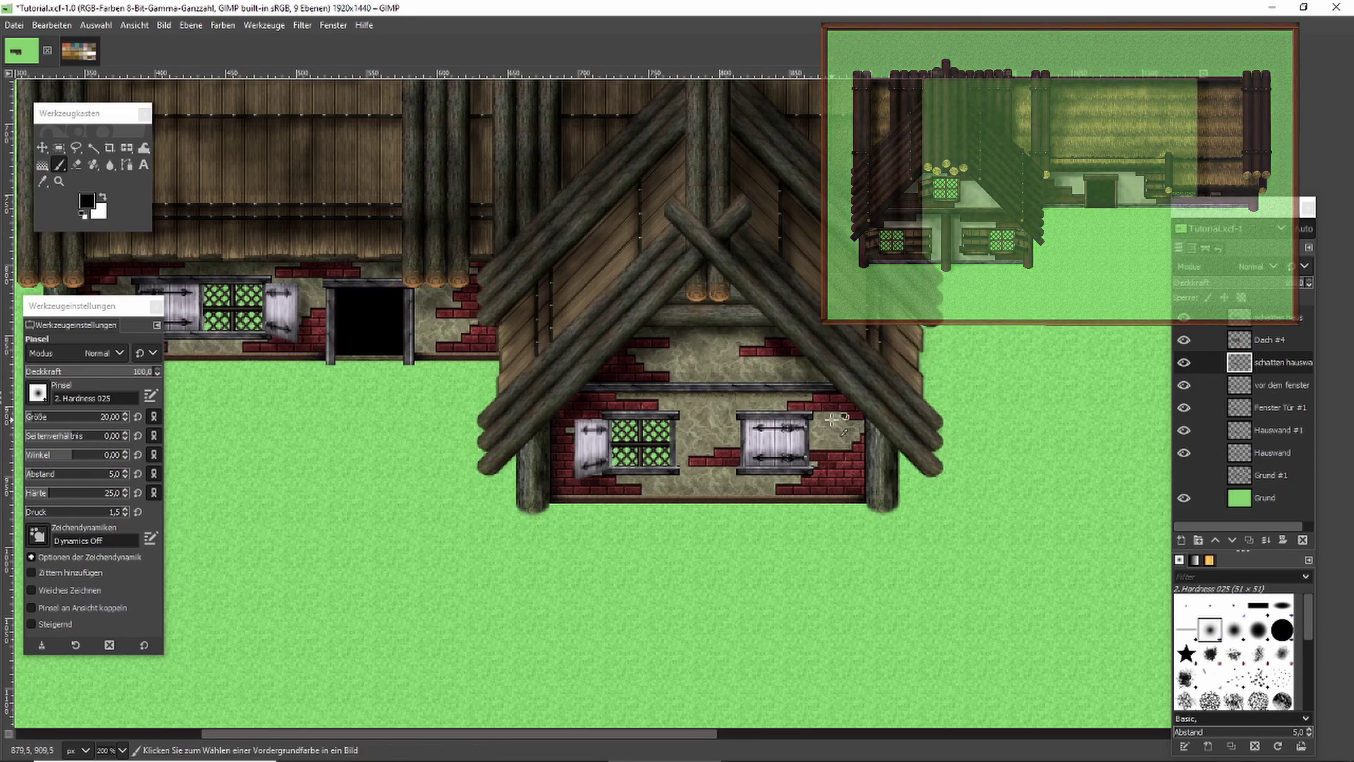
pyautogui.scroll(-2, 833, 420)
pyautogui.scroll(1, 832, 420)
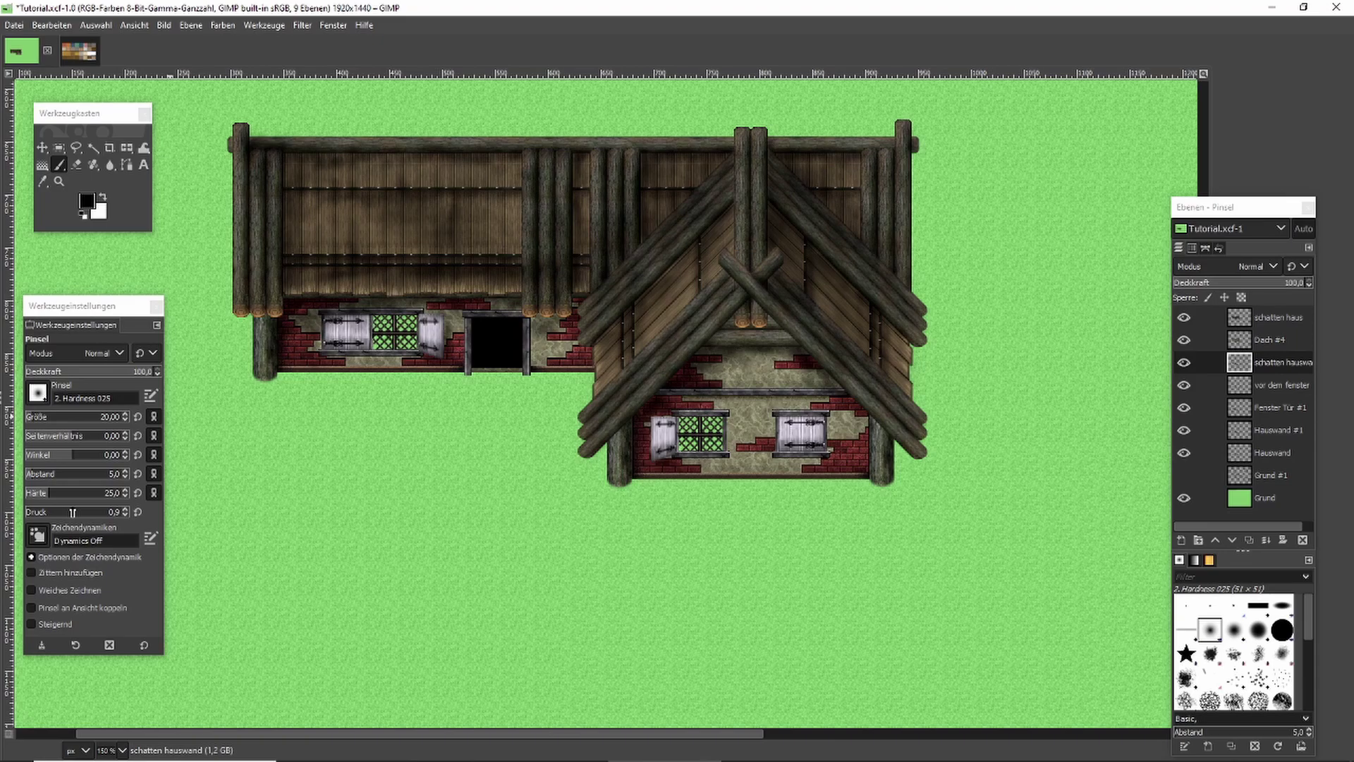
pyautogui.scroll(4, 96, 417)
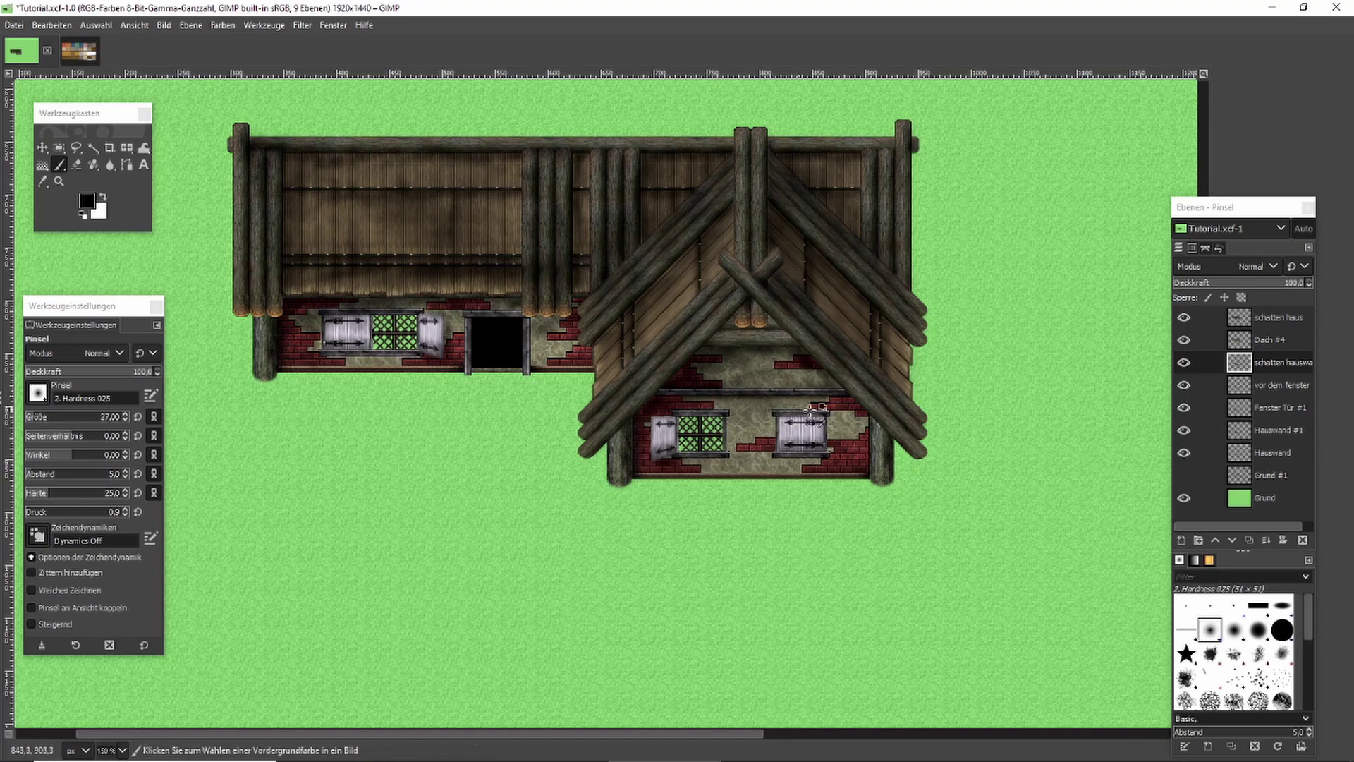
pyautogui.scroll(1, 804, 408)
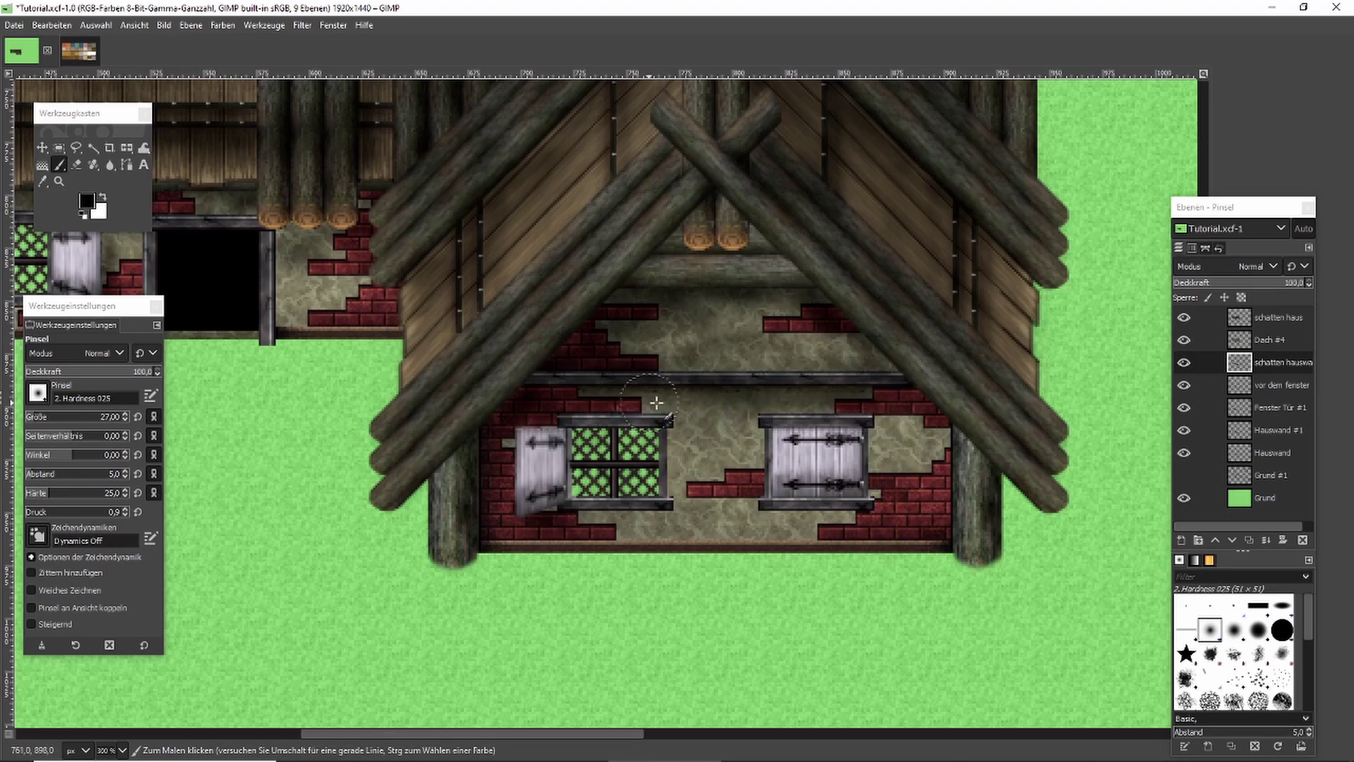
pyautogui.moveTo(638, 397); pyautogui.dragTo(675, 429)
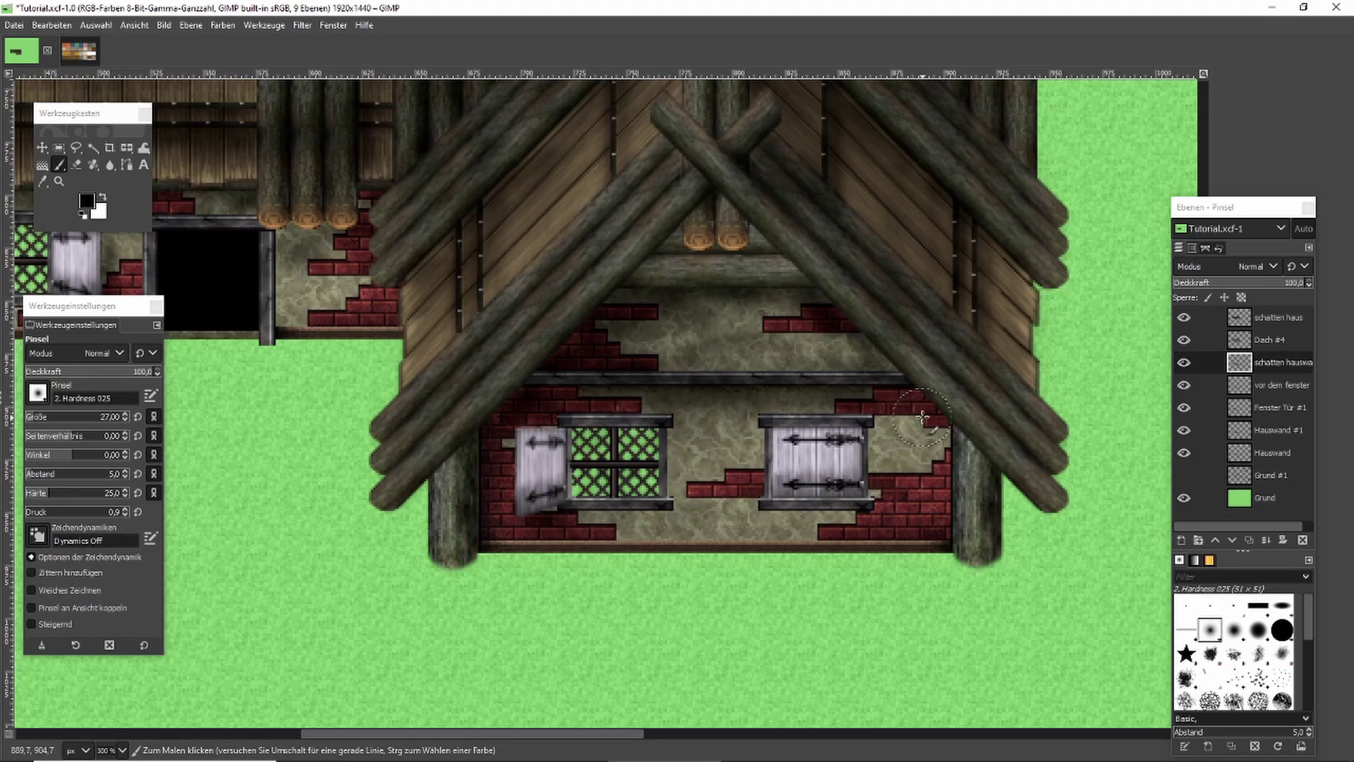
# Select the 34×7 px plaster strip under the bricks left of the door and shade it at size 11 and Druck 3.0.
pyautogui.scroll(-2, 922, 418)
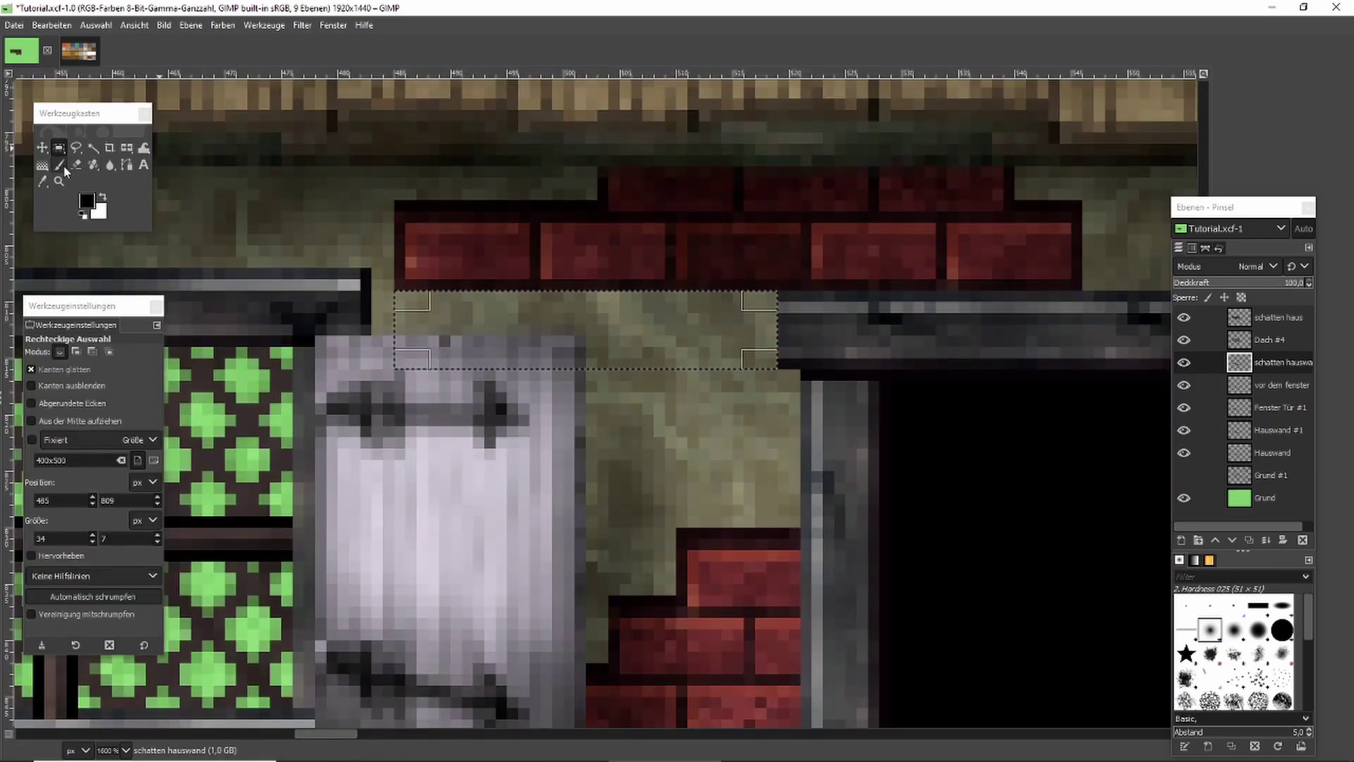
pyautogui.click(61, 165)
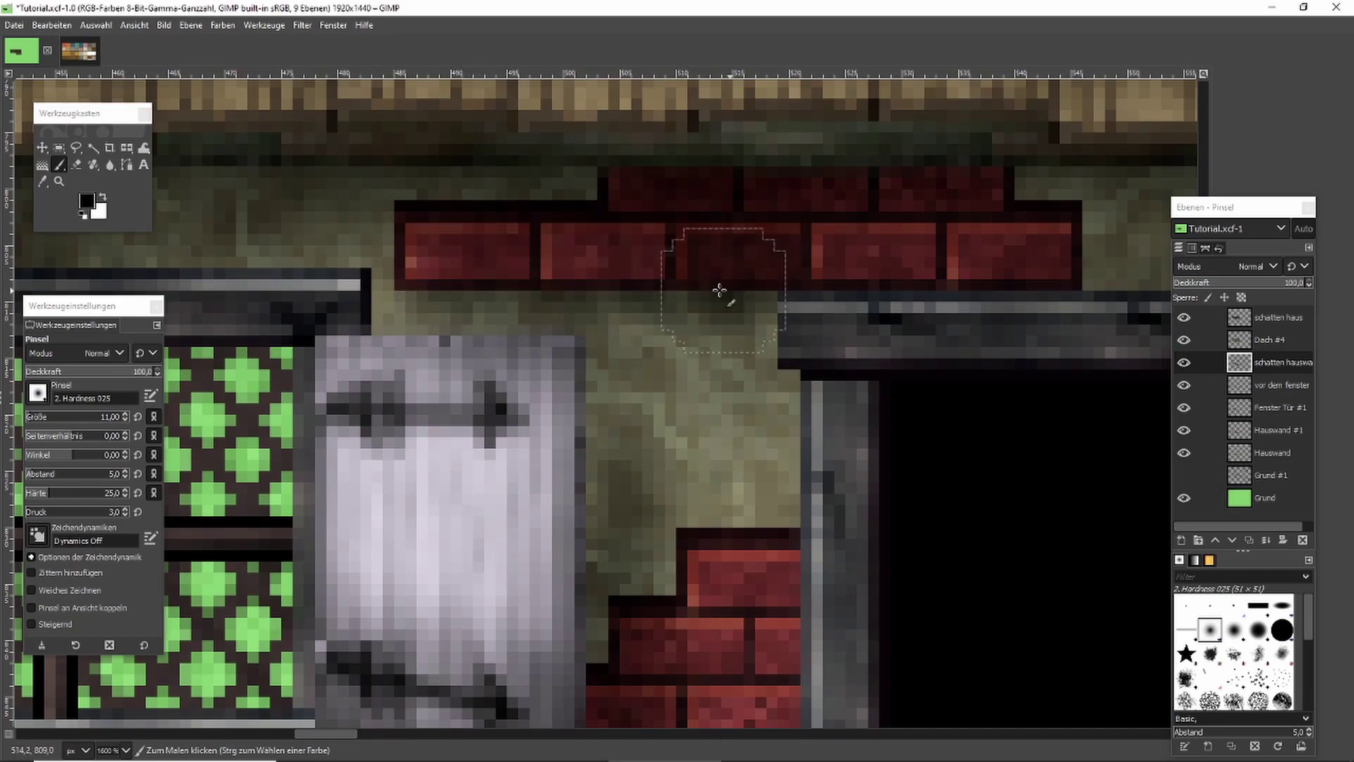
pyautogui.click(59, 147)
pyautogui.moveTo(659, 430); pyautogui.dragTo(659, 431)
# Select the plaster areas beside the two brick rows above the door and paint shadows along the brick edges within them.
pyautogui.scroll(-4, 659, 430)
pyautogui.scroll(5, 887, 310)
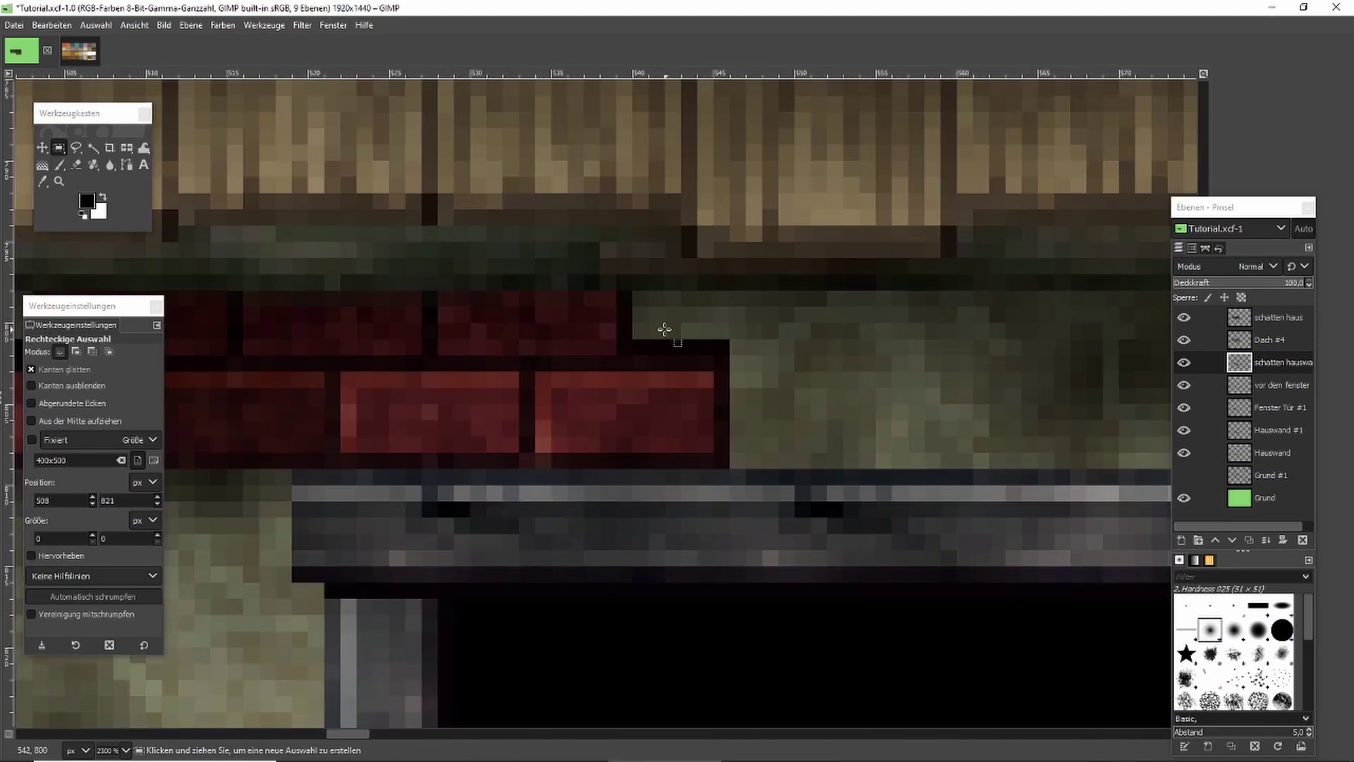
pyautogui.moveTo(629, 338); pyautogui.dragTo(1006, 291)
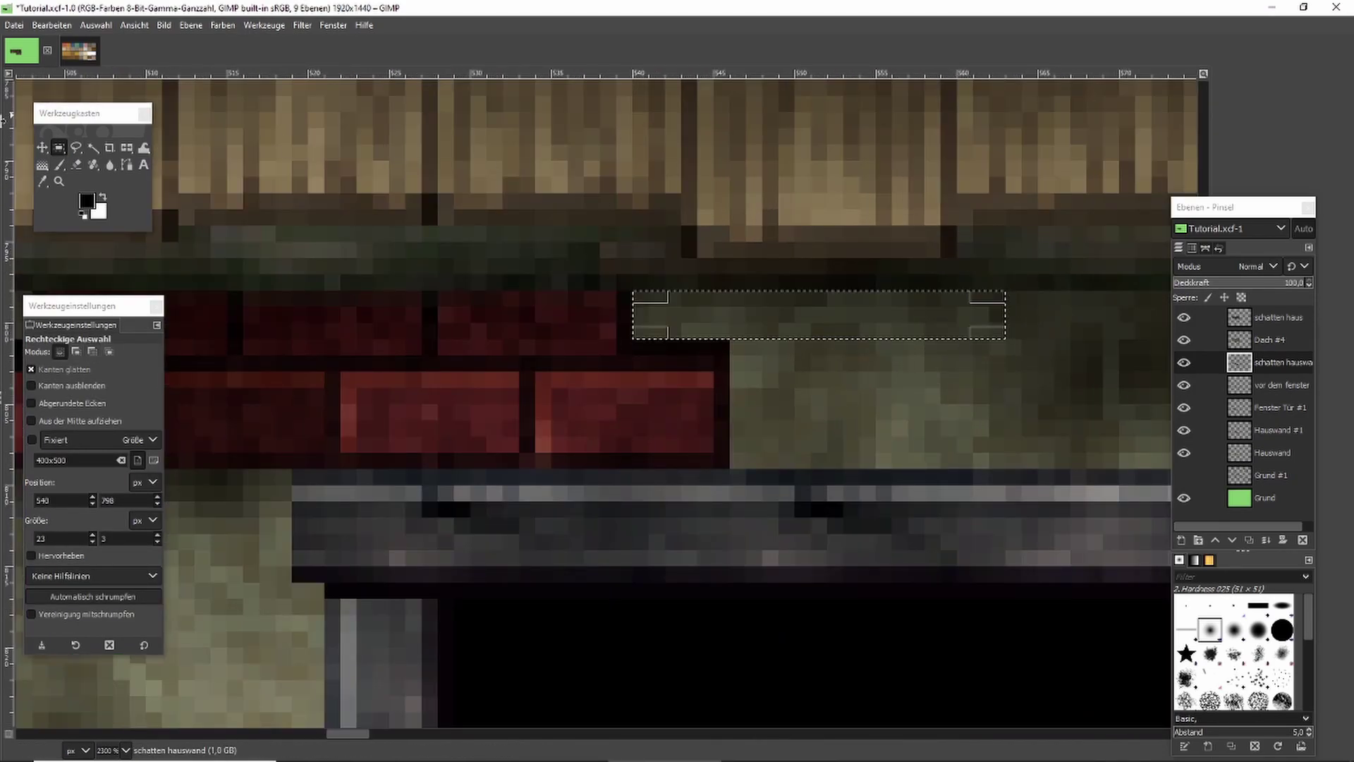
pyautogui.click(59, 166)
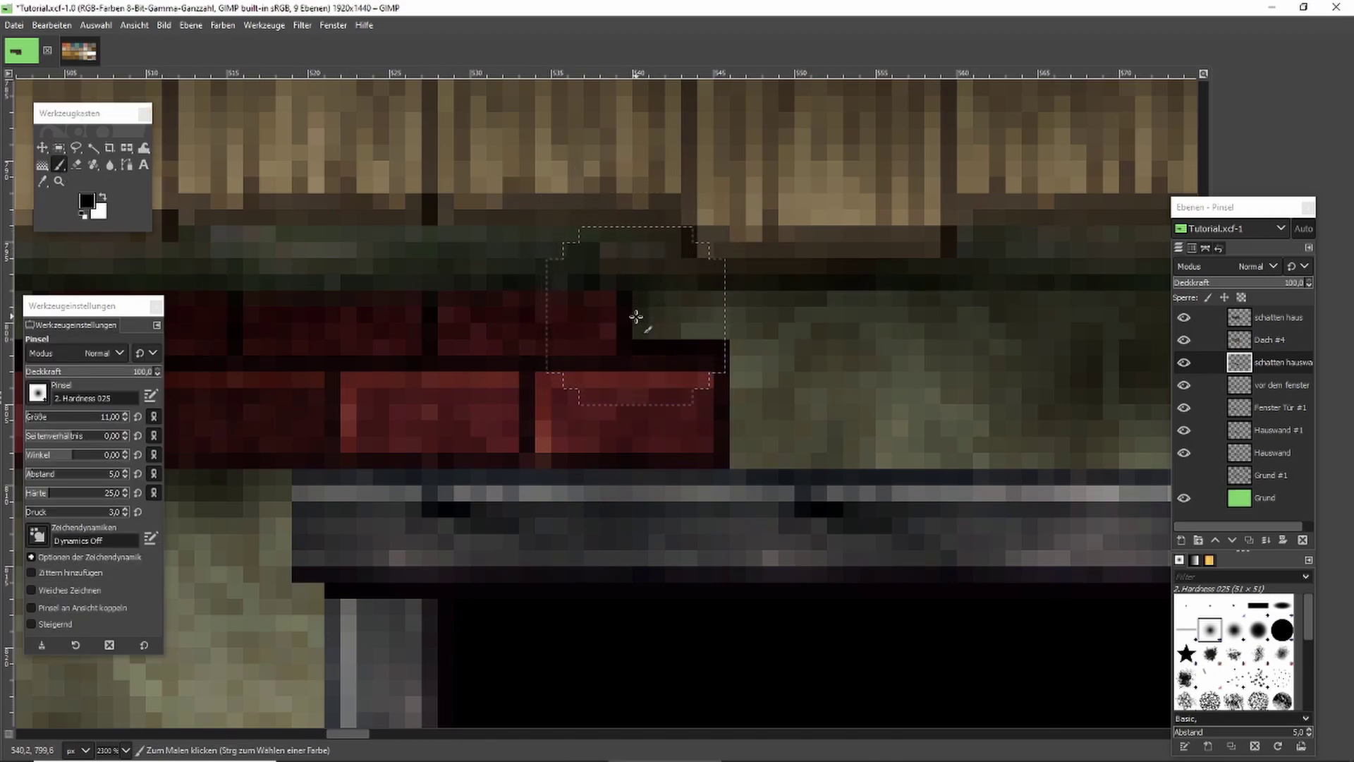
pyautogui.click(59, 147)
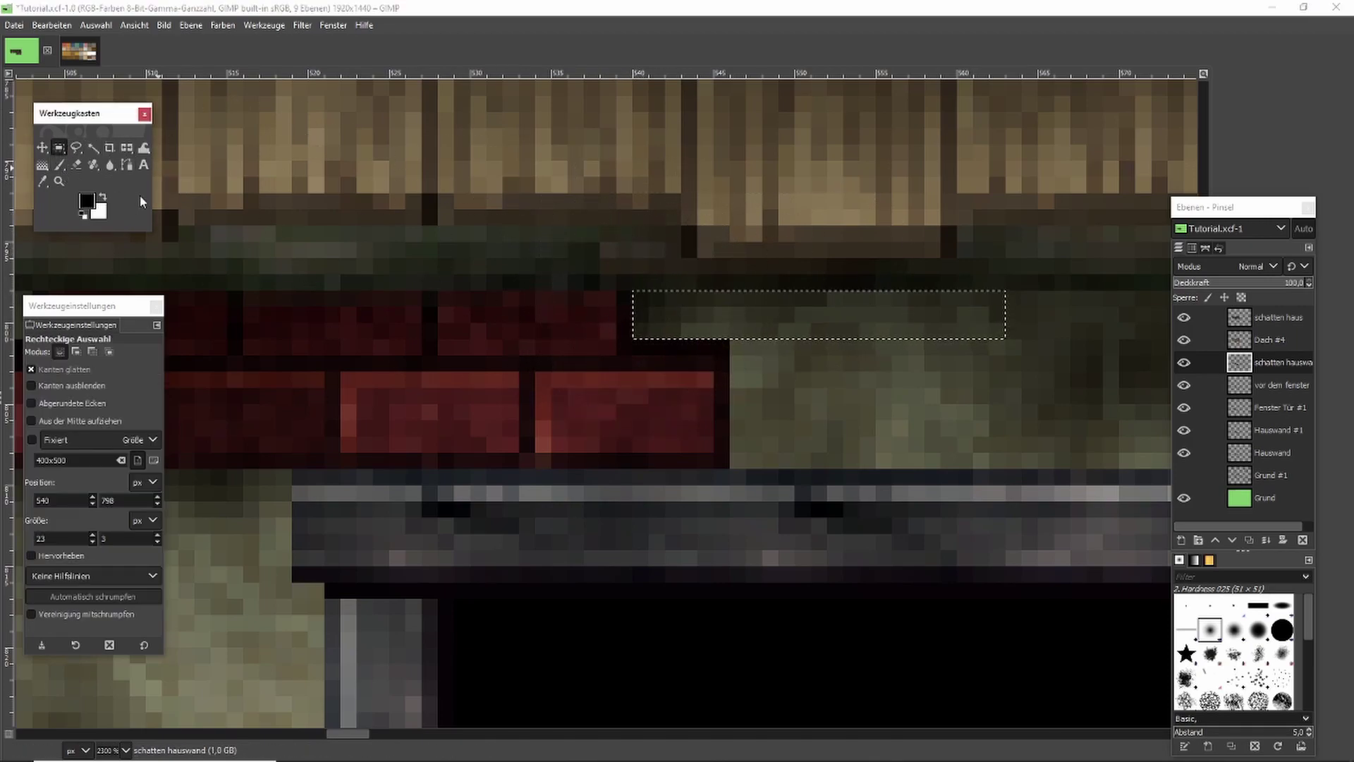
pyautogui.moveTo(730, 344); pyautogui.dragTo(1054, 469)
pyautogui.click(63, 164)
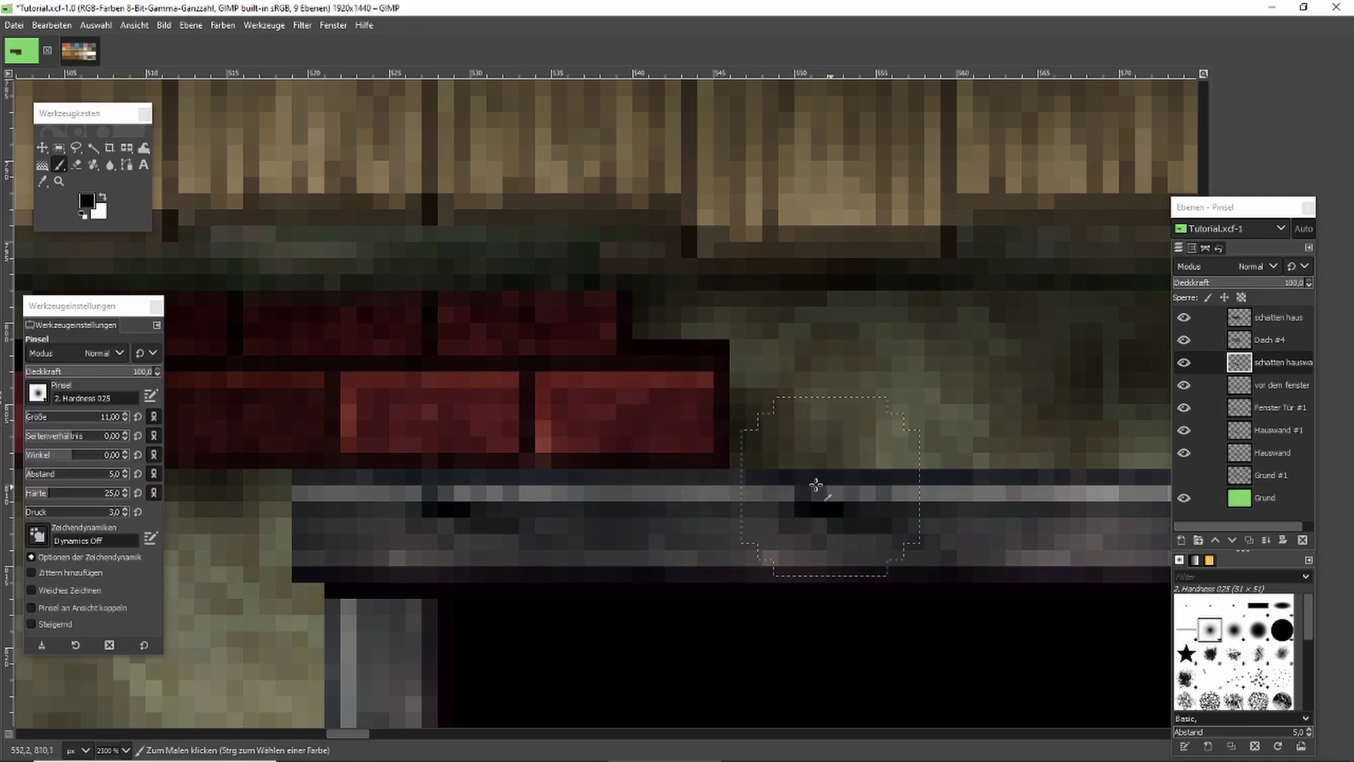
pyautogui.click(59, 148)
pyautogui.scroll(-5, 925, 280)
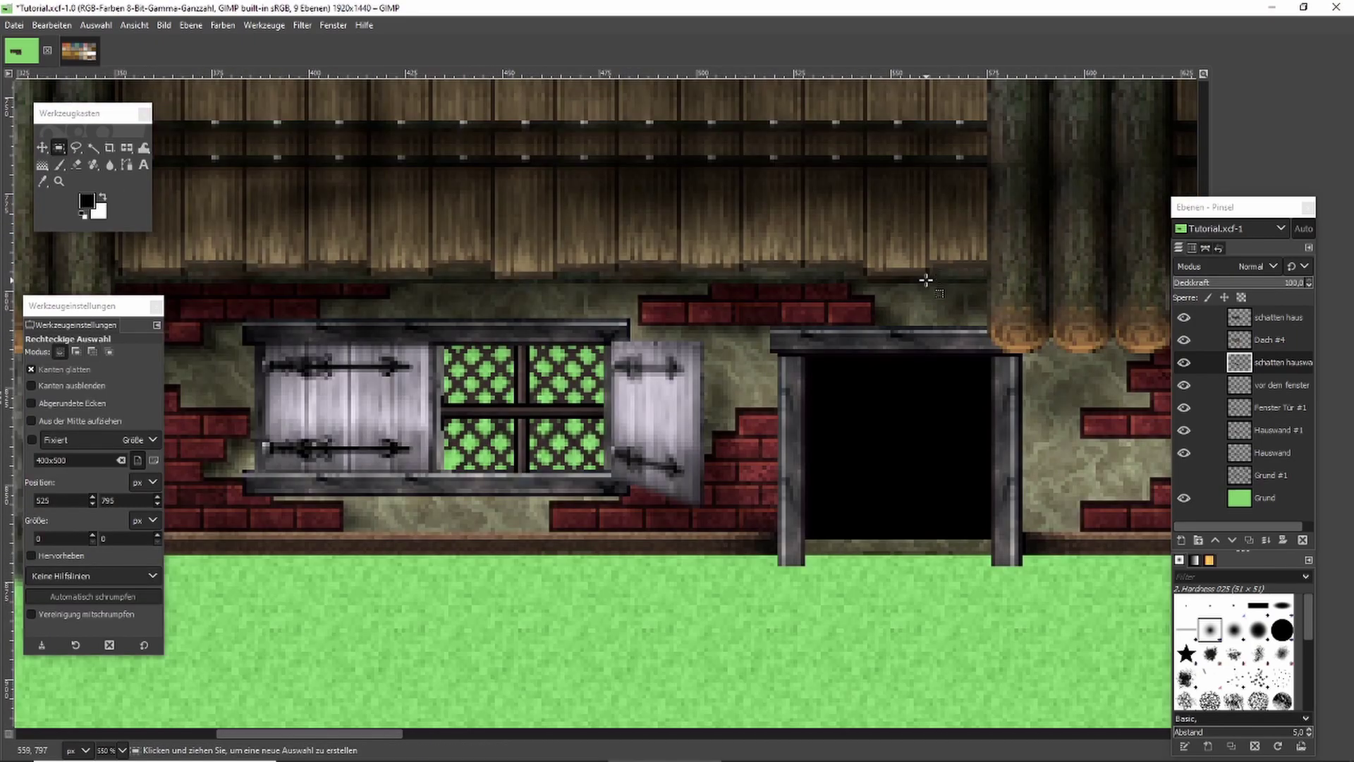
# Select the plaster beside the gable's upper left brick row and shade the brick edge, raising Druck to 5.0.
pyautogui.scroll(-3, 753, 344)
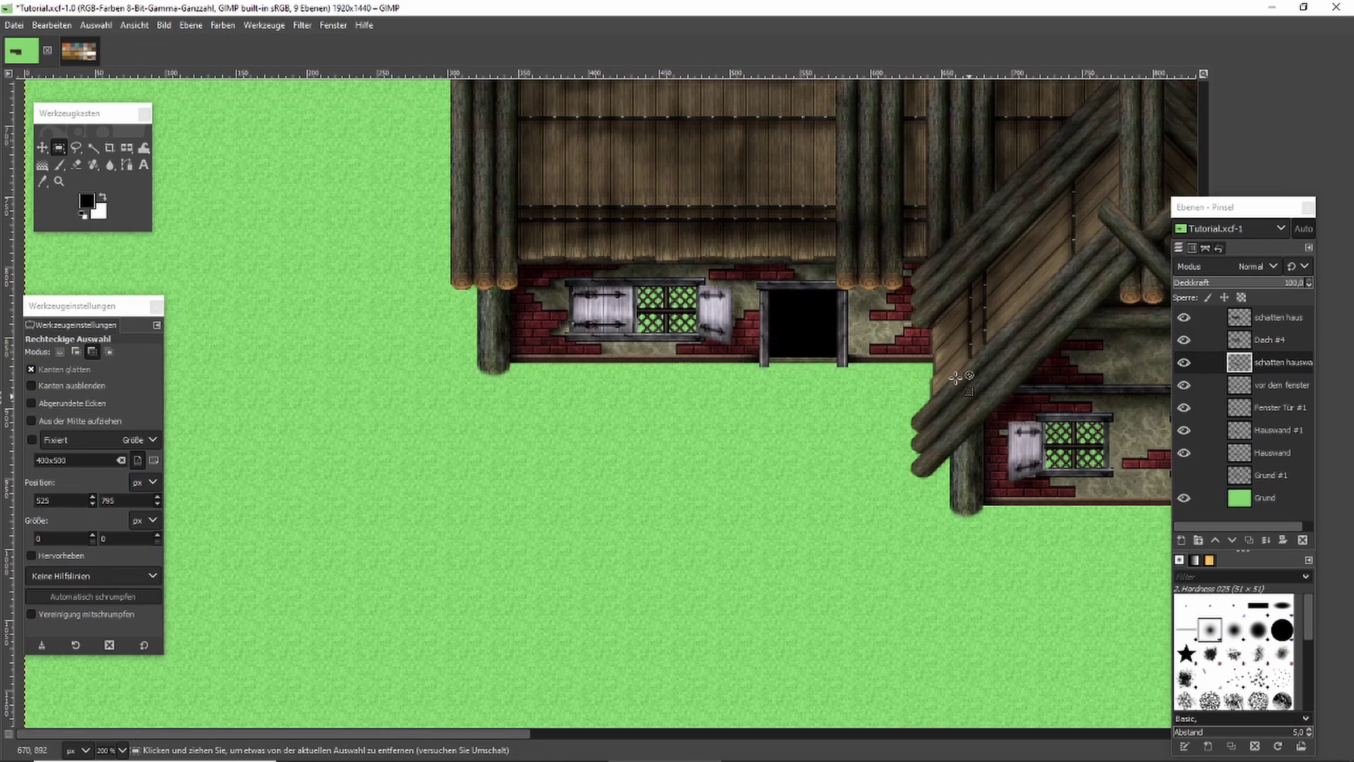
pyautogui.scroll(2, 995, 286)
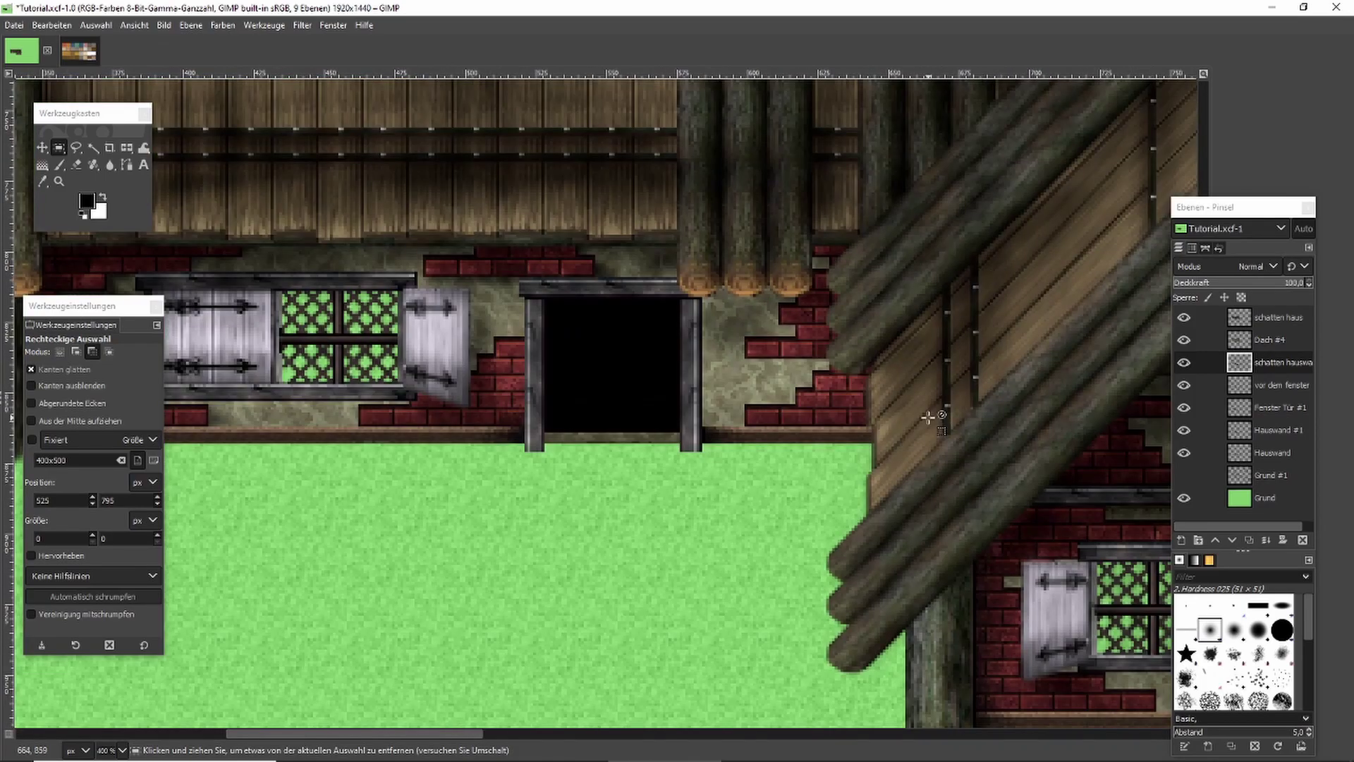
pyautogui.scroll(-3, 854, 436)
pyautogui.scroll(6, 1105, 470)
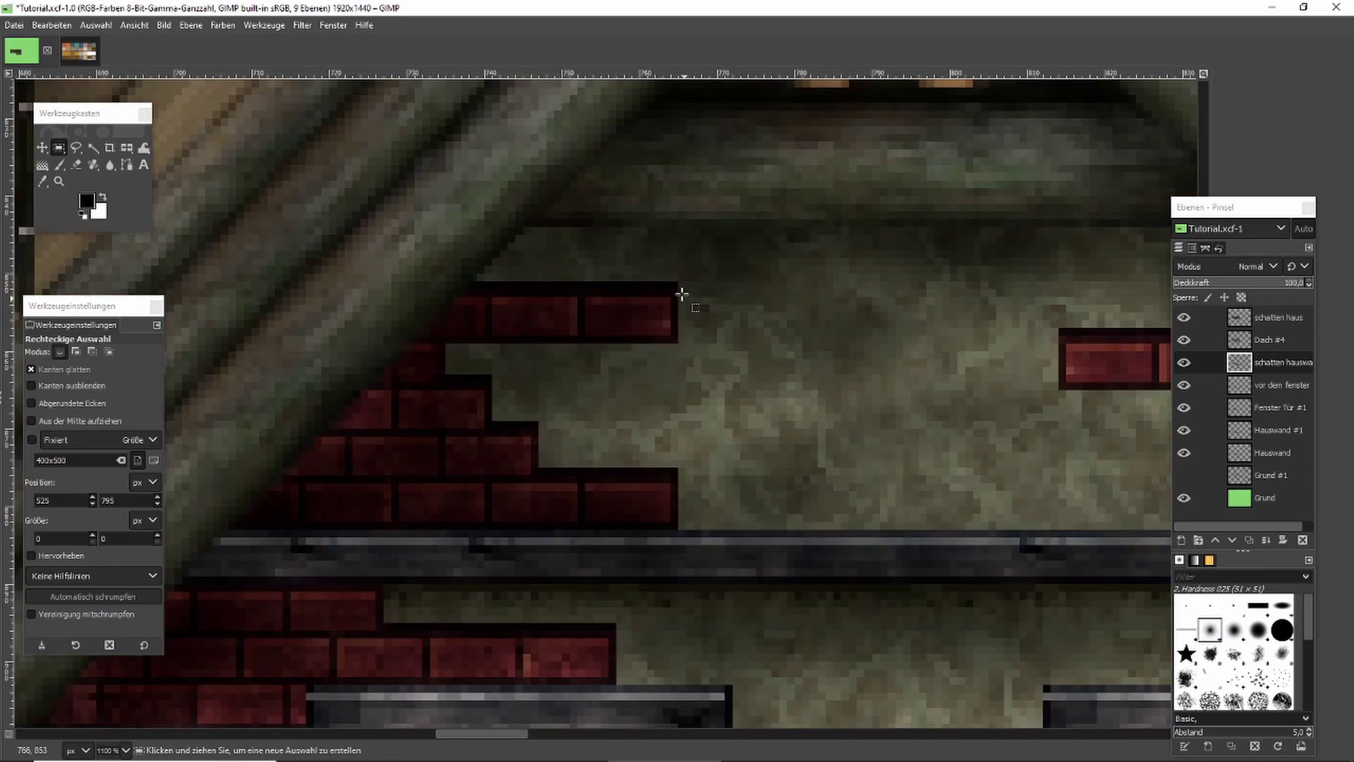
pyautogui.moveTo(678, 283); pyautogui.dragTo(926, 476)
pyautogui.click(64, 162)
pyautogui.hotkey('ctrl', 'shift', 'a')
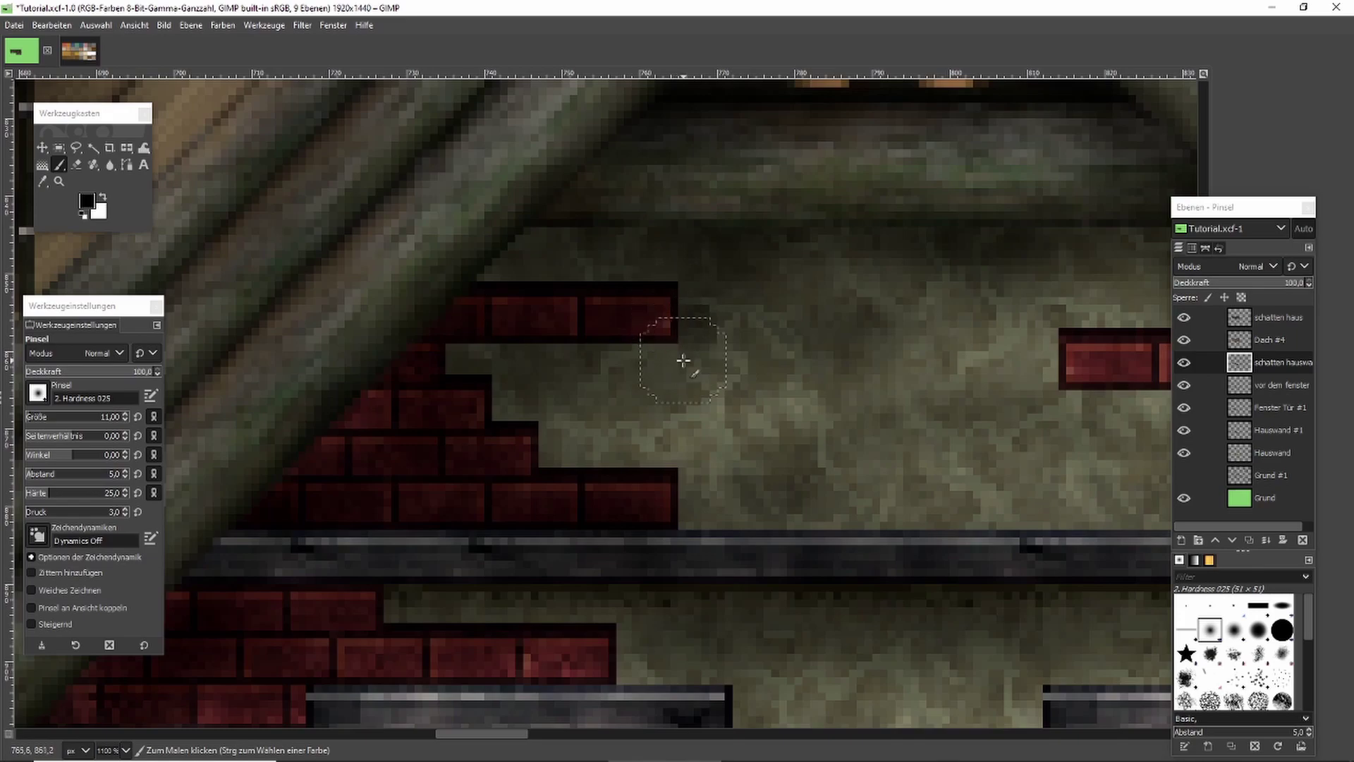
pyautogui.hotkey('ctrl', 'z')
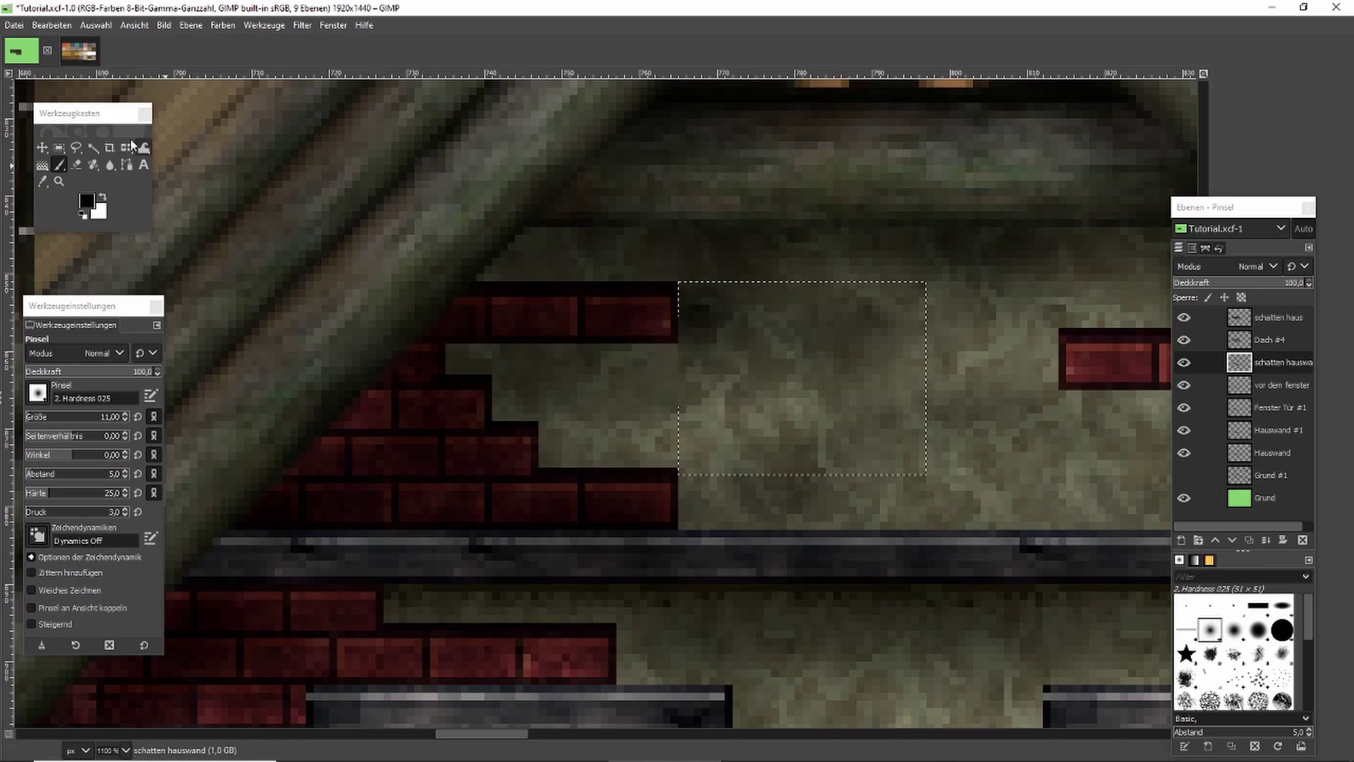
# Select the plaster strip beneath the gable's upper left brick row and paint a dark shadow inside it.
pyautogui.click(60, 148)
pyautogui.click(545, 283)
pyautogui.moveTo(447, 343)
pyautogui.mouseDown()
pyautogui.moveTo(515, 369)
pyautogui.moveTo(850, 375)
pyautogui.mouseUp()
pyautogui.click(59, 168)
pyautogui.scroll(1, 563, 338)
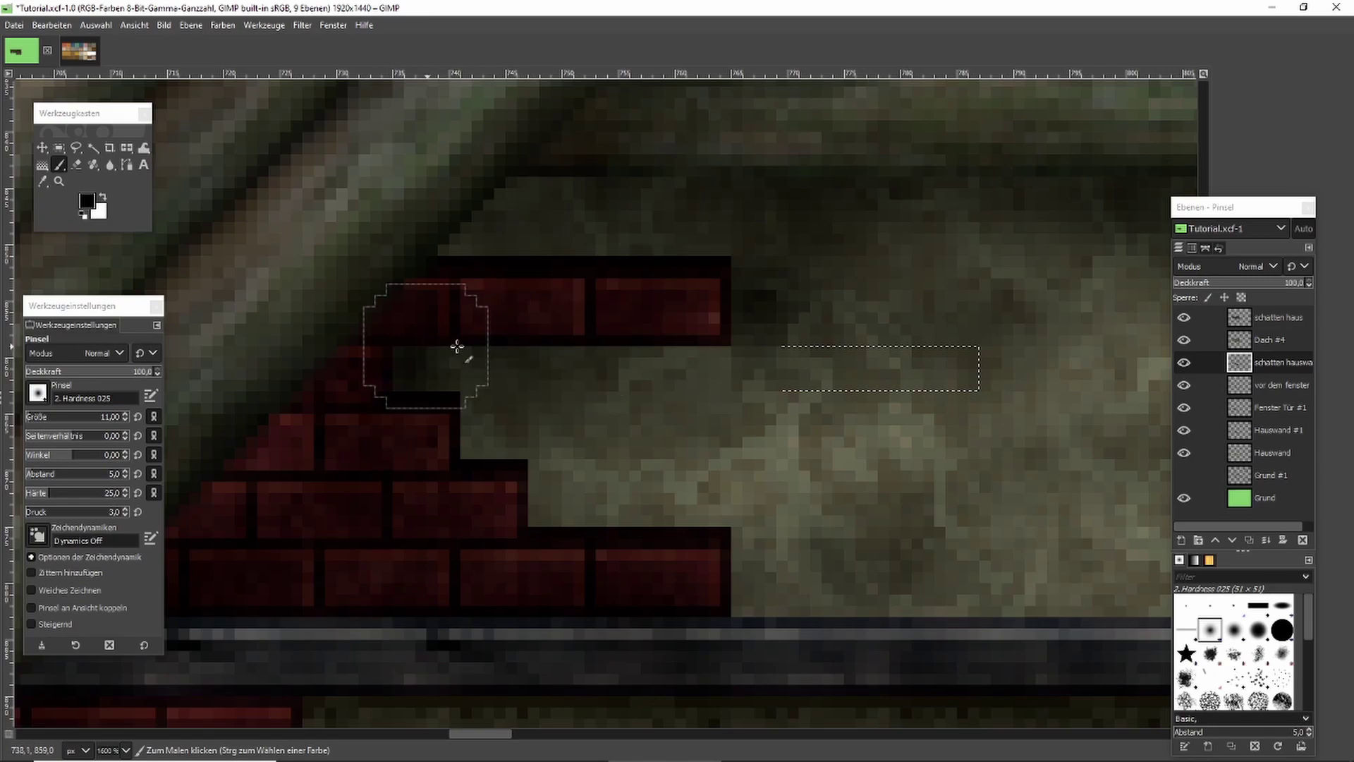
pyautogui.hotkey('ctrl', 'shift', 'a')
pyautogui.hotkey('ctrl', 'z')
pyautogui.click(59, 148)
pyautogui.click(574, 211)
# Select a 60×13 px plaster area beneath the gable's upper right bricks and paint a shadow along their underside.
pyautogui.scroll(-3, 579, 211)
pyautogui.scroll(-1, 582, 213)
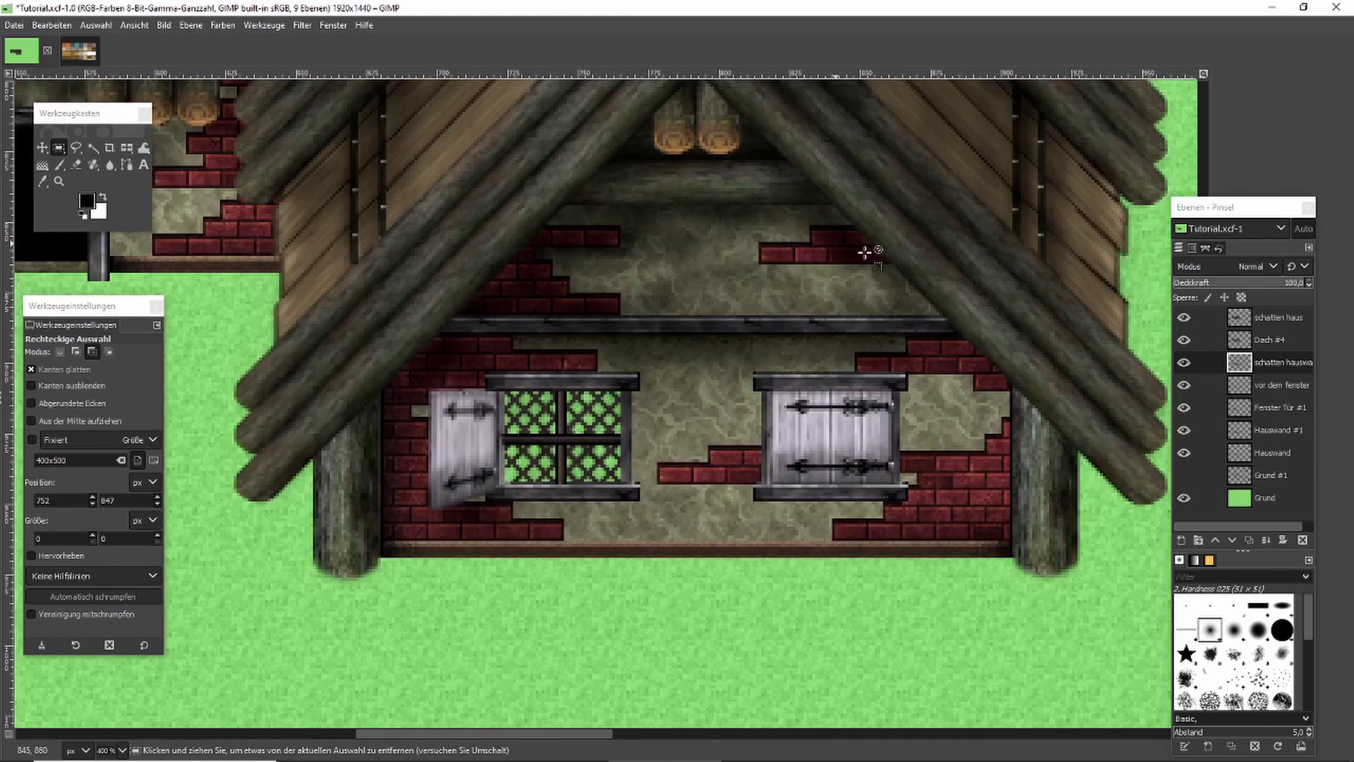
pyautogui.scroll(-2, 854, 263)
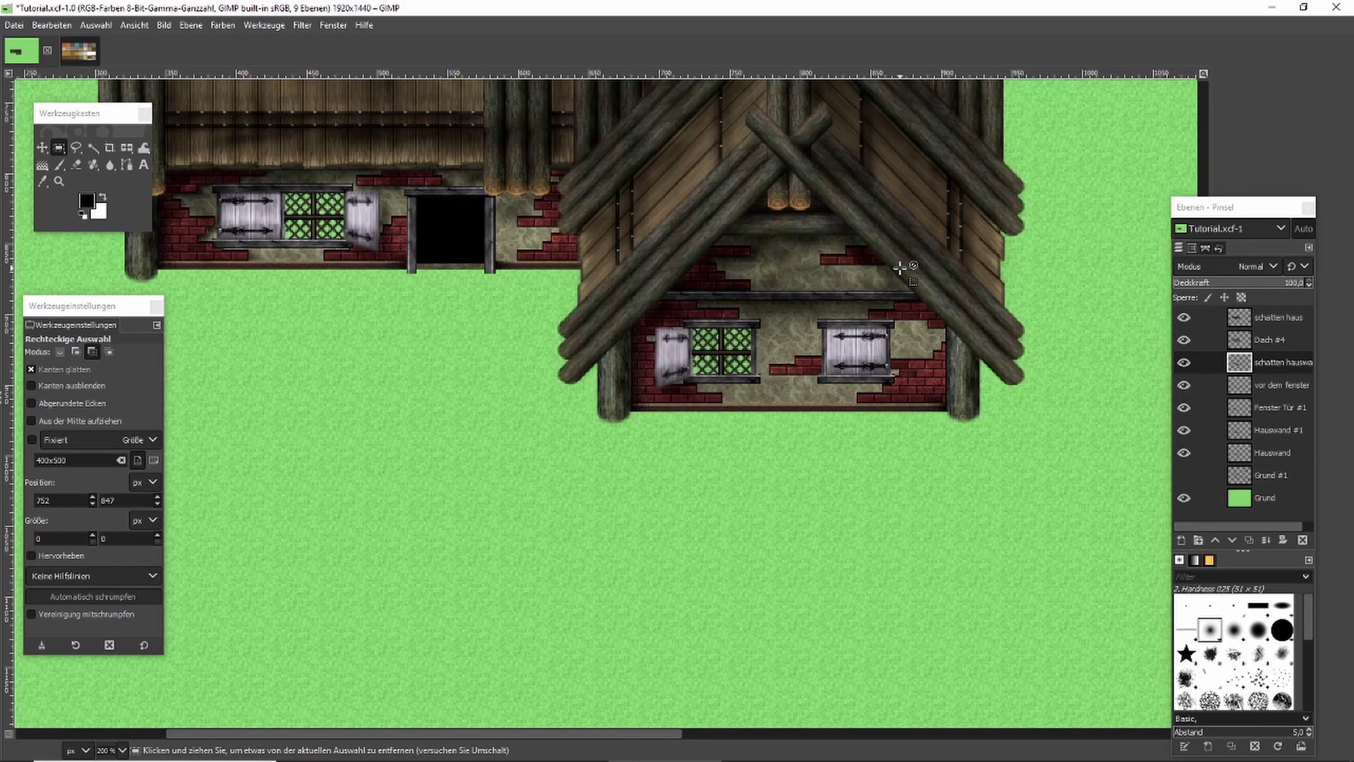
pyautogui.scroll(5, 965, 273)
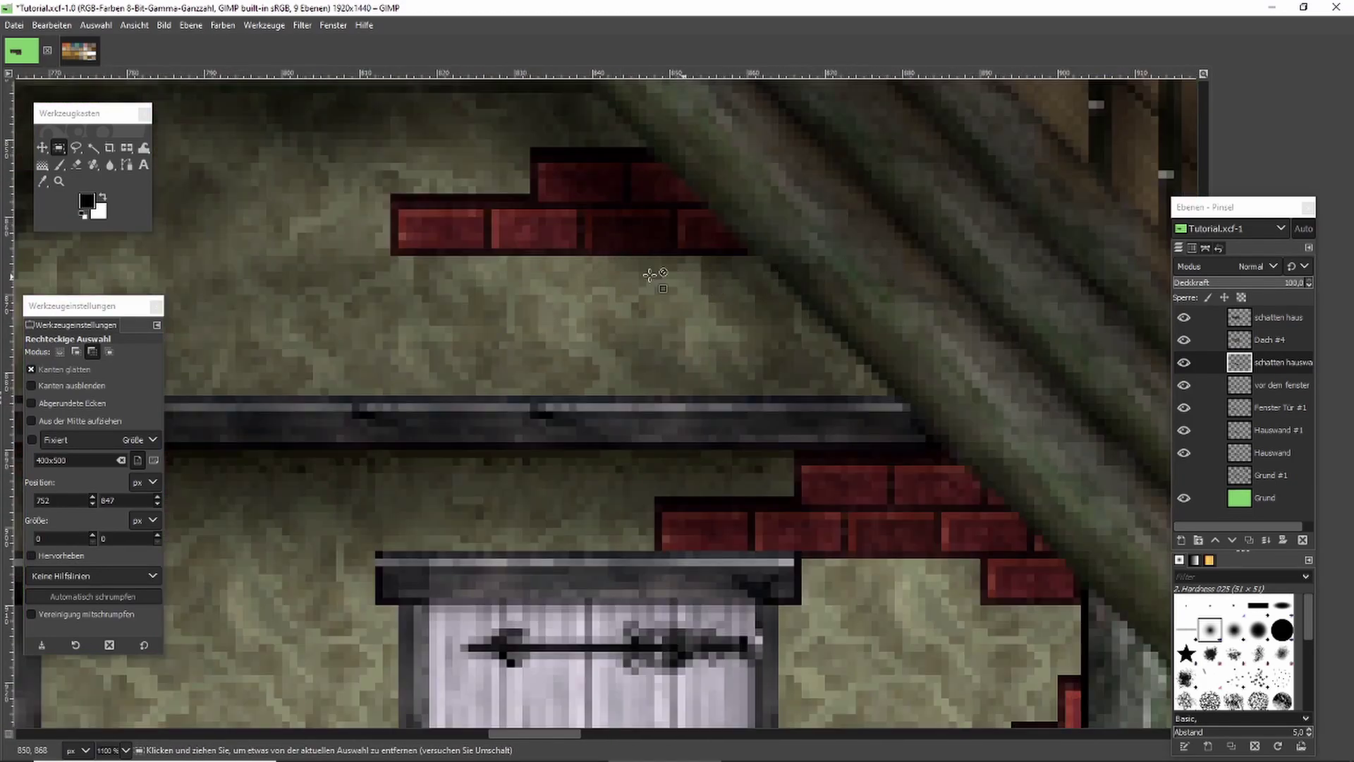
pyautogui.moveTo(393, 256); pyautogui.dragTo(856, 357)
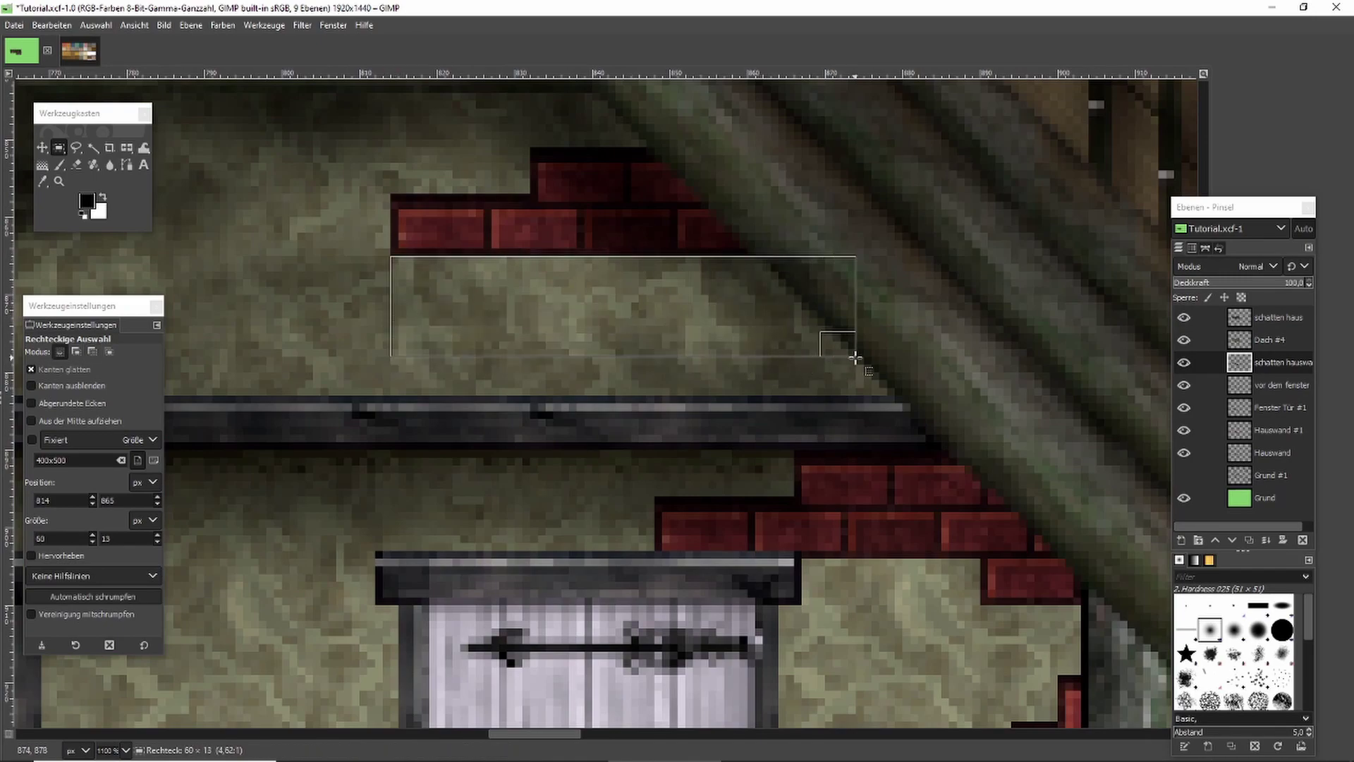
pyautogui.click(62, 165)
pyautogui.click(526, 236)
pyautogui.moveTo(433, 264)
pyautogui.mouseDown()
pyautogui.moveTo(587, 246)
pyautogui.moveTo(510, 257)
pyautogui.moveTo(693, 266)
pyautogui.moveTo(504, 257)
pyautogui.mouseUp()
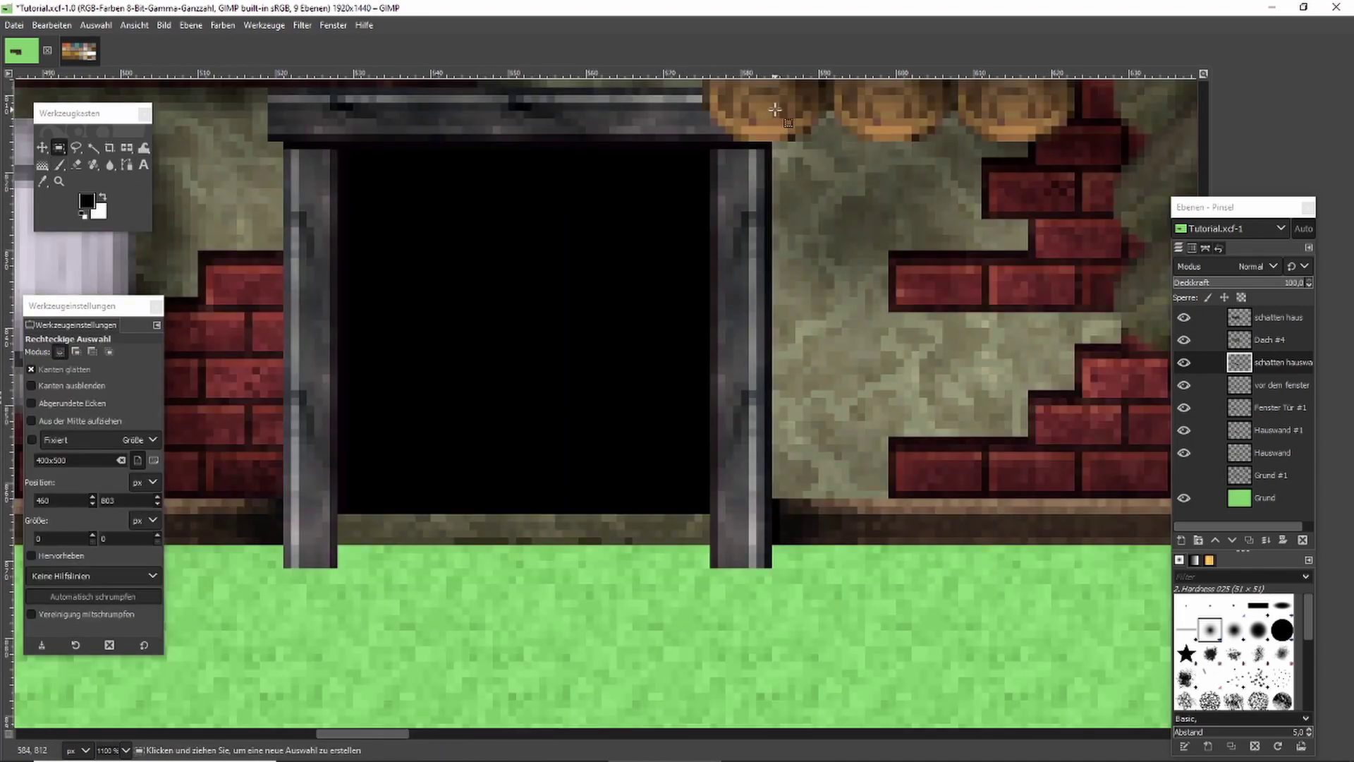
# Select the plaster area right of the door and paint a vertical shadow along the door frame at size 11.
pyautogui.moveTo(774, 109); pyautogui.dragTo(1073, 590)
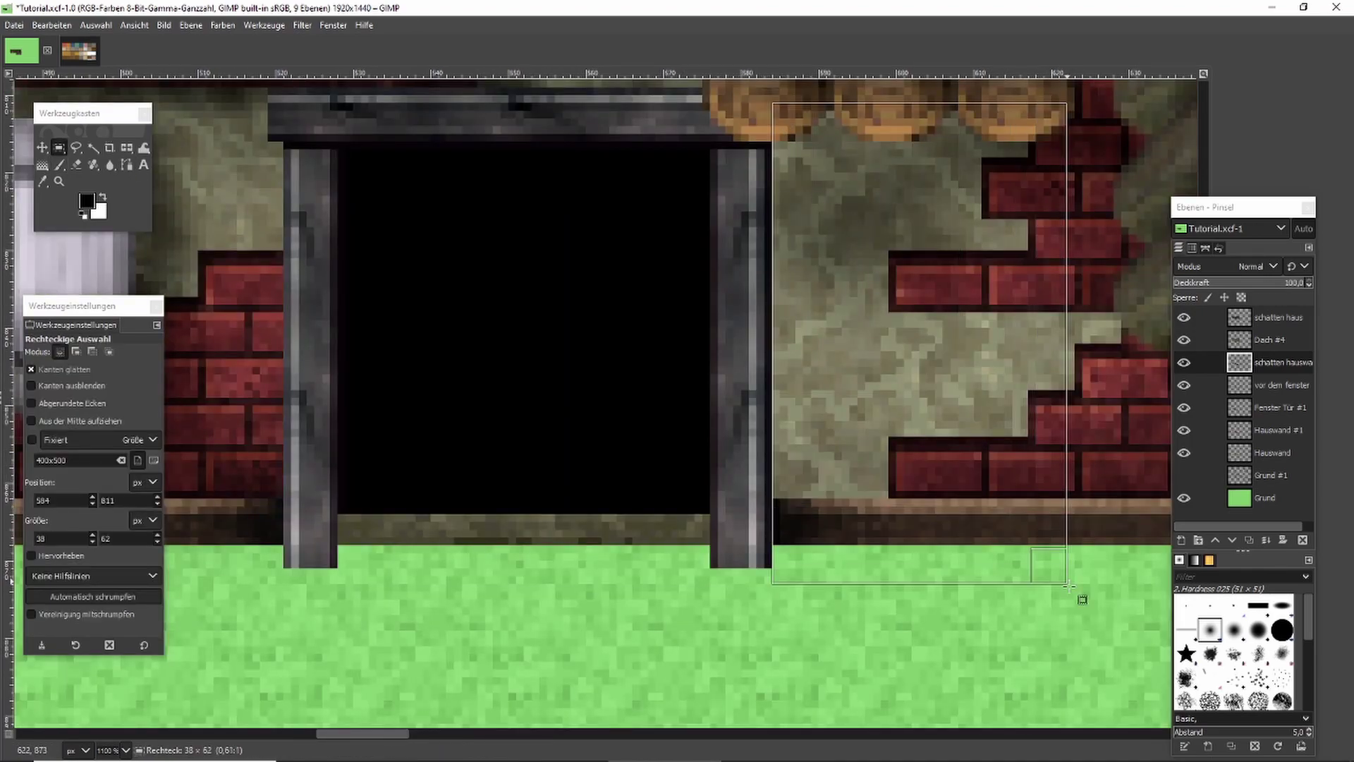
pyautogui.click(60, 165)
pyautogui.moveTo(780, 123)
pyautogui.mouseDown()
pyautogui.moveTo(784, 240)
pyautogui.moveTo(772, 182)
pyautogui.moveTo(760, 400)
pyautogui.moveTo(783, 350)
pyautogui.moveTo(778, 271)
pyautogui.moveTo(782, 451)
pyautogui.moveTo(774, 167)
pyautogui.moveTo(783, 271)
pyautogui.mouseUp()
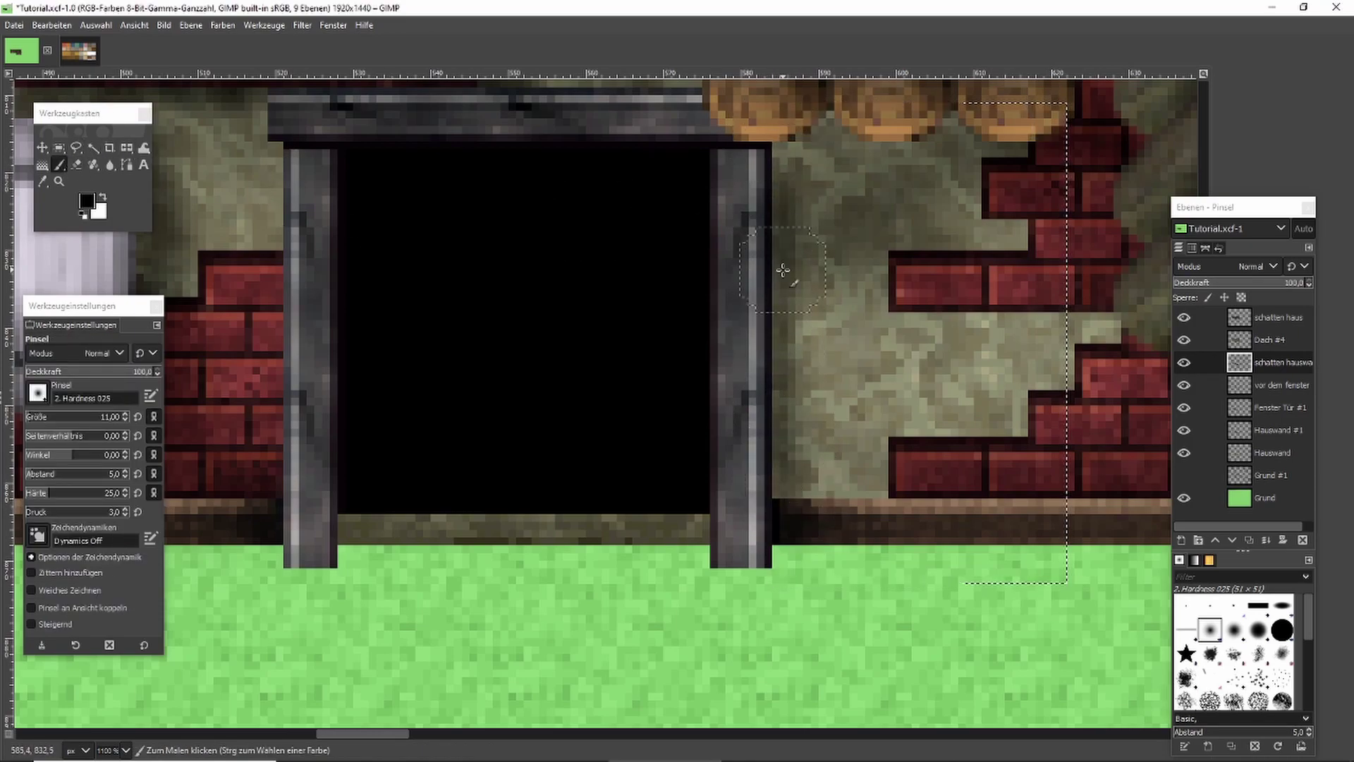
pyautogui.moveTo(783, 522)
pyautogui.mouseDown()
pyautogui.moveTo(888, 492)
pyautogui.moveTo(779, 394)
pyautogui.moveTo(873, 481)
pyautogui.moveTo(812, 382)
pyautogui.moveTo(839, 480)
pyautogui.moveTo(790, 261)
pyautogui.mouseUp()
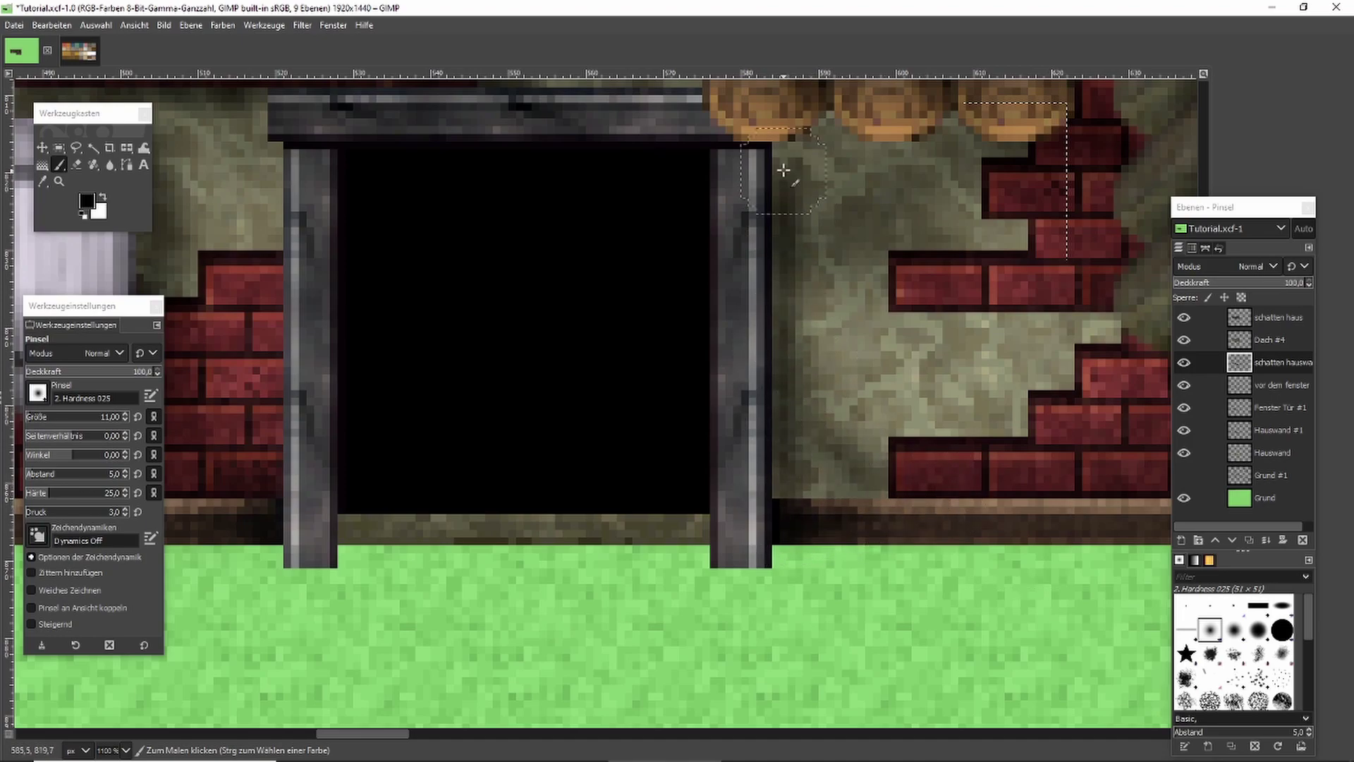
pyautogui.scroll(-1, 831, 233)
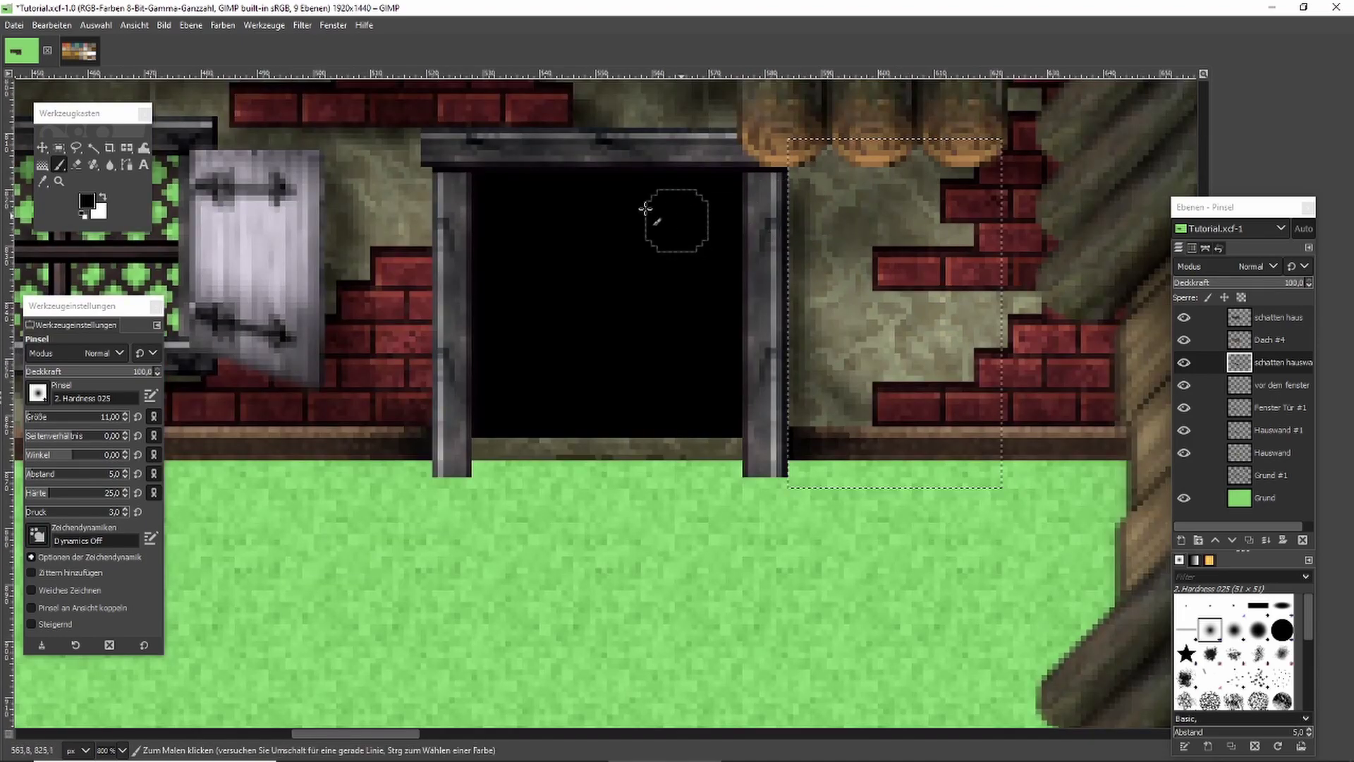
pyautogui.click(59, 147)
pyautogui.scroll(-2, 769, 247)
pyautogui.scroll(-4, 769, 247)
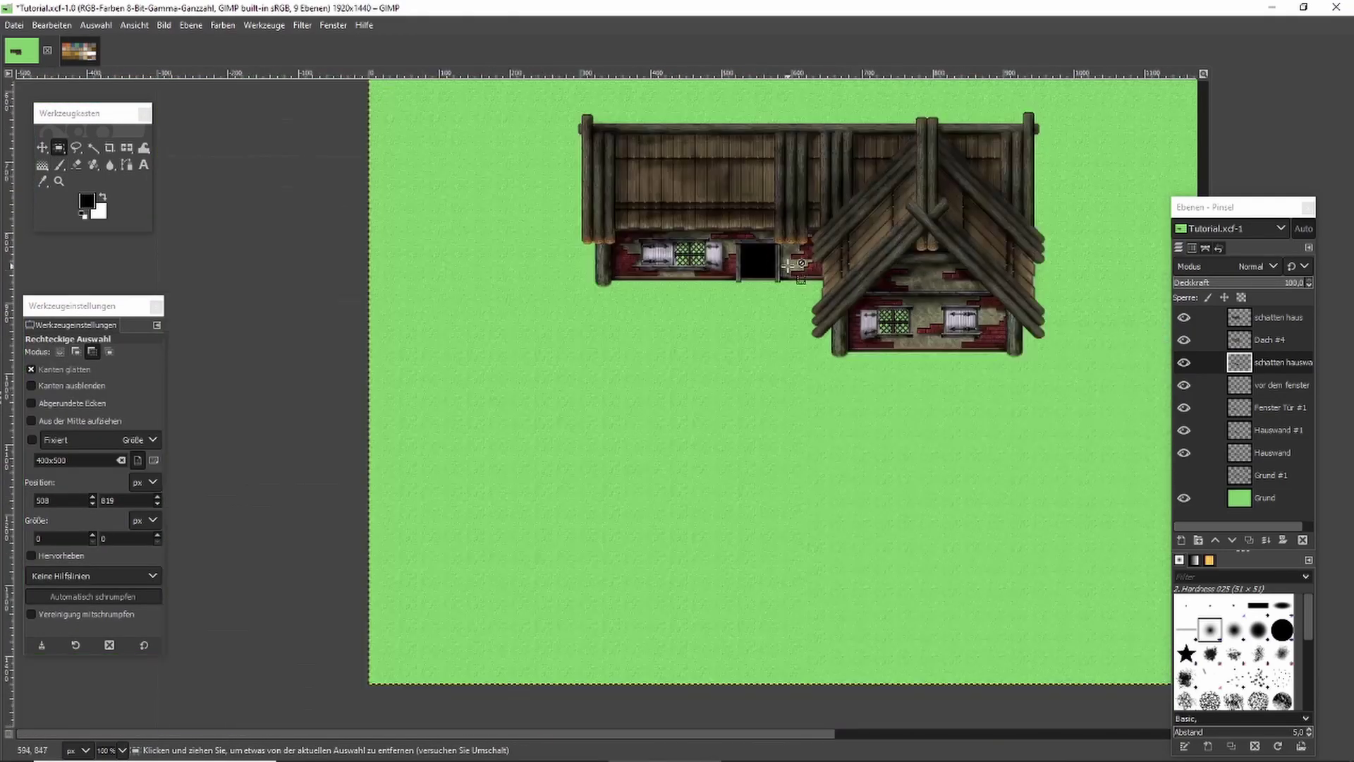
pyautogui.scroll(1, 1140, 324)
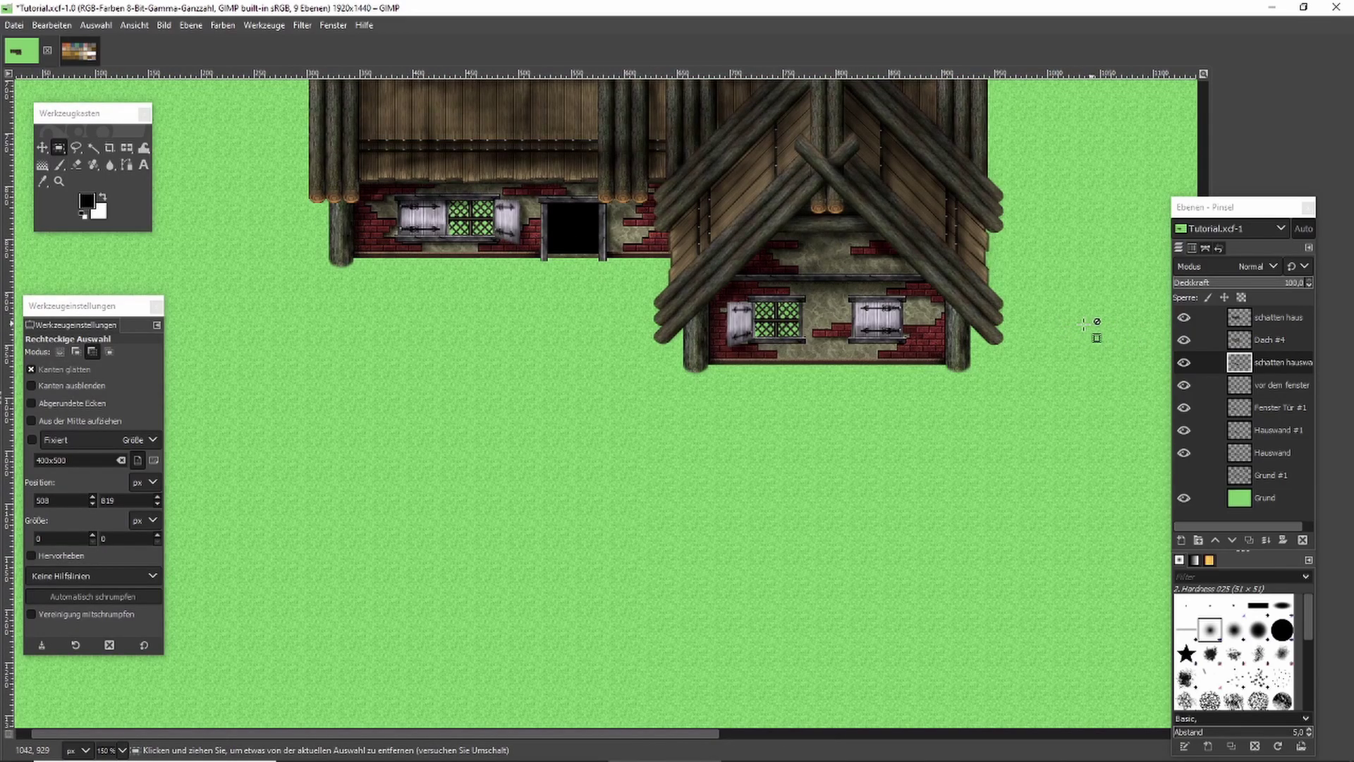
pyautogui.scroll(5, 762, 302)
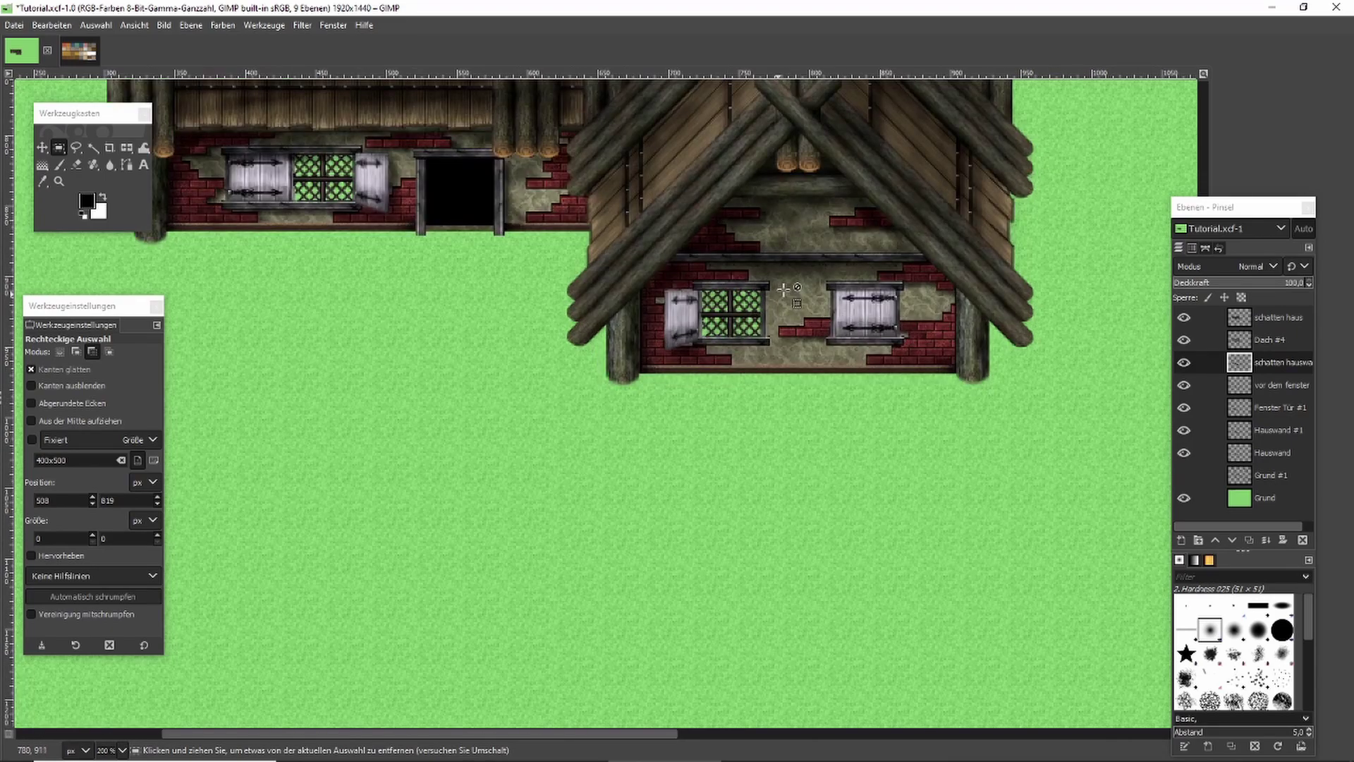
pyautogui.scroll(1, 611, 299)
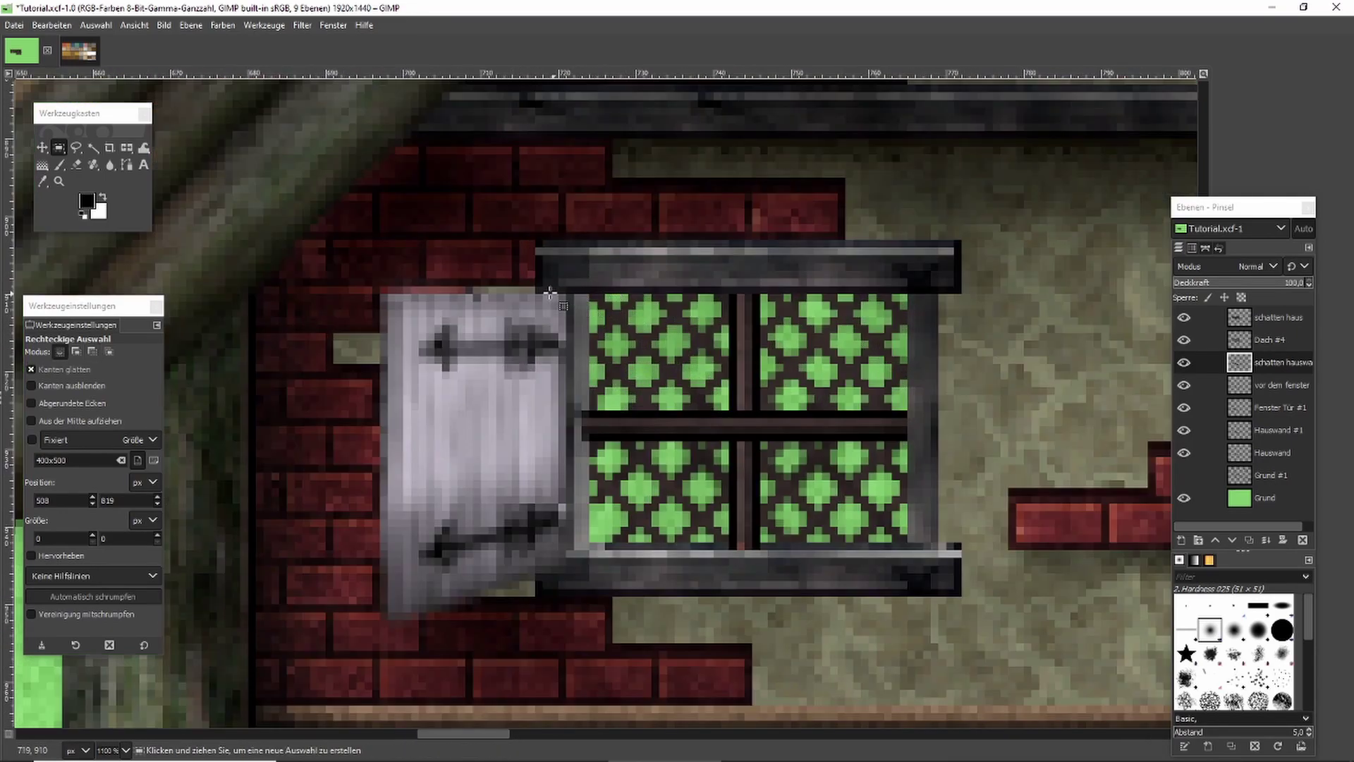
# Select a 63×22 px area beneath the left gable window's upper beam and paint a shadow along the beam's underside at size 11.
pyautogui.moveTo(536, 294); pyautogui.dragTo(1024, 464)
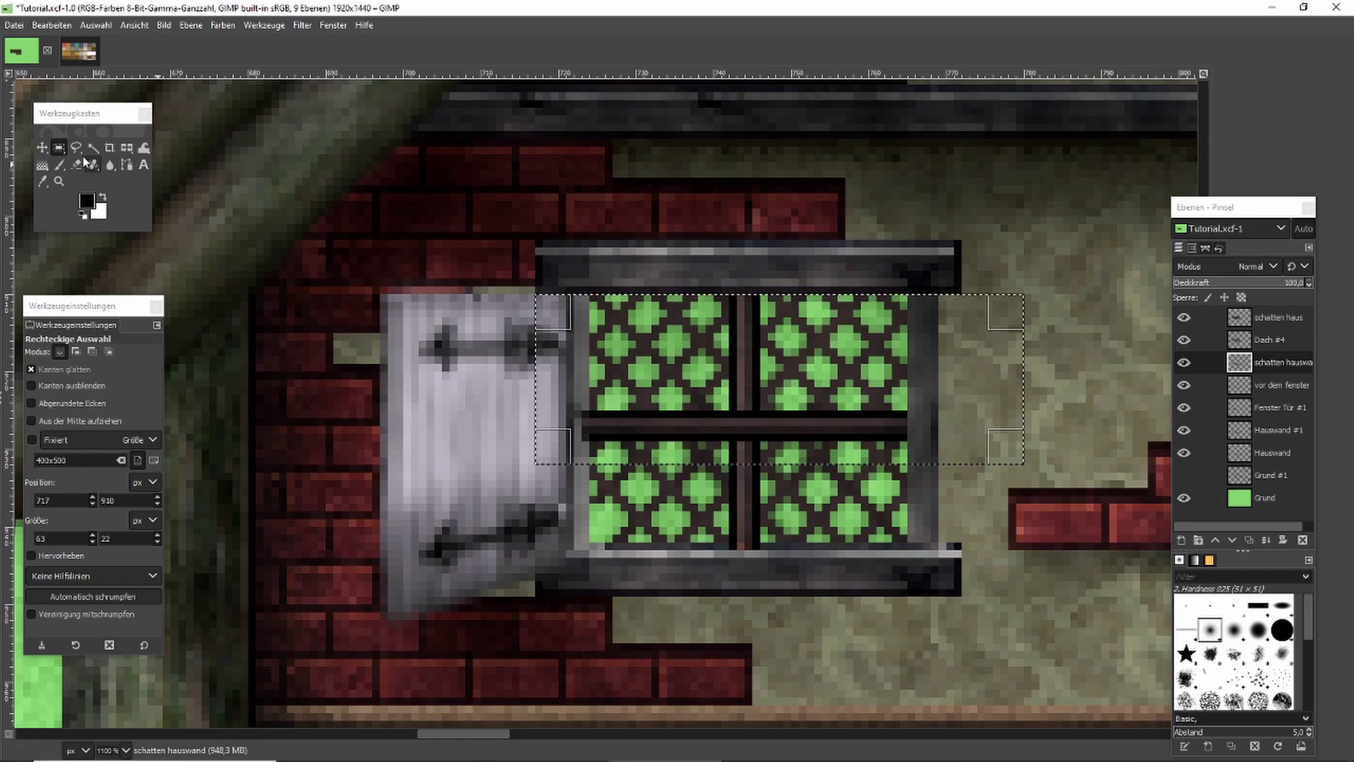
pyautogui.click(59, 166)
pyautogui.moveTo(659, 299)
pyautogui.mouseDown()
pyautogui.moveTo(595, 309)
pyautogui.moveTo(716, 306)
pyautogui.moveTo(670, 299)
pyautogui.moveTo(756, 286)
pyautogui.moveTo(961, 295)
pyautogui.moveTo(864, 298)
pyautogui.moveTo(917, 302)
pyautogui.mouseUp()
pyautogui.moveTo(670, 303); pyautogui.dragTo(585, 305)
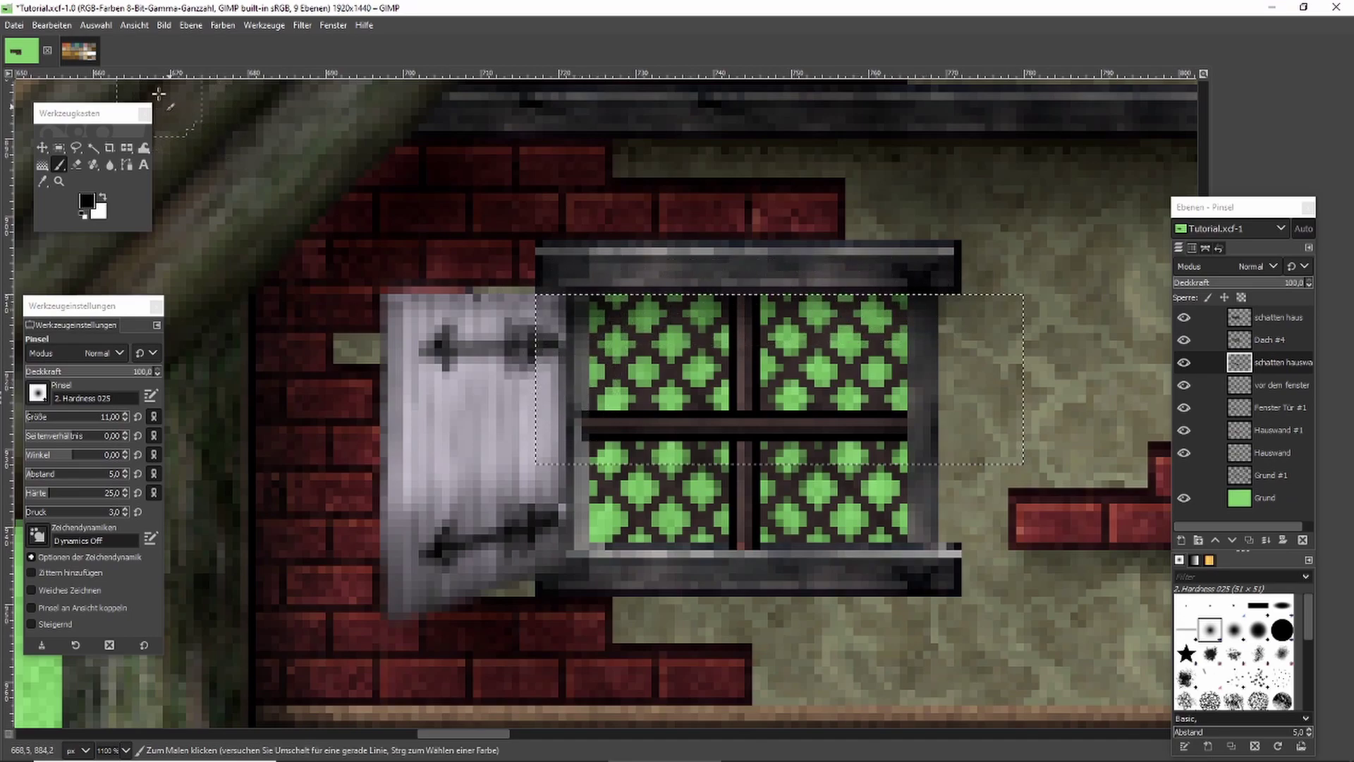
pyautogui.press('r')
pyautogui.click(305, 193)
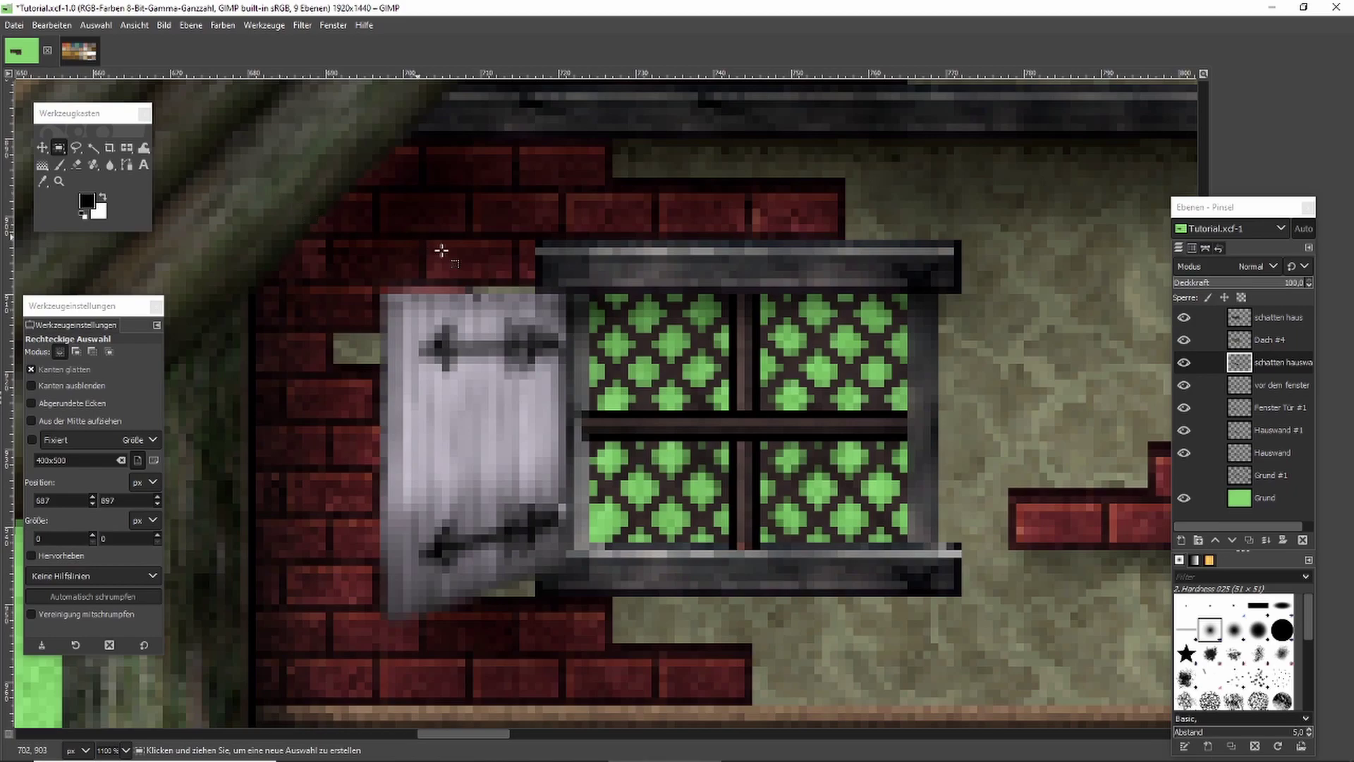
pyautogui.click(59, 167)
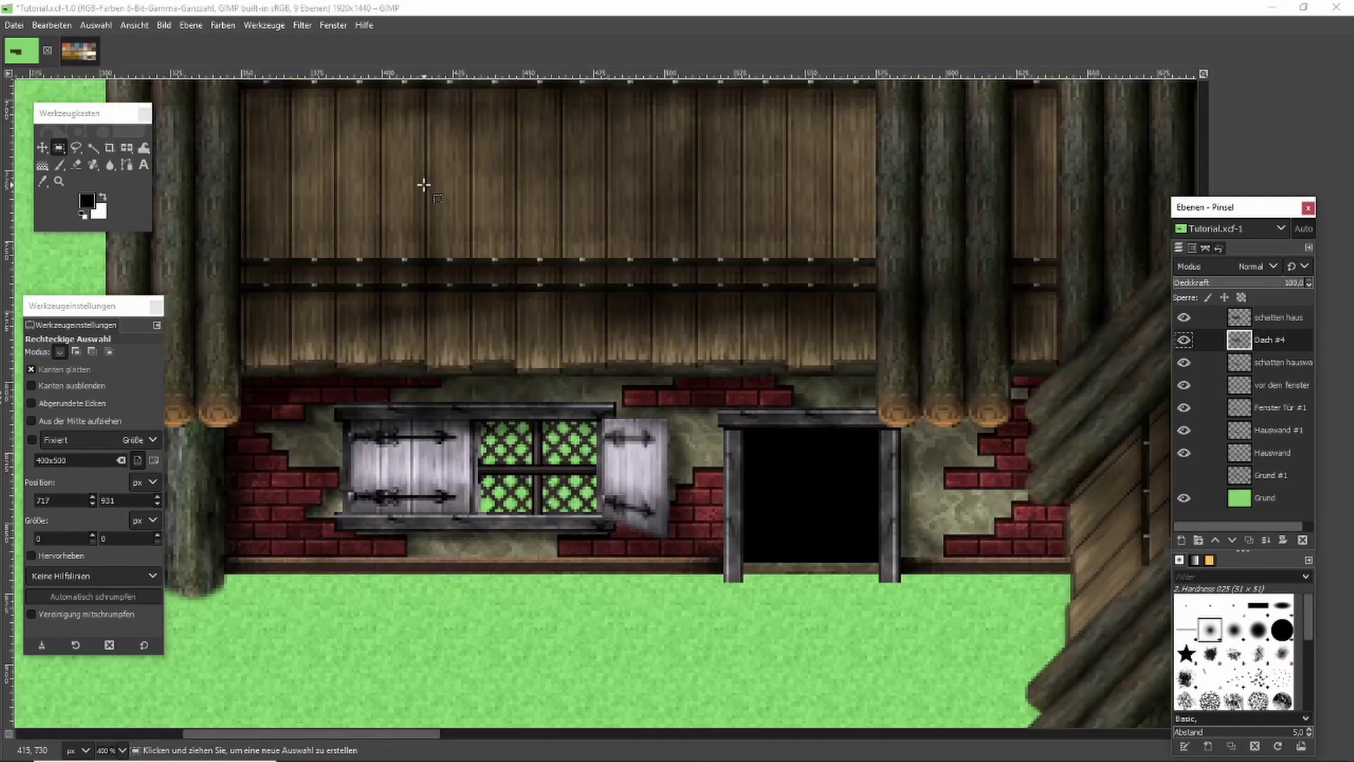
# Copy a 113×73 px section of the left roof's lower plank edge from the Dach #4 layer.
pyautogui.moveTo(424, 186); pyautogui.dragTo(743, 389)
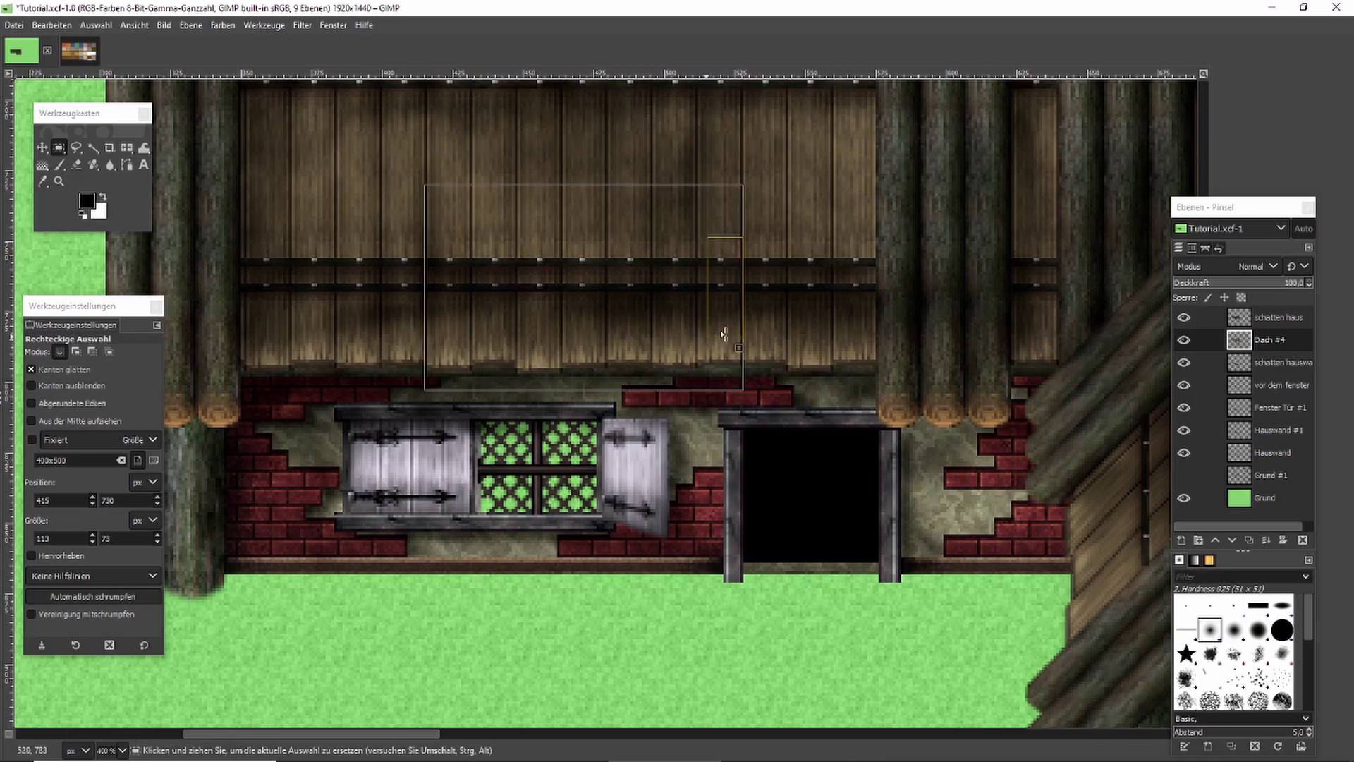
pyautogui.hotkey('ctrl', 'c')
pyautogui.scroll(-5, 762, 401)
pyautogui.scroll(3, 946, 493)
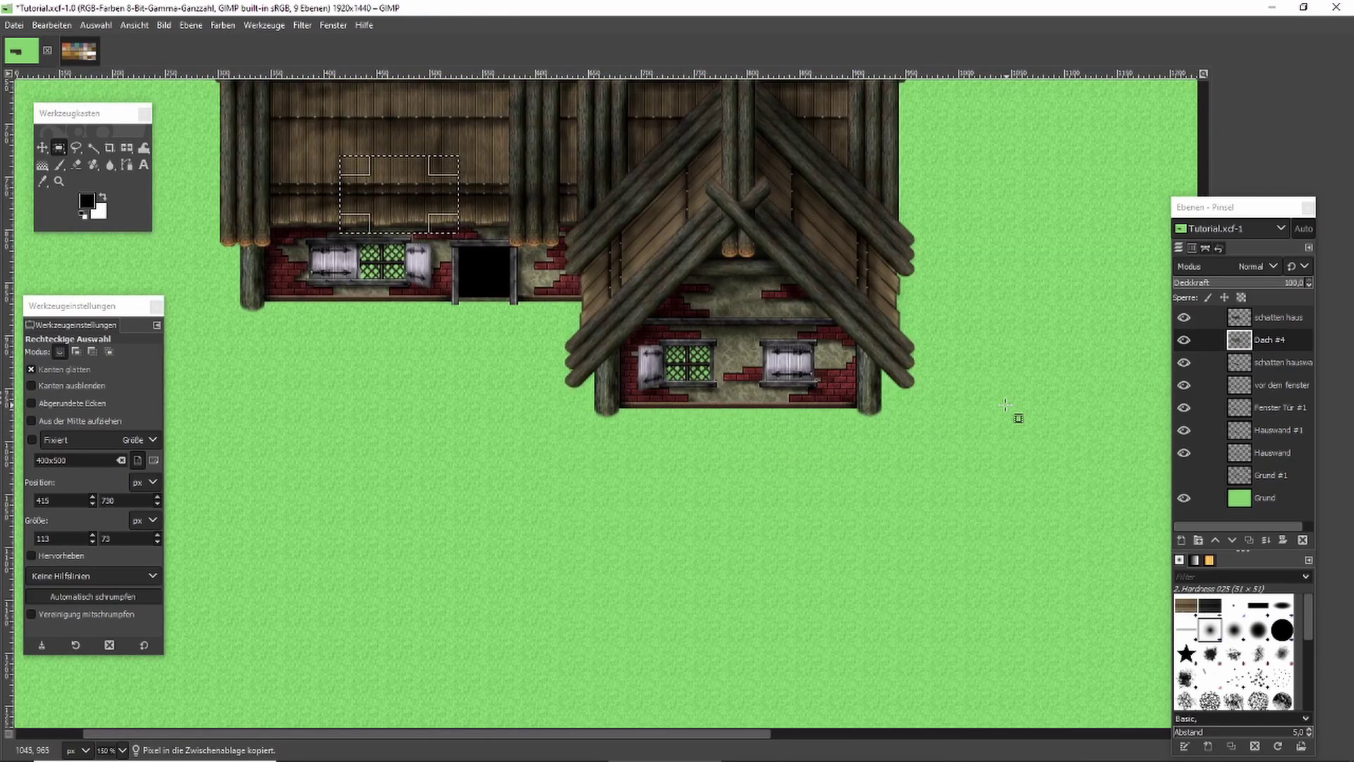
# Create a transparent 1920×1440 px layer named dach directly above the house wall shadow layer.
pyautogui.click(1304, 366)
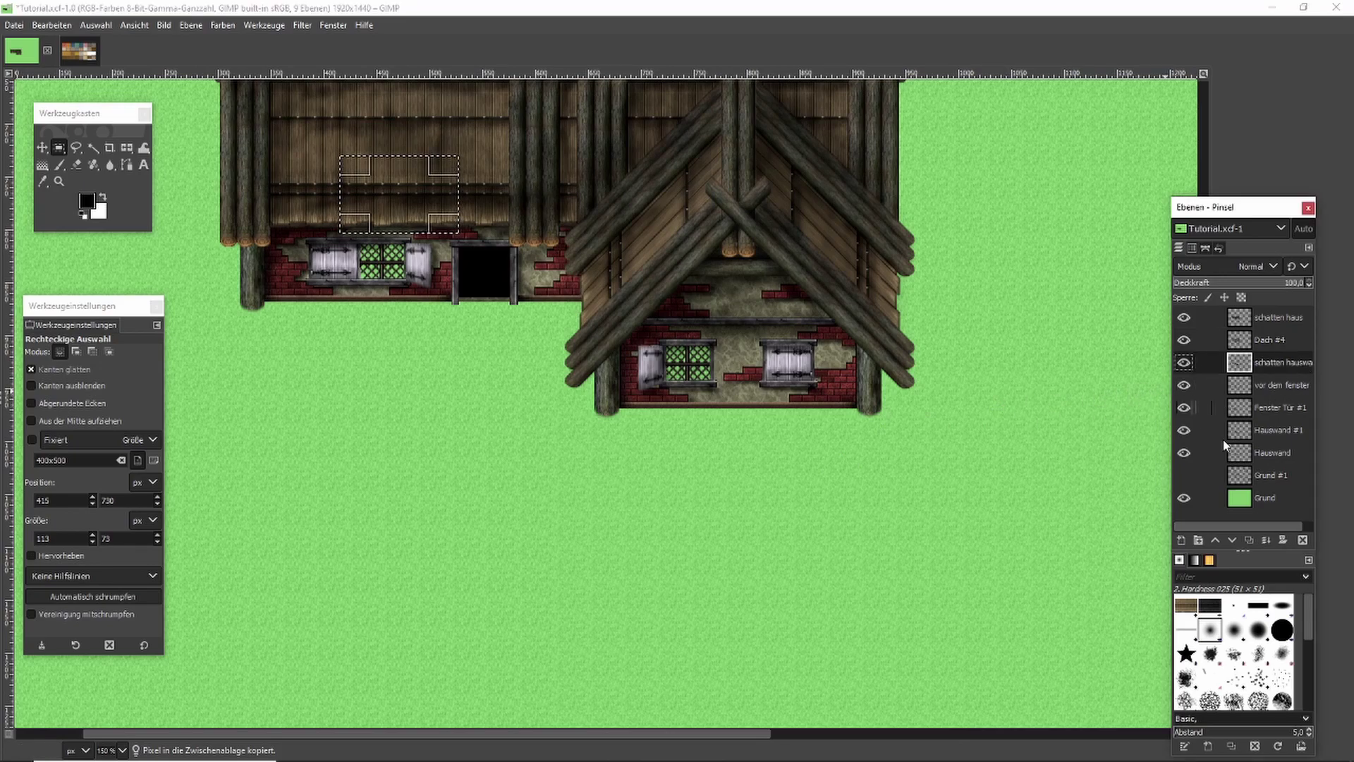
pyautogui.click(1183, 538)
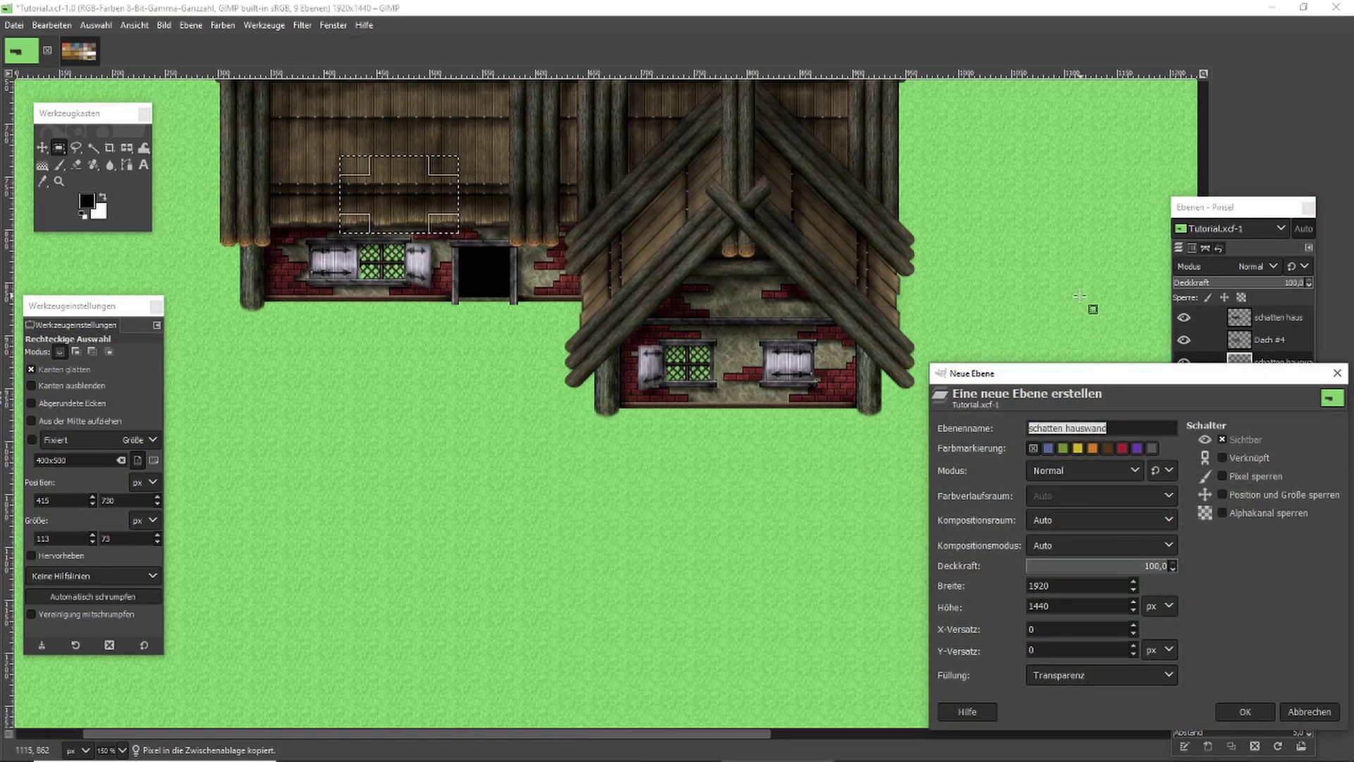
pyautogui.write('dach')
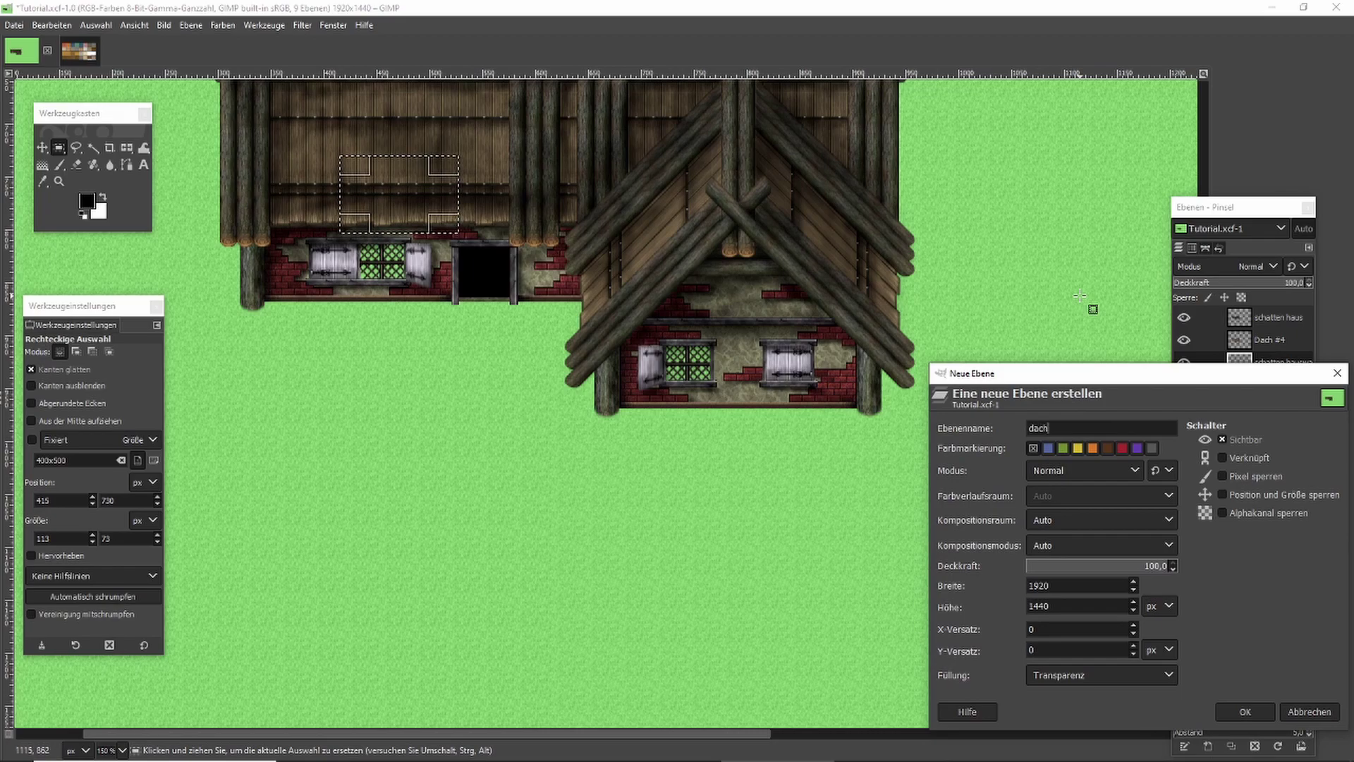
pyautogui.click(1245, 711)
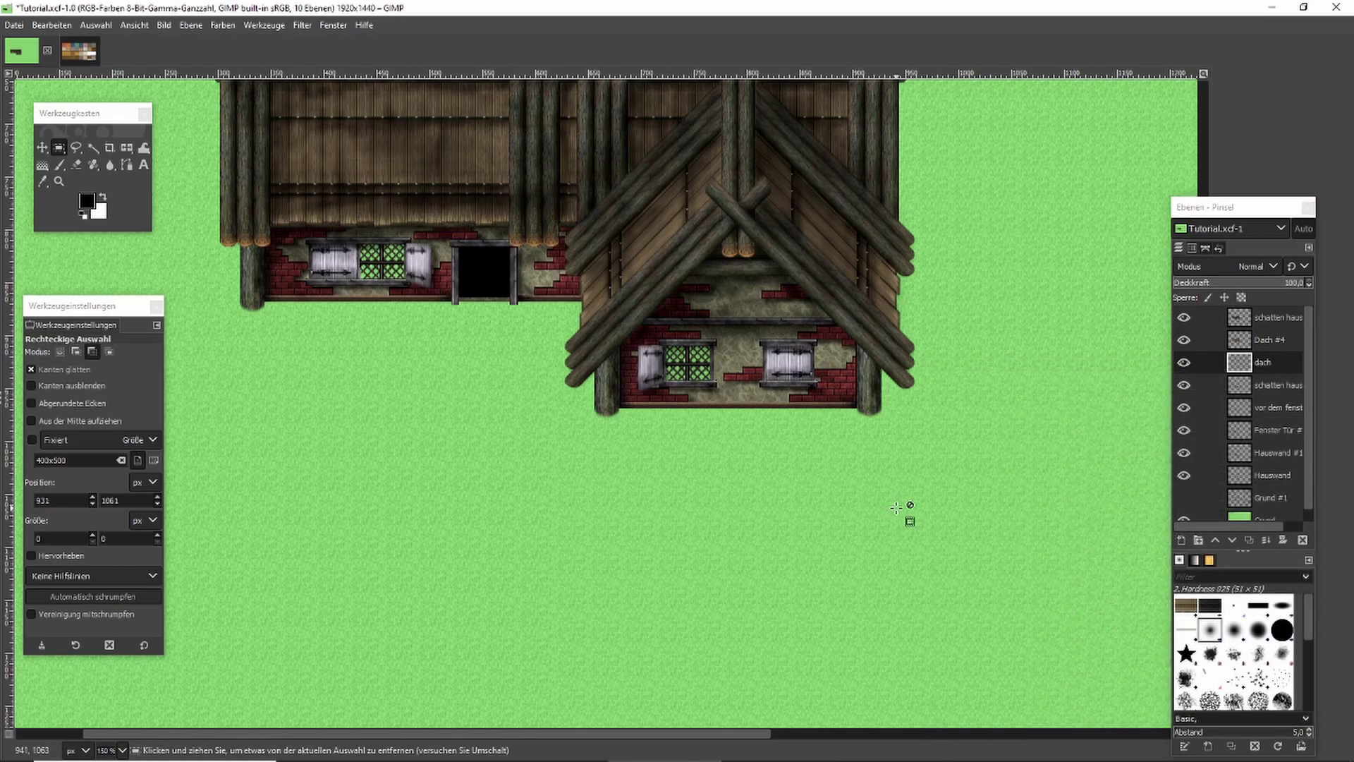
# Paste the copied roof section onto the dach layer and anchor it on the grass below the gable.
pyautogui.hotkey('ctrl', 'v')
pyautogui.moveTo(644, 401); pyautogui.dragTo(791, 544)
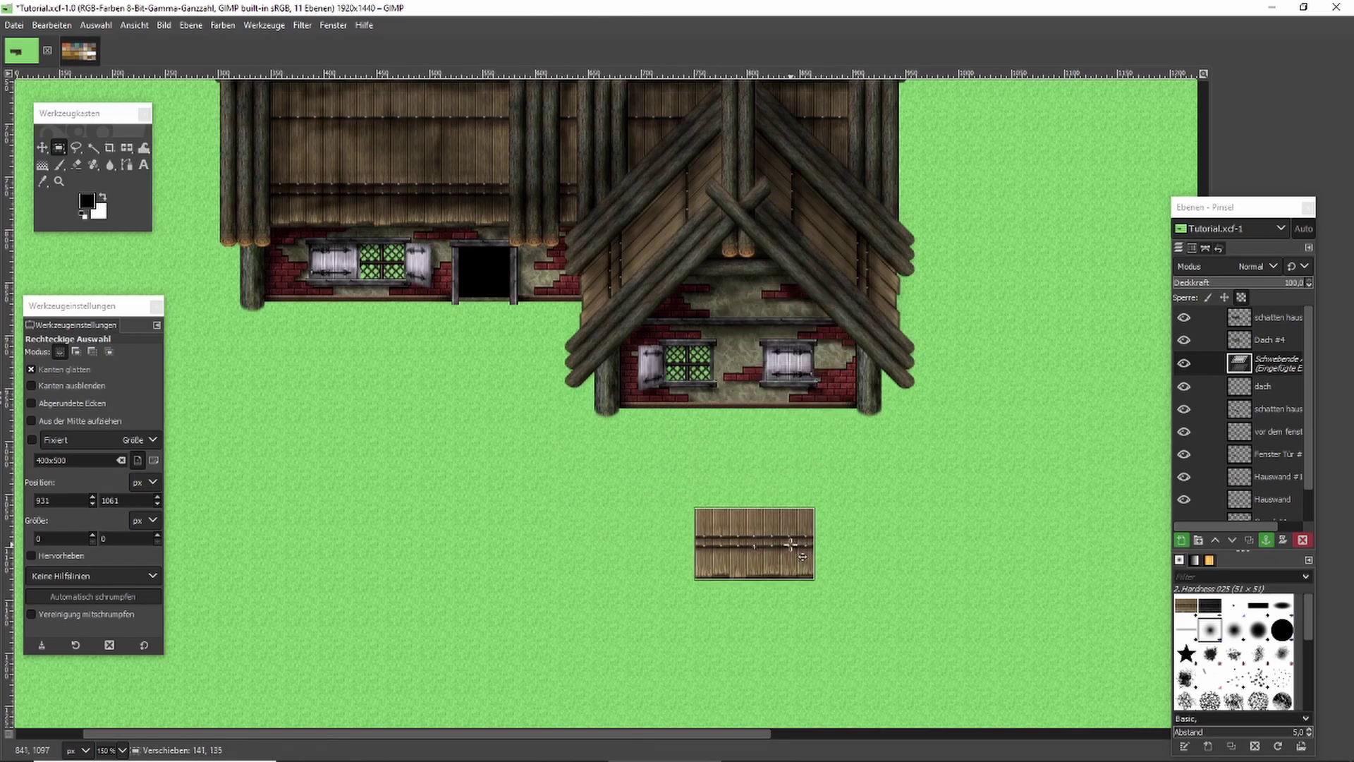
pyautogui.click(816, 566)
# Select a 151×43 px area over the pasted roof section's upper planks and delete it, keeping both dark battens.
pyautogui.scroll(3, 816, 566)
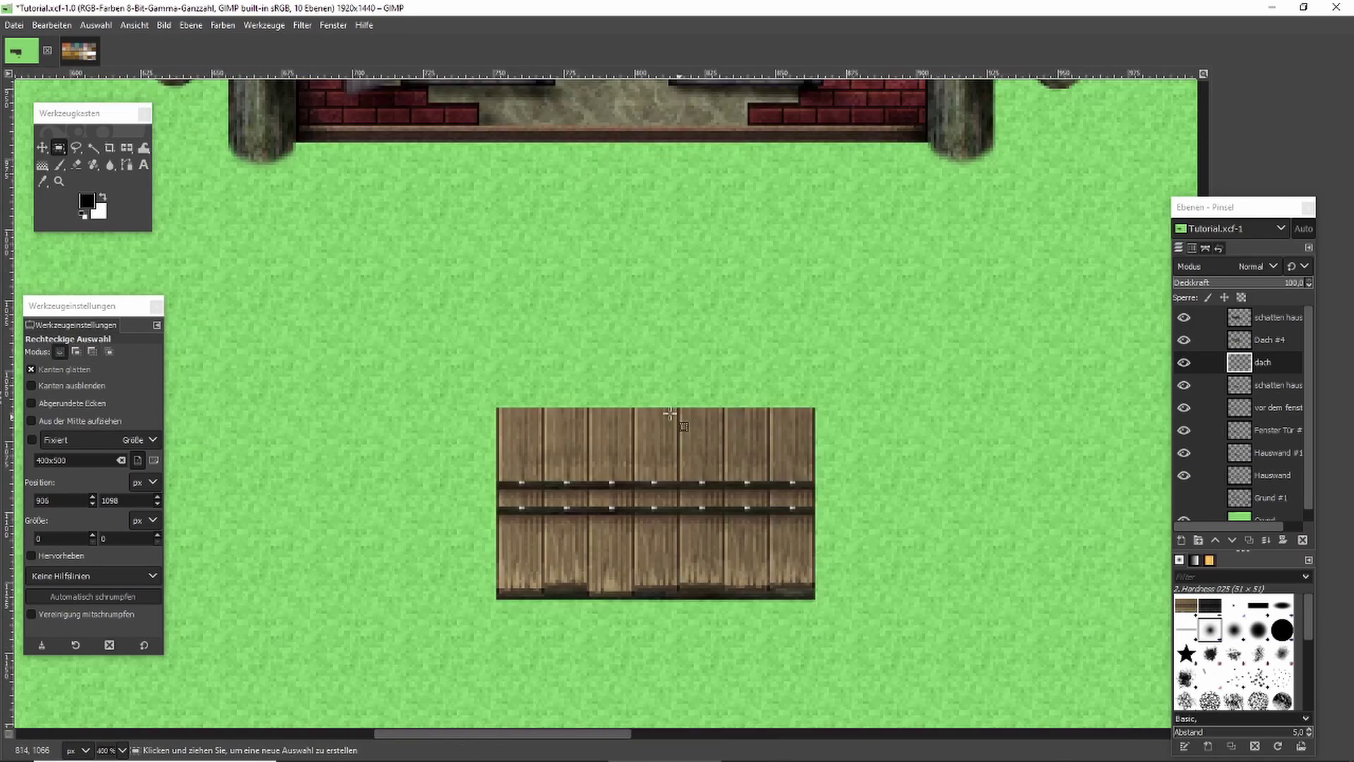
pyautogui.moveTo(452, 354); pyautogui.dragTo(876, 476)
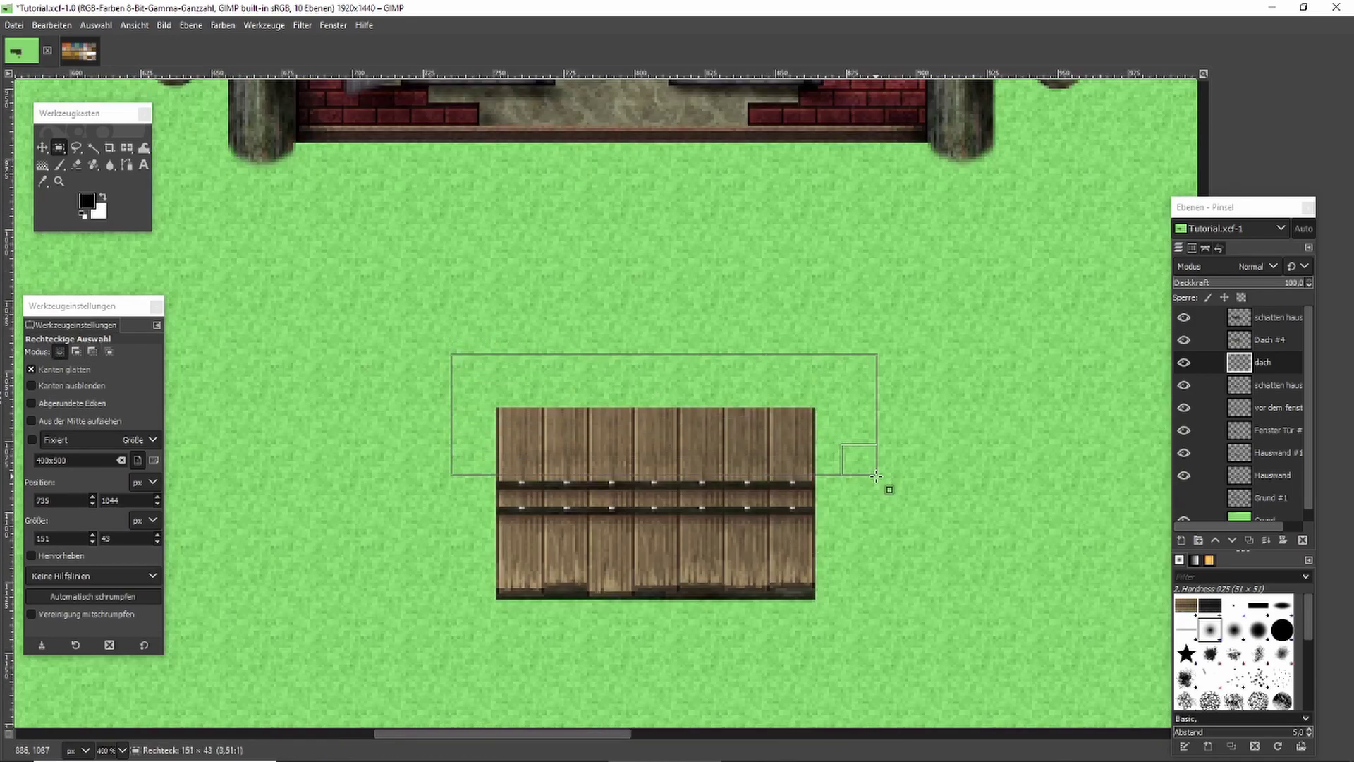
pyautogui.press('Delete')
pyautogui.click(959, 440)
pyautogui.scroll(-3, 958, 440)
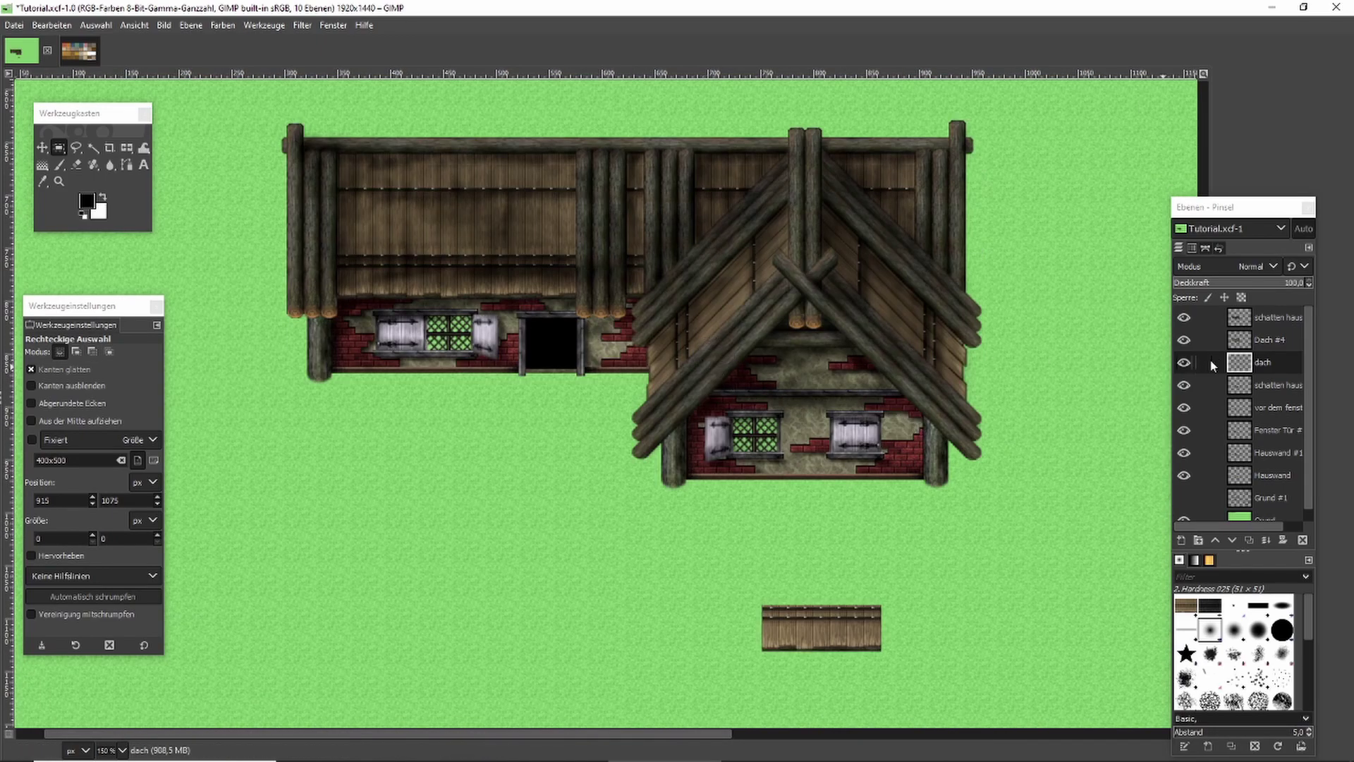
# Select a 16×120 px area around the lower part of the log beside the door on the Dach #4 layer and copy it.
pyautogui.click(1274, 341)
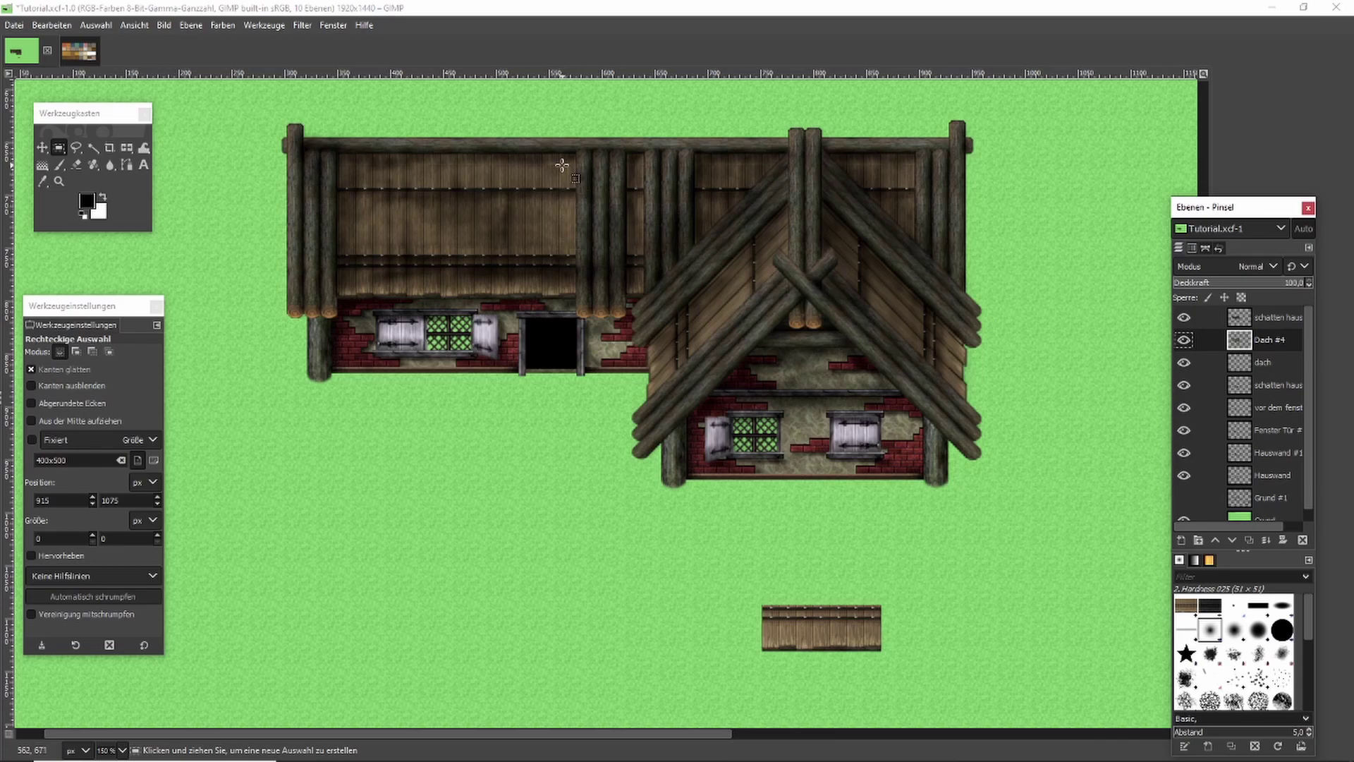
pyautogui.scroll(3, 573, 187)
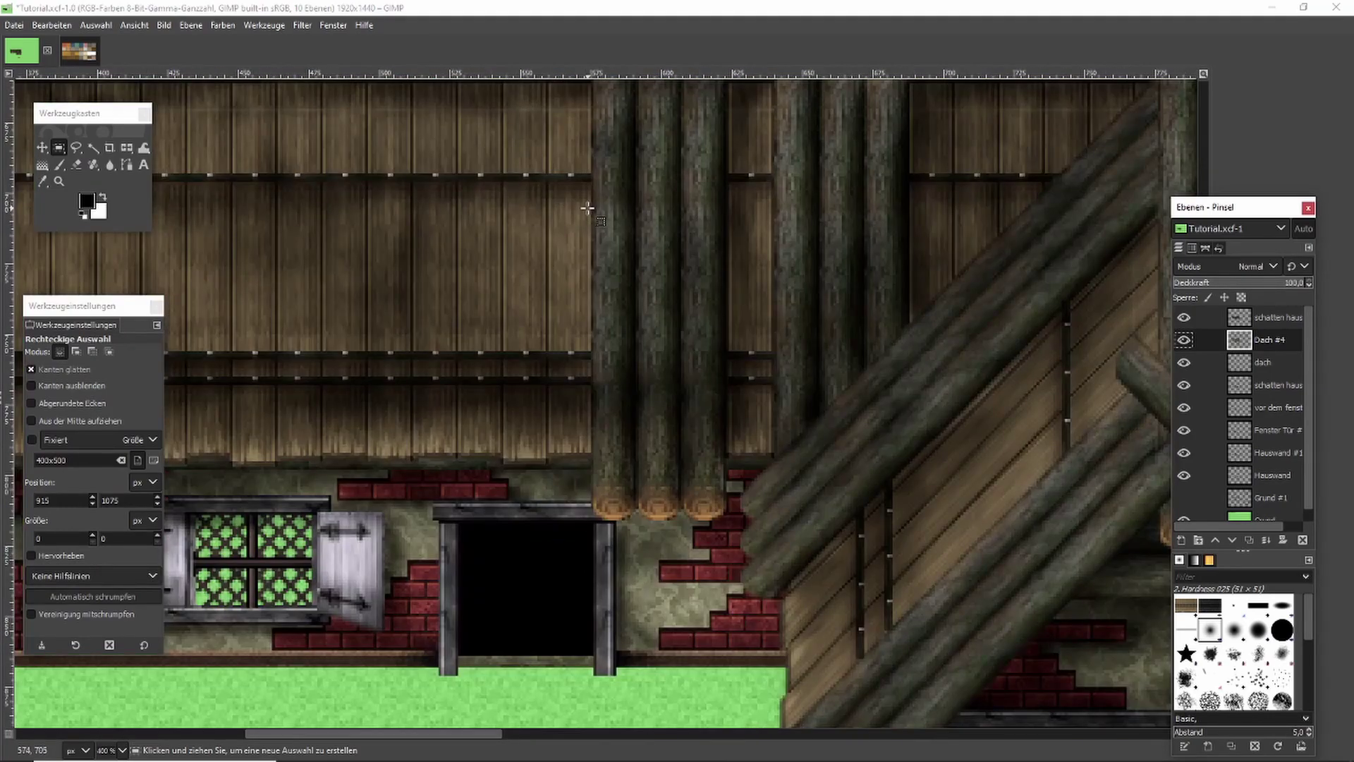
pyautogui.moveTo(590, 195); pyautogui.dragTo(640, 533)
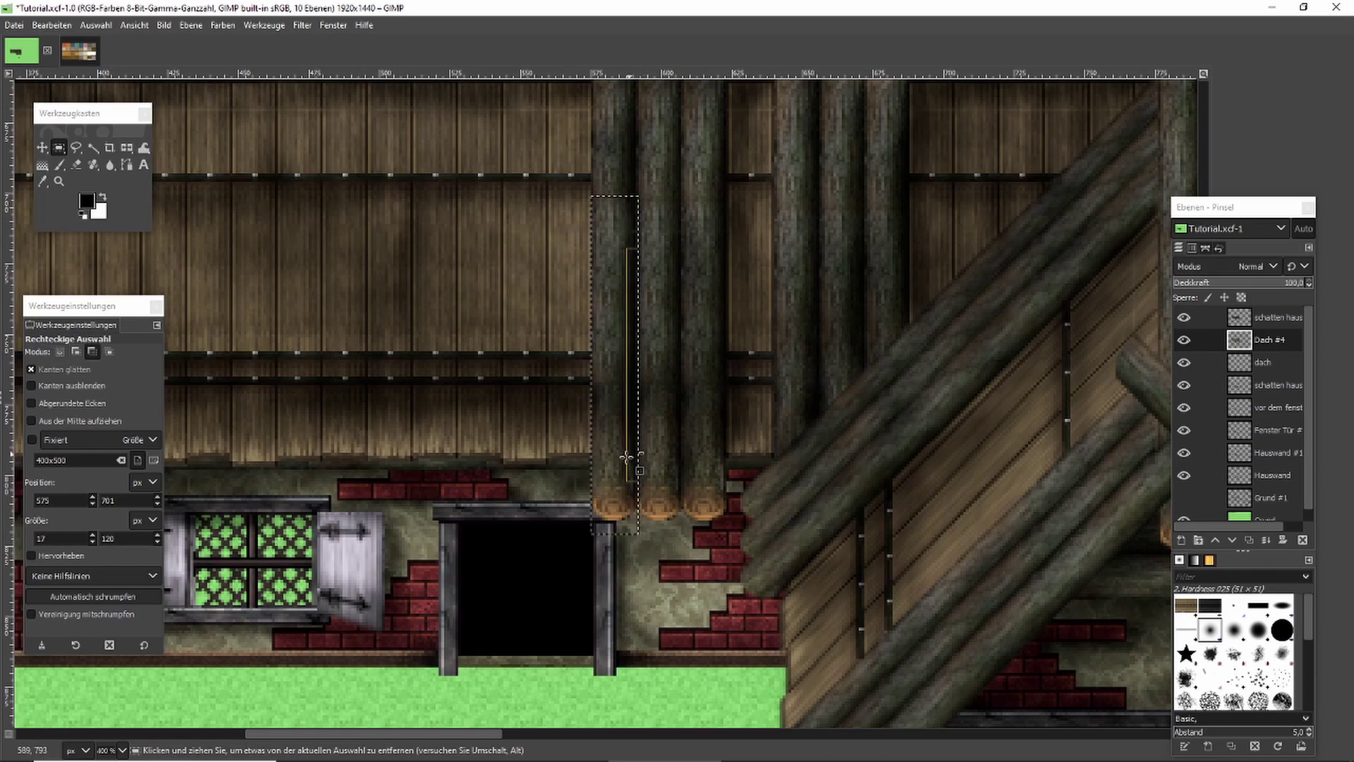
pyautogui.scroll(3, 645, 465)
pyautogui.moveTo(656, 462); pyautogui.dragTo(649, 462)
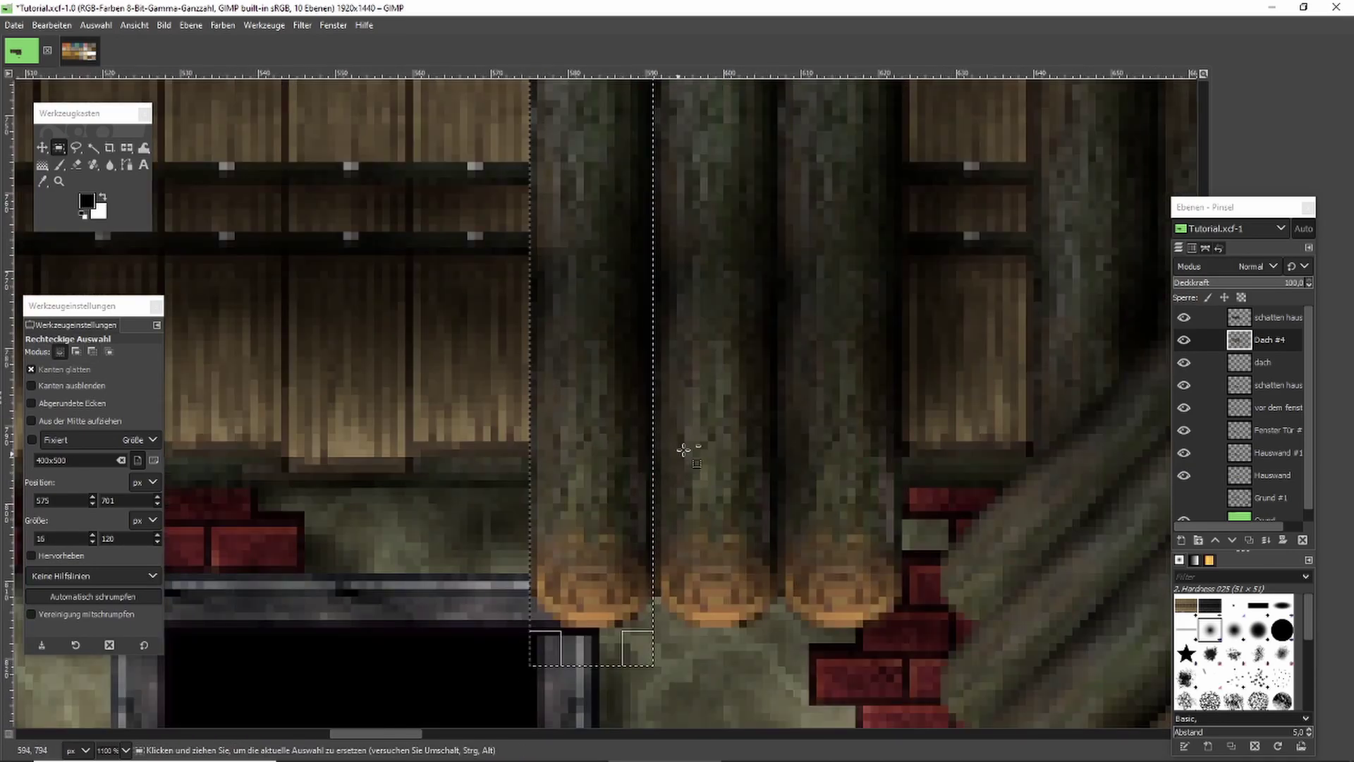
pyautogui.hotkey('ctrl', 'c')
# Paste the log on the grass beside the small plank roof and scale it to 10×63 px.
pyautogui.scroll(-5, 604, 438)
pyautogui.scroll(-1, 604, 438)
pyautogui.scroll(-5, 613, 452)
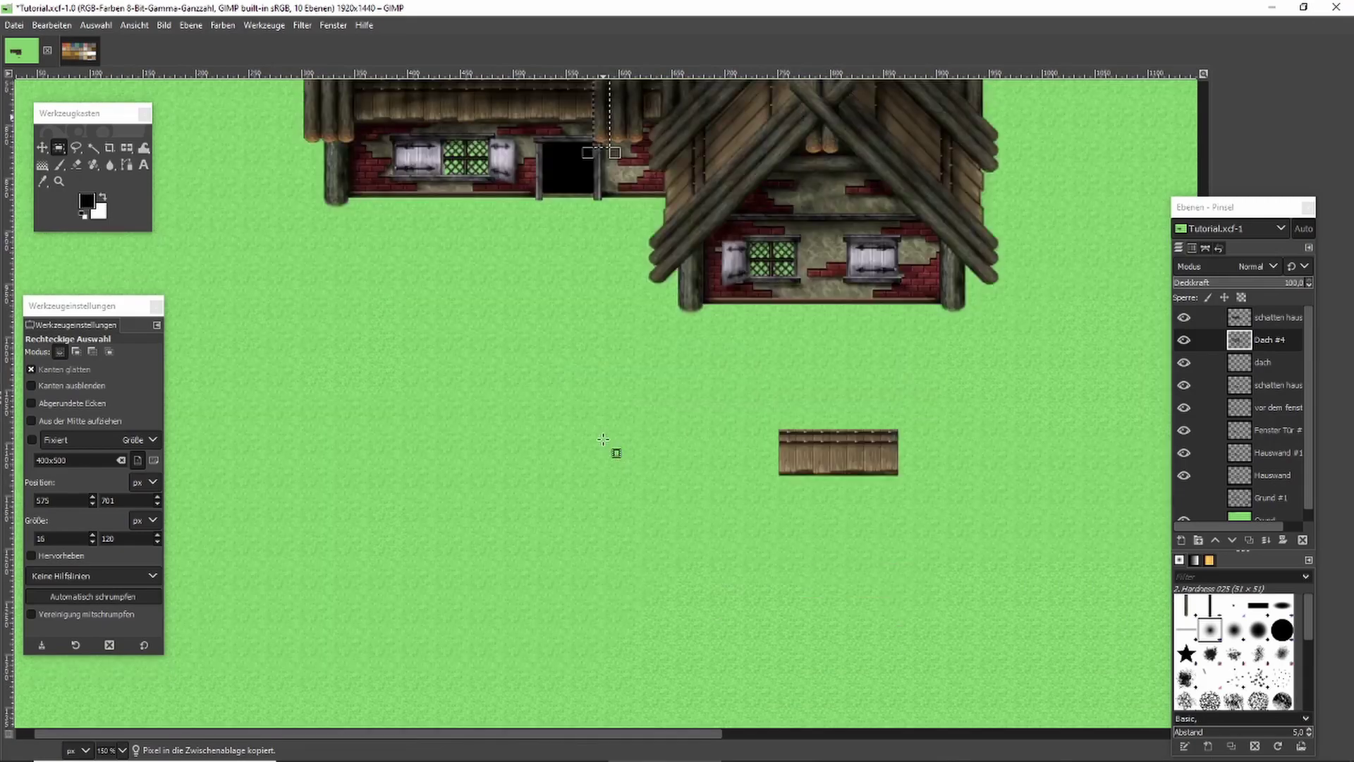
pyautogui.scroll(3, 776, 486)
pyautogui.click(771, 485)
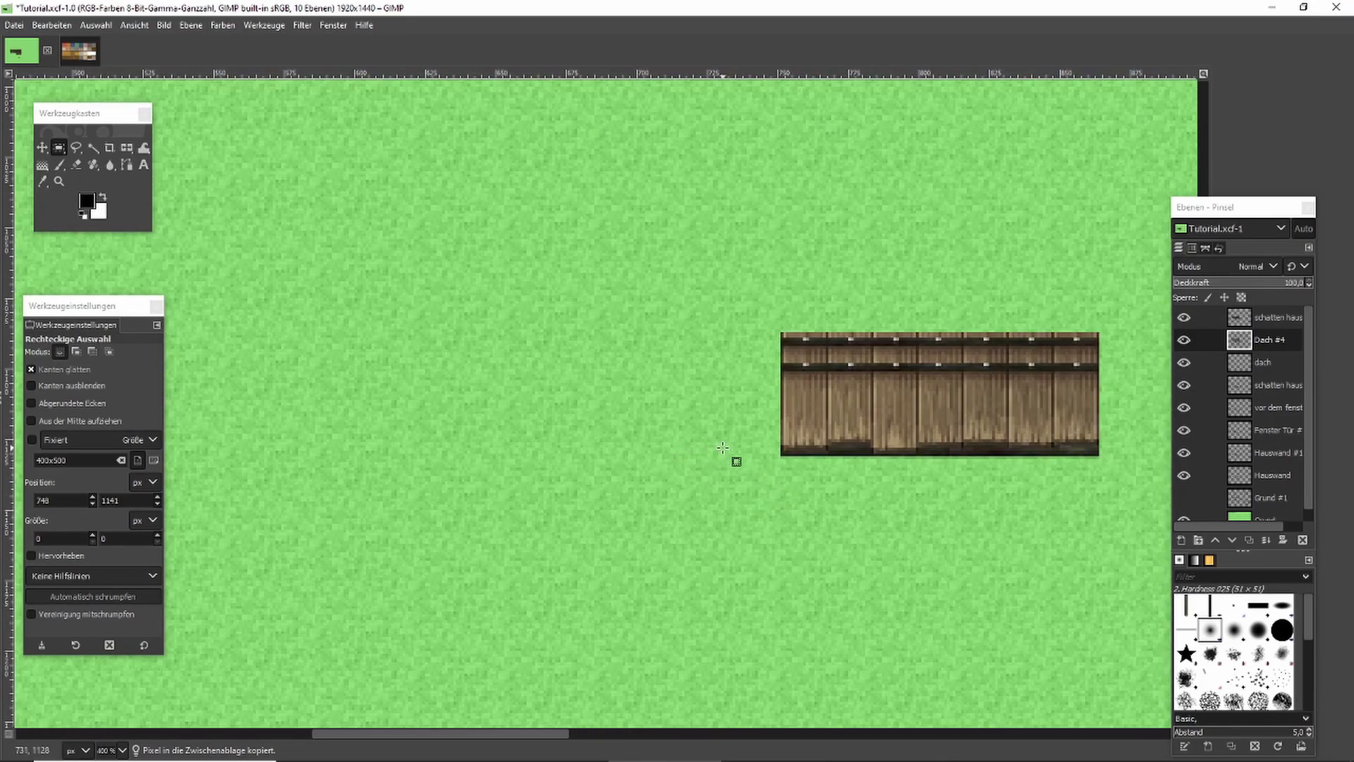
pyautogui.hotkey('ctrl', 'v')
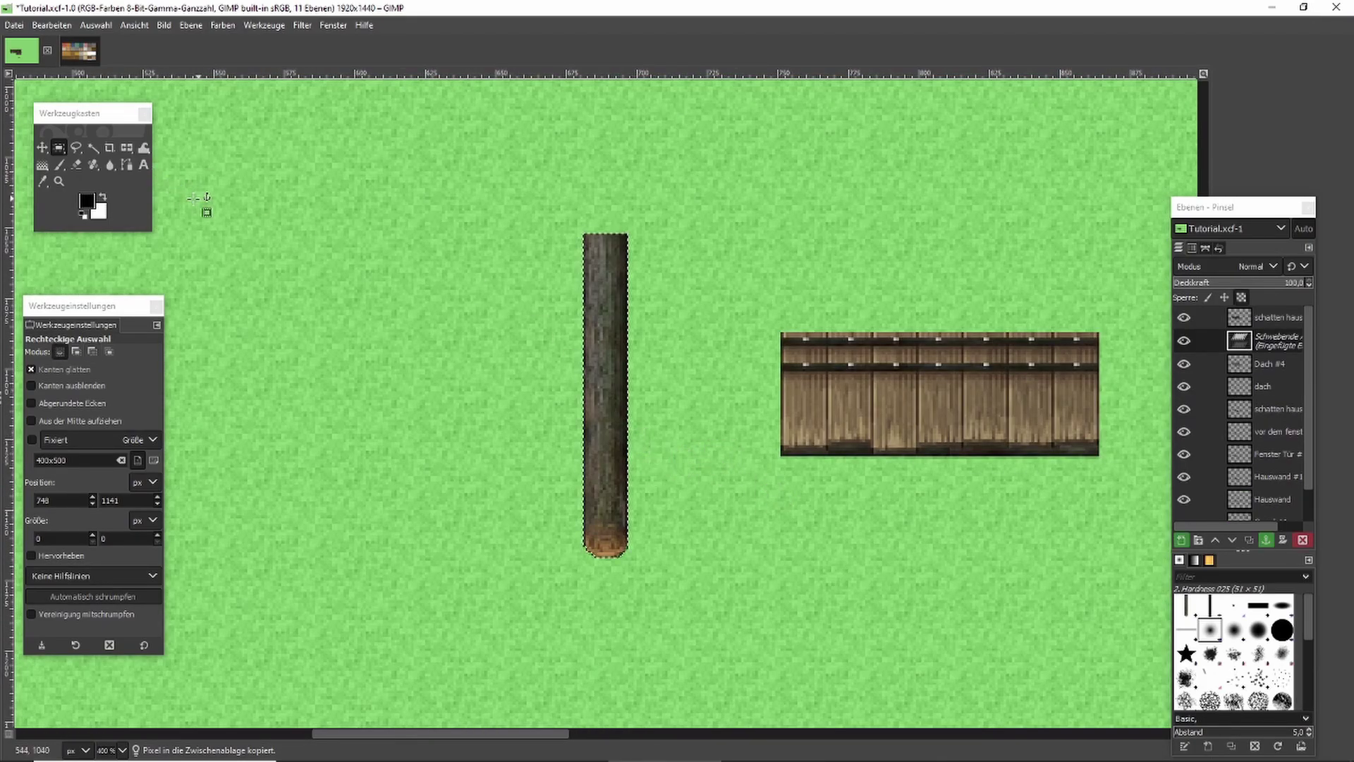
pyautogui.moveTo(125, 150); pyautogui.dragTo(185, 181)
pyautogui.click(600, 346)
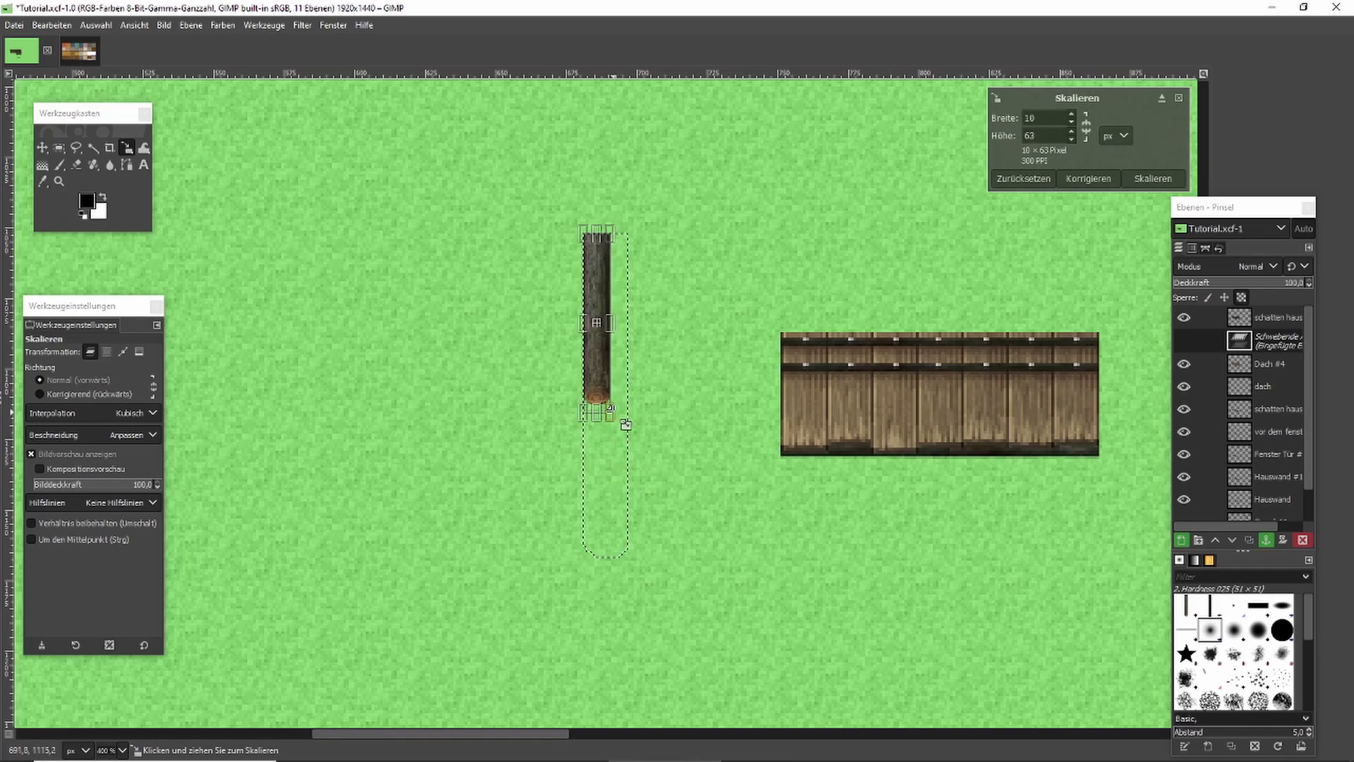
pyautogui.click(1150, 178)
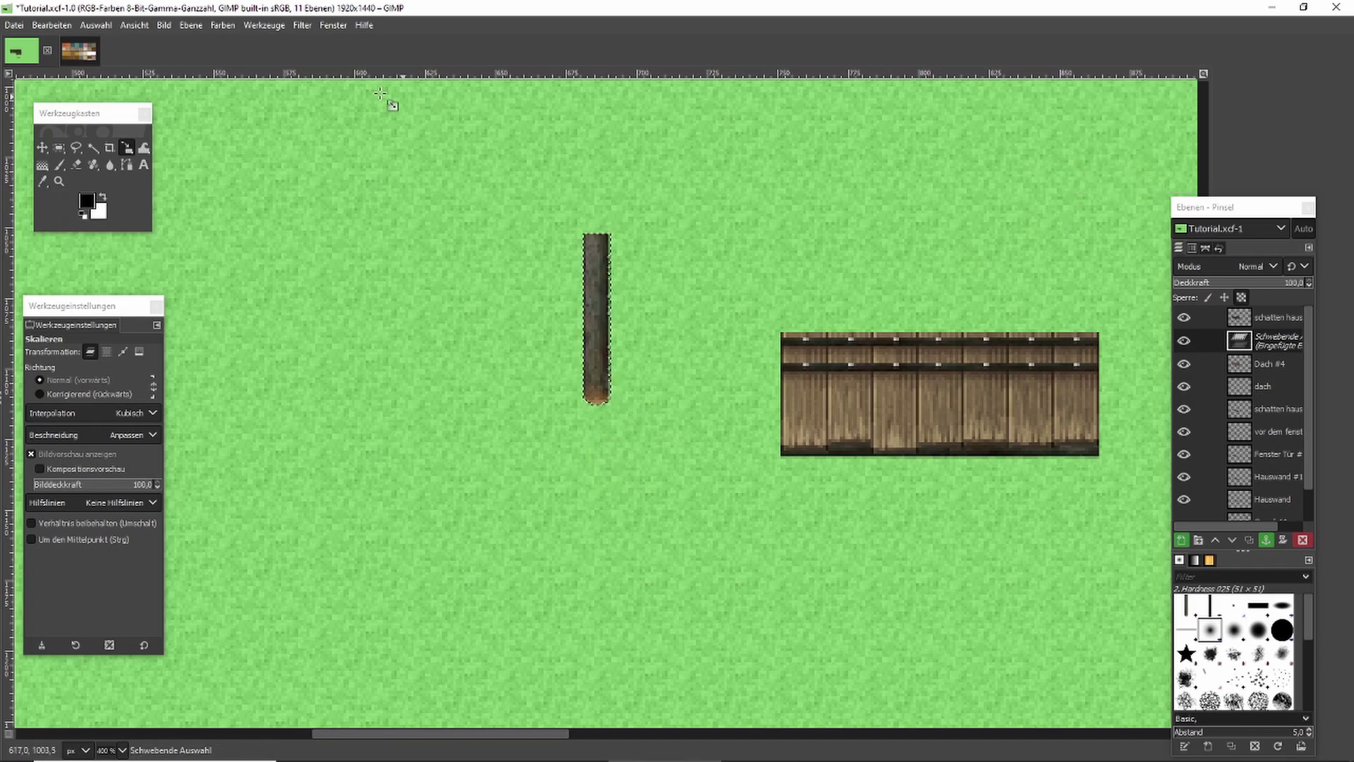
# Place the scaled log over the small roof's left end and anchor a pasted copy over its right end.
pyautogui.click(59, 149)
pyautogui.moveTo(597, 308); pyautogui.dragTo(790, 364)
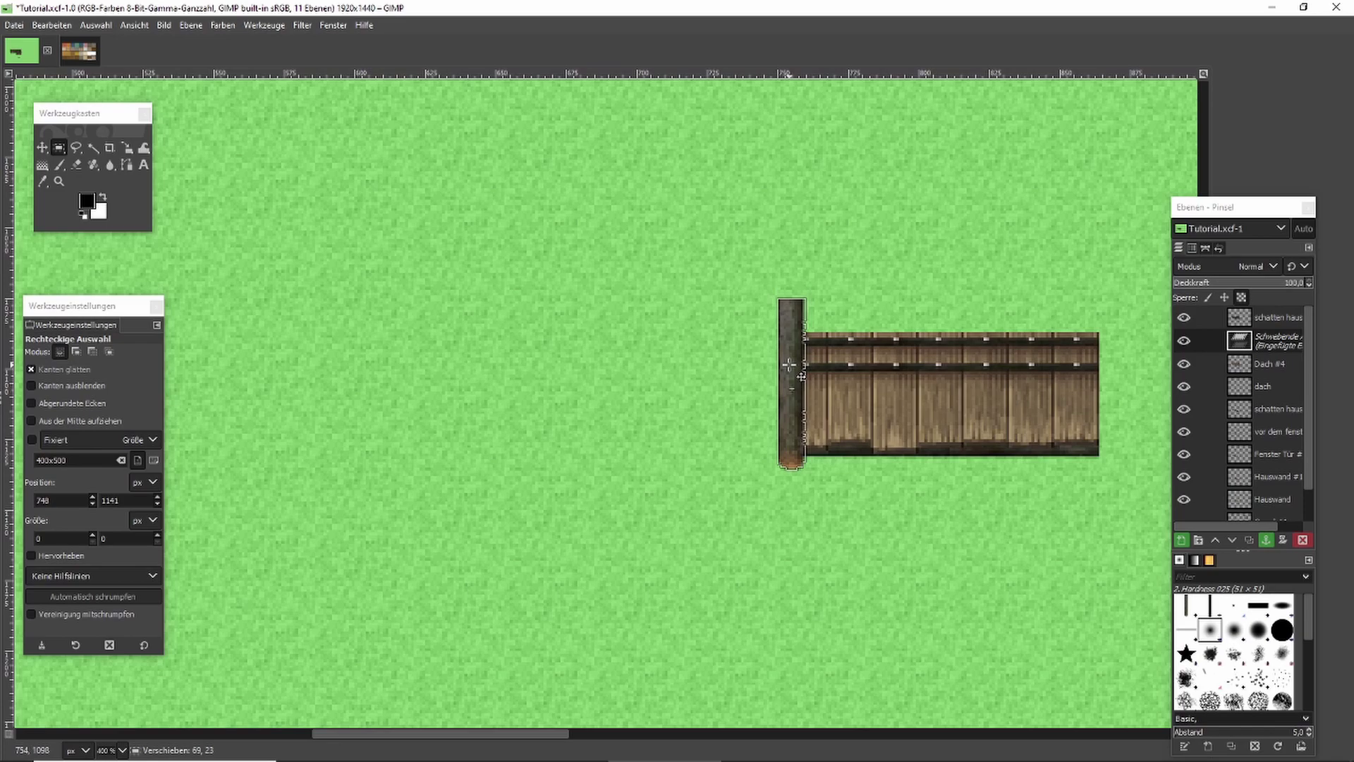
pyautogui.scroll(1, 791, 363)
pyautogui.hotkey('ctrl', 'c')
pyautogui.hotkey('ctrl', 'v')
pyautogui.moveTo(498, 378); pyautogui.dragTo(895, 377)
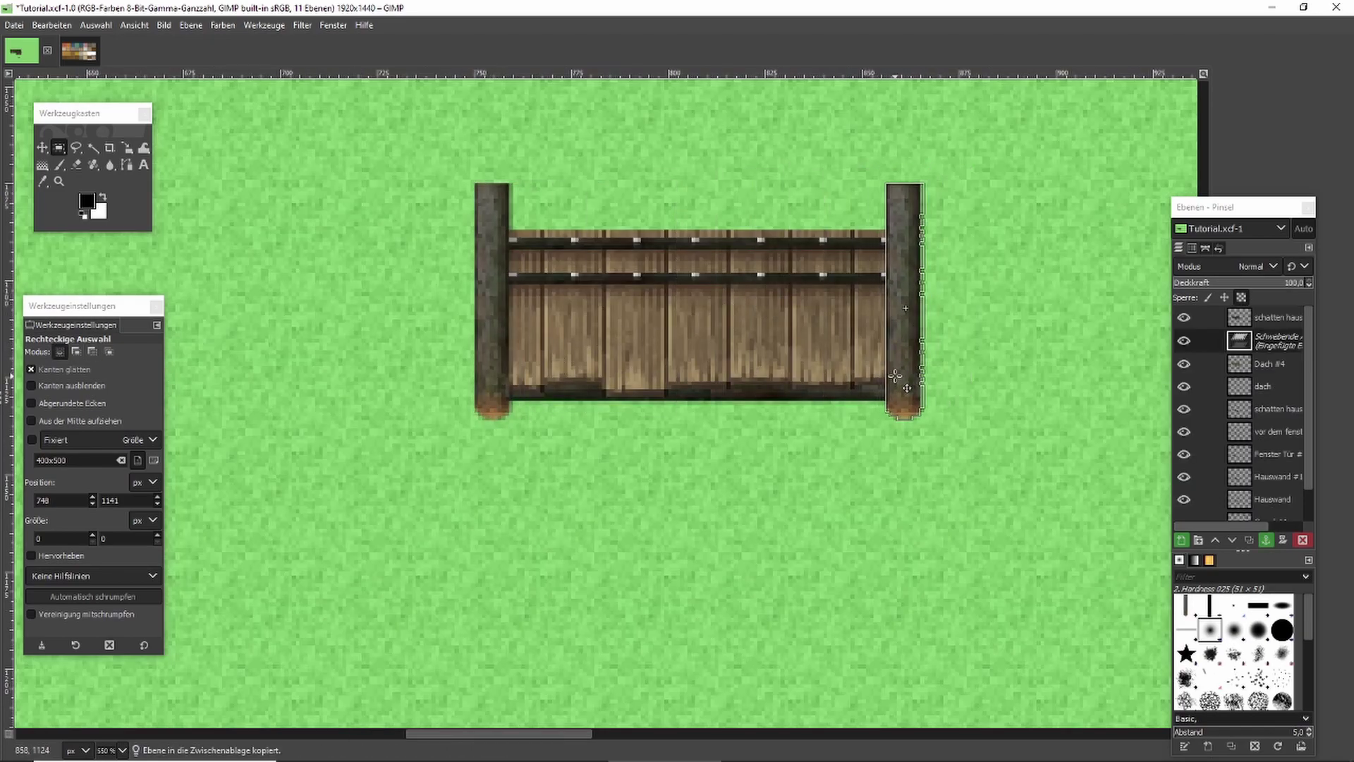
pyautogui.click(976, 357)
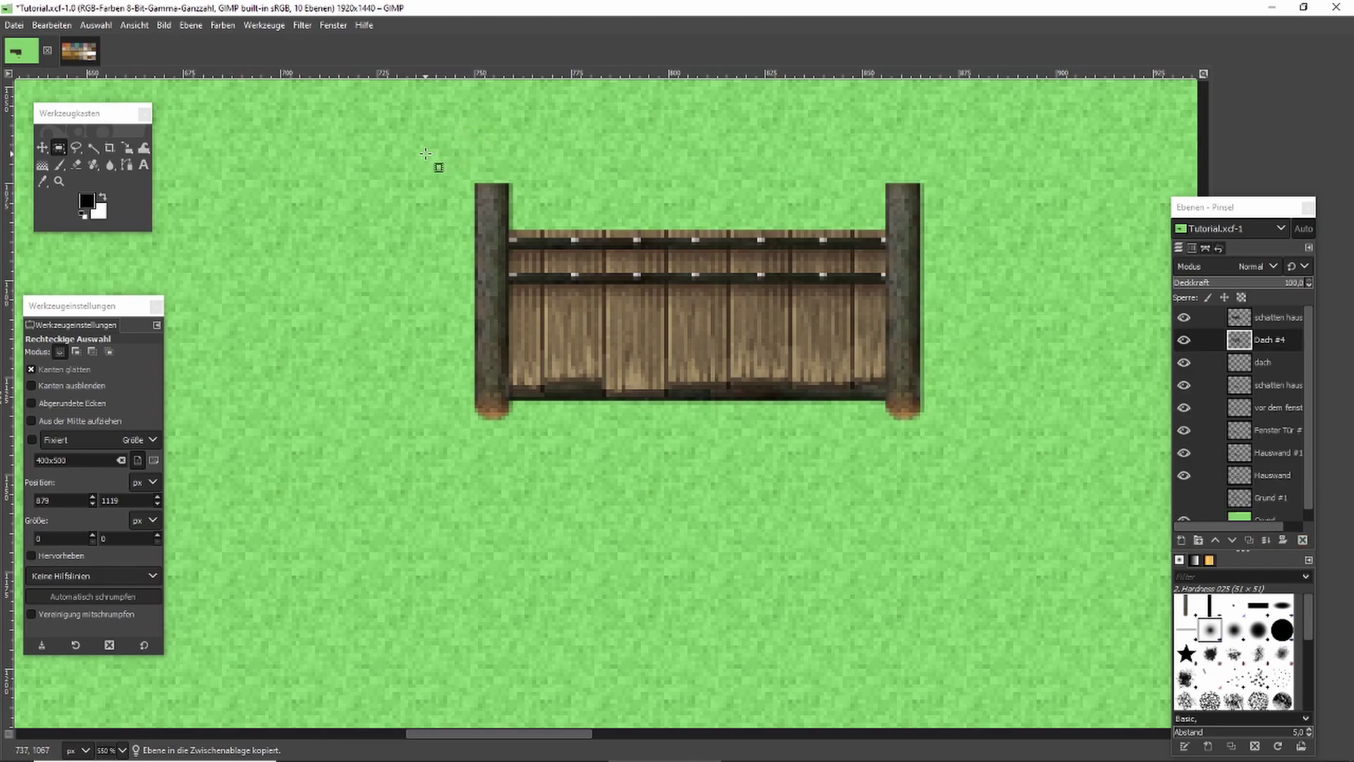
# Outline the upper end of the small roof's left log with a curved freehand selection.
pyautogui.scroll(1, 473, 166)
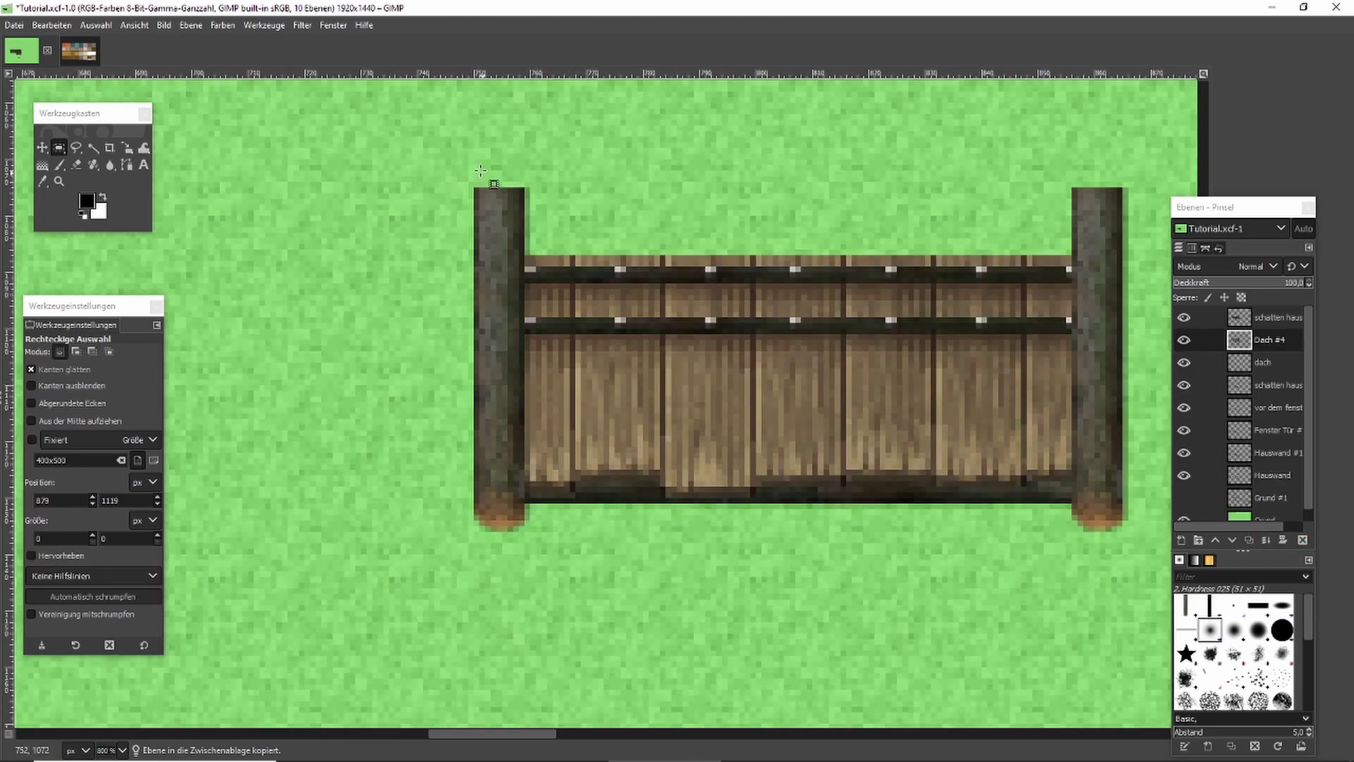
pyautogui.click(76, 148)
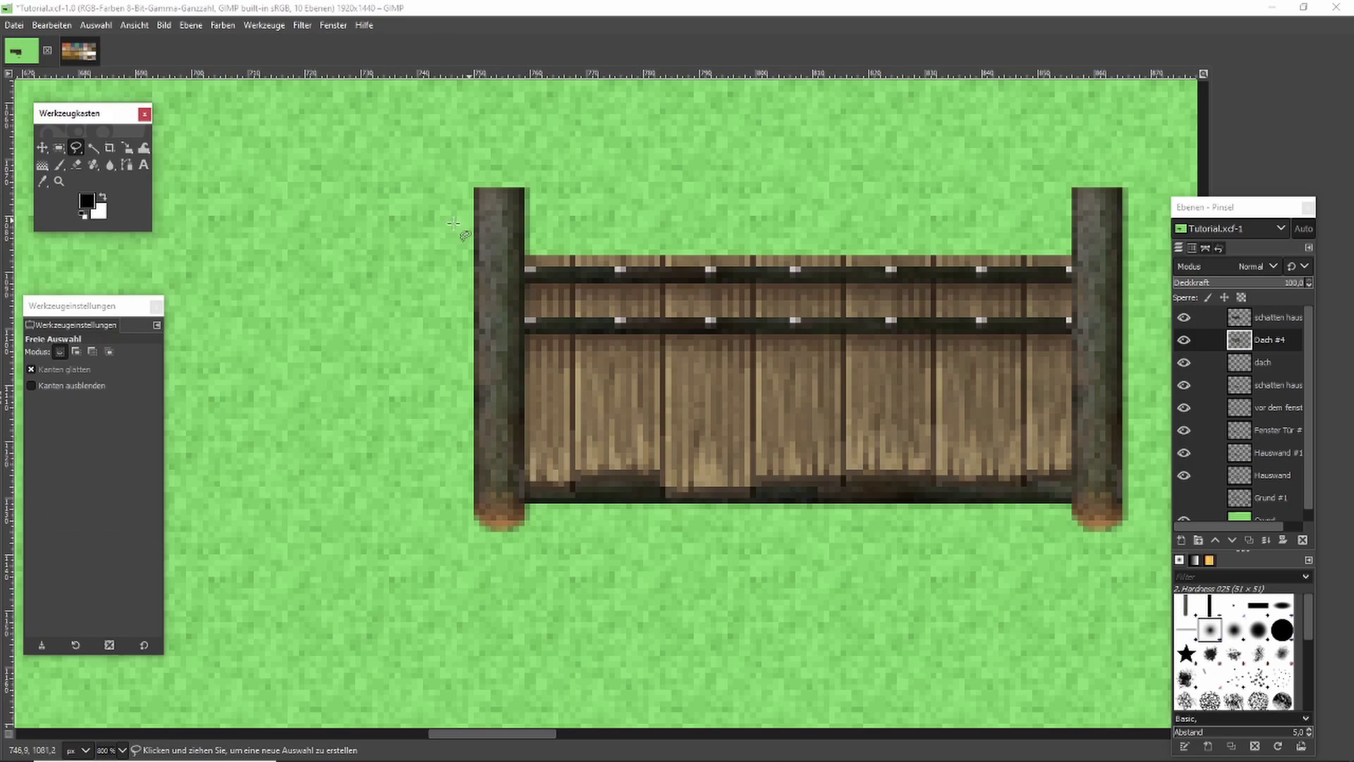
pyautogui.moveTo(471, 243)
pyautogui.mouseDown()
pyautogui.moveTo(551, 232)
pyautogui.moveTo(557, 151)
pyautogui.moveTo(461, 142)
pyautogui.moveTo(451, 213)
pyautogui.moveTo(472, 244)
pyautogui.mouseUp()
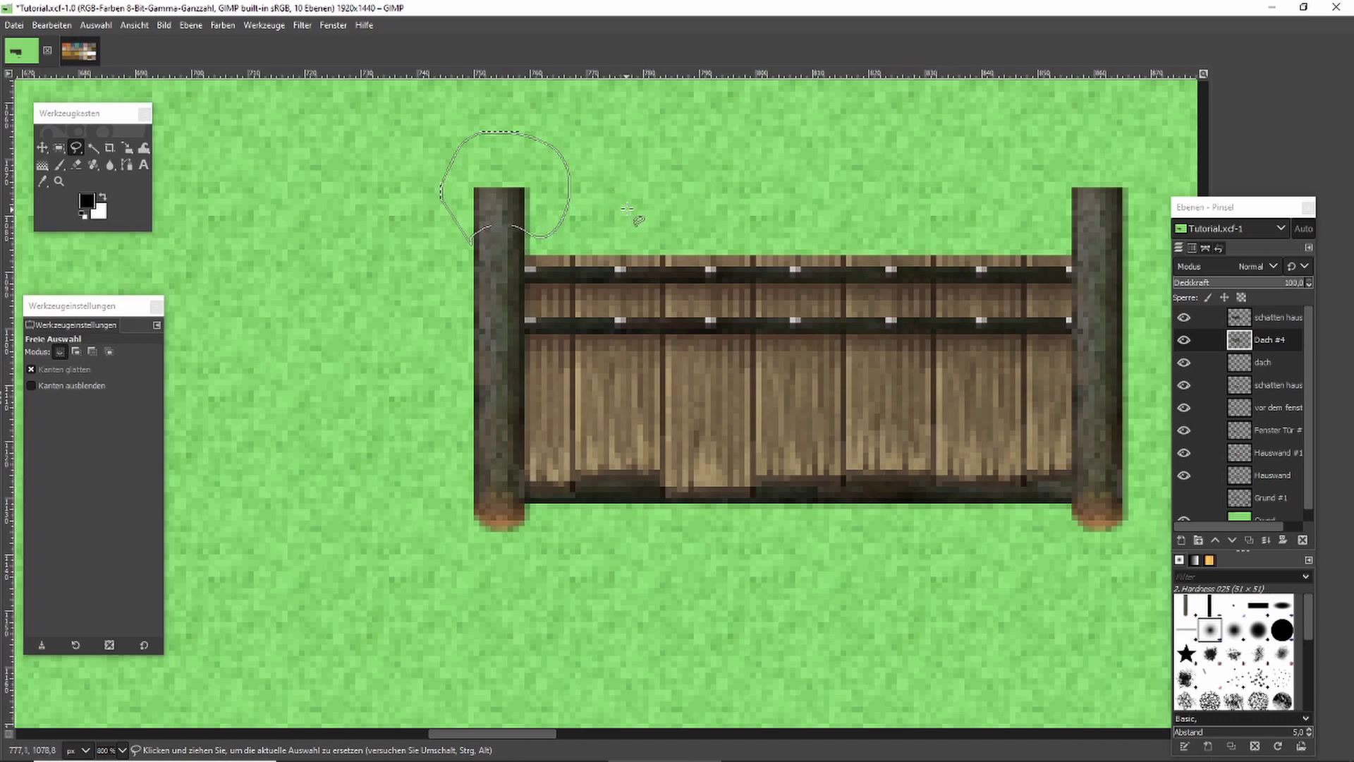
pyautogui.press('Return')
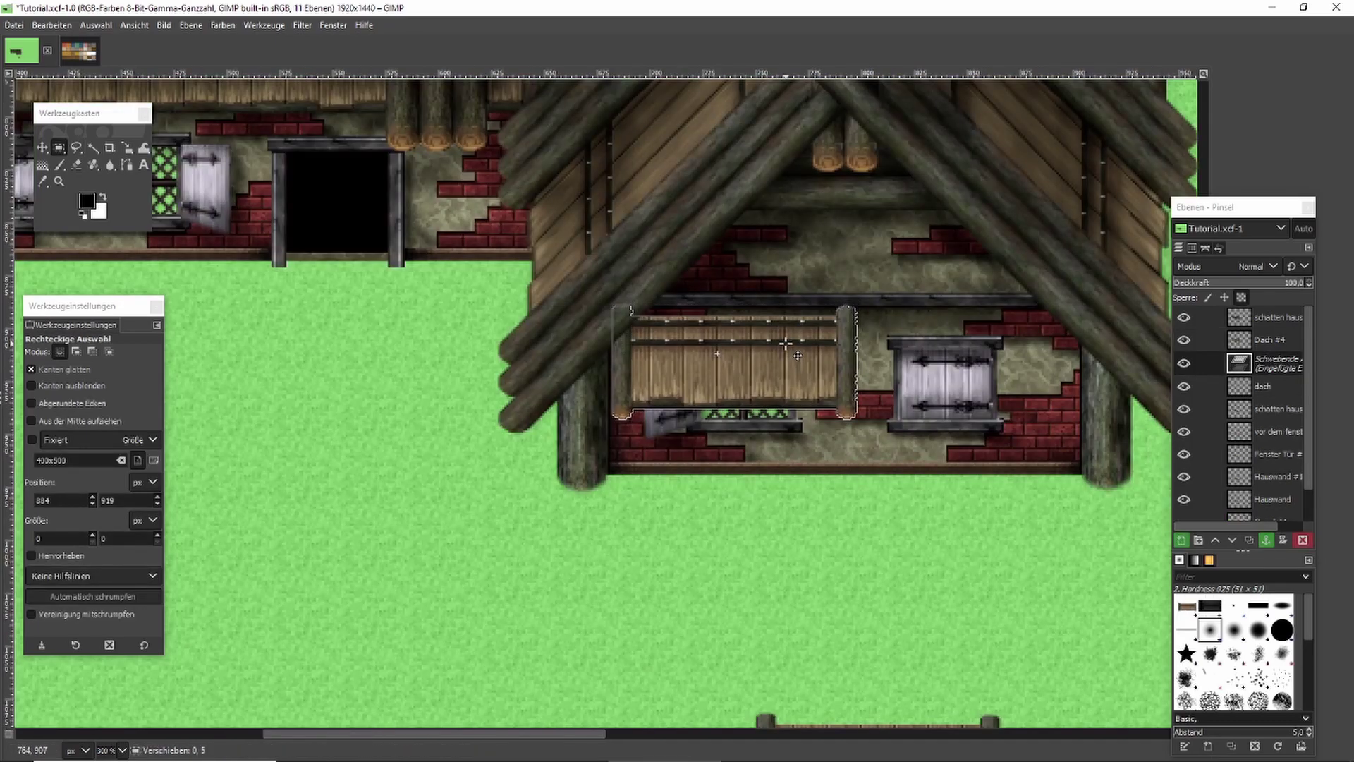
# Position the pasted small roof over the gable's right window and anchor it on the dach layer.
pyautogui.moveTo(786, 344); pyautogui.dragTo(787, 334)
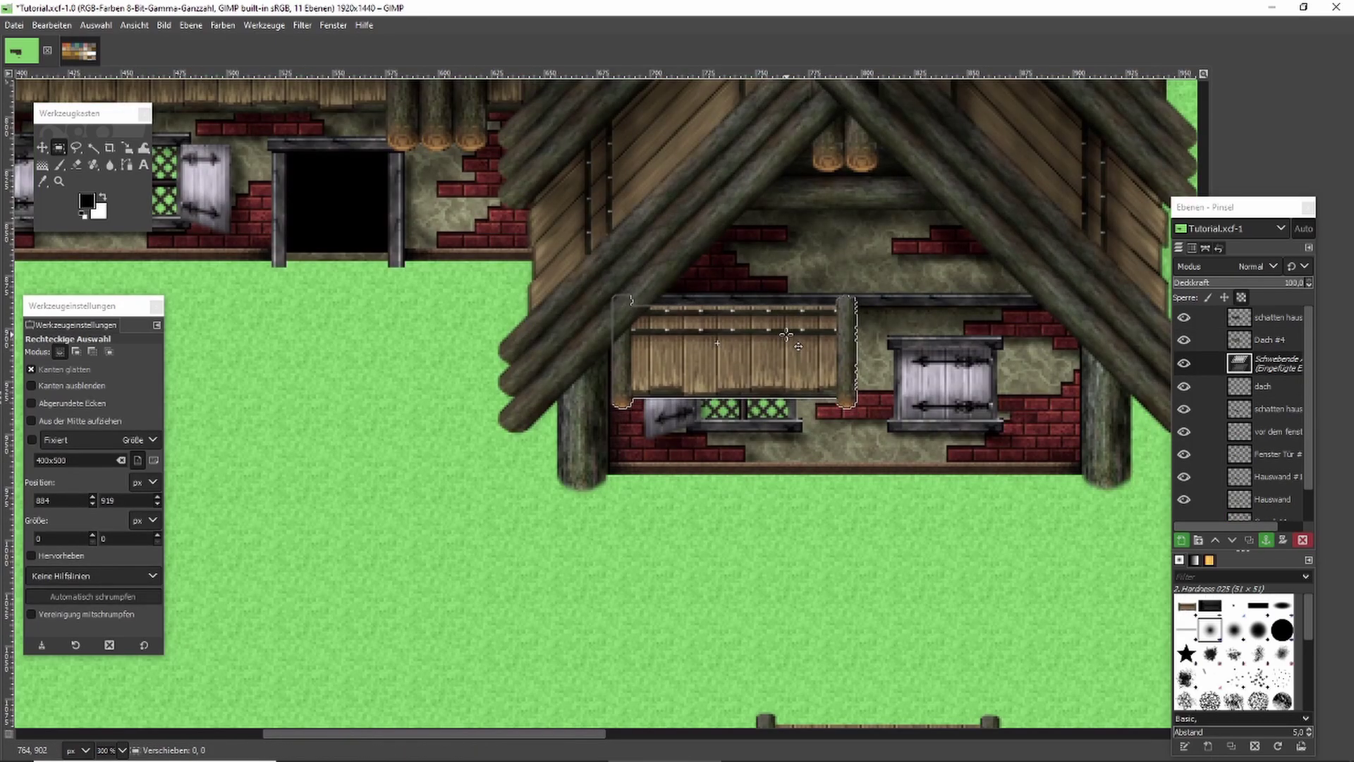
pyautogui.moveTo(787, 334); pyautogui.dragTo(964, 321)
pyautogui.hotkey('ctrl', 'h')
# Select a 177×109 px area around the leftover small roof on the grass, delete it and clear the selection.
pyautogui.scroll(-3, 967, 247)
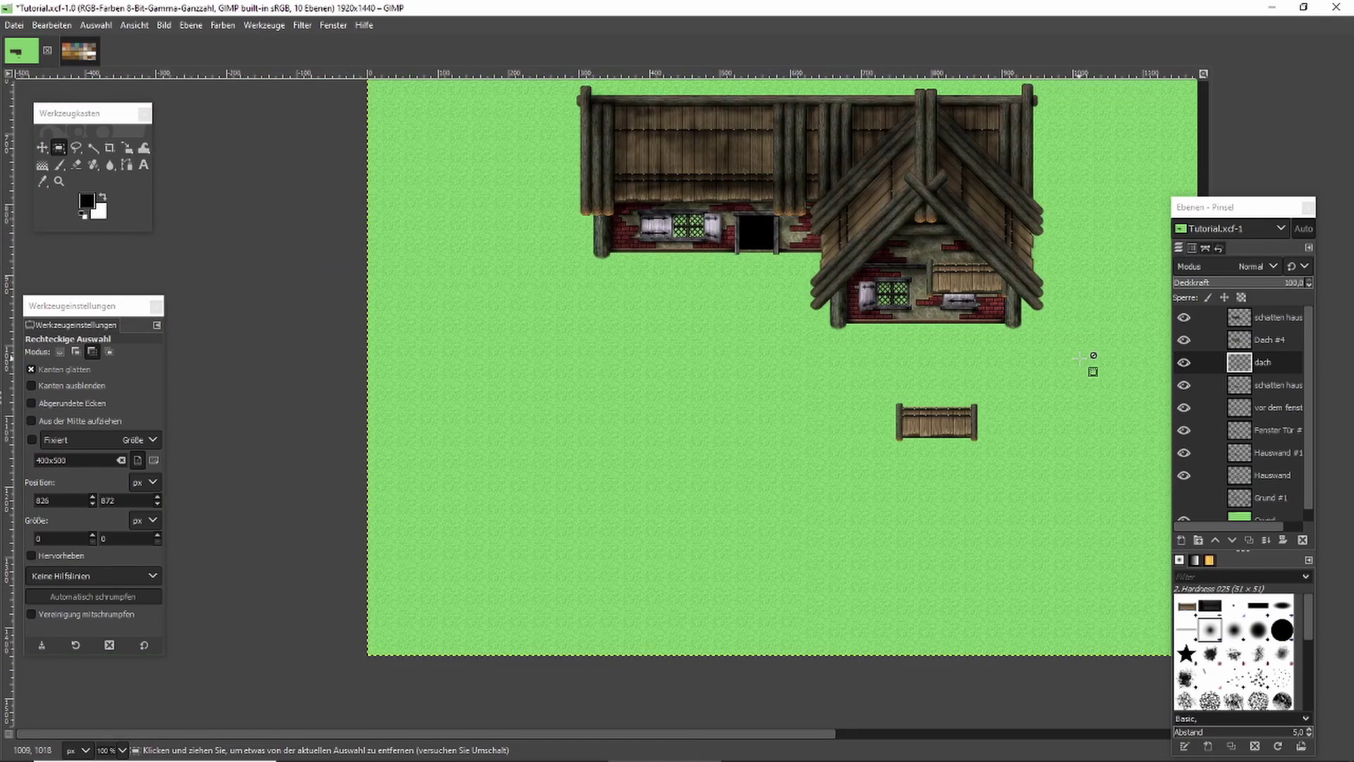
pyautogui.scroll(1, 1094, 374)
pyautogui.scroll(1, 985, 400)
pyautogui.moveTo(660, 396); pyautogui.dragTo(910, 550)
pyautogui.press('Delete')
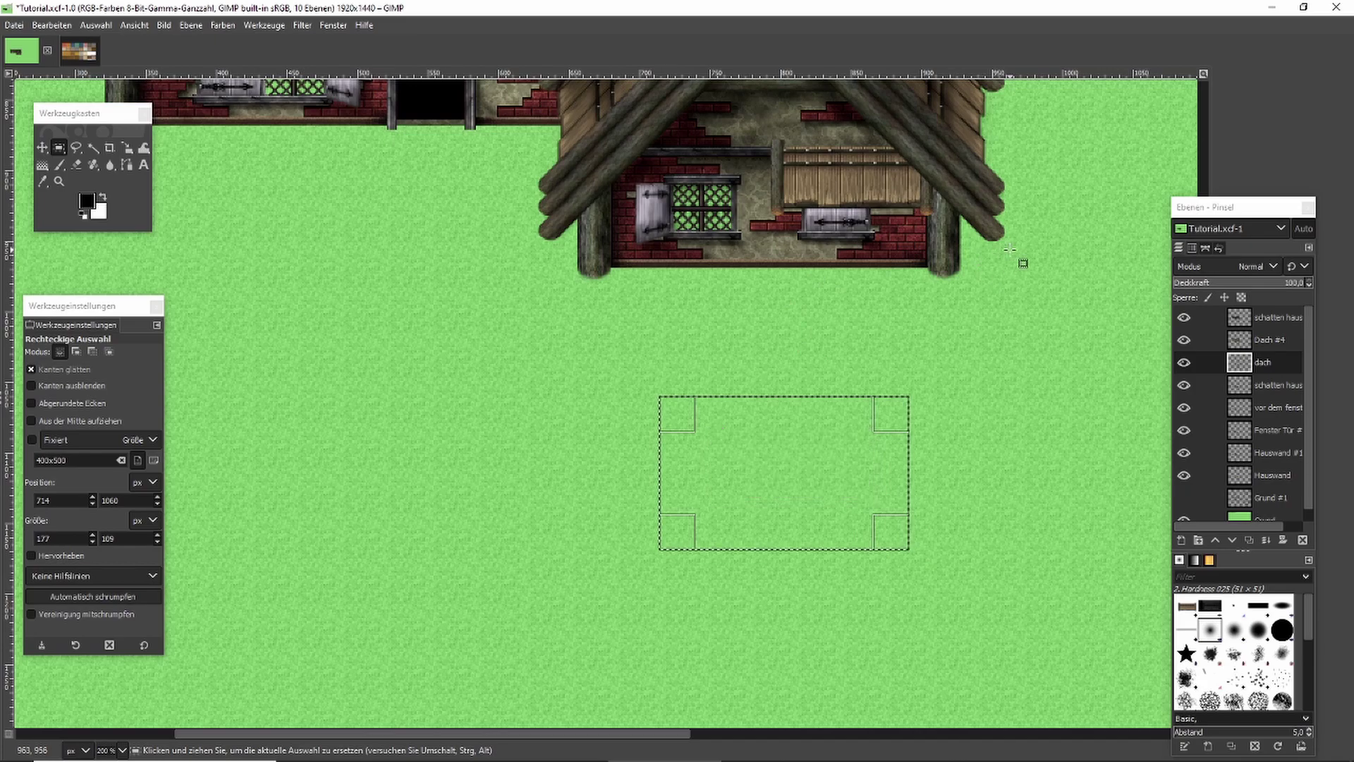
pyautogui.click(1068, 175)
# Activate the house shadow layer above Dach #4 for shading the small roof over the gable's right window.
pyautogui.scroll(3, 1072, 178)
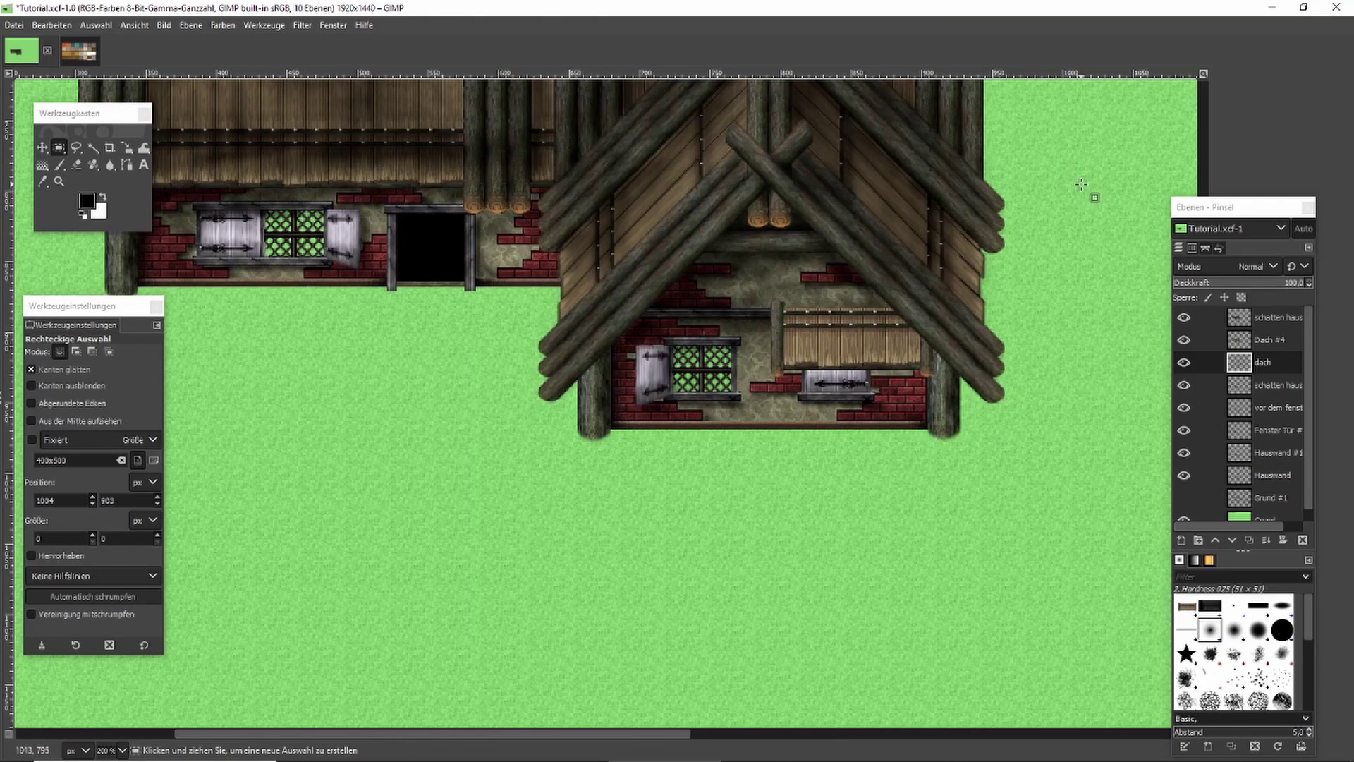
pyautogui.click(1293, 322)
pyautogui.scroll(2, 876, 254)
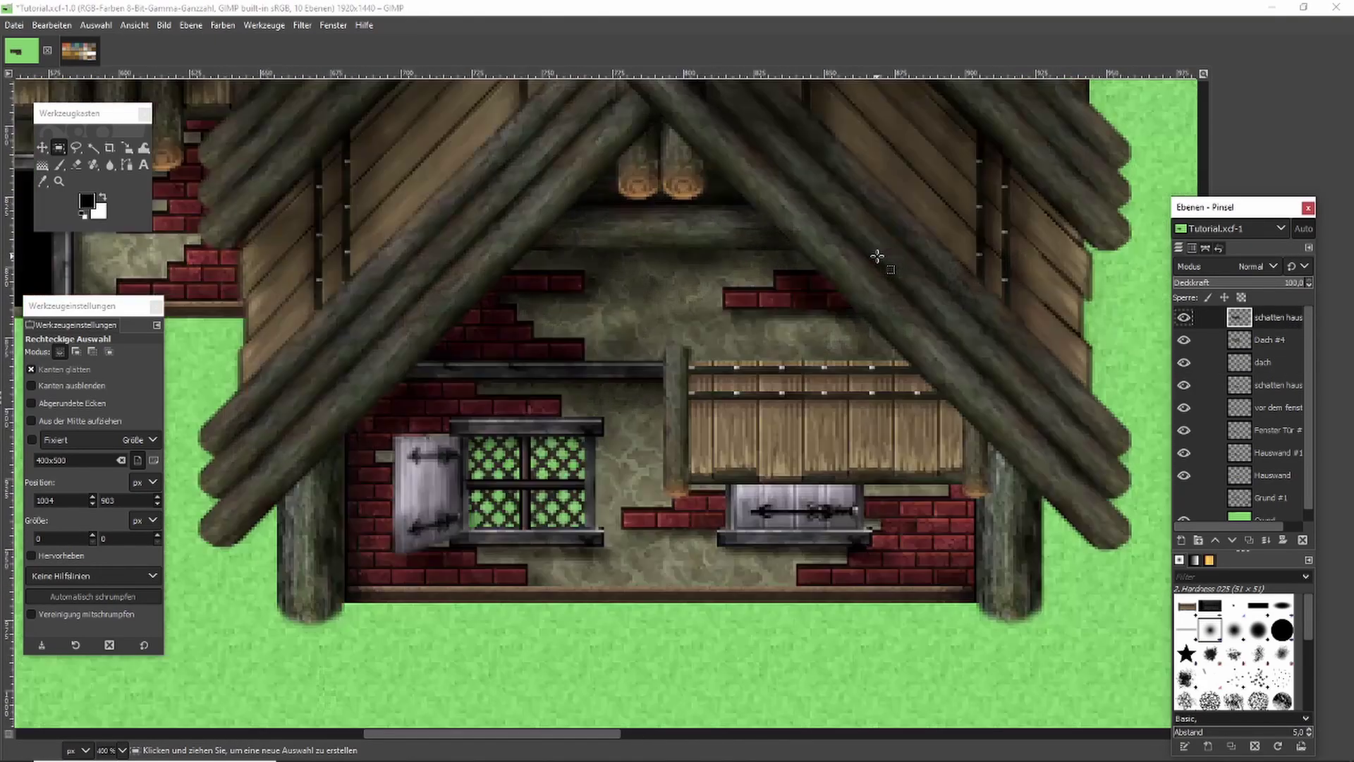
pyautogui.click(59, 166)
pyautogui.scroll(1, 696, 371)
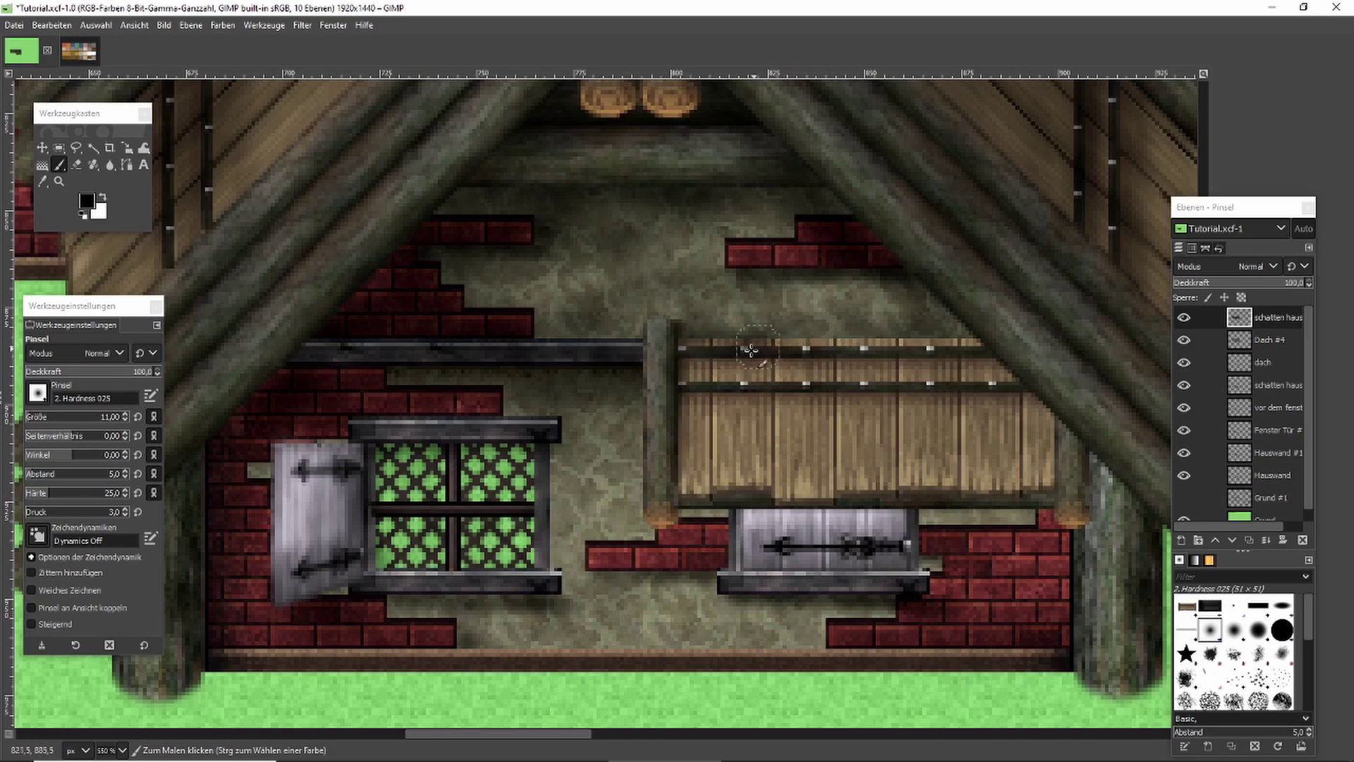
pyautogui.press('r')
pyautogui.scroll(-4, 823, 338)
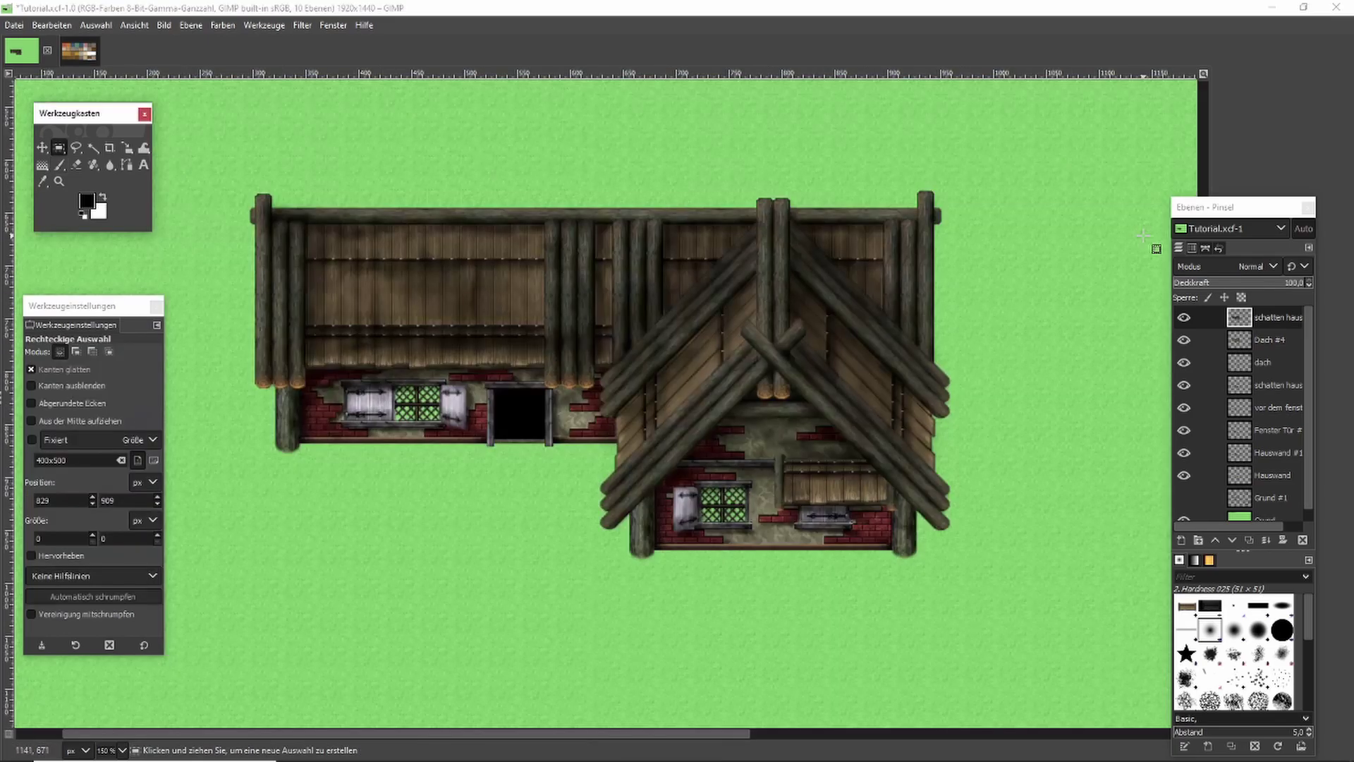